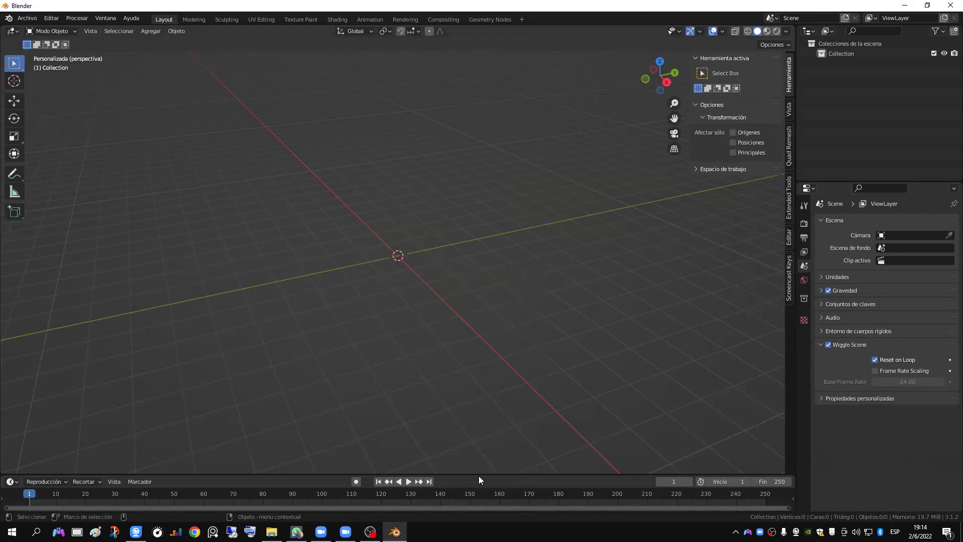
# Step: Hide the sidebar of the 3D viewport
pyautogui.press('XF86AudioLowerVolume')
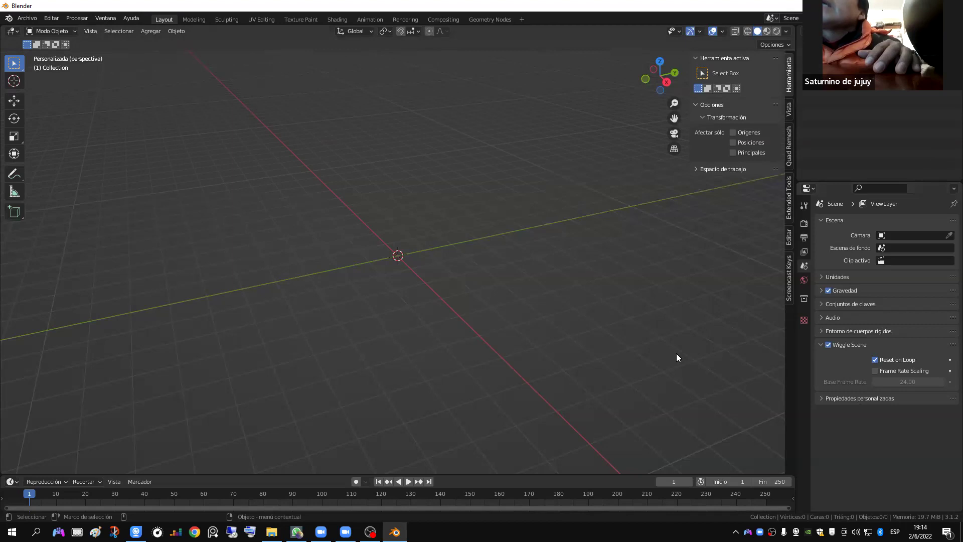
pyautogui.moveTo(690, 141); pyautogui.dragTo(722, 143)
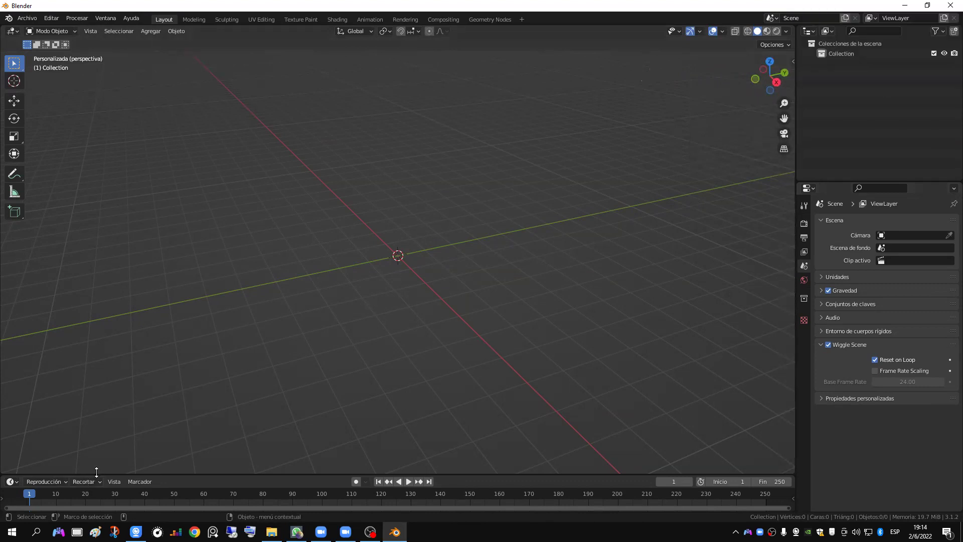
# Step: Enlarge the timeline area and change its editor type to the asset browser (Explorador de recursos)
pyautogui.moveTo(102, 473); pyautogui.dragTo(129, 388)
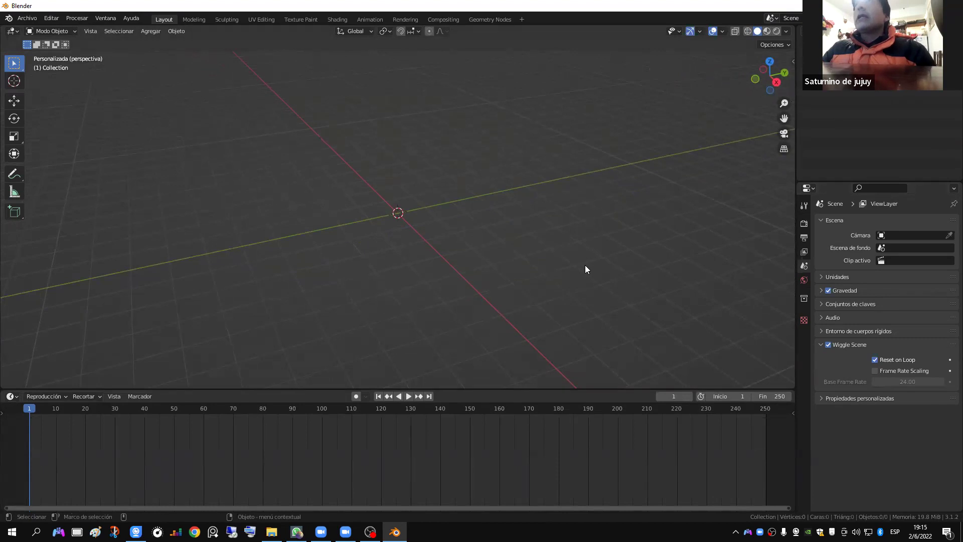
pyautogui.click(16, 396)
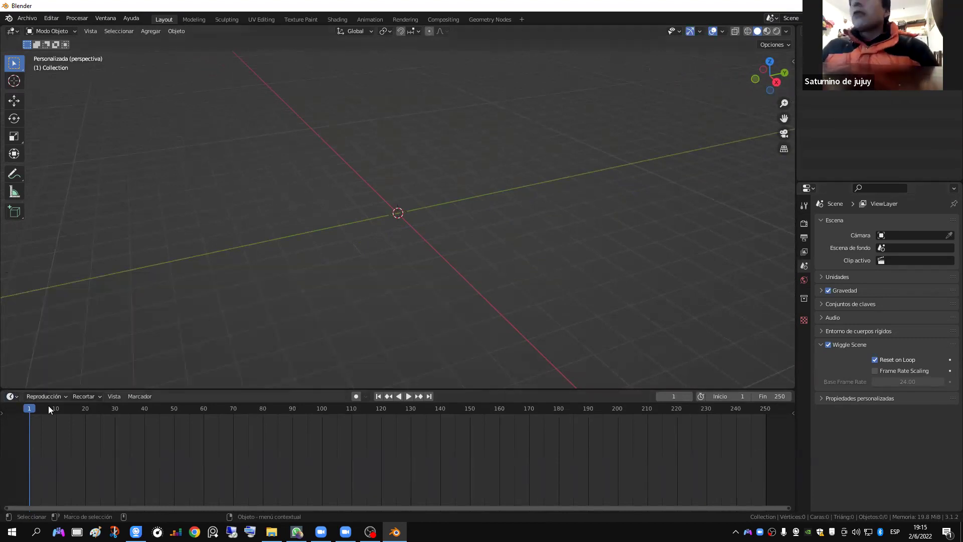
pyautogui.click(12, 396)
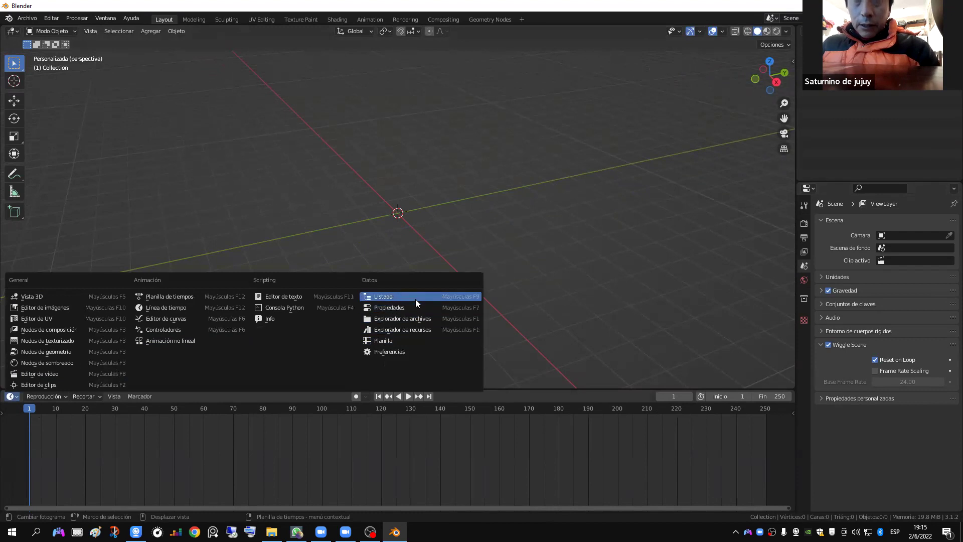
pyautogui.click(416, 329)
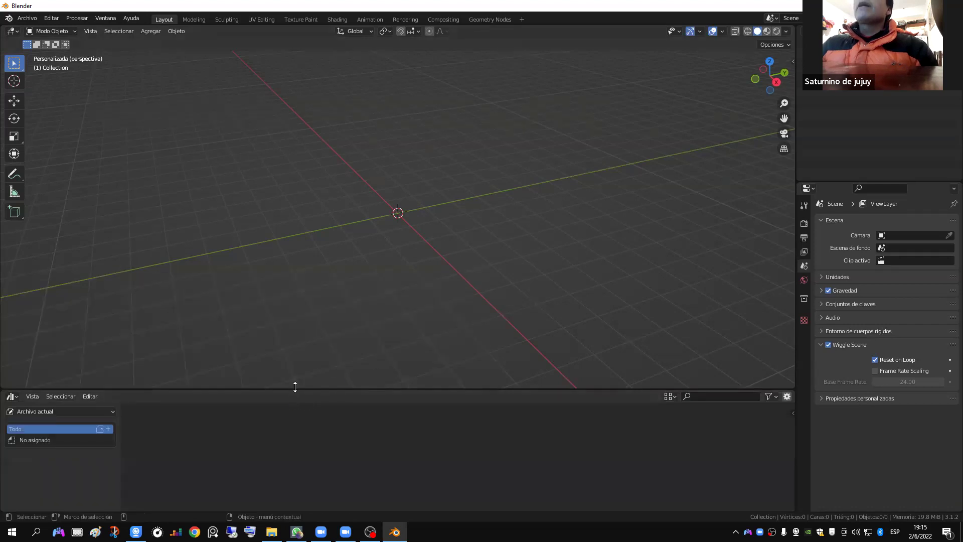
# Step: Load the Libreria asset library and show its Humanos category, adjusting the height of the asset browser area
pyautogui.moveTo(305, 389); pyautogui.dragTo(53, 356)
pyautogui.click(61, 376)
pyautogui.click(54, 403)
pyautogui.click(59, 427)
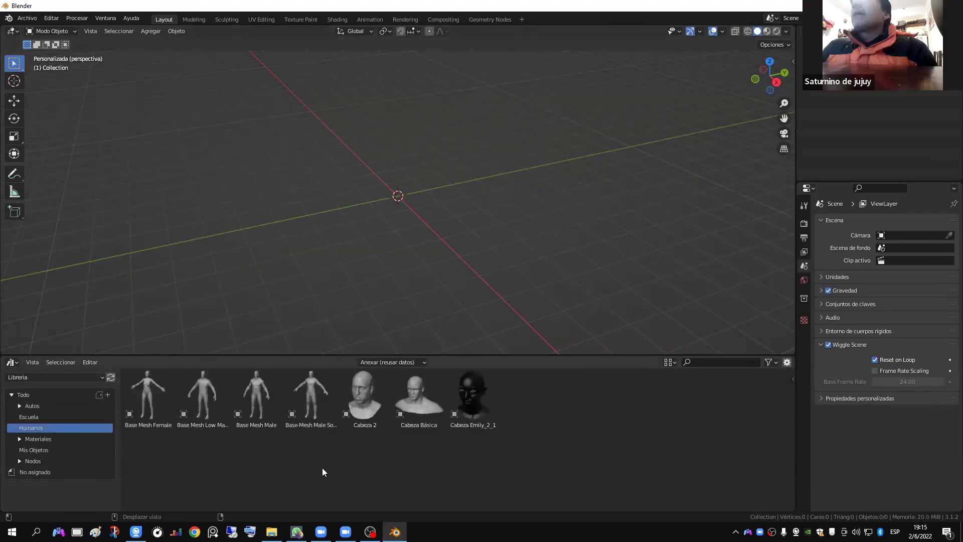
pyautogui.moveTo(476, 355); pyautogui.dragTo(473, 395)
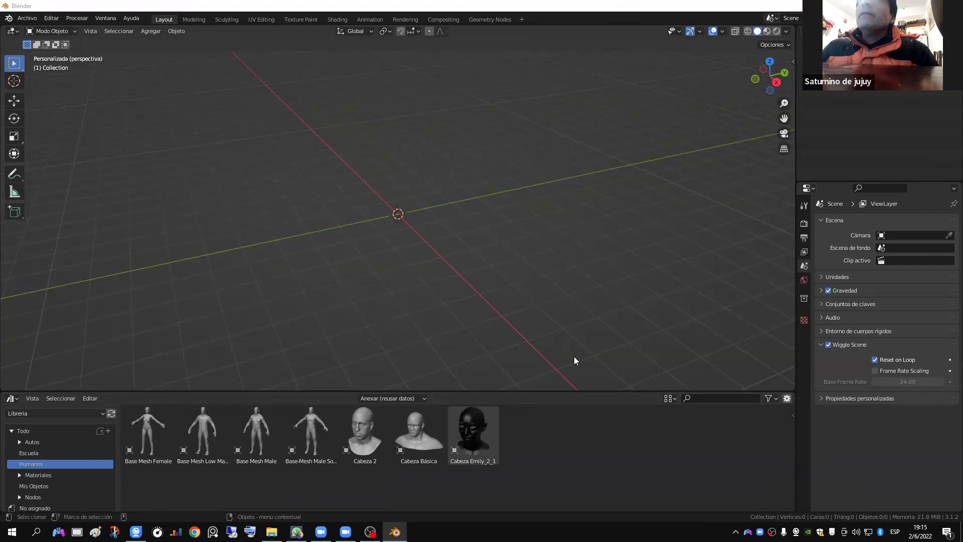
# Step: Enlarge the asset browser and examine the Materiales, Mis Objetos, Nodos, Escuela and Humanos categories of the library
pyautogui.press('shift')
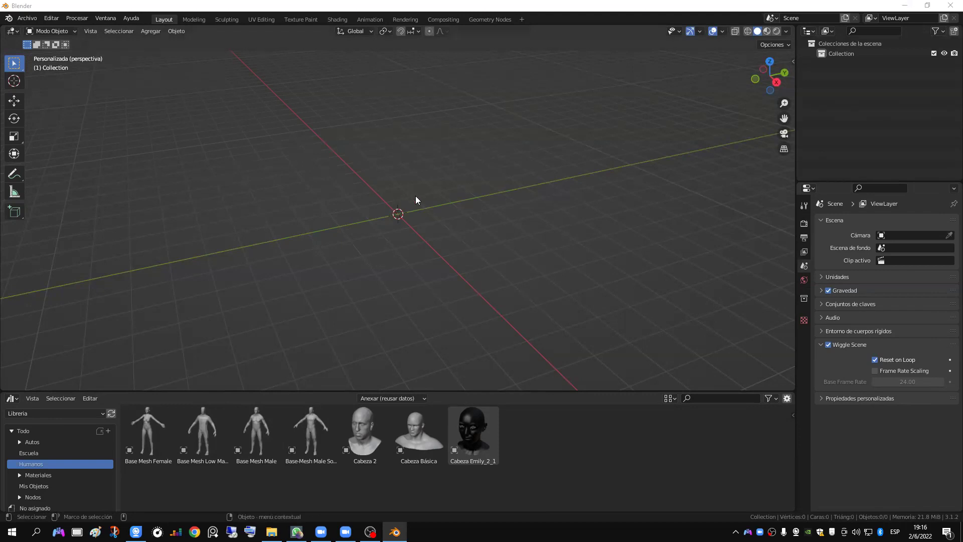
pyautogui.moveTo(403, 210); pyautogui.dragTo(401, 271, button='middle')
pyautogui.moveTo(295, 392); pyautogui.dragTo(296, 328)
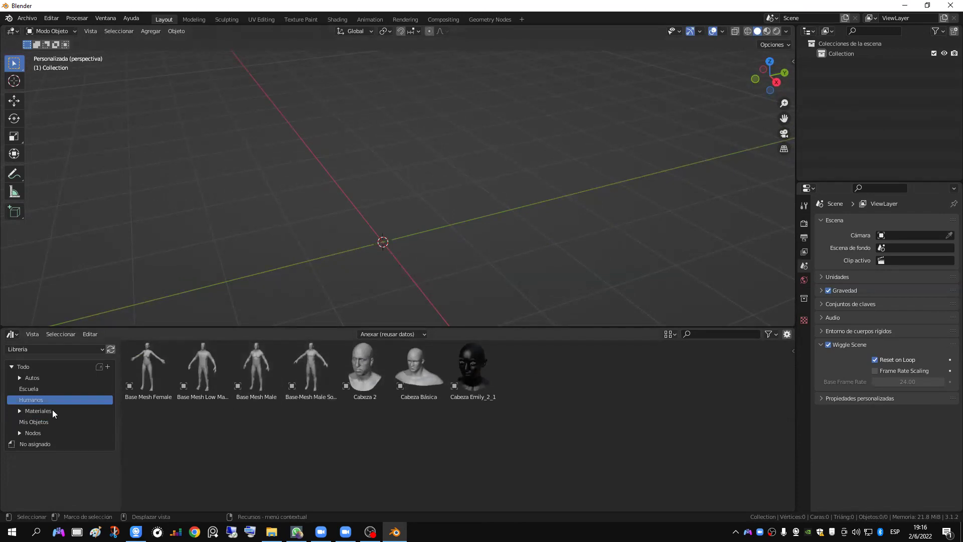
pyautogui.click(19, 411)
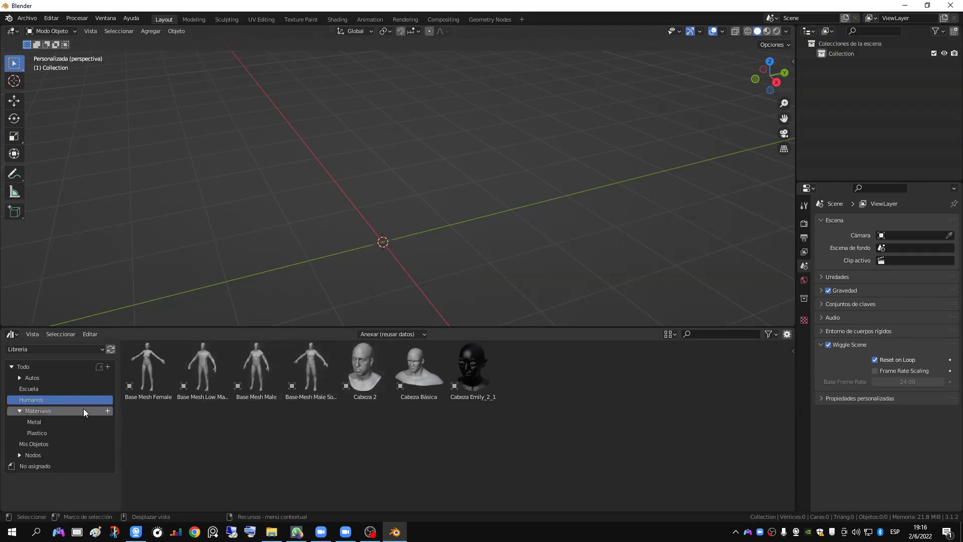
pyautogui.click(53, 420)
pyautogui.click(44, 431)
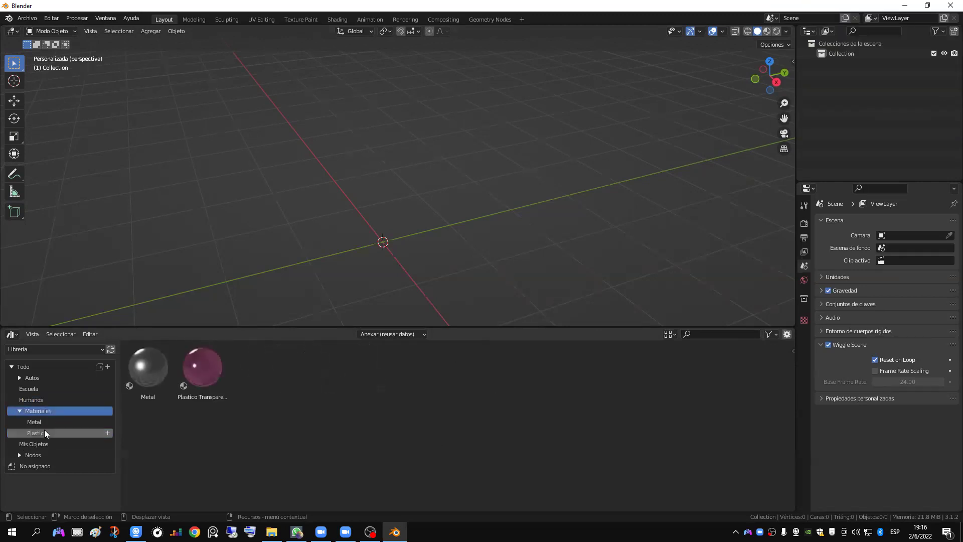
pyautogui.click(60, 444)
pyautogui.click(46, 454)
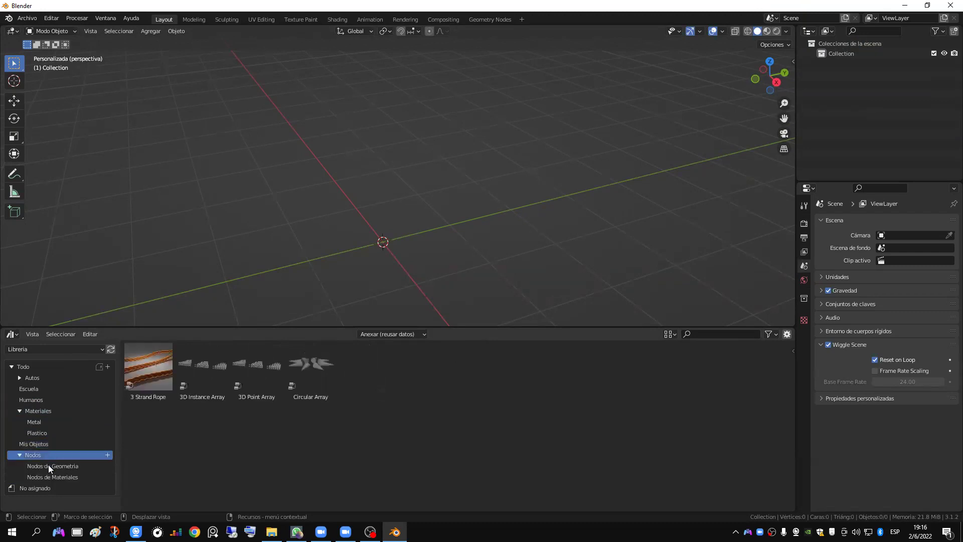
pyautogui.click(53, 467)
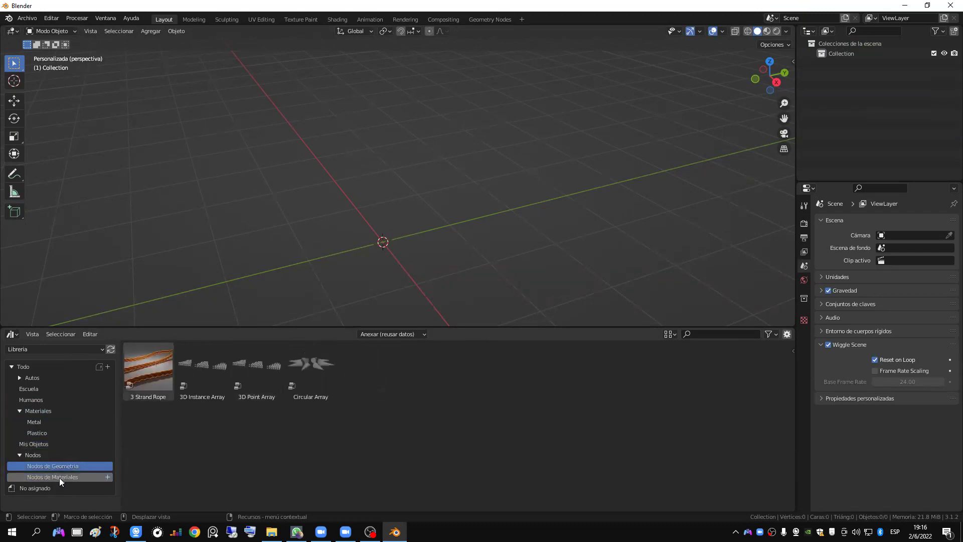
pyautogui.click(75, 477)
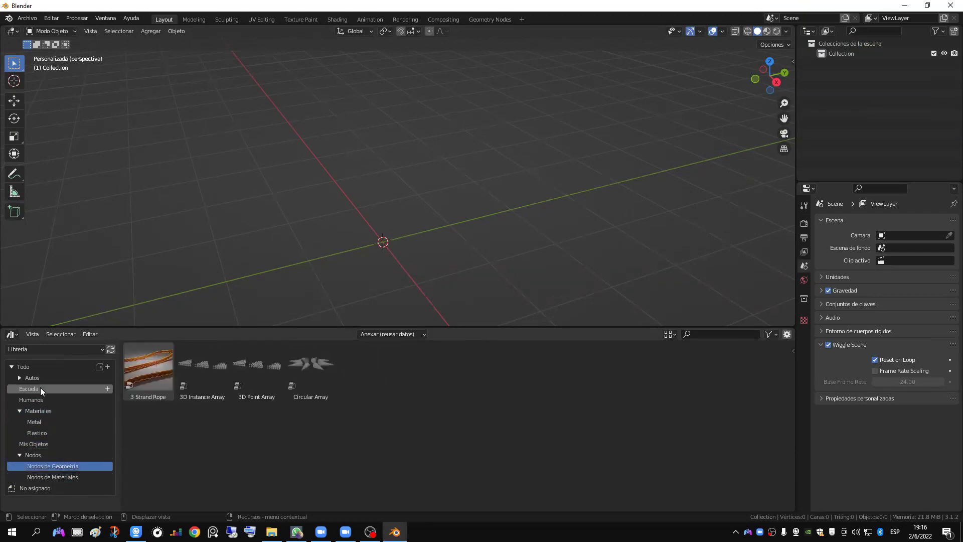
pyautogui.click(56, 388)
pyautogui.click(59, 399)
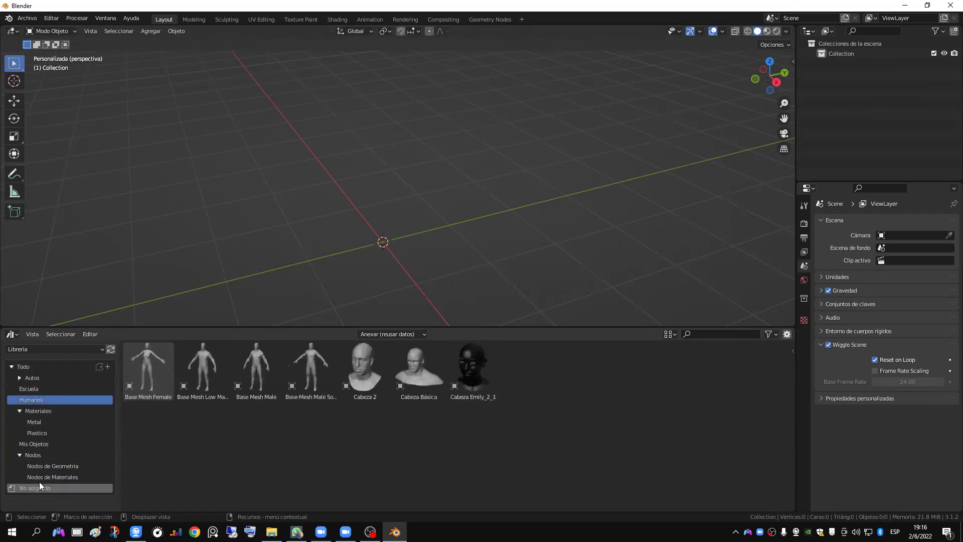
pyautogui.click(227, 391)
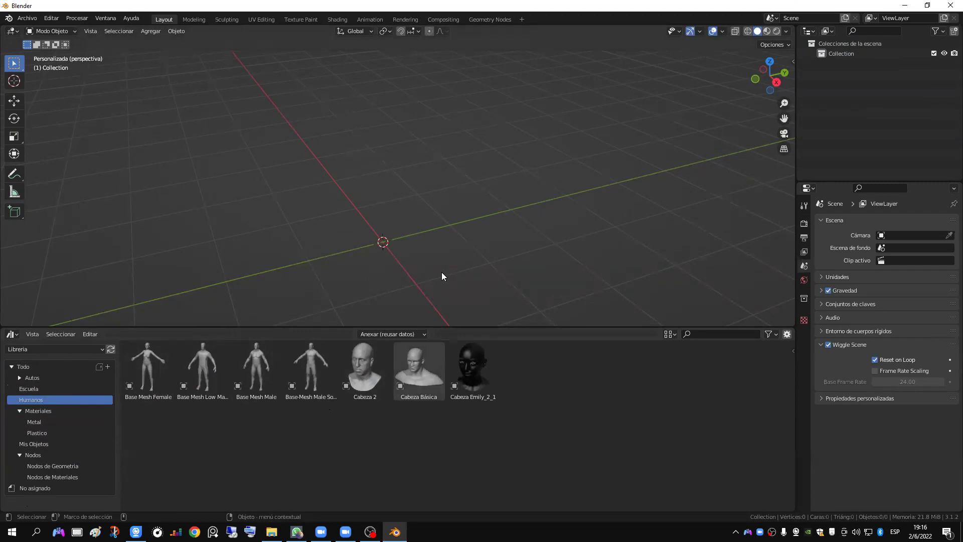
pyautogui.moveTo(438, 244); pyautogui.dragTo(413, 280, button='middle')
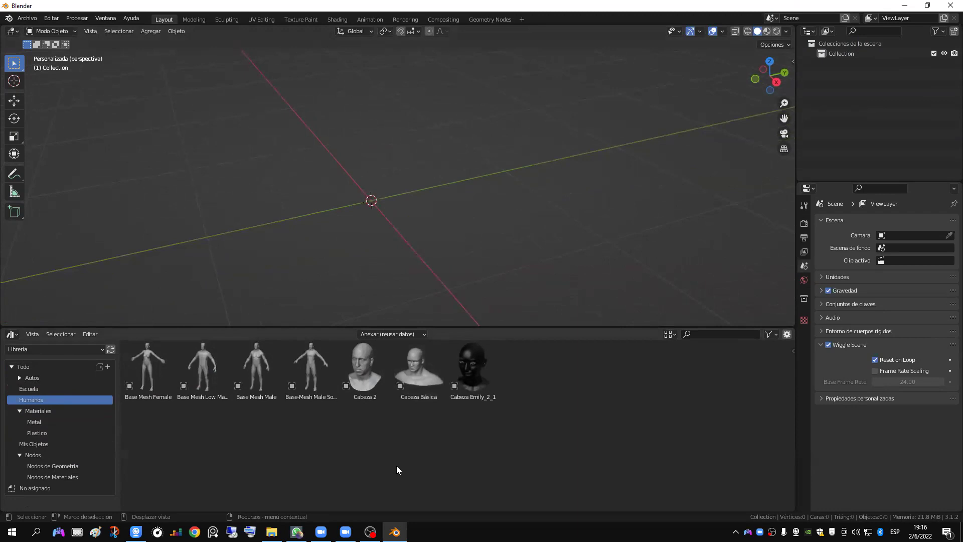
# Step: Switch to WhatsApp to examine the wizard reference drawing, then return to Blender and select the Cabeza 2 asset
pyautogui.click(296, 532)
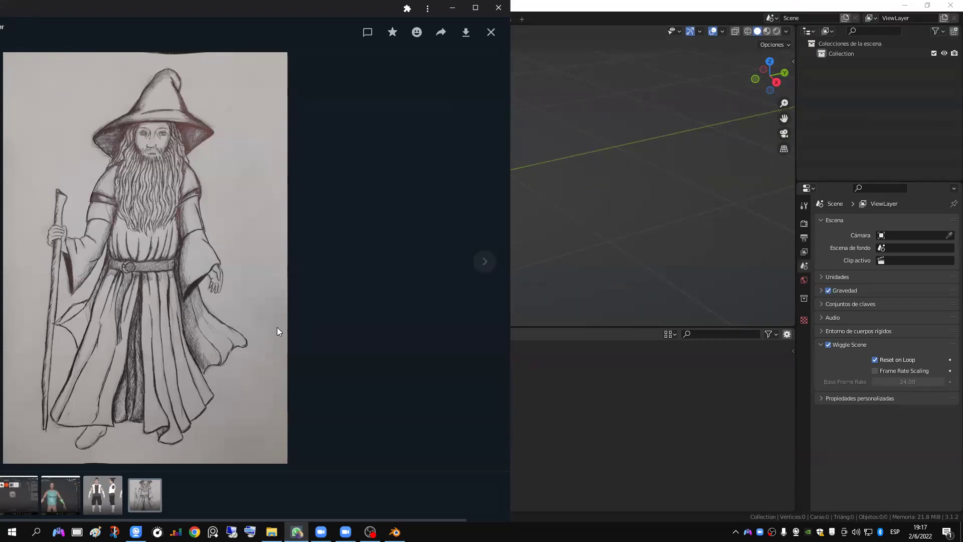
pyautogui.click(579, 6)
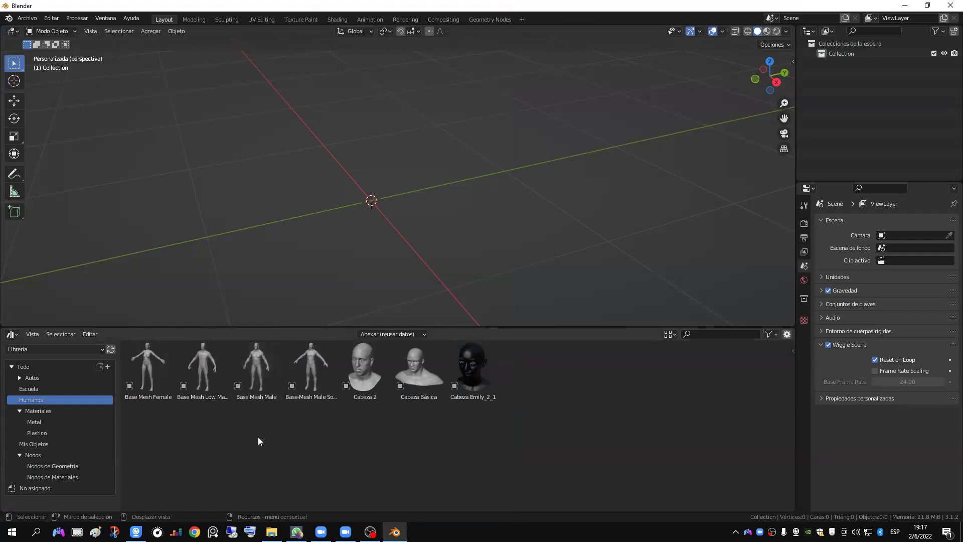
pyautogui.click(365, 368)
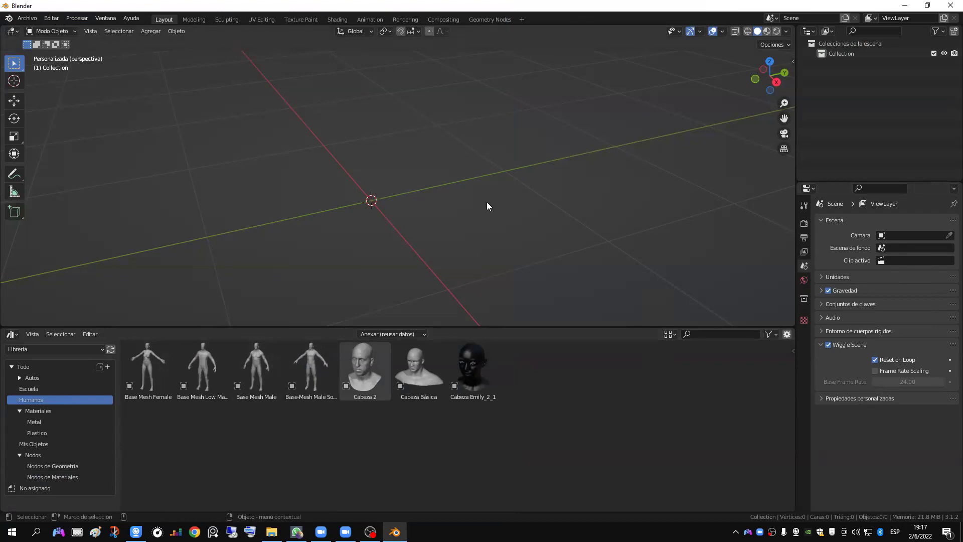
# Step: Open the add-on installation file browser from the preferences, show the bookmarked Addons 3.0 folder and enlarge the window
pyautogui.click(52, 18)
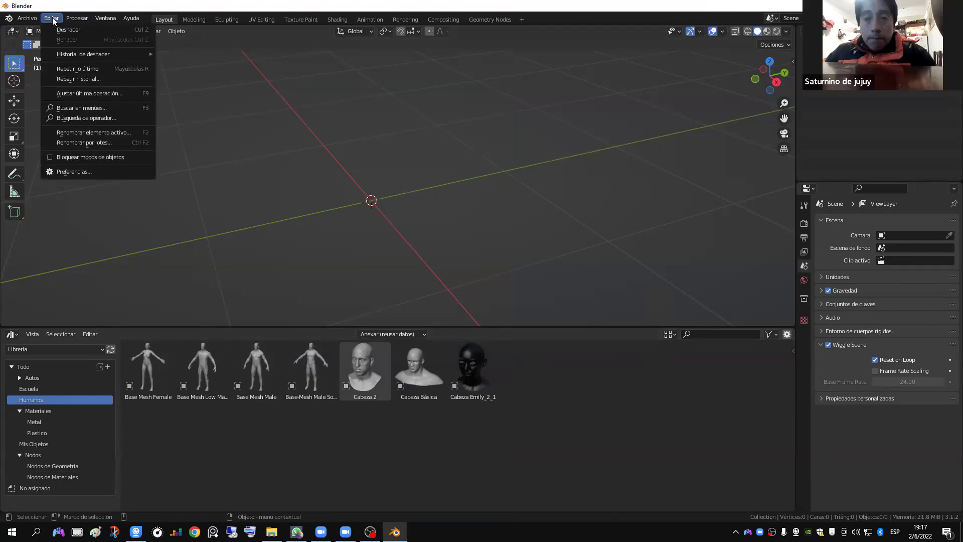
pyautogui.click(68, 171)
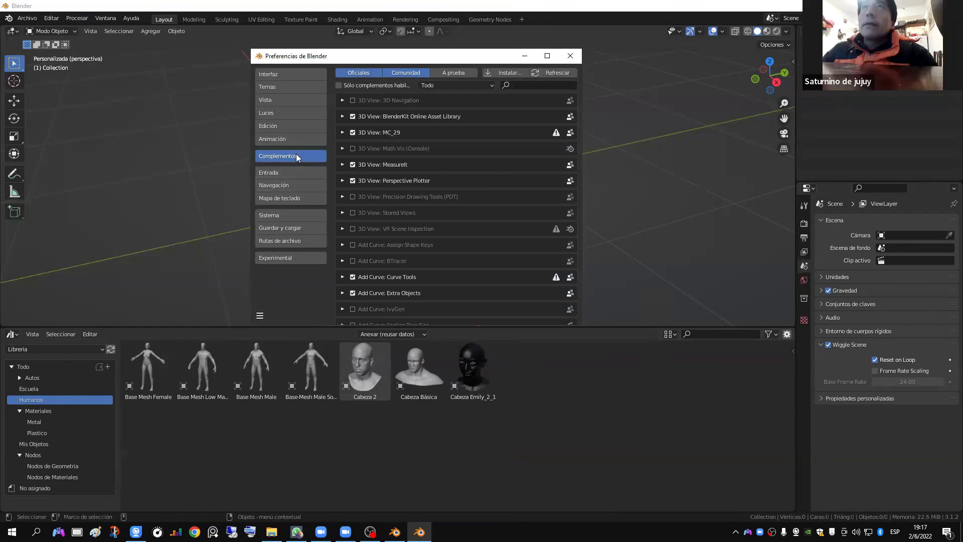
pyautogui.click(512, 74)
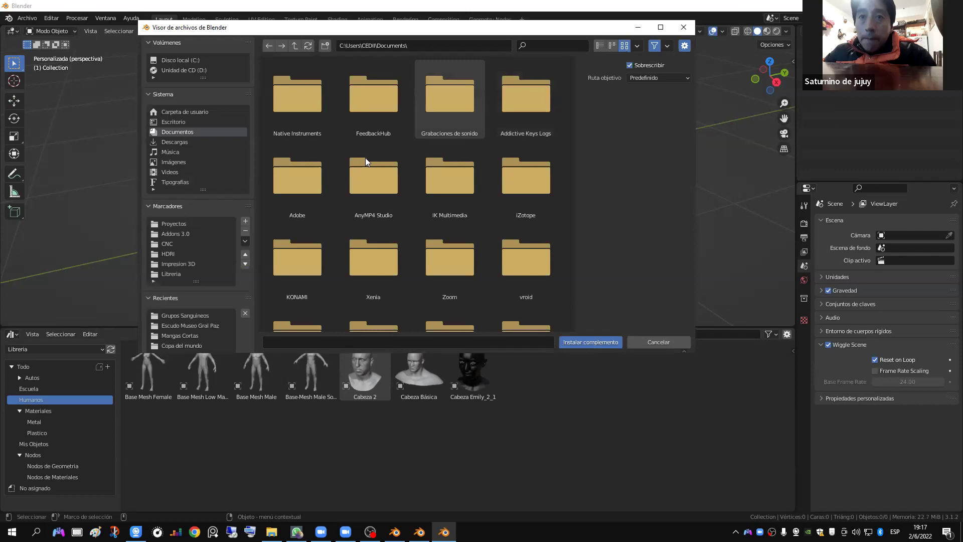
pyautogui.click(190, 234)
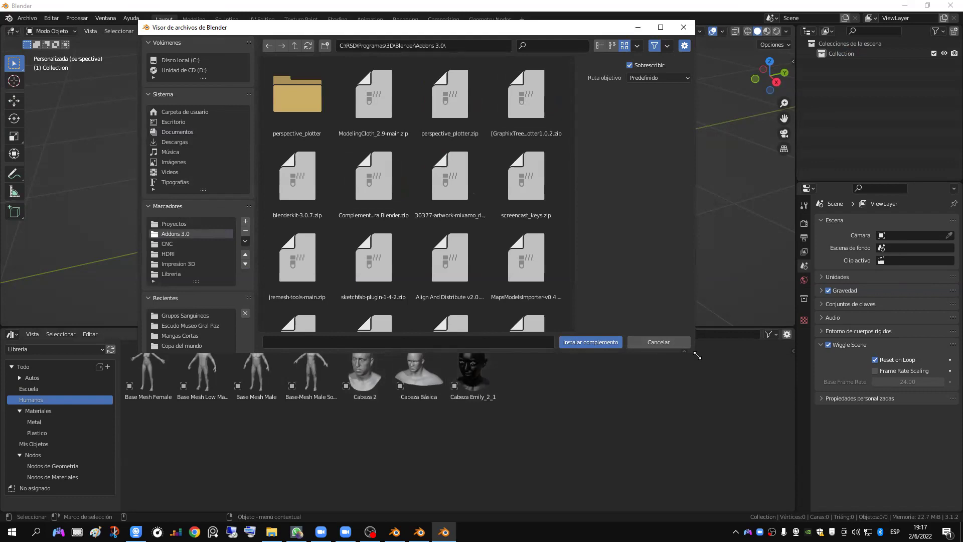
pyautogui.moveTo(697, 355); pyautogui.dragTo(756, 386)
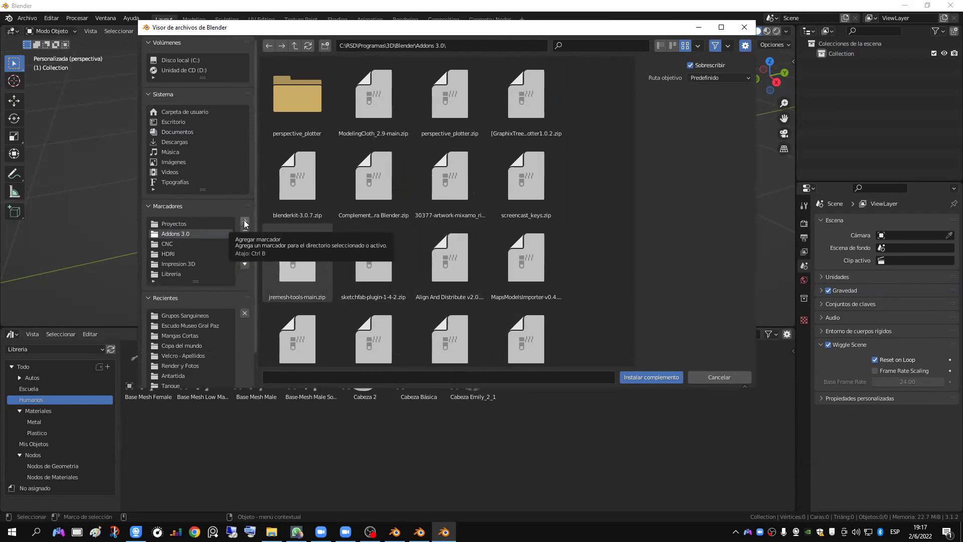
# Step: Go to the Program Files folder on drive C: and add it to the file browser's bookmarks
pyautogui.click(179, 183)
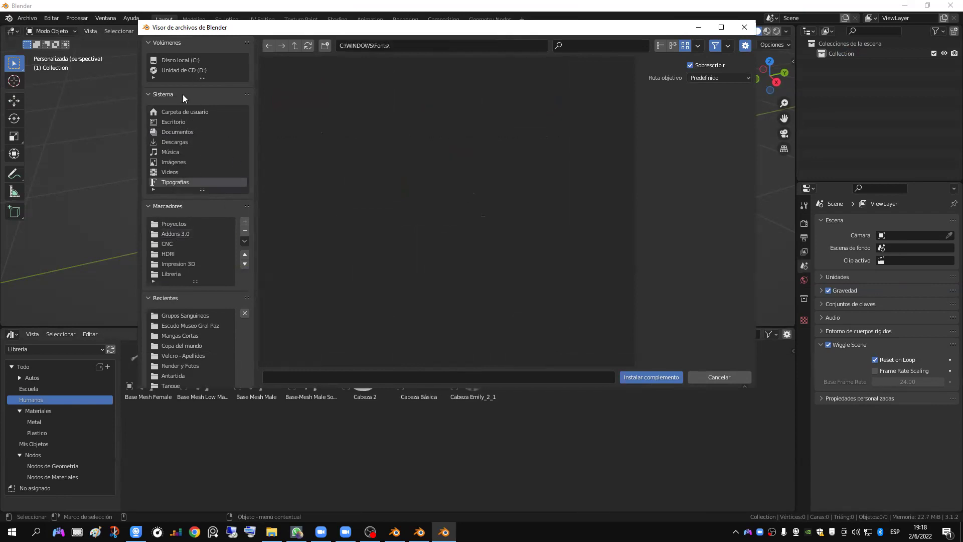
pyautogui.click(194, 60)
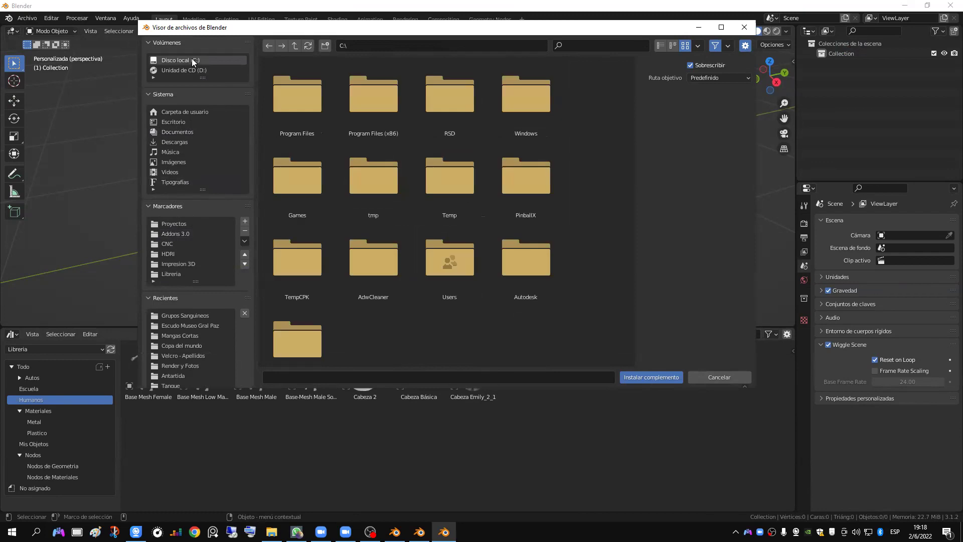
pyautogui.click(297, 112)
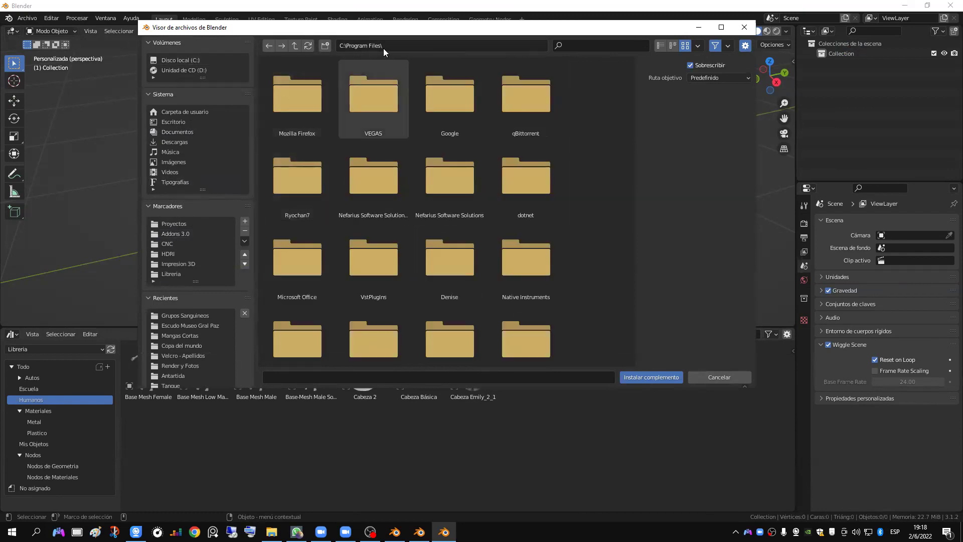
pyautogui.click(245, 222)
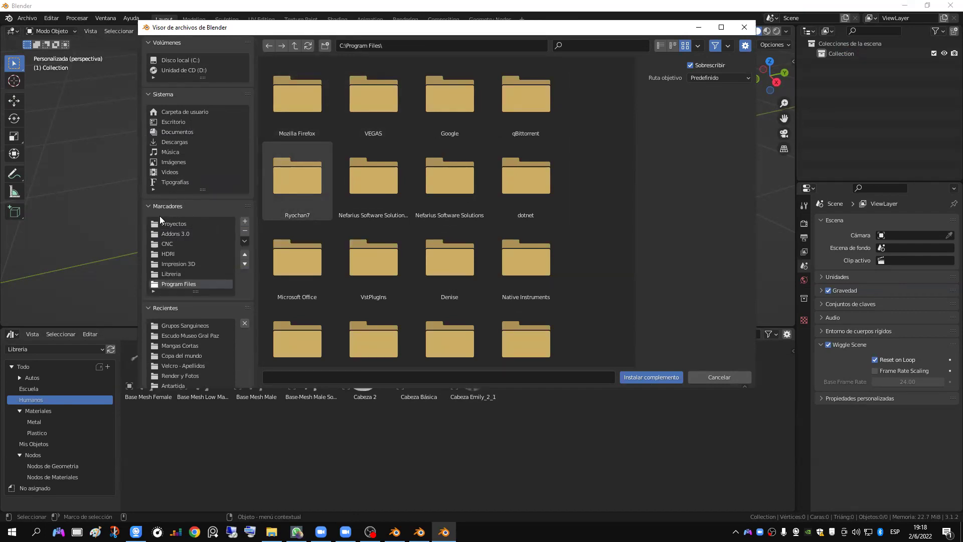
# Step: View the bookmarked Impresion 3D, HDRI, Addons 3.0 and Program Files folders in turn
pyautogui.click(176, 264)
pyautogui.click(171, 252)
pyautogui.click(169, 234)
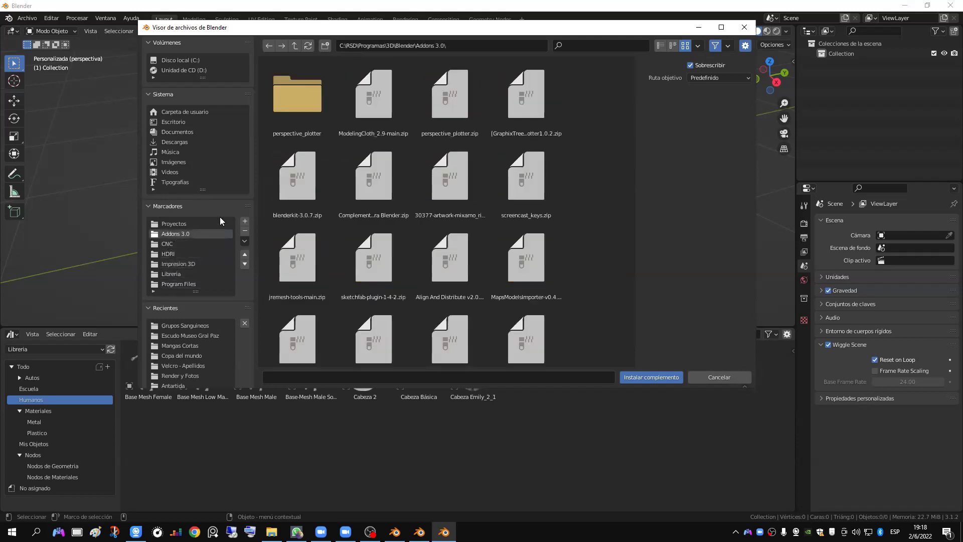
pyautogui.click(178, 284)
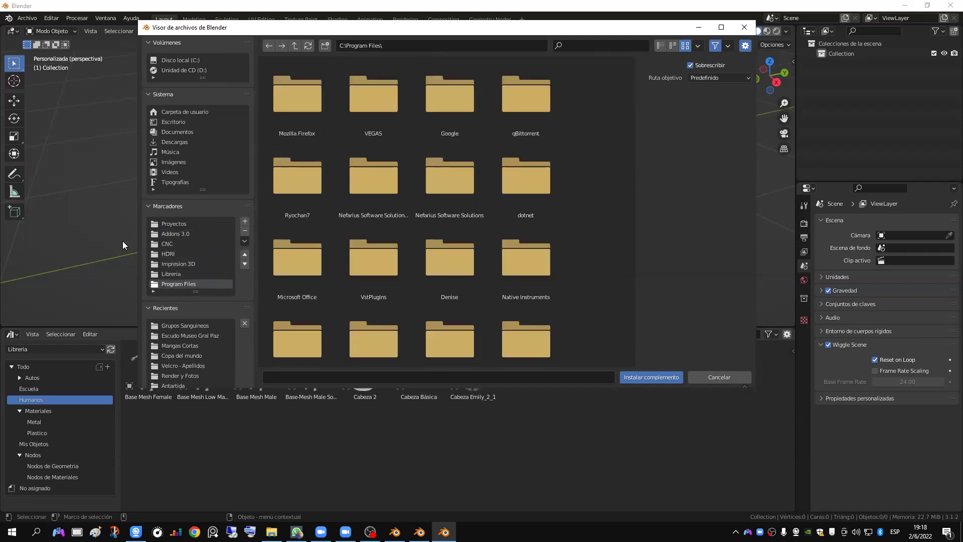
# Step: Remove the Program Files bookmark and check the additional bookmark options
pyautogui.scroll(-3, 180, 325)
pyautogui.scroll(3, 180, 325)
pyautogui.click(244, 231)
pyautogui.click(245, 241)
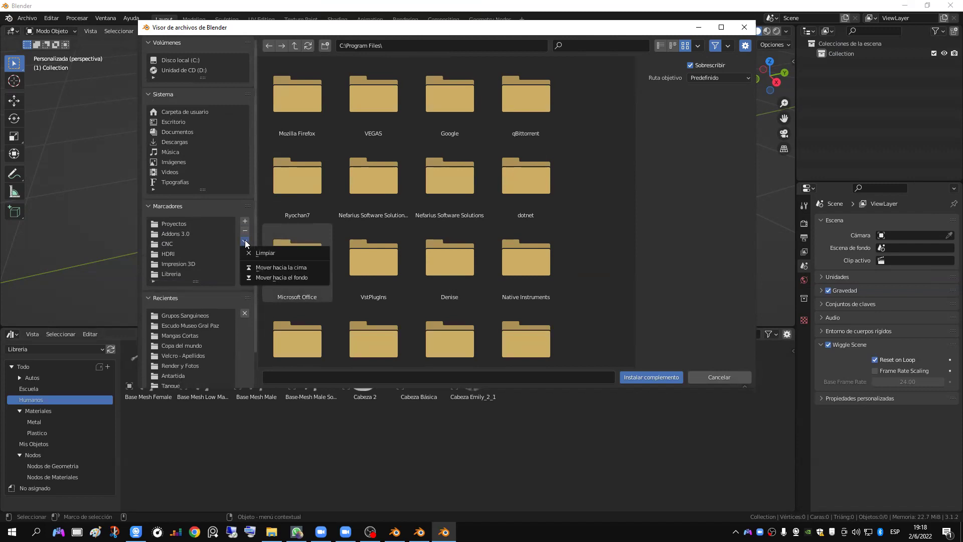
pyautogui.click(245, 241)
# Step: View the contents of the bookmarked Impresion 3D and Libreria folders
pyautogui.click(190, 264)
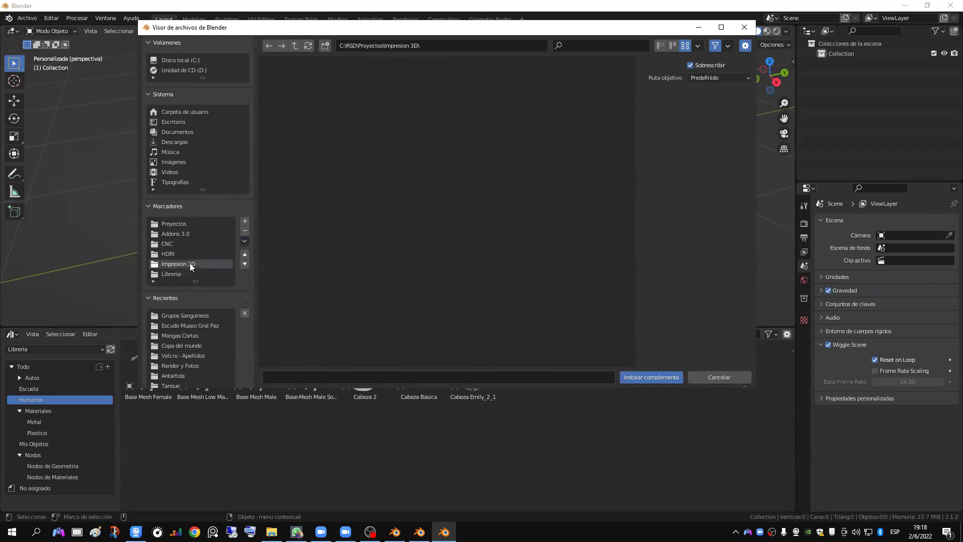
pyautogui.click(184, 273)
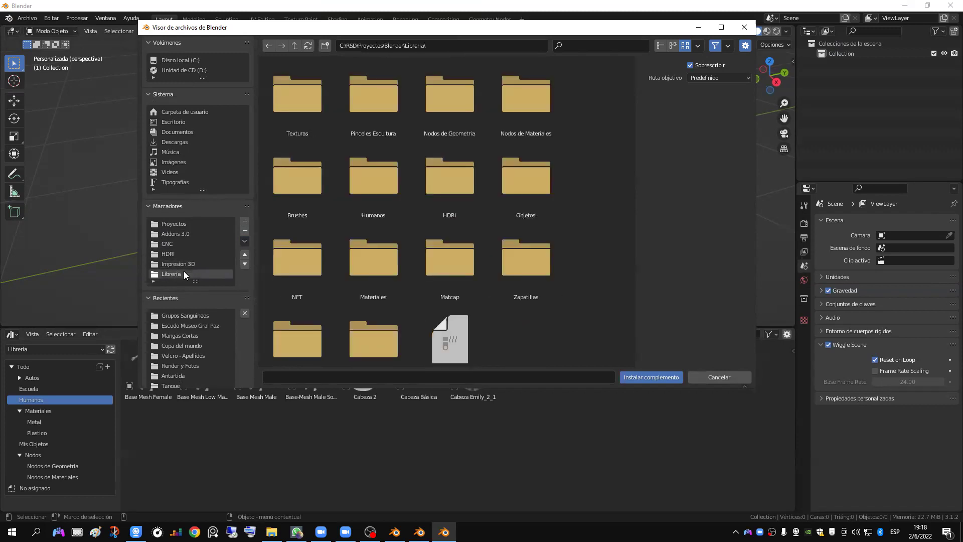
# Step: View the bookmarked Addons 3.0, Proyectos and HDRI folders, and check the Addons 3.0 folder's path
pyautogui.click(185, 233)
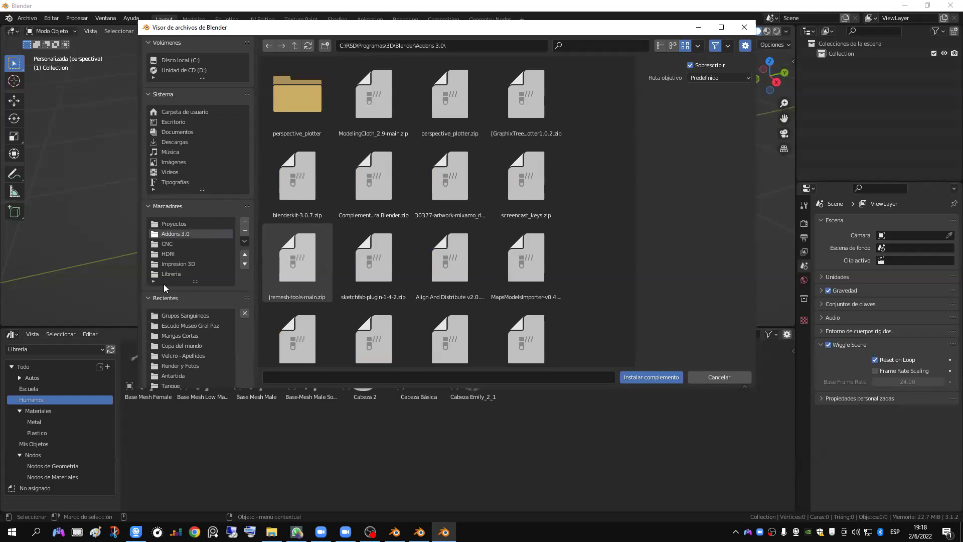
pyautogui.click(176, 223)
pyautogui.click(175, 230)
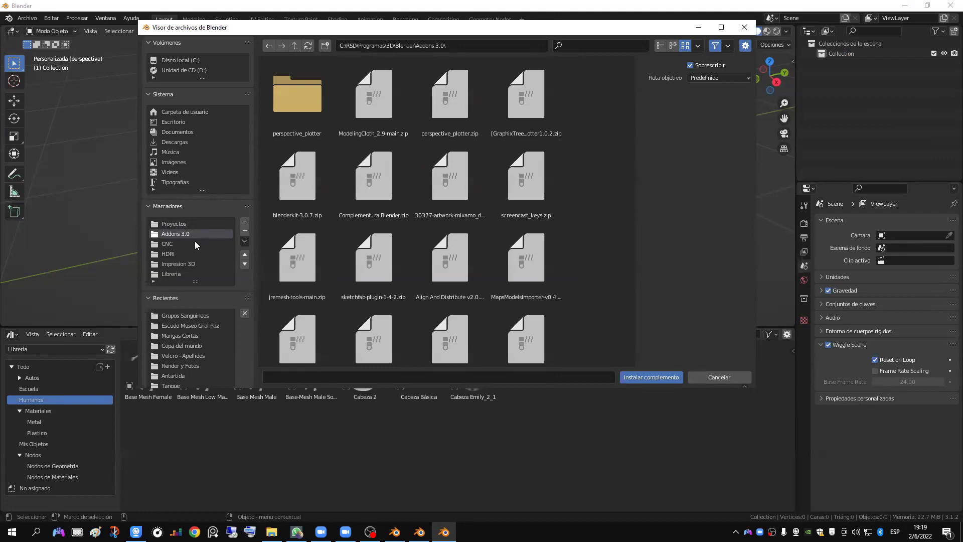
pyautogui.click(170, 254)
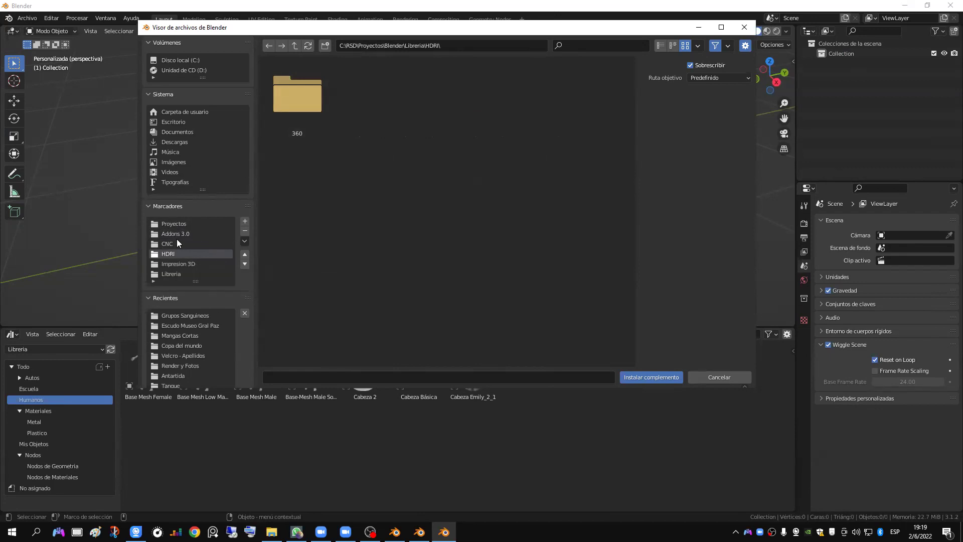
pyautogui.click(191, 233)
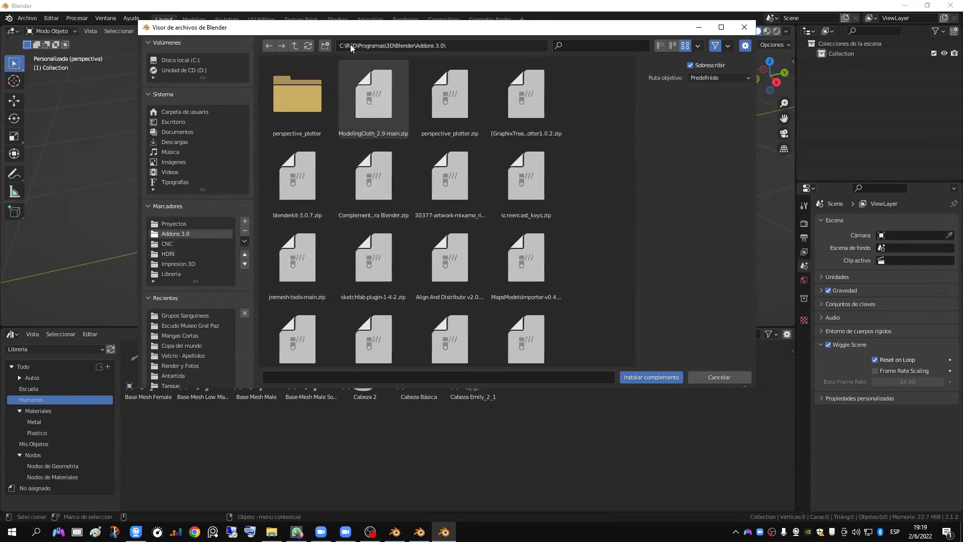
pyautogui.click(457, 45)
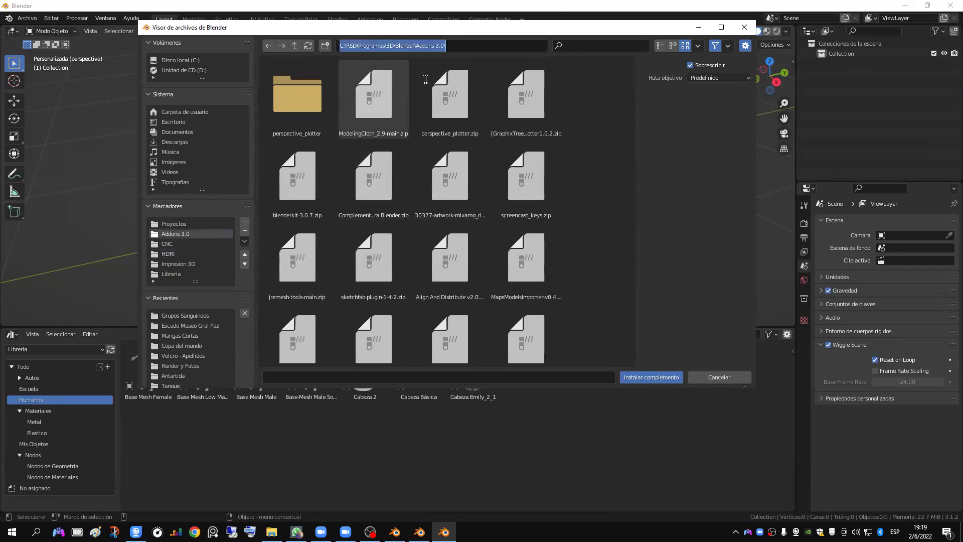
pyautogui.click(576, 175)
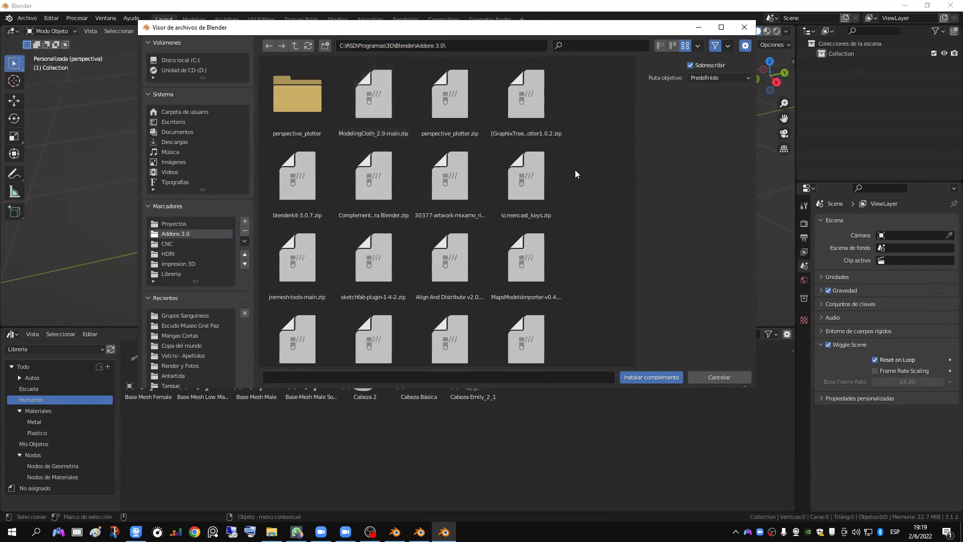
# Step: Show the Addons 3.0 files as a detailed list, select blenderkit-3.0.7.zip, and cancel the add-on installation
pyautogui.click(659, 47)
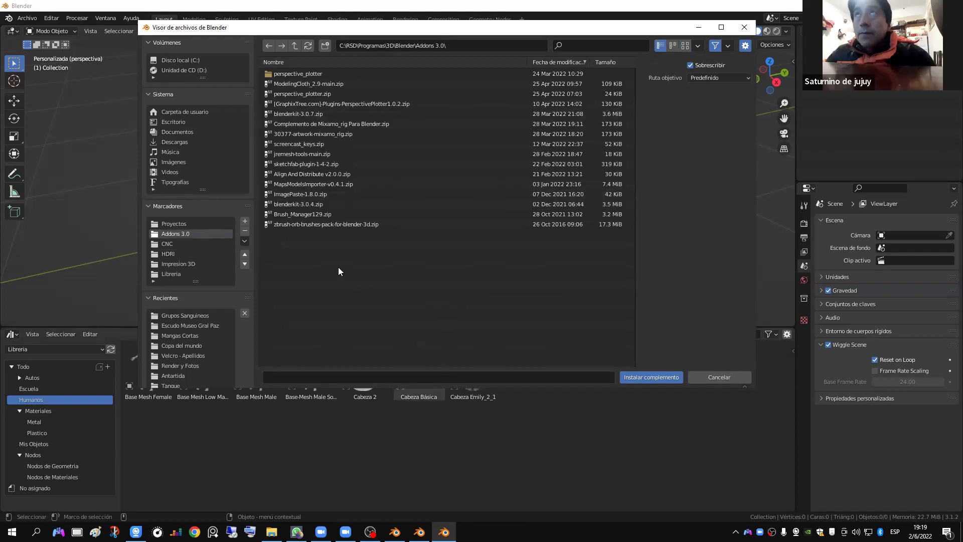
pyautogui.click(307, 205)
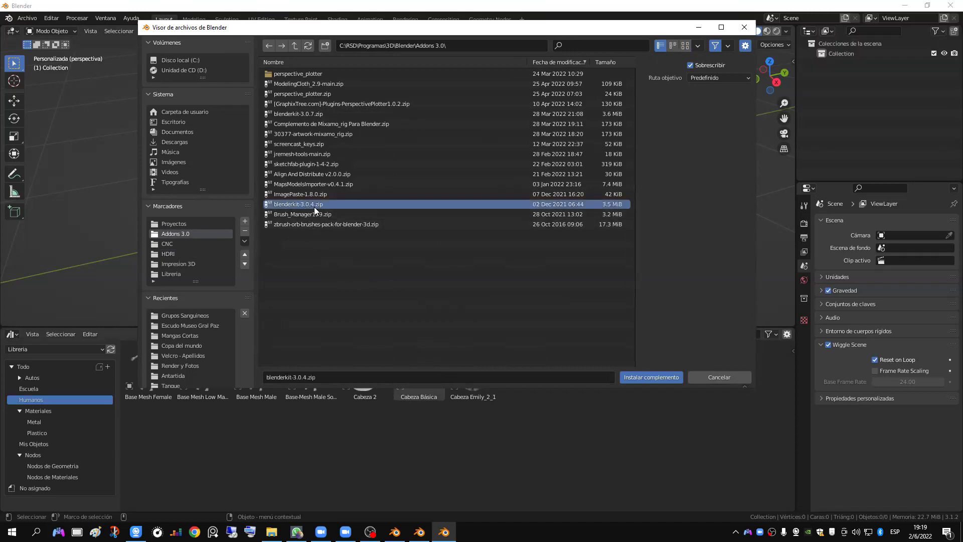
pyautogui.click(313, 114)
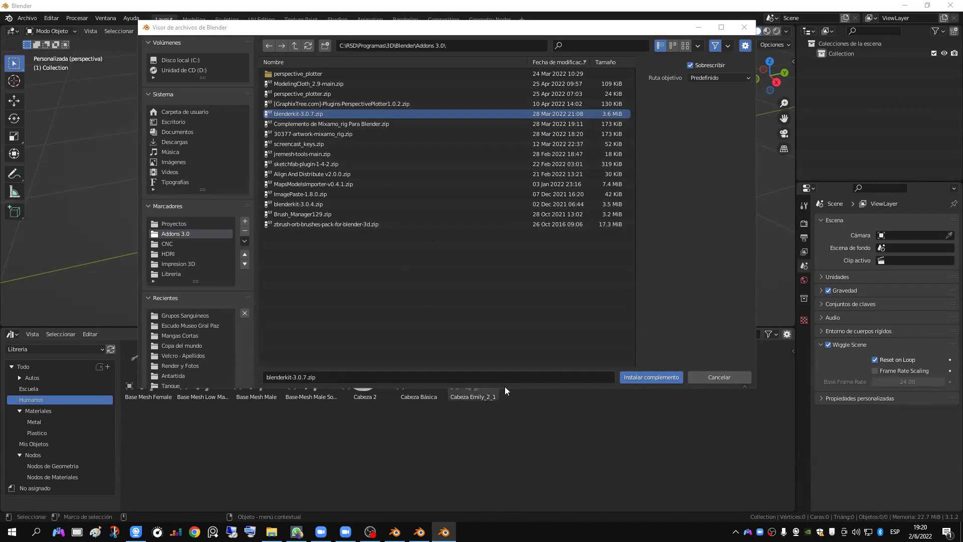
pyautogui.moveTo(506, 390); pyautogui.dragTo(505, 406)
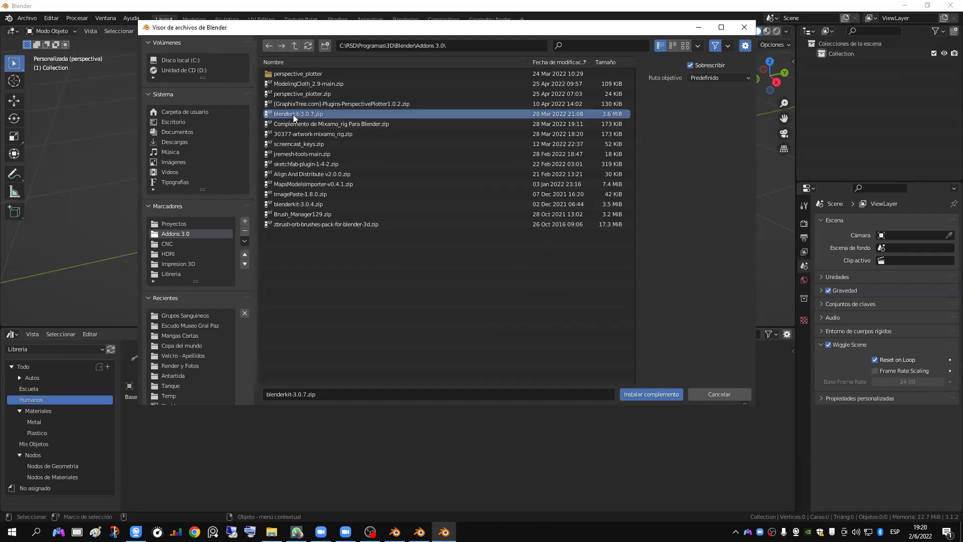
pyautogui.click(729, 394)
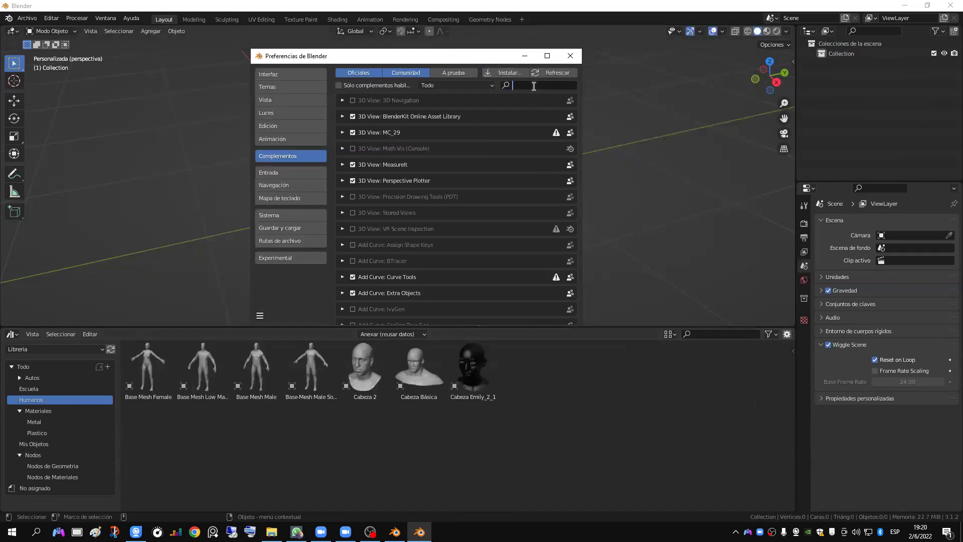
# Step: Filter the add-ons by "blende", disable the missing ImagePaste script, and check the BlenderKit add-on's details
pyautogui.write('blende')
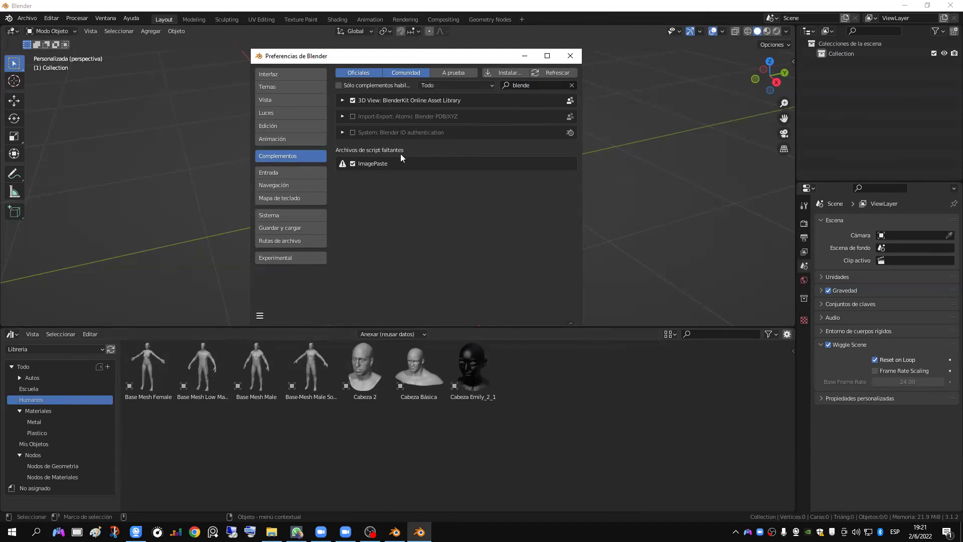
pyautogui.click(353, 164)
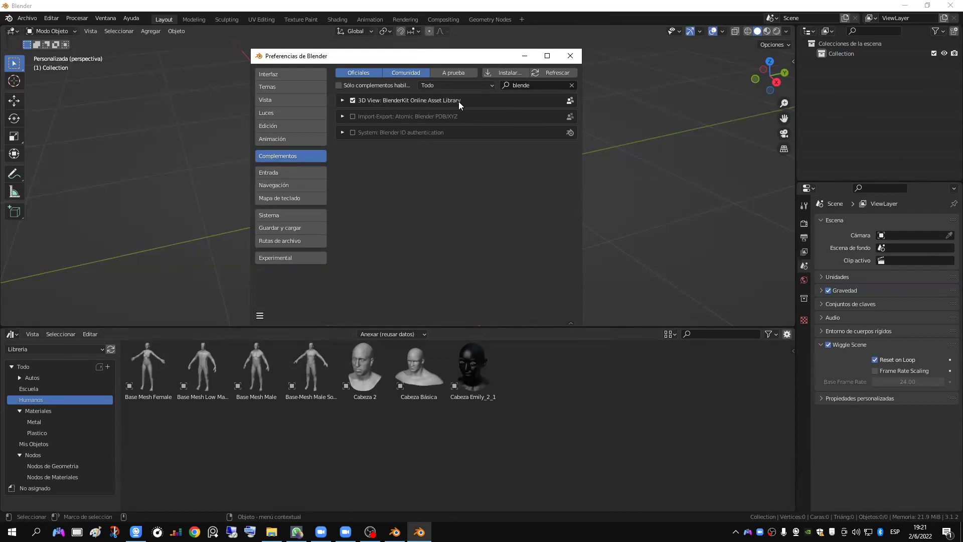
pyautogui.click(342, 101)
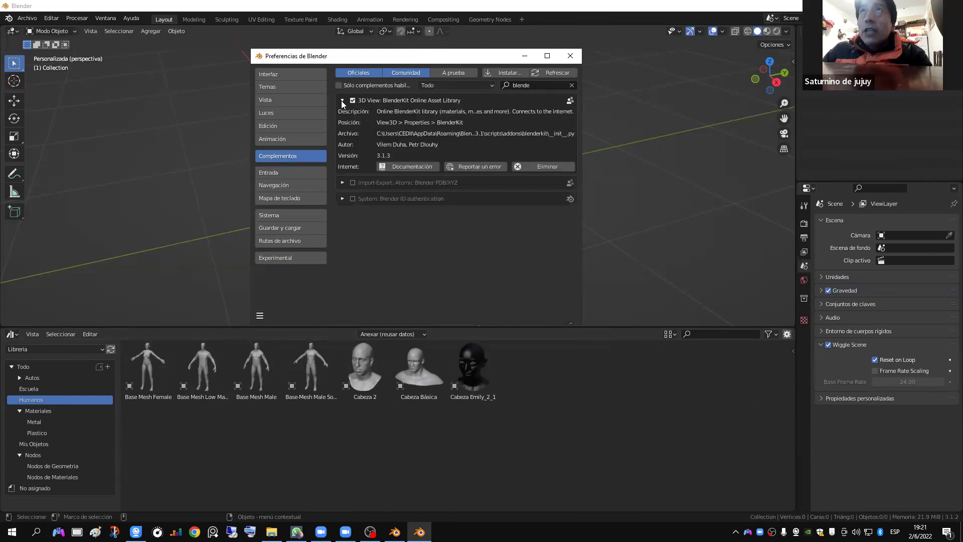
pyautogui.click(342, 100)
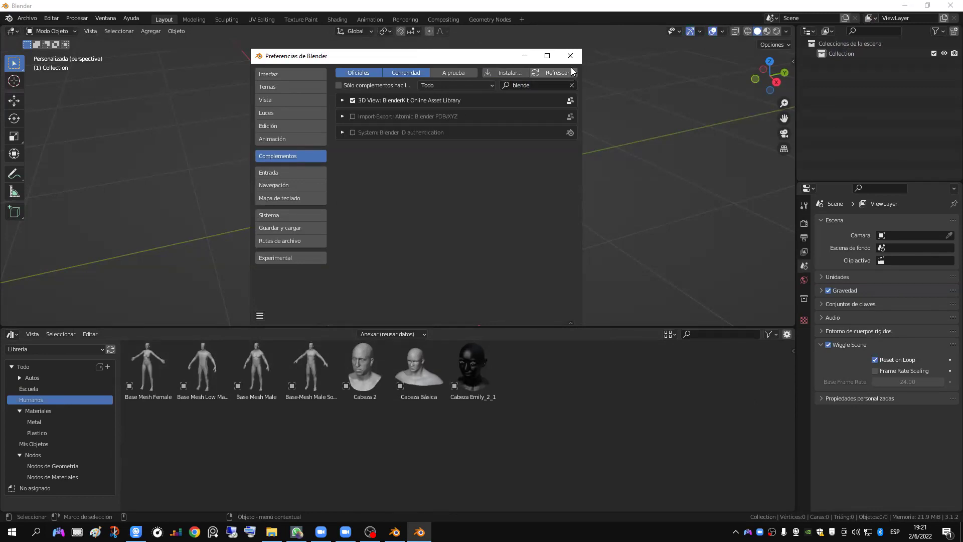
# Step: Filter the add-ons by "blender", then save and close the preferences
pyautogui.click(550, 84)
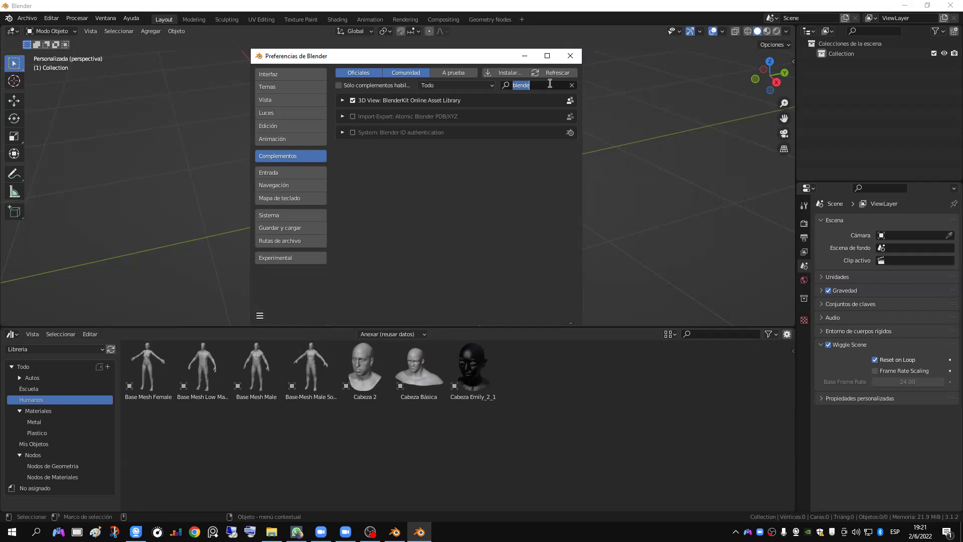
pyautogui.write('blender')
pyautogui.press('Return')
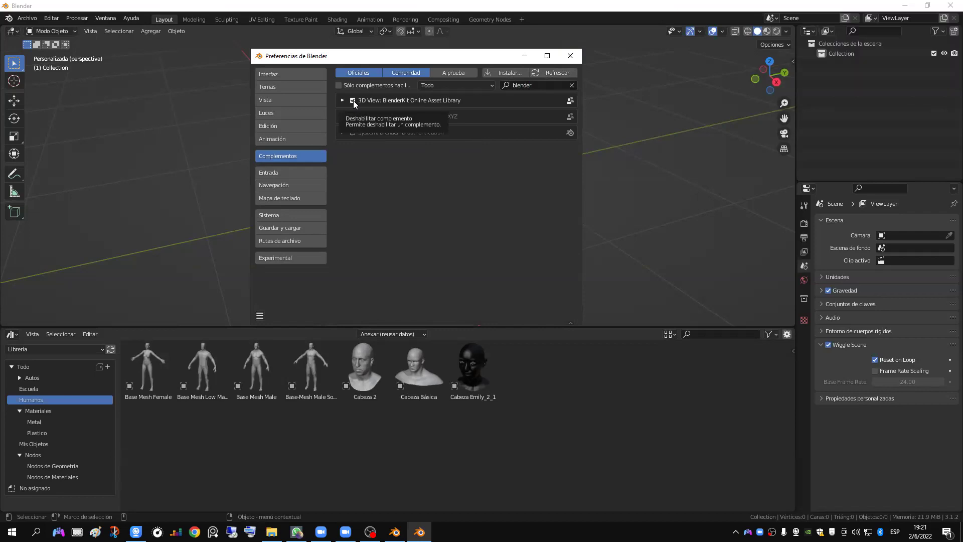
pyautogui.click(260, 315)
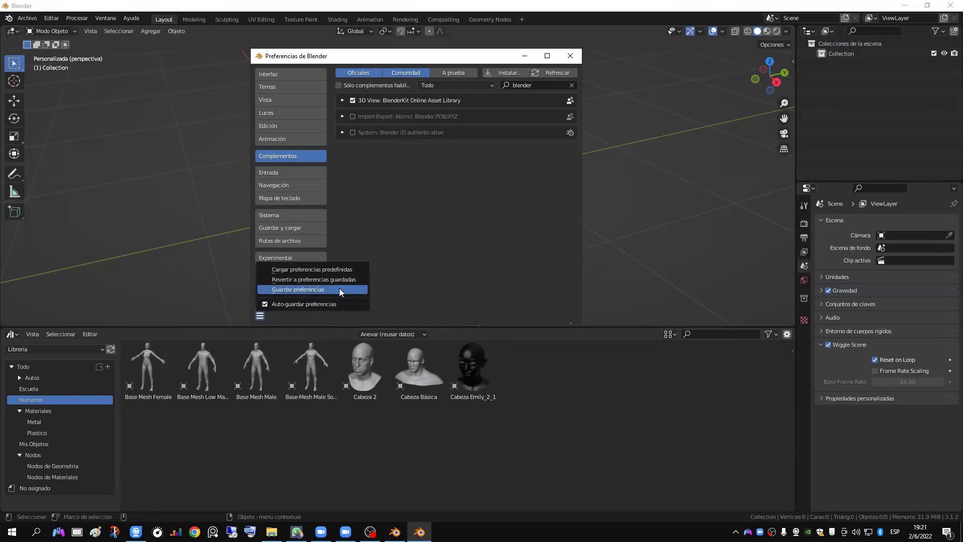
pyautogui.click(324, 290)
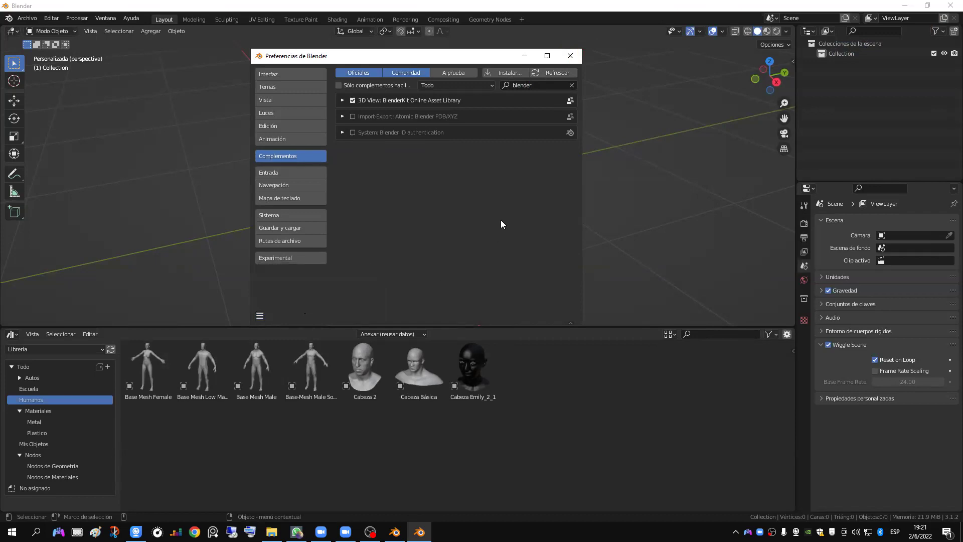
pyautogui.click(570, 56)
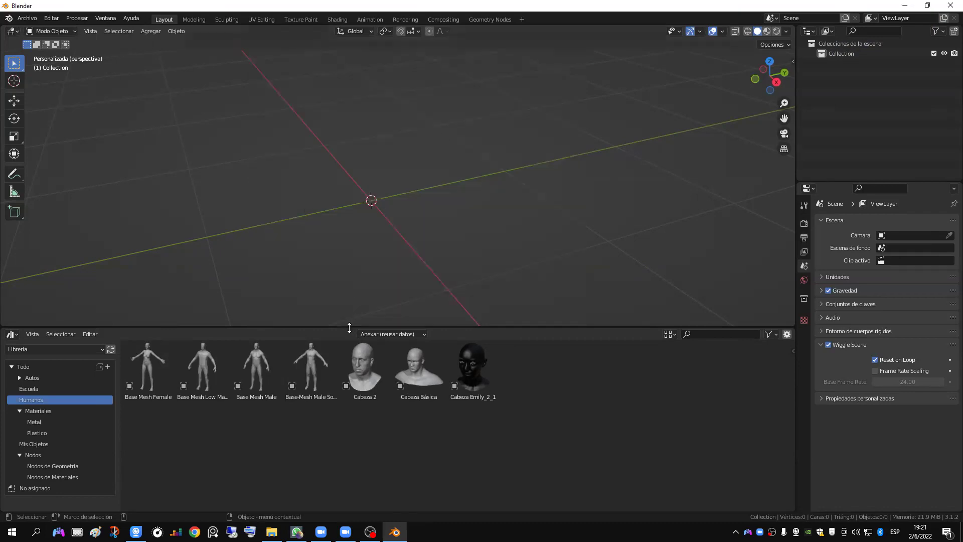
# Step: Enlarge the 3D viewport over the asset browser, and view the Modeling workspace before returning to Layout
pyautogui.moveTo(349, 324); pyautogui.dragTo(350, 348)
pyautogui.click(777, 45)
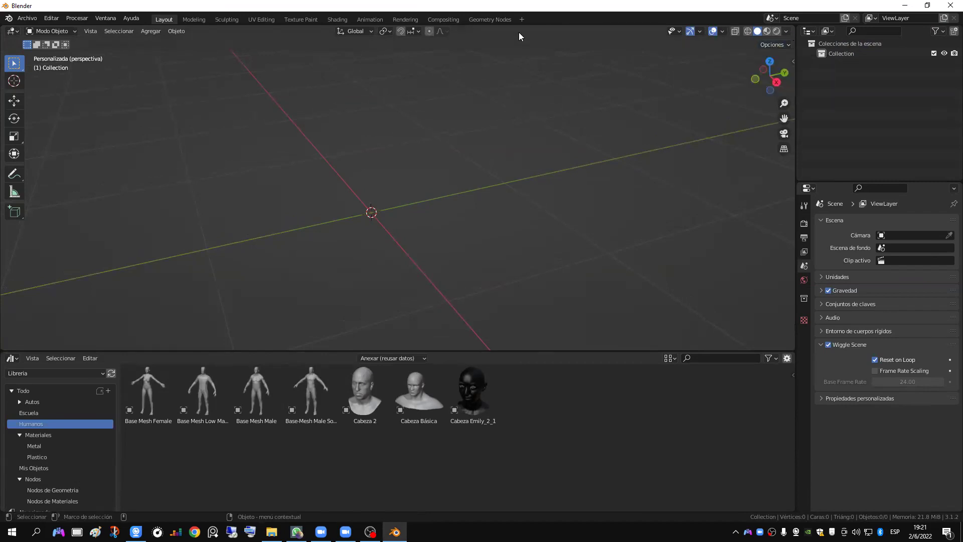
pyautogui.click(196, 20)
pyautogui.click(169, 18)
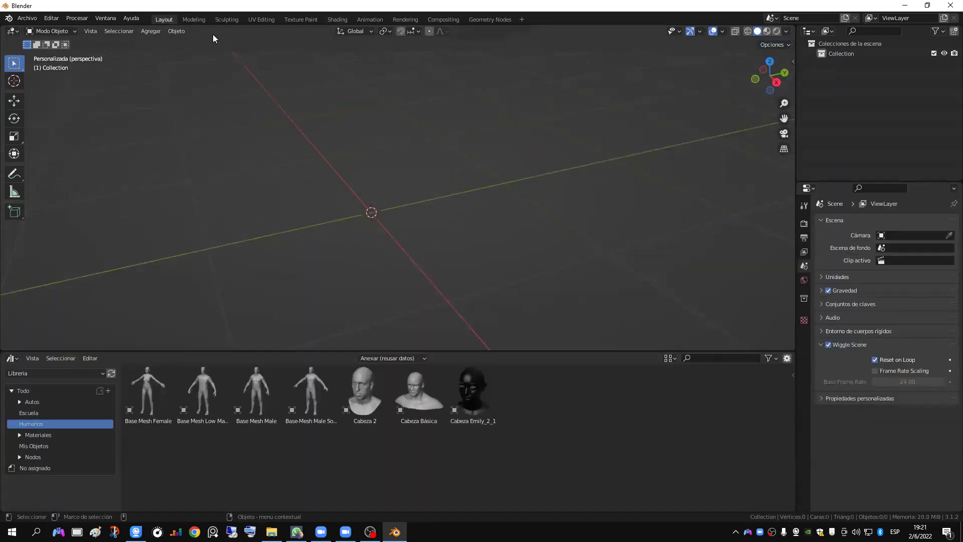
# Step: Reopen the preferences and disable the BlenderKit Online Asset Library add-on
pyautogui.click(107, 19)
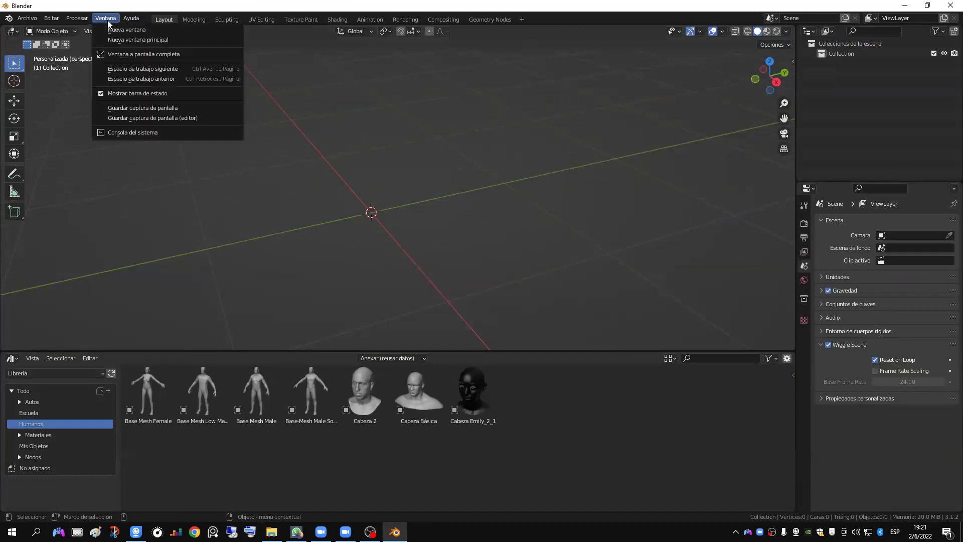
pyautogui.click(135, 133)
pyautogui.click(77, 18)
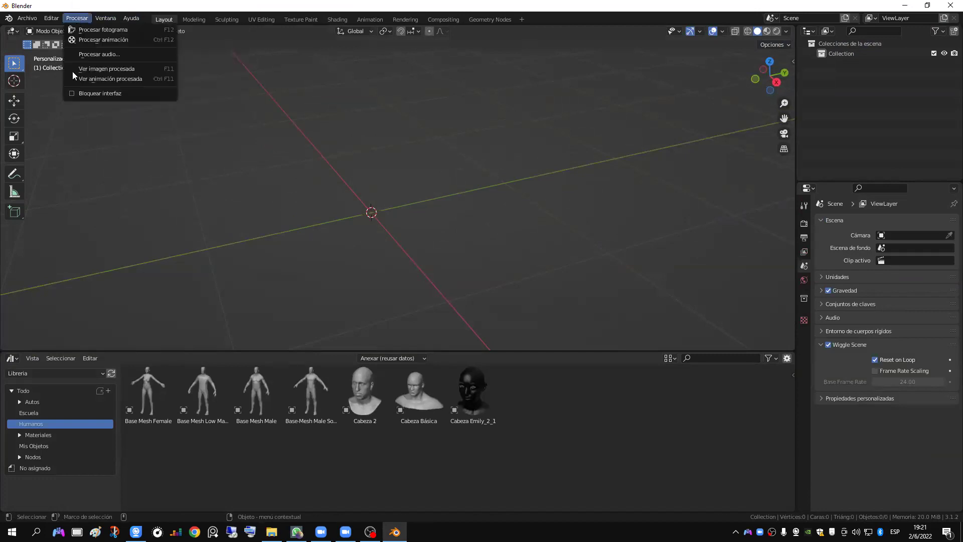
pyautogui.click(52, 19)
pyautogui.click(102, 172)
pyautogui.click(102, 81)
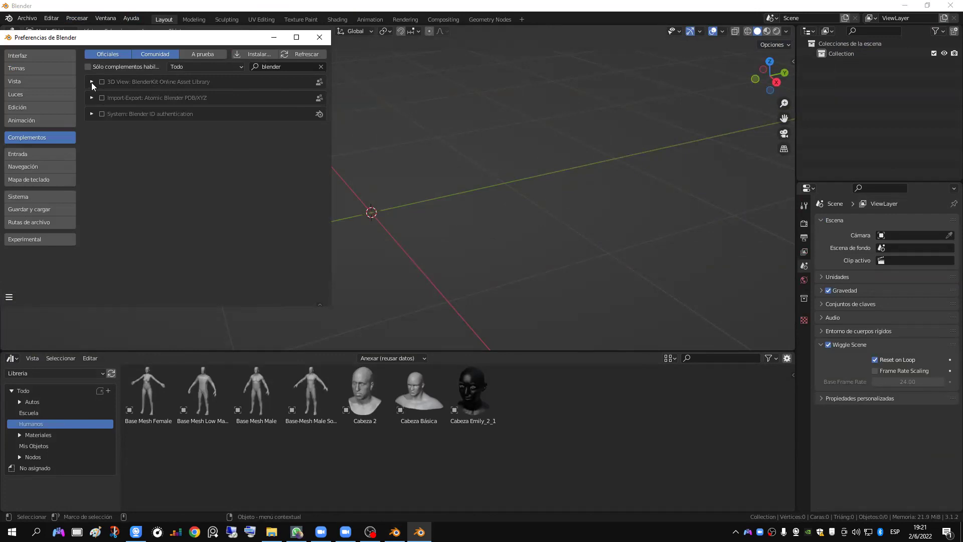
# Step: Expand the BlenderKit add-on's details and try to remove the add-on
pyautogui.click(92, 83)
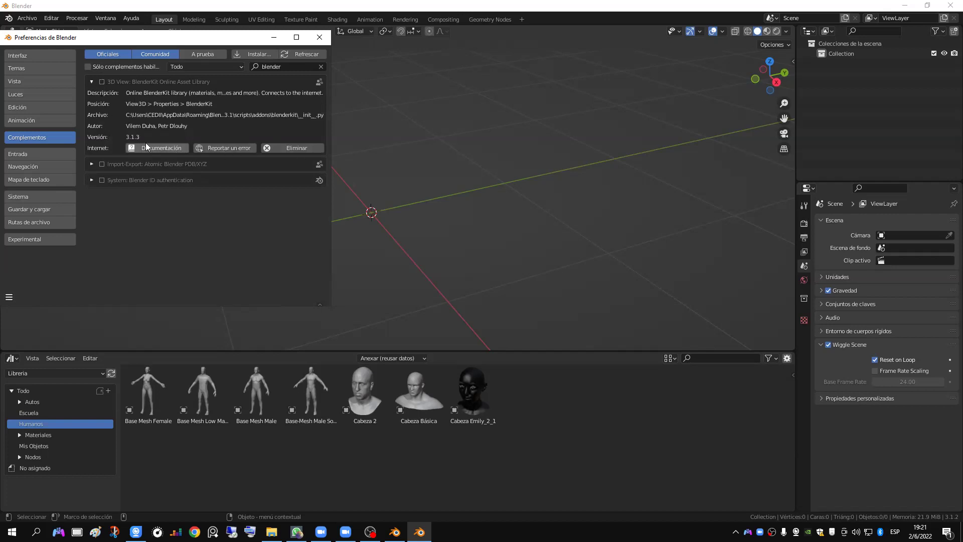
pyautogui.moveTo(225, 37); pyautogui.dragTo(366, 86)
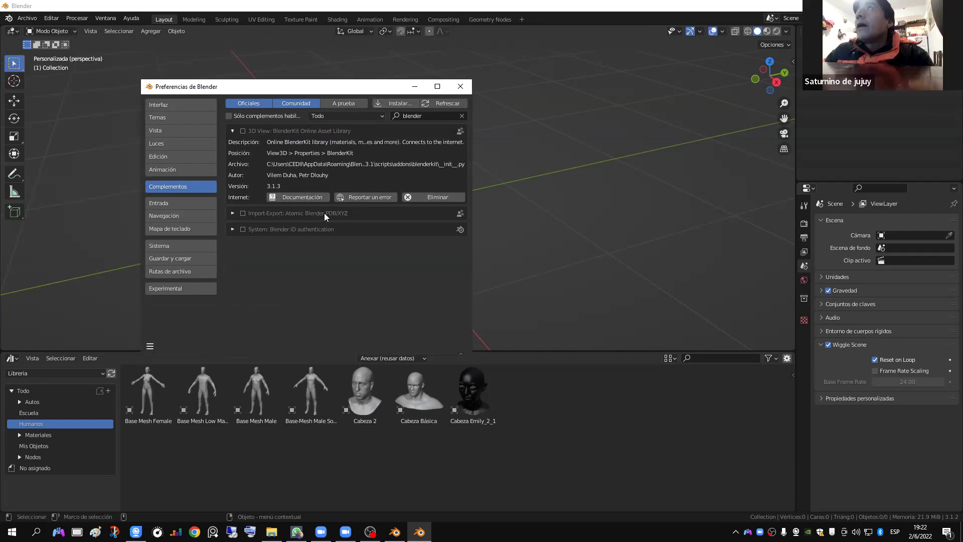
pyautogui.click(433, 117)
pyautogui.click(424, 199)
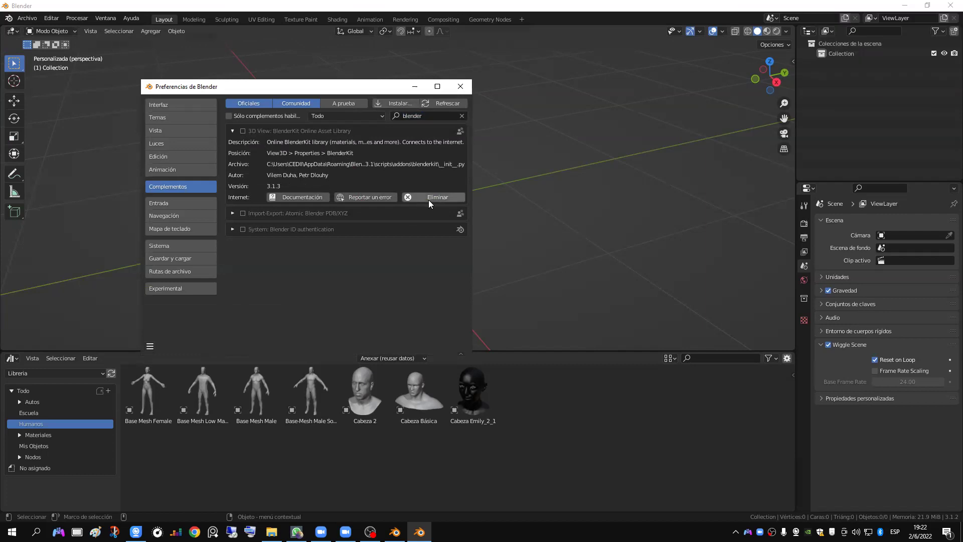
pyautogui.click(429, 200)
pyautogui.click(322, 244)
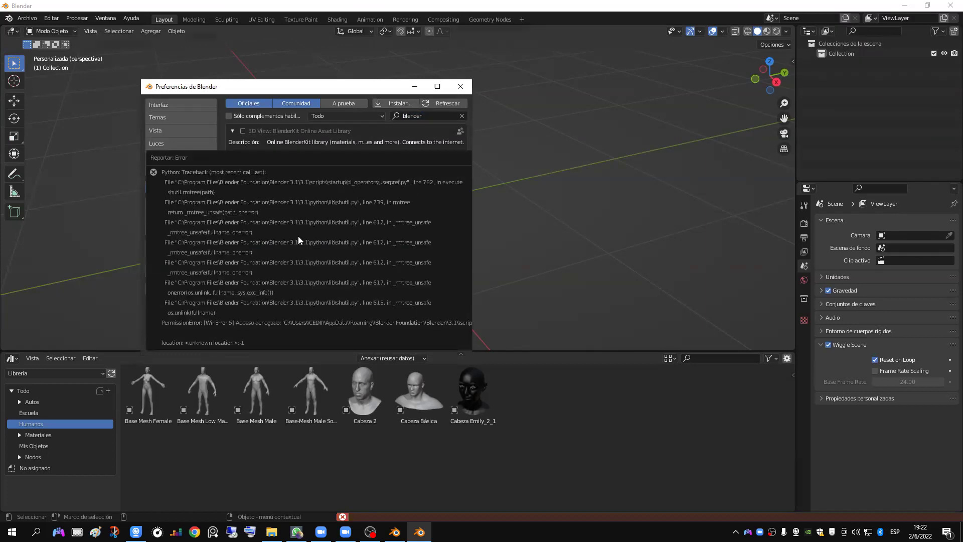
# Step: View the bookmarked Addons 3.0 folder in the add-on installer's file browser, and close it without installing anything
pyautogui.click(403, 102)
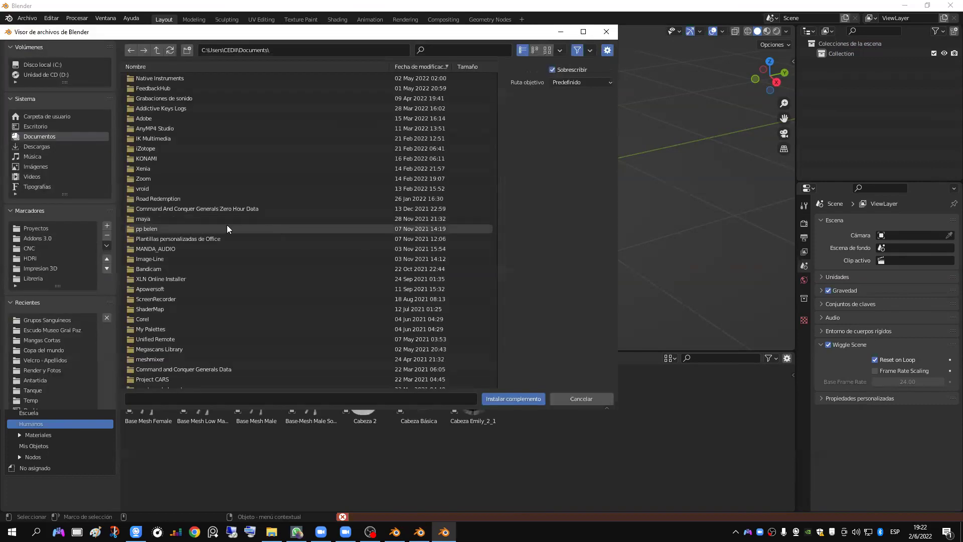
pyautogui.click(44, 239)
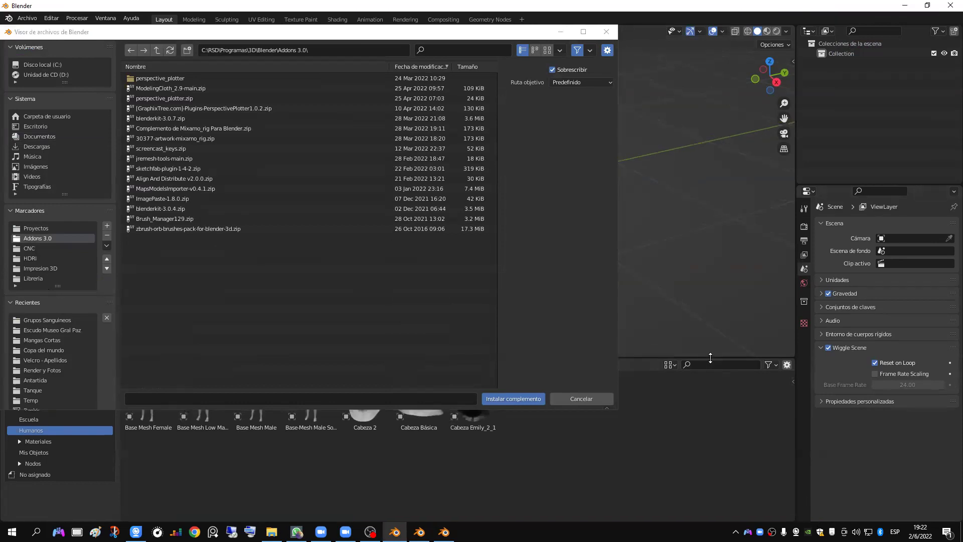
pyautogui.click(606, 31)
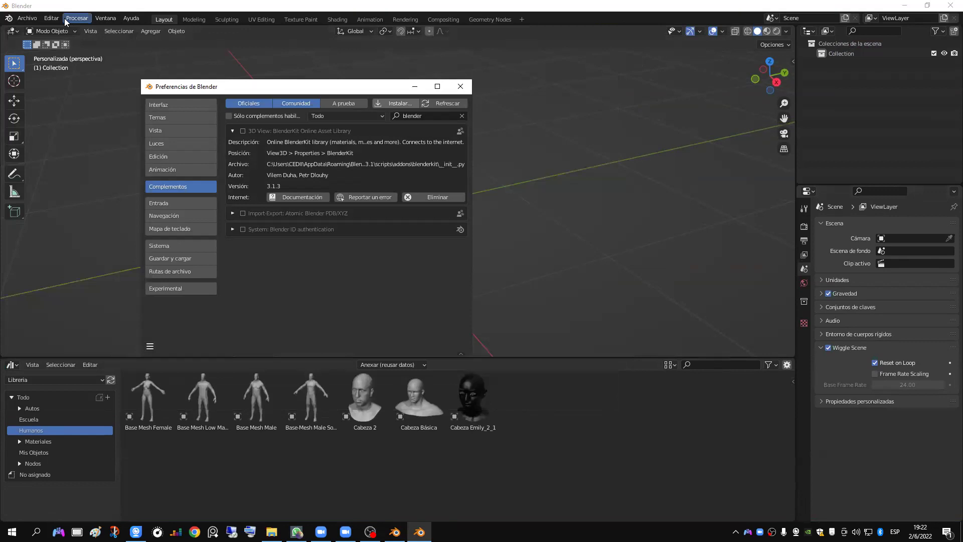
# Step: Show the splash screen to check the Blender version, and dismiss it
pyautogui.click(30, 19)
pyautogui.moveTo(9, 18)
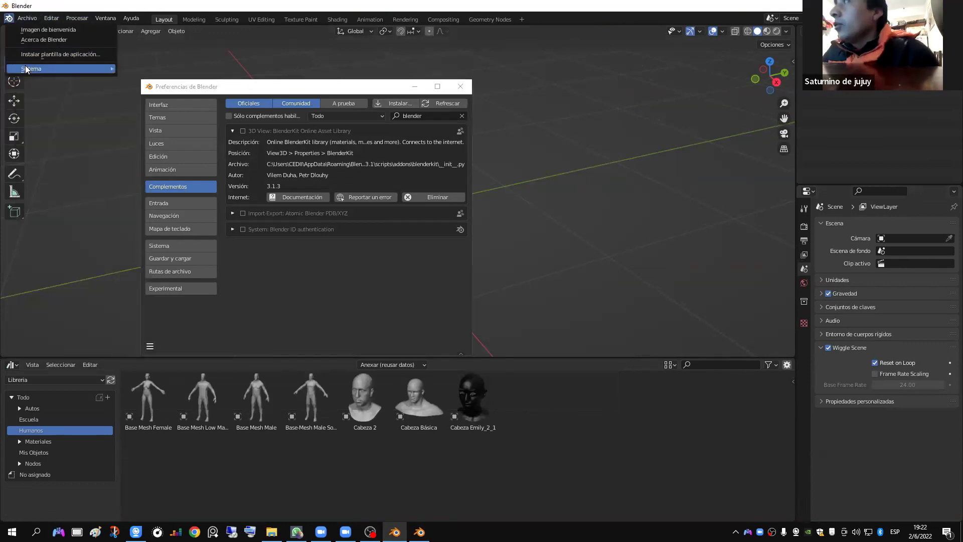
pyautogui.click(38, 31)
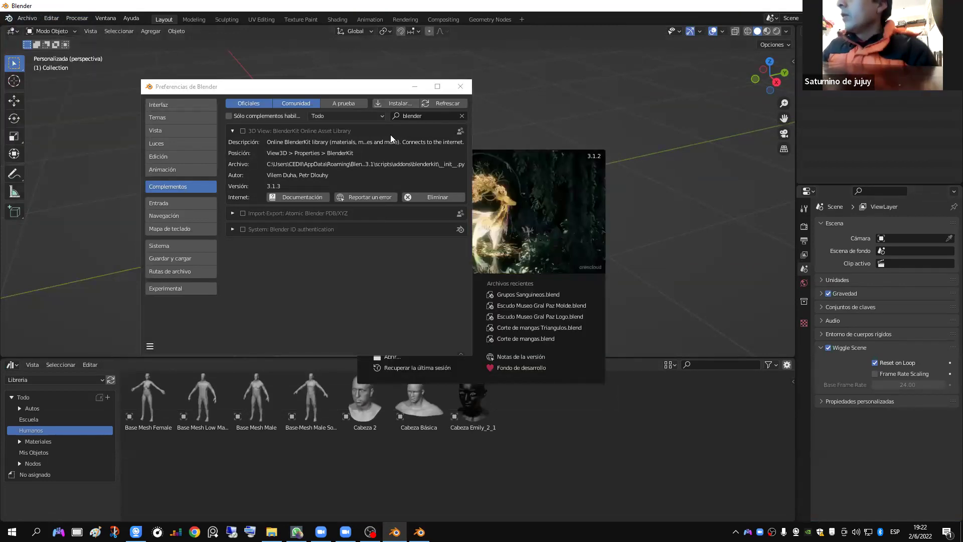
pyautogui.click(541, 175)
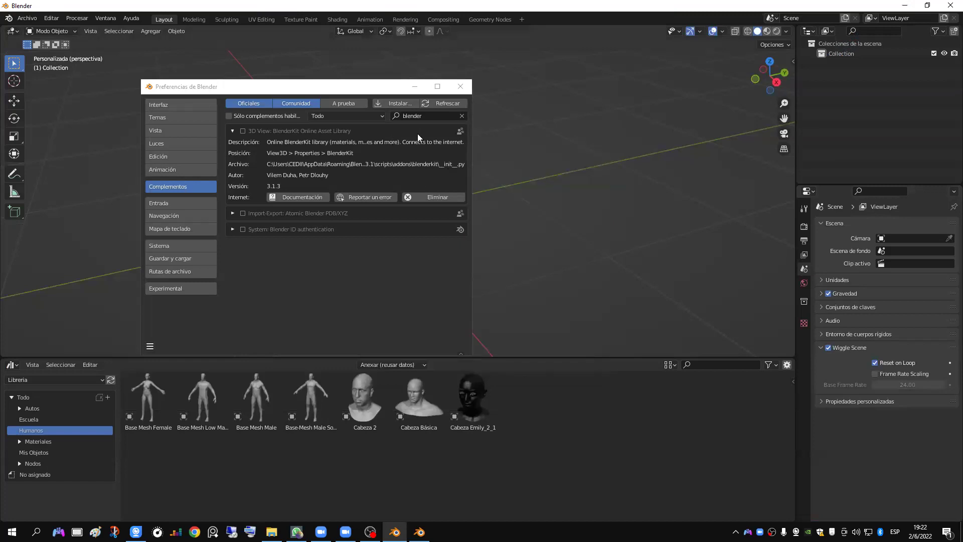
# Step: Try to install blenderkit-3.0.7.zip from the bookmarked Addons 3.0 folder, and close the preferences
pyautogui.click(406, 102)
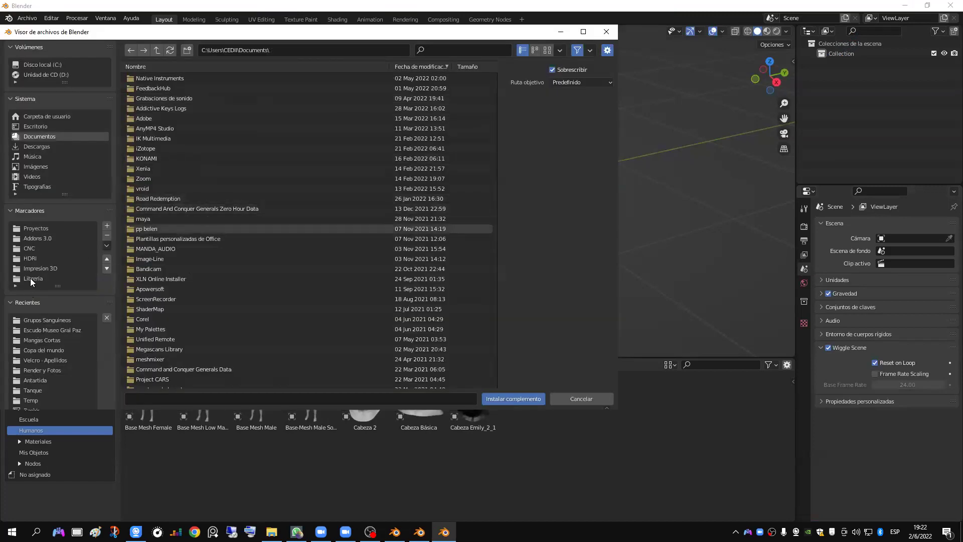
pyautogui.click(46, 236)
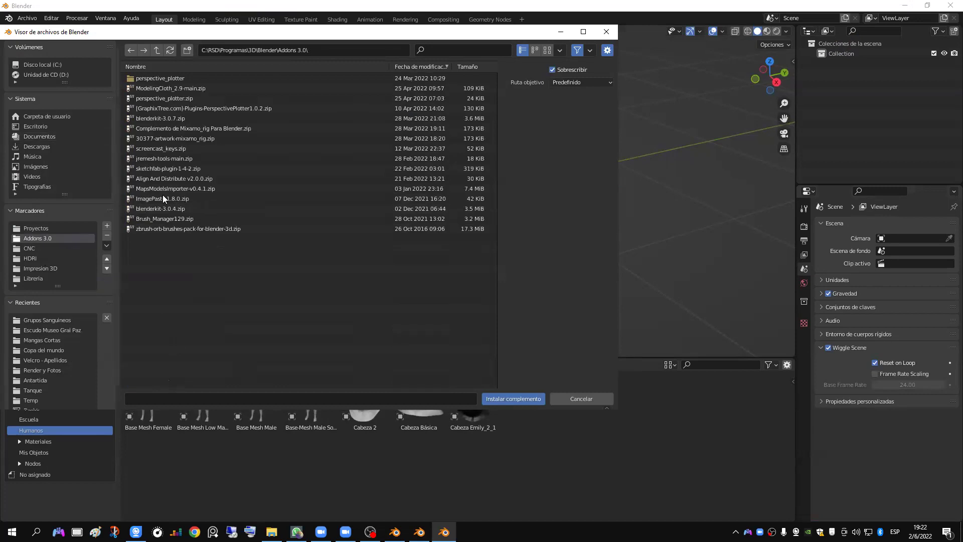
pyautogui.doubleClick(151, 117)
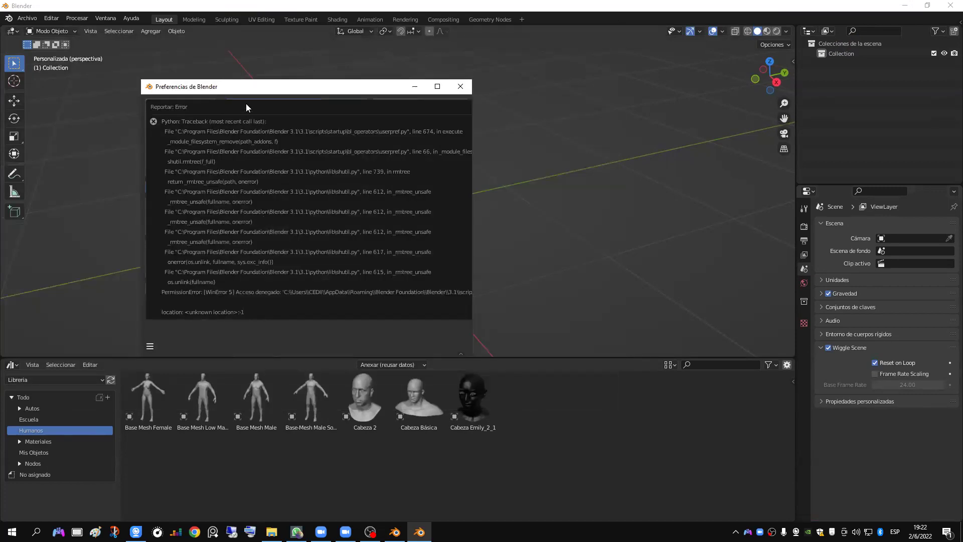
pyautogui.click(581, 105)
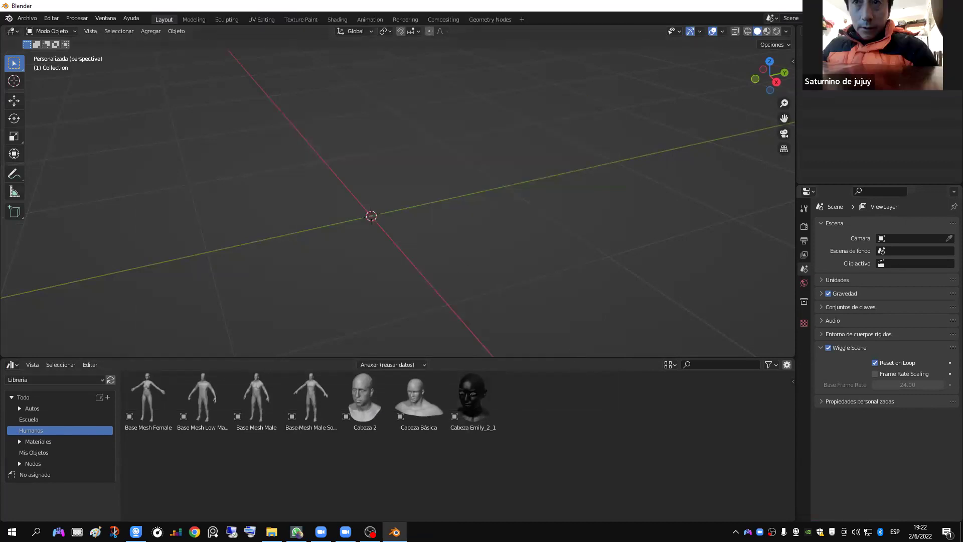
# Step: Quit Blender, relaunch it, and dismiss the splash screen
pyautogui.hotkey('ctrl', 'q')
pyautogui.click(507, 284)
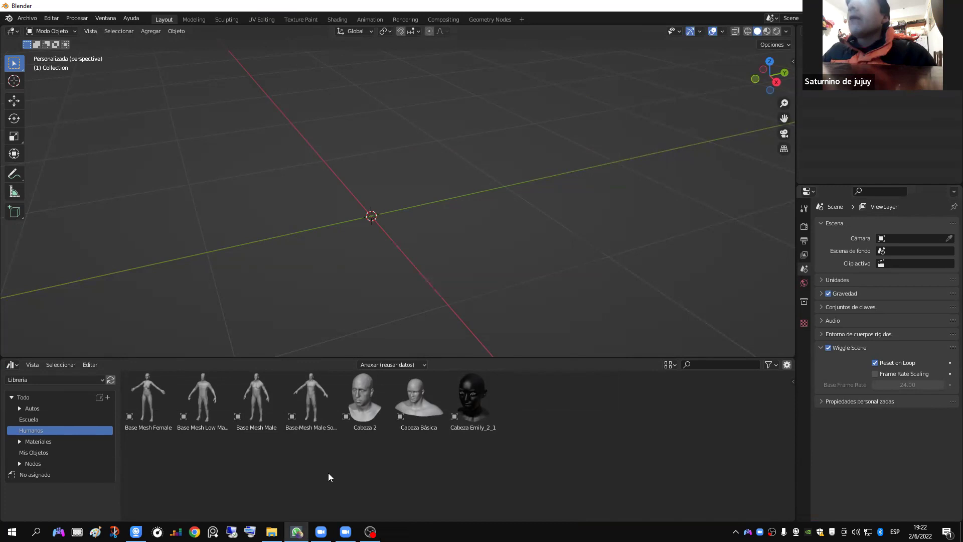
pyautogui.click(271, 531)
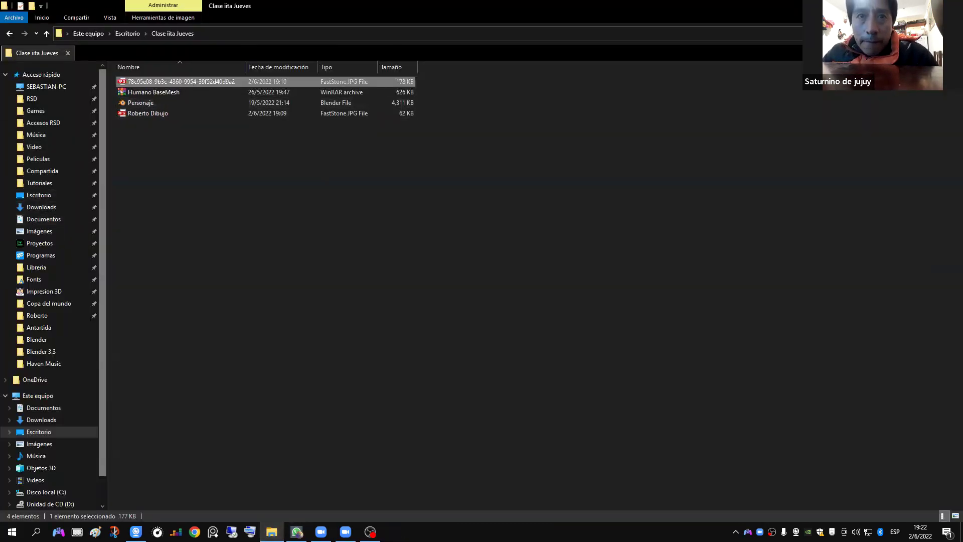
pyautogui.click(11, 531)
pyautogui.click(191, 70)
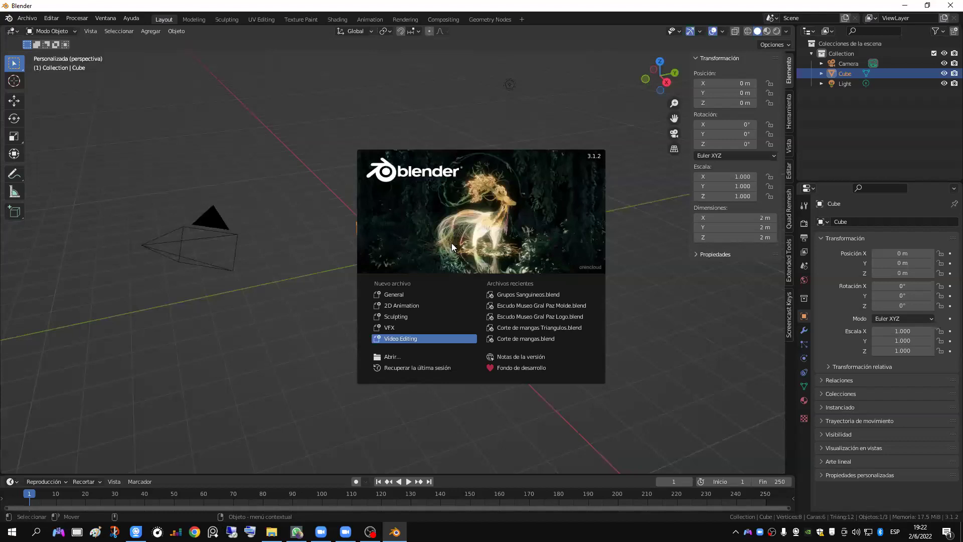
pyautogui.click(257, 72)
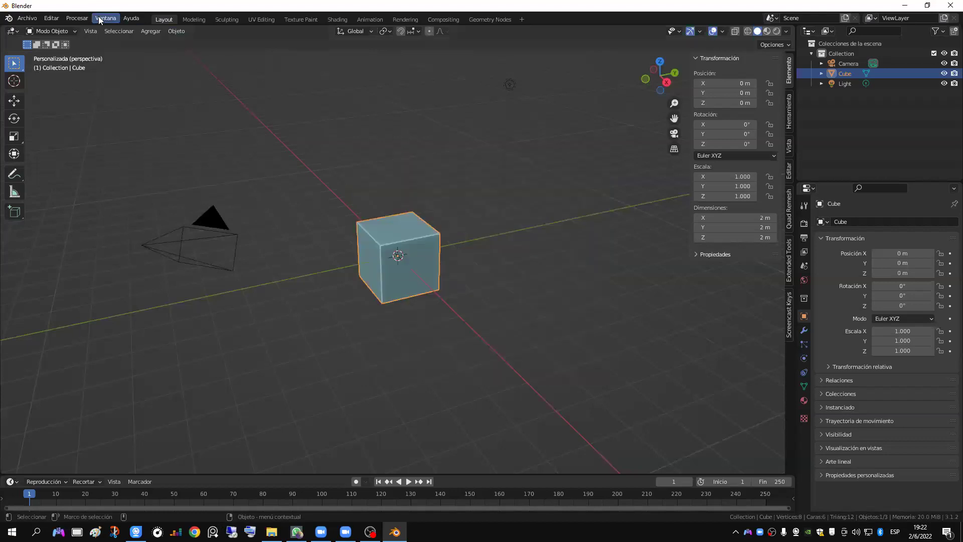
pyautogui.click(77, 18)
pyautogui.press('Return')
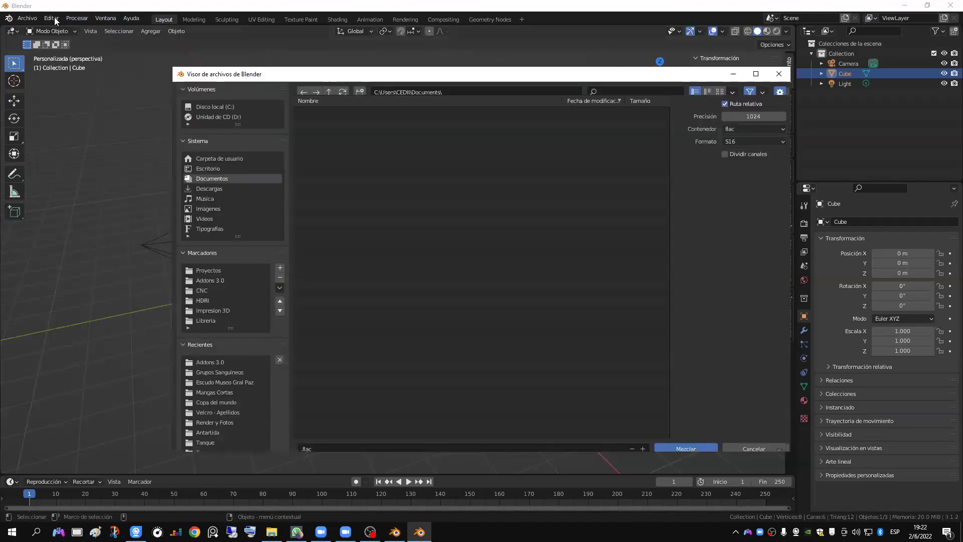
pyautogui.click(51, 18)
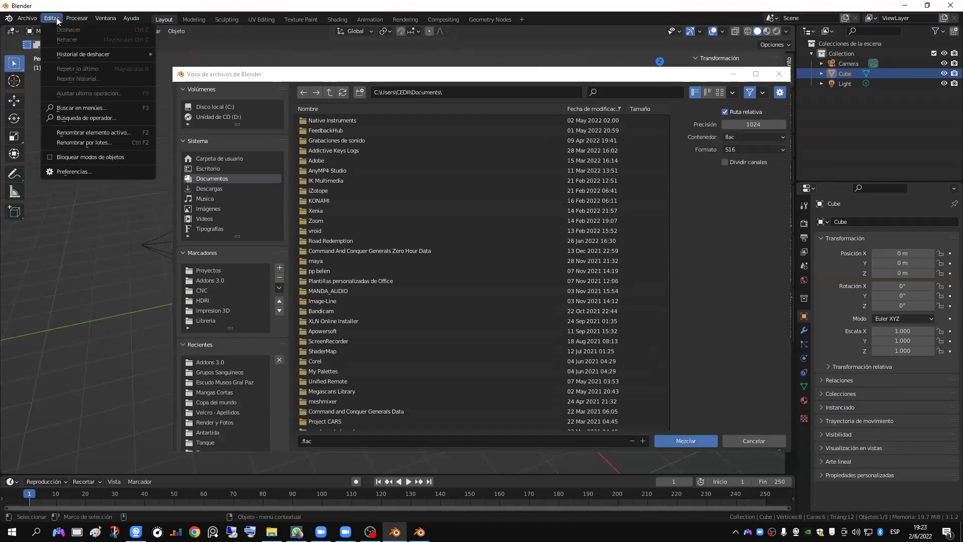
pyautogui.click(41, 4)
# Step: Open the preferences and search the add-ons for "blen"
pyautogui.click(52, 18)
pyautogui.click(76, 171)
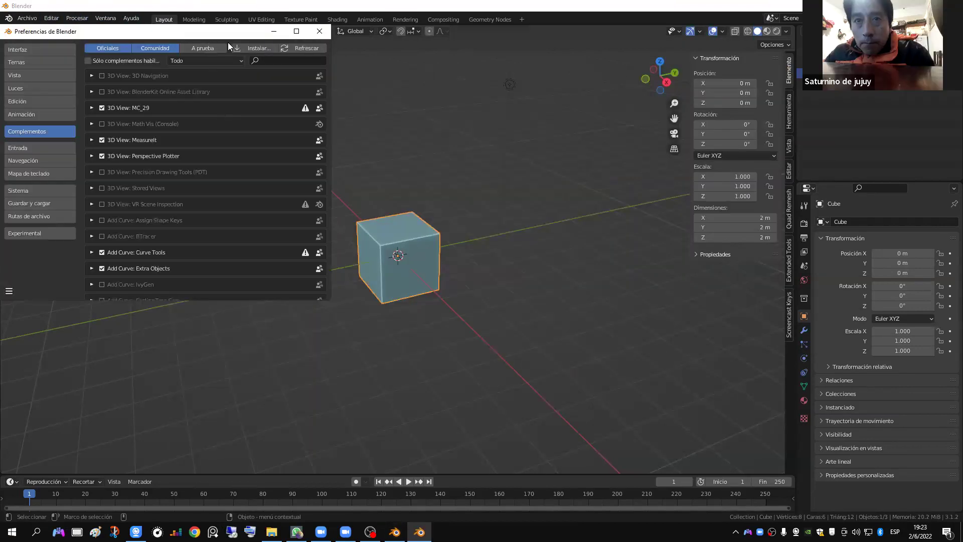
pyautogui.click(490, 140)
pyautogui.write('blen')
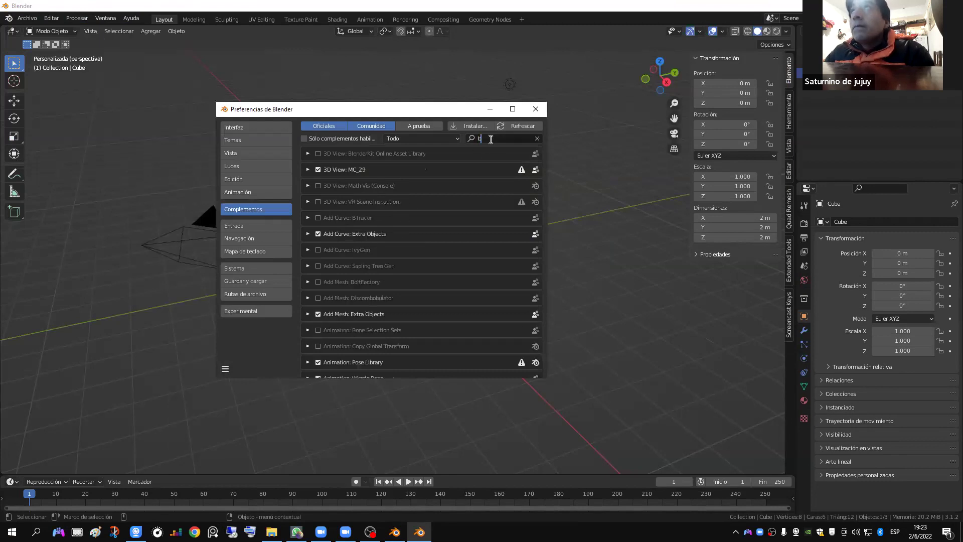
pyautogui.press('Return')
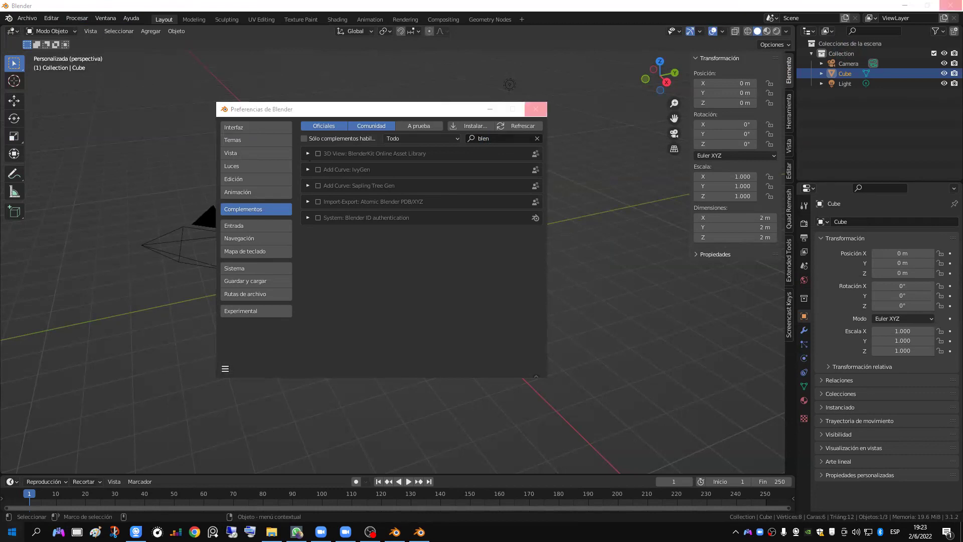
# Step: Close the preferences along with the hung Blender session, and start Blender again
pyautogui.press('super')
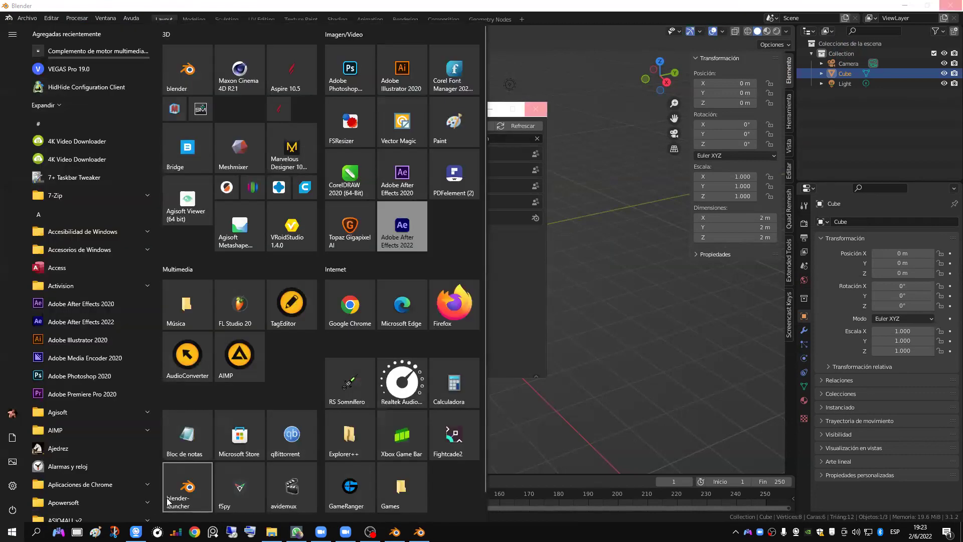
pyautogui.click(502, 333)
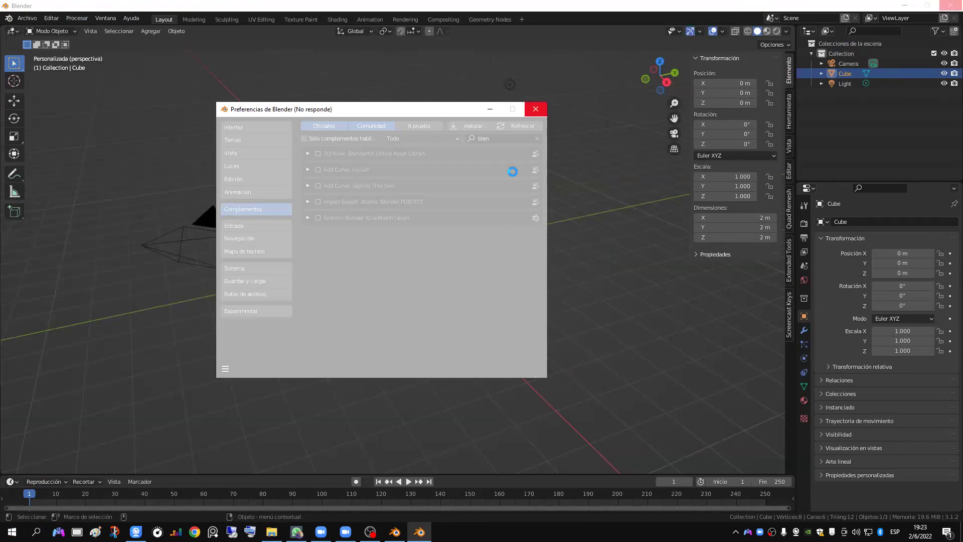
pyautogui.click(534, 108)
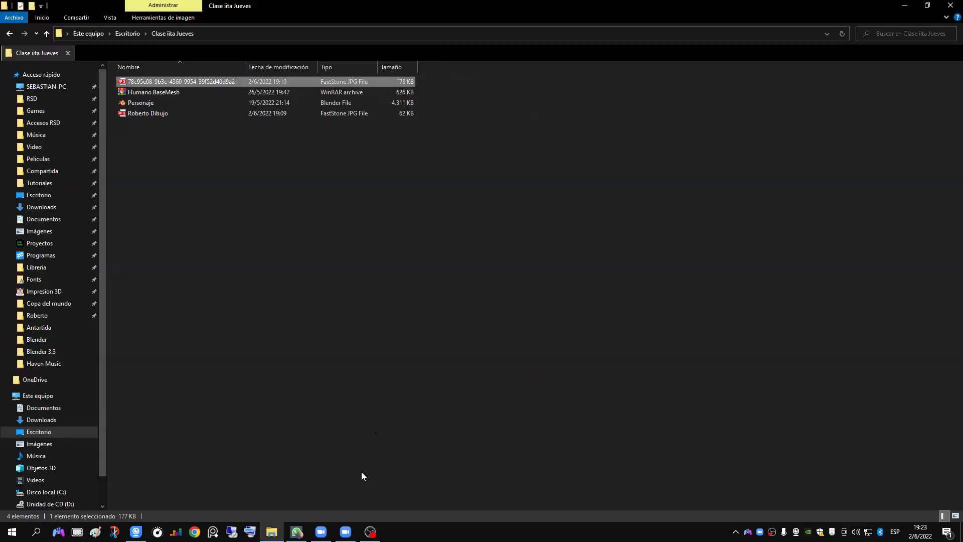
pyautogui.click(12, 531)
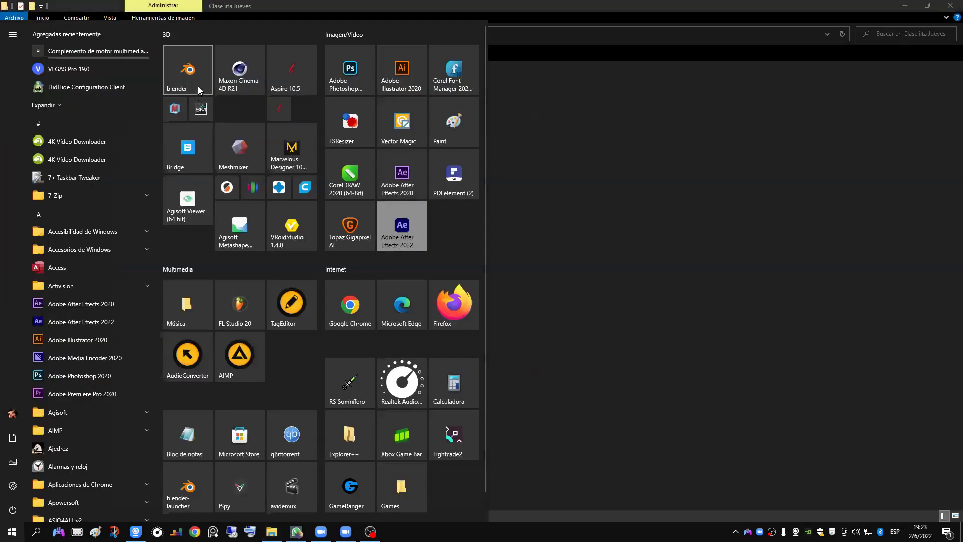
pyautogui.click(198, 87)
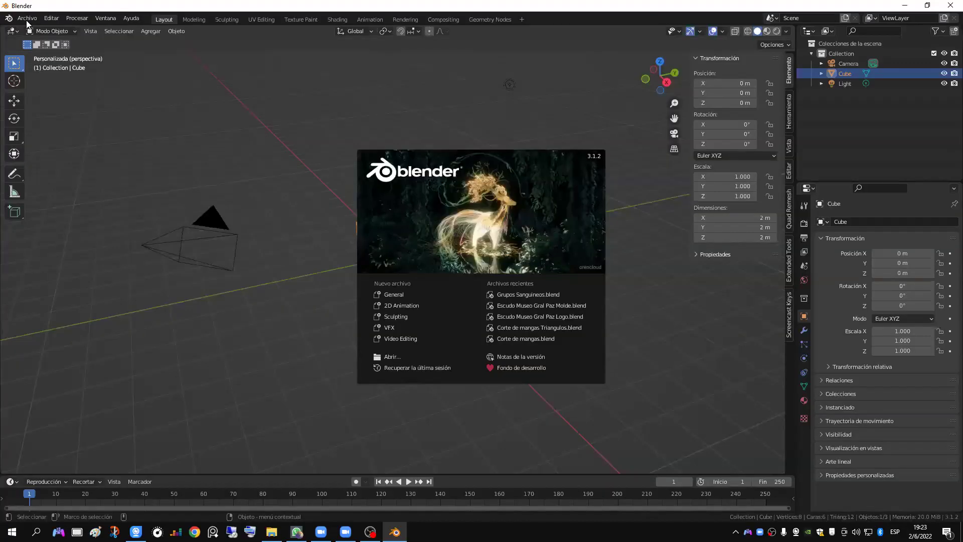
# Step: Load Blender's factory settings from the defaults options and accept the reset
pyautogui.click(26, 19)
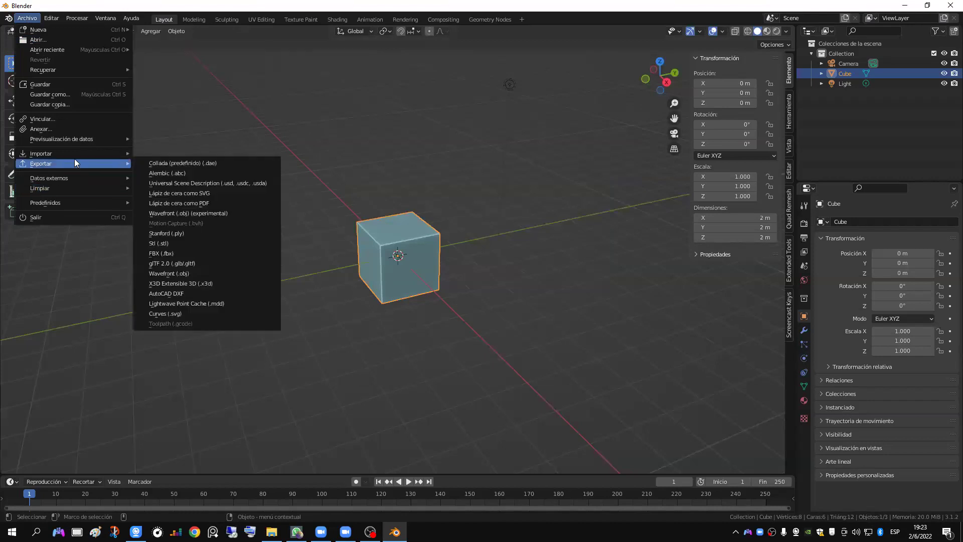
pyautogui.moveTo(56, 192)
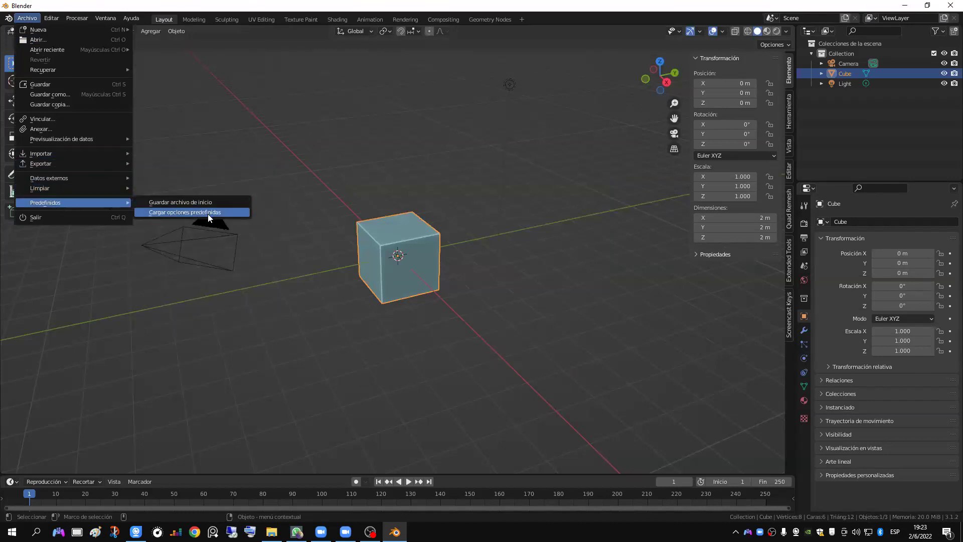
pyautogui.click(226, 213)
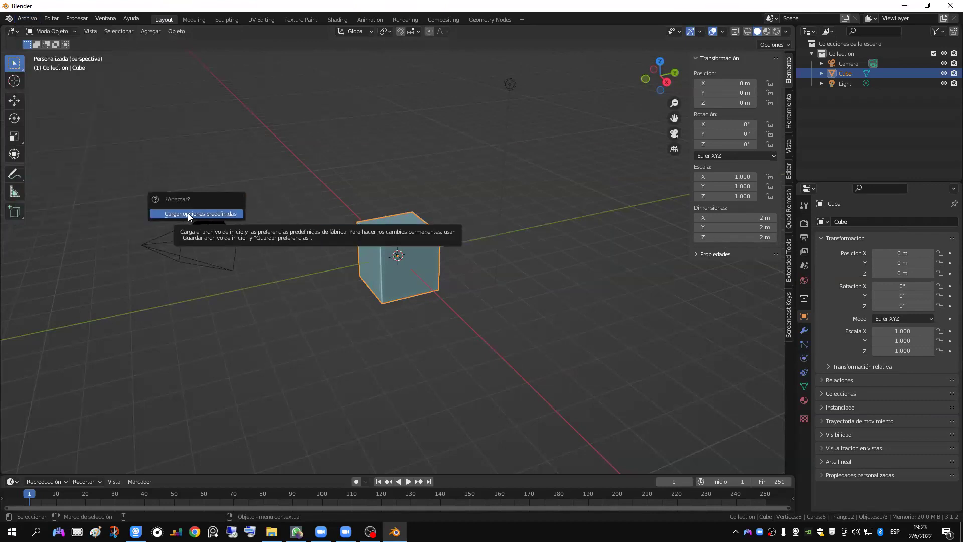
pyautogui.click(221, 214)
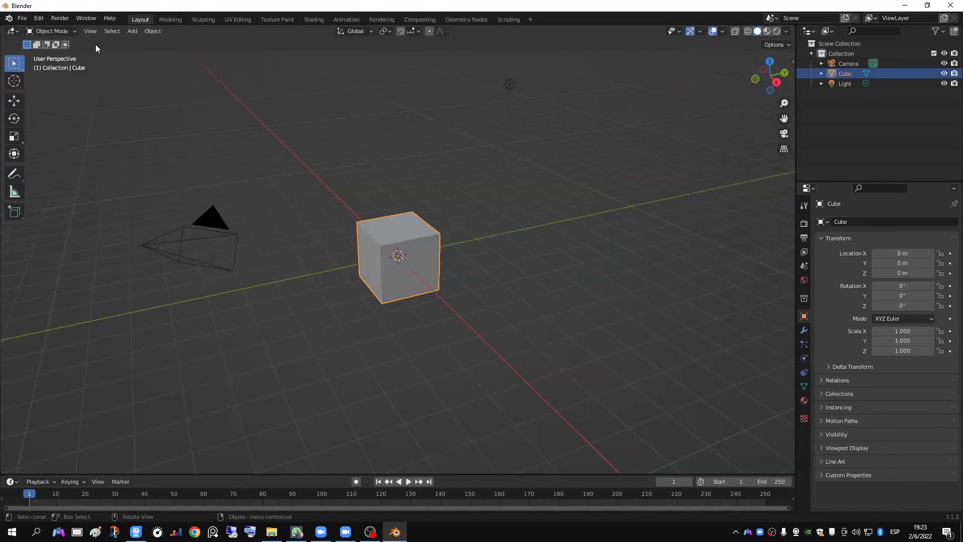
# Step: Open the preferences, look through their sections, and set the interface resolution scale to 1.20
pyautogui.click(39, 18)
pyautogui.click(38, 18)
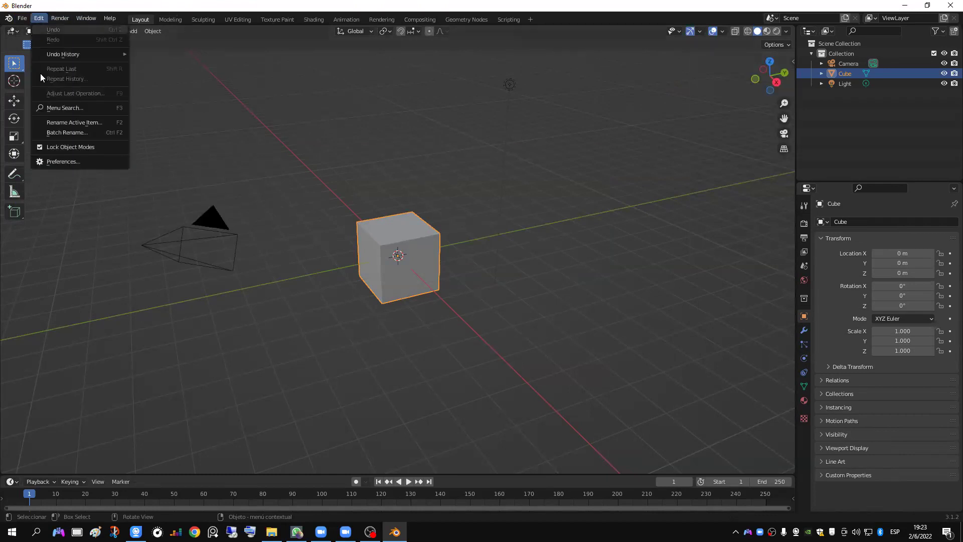
pyautogui.click(71, 160)
pyautogui.moveTo(195, 29); pyautogui.dragTo(494, 130)
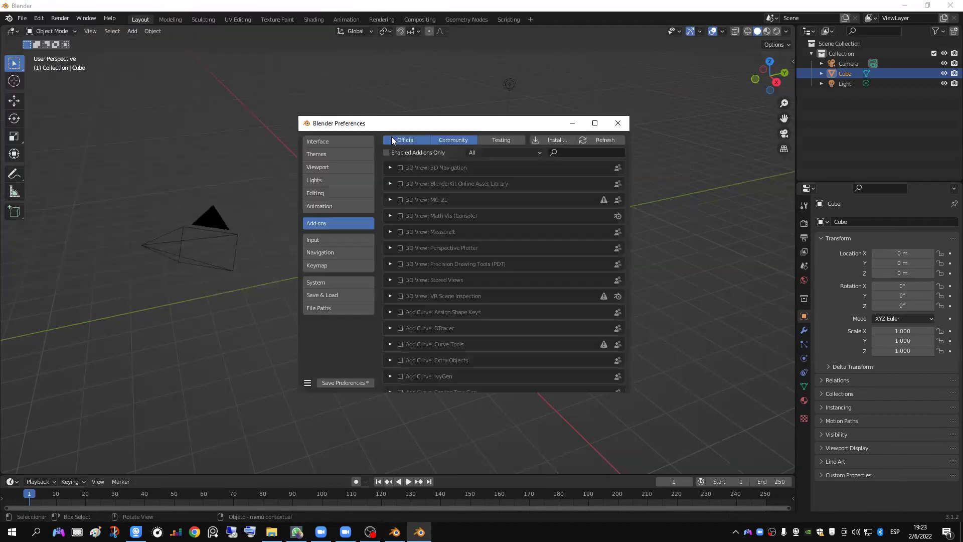
pyautogui.click(343, 141)
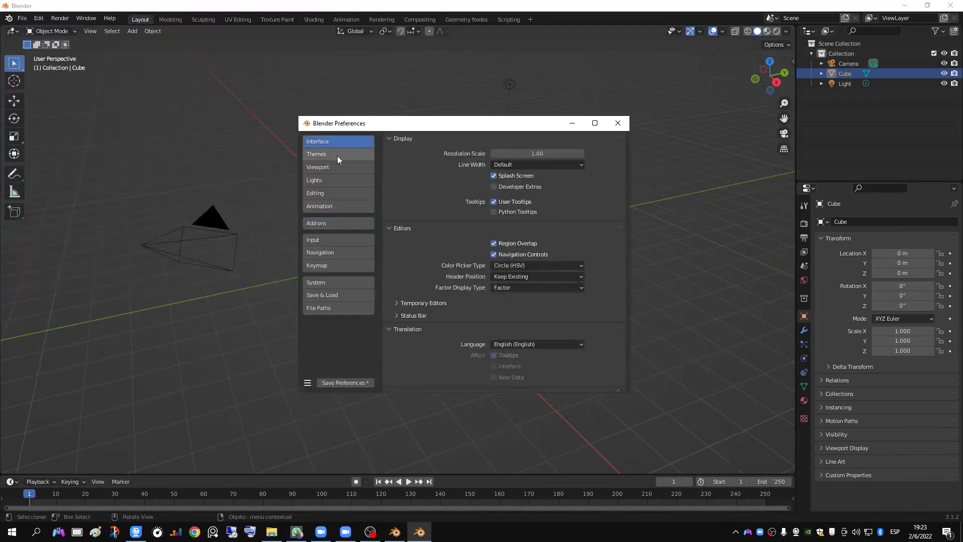
pyautogui.click(337, 155)
pyautogui.click(321, 167)
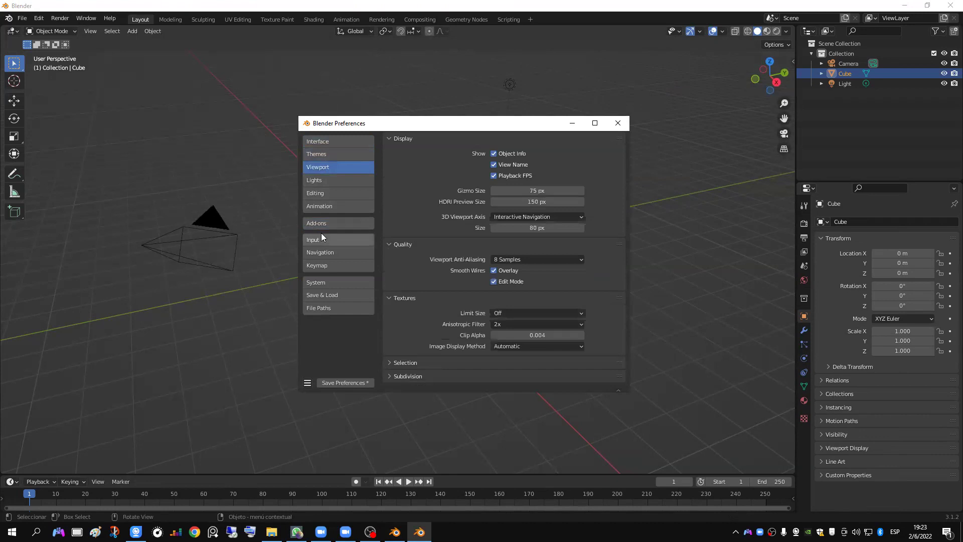
pyautogui.click(326, 223)
pyautogui.click(324, 167)
pyautogui.click(336, 141)
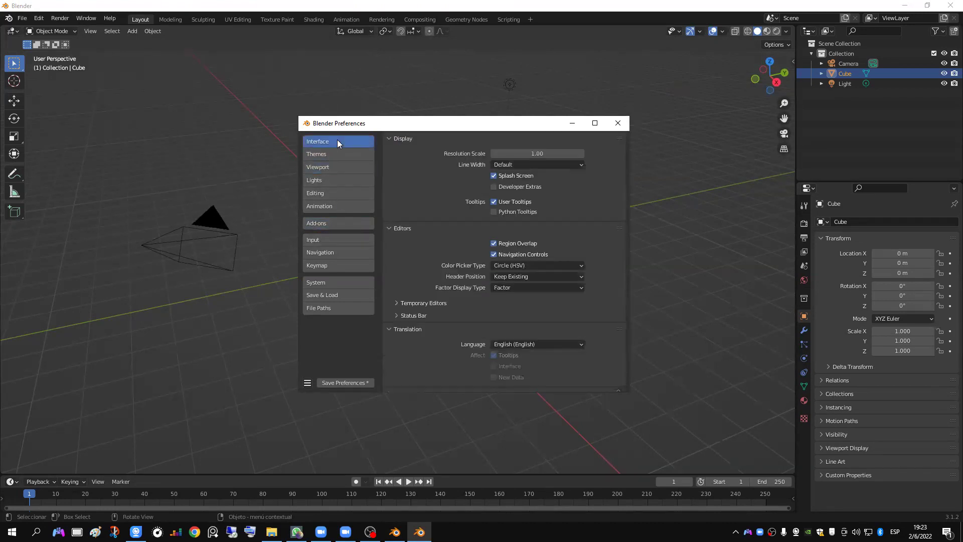
pyautogui.moveTo(504, 153); pyautogui.dragTo(576, 160)
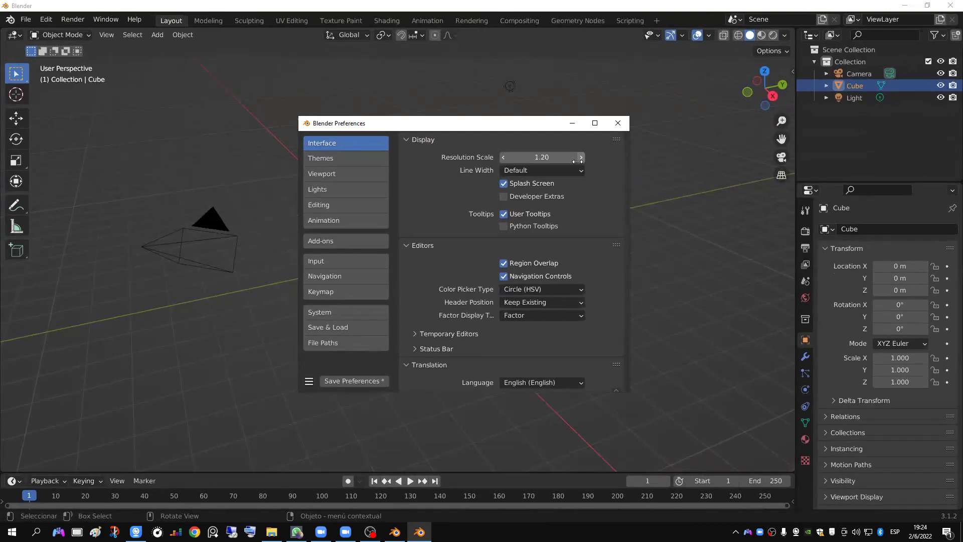
# Step: Set the interface translation language to Spanish (Español)
pyautogui.click(360, 244)
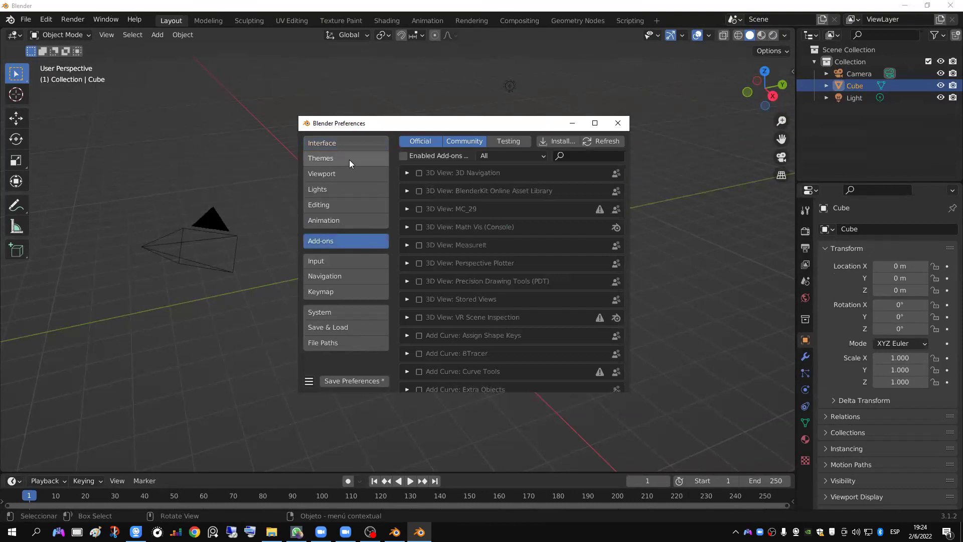
pyautogui.click(351, 144)
pyautogui.scroll(-3, 502, 331)
pyautogui.click(505, 316)
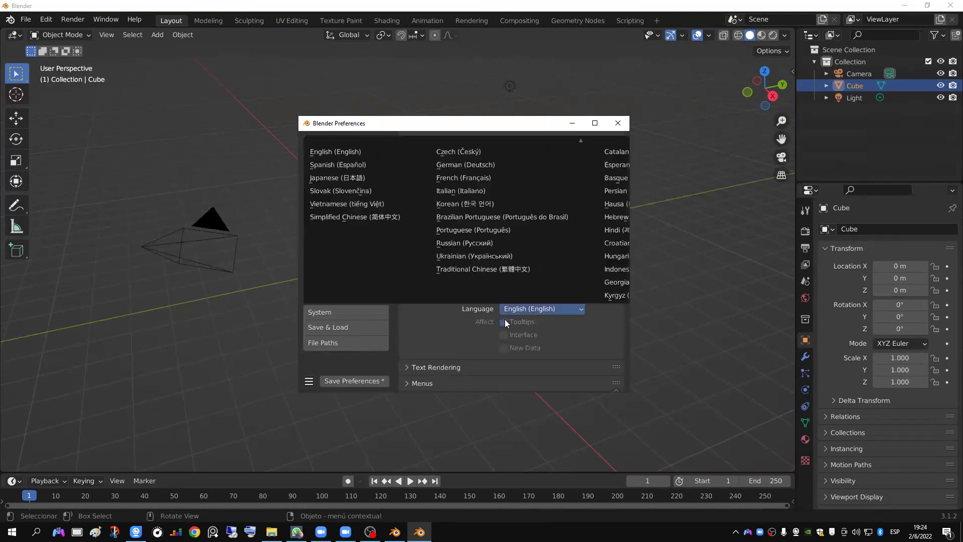
pyautogui.click(352, 164)
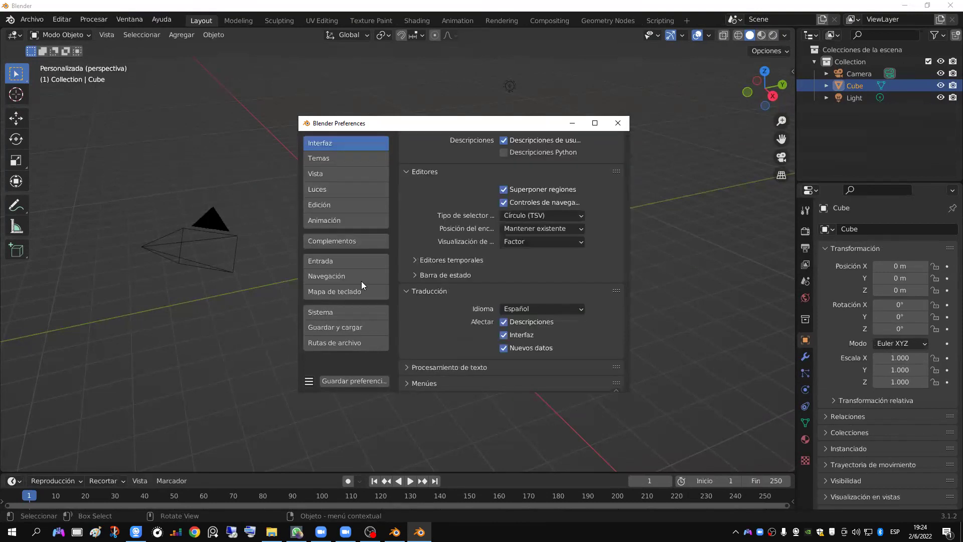
# Step: Install the add-on blenderkit-3.0.7.zip from the Addons 3.0 bookmark folder with overwriting enabled
pyautogui.click(342, 245)
pyautogui.scroll(3, 517, 203)
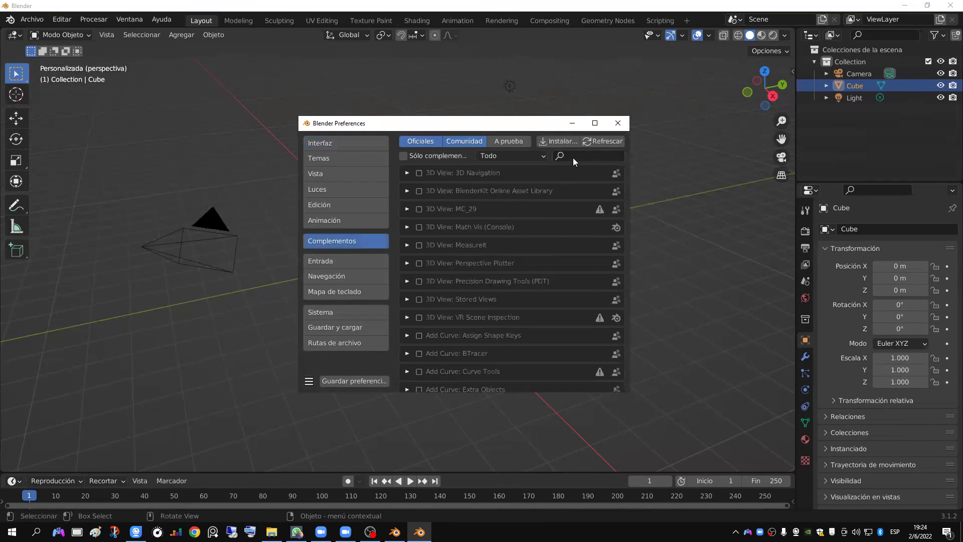
pyautogui.click(558, 142)
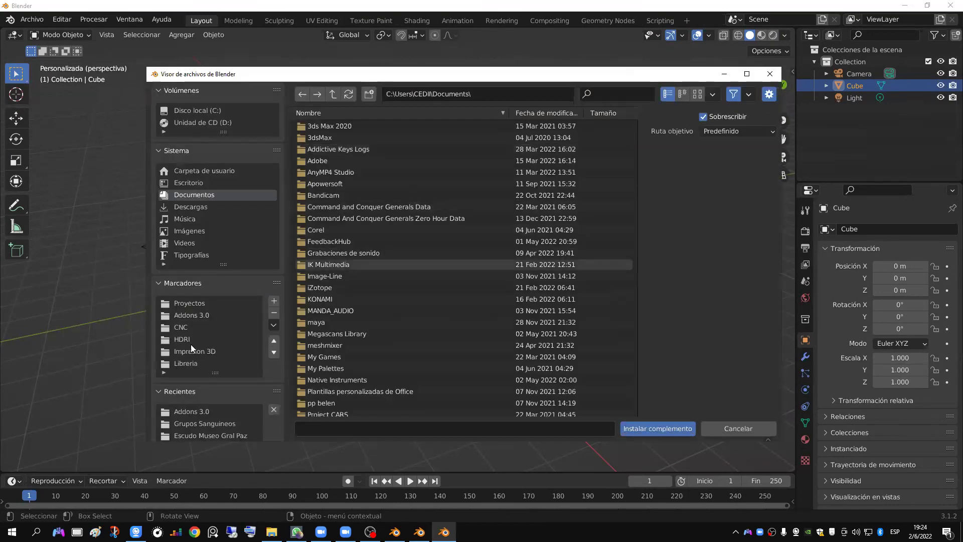
pyautogui.click(190, 315)
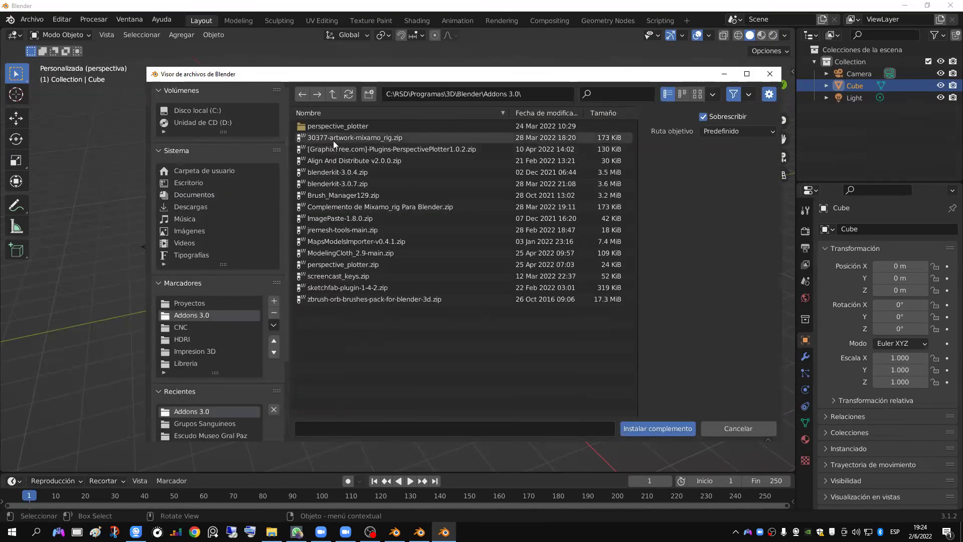
pyautogui.doubleClick(354, 182)
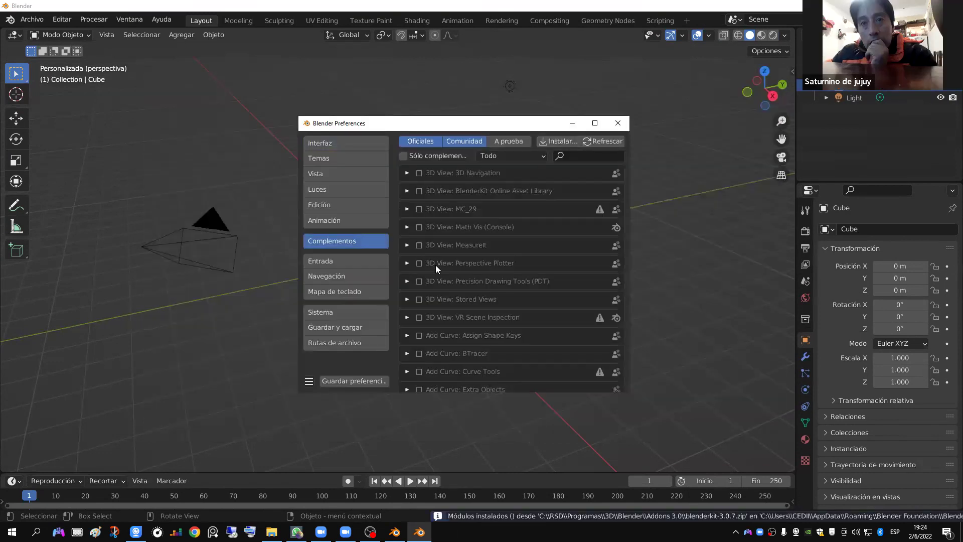
# Step: Filter the add-ons for "blen" and enable the BlenderKit Online Asset Library add-on
pyautogui.scroll(-2, 443, 291)
pyautogui.scroll(2, 481, 225)
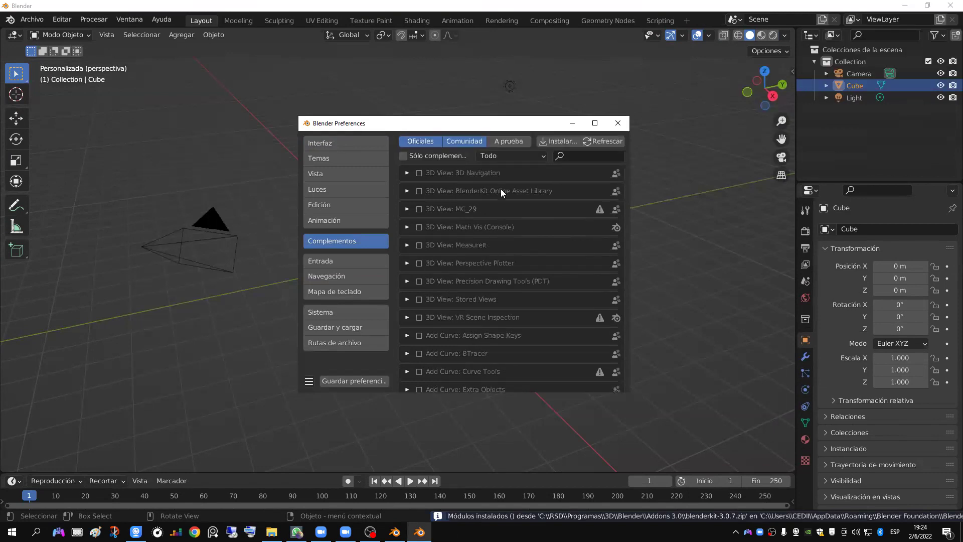
pyautogui.write('blen')
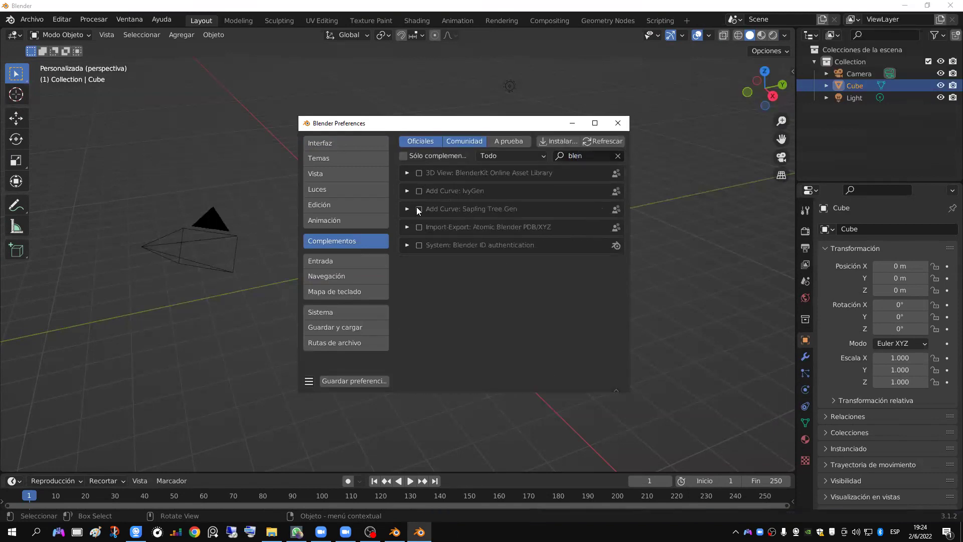
pyautogui.click(419, 173)
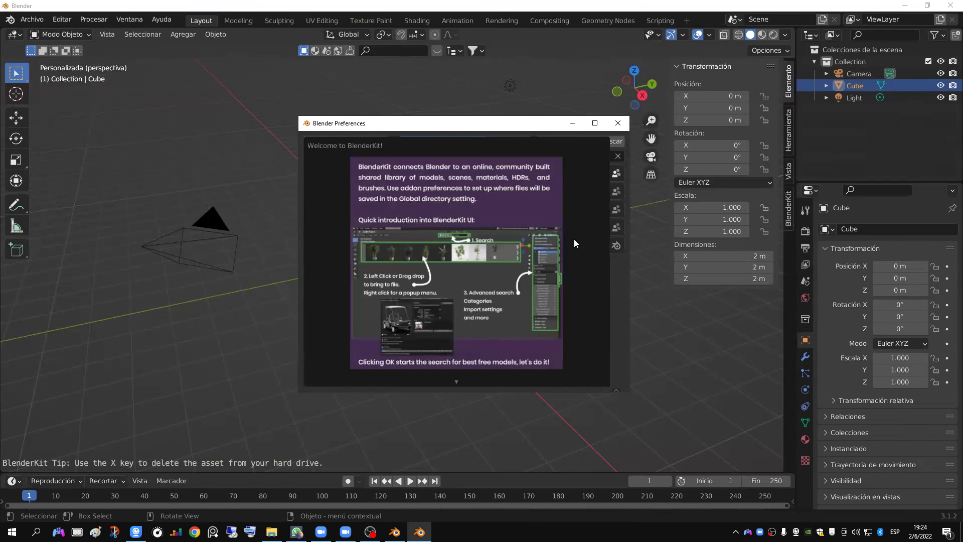
# Step: Read through the BlenderKit welcome message, accept it, and close the preferences window
pyautogui.scroll(-5, 456, 381)
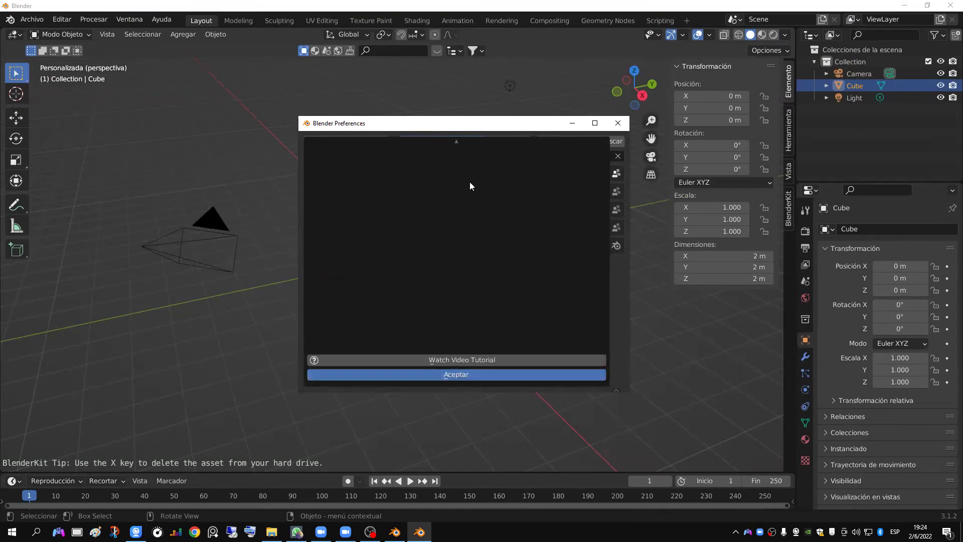
pyautogui.scroll(5, 469, 182)
pyautogui.scroll(-3, 448, 381)
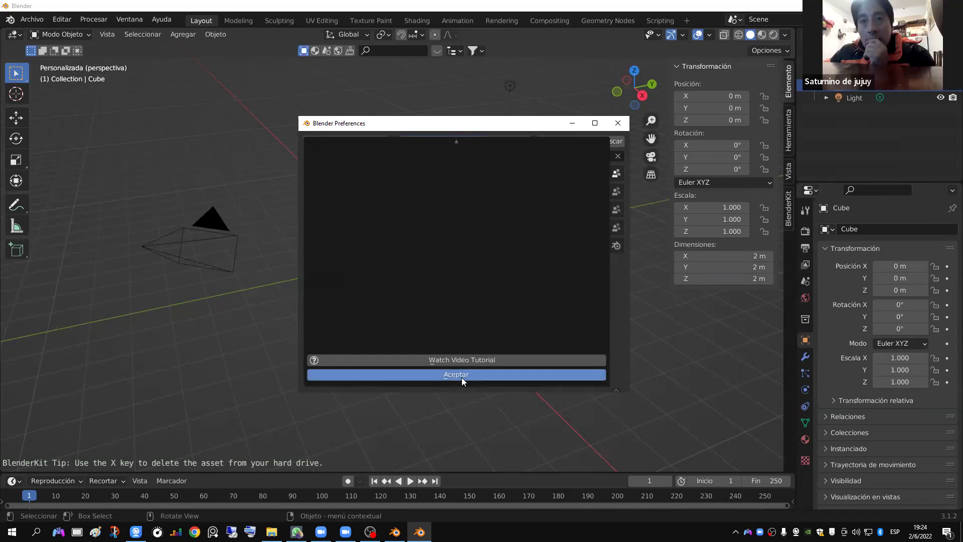
pyautogui.click(456, 374)
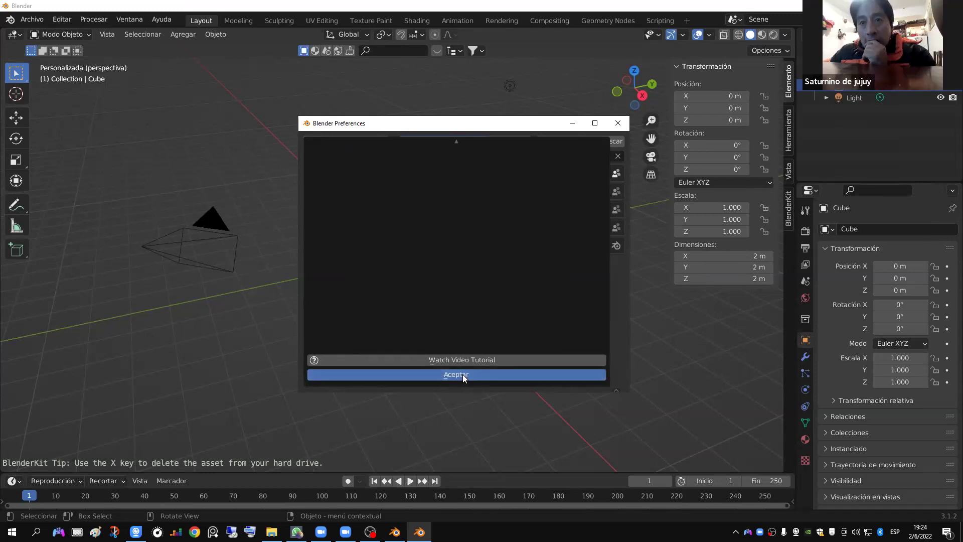
pyautogui.click(618, 123)
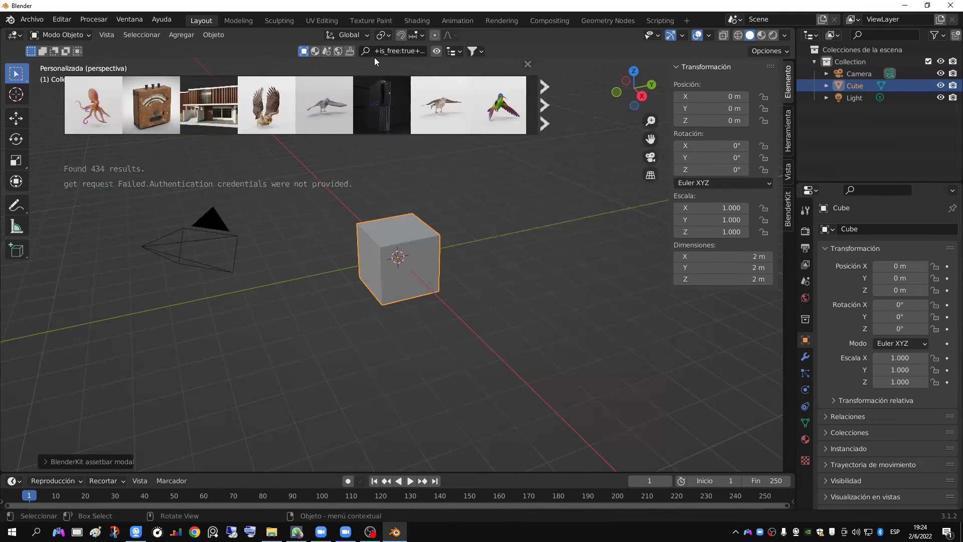
# Step: Browse BlenderKit's material and HDR assets in the asset bar
pyautogui.click(315, 51)
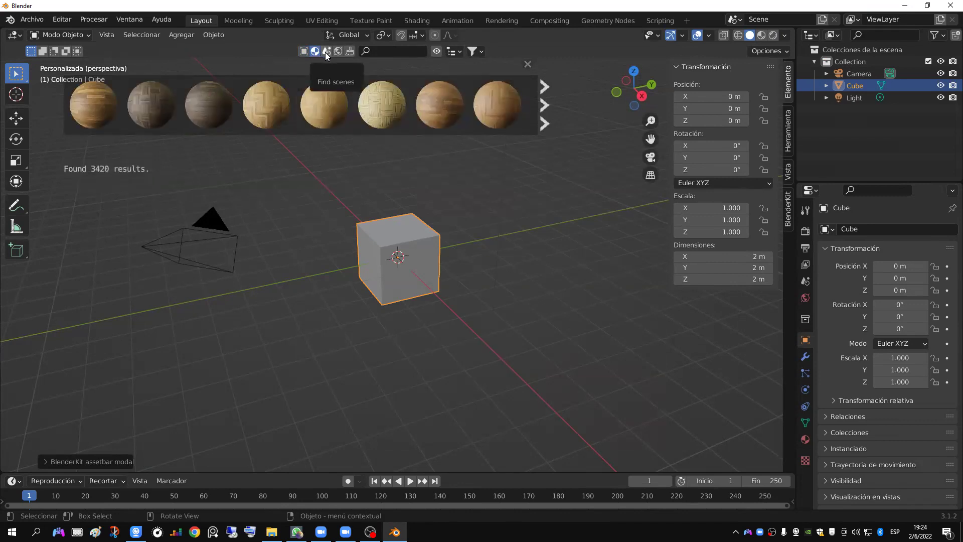
pyautogui.click(339, 52)
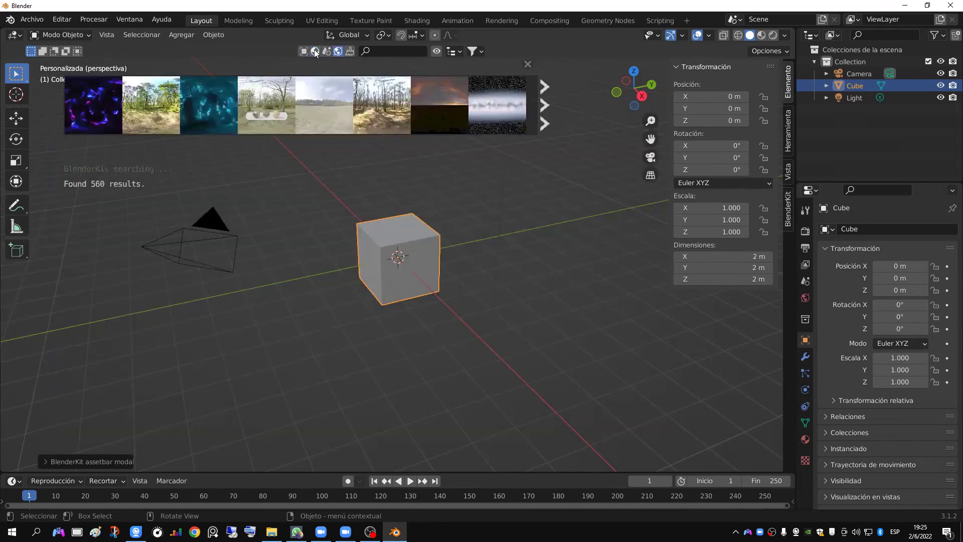
pyautogui.click(315, 50)
# Step: Switch BlenderKit back to models and place the Octopus model on top of the cube
pyautogui.click(303, 51)
pyautogui.moveTo(108, 110)
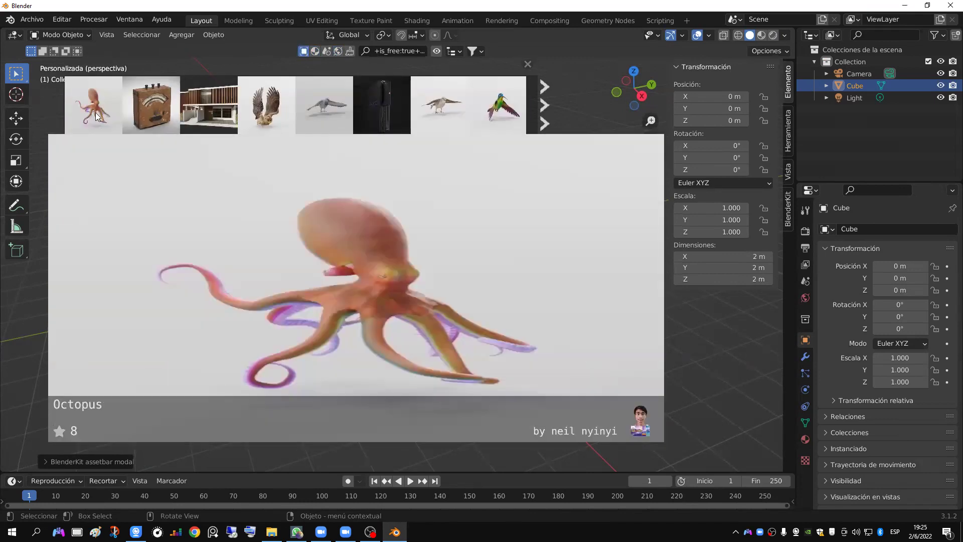
pyautogui.moveTo(96, 115)
pyautogui.mouseDown()
pyautogui.moveTo(172, 269)
pyautogui.moveTo(387, 329)
pyautogui.moveTo(430, 269)
pyautogui.moveTo(424, 264)
pyautogui.mouseUp()
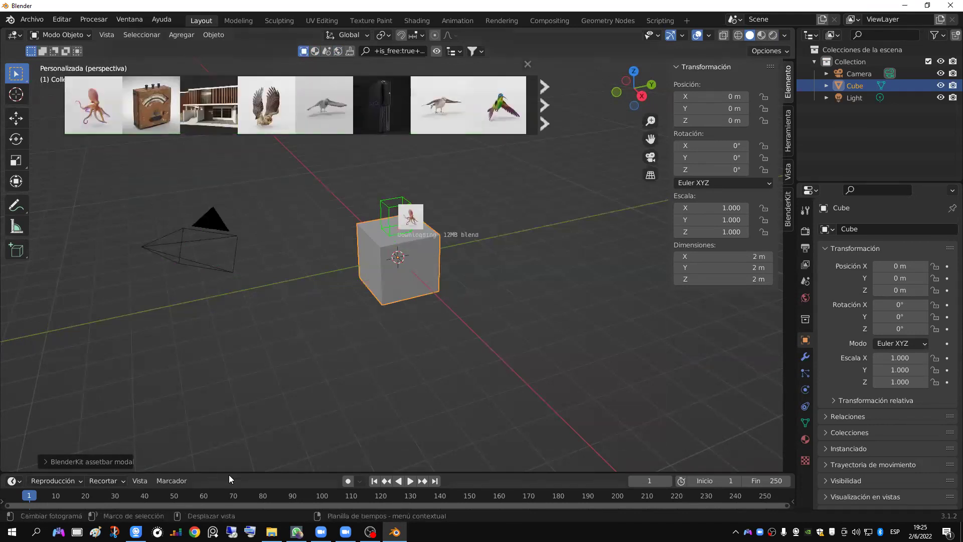
# Step: Enlarge the timeline area, turn it into an asset browser, and show the user library (Biblioteca de usuario)
pyautogui.moveTo(234, 471); pyautogui.dragTo(246, 378)
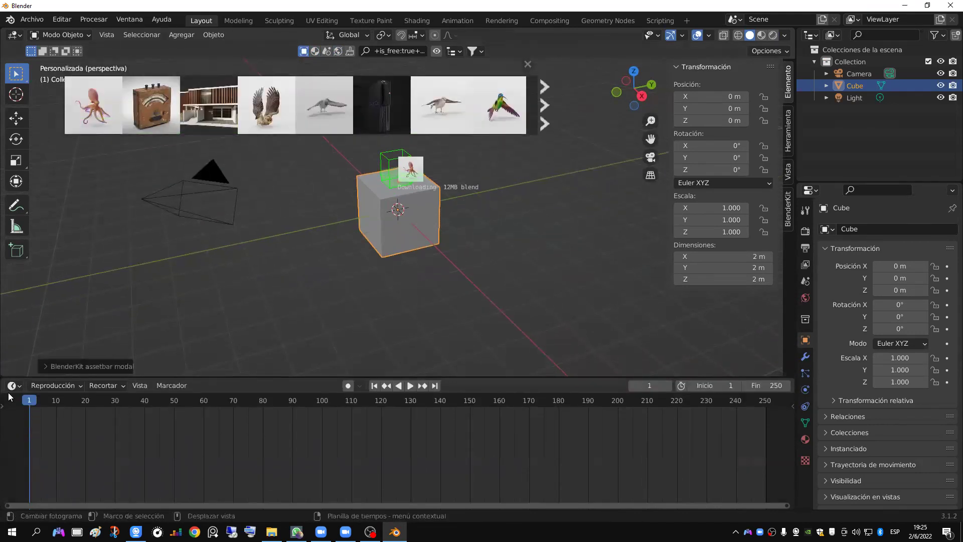
pyautogui.click(14, 386)
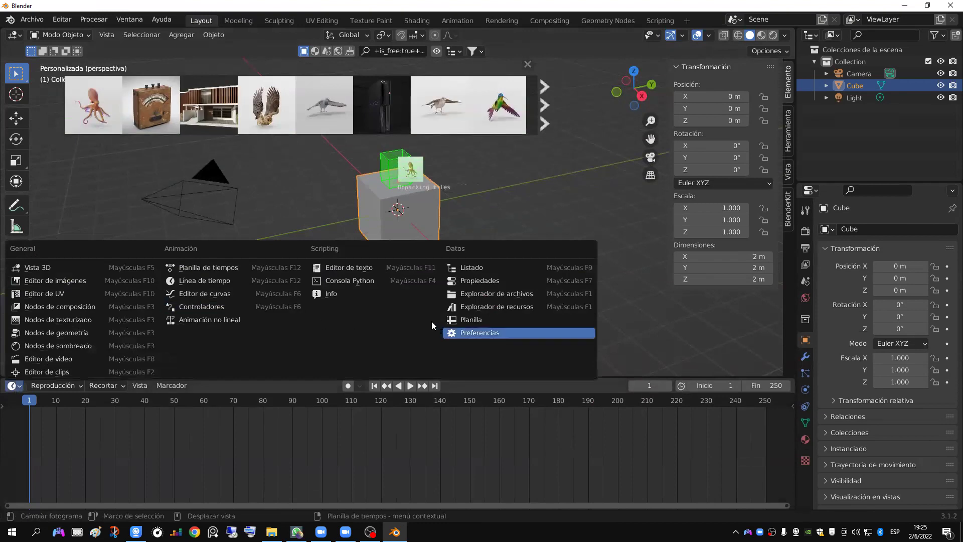
pyautogui.click(477, 307)
pyautogui.click(103, 401)
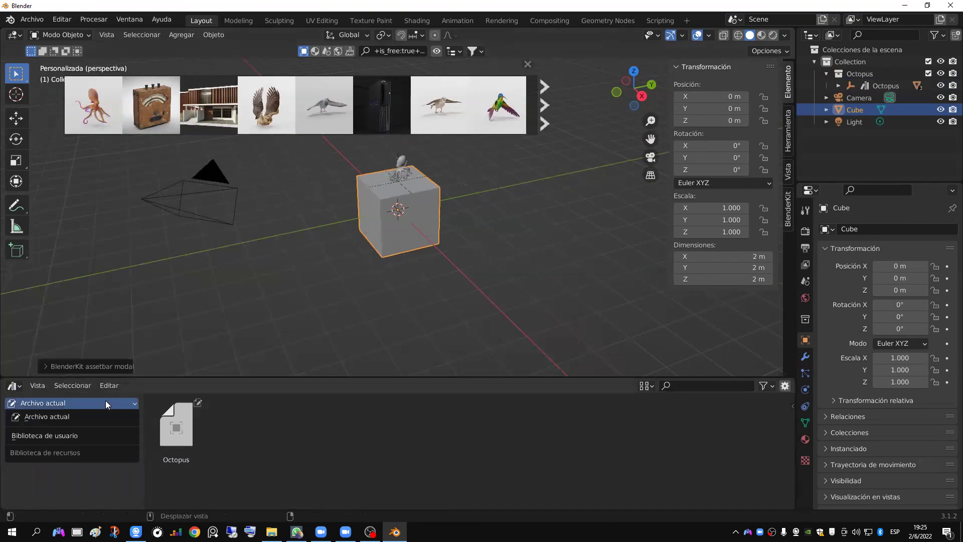
pyautogui.click(86, 436)
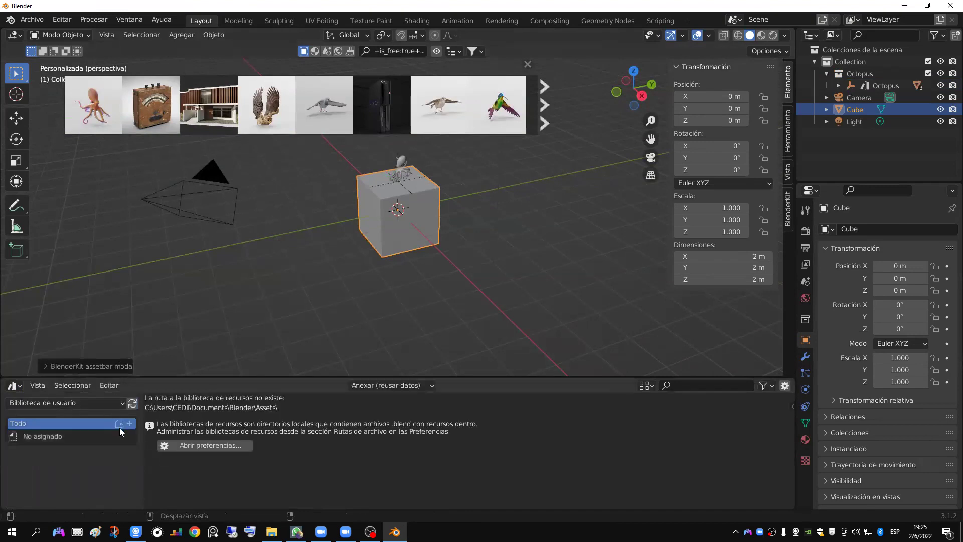
# Step: Set the user asset library's path to C:\RSD\Proyectos\Blender\Libreria\ using the Libreria bookmark, and close the preferences
pyautogui.click(173, 444)
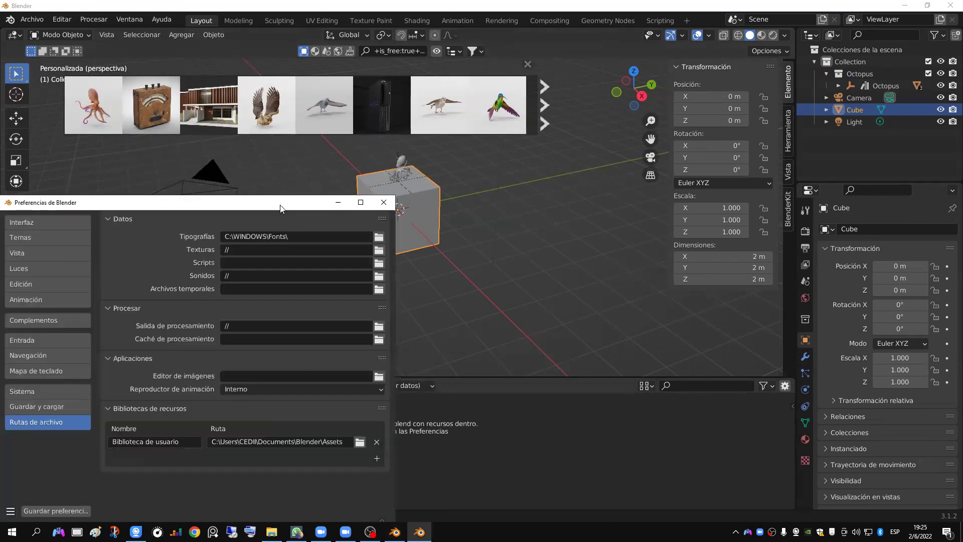
pyautogui.moveTo(280, 209); pyautogui.dragTo(504, 155)
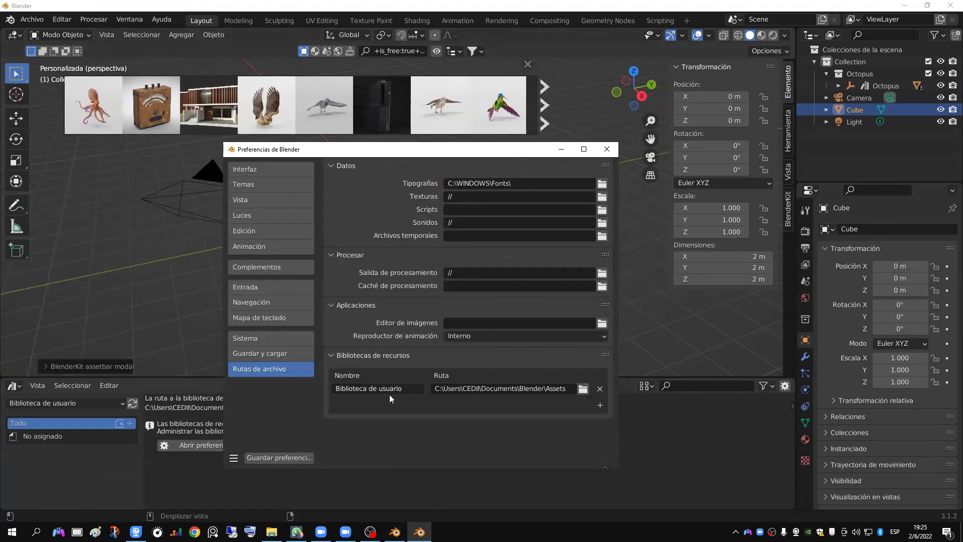
pyautogui.click(583, 389)
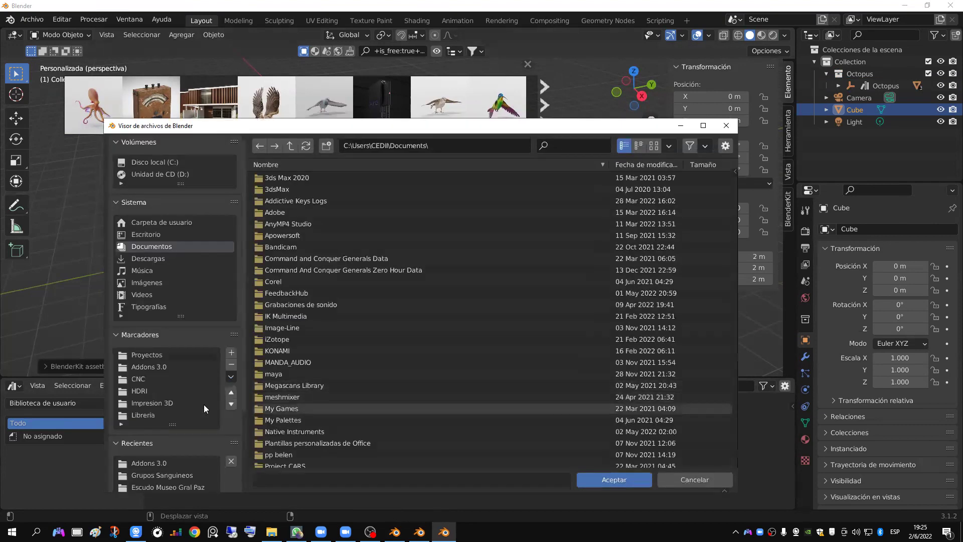
pyautogui.click(152, 416)
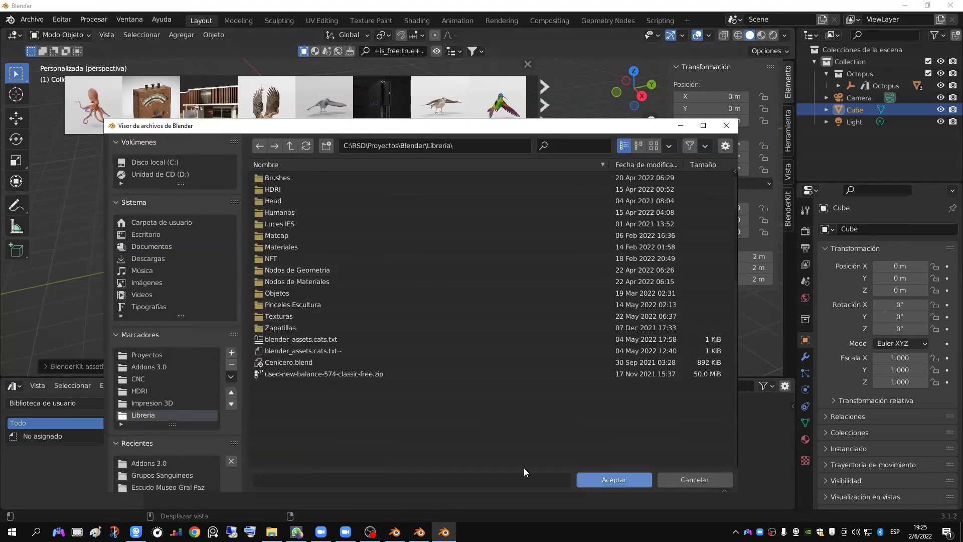
pyautogui.press('Return')
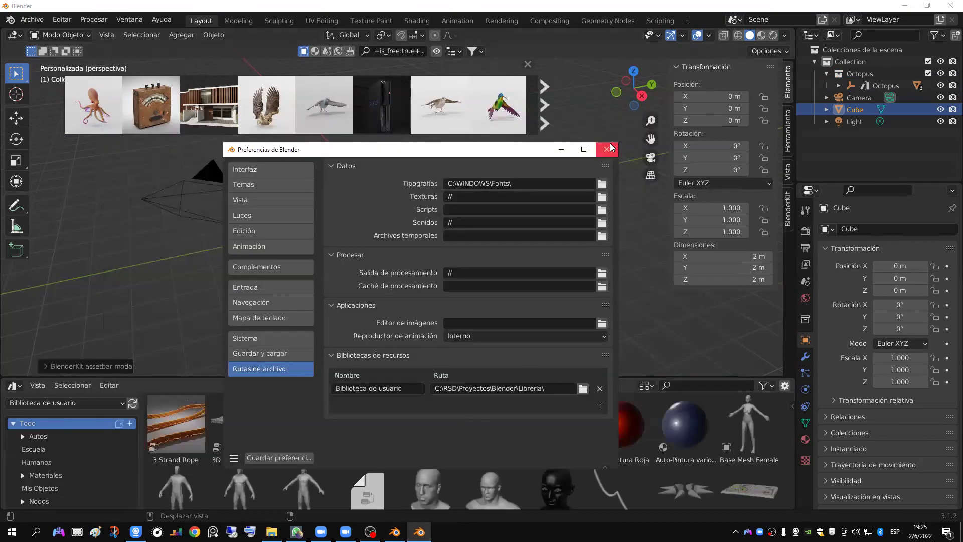
pyautogui.click(611, 150)
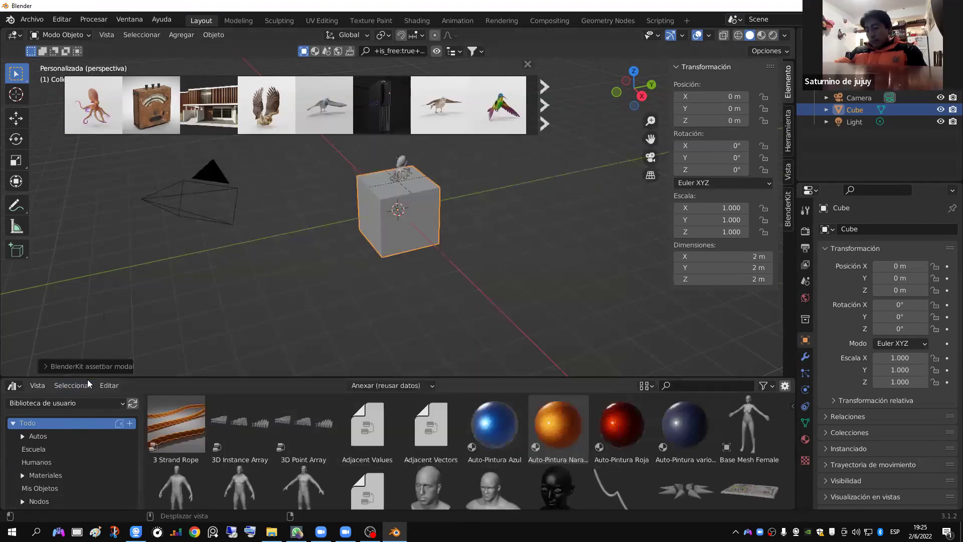
# Step: Enlarge the asset browser area to show more assets, and select the octopus on the cube
pyautogui.moveTo(92, 376); pyautogui.dragTo(121, 248)
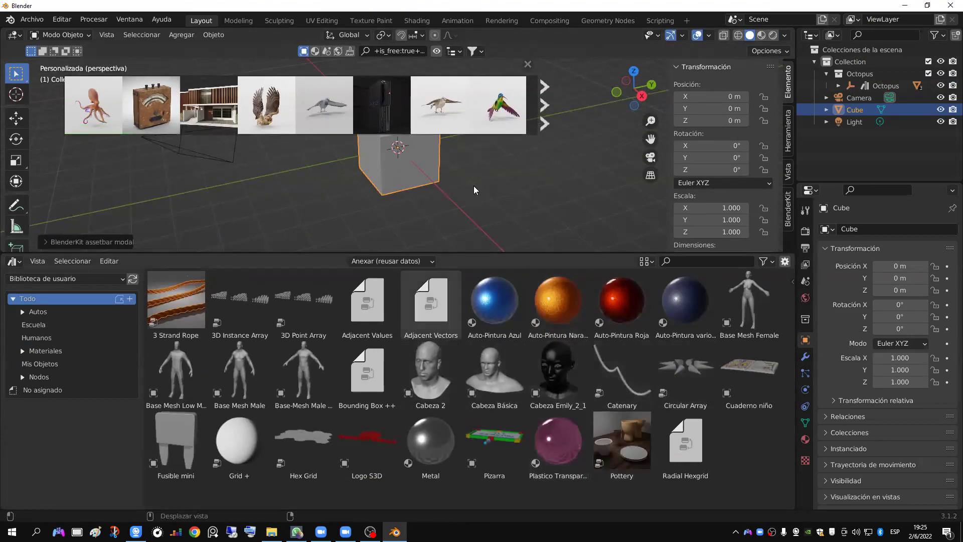
pyautogui.scroll(-3, 438, 169)
pyautogui.moveTo(437, 169); pyautogui.dragTo(406, 186, button='middle')
pyautogui.scroll(5, 408, 185)
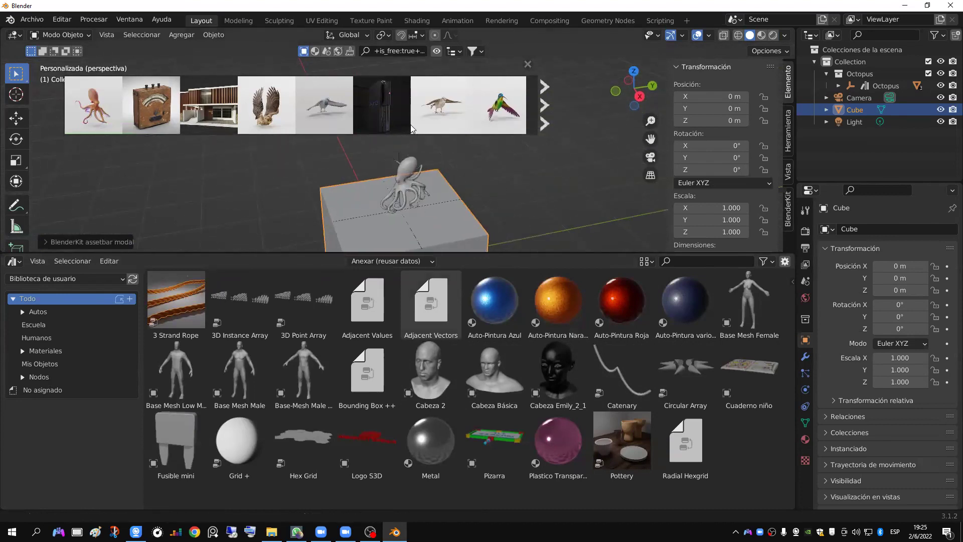
pyautogui.click(410, 174)
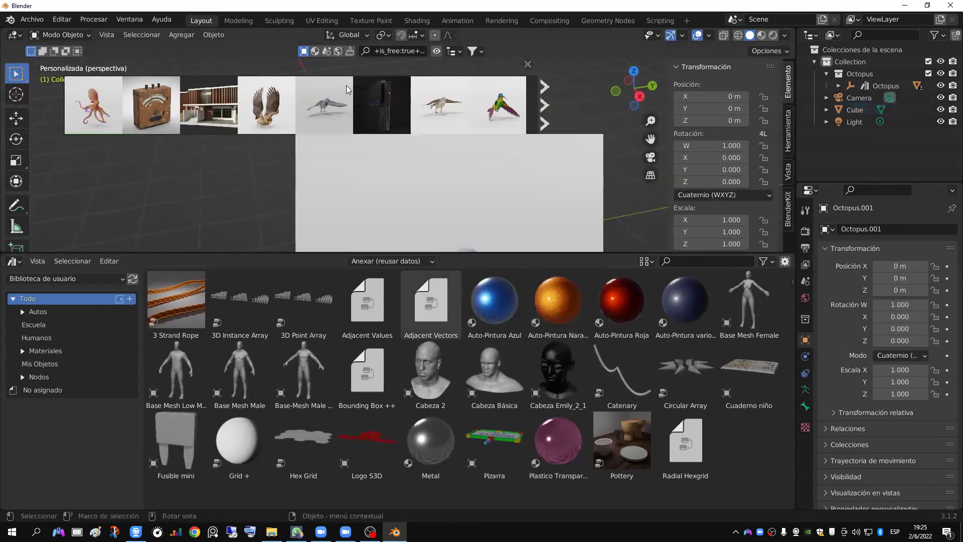
# Step: Close the BlenderKit asset bar and enlarge the 3D viewport to inspect the octopus from several angles
pyautogui.moveTo(356, 88)
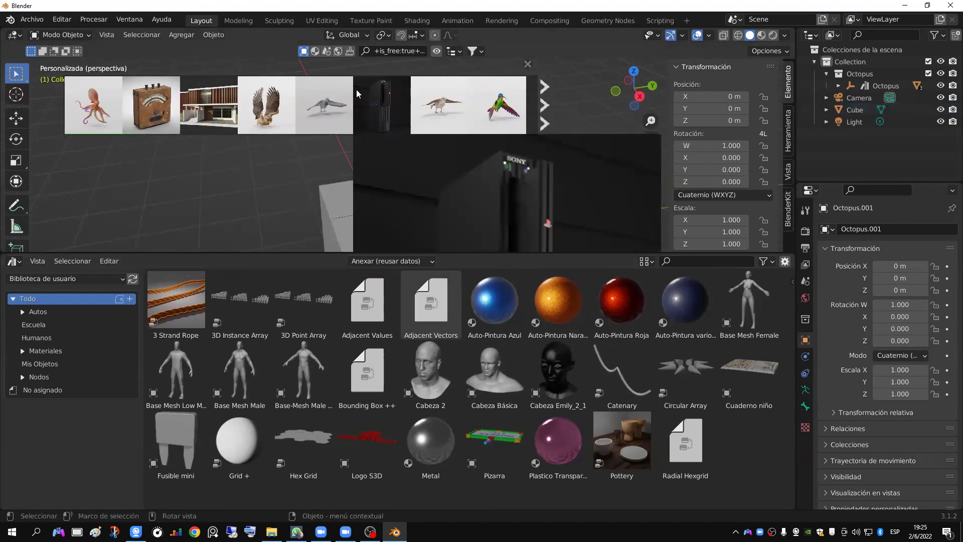
pyautogui.click(528, 64)
pyautogui.scroll(8, 411, 194)
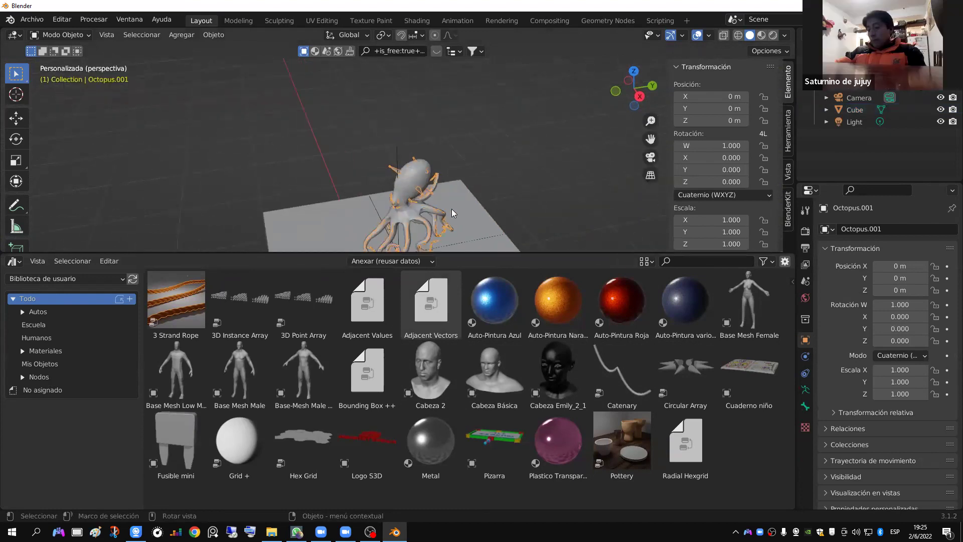
pyautogui.moveTo(442, 157); pyautogui.dragTo(440, 145, button='middle')
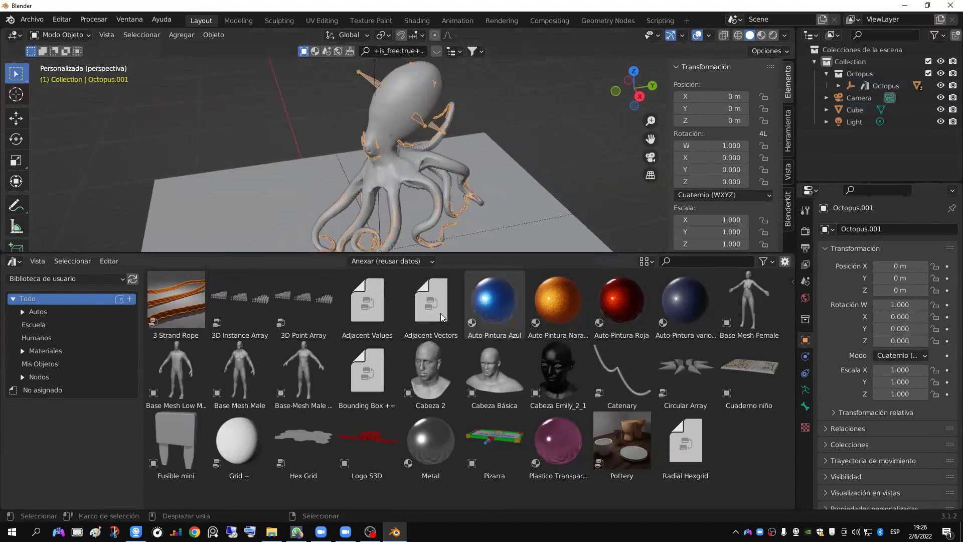
pyautogui.moveTo(220, 254); pyautogui.dragTo(225, 298)
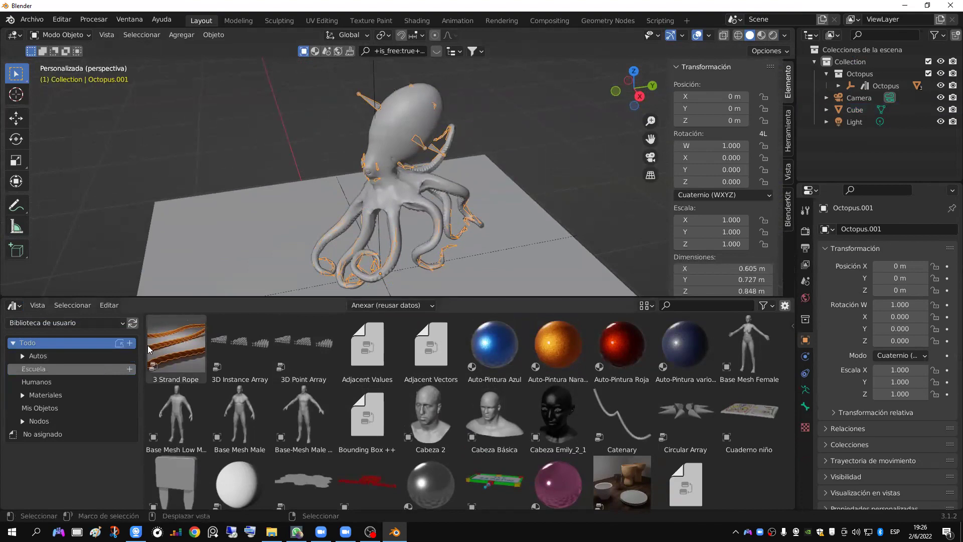
pyautogui.moveTo(308, 197); pyautogui.dragTo(351, 190, button='middle')
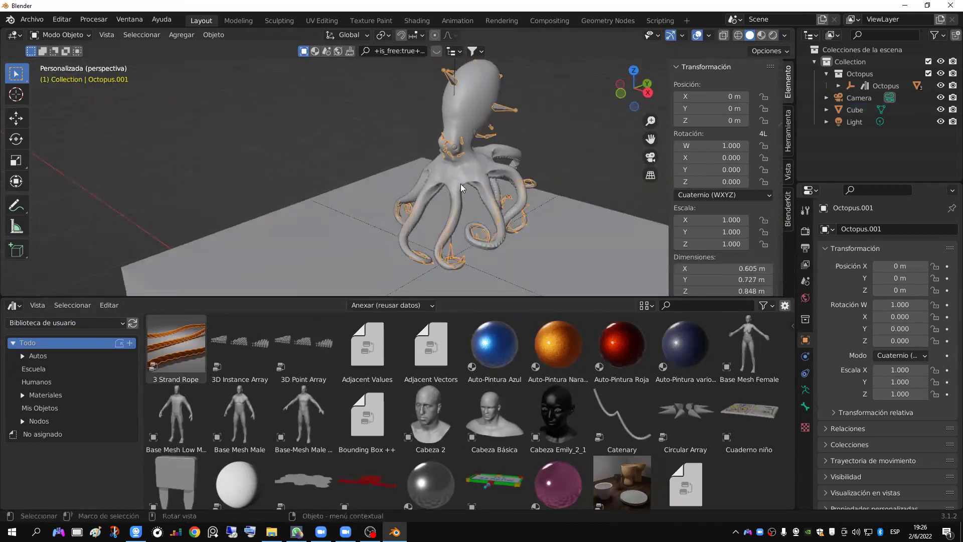
pyautogui.scroll(4, 488, 191)
pyautogui.scroll(-3, 427, 209)
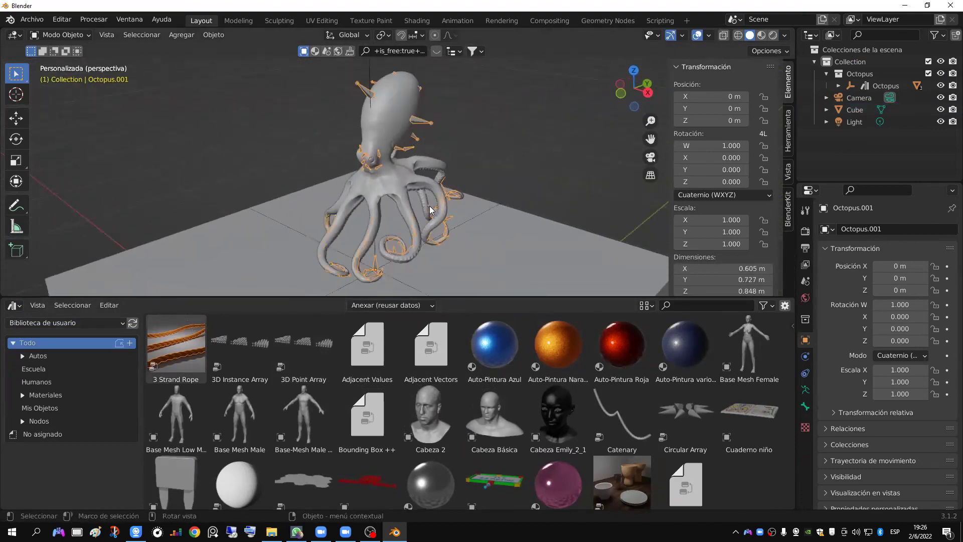
pyautogui.moveTo(514, 179); pyautogui.dragTo(480, 186, button='middle')
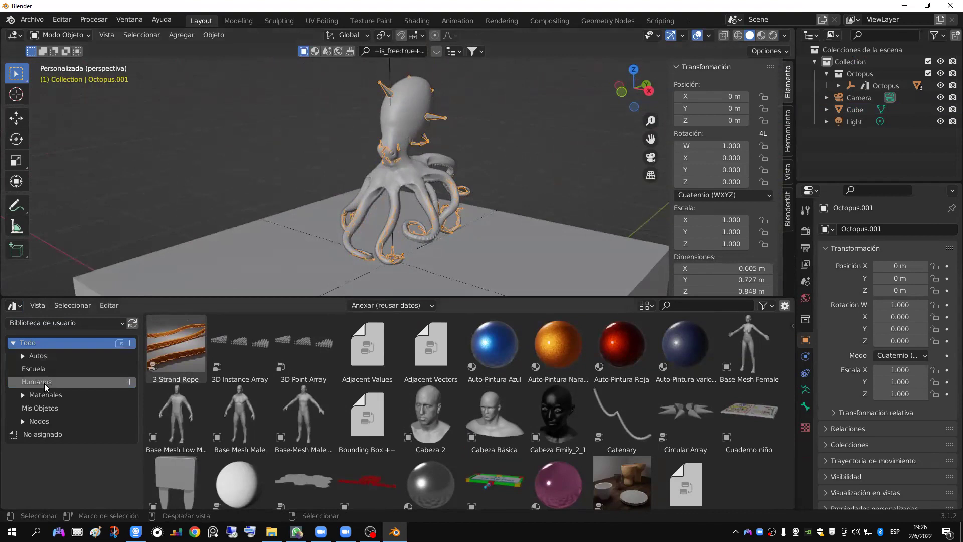
# Step: Apply the orange Auto-Pintura material from the user library's Autos > Materiales category to the octopus
pyautogui.click(25, 355)
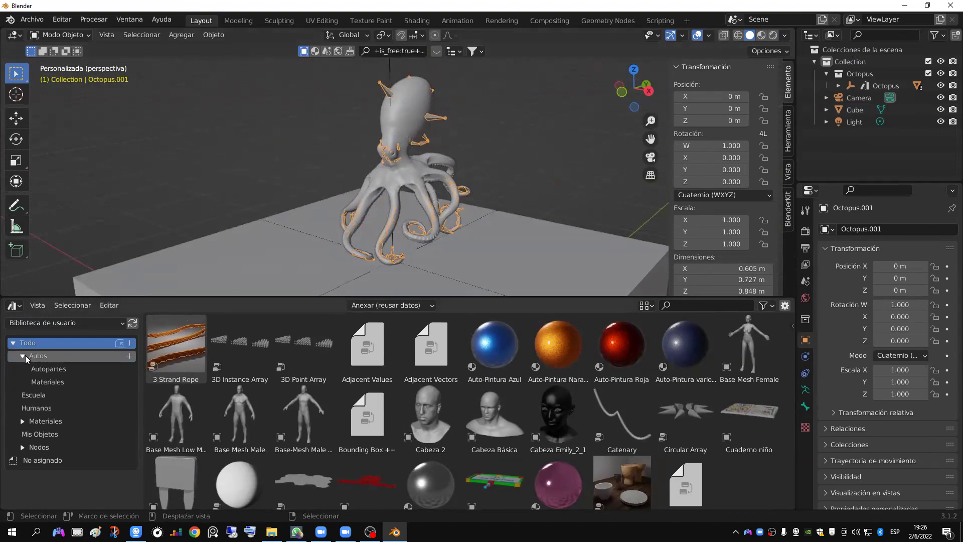
pyautogui.click(71, 369)
pyautogui.click(80, 383)
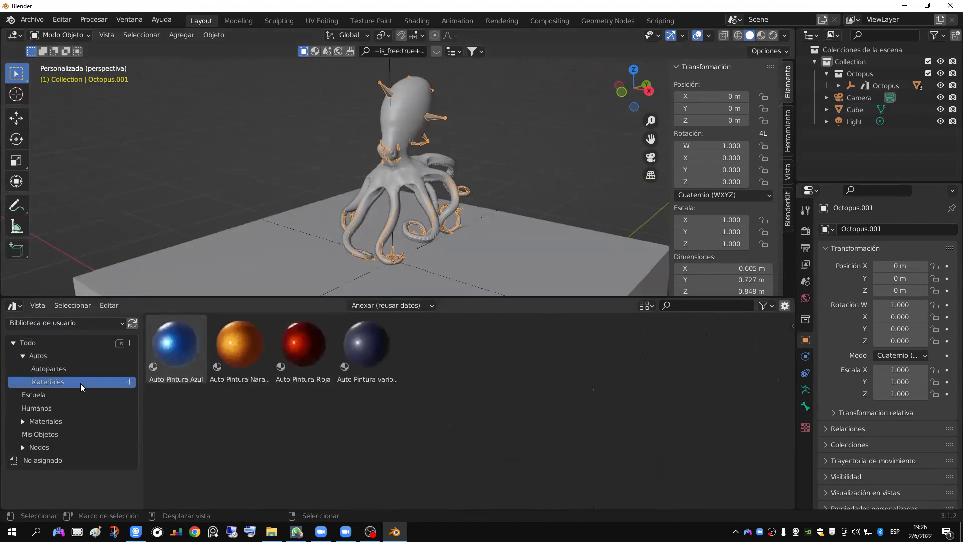
pyautogui.moveTo(427, 229); pyautogui.dragTo(401, 230, button='middle')
pyautogui.keyDown('shift'); pyautogui.moveTo(415, 265); pyautogui.dragTo(352, 382, button='middle'); pyautogui.keyUp('shift')
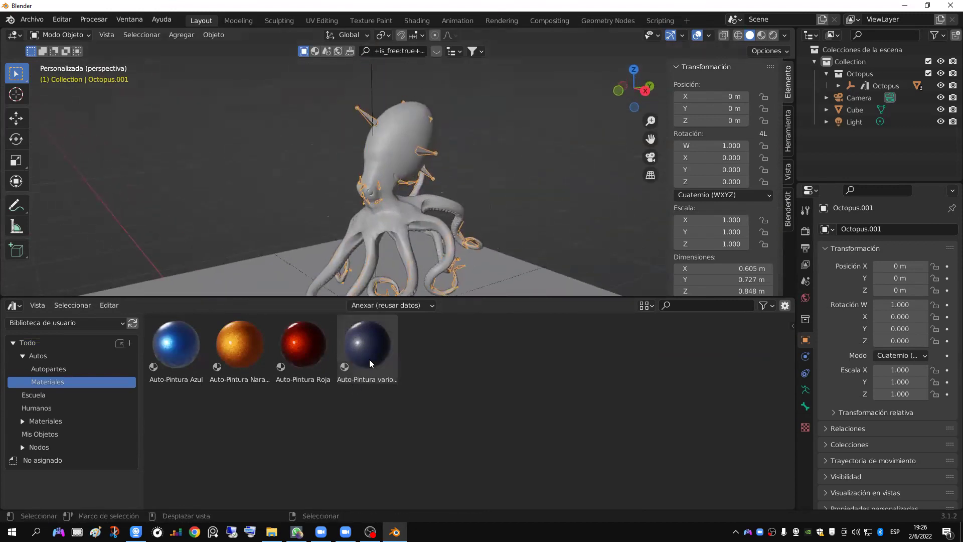
pyautogui.moveTo(239, 345); pyautogui.dragTo(403, 151)
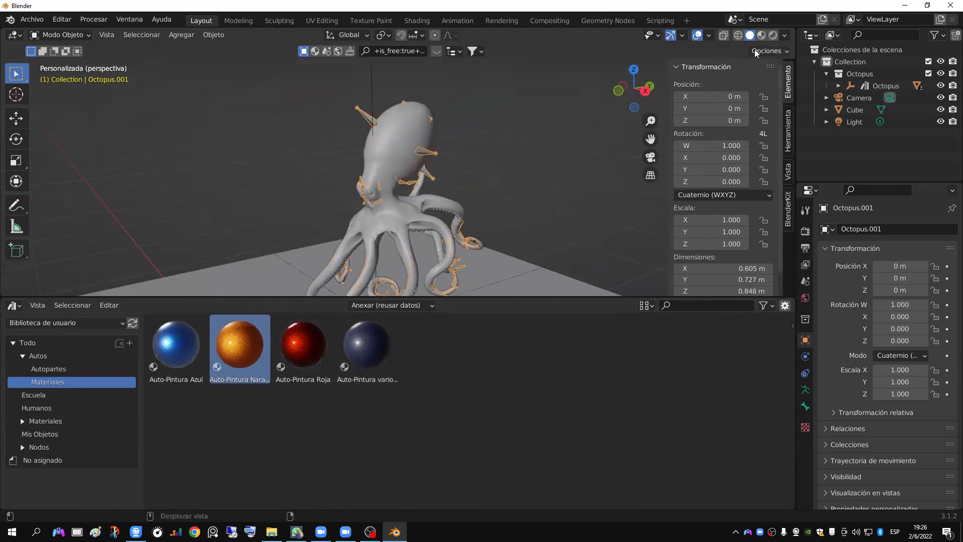
# Step: Switch the viewport to Material Preview shading, lock the octopus's W rotation, and inspect its orange material up close
pyautogui.click(762, 36)
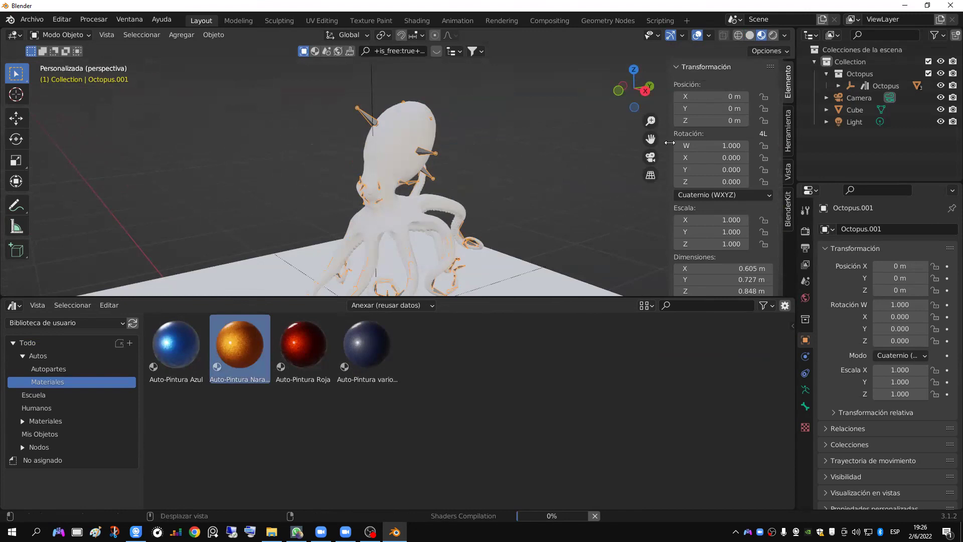
pyautogui.click(764, 146)
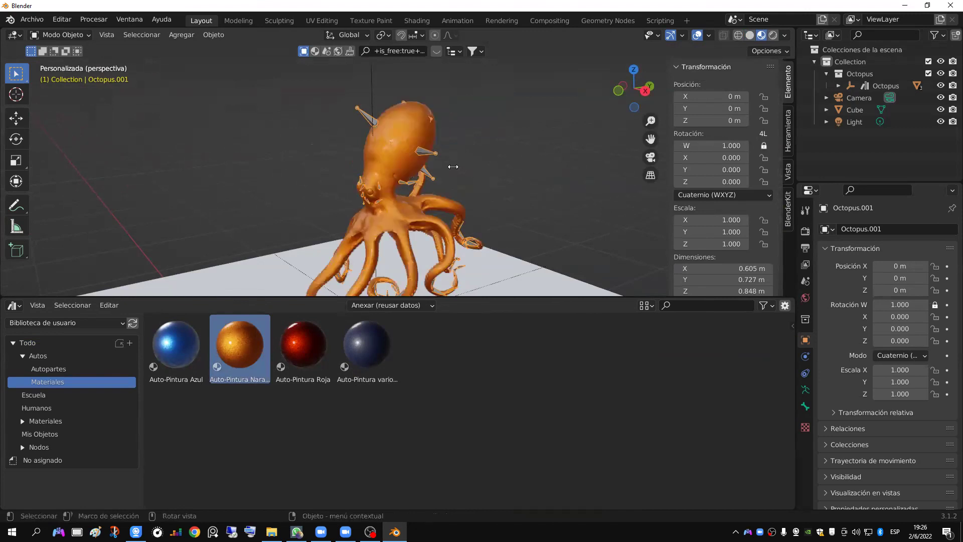
pyautogui.scroll(4, 454, 168)
pyautogui.moveTo(456, 175); pyautogui.dragTo(471, 187, button='middle')
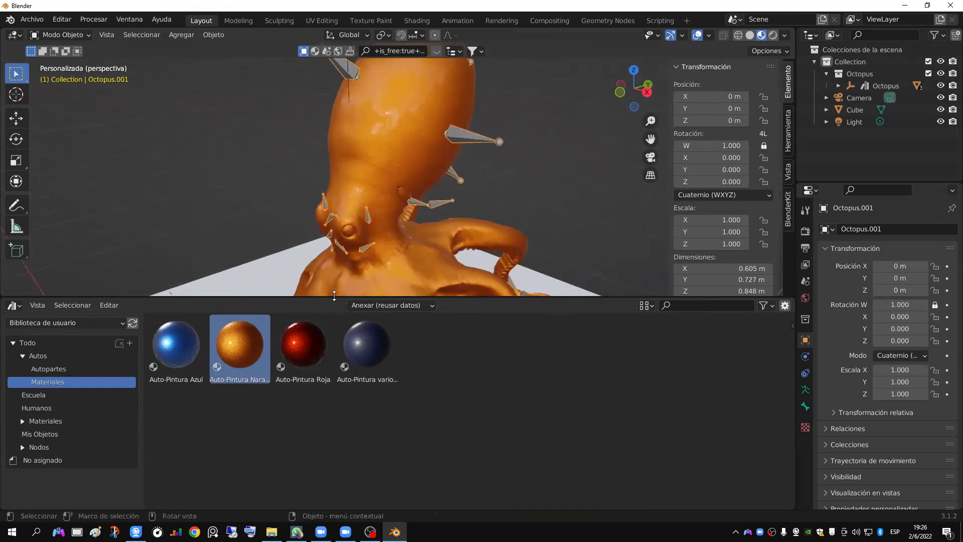
# Step: Apply the Auto-Pintura Roja material from the user library to the octopus and lock its X and Y position
pyautogui.moveTo(301, 296); pyautogui.dragTo(301, 343)
pyautogui.moveTo(300, 394); pyautogui.dragTo(388, 182)
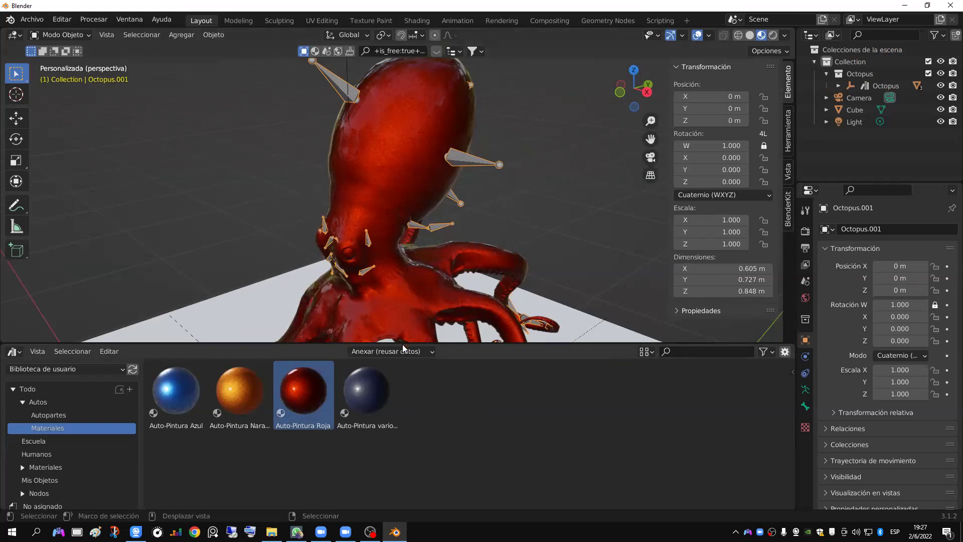
pyautogui.moveTo(764, 96); pyautogui.dragTo(763, 109)
# Step: Return the viewport to Solid shading and delete the octopus and the cube beneath it
pyautogui.click(749, 35)
pyautogui.moveTo(584, 159); pyautogui.dragTo(488, 240, button='middle')
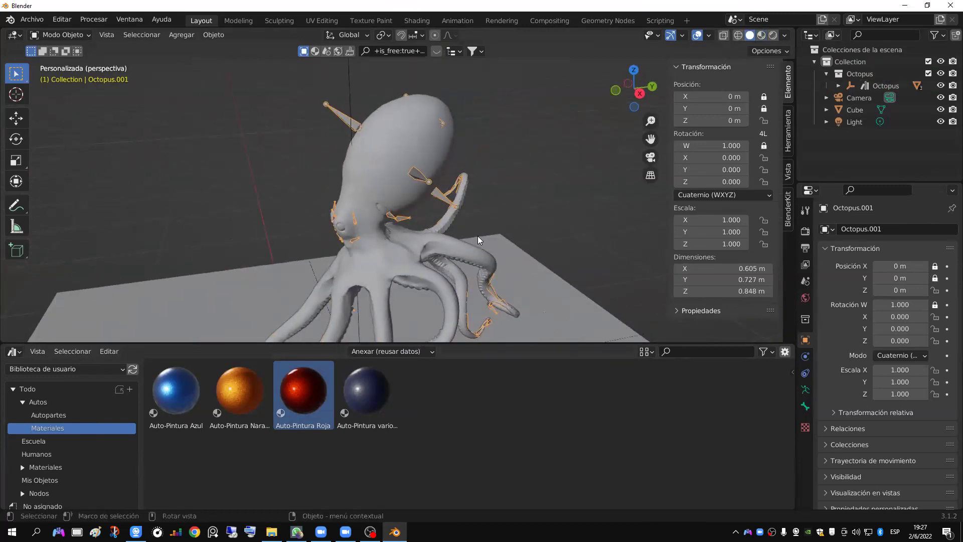
pyautogui.scroll(-6, 477, 236)
pyautogui.moveTo(437, 218); pyautogui.dragTo(453, 196, button='middle')
pyautogui.hotkey('shift', 'b')
pyautogui.moveTo(326, 144); pyautogui.dragTo(445, 214)
pyautogui.press('Delete')
pyautogui.click(466, 256)
pyautogui.press('Delete')
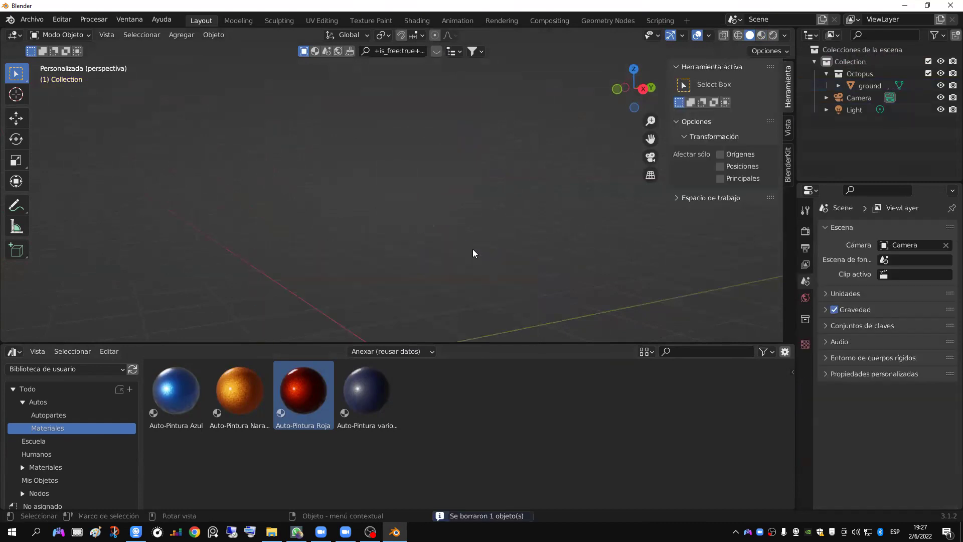
# Step: Place the Base Mesh Male asset from the user library's Humanos category near the world origin
pyautogui.moveTo(399, 344); pyautogui.dragTo(416, 378)
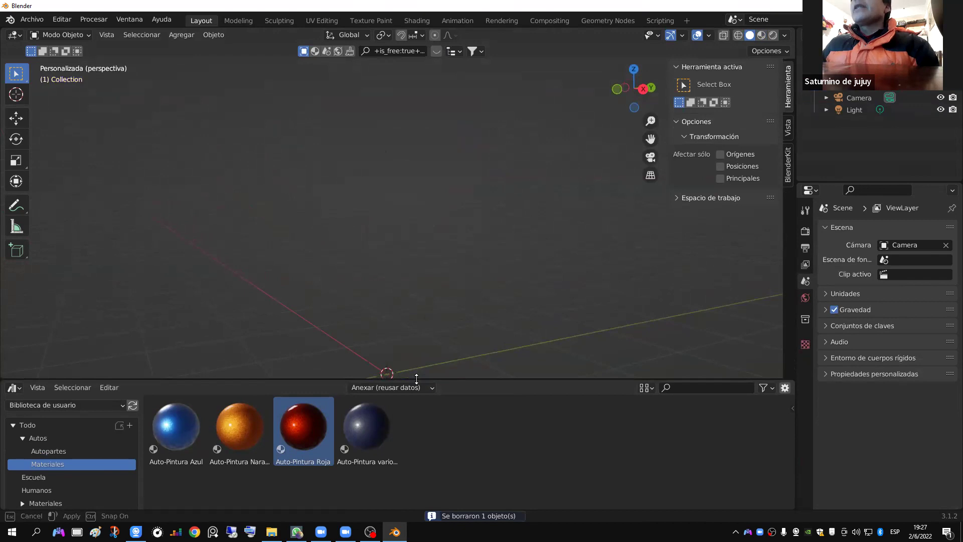
pyautogui.click(61, 490)
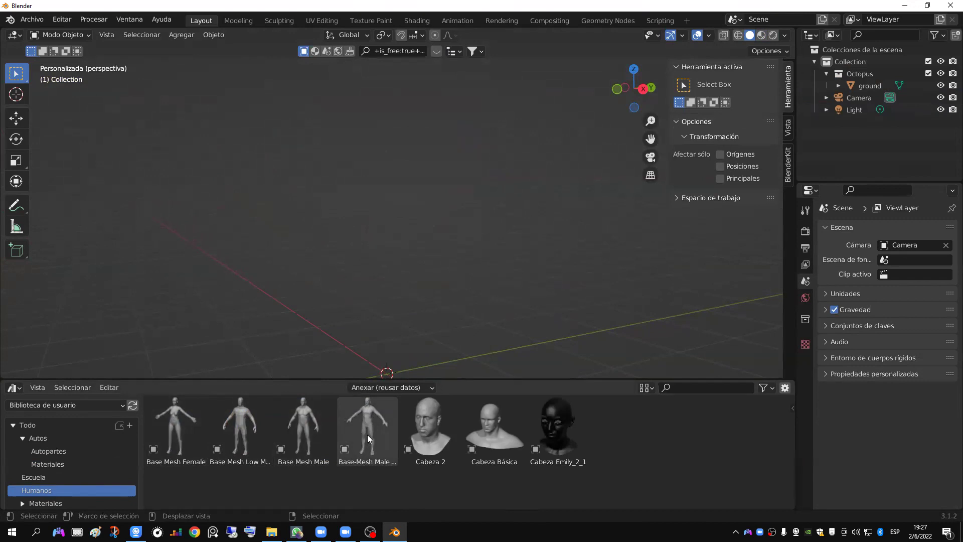
pyautogui.keyDown('shift'); pyautogui.moveTo(442, 338); pyautogui.dragTo(440, 286, button='middle'); pyautogui.keyUp('shift')
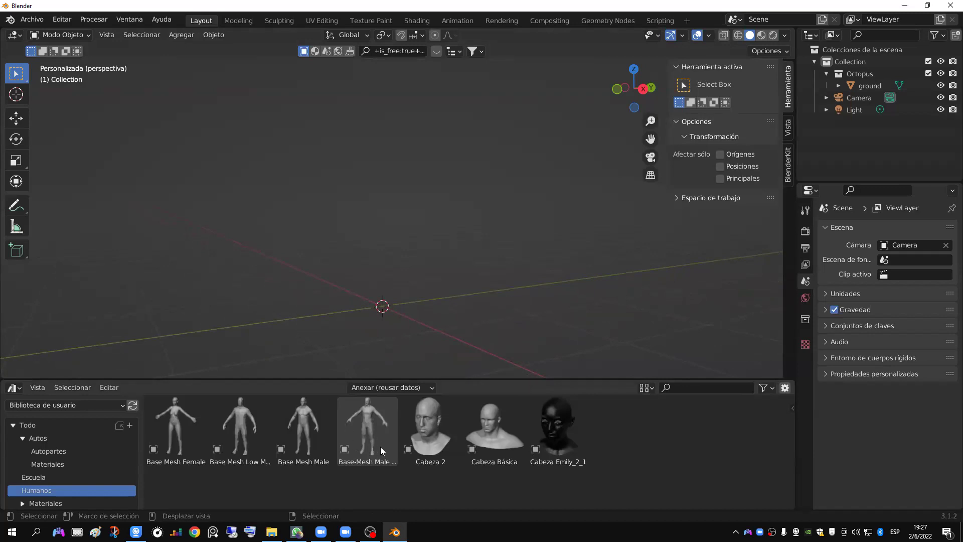
pyautogui.moveTo(320, 439); pyautogui.dragTo(396, 315)
pyautogui.moveTo(522, 286); pyautogui.dragTo(492, 305, button='middle')
pyautogui.scroll(2, 493, 305)
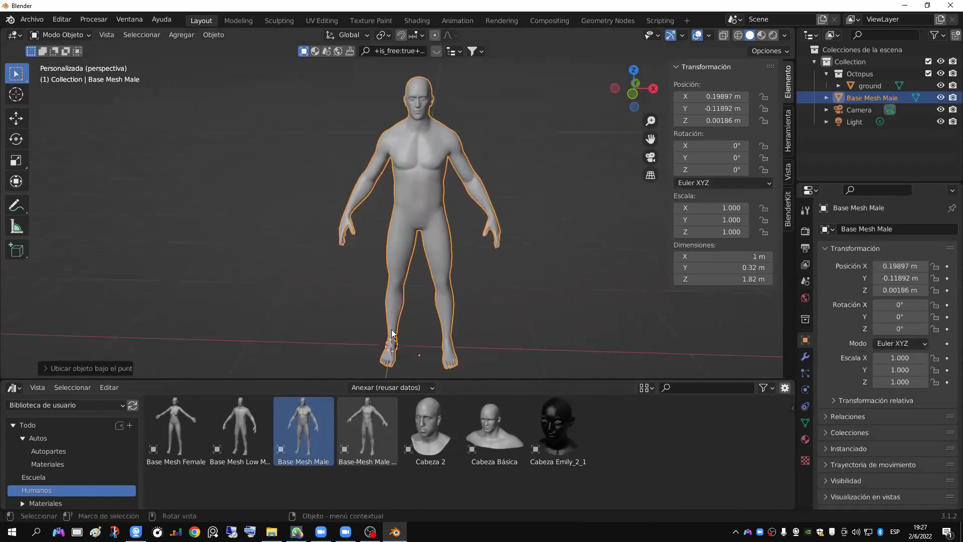
# Step: Set the Base Mesh Male's X, Y and Z position to 0 and look at it from another angle
pyautogui.press('g')
pyautogui.press('Escape')
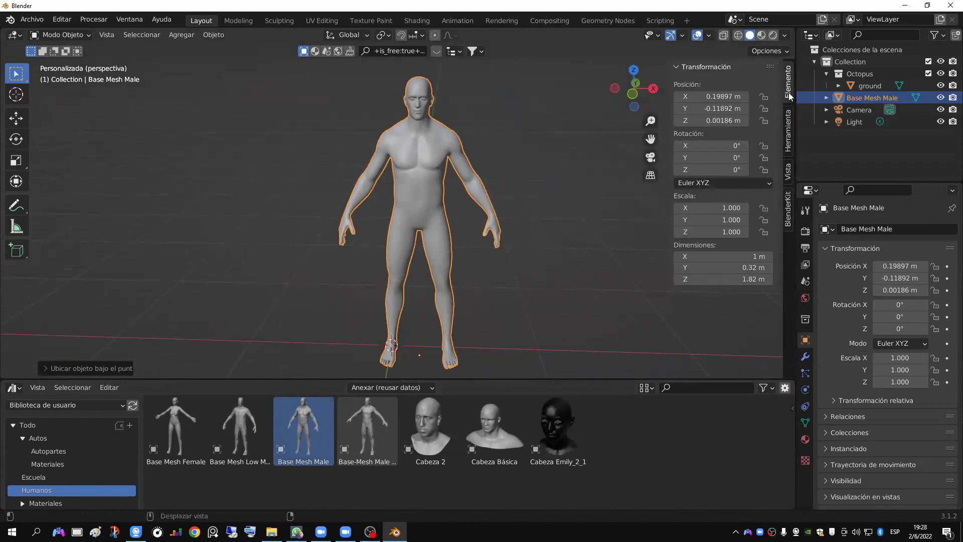
pyautogui.moveTo(712, 96); pyautogui.dragTo(712, 120)
pyautogui.write('0')
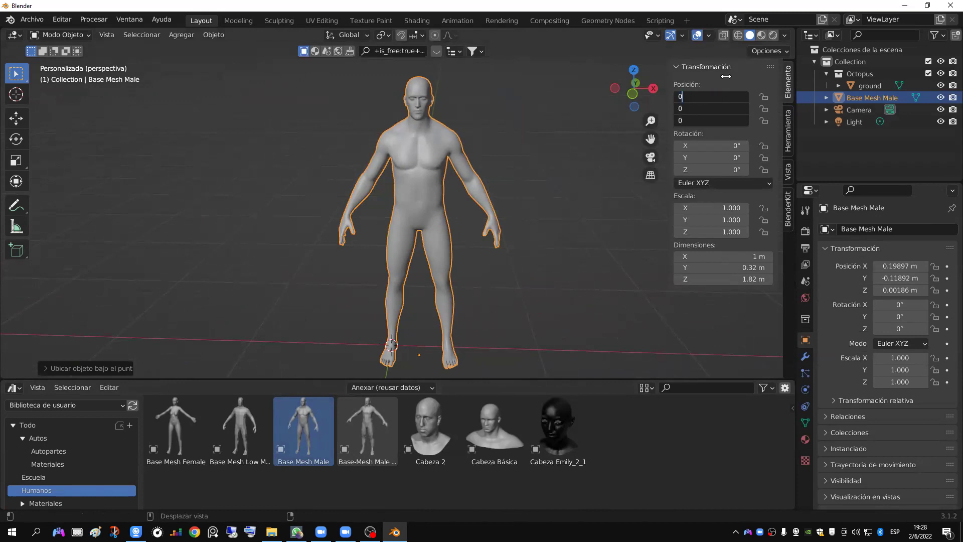
pyautogui.press('Return')
pyautogui.moveTo(599, 227); pyautogui.dragTo(481, 232, button='middle')
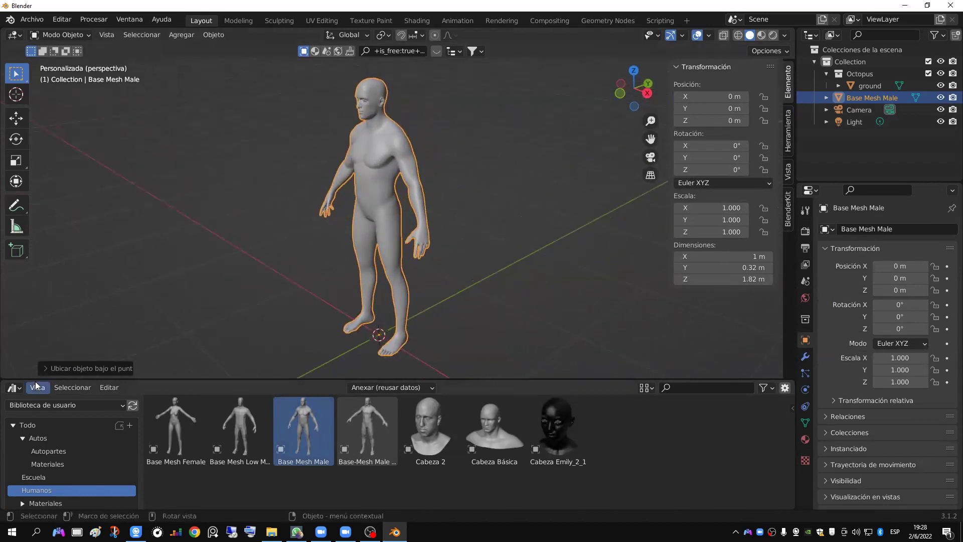
# Step: Turn the asset browser area into a timeline (Línea de tiempo) and reduce its height to a narrow strip
pyautogui.moveTo(45, 378)
pyautogui.mouseDown()
pyautogui.moveTo(45, 391)
pyautogui.moveTo(65, 375)
pyautogui.moveTo(52, 381)
pyautogui.mouseUp()
pyautogui.click(14, 399)
pyautogui.click(13, 394)
pyautogui.click(13, 394)
pyautogui.click(13, 394)
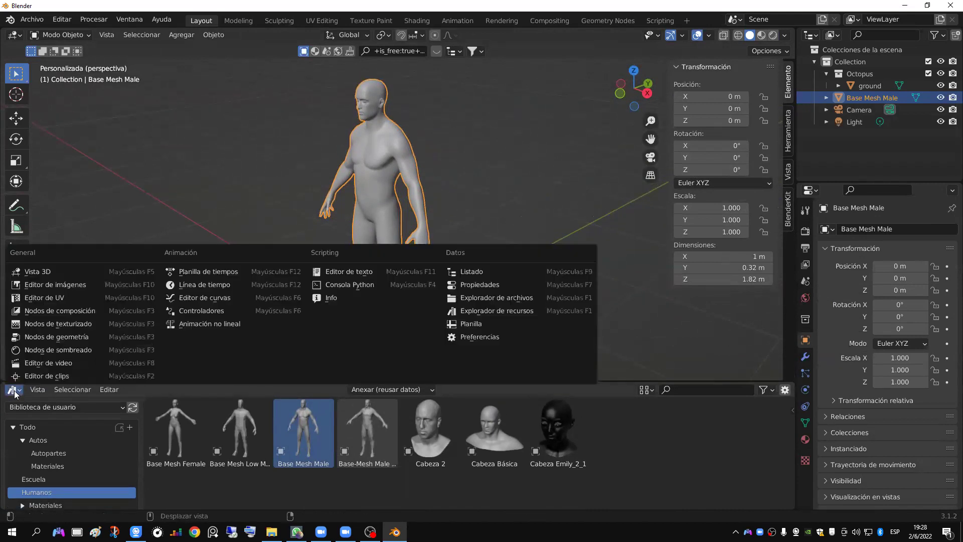
pyautogui.click(196, 285)
pyautogui.moveTo(50, 381); pyautogui.dragTo(58, 454)
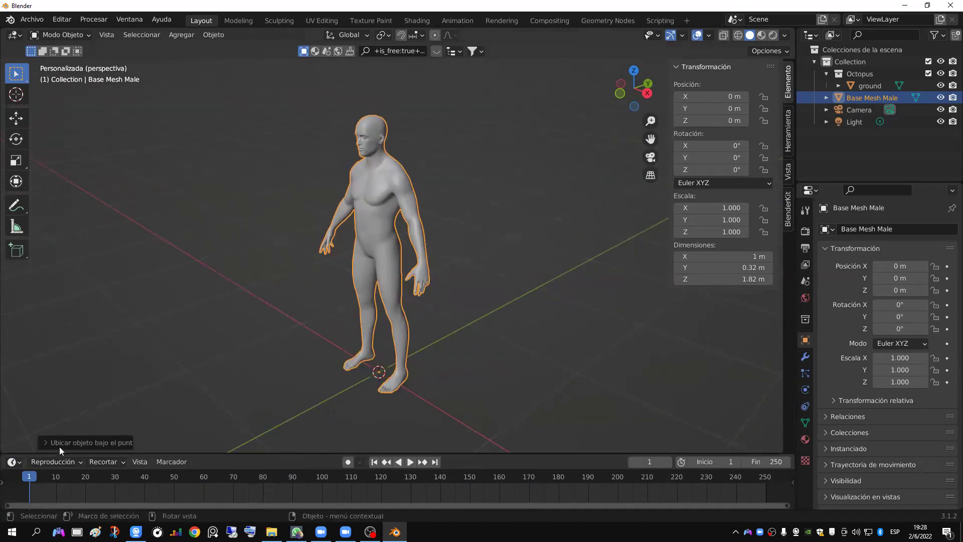
# Step: Change the timeline area back to the asset browser (Explorador de recursos) and enlarge it
pyautogui.click(14, 461)
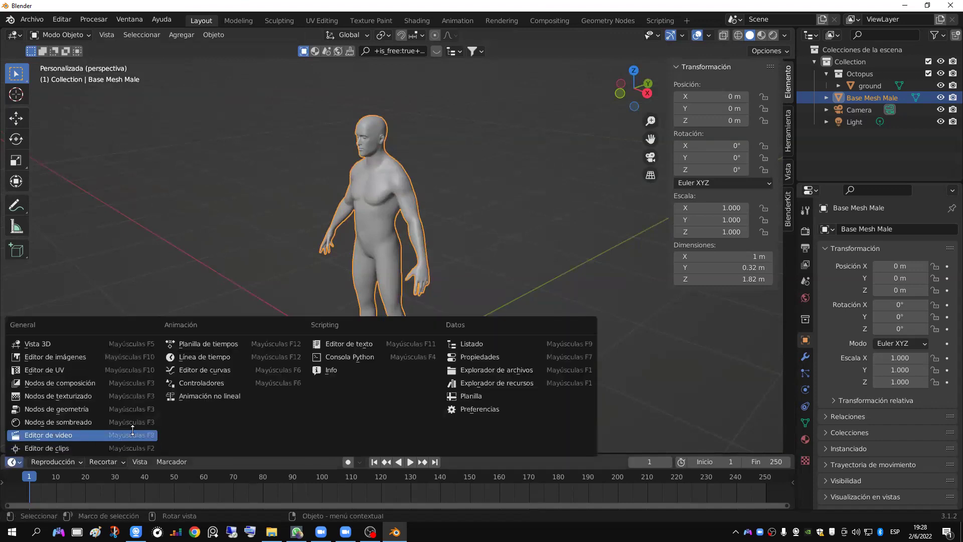
pyautogui.click(492, 383)
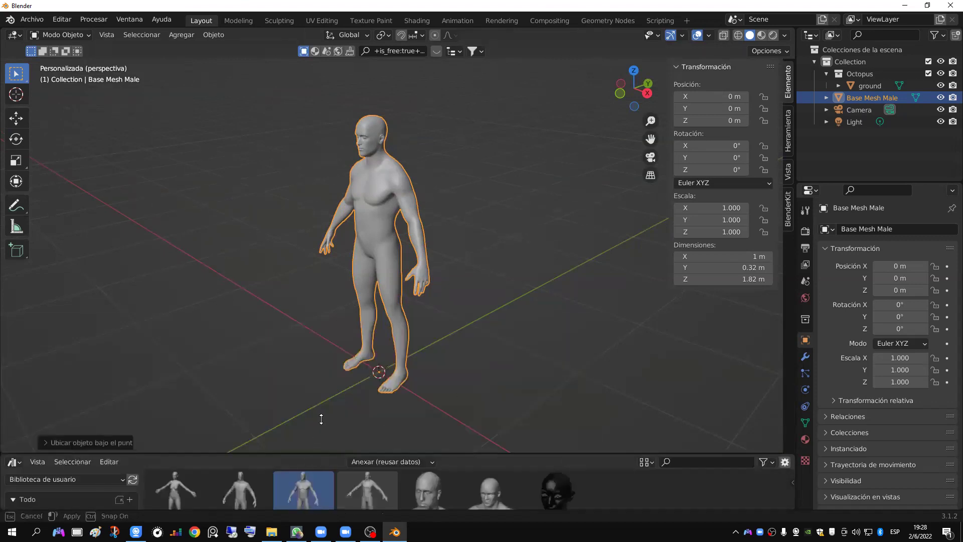
pyautogui.moveTo(310, 454); pyautogui.dragTo(310, 337)
# Step: Browse the assets in the user library's Humanos, Escuela, Materiales, Mis Objetos and Autos categories
pyautogui.click(56, 422)
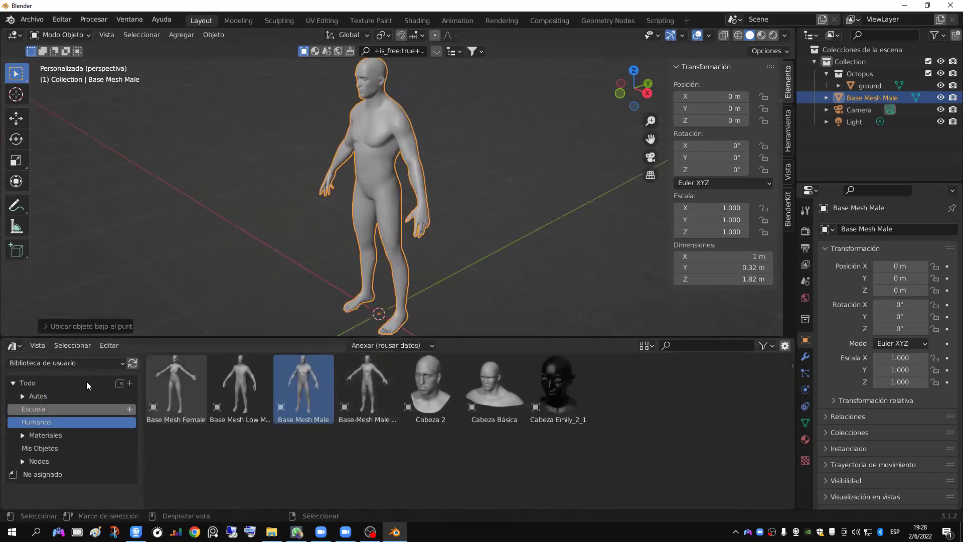
pyautogui.click(54, 409)
pyautogui.click(56, 421)
pyautogui.click(50, 435)
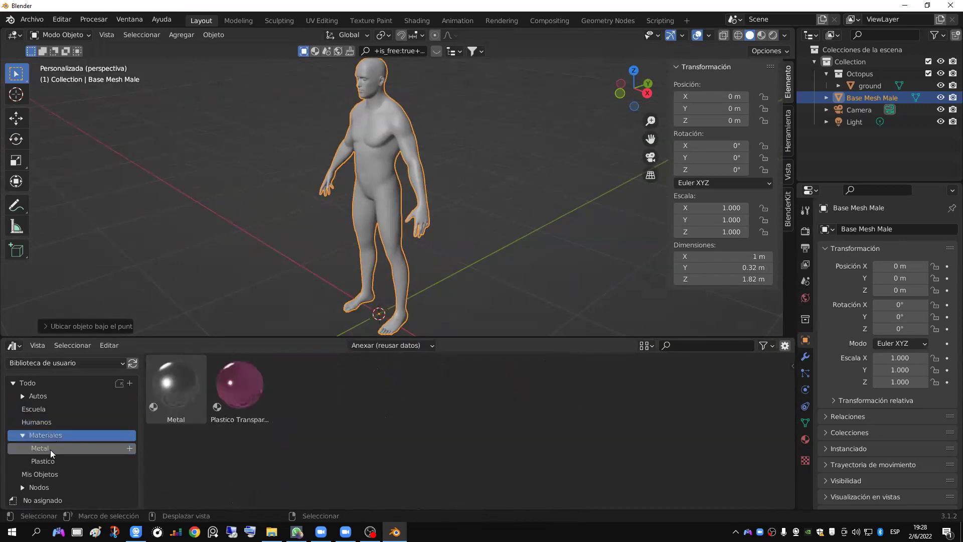
pyautogui.click(23, 435)
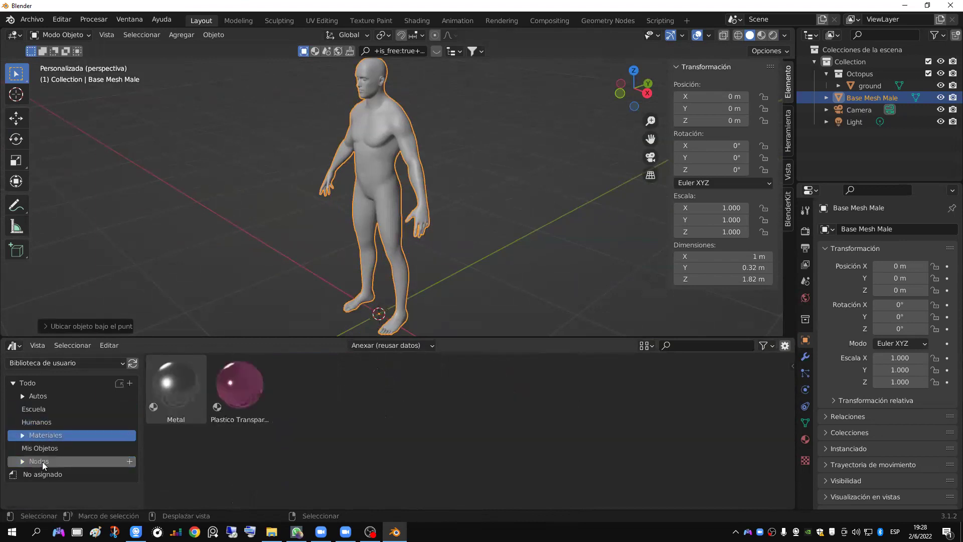
pyautogui.click(72, 448)
pyautogui.click(69, 396)
pyautogui.click(26, 392)
# Step: Reduce the asset browser's height, show the Humanos category again, and inspect the male mesh's upper body
pyautogui.moveTo(120, 338); pyautogui.dragTo(120, 398)
pyautogui.click(36, 476)
pyautogui.moveTo(389, 253); pyautogui.dragTo(379, 205, button='middle')
pyautogui.scroll(4, 421, 215)
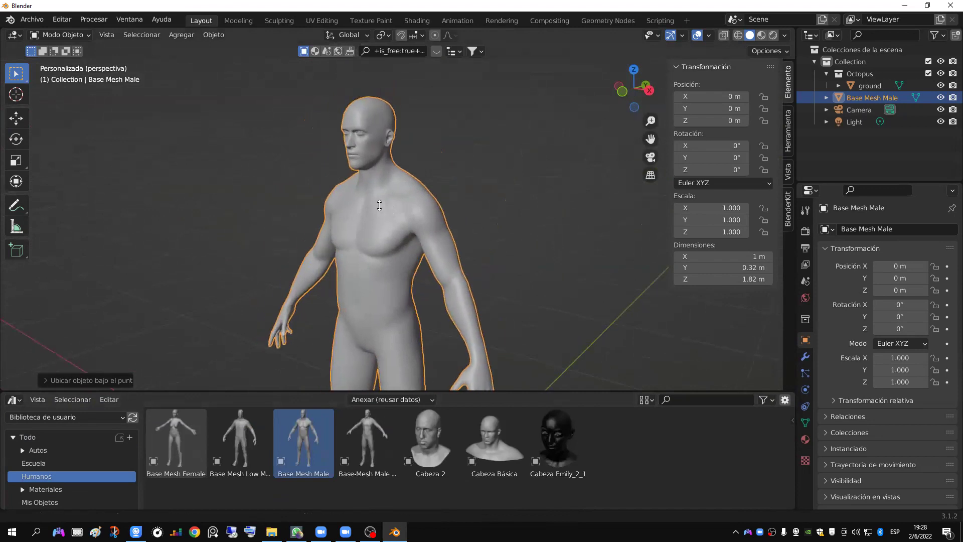
pyautogui.moveTo(320, 213); pyautogui.dragTo(371, 286, button='middle')
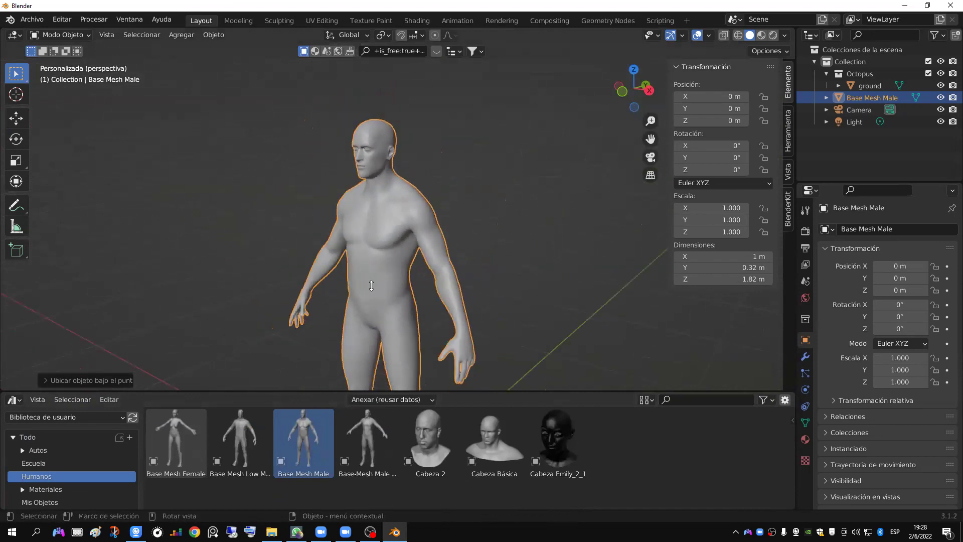
pyautogui.moveTo(387, 224); pyautogui.dragTo(417, 219, button='middle')
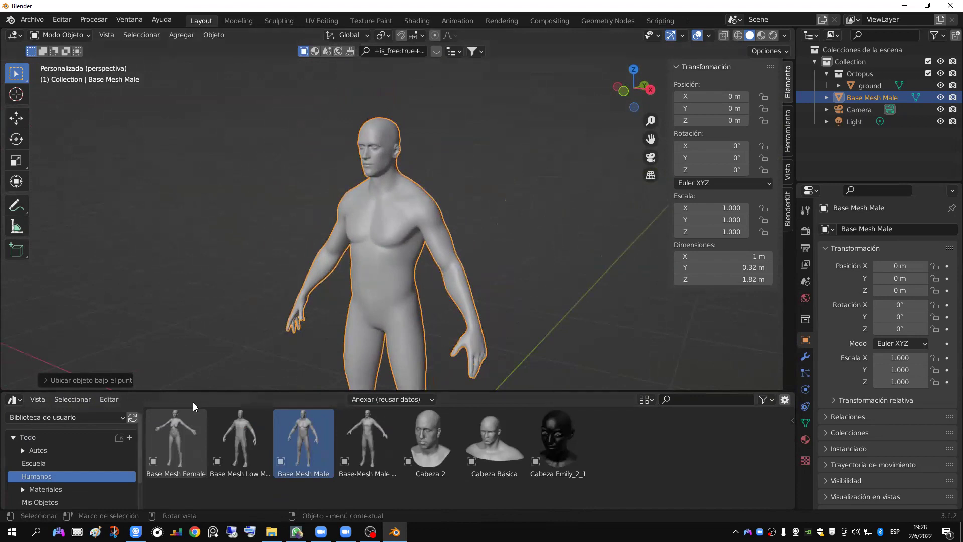
pyautogui.click(297, 532)
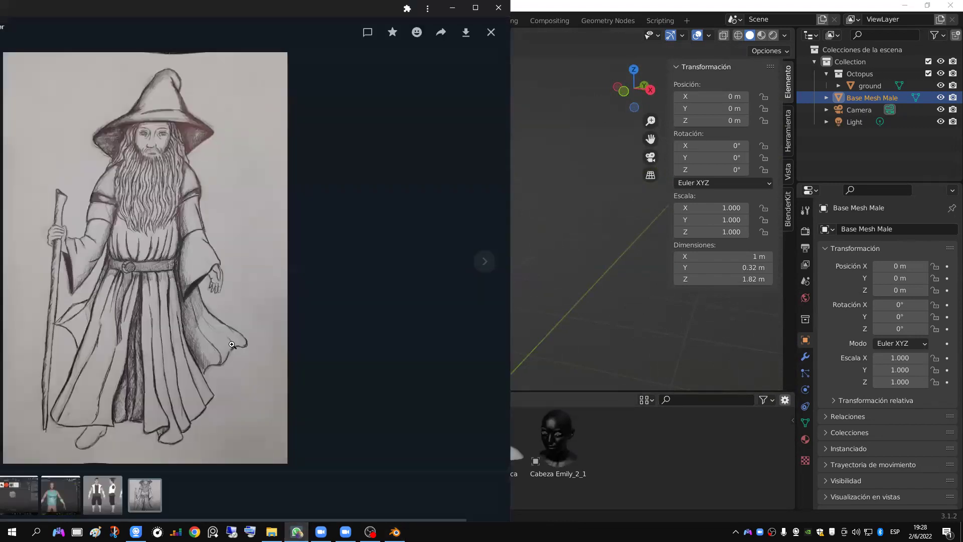
pyautogui.rightClick(231, 370)
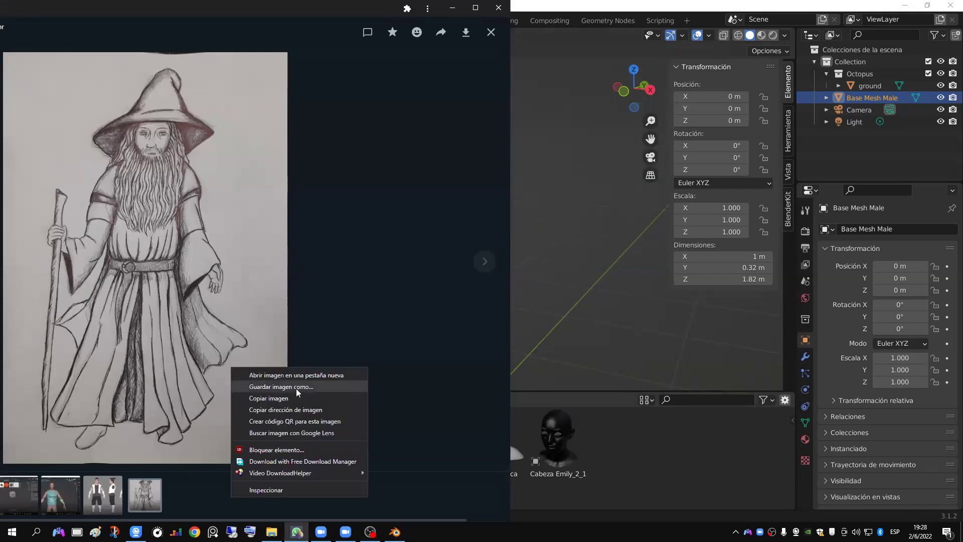
pyautogui.click(296, 386)
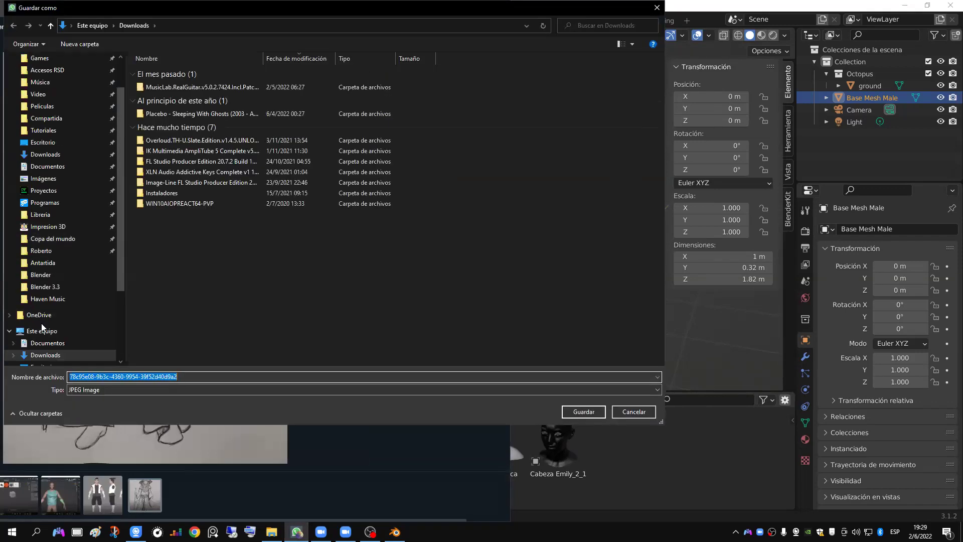
pyautogui.click(631, 416)
# Step: Switch to the Clase iita Jueves folder in File Explorer and display its files as extra-large thumbnails
pyautogui.moveTo(211, 396); pyautogui.dragTo(300, 295)
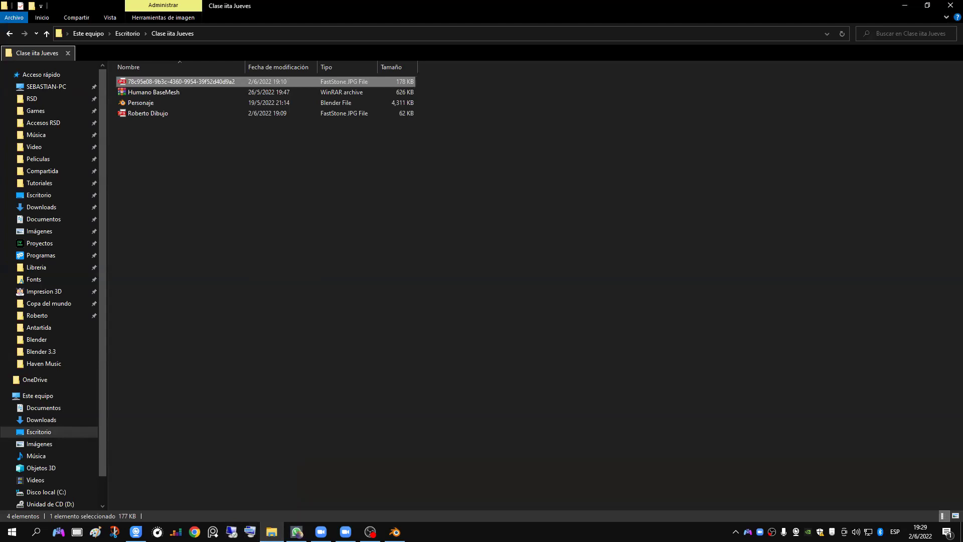
pyautogui.hotkey('ctrl', 'shift', '2')
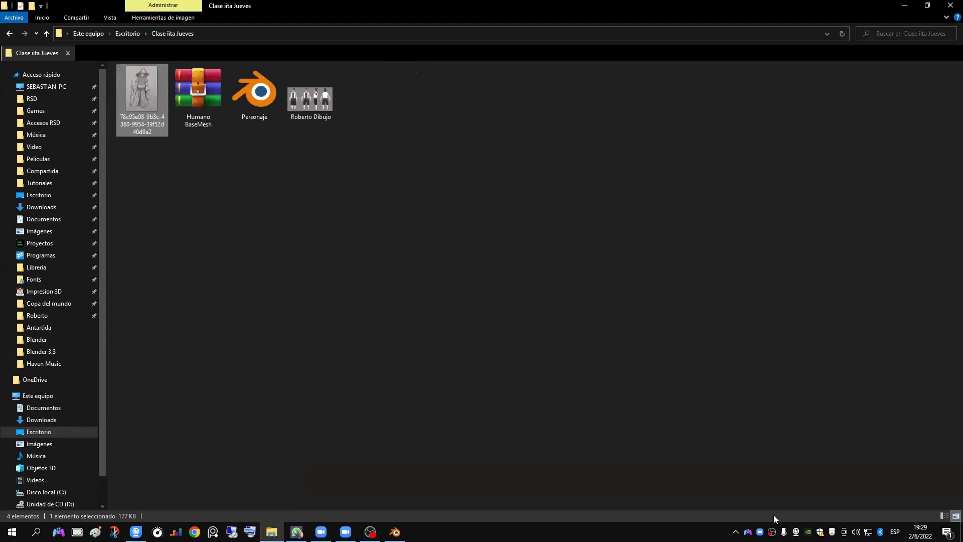
pyautogui.keyDown('ctrl'); pyautogui.scroll(2, 773, 515); pyautogui.keyUp('ctrl')
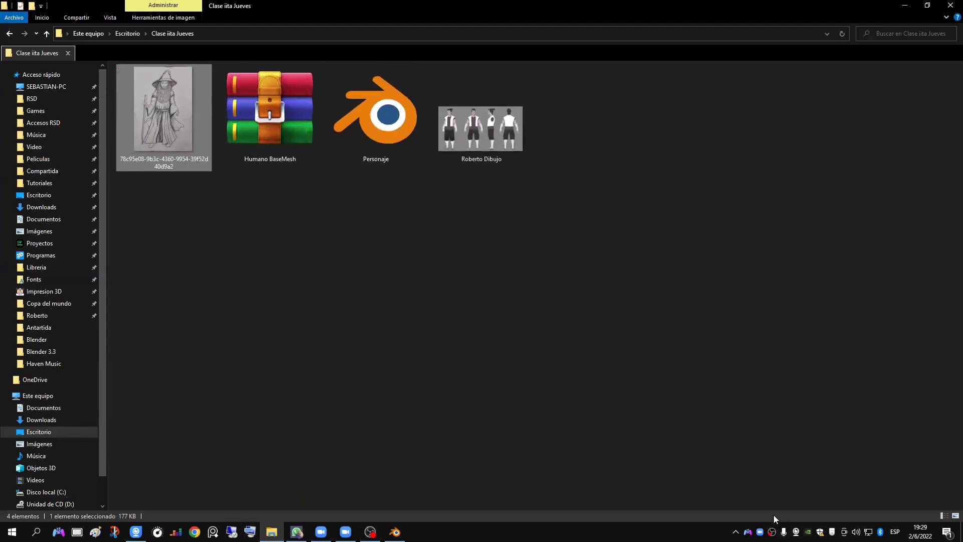
# Step: Rename the wizard drawing's image file with the person's first name
pyautogui.click(177, 167)
pyautogui.write('Alejandra')
pyautogui.press('Return')
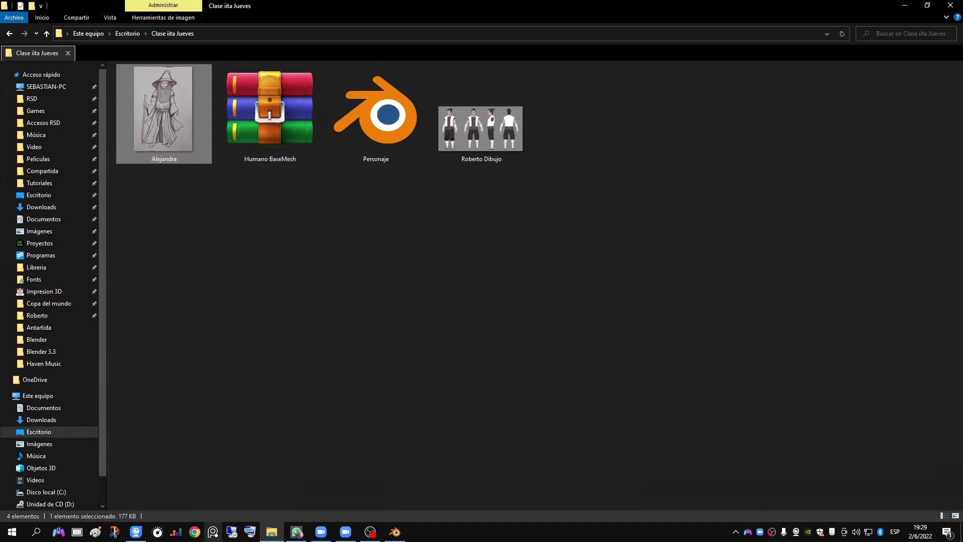
# Step: Open PureRef and fit its empty window into the lower-left corner of the desktop
pyautogui.click(212, 531)
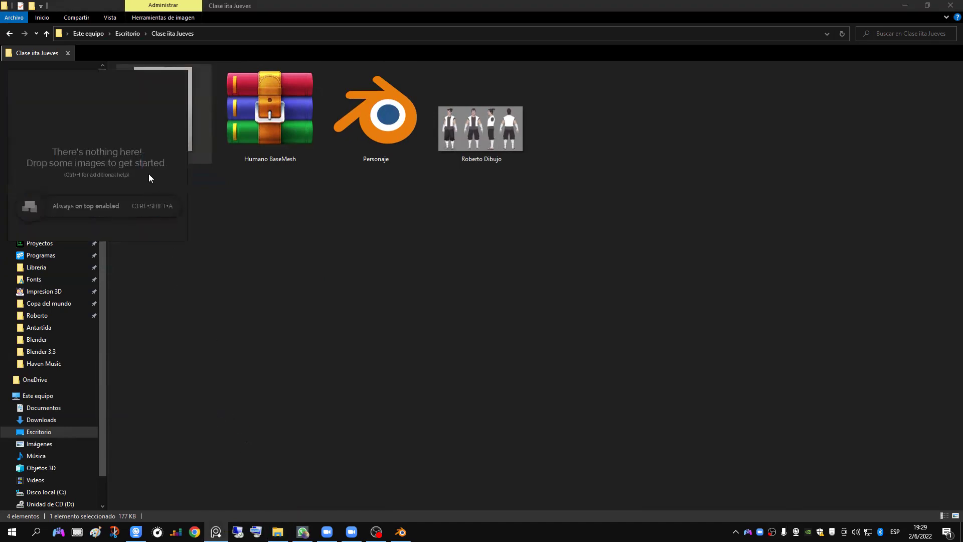
pyautogui.moveTo(127, 179); pyautogui.dragTo(128, 423)
pyautogui.moveTo(177, 352); pyautogui.dragTo(182, 314)
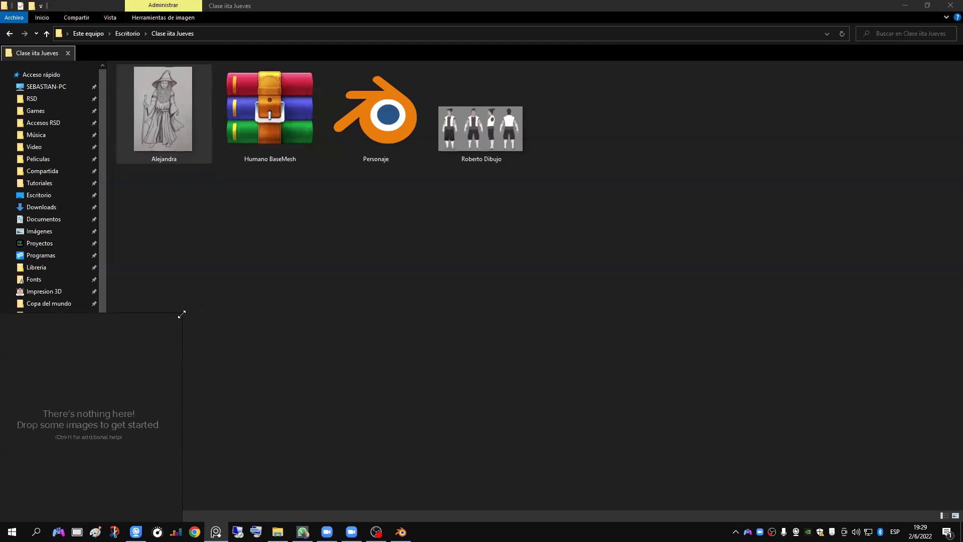
# Step: Load the wizard drawing into PureRef and fit the image and window to each other
pyautogui.moveTo(164, 165)
pyautogui.mouseDown()
pyautogui.moveTo(96, 423)
pyautogui.moveTo(106, 421)
pyautogui.mouseUp()
pyautogui.scroll(-5, 112, 420)
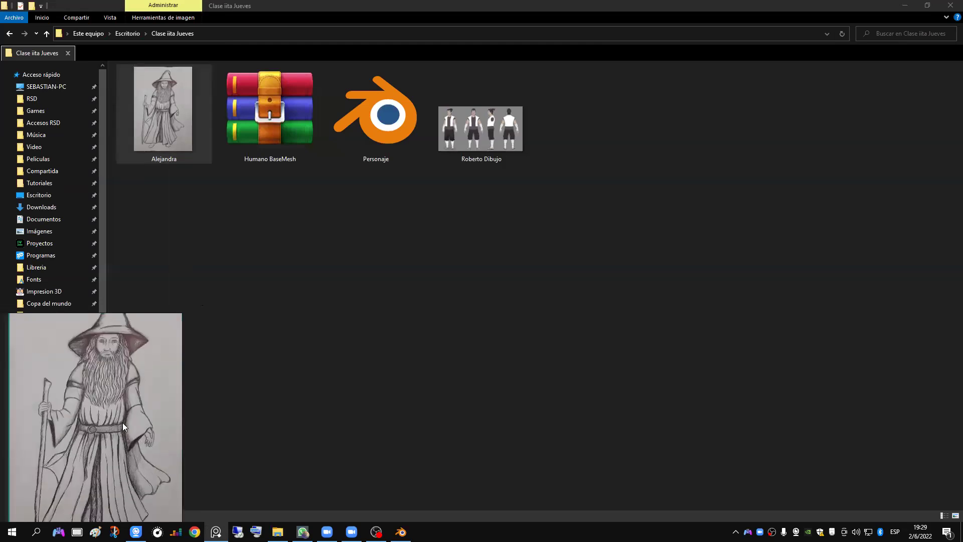
pyautogui.scroll(-2, 116, 412)
pyautogui.doubleClick(113, 406)
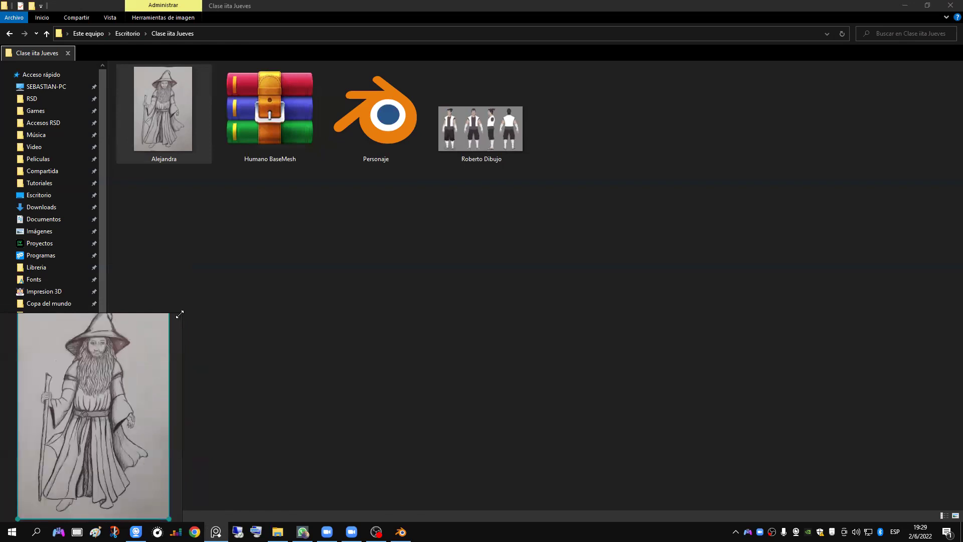
pyautogui.moveTo(178, 317); pyautogui.dragTo(156, 315)
pyautogui.moveTo(112, 368); pyautogui.dragTo(91, 377)
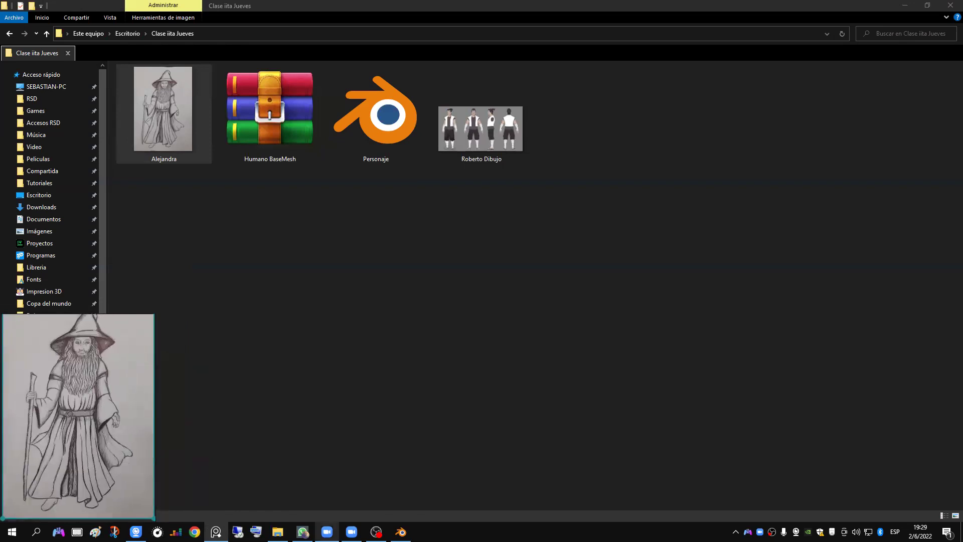
# Step: Switch to Blender, place the wizard drawing beside the male mesh, and shrink the asset browser to enlarge the 3D view
pyautogui.hotkey('alt', 'Tab')
pyautogui.moveTo(96, 423); pyautogui.dragTo(129, 253)
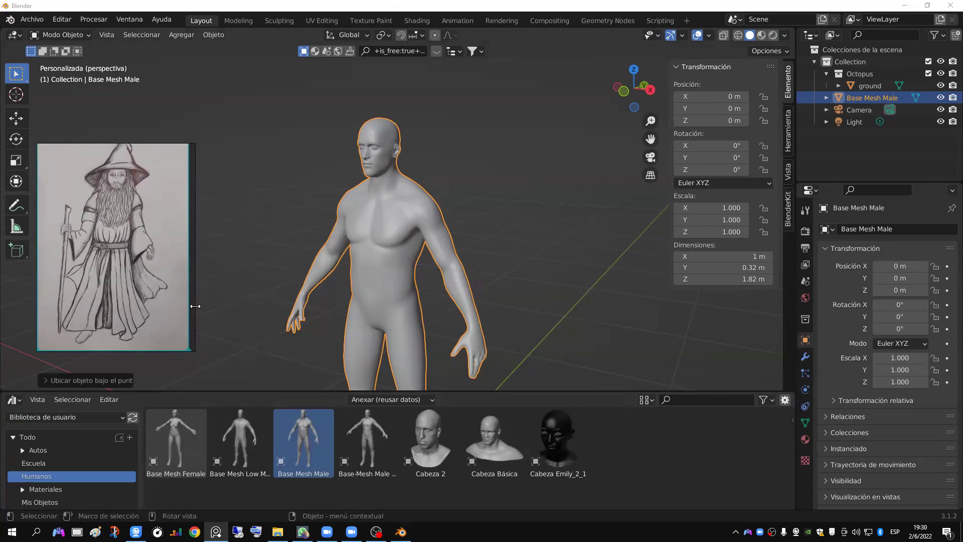
pyautogui.moveTo(195, 306); pyautogui.dragTo(187, 305)
pyautogui.moveTo(225, 390); pyautogui.dragTo(220, 474)
pyautogui.moveTo(118, 239)
pyautogui.mouseDown()
pyautogui.moveTo(125, 263)
pyautogui.moveTo(121, 251)
pyautogui.mouseUp()
# Step: View the male mesh from the front and align the wizard drawing beside its upper body
pyautogui.moveTo(346, 323); pyautogui.dragTo(392, 308, button='middle')
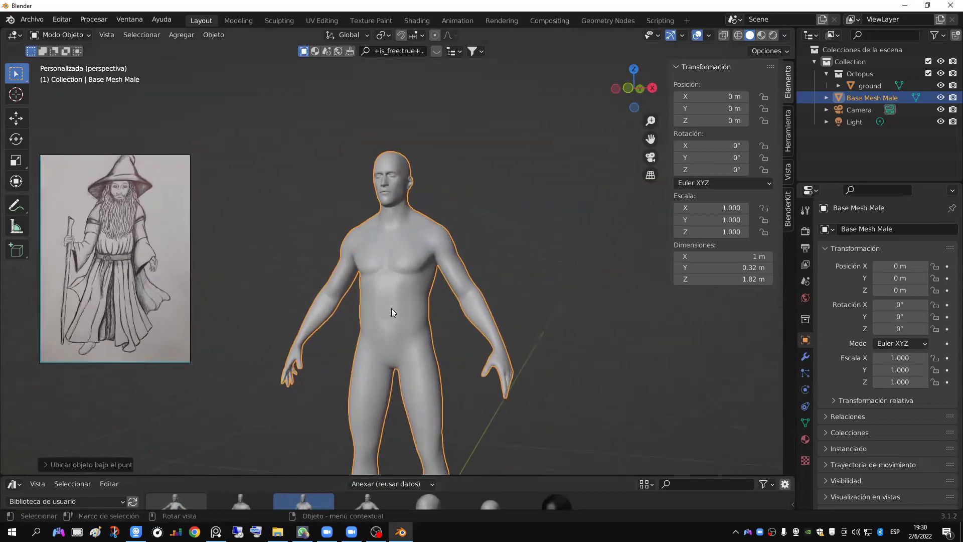
pyautogui.scroll(-3, 391, 308)
pyautogui.press('KP_1')
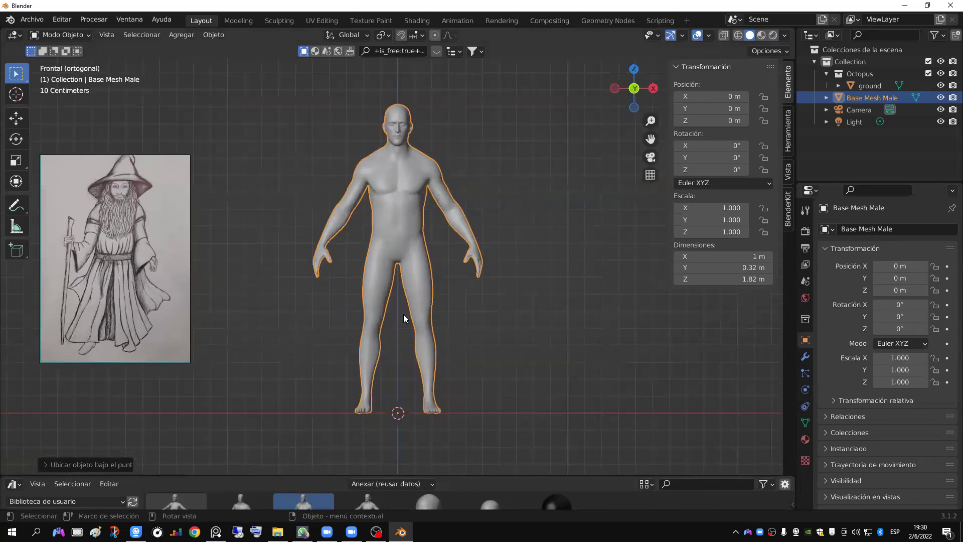
pyautogui.moveTo(121, 261); pyautogui.dragTo(119, 209)
pyautogui.moveTo(368, 259); pyautogui.dragTo(396, 228, button='middle')
pyautogui.press('KP_1')
pyautogui.press('KP_1')
# Step: Find the System: Screencast Keys add-on in the preferences by searching for "scre" and enable it
pyautogui.click(66, 19)
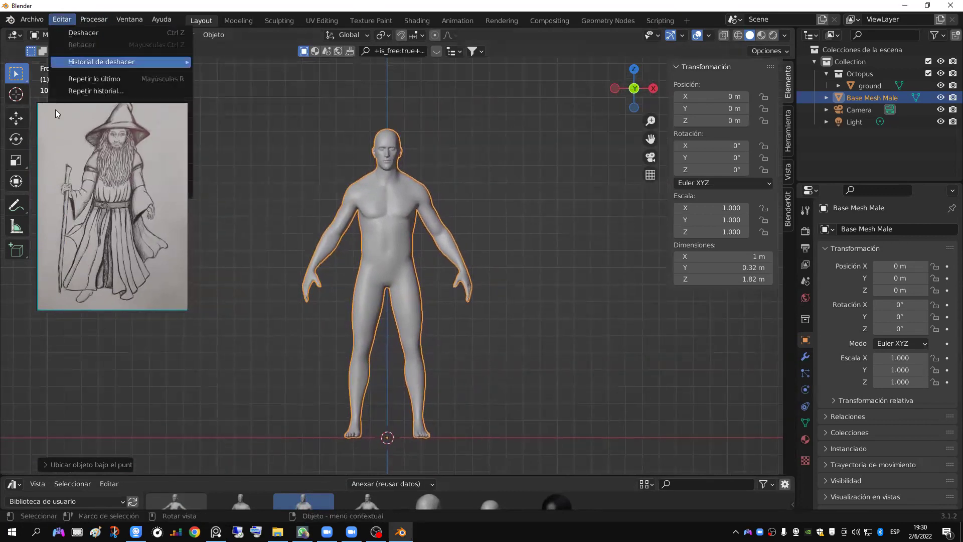
pyautogui.click(65, 19)
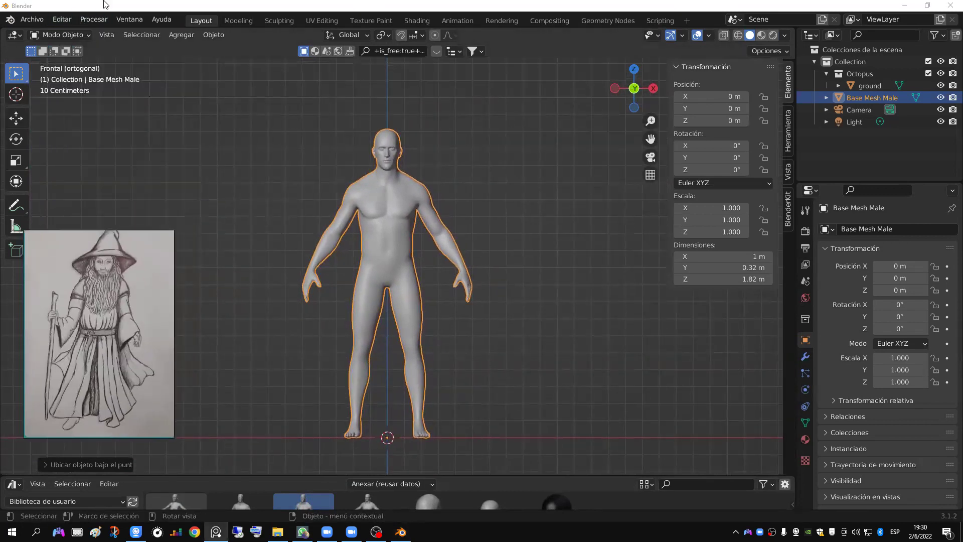
pyautogui.click(70, 22)
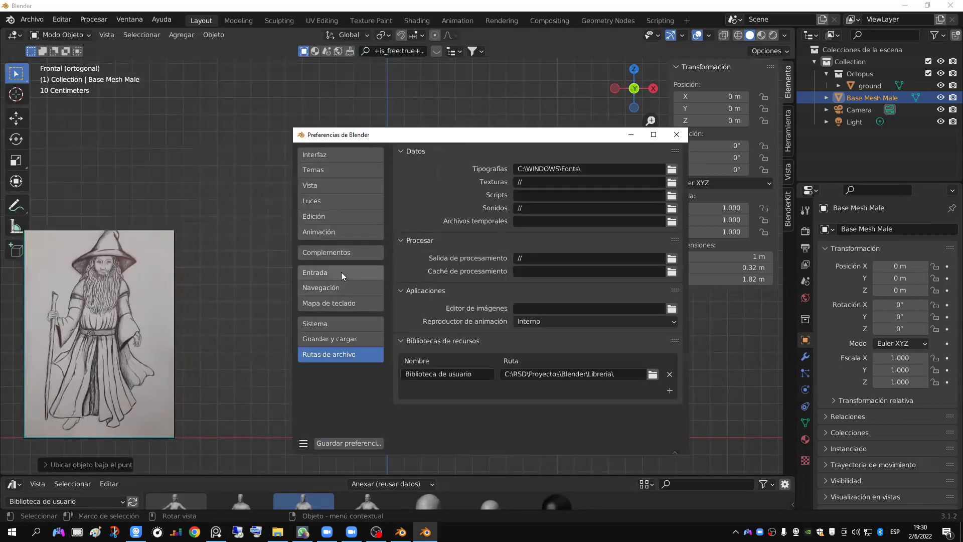
pyautogui.click(354, 253)
pyautogui.click(652, 171)
pyautogui.write('re')
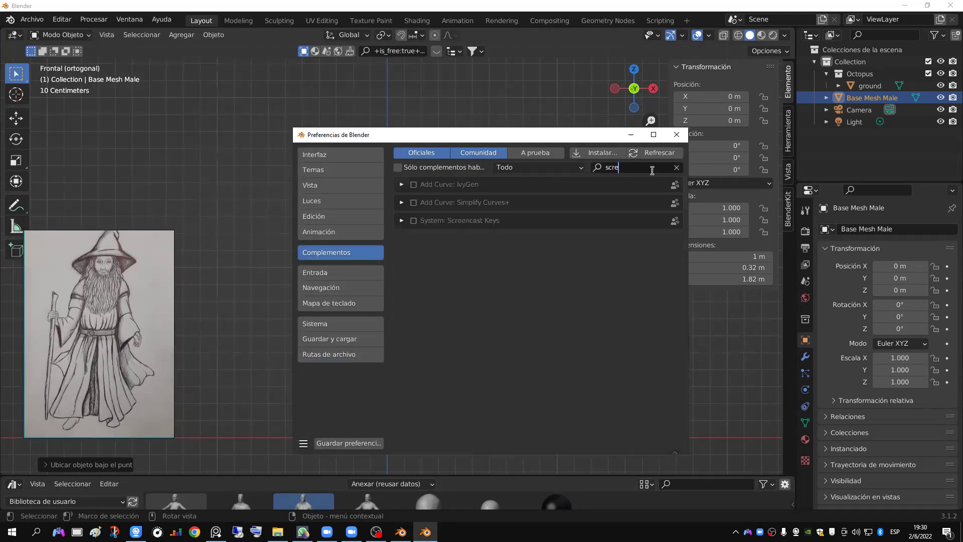
pyautogui.click(414, 221)
pyautogui.click(677, 135)
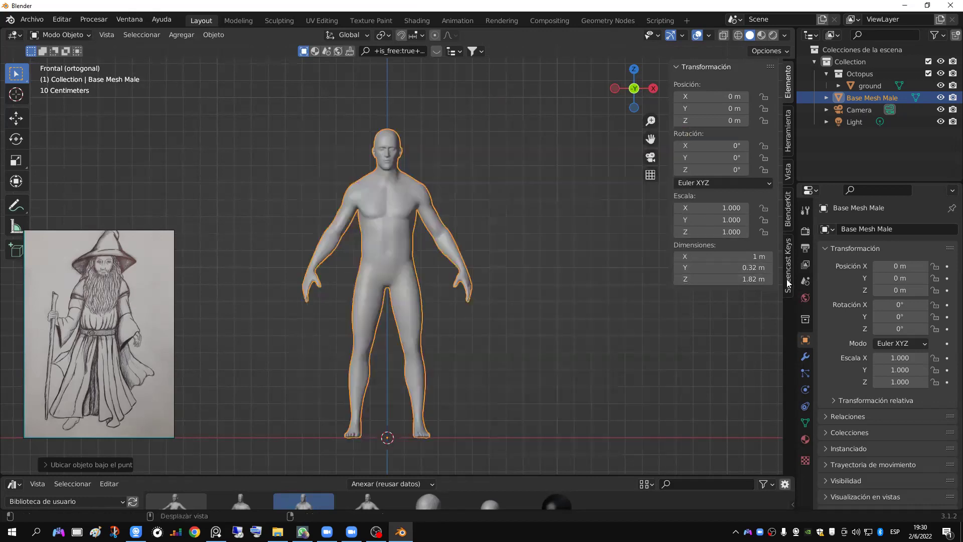
# Step: Show the Screencast Keys settings, move the wizard drawing back up beside the mesh, and test the key display with Show Last Operator left off
pyautogui.click(786, 279)
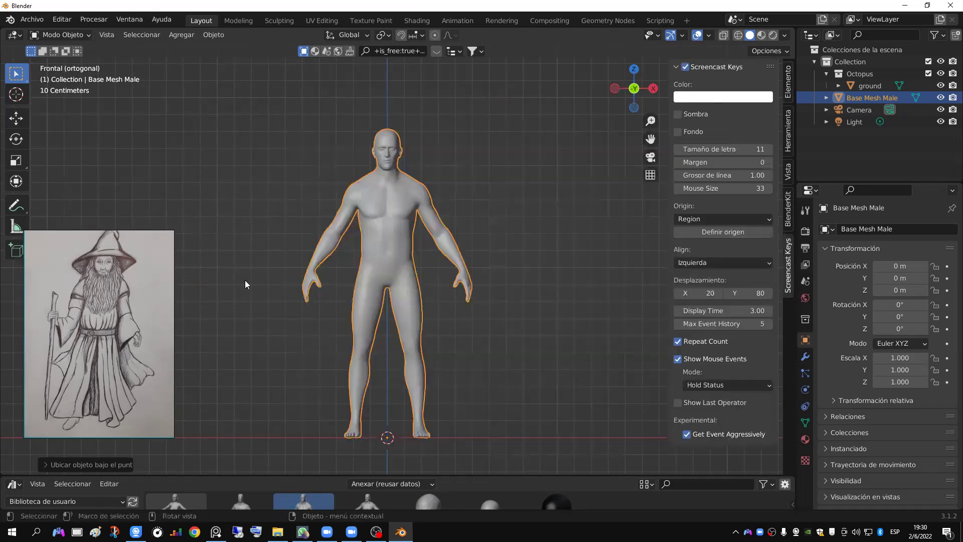
pyautogui.moveTo(123, 347); pyautogui.dragTo(135, 220)
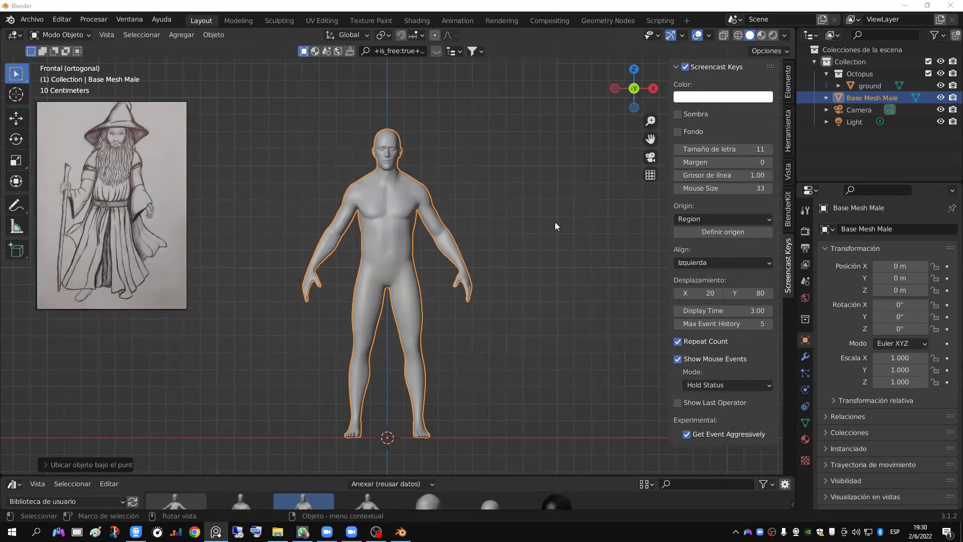
pyautogui.click(678, 402)
pyautogui.click(678, 402)
pyautogui.press('a')
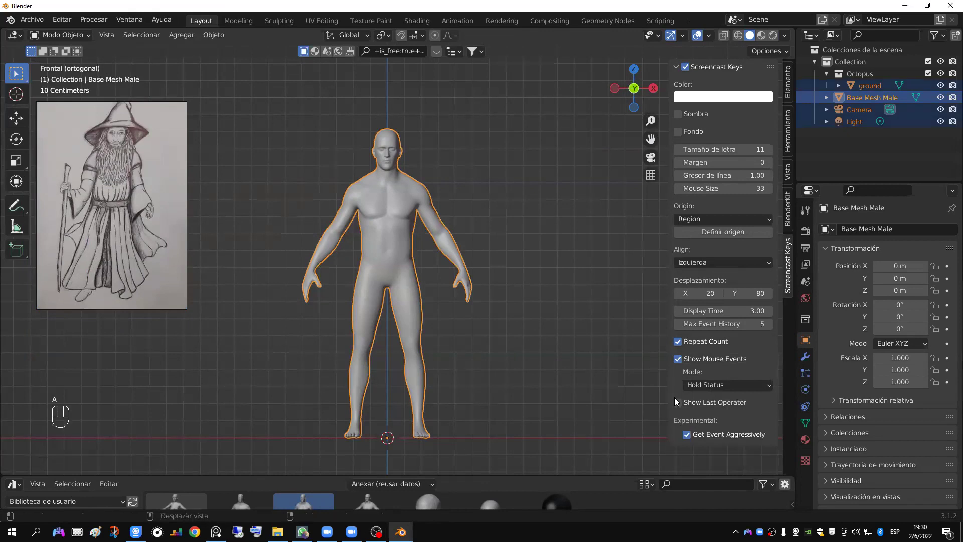
pyautogui.click(678, 402)
pyautogui.click(678, 402)
# Step: Set the Screencast Keys font size to 31, mouse size to 87, and offset to X 13 and Y 29
pyautogui.moveTo(717, 149); pyautogui.dragTo(737, 149)
pyautogui.press('a')
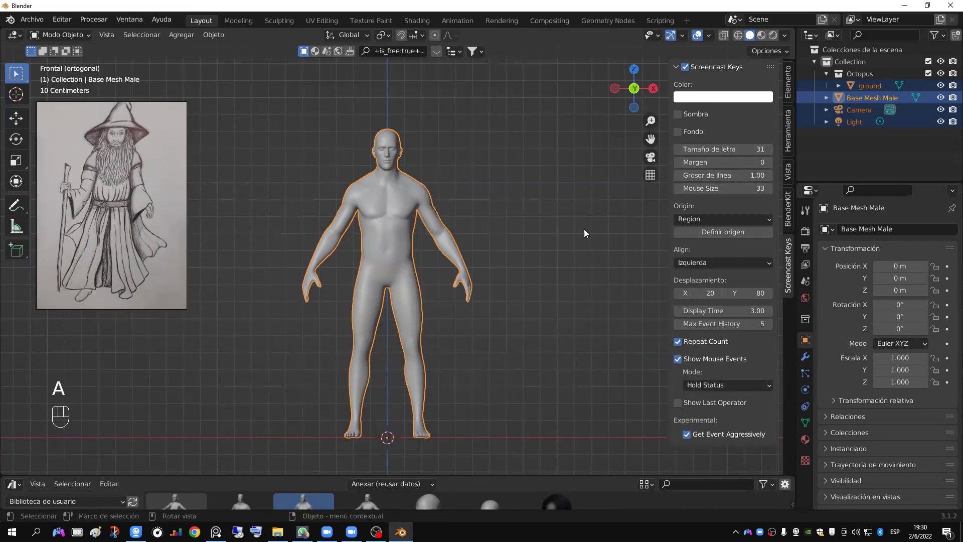
pyautogui.moveTo(722, 188)
pyautogui.mouseDown()
pyautogui.moveTo(752, 188)
pyautogui.moveTo(715, 188)
pyautogui.mouseUp()
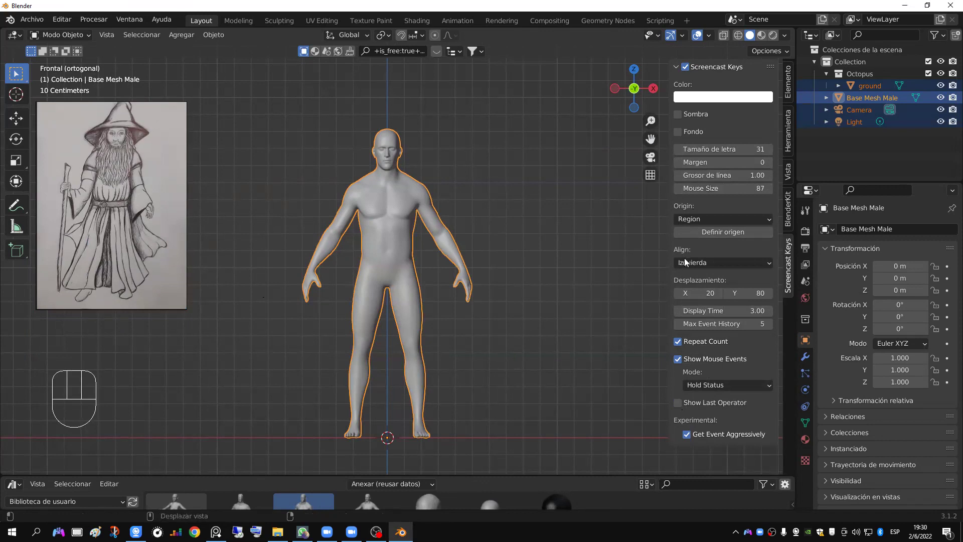
pyautogui.moveTo(697, 296); pyautogui.dragTo(683, 296)
pyautogui.moveTo(748, 293)
pyautogui.mouseDown()
pyautogui.moveTo(768, 293)
pyautogui.moveTo(702, 293)
pyautogui.moveTo(747, 293)
pyautogui.mouseUp()
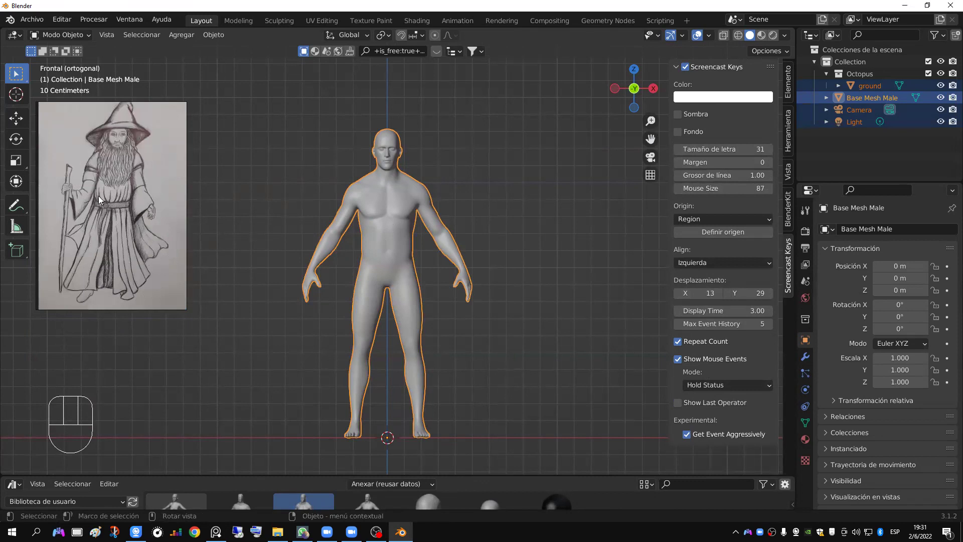
# Step: Examine the male mesh's torso, arms and legs from the front against the robe in the wizard drawing
pyautogui.scroll(2, 421, 259)
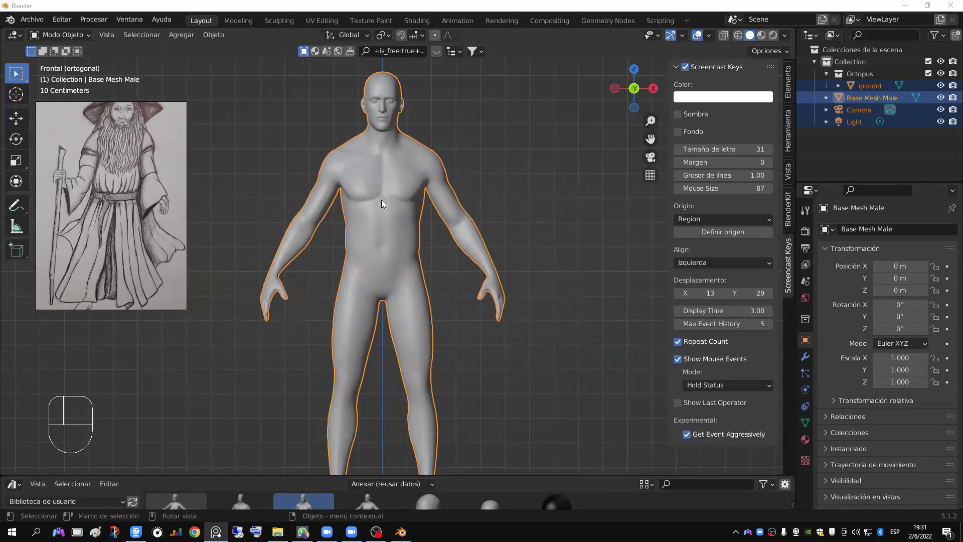
pyautogui.moveTo(391, 192)
pyautogui.mouseDown(button='middle')
pyautogui.moveTo(387, 207)
pyautogui.moveTo(389, 197)
pyautogui.mouseUp(button='middle')
pyautogui.press('KP_1')
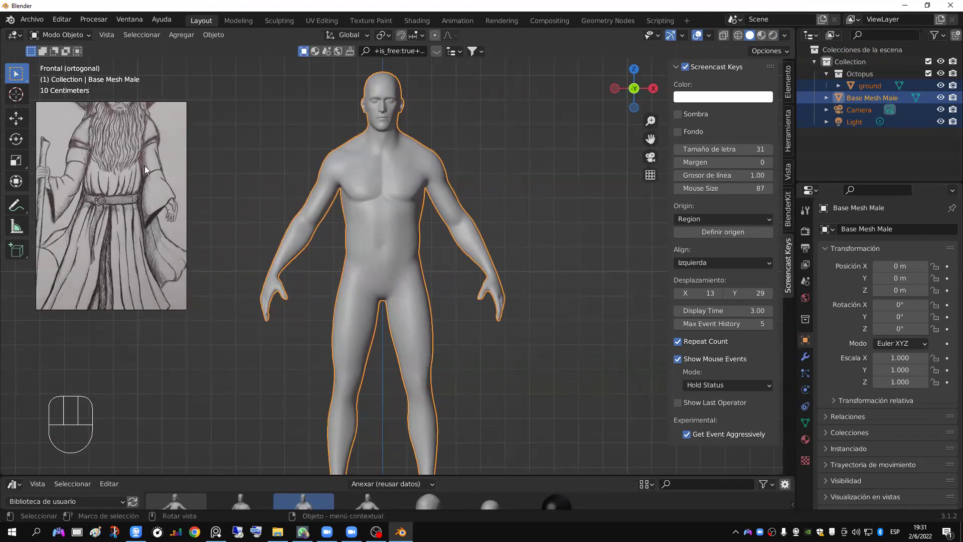
pyautogui.keyDown('shift'); pyautogui.moveTo(378, 230); pyautogui.dragTo(385, 245, button='middle'); pyautogui.keyUp('shift')
pyautogui.scroll(2, 402, 250)
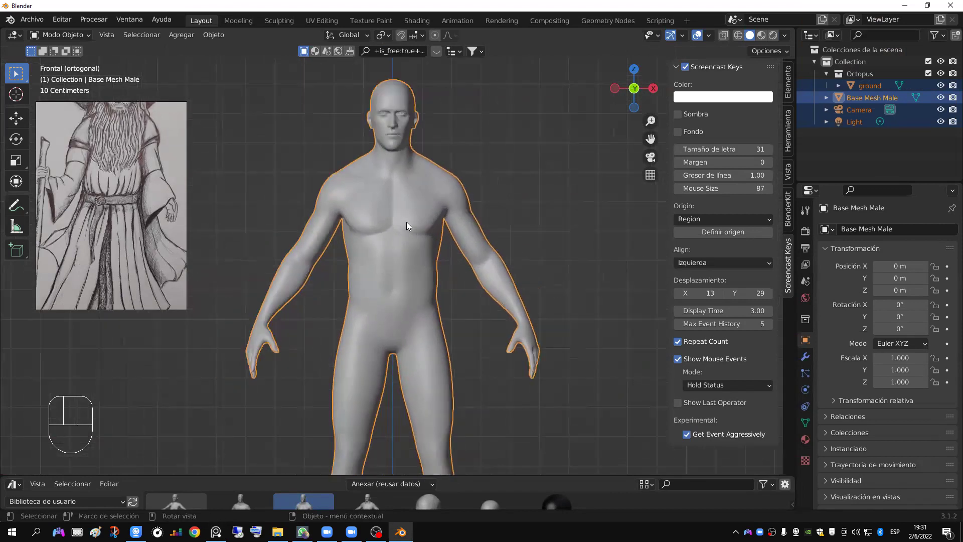
pyautogui.scroll(-1, 419, 244)
pyautogui.keyDown('shift'); pyautogui.moveTo(419, 243); pyautogui.dragTo(408, 217, button='middle'); pyautogui.keyUp('shift')
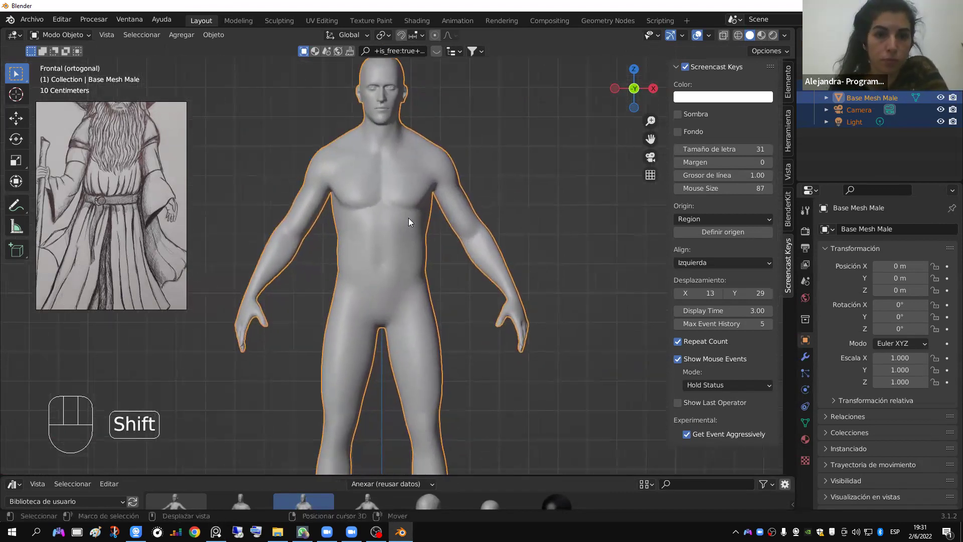
pyautogui.keyDown('shift'); pyautogui.moveTo(446, 296); pyautogui.dragTo(445, 251, button='middle'); pyautogui.keyUp('shift')
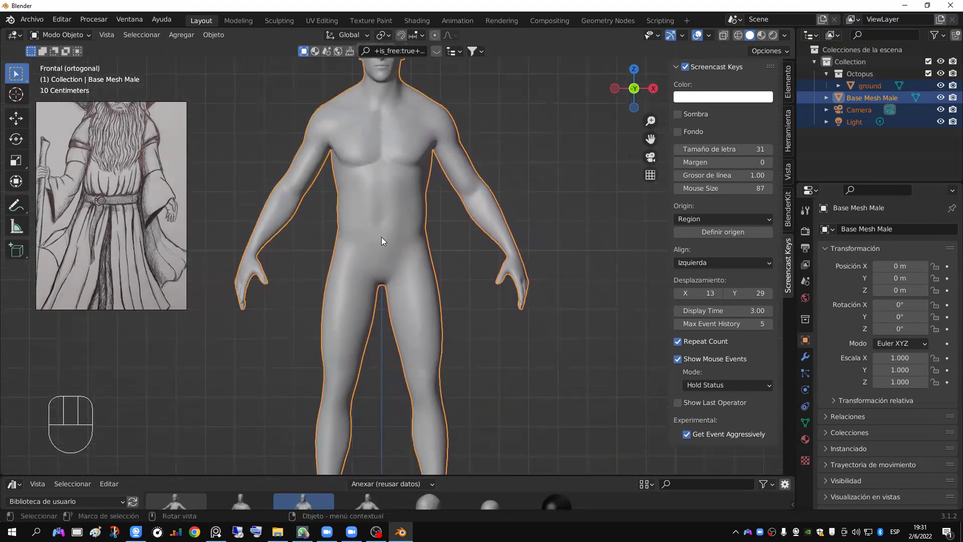
pyautogui.scroll(-2, 382, 238)
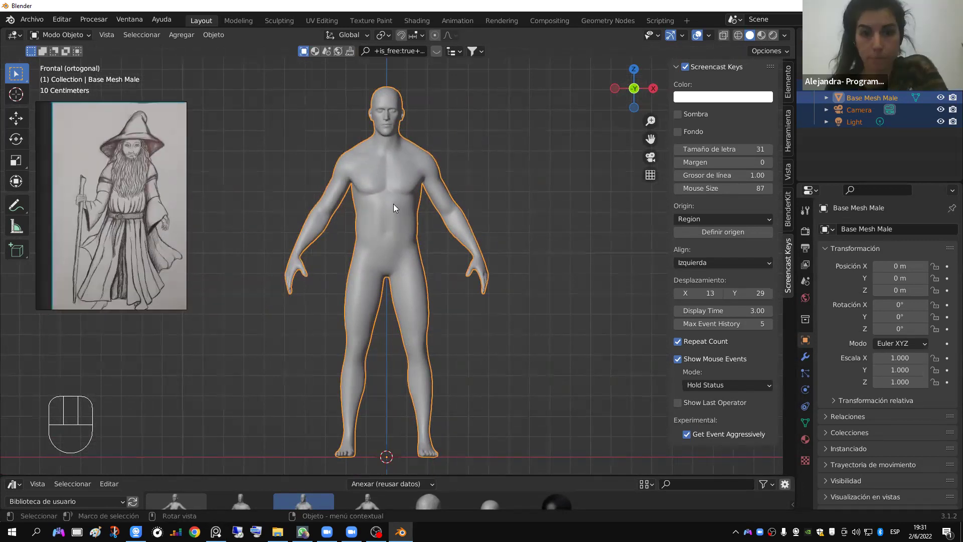
pyautogui.keyDown('shift'); pyautogui.moveTo(396, 210); pyautogui.dragTo(393, 225, button='middle'); pyautogui.keyUp('shift')
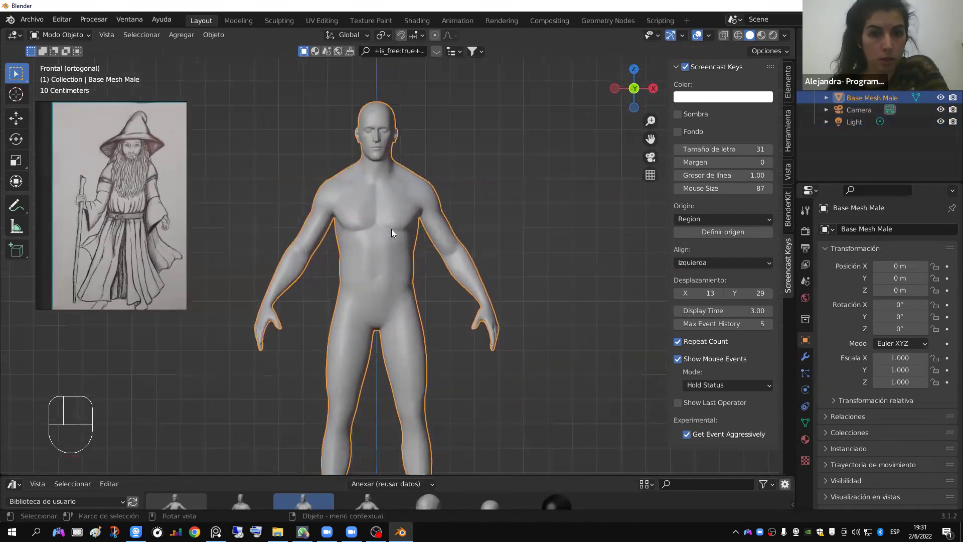
# Step: Open the Sculpting workspace with only the male base mesh selected and view it from the front
pyautogui.press('Tab')
pyautogui.press('Tab')
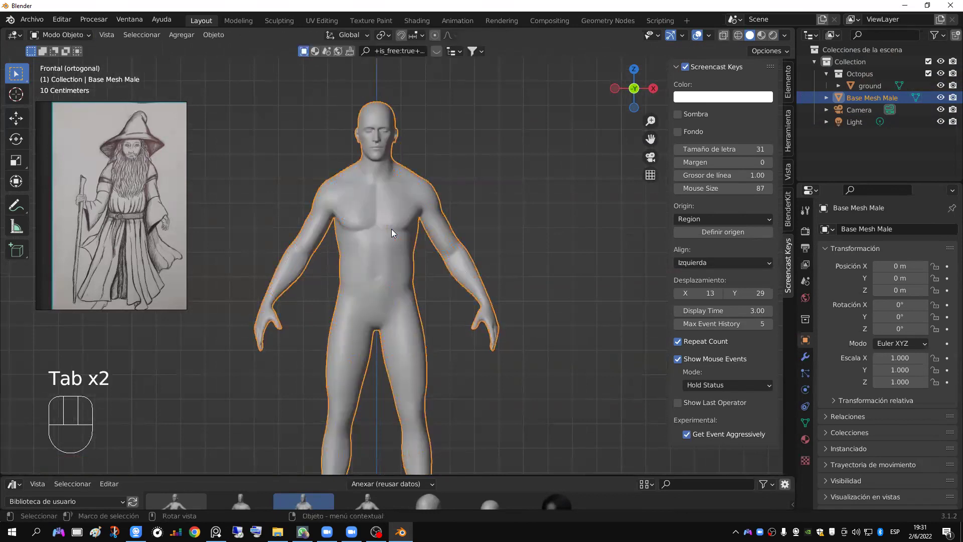
pyautogui.click(280, 21)
pyautogui.scroll(3, 398, 216)
pyautogui.press('KP_1')
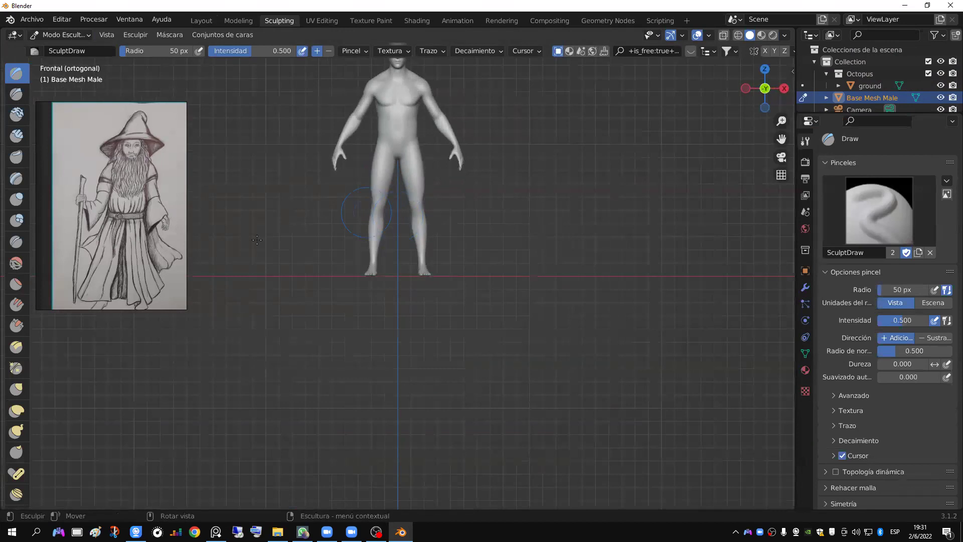
# Step: Widen the brush toolbar to two columns, and activate the Draw Face Sets brush with X symmetry
pyautogui.moveTo(31, 349); pyautogui.dragTo(52, 352)
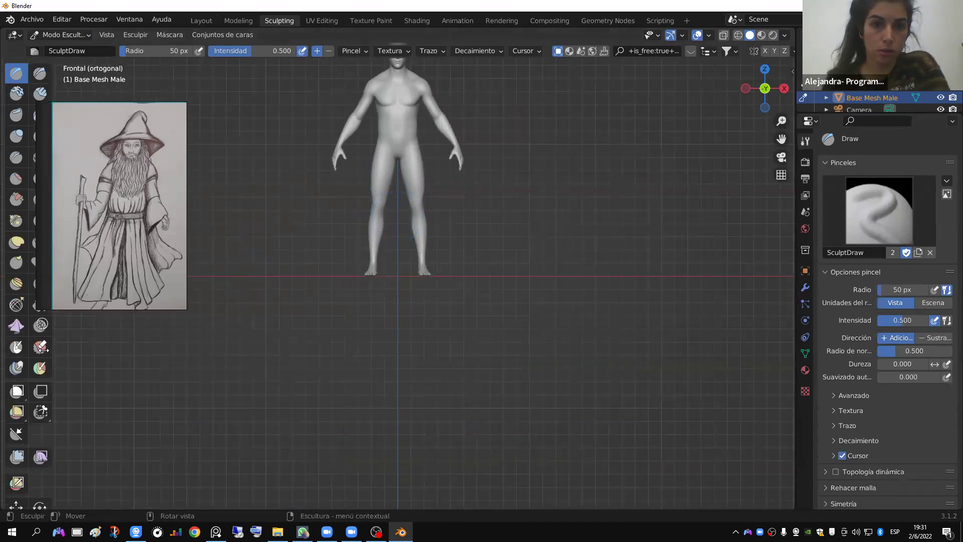
pyautogui.scroll(-2, 439, 177)
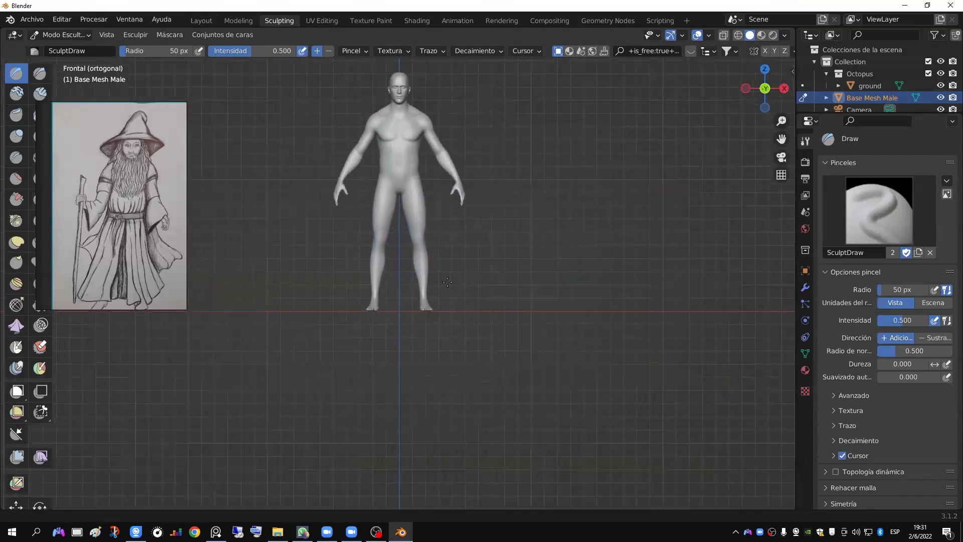
pyautogui.click(40, 368)
pyautogui.scroll(4, 427, 209)
pyautogui.scroll(4, 427, 209)
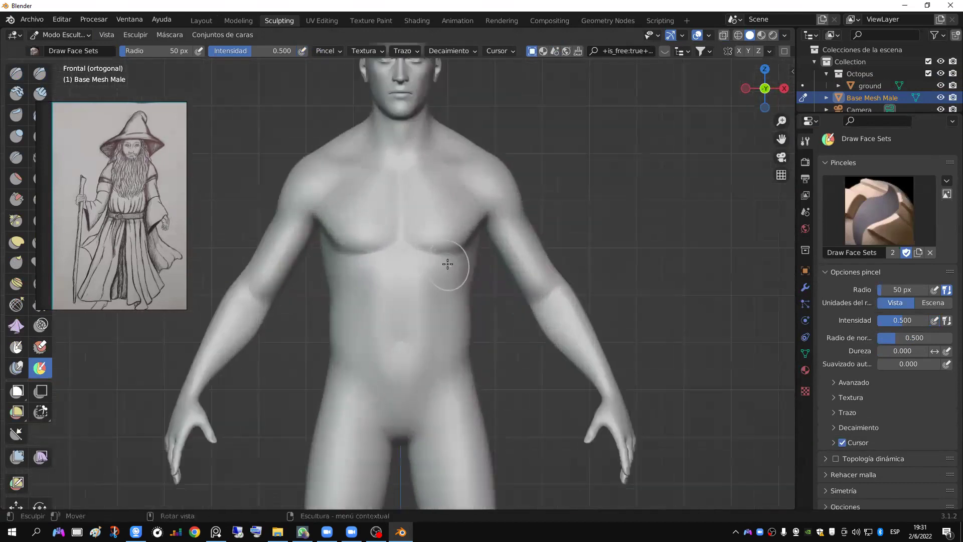
pyautogui.click(738, 51)
# Step: Set the brush radius to 29 px and paint a face set band across both upper arms
pyautogui.press('f')
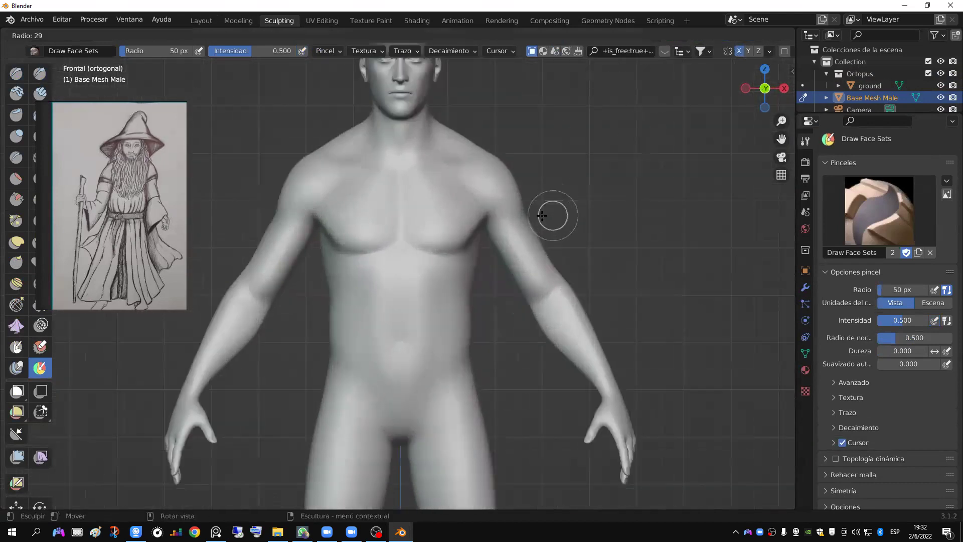
pyautogui.click(542, 215)
pyautogui.moveTo(519, 216)
pyautogui.mouseDown()
pyautogui.moveTo(508, 239)
pyautogui.moveTo(524, 231)
pyautogui.moveTo(525, 217)
pyautogui.moveTo(488, 215)
pyautogui.moveTo(510, 204)
pyautogui.mouseUp()
# Step: Set the brush radius to 66 px and extend the upper-arm face set over the chest and abdomen
pyautogui.press('f')
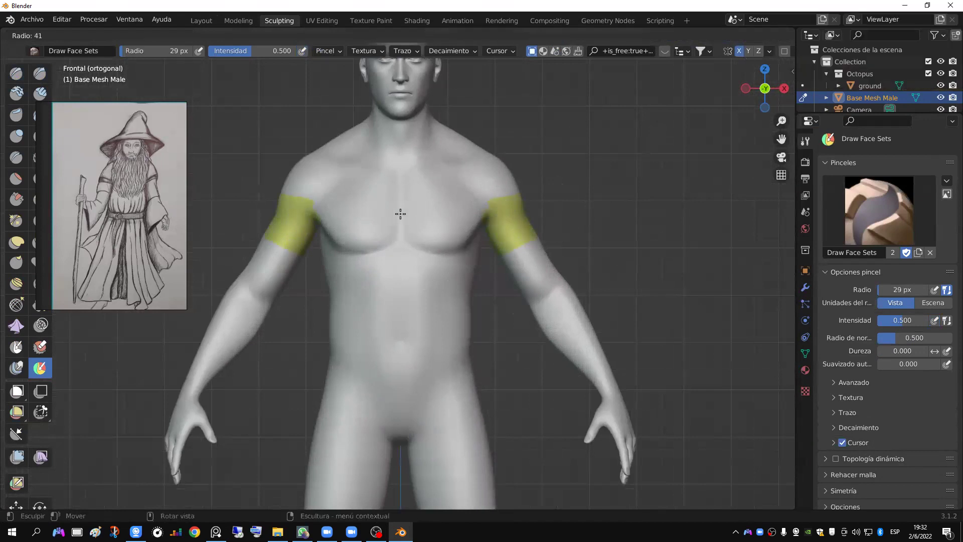
pyautogui.click(403, 214)
pyautogui.press('f')
pyautogui.click(398, 208)
pyautogui.moveTo(344, 145)
pyautogui.mouseDown()
pyautogui.moveTo(402, 217)
pyautogui.moveTo(328, 166)
pyautogui.moveTo(422, 196)
pyautogui.moveTo(387, 196)
pyautogui.mouseUp()
pyautogui.hotkey('ctrl', 'z')
pyautogui.moveTo(318, 196)
pyautogui.keyDown('ctrl'); pyautogui.mouseDown()
pyautogui.moveTo(291, 182)
pyautogui.moveTo(359, 151)
pyautogui.moveTo(376, 191)
pyautogui.mouseUp(); pyautogui.keyUp('ctrl')
pyautogui.moveTo(362, 223)
pyautogui.keyDown('ctrl'); pyautogui.mouseDown()
pyautogui.moveTo(342, 241)
pyautogui.moveTo(335, 213)
pyautogui.moveTo(371, 252)
pyautogui.moveTo(360, 247)
pyautogui.moveTo(422, 286)
pyautogui.moveTo(454, 268)
pyautogui.moveTo(353, 320)
pyautogui.moveTo(413, 327)
pyautogui.moveTo(386, 342)
pyautogui.moveTo(416, 348)
pyautogui.moveTo(401, 374)
pyautogui.mouseUp(); pyautogui.keyUp('ctrl')
# Step: Extend the same face set around the sides of the torso, the shoulders and the underarms
pyautogui.moveTo(571, 312); pyautogui.dragTo(363, 315, button='middle')
pyautogui.moveTo(306, 351)
pyautogui.keyDown('ctrl'); pyautogui.mouseDown()
pyautogui.moveTo(451, 311)
pyautogui.moveTo(382, 333)
pyautogui.moveTo(416, 311)
pyautogui.moveTo(401, 268)
pyautogui.moveTo(352, 274)
pyautogui.moveTo(351, 210)
pyautogui.moveTo(330, 192)
pyautogui.moveTo(447, 193)
pyautogui.moveTo(367, 159)
pyautogui.moveTo(352, 126)
pyautogui.moveTo(307, 183)
pyautogui.mouseUp(); pyautogui.keyUp('ctrl')
pyautogui.moveTo(307, 182); pyautogui.dragTo(441, 221, button='middle')
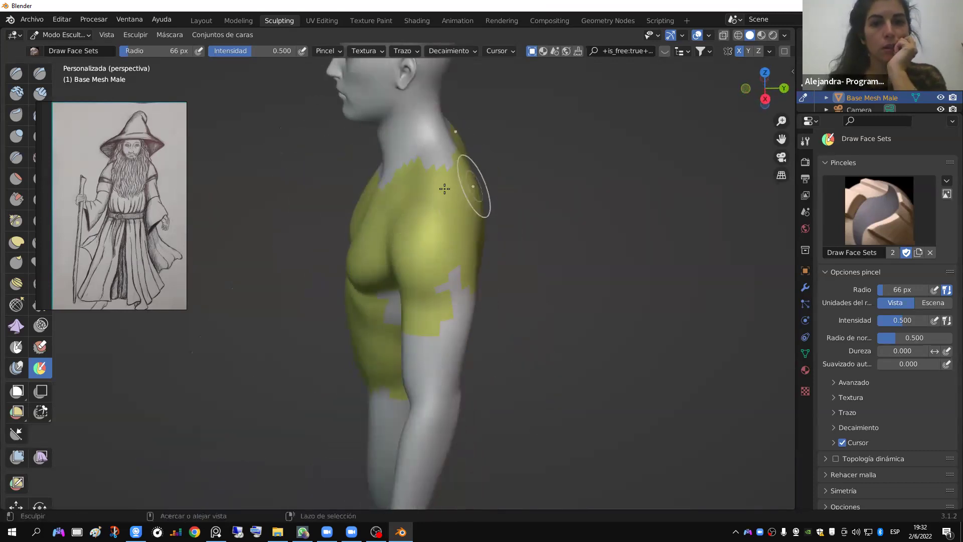
pyautogui.moveTo(402, 185)
pyautogui.mouseDown(button='middle')
pyautogui.moveTo(440, 187)
pyautogui.moveTo(445, 221)
pyautogui.moveTo(426, 157)
pyautogui.moveTo(441, 201)
pyautogui.mouseUp(button='middle')
pyautogui.moveTo(441, 200)
pyautogui.mouseDown()
pyautogui.moveTo(451, 216)
pyautogui.moveTo(446, 203)
pyautogui.moveTo(466, 207)
pyautogui.mouseUp()
pyautogui.press('Escape')
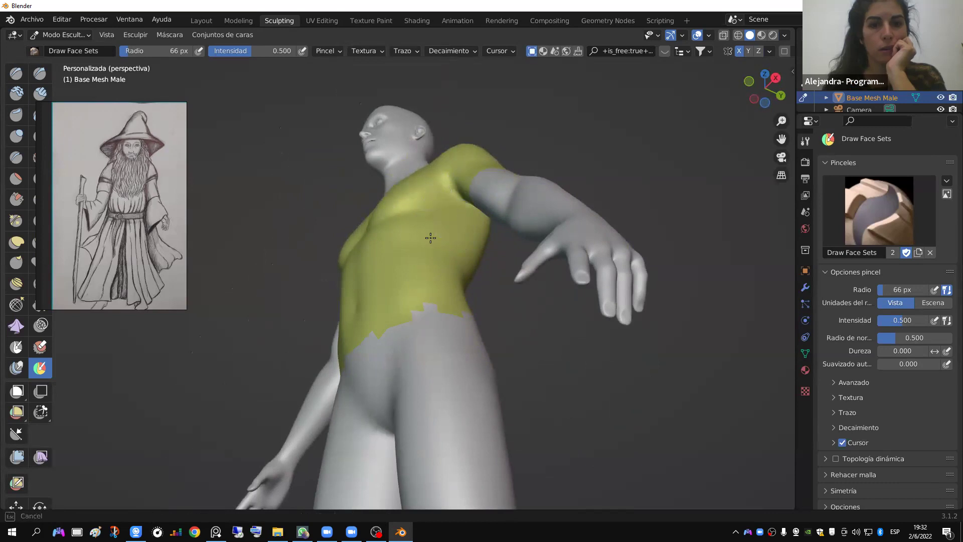
# Step: Complete the shirt-shaped face set across the back, waist and neckline, with sleeves reaching close to the elbows
pyautogui.moveTo(430, 237)
pyautogui.mouseDown(button='middle')
pyautogui.moveTo(421, 252)
pyautogui.moveTo(444, 291)
pyautogui.moveTo(542, 283)
pyautogui.moveTo(439, 280)
pyautogui.moveTo(503, 278)
pyautogui.moveTo(484, 280)
pyautogui.moveTo(338, 371)
pyautogui.mouseUp(button='middle')
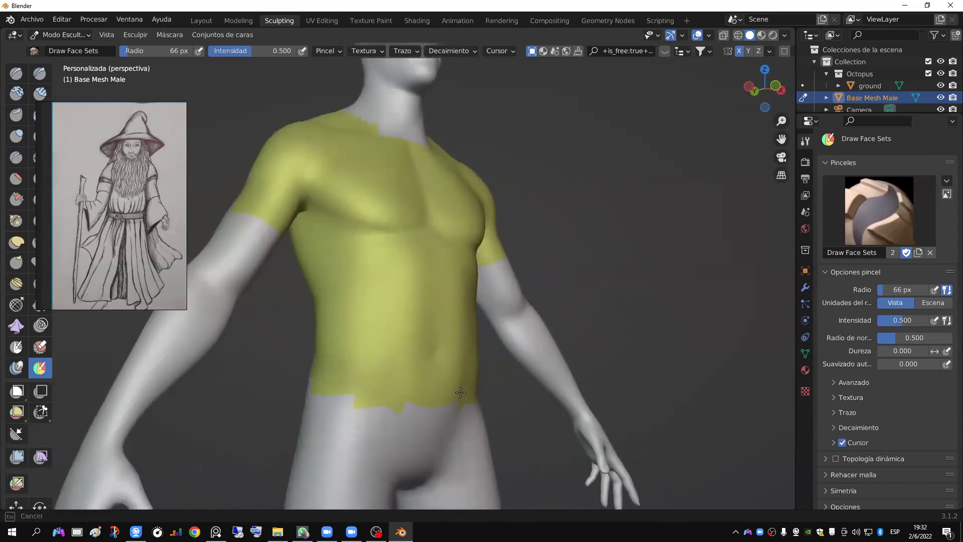
pyautogui.moveTo(400, 402)
pyautogui.mouseDown(button='middle')
pyautogui.moveTo(520, 440)
pyautogui.moveTo(498, 301)
pyautogui.moveTo(574, 290)
pyautogui.mouseUp(button='middle')
pyautogui.moveTo(578, 280)
pyautogui.mouseDown()
pyautogui.moveTo(529, 226)
pyautogui.moveTo(522, 196)
pyautogui.moveTo(539, 286)
pyautogui.moveTo(530, 302)
pyautogui.moveTo(500, 260)
pyautogui.moveTo(559, 309)
pyautogui.moveTo(578, 289)
pyautogui.moveTo(513, 159)
pyautogui.mouseUp()
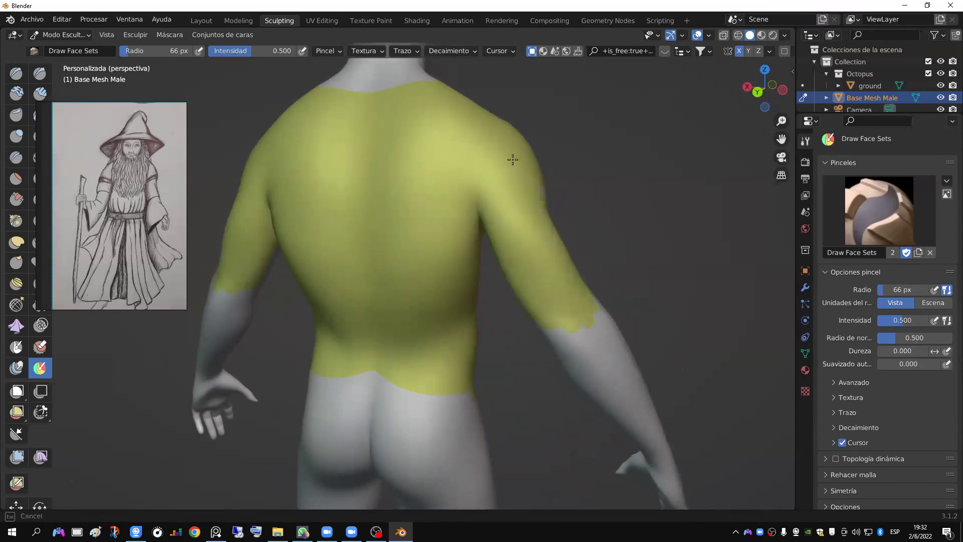
pyautogui.moveTo(570, 221); pyautogui.dragTo(273, 187, button='middle')
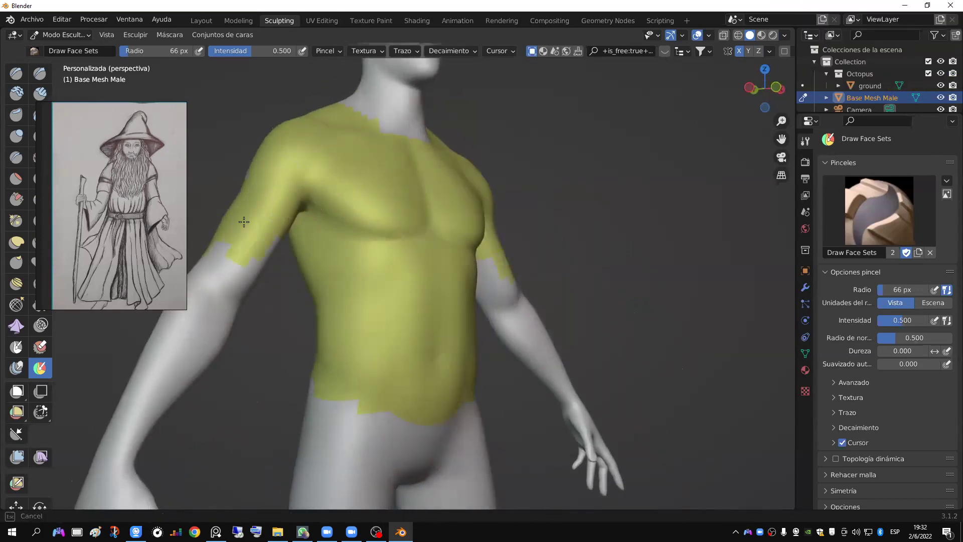
pyautogui.moveTo(596, 323); pyautogui.dragTo(532, 275, button='middle')
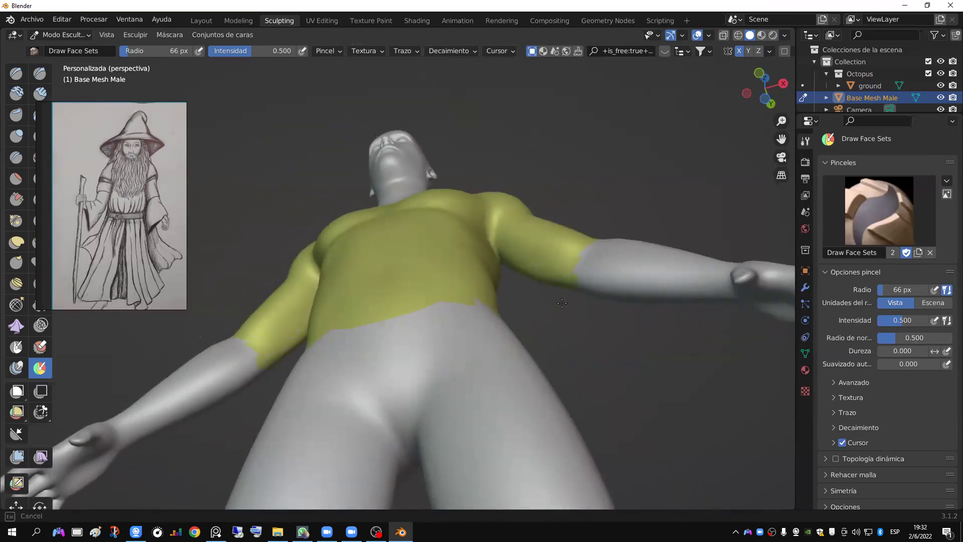
pyautogui.moveTo(589, 301); pyautogui.dragTo(509, 360, button='middle')
pyautogui.moveTo(501, 316)
pyautogui.mouseDown(button='middle')
pyautogui.moveTo(403, 167)
pyautogui.moveTo(396, 201)
pyautogui.moveTo(419, 296)
pyautogui.moveTo(431, 303)
pyautogui.moveTo(417, 303)
pyautogui.moveTo(428, 282)
pyautogui.mouseUp(button='middle')
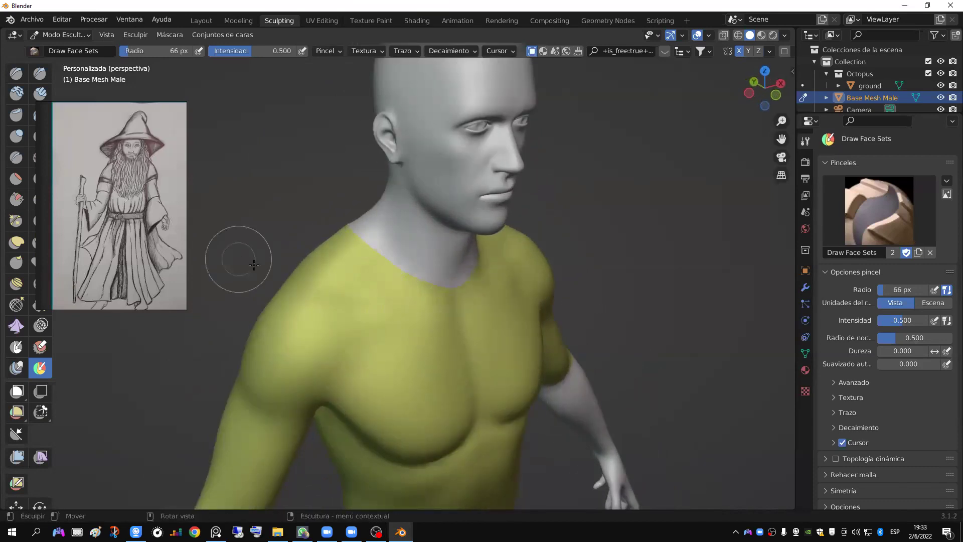
# Step: Show the wireframe overlay on the mesh and smooth the shirt face set's jagged edge along the front neckline
pyautogui.moveTo(232, 258); pyautogui.dragTo(439, 271, button='middle')
pyautogui.moveTo(522, 299); pyautogui.dragTo(419, 296, button='middle')
pyautogui.scroll(4, 380, 286)
pyautogui.scroll(2, 419, 296)
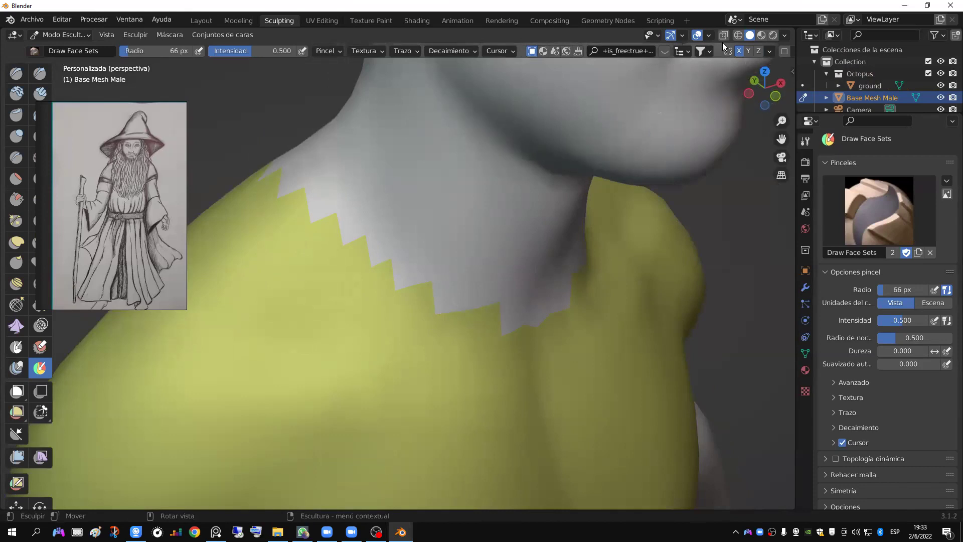
pyautogui.click(708, 36)
pyautogui.click(634, 235)
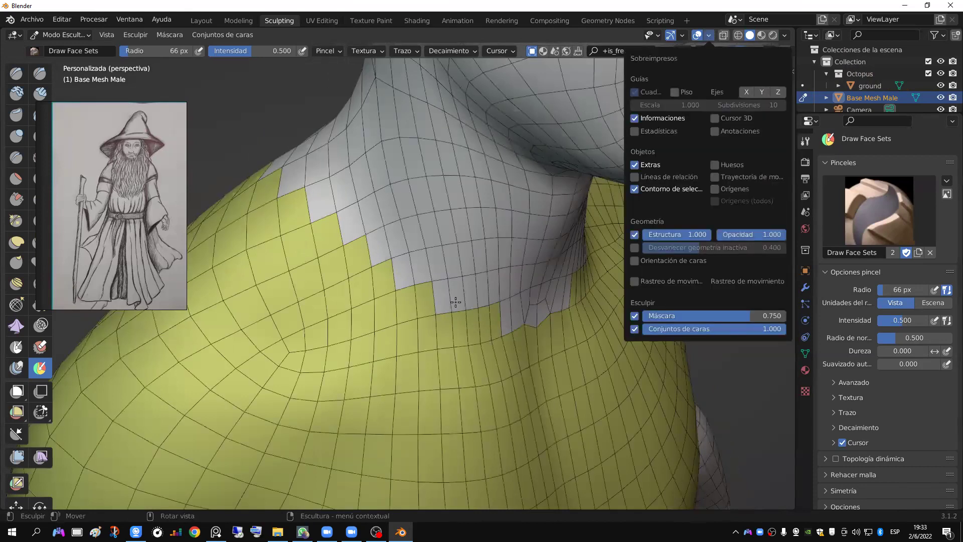
pyautogui.moveTo(447, 317)
pyautogui.mouseDown()
pyautogui.moveTo(561, 301)
pyautogui.moveTo(416, 296)
pyautogui.moveTo(261, 172)
pyautogui.mouseUp()
pyautogui.moveTo(365, 271); pyautogui.dragTo(582, 288)
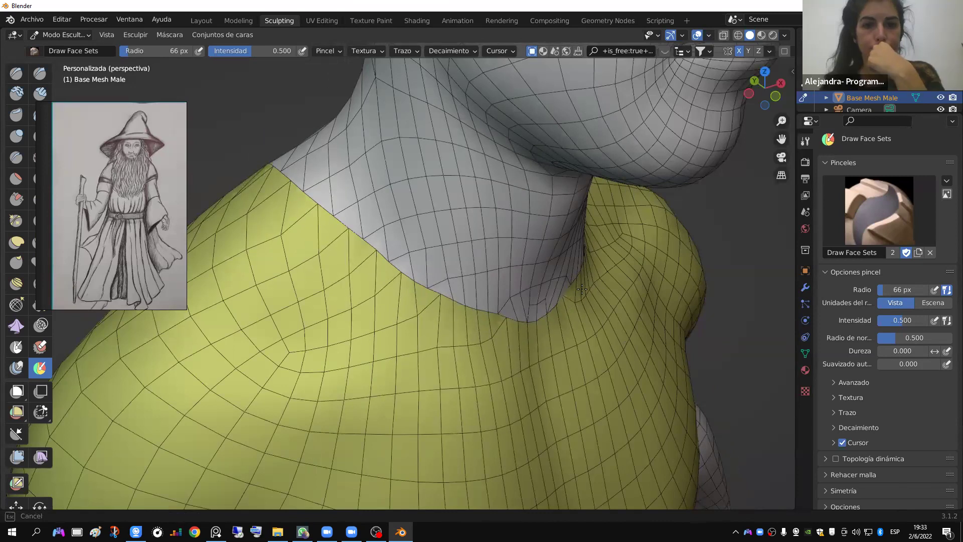
# Step: In the Layout workspace, duplicate the Base Mesh Male object and leave the copy at the original's position
pyautogui.moveTo(451, 301)
pyautogui.mouseDown(button='middle')
pyautogui.moveTo(531, 303)
pyautogui.moveTo(223, 26)
pyautogui.mouseUp(button='middle')
pyautogui.click(206, 21)
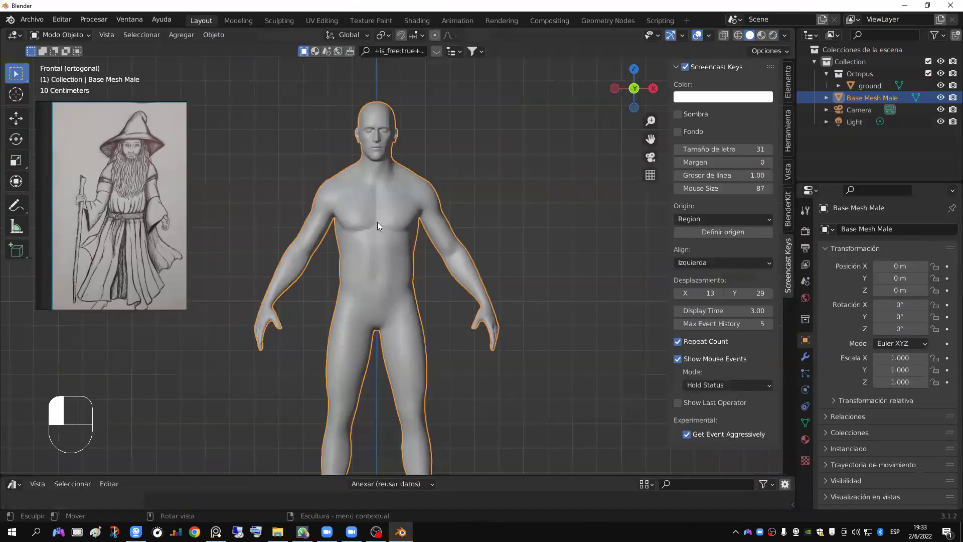
pyautogui.scroll(3, 396, 215)
pyautogui.rightClick(419, 251)
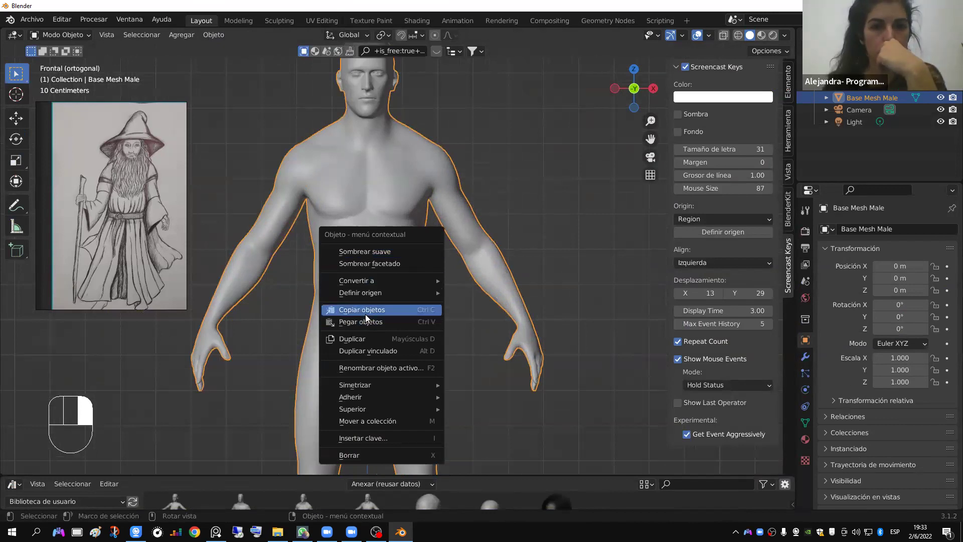
pyautogui.click(371, 339)
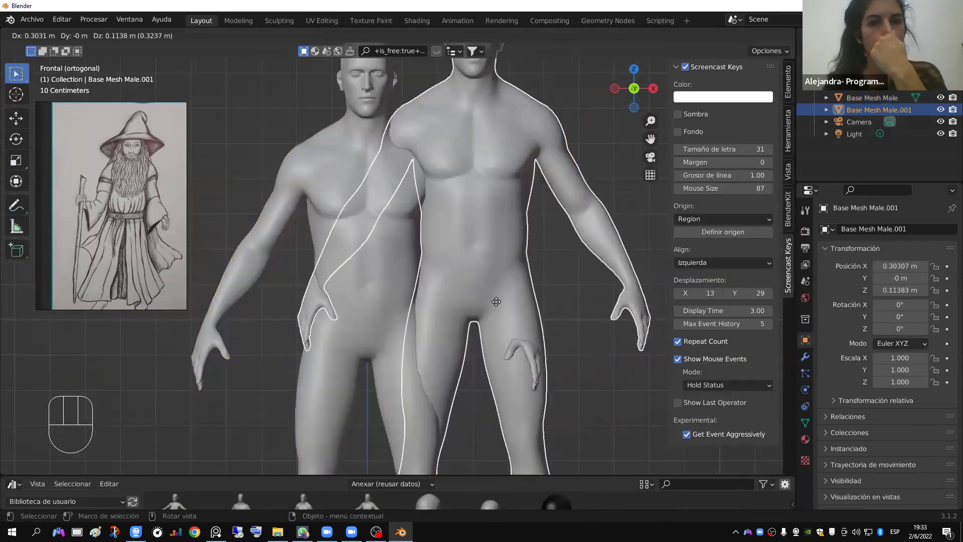
pyautogui.rightClick(515, 308)
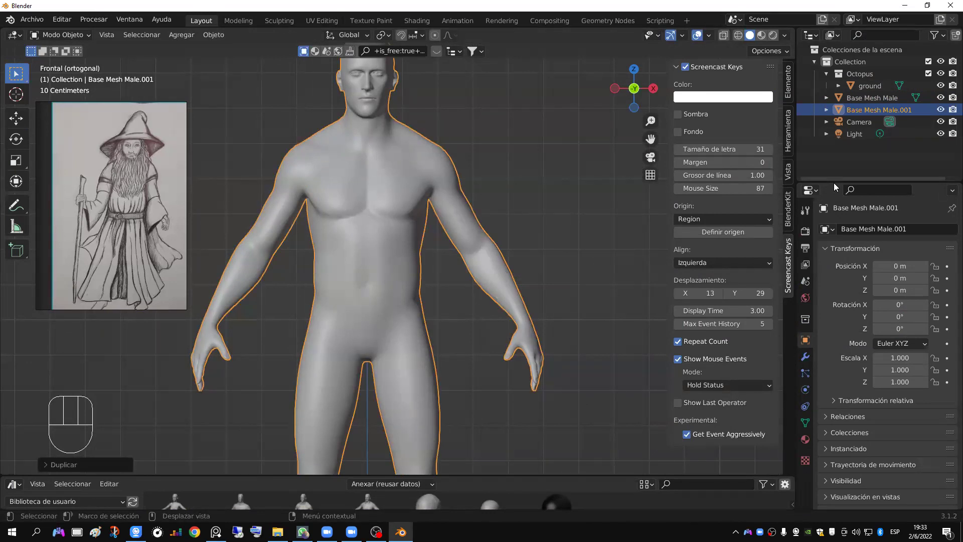
# Step: Hide the original Base Mesh Male and select the duplicate Base Mesh Male.001
pyautogui.doubleClick(883, 109)
pyautogui.press('Return')
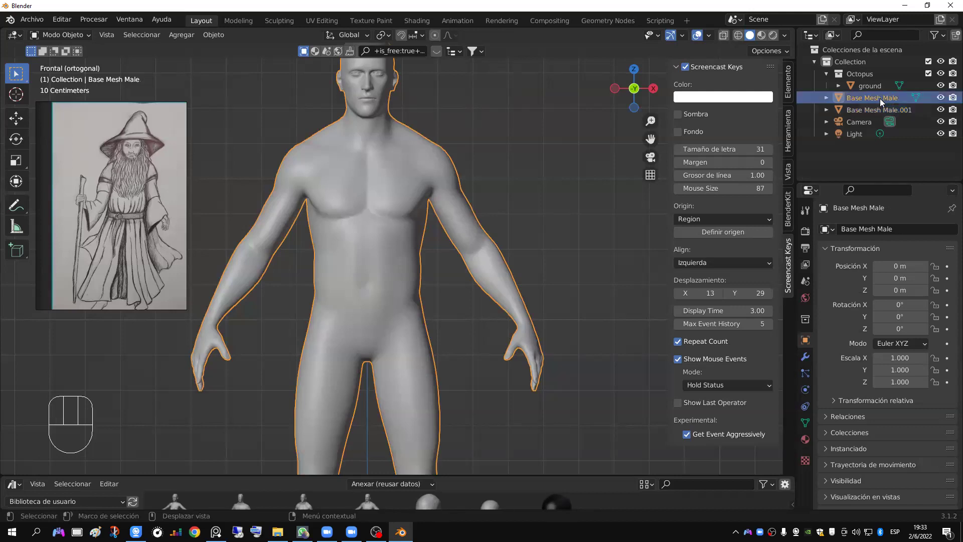
pyautogui.click(940, 98)
pyautogui.click(881, 97)
pyautogui.click(867, 107)
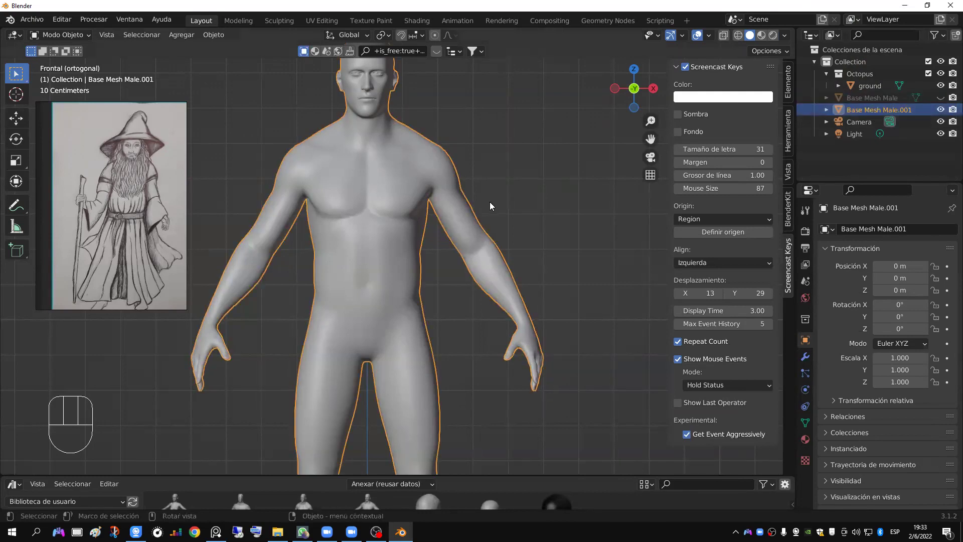
# Step: In the Sculpting workspace, smooth the duplicate's shirt face set borders at the neckline and check the waist edge all around
pyautogui.press('Tab')
pyautogui.press('Tab')
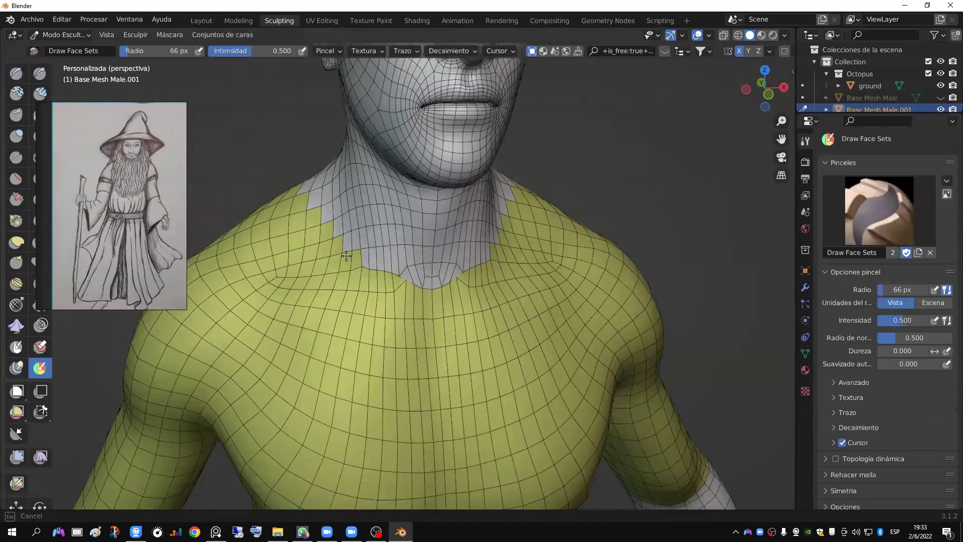
pyautogui.moveTo(345, 259)
pyautogui.mouseDown(button='middle')
pyautogui.moveTo(472, 276)
pyautogui.moveTo(380, 206)
pyautogui.mouseUp(button='middle')
pyautogui.scroll(-4, 512, 276)
pyautogui.moveTo(511, 277); pyautogui.dragTo(453, 220, button='middle')
pyautogui.scroll(5, 434, 307)
pyautogui.moveTo(557, 221); pyautogui.dragTo(389, 204, button='middle')
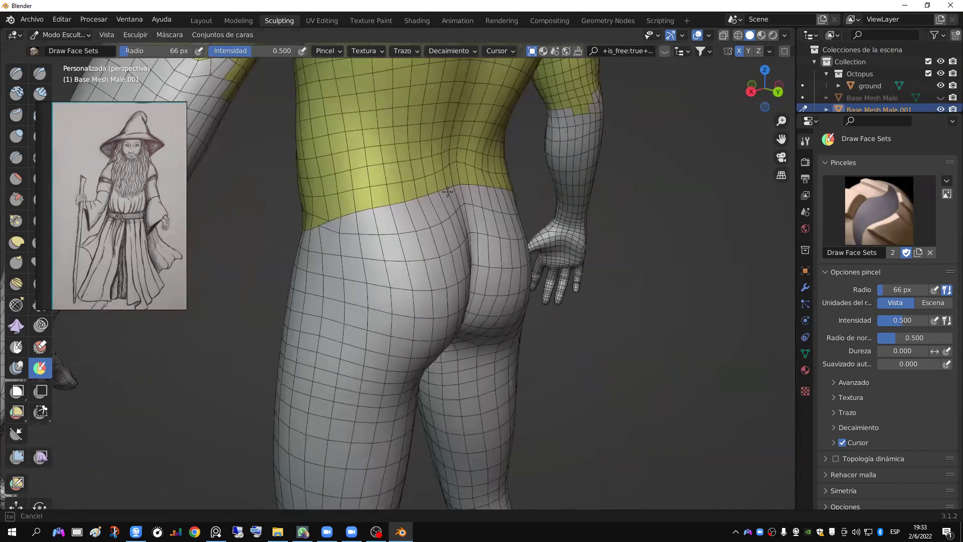
pyautogui.moveTo(319, 233); pyautogui.dragTo(447, 241, button='middle')
pyautogui.scroll(-5, 471, 221)
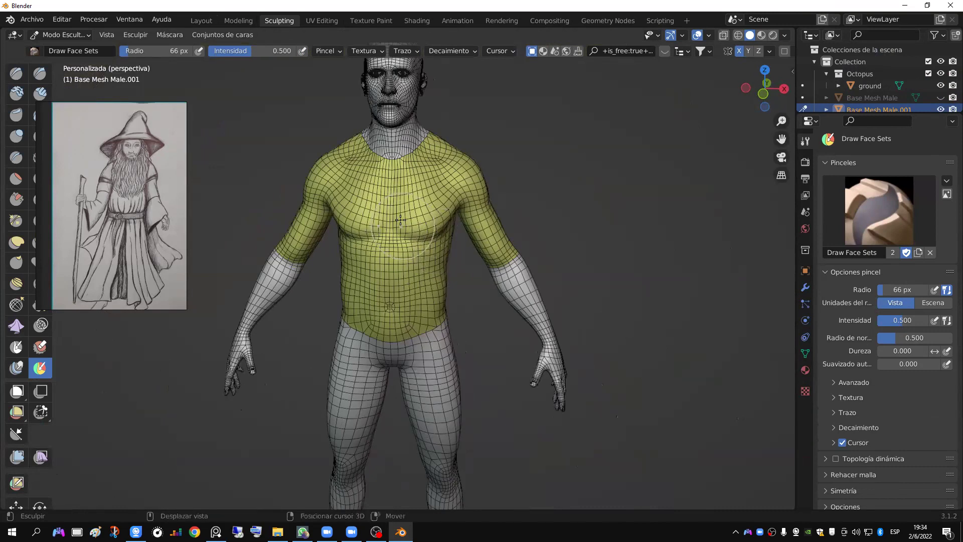
pyautogui.scroll(3, 444, 251)
pyautogui.scroll(-2, 440, 263)
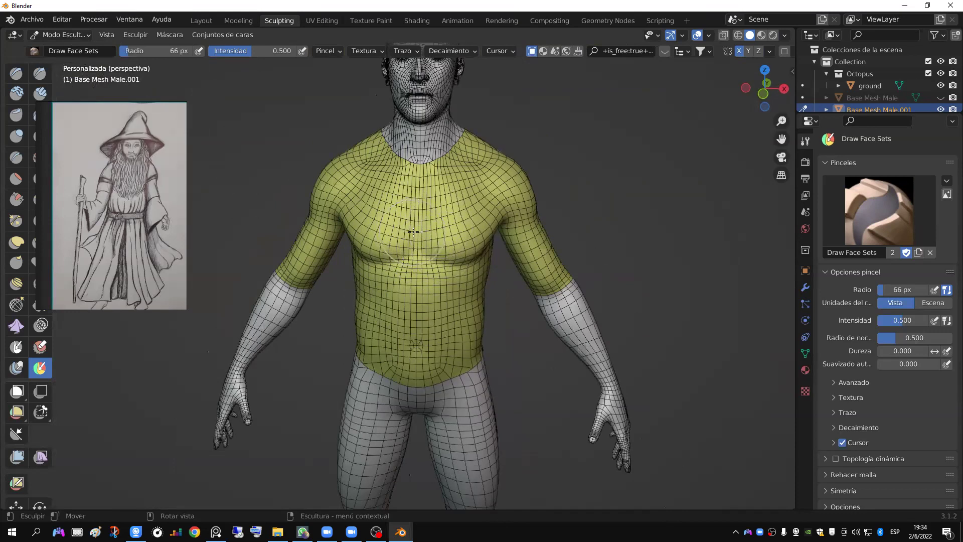
pyautogui.scroll(1, 413, 231)
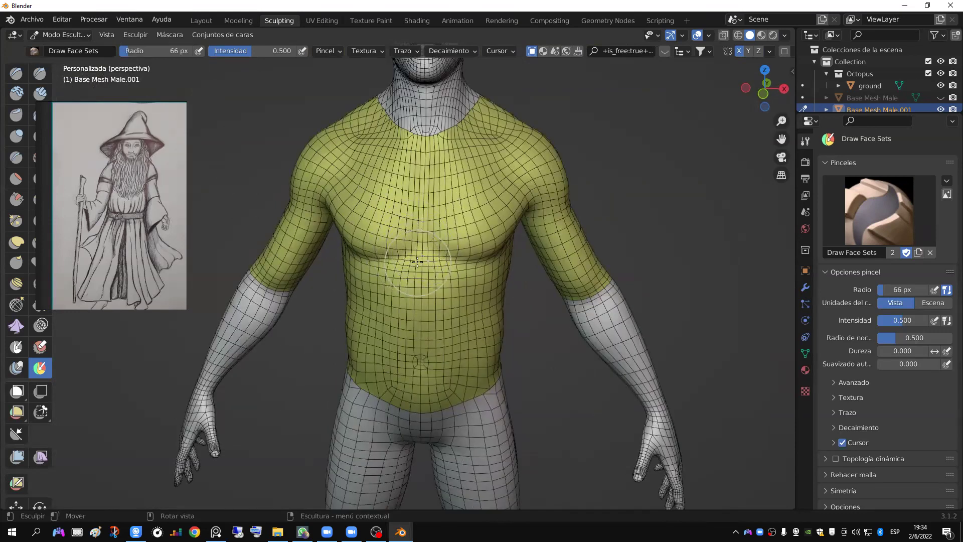
# Step: Isolate the shirt face set, examine it from the front and side, and show the whole body again to check the back and sleeves
pyautogui.hotkey('shift', 'h')
pyautogui.scroll(-1, 406, 279)
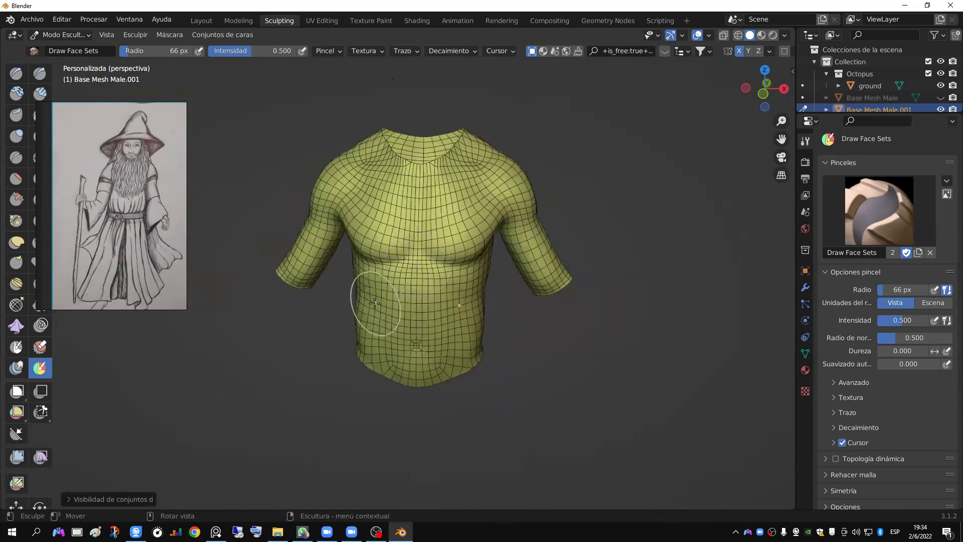
pyautogui.moveTo(376, 299); pyautogui.dragTo(522, 292, button='middle')
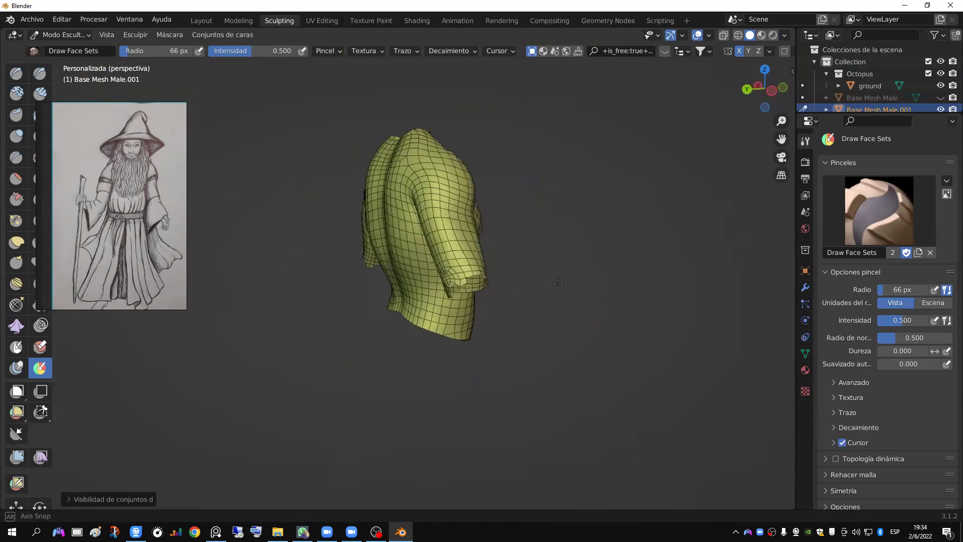
pyautogui.hotkey('alt', 'h')
pyautogui.scroll(1, 518, 292)
pyautogui.scroll(2, 518, 292)
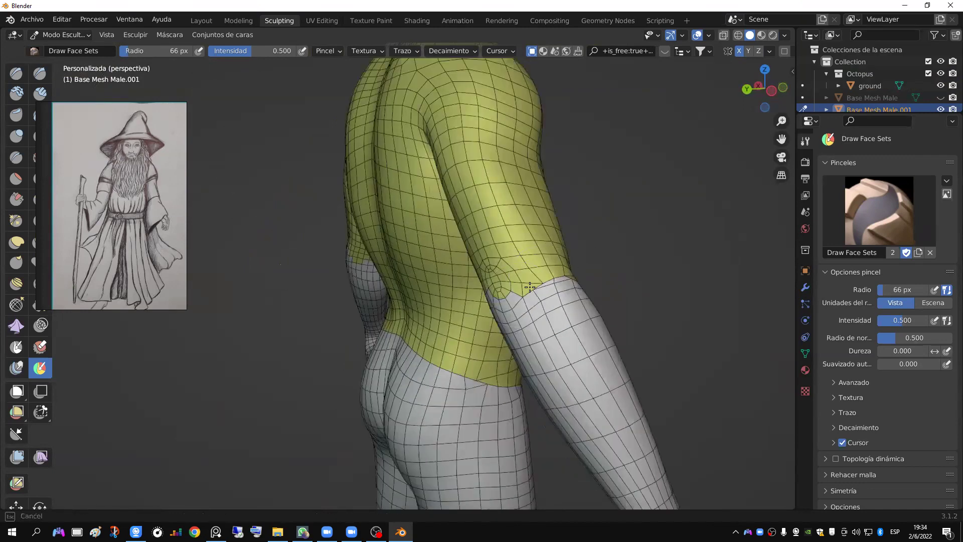
pyautogui.moveTo(615, 269); pyautogui.dragTo(602, 253, button='middle')
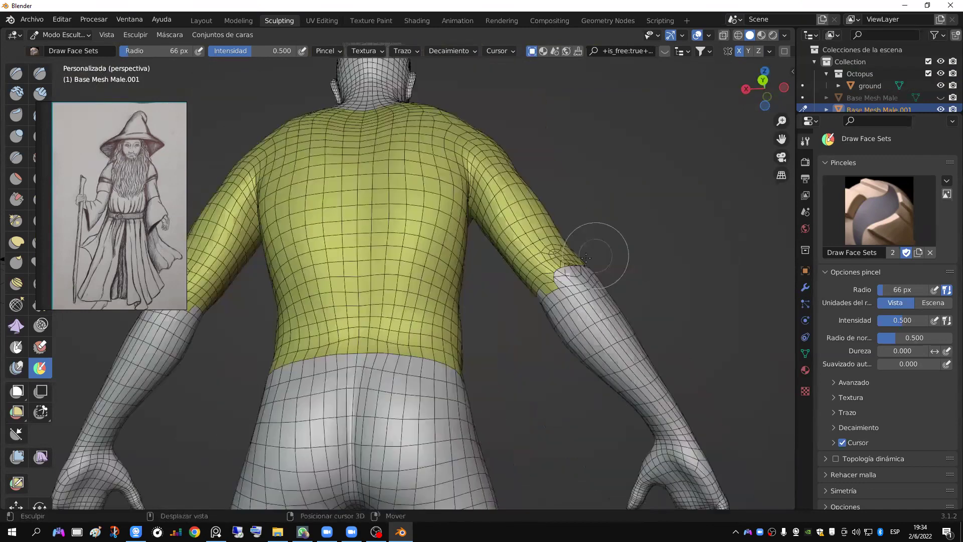
pyautogui.moveTo(437, 316); pyautogui.dragTo(451, 281, button='middle')
# Step: Isolate the shirt face set twice more to check its front, restoring the full body each time
pyautogui.press('h')
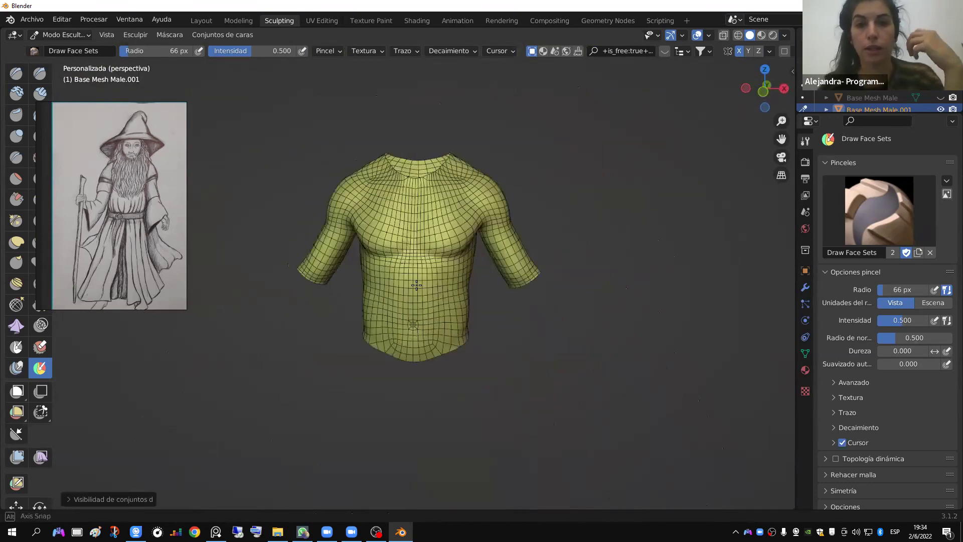
pyautogui.press('h')
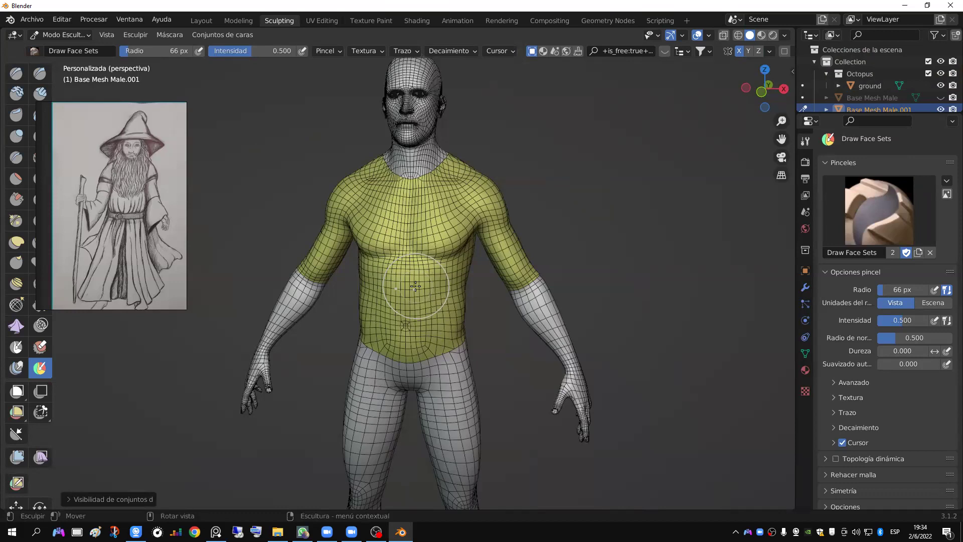
pyautogui.hotkey('shift', 'h')
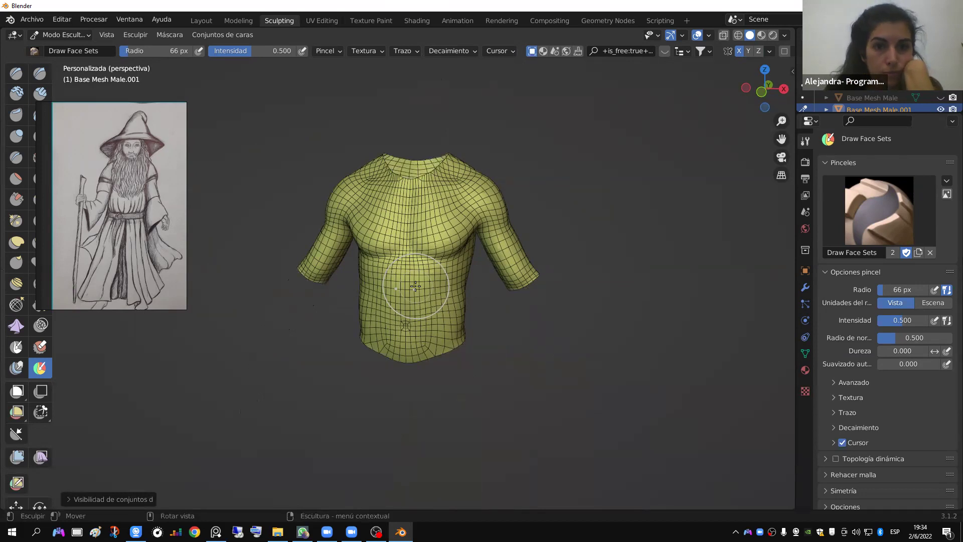
pyautogui.moveTo(416, 286)
pyautogui.mouseDown(button='middle')
pyautogui.moveTo(488, 275)
pyautogui.moveTo(424, 288)
pyautogui.mouseUp(button='middle')
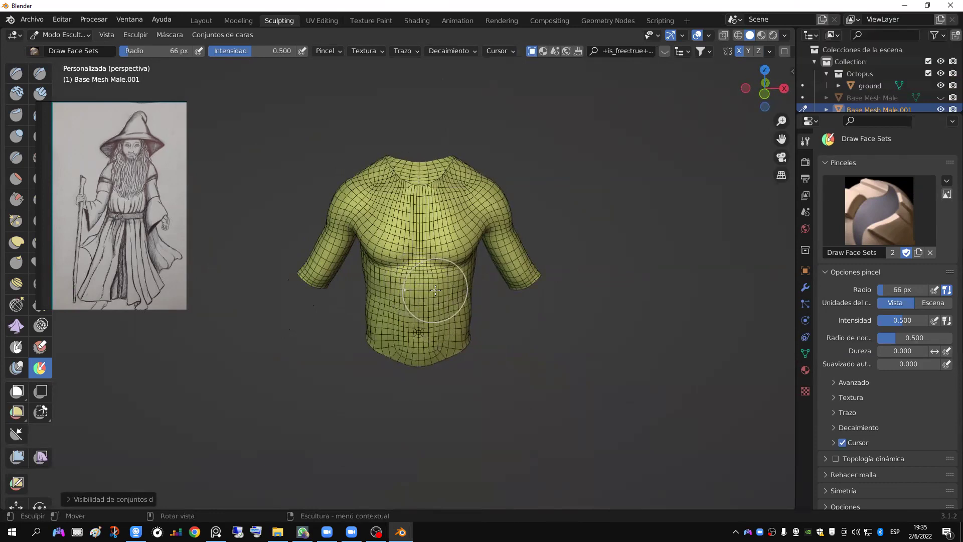
pyautogui.press('h')
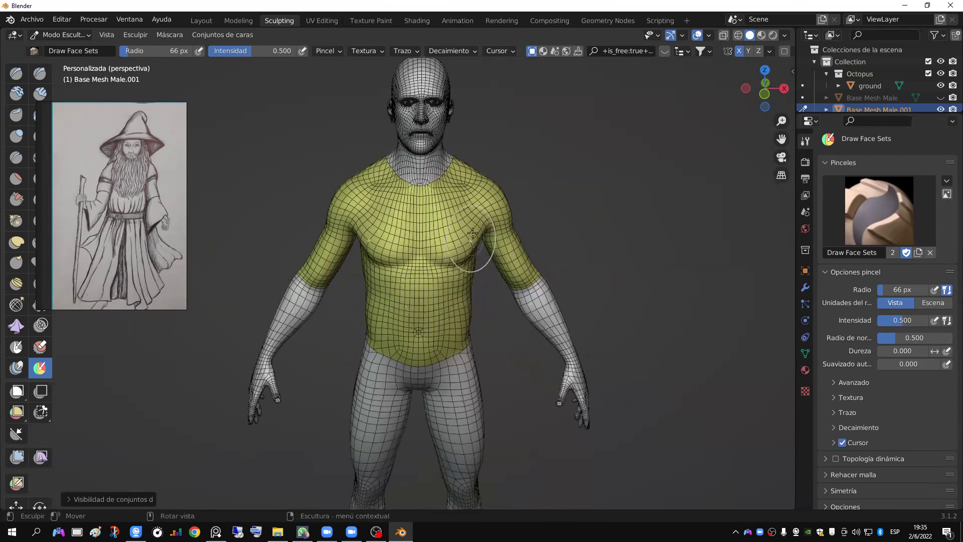
pyautogui.scroll(4, 472, 232)
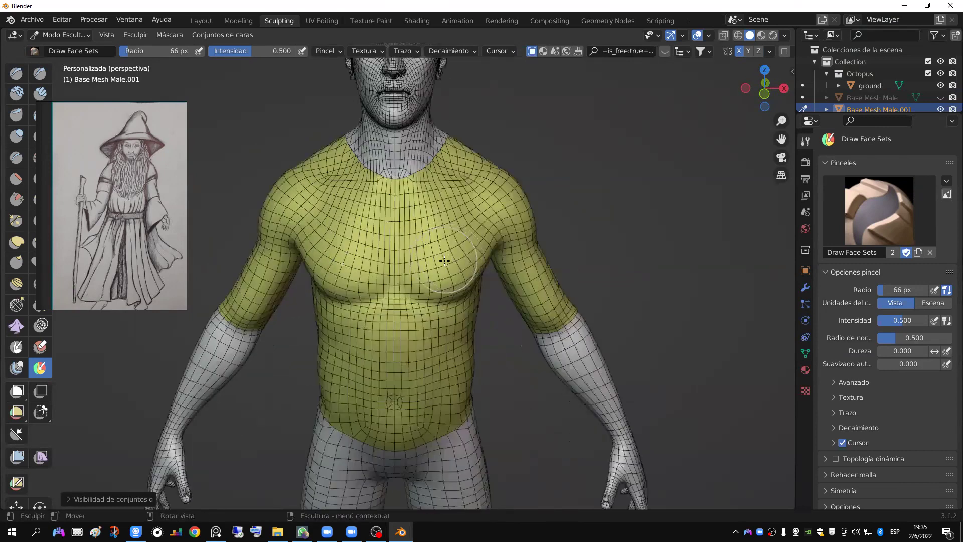
pyautogui.scroll(-4, 444, 261)
pyautogui.moveTo(444, 261); pyautogui.dragTo(439, 271, button='middle')
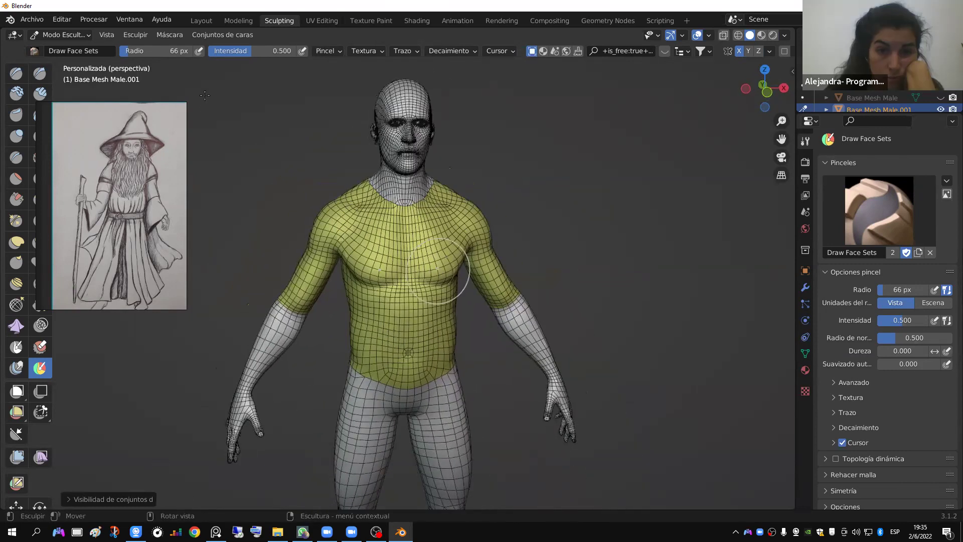
# Step: Extract the shirt face set from the duplicate body as a separate mesh object
pyautogui.click(238, 34)
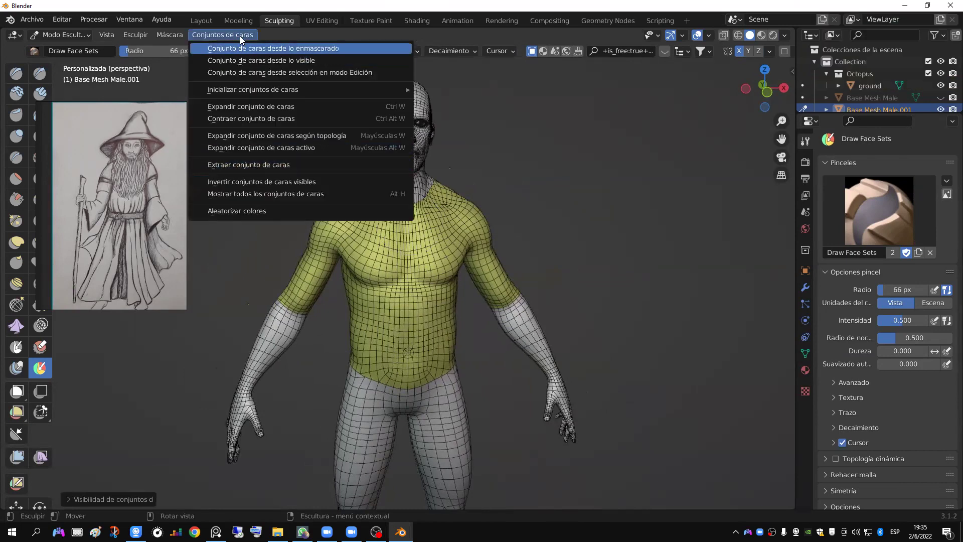
pyautogui.click(291, 166)
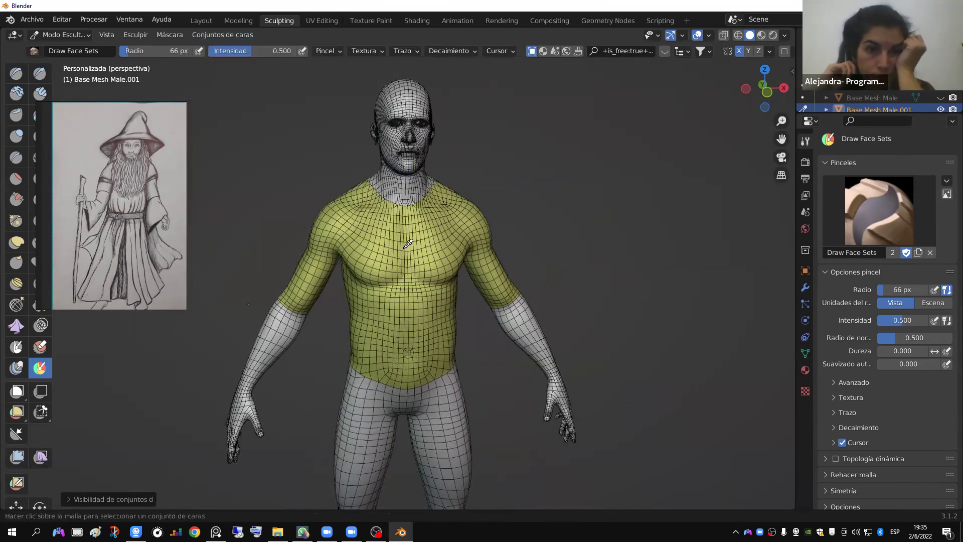
pyautogui.click(327, 291)
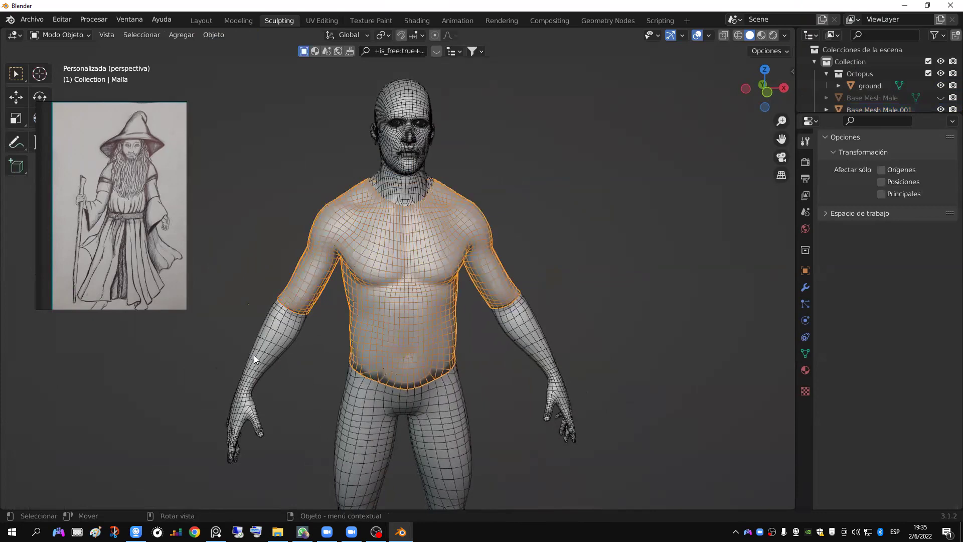
pyautogui.scroll(2, 491, 315)
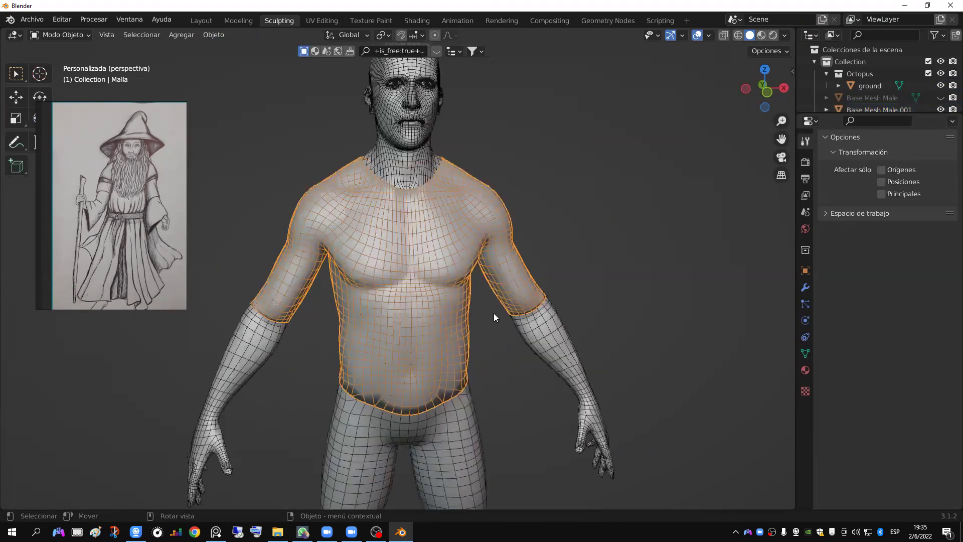
# Step: Check that the extracted shirt is separate by trial-moving it, cancelling the move, and selecting the body and the shirt in turn
pyautogui.press('g')
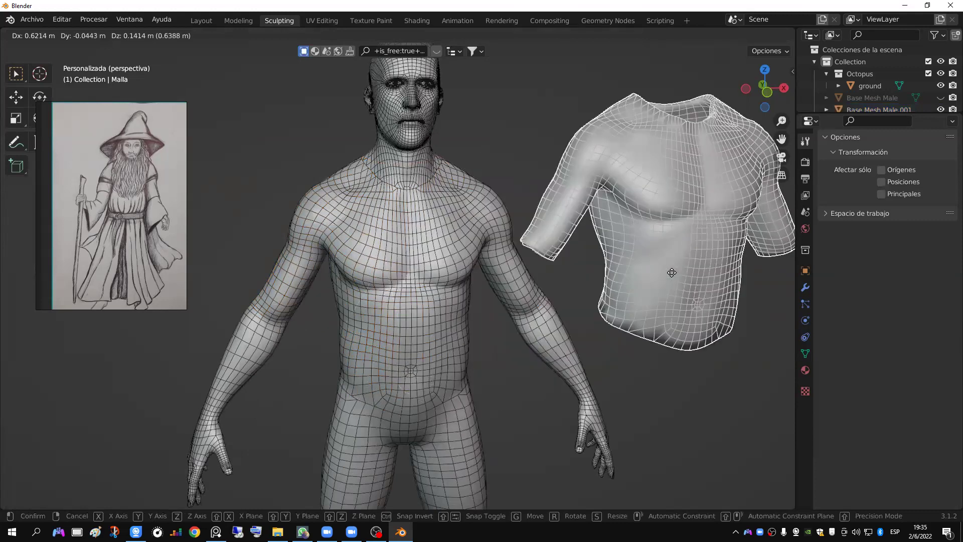
pyautogui.rightClick(671, 272)
pyautogui.click(560, 365)
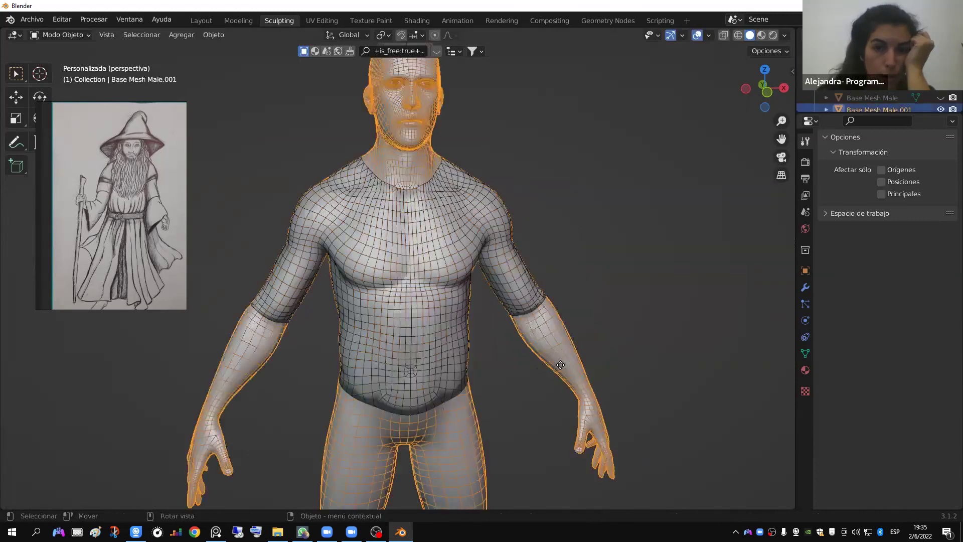
pyautogui.click(520, 283)
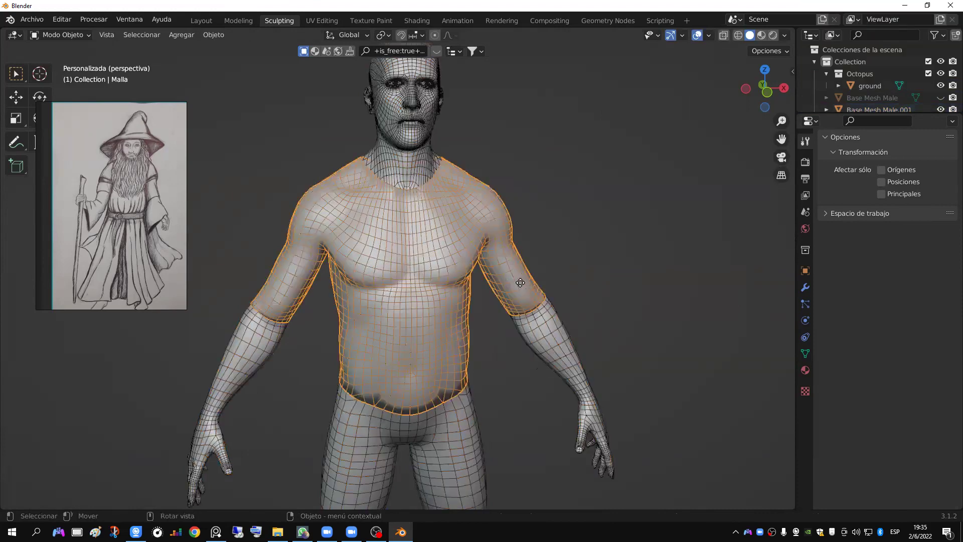
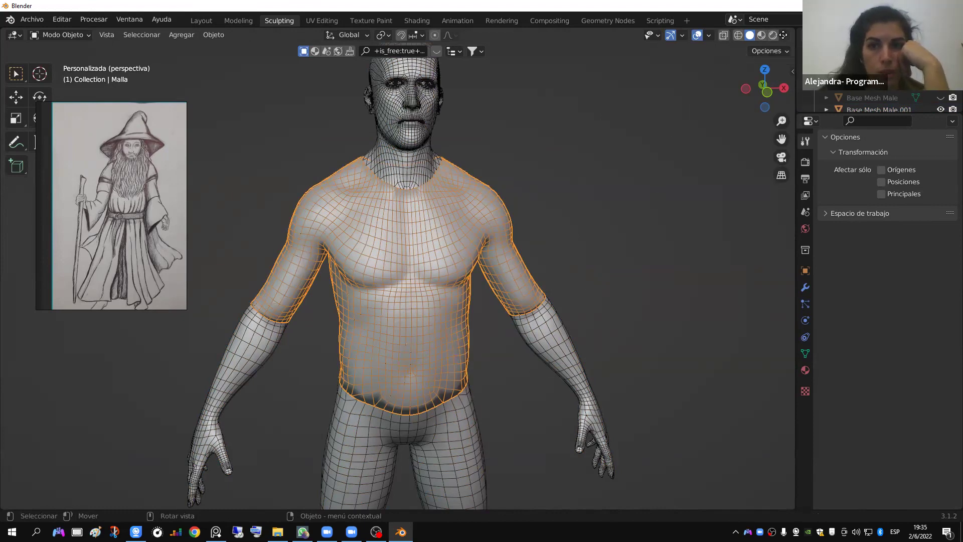
# Step: Set the viewport shading colour to Aleatorio (Random) so each object has its own colour
pyautogui.click(784, 35)
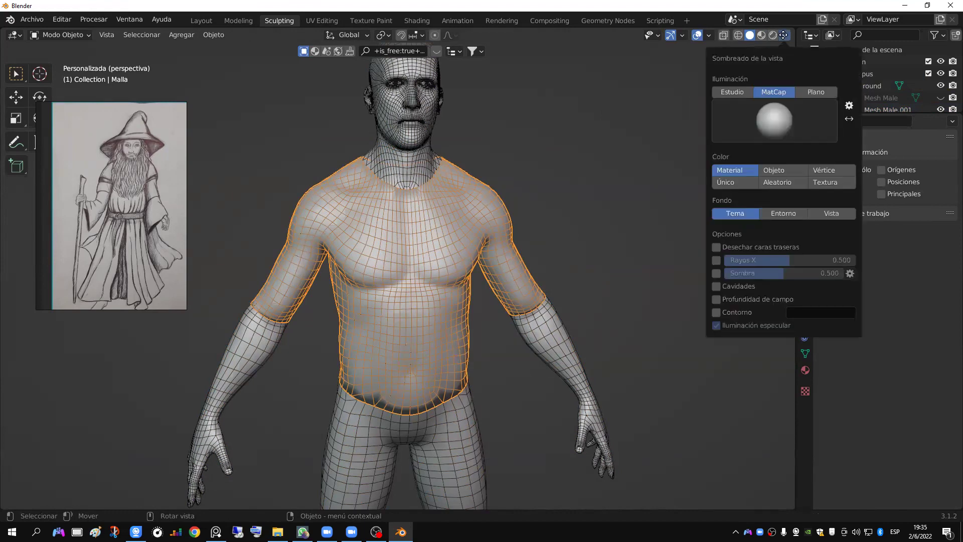
pyautogui.click(784, 35)
pyautogui.click(785, 35)
pyautogui.click(777, 182)
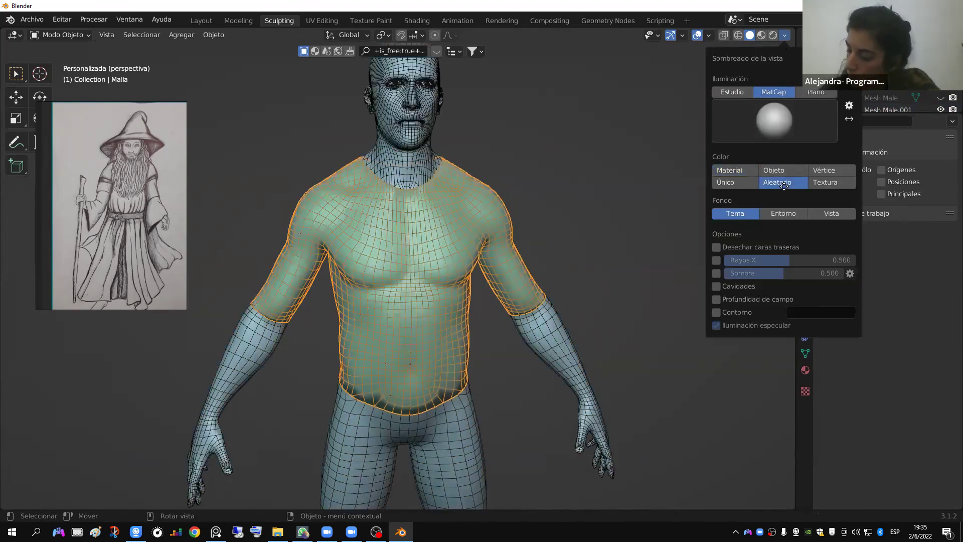
# Step: Enlarge the outliner and select the duplicate body and the extracted shirt in turn to identify their entries
pyautogui.moveTo(493, 282); pyautogui.dragTo(544, 361, button='middle')
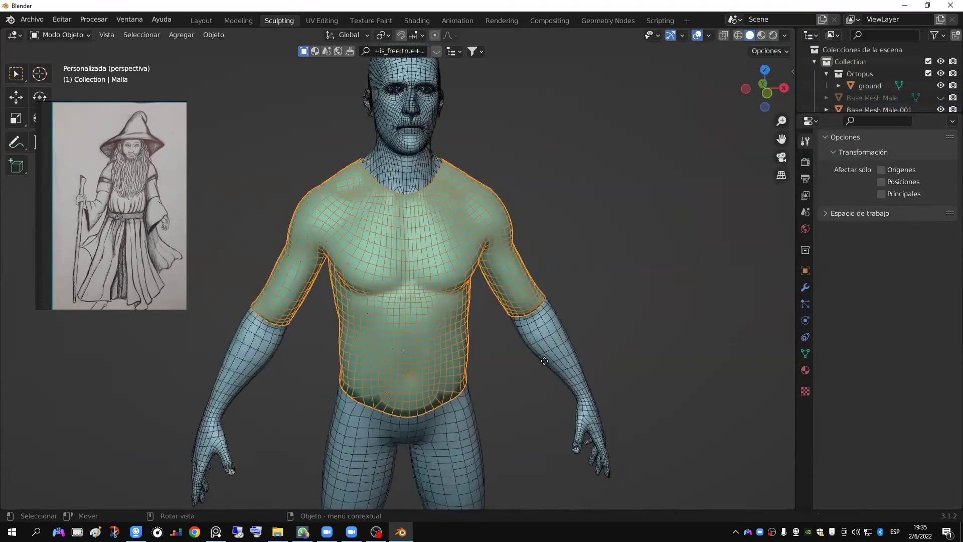
pyautogui.click(408, 377)
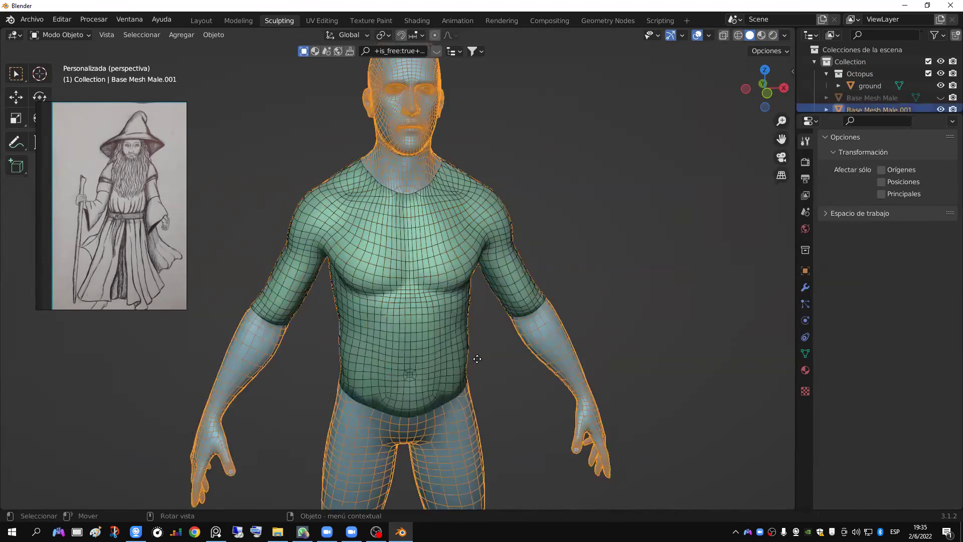
pyautogui.moveTo(501, 359); pyautogui.dragTo(545, 346, button='middle')
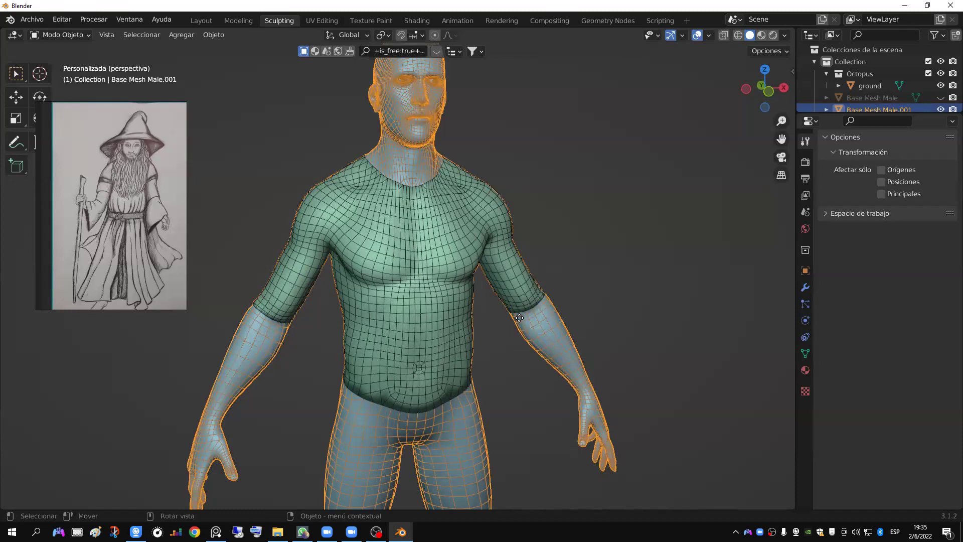
pyautogui.scroll(-2, 519, 321)
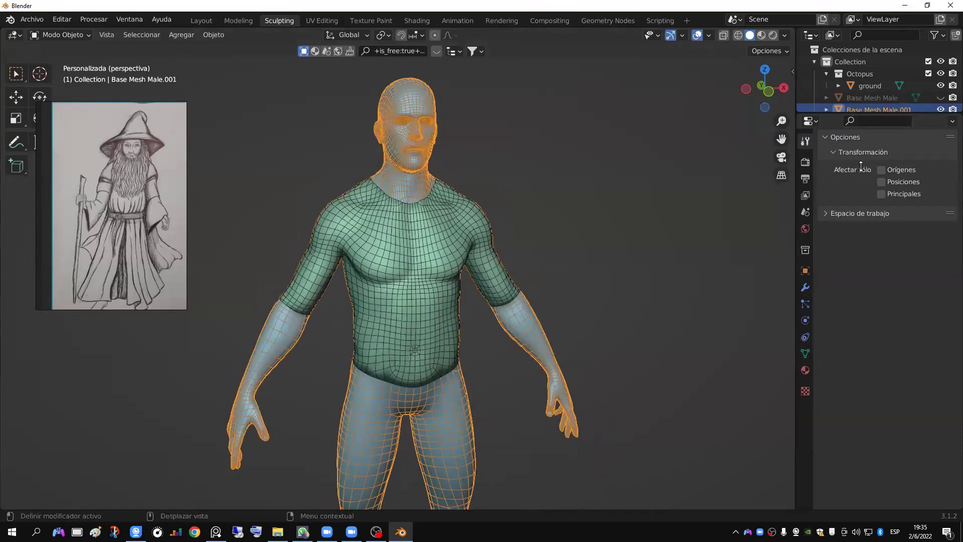
pyautogui.moveTo(860, 166); pyautogui.dragTo(861, 169)
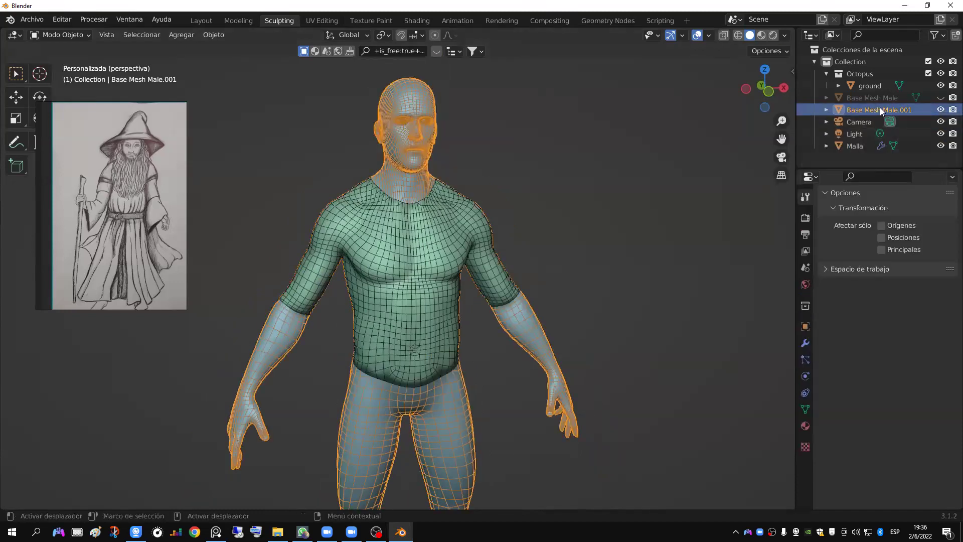
pyautogui.click(426, 288)
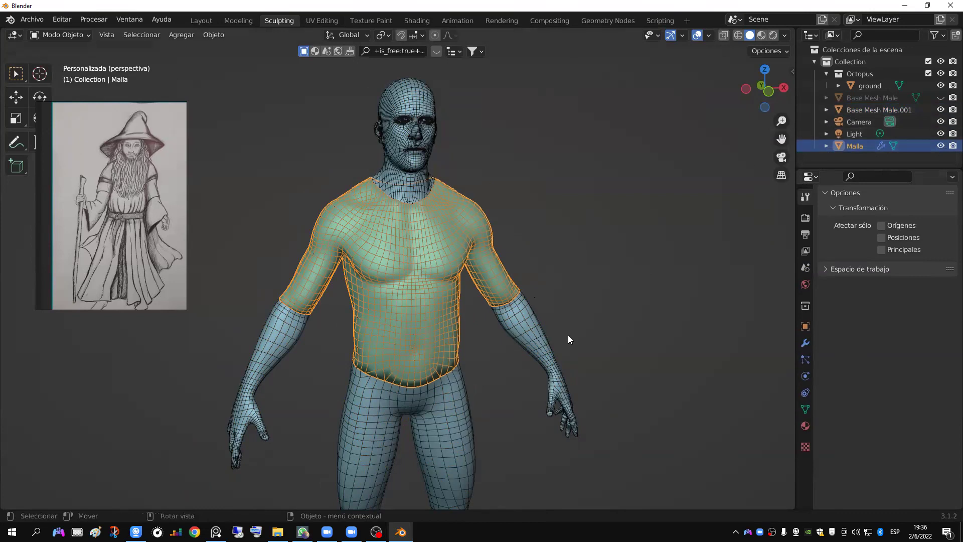
pyautogui.click(543, 361)
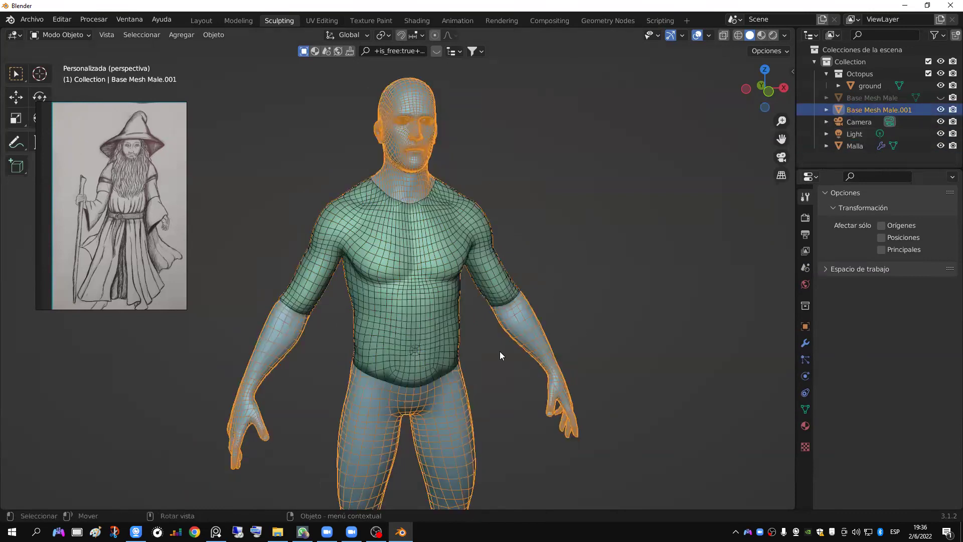
pyautogui.click(434, 332)
pyautogui.click(474, 386)
pyautogui.press('Delete')
pyautogui.hotkey('ctrl', 'z')
# Step: Delete the duplicate body Base Mesh Male.001, keeping the extracted shirt mesh in the scene
pyautogui.scroll(-3, 464, 372)
pyautogui.keyDown('shift'); pyautogui.moveTo(462, 376); pyautogui.dragTo(466, 258, button='middle'); pyautogui.keyUp('shift')
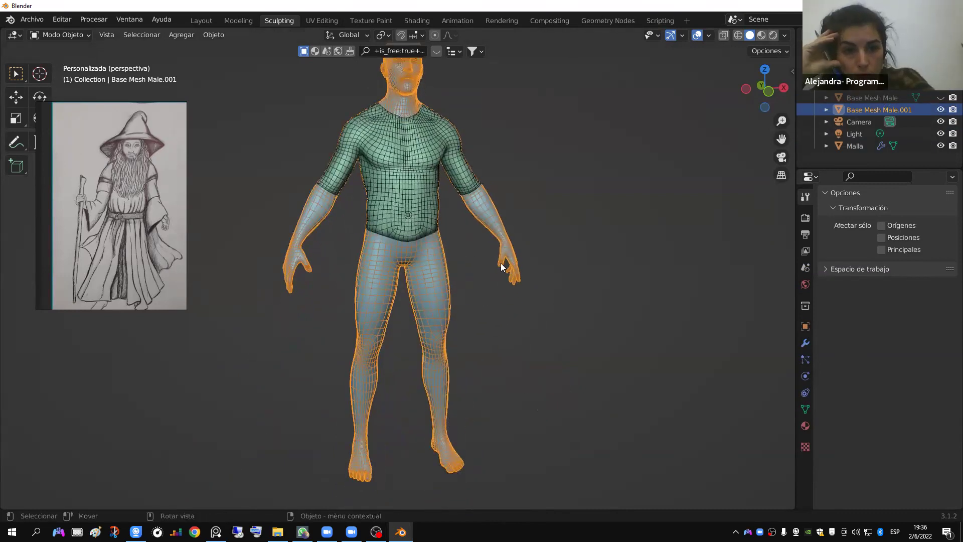
pyautogui.scroll(1, 504, 241)
pyautogui.keyDown('shift'); pyautogui.moveTo(484, 236); pyautogui.dragTo(476, 274, button='middle'); pyautogui.keyUp('shift')
pyautogui.keyDown('shift'); pyautogui.moveTo(230, 236); pyautogui.dragTo(472, 277, button='middle'); pyautogui.keyUp('shift')
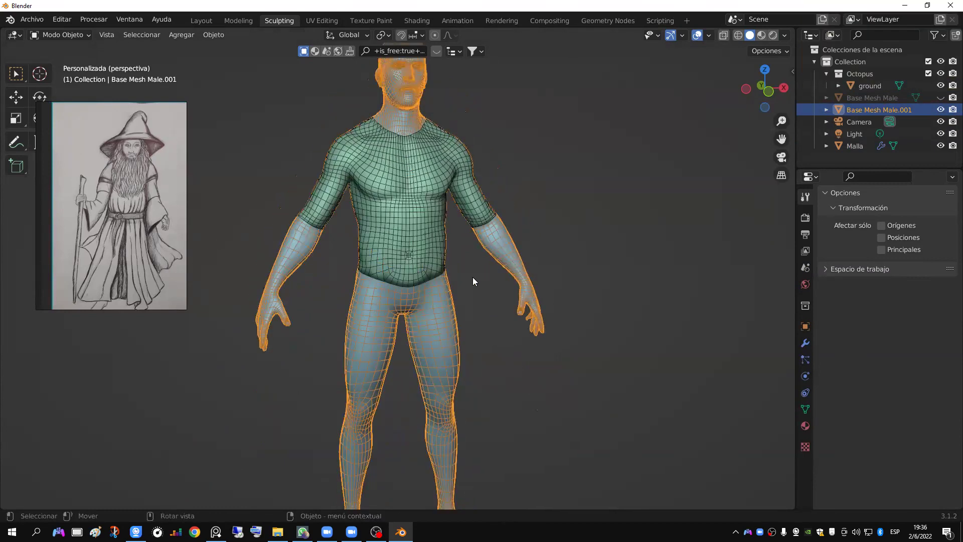
pyautogui.click(451, 320)
pyautogui.click(450, 321)
pyautogui.press('Delete')
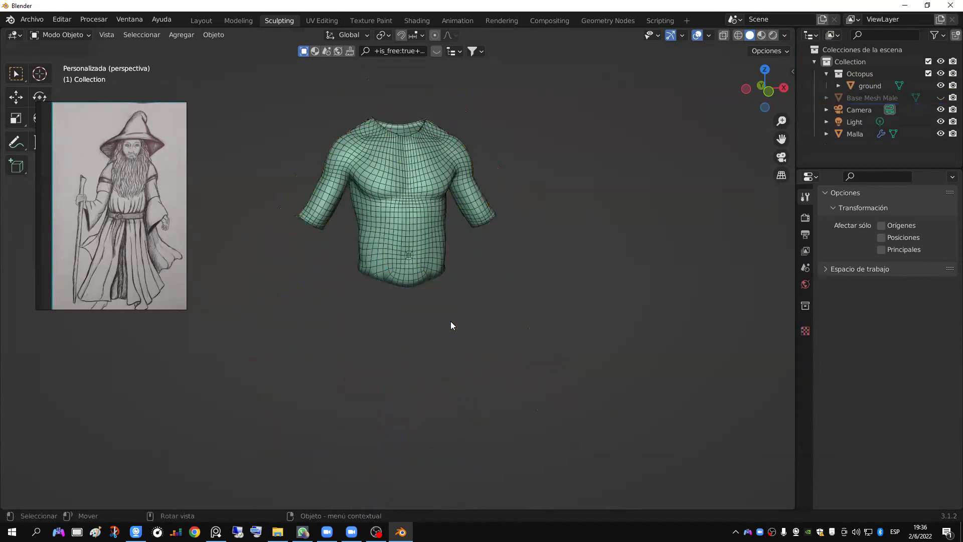
# Step: Select the shirt, view it from the front in orthographic projection, and turn off the wireframe overlay (Estructura)
pyautogui.click(424, 276)
pyautogui.press('KP_5')
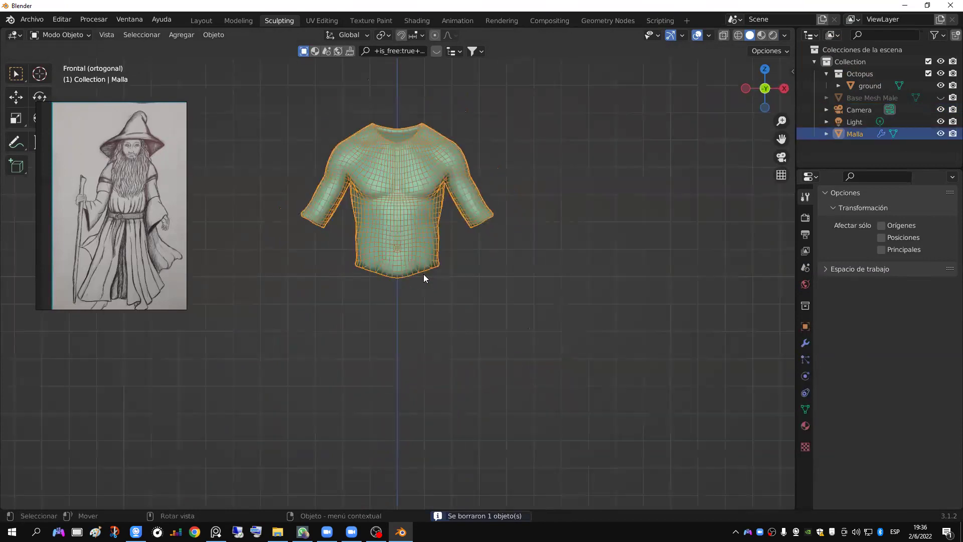
pyautogui.press('KP_1')
pyautogui.click(710, 36)
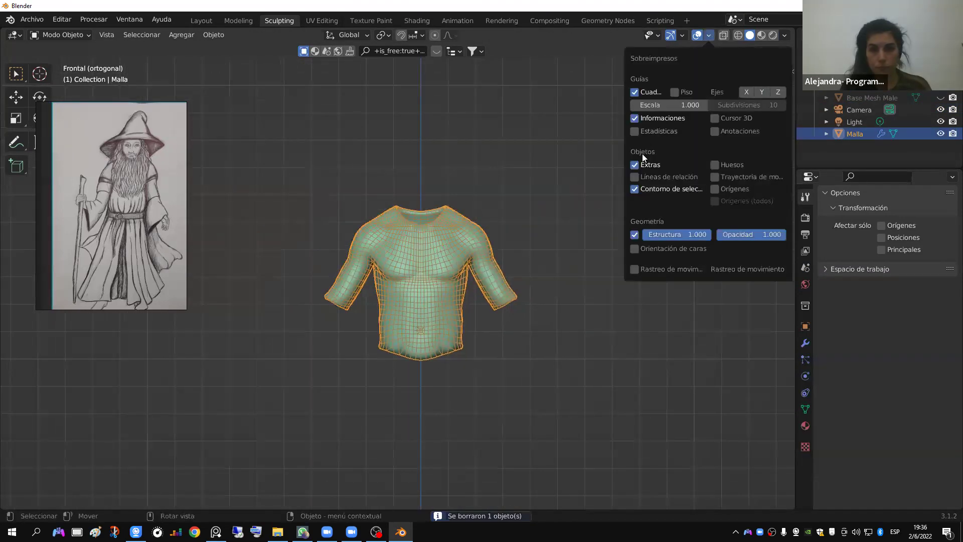
pyautogui.scroll(2, 481, 229)
pyautogui.click(707, 35)
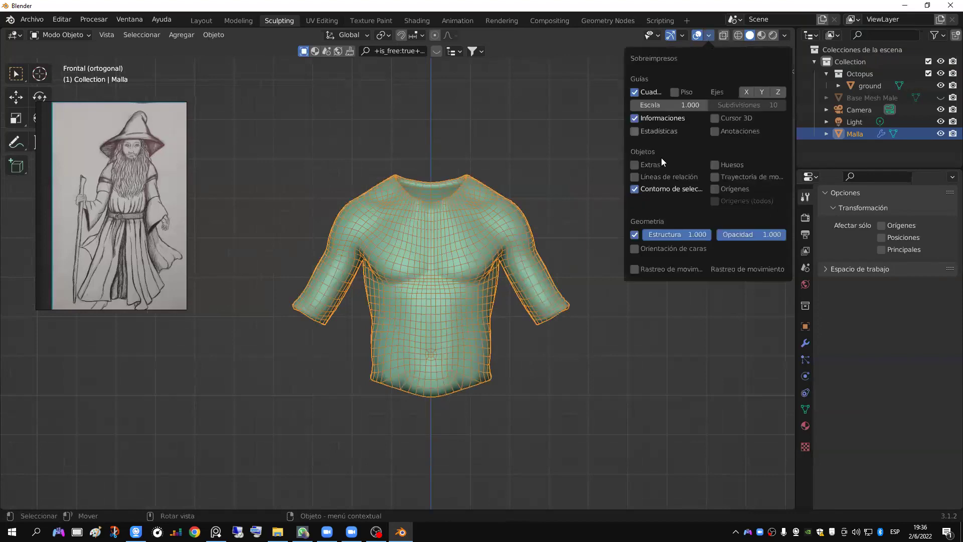
pyautogui.click(635, 235)
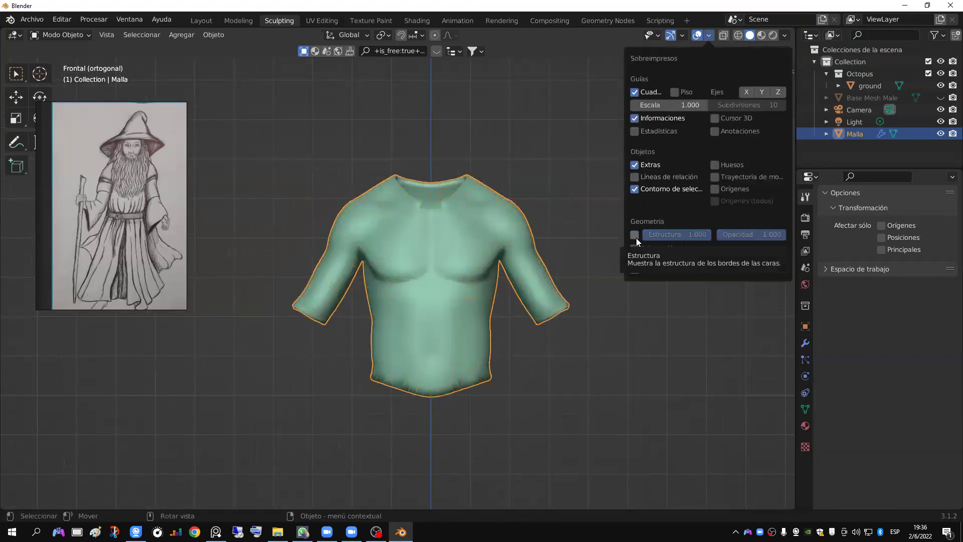
# Step: Apply flat shading (Sombrear facetado) to the shirt
pyautogui.rightClick(468, 238)
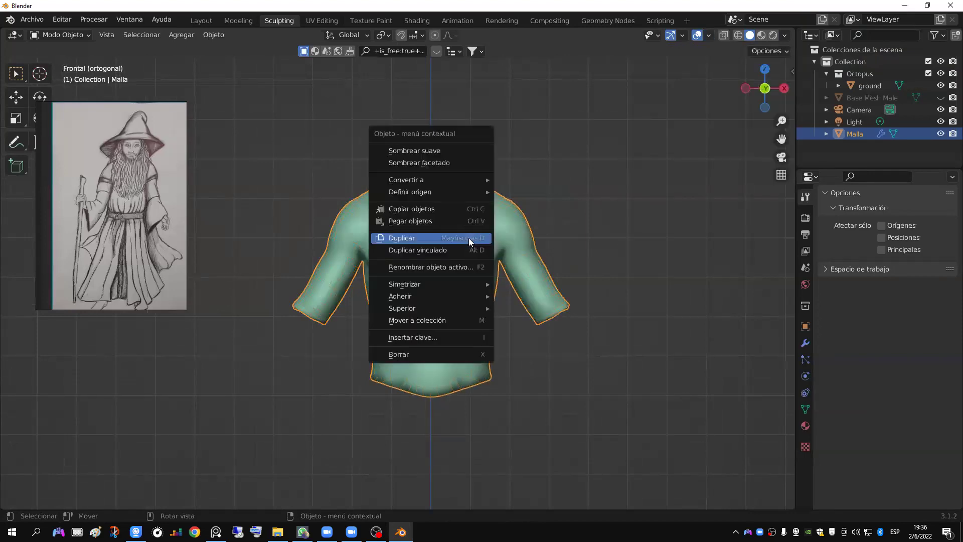
pyautogui.click(482, 166)
pyautogui.scroll(1, 507, 221)
pyautogui.keyDown('shift'); pyautogui.moveTo(551, 269); pyautogui.dragTo(516, 237, button='middle'); pyautogui.keyUp('shift')
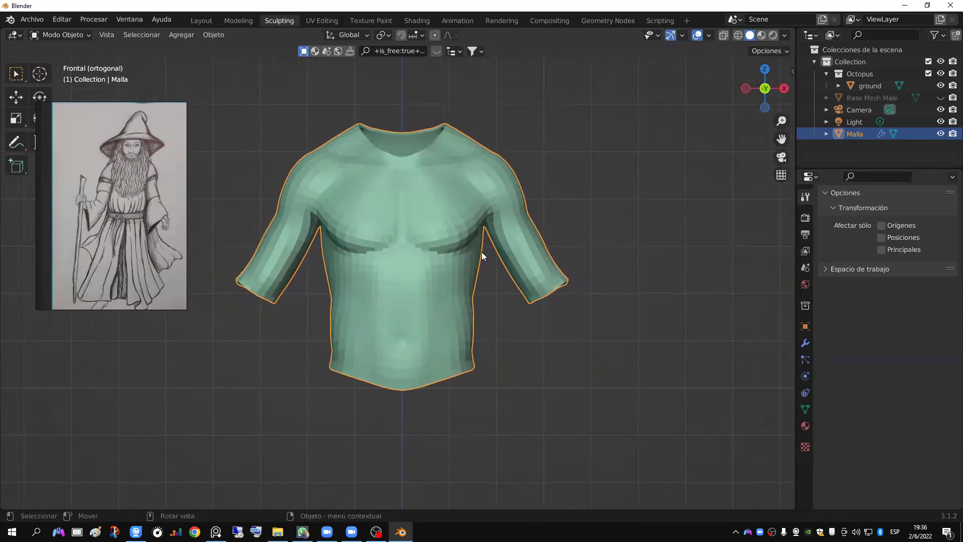
# Step: Show the shirt's modifier settings and widen the properties area to make them readable
pyautogui.click(805, 344)
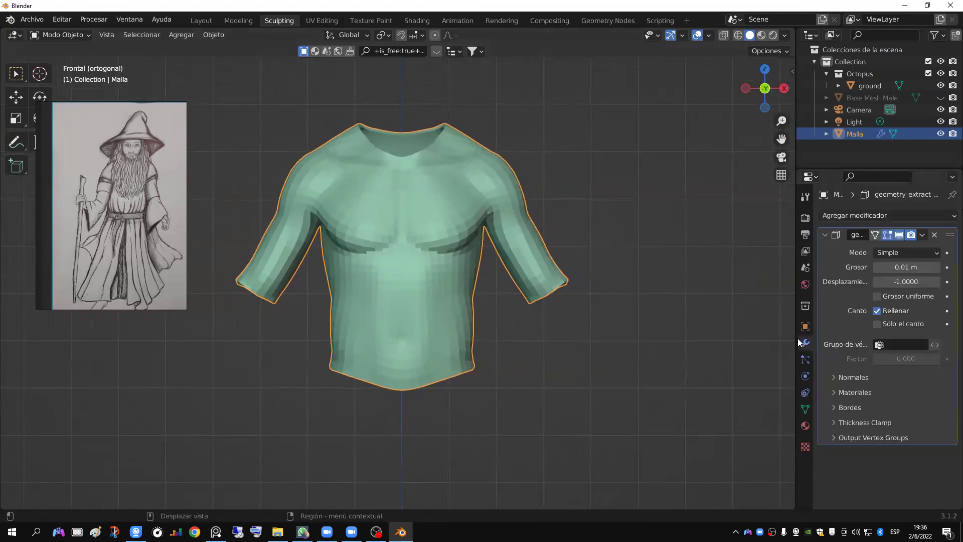
pyautogui.moveTo(794, 335); pyautogui.dragTo(778, 333)
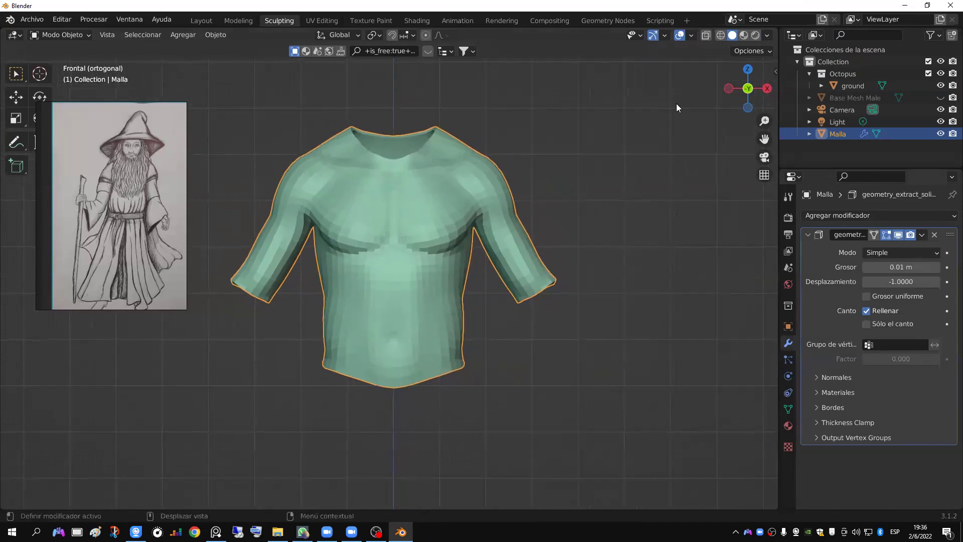
pyautogui.moveTo(778, 237); pyautogui.dragTo(732, 239)
# Step: Remove the geometry_extract_solidify modifier from the shirt, leaving it as a single-layer mesh
pyautogui.moveTo(577, 241); pyautogui.dragTo(469, 205, button='middle')
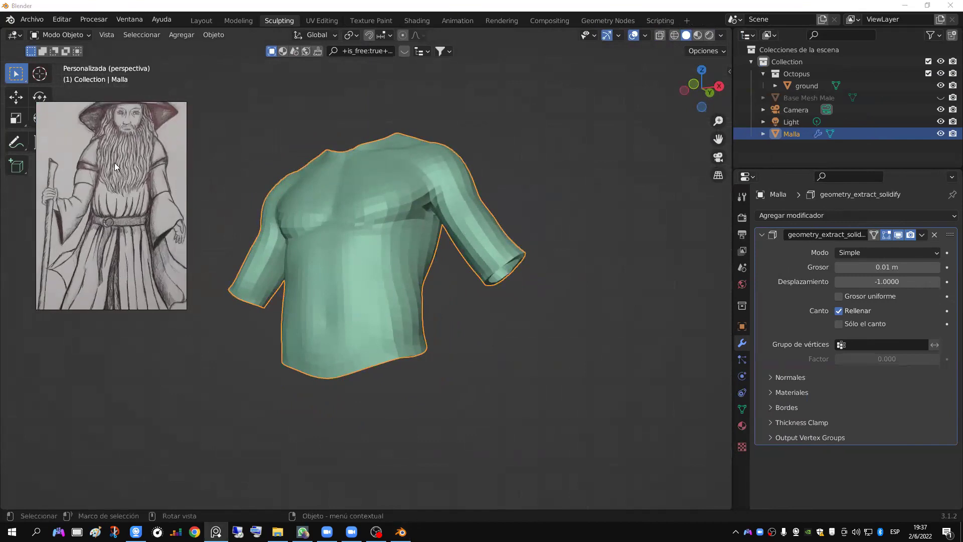
pyautogui.moveTo(456, 261); pyautogui.dragTo(486, 298, button='middle')
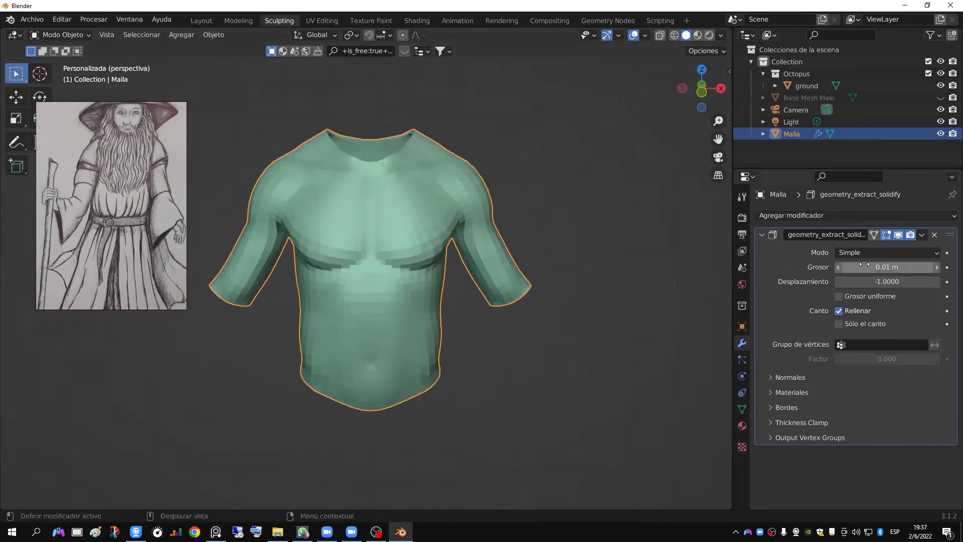
pyautogui.click(764, 235)
pyautogui.click(760, 235)
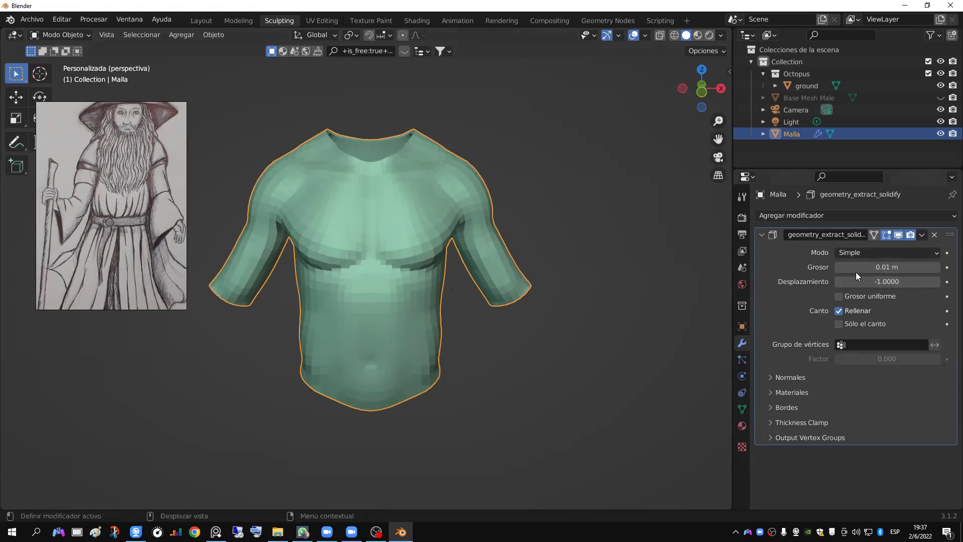
pyautogui.click(933, 234)
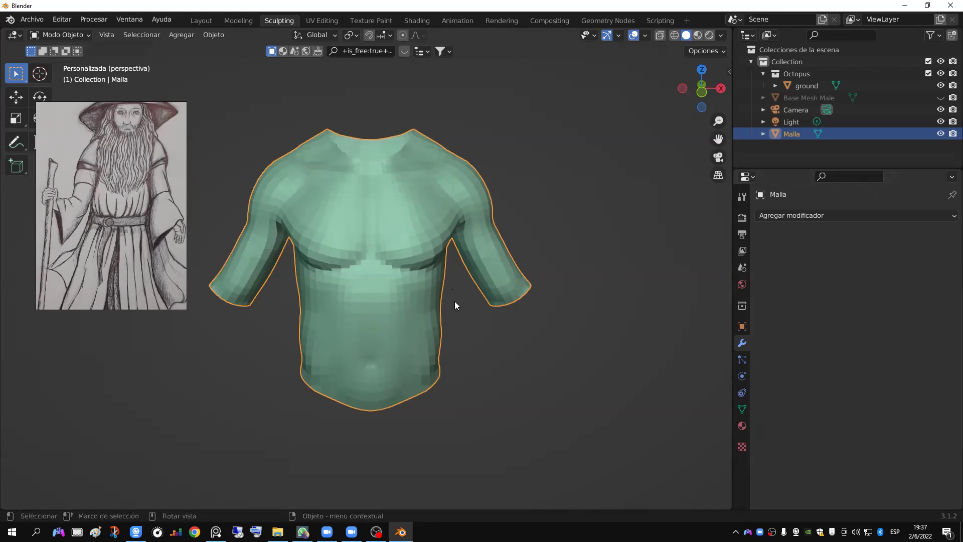
pyautogui.moveTo(473, 267); pyautogui.dragTo(575, 295, button='middle')
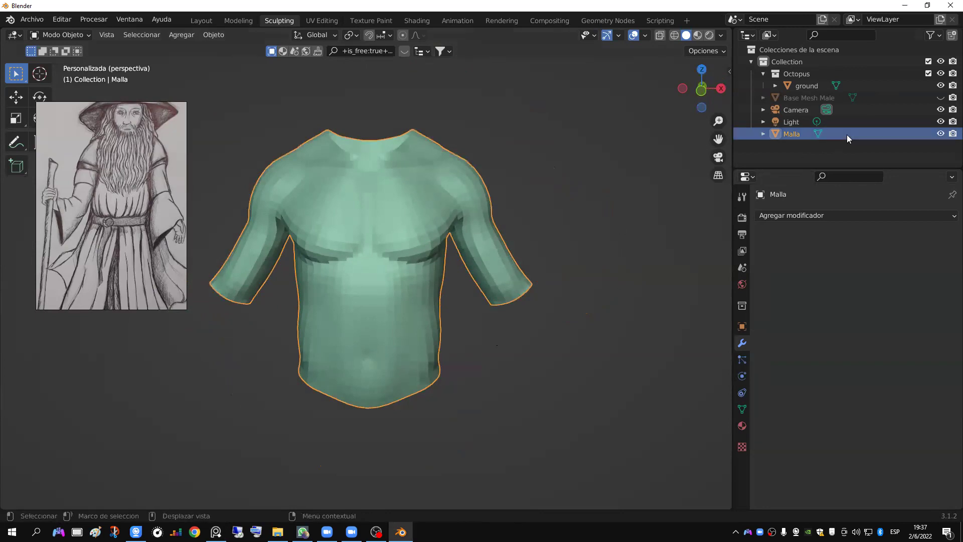
# Step: Unhide the original Base Mesh Male and keep the shirt Malla as the selected object
pyautogui.click(941, 97)
pyautogui.moveTo(579, 293); pyautogui.dragTo(546, 302, button='middle')
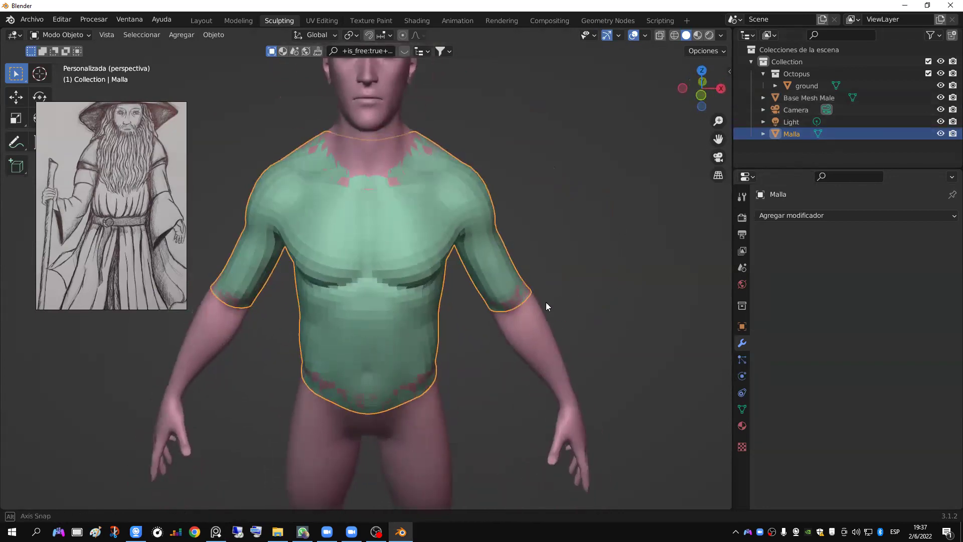
pyautogui.click(492, 278)
pyautogui.click(489, 255)
pyautogui.moveTo(467, 316)
pyautogui.mouseDown(button='middle')
pyautogui.moveTo(424, 288)
pyautogui.moveTo(479, 310)
pyautogui.moveTo(557, 315)
pyautogui.moveTo(557, 303)
pyautogui.moveTo(473, 293)
pyautogui.moveTo(447, 309)
pyautogui.moveTo(416, 306)
pyautogui.moveTo(485, 321)
pyautogui.mouseUp(button='middle')
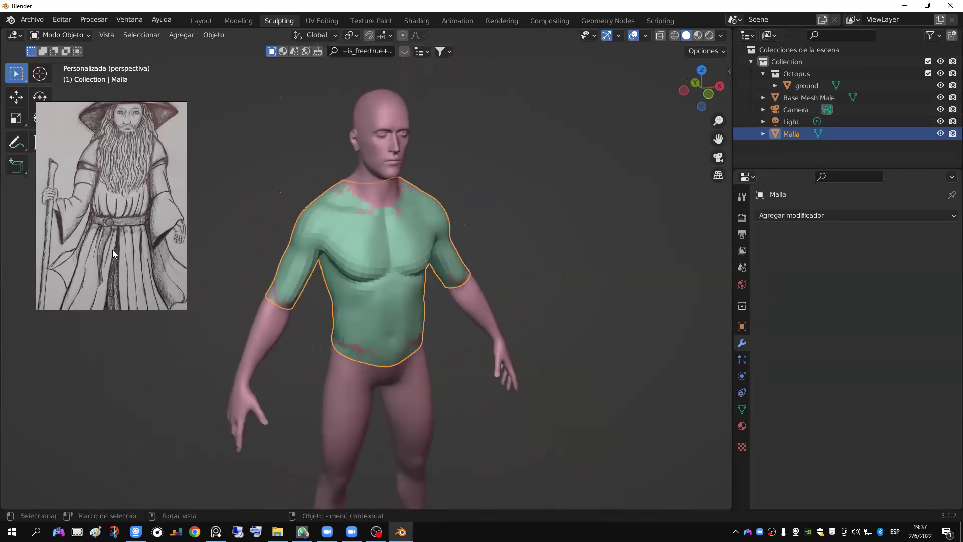
# Step: Compare the shirt on the body with the belt and robe in the full wizard reference drawing
pyautogui.scroll(2, 364, 304)
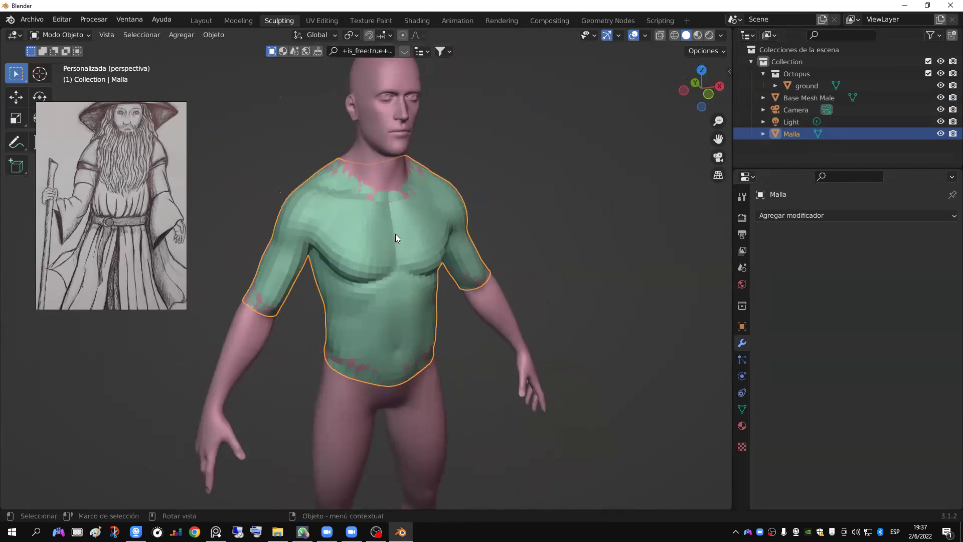
pyautogui.scroll(-2, 373, 255)
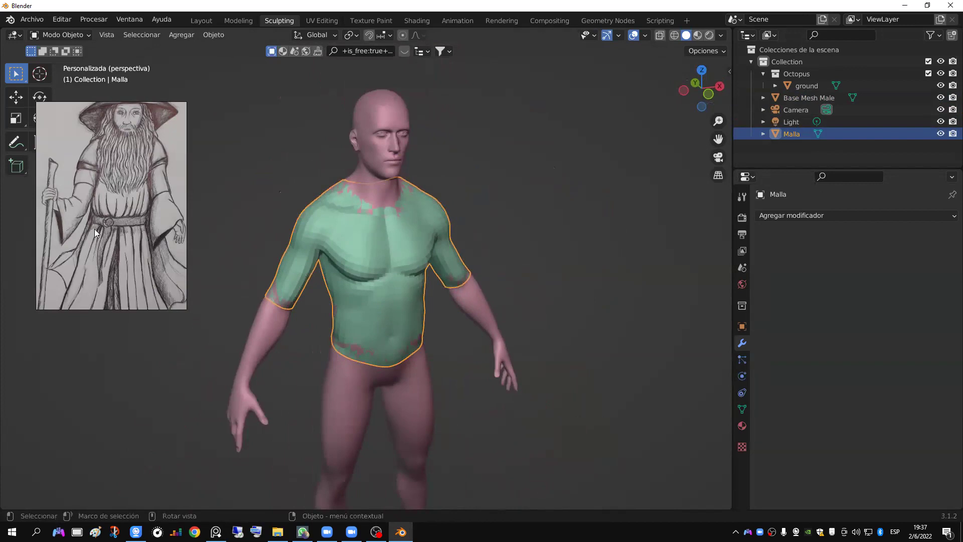
pyautogui.scroll(-2, 125, 223)
pyautogui.moveTo(327, 253); pyautogui.dragTo(393, 279, button='middle')
pyautogui.scroll(3, 393, 279)
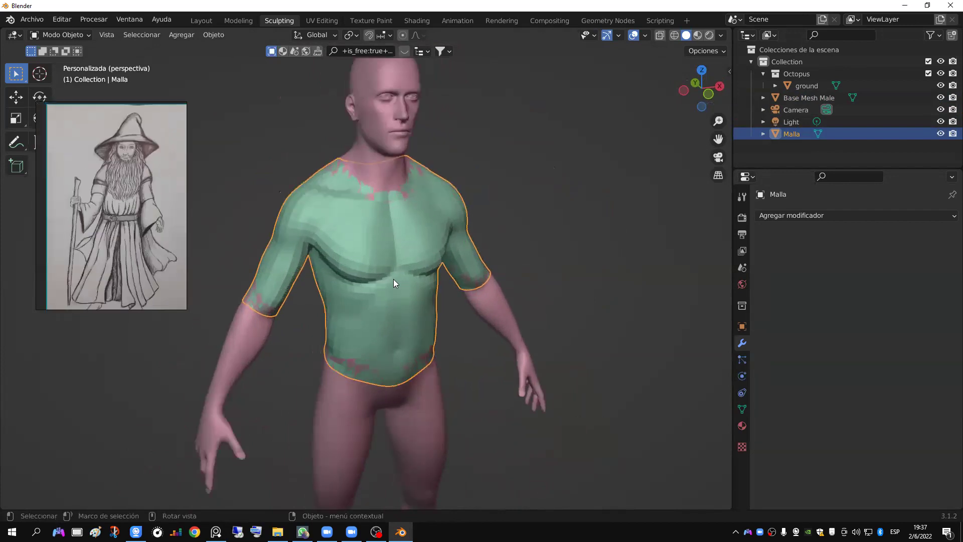
pyautogui.moveTo(497, 308); pyautogui.dragTo(467, 308, button='middle')
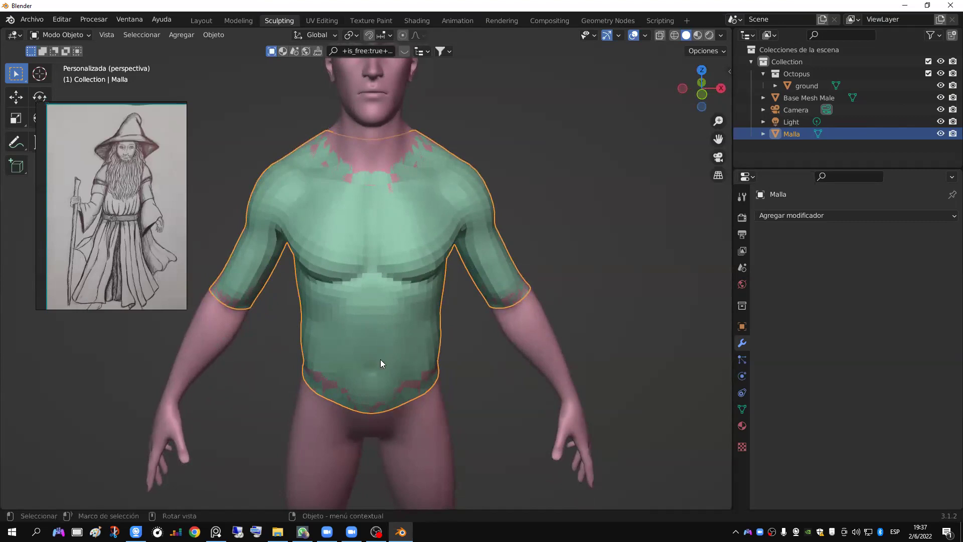
pyautogui.moveTo(415, 298); pyautogui.dragTo(435, 295, button='middle')
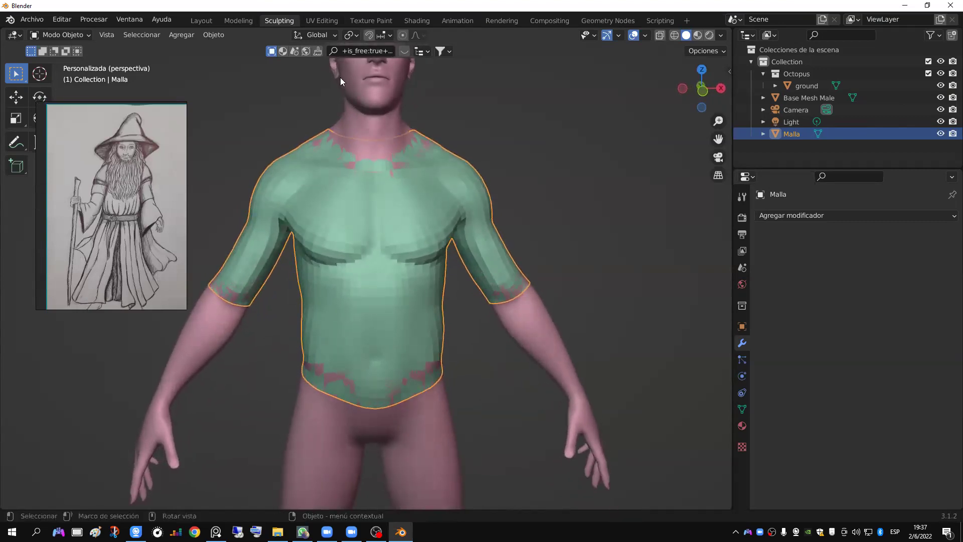
# Step: Switch the shirt to sculpt mode in front orthographic view and move the reference drawing off the brush tools
pyautogui.click(271, 20)
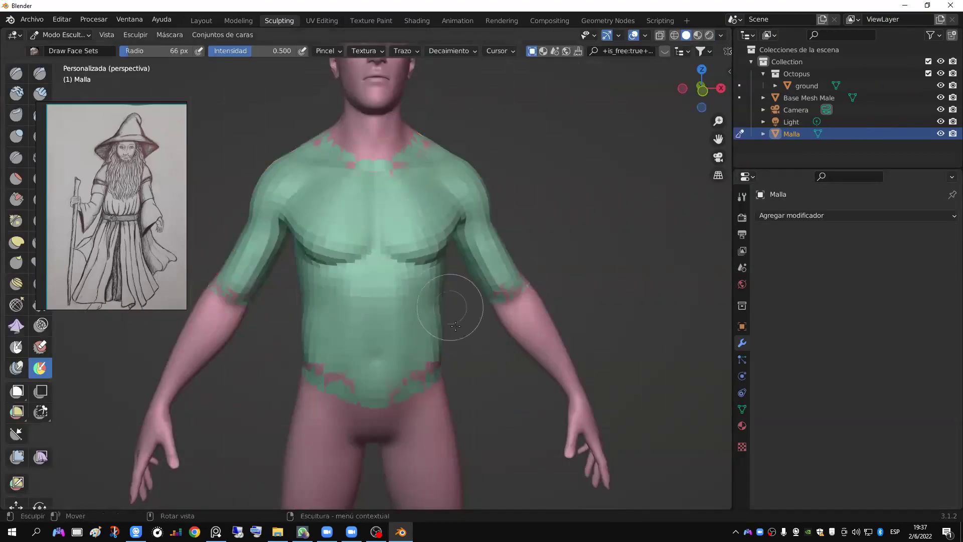
pyautogui.press('KP_1')
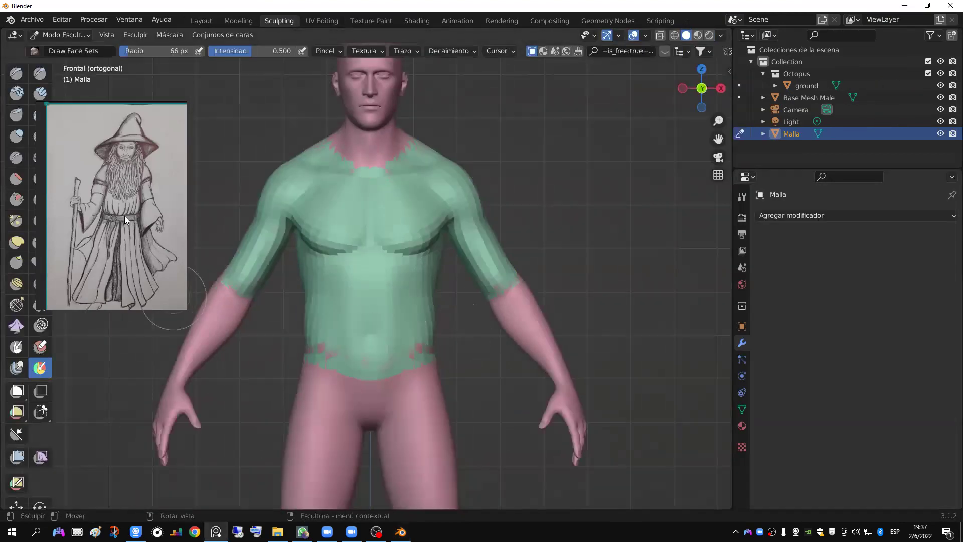
pyautogui.moveTo(125, 216); pyautogui.dragTo(149, 186)
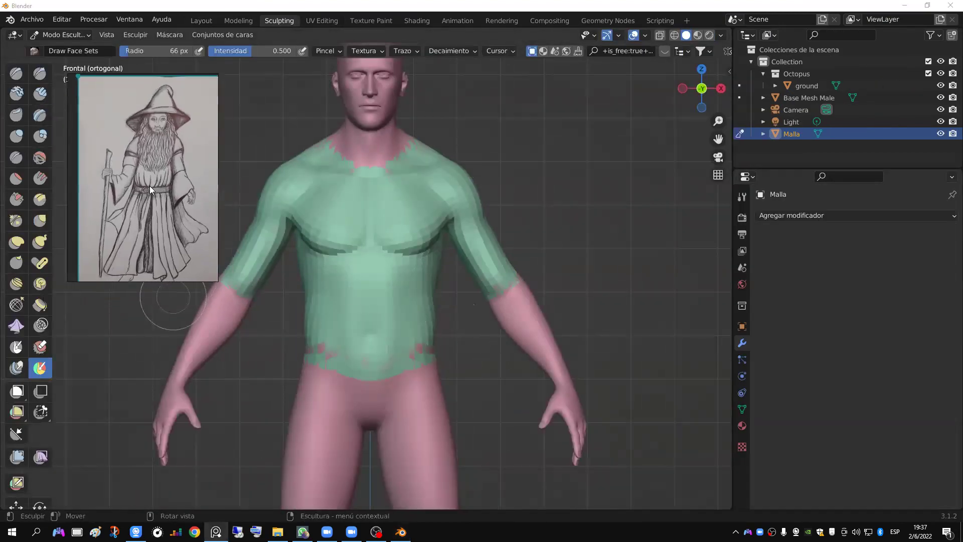
# Step: Choose the Boundary brush with a 109 px radius and try to pull the shirt's bottom edge downwards
pyautogui.click(39, 309)
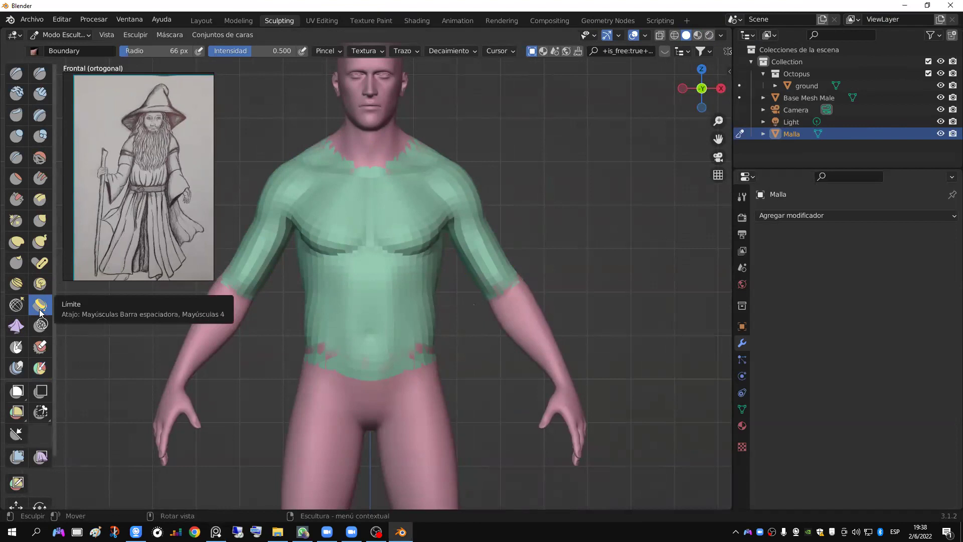
pyautogui.press('f')
pyautogui.click(412, 355)
pyautogui.moveTo(411, 356)
pyautogui.mouseDown()
pyautogui.moveTo(462, 419)
pyautogui.moveTo(504, 422)
pyautogui.moveTo(424, 413)
pyautogui.mouseUp()
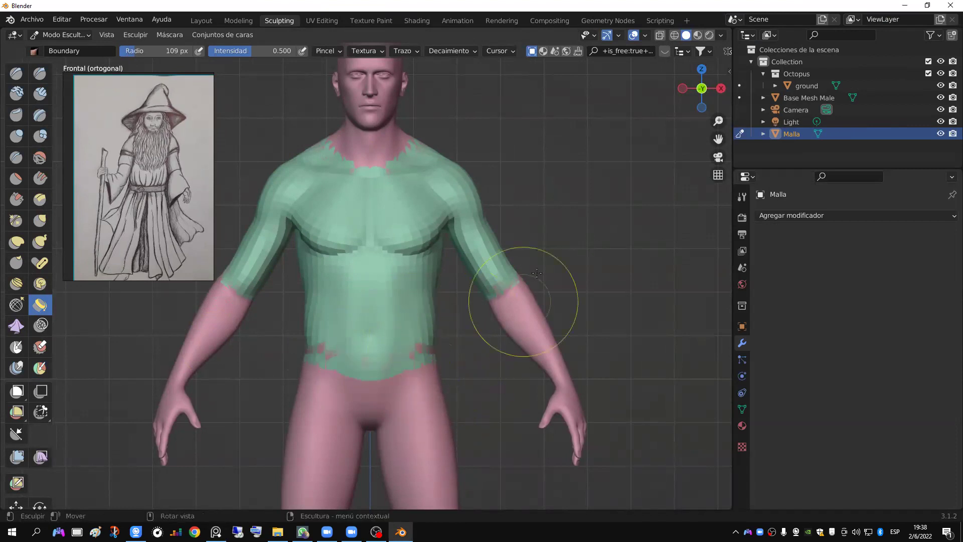
# Step: Try to widen the shirt's sleeve opening with the Boundary brush
pyautogui.moveTo(513, 279)
pyautogui.mouseDown()
pyautogui.moveTo(541, 312)
pyautogui.moveTo(521, 284)
pyautogui.mouseUp()
pyautogui.press('Escape')
pyautogui.moveTo(566, 296)
pyautogui.mouseDown(button='middle')
pyautogui.moveTo(356, 307)
pyautogui.moveTo(577, 311)
pyautogui.mouseUp(button='middle')
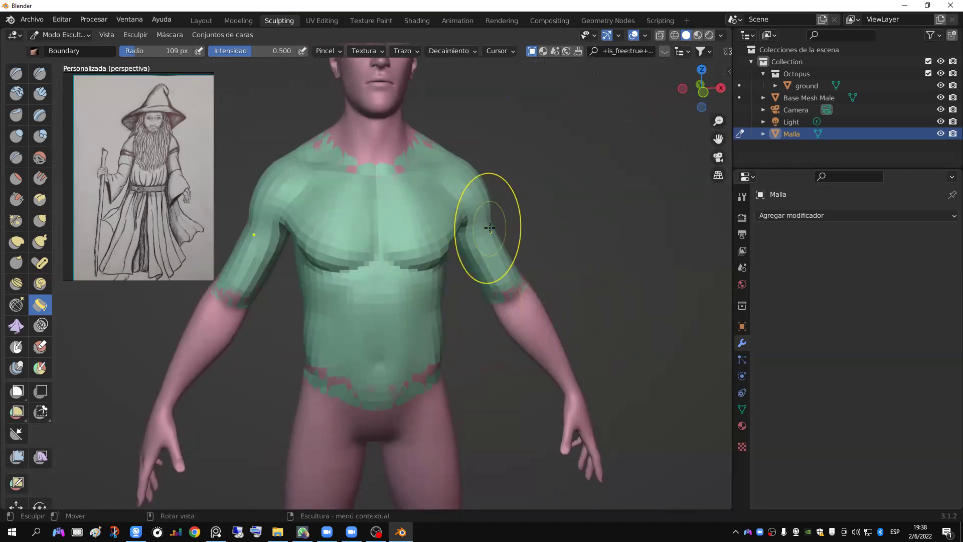
pyautogui.moveTo(458, 290)
pyautogui.mouseDown(button='middle')
pyautogui.moveTo(454, 211)
pyautogui.moveTo(445, 232)
pyautogui.moveTo(583, 168)
pyautogui.mouseUp(button='middle')
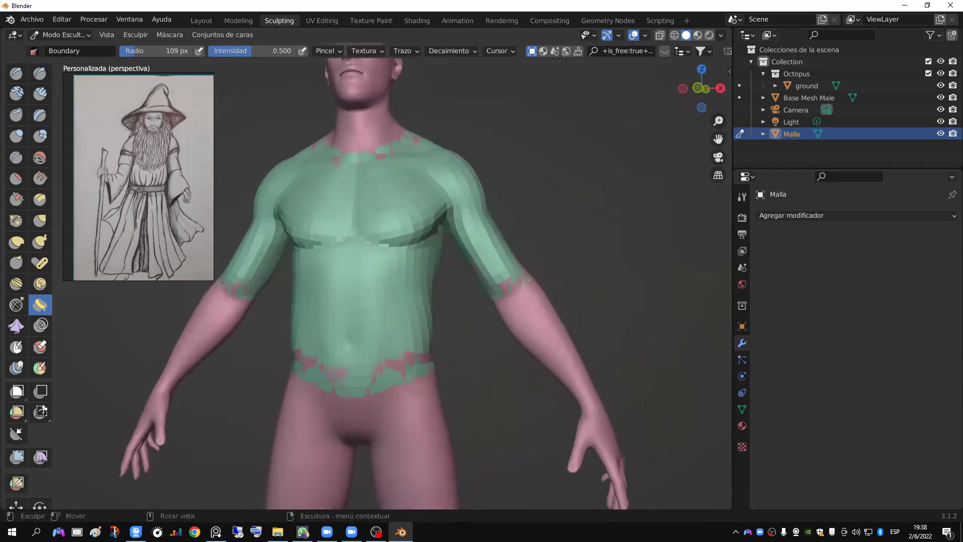
pyautogui.moveTo(409, 323)
pyautogui.mouseDown(button='middle')
pyautogui.moveTo(505, 336)
pyautogui.moveTo(401, 281)
pyautogui.moveTo(7, 126)
pyautogui.mouseUp(button='middle')
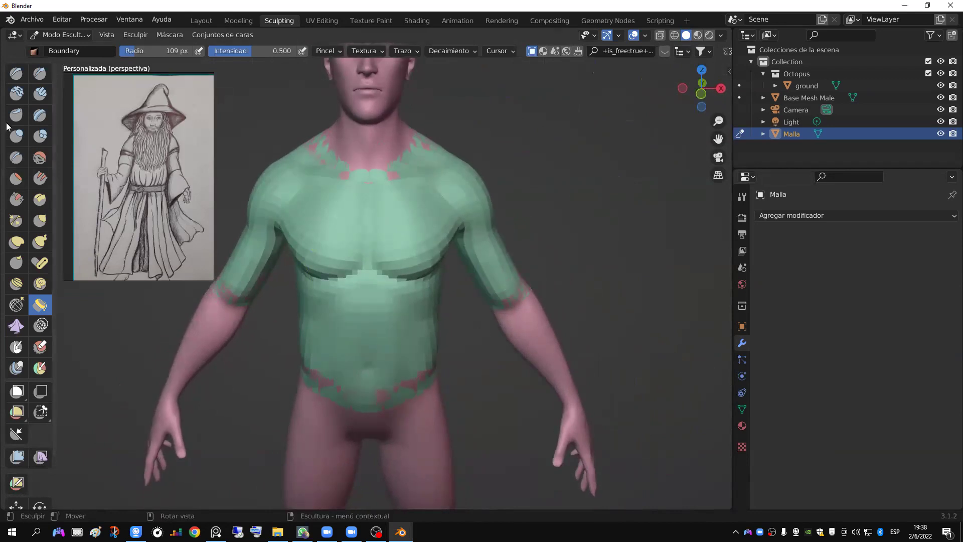
# Step: Choose the Inflate/Deflate brush with a 127 px radius, test it on the shirt and undo the last stroke
pyautogui.click(11, 135)
pyautogui.press('f')
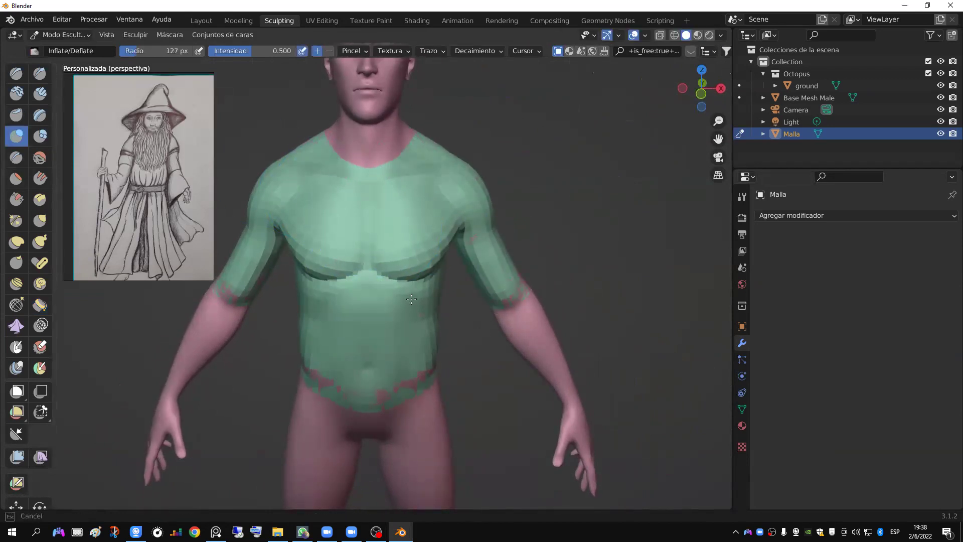
pyautogui.click(481, 251)
pyautogui.keyDown('ctrl'); pyautogui.moveTo(351, 251); pyautogui.dragTo(387, 236); pyautogui.keyUp('ctrl')
pyautogui.hotkey('ctrl', 'z')
# Step: Enable dynamic topology for sculpting the shirt
pyautogui.scroll(-5, 692, 55)
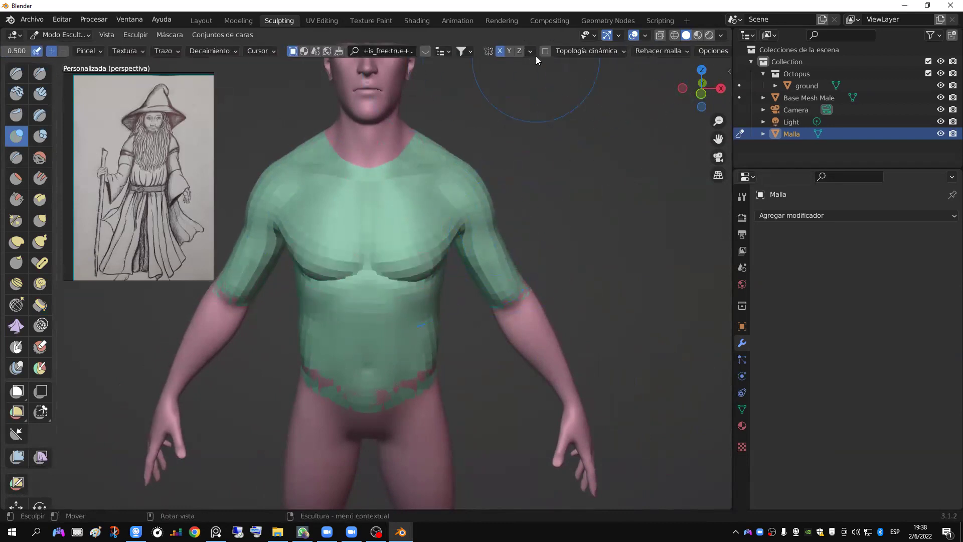
pyautogui.click(547, 54)
pyautogui.click(545, 83)
# Step: Inflate the front of the shirt across the chest to soften the pectoral shapes
pyautogui.moveTo(426, 317)
pyautogui.mouseDown(button='middle')
pyautogui.moveTo(420, 307)
pyautogui.moveTo(387, 357)
pyautogui.mouseUp(button='middle')
pyautogui.moveTo(508, 340); pyautogui.dragTo(462, 315, button='middle')
pyautogui.moveTo(435, 285); pyautogui.dragTo(455, 276, button='middle')
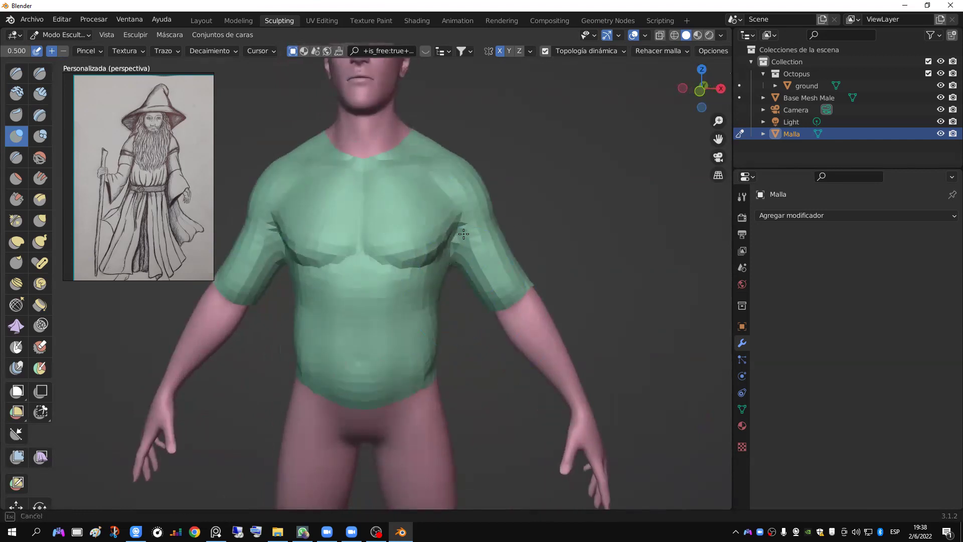
pyautogui.moveTo(446, 246)
pyautogui.mouseDown()
pyautogui.moveTo(403, 238)
pyautogui.moveTo(349, 248)
pyautogui.moveTo(397, 250)
pyautogui.moveTo(377, 247)
pyautogui.mouseUp()
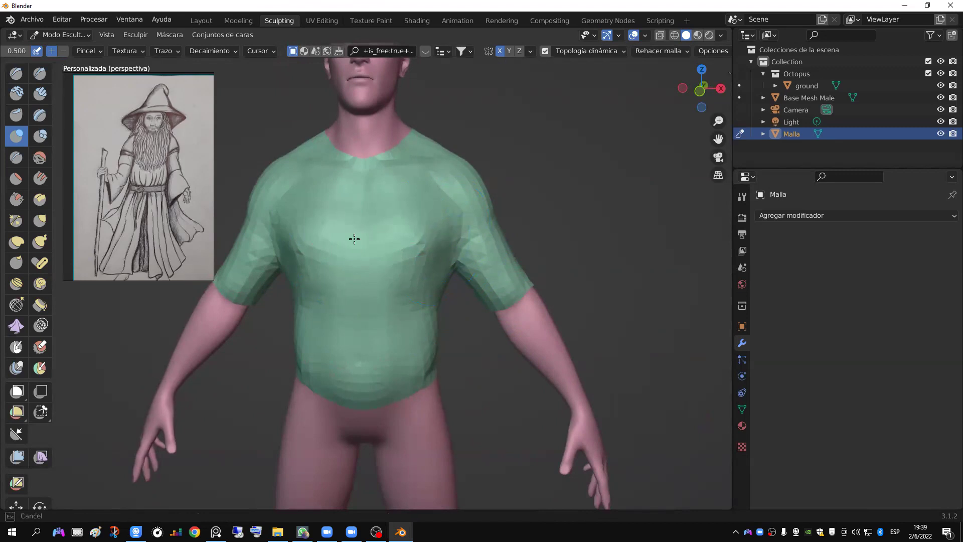
pyautogui.moveTo(309, 246)
pyautogui.mouseDown()
pyautogui.moveTo(387, 232)
pyautogui.moveTo(420, 245)
pyautogui.mouseUp()
# Step: Inflate the back of the shirt, from the waist up to the shoulder blades and collar
pyautogui.moveTo(419, 245)
pyautogui.mouseDown(button='middle')
pyautogui.moveTo(402, 311)
pyautogui.moveTo(411, 306)
pyautogui.moveTo(366, 307)
pyautogui.moveTo(428, 290)
pyautogui.moveTo(413, 308)
pyautogui.mouseUp(button='middle')
pyautogui.moveTo(311, 311); pyautogui.dragTo(422, 322, button='middle')
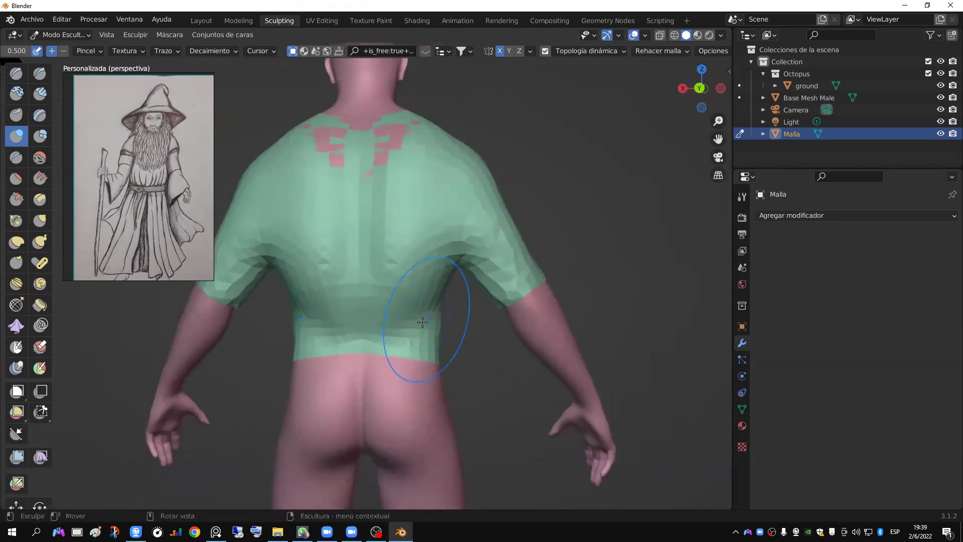
pyautogui.moveTo(402, 322)
pyautogui.mouseDown()
pyautogui.moveTo(383, 327)
pyautogui.moveTo(409, 342)
pyautogui.moveTo(446, 333)
pyautogui.moveTo(395, 316)
pyautogui.moveTo(360, 221)
pyautogui.moveTo(318, 191)
pyautogui.moveTo(339, 204)
pyautogui.moveTo(398, 190)
pyautogui.mouseUp()
pyautogui.scroll(-3, 366, 215)
pyautogui.moveTo(397, 191); pyautogui.dragTo(387, 274, button='middle')
pyautogui.moveTo(408, 183)
pyautogui.mouseDown(button='middle')
pyautogui.moveTo(523, 252)
pyautogui.moveTo(351, 215)
pyautogui.mouseUp(button='middle')
pyautogui.moveTo(351, 215); pyautogui.dragTo(373, 199)
pyautogui.moveTo(383, 263)
pyautogui.mouseDown()
pyautogui.moveTo(363, 296)
pyautogui.moveTo(341, 267)
pyautogui.mouseUp()
pyautogui.moveTo(403, 225); pyautogui.dragTo(454, 210)
# Step: Inflate the shirt's shoulder area and the side of the torso down to the waist
pyautogui.moveTo(454, 210); pyautogui.dragTo(365, 227, button='middle')
pyautogui.moveTo(365, 227)
pyautogui.mouseDown()
pyautogui.moveTo(363, 244)
pyautogui.moveTo(354, 220)
pyautogui.moveTo(323, 236)
pyautogui.mouseUp()
pyautogui.moveTo(322, 236); pyautogui.dragTo(325, 276, button='middle')
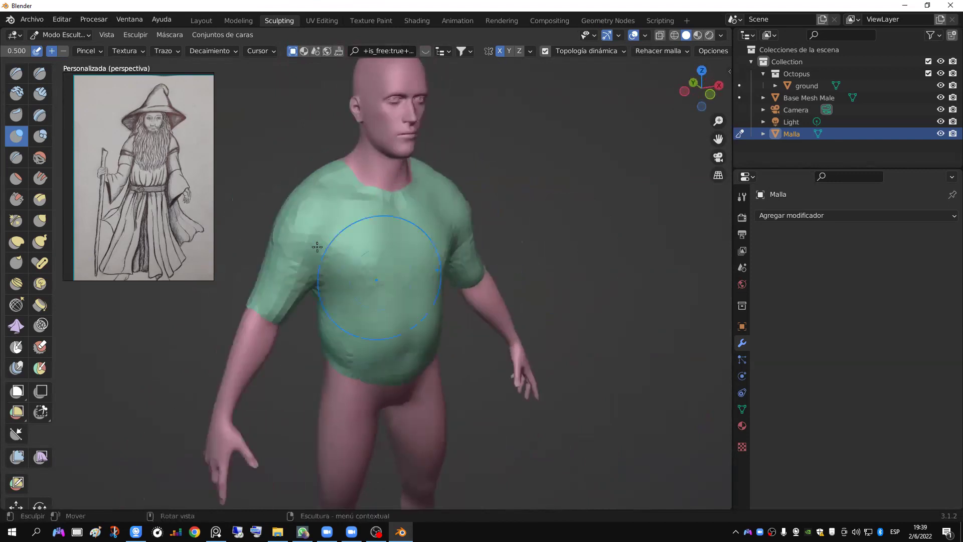
pyautogui.moveTo(338, 244)
pyautogui.mouseDown()
pyautogui.moveTo(323, 221)
pyautogui.moveTo(328, 364)
pyautogui.mouseUp()
pyautogui.moveTo(329, 363)
pyautogui.mouseDown(button='middle')
pyautogui.moveTo(401, 279)
pyautogui.moveTo(331, 286)
pyautogui.mouseUp(button='middle')
# Step: Try to puff out both sleeves strongly around the upper arms with the Inflate/Deflate brush
pyautogui.moveTo(331, 286); pyautogui.dragTo(341, 270)
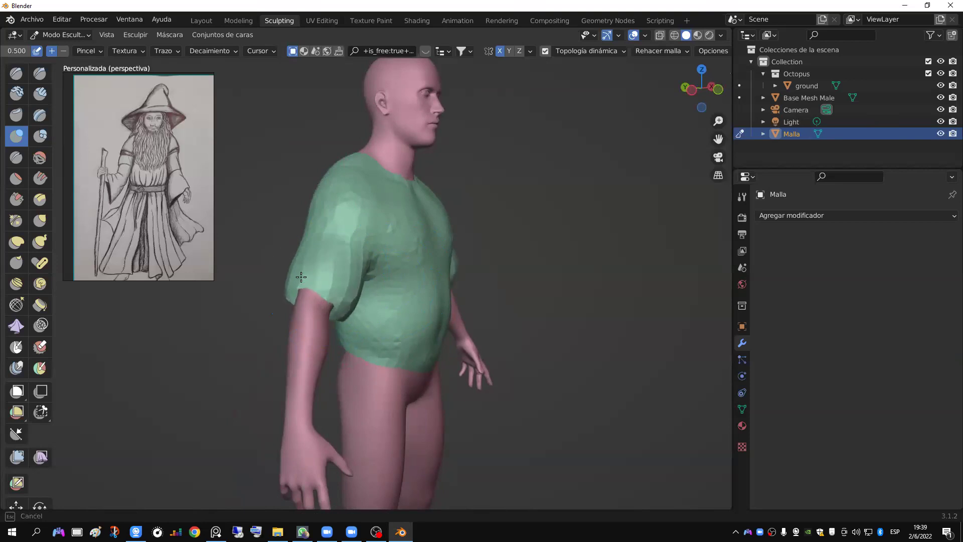
pyautogui.moveTo(302, 287)
pyautogui.mouseDown()
pyautogui.moveTo(332, 286)
pyautogui.moveTo(400, 317)
pyautogui.mouseUp()
pyautogui.moveTo(400, 318); pyautogui.dragTo(350, 308, button='middle')
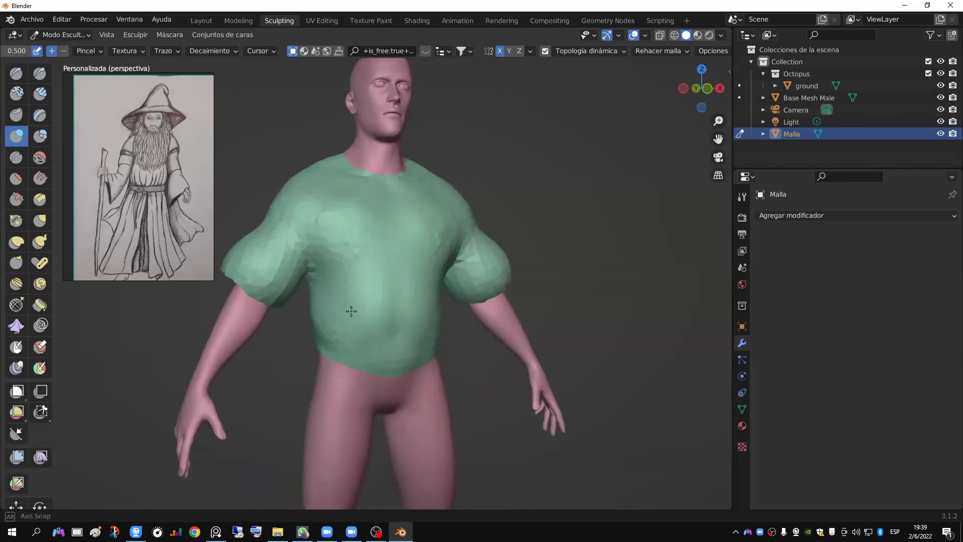
# Step: Inflate the sleeves moderately in front orthographic view, guided by an enlarged view of the drawing's sleeves and belt
pyautogui.scroll(2, 189, 142)
pyautogui.scroll(2, 175, 160)
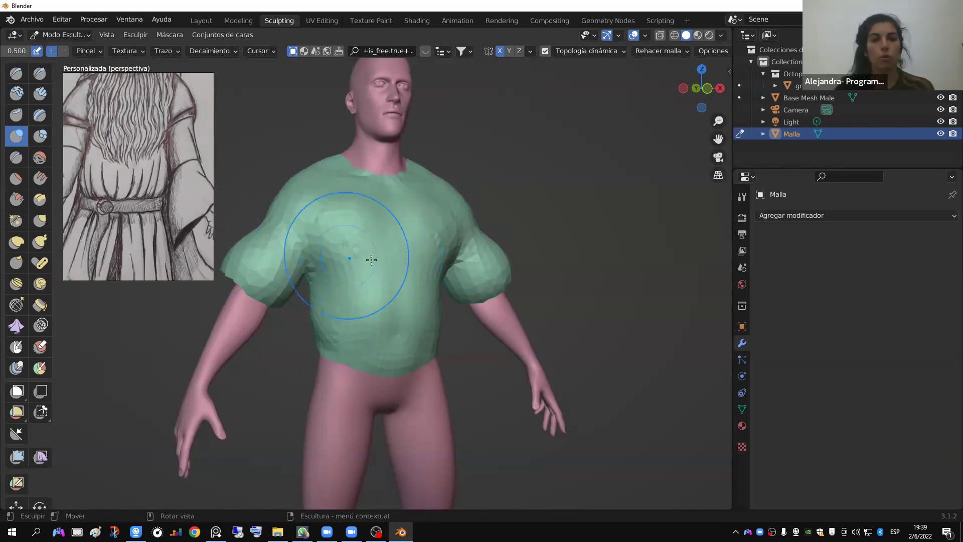
pyautogui.moveTo(372, 259); pyautogui.dragTo(430, 270, button='middle')
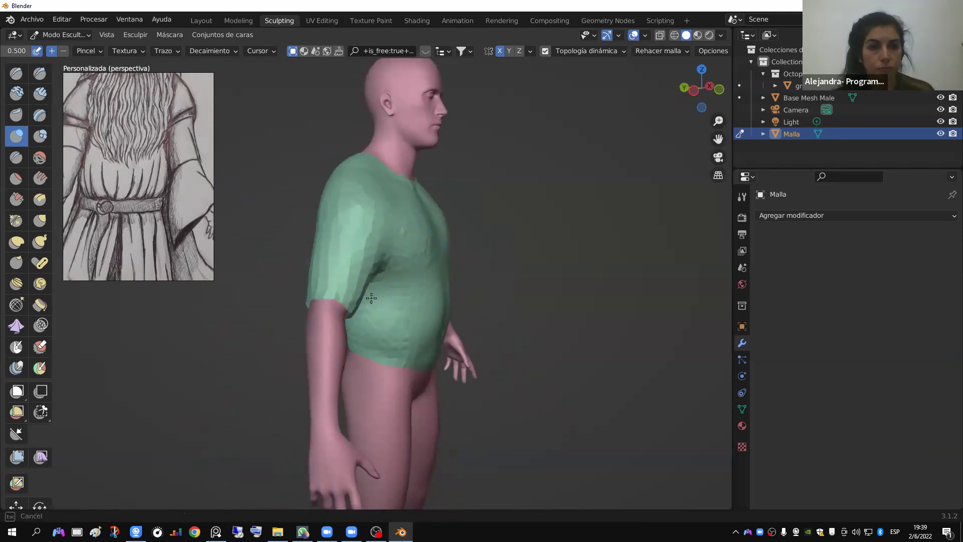
pyautogui.moveTo(371, 298)
pyautogui.mouseDown(button='middle')
pyautogui.moveTo(390, 307)
pyautogui.moveTo(301, 311)
pyautogui.moveTo(482, 260)
pyautogui.mouseUp(button='middle')
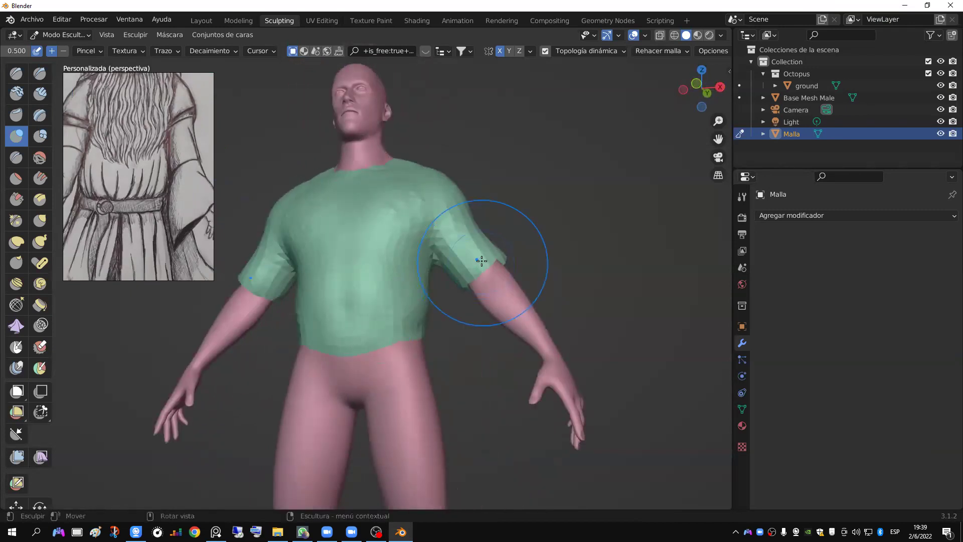
pyautogui.press('KP_1')
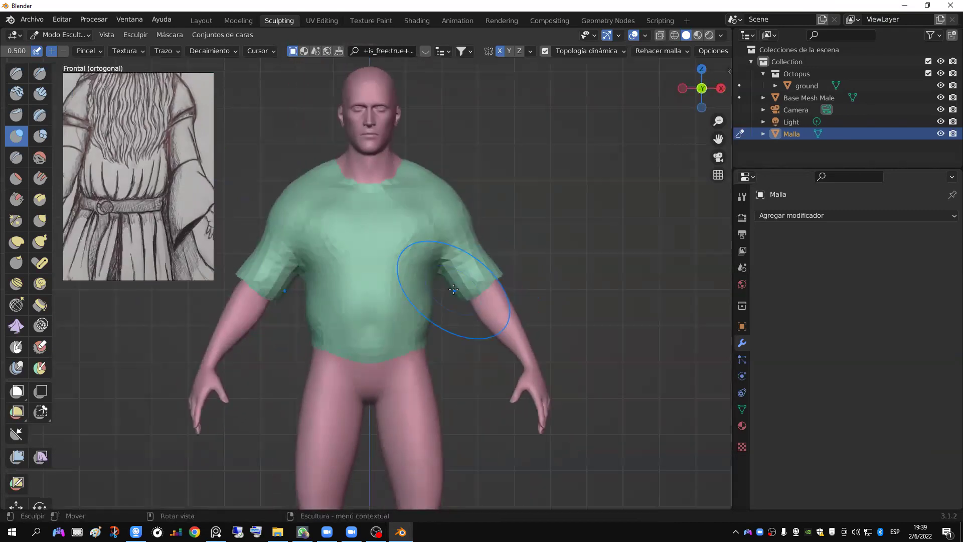
pyautogui.moveTo(251, 267)
pyautogui.mouseDown()
pyautogui.moveTo(280, 255)
pyautogui.moveTo(247, 235)
pyautogui.moveTo(269, 241)
pyautogui.mouseUp()
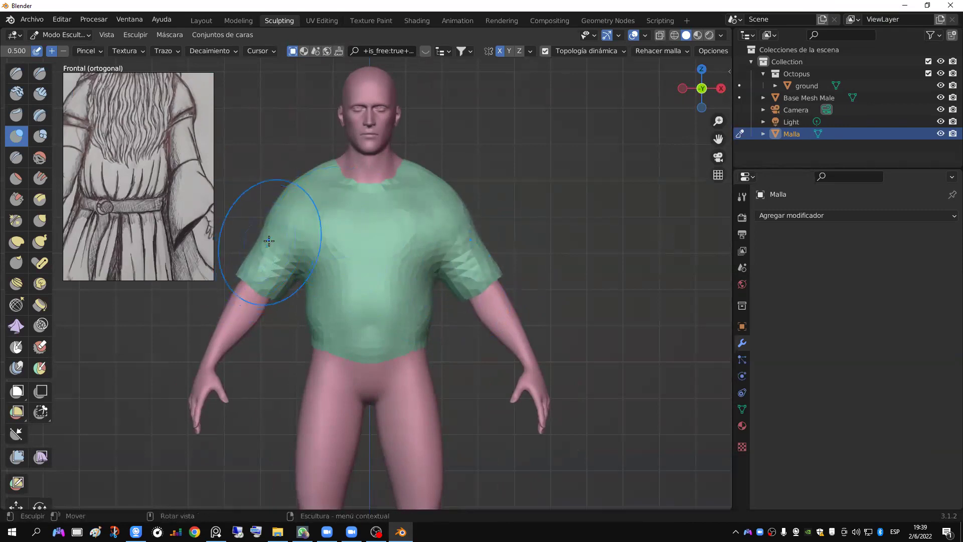
# Step: Inflate the shirt's lower hem, belly and sides in front view, following the full wizard drawing
pyautogui.scroll(1, 367, 233)
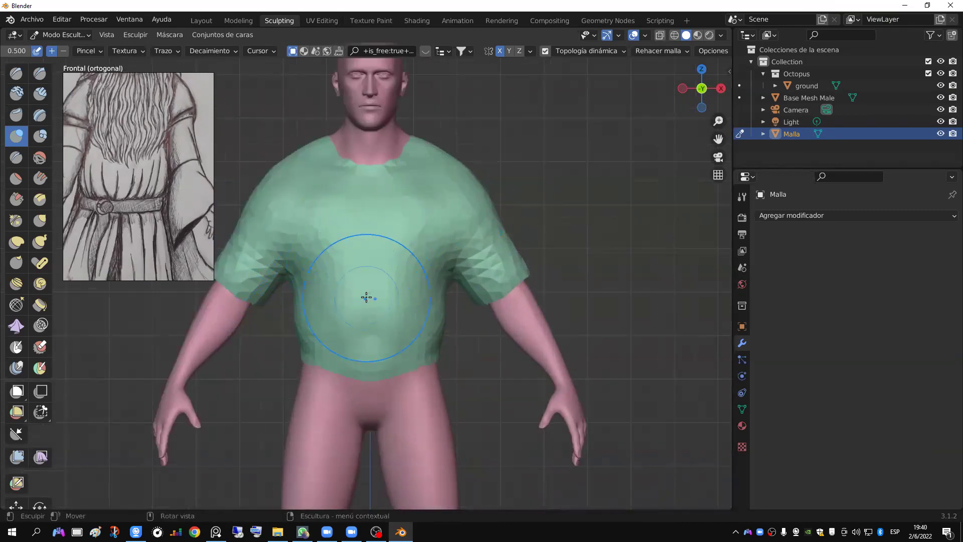
pyautogui.scroll(-3, 145, 209)
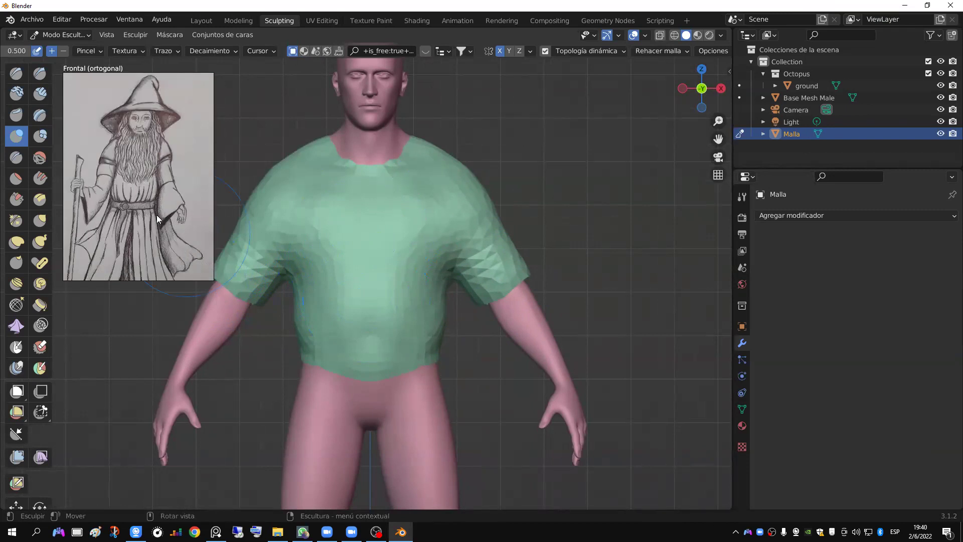
pyautogui.moveTo(318, 344)
pyautogui.mouseDown()
pyautogui.moveTo(338, 348)
pyautogui.moveTo(365, 324)
pyautogui.moveTo(393, 362)
pyautogui.mouseUp()
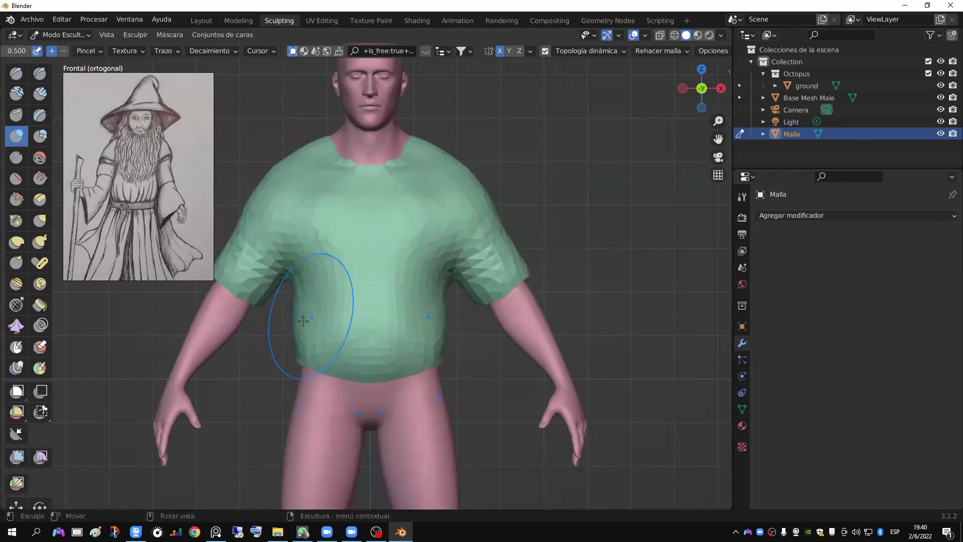
pyautogui.moveTo(301, 313); pyautogui.dragTo(322, 264)
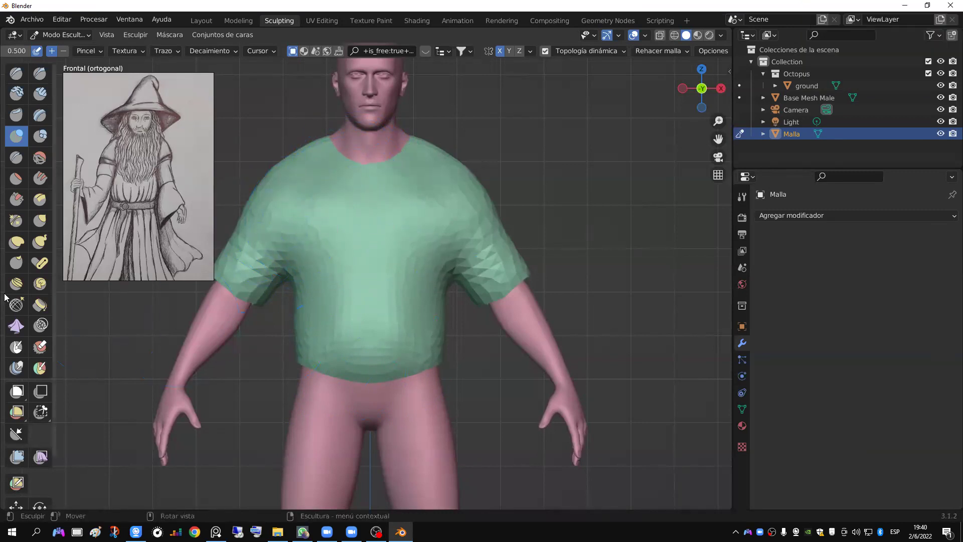
# Step: Choose the Cloth brush and enlarge the properties area to review its simulation and deformation settings
pyautogui.click(17, 331)
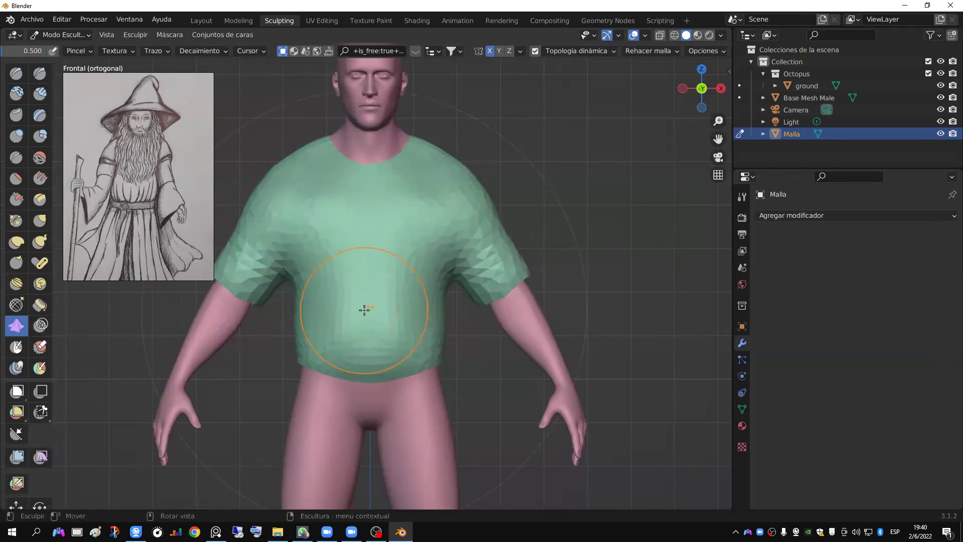
pyautogui.click(742, 198)
pyautogui.moveTo(760, 168); pyautogui.dragTo(760, 70)
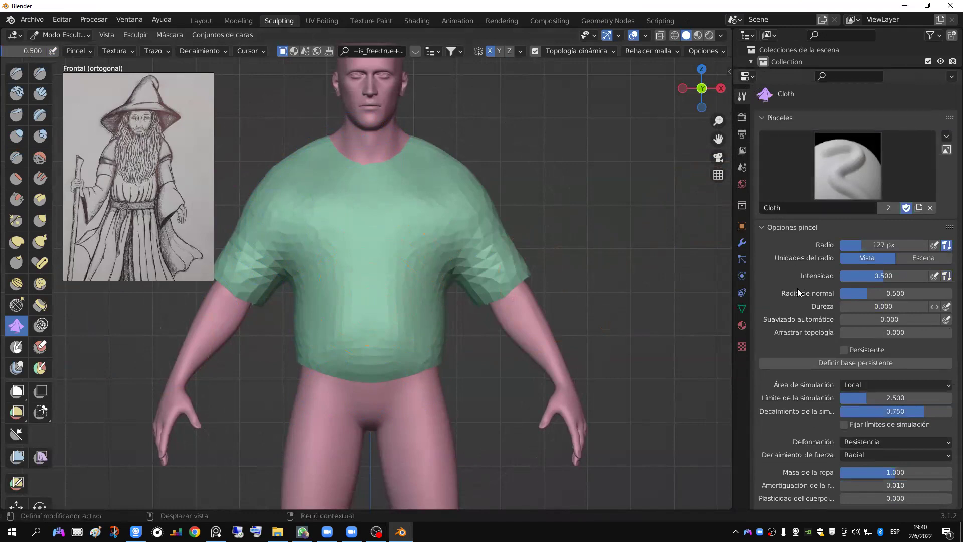
pyautogui.scroll(-4, 798, 289)
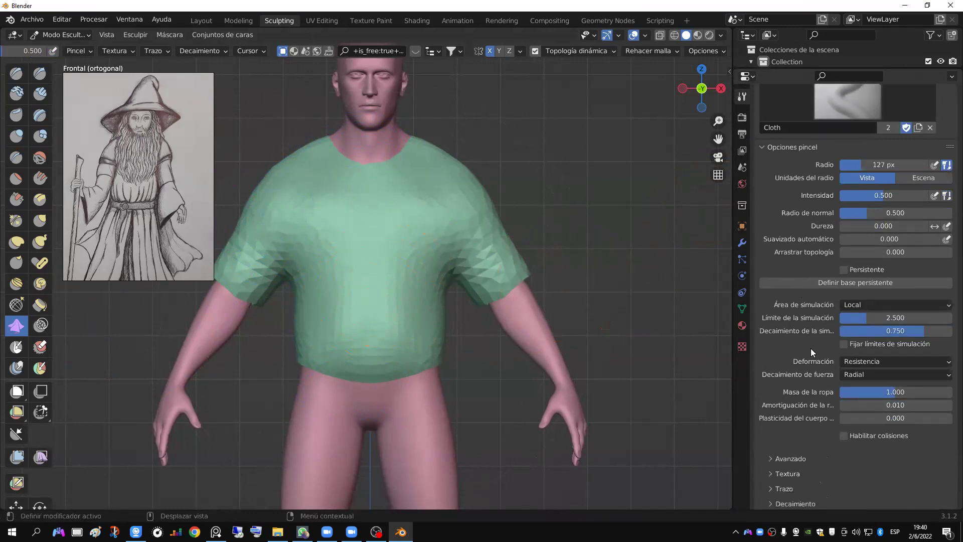
pyautogui.scroll(-2, 811, 352)
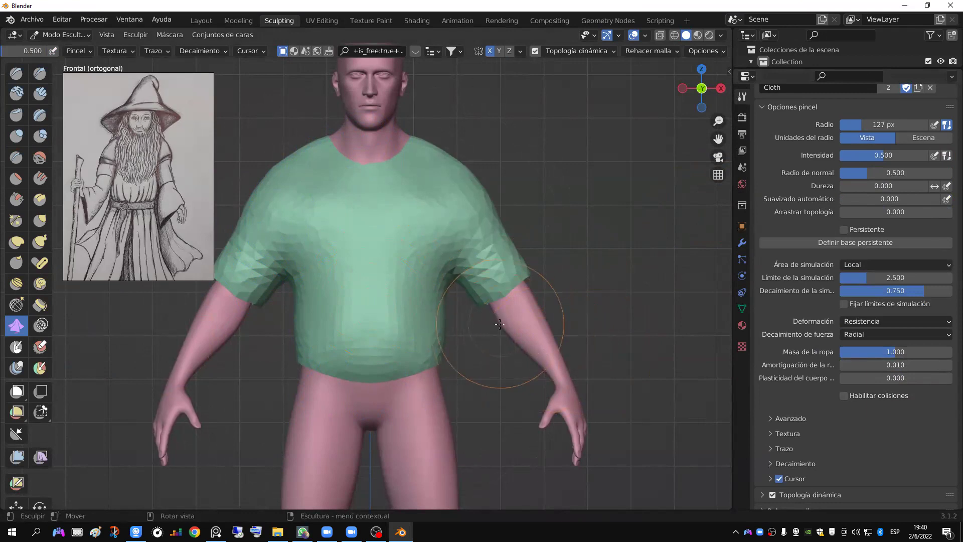
# Step: Switch to the Layout workspace, select Base Mesh Male and turn on the wireframe overlay for all objects
pyautogui.click(202, 21)
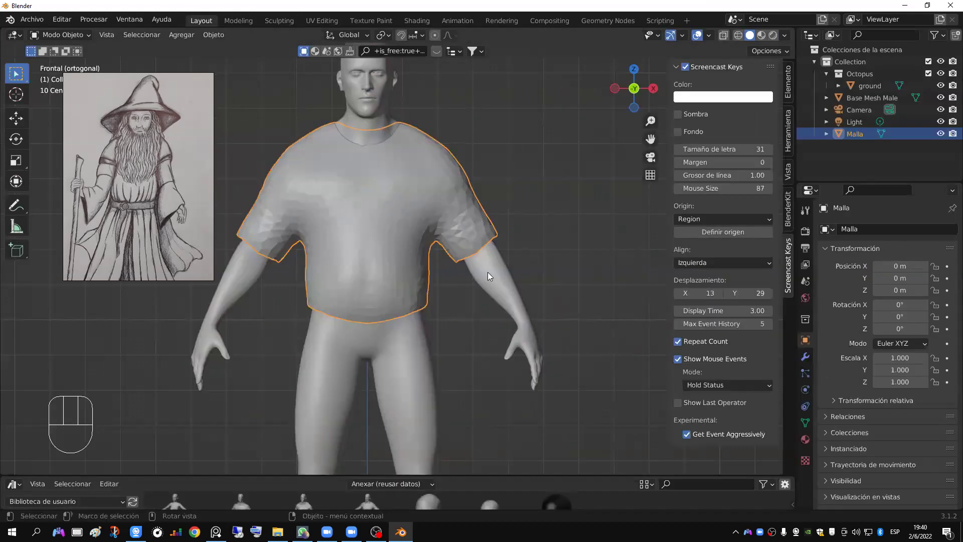
pyautogui.click(496, 284)
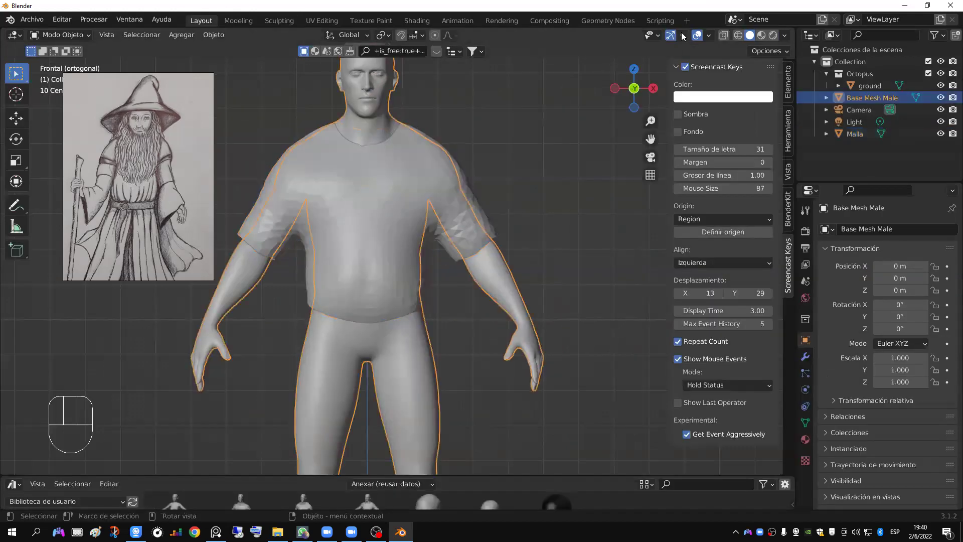
pyautogui.click(709, 35)
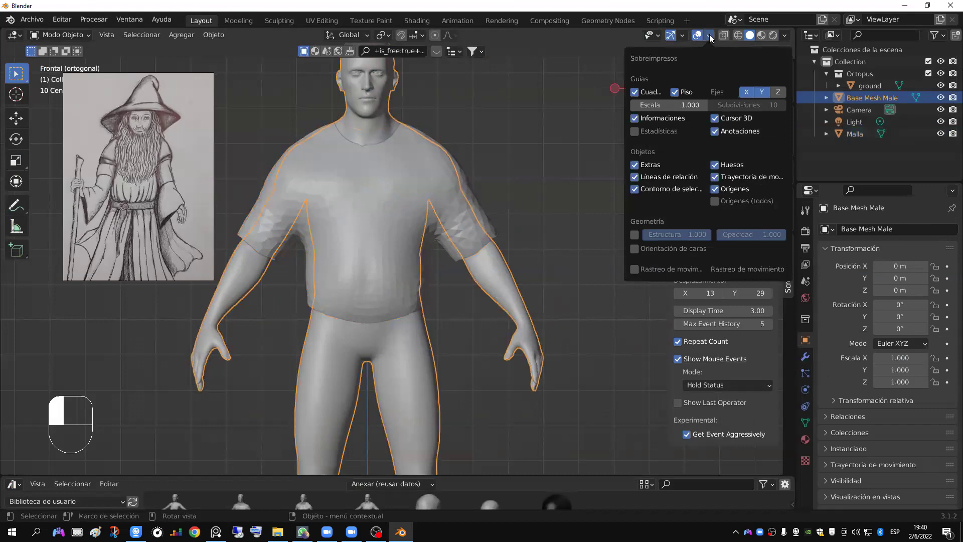
pyautogui.click(709, 34)
pyautogui.click(710, 34)
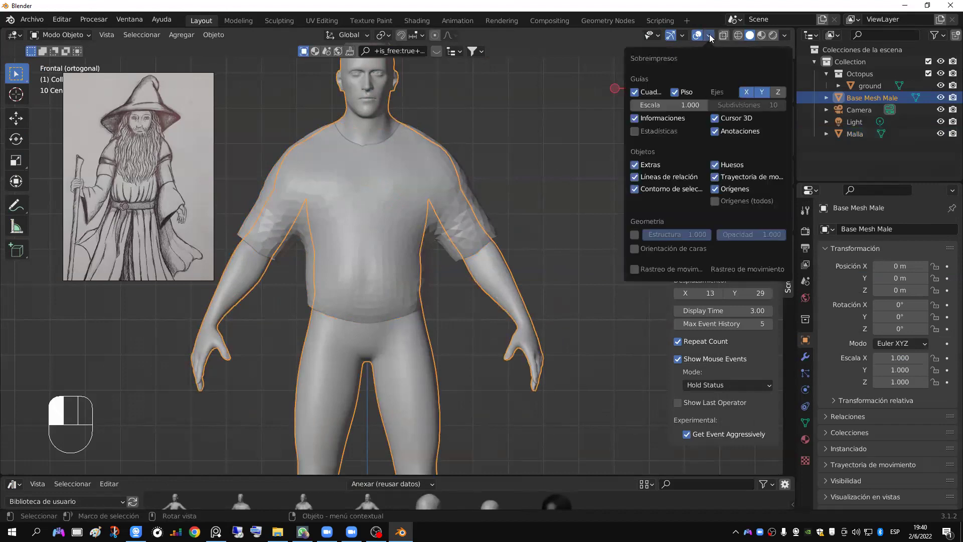
pyautogui.click(635, 234)
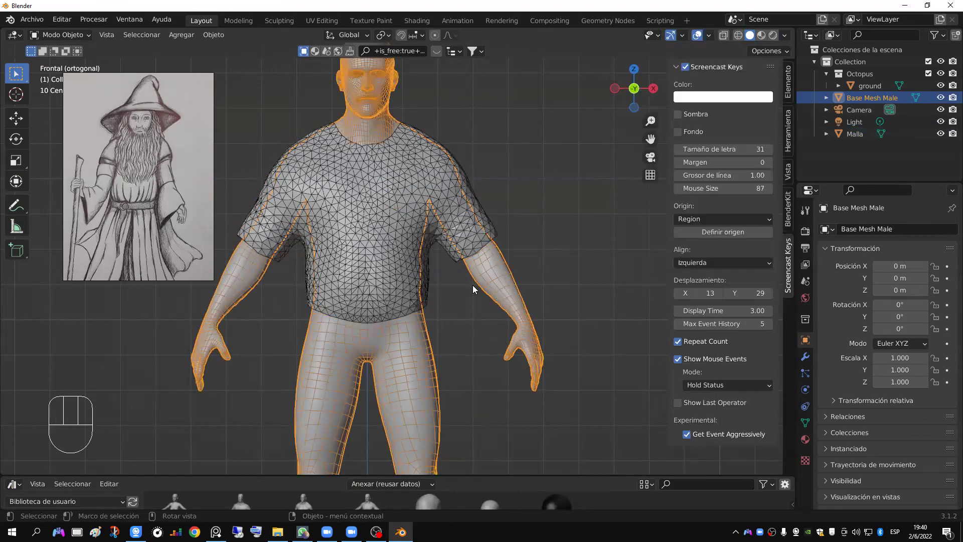
# Step: Compare the shirt's triangulated topology with the body's quad mesh at the torso, neck and head
pyautogui.scroll(2, 554, 298)
pyautogui.scroll(-2, 543, 291)
pyautogui.scroll(1, 513, 284)
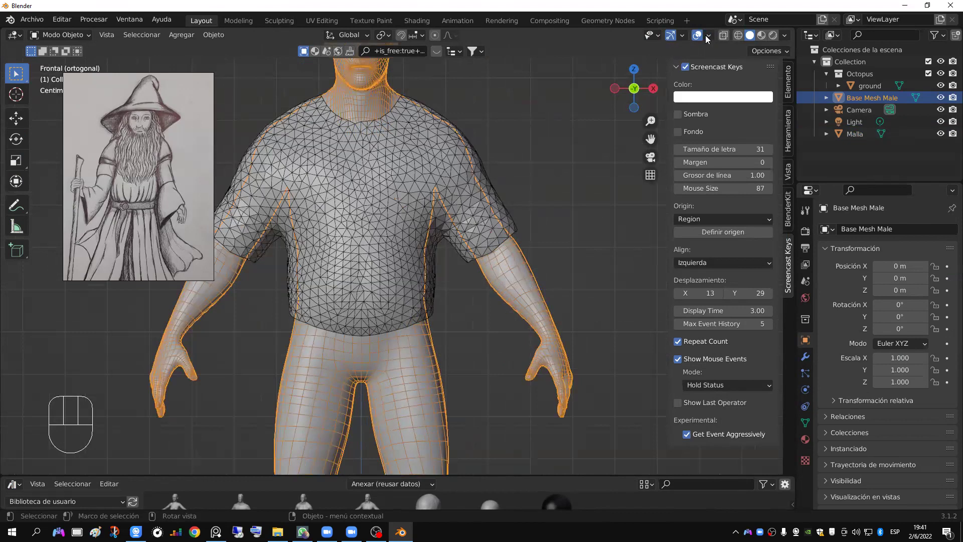
pyautogui.scroll(-2, 468, 222)
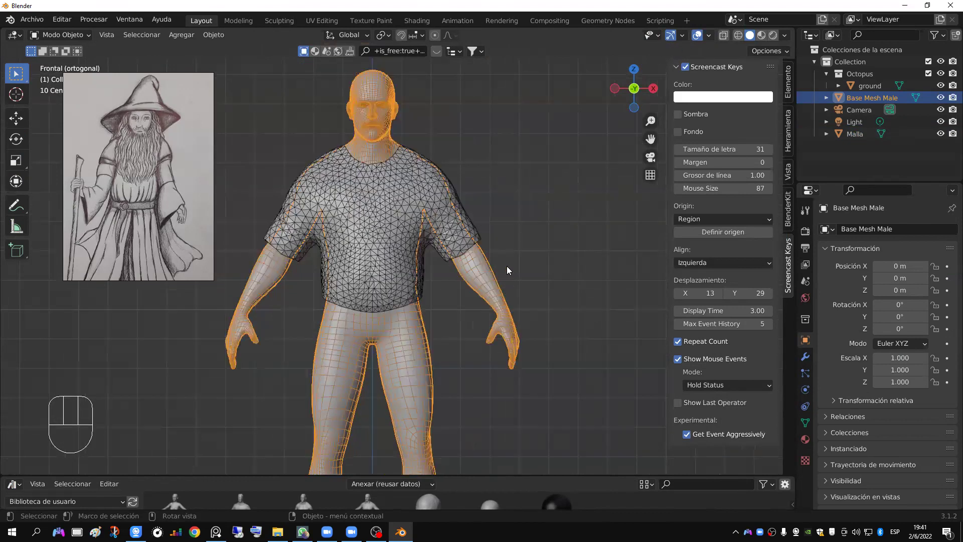
pyautogui.scroll(-1, 506, 265)
pyautogui.scroll(2, 426, 150)
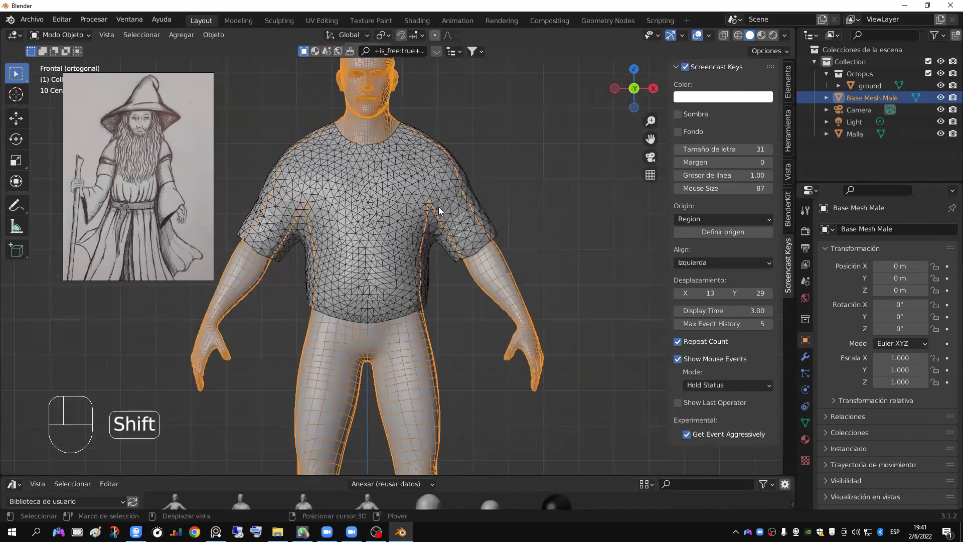
pyautogui.keyDown('shift'); pyautogui.moveTo(438, 206); pyautogui.dragTo(403, 190, button='middle'); pyautogui.keyUp('shift')
pyautogui.scroll(4, 419, 225)
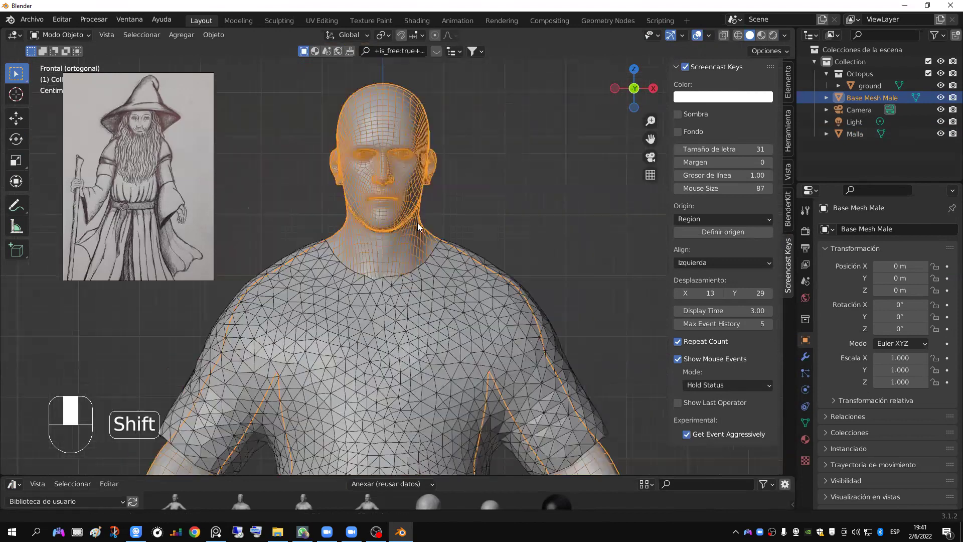
# Step: Switch the viewport to wireframe shading and examine the body and shirt meshes from the side and front
pyautogui.press('z')
pyautogui.click(341, 199)
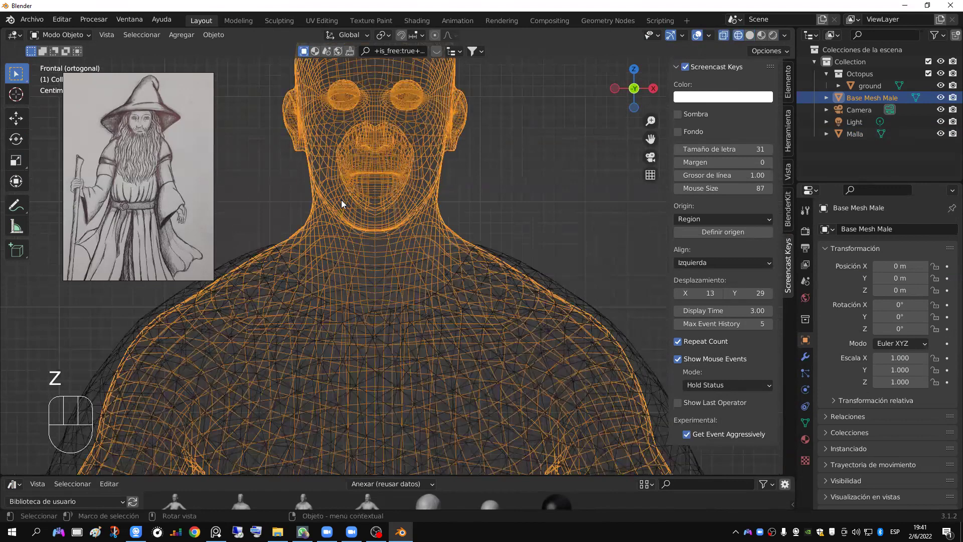
pyautogui.press('KP_3')
pyautogui.scroll(-2, 432, 197)
pyautogui.press('KP_1')
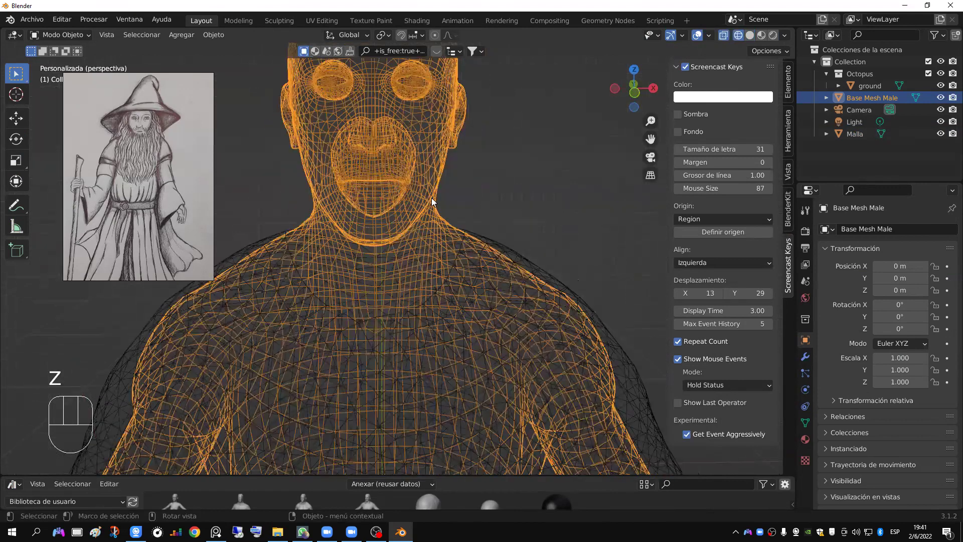
# Step: Return the viewport to solid shading from the front and turn off the wireframe overlay
pyautogui.press('z')
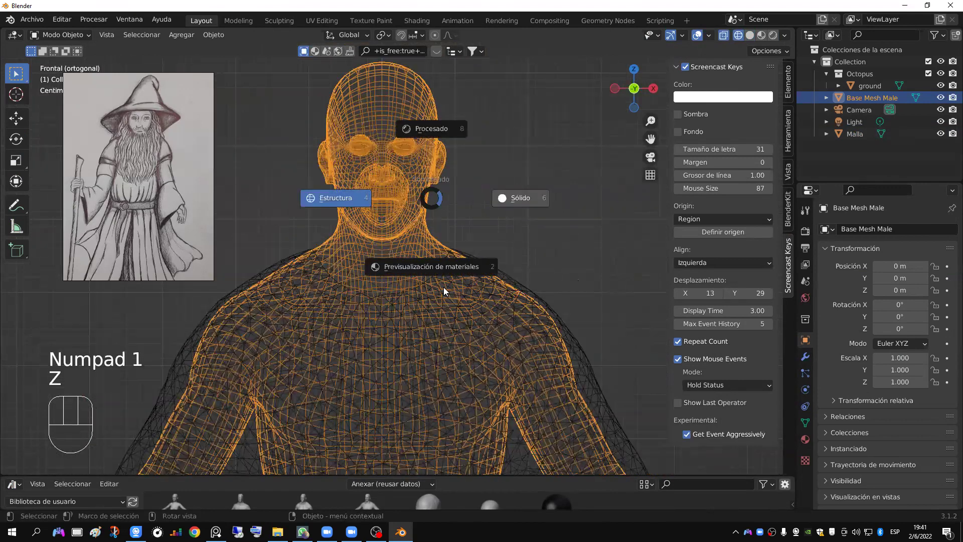
pyautogui.scroll(-4, 443, 287)
pyautogui.scroll(-2, 447, 241)
pyautogui.keyDown('shift'); pyautogui.moveTo(440, 251); pyautogui.dragTo(394, 206, button='middle'); pyautogui.keyUp('shift')
pyautogui.scroll(2, 457, 202)
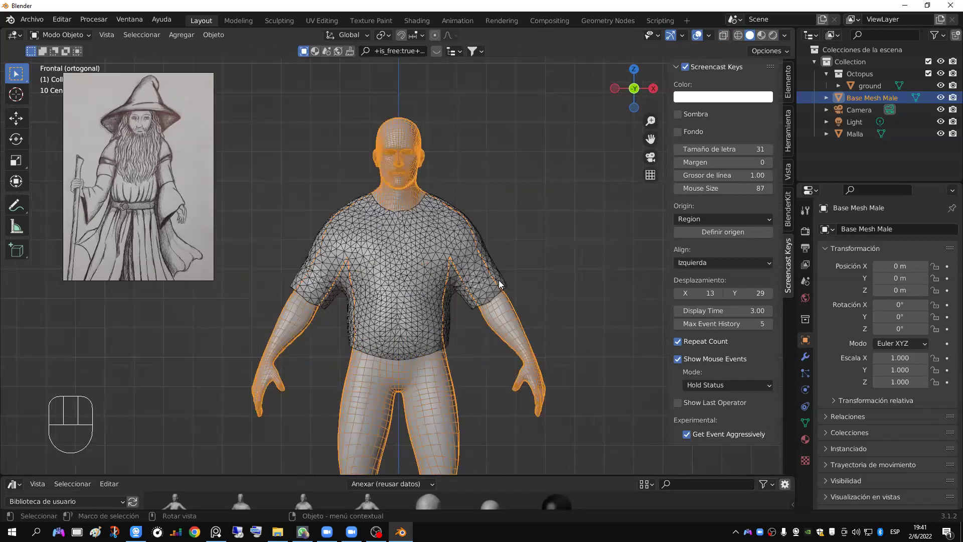
pyautogui.scroll(-1, 499, 284)
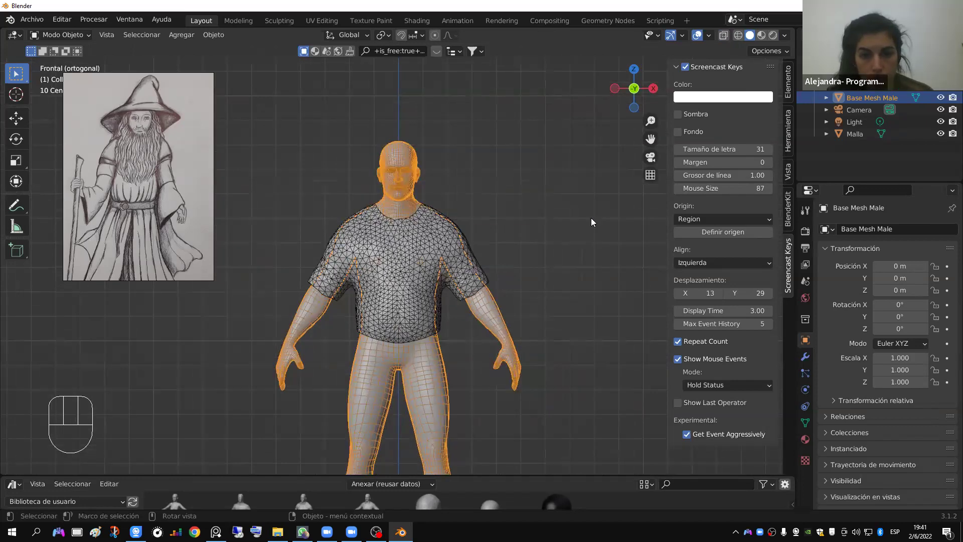
pyautogui.click(708, 34)
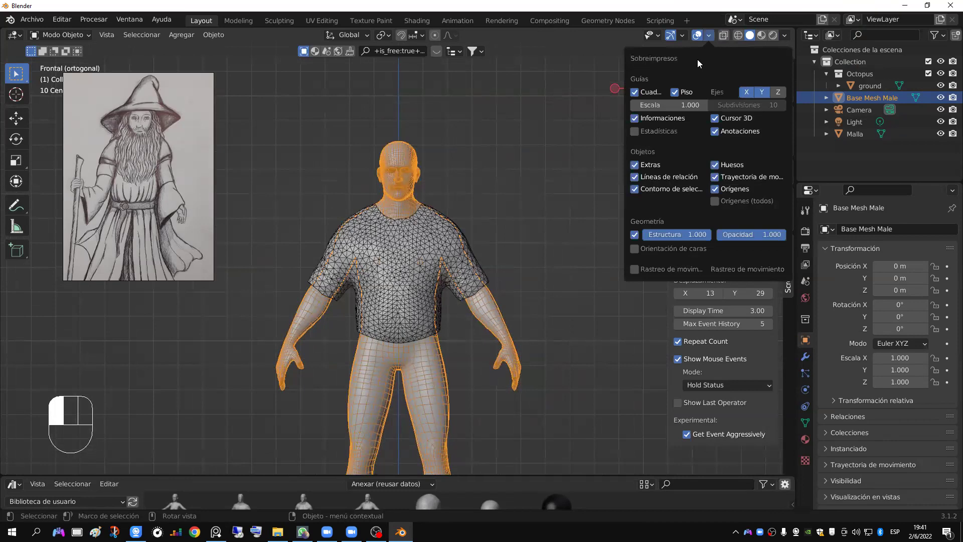
pyautogui.click(633, 234)
pyautogui.scroll(2, 408, 293)
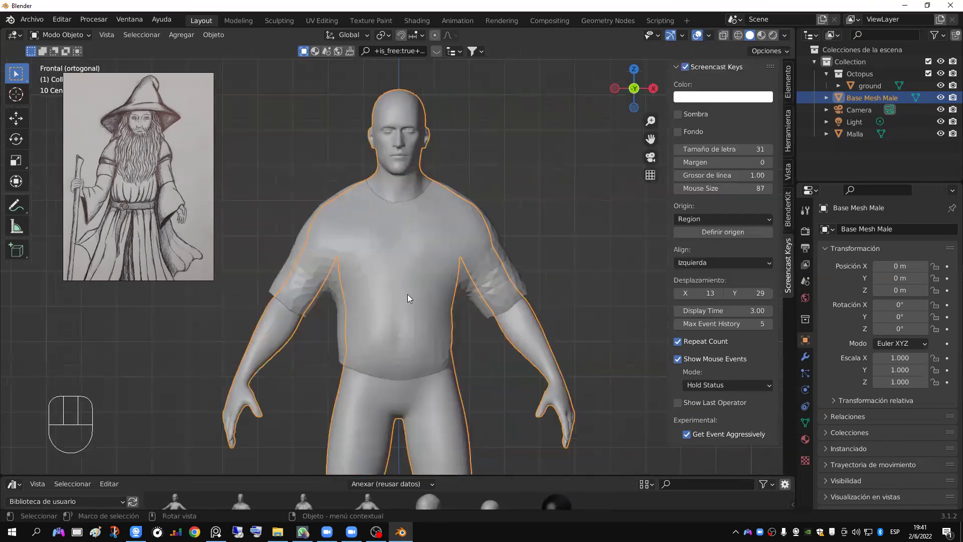
# Step: Colour the objects randomly in the viewport so body and shirt differ, and collapse the Screencast Keys sidebar
pyautogui.click(784, 36)
pyautogui.click(779, 197)
pyautogui.click(476, 276)
pyautogui.click(511, 328)
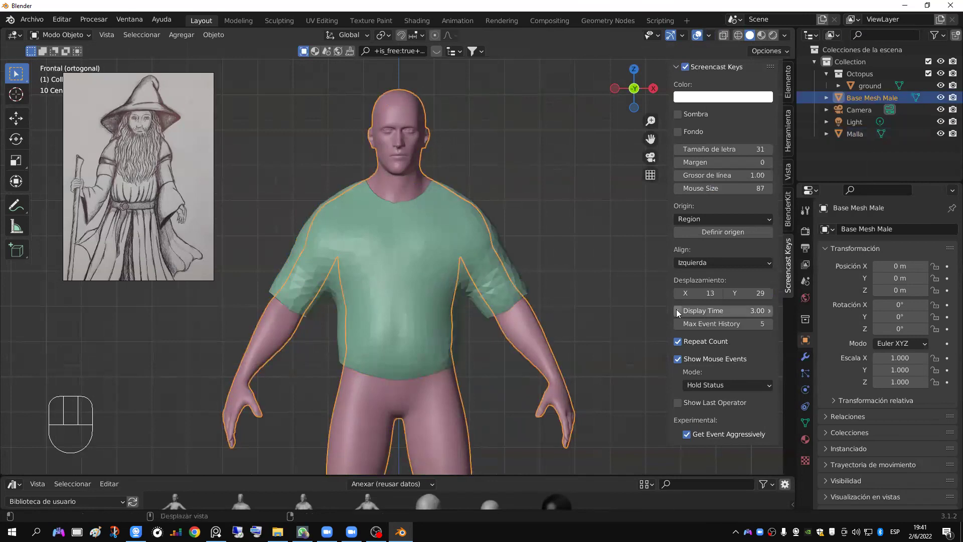
pyautogui.moveTo(672, 309); pyautogui.dragTo(804, 305)
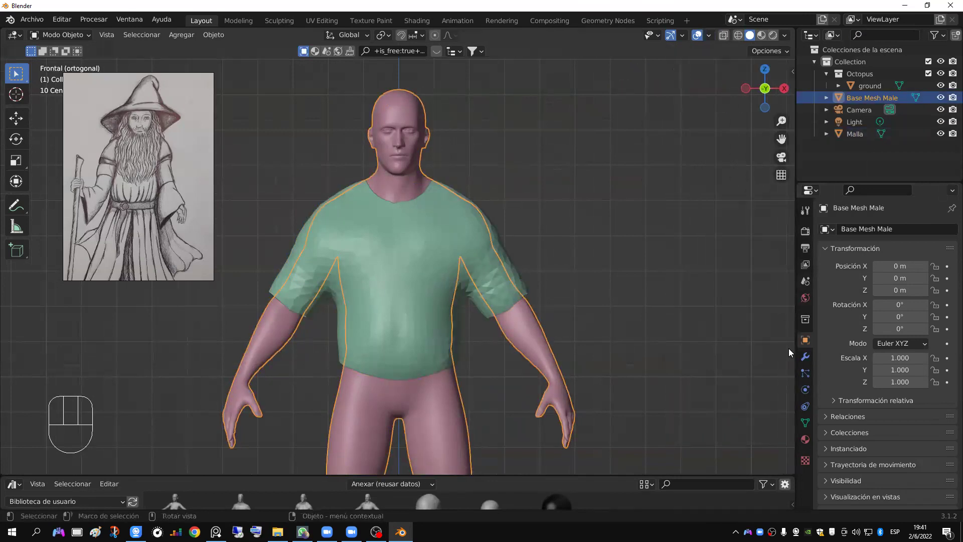
pyautogui.scroll(2, 506, 306)
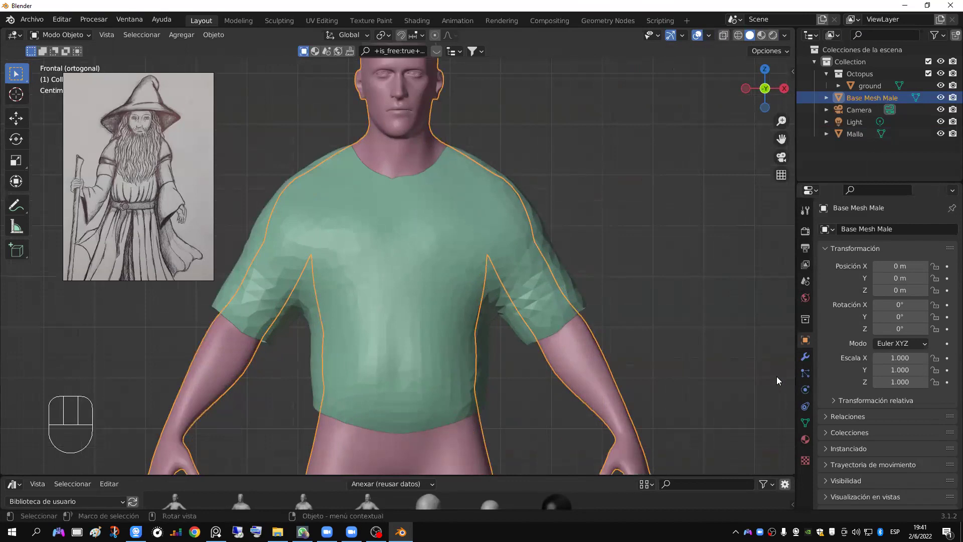
# Step: Show the physics properties of Base Mesh Male and draw an annotation arrow pointing at their icon
pyautogui.click(805, 390)
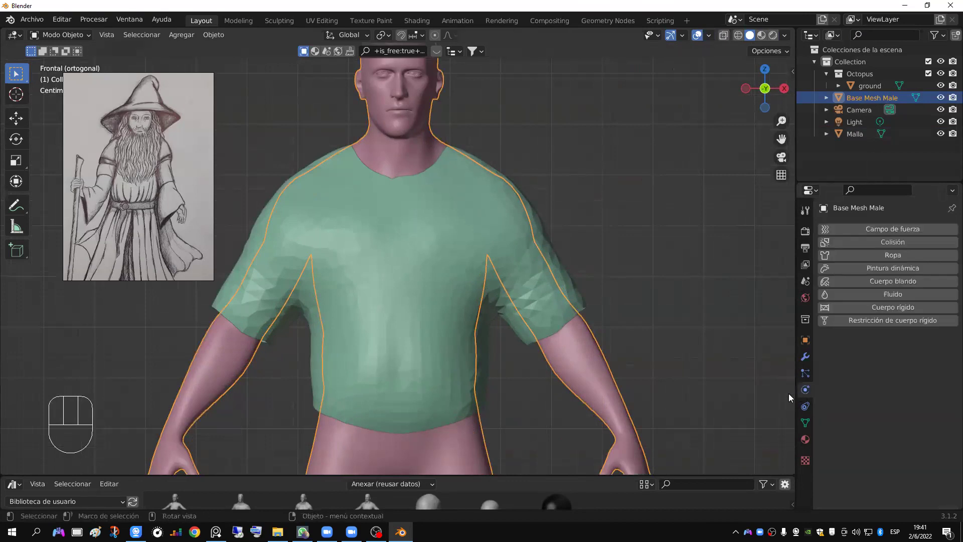
pyautogui.press('d')
pyautogui.moveTo(791, 390); pyautogui.dragTo(658, 371)
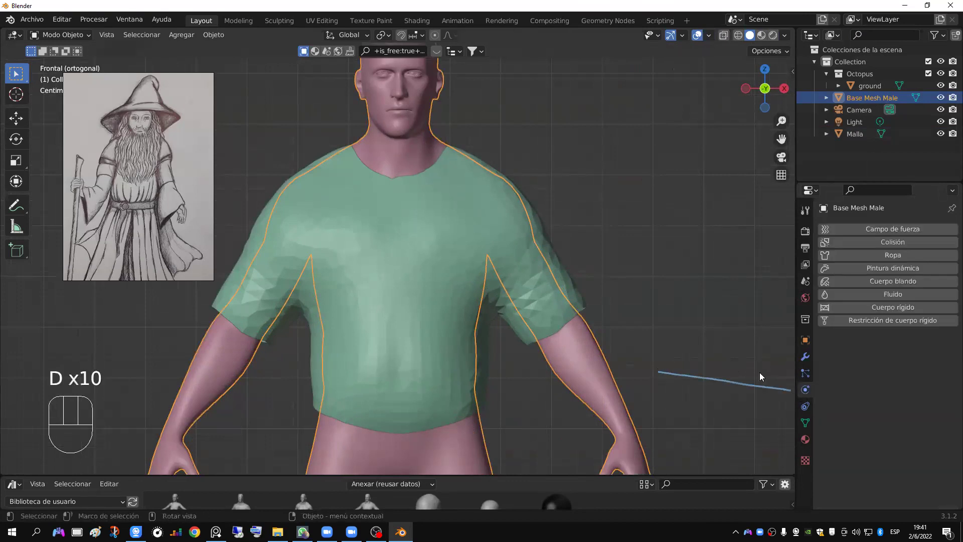
pyautogui.moveTo(777, 375)
pyautogui.mouseDown()
pyautogui.moveTo(796, 390)
pyautogui.moveTo(769, 398)
pyautogui.mouseUp()
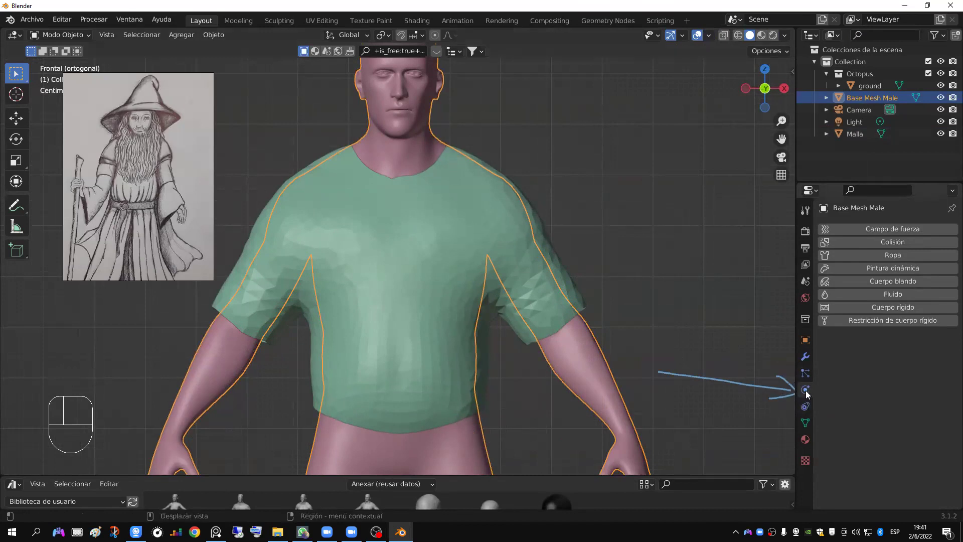
pyautogui.moveTo(794, 398); pyautogui.dragTo(796, 397)
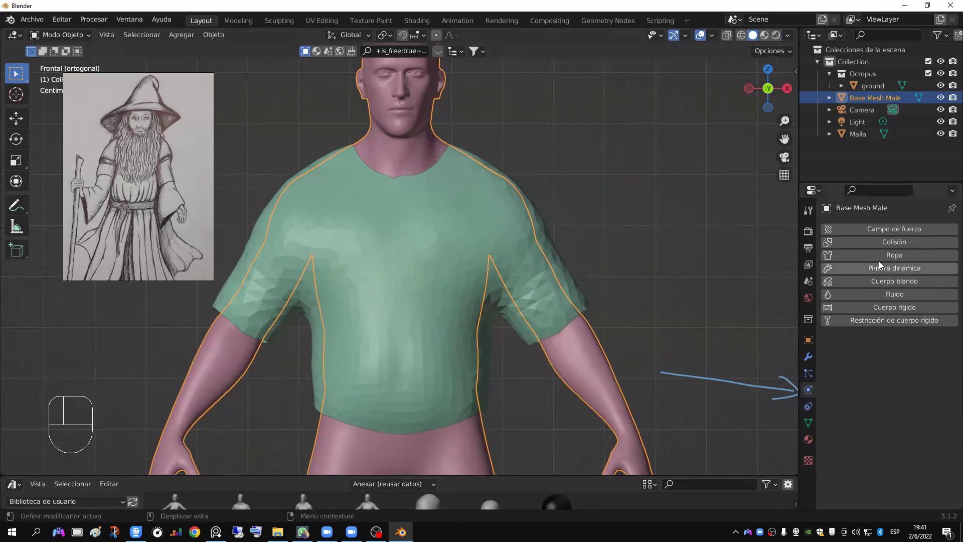
# Step: Add Collision (Colisión) physics to Base Mesh Male and set its outer thickness for soft bodies and cloth to 0.001
pyautogui.click(901, 243)
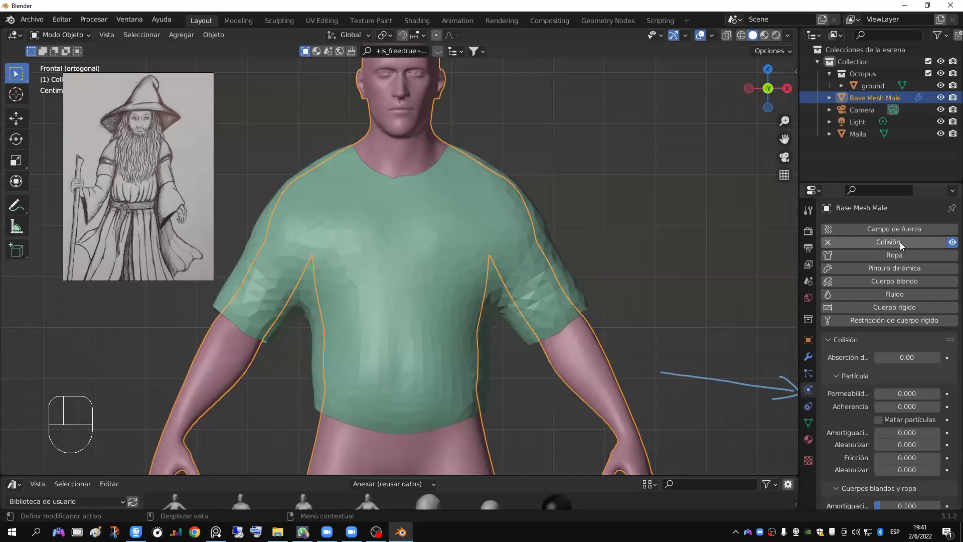
pyautogui.scroll(-3, 900, 242)
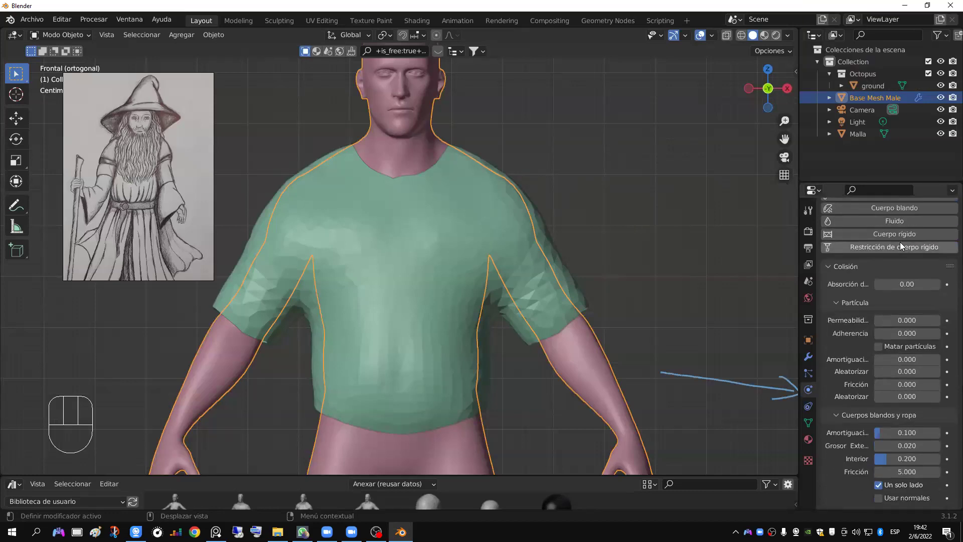
pyautogui.moveTo(798, 421); pyautogui.dragTo(757, 419)
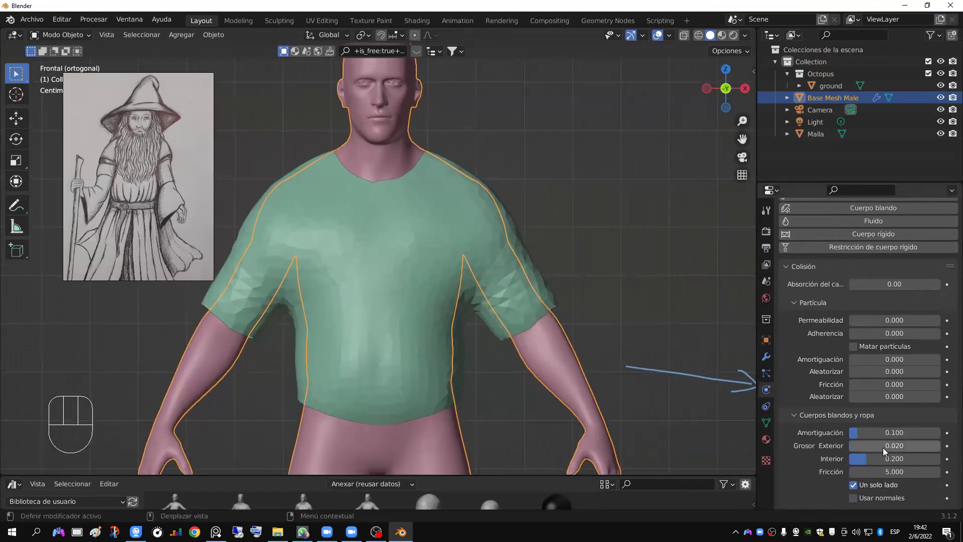
pyautogui.moveTo(894, 446); pyautogui.dragTo(877, 446)
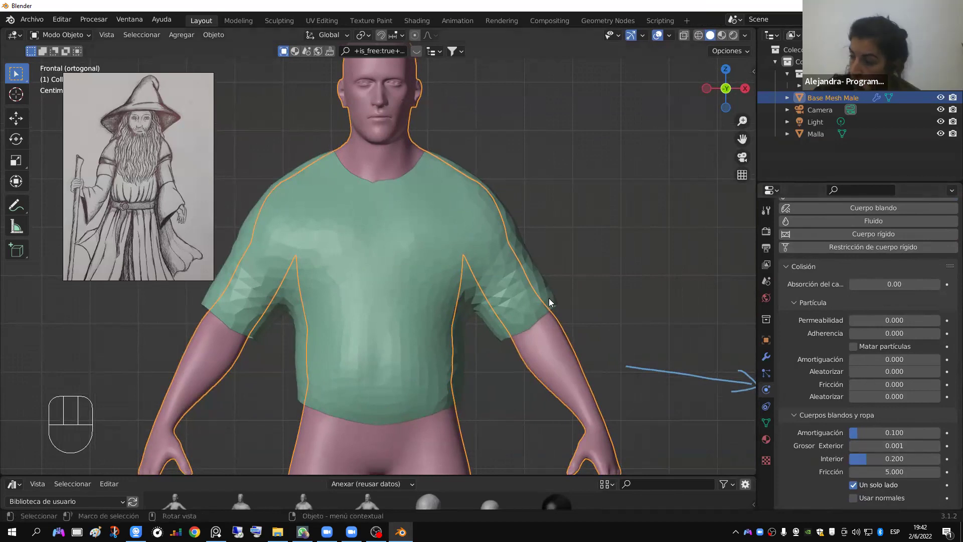
# Step: Move the wizard reference drawing lower to uncover the file commands and start saving the scene under a new name
pyautogui.moveTo(37, 19); pyautogui.dragTo(236, 331)
pyautogui.click(26, 23)
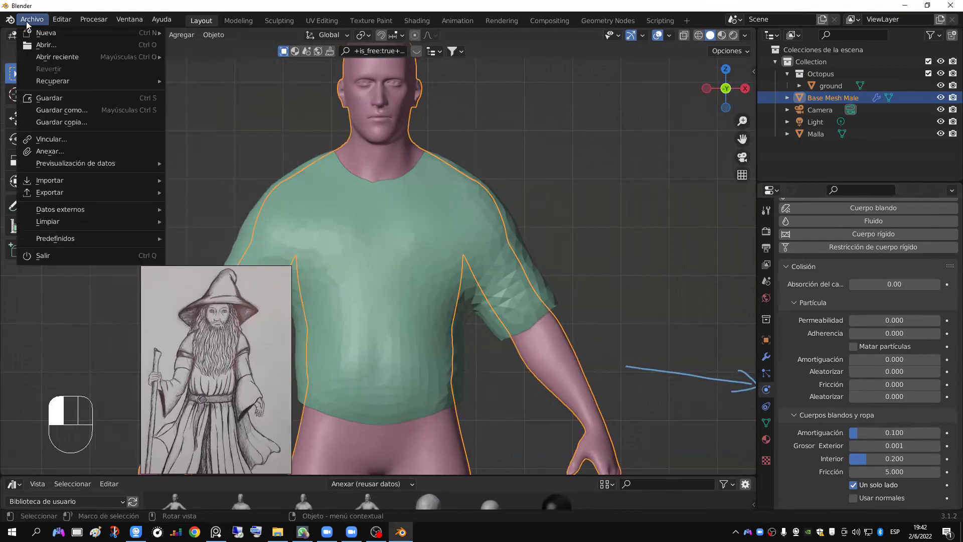
pyautogui.click(39, 112)
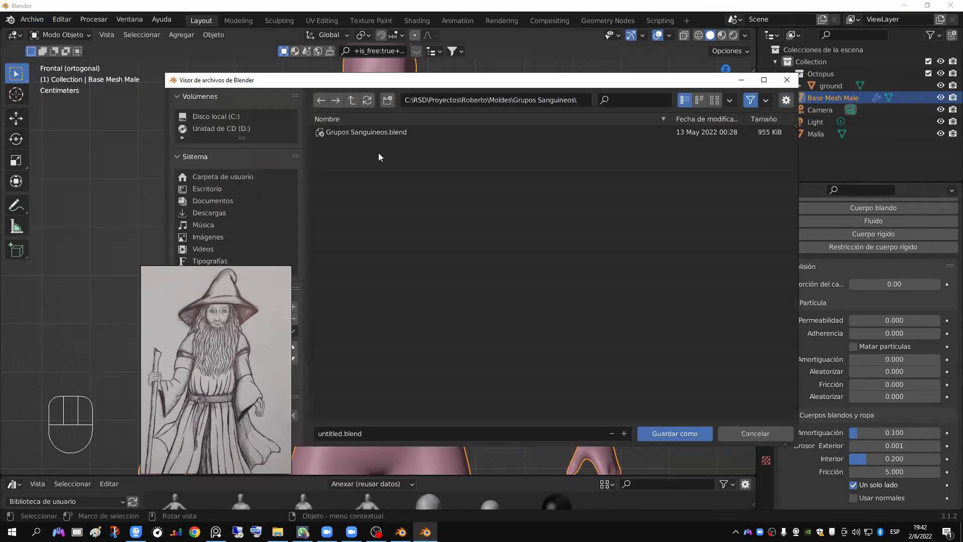
pyautogui.moveTo(353, 86); pyautogui.dragTo(504, 83)
# Step: Browse to the desktop, filter the folders by "jue" and open Clase iita Jueves as the save location
pyautogui.scroll(-1, 385, 397)
pyautogui.scroll(1, 387, 395)
pyautogui.click(389, 394)
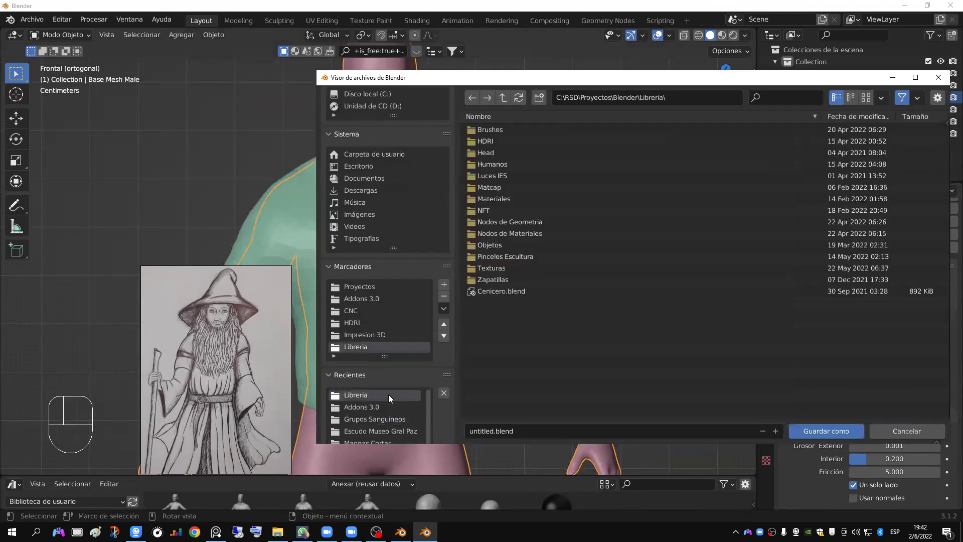
pyautogui.click(369, 288)
pyautogui.click(370, 166)
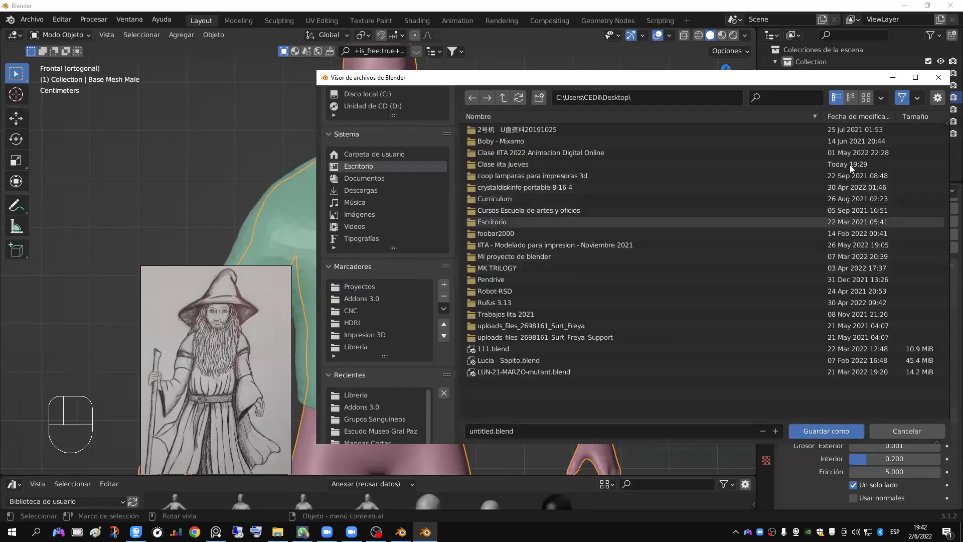
pyautogui.click(791, 98)
pyautogui.write('e')
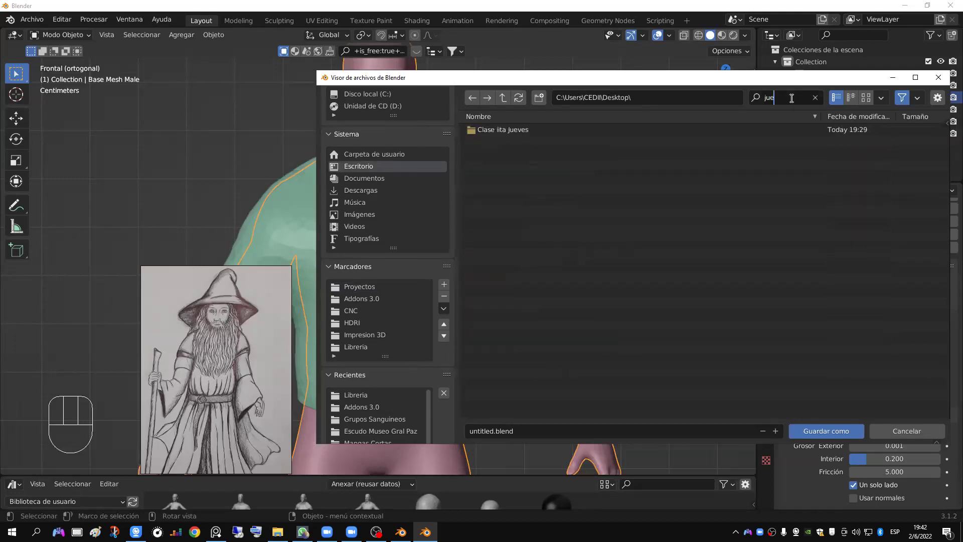
pyautogui.doubleClick(496, 130)
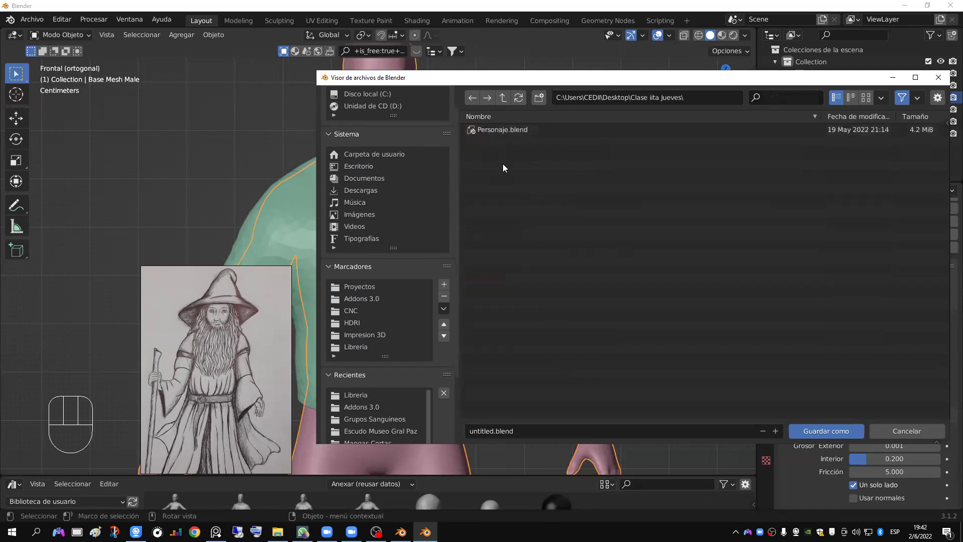
# Step: Name the file Mago and save it in the current folder
pyautogui.click(527, 431)
pyautogui.write('Mago')
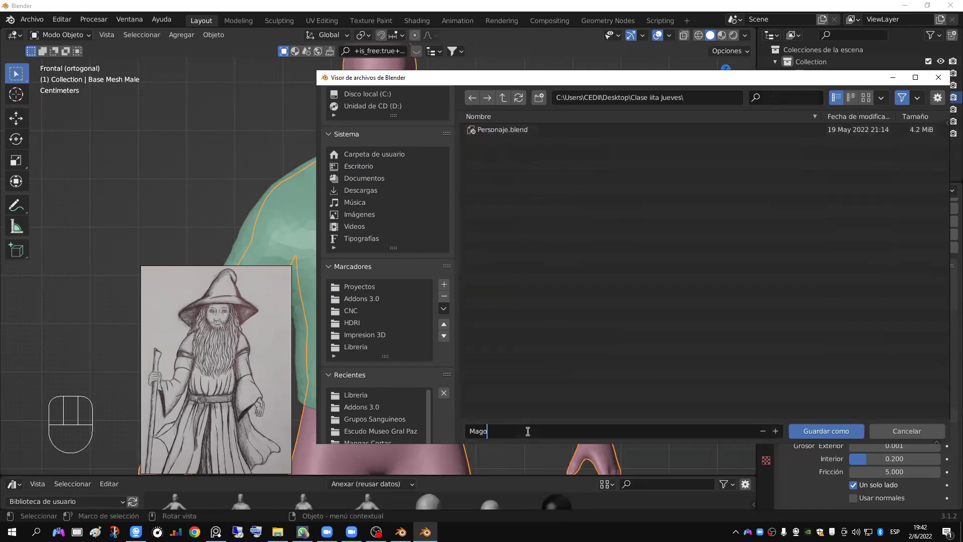
pyautogui.press('Return')
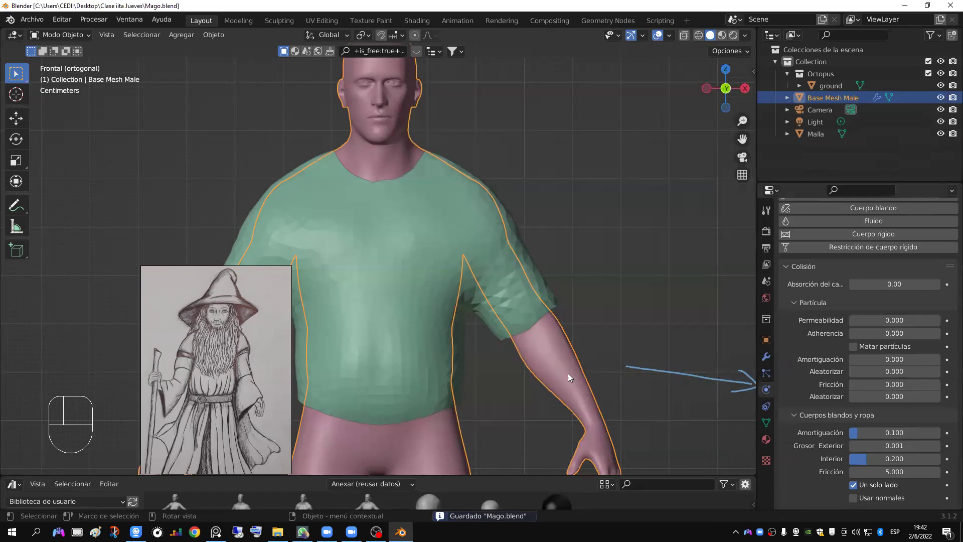
# Step: Select the shirt mesh Malla and turn on the wireframe overlay for the scene's geometry
pyautogui.click(553, 300)
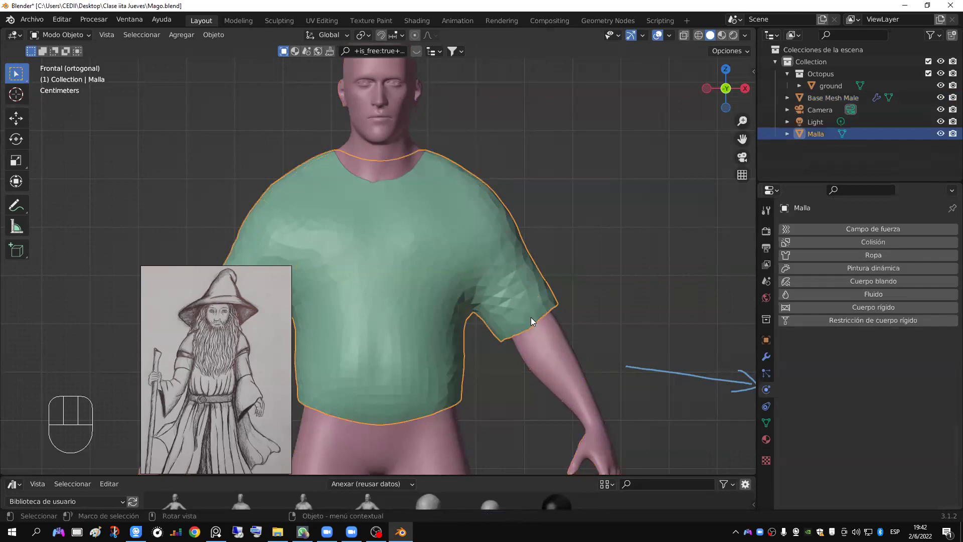
pyautogui.scroll(3, 477, 311)
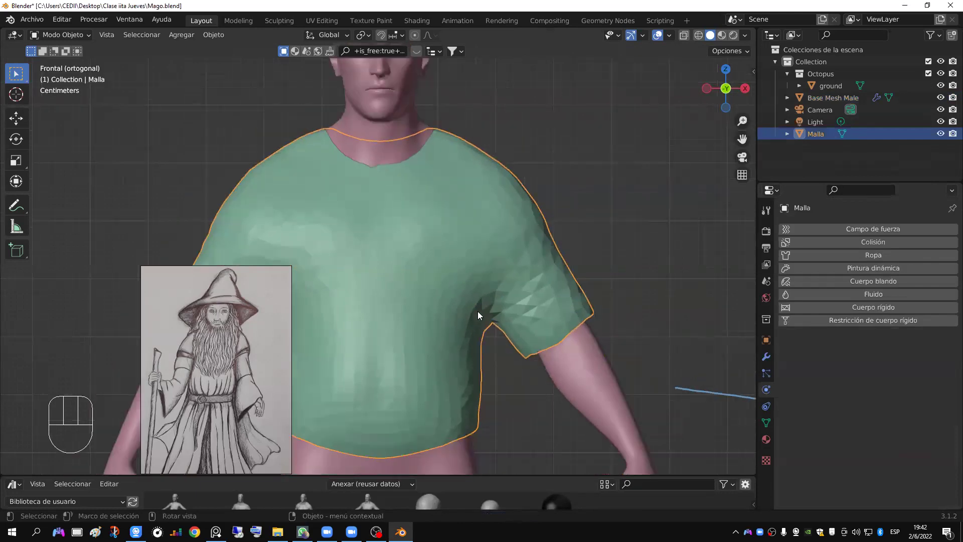
pyautogui.click(642, 36)
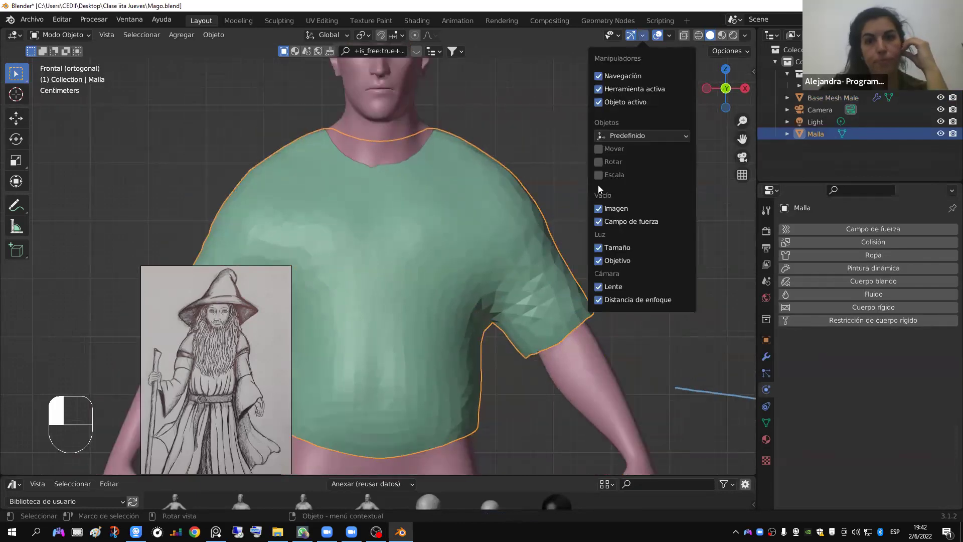
pyautogui.click(669, 35)
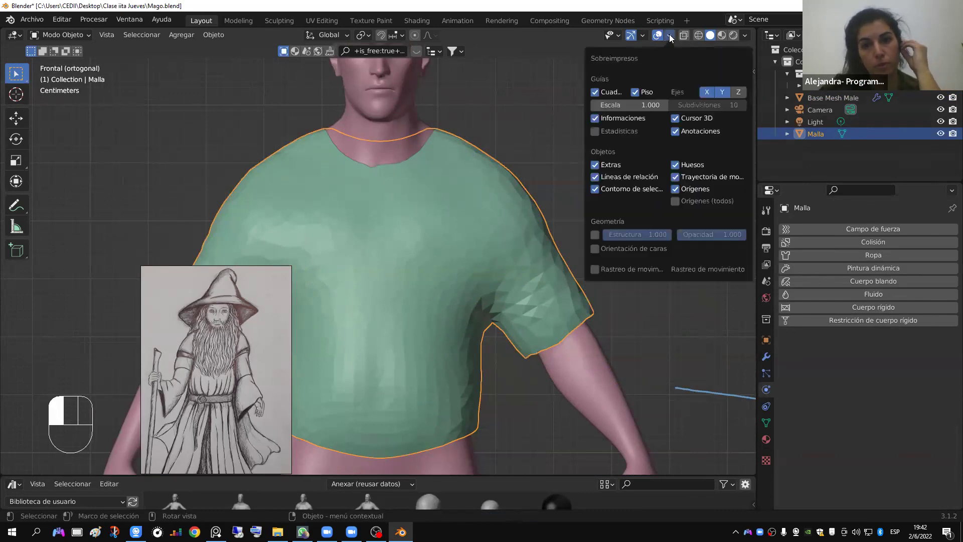
pyautogui.click(594, 235)
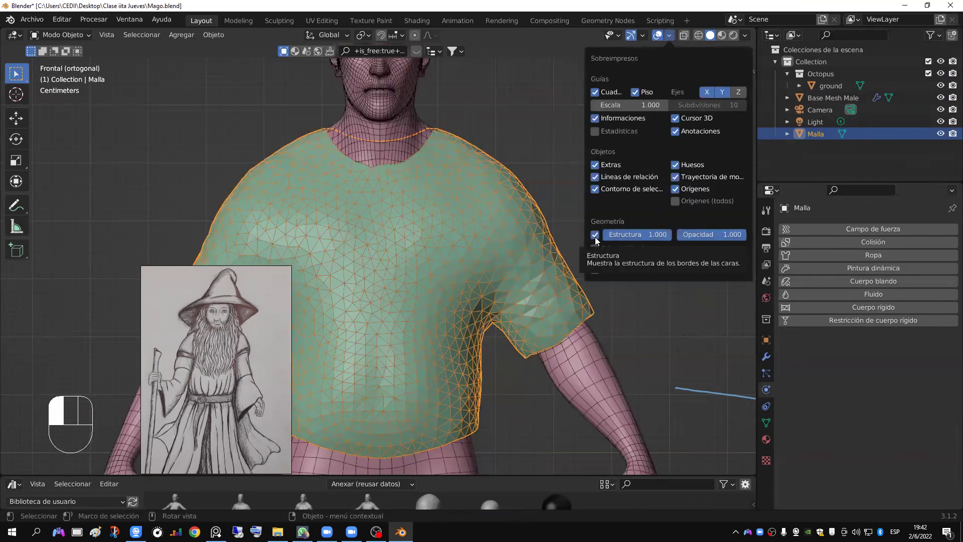
pyautogui.click(595, 235)
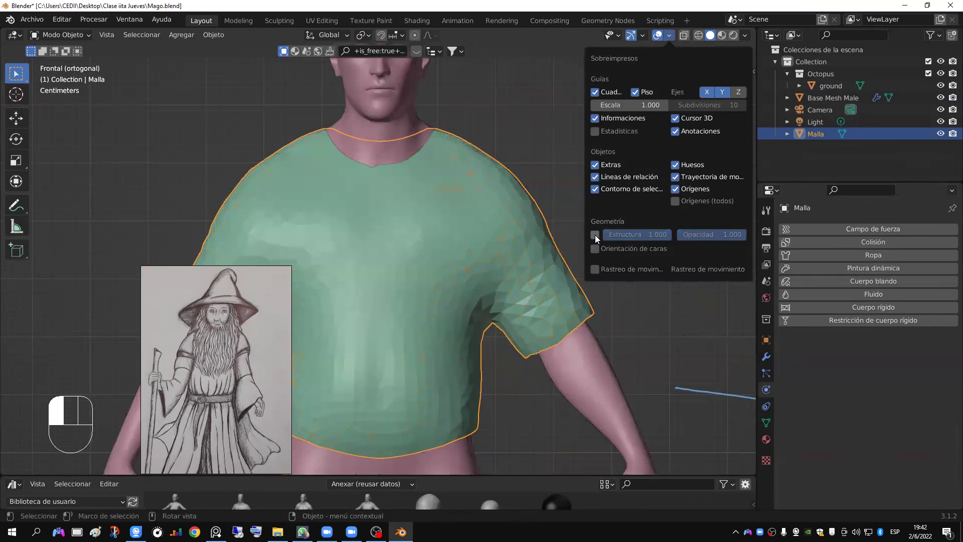
pyautogui.click(595, 234)
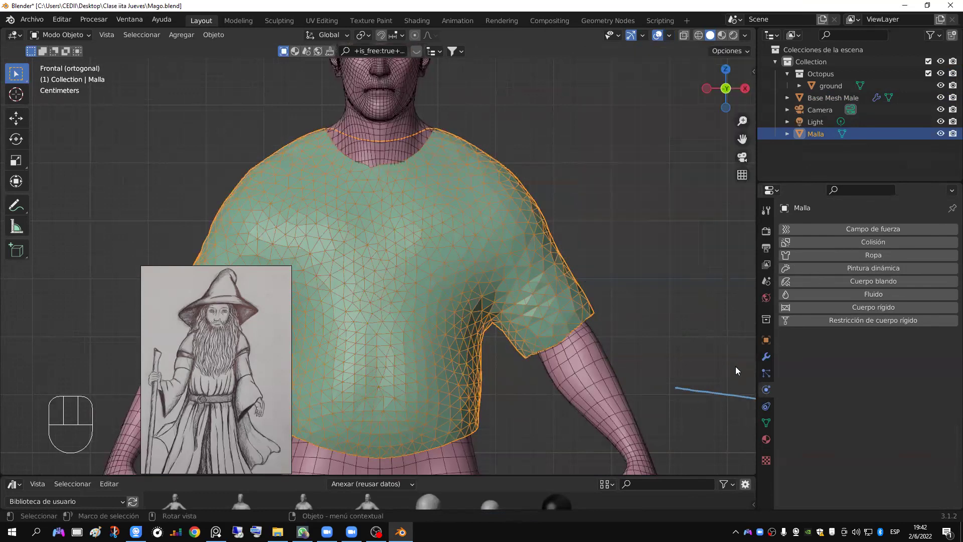
# Step: Add a Decimate (Diezmar) modifier to the shirt mesh Malla
pyautogui.scroll(-1, 736, 367)
pyautogui.moveTo(718, 370)
pyautogui.keyDown('shift'); pyautogui.mouseDown(button='middle')
pyautogui.moveTo(719, 346)
pyautogui.moveTo(740, 333)
pyautogui.mouseUp(button='middle'); pyautogui.keyUp('shift')
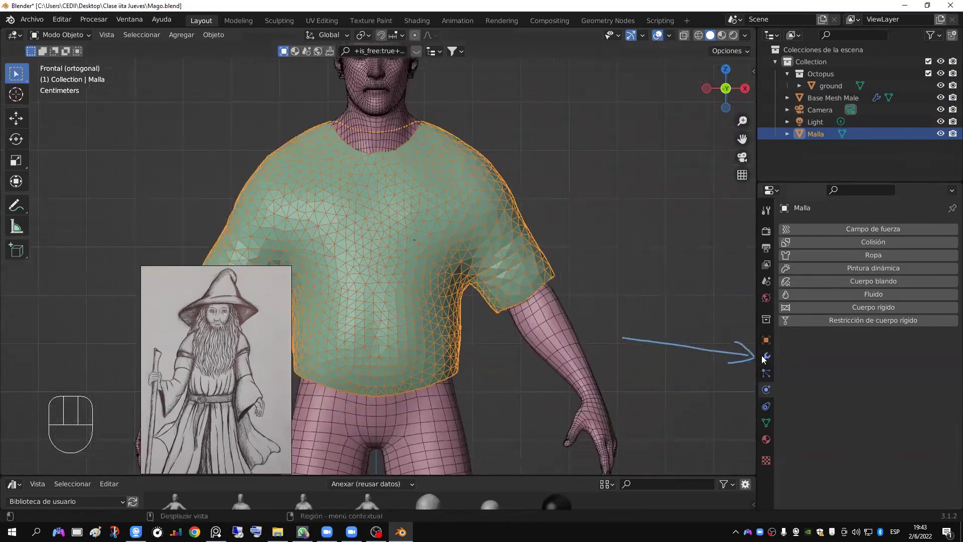
pyautogui.click(766, 357)
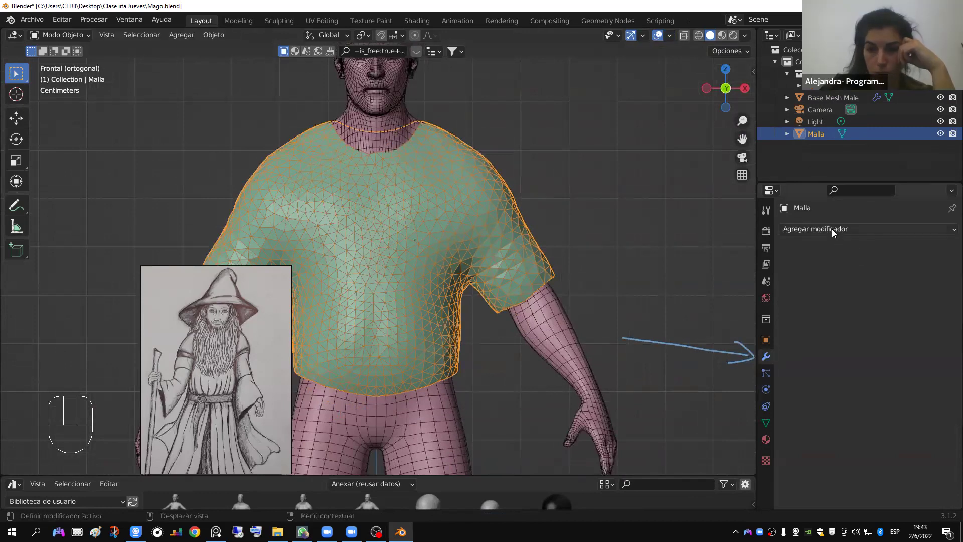
pyautogui.click(832, 229)
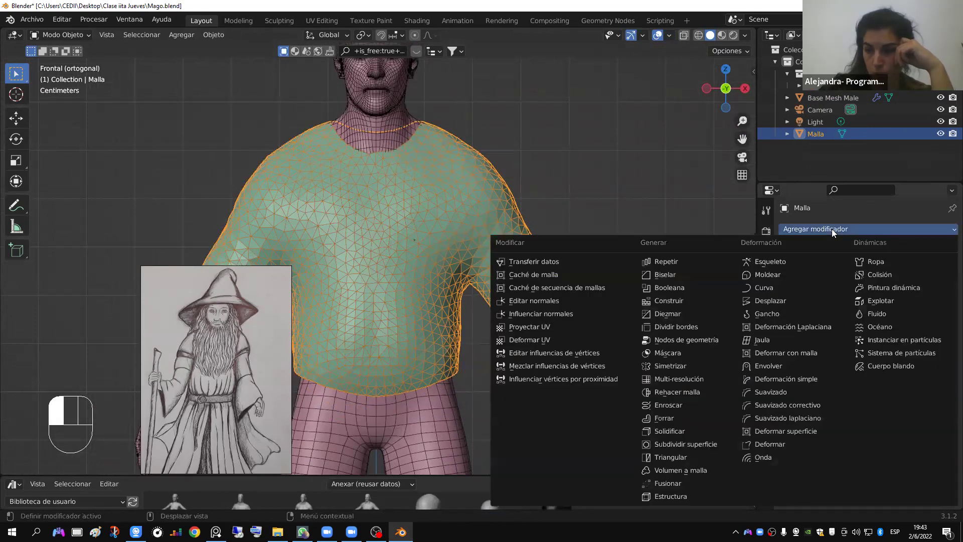
pyautogui.click(681, 315)
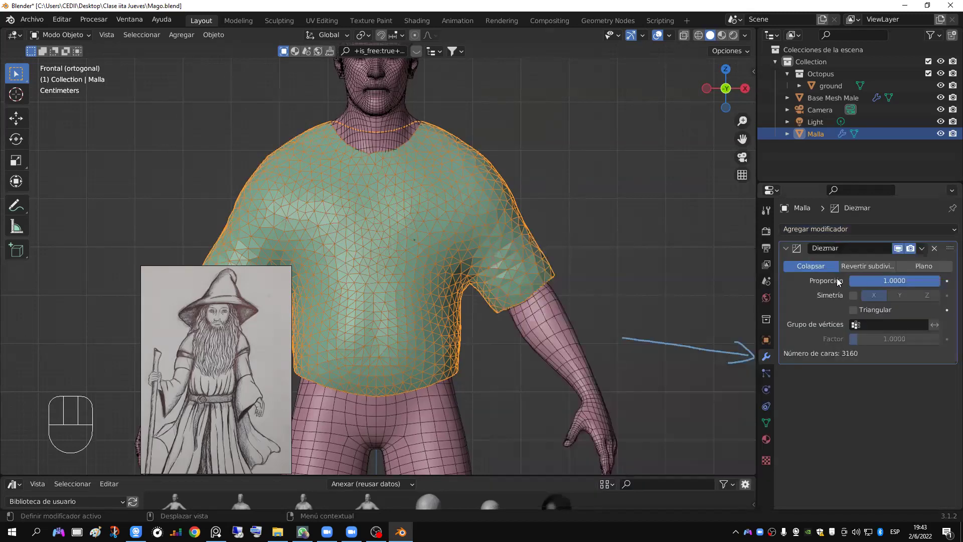
# Step: Set the ratio (Proporción) of the shirt's Decimate modifier to 0.5
pyautogui.doubleClick(893, 281)
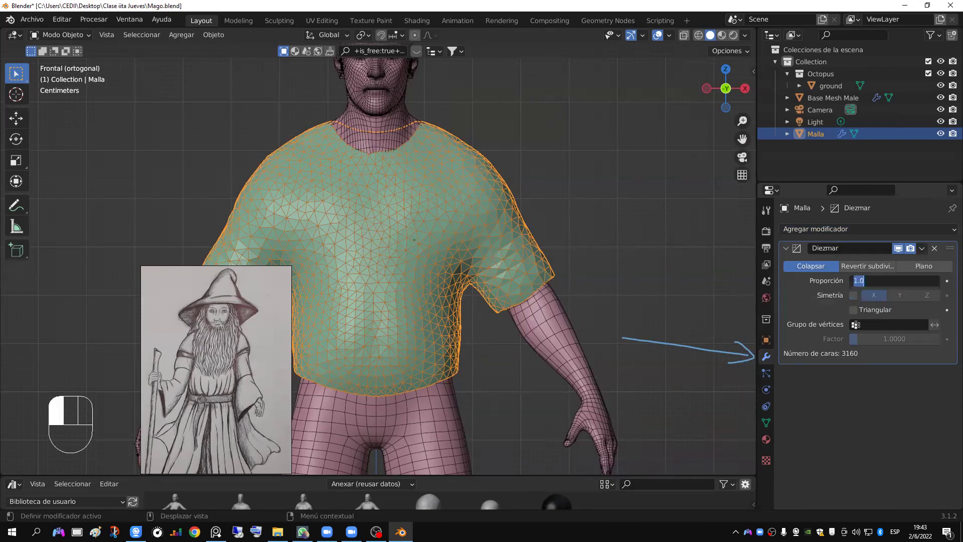
pyautogui.click(877, 373)
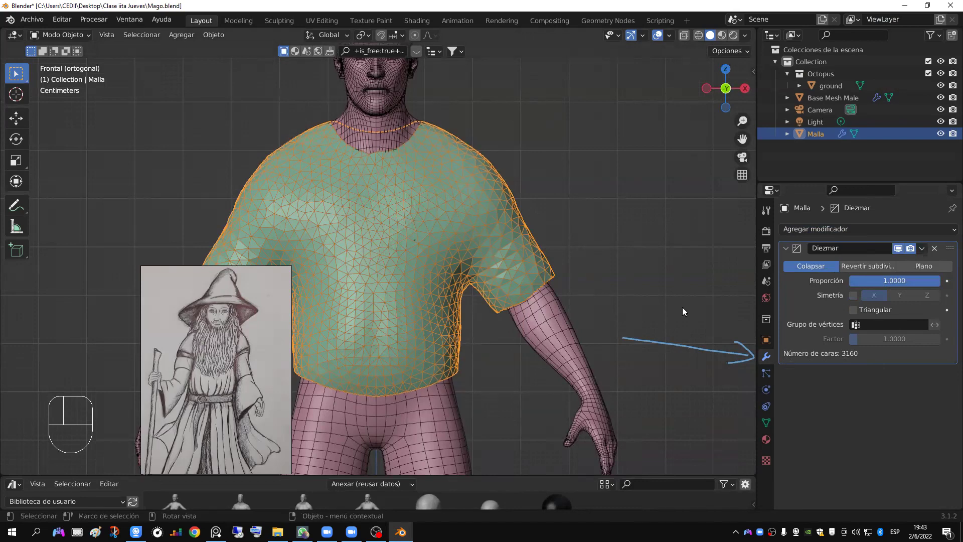
pyautogui.click(883, 281)
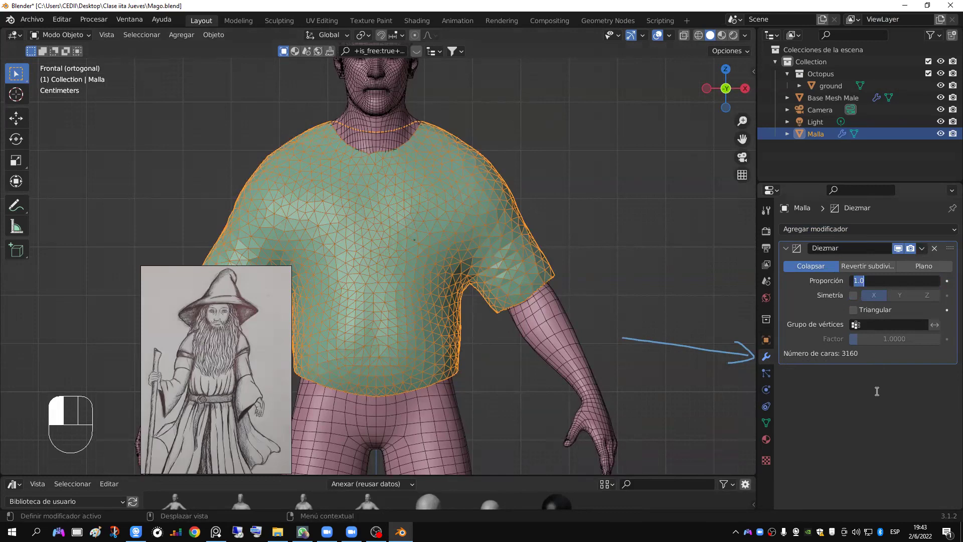
pyautogui.write('0.5')
pyautogui.press('Return')
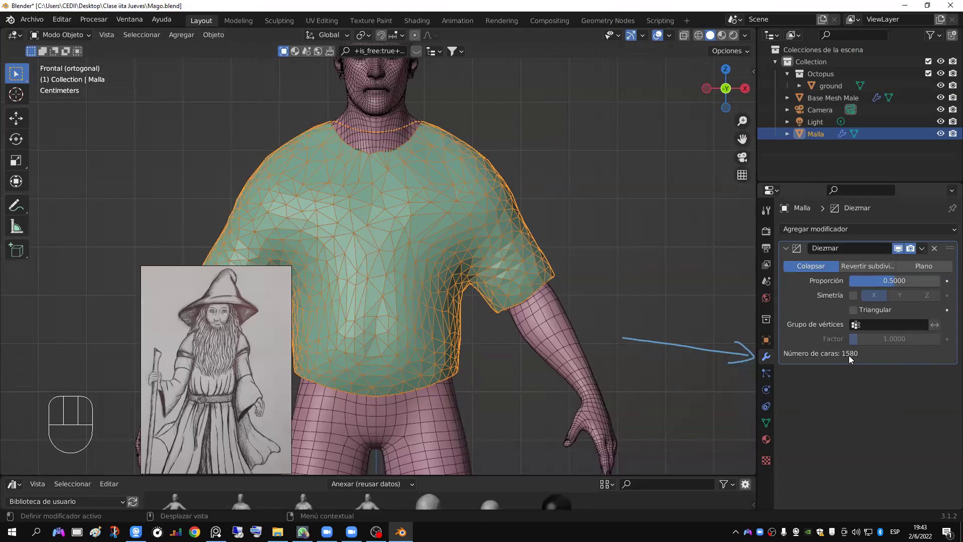
# Step: Turn off the Decimate modifier's viewport display and save the Mago file
pyautogui.click(898, 249)
pyautogui.click(32, 19)
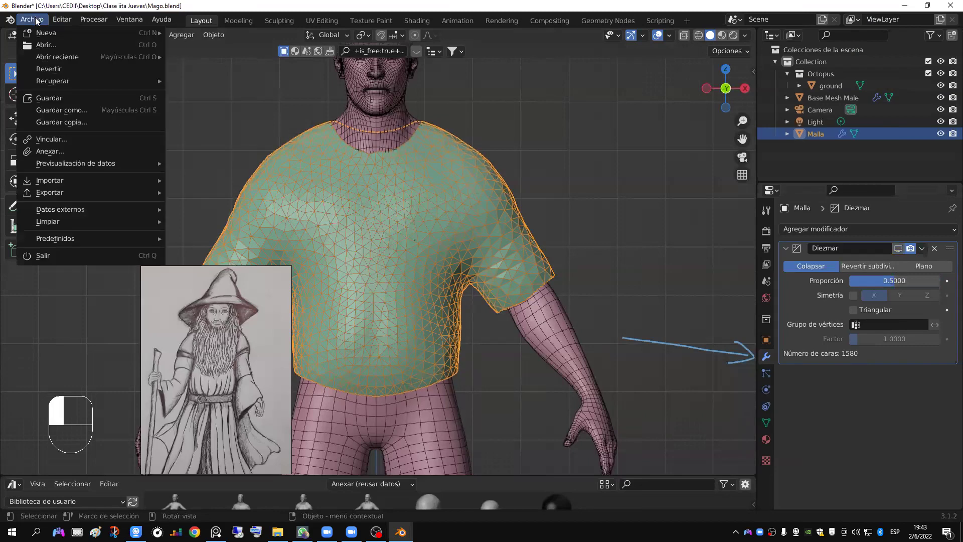
pyautogui.click(43, 98)
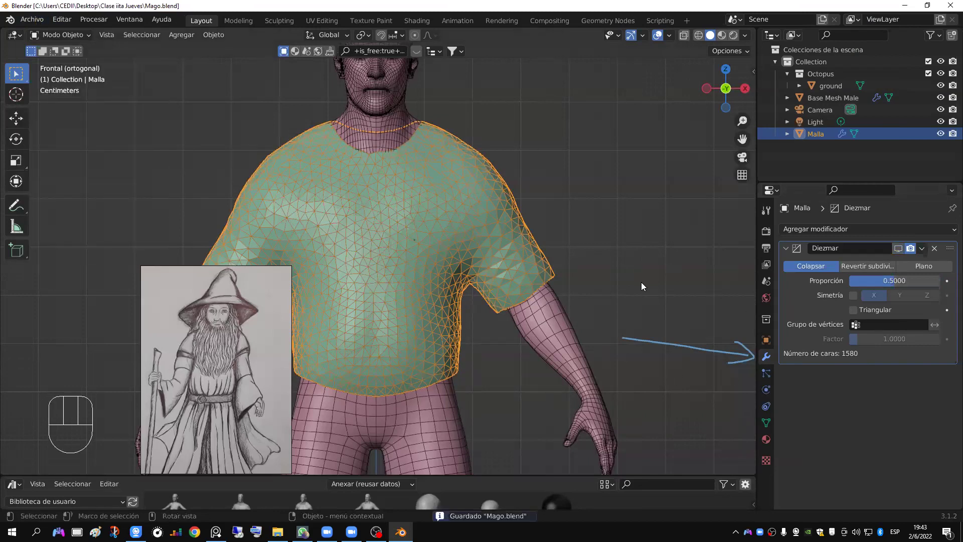
# Step: Replace the asset browser beneath the 3D view with a taller Timeline, moving the wizard reference image out of the way
pyautogui.moveTo(524, 474); pyautogui.dragTo(523, 431)
pyautogui.click(13, 440)
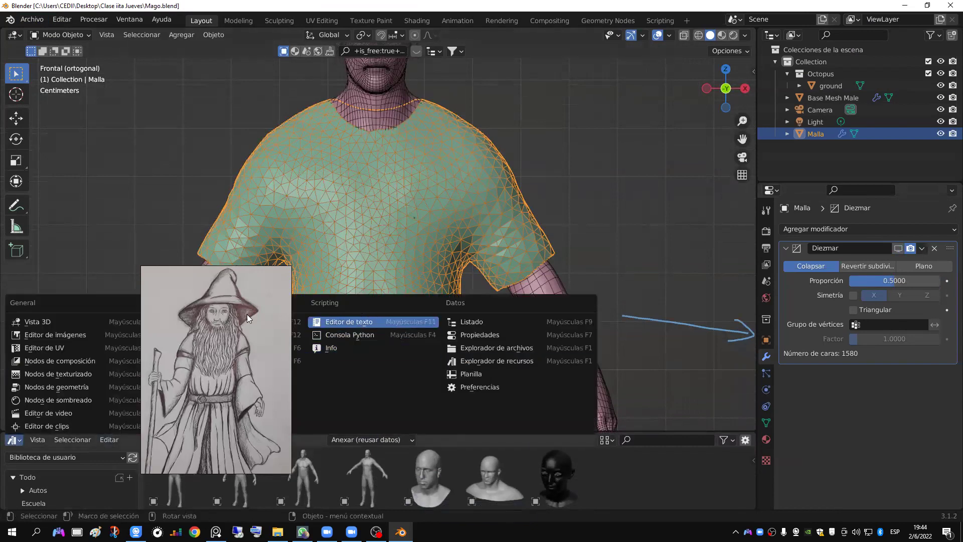
pyautogui.moveTo(247, 314); pyautogui.dragTo(158, 102)
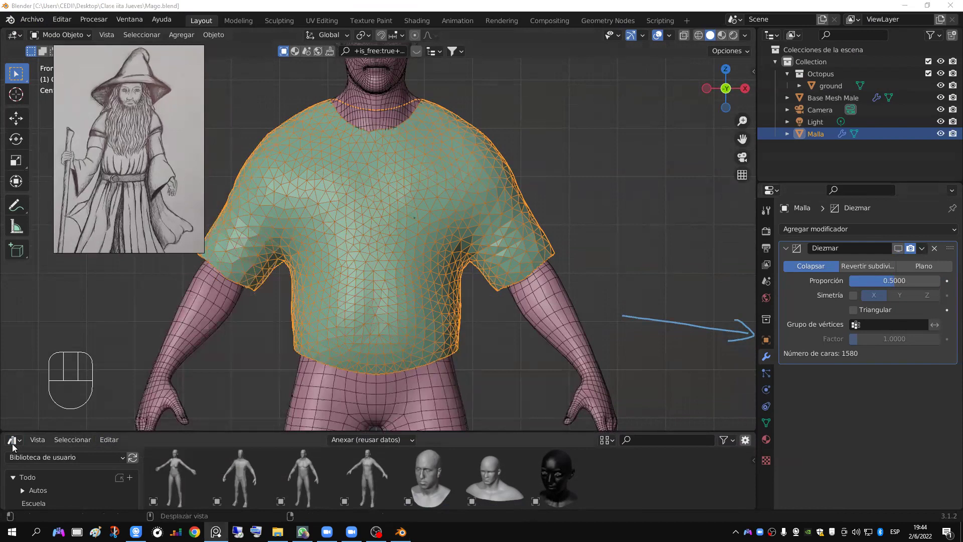
pyautogui.click(13, 444)
pyautogui.click(218, 337)
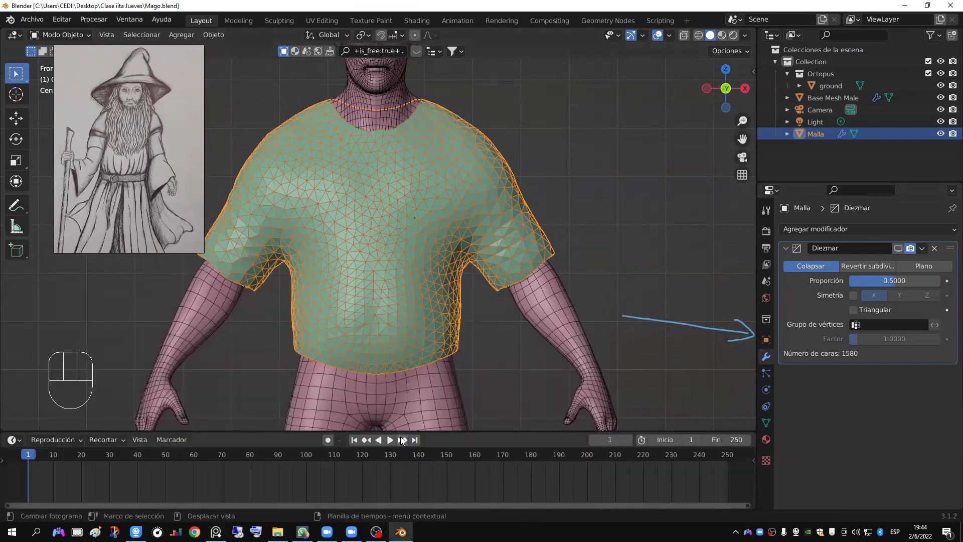
pyautogui.moveTo(410, 394); pyautogui.dragTo(411, 400)
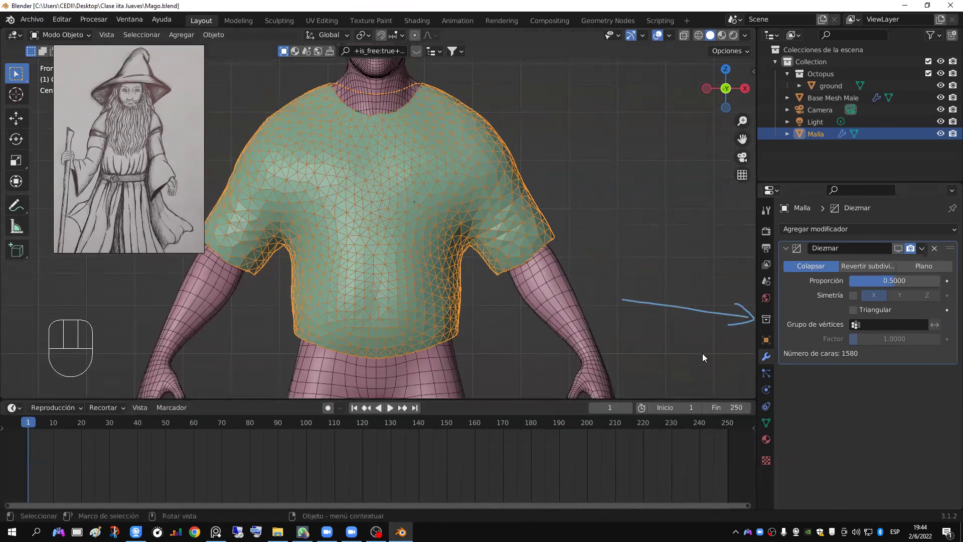
pyautogui.keyDown('shift'); pyautogui.moveTo(696, 342); pyautogui.dragTo(692, 351, button='middle'); pyautogui.keyUp('shift')
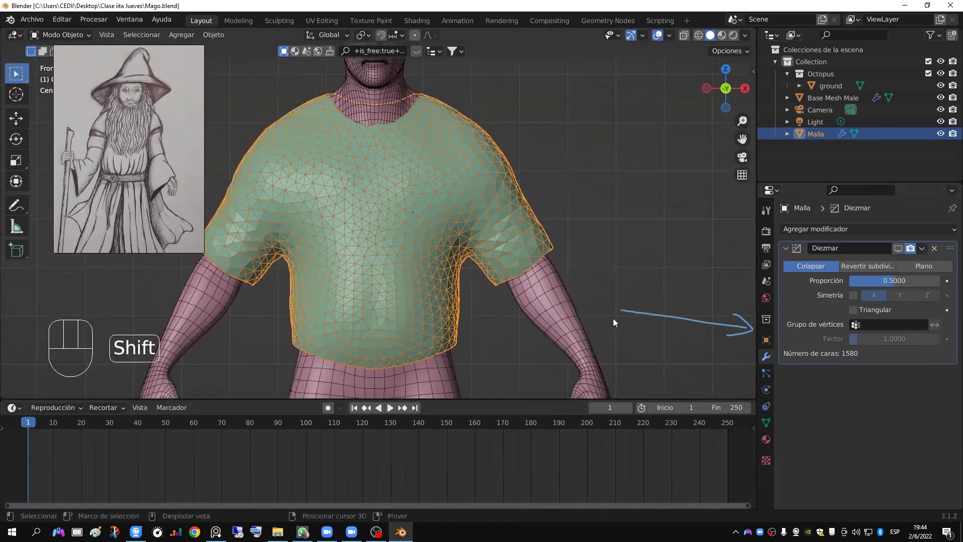
# Step: Add Cloth (Ropa) physics to the shirt mesh Malla
pyautogui.click(766, 390)
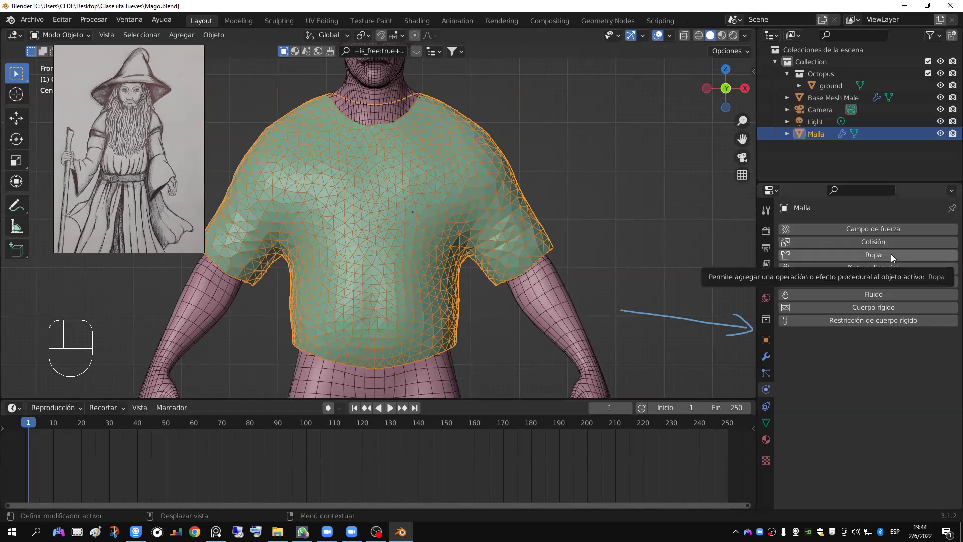
pyautogui.click(559, 313)
pyautogui.click(521, 215)
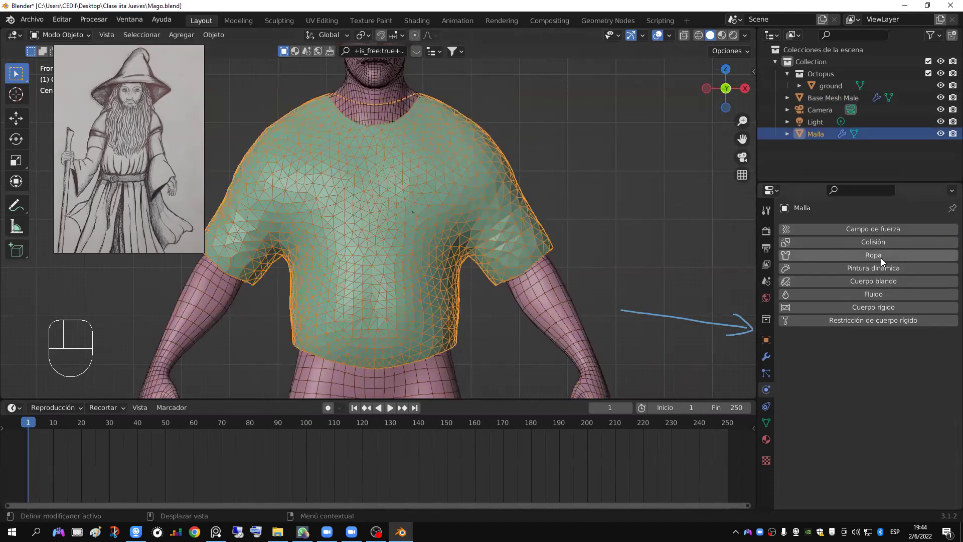
pyautogui.click(881, 256)
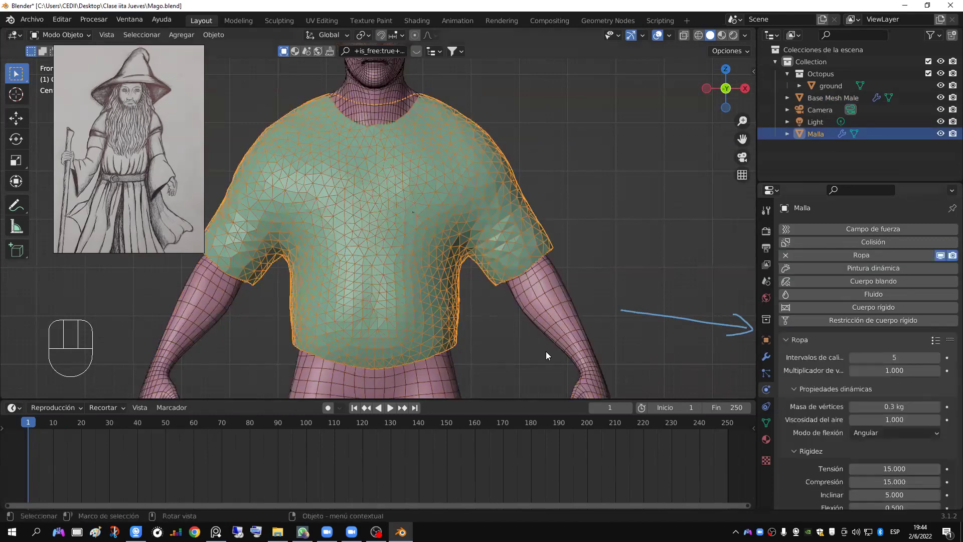
# Step: Review the shirt's cloth physics settings, expanding the Forma, Colisiones and Propiedades - Influencias sections
pyautogui.click(787, 340)
pyautogui.click(787, 340)
pyautogui.scroll(-8, 790, 377)
pyautogui.scroll(5, 790, 377)
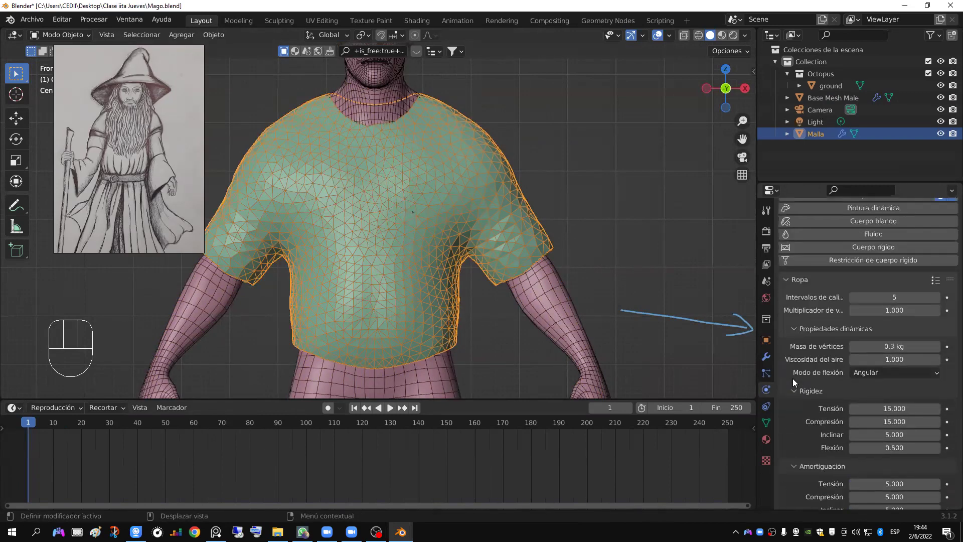
pyautogui.scroll(-11, 792, 379)
pyautogui.scroll(-1, 792, 381)
pyautogui.click(798, 457)
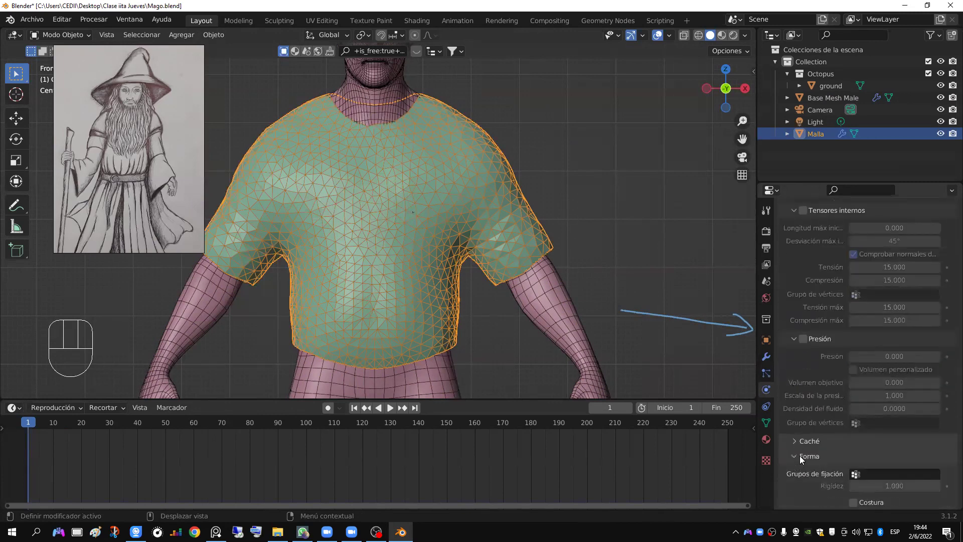
pyautogui.scroll(-4, 800, 455)
pyautogui.click(799, 470)
pyautogui.scroll(-8, 805, 449)
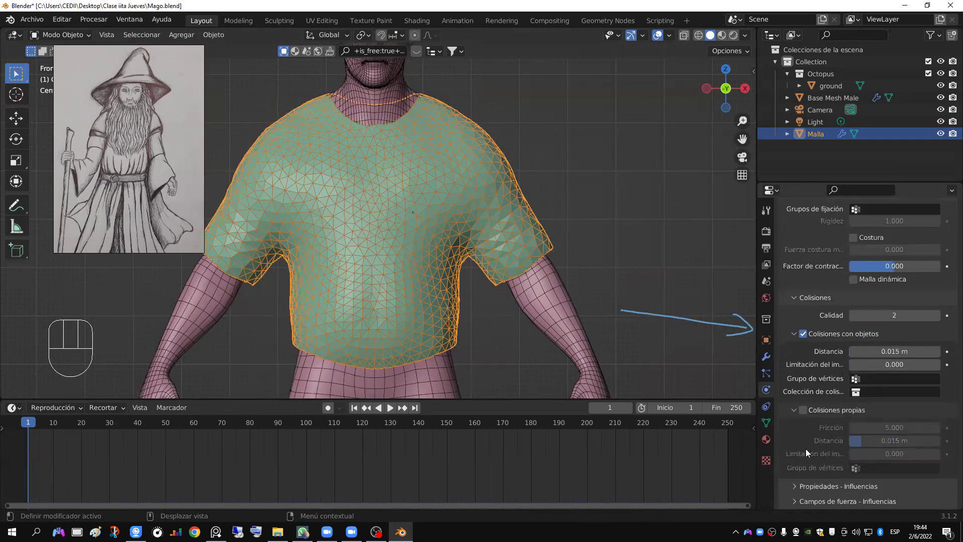
pyautogui.click(789, 485)
pyautogui.scroll(-7, 802, 457)
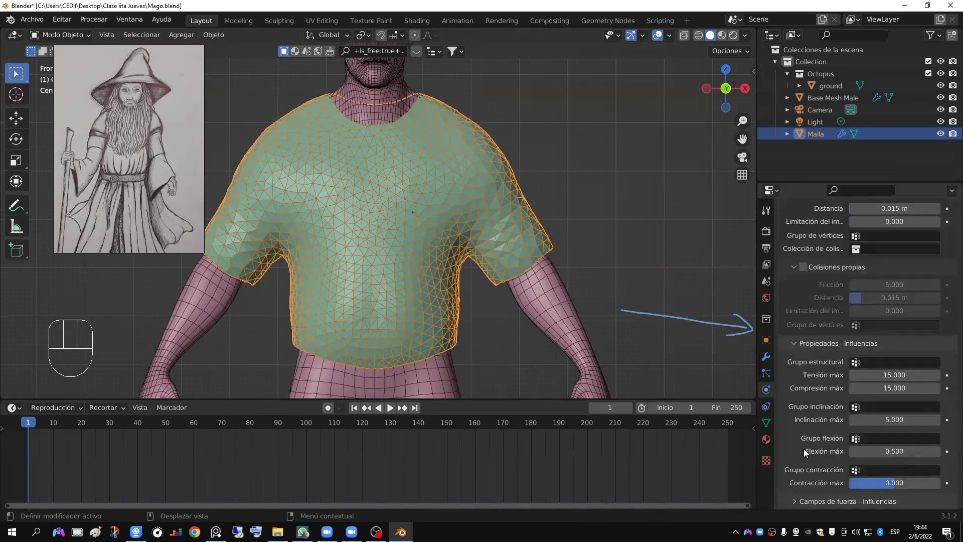
pyautogui.scroll(5, 803, 449)
pyautogui.scroll(4, 803, 449)
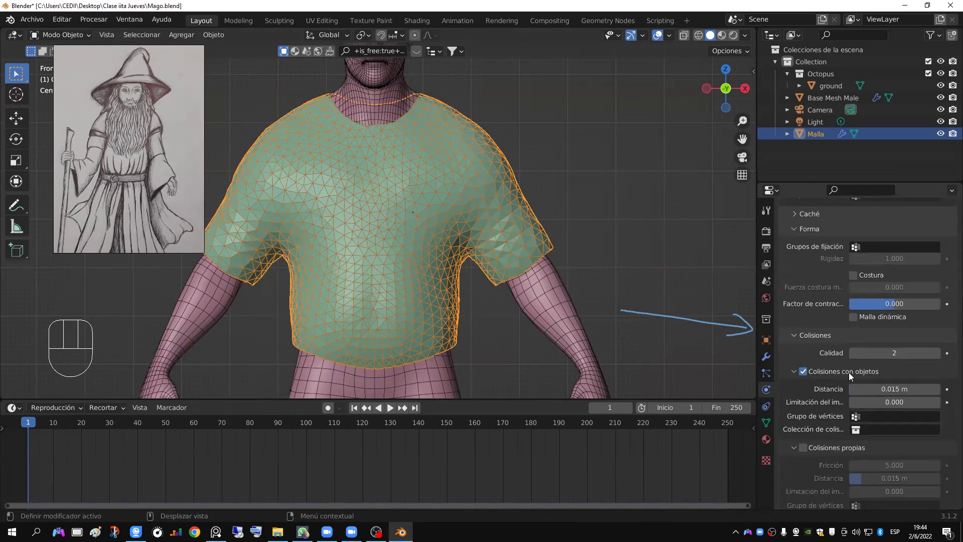
pyautogui.scroll(3, 848, 375)
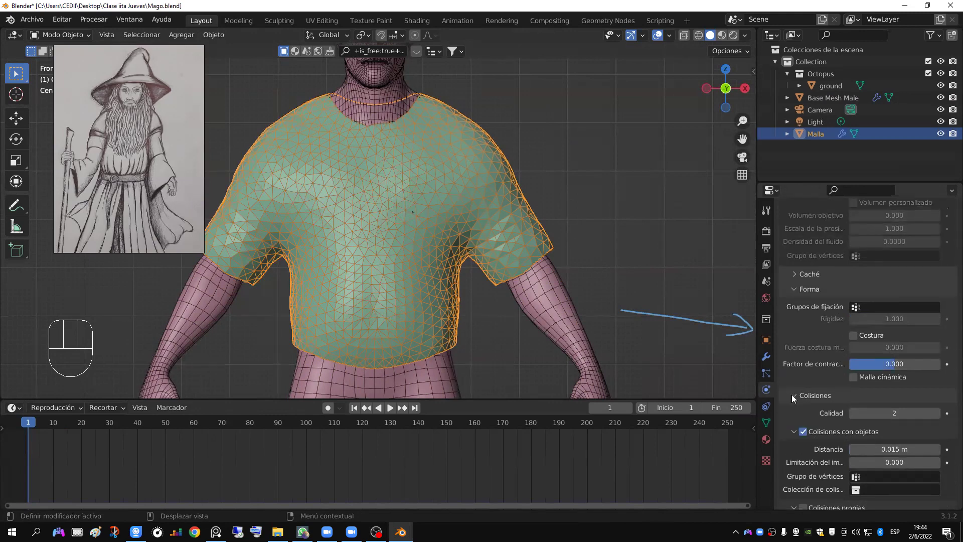
# Step: Collapse the cloth subsections of Malla and leave only the Colisiones settings expanded
pyautogui.scroll(17, 793, 394)
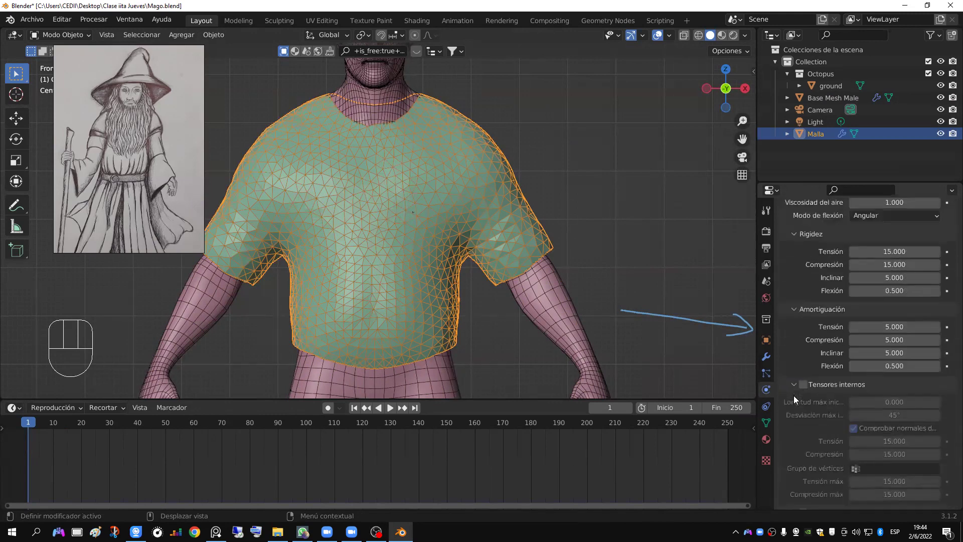
pyautogui.click(790, 317)
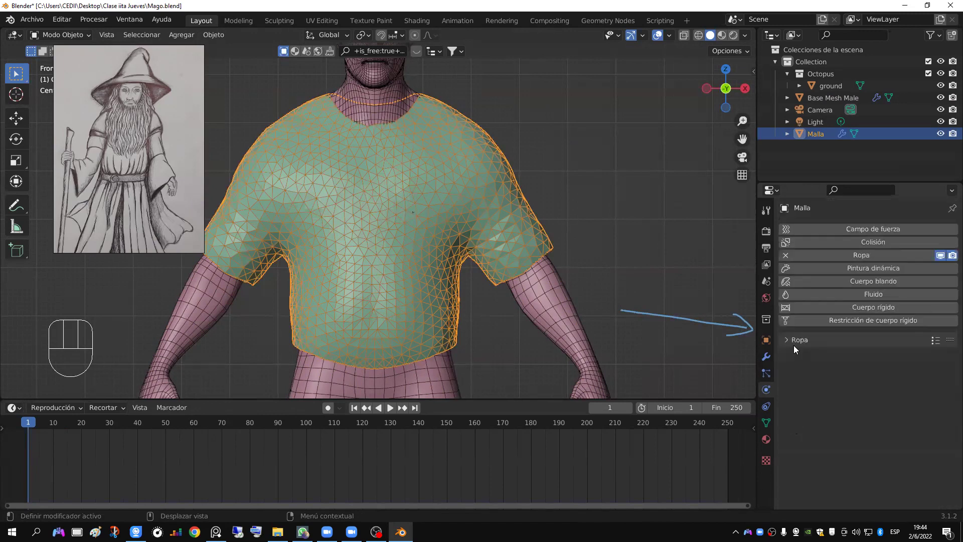
pyautogui.click(798, 435)
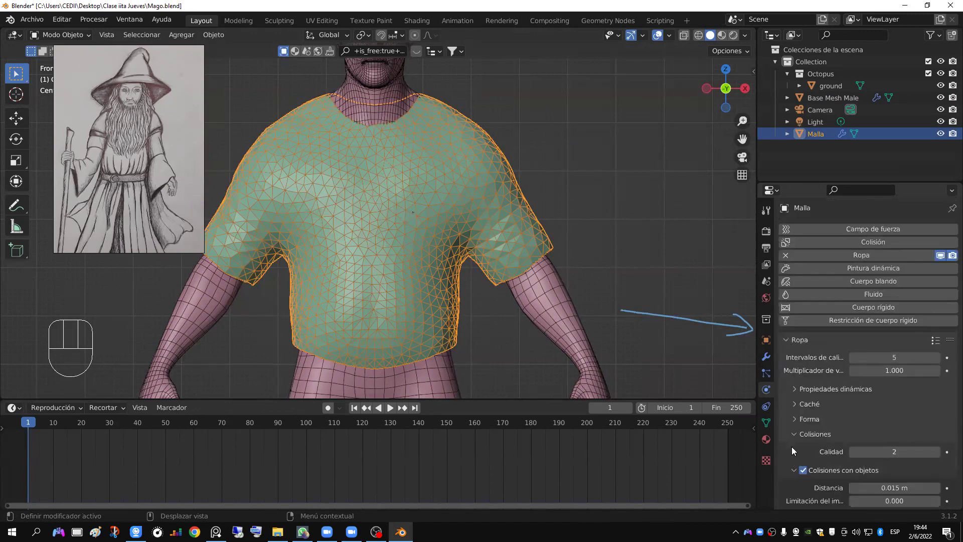
# Step: Set the shirt's object collision distance to 0.001 m and play the cloth simulation to test it
pyautogui.scroll(-5, 791, 446)
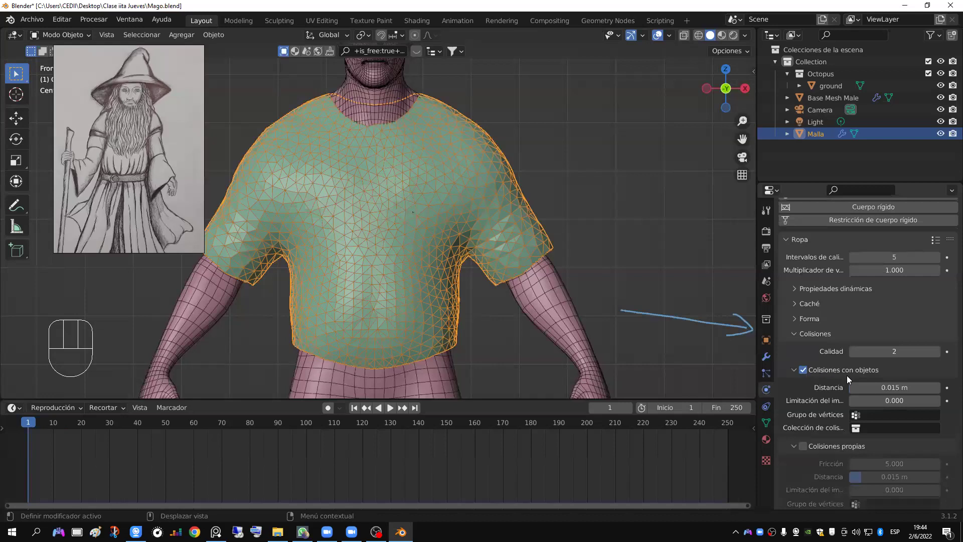
pyautogui.click(896, 389)
pyautogui.moveTo(849, 387); pyautogui.dragTo(872, 386)
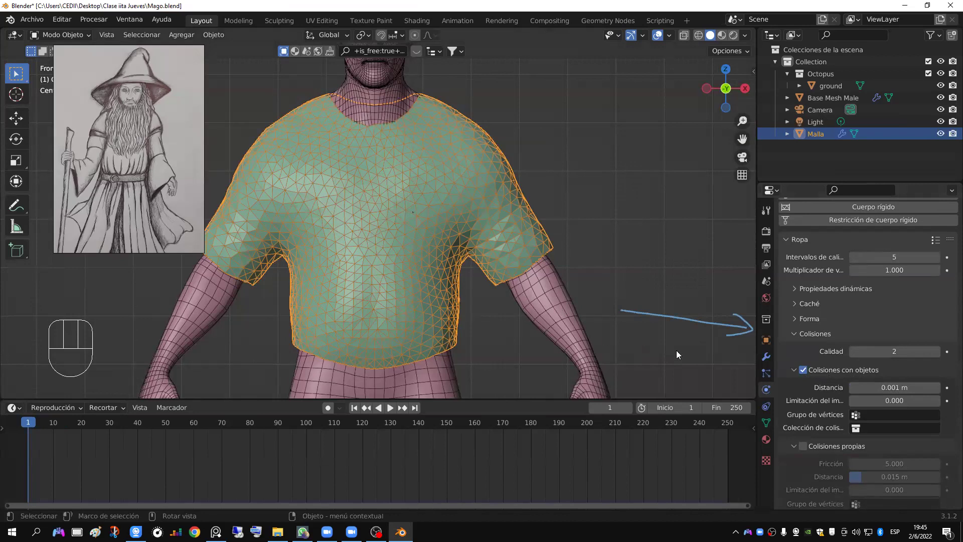
pyautogui.click(390, 408)
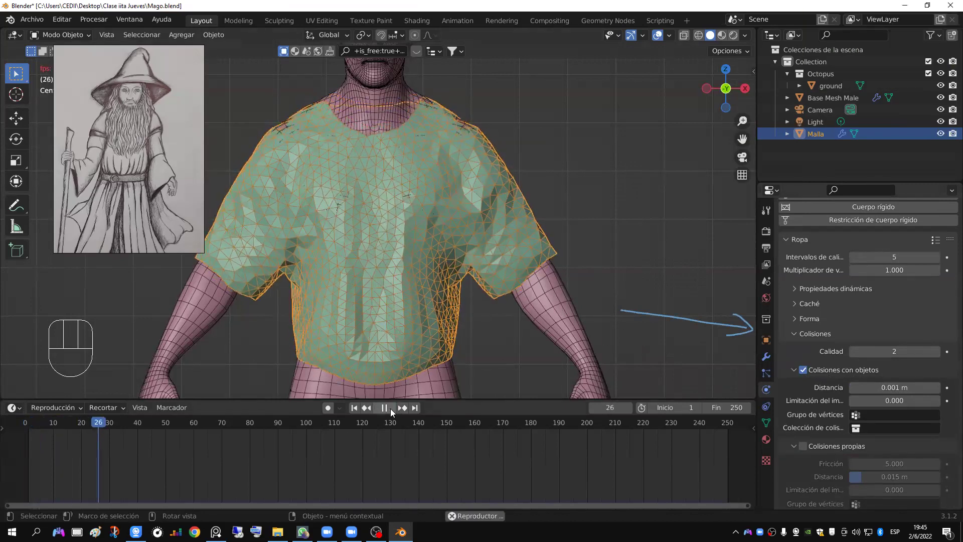
pyautogui.click(384, 407)
# Step: Turn off the wireframe overlay in the 3D view
pyautogui.moveTo(467, 298); pyautogui.dragTo(612, 307, button='middle')
pyautogui.click(669, 36)
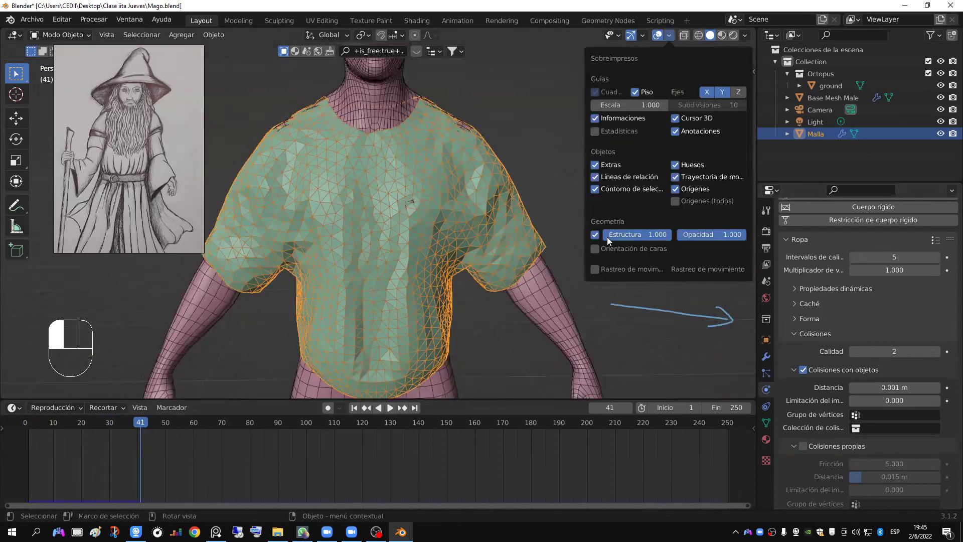
pyautogui.click(595, 234)
pyautogui.moveTo(544, 253); pyautogui.dragTo(534, 294, button='middle')
# Step: Try moving the body mesh while the cloth simulation plays, cancel the move, and replay the simulation before rewinding to frame 1
pyautogui.press('space')
pyautogui.click(547, 308)
pyautogui.press('g')
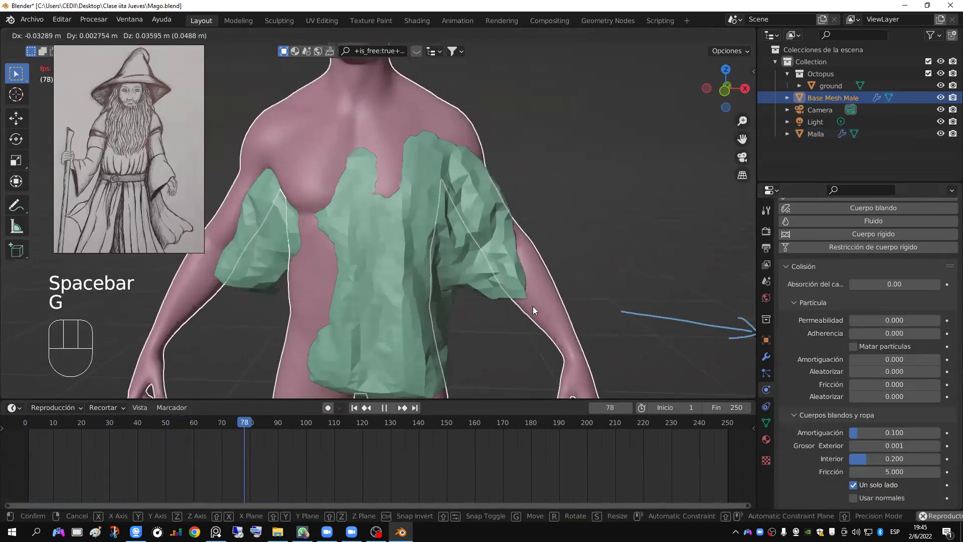
pyautogui.rightClick(532, 306)
pyautogui.press('Escape')
pyautogui.press('space')
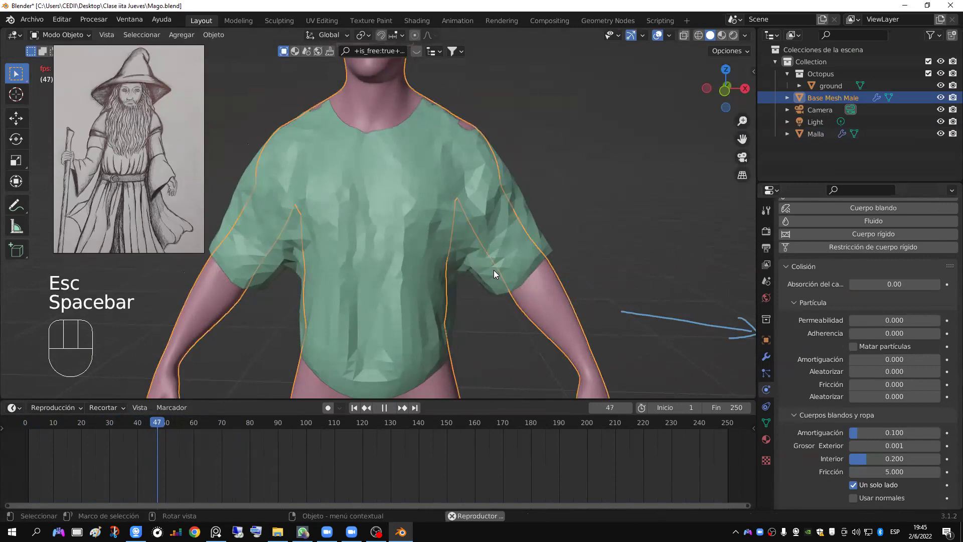
pyautogui.press('Escape')
pyautogui.hotkey('shift', 'Left')
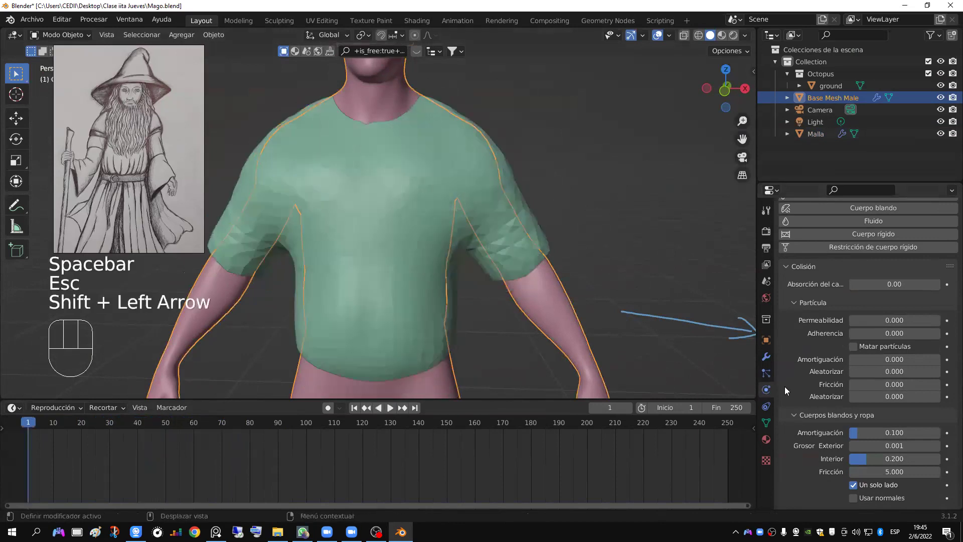
# Step: Select the shirt, set its object collision distance to 0.01 m and test-play the cloth simulation
pyautogui.click(500, 250)
pyautogui.scroll(-2, 856, 406)
pyautogui.click(868, 375)
pyautogui.moveTo(879, 375); pyautogui.dragTo(864, 382)
pyautogui.write('1')
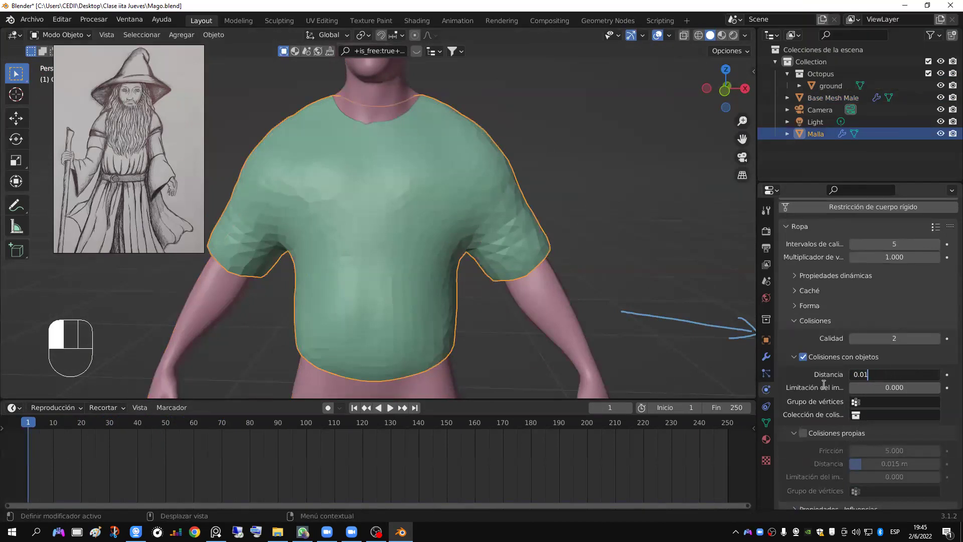
pyautogui.press('Return')
pyautogui.press('space')
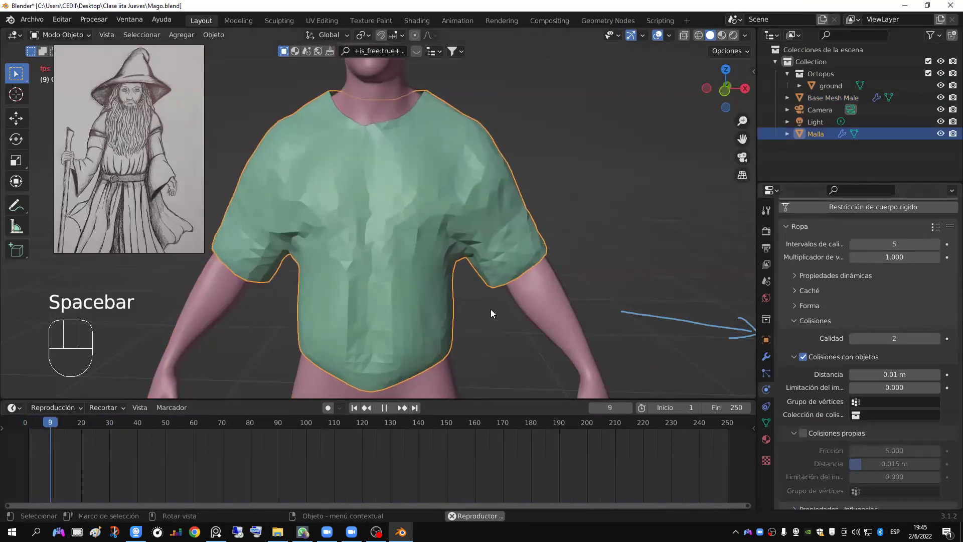
pyautogui.press('Escape')
# Step: Play the simulation close up on the neckline to examine the gap between shirt and body, and return to frame 1
pyautogui.scroll(3, 452, 221)
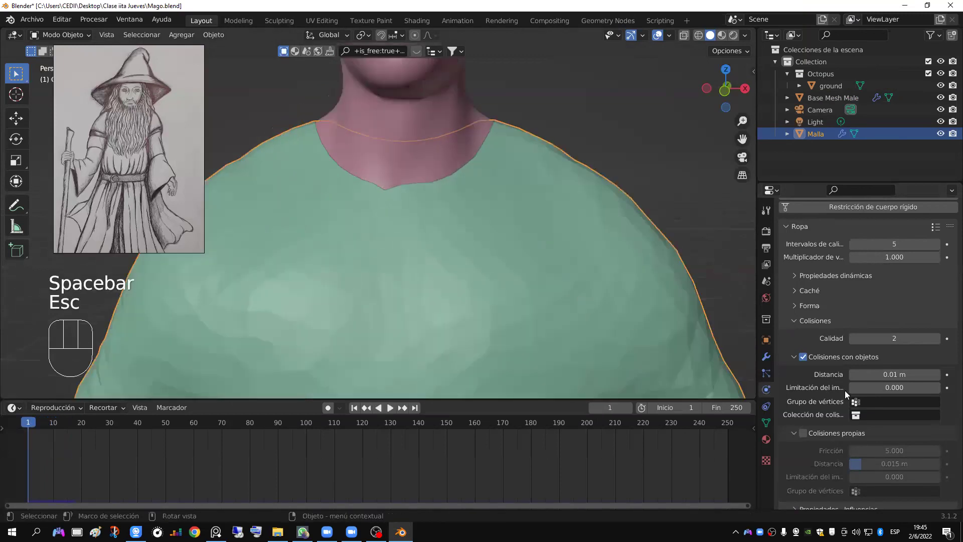
pyautogui.moveTo(429, 236); pyautogui.dragTo(484, 245, button='middle')
pyautogui.scroll(2, 483, 244)
pyautogui.press('space')
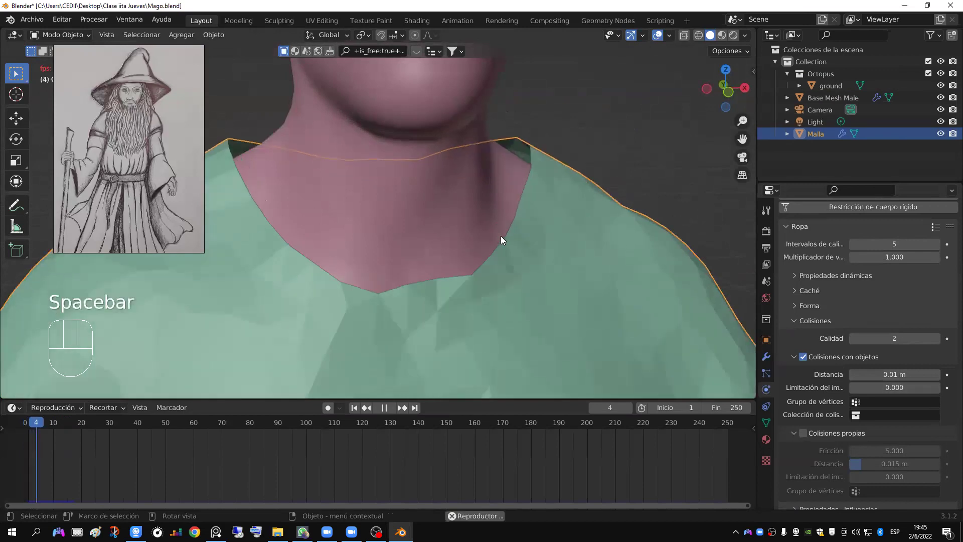
pyautogui.press('space')
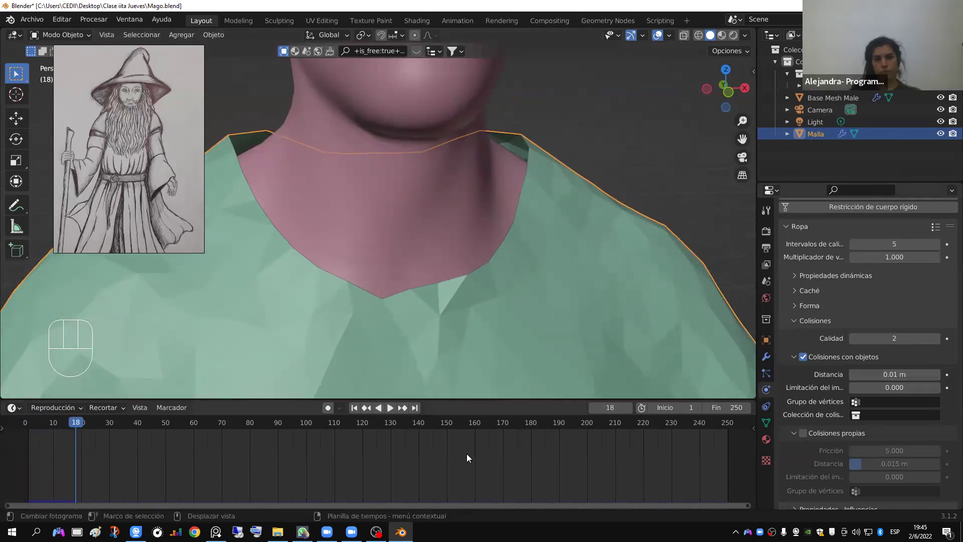
pyautogui.click(354, 407)
# Step: Lower the shirt's object collision distance to 0.001 m and briefly play the simulation
pyautogui.click(845, 374)
pyautogui.press('space')
pyautogui.press('Escape')
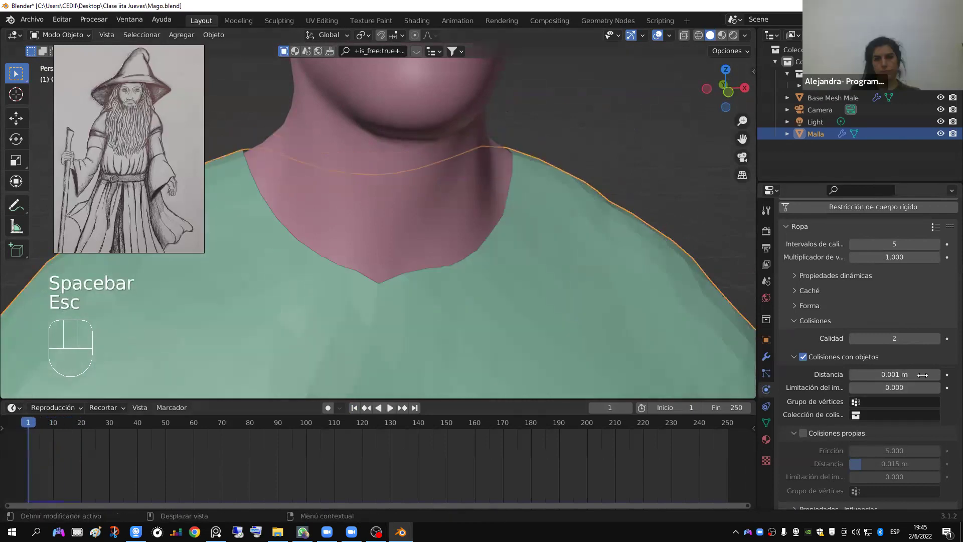
# Step: Set the shirt's object collision distance to 0.005 m and test the simulation from the first frame
pyautogui.press('shift')
pyautogui.click(868, 374)
pyautogui.moveTo(891, 374); pyautogui.dragTo(868, 374)
pyautogui.write('5')
pyautogui.click(662, 372)
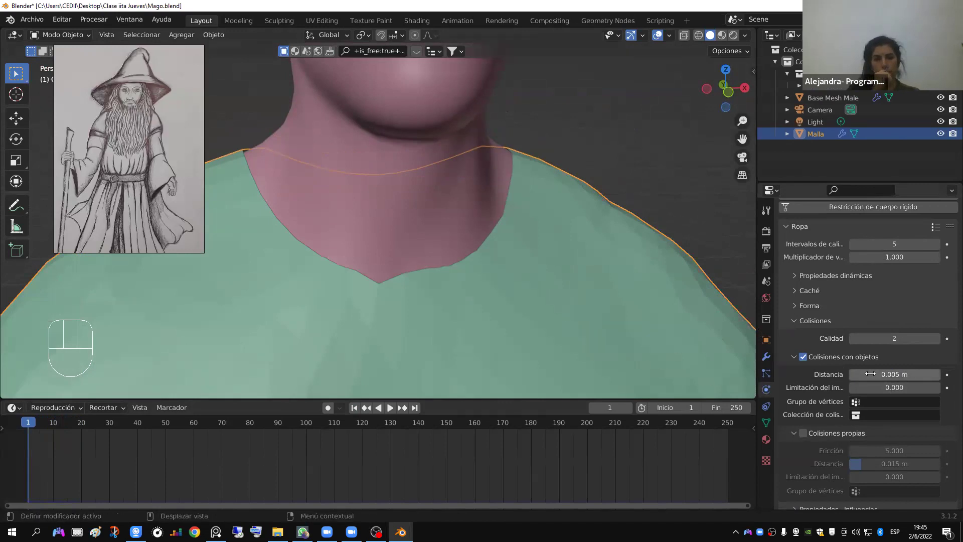
pyautogui.hotkey('shift', 'Left')
pyautogui.press('space')
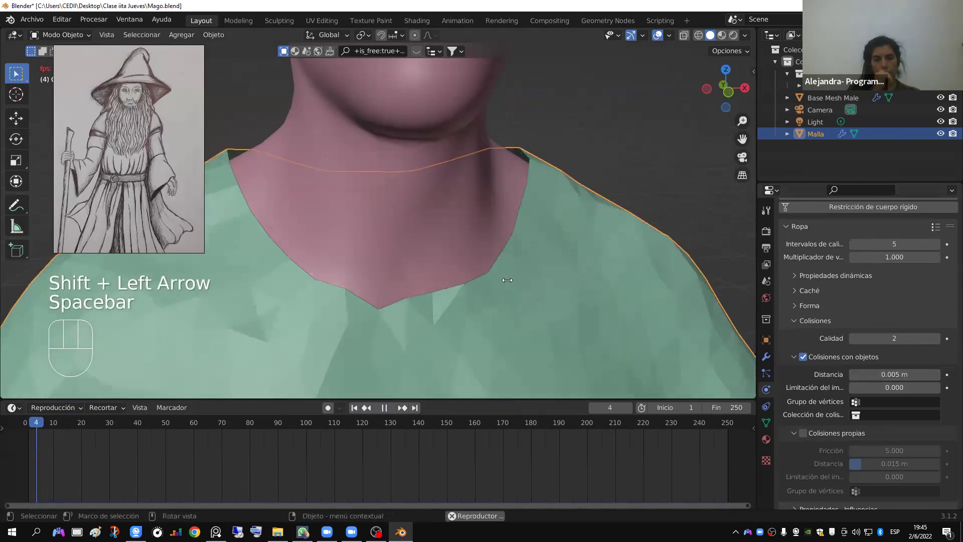
pyautogui.press('Escape')
# Step: Set the shirt's object collision distance to 0.002 m and test how the cloth drapes on the body
pyautogui.click(895, 374)
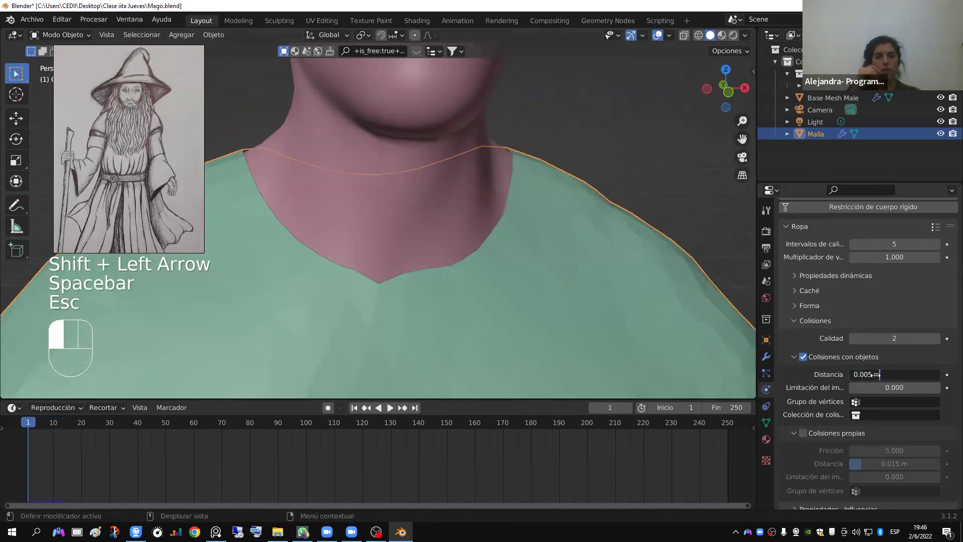
pyautogui.moveTo(880, 374); pyautogui.dragTo(870, 375)
pyautogui.write('2')
pyautogui.press('Return')
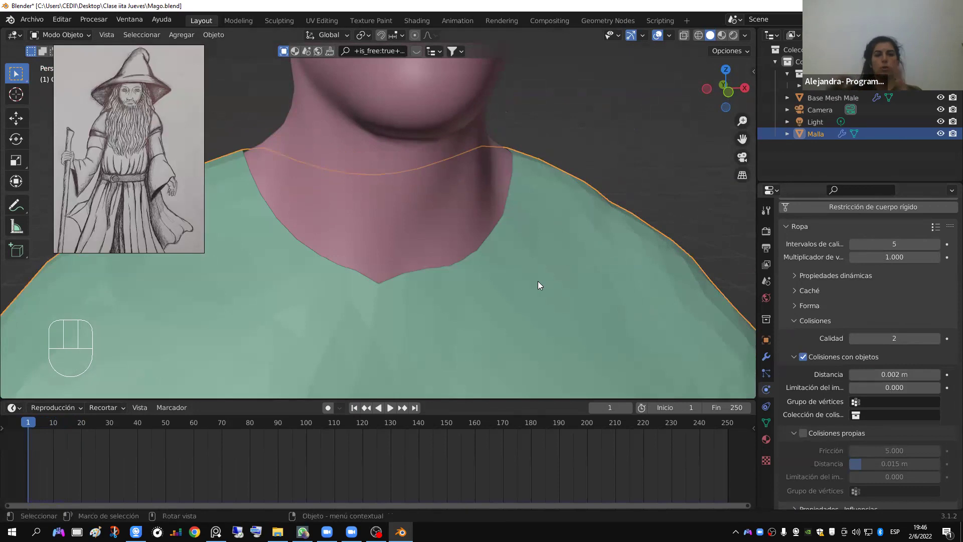
pyautogui.press('space')
pyautogui.press('Escape')
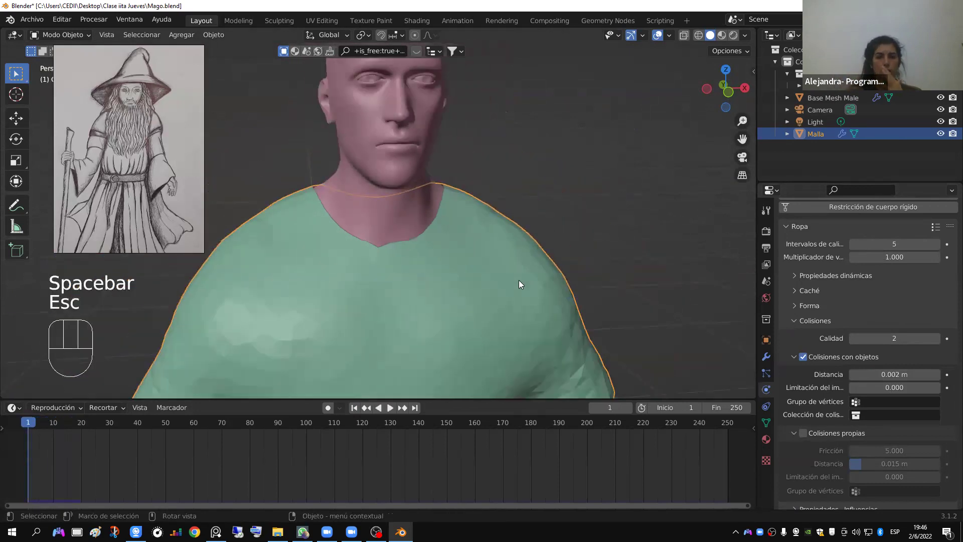
pyautogui.press('space')
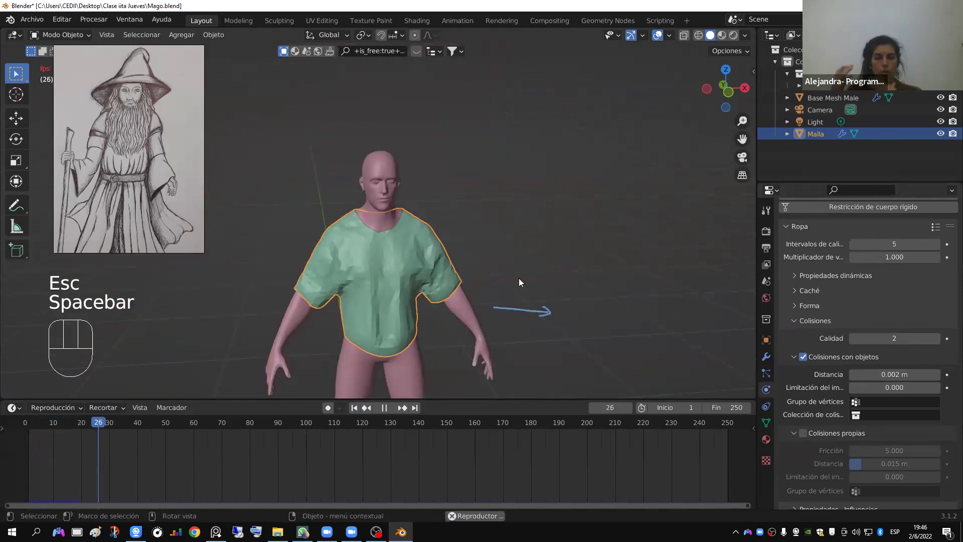
pyautogui.press('Escape')
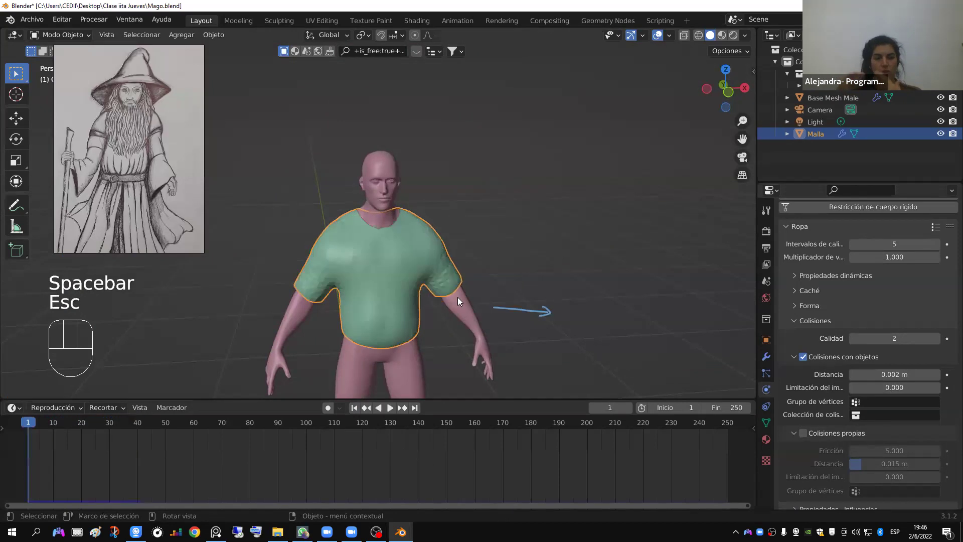
# Step: Frame the full character from the front and adjust the reference picture to show the whole wizard figure
pyautogui.click(415, 317)
pyautogui.click(415, 314)
pyautogui.press('KP_1')
pyautogui.keyDown('shift'); pyautogui.moveTo(415, 314); pyautogui.dragTo(417, 241, button='middle'); pyautogui.keyUp('shift')
pyautogui.scroll(-2, 417, 241)
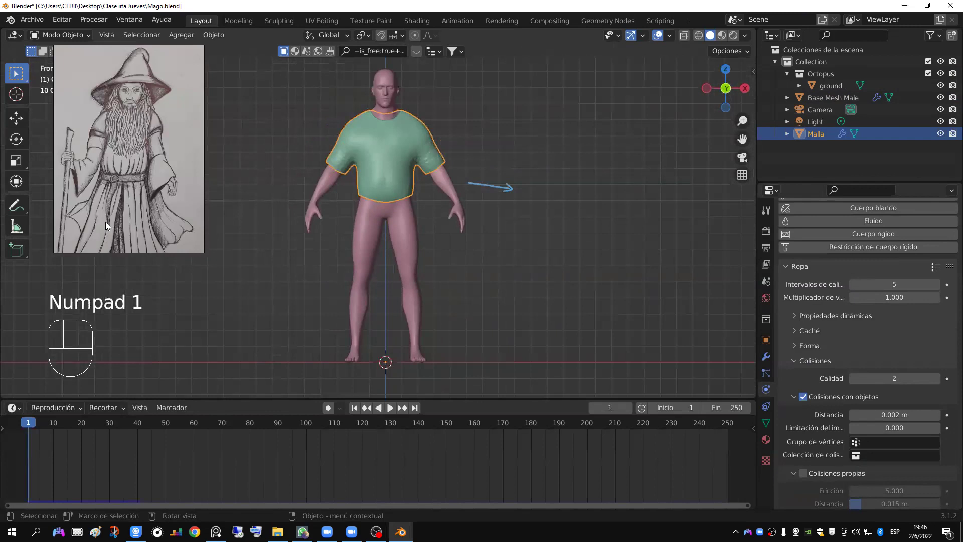
pyautogui.click(114, 219)
pyautogui.moveTo(114, 219)
pyautogui.mouseDown()
pyautogui.moveTo(121, 184)
pyautogui.moveTo(118, 195)
pyautogui.mouseUp()
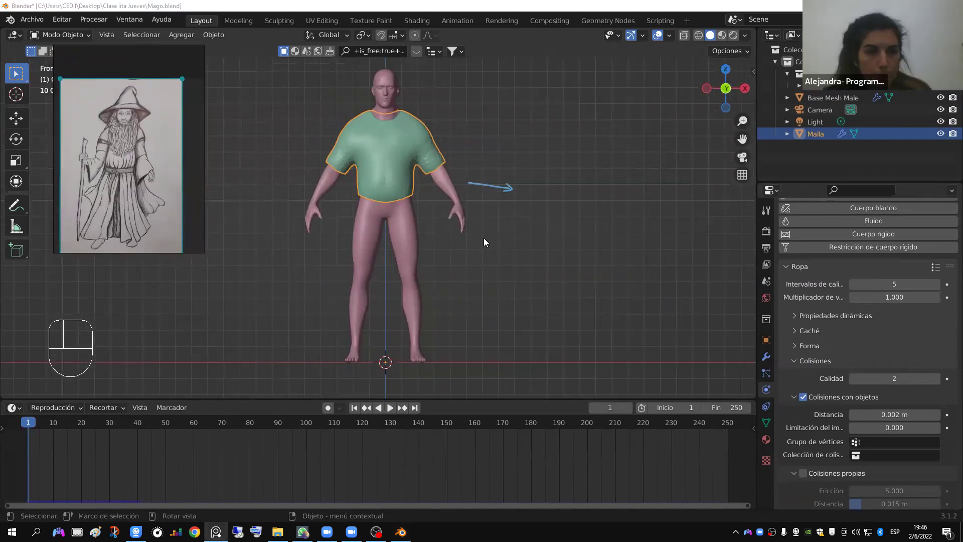
# Step: Play the shirt's cloth simulation in a closer front view and reset it to the first frame
pyautogui.scroll(2, 455, 179)
pyautogui.moveTo(455, 180); pyautogui.dragTo(421, 257, button='middle')
pyautogui.press('KP_1')
pyautogui.scroll(2, 421, 257)
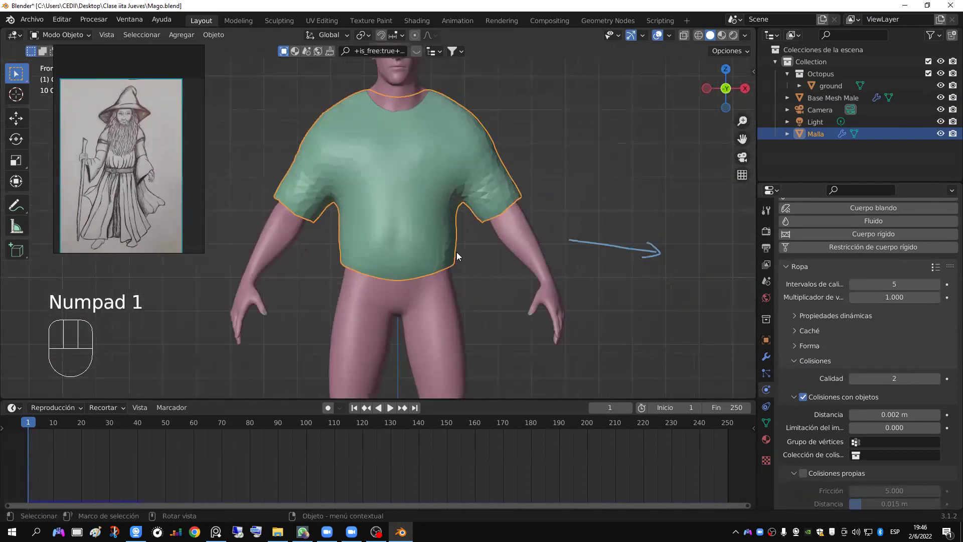
pyautogui.scroll(2, 620, 285)
pyautogui.press('space')
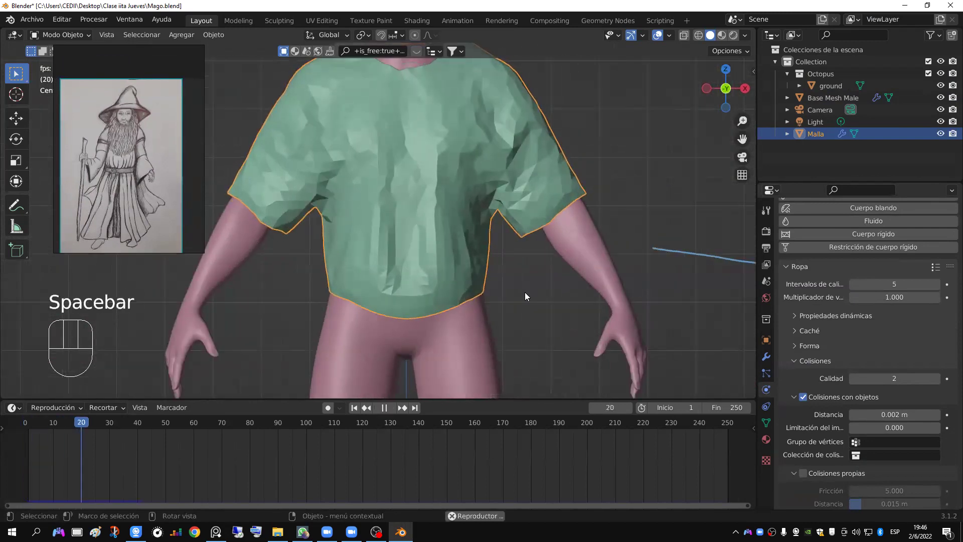
pyautogui.press('Escape')
# Step: Run the shirt's cloth simulation again, pause it at frame 26 and inspect the drape from an angle
pyautogui.scroll(-1, 491, 266)
pyautogui.keyDown('shift'); pyautogui.moveTo(489, 227); pyautogui.dragTo(483, 263, button='middle'); pyautogui.keyUp('shift')
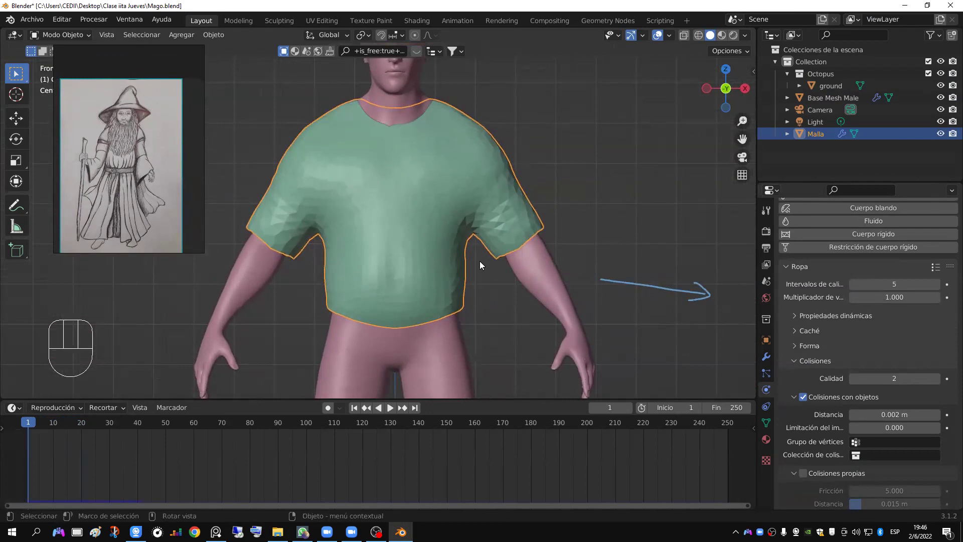
pyautogui.press('space')
pyautogui.press('space')
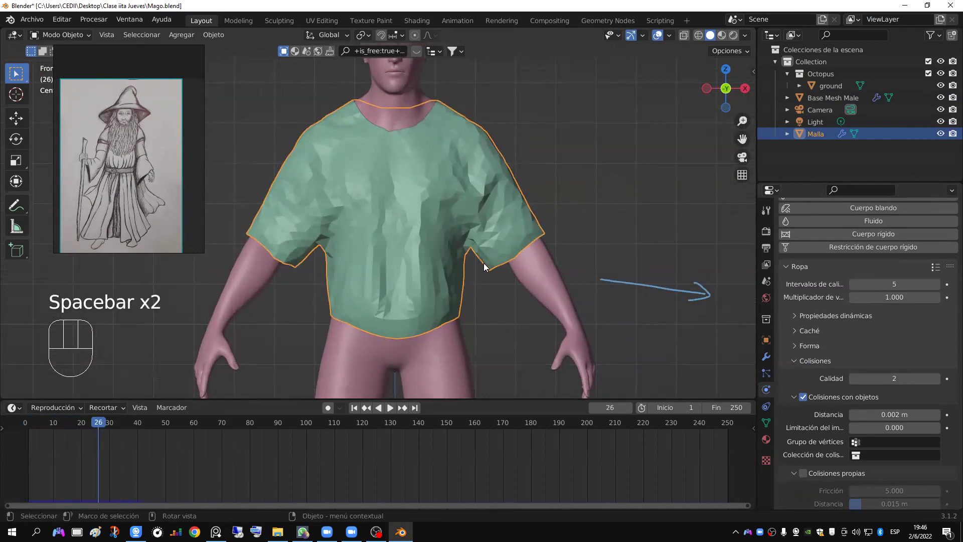
pyautogui.moveTo(563, 263); pyautogui.dragTo(595, 258, button='middle')
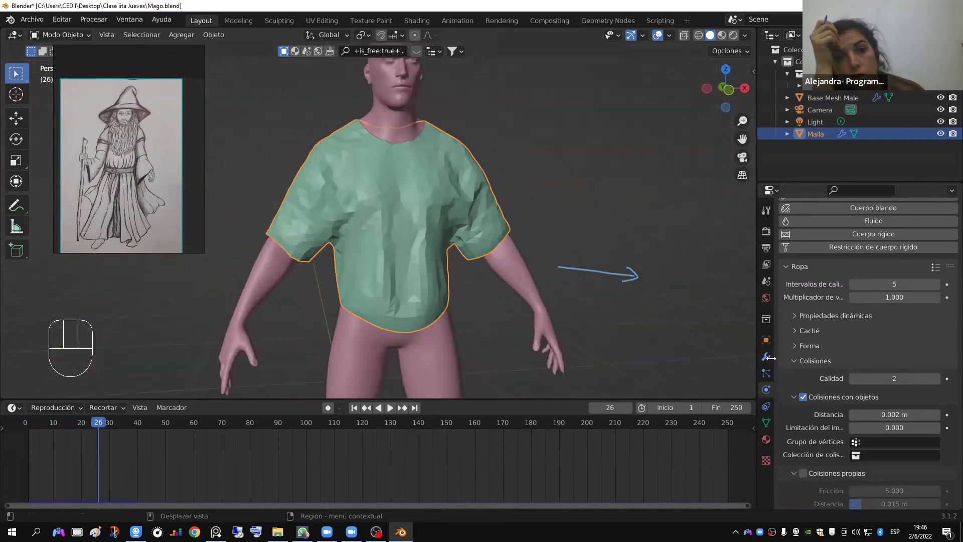
# Step: Remove the Diezmar modifier from the shirt, keeping only the Ropa modifier
pyautogui.click(766, 356)
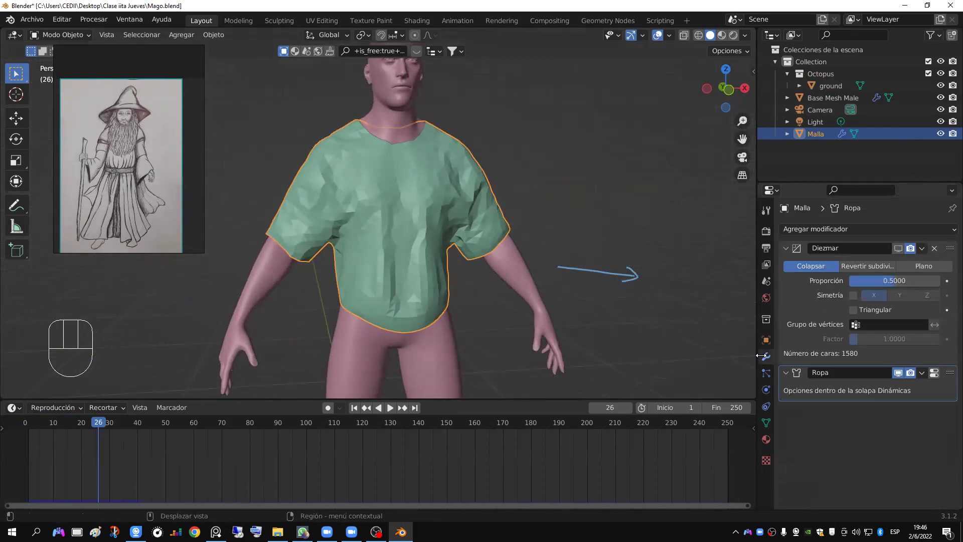
pyautogui.click(762, 391)
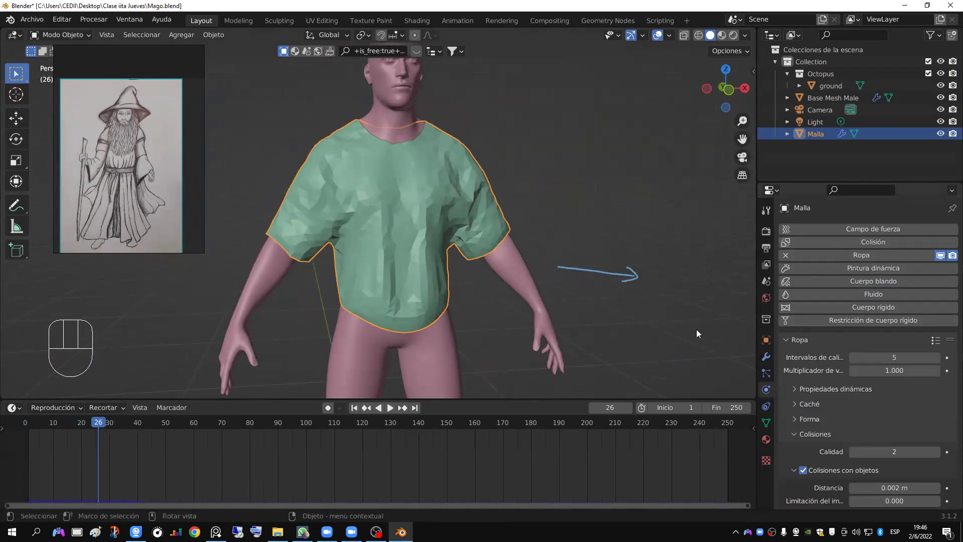
pyautogui.keyDown('shift'); pyautogui.moveTo(564, 290); pyautogui.dragTo(687, 367, button='middle'); pyautogui.keyUp('shift')
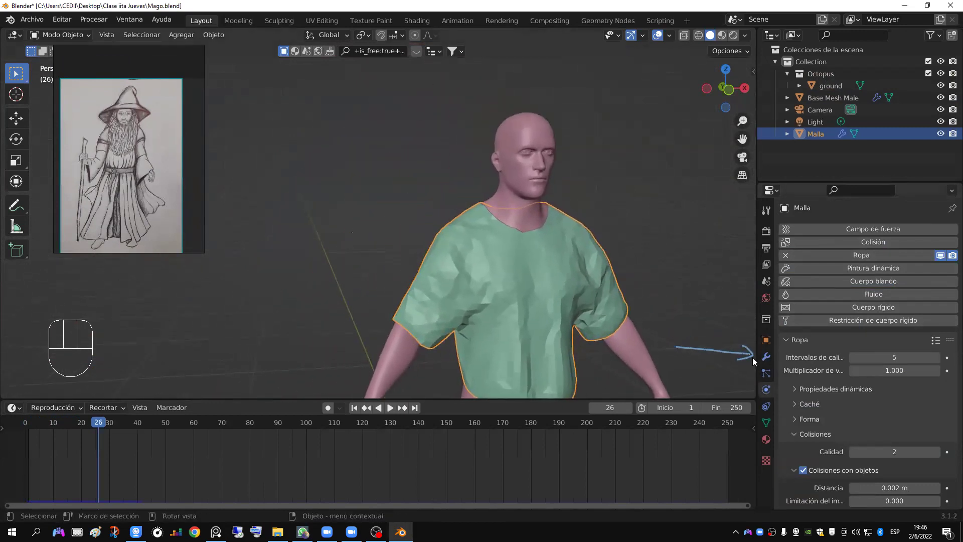
pyautogui.click(766, 357)
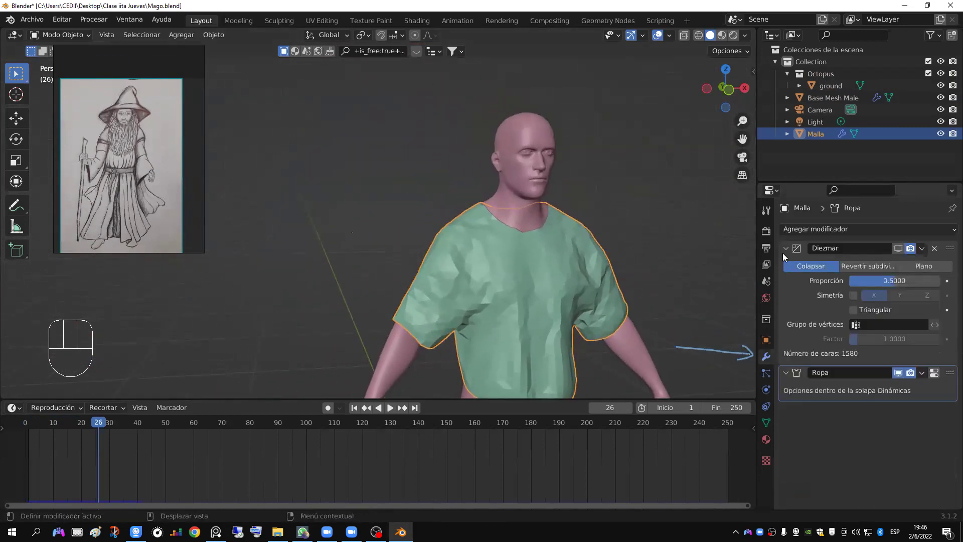
pyautogui.click(935, 248)
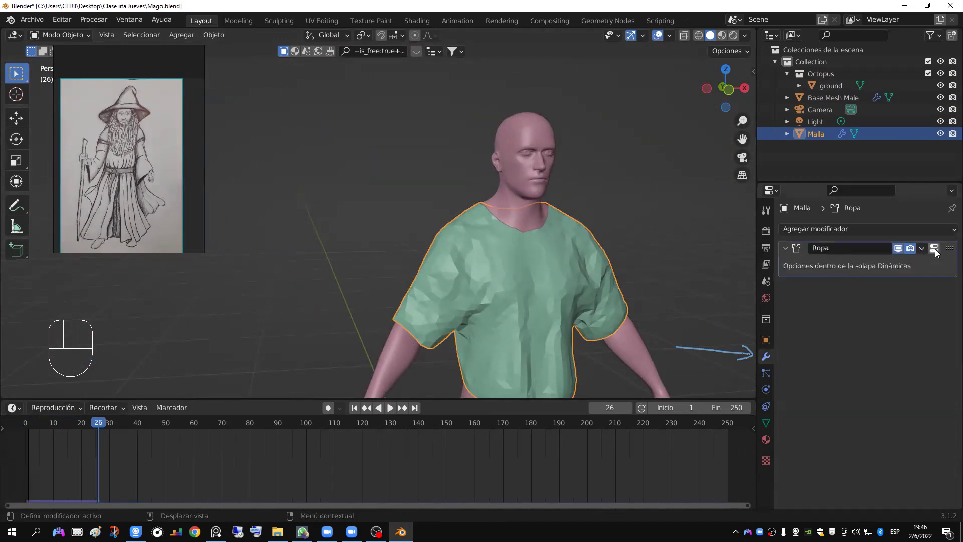
pyautogui.click(789, 251)
pyautogui.keyDown('shift'); pyautogui.moveTo(606, 310); pyautogui.dragTo(545, 265, button='middle'); pyautogui.keyUp('shift')
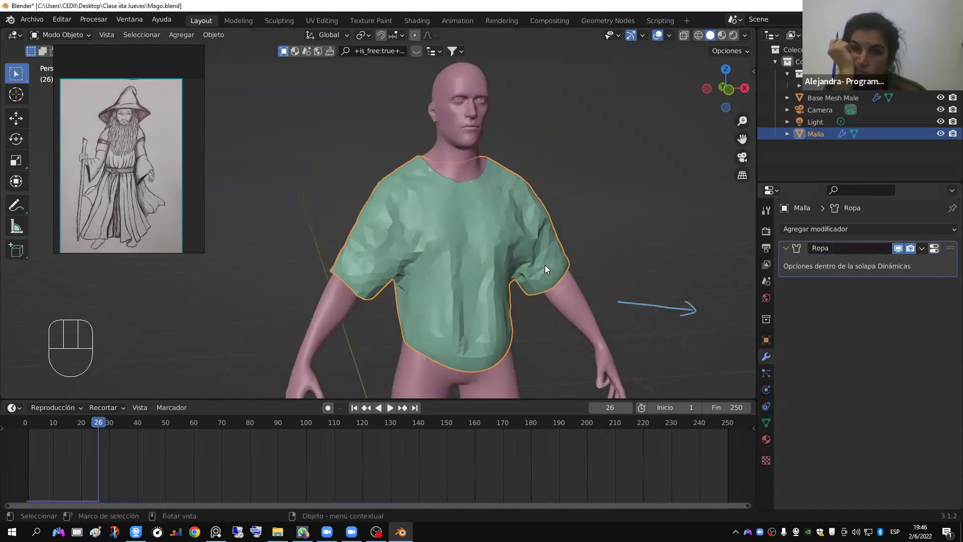
# Step: Rewind to the first frame, run the cloth simulation and pause it at frame 22
pyautogui.hotkey('shift', 'Left')
pyautogui.press('space')
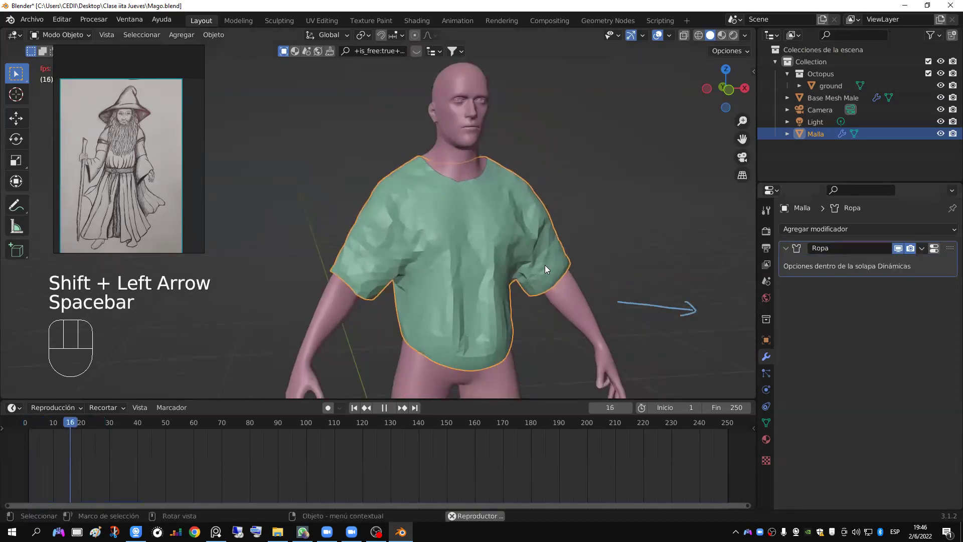
pyautogui.press('space')
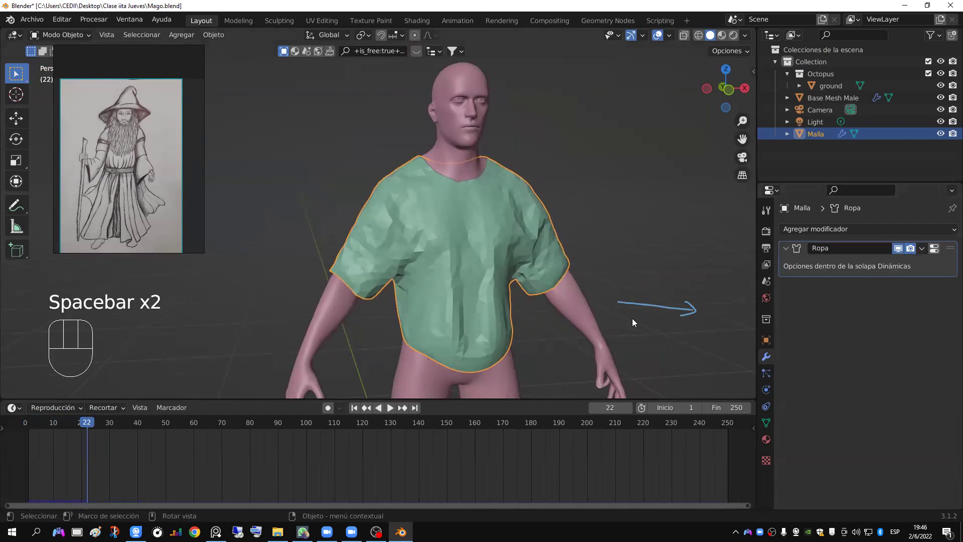
# Step: Apply the Ropa modifier to the shirt at frame 22 and undo it
pyautogui.moveTo(655, 293); pyautogui.dragTo(627, 300, button='middle')
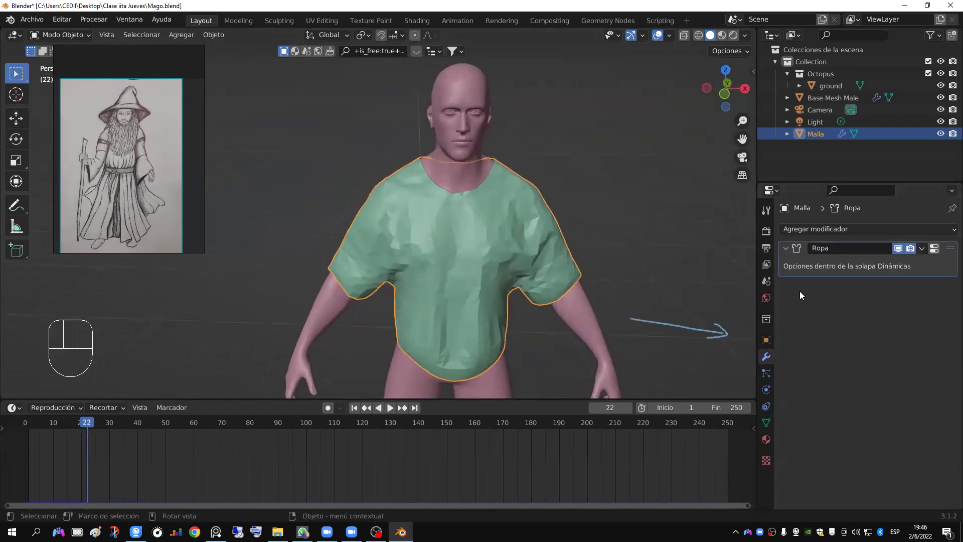
pyautogui.moveTo(921, 249); pyautogui.dragTo(862, 265)
pyautogui.keyDown('shift'); pyautogui.moveTo(597, 280); pyautogui.dragTo(579, 262, button='middle'); pyautogui.keyUp('shift')
pyautogui.hotkey('ctrl', 'z')
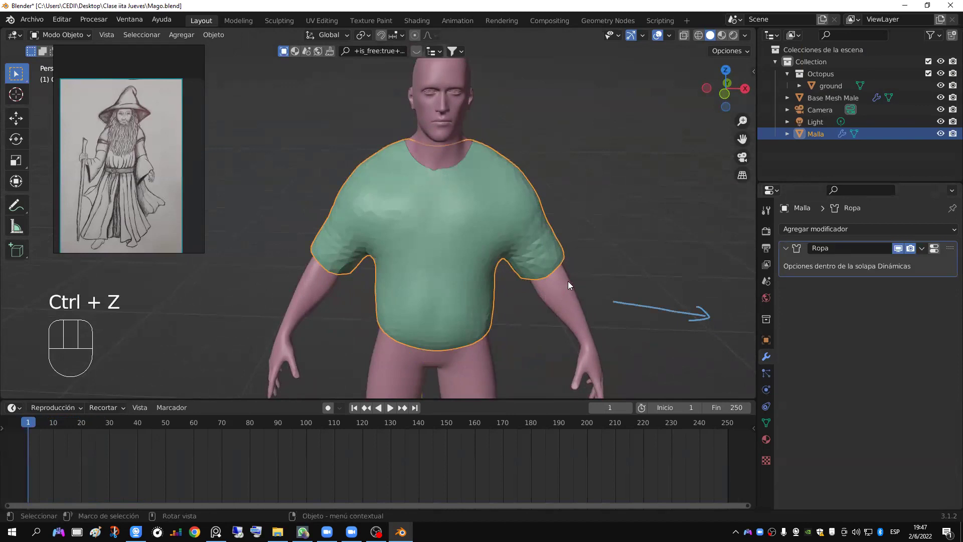
# Step: Run the shirt's cloth simulation from the first frame, pausing at frames 34 and 42, and inspect the drape from an angle
pyautogui.click(389, 408)
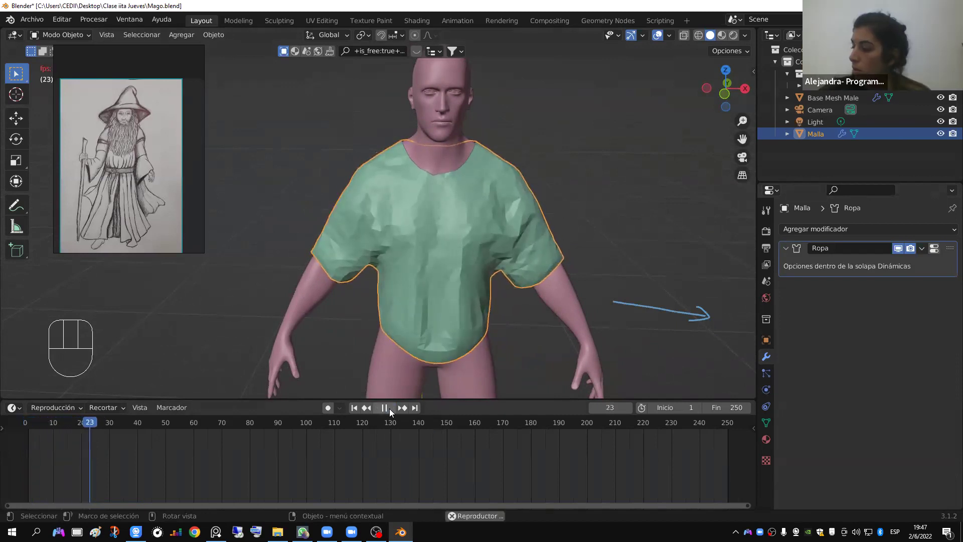
pyautogui.click(390, 408)
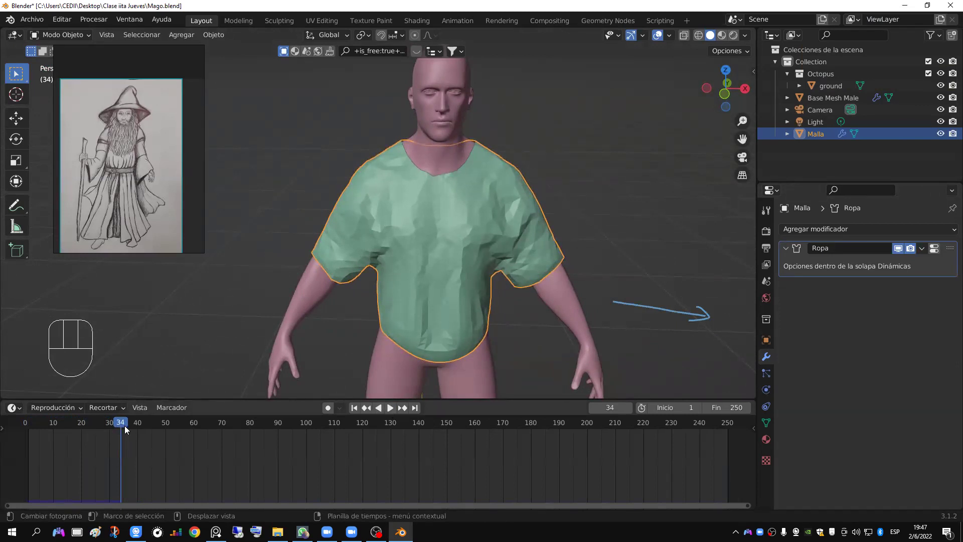
pyautogui.click(390, 408)
pyautogui.click(389, 408)
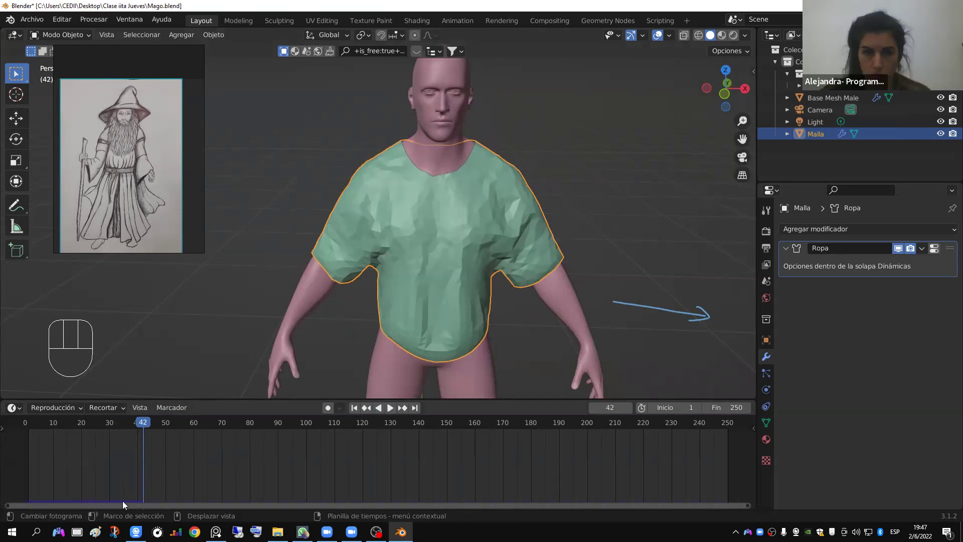
pyautogui.moveTo(479, 301); pyautogui.dragTo(508, 300, button='middle')
pyautogui.scroll(2, 508, 300)
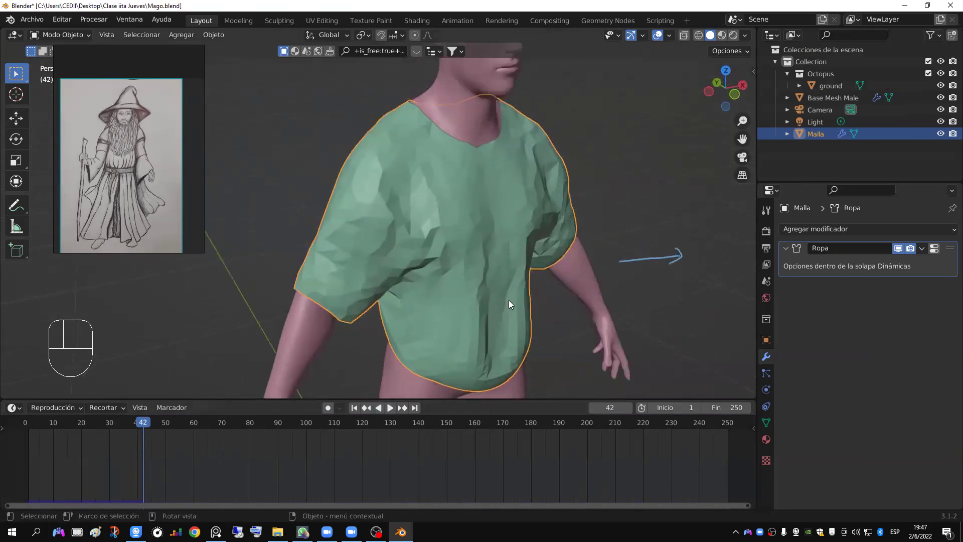
# Step: Rewind and replay the cloth simulation, pausing at frame 30 and again at frame 53
pyautogui.click(353, 409)
pyautogui.click(390, 407)
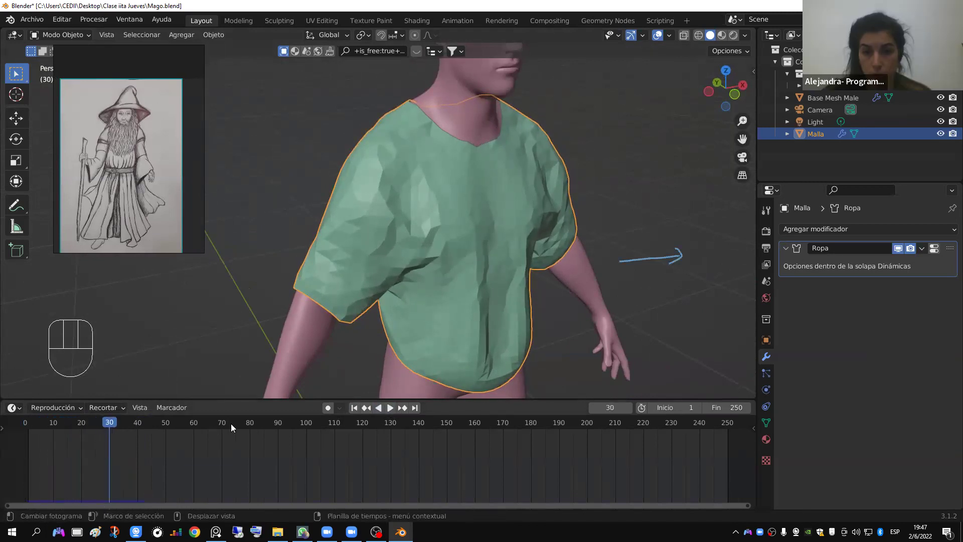
pyautogui.click(390, 407)
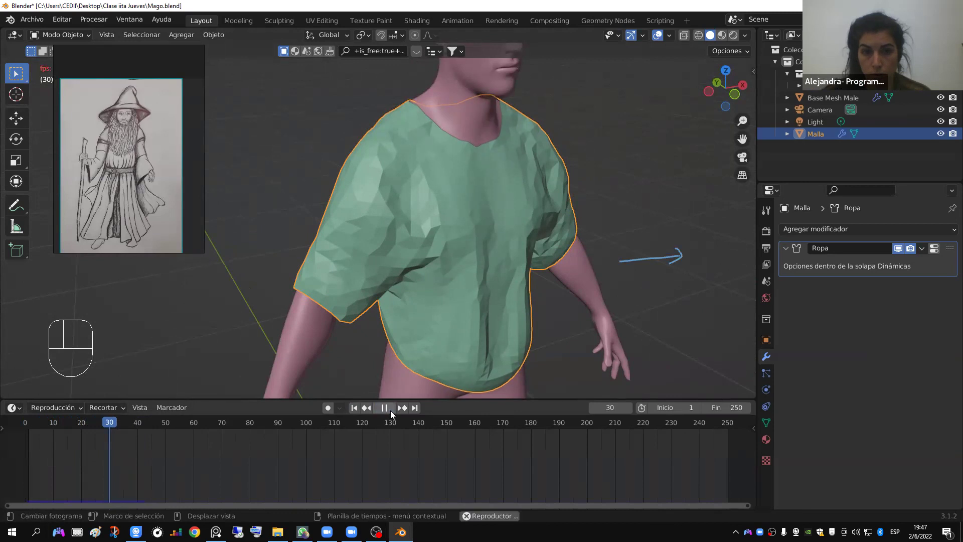
pyautogui.click(385, 407)
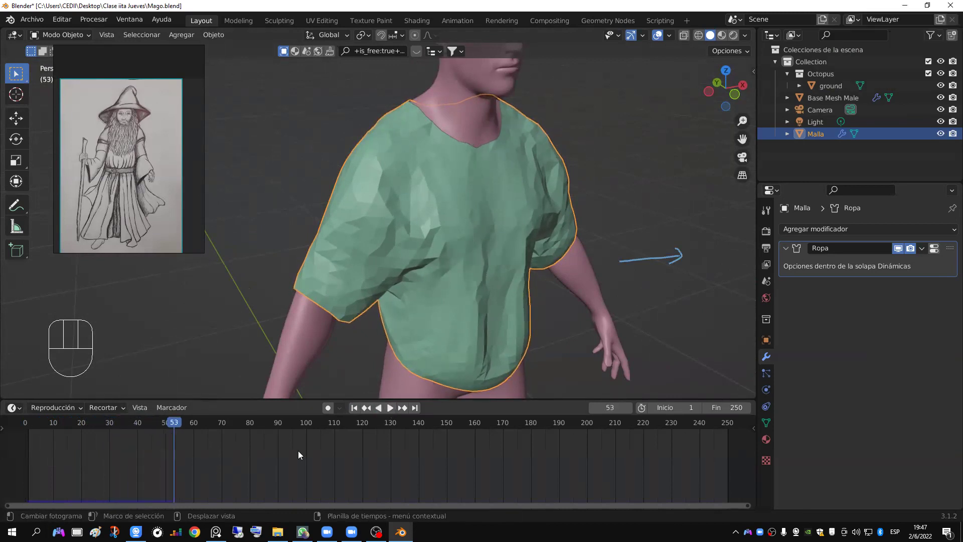
# Step: Move the timeline back to frame 33 and apply the Ropa modifier to the shirt
pyautogui.moveTo(172, 421); pyautogui.dragTo(117, 423)
pyautogui.moveTo(453, 302); pyautogui.dragTo(423, 316, button='middle')
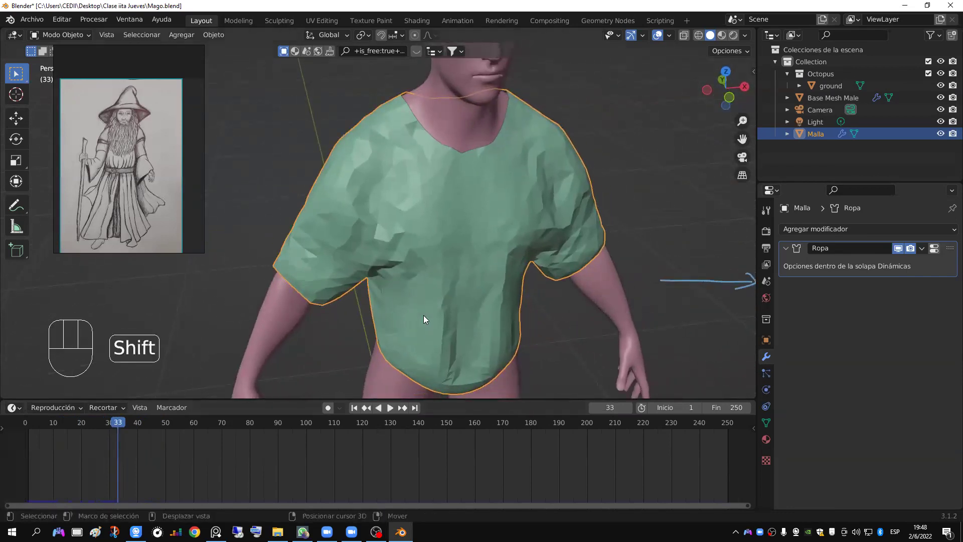
pyautogui.moveTo(922, 249); pyautogui.dragTo(874, 259)
pyautogui.scroll(-3, 496, 236)
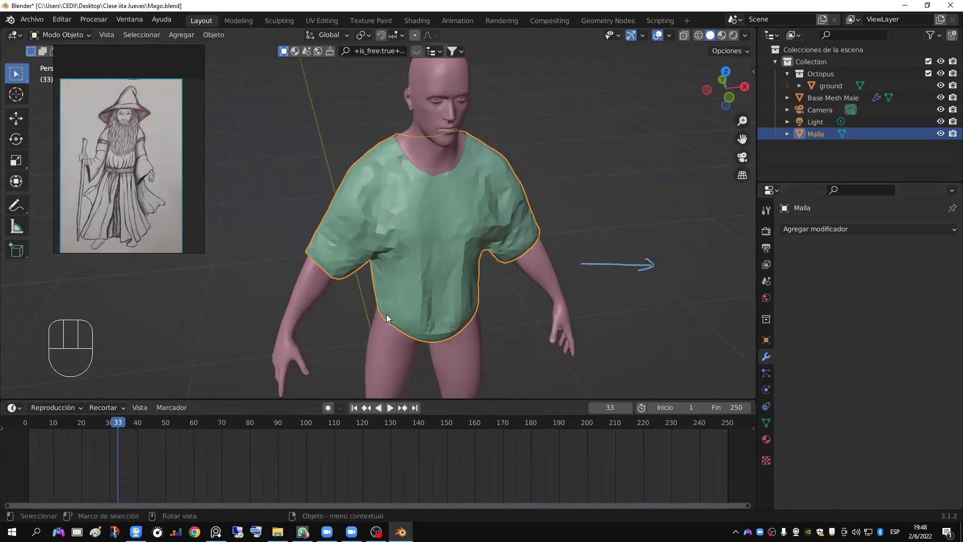
# Step: Return to the first frame and inspect the shirt's applied folds up close and from the front
pyautogui.click(359, 407)
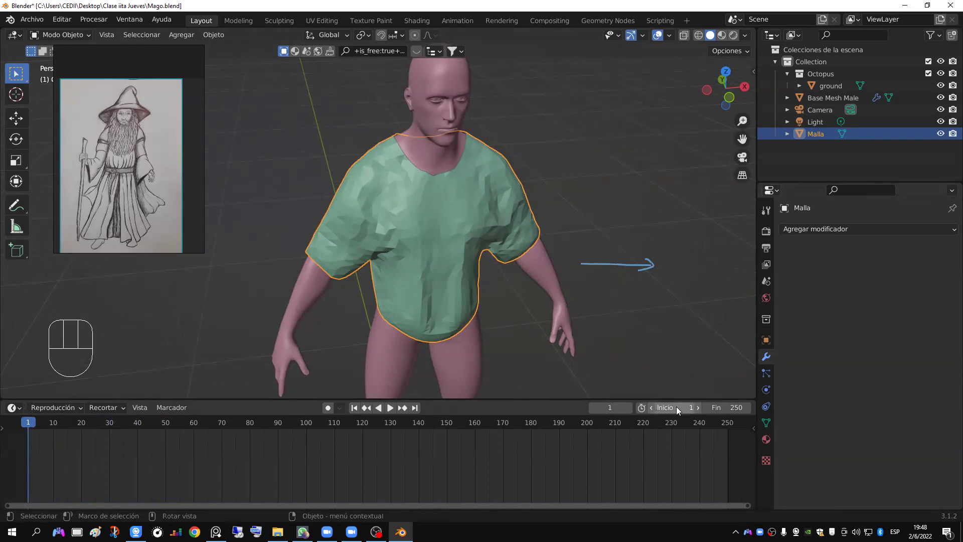
pyautogui.scroll(5, 559, 324)
pyautogui.moveTo(574, 329); pyautogui.dragTo(526, 313, button='middle')
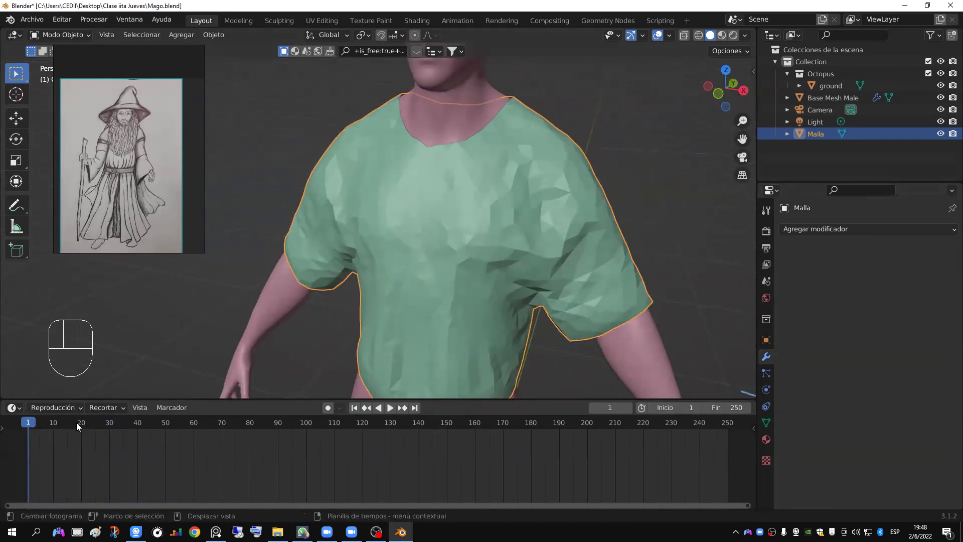
pyautogui.scroll(-2, 468, 276)
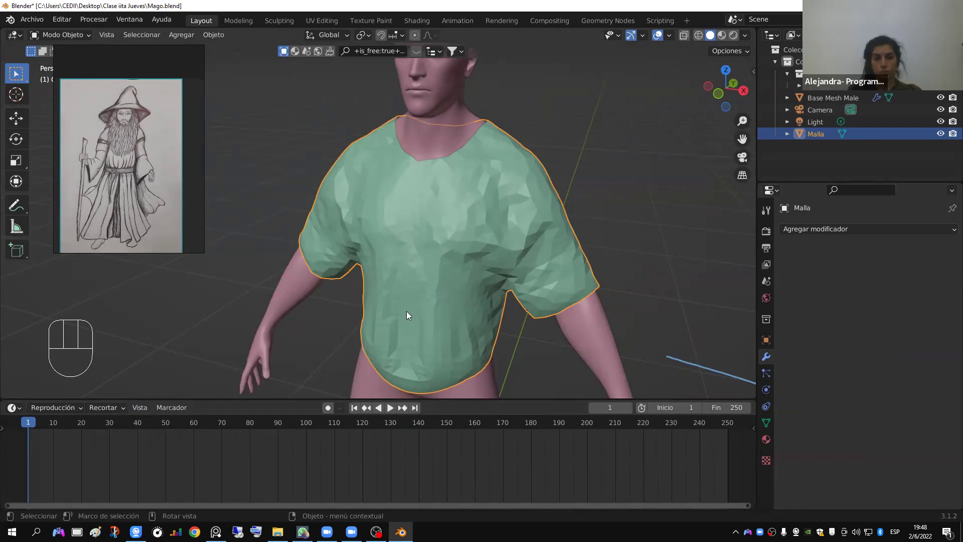
pyautogui.scroll(-2, 415, 311)
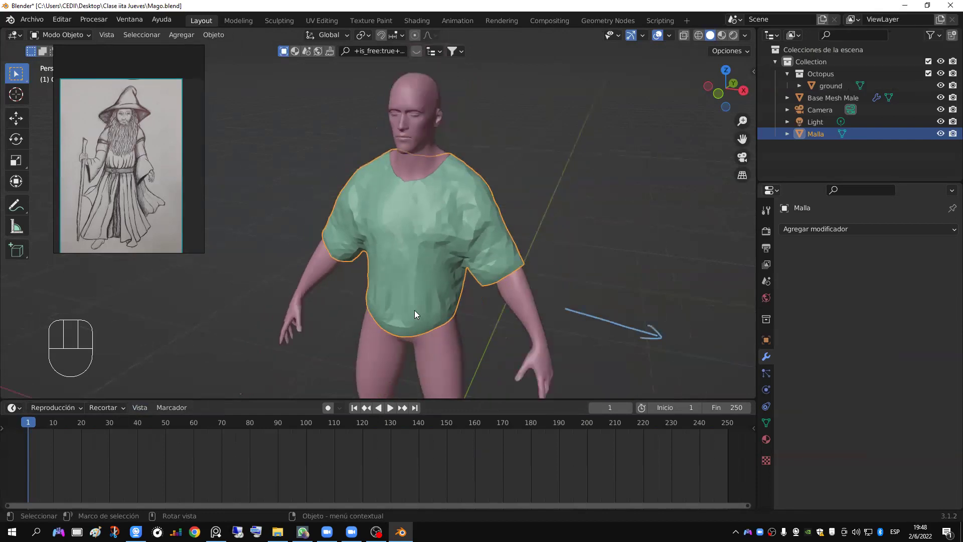
pyautogui.press('KP_1')
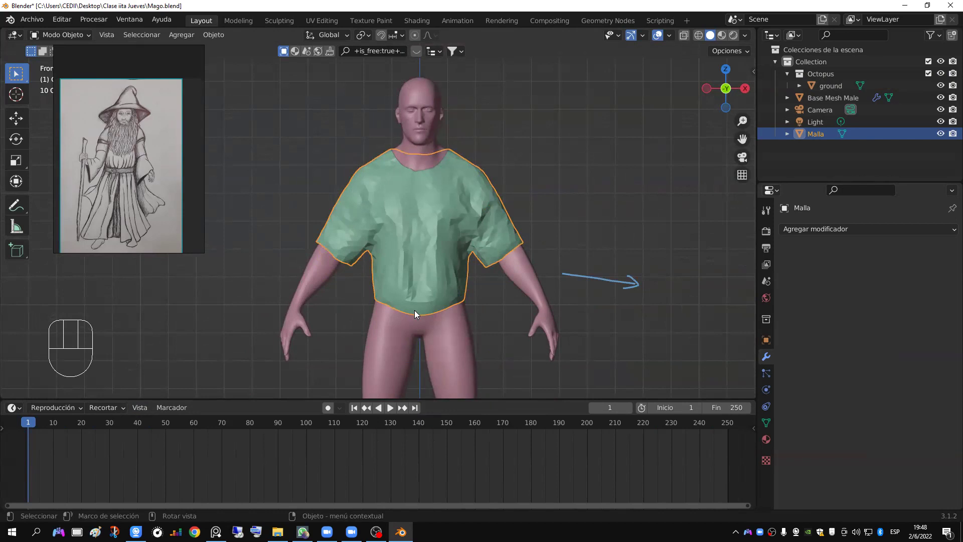
# Step: Check the edge loop along the shirt's lower hem in Edit Mode and return to Object Mode
pyautogui.scroll(-2, 419, 310)
pyautogui.keyDown('shift'); pyautogui.moveTo(449, 308); pyautogui.dragTo(423, 247, button='middle'); pyautogui.keyUp('shift')
pyautogui.scroll(2, 423, 246)
pyautogui.press('Tab')
pyautogui.keyDown('alt'); pyautogui.click(427, 239); pyautogui.keyUp('alt')
pyautogui.moveTo(437, 256); pyautogui.dragTo(552, 250, button='middle')
pyautogui.press('Tab')
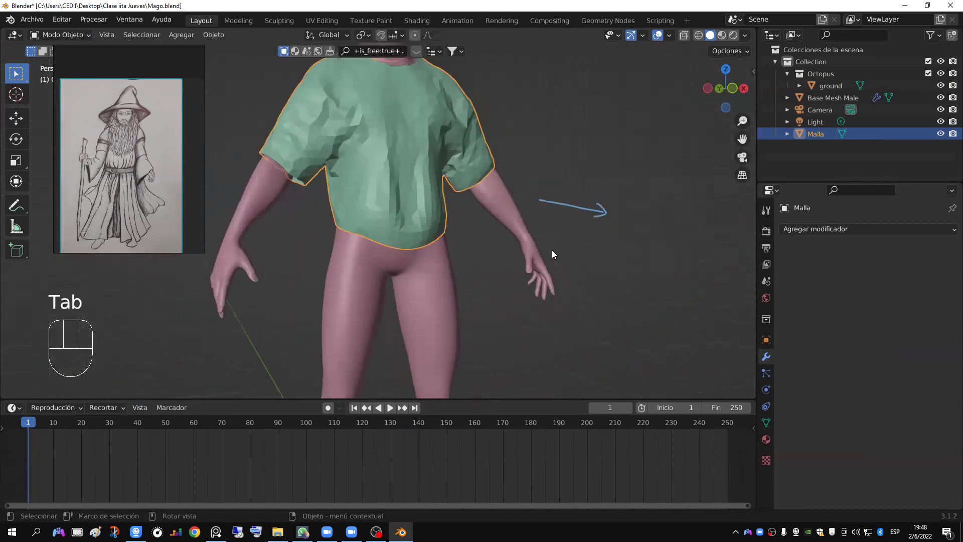
# Step: Switch to the Sculpting workspace in front view and choose the Límite (Boundary) brush for the shirt
pyautogui.press('KP_1')
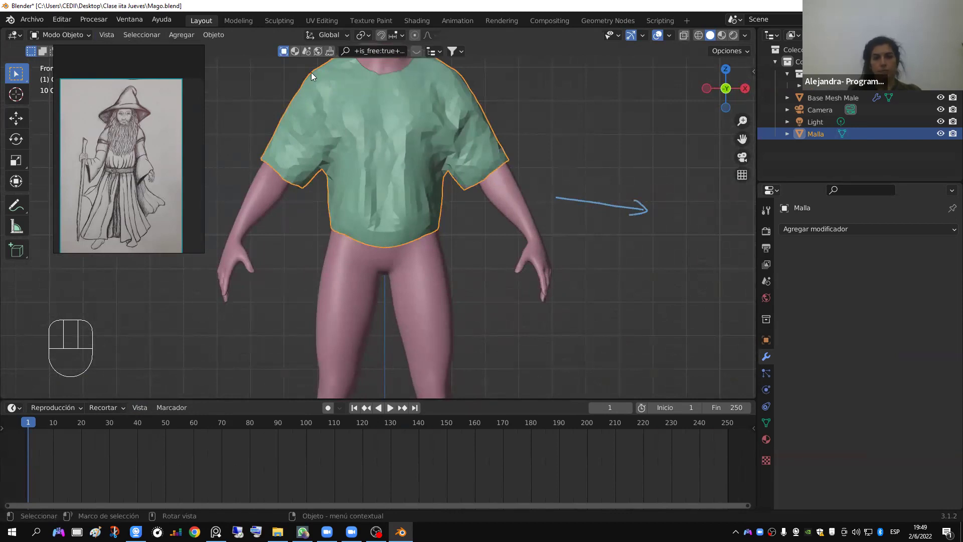
pyautogui.keyDown('shift'); pyautogui.moveTo(367, 107); pyautogui.dragTo(380, 163, button='middle'); pyautogui.keyUp('shift')
pyautogui.scroll(-4, 381, 164)
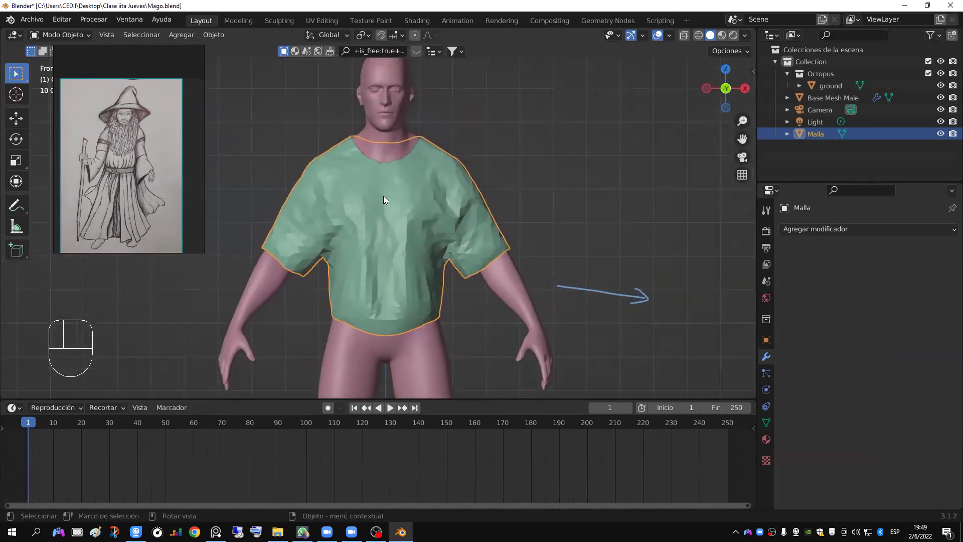
pyautogui.keyDown('shift'); pyautogui.moveTo(419, 287); pyautogui.dragTo(411, 230, button='middle'); pyautogui.keyUp('shift')
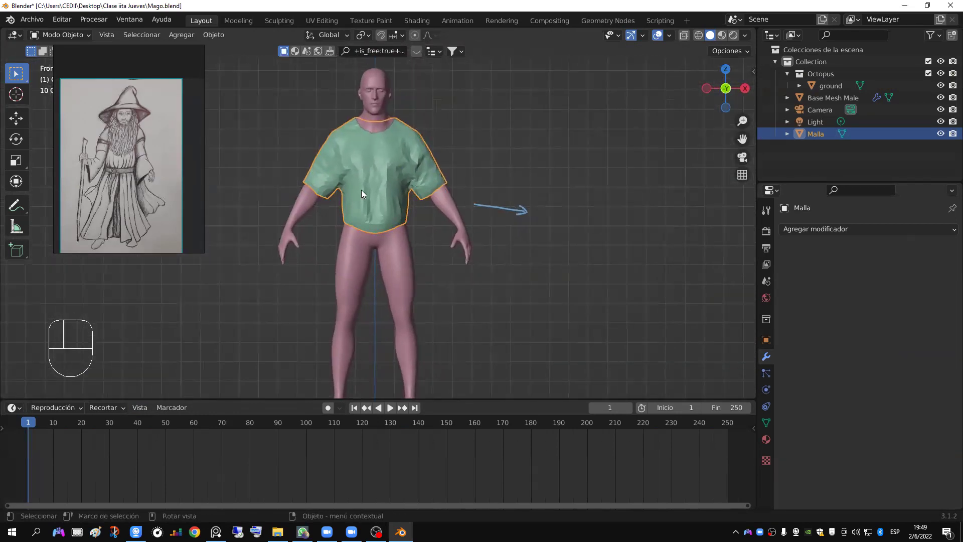
pyautogui.click(288, 22)
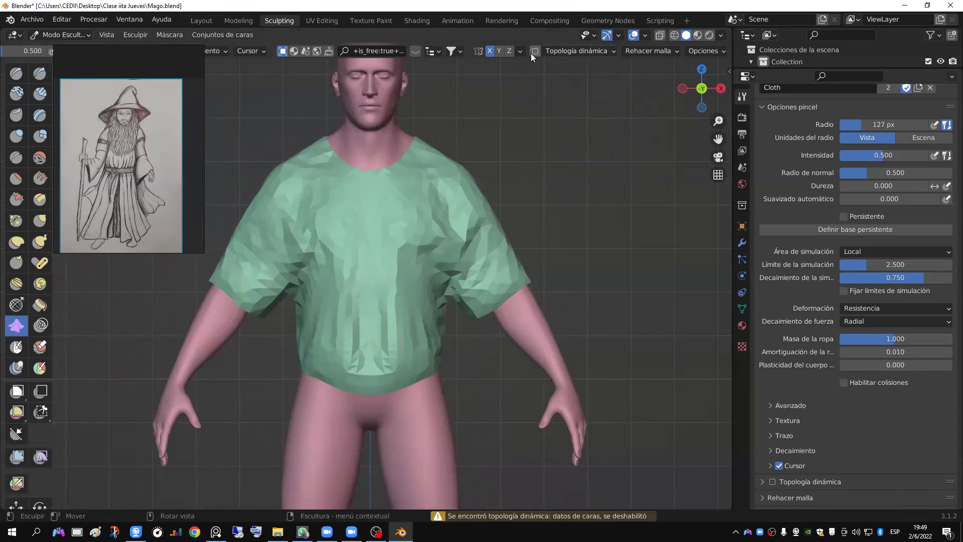
pyautogui.click(471, 205)
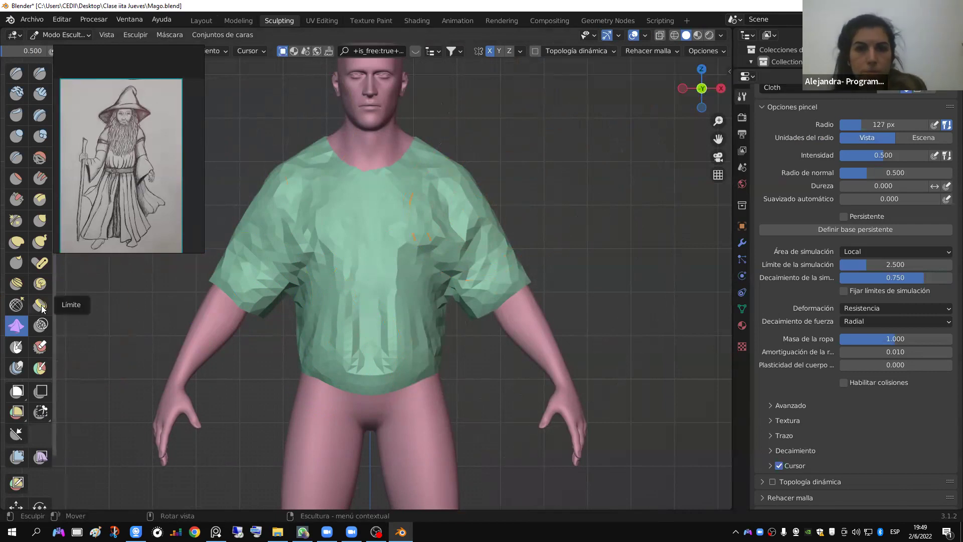
pyautogui.scroll(2, 432, 278)
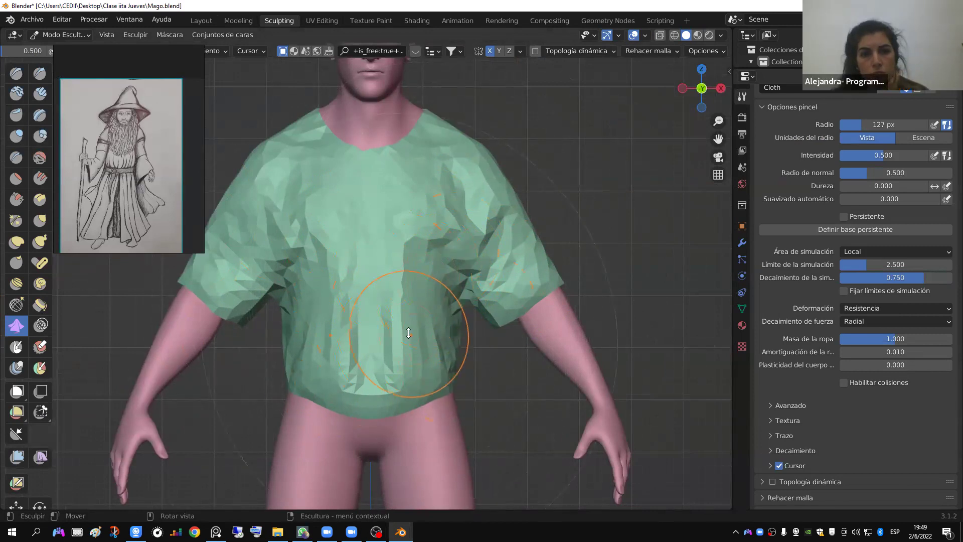
pyautogui.scroll(-1, 416, 335)
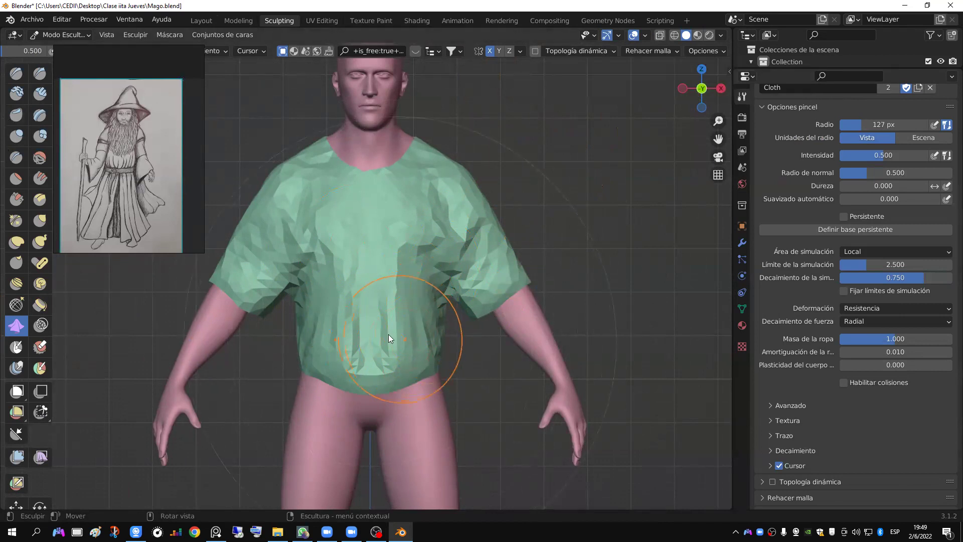
pyautogui.click(35, 307)
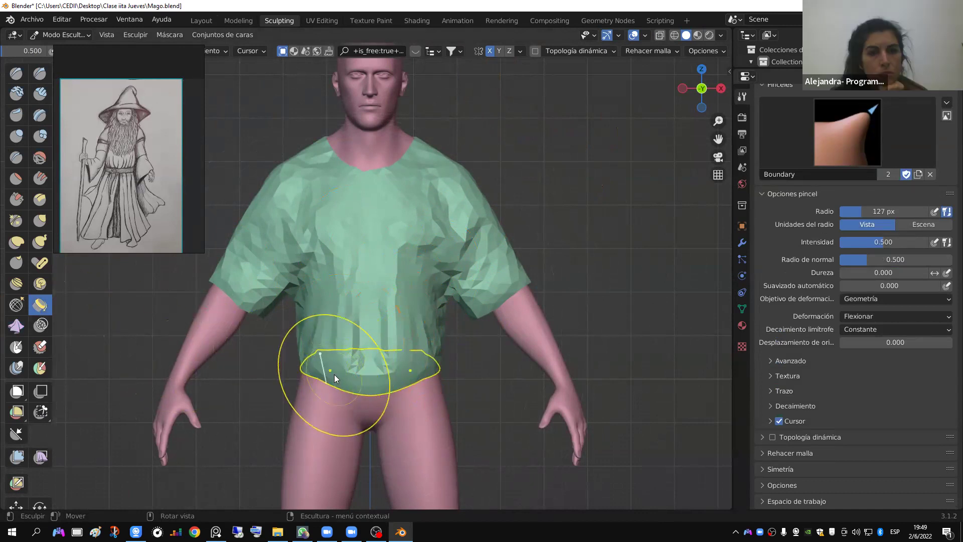
# Step: Try bending the shirt's back hem with the Boundary brush's Flexionar deformation
pyautogui.moveTo(520, 370)
pyautogui.mouseDown(button='middle')
pyautogui.moveTo(332, 360)
pyautogui.moveTo(353, 365)
pyautogui.mouseUp(button='middle')
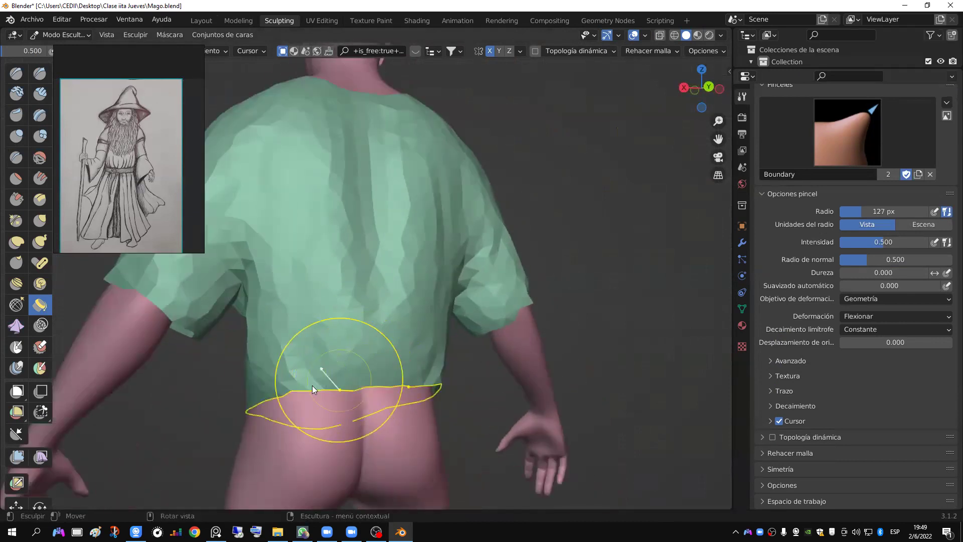
pyautogui.moveTo(391, 387)
pyautogui.mouseDown()
pyautogui.moveTo(402, 436)
pyautogui.moveTo(399, 391)
pyautogui.mouseUp()
pyautogui.moveTo(340, 382)
pyautogui.mouseDown()
pyautogui.moveTo(346, 451)
pyautogui.moveTo(357, 382)
pyautogui.mouseUp()
pyautogui.scroll(-2, 357, 382)
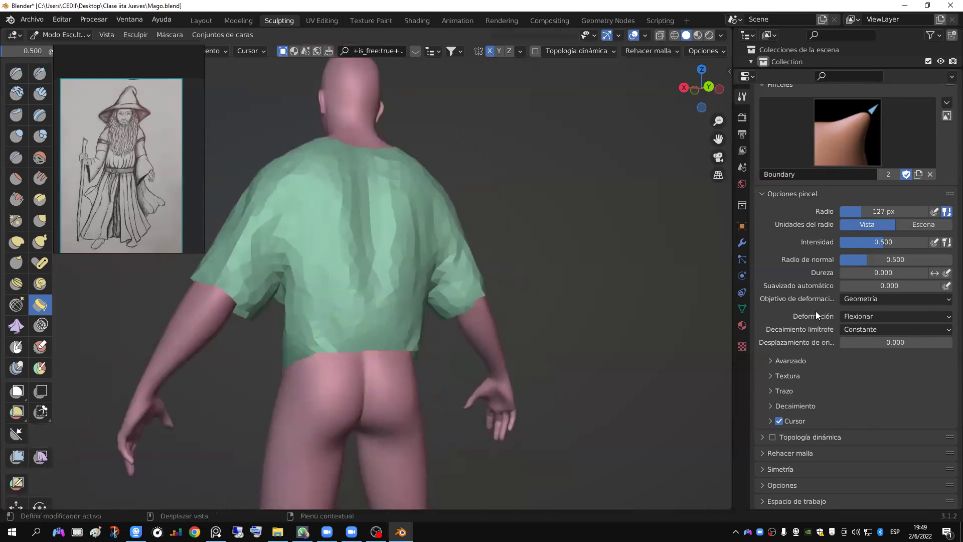
# Step: Set the Boundary brush's deformation to Arrastrar, turn off X symmetry and try dragging the shirt's back hem
pyautogui.click(868, 316)
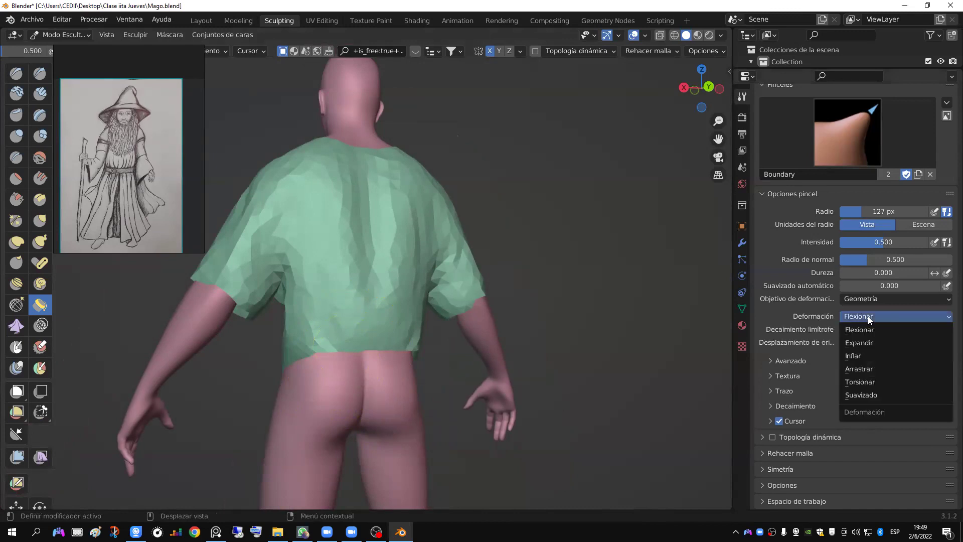
pyautogui.click(863, 371)
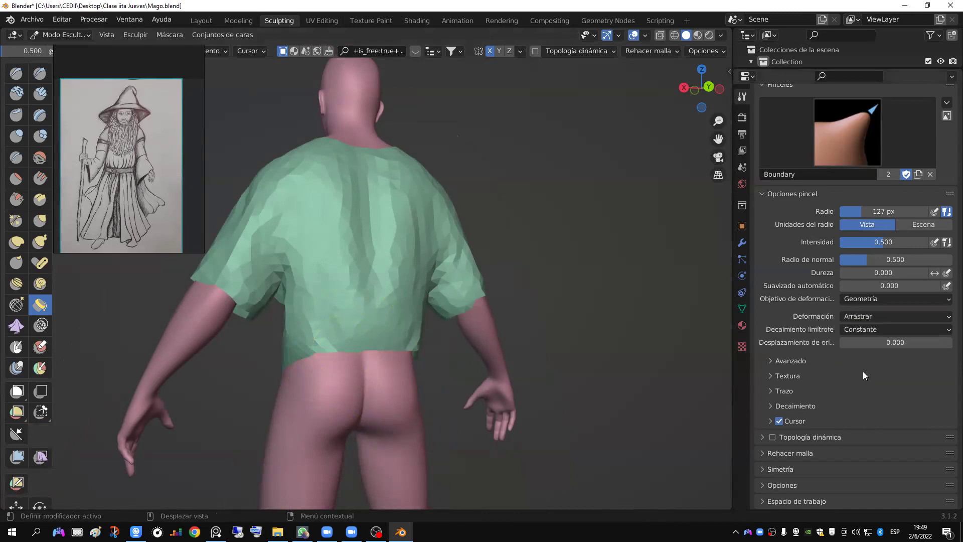
pyautogui.moveTo(355, 354)
pyautogui.mouseDown()
pyautogui.moveTo(375, 458)
pyautogui.moveTo(383, 320)
pyautogui.moveTo(383, 369)
pyautogui.mouseUp()
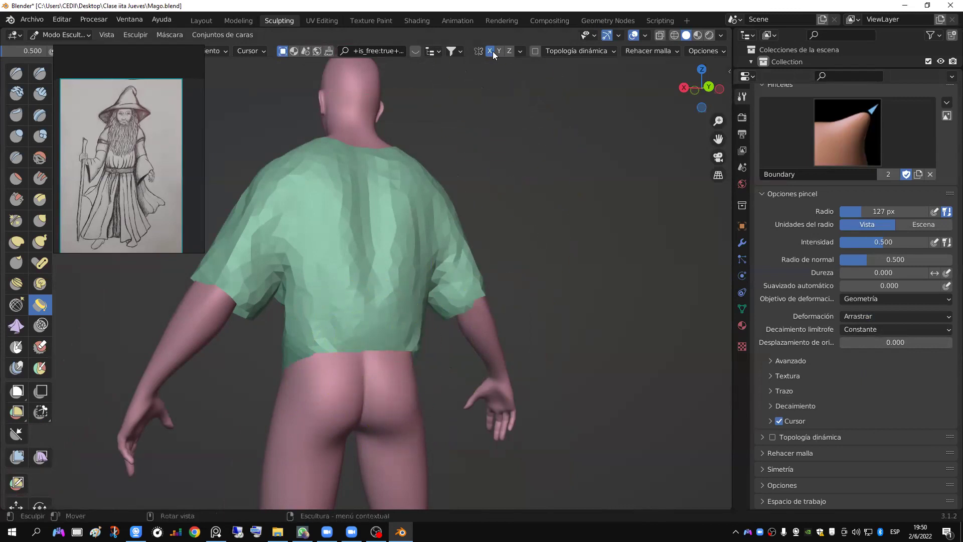
pyautogui.moveTo(383, 327)
pyautogui.mouseDown()
pyautogui.moveTo(390, 404)
pyautogui.moveTo(370, 413)
pyautogui.moveTo(424, 389)
pyautogui.mouseUp()
pyautogui.hotkey('ctrl', 'z')
# Step: Try to pull the shirt's lower hem down over the legs with the Boundary brush in front view
pyautogui.moveTo(386, 201); pyautogui.dragTo(503, 352, button='middle')
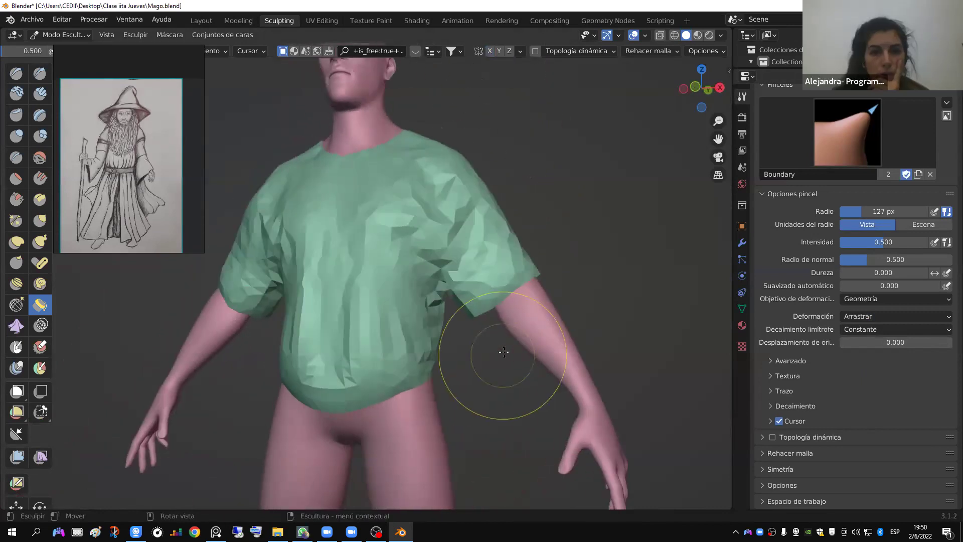
pyautogui.press('KP_1')
pyautogui.press('KP_5')
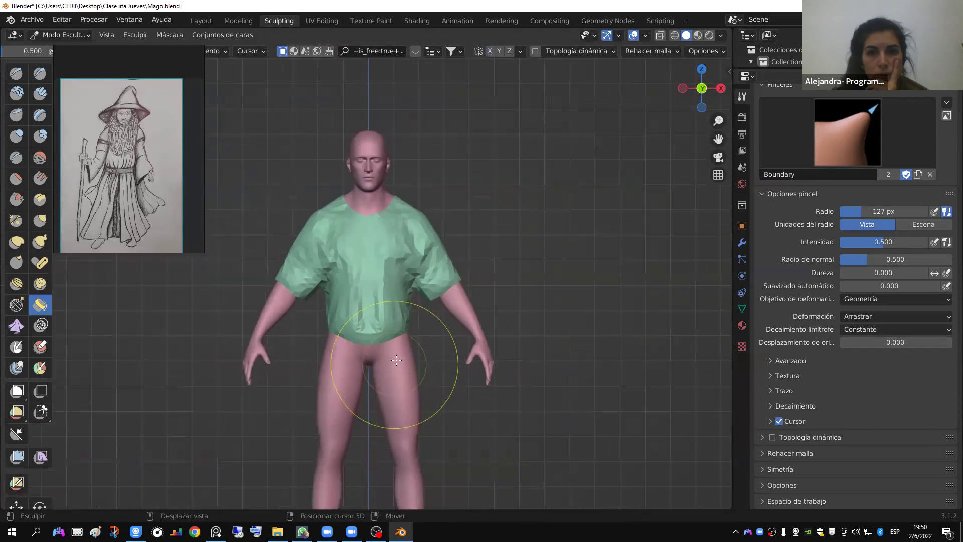
pyautogui.keyDown('shift'); pyautogui.moveTo(397, 360); pyautogui.dragTo(404, 251, button='middle'); pyautogui.keyUp('shift')
pyautogui.scroll(-2, 406, 243)
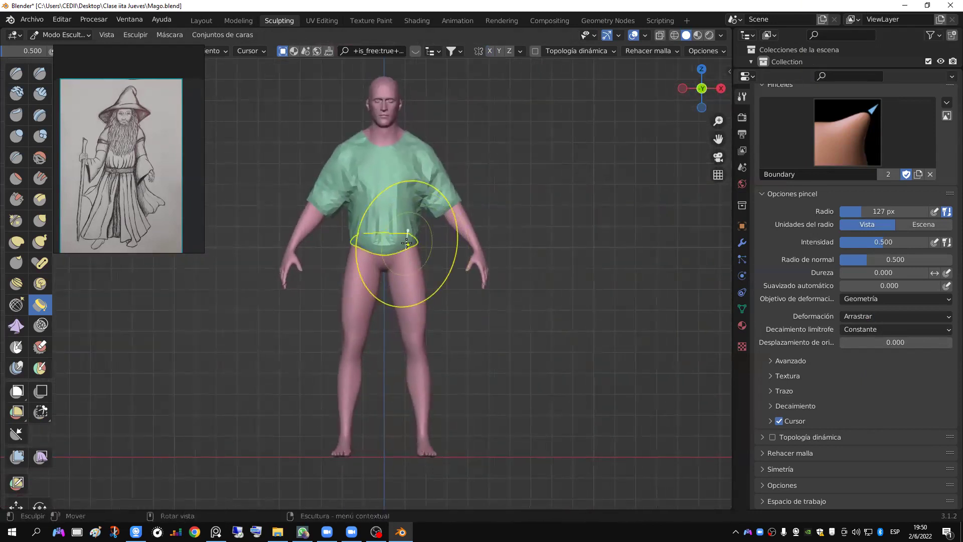
pyautogui.moveTo(407, 267)
pyautogui.mouseDown()
pyautogui.moveTo(419, 307)
pyautogui.moveTo(437, 333)
pyautogui.moveTo(453, 333)
pyautogui.moveTo(475, 286)
pyautogui.moveTo(309, 288)
pyautogui.moveTo(305, 304)
pyautogui.moveTo(386, 314)
pyautogui.mouseUp()
pyautogui.press('Escape')
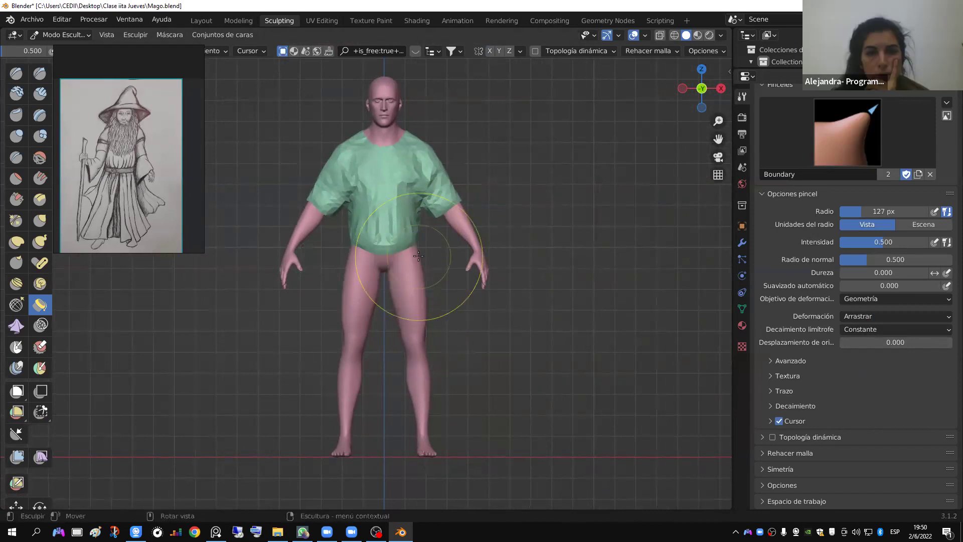
# Step: Turn on Topología dinámica for the shirt, accept the vertex data warning, and try pulling the front hem down with the Boundary brush
pyautogui.click(539, 48)
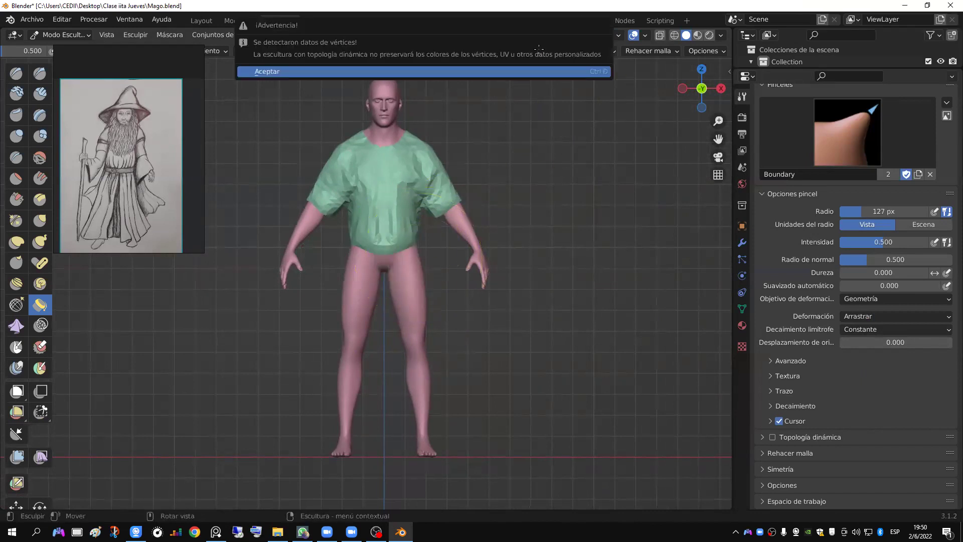
pyautogui.click(522, 72)
pyautogui.moveTo(387, 249)
pyautogui.mouseDown()
pyautogui.moveTo(425, 261)
pyautogui.moveTo(347, 301)
pyautogui.moveTo(368, 313)
pyautogui.moveTo(353, 402)
pyautogui.moveTo(401, 371)
pyautogui.moveTo(396, 359)
pyautogui.moveTo(406, 354)
pyautogui.mouseUp()
pyautogui.hotkey('ctrl', 'z')
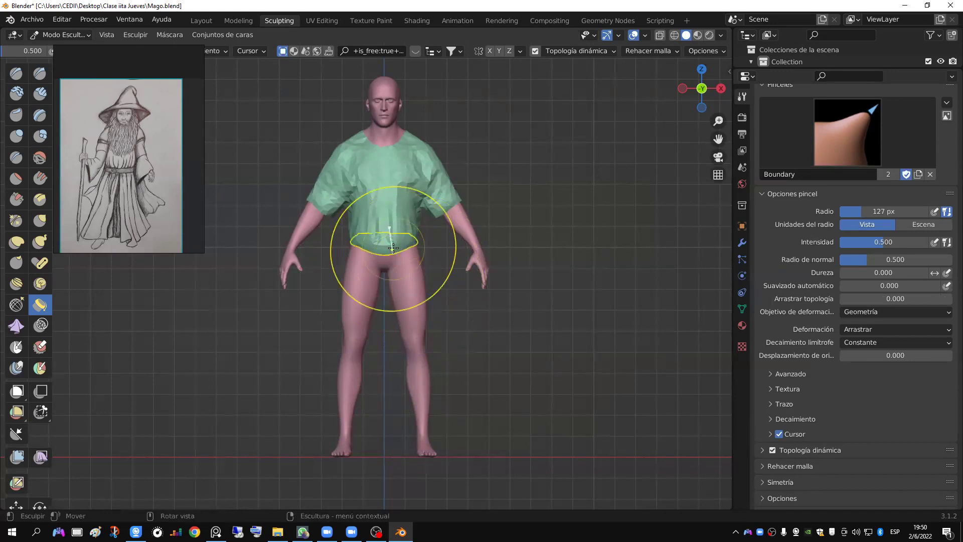
pyautogui.click(874, 331)
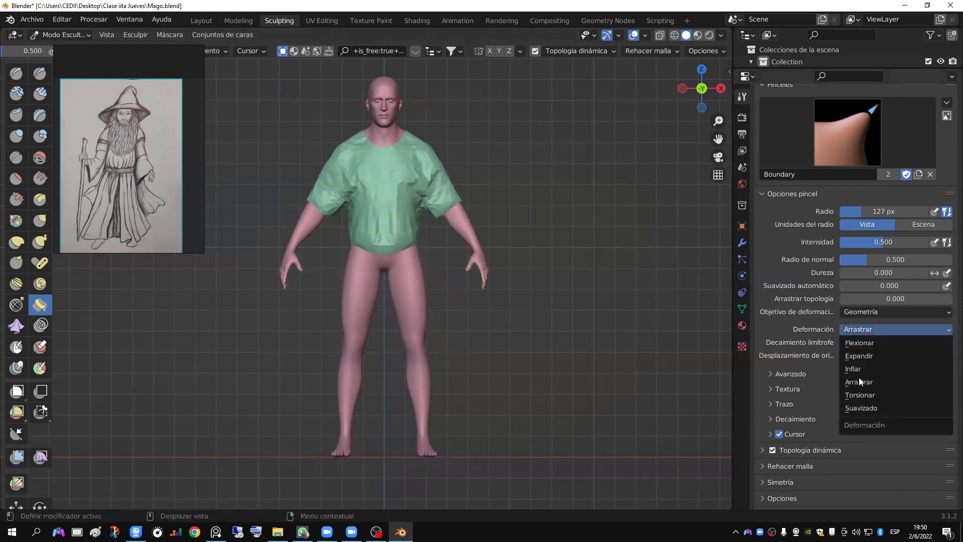
pyautogui.click(865, 329)
pyautogui.click(858, 342)
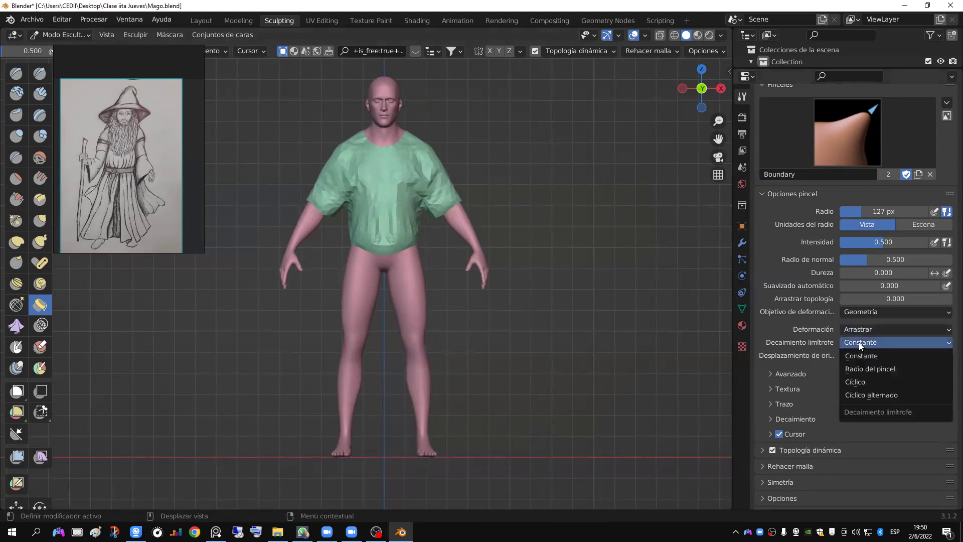
pyautogui.click(862, 342)
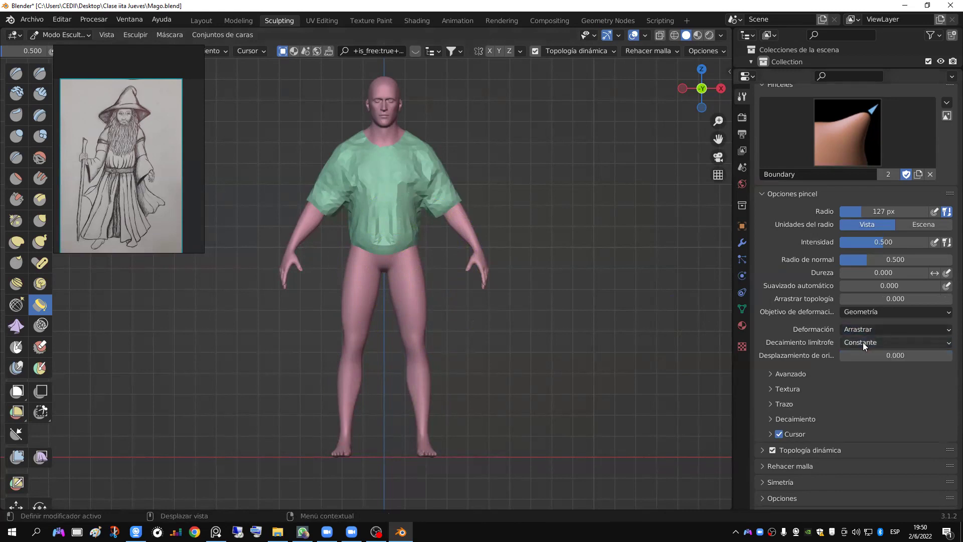
pyautogui.scroll(-1, 790, 421)
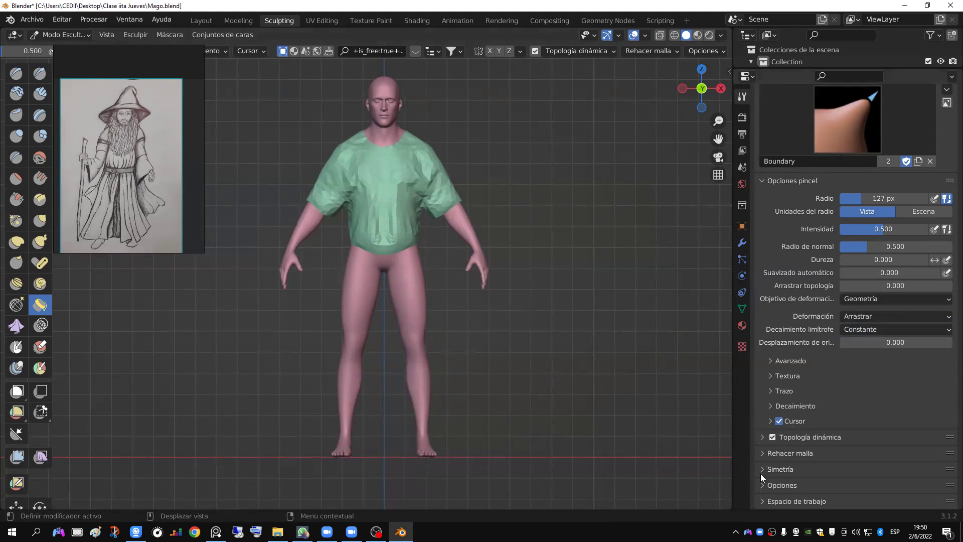
pyautogui.click(862, 301)
pyautogui.click(860, 298)
pyautogui.scroll(3, 812, 306)
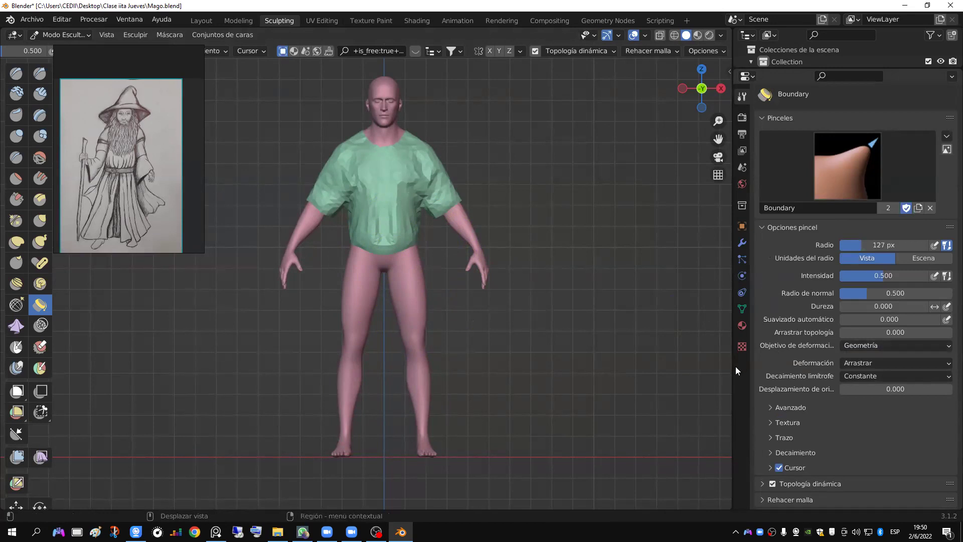
# Step: Set the Boundary brush's Objetivo de deformación to Simulación de ropa and try pulling the shirt's front hem downward
pyautogui.moveTo(735, 366); pyautogui.dragTo(697, 366)
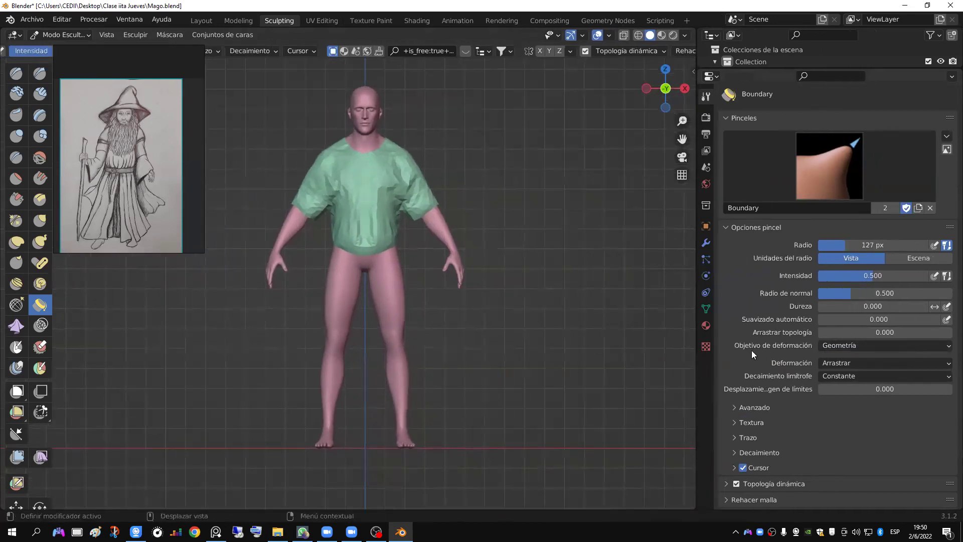
pyautogui.click(844, 348)
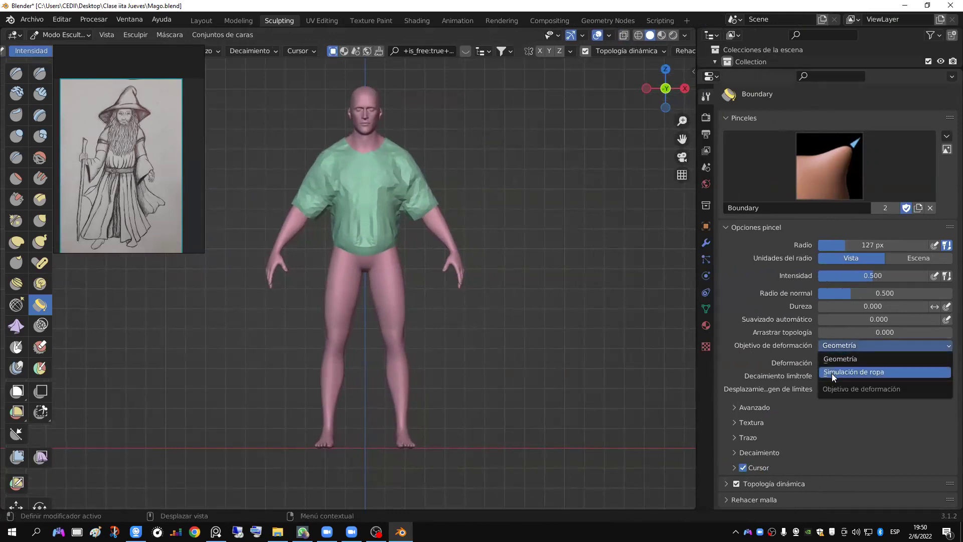
pyautogui.click(843, 373)
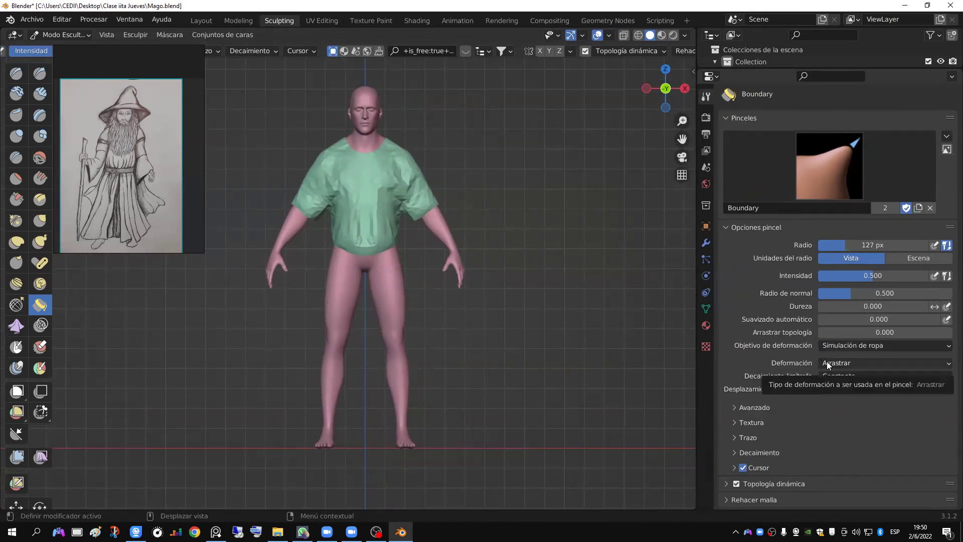
pyautogui.moveTo(384, 243)
pyautogui.mouseDown()
pyautogui.moveTo(415, 304)
pyautogui.moveTo(398, 418)
pyautogui.moveTo(526, 441)
pyautogui.moveTo(665, 449)
pyautogui.moveTo(438, 443)
pyautogui.moveTo(437, 344)
pyautogui.mouseUp()
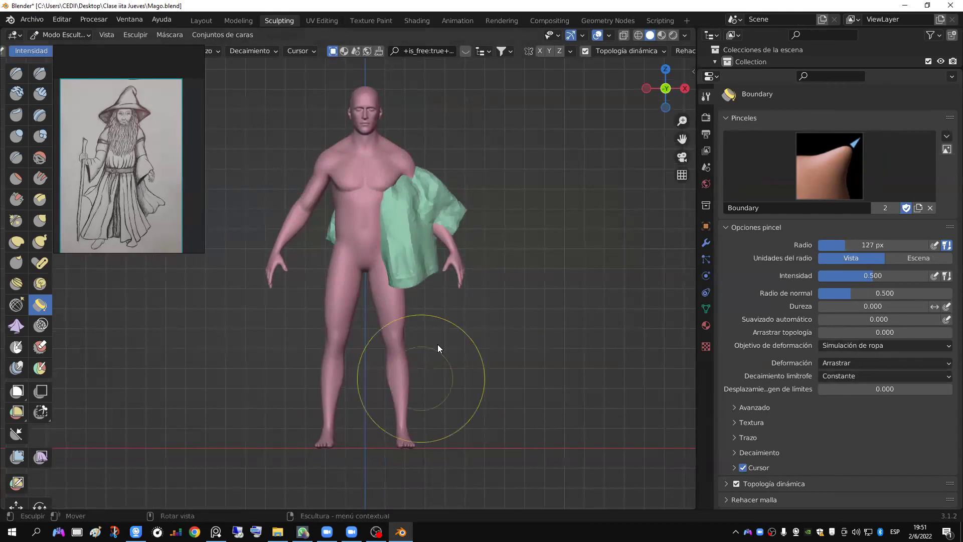
pyautogui.hotkey('ctrl', 'z')
# Step: Choose the Enmascarar brush with intensity 1.000 and radius 85 px, and move the wizard reference image out of the way
pyautogui.scroll(5, 369, 248)
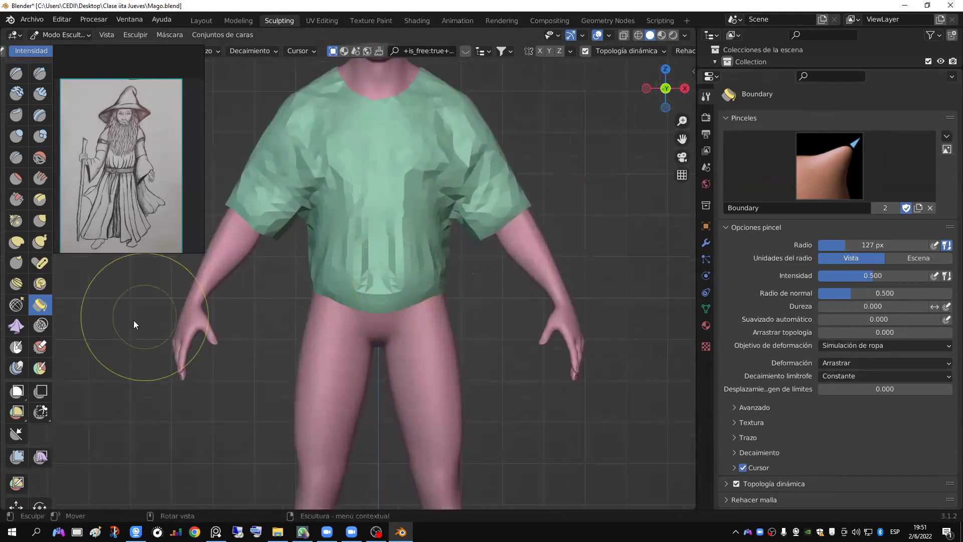
pyautogui.click(16, 346)
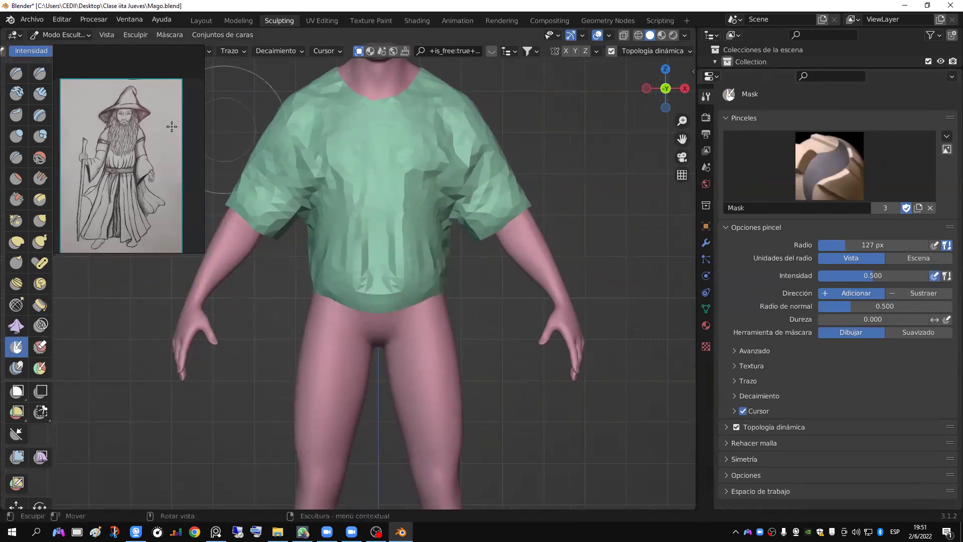
pyautogui.moveTo(161, 68); pyautogui.dragTo(152, 124)
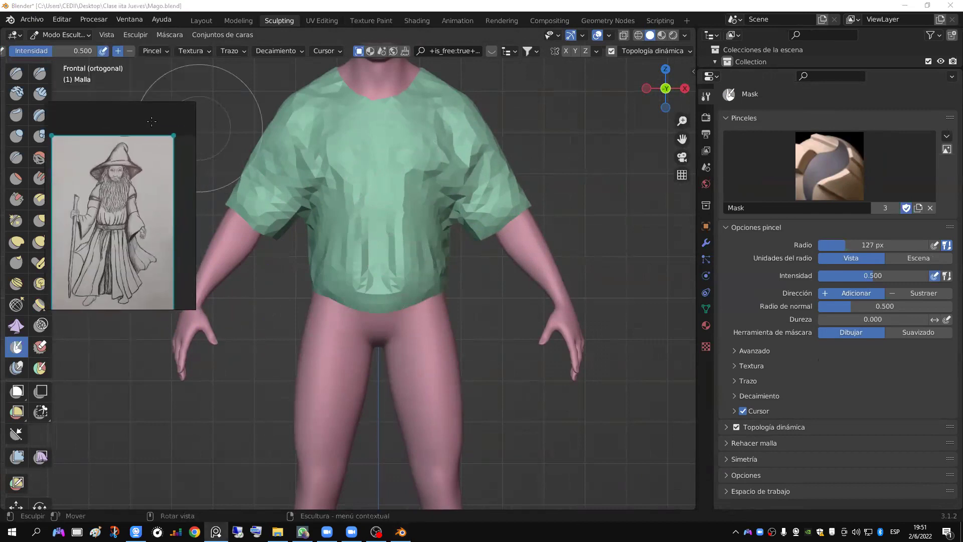
pyautogui.click(59, 53)
pyautogui.press('f')
pyautogui.click(363, 298)
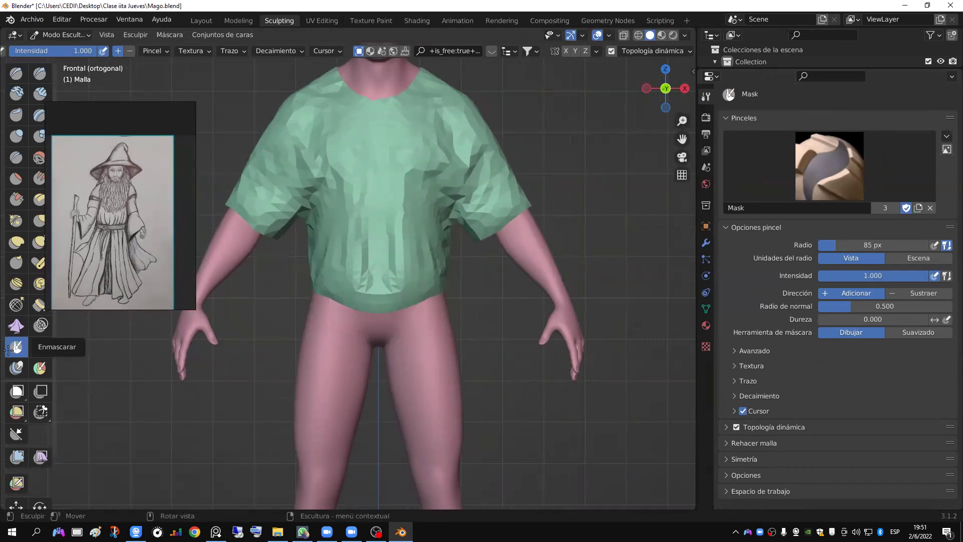
# Step: Enable X symmetry and paint a mask over the shirt's lower band, around the front, side and back
pyautogui.moveTo(411, 294)
pyautogui.mouseDown()
pyautogui.moveTo(358, 287)
pyautogui.moveTo(366, 275)
pyautogui.mouseUp()
pyautogui.hotkey('ctrl', 'z')
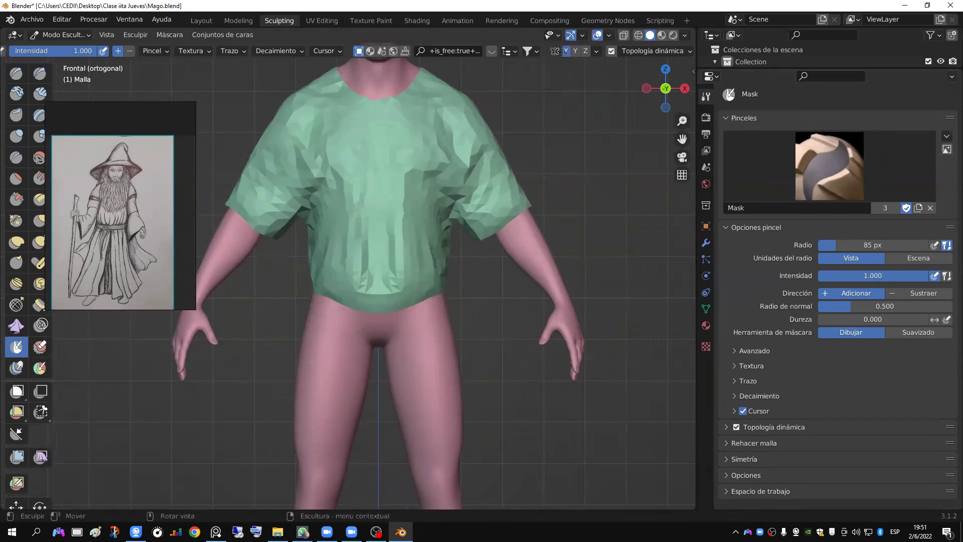
pyautogui.moveTo(348, 286)
pyautogui.mouseDown()
pyautogui.moveTo(386, 291)
pyautogui.moveTo(305, 298)
pyautogui.moveTo(481, 276)
pyautogui.moveTo(434, 272)
pyautogui.mouseUp()
pyautogui.moveTo(455, 275)
pyautogui.mouseDown(button='middle')
pyautogui.moveTo(269, 274)
pyautogui.moveTo(281, 257)
pyautogui.moveTo(335, 234)
pyautogui.mouseUp(button='middle')
pyautogui.moveTo(251, 272); pyautogui.dragTo(341, 243, button='middle')
pyautogui.moveTo(290, 274); pyautogui.dragTo(316, 254, button='middle')
pyautogui.scroll(4, 289, 242)
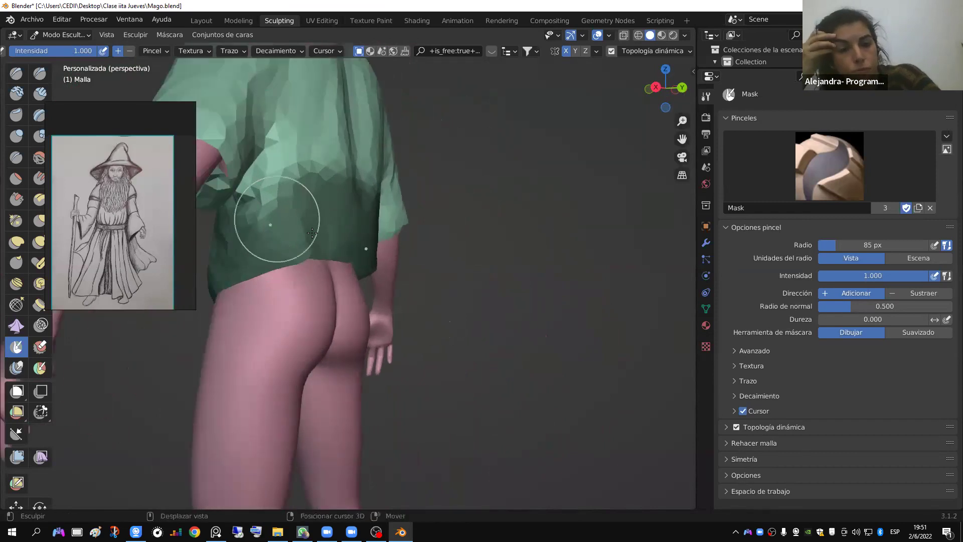
pyautogui.scroll(-4, 378, 277)
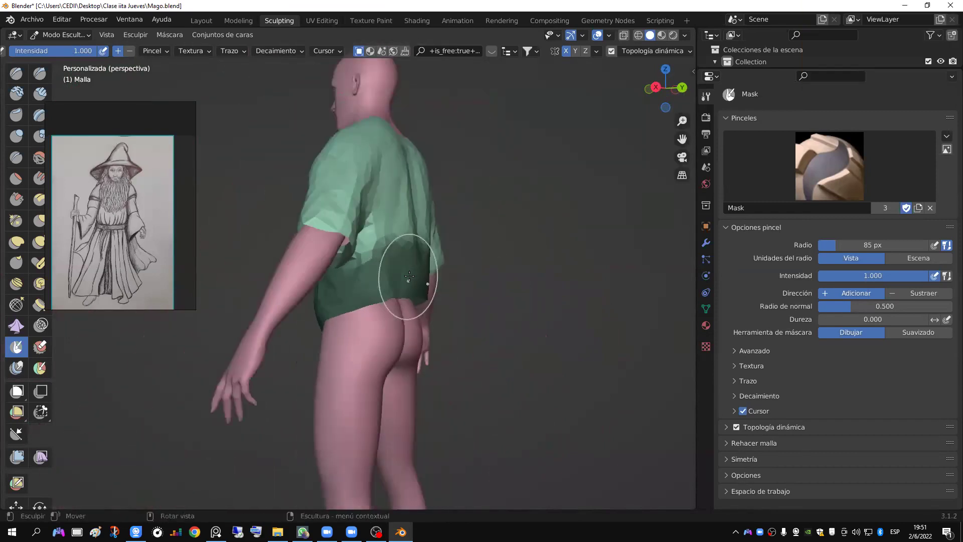
# Step: Invert the shirt's mask to protect the upper part and free the lower band, and return to front view
pyautogui.click(173, 35)
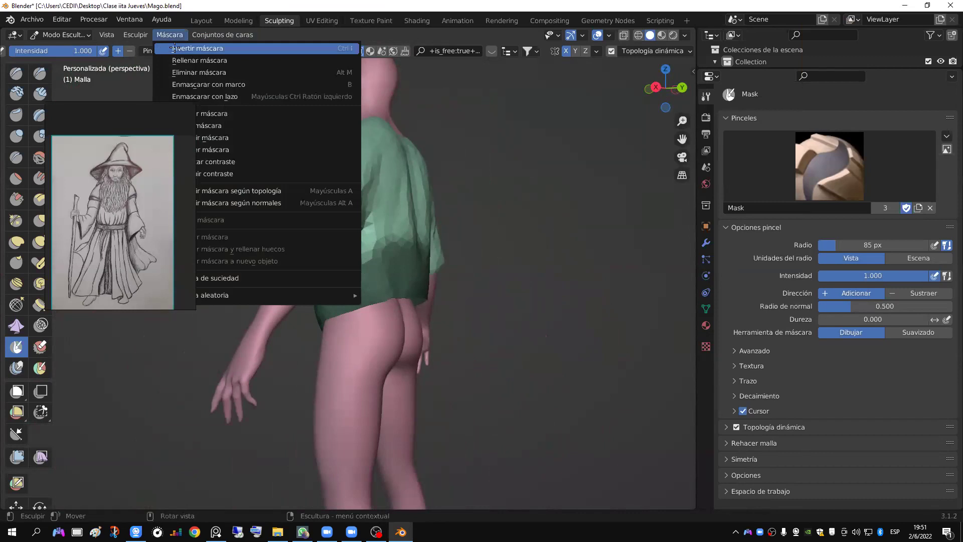
pyautogui.click(175, 48)
pyautogui.moveTo(329, 278); pyautogui.dragTo(519, 284, button='middle')
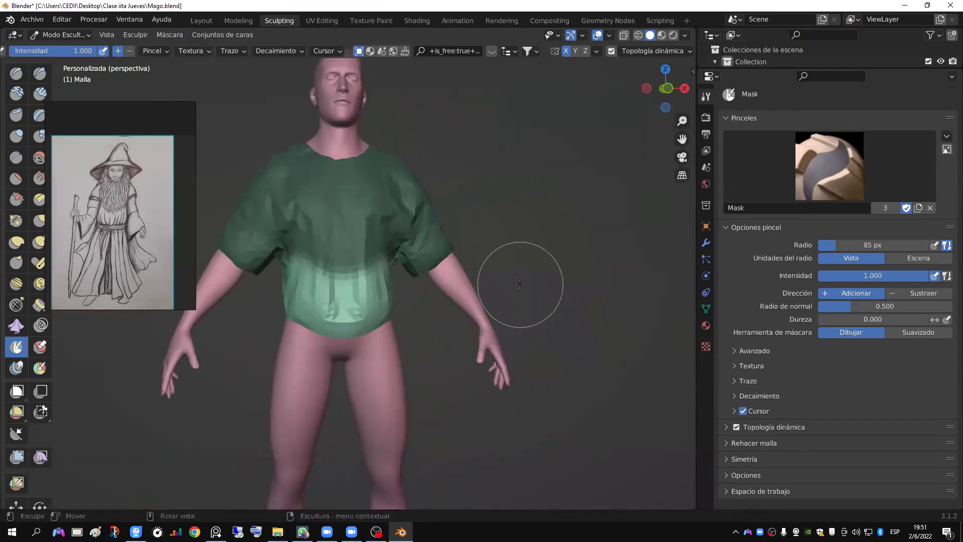
pyautogui.scroll(-3, 496, 291)
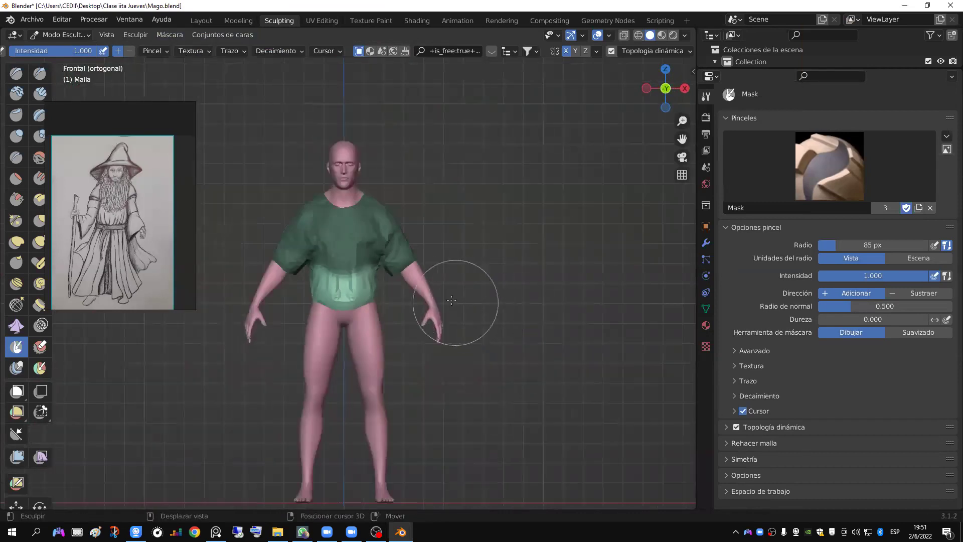
pyautogui.press('KP_1')
pyautogui.moveTo(457, 250)
pyautogui.keyDown('shift'); pyautogui.mouseDown(button='middle')
pyautogui.moveTo(474, 260)
pyautogui.moveTo(482, 252)
pyautogui.mouseUp(button='middle'); pyautogui.keyUp('shift')
pyautogui.scroll(1, 466, 265)
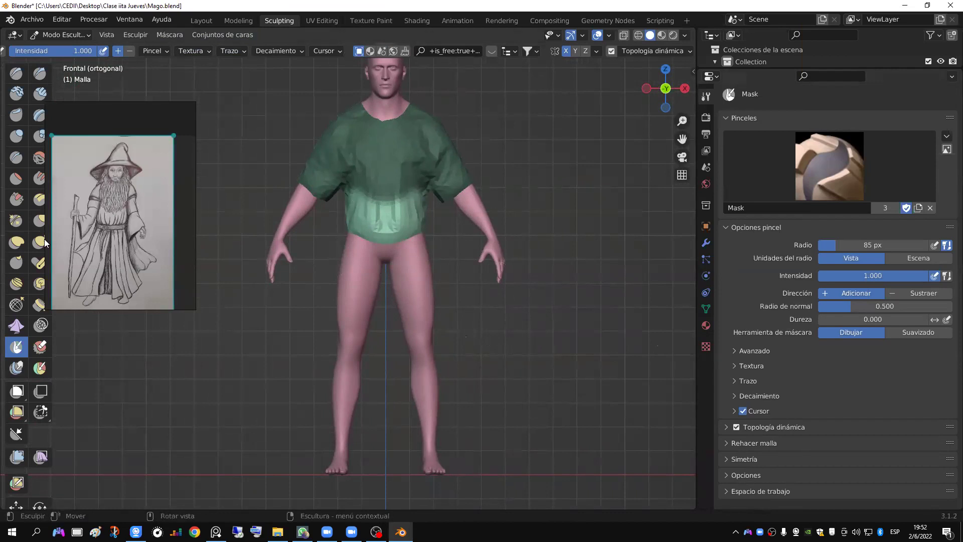
# Step: Try pulling the shirt's unmasked hem down with the Boundary brush using the Simulación de ropa deformation target
pyautogui.click(37, 305)
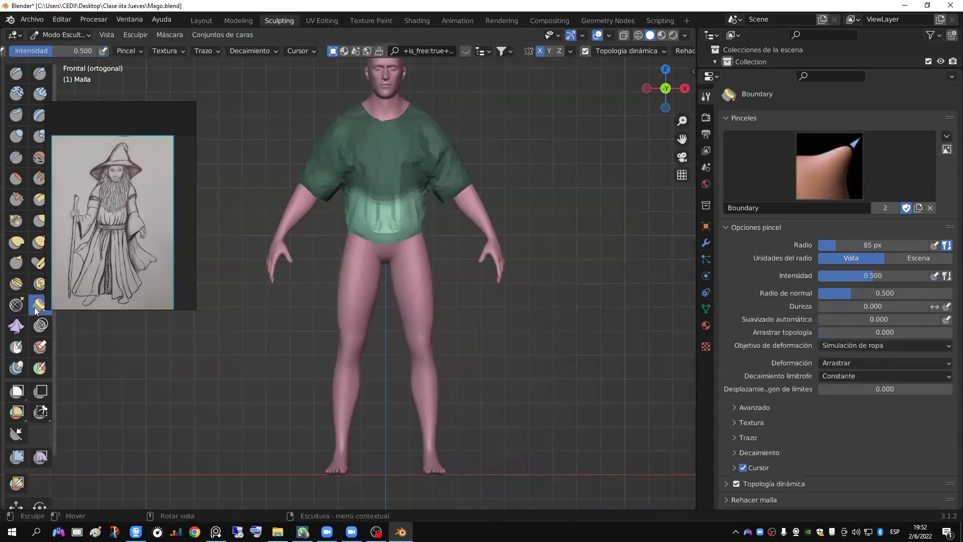
pyautogui.moveTo(409, 241); pyautogui.dragTo(400, 233)
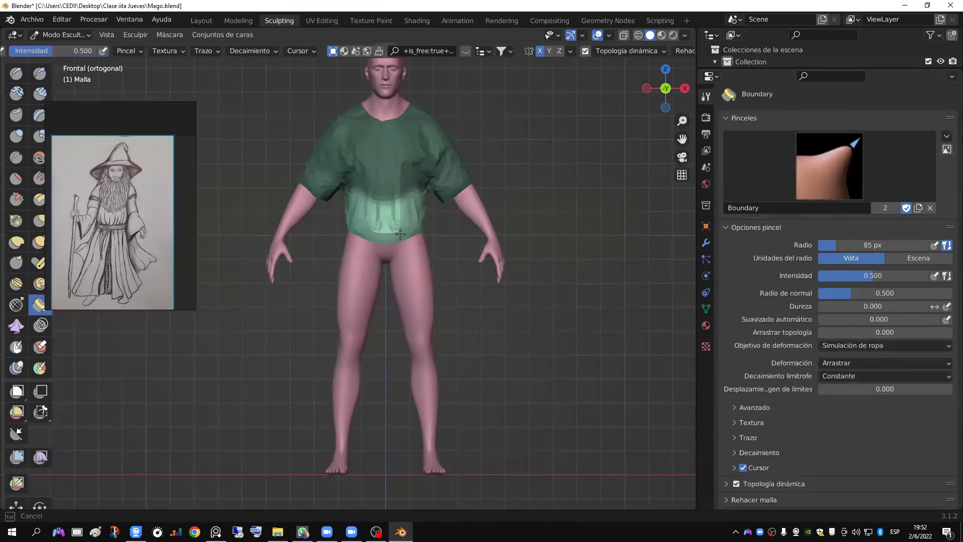
pyautogui.moveTo(424, 277); pyautogui.dragTo(572, 364)
pyautogui.moveTo(615, 455); pyautogui.dragTo(618, 458)
pyautogui.moveTo(680, 472); pyautogui.dragTo(627, 481)
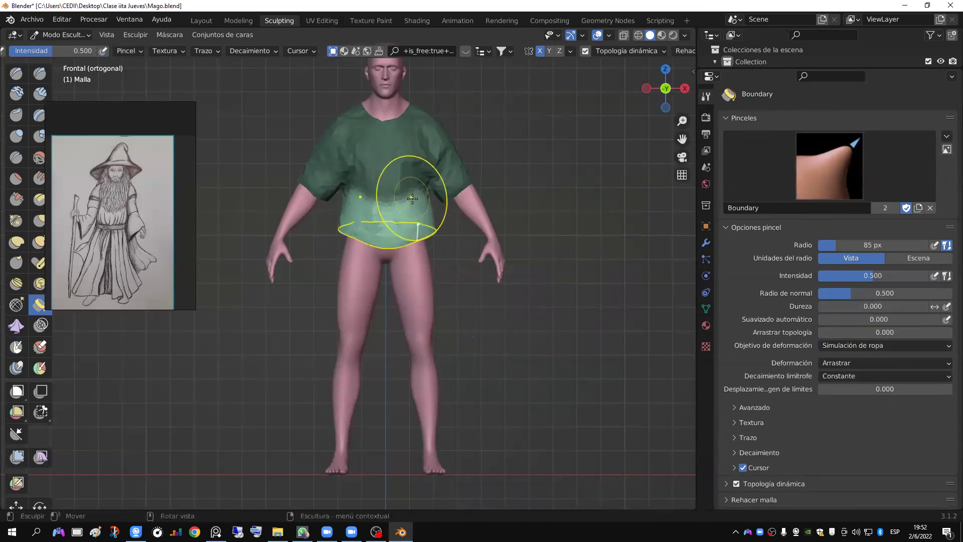
pyautogui.scroll(3, 406, 193)
pyautogui.scroll(-2, 420, 209)
pyautogui.moveTo(428, 214)
pyautogui.mouseDown()
pyautogui.moveTo(456, 259)
pyautogui.moveTo(521, 277)
pyautogui.moveTo(530, 304)
pyautogui.moveTo(513, 320)
pyautogui.mouseUp()
pyautogui.moveTo(576, 281); pyautogui.dragTo(372, 300, button='middle')
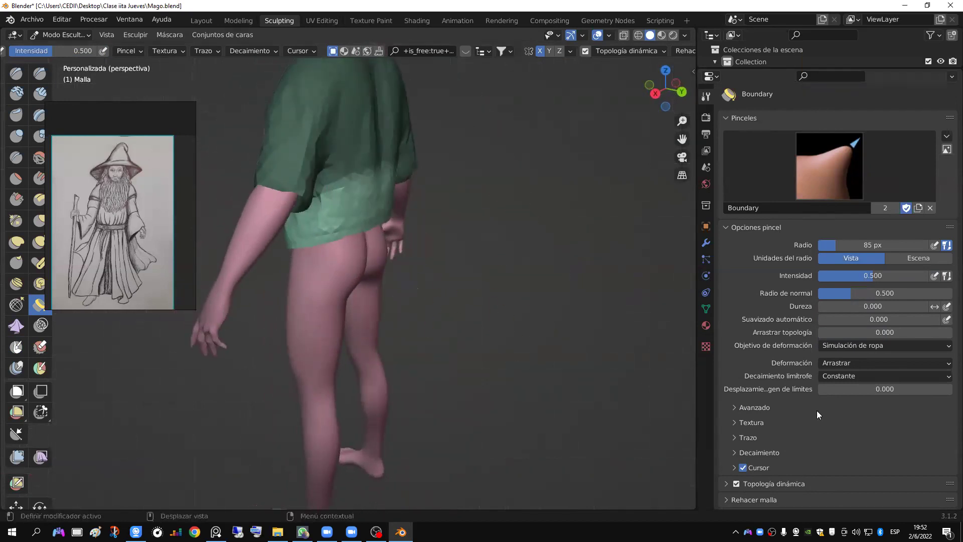
# Step: Set the Boundary brush's Objetivo de deformación to Geometría, with Deformación on Arrastrar and Decaimiento limítrofe on Constante
pyautogui.click(837, 366)
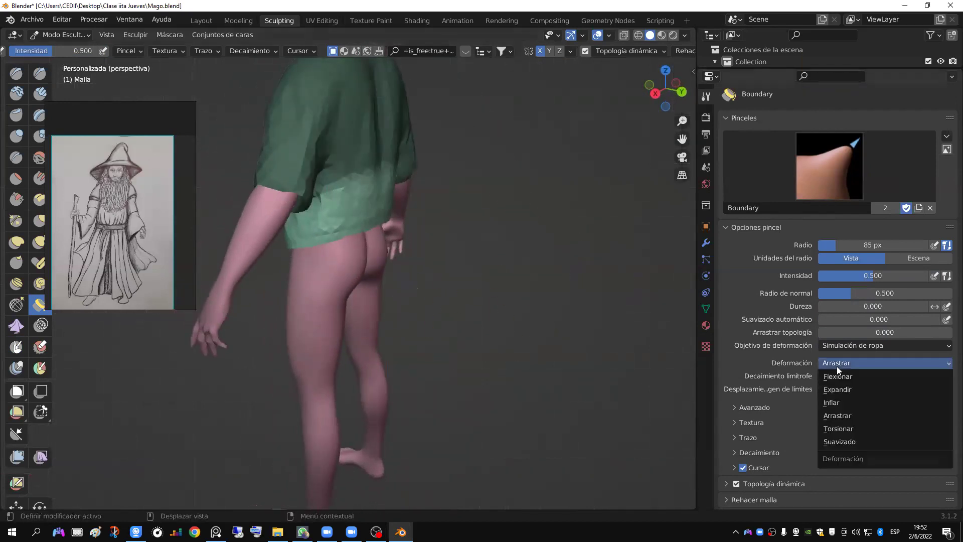
pyautogui.click(847, 415)
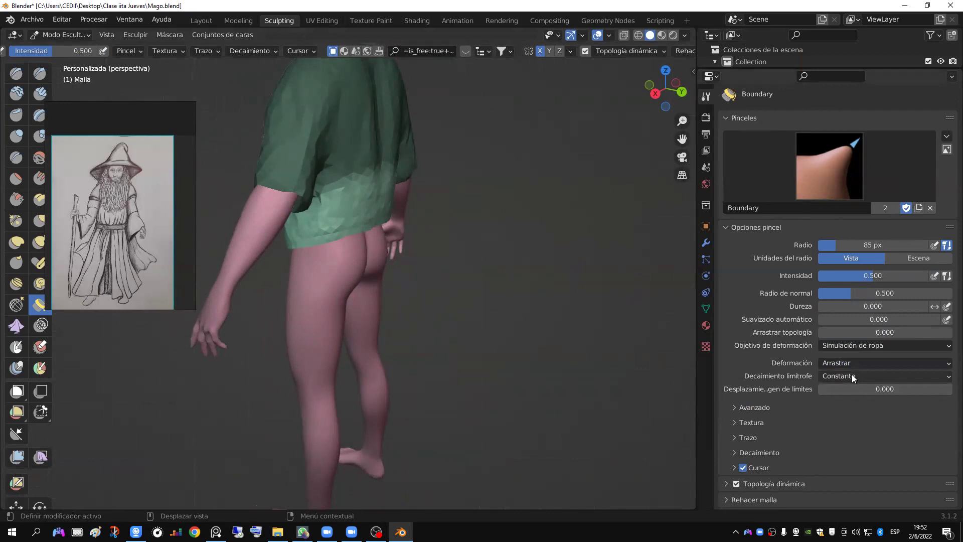
pyautogui.click(852, 376)
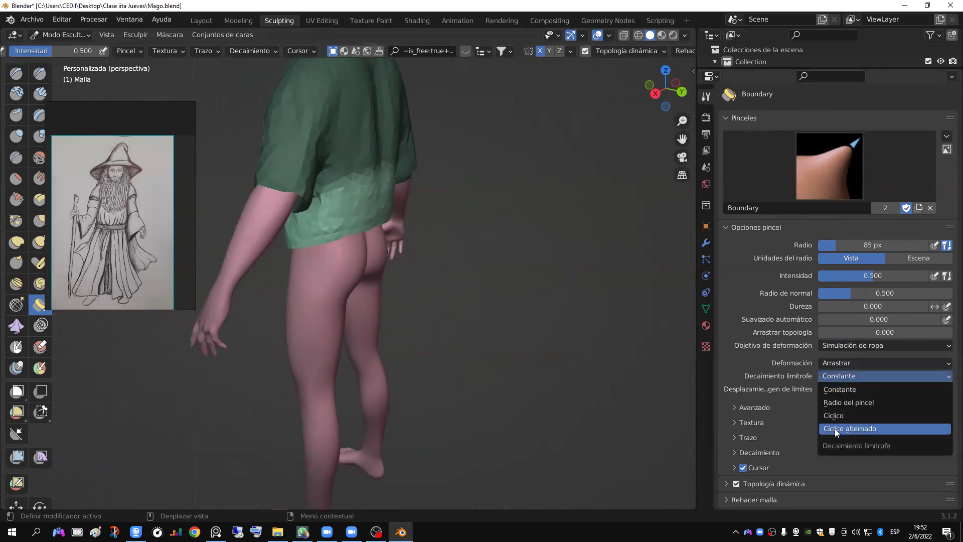
pyautogui.click(846, 389)
pyautogui.click(845, 346)
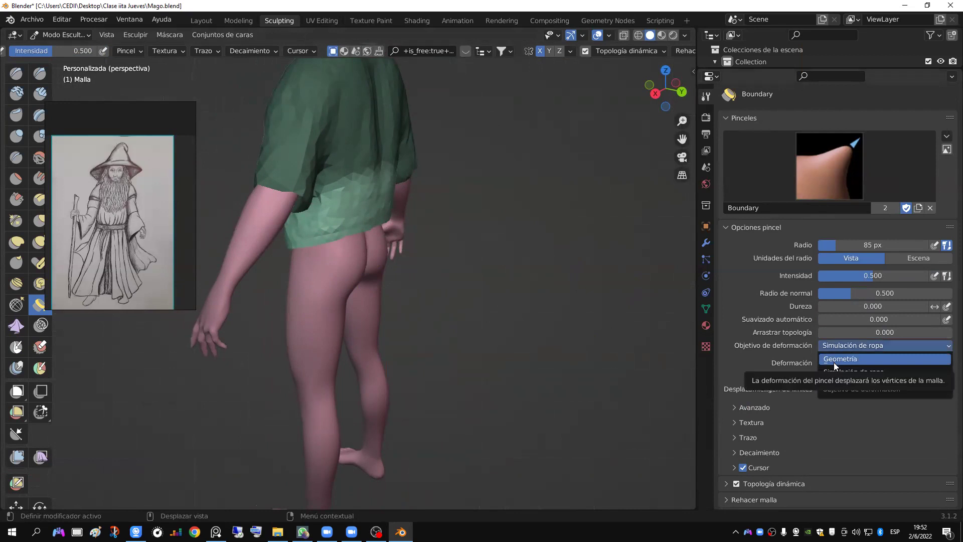
pyautogui.click(842, 360)
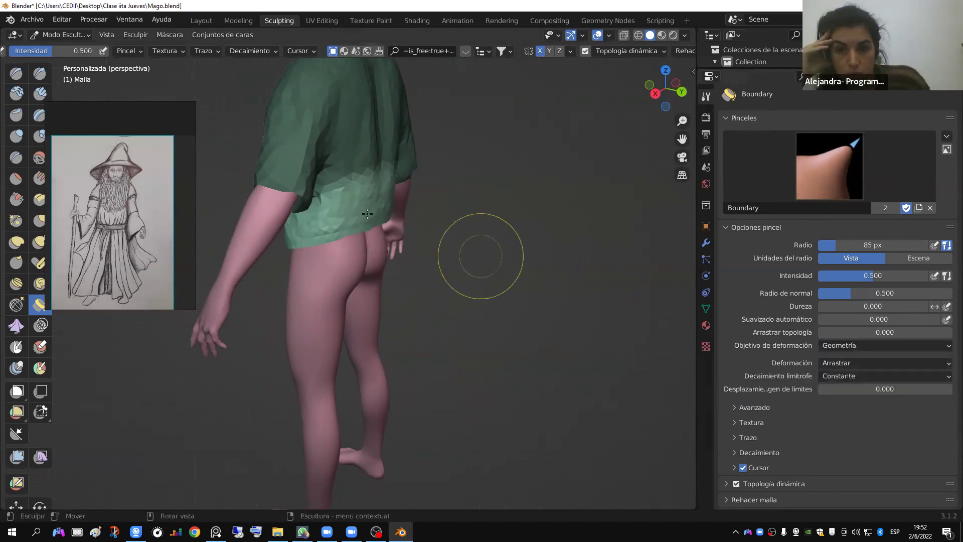
# Step: Pull the shirt's unmasked hem down at the back and in front view to lengthen it into a robe below the knees
pyautogui.moveTo(366, 231); pyautogui.dragTo(344, 403)
pyautogui.moveTo(279, 312); pyautogui.dragTo(408, 290, button='middle')
pyautogui.scroll(-2, 413, 279)
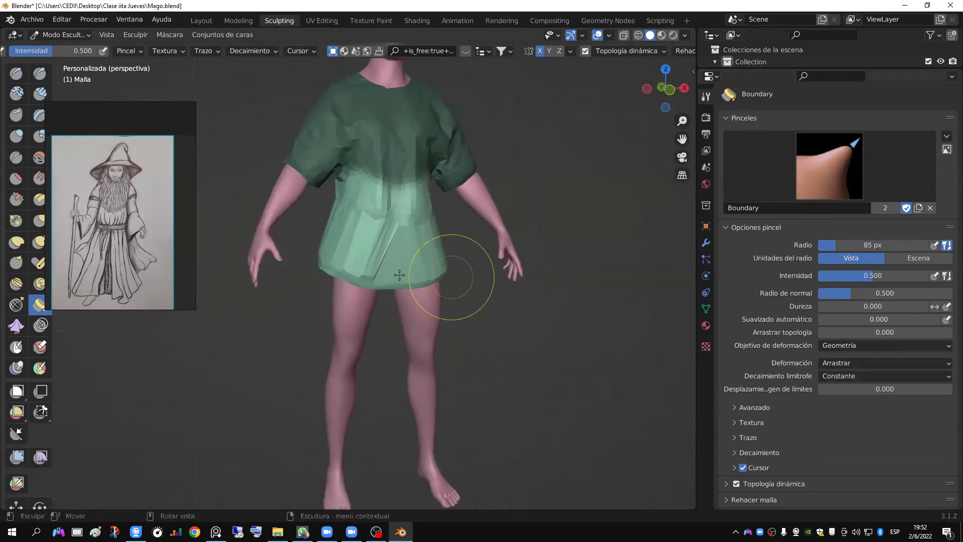
pyautogui.press('KP_1')
pyautogui.scroll(3, 399, 275)
pyautogui.moveTo(387, 291)
pyautogui.mouseDown()
pyautogui.moveTo(412, 455)
pyautogui.moveTo(402, 475)
pyautogui.mouseUp()
pyautogui.scroll(-3, 376, 295)
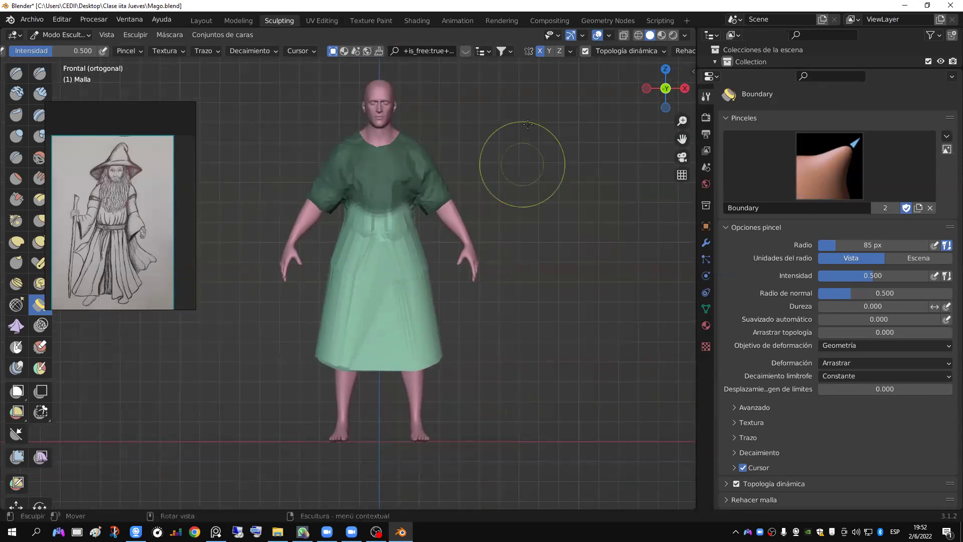
# Step: Take the Inflate brush at a radius of 106 px and smooth out the folds on the skirt's back
pyautogui.moveTo(516, 204); pyautogui.dragTo(333, 273, button='middle')
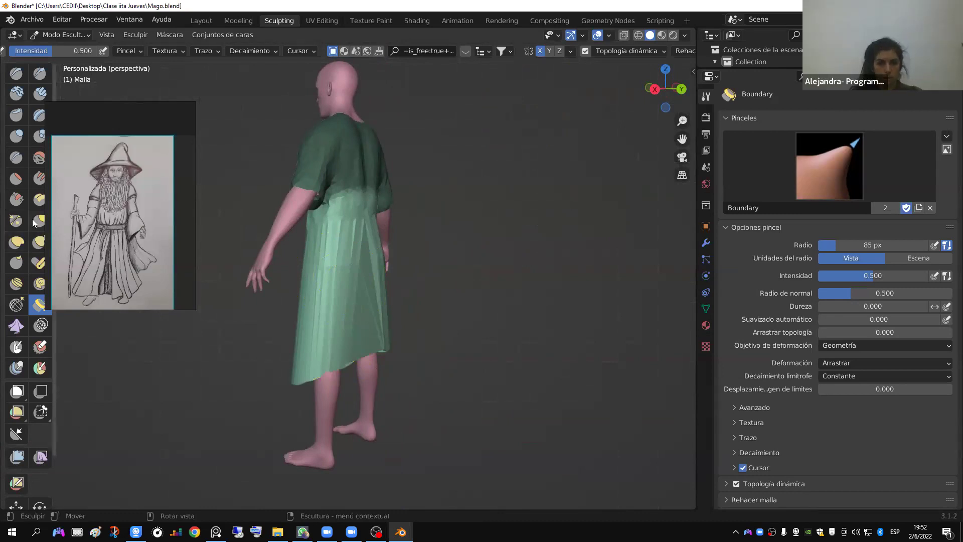
pyautogui.click(19, 142)
pyautogui.press('f')
pyautogui.click(321, 280)
pyautogui.moveTo(326, 281)
pyautogui.mouseDown(button='middle')
pyautogui.moveTo(409, 282)
pyautogui.moveTo(438, 250)
pyautogui.mouseUp(button='middle')
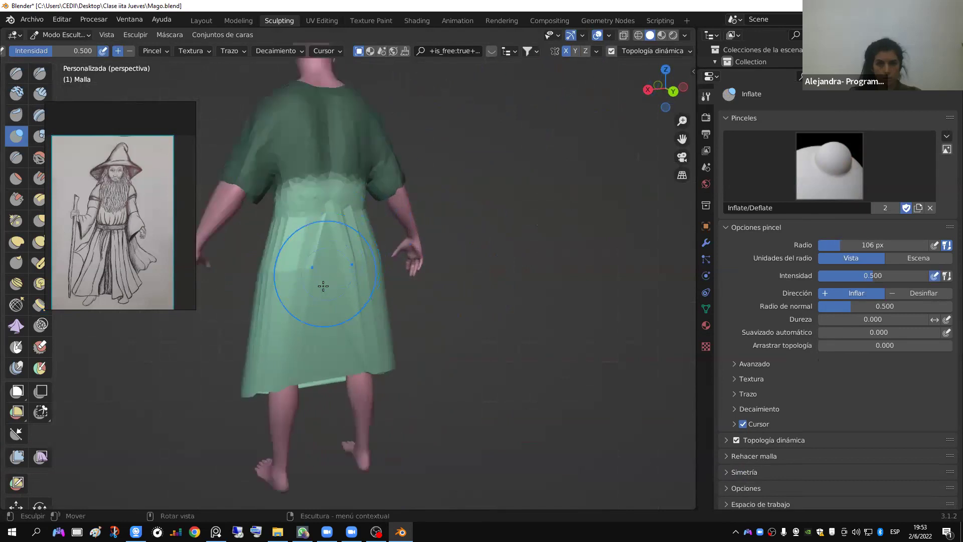
pyautogui.scroll(2, 318, 279)
pyautogui.scroll(-2, 323, 253)
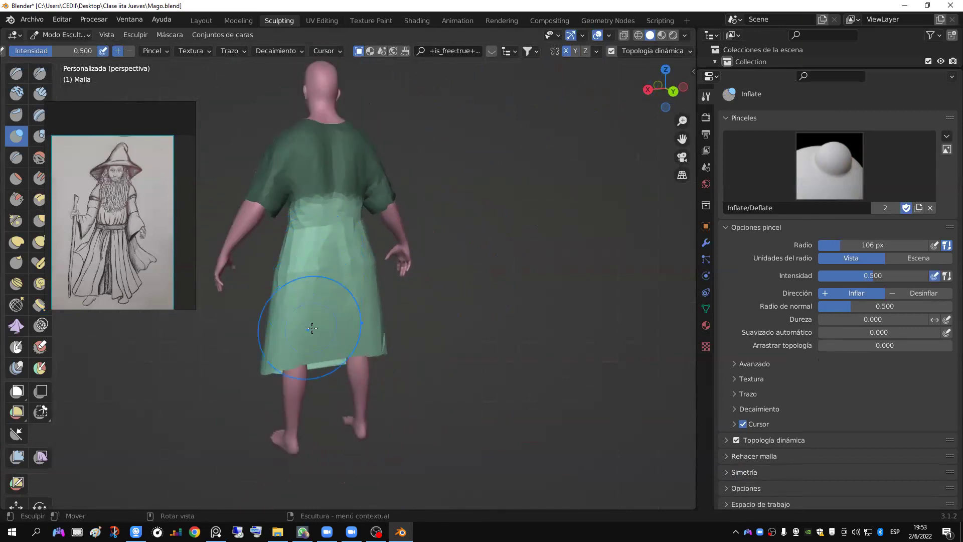
pyautogui.moveTo(339, 329); pyautogui.dragTo(383, 303, button='middle')
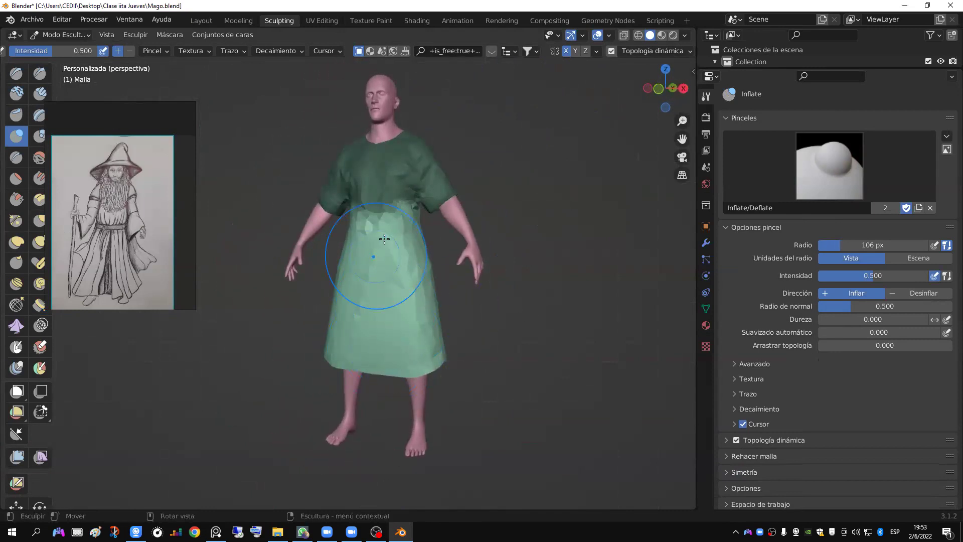
# Step: Smooth the remaining folds on the front of the robe's skirt and around its back hem
pyautogui.scroll(4, 451, 298)
pyautogui.moveTo(391, 272); pyautogui.dragTo(379, 283, button='middle')
pyautogui.moveTo(314, 291); pyautogui.dragTo(321, 274, button='middle')
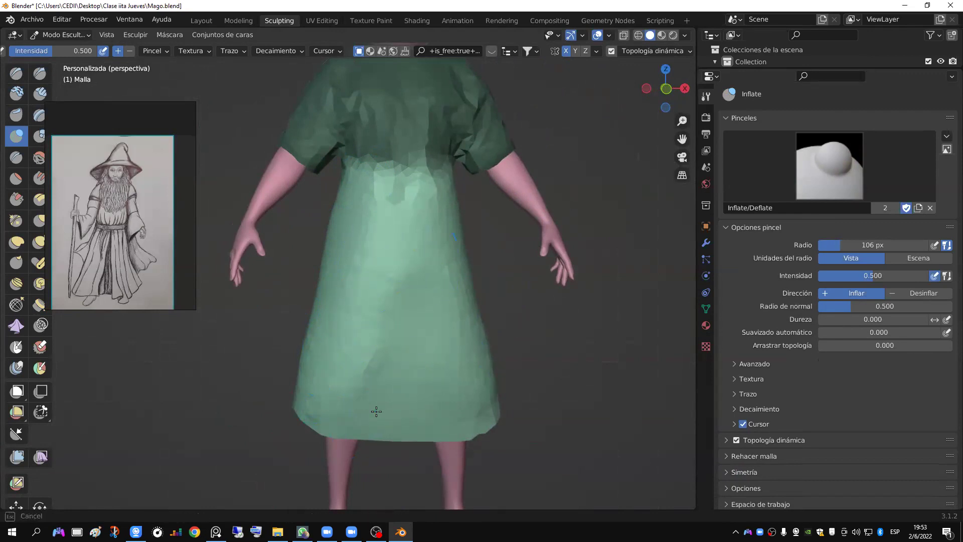
pyautogui.moveTo(470, 386)
pyautogui.keyDown('shift'); pyautogui.mouseDown()
pyautogui.moveTo(408, 351)
pyautogui.moveTo(389, 281)
pyautogui.moveTo(387, 204)
pyautogui.moveTo(363, 277)
pyautogui.mouseUp(); pyautogui.keyUp('shift')
pyautogui.moveTo(363, 276); pyautogui.dragTo(258, 327, button='middle')
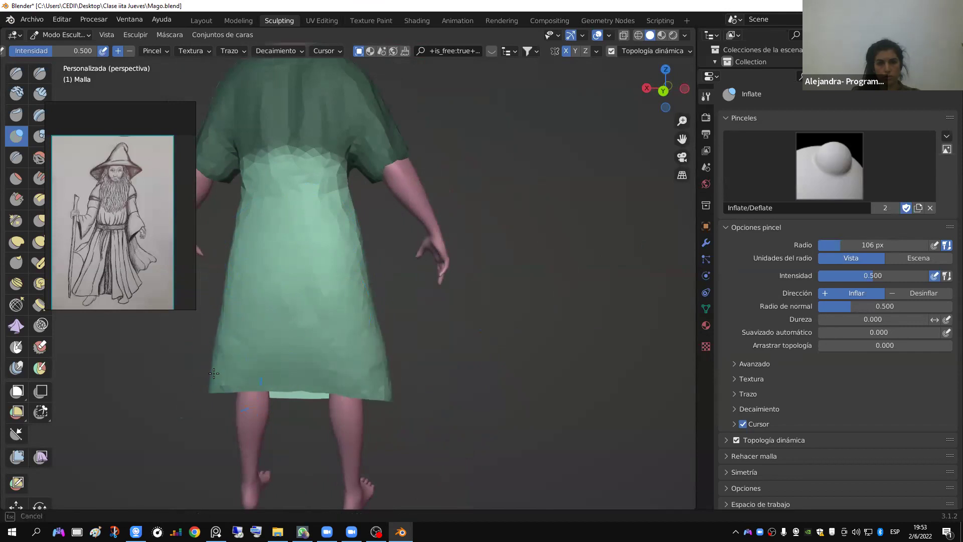
pyautogui.moveTo(292, 411)
pyautogui.mouseDown(button='middle')
pyautogui.moveTo(503, 359)
pyautogui.moveTo(425, 333)
pyautogui.mouseUp(button='middle')
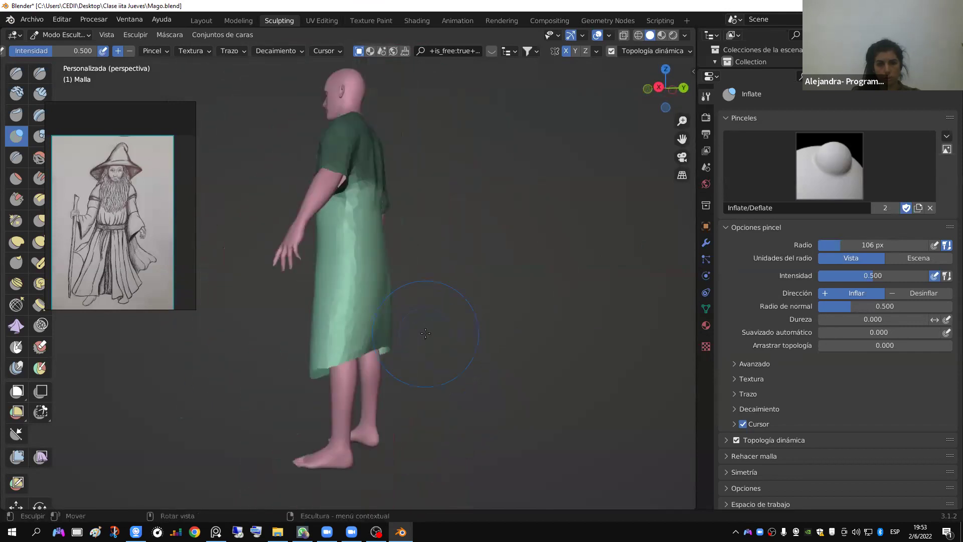
# Step: Pull the back of the skirt's hem down with the Grab brush from the side, undoing the last stroke
pyautogui.press('KP_3')
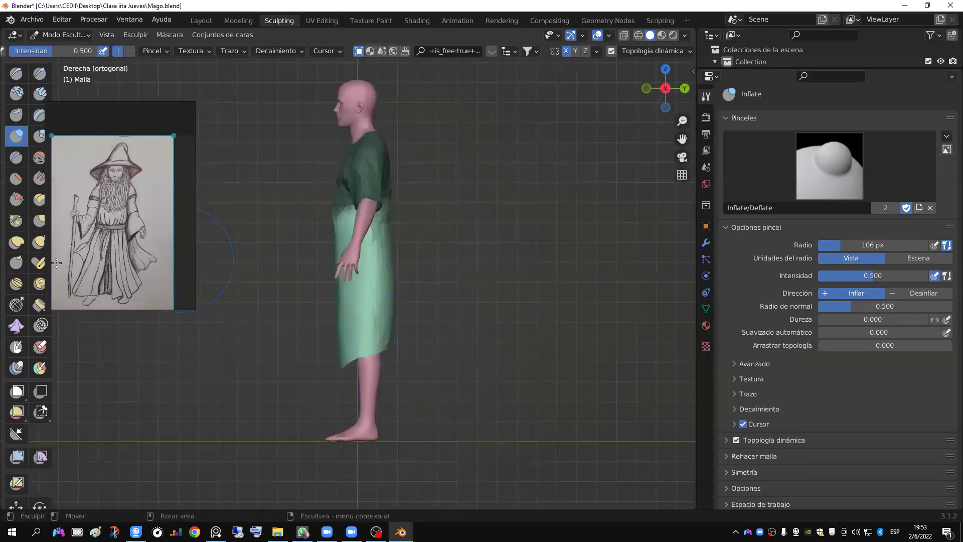
pyautogui.click(40, 220)
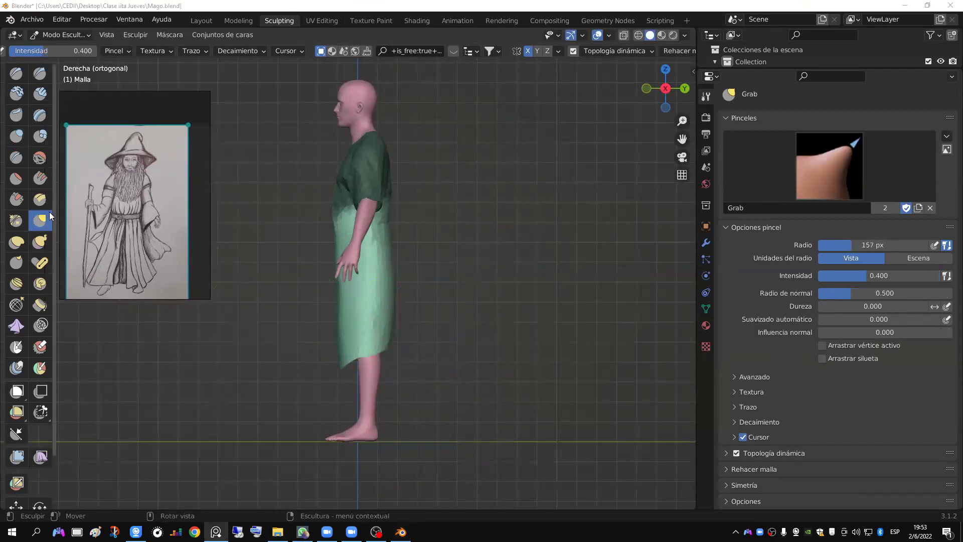
pyautogui.moveTo(376, 352); pyautogui.dragTo(322, 354, button='middle')
pyautogui.moveTo(323, 354)
pyautogui.mouseDown()
pyautogui.moveTo(378, 401)
pyautogui.moveTo(318, 374)
pyautogui.moveTo(323, 400)
pyautogui.mouseUp()
pyautogui.moveTo(387, 365)
pyautogui.mouseDown(button='middle')
pyautogui.moveTo(374, 370)
pyautogui.moveTo(393, 376)
pyautogui.mouseUp(button='middle')
pyautogui.moveTo(393, 376)
pyautogui.mouseDown()
pyautogui.moveTo(399, 361)
pyautogui.moveTo(396, 417)
pyautogui.moveTo(392, 335)
pyautogui.mouseUp()
pyautogui.hotkey('ctrl', 'z')
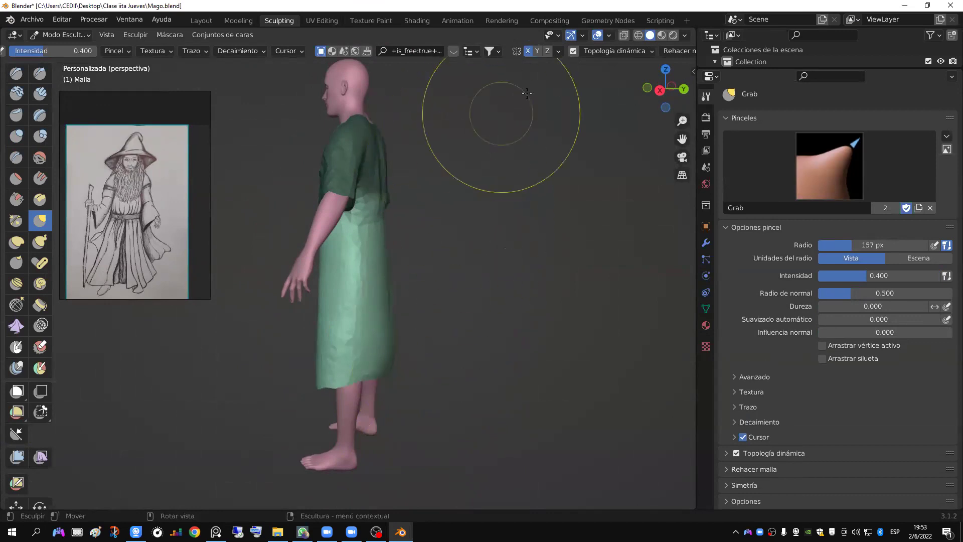
# Step: Set the Grab brush's Decaimiento to Definido, moving the wizard reference sketch out of the way
pyautogui.click(261, 51)
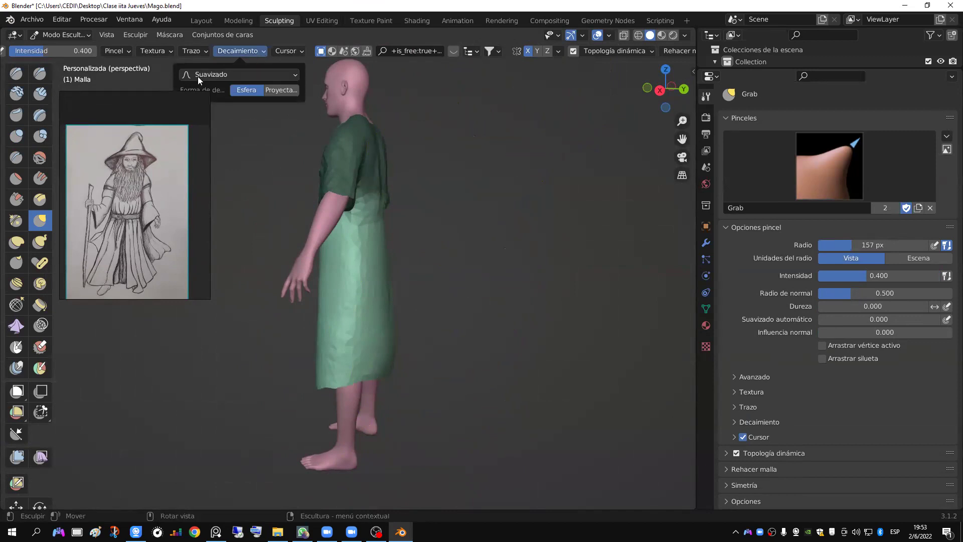
pyautogui.moveTo(175, 147); pyautogui.dragTo(162, 190)
pyautogui.click(225, 74)
pyautogui.moveTo(156, 158); pyautogui.dragTo(126, 154)
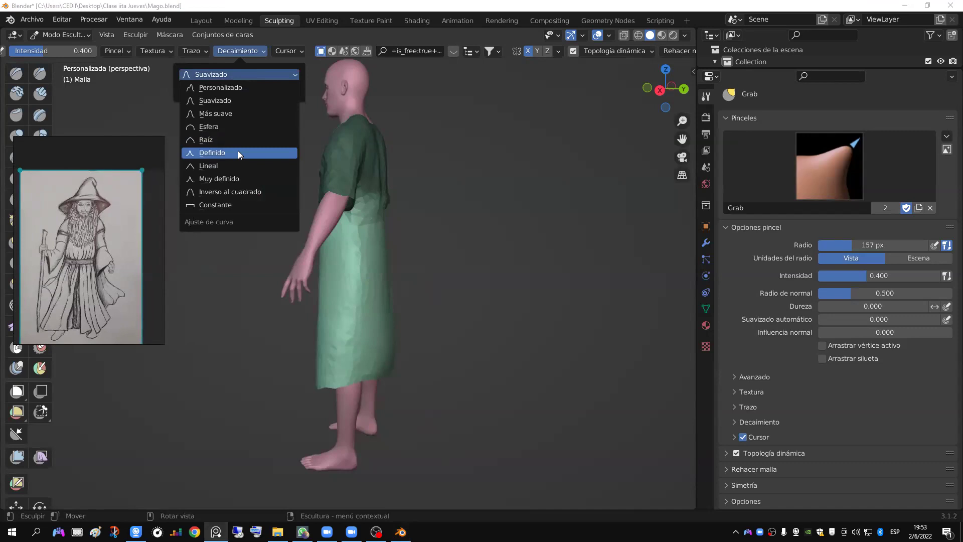
pyautogui.click(237, 152)
# Step: Pull the skirt's hem further down along the figure's side with the Grab brush
pyautogui.moveTo(398, 354)
pyautogui.mouseDown()
pyautogui.moveTo(387, 379)
pyautogui.moveTo(408, 398)
pyautogui.mouseUp()
pyautogui.press('Escape')
pyautogui.moveTo(374, 363)
pyautogui.mouseDown()
pyautogui.moveTo(382, 477)
pyautogui.moveTo(360, 432)
pyautogui.moveTo(389, 418)
pyautogui.moveTo(355, 383)
pyautogui.mouseUp()
pyautogui.press('Escape')
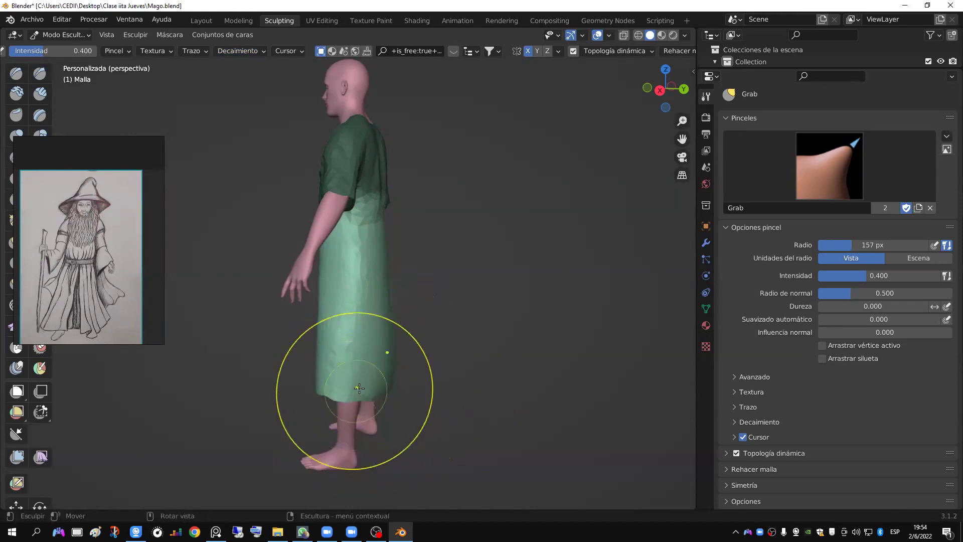
# Step: Enlarge the Grab brush to 206 px and pull the skirt's hem down to the ankles in front view
pyautogui.moveTo(322, 404)
pyautogui.mouseDown(button='middle')
pyautogui.moveTo(428, 383)
pyautogui.moveTo(374, 357)
pyautogui.mouseUp(button='middle')
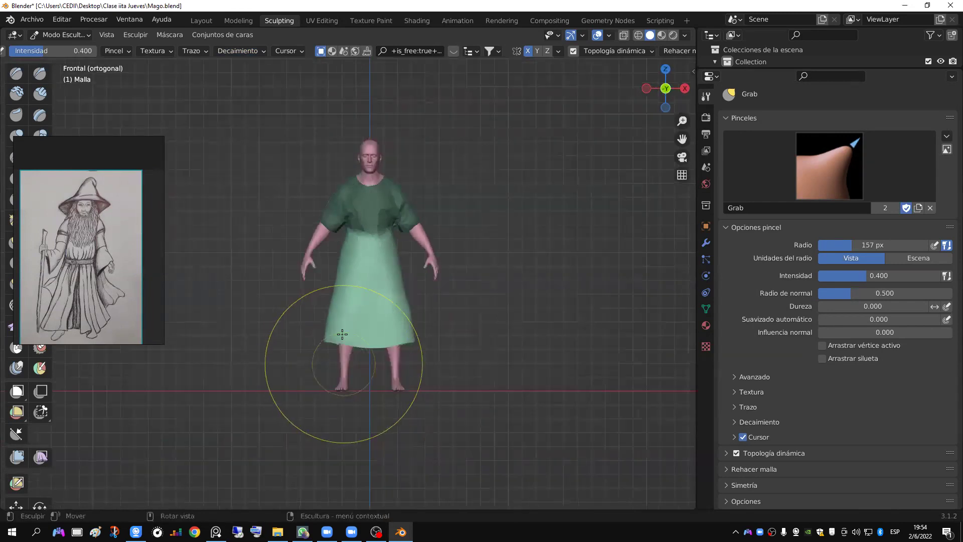
pyautogui.press('f')
pyautogui.click(431, 334)
pyautogui.scroll(2, 324, 354)
pyautogui.moveTo(323, 353); pyautogui.dragTo(312, 409)
pyautogui.moveTo(307, 455); pyautogui.dragTo(307, 455)
pyautogui.moveTo(382, 382); pyautogui.dragTo(397, 408)
pyautogui.moveTo(344, 376)
pyautogui.mouseDown()
pyautogui.moveTo(332, 443)
pyautogui.moveTo(316, 392)
pyautogui.moveTo(306, 390)
pyautogui.moveTo(316, 417)
pyautogui.mouseUp()
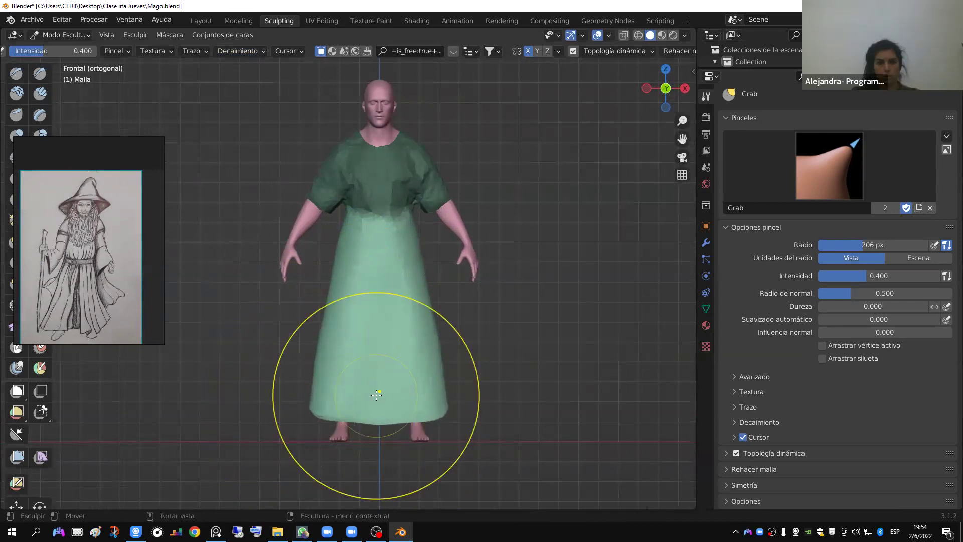
# Step: Lower the hem and shape the skirt's front and back contours with Grab in the right side view
pyautogui.press('KP_3')
pyautogui.moveTo(400, 376); pyautogui.dragTo(398, 402)
pyautogui.moveTo(416, 472)
pyautogui.mouseDown()
pyautogui.moveTo(386, 401)
pyautogui.moveTo(379, 457)
pyautogui.moveTo(382, 398)
pyautogui.mouseUp()
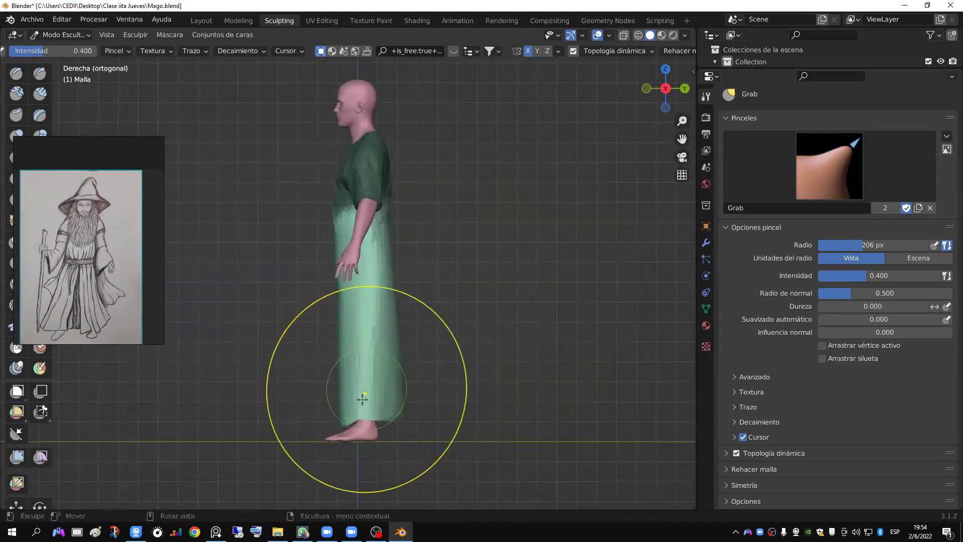
pyautogui.moveTo(323, 408)
pyautogui.mouseDown()
pyautogui.moveTo(315, 425)
pyautogui.moveTo(345, 334)
pyautogui.mouseUp()
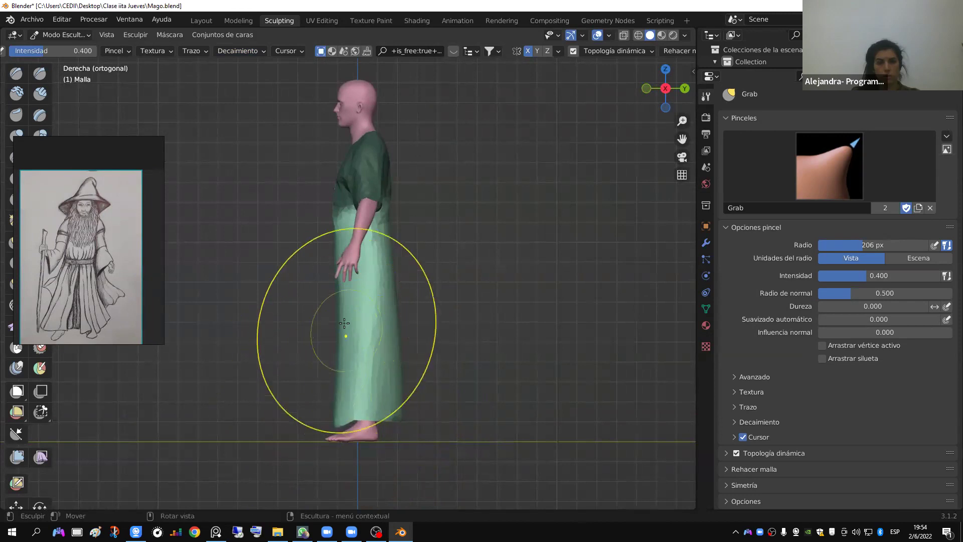
pyautogui.scroll(-2, 345, 333)
pyautogui.moveTo(331, 298)
pyautogui.mouseDown()
pyautogui.moveTo(326, 376)
pyautogui.moveTo(325, 363)
pyautogui.moveTo(345, 376)
pyautogui.moveTo(345, 401)
pyautogui.mouseUp()
pyautogui.moveTo(369, 305); pyautogui.dragTo(371, 281)
pyautogui.scroll(2, 386, 279)
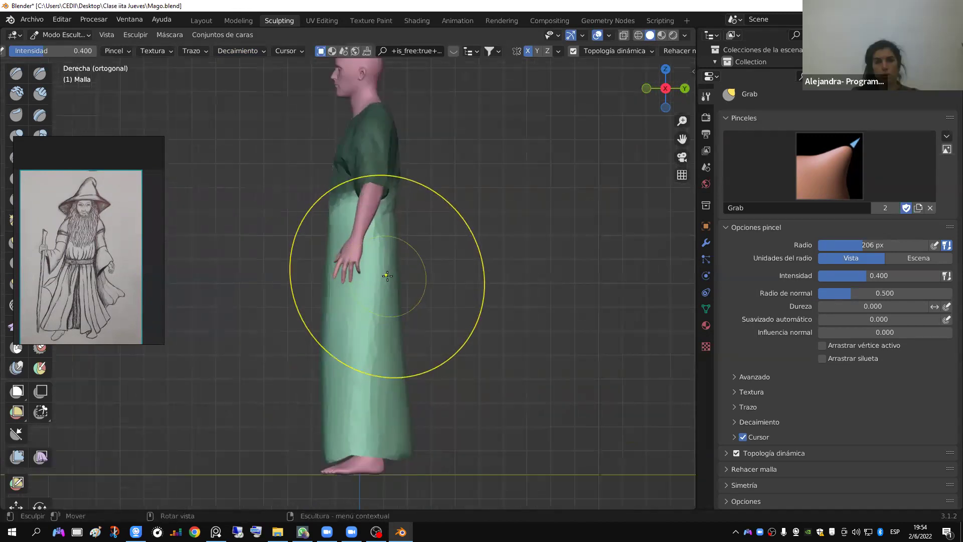
# Step: Adjust the skirt's side contours and lower its front hem with Grab in front view, checking the robe all around
pyautogui.press('KP_1')
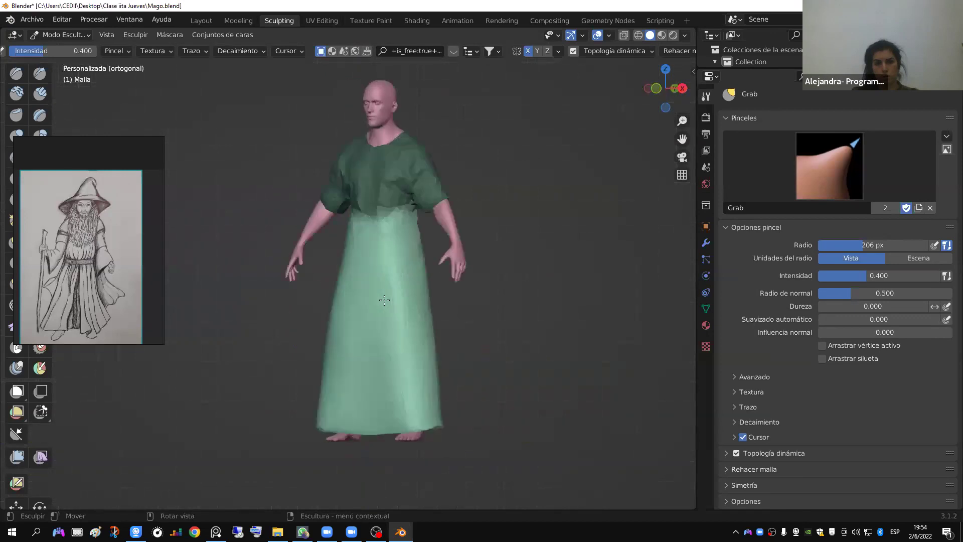
pyautogui.moveTo(333, 330)
pyautogui.mouseDown()
pyautogui.moveTo(333, 348)
pyautogui.moveTo(336, 311)
pyautogui.mouseUp()
pyautogui.moveTo(340, 271); pyautogui.dragTo(351, 273)
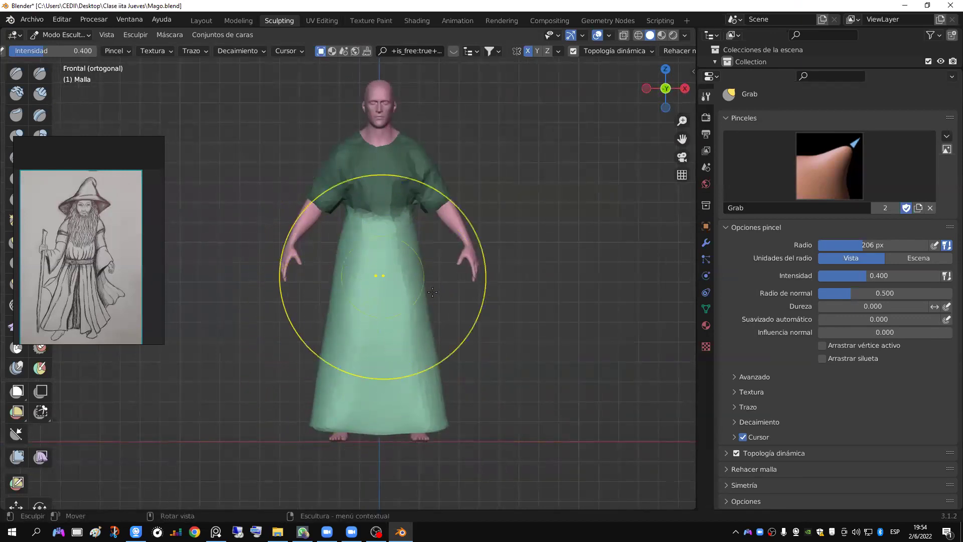
pyautogui.moveTo(359, 355); pyautogui.dragTo(359, 396)
pyautogui.keyDown('shift'); pyautogui.moveTo(401, 450); pyautogui.dragTo(408, 377, button='middle'); pyautogui.keyUp('shift')
pyautogui.scroll(4, 409, 377)
pyautogui.moveTo(434, 359); pyautogui.dragTo(437, 361)
pyautogui.scroll(-4, 393, 424)
pyautogui.moveTo(436, 370)
pyautogui.mouseDown(button='middle')
pyautogui.moveTo(380, 430)
pyautogui.moveTo(264, 295)
pyautogui.moveTo(333, 322)
pyautogui.mouseUp(button='middle')
pyautogui.scroll(3, 333, 322)
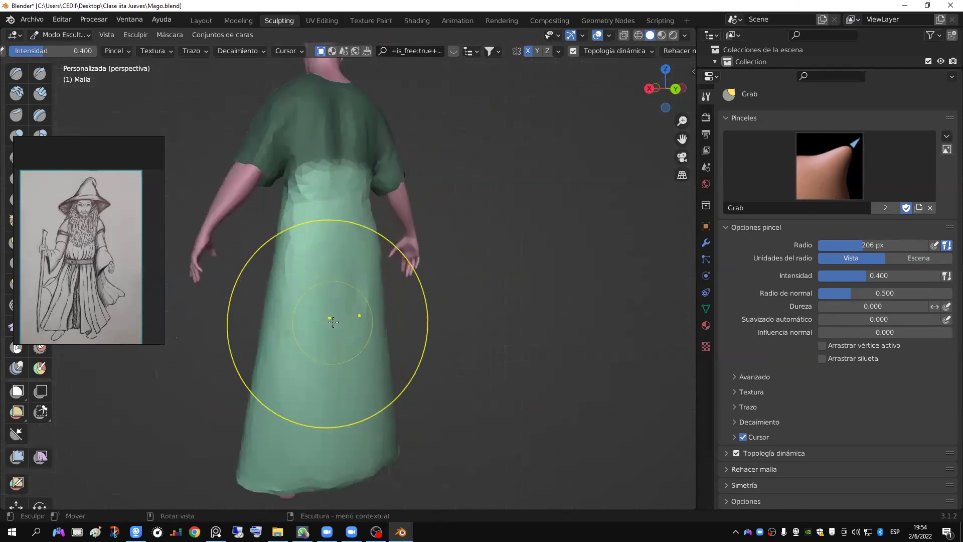
pyautogui.scroll(-1, 333, 322)
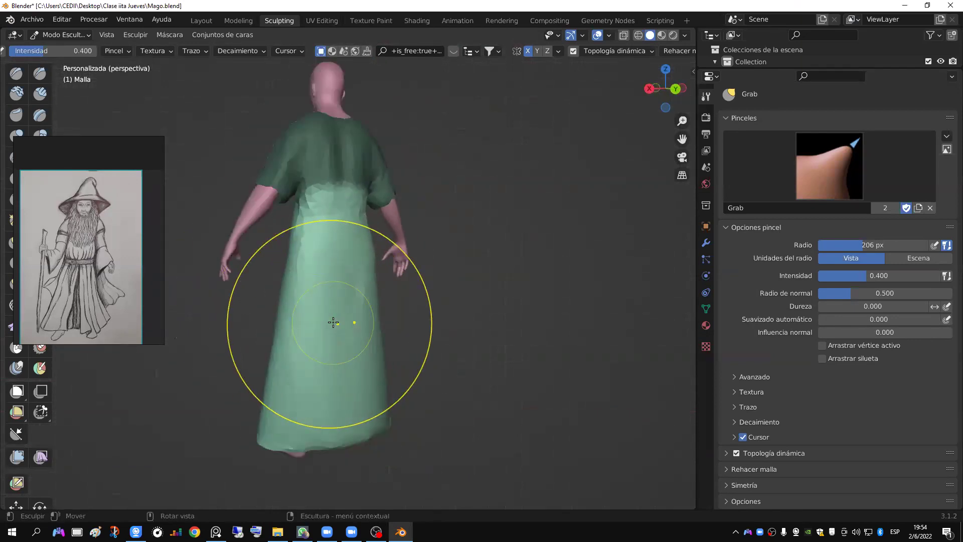
pyautogui.moveTo(290, 323); pyautogui.dragTo(471, 316, button='middle')
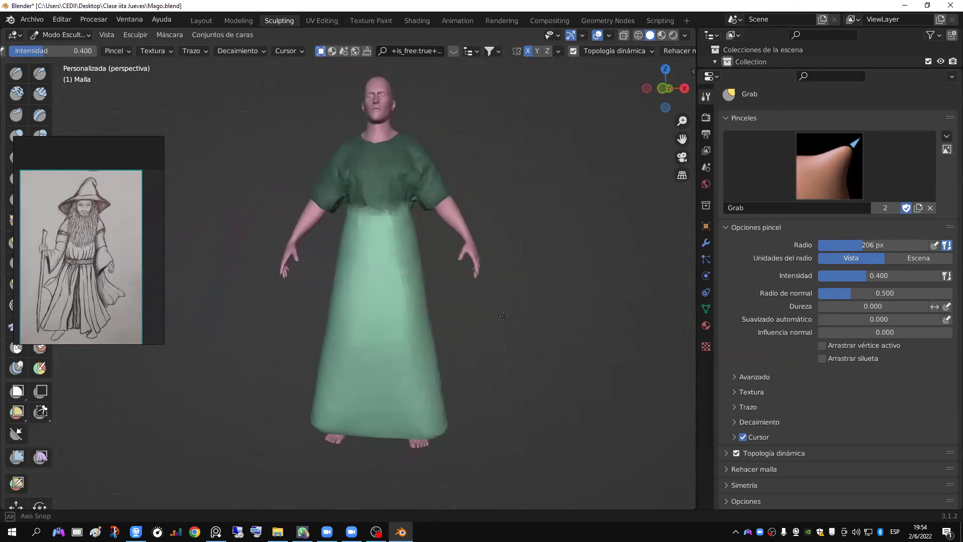
# Step: Select the Draw brush at a radius of 137 px and turn on the wireframe overlay in the sculpting view
pyautogui.scroll(3, 504, 315)
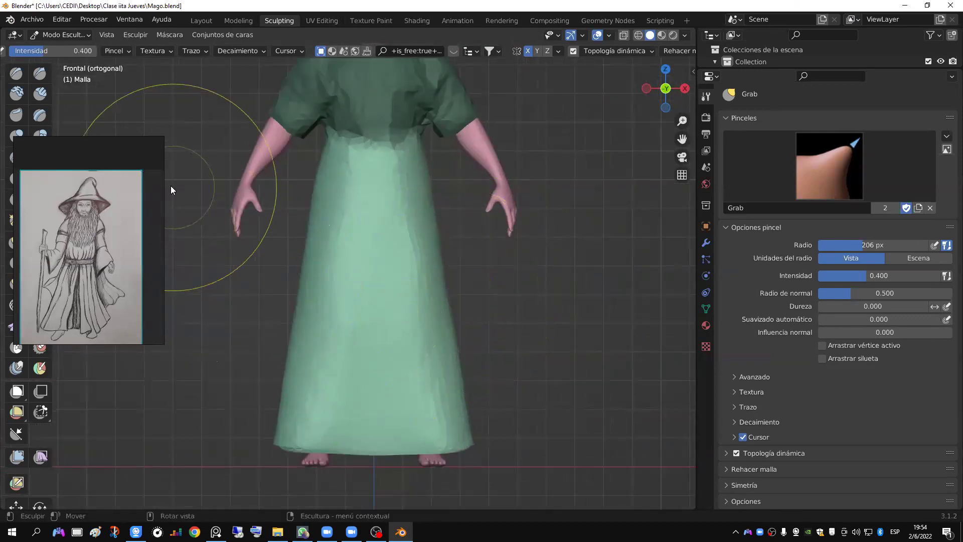
pyautogui.moveTo(97, 210); pyautogui.dragTo(151, 149)
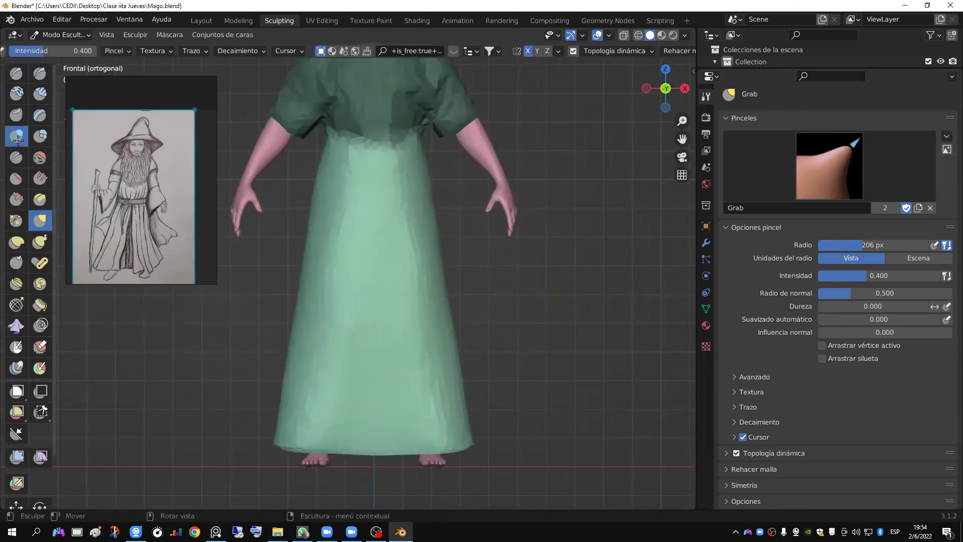
pyautogui.click(16, 73)
pyautogui.press('f')
pyautogui.click(608, 36)
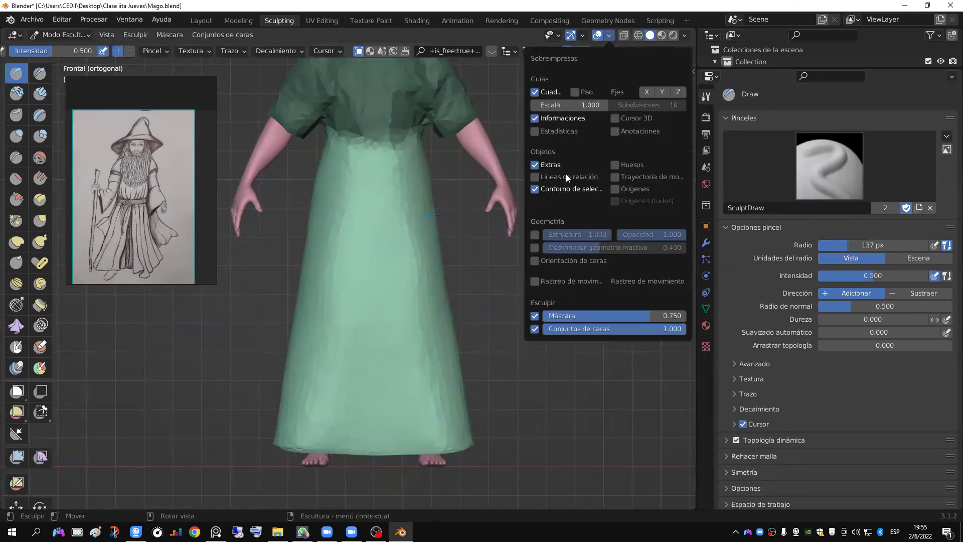
pyautogui.click(534, 236)
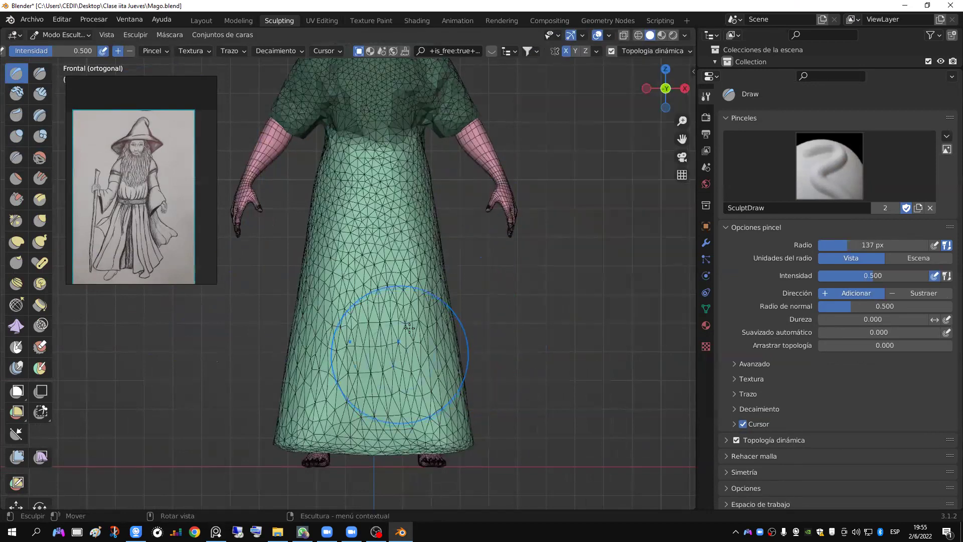
pyautogui.moveTo(419, 341)
pyautogui.mouseDown(button='middle')
pyautogui.moveTo(482, 324)
pyautogui.moveTo(436, 296)
pyautogui.moveTo(370, 361)
pyautogui.moveTo(404, 312)
pyautogui.moveTo(616, 315)
pyautogui.moveTo(463, 285)
pyautogui.moveTo(586, 247)
pyautogui.moveTo(401, 231)
pyautogui.moveTo(406, 213)
pyautogui.mouseUp(button='middle')
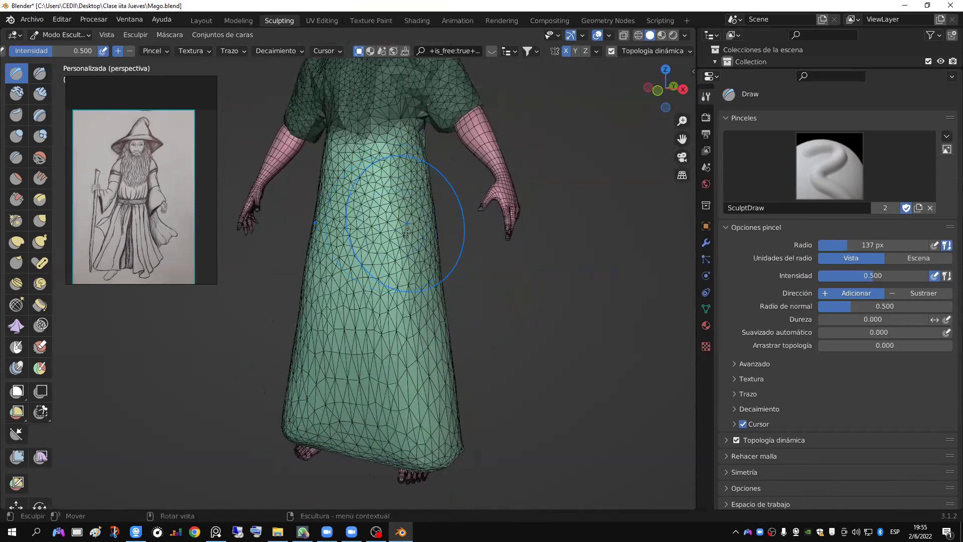
# Step: Switch to the Layout workspace and turn on the wireframe overlay there too
pyautogui.click(201, 20)
pyautogui.keyDown('shift'); pyautogui.moveTo(436, 267); pyautogui.dragTo(551, 190, button='middle'); pyautogui.keyUp('shift')
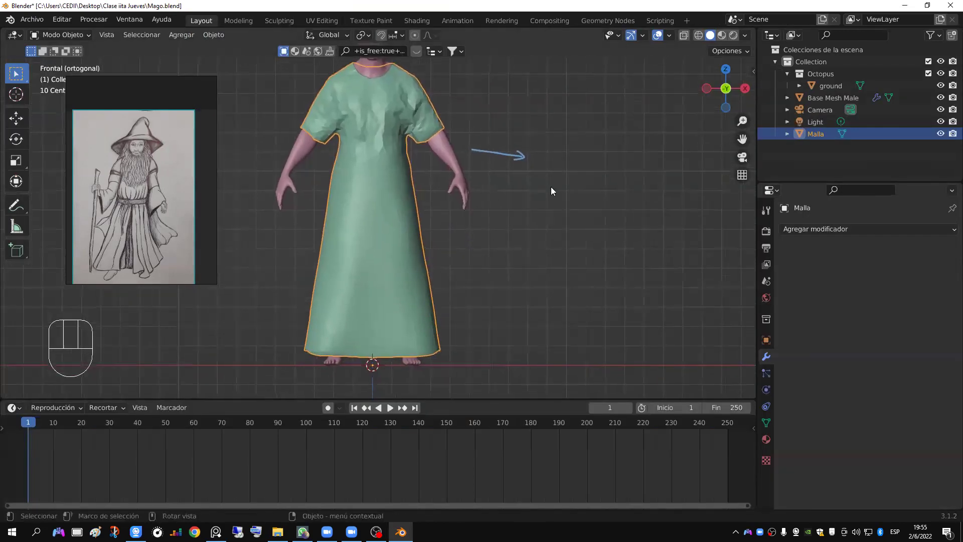
pyautogui.click(669, 35)
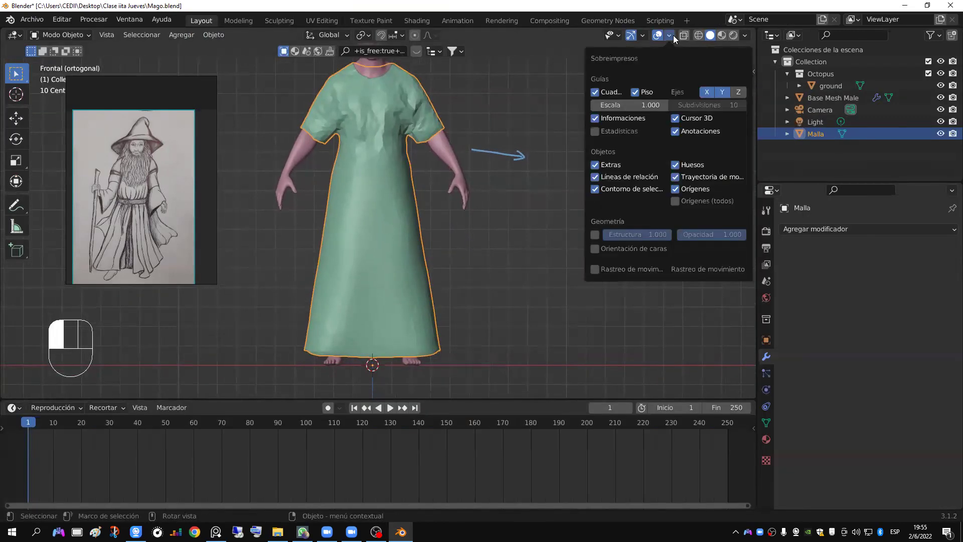
pyautogui.click(596, 235)
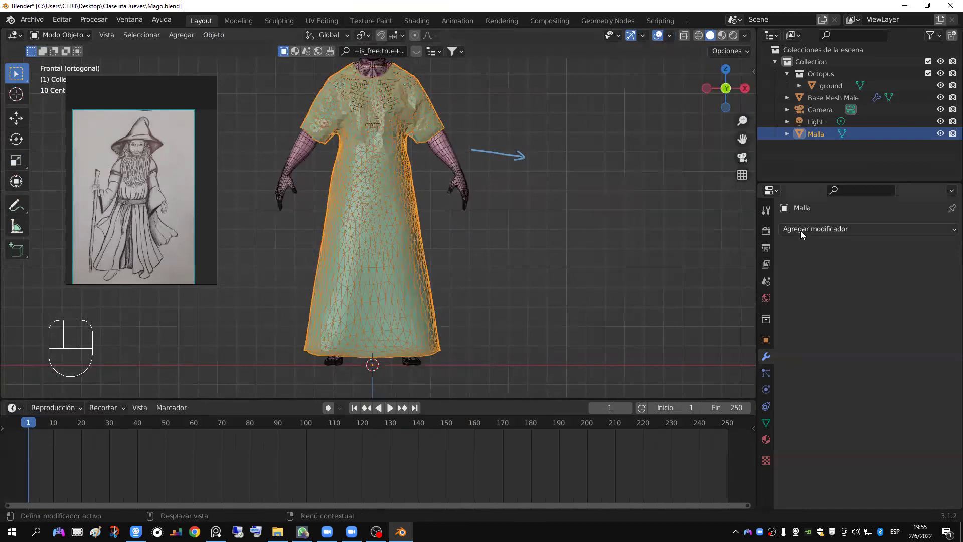
# Step: Add a Diezmar modifier in Colapsar mode to the robe mesh, leaving its Proporción at 1.0000
pyautogui.click(800, 231)
pyautogui.click(657, 288)
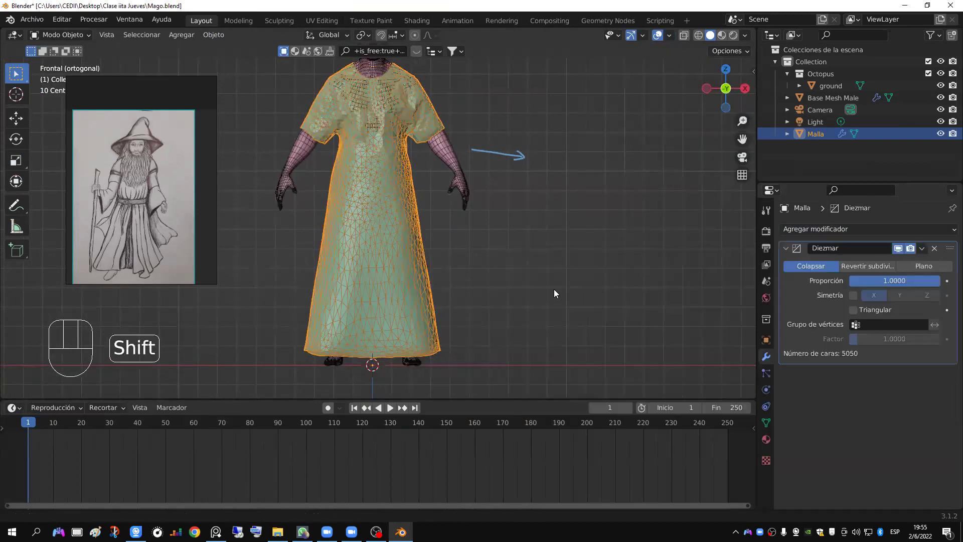
pyautogui.keyDown('shift'); pyautogui.moveTo(554, 290); pyautogui.dragTo(554, 384, button='middle'); pyautogui.keyUp('shift')
pyautogui.scroll(3, 554, 384)
pyautogui.moveTo(931, 280)
pyautogui.mouseDown()
pyautogui.moveTo(859, 280)
pyautogui.moveTo(939, 281)
pyautogui.mouseUp()
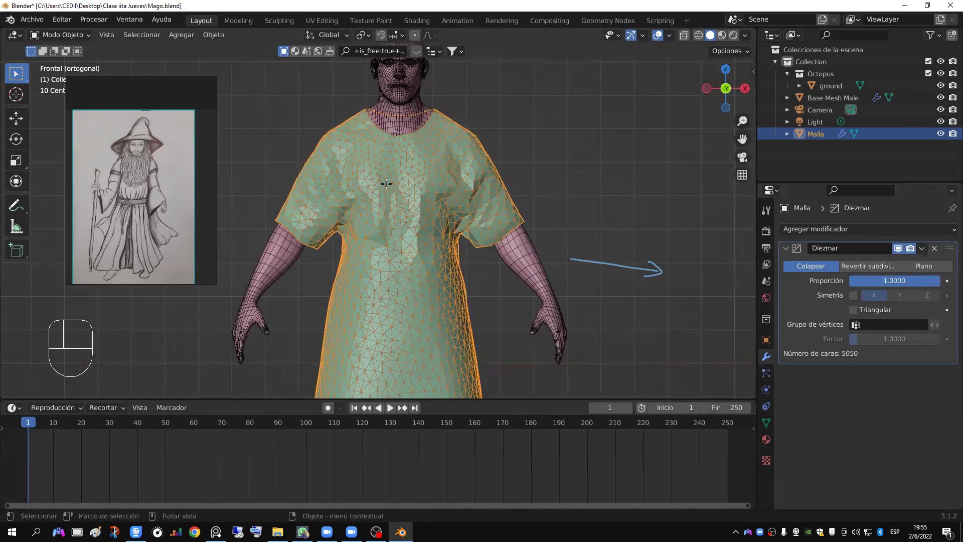
# Step: Return to the Sculpting workspace with the whole robe in view
pyautogui.hotkey('ctrl', 'pagedown')
pyautogui.hotkey('ctrl', 'pagedown')
pyautogui.scroll(-2, 366, 223)
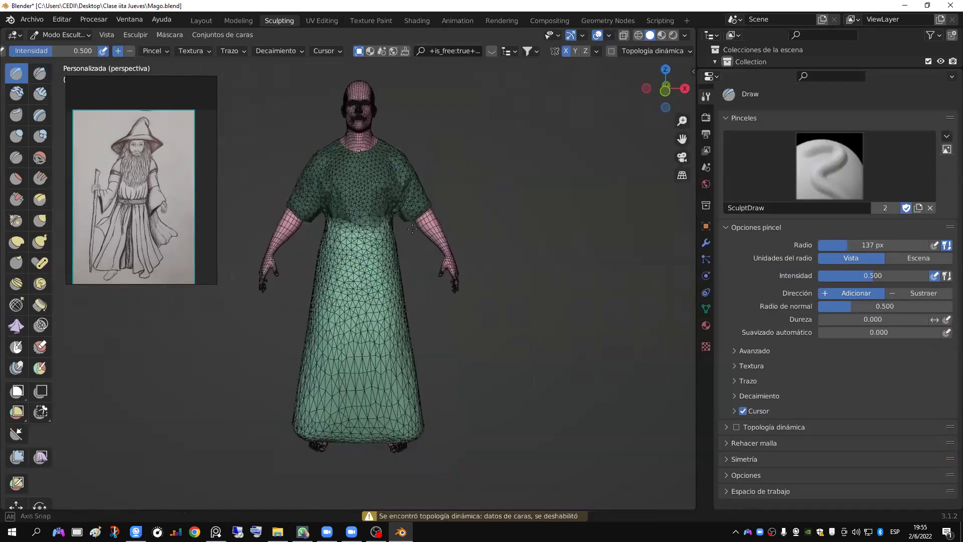
pyautogui.click(207, 21)
pyautogui.click(280, 20)
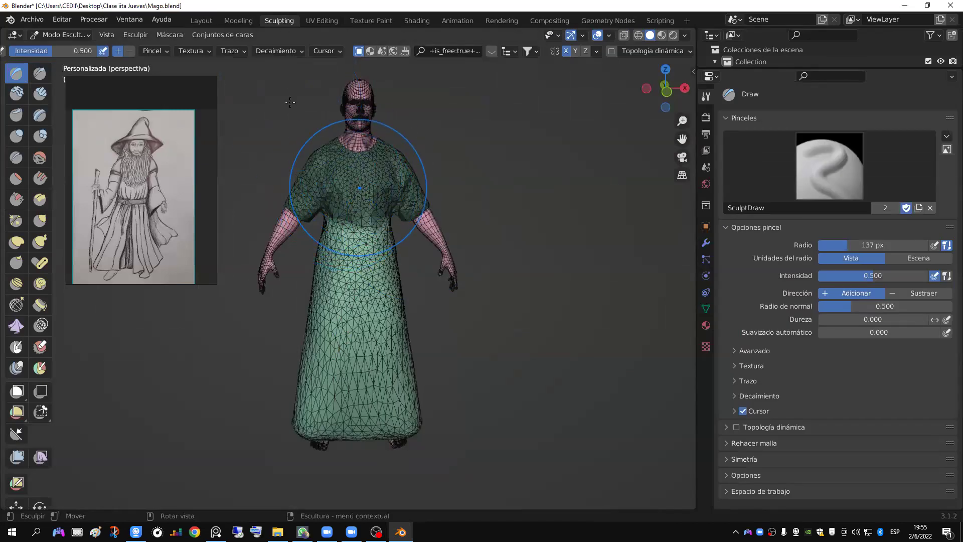
# Step: Clear the sculpt mask from the robe and return to the Layout workspace
pyautogui.click(170, 34)
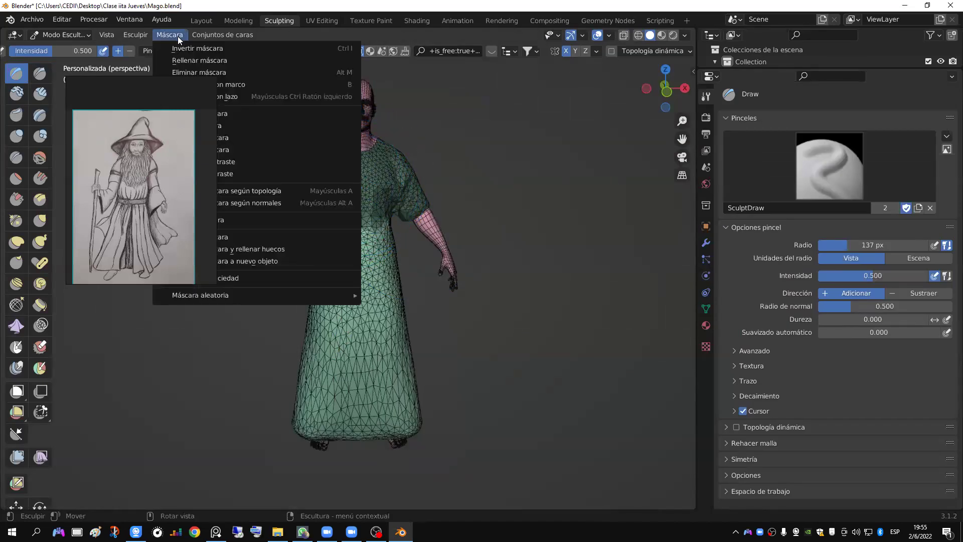
pyautogui.click(222, 74)
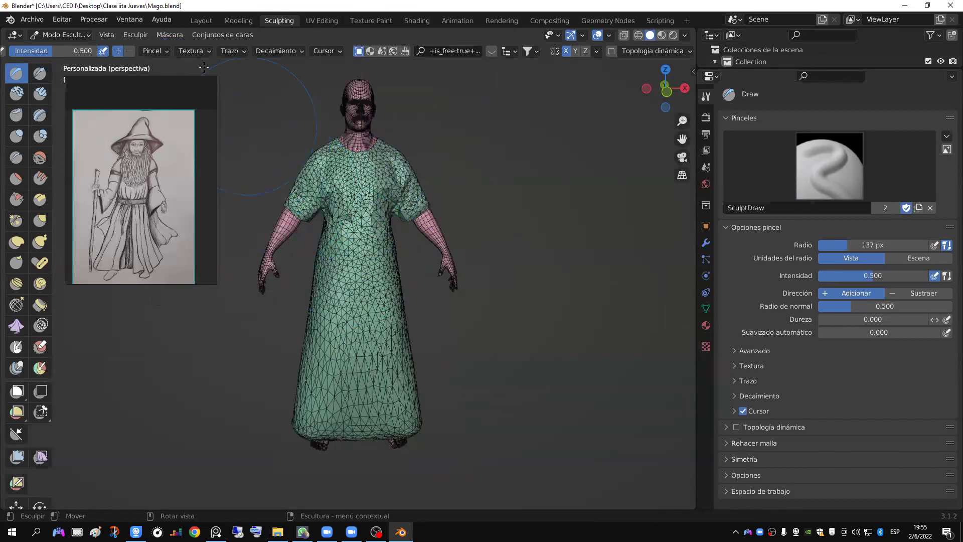
pyautogui.click(199, 22)
pyautogui.scroll(-2, 434, 212)
pyautogui.keyDown('shift'); pyautogui.scroll(-4, 435, 233); pyautogui.keyUp('shift')
pyautogui.scroll(1, 437, 234)
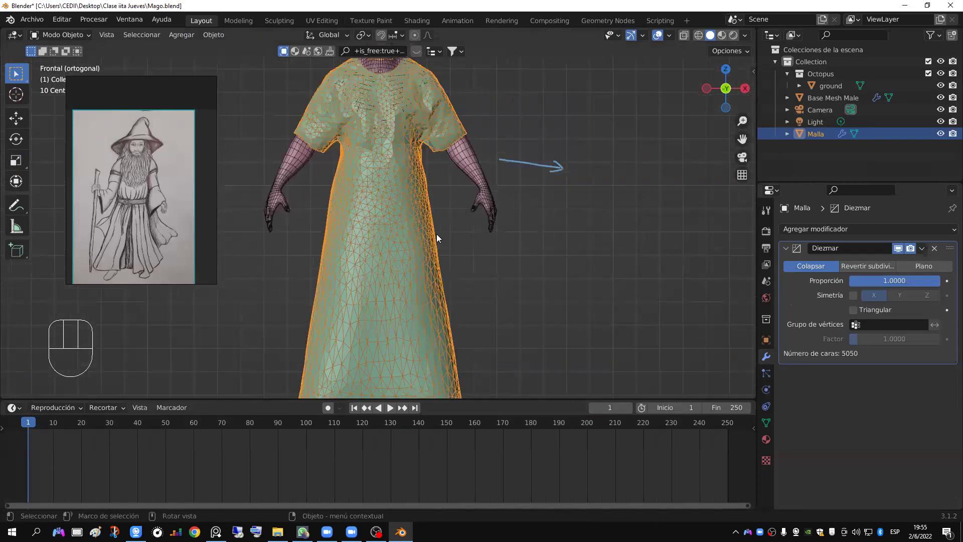
pyautogui.scroll(-1, 394, 231)
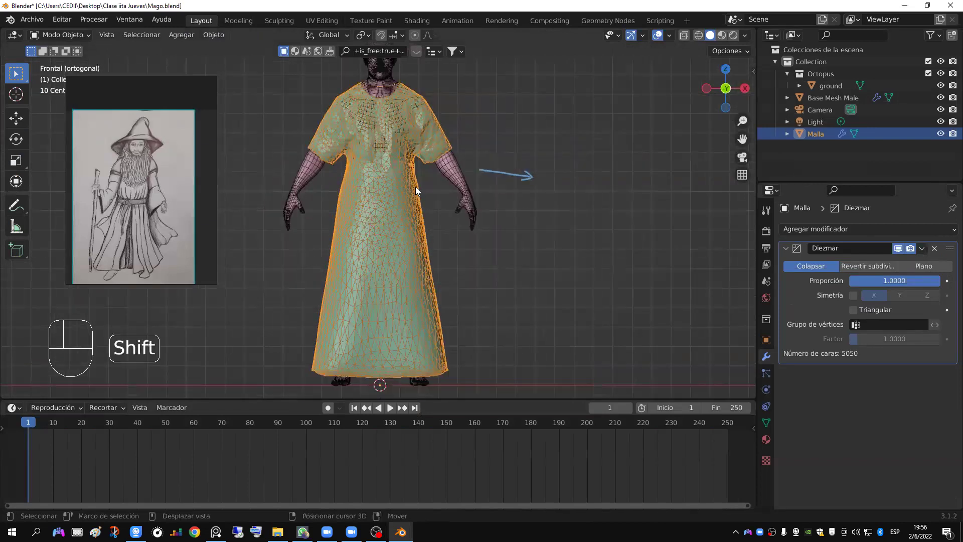
pyautogui.scroll(3, 408, 199)
pyautogui.keyDown('shift'); pyautogui.moveTo(399, 197); pyautogui.dragTo(397, 221, button='middle'); pyautogui.keyUp('shift')
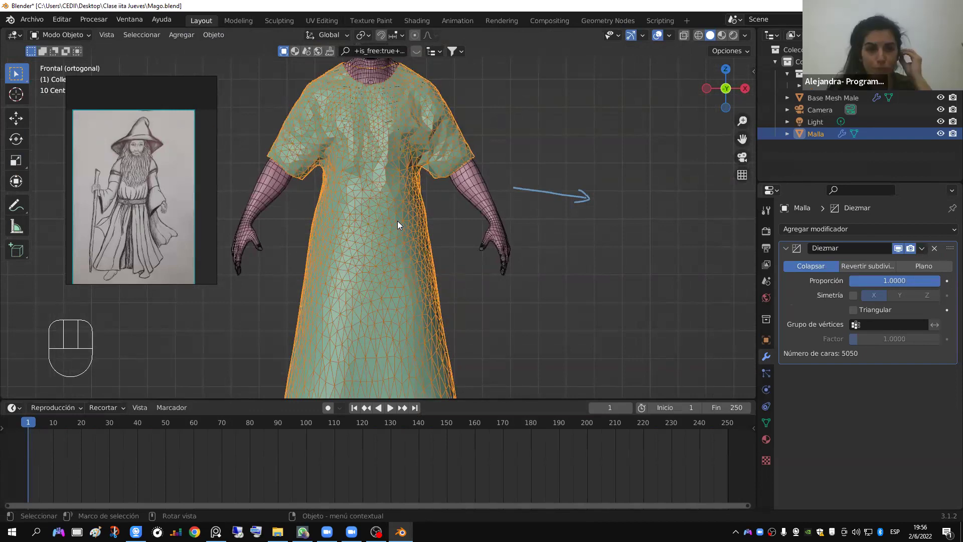
pyautogui.scroll(-3, 397, 224)
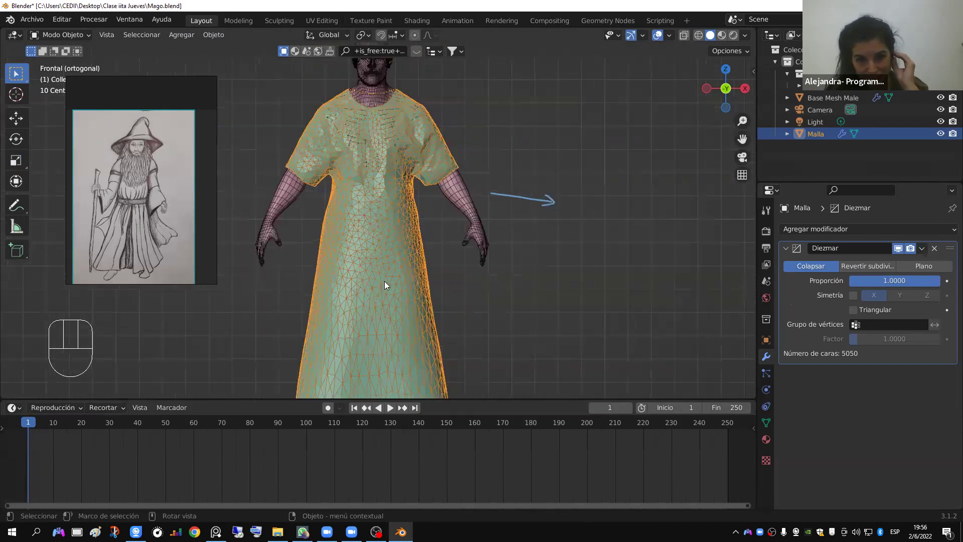
pyautogui.click(416, 262)
pyautogui.click(422, 262)
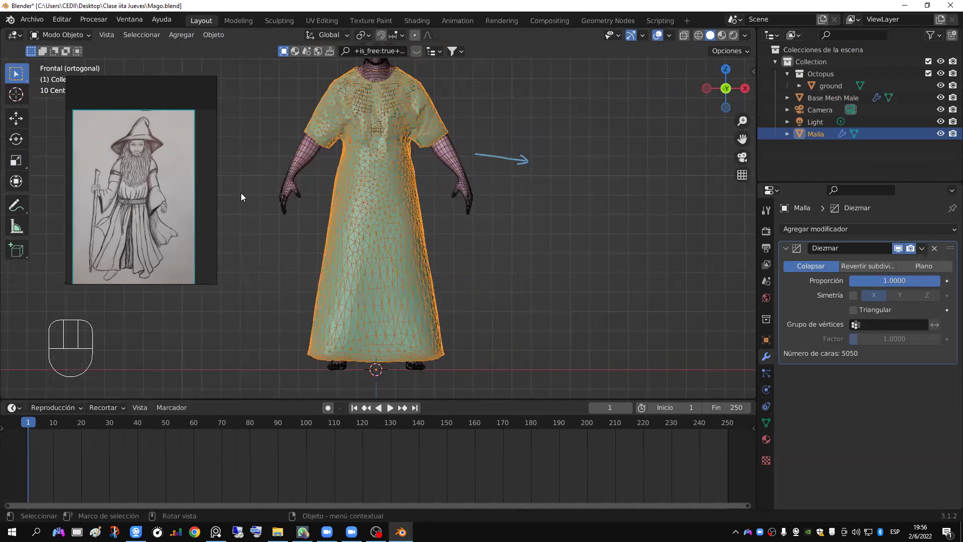
# Step: Switch the robe to Pintar Influencias mode and shift the wizard reference sketch closer to the model
pyautogui.click(79, 35)
pyautogui.moveTo(100, 113); pyautogui.dragTo(151, 145)
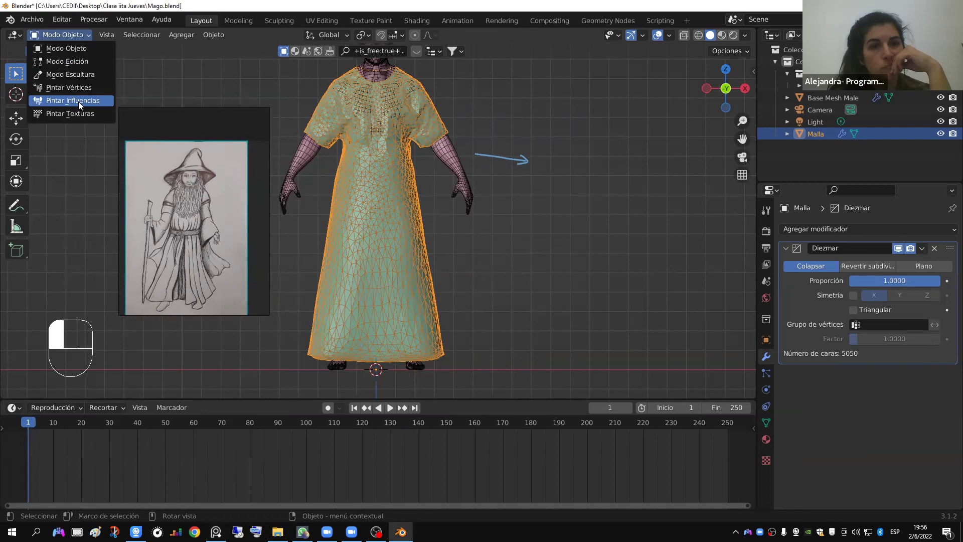
pyautogui.click(79, 101)
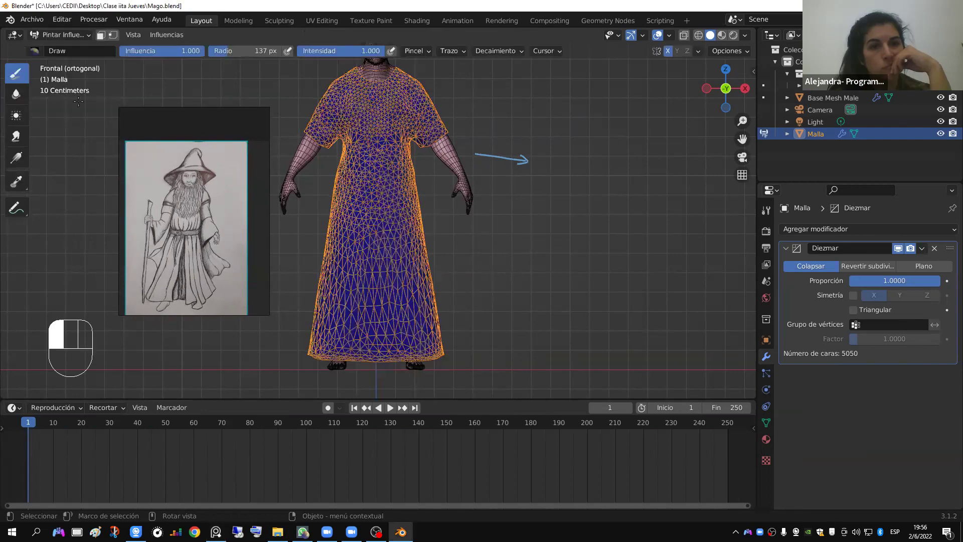
# Step: Turn off the wireframe overlay and set the weight paint brush radius to 88 px
pyautogui.click(668, 35)
pyautogui.click(596, 235)
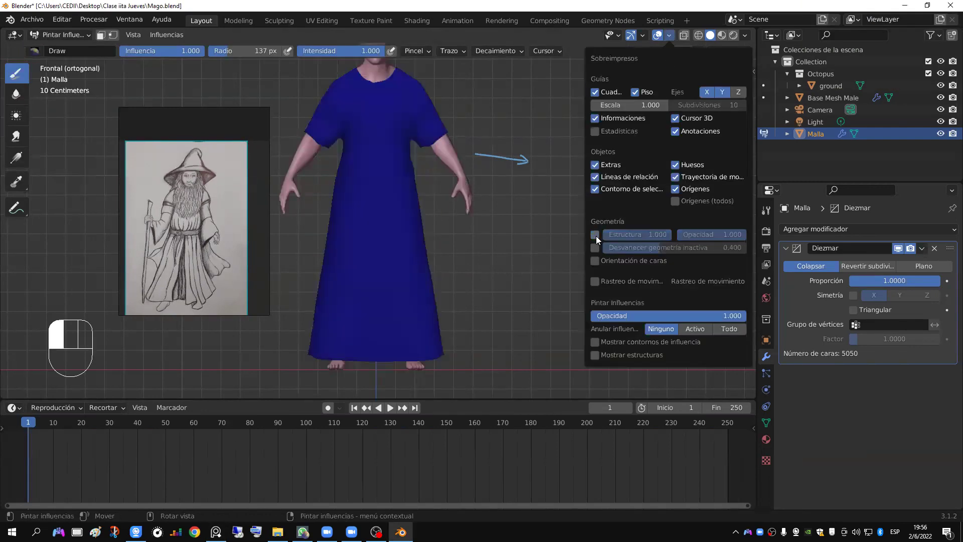
pyautogui.doubleClick(596, 236)
pyautogui.press('f')
pyautogui.click(506, 273)
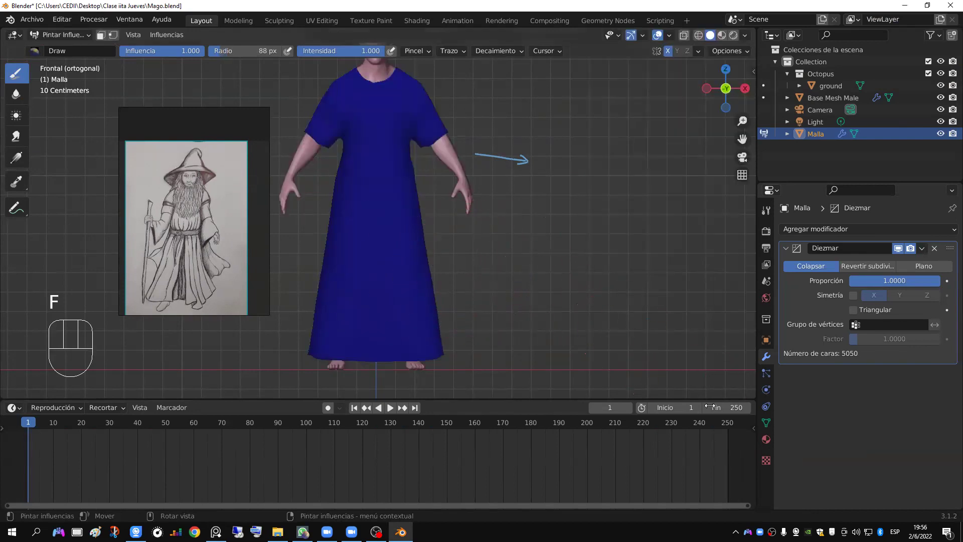
# Step: Enlarge the 3D viewport over the timeline and replace the annotation arrow with one pointing to the mesh data properties
pyautogui.moveTo(732, 400); pyautogui.dragTo(734, 474)
pyautogui.moveTo(524, 197)
pyautogui.mouseDown(button='right')
pyautogui.moveTo(478, 189)
pyautogui.moveTo(555, 204)
pyautogui.moveTo(602, 250)
pyautogui.mouseUp(button='right')
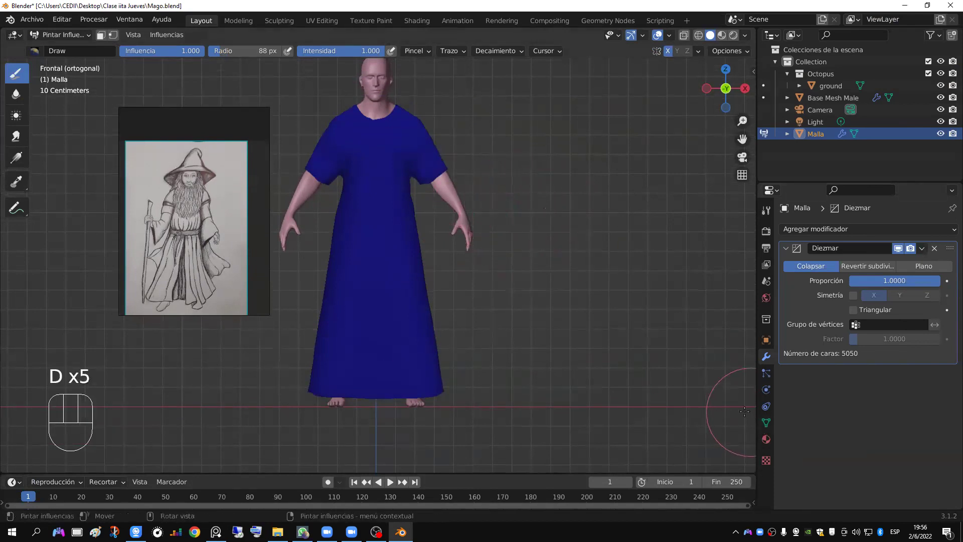
pyautogui.moveTo(674, 387)
pyautogui.mouseDown()
pyautogui.moveTo(749, 421)
pyautogui.moveTo(740, 424)
pyautogui.mouseUp()
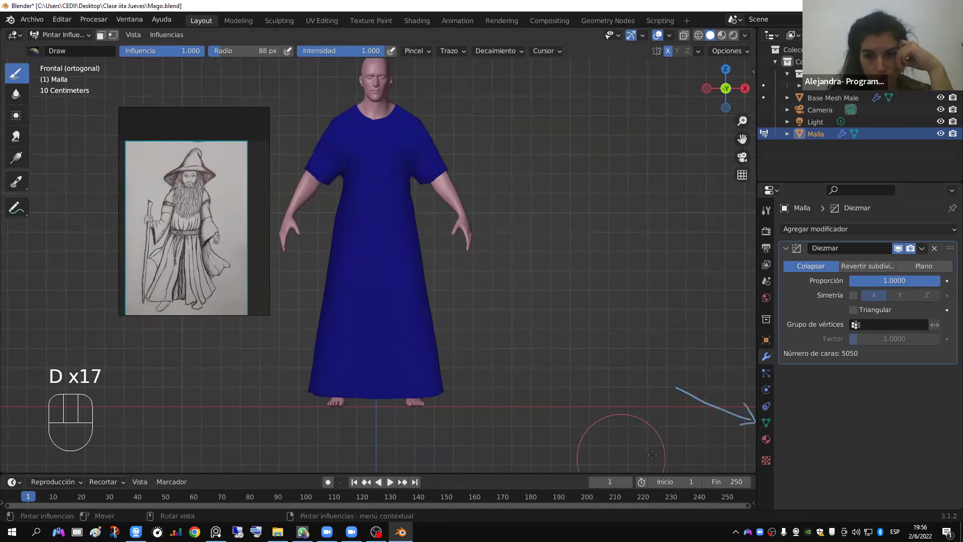
# Step: Open the robe's mesh data properties, collapse Formas clave, and set the brush radius to 72 px
pyautogui.click(762, 426)
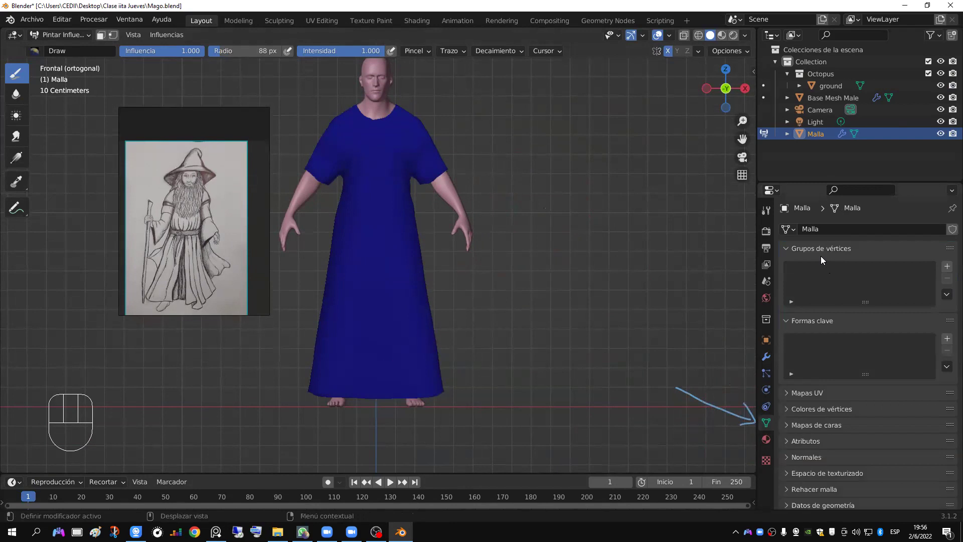
pyautogui.click(787, 321)
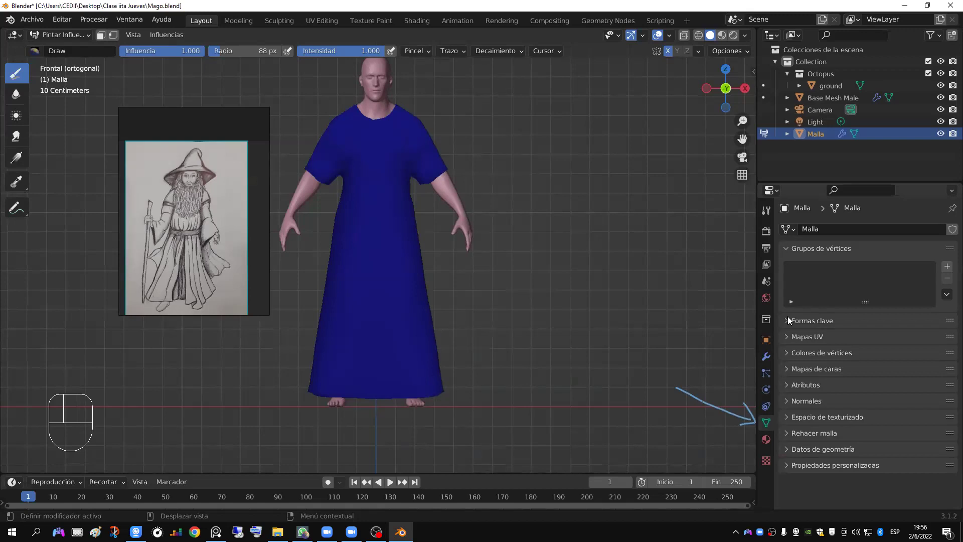
pyautogui.press('f')
pyautogui.click(487, 271)
# Step: Apply a linear weight gradient at the robe's waist, giving the skirt full influence and the upper torso none
pyautogui.scroll(1, 394, 289)
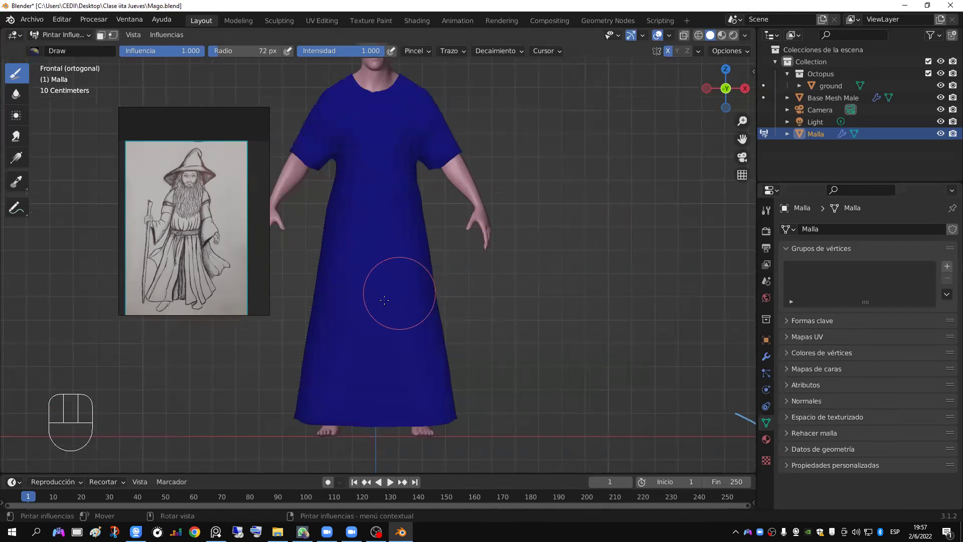
pyautogui.keyDown('shift'); pyautogui.moveTo(378, 282); pyautogui.dragTo(402, 284, button='middle'); pyautogui.keyUp('shift')
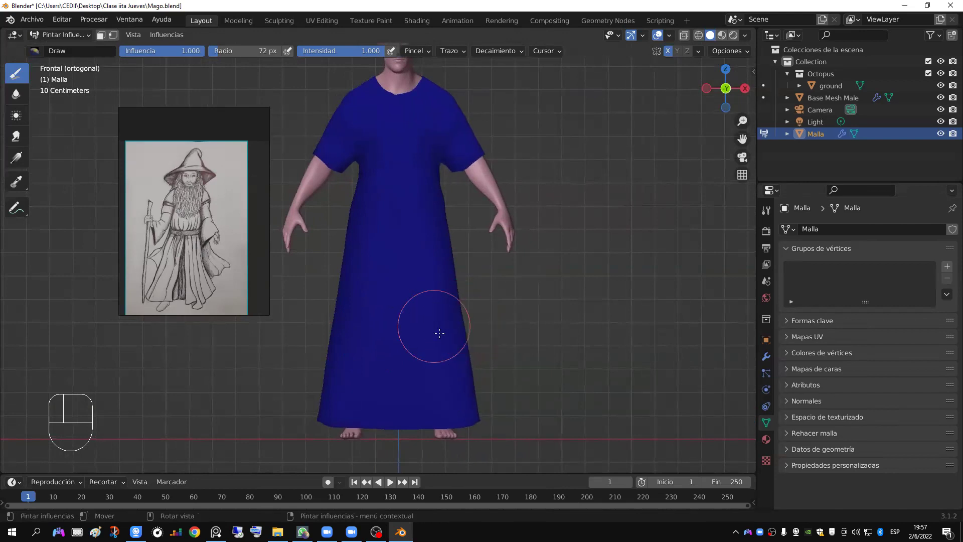
pyautogui.scroll(-1, 341, 383)
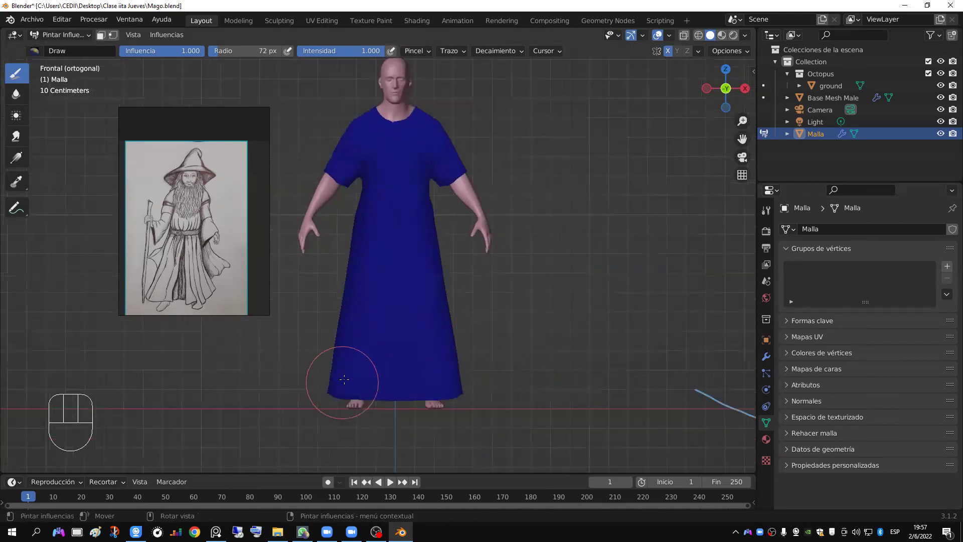
pyautogui.click(16, 160)
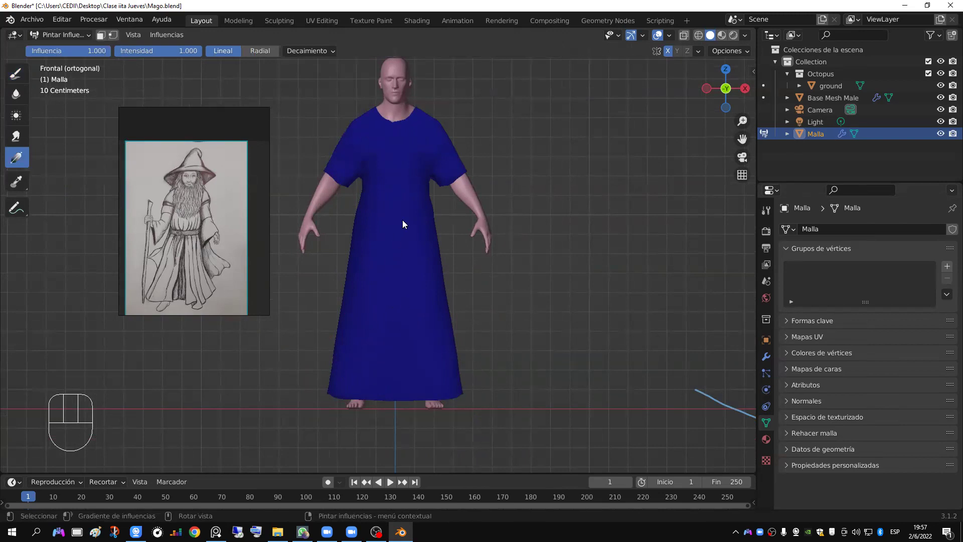
pyautogui.moveTo(395, 235); pyautogui.dragTo(401, 154)
pyautogui.scroll(2, 394, 180)
pyautogui.moveTo(425, 184); pyautogui.dragTo(473, 198, button='middle')
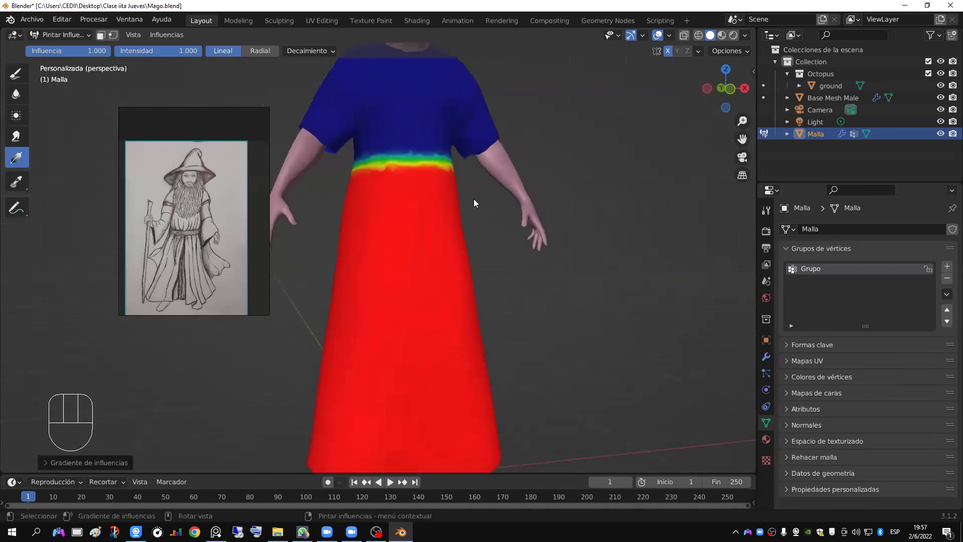
# Step: Try to erase weight along the front of the waist with the Draw brush at Influencia 0.000
pyautogui.click(17, 80)
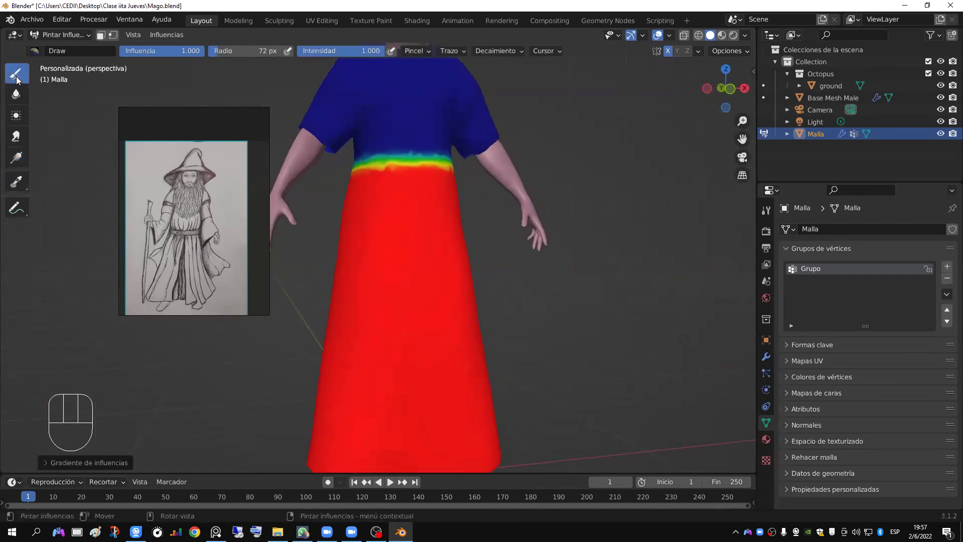
pyautogui.moveTo(195, 51); pyautogui.dragTo(123, 50)
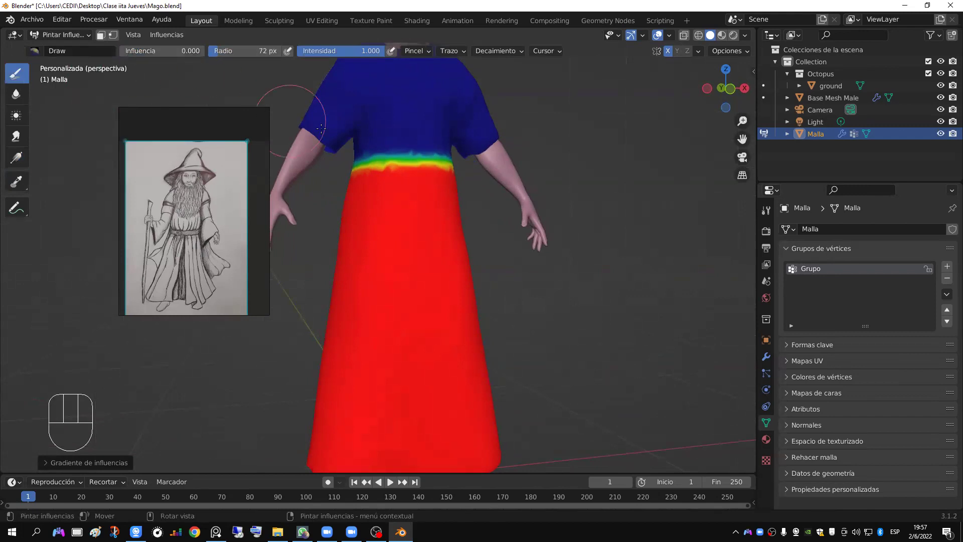
pyautogui.scroll(2, 386, 153)
pyautogui.keyDown('shift'); pyautogui.moveTo(387, 153); pyautogui.dragTo(426, 251, button='middle'); pyautogui.keyUp('shift')
pyautogui.moveTo(426, 250)
pyautogui.mouseDown()
pyautogui.moveTo(376, 261)
pyautogui.moveTo(482, 250)
pyautogui.moveTo(450, 263)
pyautogui.moveTo(473, 281)
pyautogui.moveTo(379, 284)
pyautogui.moveTo(443, 284)
pyautogui.moveTo(402, 276)
pyautogui.mouseUp()
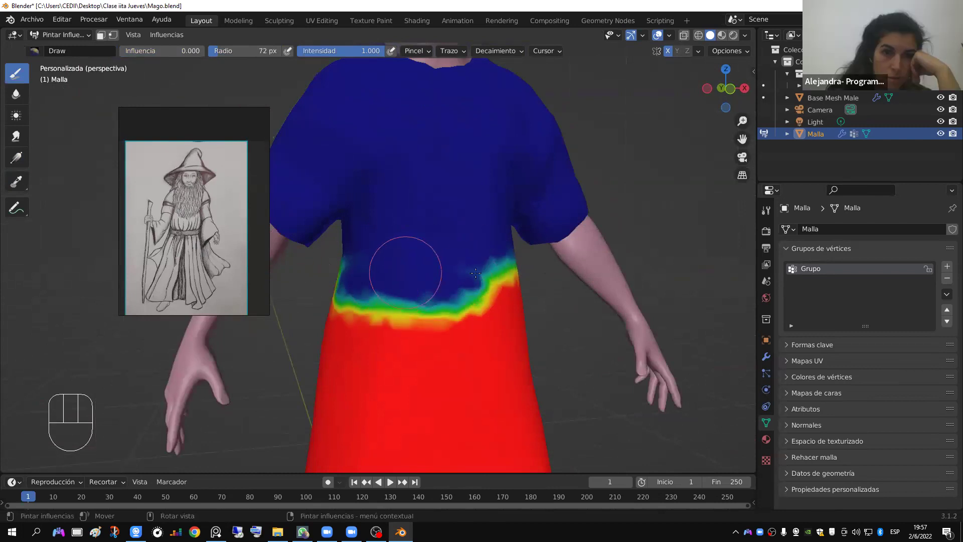
pyautogui.hotkey('ctrl', 'z')
# Step: Try painting over the waist transition with the Draw brush at Influencia 1.000
pyautogui.moveTo(482, 271); pyautogui.dragTo(548, 224, button='middle')
pyautogui.click(542, 213)
pyautogui.moveTo(140, 53); pyautogui.dragTo(201, 51)
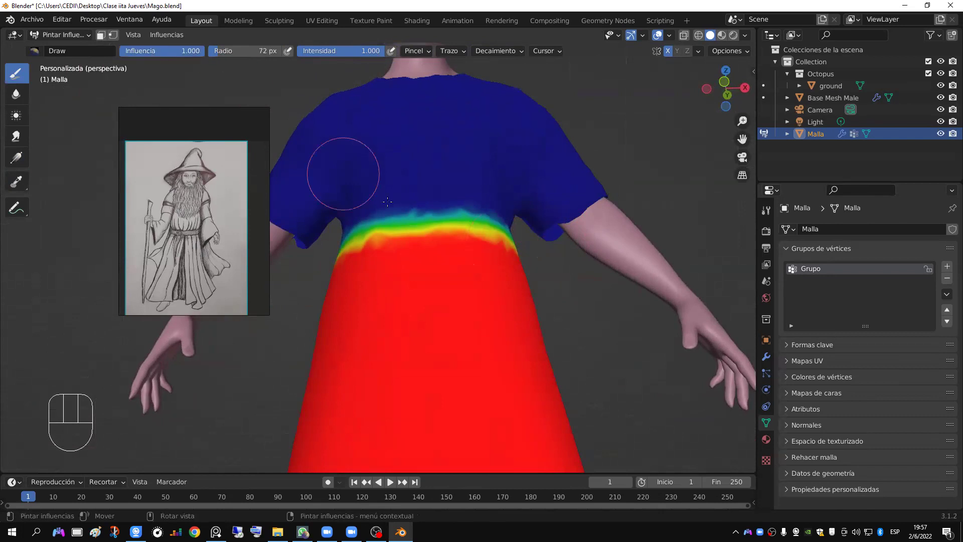
pyautogui.moveTo(344, 172); pyautogui.dragTo(406, 278, button='middle')
pyautogui.moveTo(407, 278)
pyautogui.mouseDown()
pyautogui.moveTo(426, 271)
pyautogui.moveTo(396, 276)
pyautogui.moveTo(522, 283)
pyautogui.moveTo(481, 283)
pyautogui.mouseUp()
pyautogui.hotkey('ctrl', 'z')
# Step: Examine the weight distribution along the robe's waist and skirt from the front view
pyautogui.scroll(-3, 442, 300)
pyautogui.keyDown('shift'); pyautogui.moveTo(441, 300); pyautogui.dragTo(451, 300, button='middle'); pyautogui.keyUp('shift')
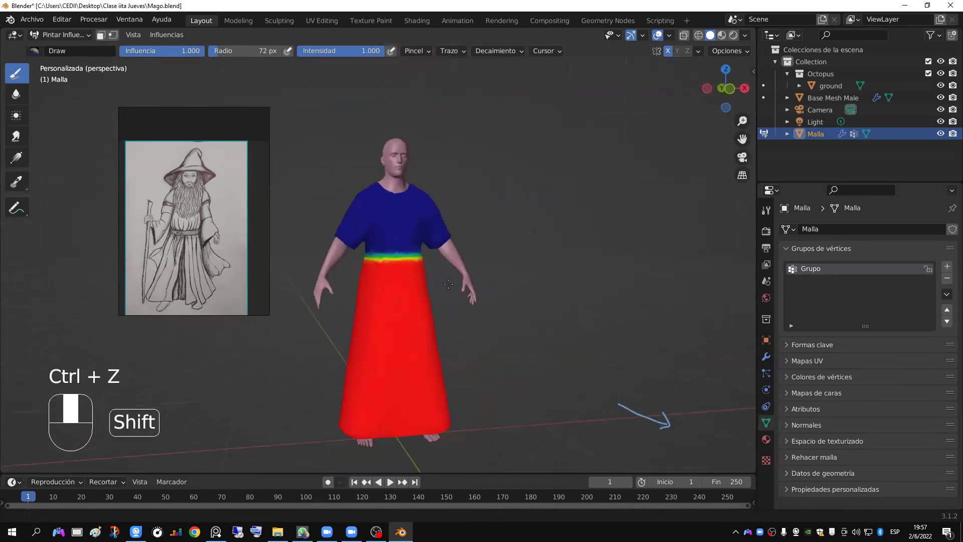
pyautogui.scroll(2, 450, 296)
pyautogui.press('KP_1')
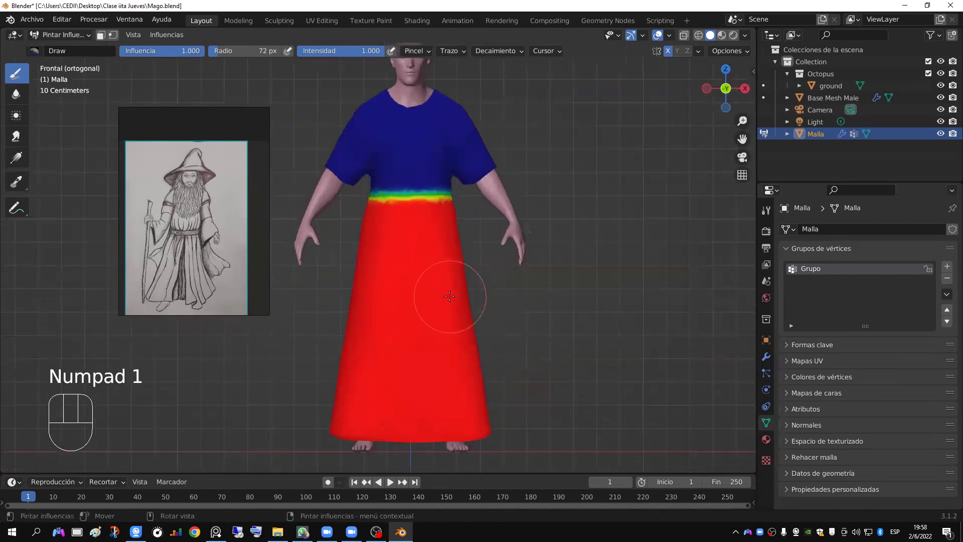
pyautogui.scroll(1, 410, 242)
pyautogui.scroll(-1, 410, 242)
pyautogui.scroll(2, 427, 315)
pyautogui.scroll(1, 427, 315)
pyautogui.scroll(-2, 430, 258)
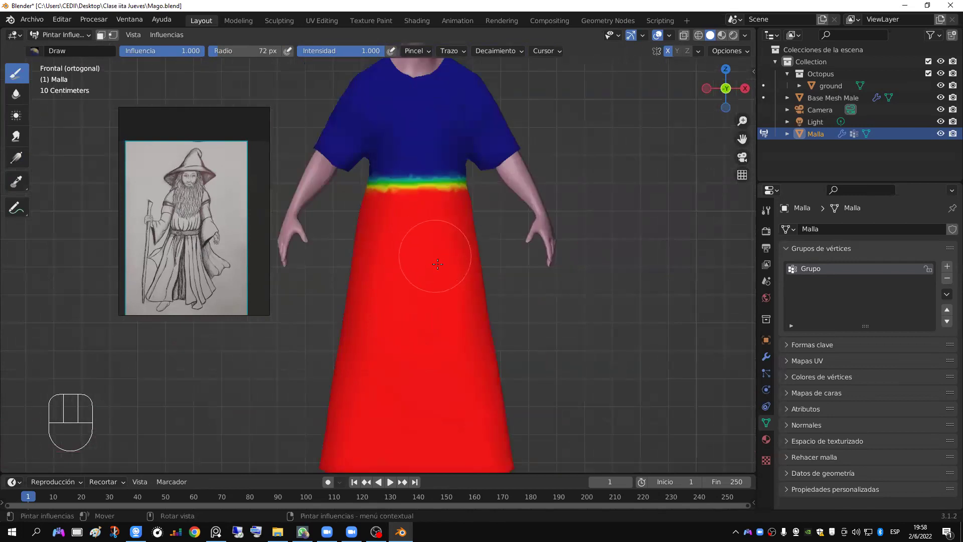
pyautogui.scroll(2, 442, 262)
pyautogui.scroll(-2, 442, 262)
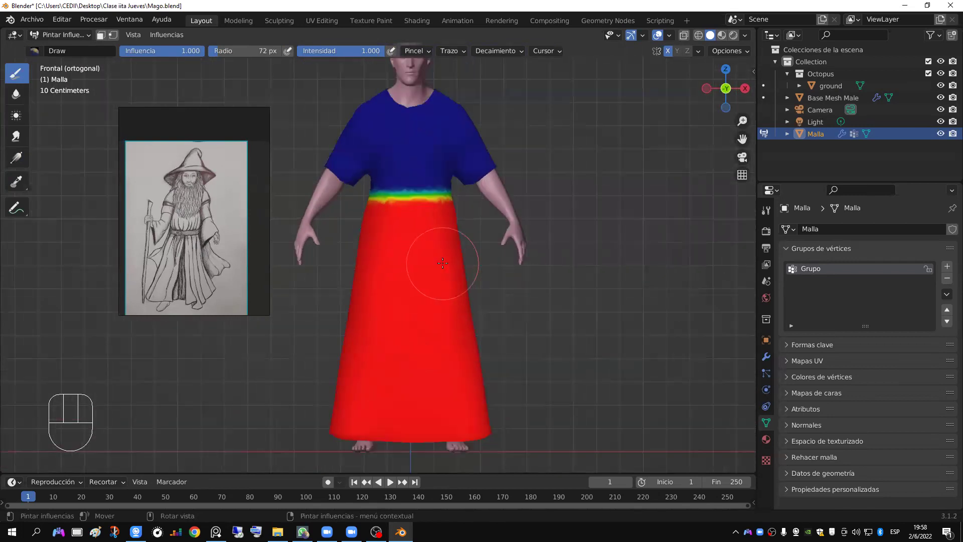
pyautogui.scroll(2, 441, 259)
pyautogui.keyDown('shift'); pyautogui.moveTo(431, 228); pyautogui.dragTo(426, 265, button='middle'); pyautogui.keyUp('shift')
pyautogui.scroll(1, 429, 235)
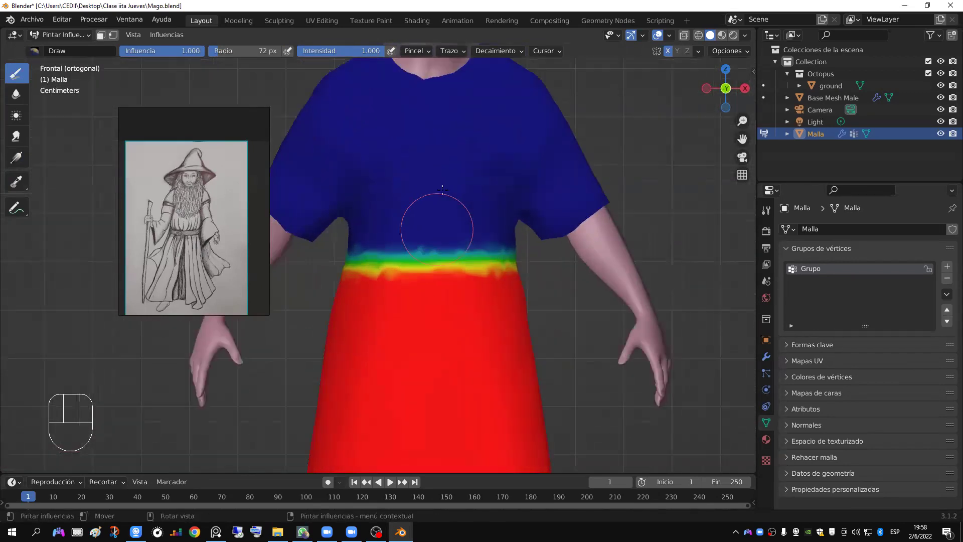
pyautogui.scroll(1, 444, 216)
pyautogui.scroll(-1, 437, 241)
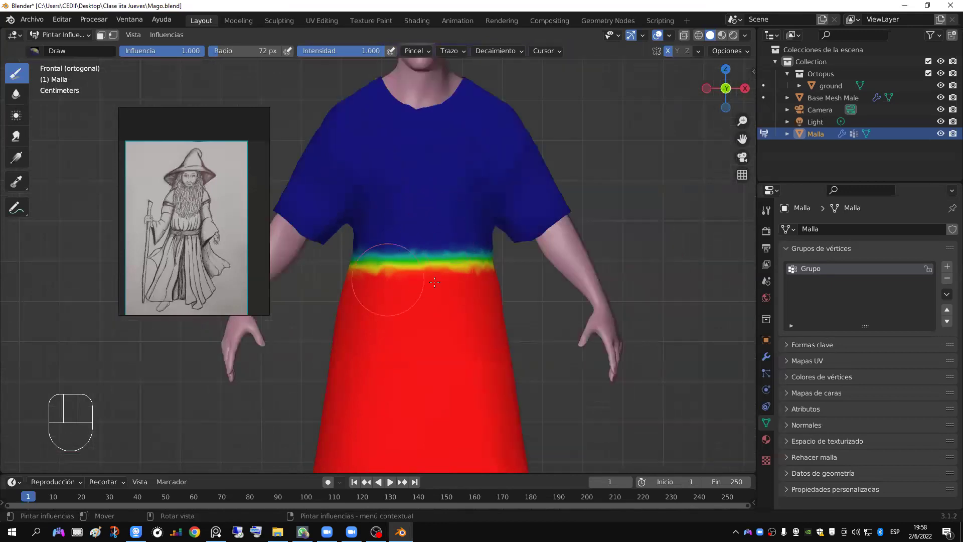
pyautogui.scroll(-2, 429, 250)
pyautogui.keyDown('shift'); pyautogui.moveTo(419, 321); pyautogui.dragTo(412, 228, button='middle'); pyautogui.keyUp('shift')
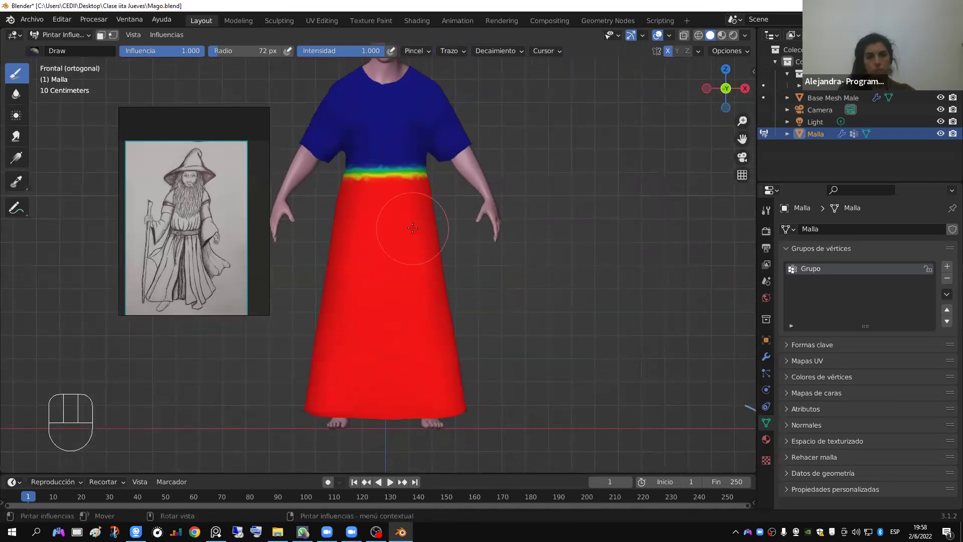
# Step: Rename the robe's vertex group as Grupo Ropa
pyautogui.doubleClick(813, 271)
pyautogui.write('Ropa')
pyautogui.press('Return')
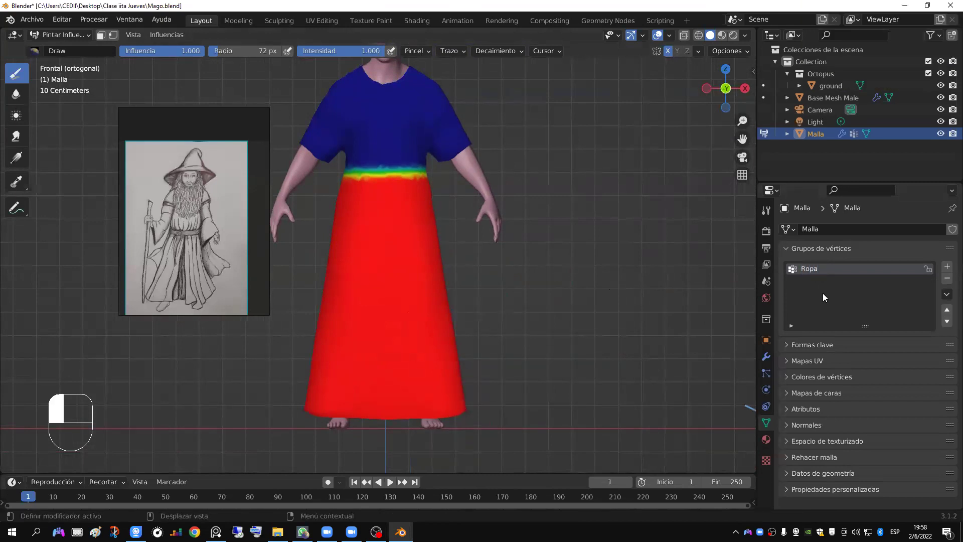
pyautogui.doubleClick(817, 271)
pyautogui.press('Home')
pyautogui.write('Grupo')
# Step: Return the robe to Modo Objeto with the figure framed from the front
pyautogui.moveTo(689, 373)
pyautogui.keyDown('shift'); pyautogui.mouseDown(button='middle')
pyautogui.moveTo(642, 360)
pyautogui.moveTo(722, 405)
pyautogui.moveTo(739, 400)
pyautogui.mouseUp(button='middle'); pyautogui.keyUp('shift')
pyautogui.scroll(-2, 642, 360)
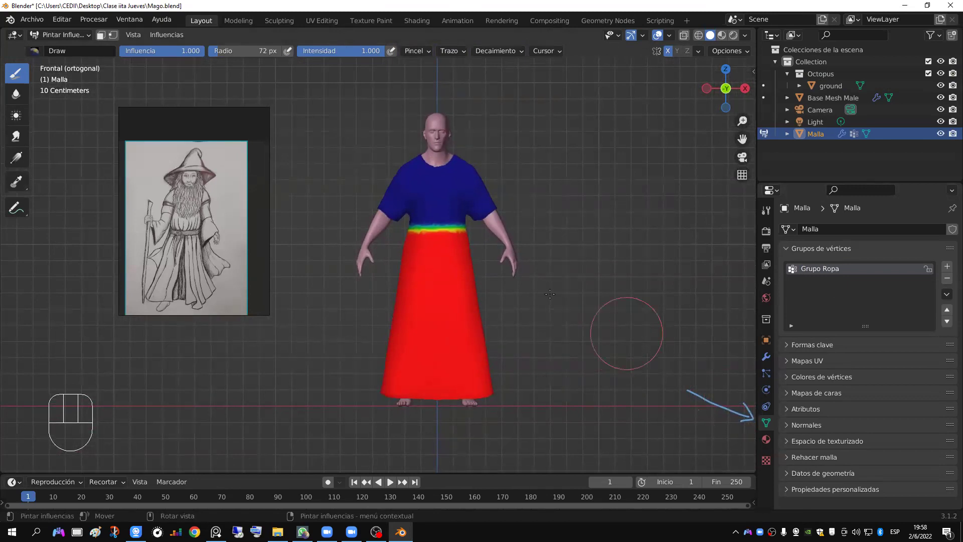
pyautogui.scroll(2, 548, 290)
pyautogui.keyDown('shift'); pyautogui.moveTo(549, 290); pyautogui.dragTo(491, 272, button='middle'); pyautogui.keyUp('shift')
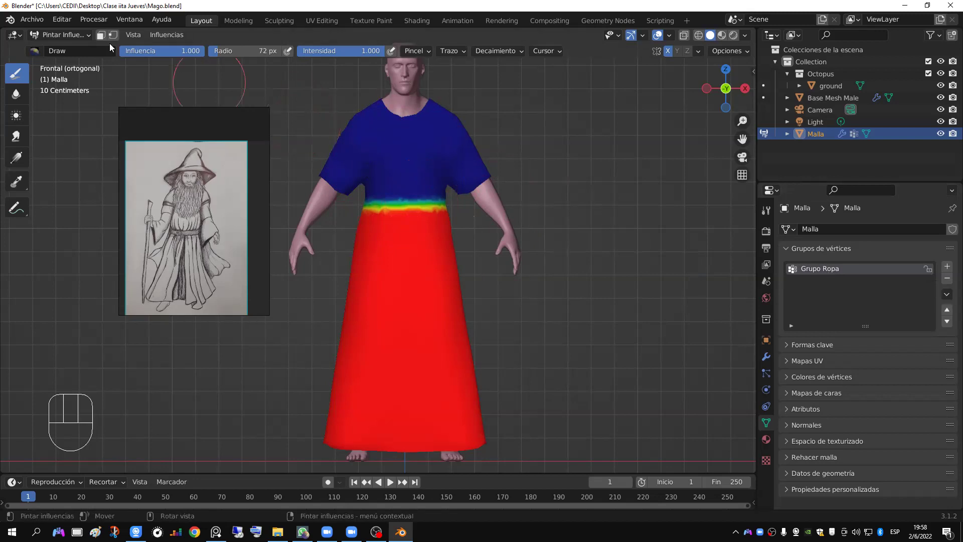
pyautogui.click(68, 34)
pyautogui.click(62, 48)
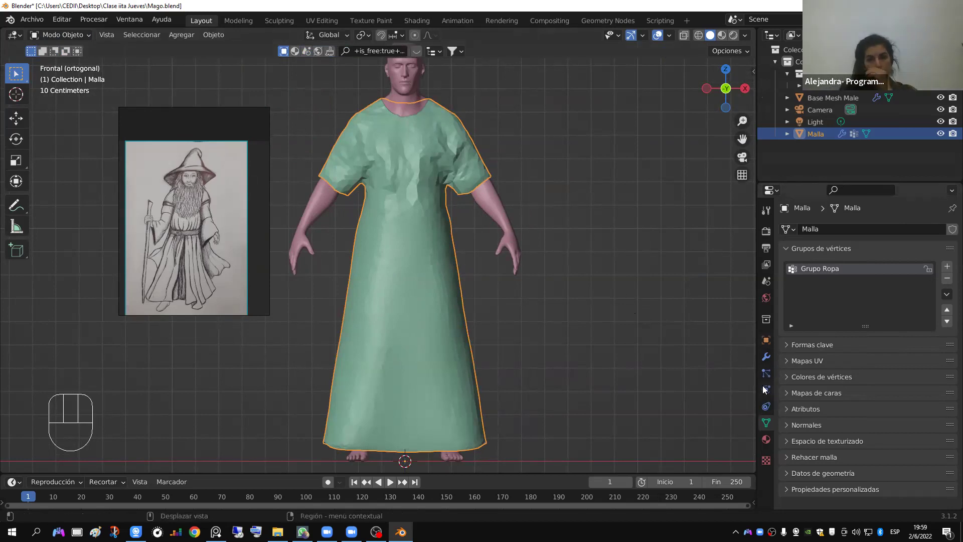
# Step: Frame the robed figure from the front and move the wizard reference sketch farther away from it
pyautogui.moveTo(614, 324)
pyautogui.mouseDown(button='middle')
pyautogui.moveTo(506, 300)
pyautogui.moveTo(539, 312)
pyautogui.mouseUp(button='middle')
pyautogui.press('KP_1')
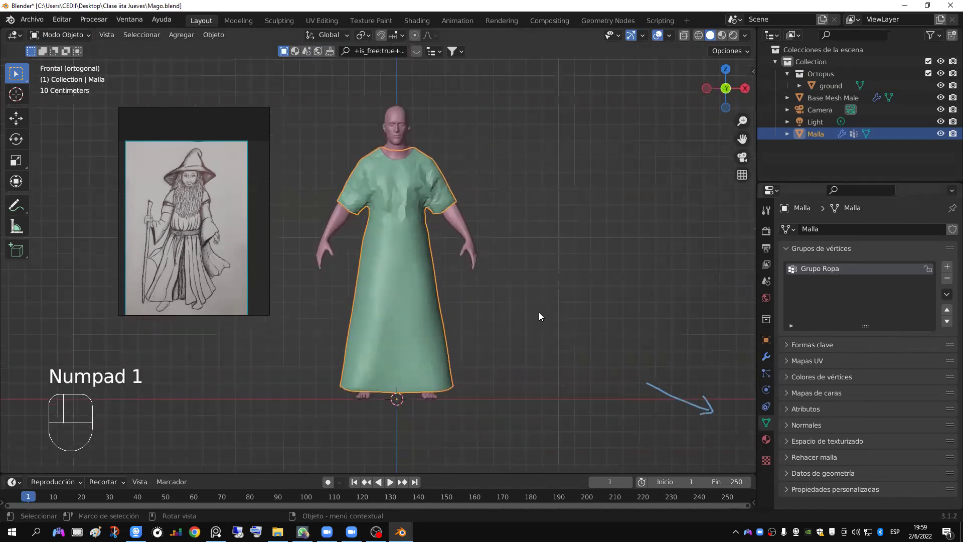
pyautogui.press('d')
pyautogui.moveTo(657, 387)
pyautogui.mouseDown(button='right')
pyautogui.moveTo(715, 409)
pyautogui.moveTo(649, 376)
pyautogui.mouseUp(button='right')
pyautogui.press('d')
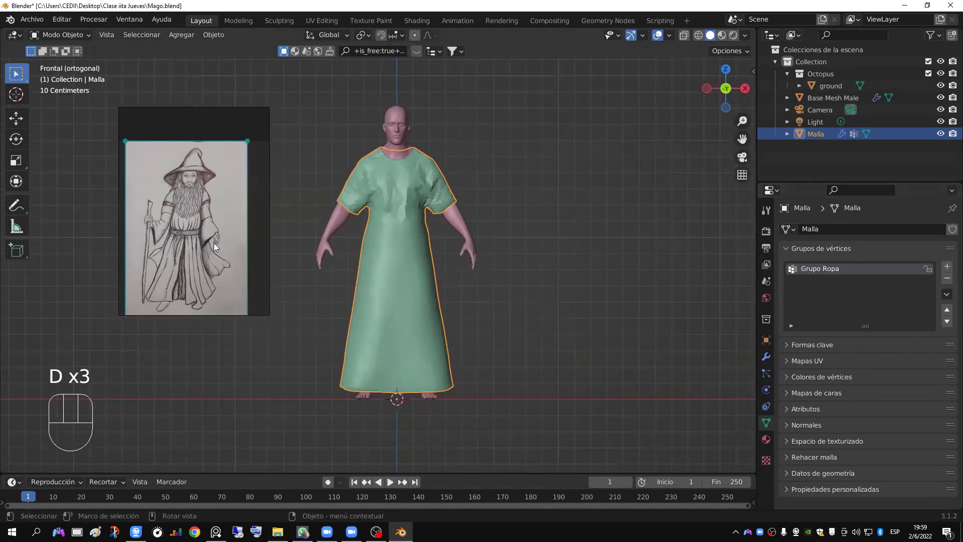
pyautogui.moveTo(208, 209); pyautogui.dragTo(131, 214)
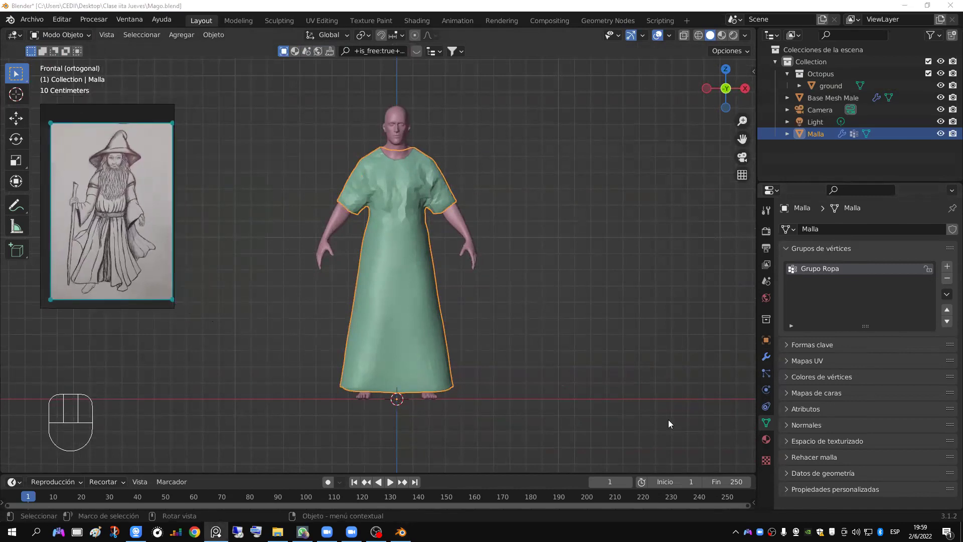
# Step: Check the Colisión physics settings on the male base mesh and reselect the robe
pyautogui.click(763, 390)
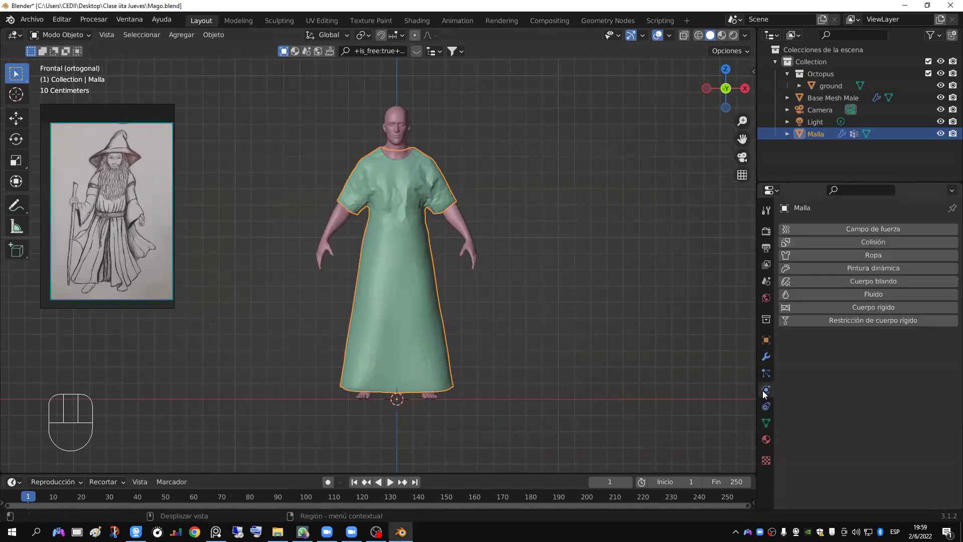
pyautogui.click(477, 254)
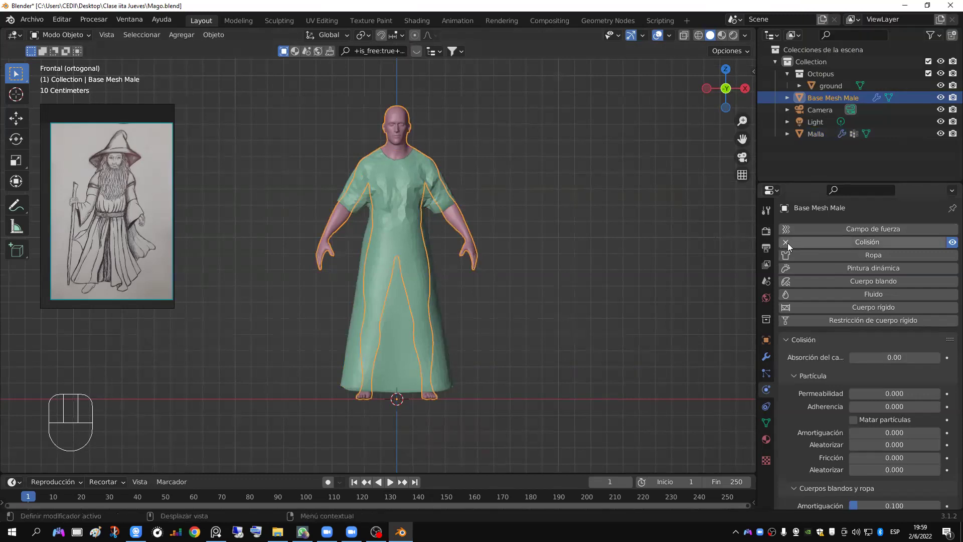
pyautogui.click(436, 318)
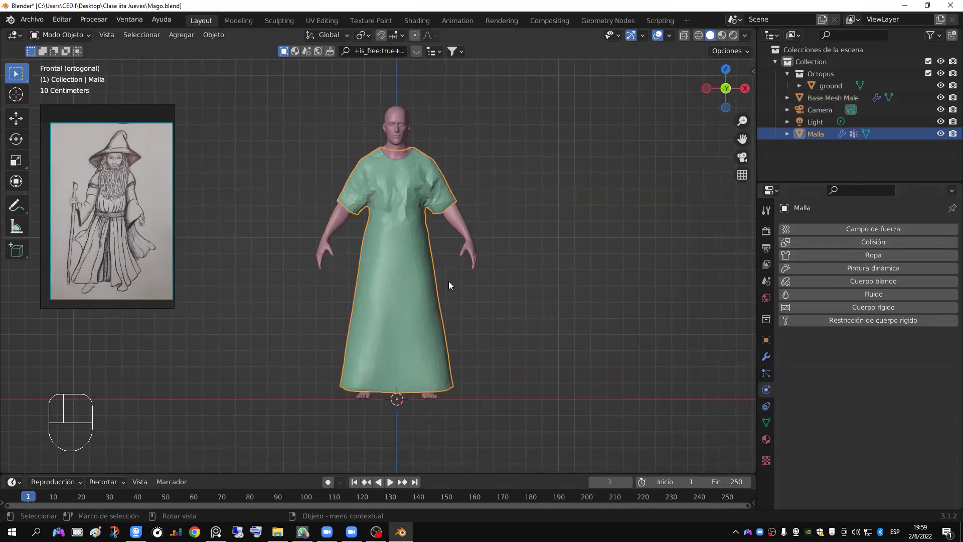
# Step: Add Ropa physics to the robe and collapse all of its settings sections
pyautogui.scroll(1, 432, 267)
pyautogui.keyDown('shift'); pyautogui.moveTo(432, 266); pyautogui.dragTo(428, 273, button='middle'); pyautogui.keyUp('shift')
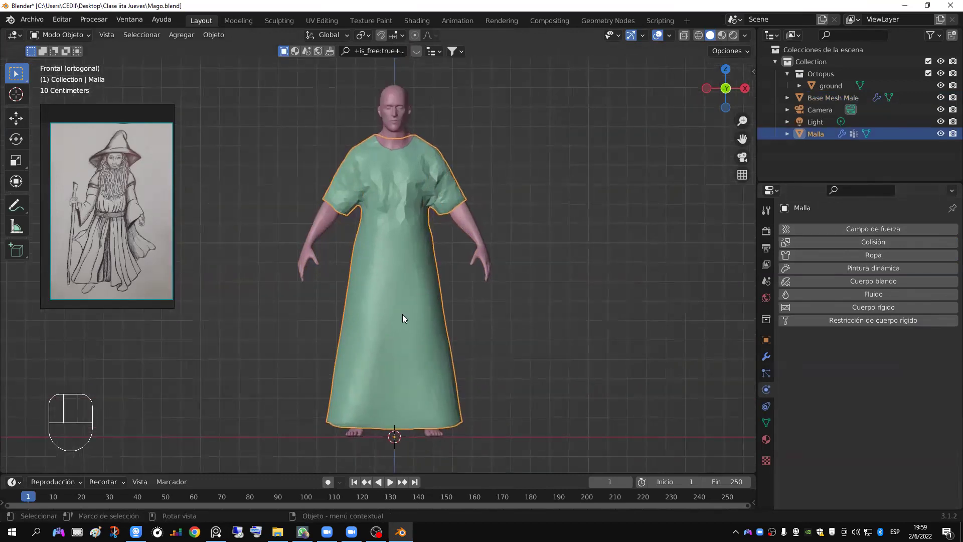
pyautogui.click(829, 258)
pyautogui.scroll(-3, 818, 311)
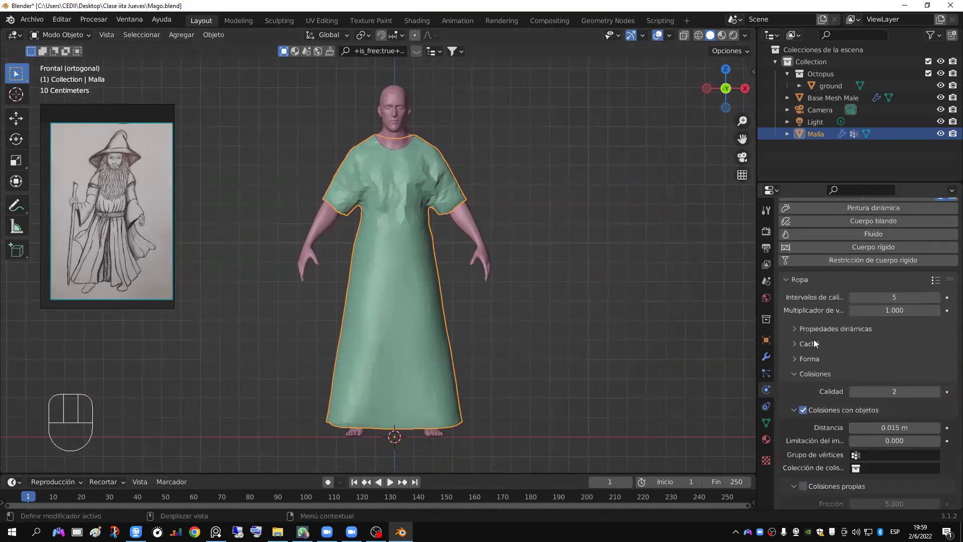
pyautogui.scroll(-3, 811, 345)
pyautogui.scroll(-1, 812, 344)
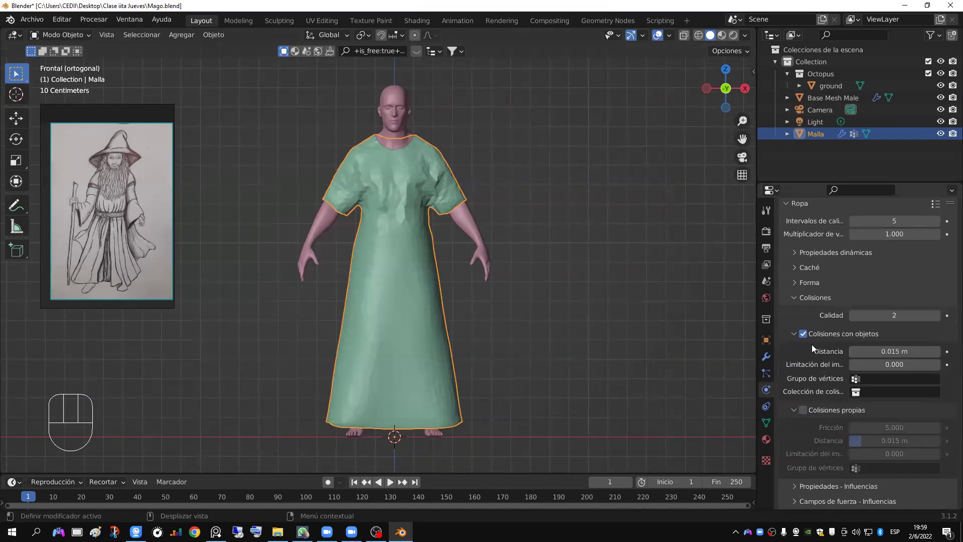
pyautogui.click(795, 299)
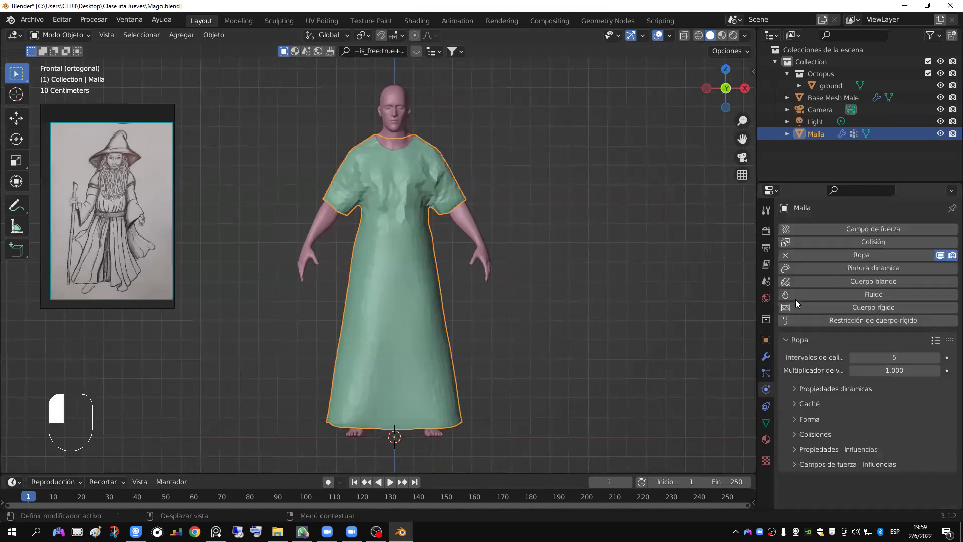
# Step: Assign Grupo Ropa as the Grupo estructural in the robe's cloth Propiedades - Influencias
pyautogui.click(796, 446)
pyautogui.scroll(-5, 796, 445)
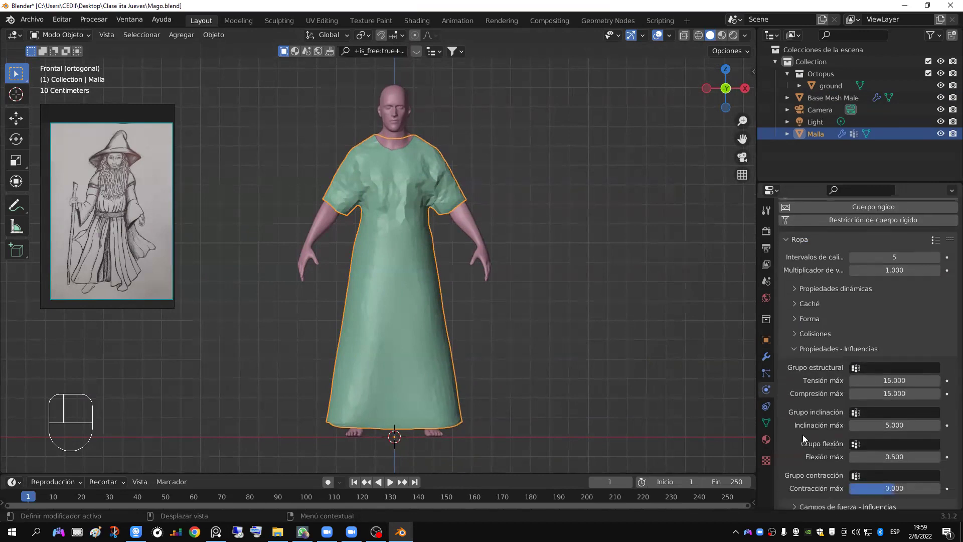
pyautogui.scroll(1, 802, 434)
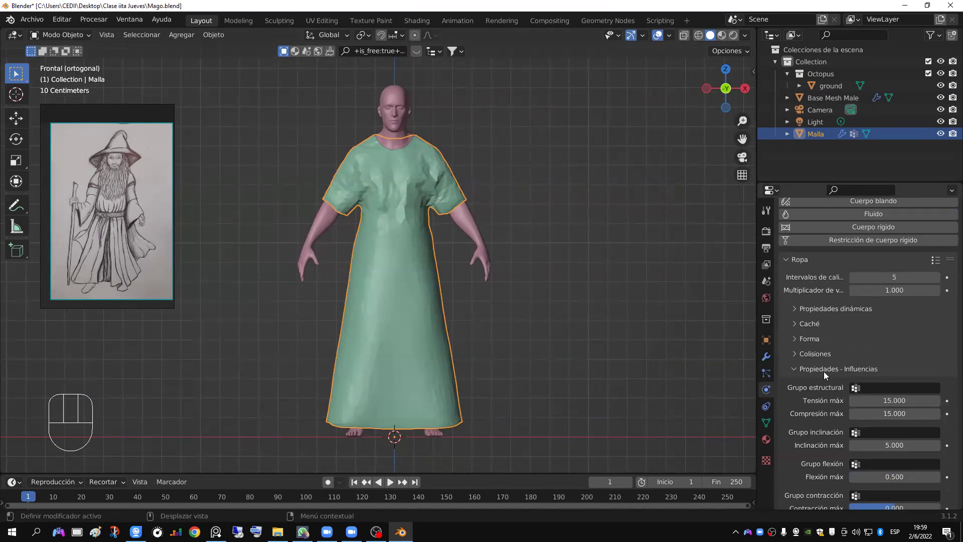
pyautogui.scroll(-1, 828, 371)
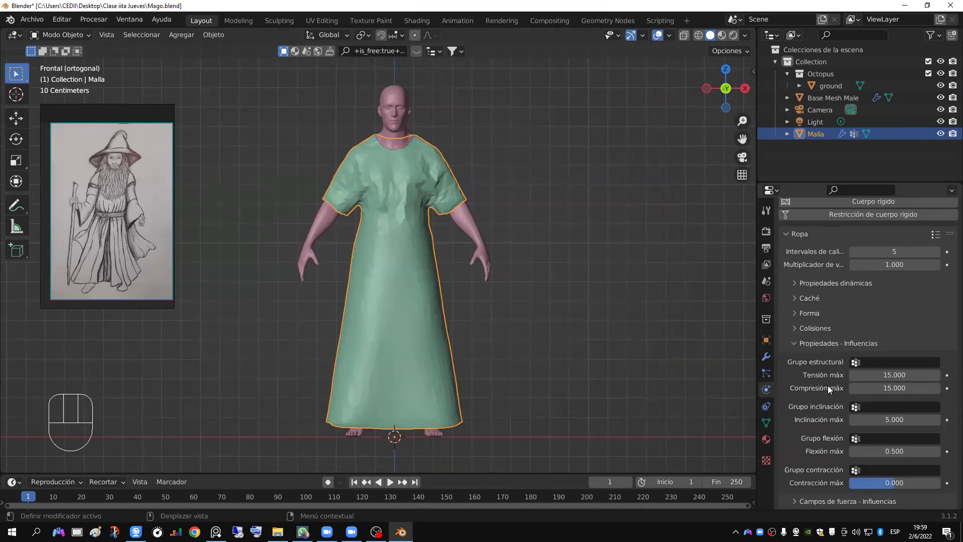
pyautogui.click(820, 313)
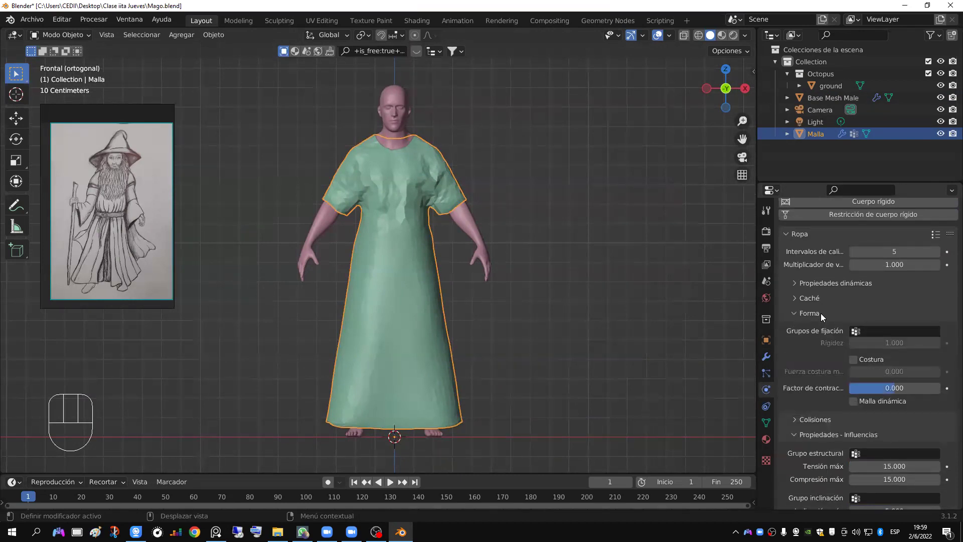
pyautogui.click(821, 313)
pyautogui.click(856, 362)
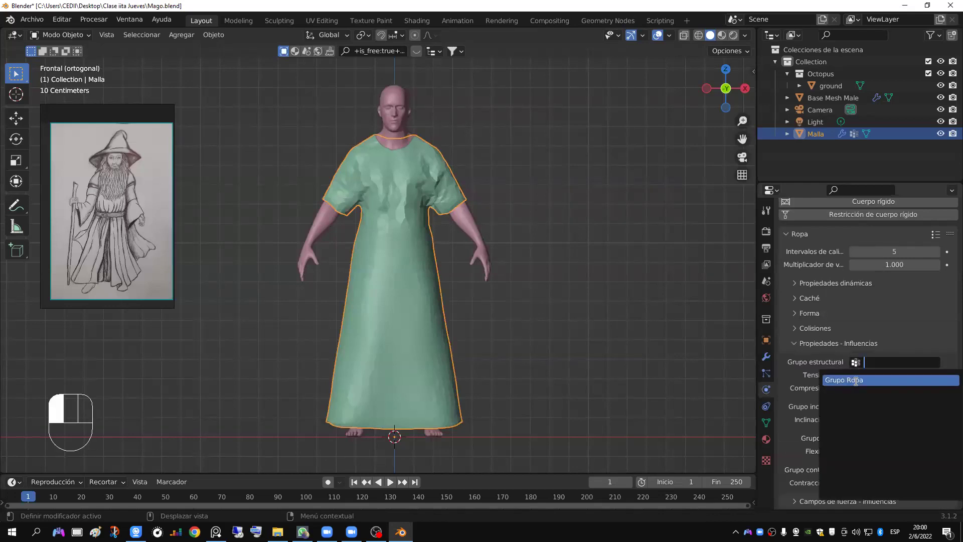
pyautogui.click(856, 380)
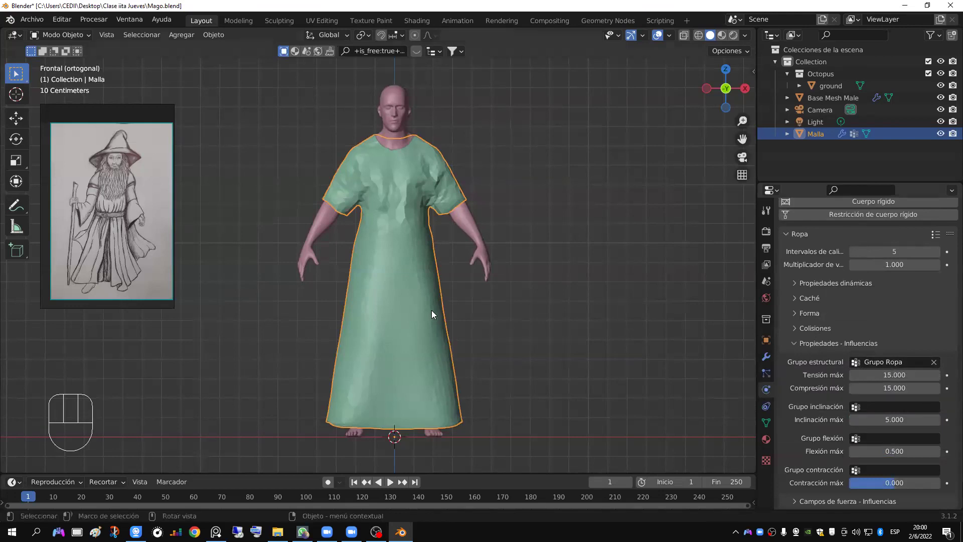
# Step: Clear the vertex group from the cloth's Grupo estructural and collapse the settings sections
pyautogui.press('space')
pyautogui.press('Escape')
pyautogui.click(933, 362)
pyautogui.click(814, 344)
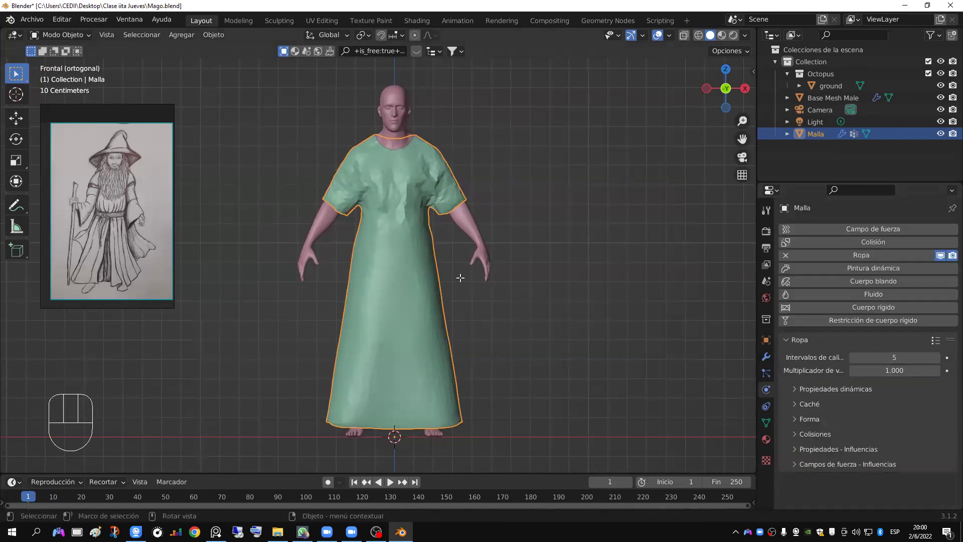
pyautogui.press('Tab')
pyautogui.press('Tab')
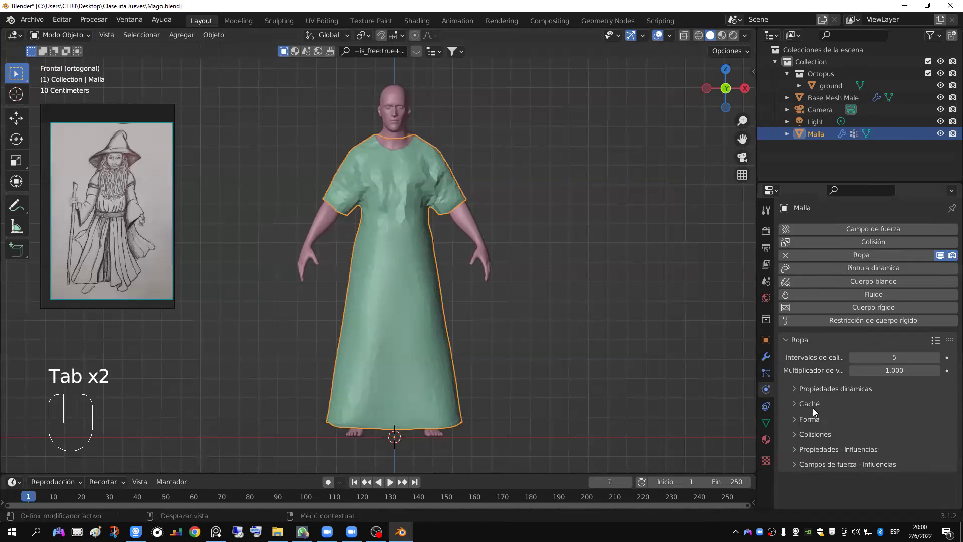
# Step: Examine the robe's cloth settings under Caché, Propiedades - Influencias, Colisiones and Forma for the vertex group assignment
pyautogui.click(814, 406)
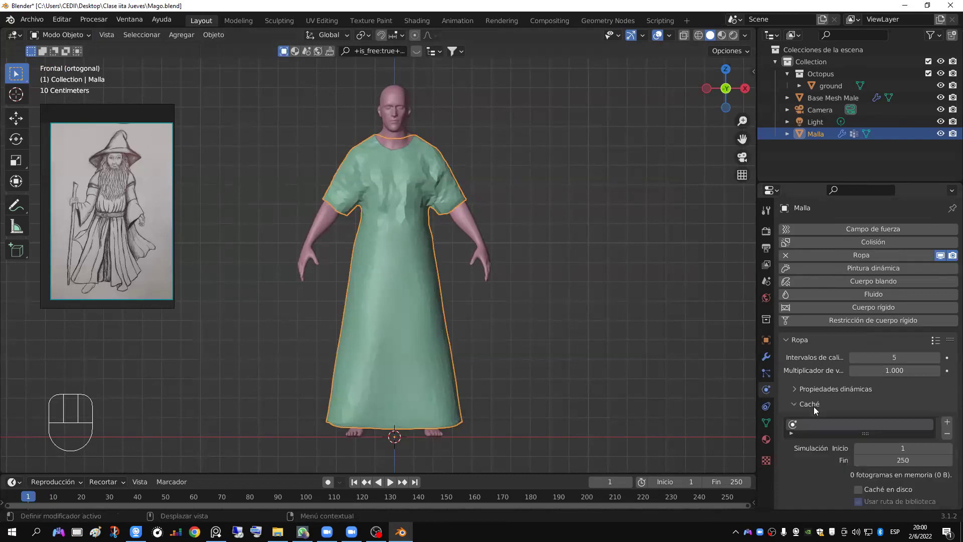
pyautogui.scroll(-5, 814, 407)
pyautogui.scroll(-2, 809, 408)
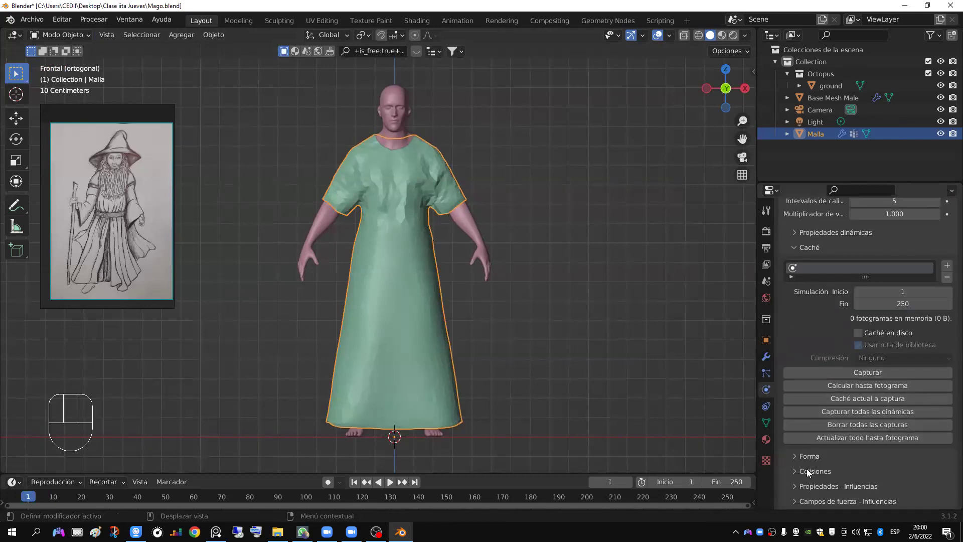
pyautogui.click(815, 495)
pyautogui.click(821, 487)
pyautogui.scroll(-7, 812, 451)
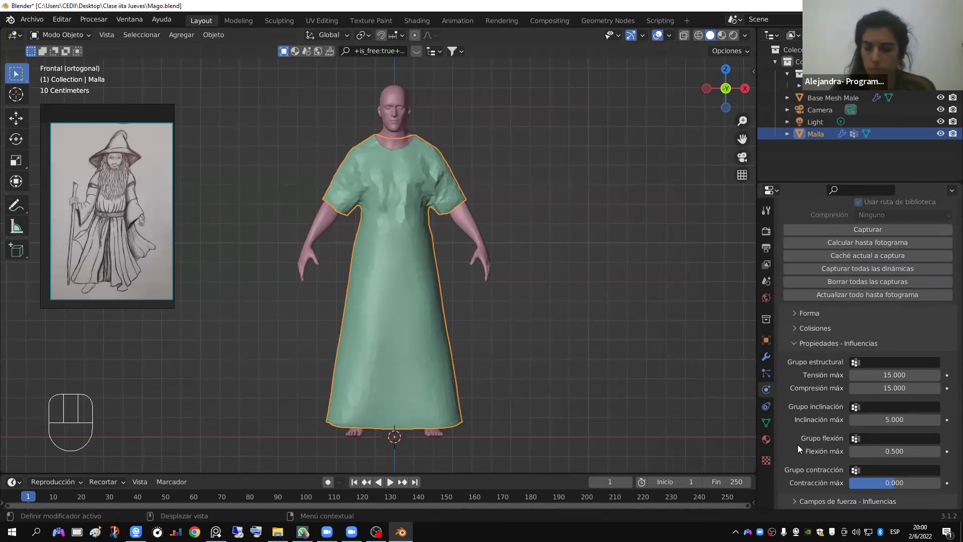
pyautogui.scroll(2, 802, 444)
pyautogui.click(799, 372)
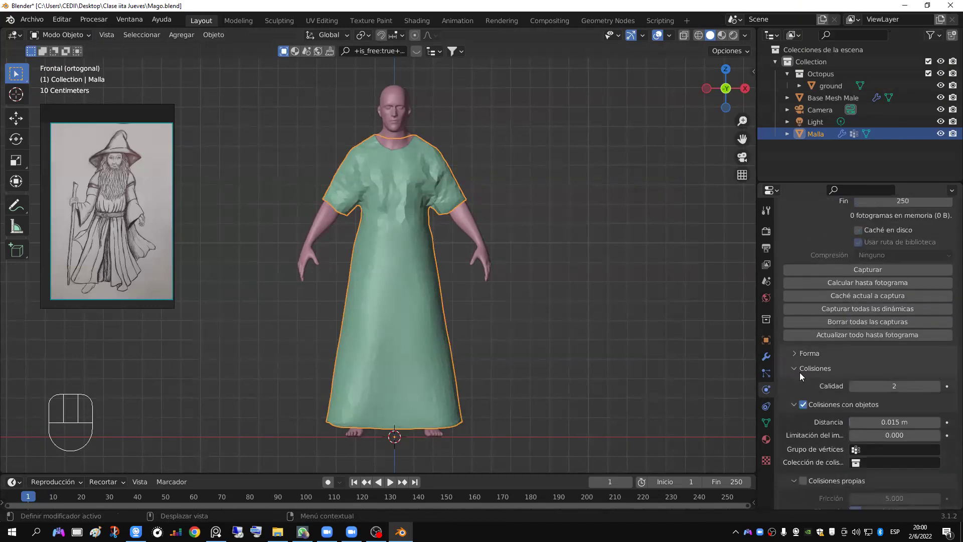
pyautogui.click(802, 353)
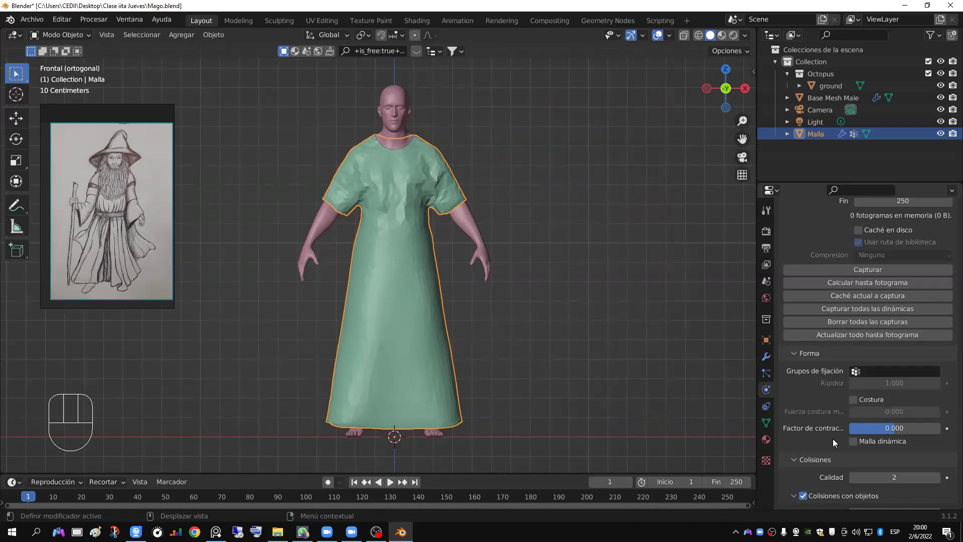
pyautogui.scroll(-2, 832, 438)
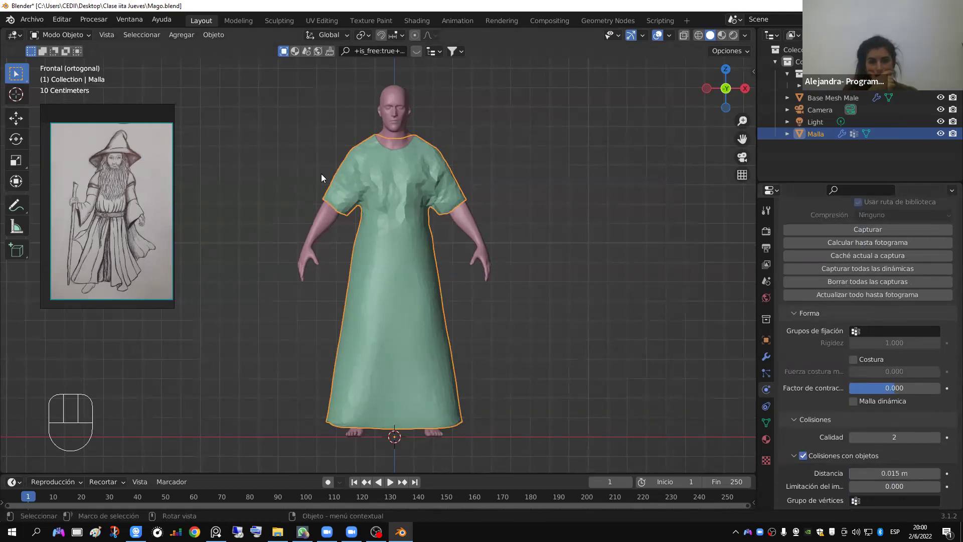
# Step: In Pintar Influencias mode, clear the weights across the whole robe with linear gradients at Influencia 0.000
pyautogui.click(68, 35)
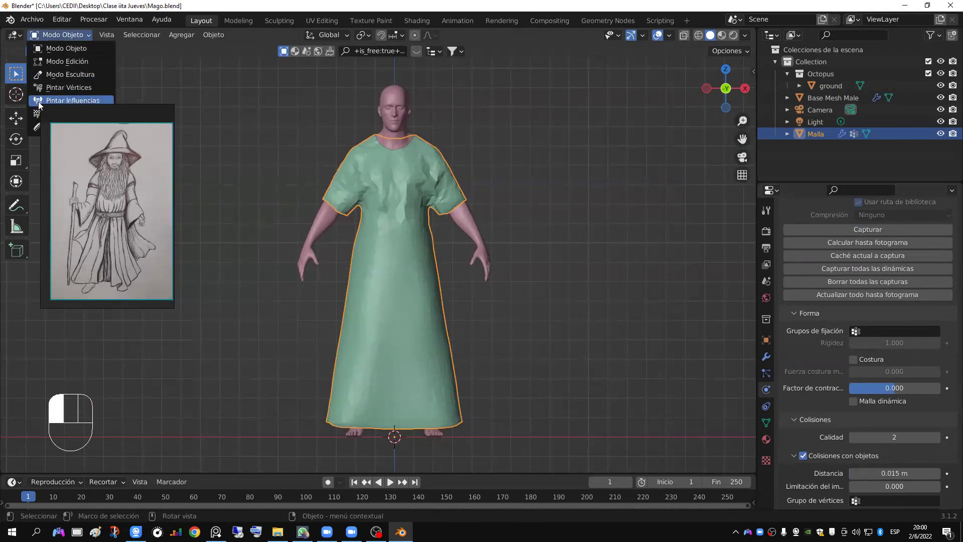
pyautogui.press('Return')
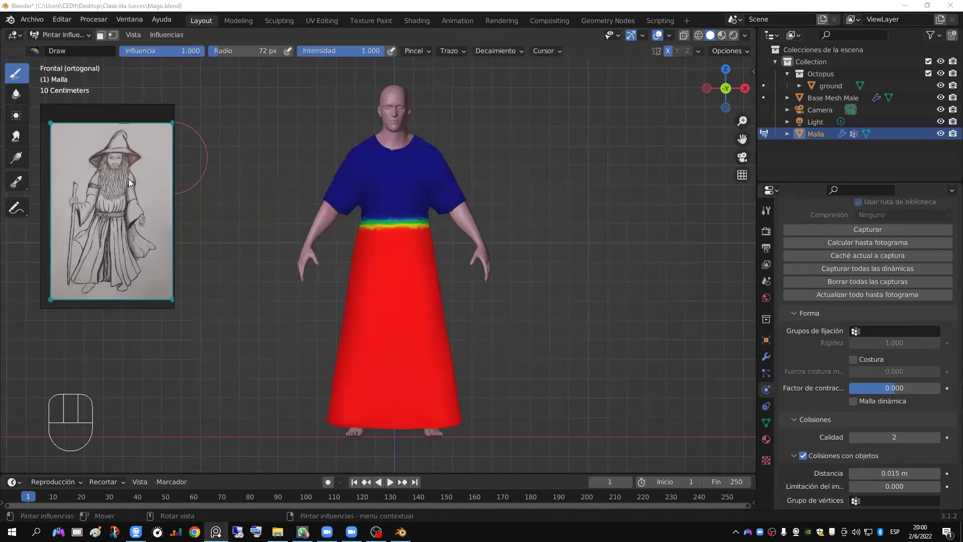
pyautogui.click(22, 158)
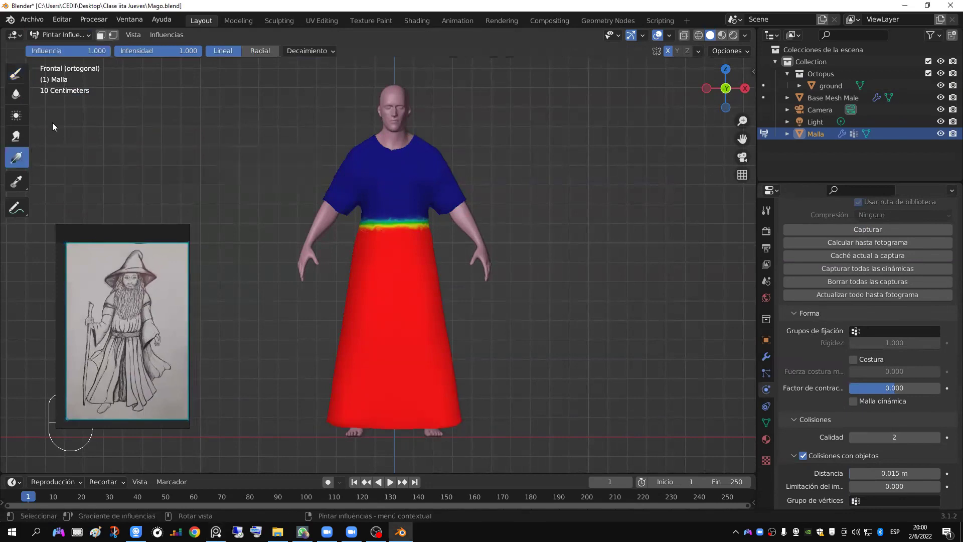
pyautogui.click(104, 51)
pyautogui.write('0')
pyautogui.press('Return')
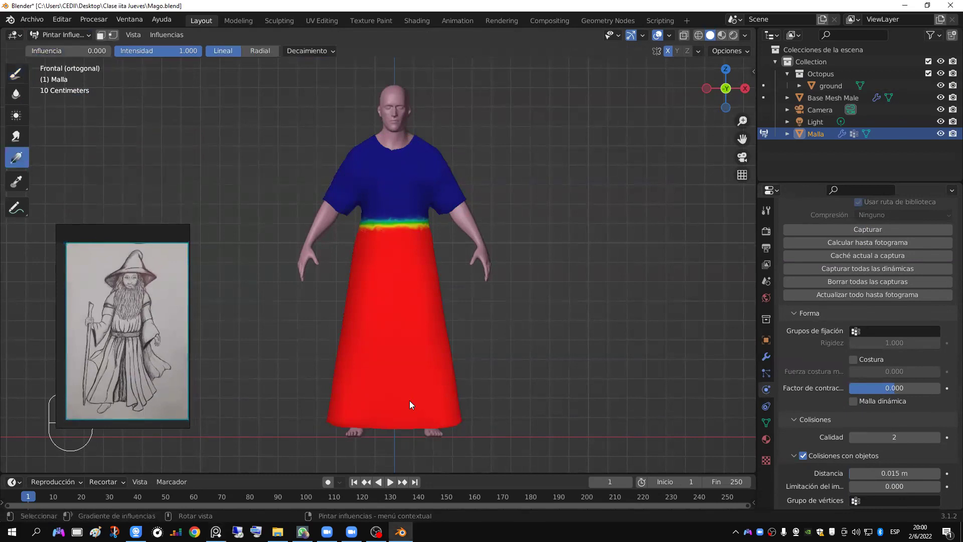
pyautogui.moveTo(387, 212); pyautogui.dragTo(392, 329)
pyautogui.moveTo(394, 429); pyautogui.dragTo(406, 331)
pyautogui.moveTo(393, 228)
pyautogui.mouseDown()
pyautogui.moveTo(391, 185)
pyautogui.moveTo(392, 224)
pyautogui.mouseUp()
pyautogui.moveTo(387, 175); pyautogui.dragTo(385, 166)
# Step: Set Influencia to 1.000 and apply a linear gradient weighting the robe's upper part down to the waist
pyautogui.moveTo(59, 44); pyautogui.dragTo(140, 45)
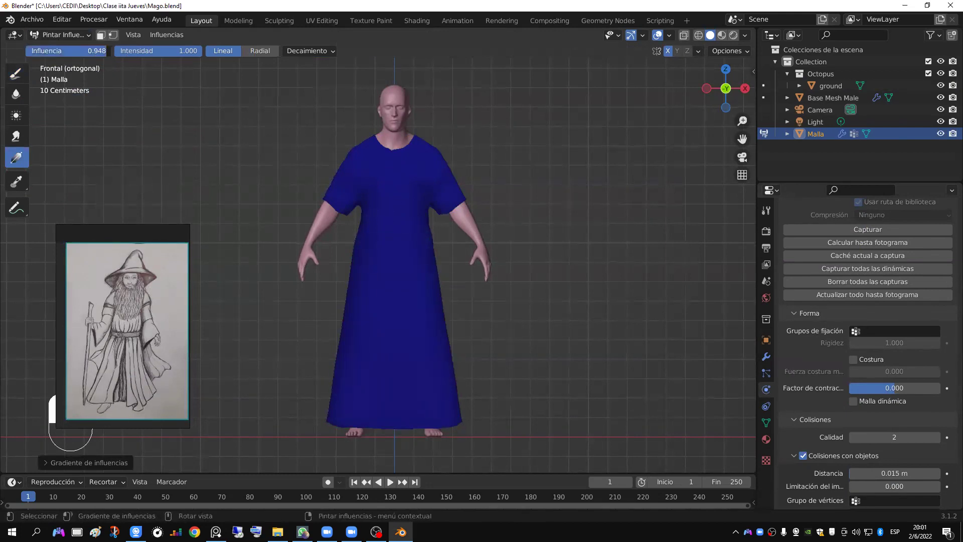
pyautogui.moveTo(397, 126); pyautogui.dragTo(401, 238)
pyautogui.moveTo(399, 202)
pyautogui.mouseDown()
pyautogui.moveTo(397, 237)
pyautogui.moveTo(409, 215)
pyautogui.moveTo(403, 221)
pyautogui.mouseUp()
pyautogui.scroll(2, 409, 215)
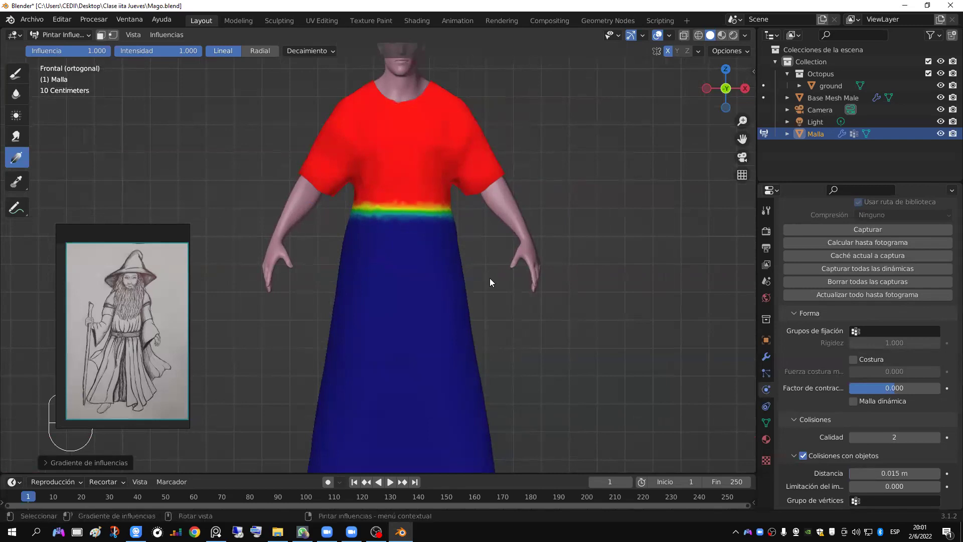
pyautogui.scroll(-3, 477, 268)
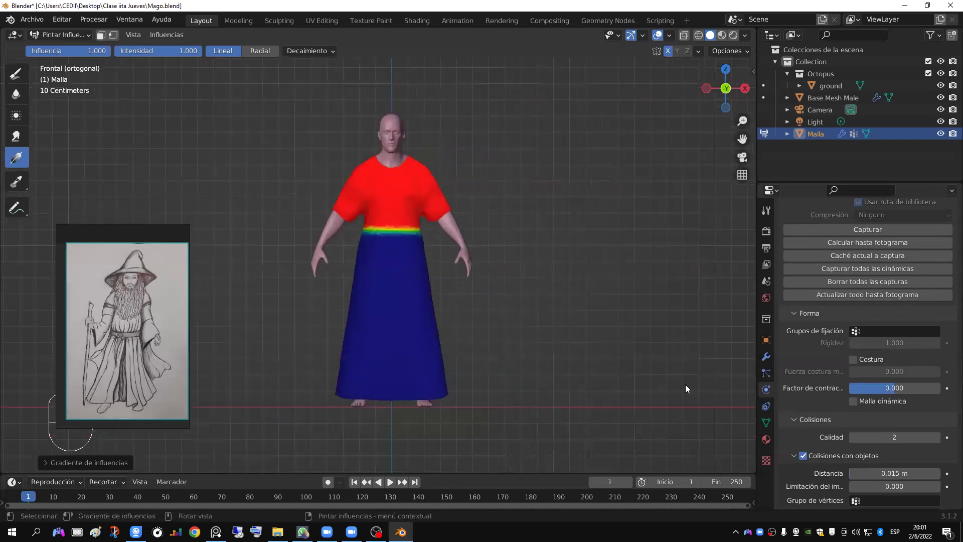
# Step: Check the robe's vertex group and modifier settings, and return the robe to Modo Objeto
pyautogui.click(766, 423)
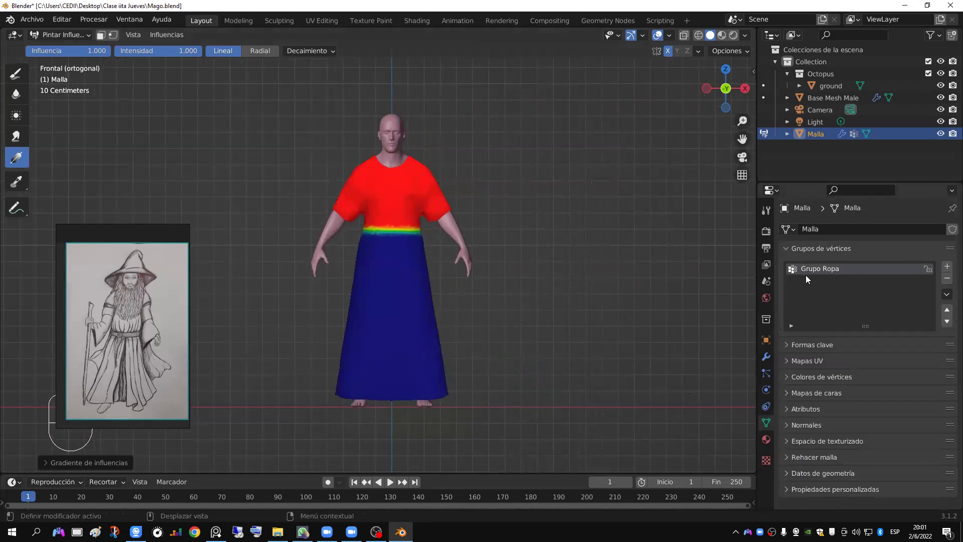
pyautogui.click(765, 358)
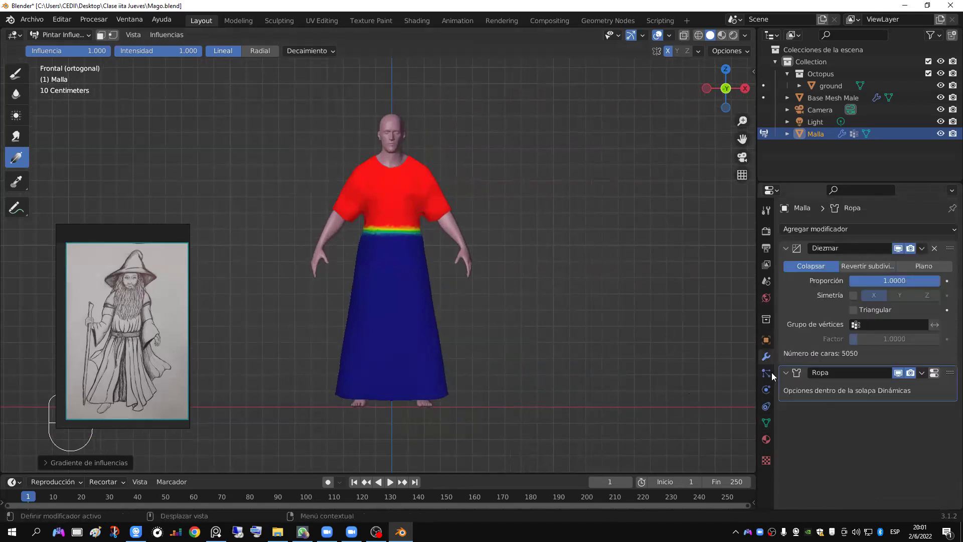
pyautogui.click(765, 423)
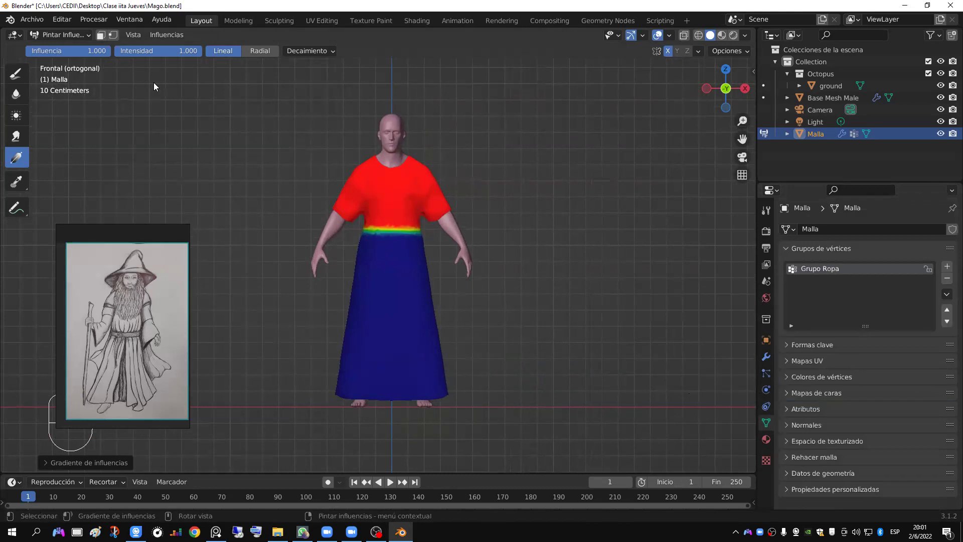
pyautogui.click(71, 36)
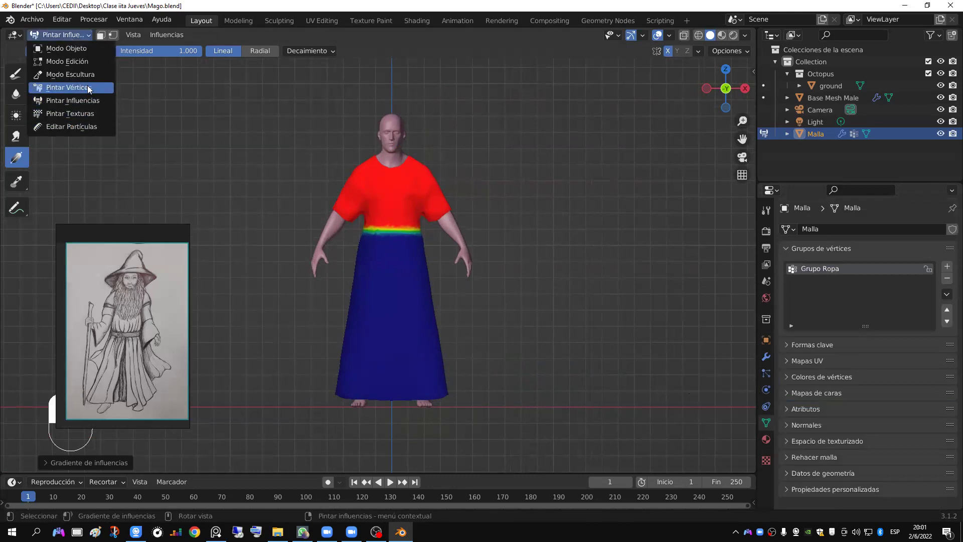
pyautogui.click(91, 48)
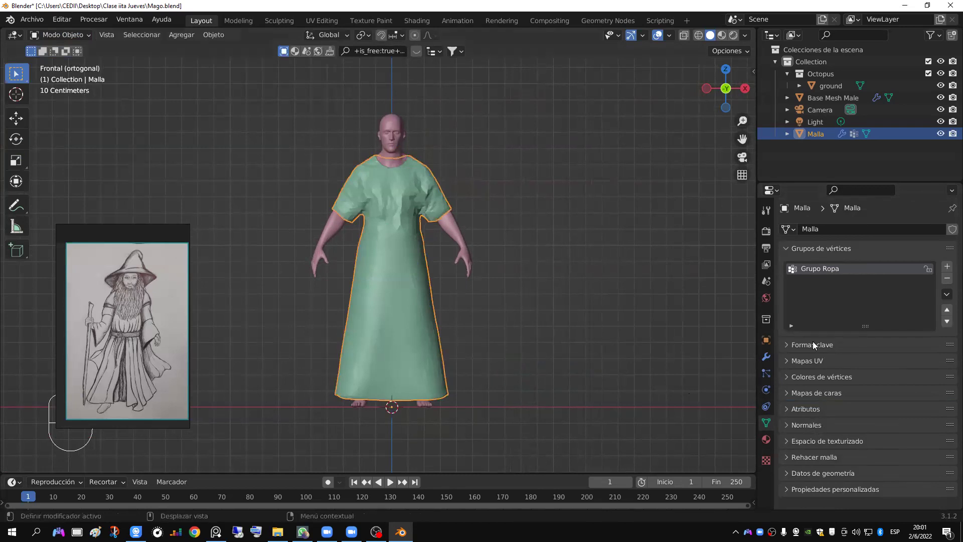
# Step: In the robe's cloth physics, collapse the expanded sections and assign Grupo Ropa as the Grupos de fijación under Forma
pyautogui.click(766, 389)
pyautogui.scroll(-5, 825, 390)
pyautogui.scroll(-7, 824, 390)
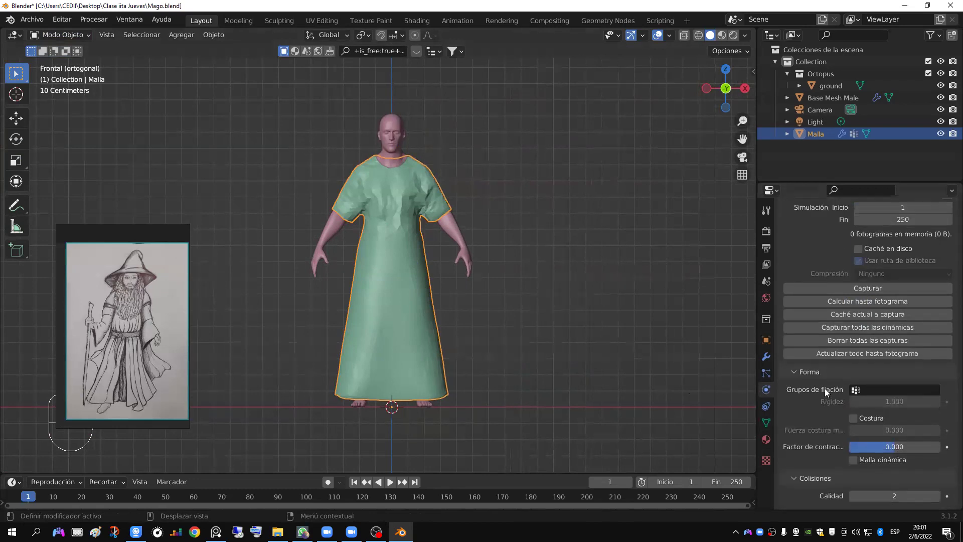
pyautogui.scroll(6, 818, 381)
pyautogui.moveTo(795, 248); pyautogui.dragTo(797, 397)
pyautogui.click(796, 341)
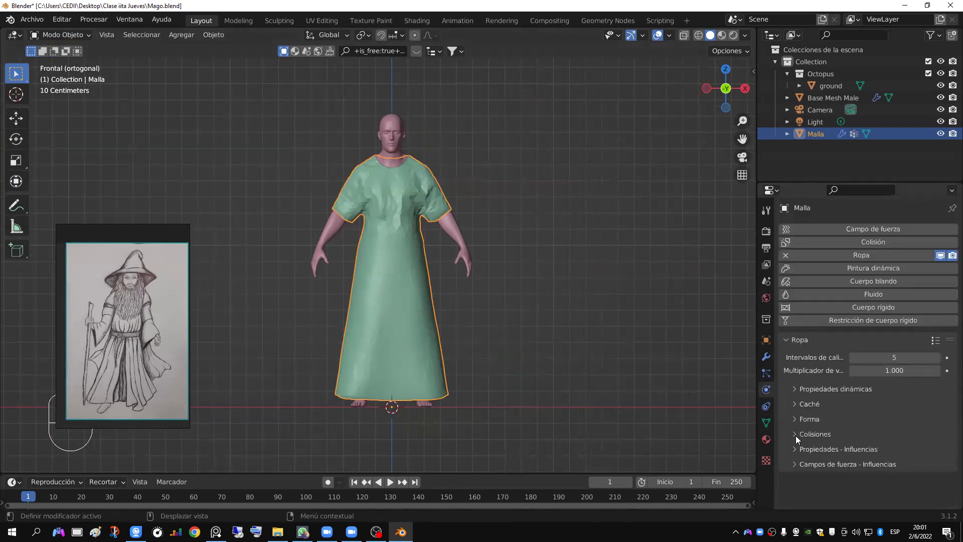
pyautogui.click(802, 418)
pyautogui.scroll(-3, 812, 416)
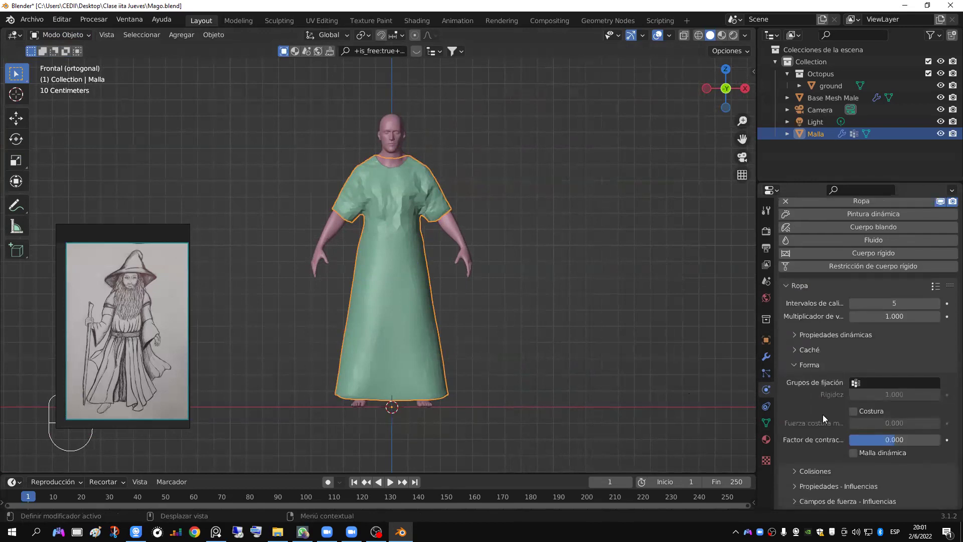
pyautogui.click(848, 383)
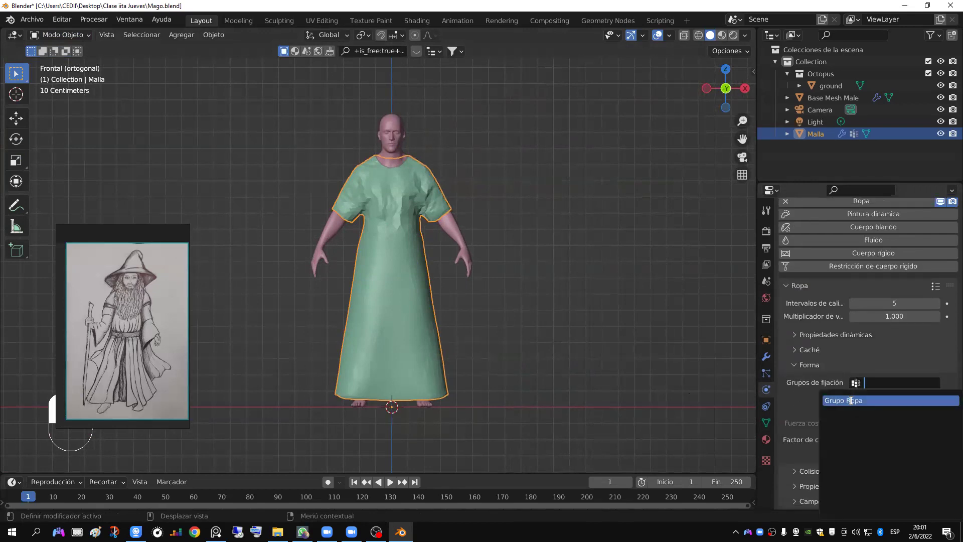
pyautogui.click(850, 400)
# Step: Play the cloth simulation to watch how the robe's skirt falls below the pinned upper part
pyautogui.press('space')
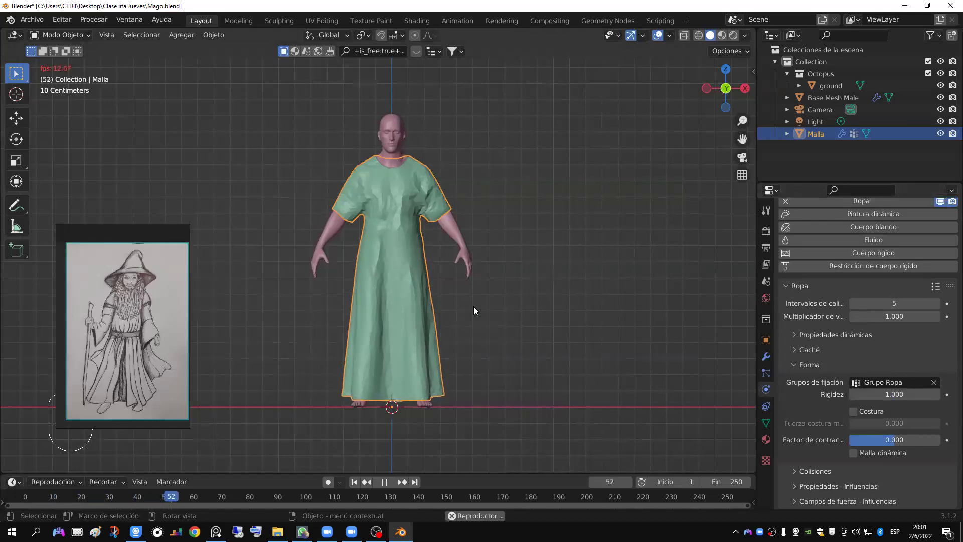
pyautogui.scroll(3, 452, 275)
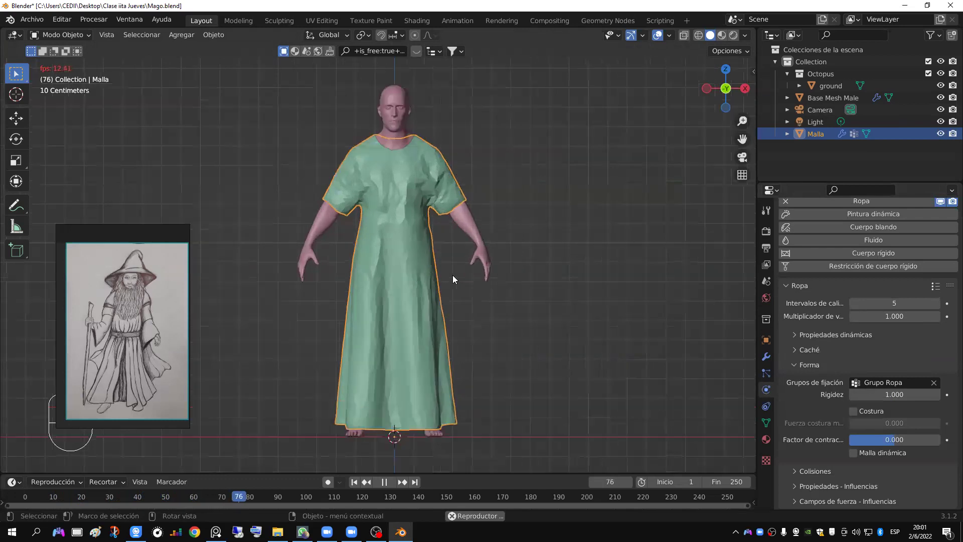
pyautogui.scroll(-2, 453, 275)
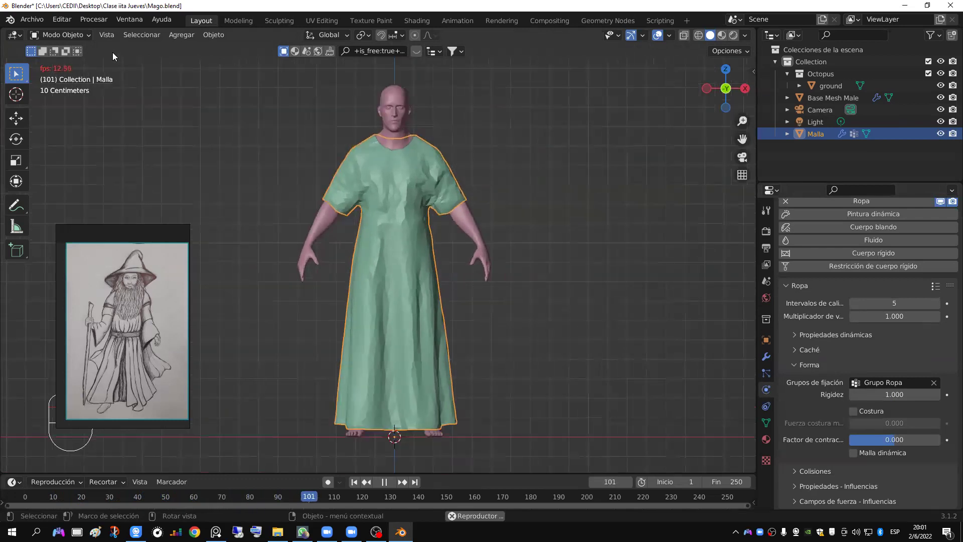
# Step: View the robe's painted weights in Pintar Influencias mode during playback, and return to Modo Objeto
pyautogui.click(63, 34)
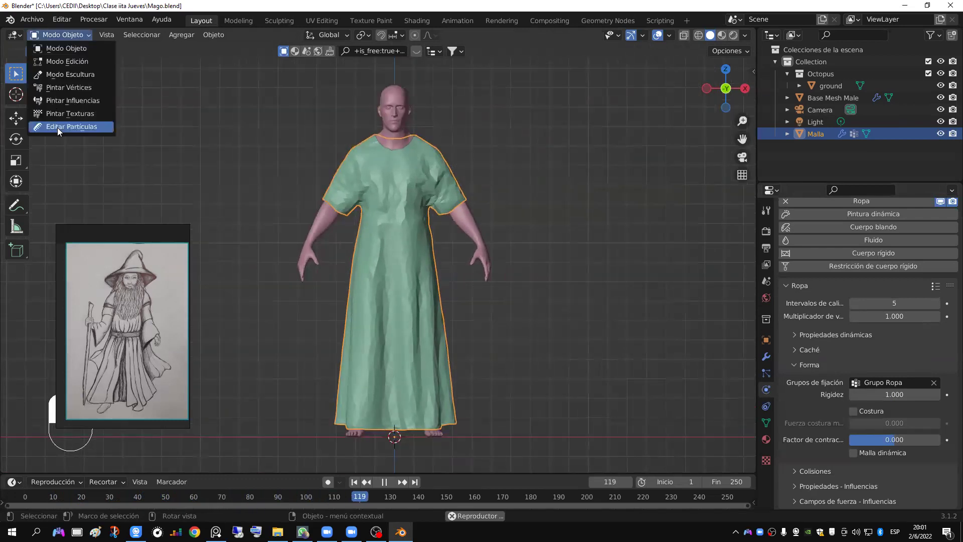
pyautogui.click(71, 100)
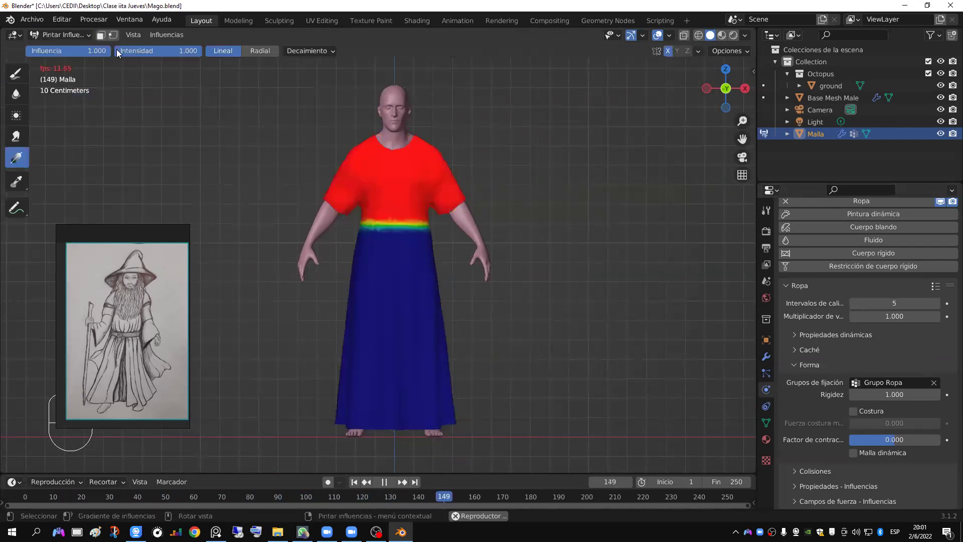
pyautogui.click(83, 35)
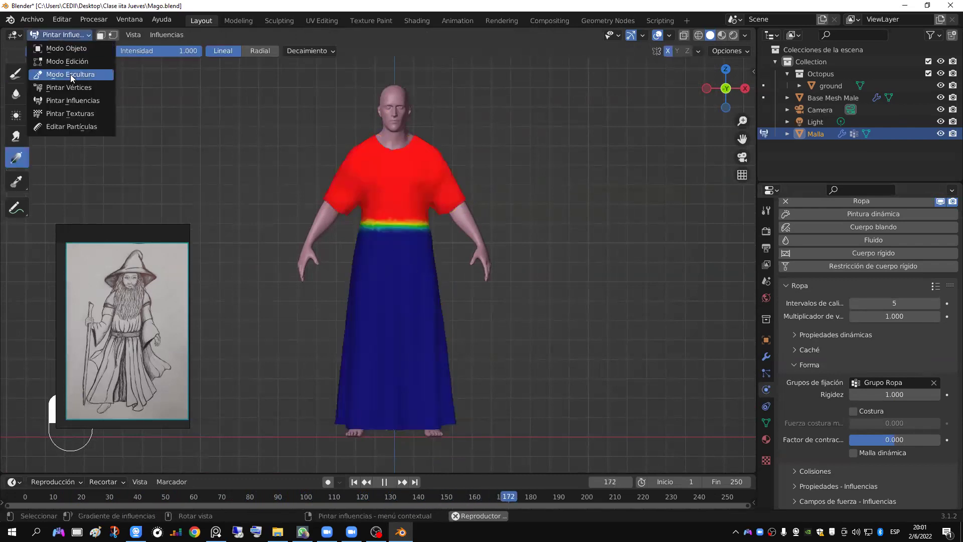
pyautogui.click(70, 48)
# Step: Enlarge the timeline area and stop the simulation playback at frame 59
pyautogui.scroll(2, 411, 160)
pyautogui.scroll(-3, 431, 251)
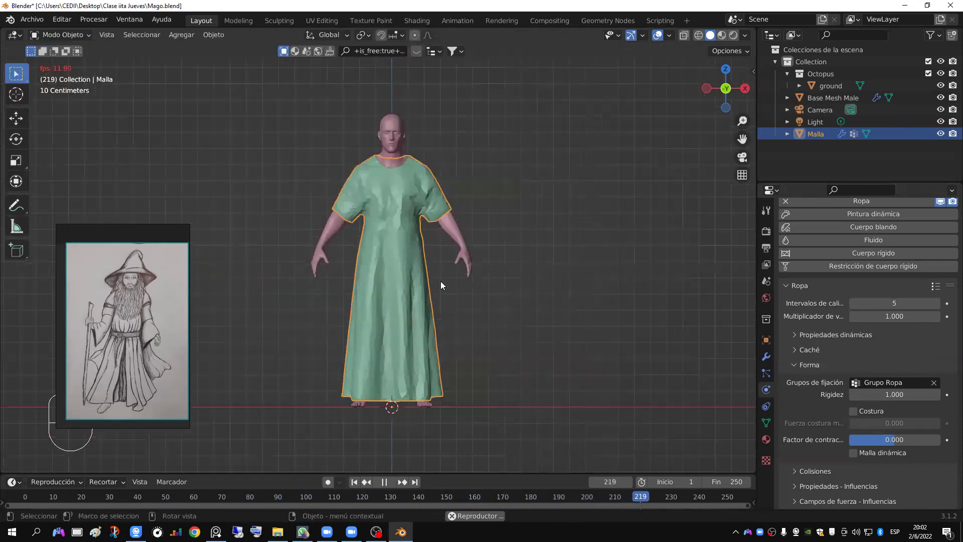
pyautogui.moveTo(405, 473); pyautogui.dragTo(161, 277)
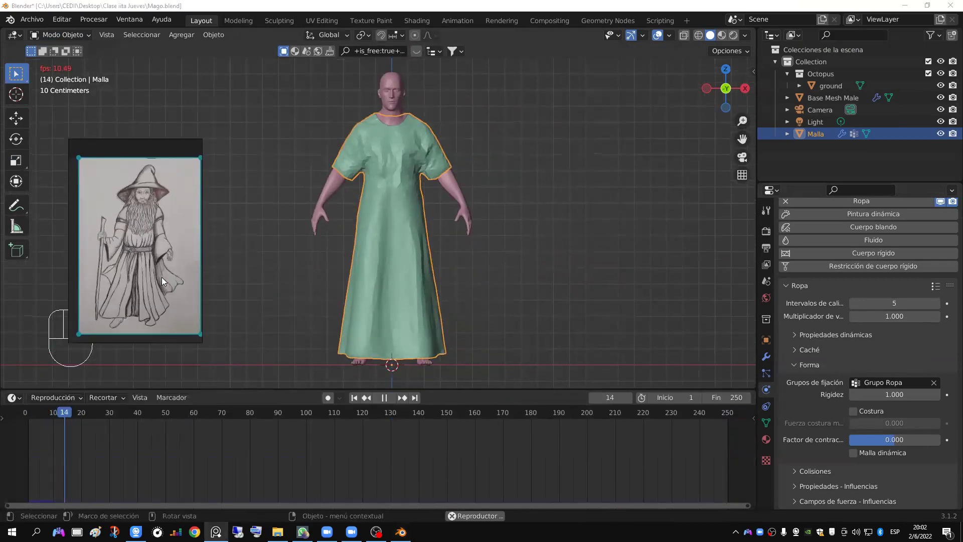
pyautogui.click(385, 400)
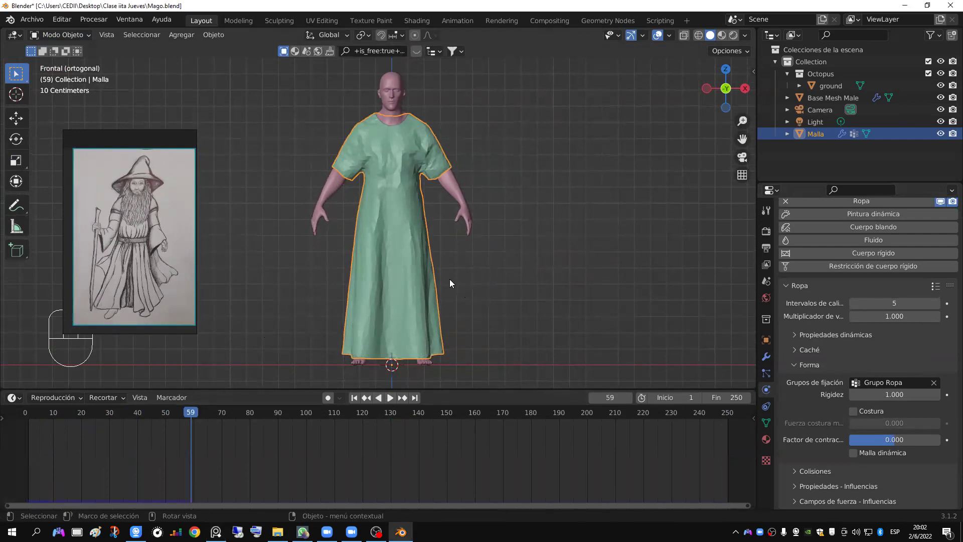
# Step: Add a Viento force field to the scene at the figure's feet
pyautogui.moveTo(459, 283); pyautogui.dragTo(379, 207, button='middle')
pyautogui.press('KP_1')
pyautogui.moveTo(435, 262); pyautogui.dragTo(408, 258, button='middle')
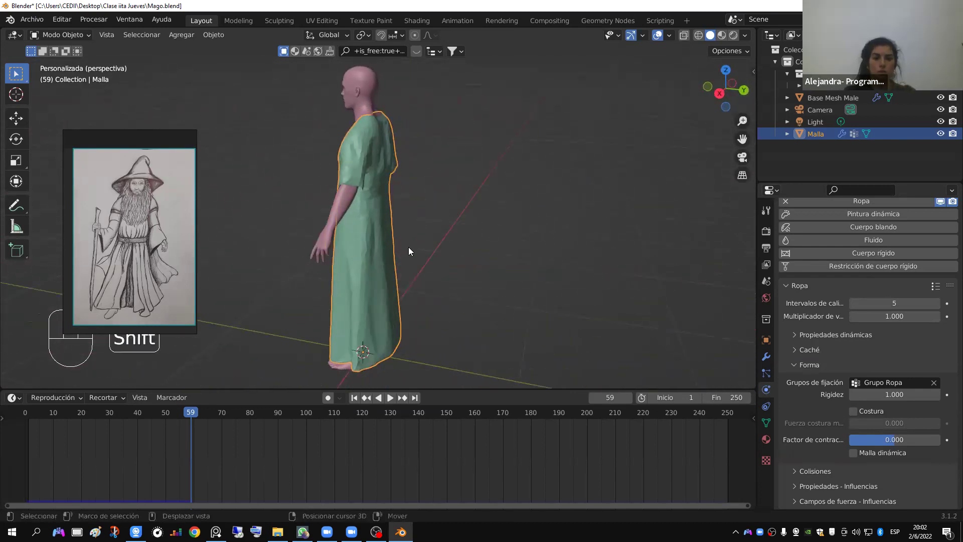
pyautogui.hotkey('shift', 'a')
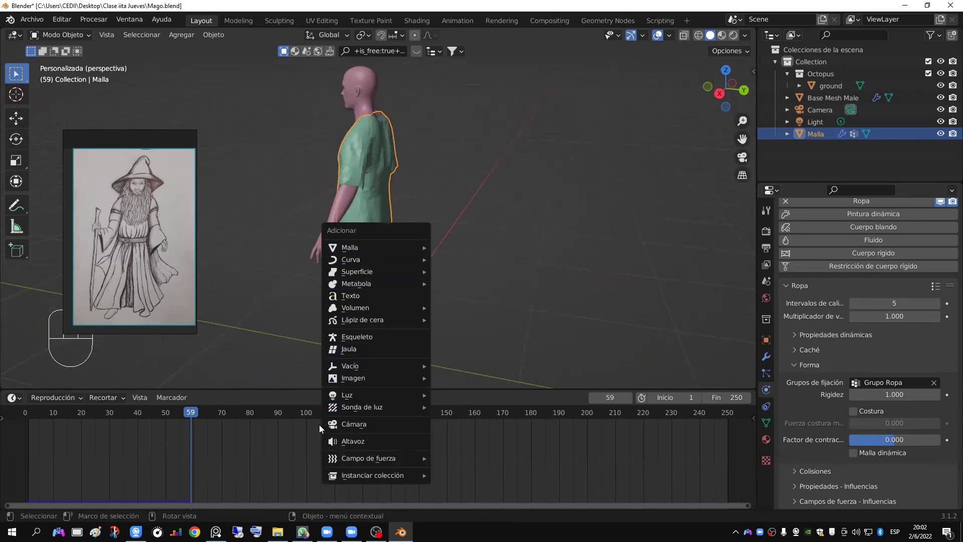
pyautogui.moveTo(359, 459)
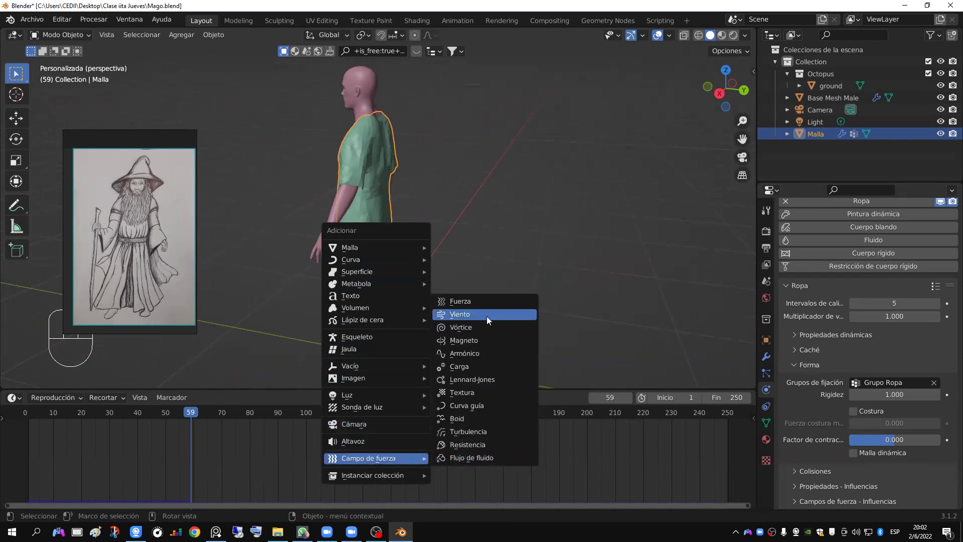
pyautogui.click(487, 315)
# Step: Select the wind force field and move it along the X axis, away from the figure to one side
pyautogui.scroll(-5, 411, 296)
pyautogui.moveTo(396, 286); pyautogui.dragTo(504, 275, button='middle')
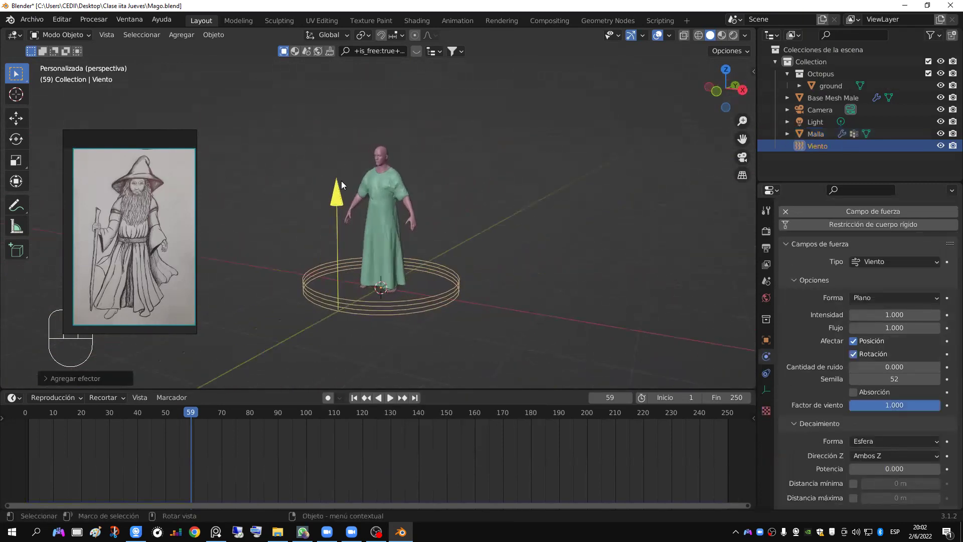
pyautogui.click(339, 200)
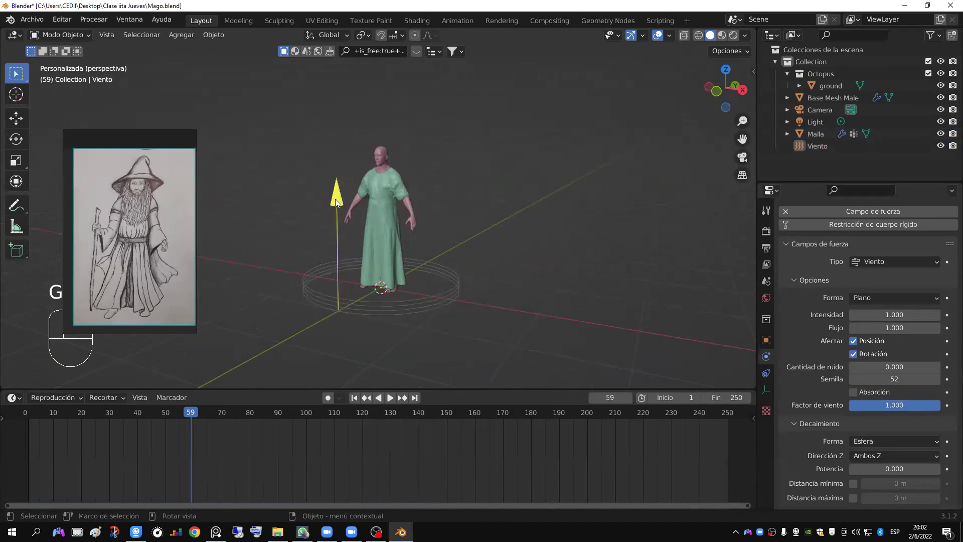
pyautogui.click(16, 119)
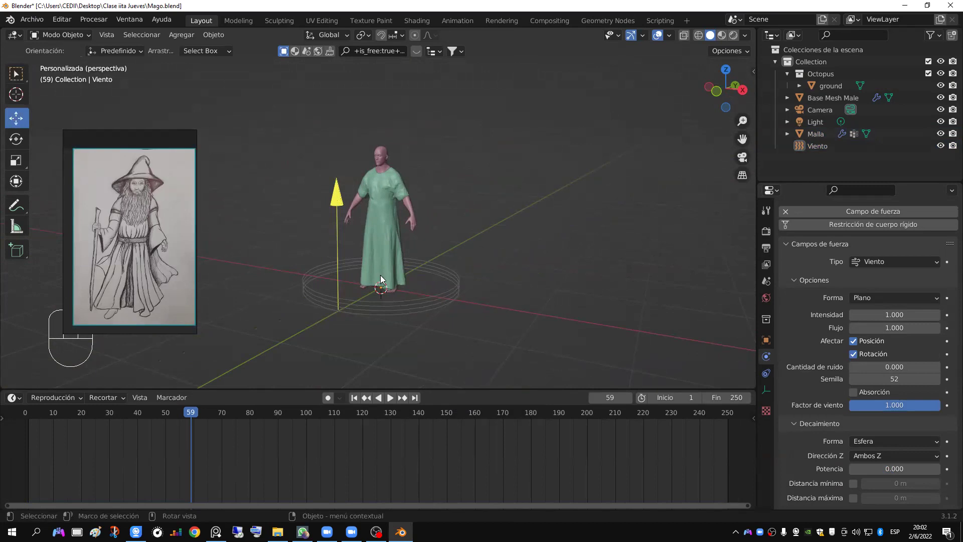
pyautogui.scroll(-3, 398, 275)
pyautogui.moveTo(398, 275); pyautogui.dragTo(413, 268, button='middle')
pyautogui.click(417, 268)
pyautogui.scroll(5, 418, 271)
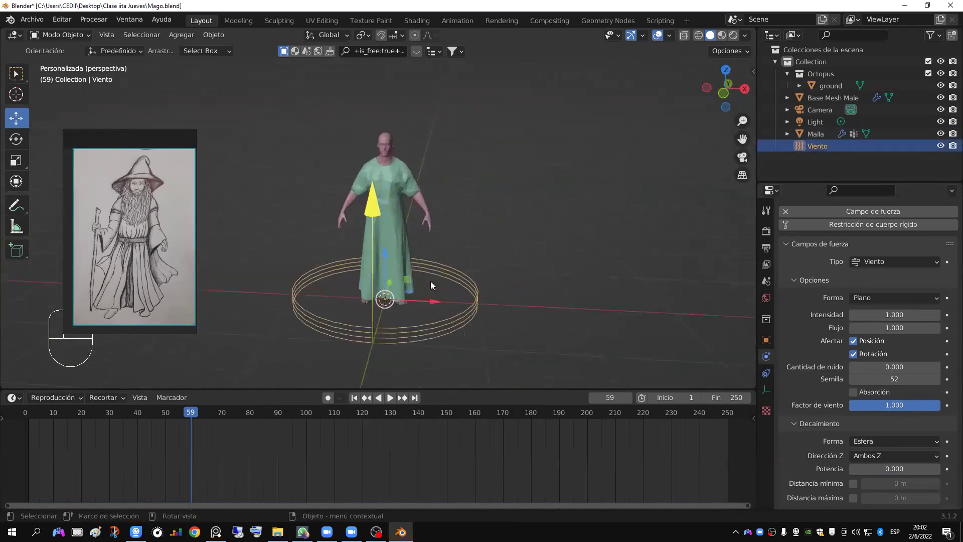
pyautogui.moveTo(432, 298); pyautogui.dragTo(277, 279)
# Step: Rotate the wind force field so that its arrow aims at the robed figure
pyautogui.scroll(-2, 305, 304)
pyautogui.click(16, 139)
pyautogui.press('Escape')
pyautogui.moveTo(284, 315); pyautogui.dragTo(341, 280)
pyautogui.moveTo(346, 289); pyautogui.dragTo(326, 304, button='middle')
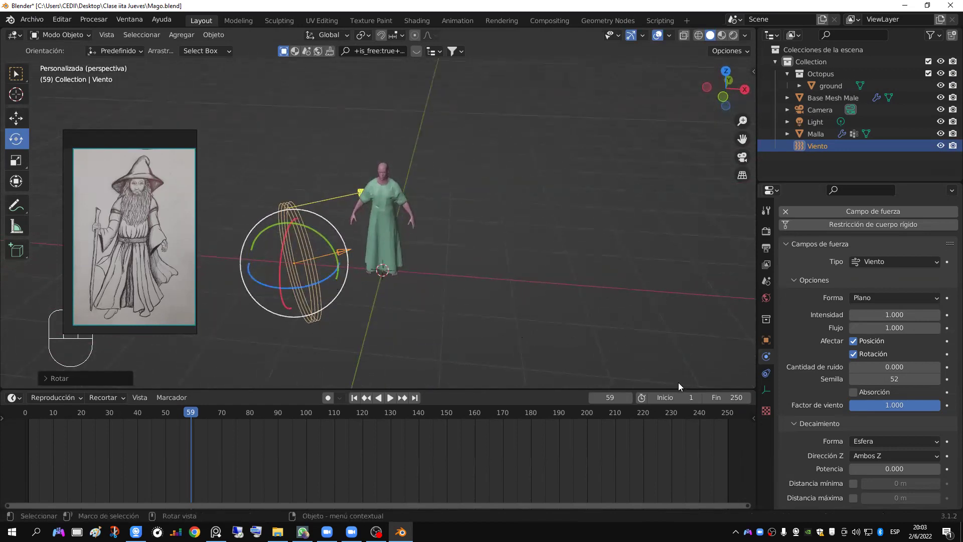
# Step: Reduce the timeline's height and draw an annotation arrow pointing to the physics properties icon
pyautogui.moveTo(679, 390); pyautogui.dragTo(679, 422)
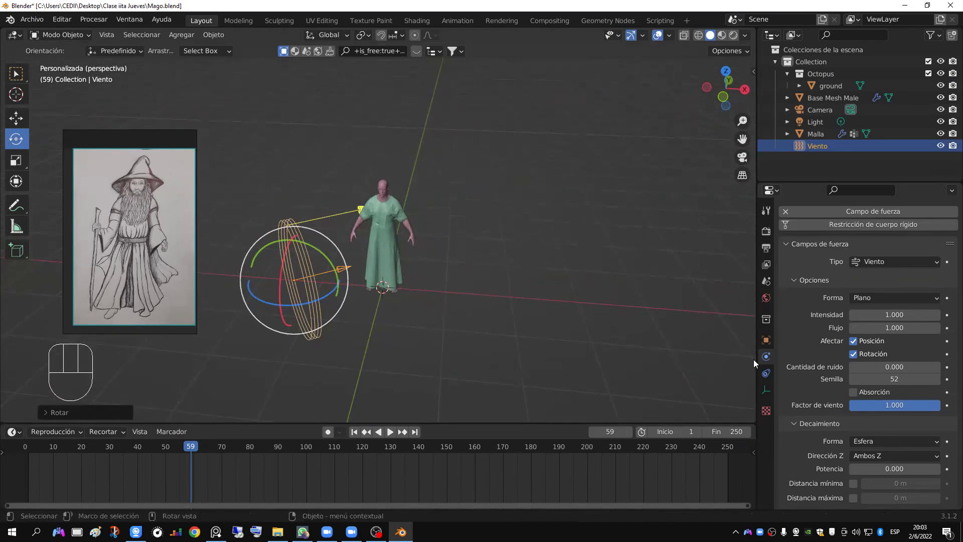
pyautogui.moveTo(751, 357); pyautogui.dragTo(670, 356)
pyautogui.moveTo(732, 345)
pyautogui.mouseDown()
pyautogui.moveTo(755, 358)
pyautogui.moveTo(735, 363)
pyautogui.mouseUp()
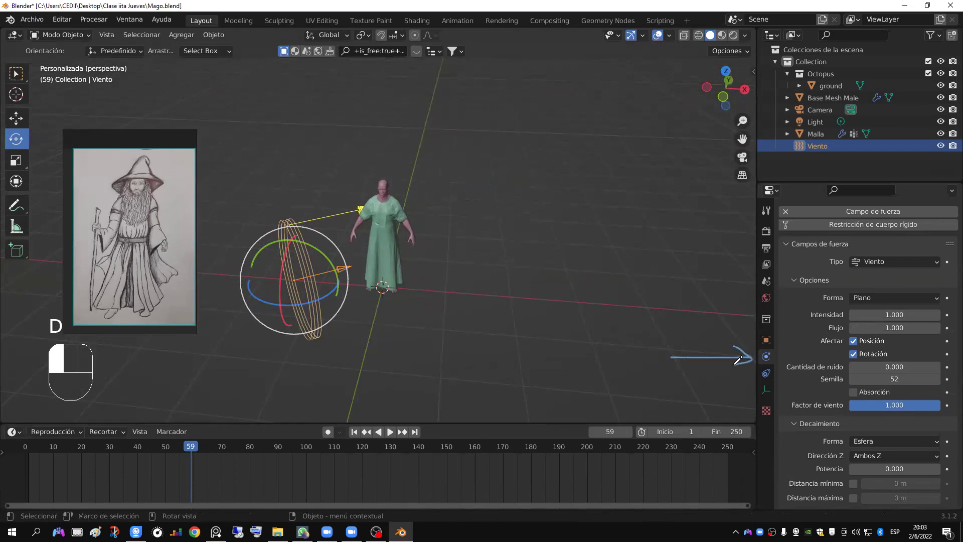
# Step: Try raising the wind's Intensidad to 1.700 and undo the change
pyautogui.moveTo(868, 318)
pyautogui.mouseDown()
pyautogui.moveTo(922, 318)
pyautogui.moveTo(878, 318)
pyautogui.mouseUp()
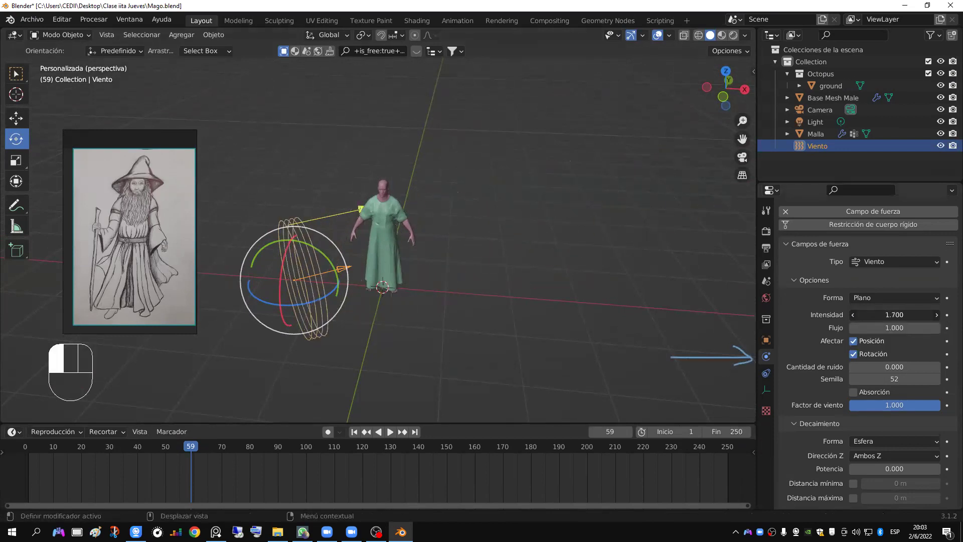
pyautogui.hotkey('ctrl', 'z')
pyautogui.moveTo(337, 271); pyautogui.dragTo(375, 266)
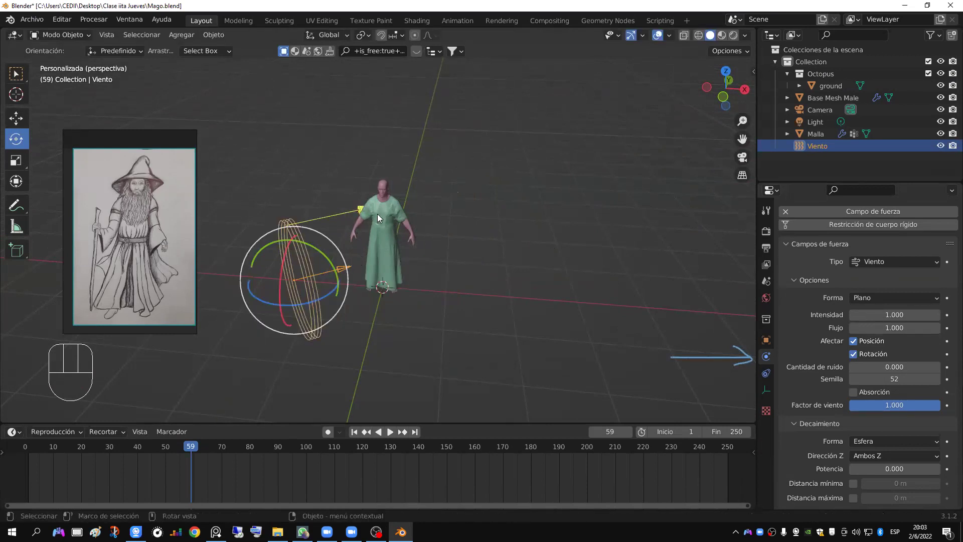
pyautogui.moveTo(296, 287); pyautogui.dragTo(332, 283)
pyautogui.press('Escape')
# Step: Switch from rotating to box selection and select the wind force field
pyautogui.click(16, 73)
pyautogui.click(369, 267)
pyautogui.click(286, 231)
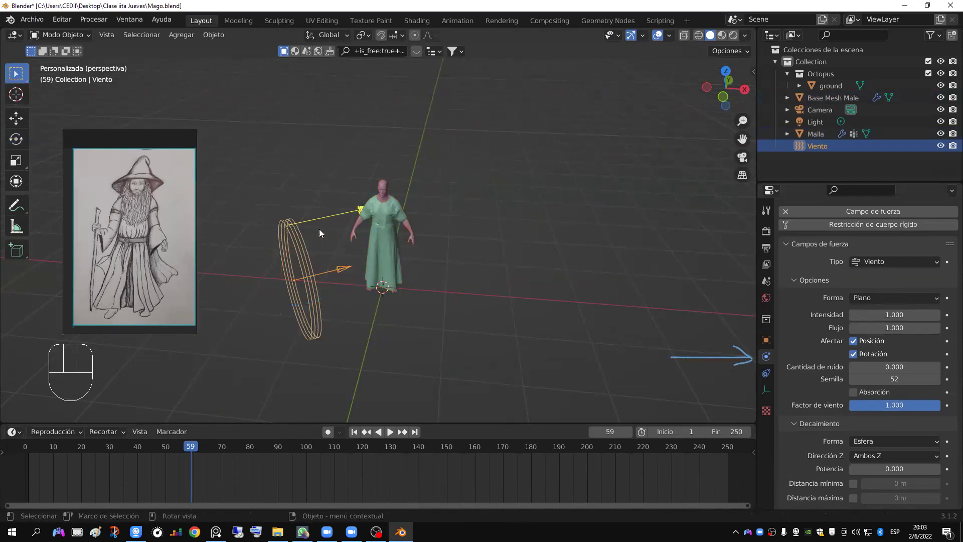
pyautogui.click(330, 216)
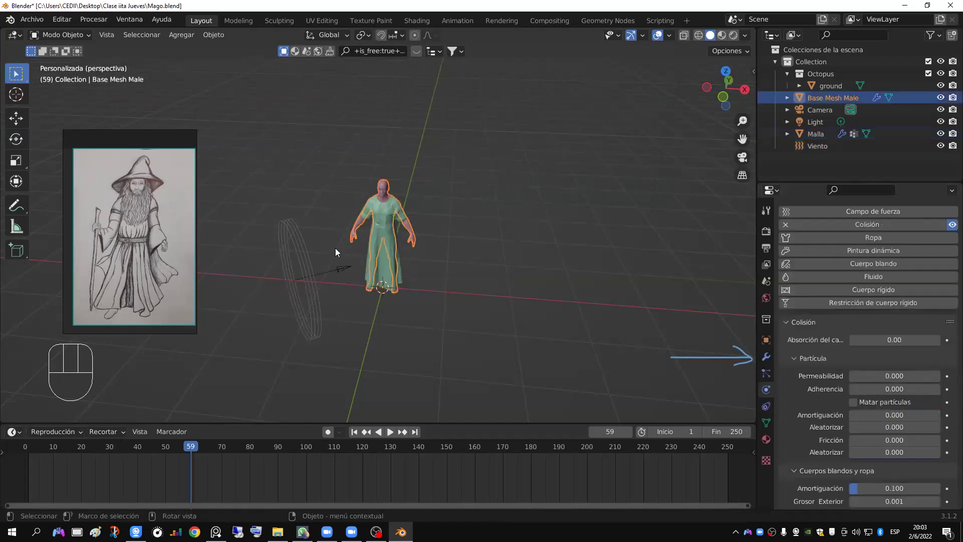
pyautogui.keyDown('shift'); pyautogui.click(338, 267); pyautogui.keyUp('shift')
pyautogui.click(347, 275)
pyautogui.moveTo(340, 273); pyautogui.dragTo(357, 271)
pyautogui.moveTo(293, 278); pyautogui.dragTo(315, 332)
pyautogui.moveTo(362, 206); pyautogui.dragTo(491, 248)
# Step: Select the wind force field, set its Intensidad to 293.200 and return the animation to frame 1
pyautogui.click(327, 280)
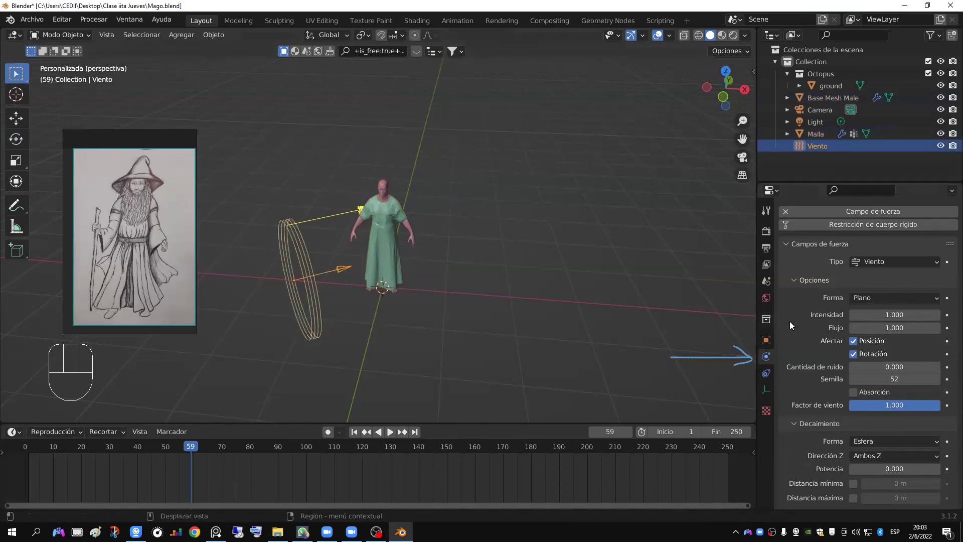
pyautogui.moveTo(883, 314); pyautogui.dragTo(933, 315)
pyautogui.scroll(2, 440, 253)
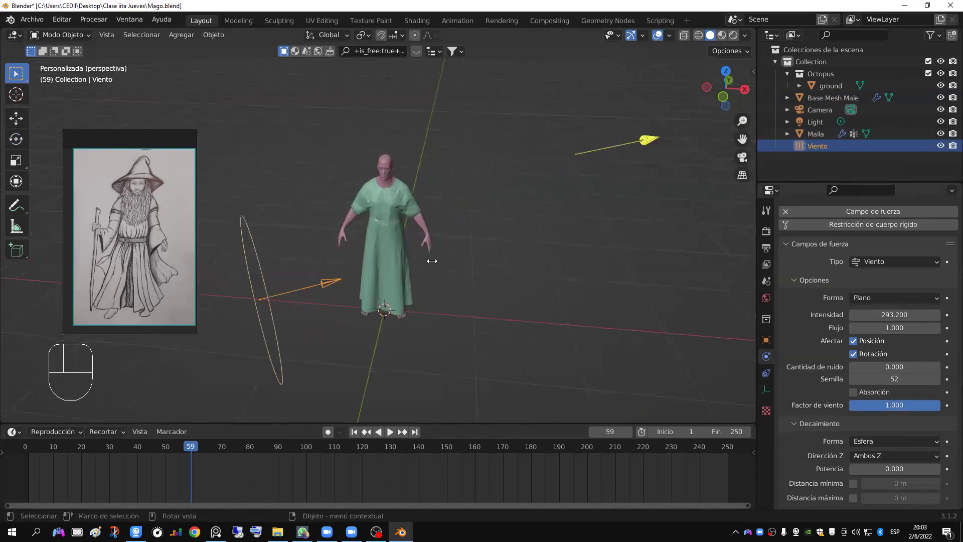
pyautogui.click(354, 431)
pyautogui.scroll(1, 380, 312)
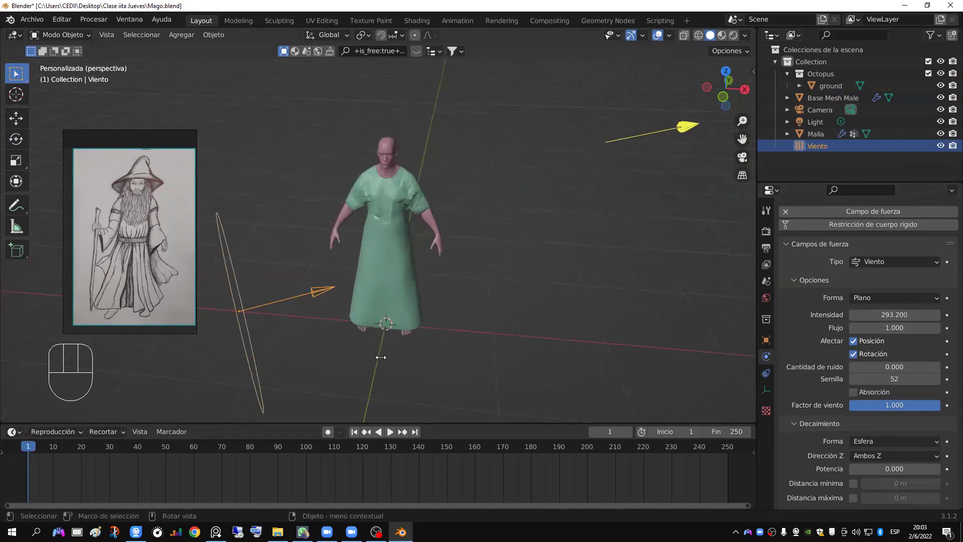
# Step: Play the simulation with the current wind, return to frame 1 and set the wind's Intensidad to 634.900
pyautogui.click(390, 431)
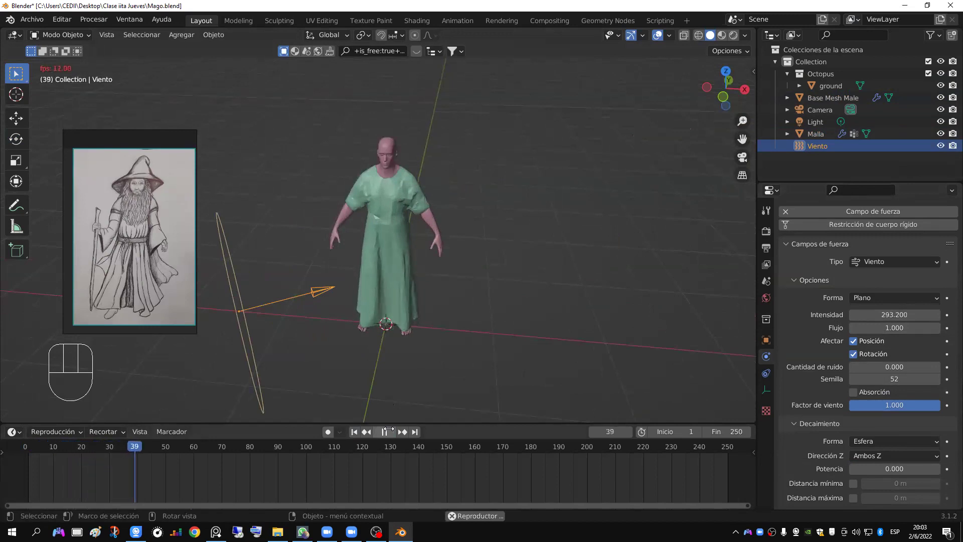
pyautogui.click(389, 431)
pyautogui.click(354, 431)
pyautogui.moveTo(870, 315); pyautogui.dragTo(869, 314)
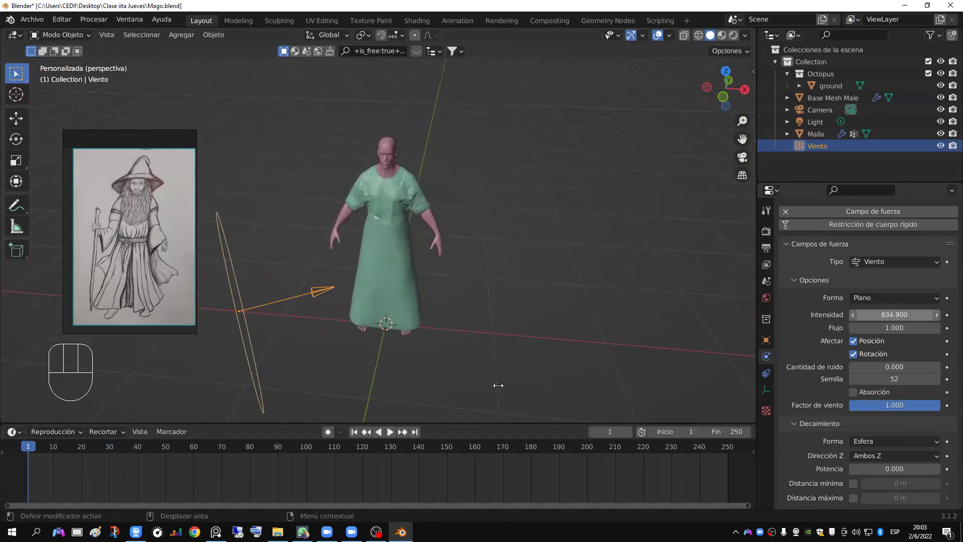
# Step: Play the simulation to frame 60 and inspect the robe from the side and from behind
pyautogui.click(389, 432)
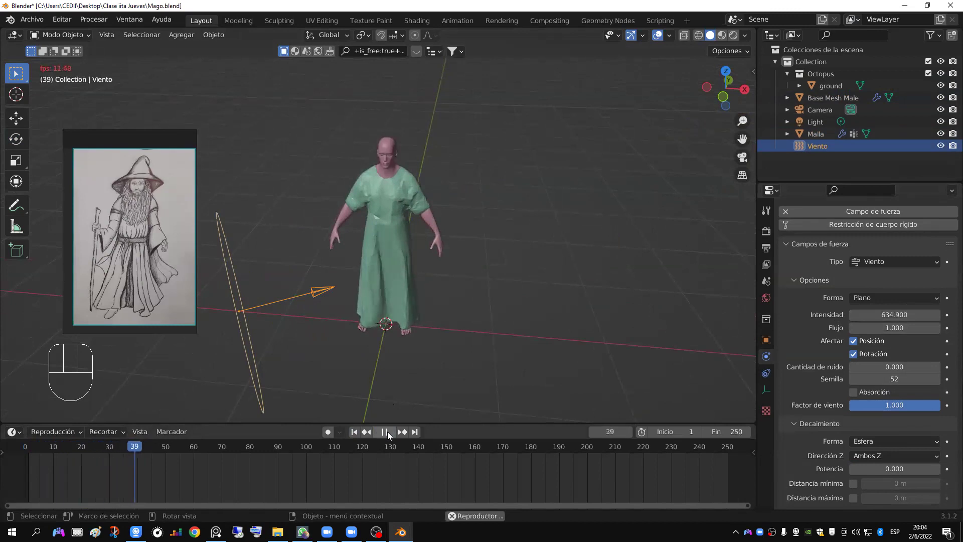
pyautogui.click(388, 431)
pyautogui.moveTo(468, 328); pyautogui.dragTo(390, 282, button='middle')
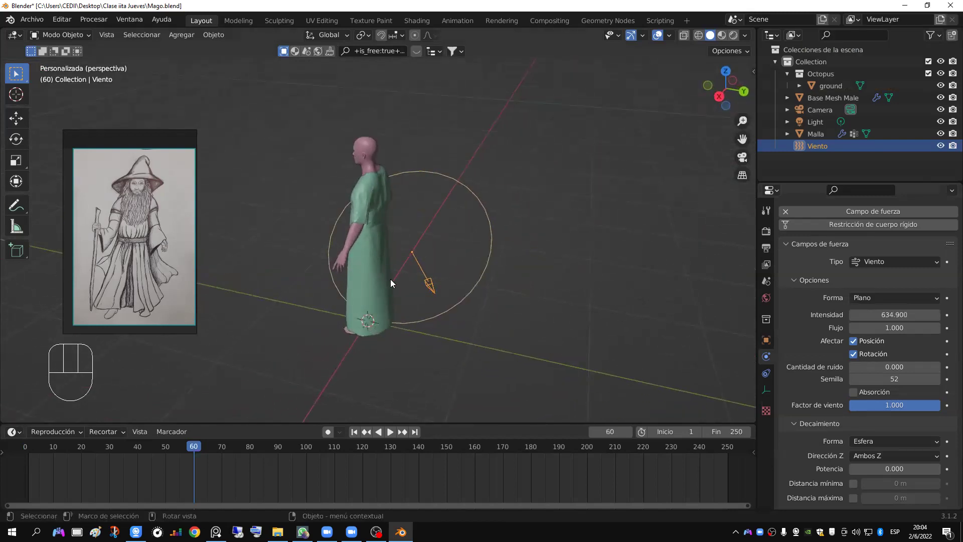
pyautogui.moveTo(436, 308); pyautogui.dragTo(533, 323, button='middle')
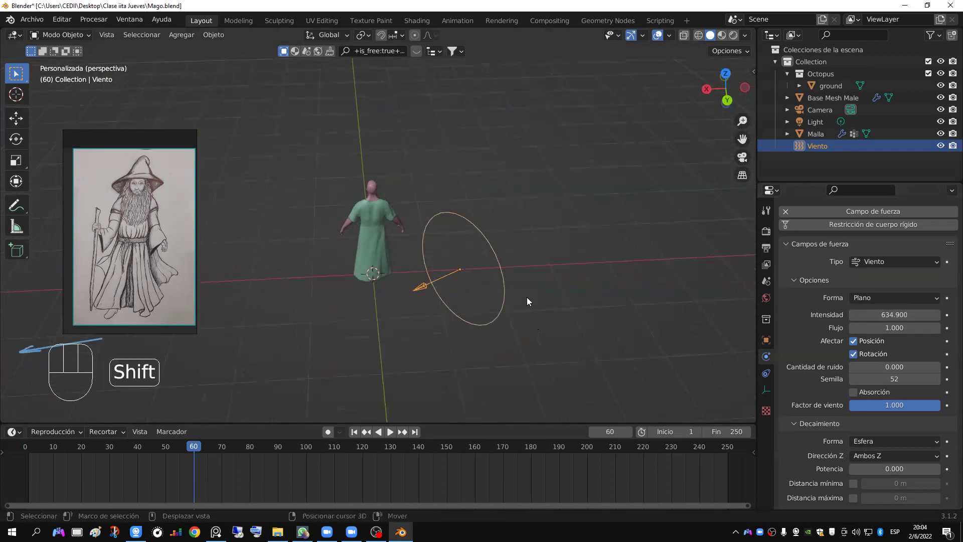
# Step: Duplicate the wind force field, place the copy on the robe's opposite side and rotate it around Z to blow towards the robe
pyautogui.hotkey('shift', 'd')
pyautogui.click(277, 375)
pyautogui.press('r')
pyautogui.press('z')
pyautogui.click(226, 353)
pyautogui.moveTo(281, 339); pyautogui.dragTo(485, 315, button='middle')
# Step: Select the original wind force field and set its Intensidad to 620.800 and Flujo to 1.200
pyautogui.click(350, 271)
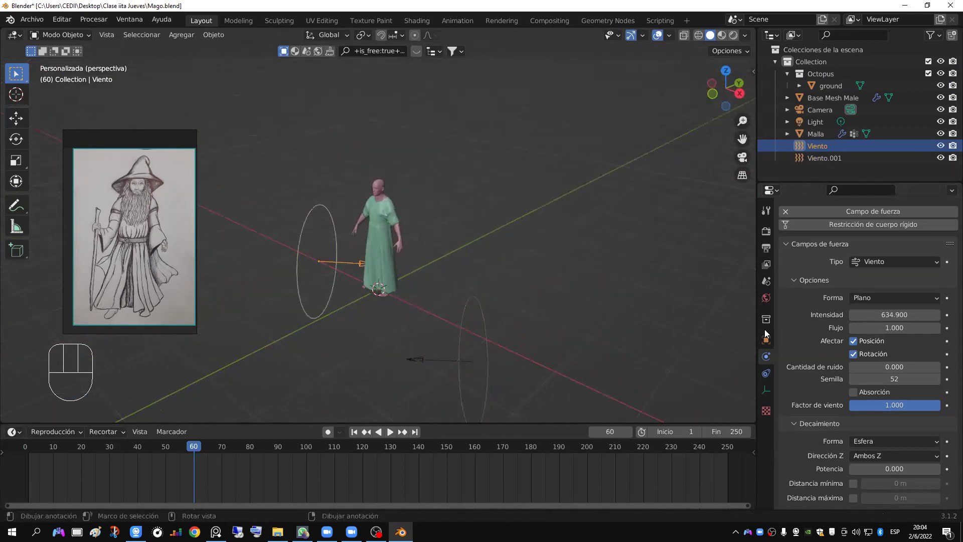
pyautogui.moveTo(898, 328)
pyautogui.mouseDown()
pyautogui.moveTo(882, 329)
pyautogui.moveTo(897, 331)
pyautogui.mouseUp()
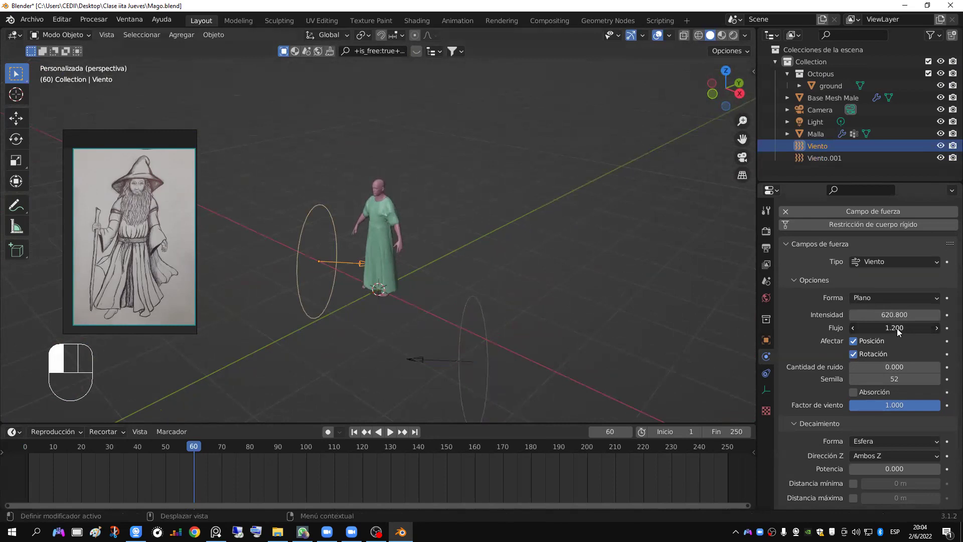
pyautogui.click(497, 345)
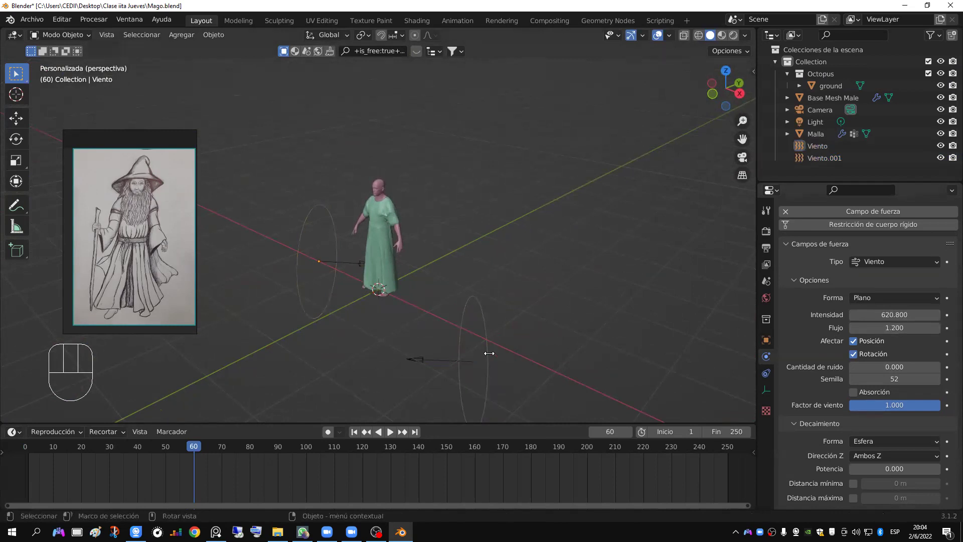
# Step: Select the duplicated wind and set its Intensidad to 638.300, Cantidad de ruido to 0.400 and Semilla to 44
pyautogui.click(489, 353)
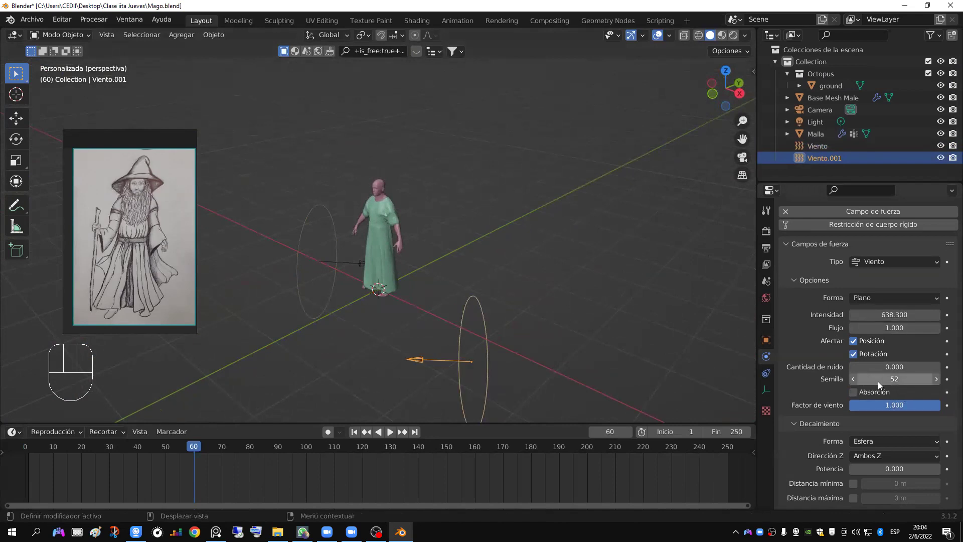
pyautogui.click(937, 379)
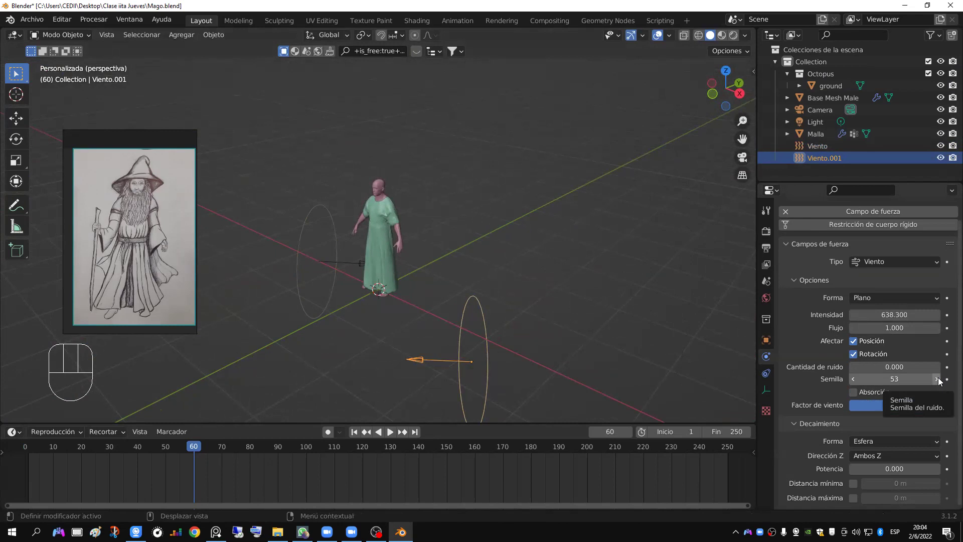
pyautogui.moveTo(894, 367)
pyautogui.mouseDown()
pyautogui.moveTo(918, 367)
pyautogui.moveTo(894, 367)
pyautogui.mouseUp()
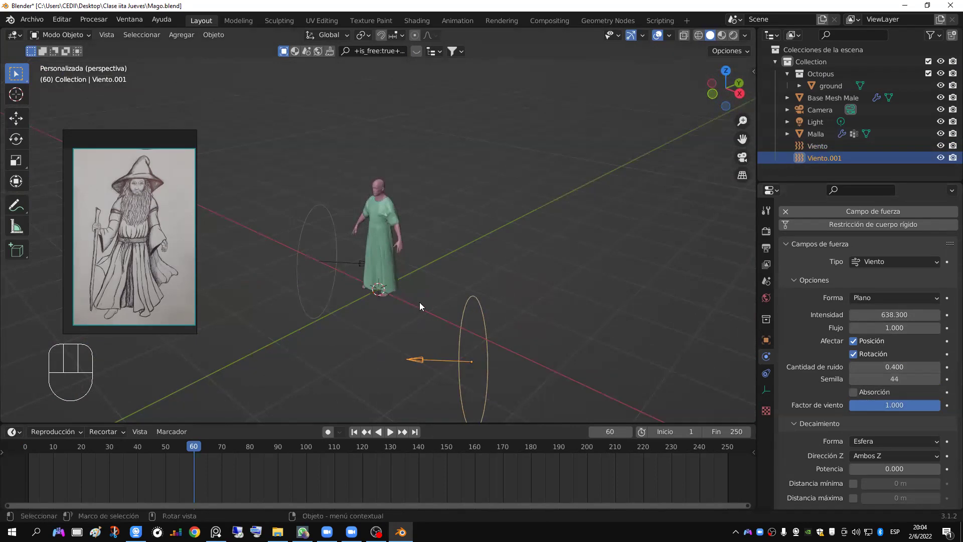
# Step: Select the original wind force field and set its Cantidad de ruido to 0.100
pyautogui.keyDown('shift'); pyautogui.moveTo(419, 302); pyautogui.dragTo(423, 281, button='middle'); pyautogui.keyUp('shift')
pyautogui.click(325, 231)
pyautogui.click(440, 323)
pyautogui.click(323, 236)
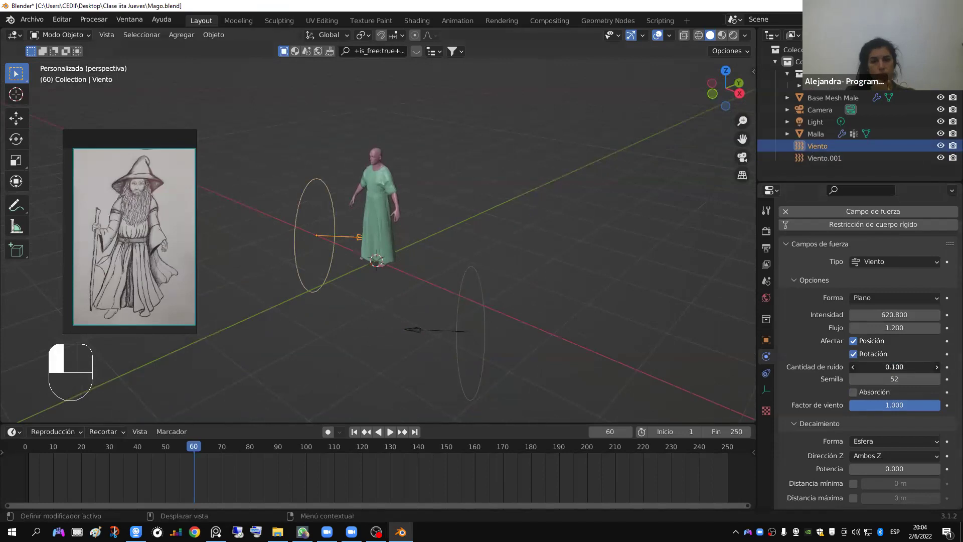
# Step: Select the duplicated wind, play the simulation from frame 1 while viewing the robe from several sides, and stop it
pyautogui.click(479, 326)
pyautogui.moveTo(480, 330); pyautogui.dragTo(357, 431, button='middle')
pyautogui.click(355, 431)
pyautogui.press('space')
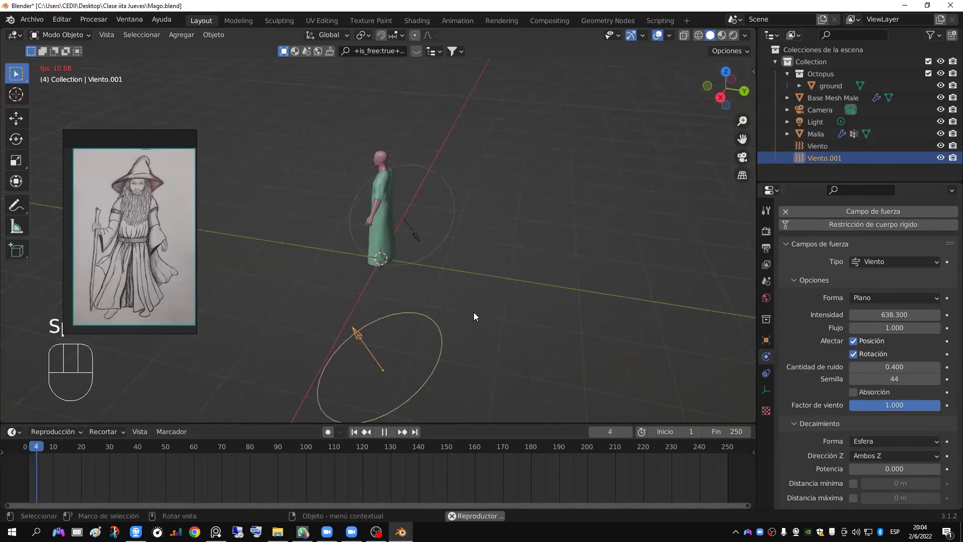
pyautogui.moveTo(550, 289); pyautogui.dragTo(574, 289, button='middle')
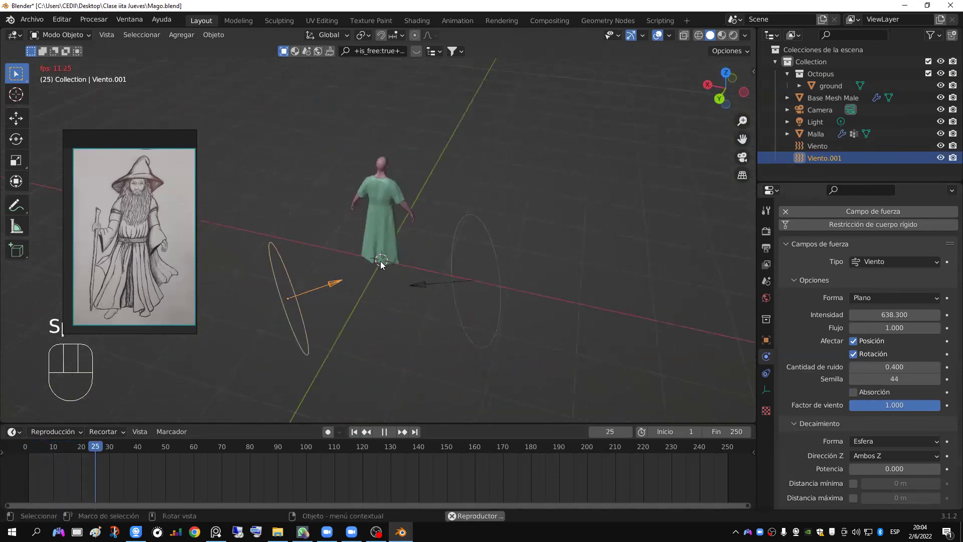
pyautogui.moveTo(408, 275); pyautogui.dragTo(443, 271, button='middle')
pyautogui.press('Escape')
# Step: Set Intensidad to 799.800 on the duplicated wind and 861.700 on the original, playing the simulation between the two changes
pyautogui.moveTo(863, 315); pyautogui.dragTo(905, 315)
pyautogui.press('space')
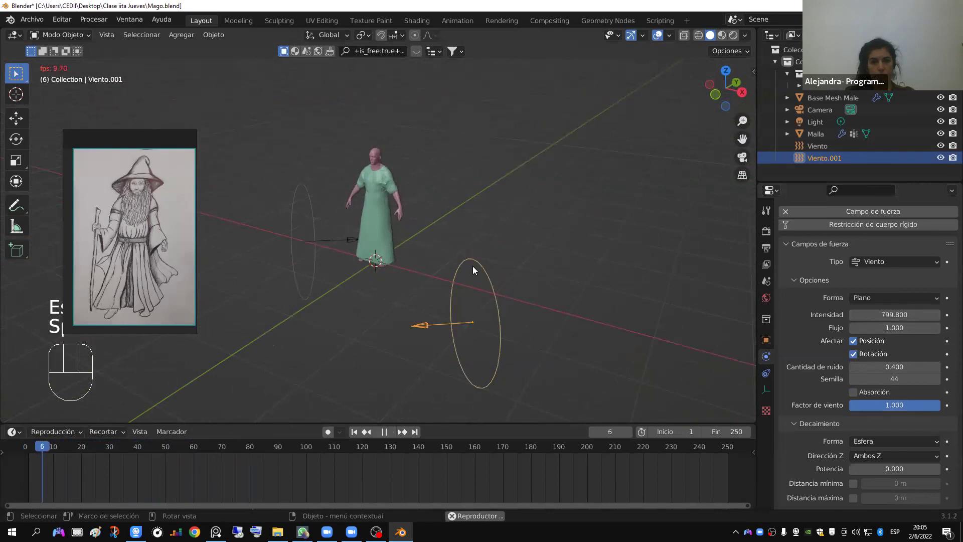
pyautogui.click(324, 242)
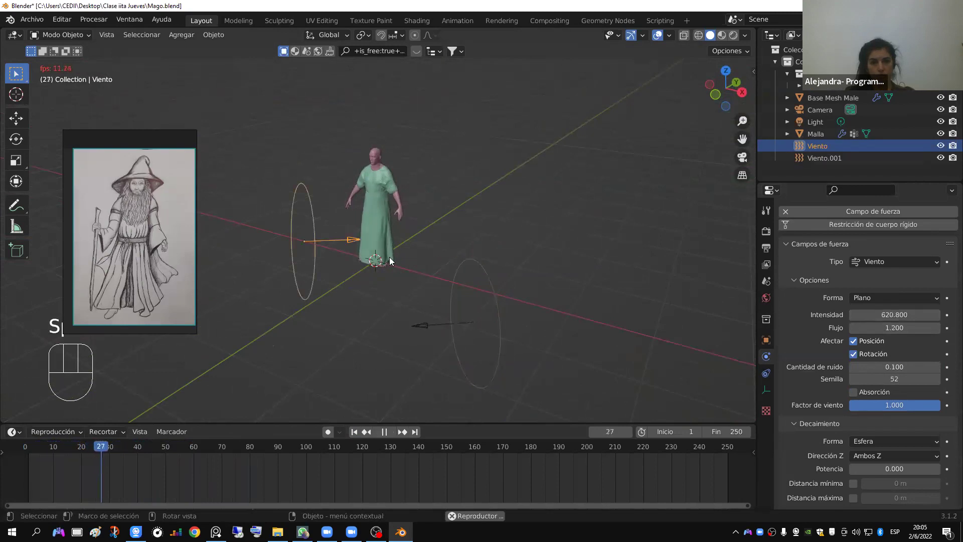
pyautogui.moveTo(894, 315); pyautogui.dragTo(688, 316)
pyautogui.press('Escape')
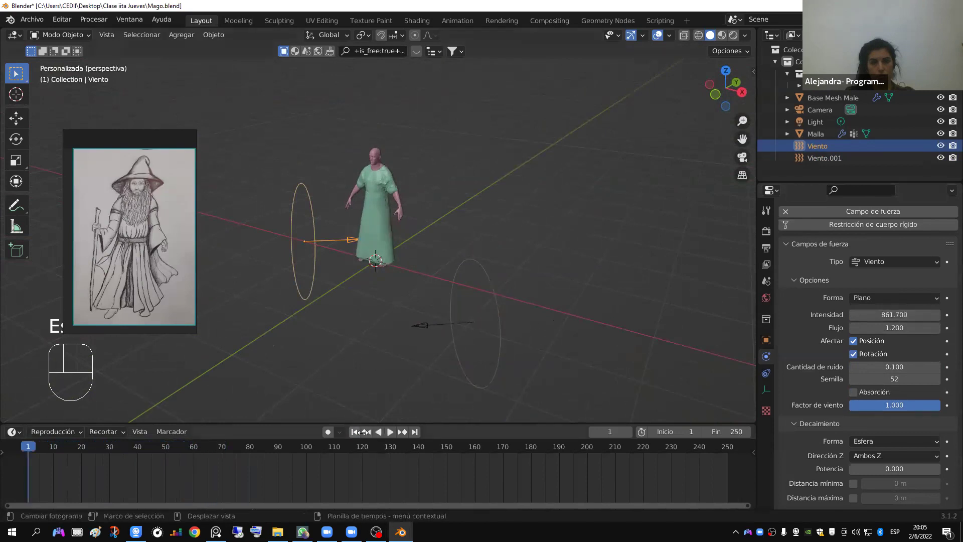
# Step: Play the simulation from frame 1, examine the robe's hem up close and reset to the first frame
pyautogui.press('space')
pyautogui.scroll(4, 404, 275)
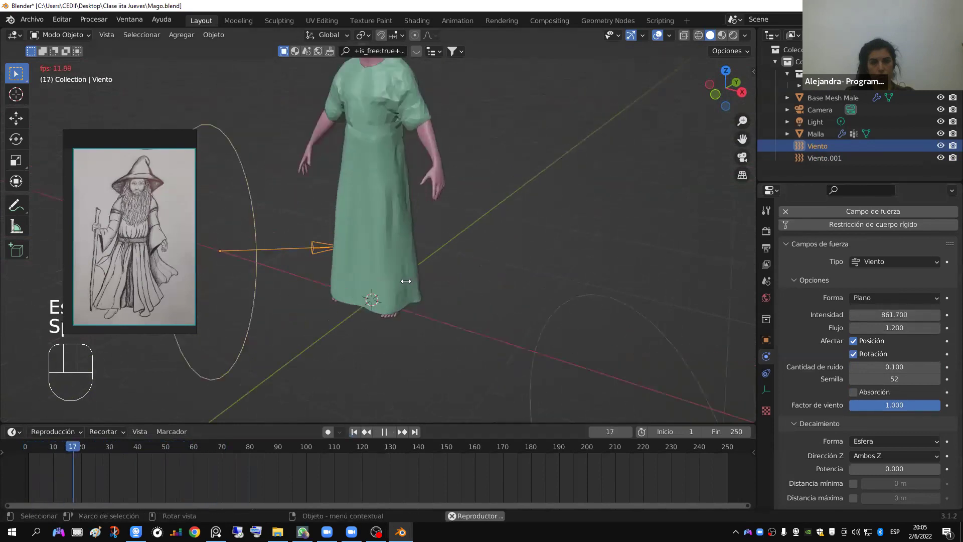
pyautogui.scroll(-3, 406, 281)
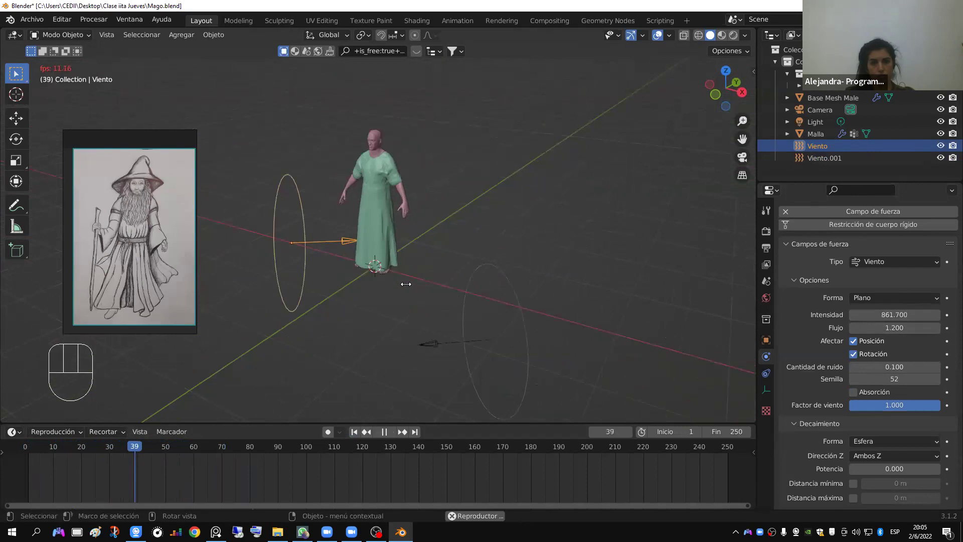
pyautogui.press('Escape')
pyautogui.scroll(1, 394, 271)
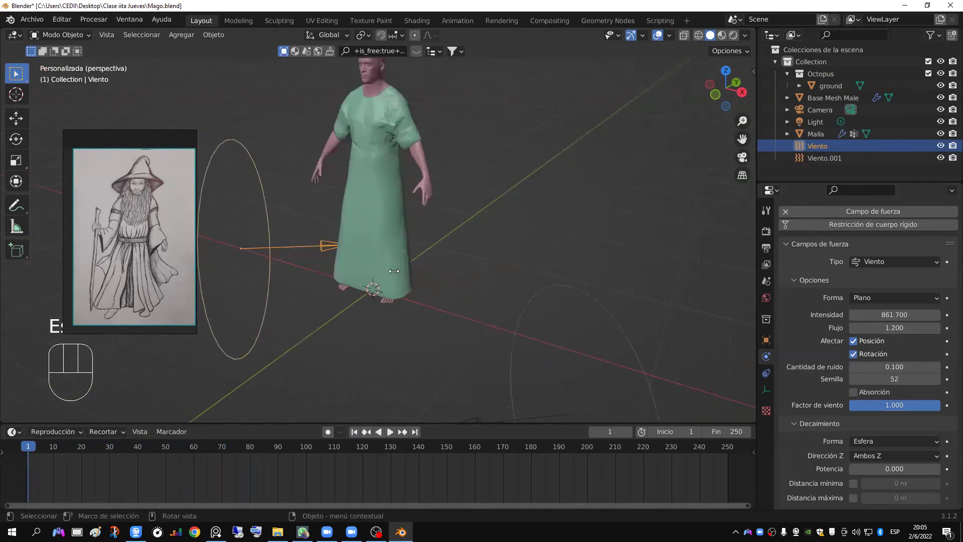
# Step: Set the robe's cloth vertex mass (Masa de vértices) to 0.35 kg and play the simulation to frame 40
pyautogui.click(359, 235)
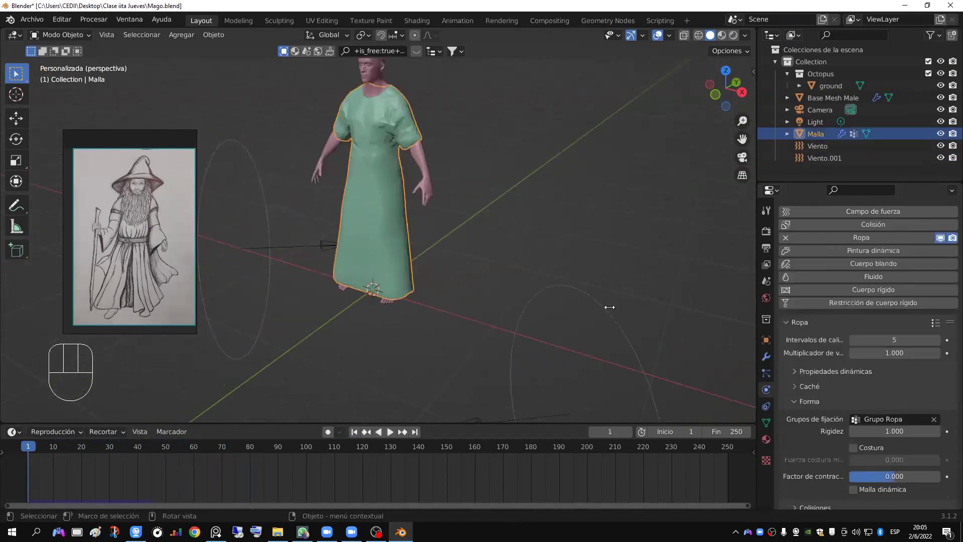
pyautogui.scroll(-2, 823, 396)
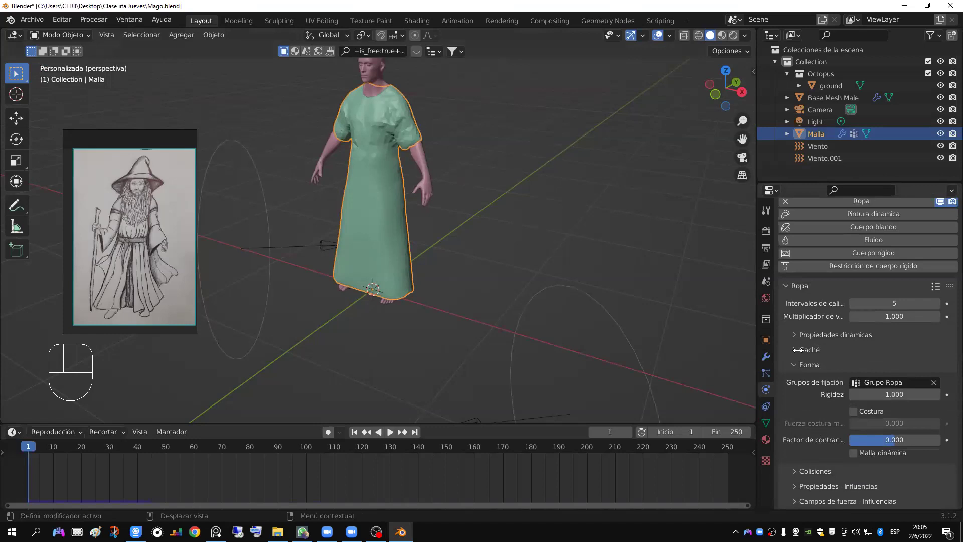
pyautogui.click(799, 335)
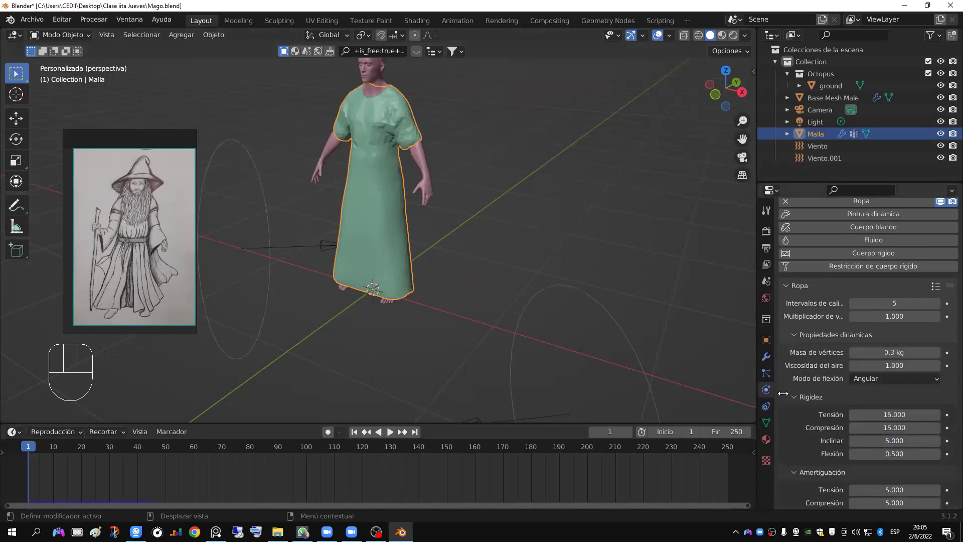
pyautogui.moveTo(476, 279); pyautogui.dragTo(502, 280, button='middle')
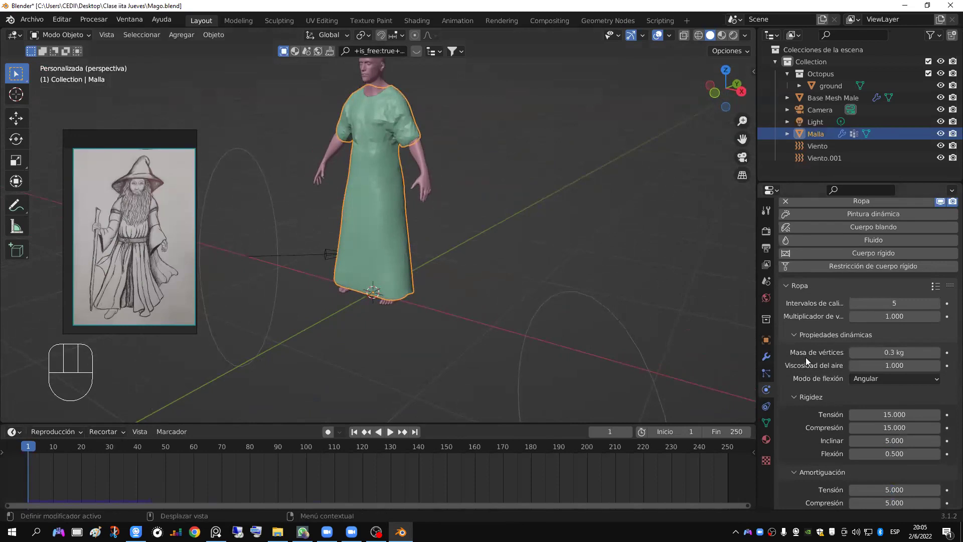
pyautogui.click(891, 354)
pyautogui.moveTo(875, 354); pyautogui.dragTo(867, 354)
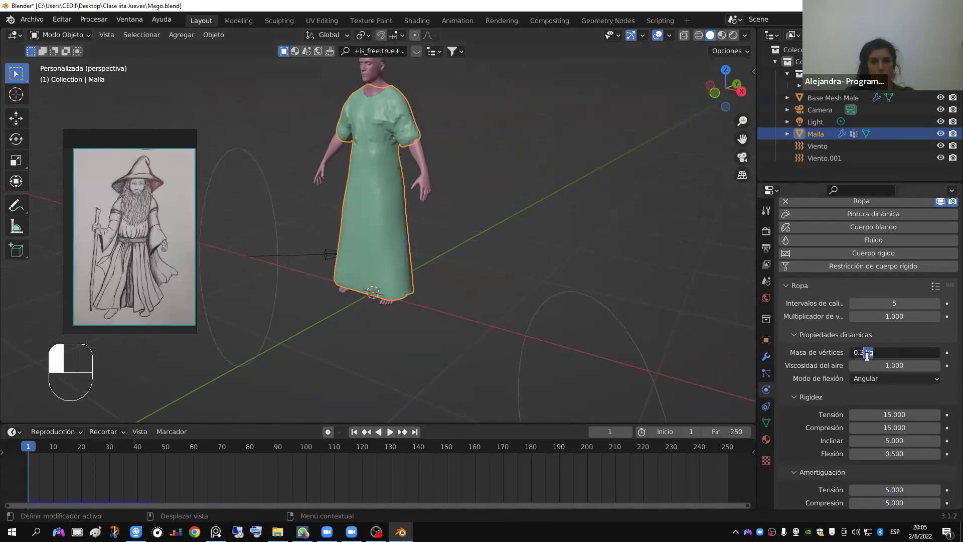
pyautogui.write('5')
pyautogui.press('Return')
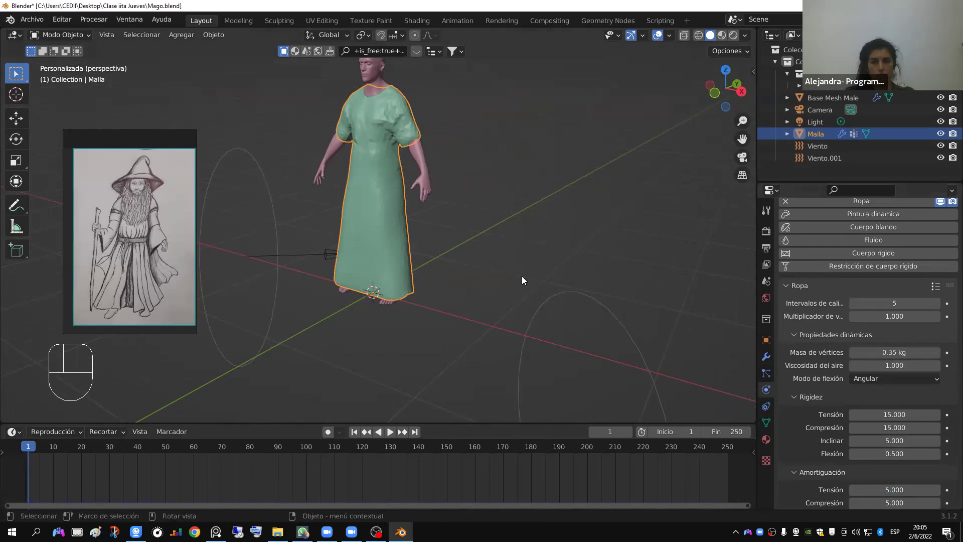
pyautogui.press('space')
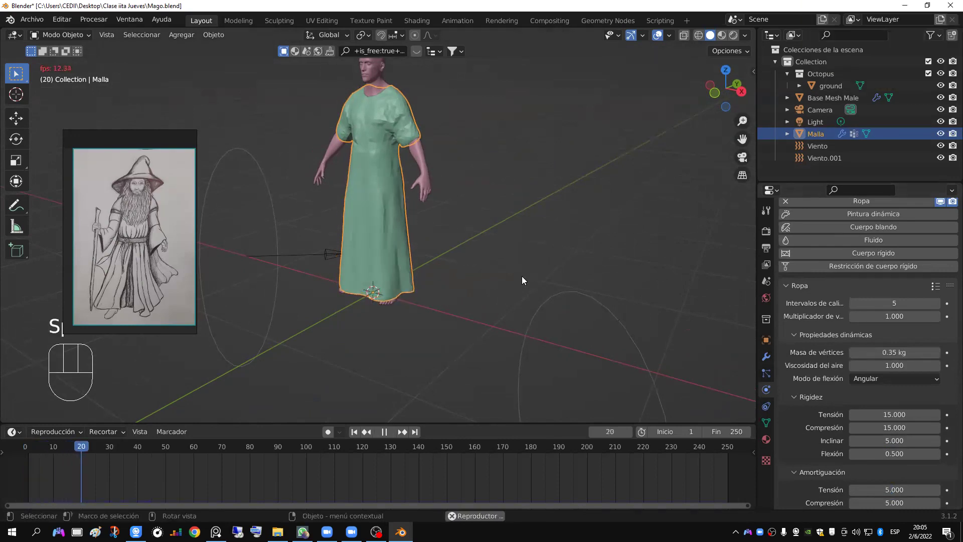
pyautogui.press('space')
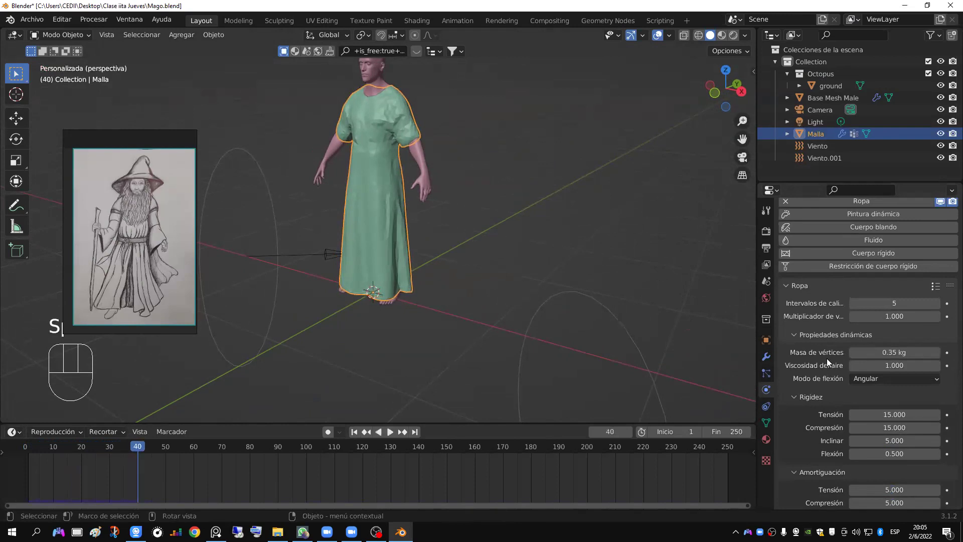
# Step: Review the robe's stiffness, damping, pressure and shape settings, and open the list of cloth presets
pyautogui.scroll(-2, 876, 366)
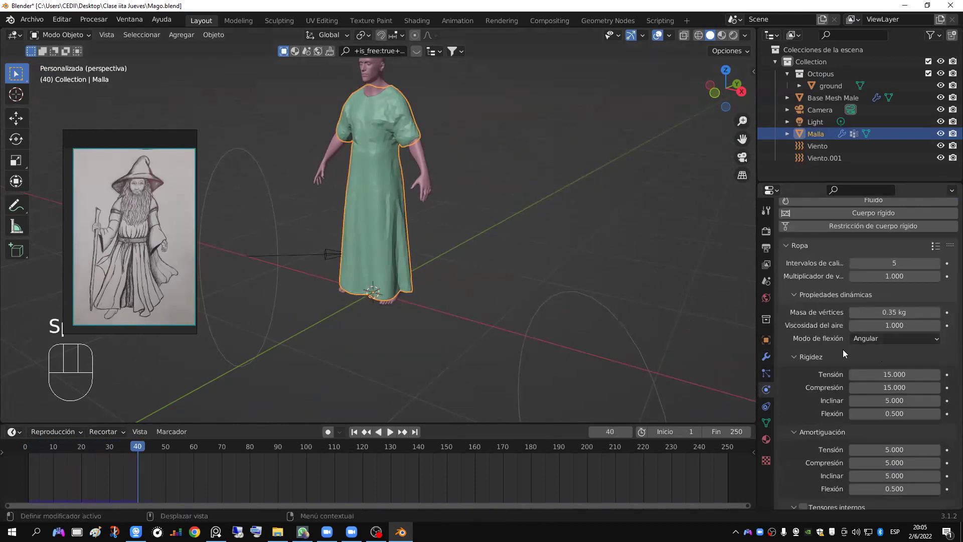
pyautogui.scroll(-3, 842, 349)
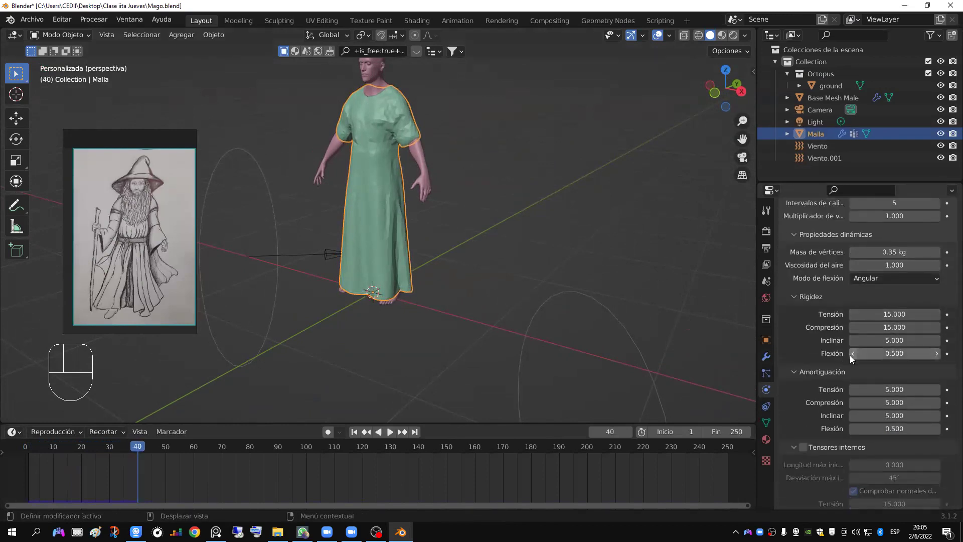
pyautogui.scroll(-9, 847, 357)
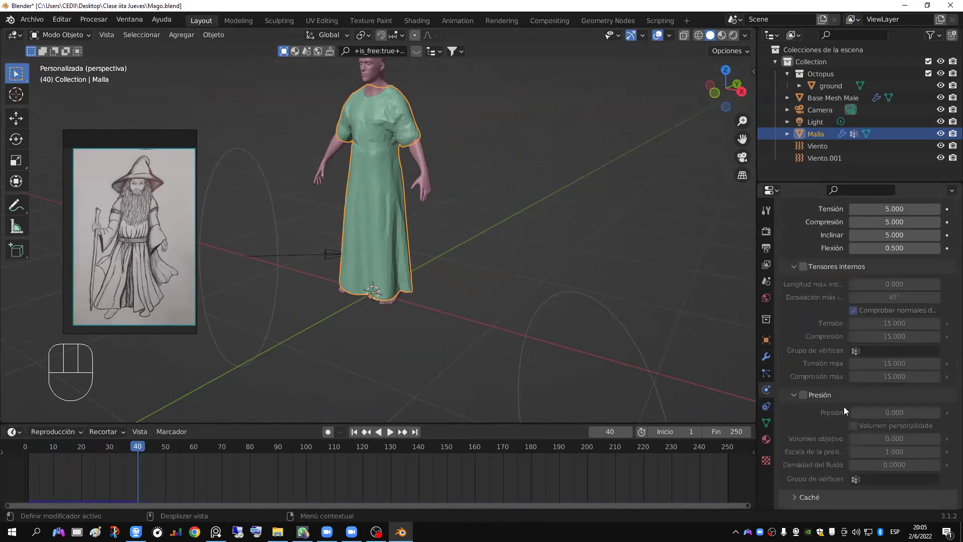
pyautogui.scroll(-5, 844, 406)
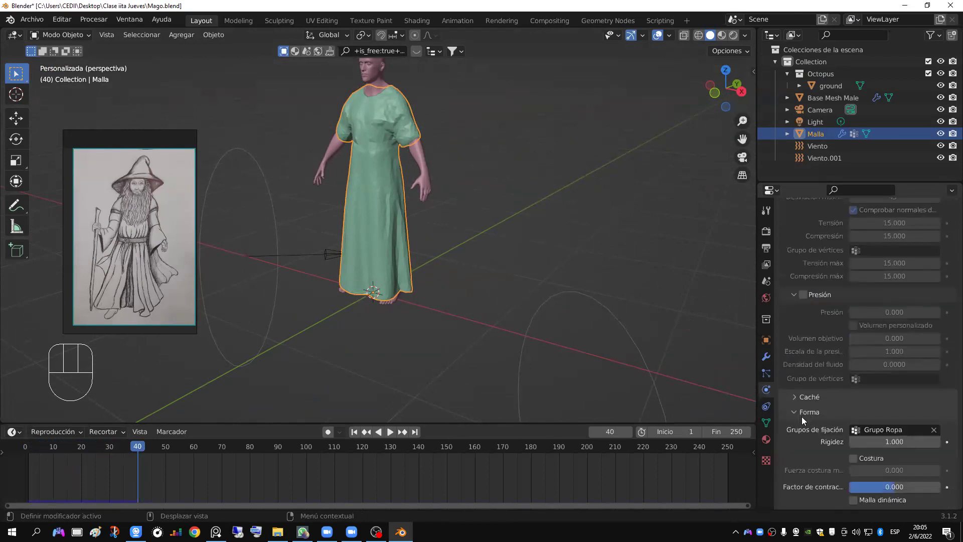
pyautogui.scroll(18, 803, 417)
pyautogui.scroll(2, 802, 417)
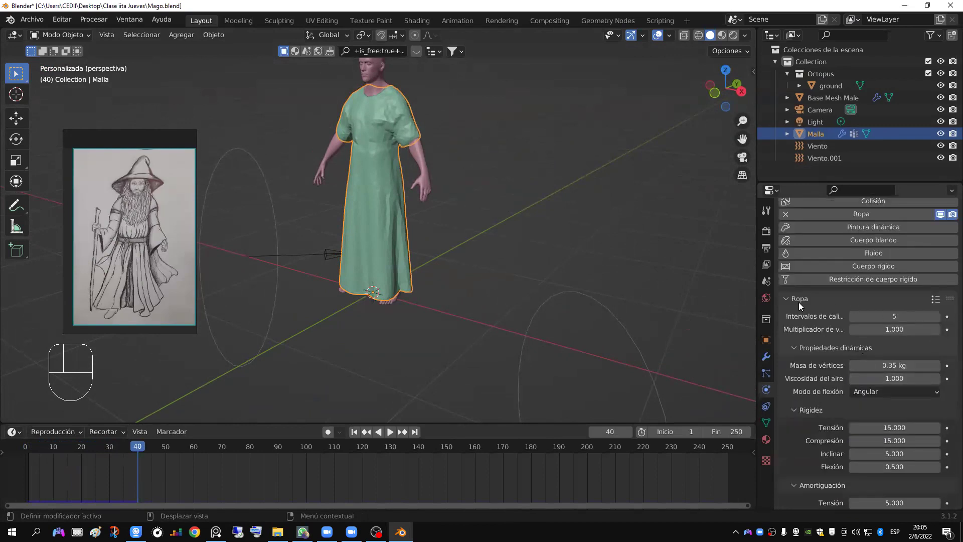
pyautogui.click(934, 299)
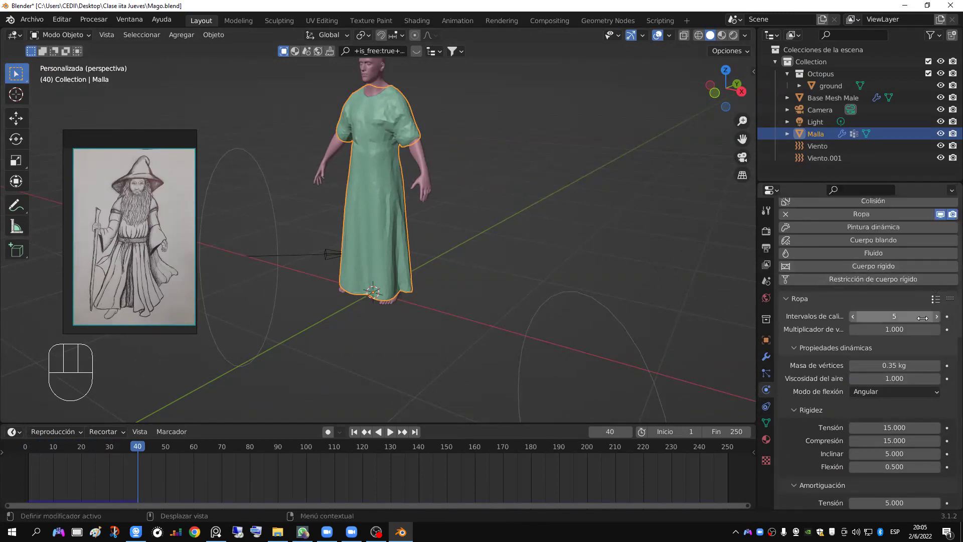
pyautogui.click(936, 299)
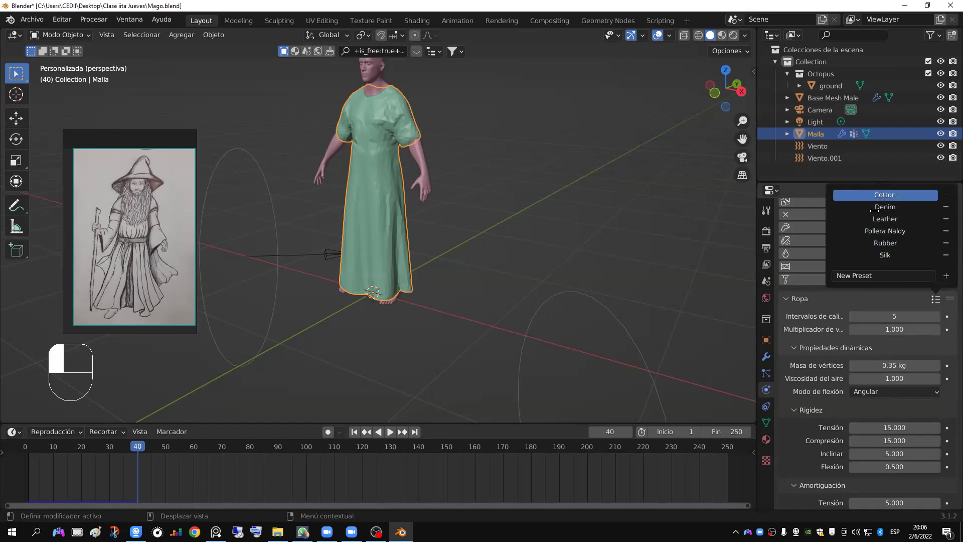
# Step: Apply the custom Pollera cloth preset to the robe and play the simulation
pyautogui.click(884, 231)
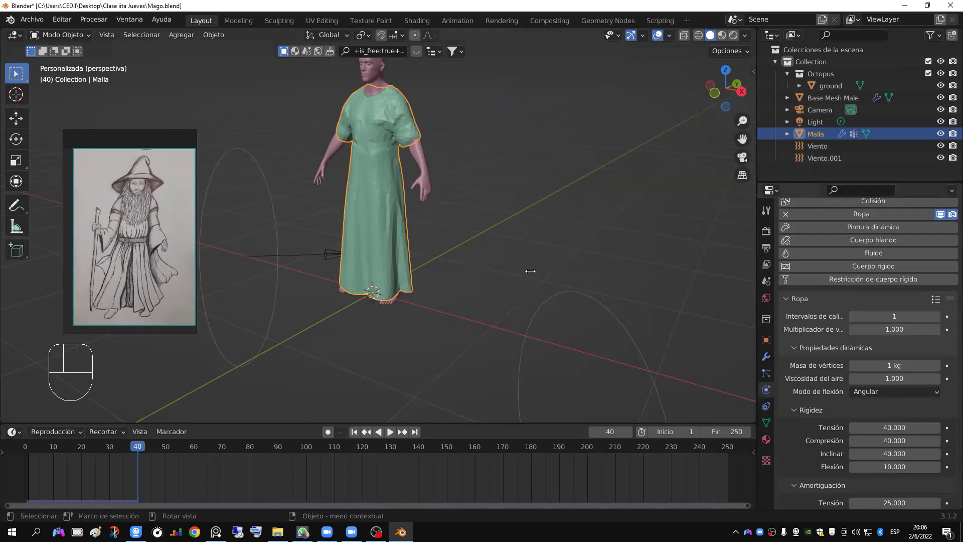
pyautogui.press('space')
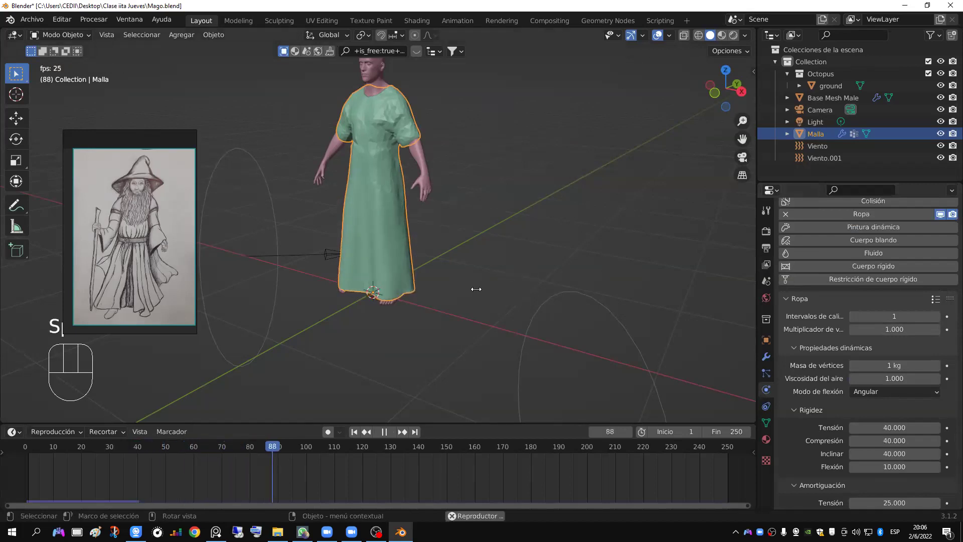
pyautogui.press('Escape')
# Step: Examine the robe's folds and hem from several angles and compare them with the belted robe in the wizard drawing
pyautogui.moveTo(474, 290); pyautogui.dragTo(570, 253, button='middle')
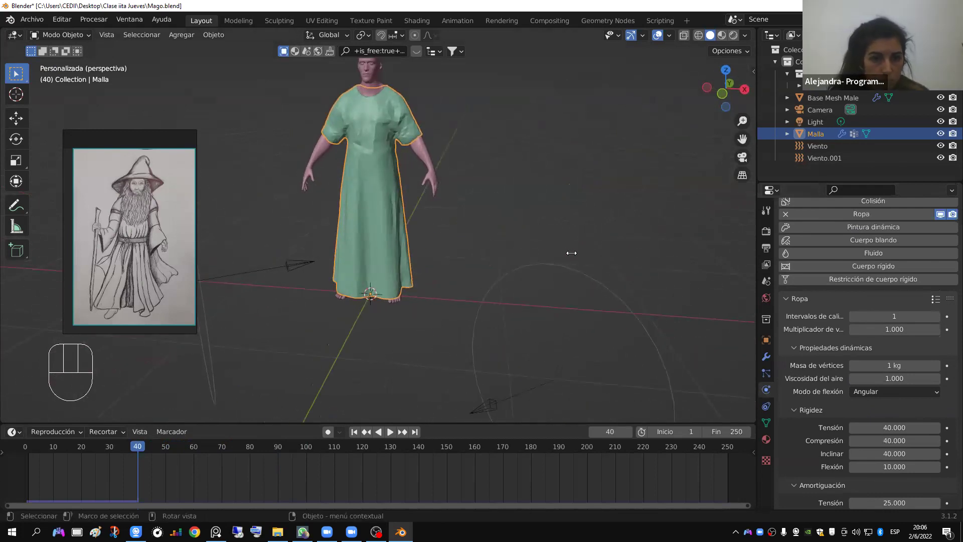
pyautogui.moveTo(414, 256)
pyautogui.mouseDown(button='middle')
pyautogui.moveTo(333, 249)
pyautogui.moveTo(653, 256)
pyautogui.moveTo(381, 260)
pyautogui.moveTo(422, 270)
pyautogui.mouseUp(button='middle')
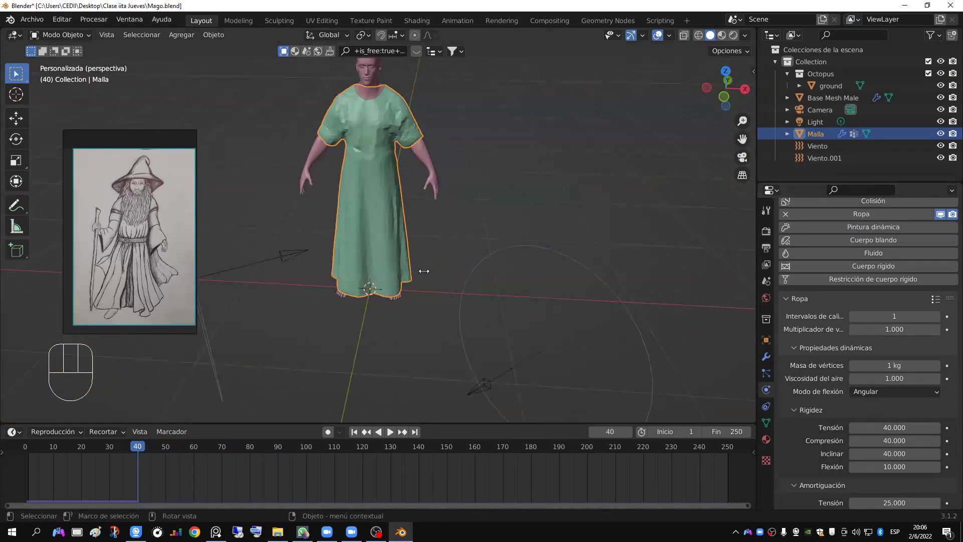
pyautogui.scroll(4, 424, 271)
pyautogui.moveTo(424, 271); pyautogui.dragTo(343, 281, button='middle')
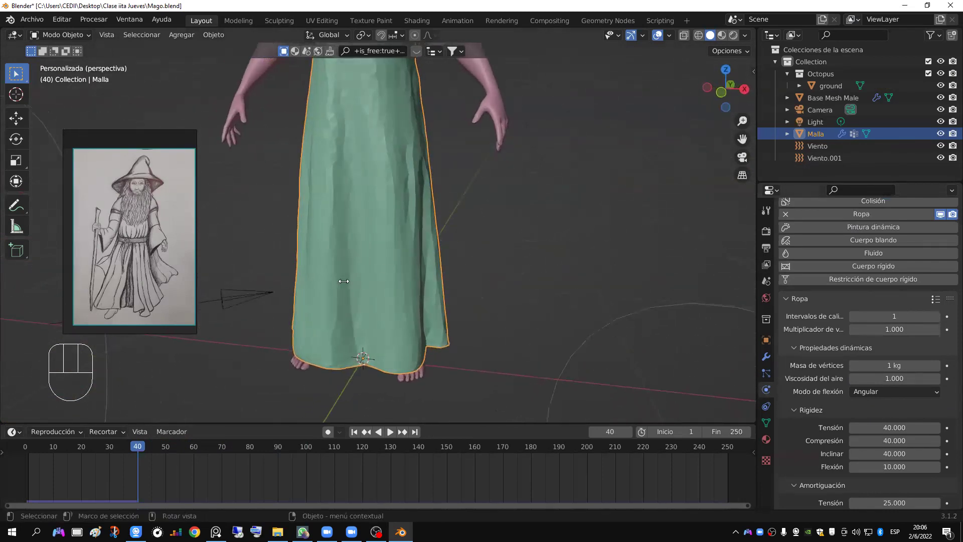
pyautogui.scroll(4, 142, 275)
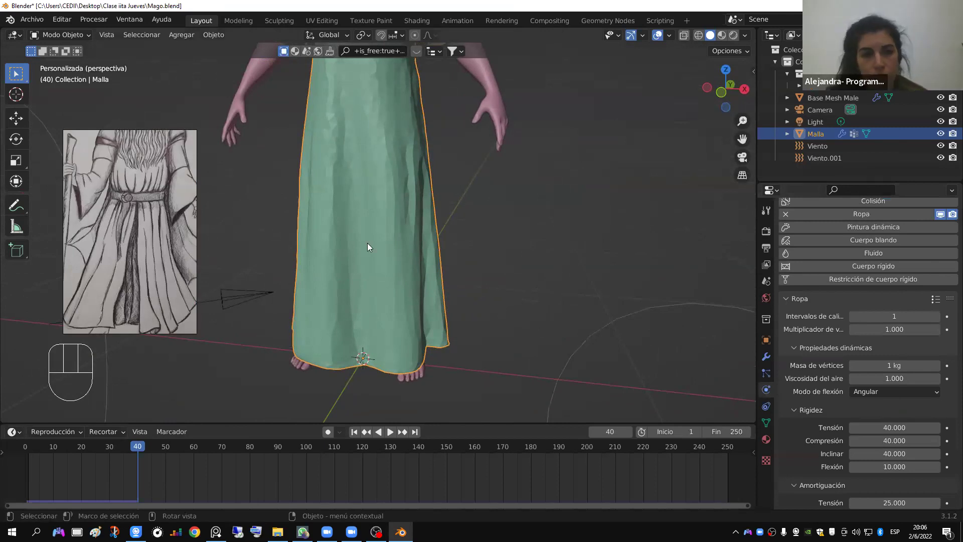
pyautogui.scroll(-4, 367, 242)
pyautogui.keyDown('shift'); pyautogui.moveTo(371, 201); pyautogui.dragTo(371, 240, button='middle'); pyautogui.keyUp('shift')
pyautogui.scroll(2, 392, 253)
pyautogui.press('KP_1')
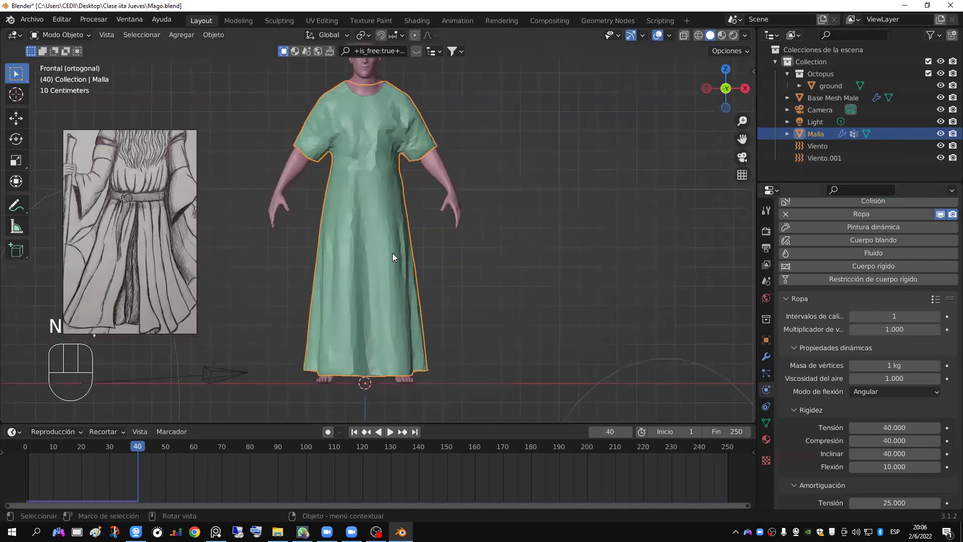
pyautogui.hotkey('shift', 'a')
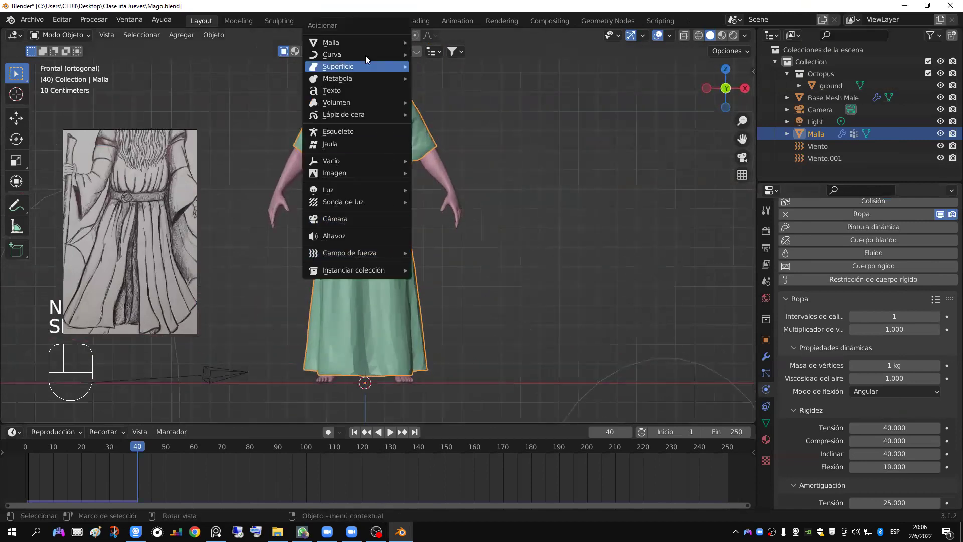
pyautogui.moveTo(372, 46)
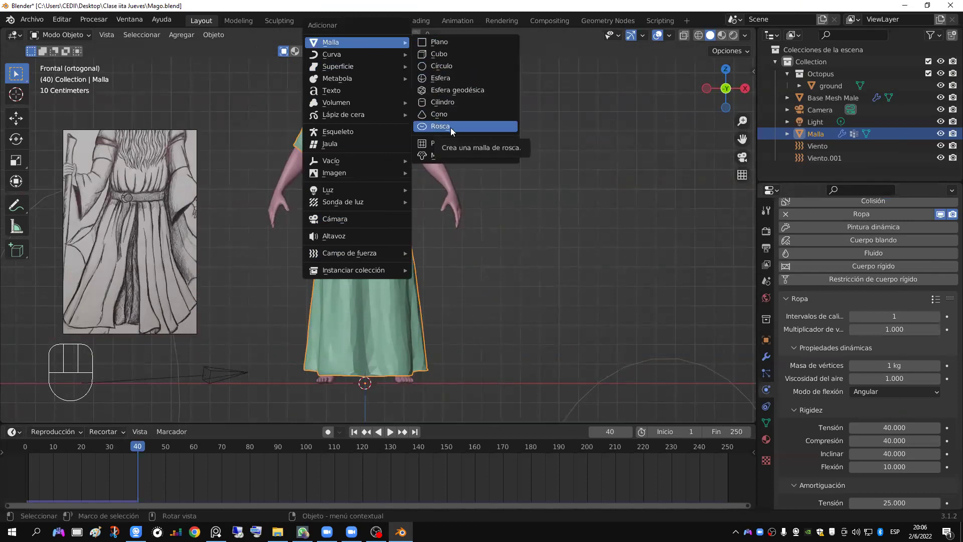
pyautogui.press('Escape')
pyautogui.scroll(2, 466, 273)
pyautogui.moveTo(409, 226)
pyautogui.keyDown('shift'); pyautogui.mouseDown(button='middle')
pyautogui.moveTo(378, 157)
pyautogui.moveTo(400, 243)
pyautogui.mouseUp(button='middle'); pyautogui.keyUp('shift')
pyautogui.scroll(2, 414, 232)
pyautogui.click(427, 243)
pyautogui.click(438, 248)
pyautogui.scroll(-3, 427, 245)
pyautogui.scroll(2, 418, 237)
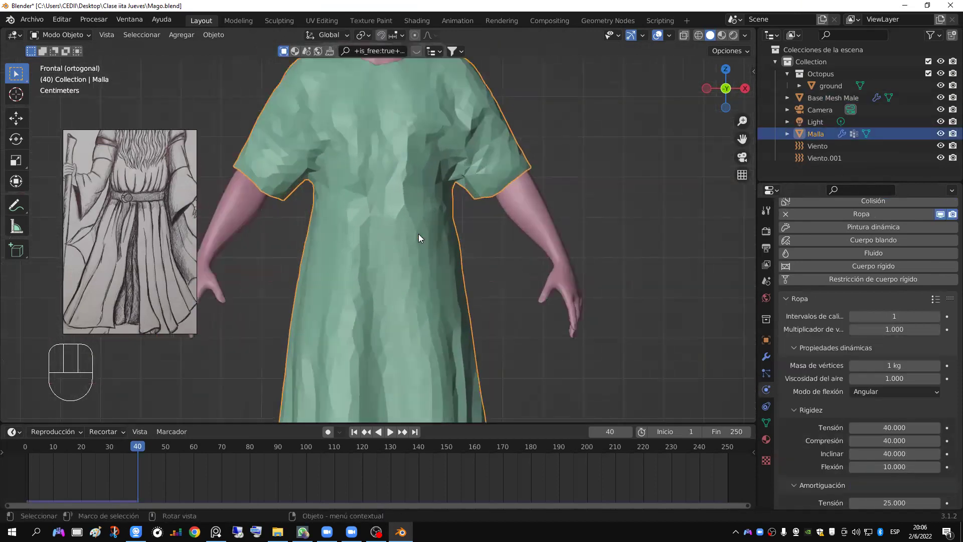
# Step: Reduce the Draw brush radius to 36 px in the Sculpting workspace and return to the Layout workspace
pyautogui.hotkey('ctrl', 'pagedown')
pyautogui.hotkey('ctrl', 'pagedown')
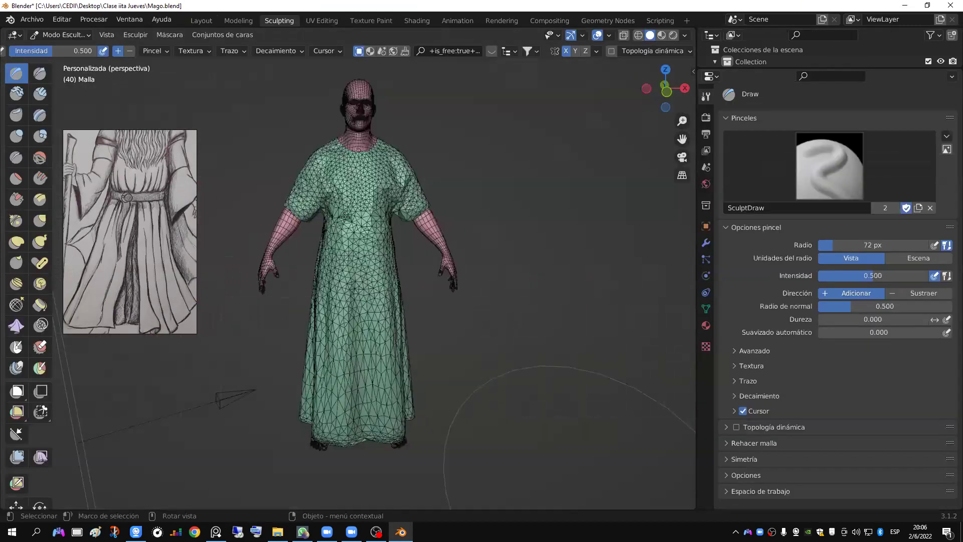
pyautogui.scroll(4, 344, 217)
pyautogui.press('KP_1')
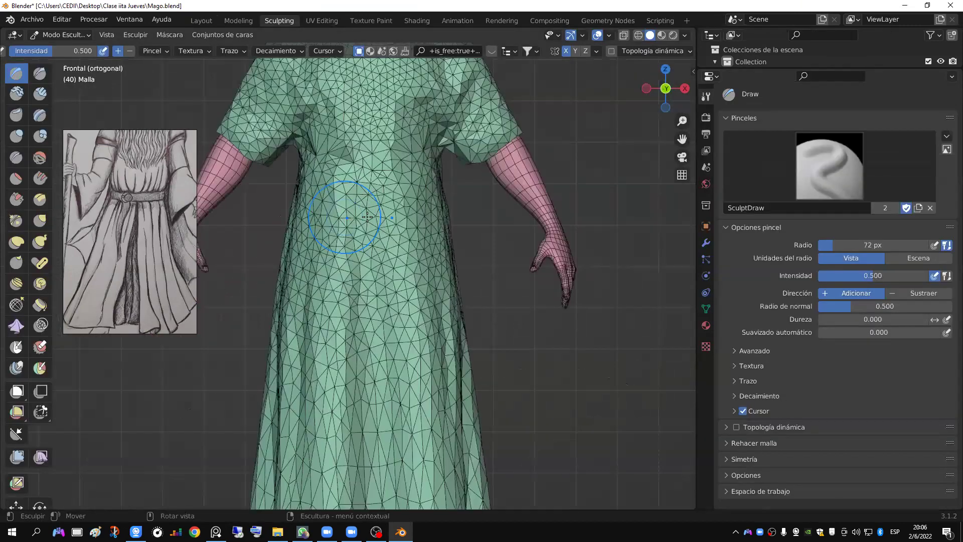
pyautogui.press('[')
pyautogui.press('[')
pyautogui.press('[')
pyautogui.press('[')
pyautogui.press('[')
pyautogui.press('[')
pyautogui.hotkey('ctrl', 'pageup')
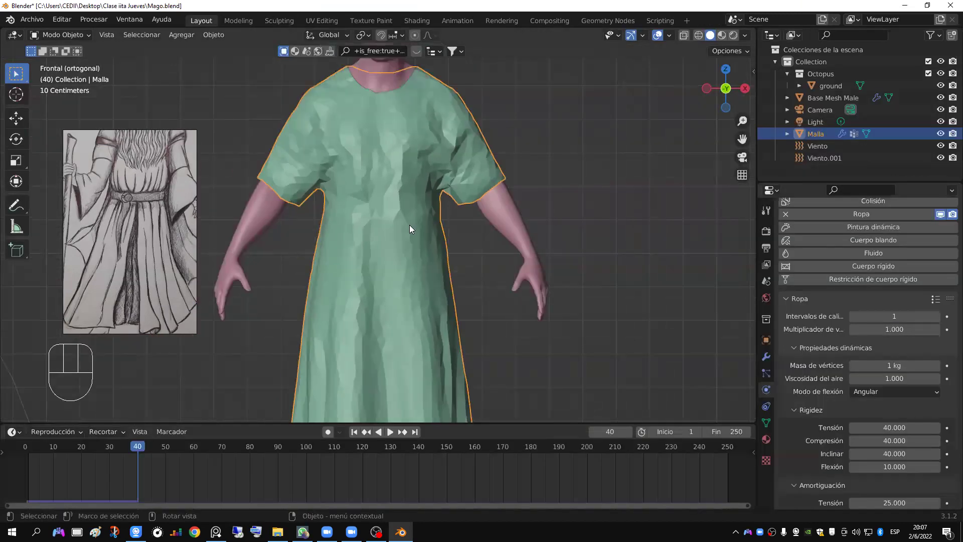
# Step: Inspect the robe's wireframe around the waist in the Sculpting workspace, and go back to the Layout workspace
pyautogui.scroll(1, 409, 226)
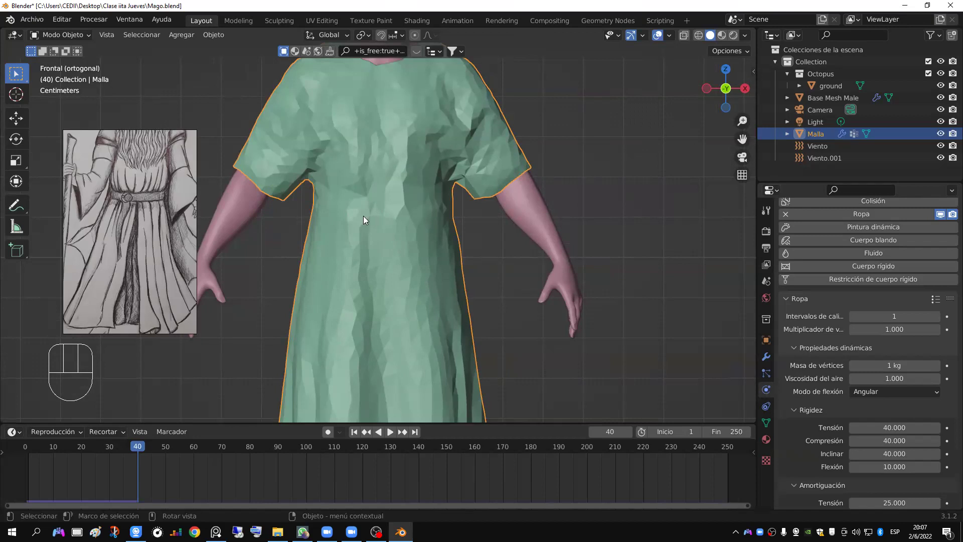
pyautogui.click(274, 22)
pyautogui.scroll(-2, 376, 231)
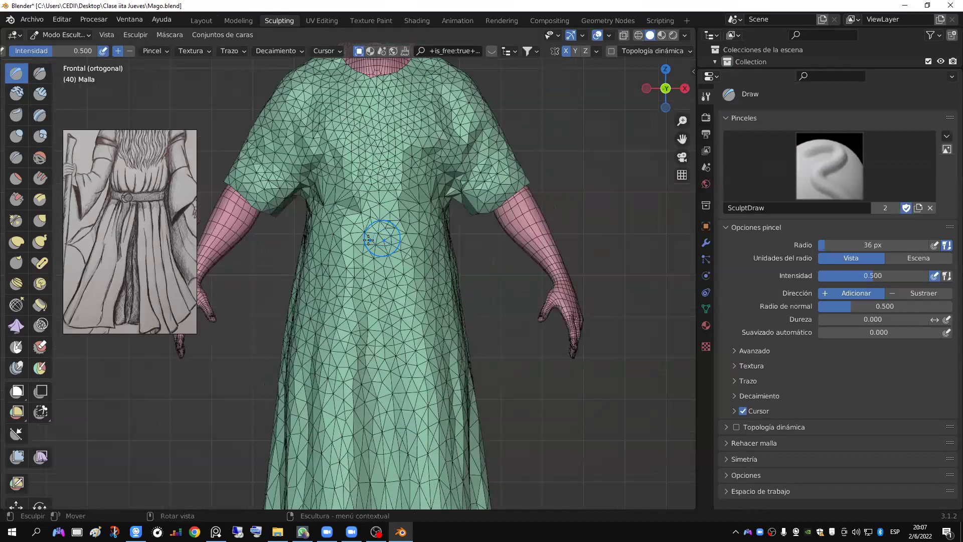
pyautogui.scroll(-2, 381, 238)
pyautogui.click(203, 20)
pyautogui.hotkey('shift', 'd')
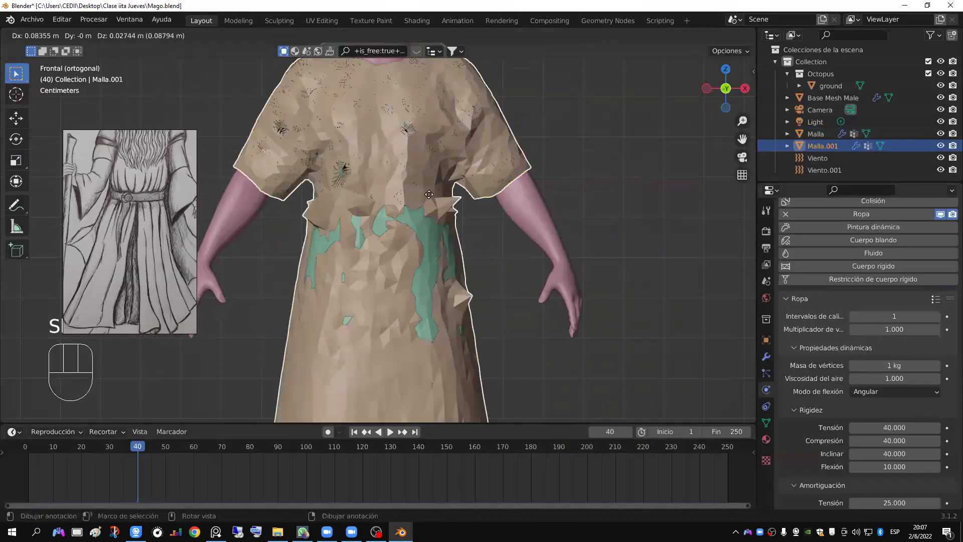
pyautogui.press('Escape')
pyautogui.hotkey('ctrl', 'z')
# Step: Remove the Decimate (Diezmar) modifier from the robe and apply its cloth (Ropa) modifier
pyautogui.scroll(-2, 429, 246)
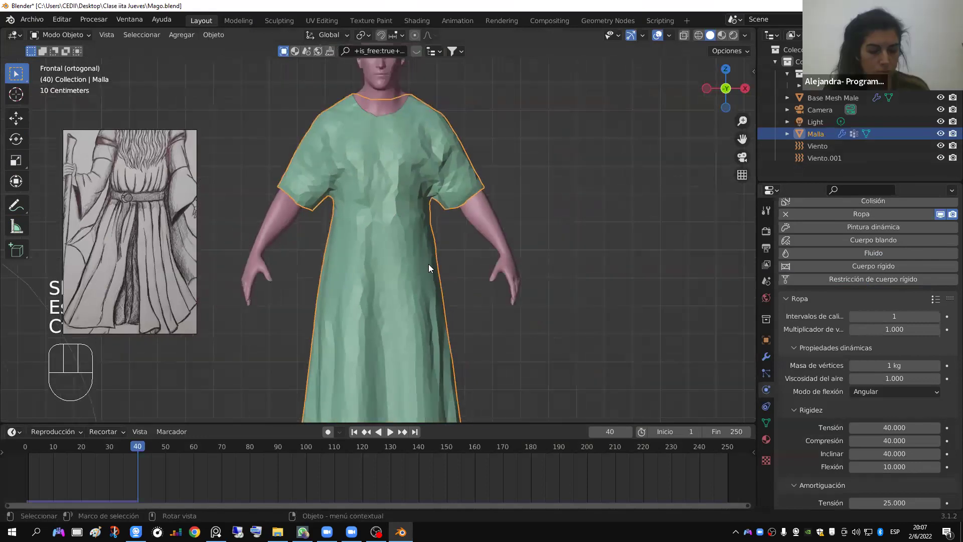
pyautogui.click(769, 358)
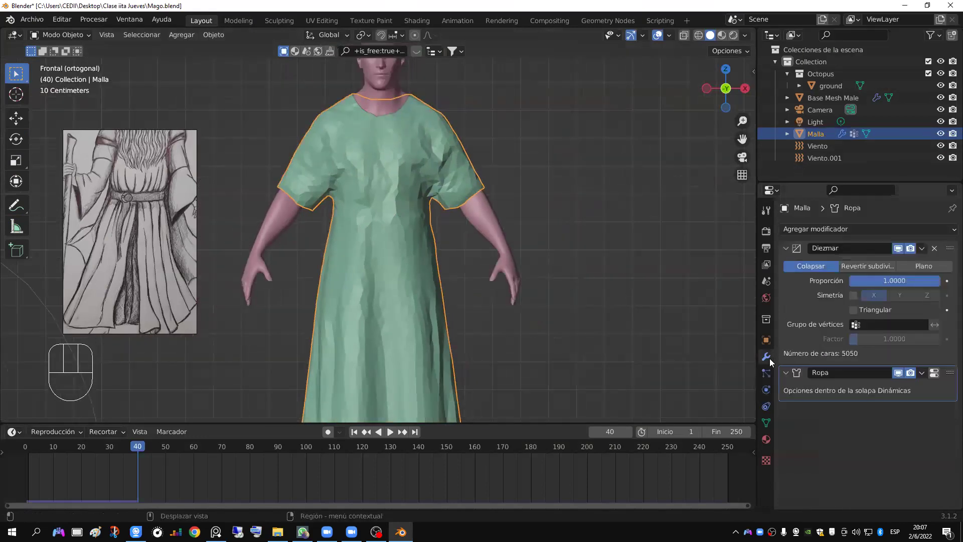
pyautogui.click(935, 248)
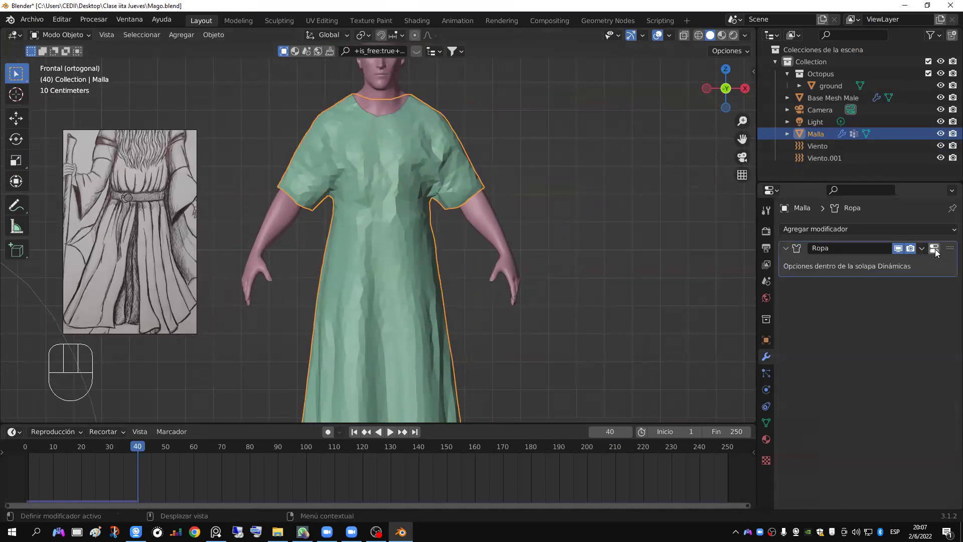
pyautogui.hotkey('ctrl', 'a')
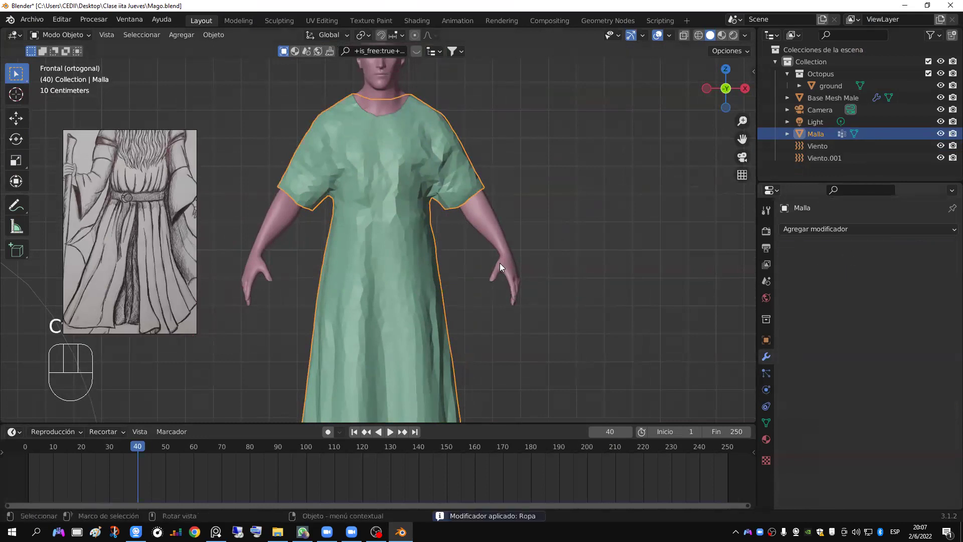
# Step: Return the timeline to frame 1 and check the shape of the robe
pyautogui.press('shift')
pyautogui.hotkey('shift', 'Left')
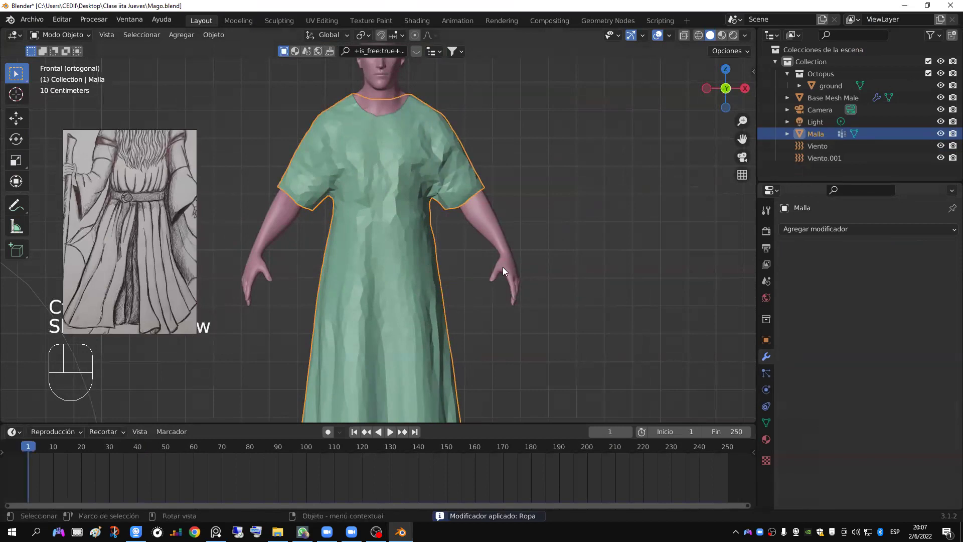
pyautogui.scroll(-5, 502, 266)
pyautogui.scroll(6, 429, 262)
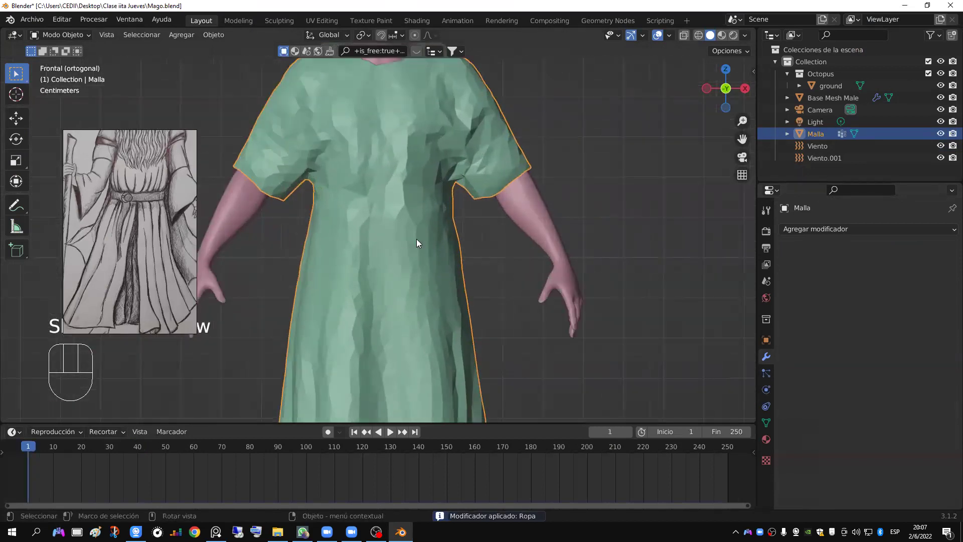
# Step: Duplicate the robe in place and hide the original Malla object
pyautogui.hotkey('shift', 'd')
pyautogui.rightClick(433, 237)
pyautogui.click(940, 134)
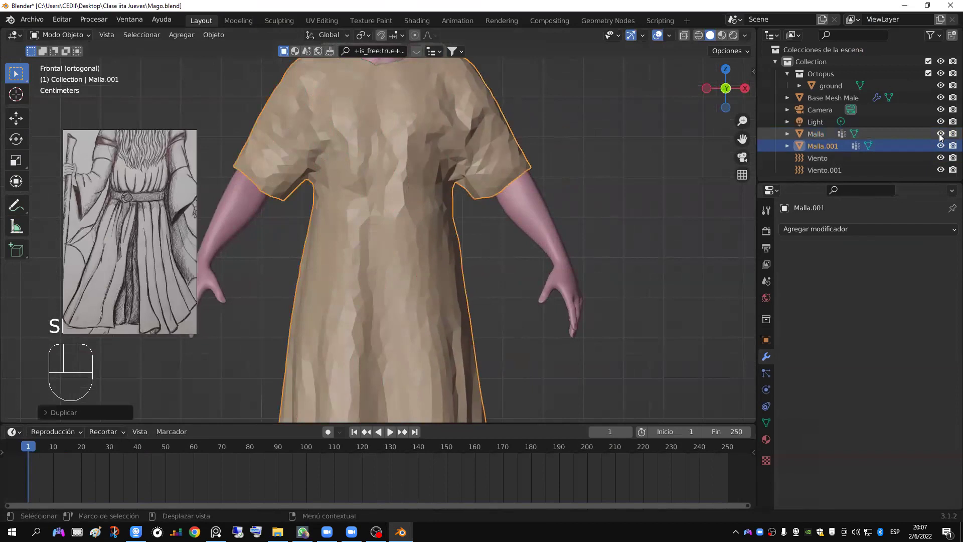
# Step: Enable dynamic topology on the duplicated robe in the Sculpting workspace, accepting the vertex data warning
pyautogui.click(279, 21)
pyautogui.hotkey('ctrl', 'd')
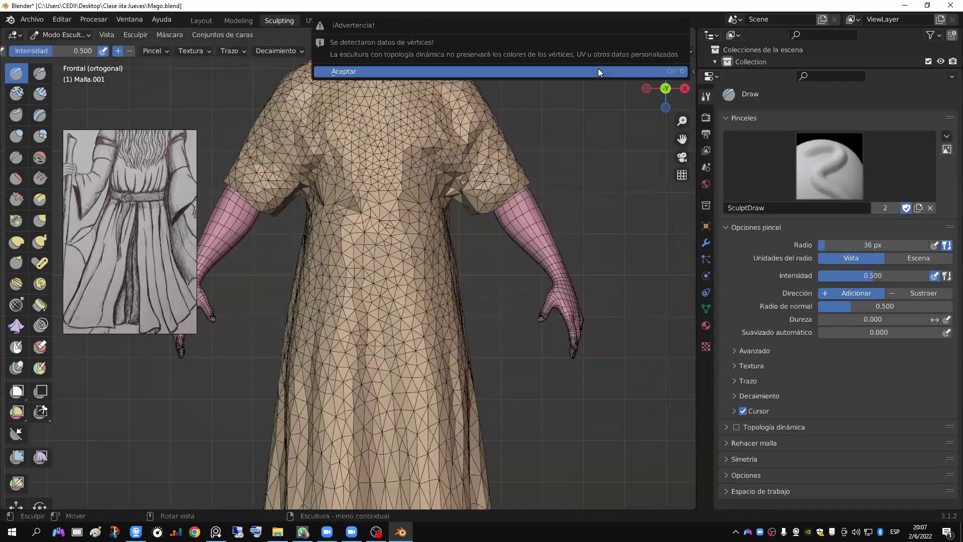
pyautogui.click(598, 72)
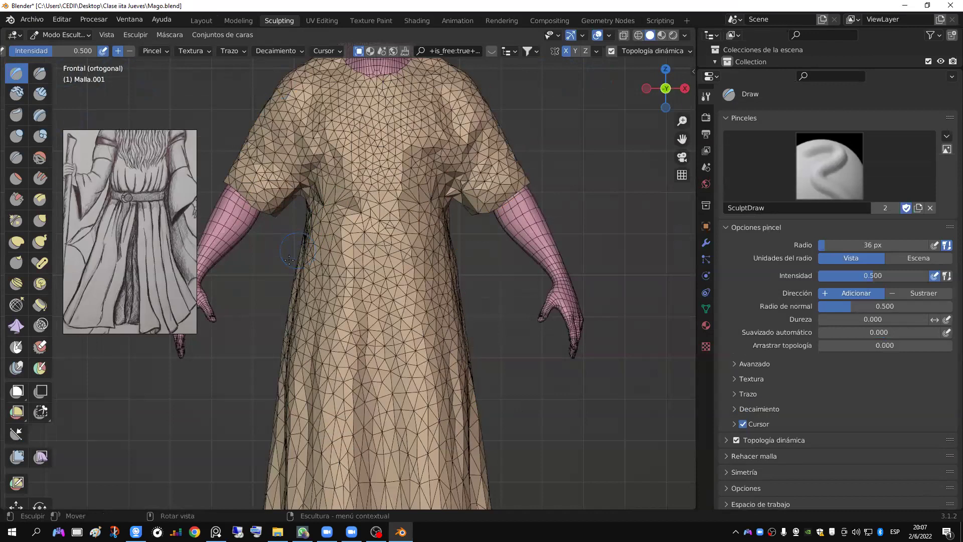
# Step: Choose the Simplify brush and set the dynamic topology detail size to 8.65 px
pyautogui.moveTo(121, 269)
pyautogui.mouseDown()
pyautogui.moveTo(117, 211)
pyautogui.moveTo(123, 253)
pyautogui.moveTo(114, 223)
pyautogui.mouseUp()
pyautogui.click(40, 325)
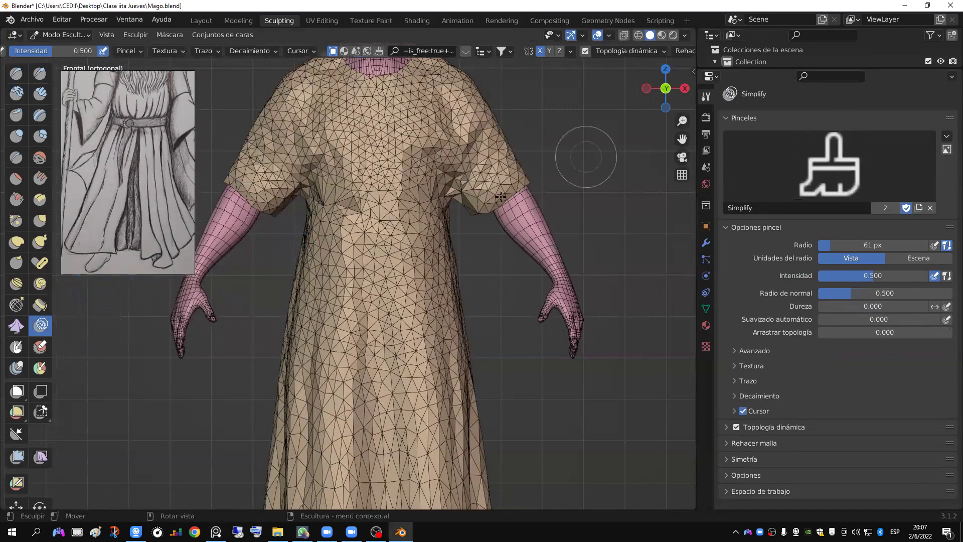
pyautogui.click(636, 51)
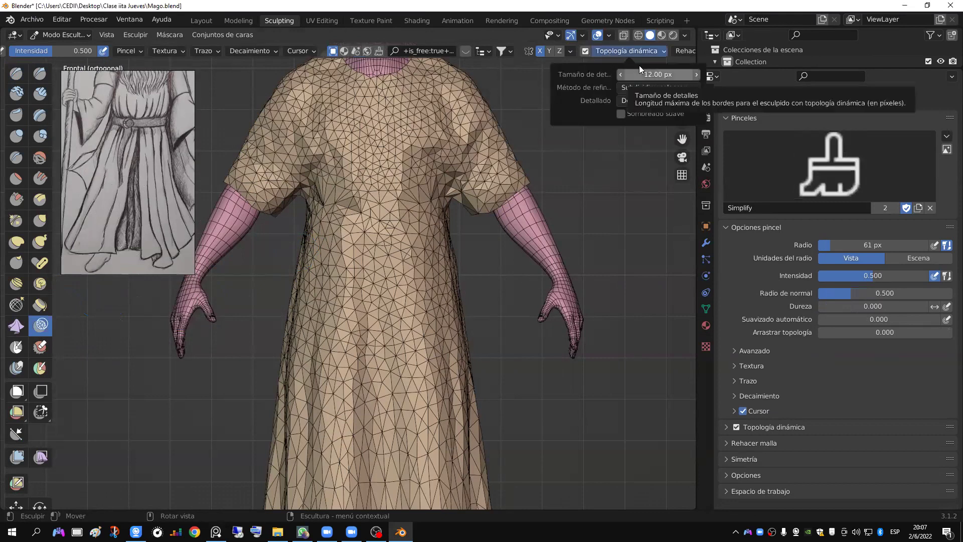
pyautogui.moveTo(640, 75); pyautogui.dragTo(622, 74)
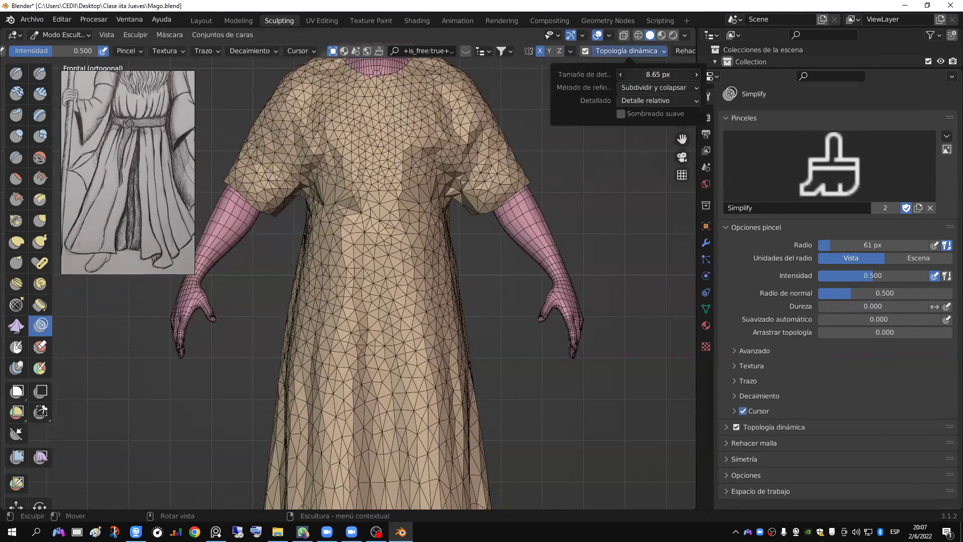
# Step: Brush around the robe's waist, front and back, with Simplify to refine its mesh into a denser band
pyautogui.scroll(1, 370, 235)
pyautogui.moveTo(351, 226)
pyautogui.mouseDown()
pyautogui.moveTo(401, 201)
pyautogui.moveTo(370, 235)
pyautogui.mouseUp()
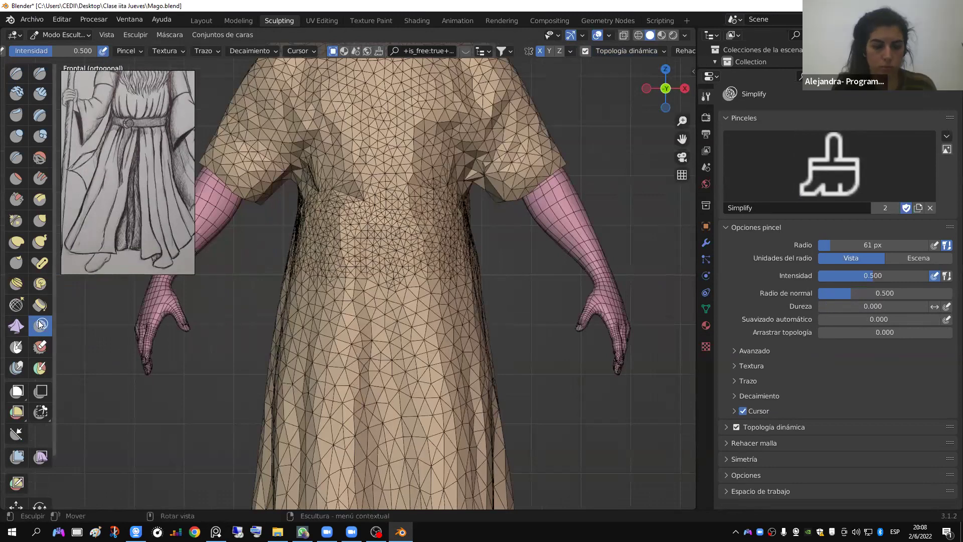
pyautogui.moveTo(524, 225); pyautogui.dragTo(396, 229, button='middle')
pyautogui.moveTo(396, 229)
pyautogui.mouseDown()
pyautogui.moveTo(303, 220)
pyautogui.moveTo(231, 230)
pyautogui.moveTo(267, 270)
pyautogui.moveTo(392, 281)
pyautogui.mouseUp()
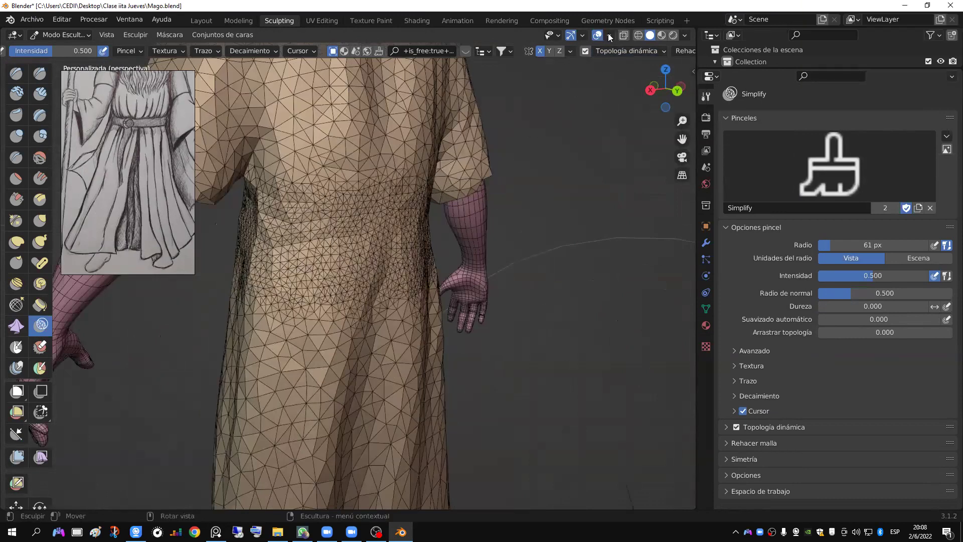
pyautogui.click(609, 36)
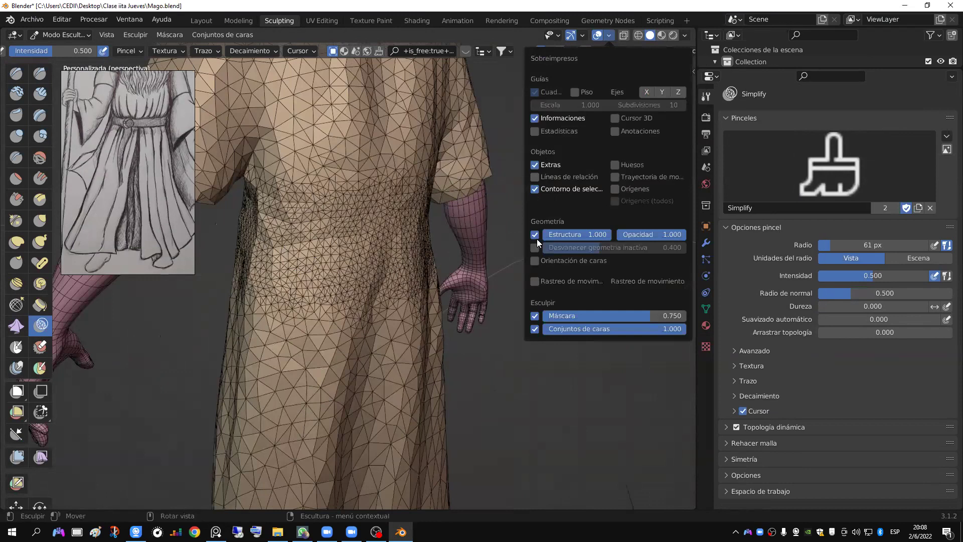
pyautogui.moveTo(370, 241); pyautogui.dragTo(422, 237, button='middle')
pyautogui.moveTo(422, 237)
pyautogui.mouseDown()
pyautogui.moveTo(328, 227)
pyautogui.moveTo(471, 227)
pyautogui.moveTo(416, 253)
pyautogui.mouseUp()
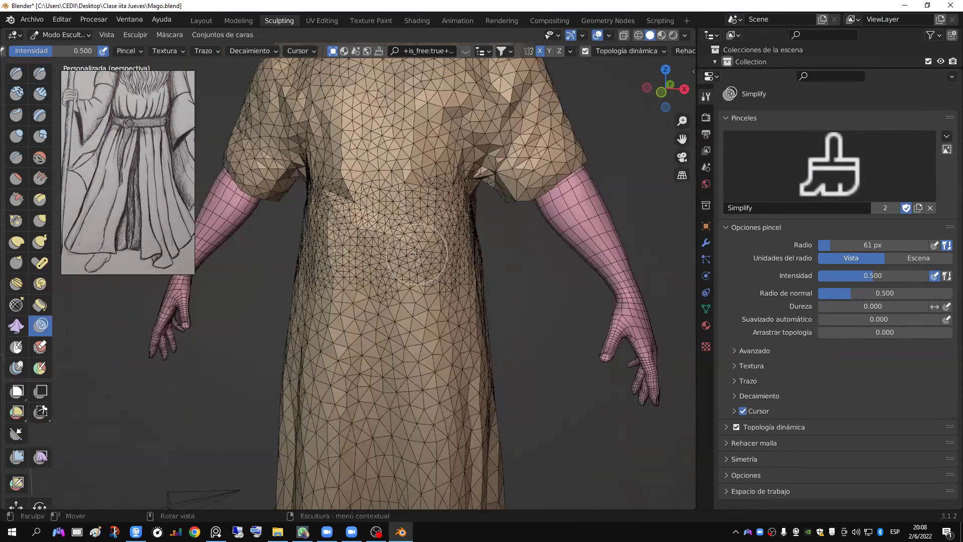
pyautogui.press('KP_1')
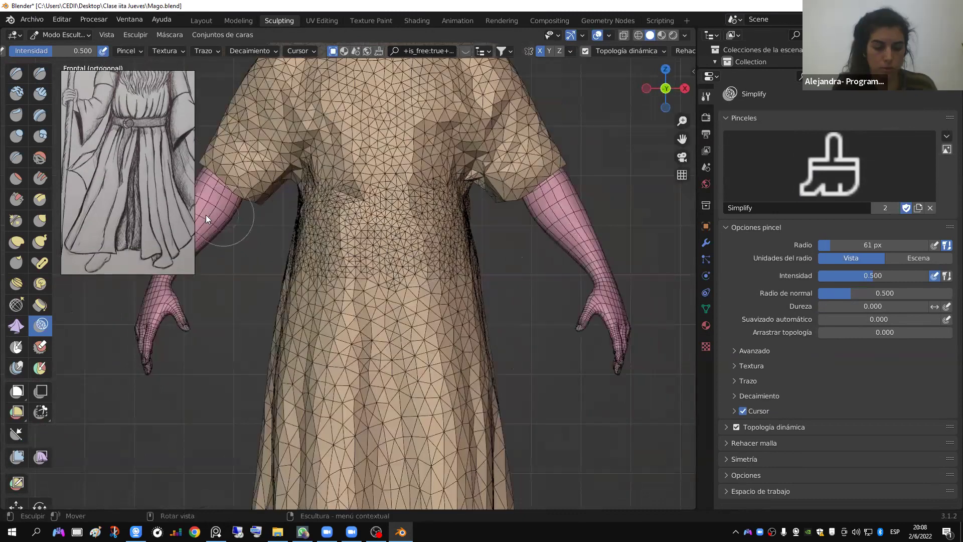
# Step: Choose the Draw Face Sets brush and try to paint a face set across the front of the robe's waist
pyautogui.click(40, 369)
pyautogui.scroll(2, 426, 211)
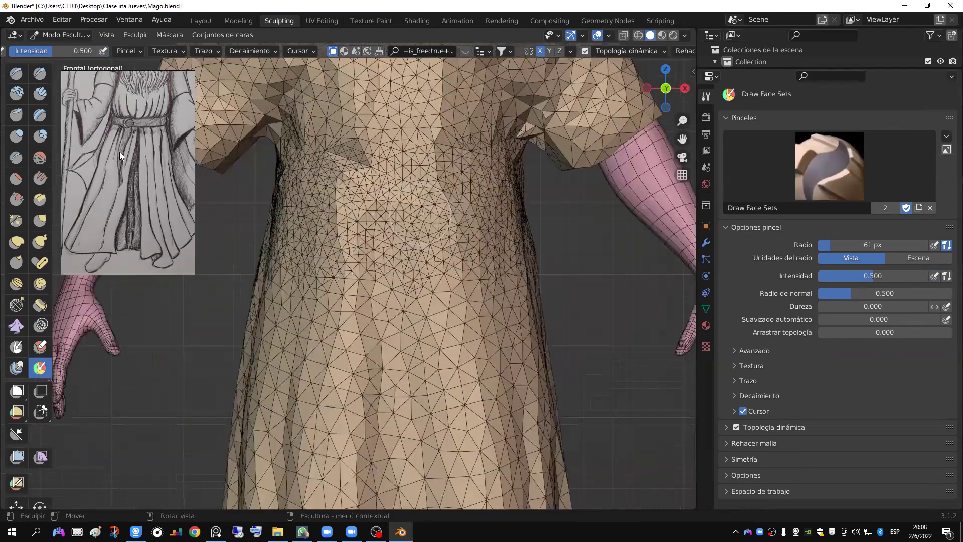
pyautogui.moveTo(478, 208); pyautogui.dragTo(450, 207)
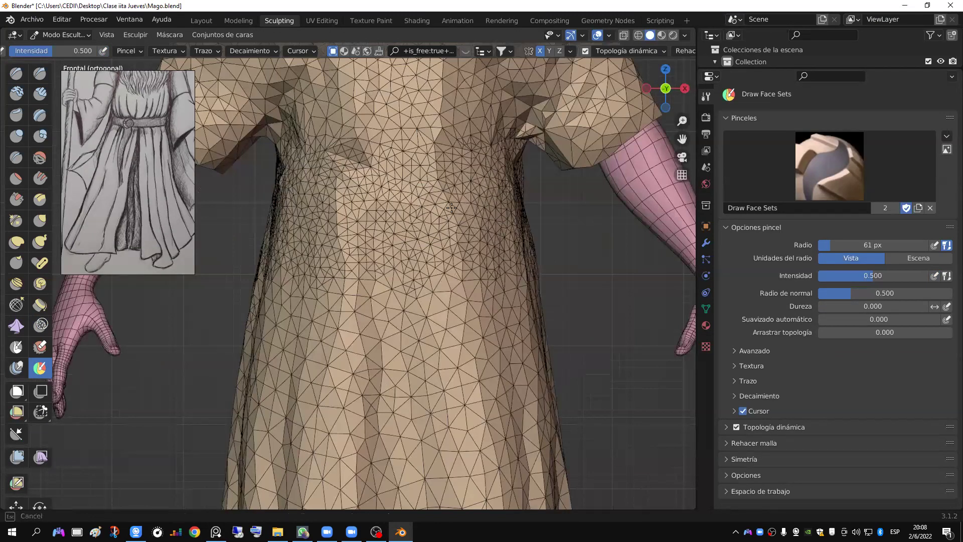
pyautogui.moveTo(366, 207); pyautogui.dragTo(367, 207)
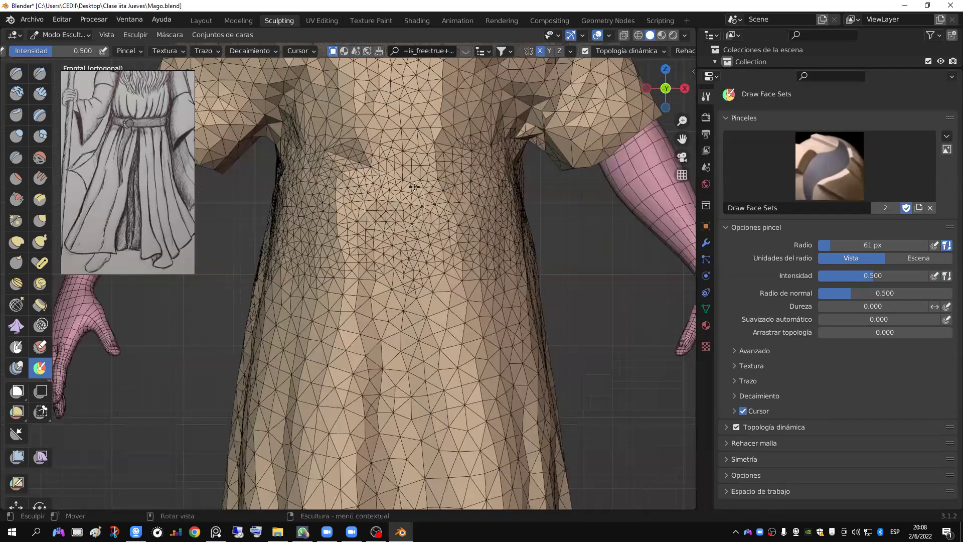
# Step: Hide the mesh wireframe overlay and move the reference drawing slightly lower beside the robe
pyautogui.click(607, 36)
pyautogui.click(535, 234)
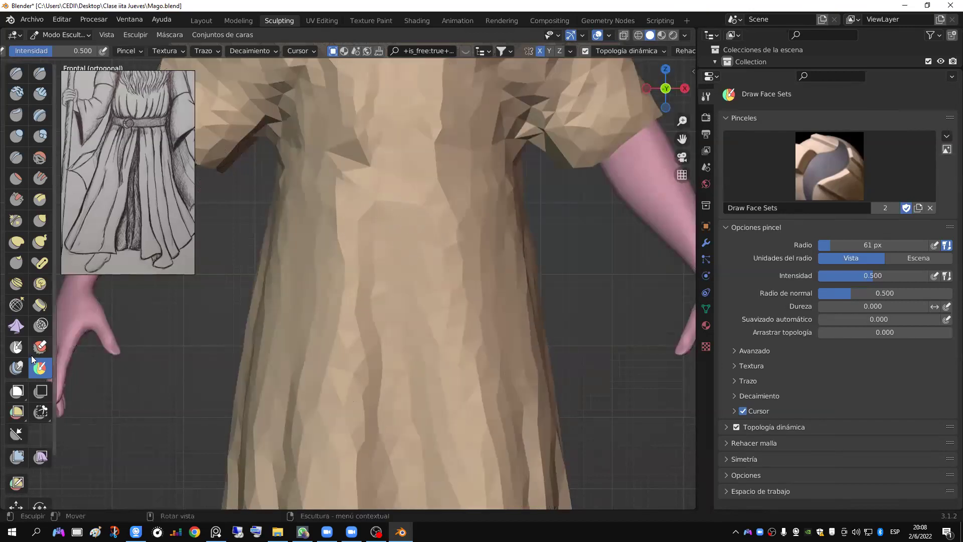
pyautogui.moveTo(156, 158); pyautogui.dragTo(159, 207)
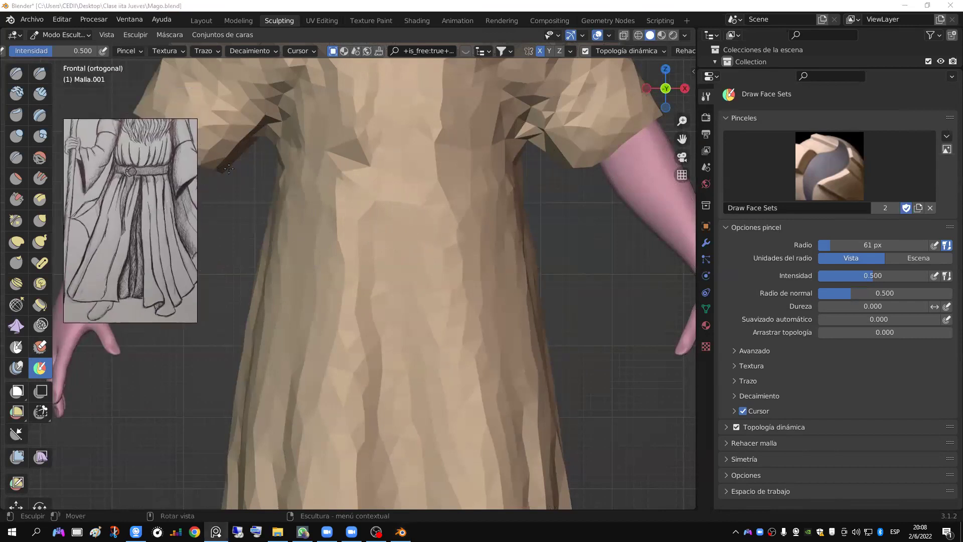
pyautogui.scroll(-5, 384, 220)
pyautogui.scroll(3, 383, 221)
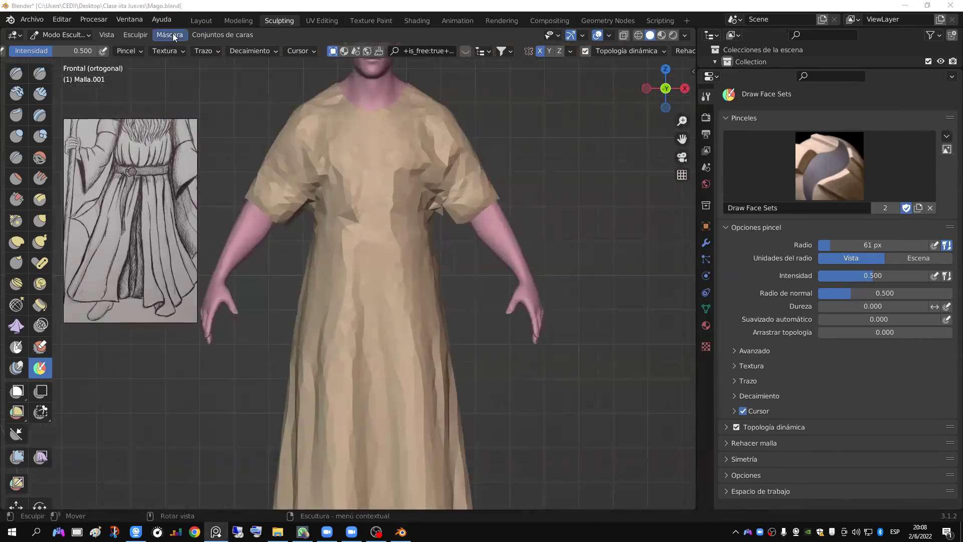
# Step: Leave the Sculpting workspace for Layout and return, so that dynamic topology is disabled on the duplicated robe
pyautogui.click(199, 22)
pyautogui.click(277, 20)
pyautogui.click(372, 245)
pyautogui.hotkey('ctrl', 'z')
pyautogui.scroll(4, 430, 241)
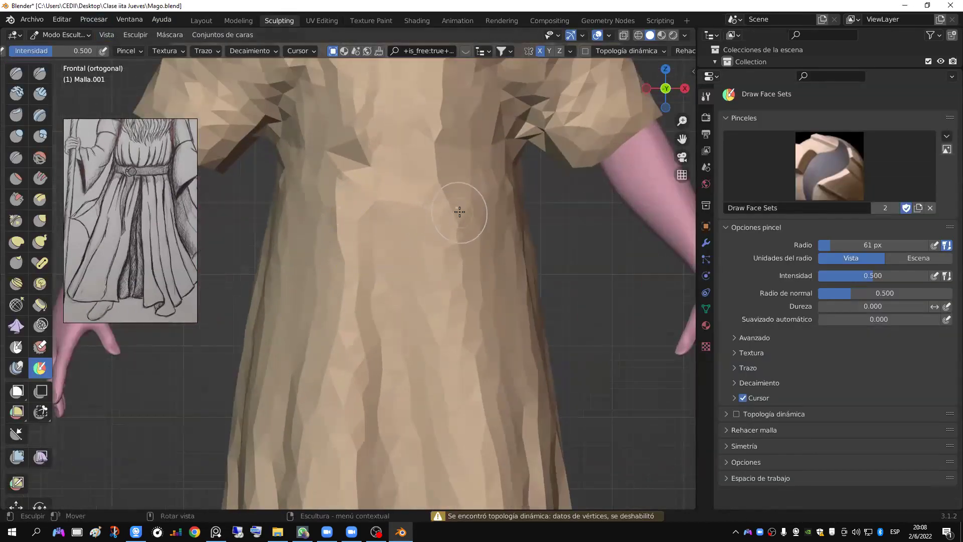
# Step: Paint a continuous face set band around the robe's waist, across the front and the back, with Draw Face Sets
pyautogui.moveTo(460, 216); pyautogui.dragTo(299, 218)
pyautogui.moveTo(548, 218); pyautogui.dragTo(551, 220)
pyautogui.moveTo(550, 220)
pyautogui.mouseDown(button='middle')
pyautogui.moveTo(476, 251)
pyautogui.moveTo(322, 180)
pyautogui.moveTo(387, 190)
pyautogui.mouseUp(button='middle')
pyautogui.scroll(-2, 432, 192)
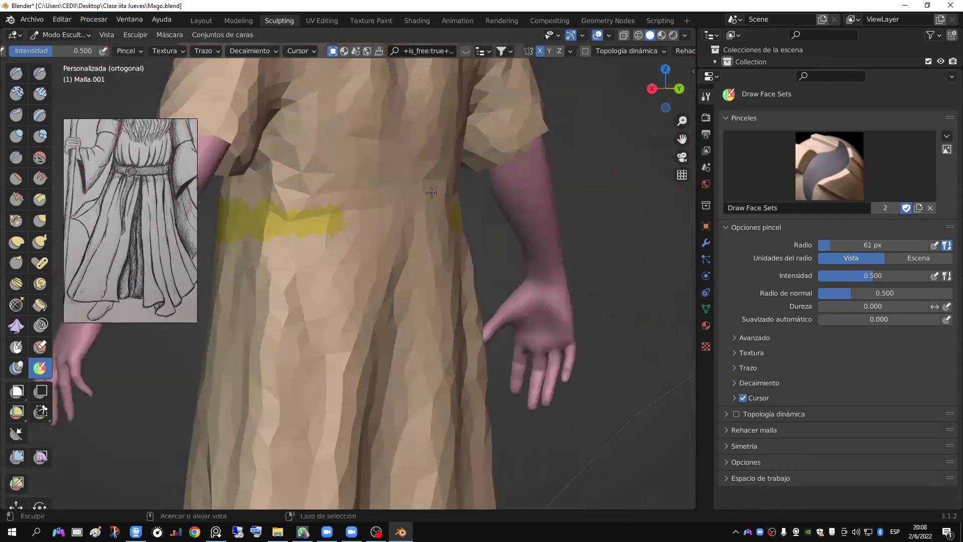
pyautogui.press('KP_1')
pyautogui.press('ctrl+KP_1')
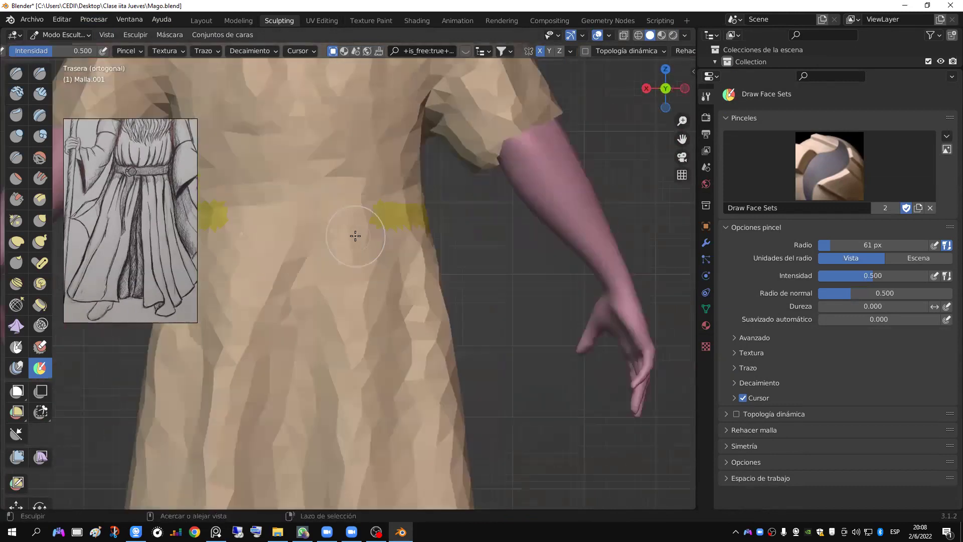
pyautogui.keyDown('shift'); pyautogui.moveTo(355, 236); pyautogui.dragTo(431, 281, button='middle'); pyautogui.keyUp('shift')
pyautogui.moveTo(256, 258); pyautogui.dragTo(527, 262)
# Step: Smooth the uneven upper and lower edges of the yellow waist face set all around the robe
pyautogui.moveTo(527, 262)
pyautogui.mouseDown(button='middle')
pyautogui.moveTo(367, 278)
pyautogui.moveTo(247, 275)
pyautogui.moveTo(270, 266)
pyautogui.moveTo(372, 269)
pyautogui.mouseUp(button='middle')
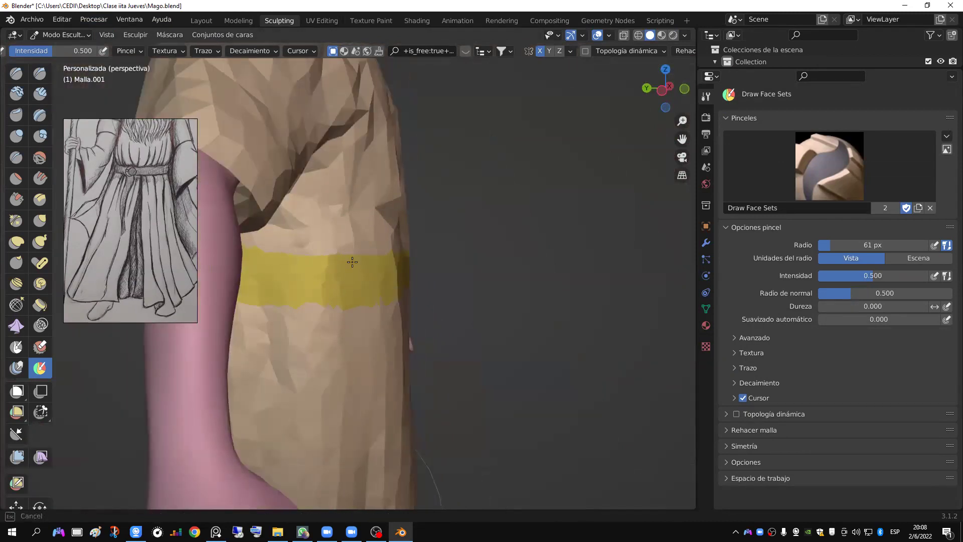
pyautogui.moveTo(458, 267); pyautogui.dragTo(358, 261, button='middle')
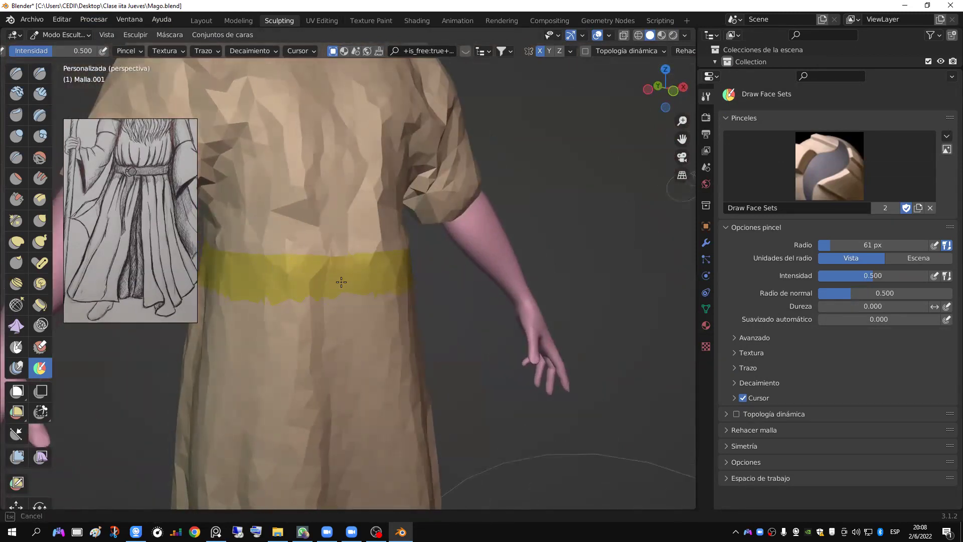
pyautogui.moveTo(221, 295); pyautogui.dragTo(371, 293, button='middle')
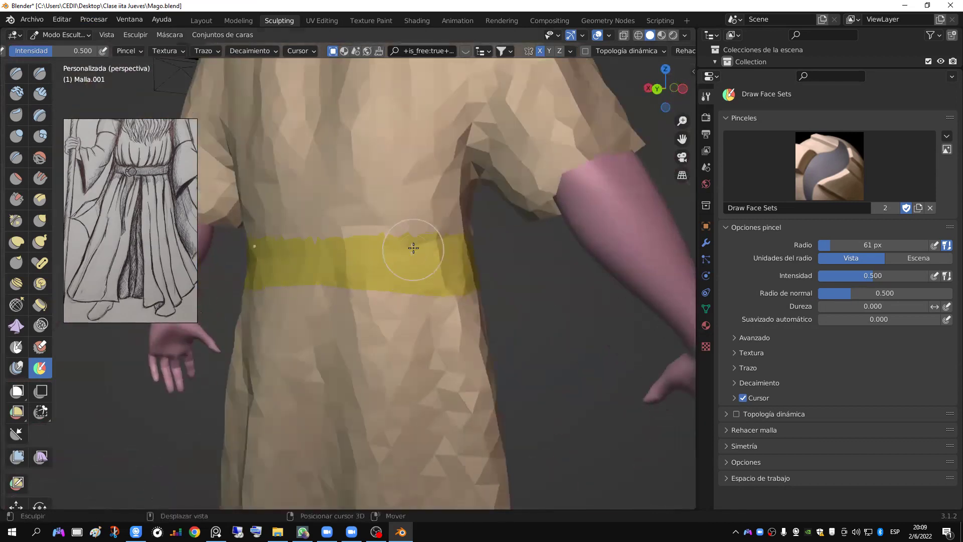
pyautogui.moveTo(401, 248); pyautogui.dragTo(423, 259, button='middle')
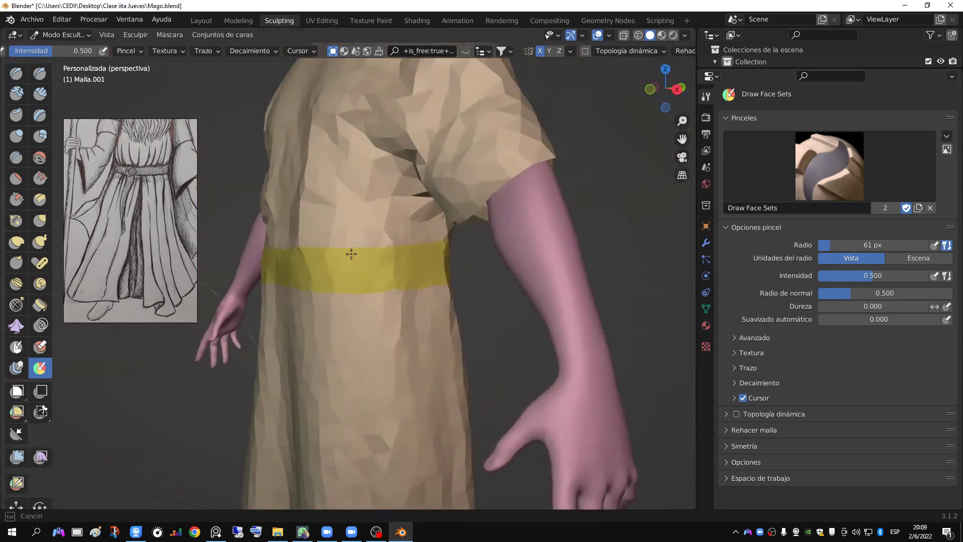
pyautogui.moveTo(419, 301); pyautogui.dragTo(307, 218, button='middle')
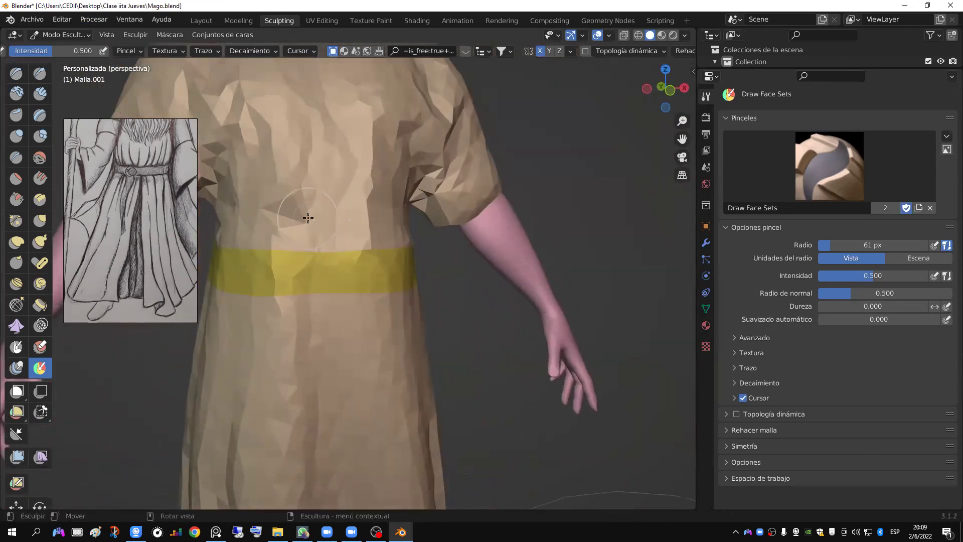
# Step: Extract the yellow waist face set into a new object and show that object's modifiers
pyautogui.click(156, 35)
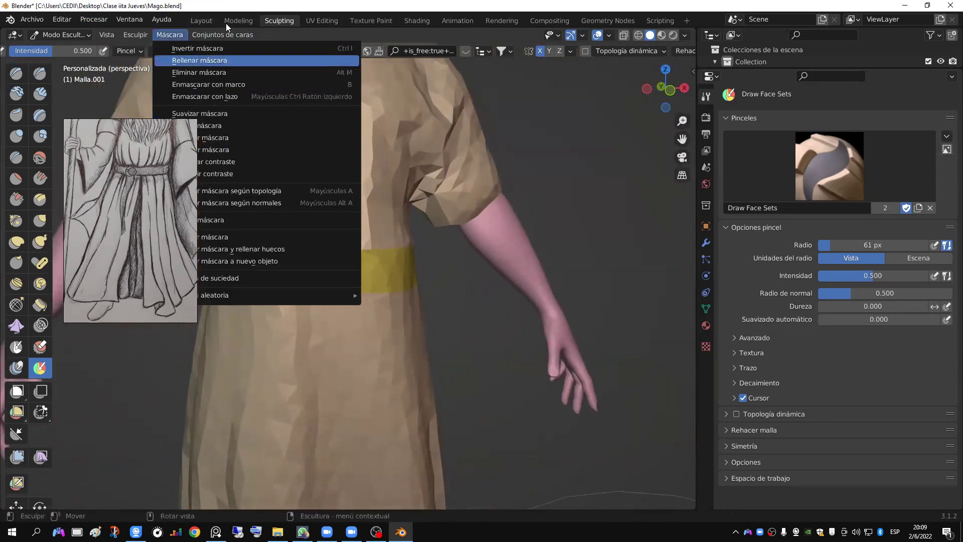
pyautogui.moveTo(223, 35)
pyautogui.click(239, 161)
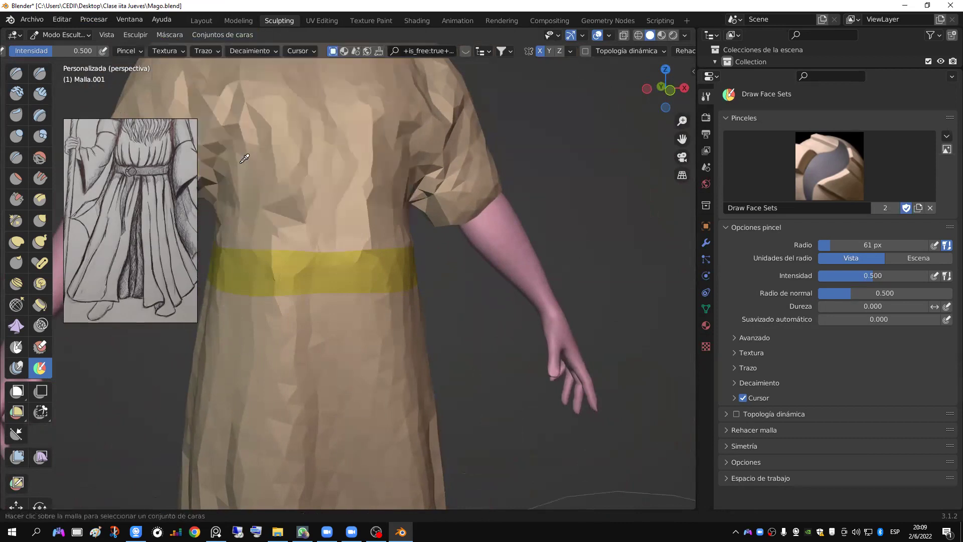
pyautogui.click(300, 263)
pyautogui.moveTo(431, 269); pyautogui.dragTo(406, 277, button='middle')
pyautogui.click(405, 277)
pyautogui.click(405, 277)
pyautogui.click(706, 243)
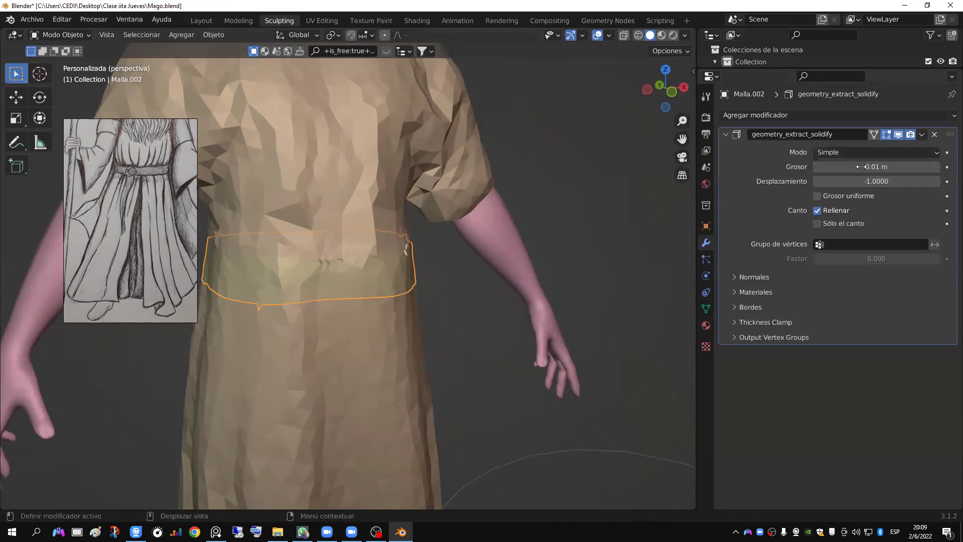
pyautogui.moveTo(876, 166)
pyautogui.mouseDown()
pyautogui.moveTo(922, 166)
pyautogui.moveTo(867, 167)
pyautogui.moveTo(883, 166)
pyautogui.mouseUp()
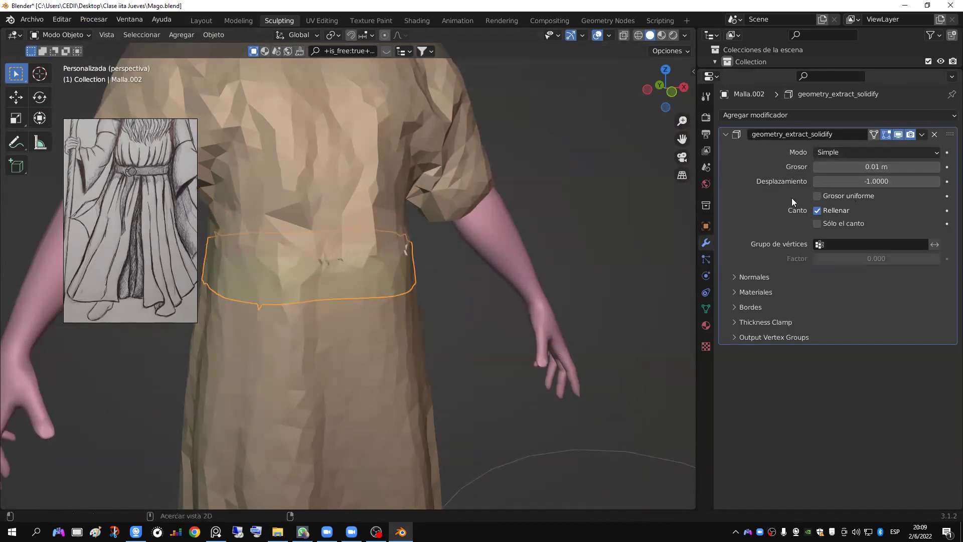
pyautogui.hotkey('ctrl', 'a')
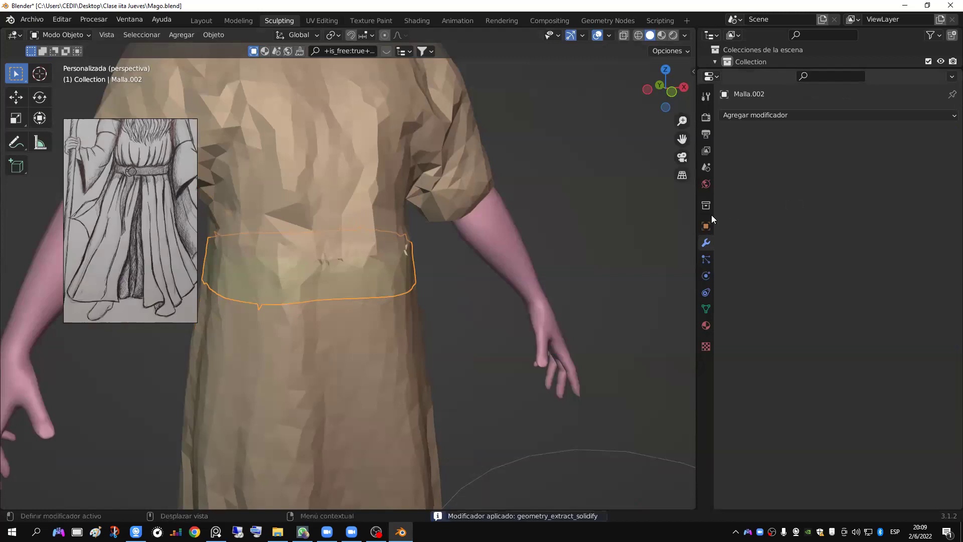
pyautogui.hotkey('ctrl', 'z')
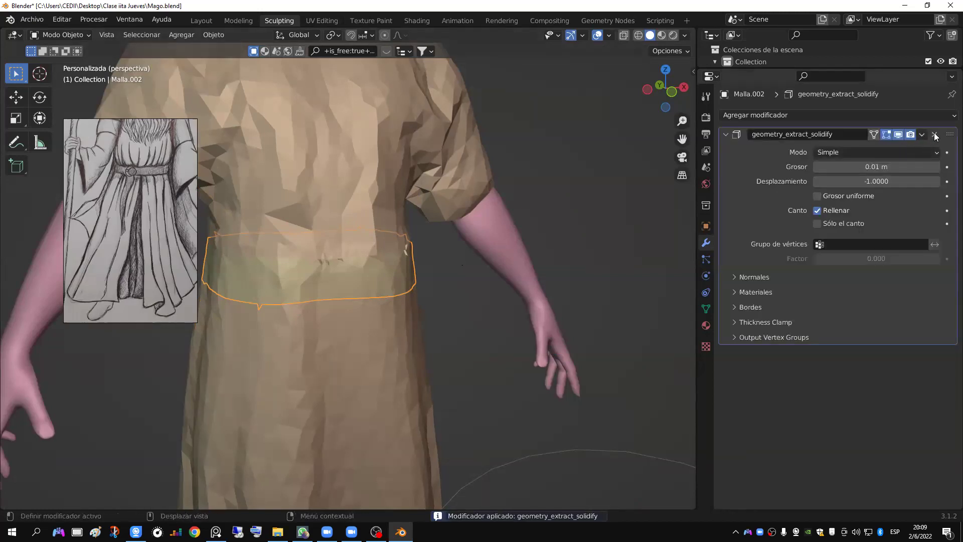
# Step: Remove the geometry_extract_solidify modifier from the extracted waist band
pyautogui.click(935, 135)
pyautogui.moveTo(370, 296); pyautogui.dragTo(408, 279, button='middle')
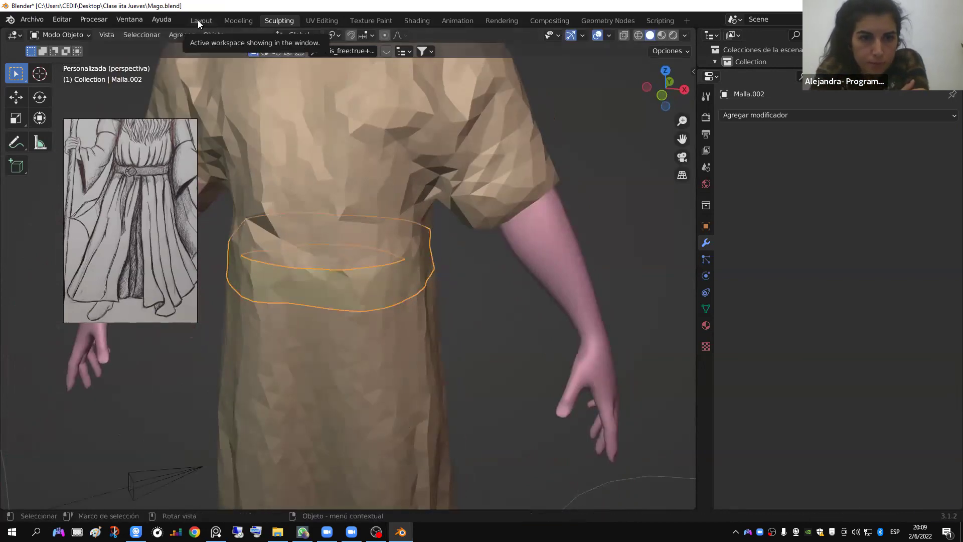
# Step: In the Layout workspace, delete the duplicated robe and make the original Malla robe visible again
pyautogui.click(198, 20)
pyautogui.click(358, 300)
pyautogui.press('Delete')
pyautogui.click(434, 227)
pyautogui.click(940, 134)
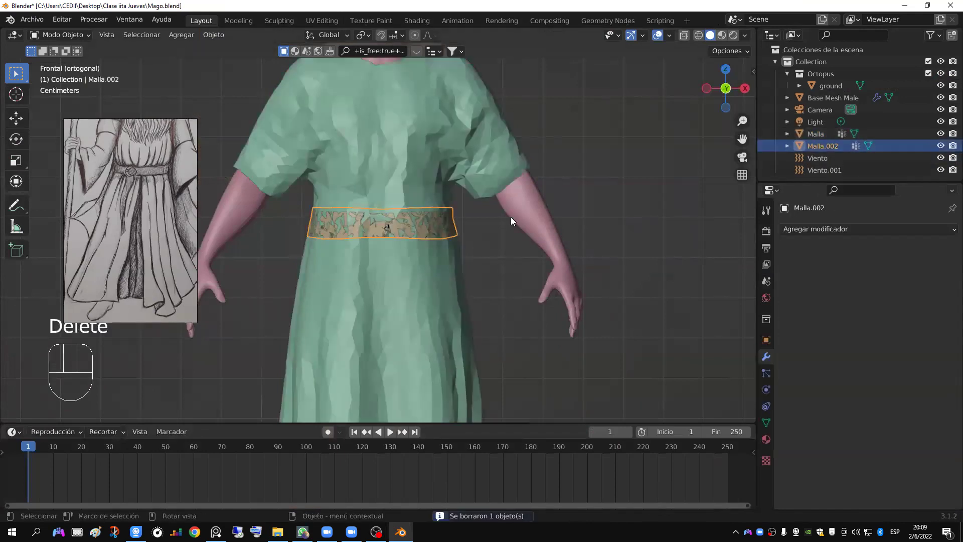
# Step: Try to scale up the extracted belt Malla.002 about its current origin
pyautogui.click(443, 222)
pyautogui.click(405, 219)
pyautogui.scroll(3, 511, 228)
pyautogui.press('s')
pyautogui.click(534, 232)
pyautogui.scroll(-2, 436, 236)
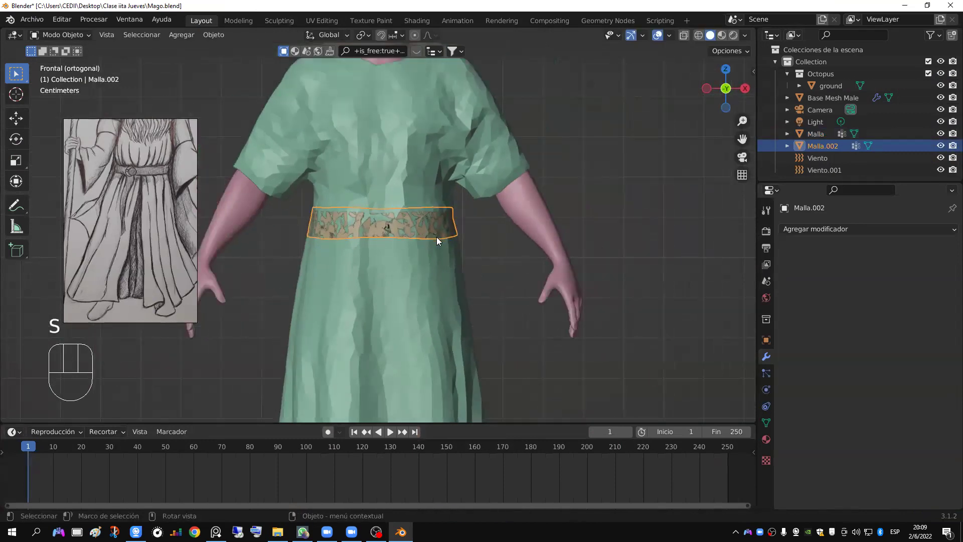
# Step: Try to set the origin of the belt Malla.002 to its geometry
pyautogui.scroll(2, 416, 227)
pyautogui.rightClick(417, 228)
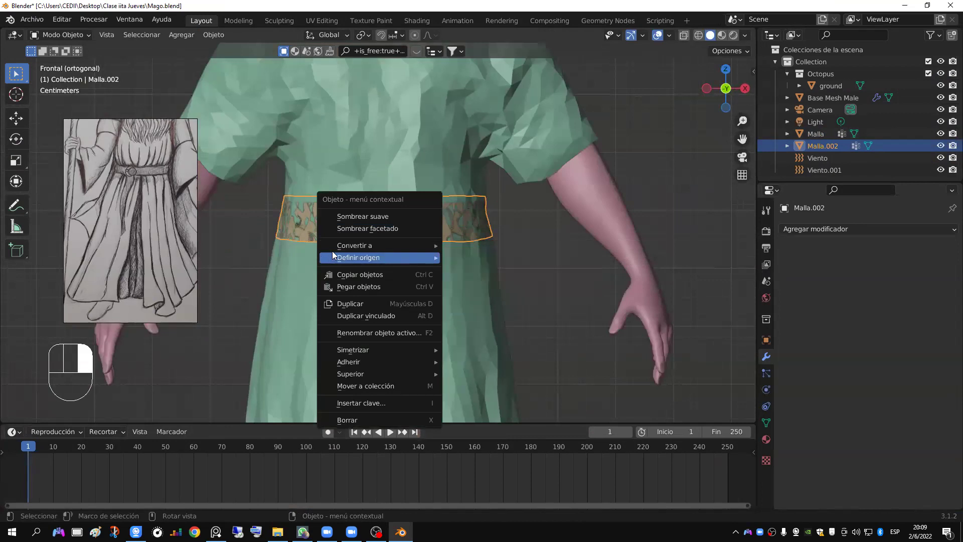
pyautogui.moveTo(335, 257)
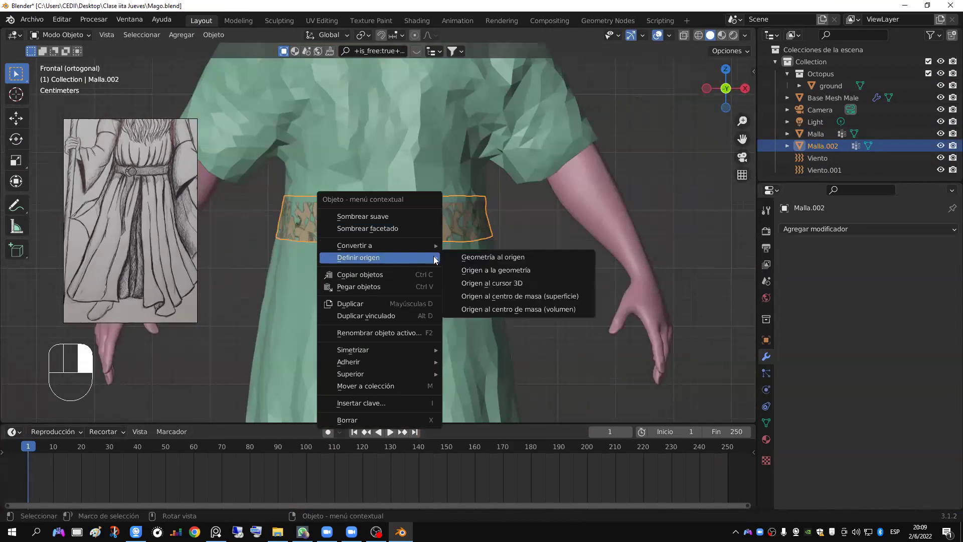
pyautogui.click(496, 270)
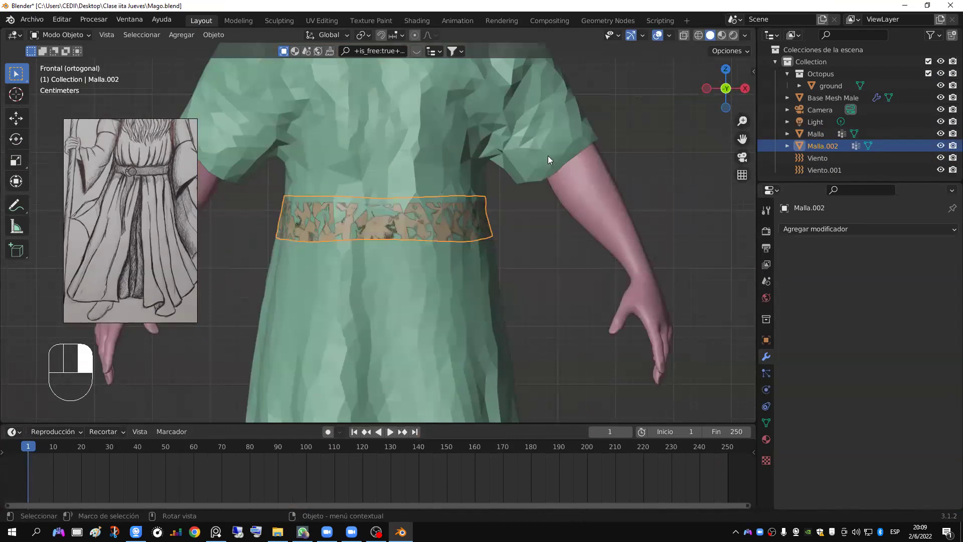
pyautogui.rightClick(435, 228)
pyautogui.moveTo(413, 241)
pyautogui.moveTo(404, 257)
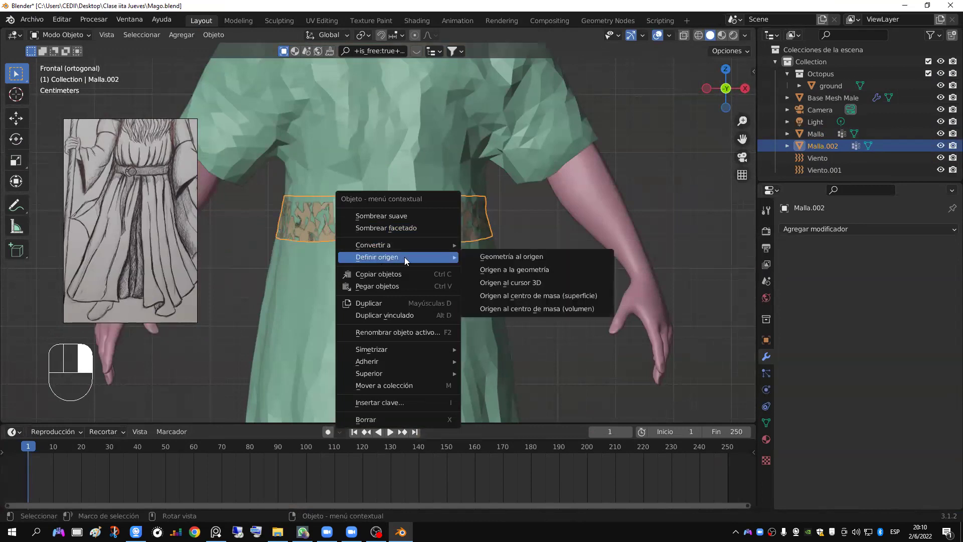
pyautogui.scroll(-7, 449, 251)
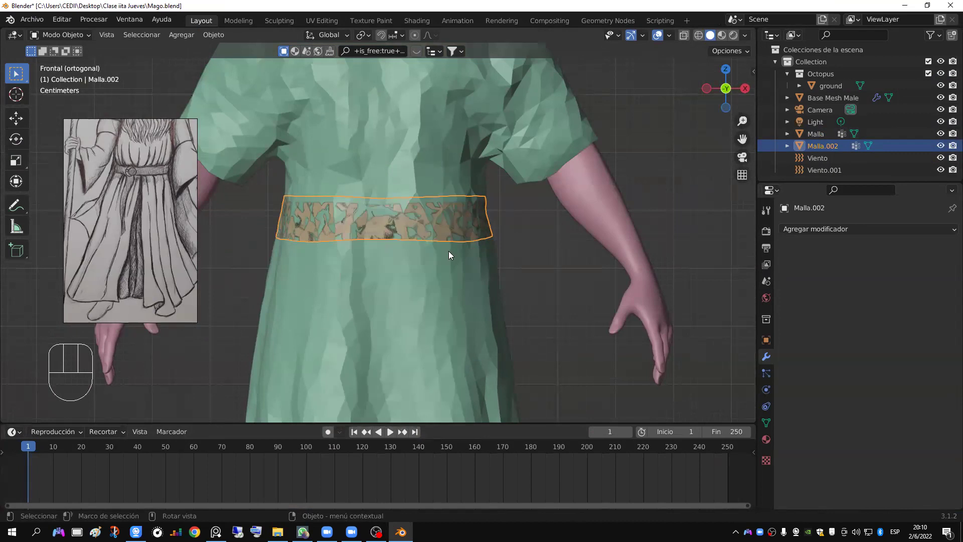
pyautogui.scroll(7, 395, 238)
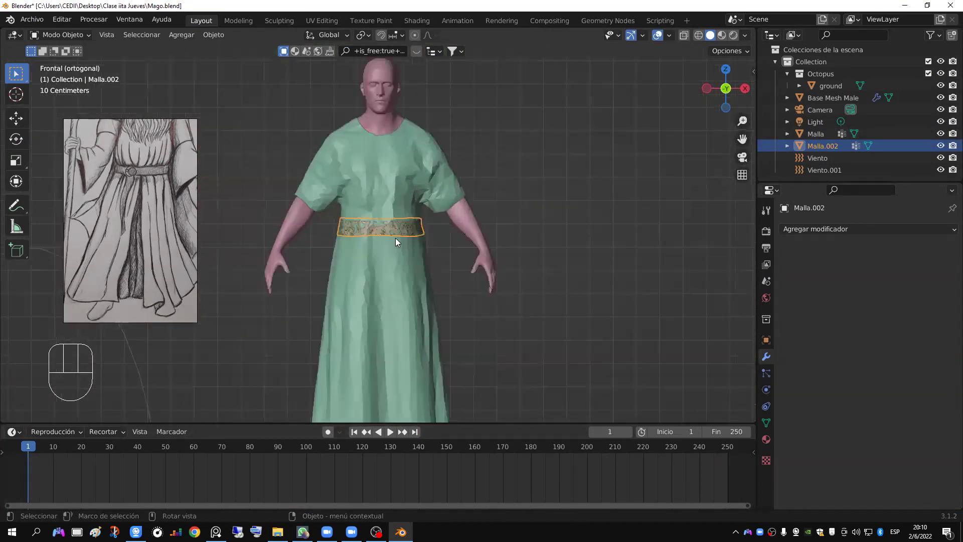
# Step: Set the origin of Malla.002 to its geometry and scale the belt up until it sits outside the robe
pyautogui.rightClick(406, 228)
pyautogui.click(405, 226)
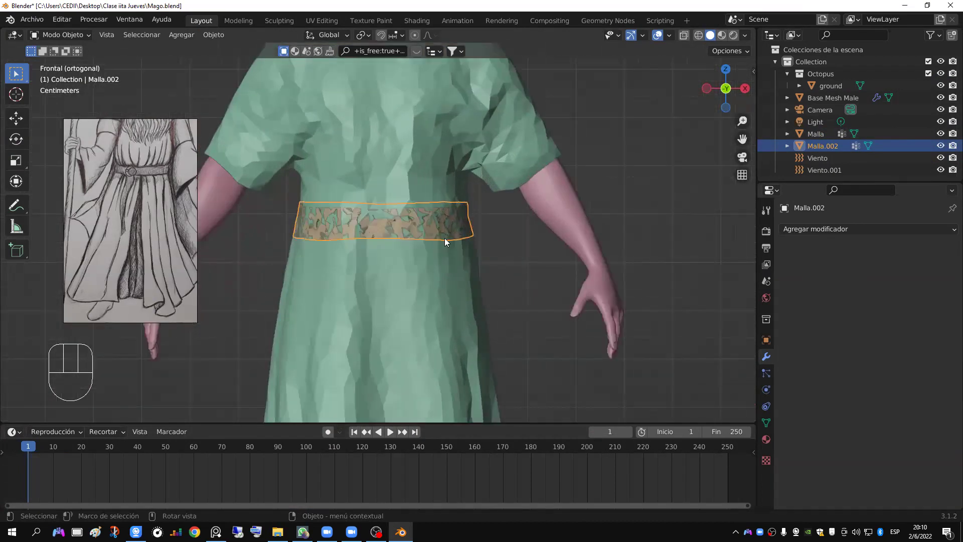
pyautogui.rightClick(372, 235)
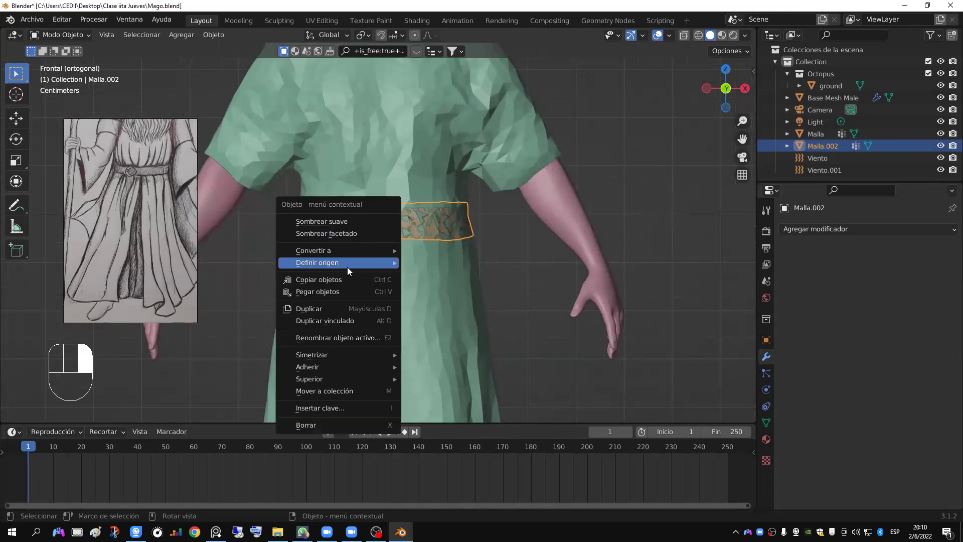
pyautogui.moveTo(347, 263)
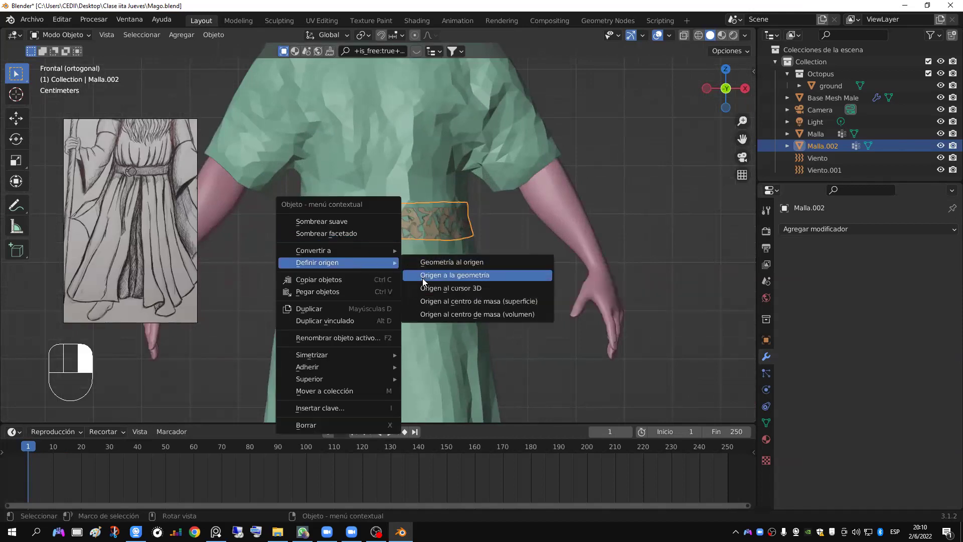
pyautogui.click(490, 275)
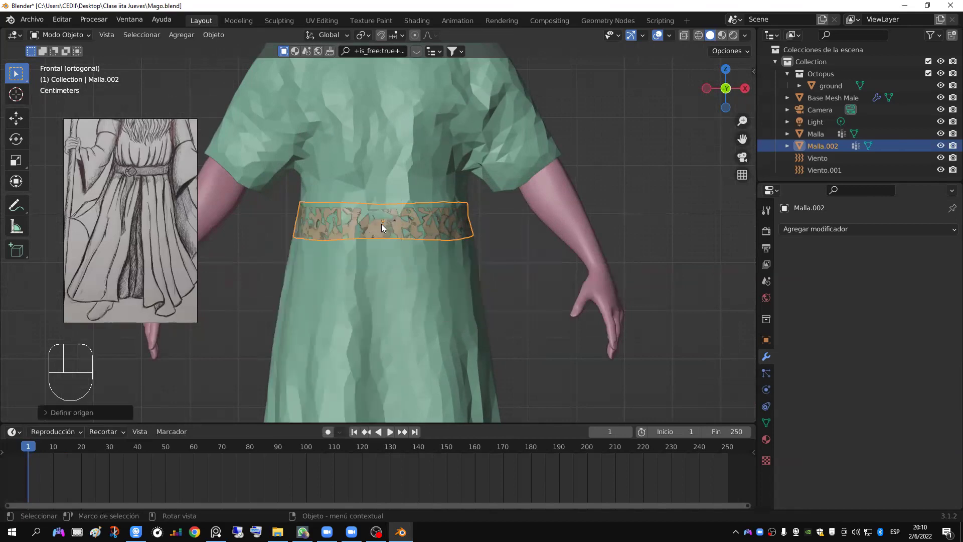
pyautogui.press('s')
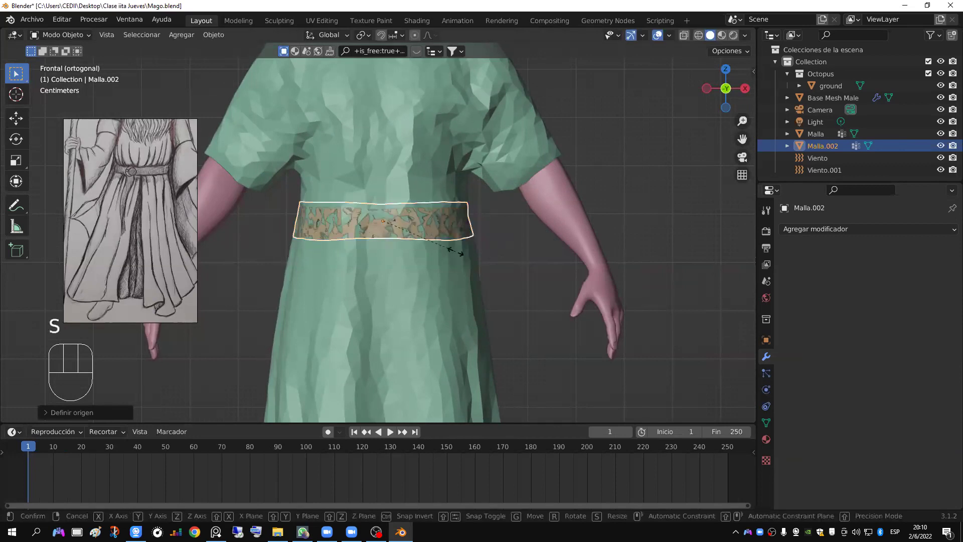
pyautogui.click(470, 255)
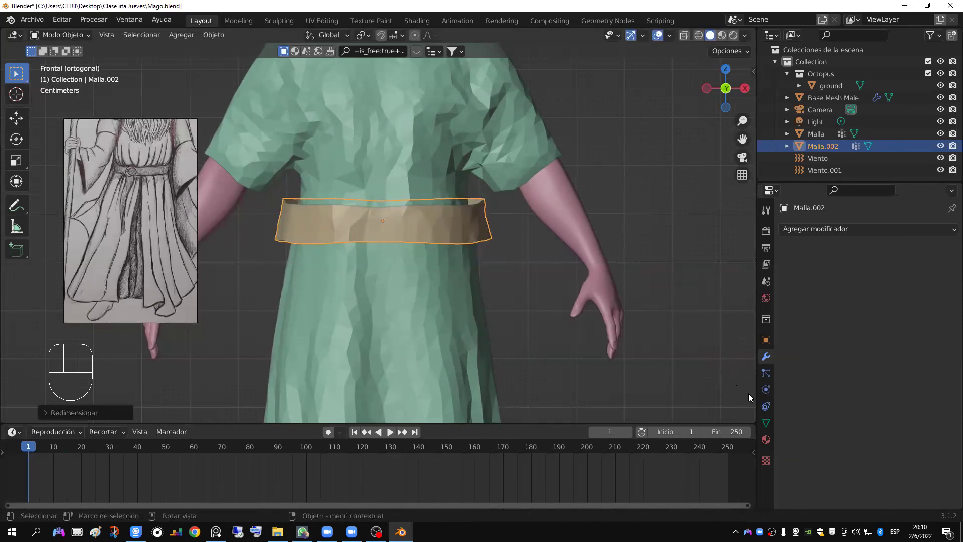
# Step: Add Collision physics to the belt Malla.002 and turn on automatic keyframing
pyautogui.click(765, 389)
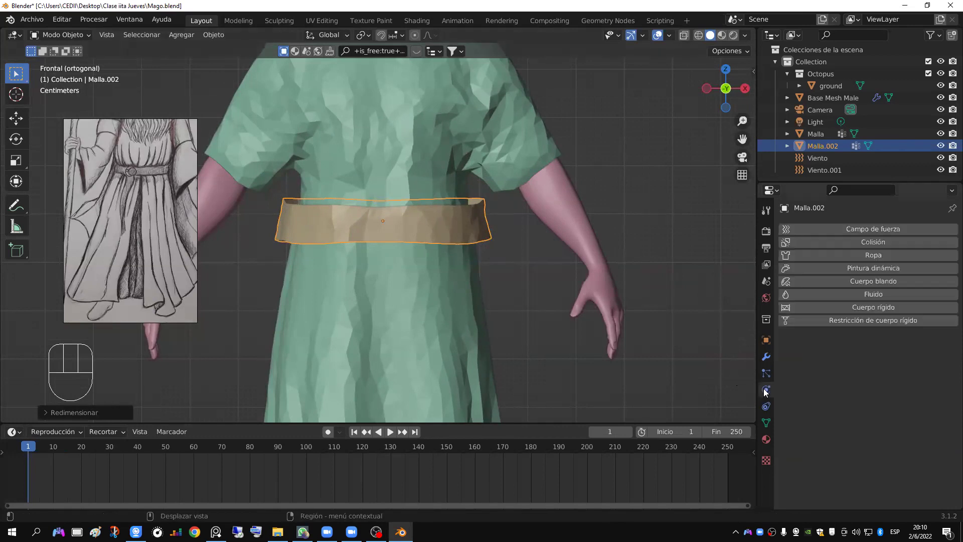
pyautogui.click(834, 241)
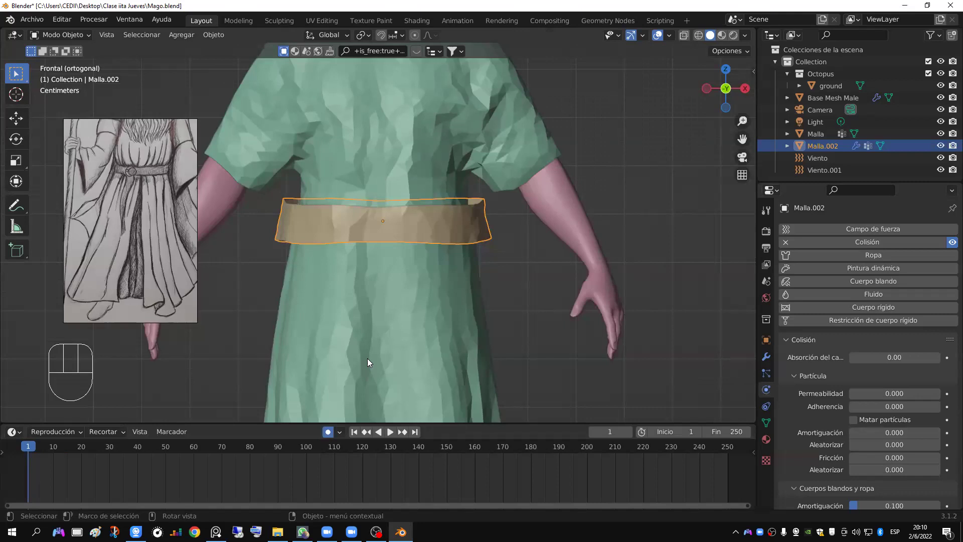
pyautogui.scroll(-5, 368, 359)
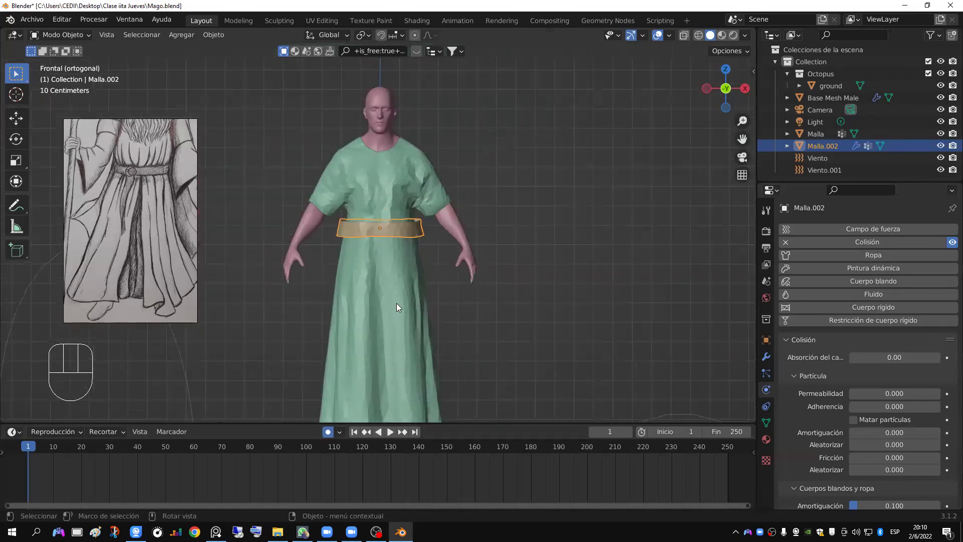
pyautogui.scroll(1, 401, 301)
# Step: At frame 1, scale the belt Malla.002 up slightly to record its starting keyframe
pyautogui.click(421, 300)
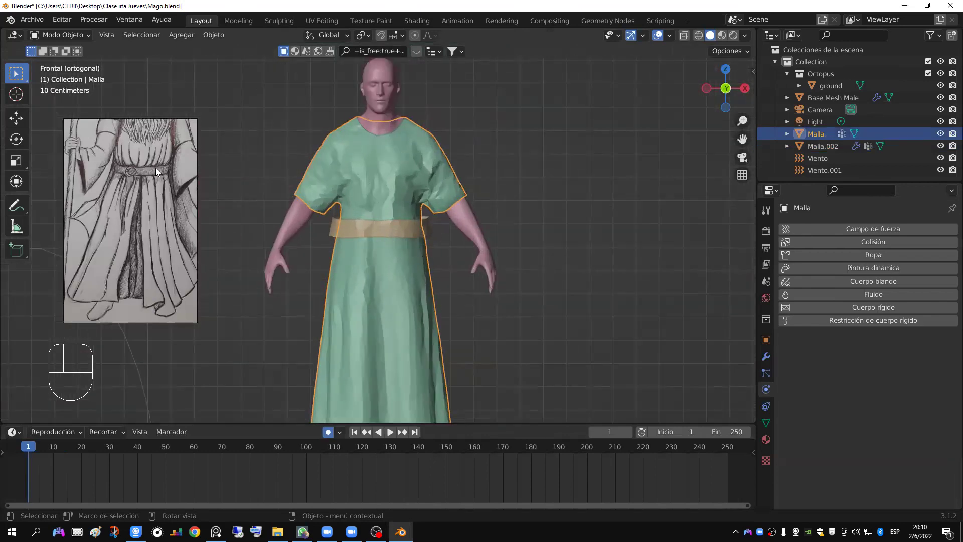
pyautogui.scroll(2, 438, 263)
pyautogui.click(435, 233)
pyautogui.scroll(3, 476, 240)
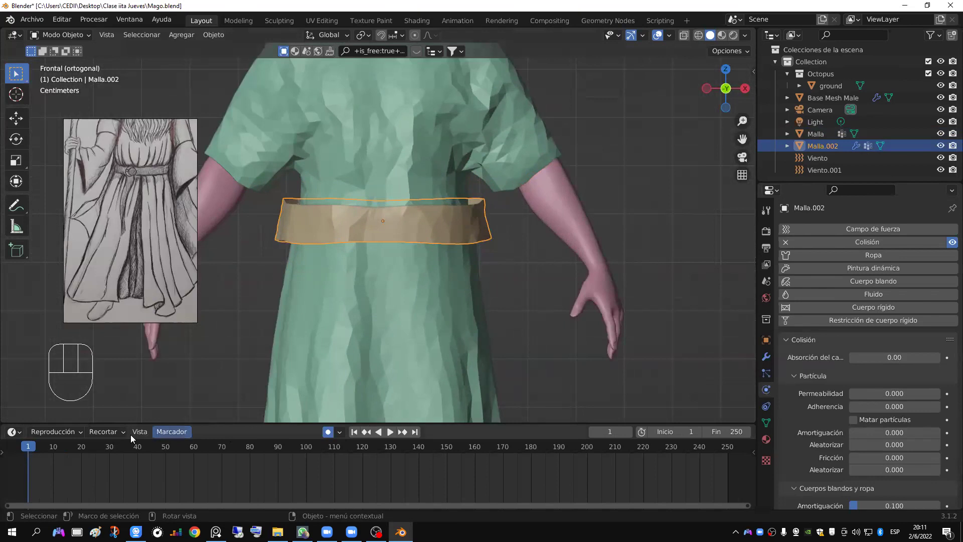
pyautogui.press('s')
pyautogui.click(529, 314)
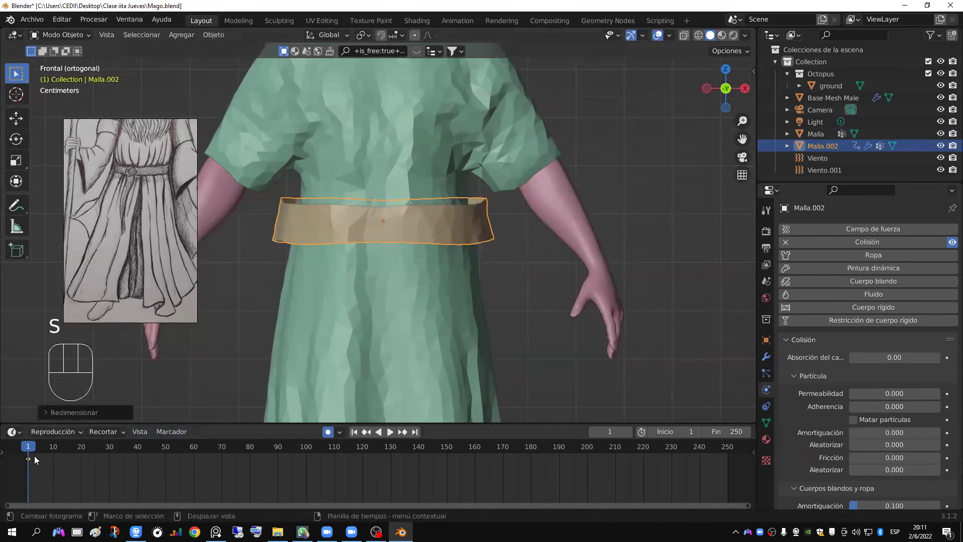
# Step: At frame 80, scale the belt down until it sits just inside the robe's waist, recording the end keyframe
pyautogui.press('space')
pyautogui.moveTo(41, 446); pyautogui.dragTo(248, 455)
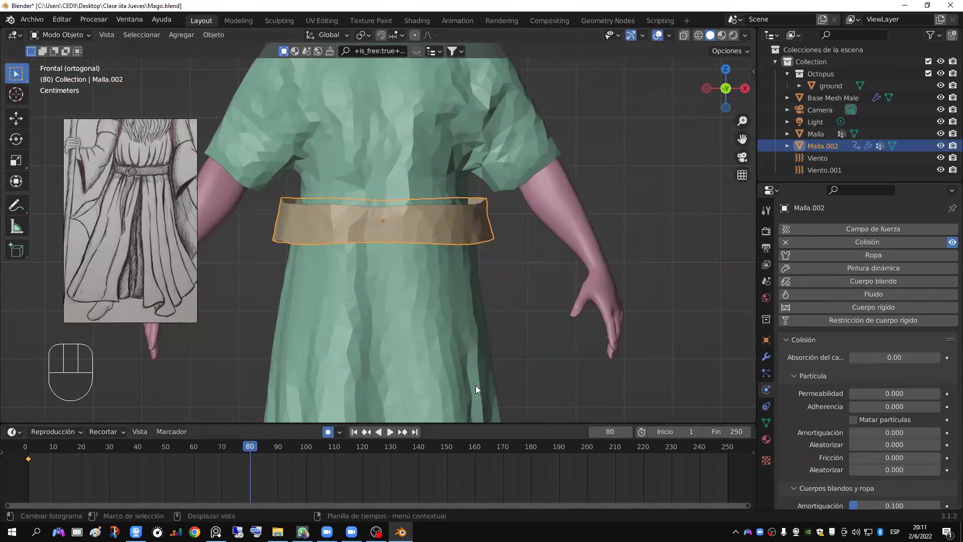
pyautogui.press('s')
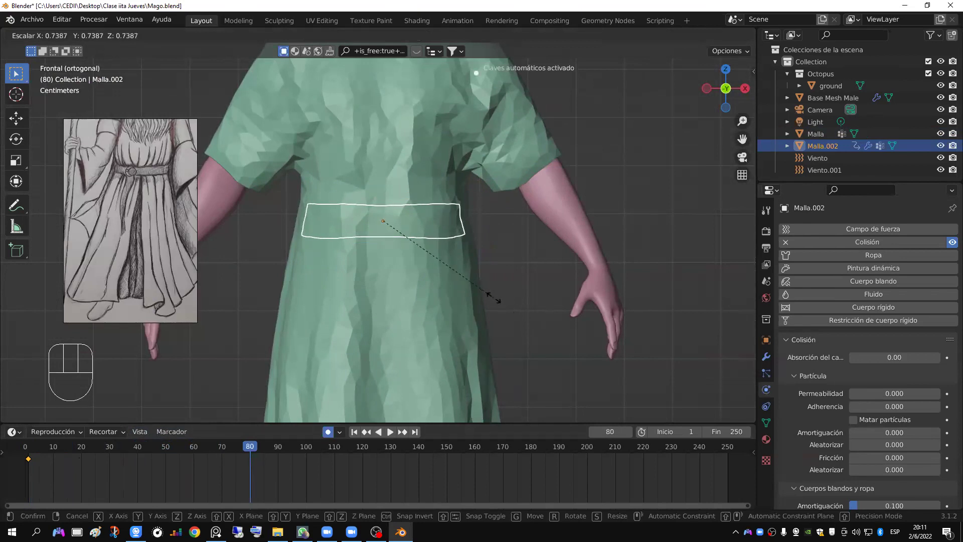
pyautogui.click(497, 297)
pyautogui.hotkey('alt', 's')
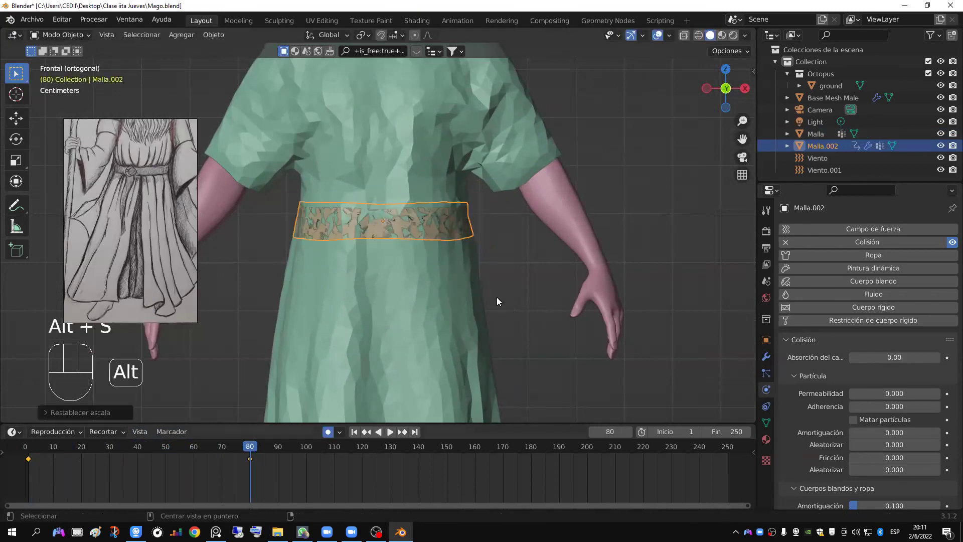
pyautogui.press('s')
pyautogui.click(473, 295)
# Step: Hide the robe Malla, fine-tune the belt's scale around the body at frame 80, and show the robe again
pyautogui.moveTo(940, 134); pyautogui.dragTo(941, 145)
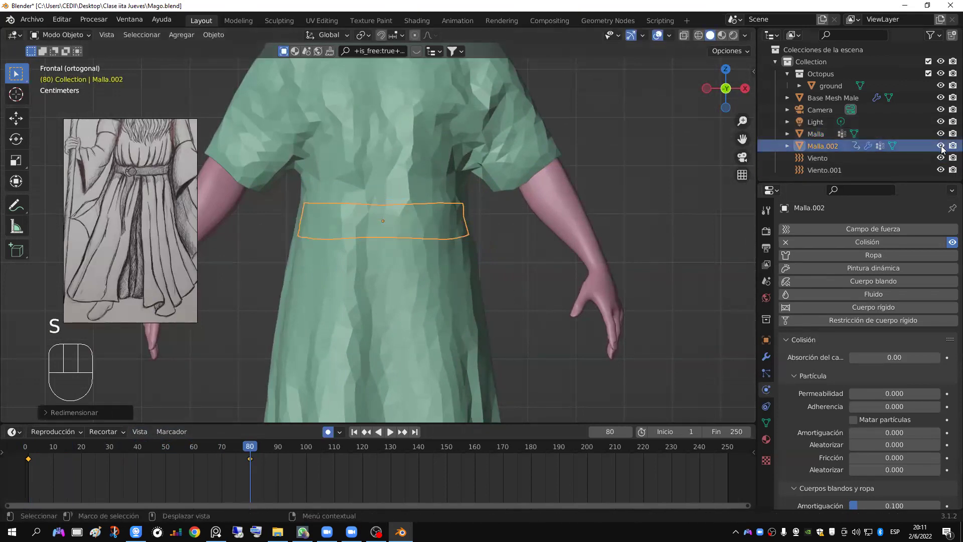
pyautogui.click(940, 145)
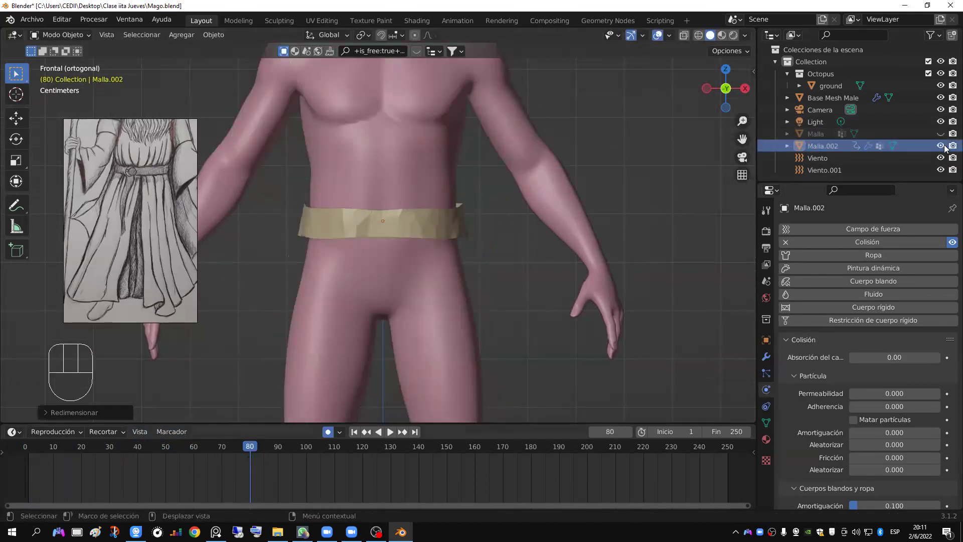
pyautogui.press('s')
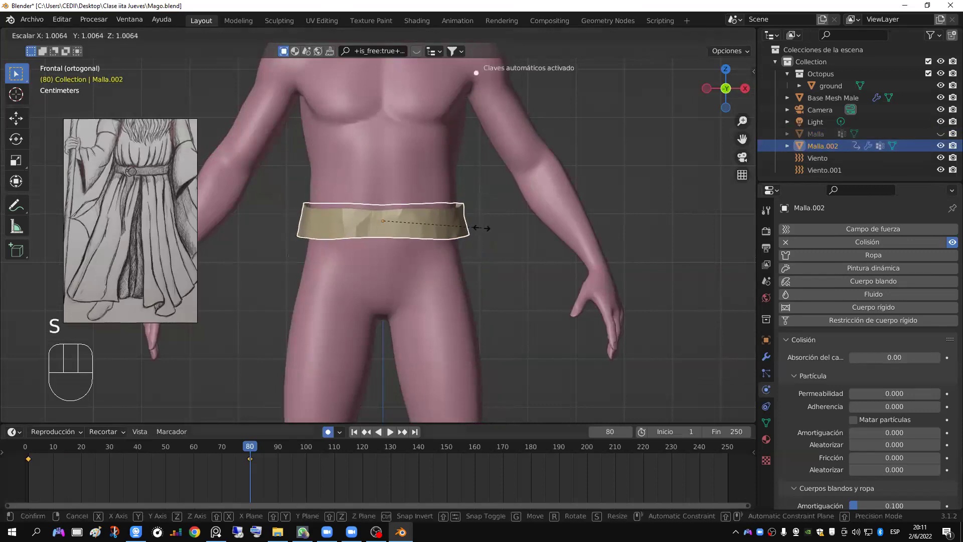
pyautogui.click(481, 228)
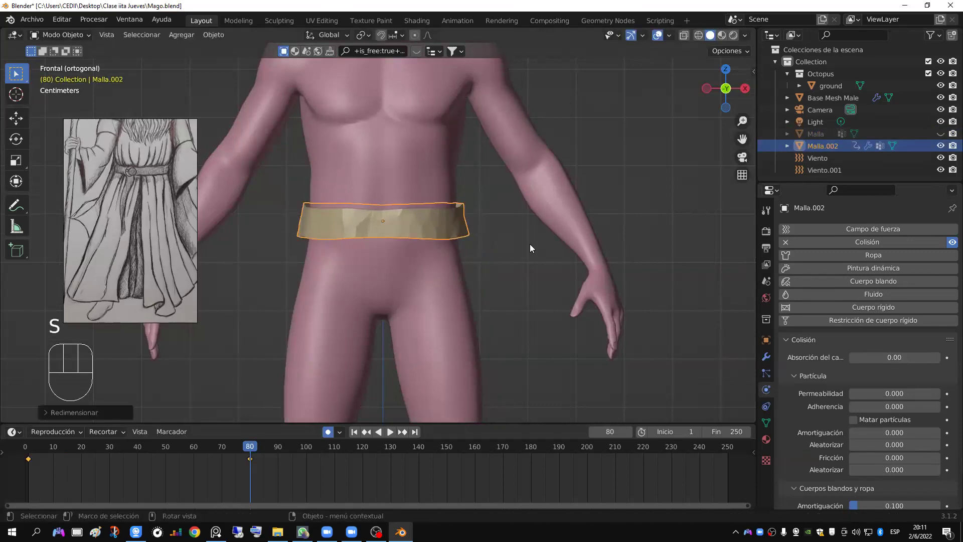
pyautogui.click(941, 133)
pyautogui.click(461, 290)
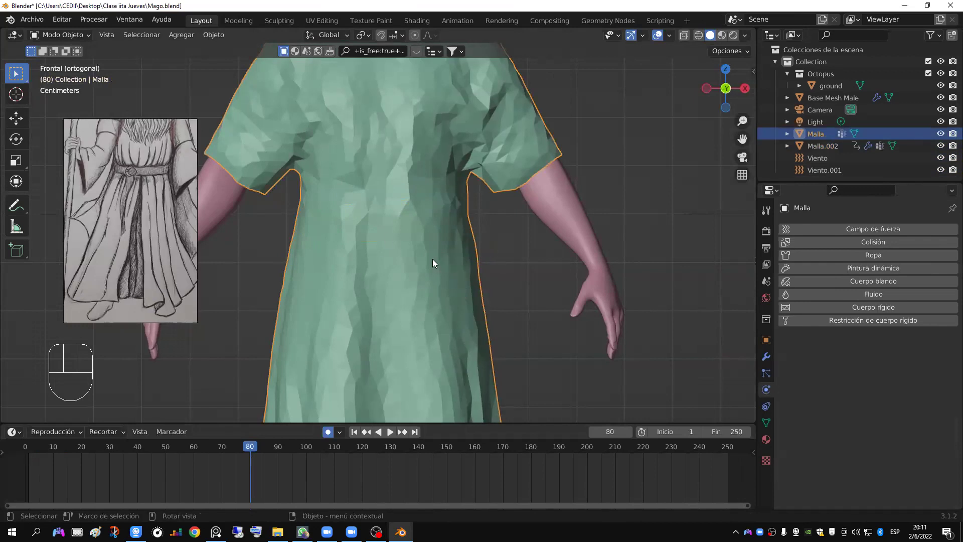
pyautogui.scroll(-2, 393, 229)
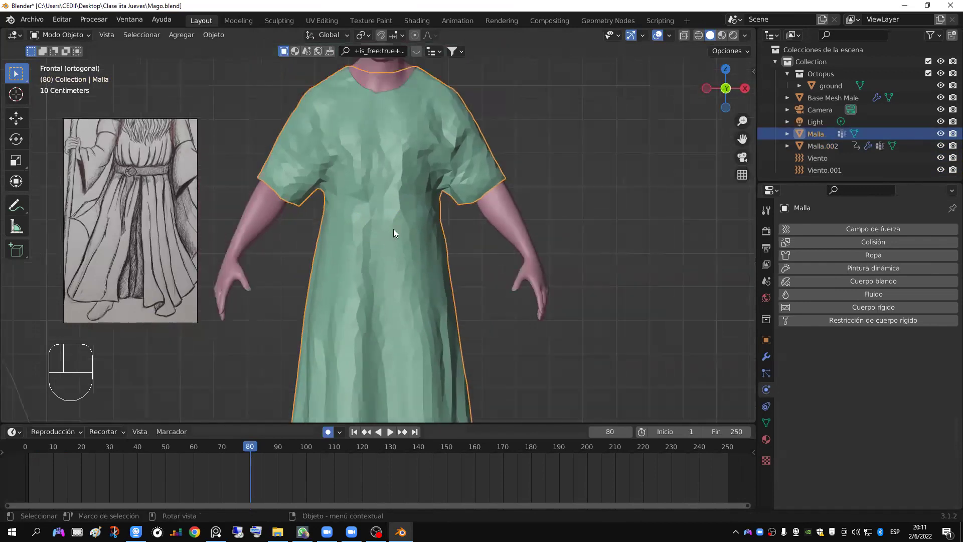
# Step: Try to carve a waistline into the robe with the Crease brush in the Sculpting workspace, and return to Layout
pyautogui.click(275, 20)
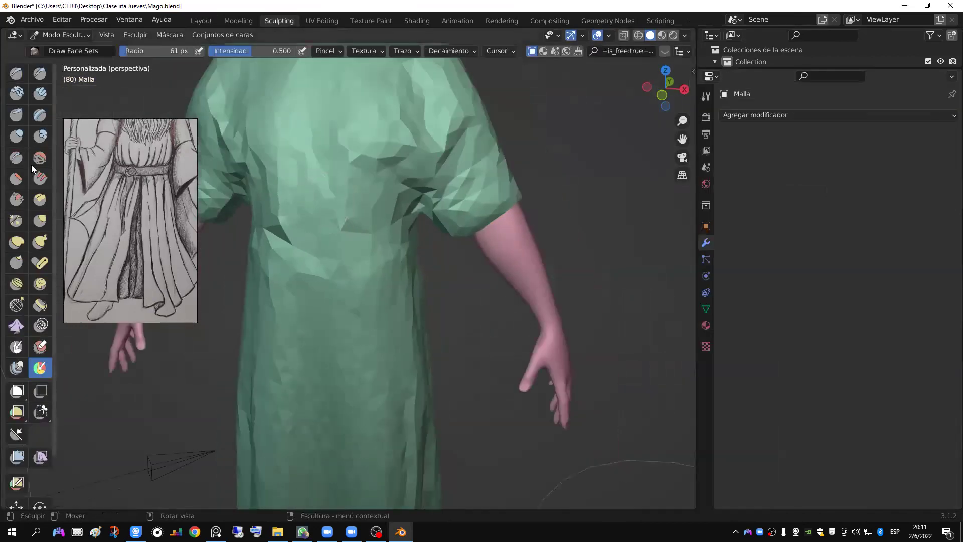
pyautogui.click(16, 157)
pyautogui.moveTo(260, 259); pyautogui.dragTo(396, 262)
pyautogui.moveTo(396, 262)
pyautogui.mouseDown(button='middle')
pyautogui.moveTo(362, 264)
pyautogui.moveTo(404, 263)
pyautogui.mouseUp(button='middle')
pyautogui.moveTo(404, 263)
pyautogui.mouseDown()
pyautogui.moveTo(367, 274)
pyautogui.moveTo(348, 265)
pyautogui.mouseUp()
pyautogui.moveTo(348, 264); pyautogui.dragTo(531, 257, button='middle')
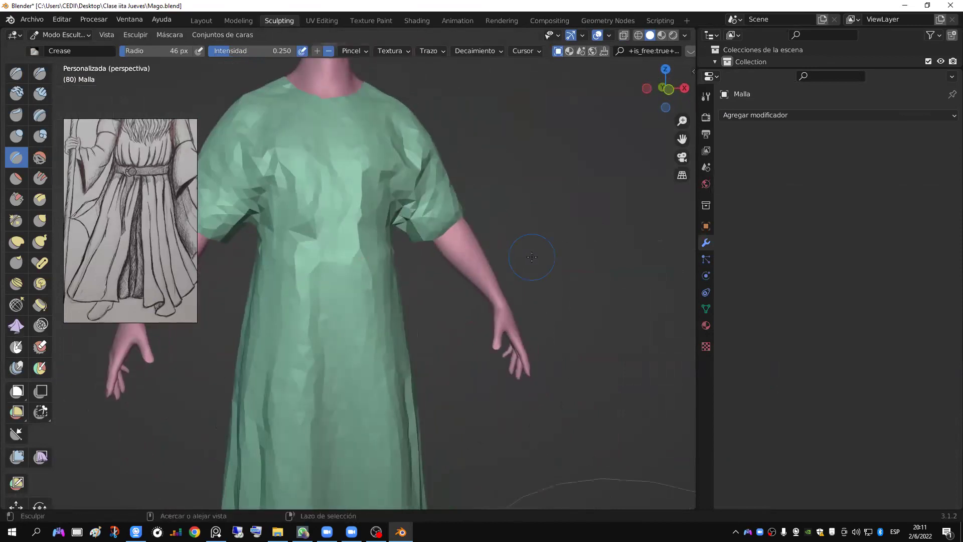
pyautogui.press('KP_1')
pyautogui.click(201, 21)
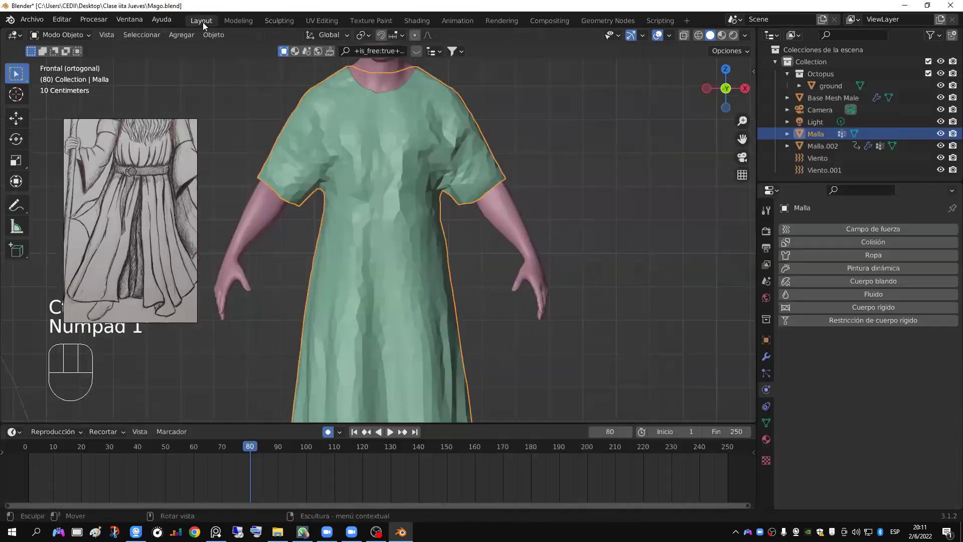
# Step: Play the belt's shrinking animation from frame 1 to check how it tightens around the robe
pyautogui.scroll(-4, 440, 225)
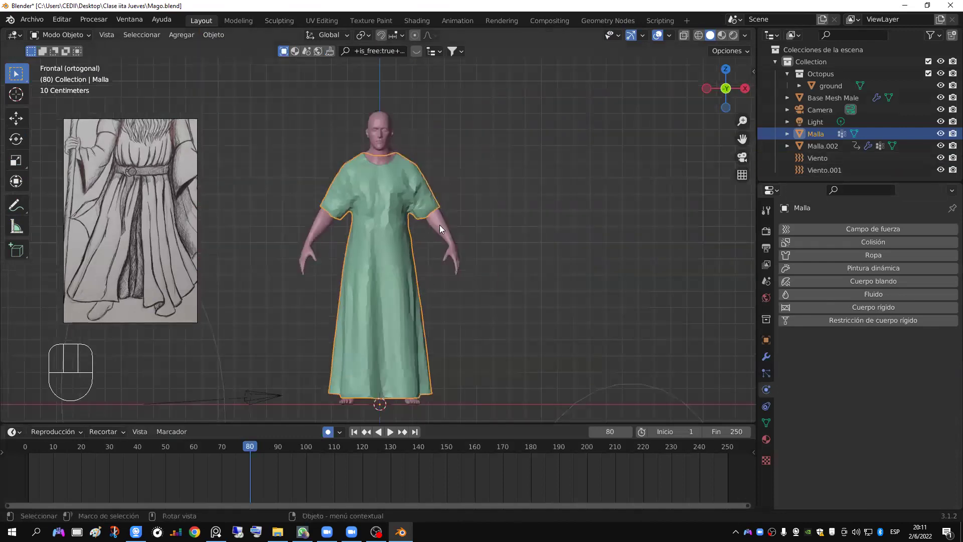
pyautogui.scroll(5, 439, 225)
pyautogui.click(354, 431)
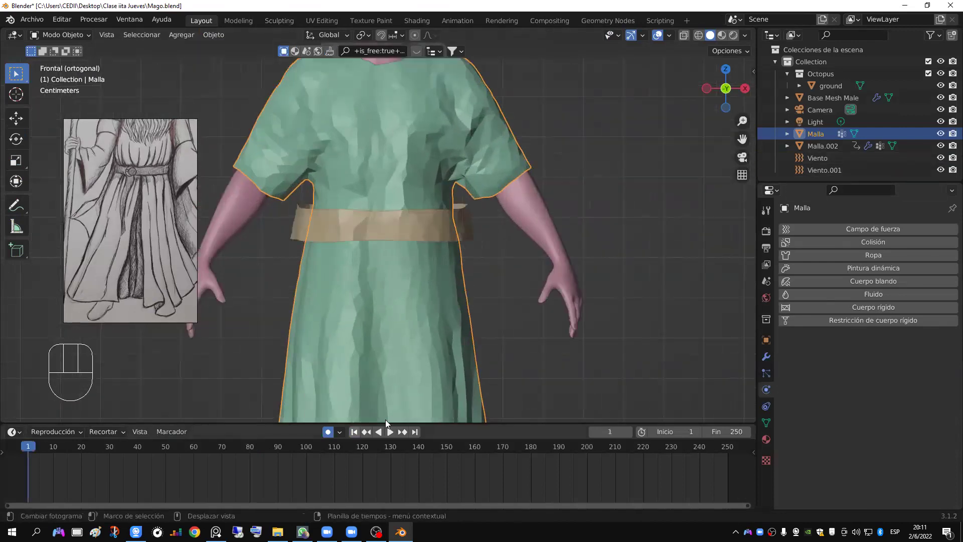
pyautogui.click(443, 232)
pyautogui.press('space')
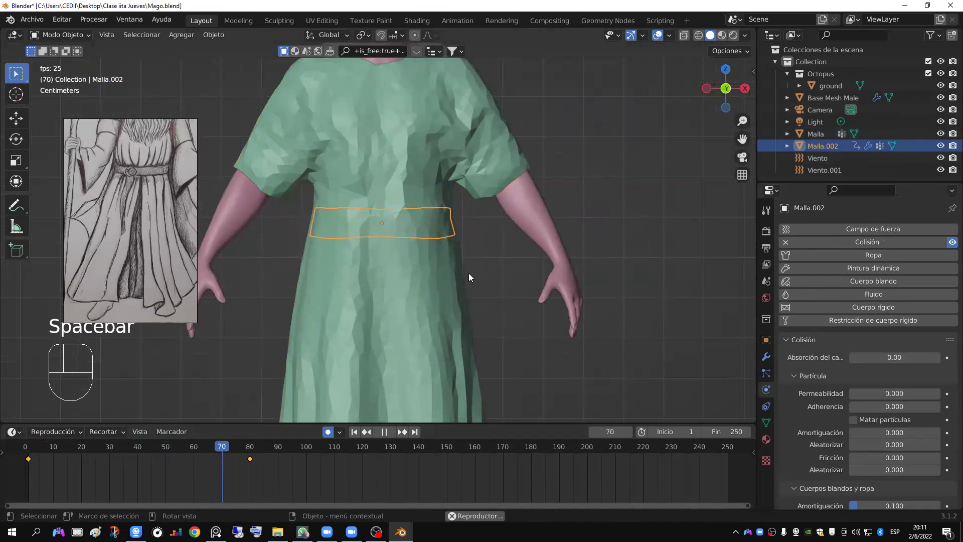
pyautogui.press('Escape')
# Step: Add Cloth physics to the robe Malla and run a short test of the simulation
pyautogui.click(457, 275)
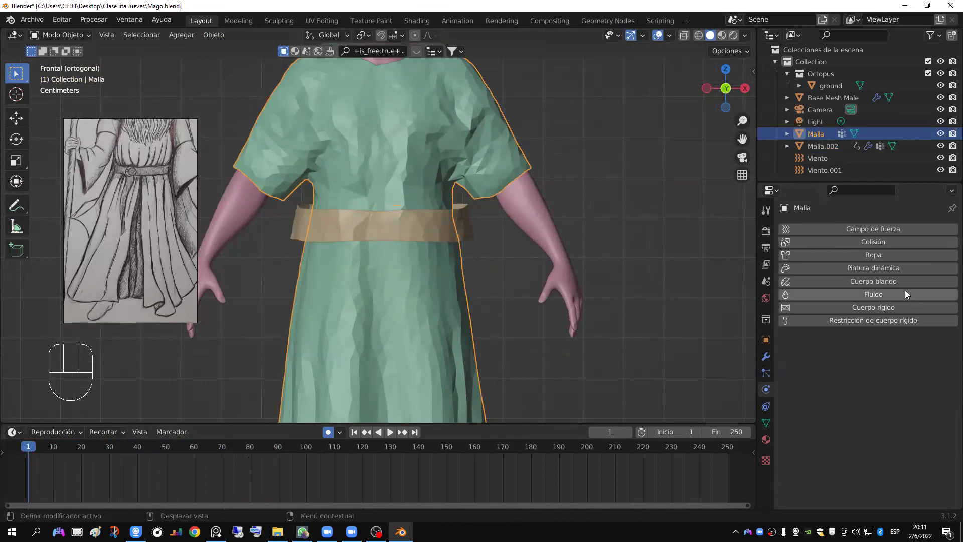
pyautogui.click(865, 256)
pyautogui.scroll(-1, 831, 381)
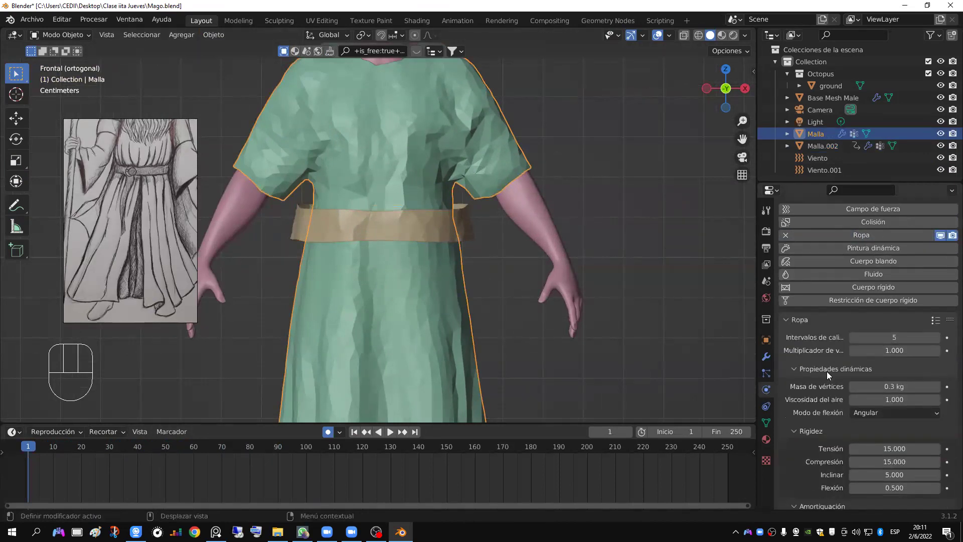
pyautogui.press('space')
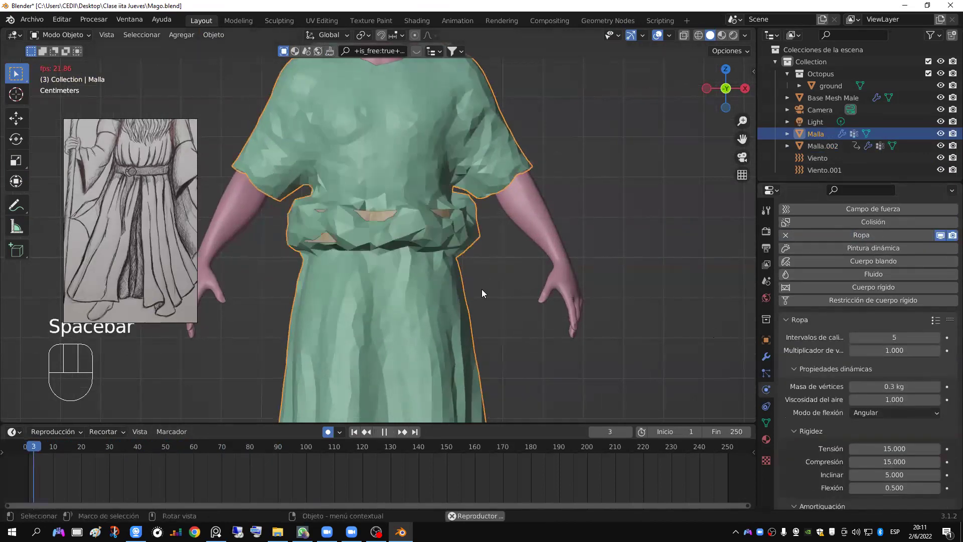
pyautogui.press('Escape')
pyautogui.scroll(-9, 839, 409)
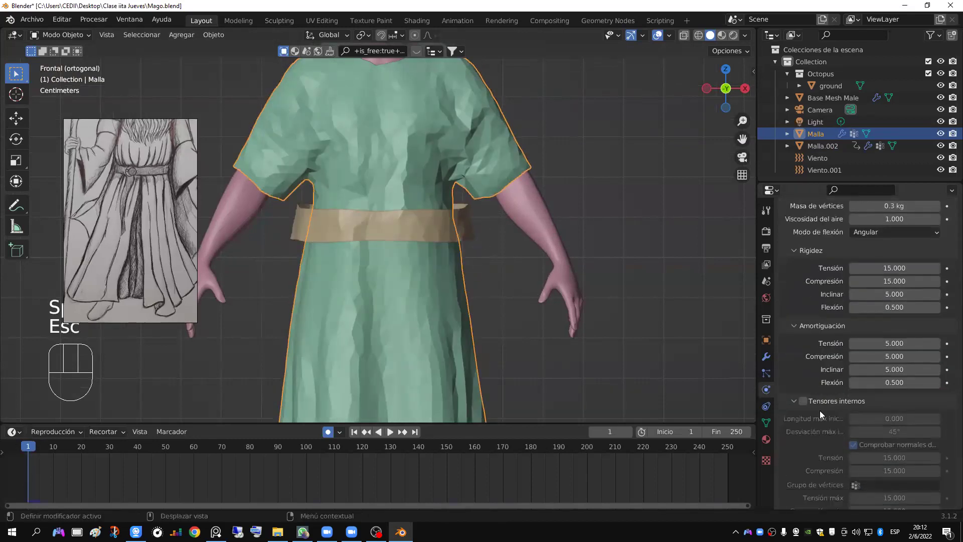
# Step: At frame 1, enlarge the belt Malla.002 and lower it slightly along Z so it clears the robe's waist
pyautogui.click(474, 231)
pyautogui.press('s')
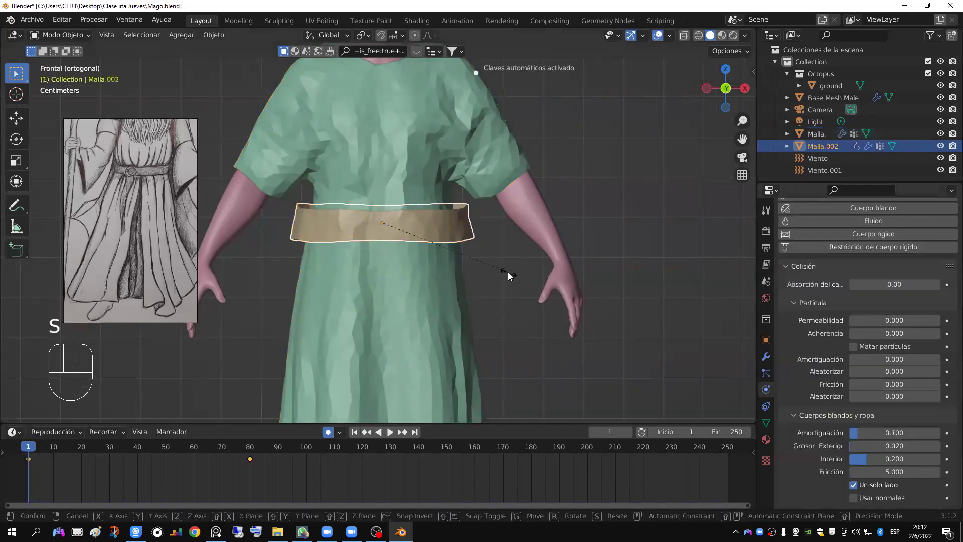
pyautogui.rightClick(508, 272)
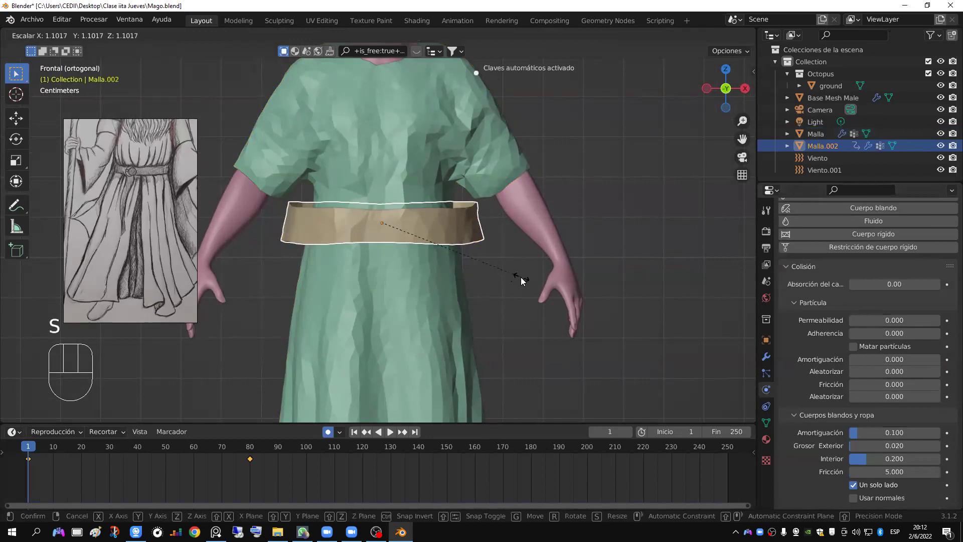
pyautogui.press('g')
pyautogui.press('z')
pyautogui.click(522, 289)
pyautogui.press('s')
pyautogui.click(564, 294)
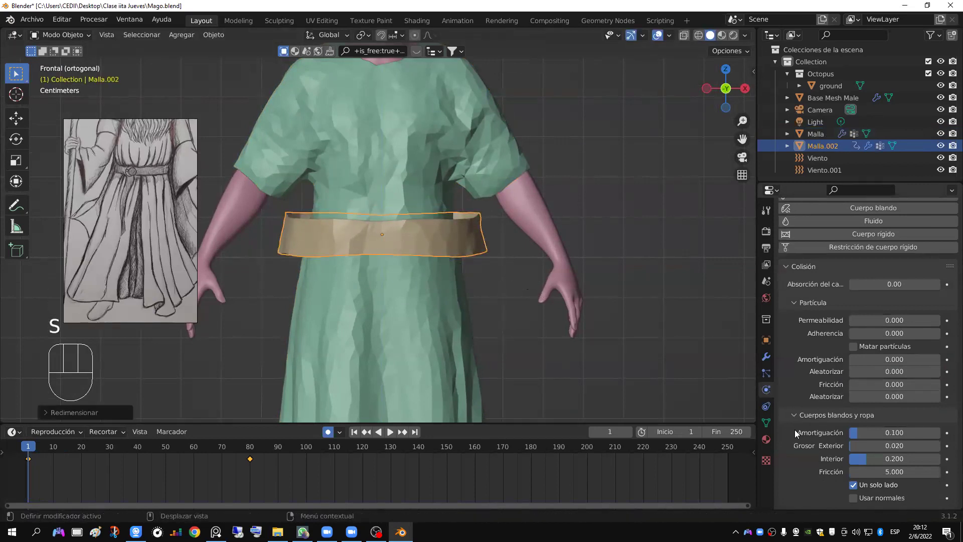
# Step: Set the robe's cloth pin group to Grupo Ropa and run a short test of the simulation
pyautogui.click(577, 355)
pyautogui.scroll(-12, 841, 409)
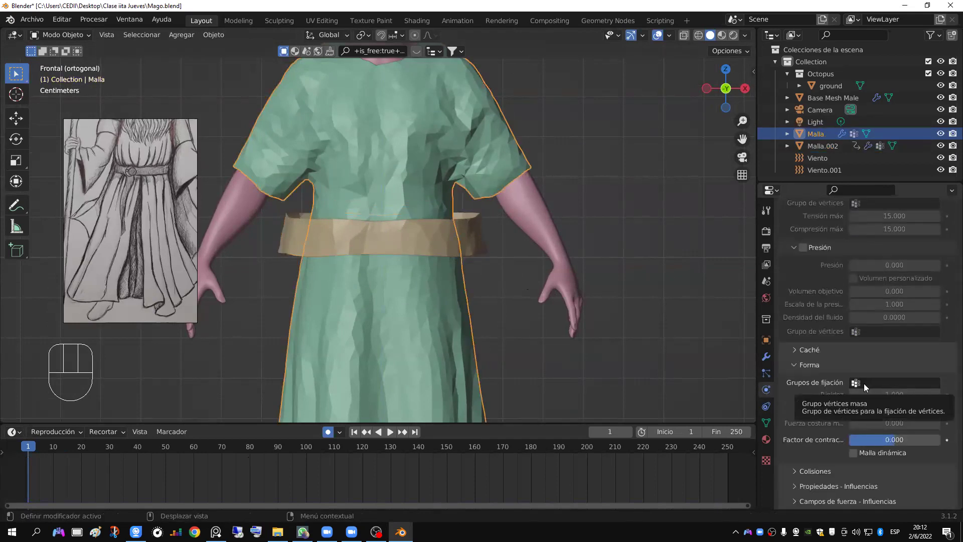
pyautogui.click(864, 383)
pyautogui.click(847, 400)
pyautogui.press('space')
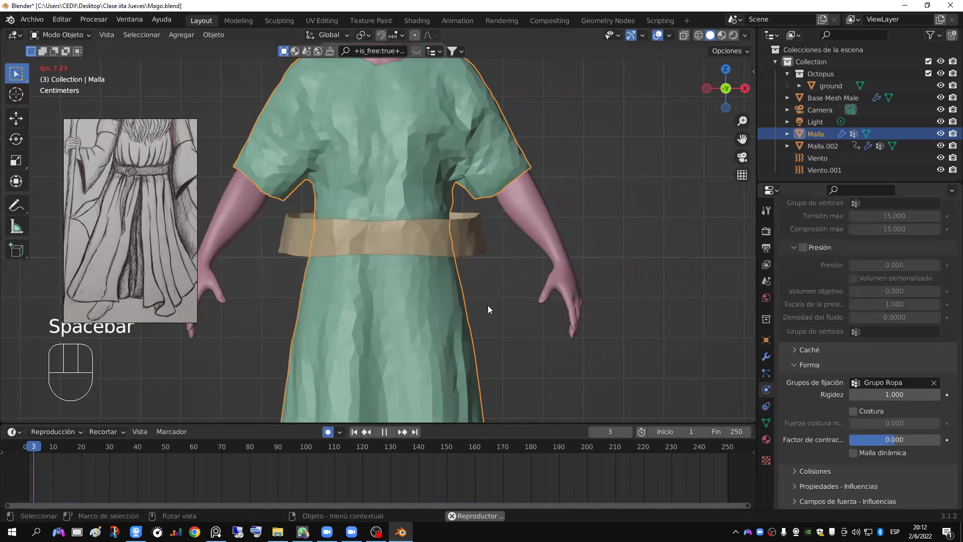
pyautogui.press('Escape')
# Step: Set the belt's outer collision thickness to 0.015 and play the cloth simulation again
pyautogui.click(467, 242)
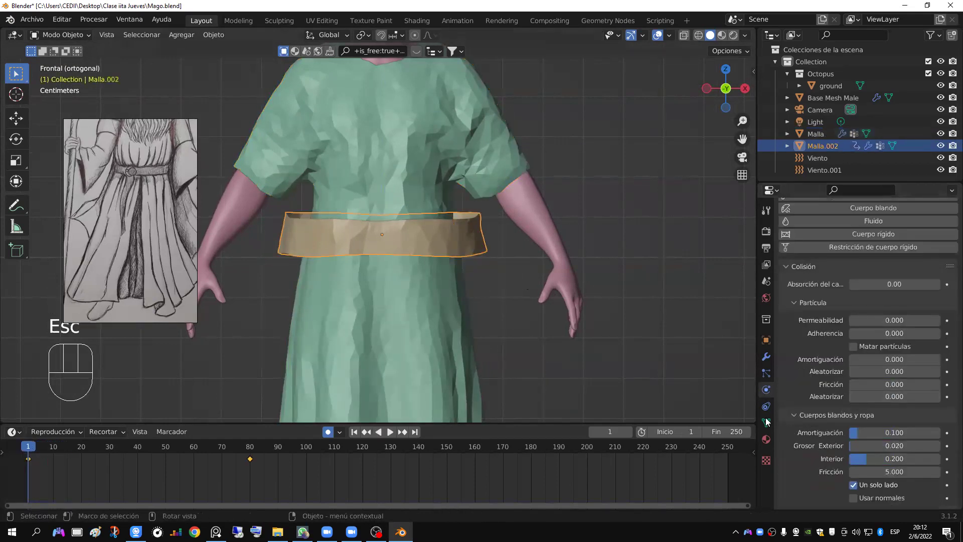
pyautogui.moveTo(874, 445); pyautogui.dragTo(850, 445)
pyautogui.press('space')
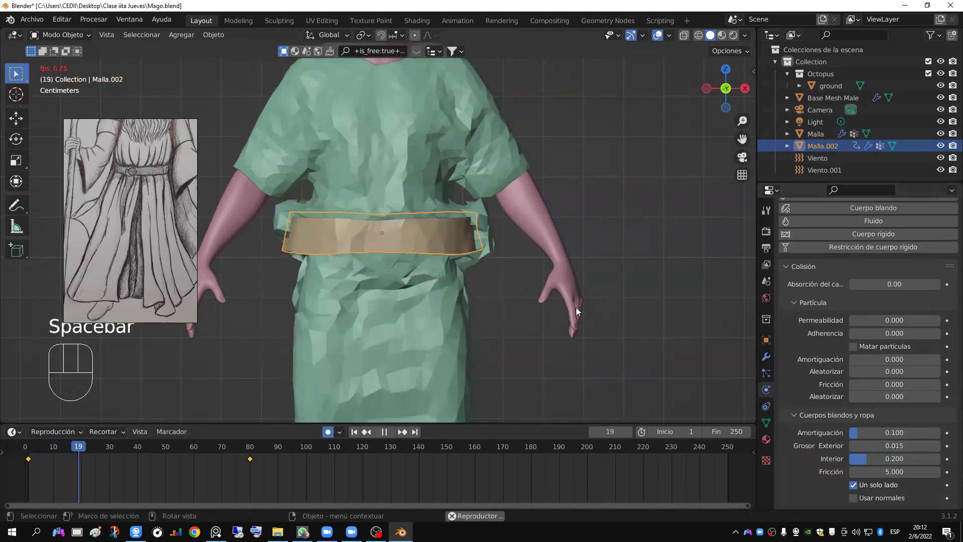
# Step: Remove the collision physics from the Base Mesh Male body and test-play the cloth simulation briefly
pyautogui.press('Escape')
pyautogui.click(545, 248)
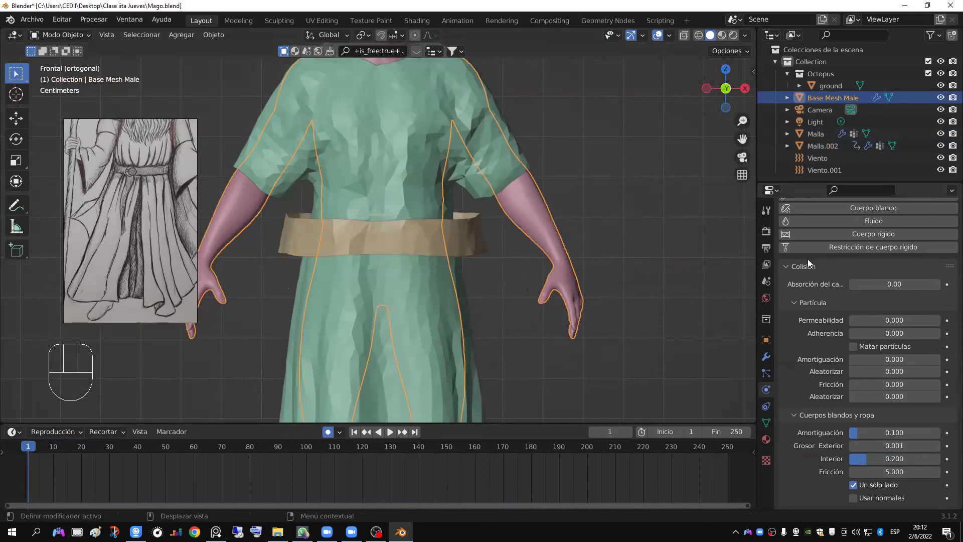
pyautogui.scroll(5, 807, 259)
pyautogui.click(841, 245)
pyautogui.press('space')
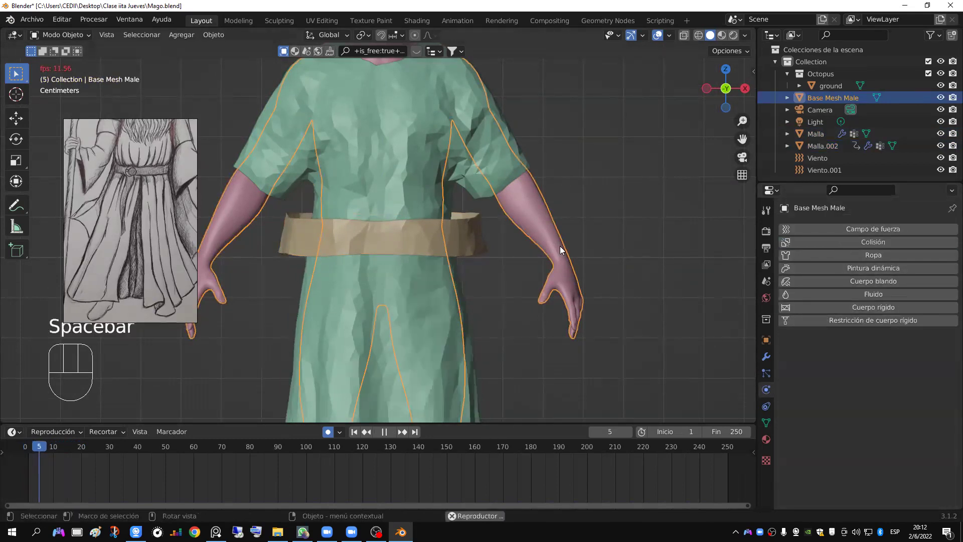
pyautogui.press('Escape')
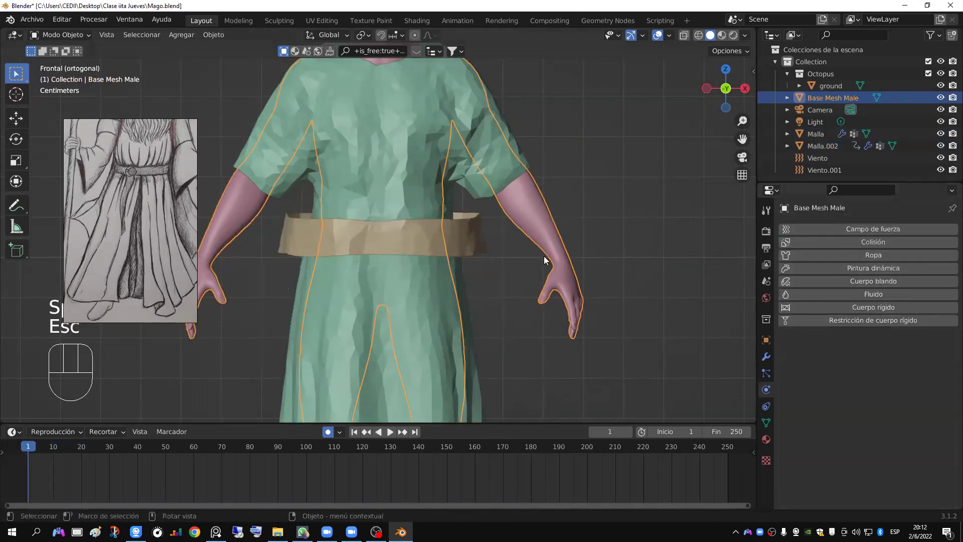
# Step: Try enlarging the belt around the waist and lowering it along Z, and replay the cloth simulation
pyautogui.click(472, 232)
pyautogui.press('s')
pyautogui.click(489, 241)
pyautogui.press('g')
pyautogui.press('z')
pyautogui.click(506, 263)
pyautogui.press('s')
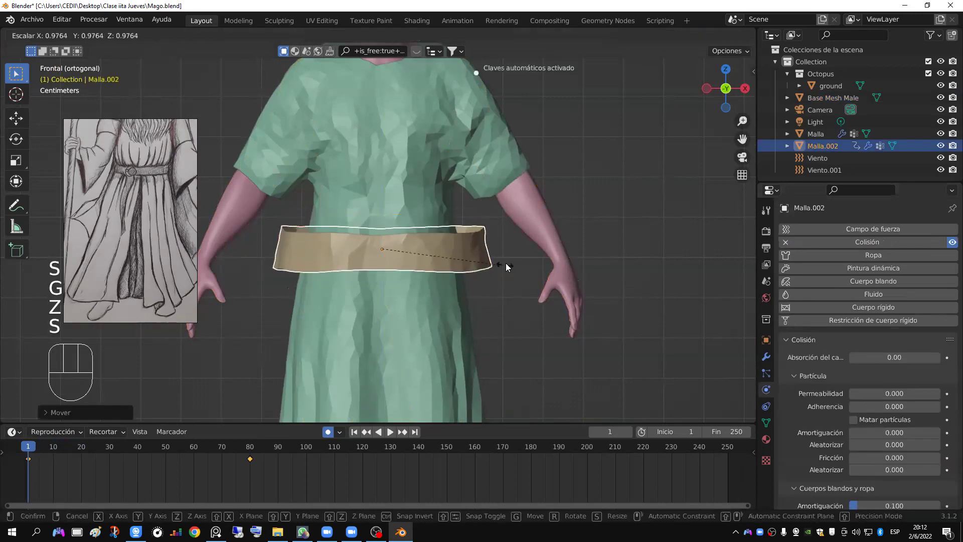
pyautogui.click(507, 264)
pyautogui.press('space')
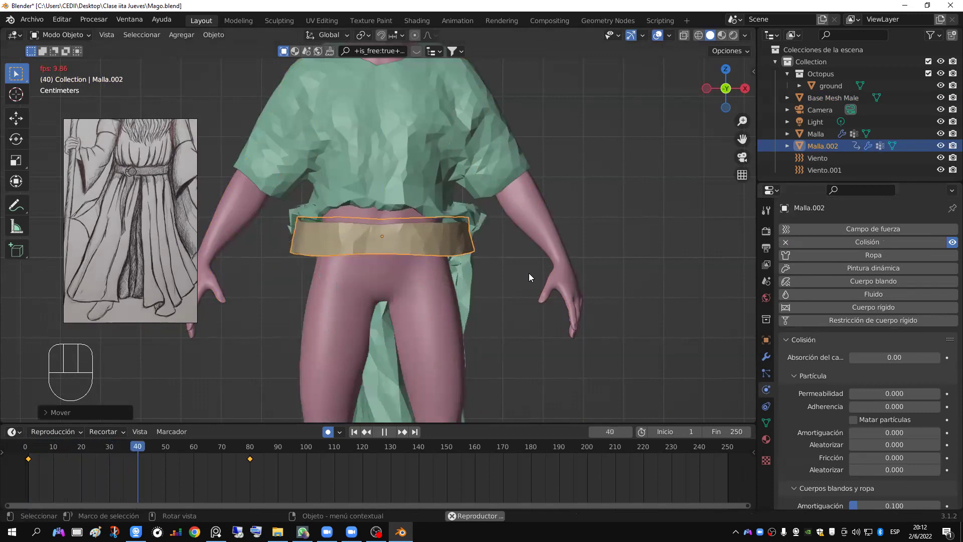
pyautogui.press('Escape')
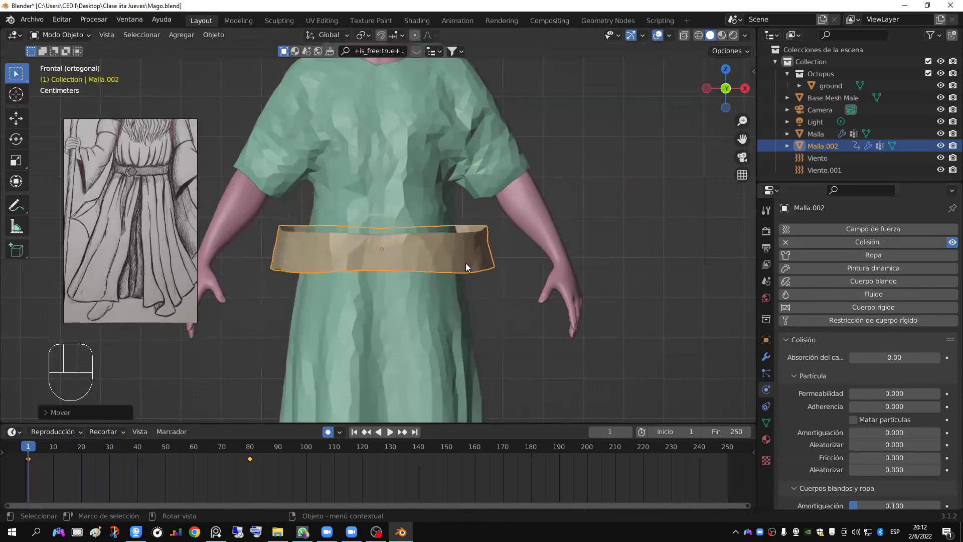
# Step: Delete the belt mesh and select the robe
pyautogui.press('Delete')
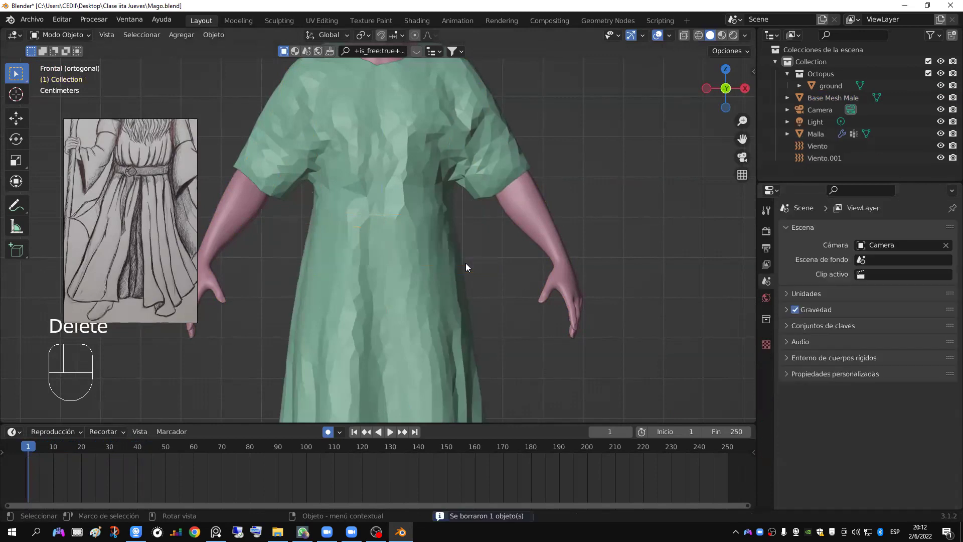
pyautogui.click(459, 263)
pyautogui.scroll(-5, 459, 263)
pyautogui.scroll(2, 459, 262)
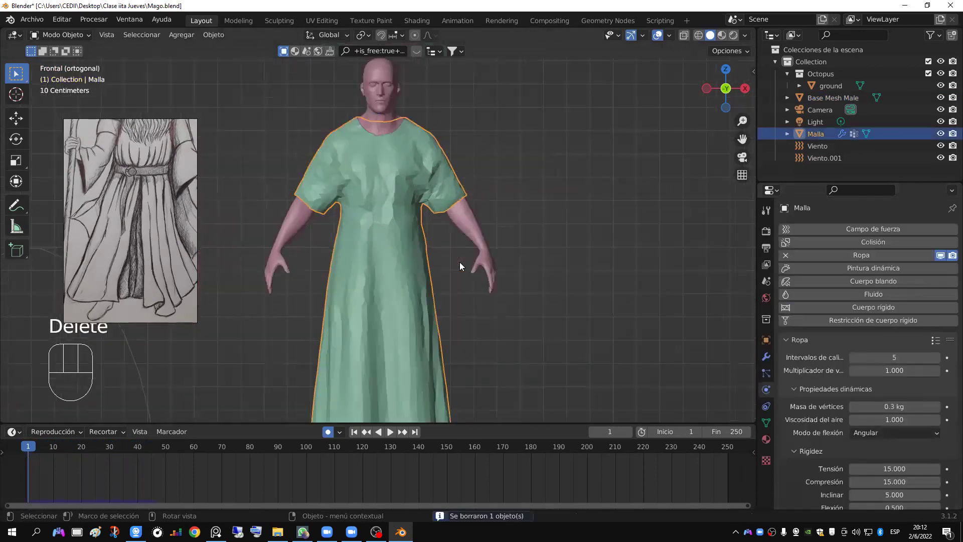
pyautogui.scroll(-2, 460, 262)
pyautogui.scroll(2, 384, 254)
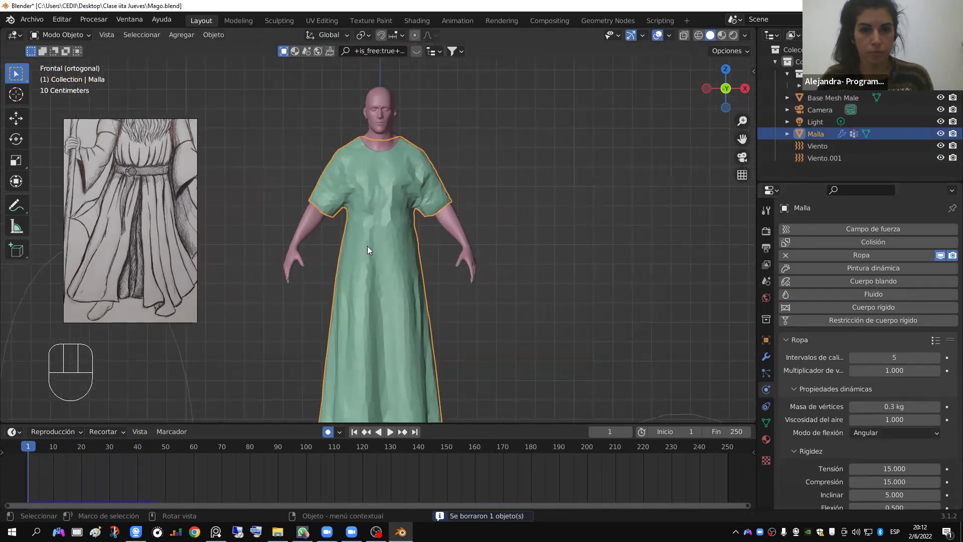
pyautogui.scroll(-3, 388, 256)
pyautogui.scroll(1, 392, 259)
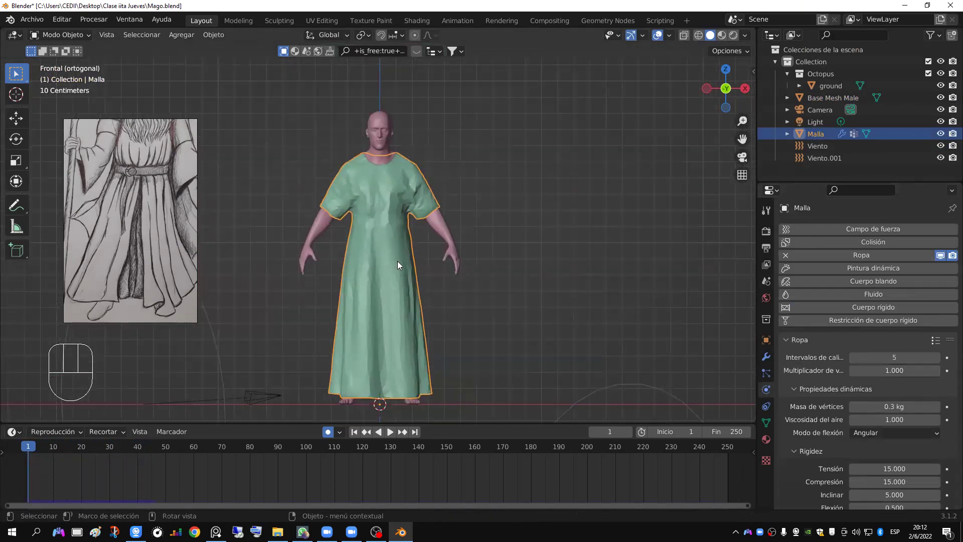
# Step: Select the male body and annotate a wide sleeve extension over the forearm, scribbling over the short sleeve's hem
pyautogui.scroll(2, 397, 265)
pyautogui.keyDown('shift'); pyautogui.moveTo(453, 212); pyautogui.dragTo(422, 272, button='middle'); pyautogui.keyUp('shift')
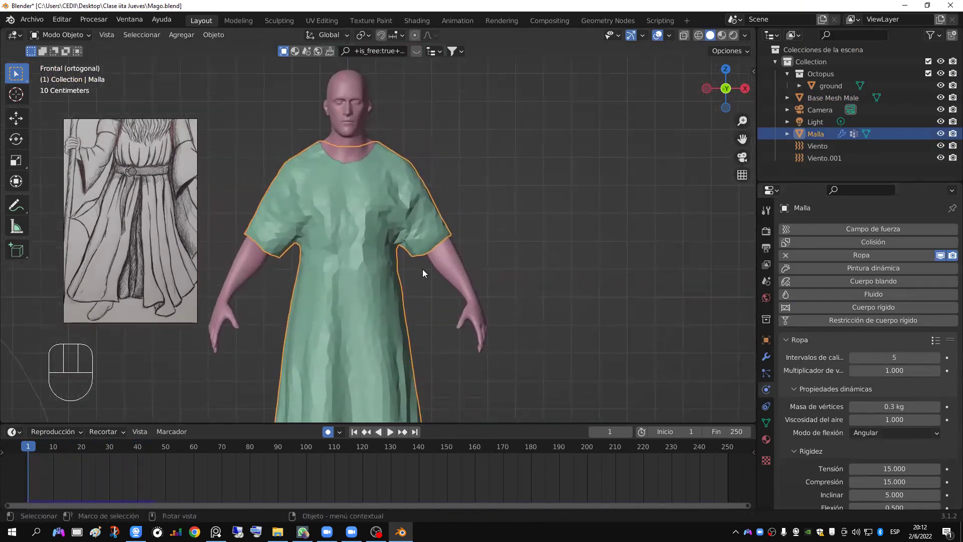
pyautogui.scroll(2, 423, 269)
pyautogui.click(485, 283)
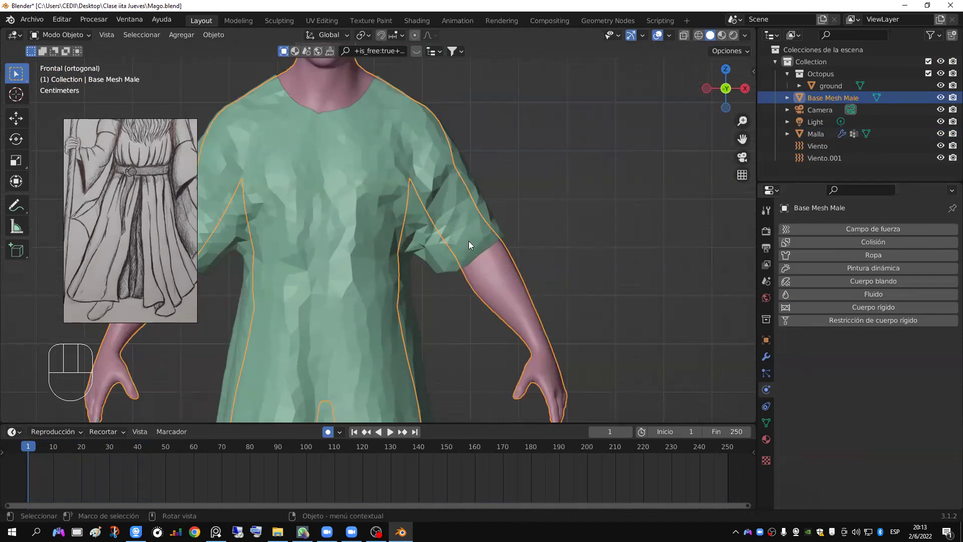
pyautogui.scroll(2, 468, 244)
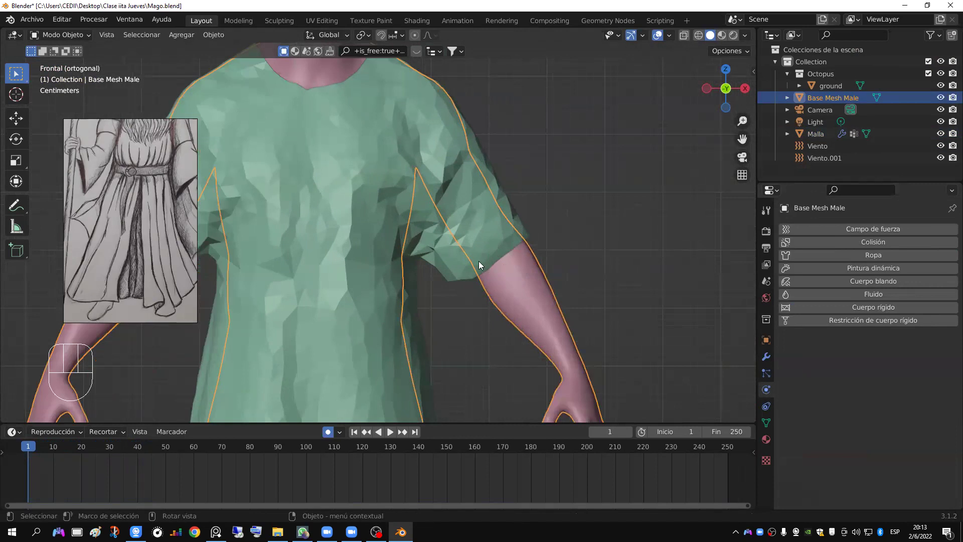
pyautogui.moveTo(470, 264)
pyautogui.mouseDown()
pyautogui.moveTo(530, 235)
pyautogui.moveTo(600, 304)
pyautogui.mouseUp()
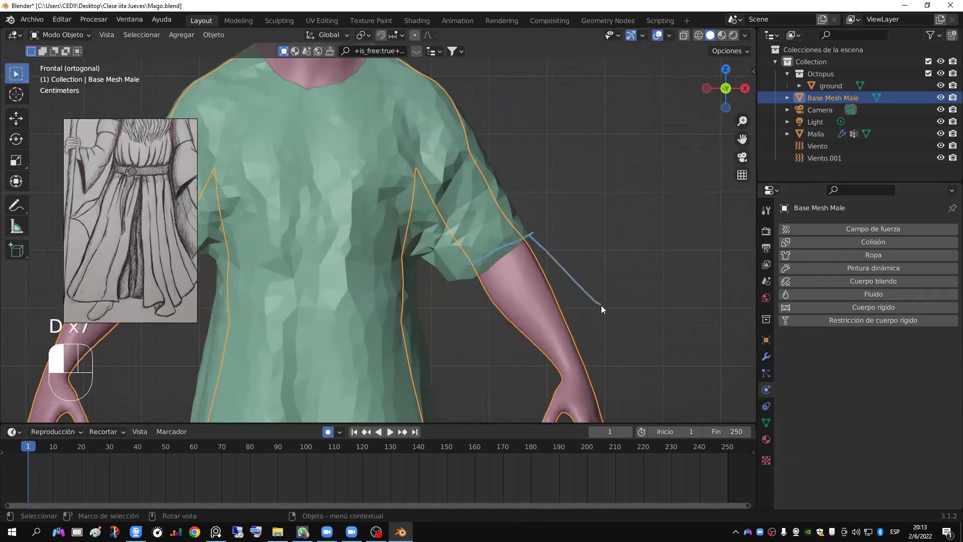
pyautogui.moveTo(584, 340)
pyautogui.mouseDown()
pyautogui.moveTo(481, 327)
pyautogui.moveTo(450, 257)
pyautogui.moveTo(513, 238)
pyautogui.moveTo(434, 282)
pyautogui.moveTo(459, 276)
pyautogui.moveTo(444, 295)
pyautogui.moveTo(499, 256)
pyautogui.moveTo(463, 270)
pyautogui.moveTo(526, 242)
pyautogui.mouseUp()
pyautogui.press('d')
pyautogui.press('d')
pyautogui.press('d')
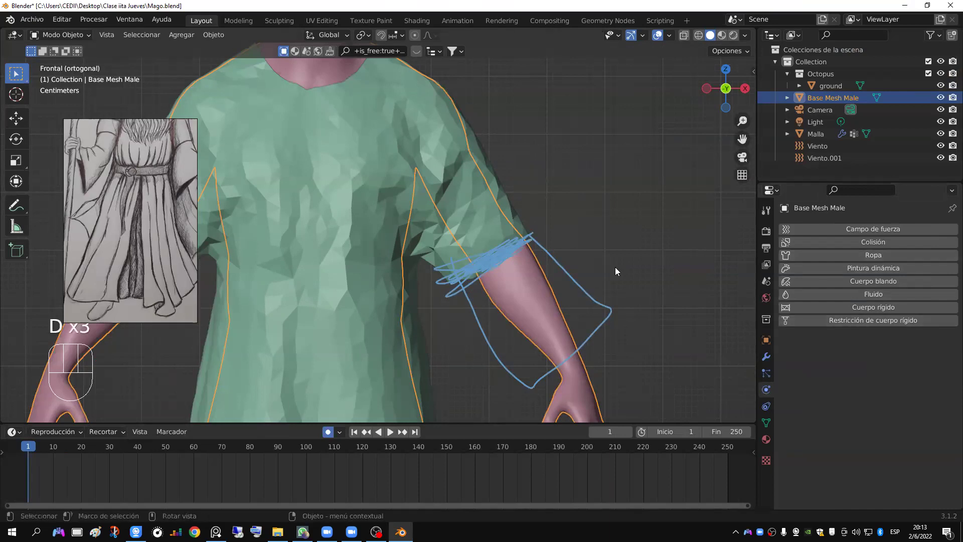
# Step: Add Cloth physics to the Base Mesh Male body
pyautogui.click(888, 252)
pyautogui.scroll(-10, 848, 359)
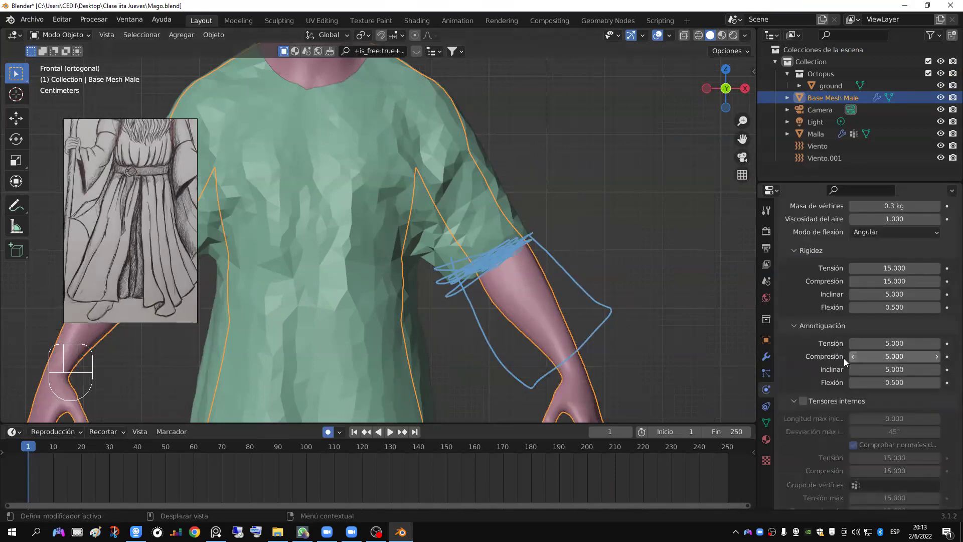
pyautogui.click(765, 423)
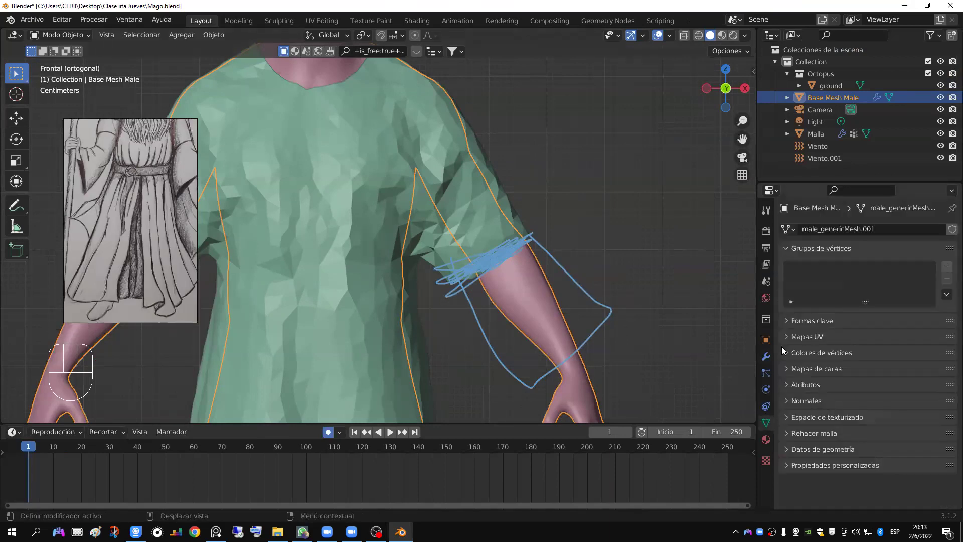
pyautogui.click(769, 358)
pyautogui.click(766, 390)
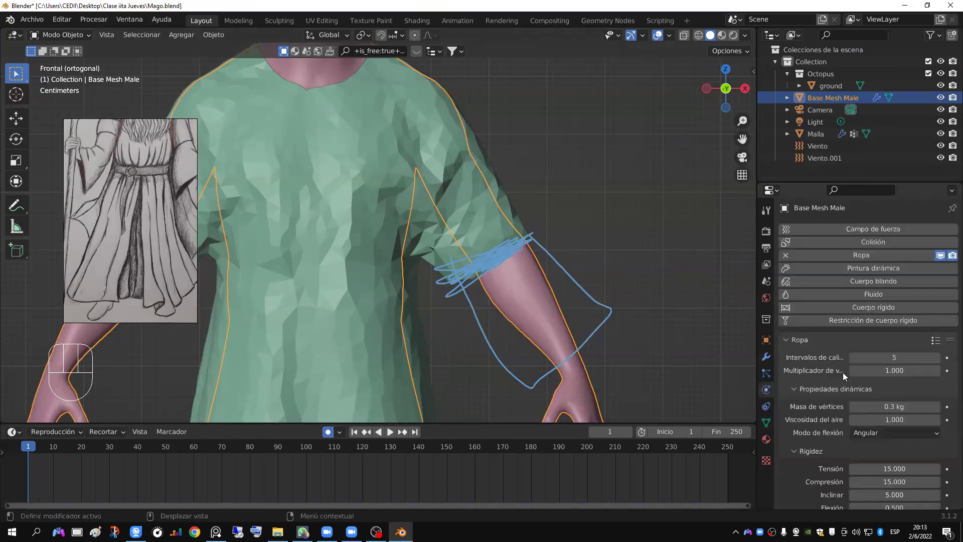
# Step: Look through the body's cloth settings, from stiffness and damping down to the pin group in the Shape section
pyautogui.scroll(-8, 840, 372)
pyautogui.scroll(-9, 813, 414)
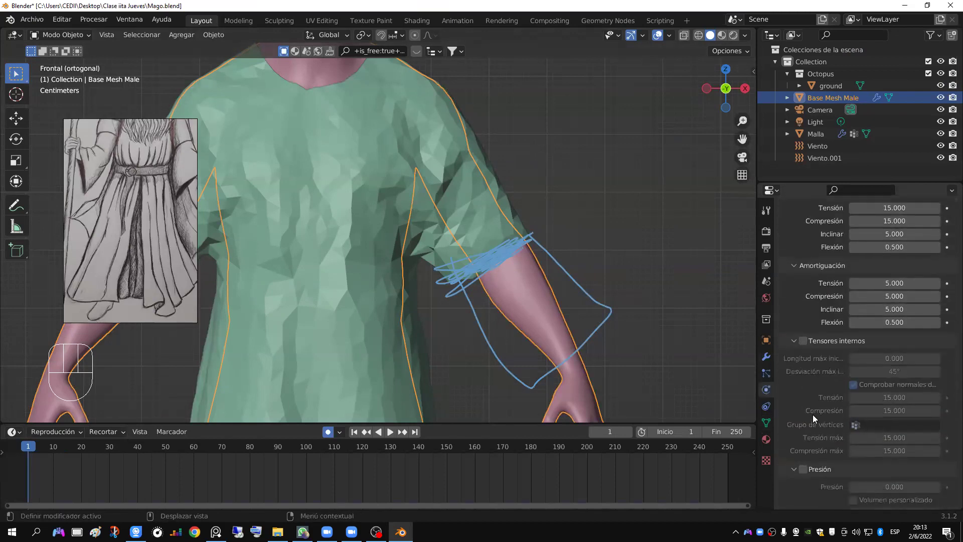
pyautogui.scroll(7, 823, 406)
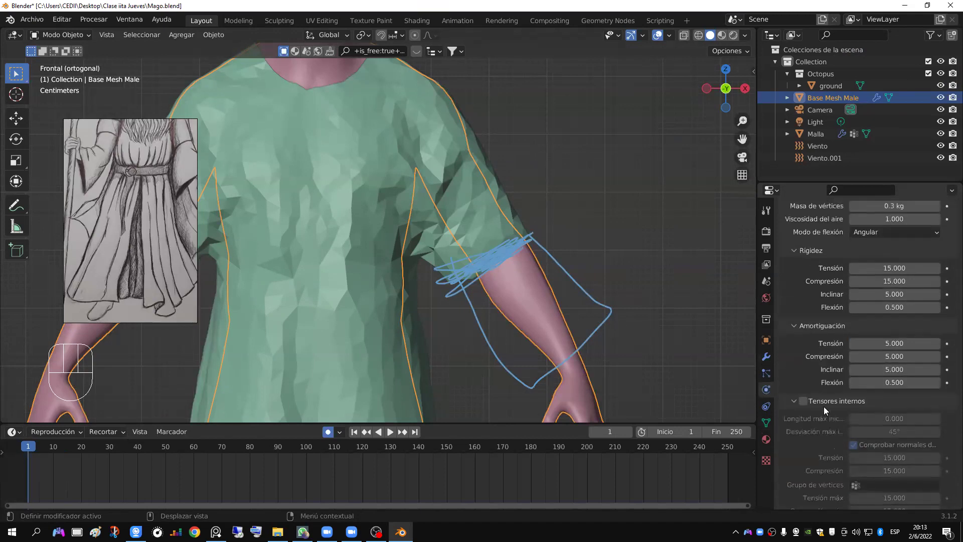
pyautogui.scroll(-8, 823, 407)
pyautogui.scroll(-4, 827, 455)
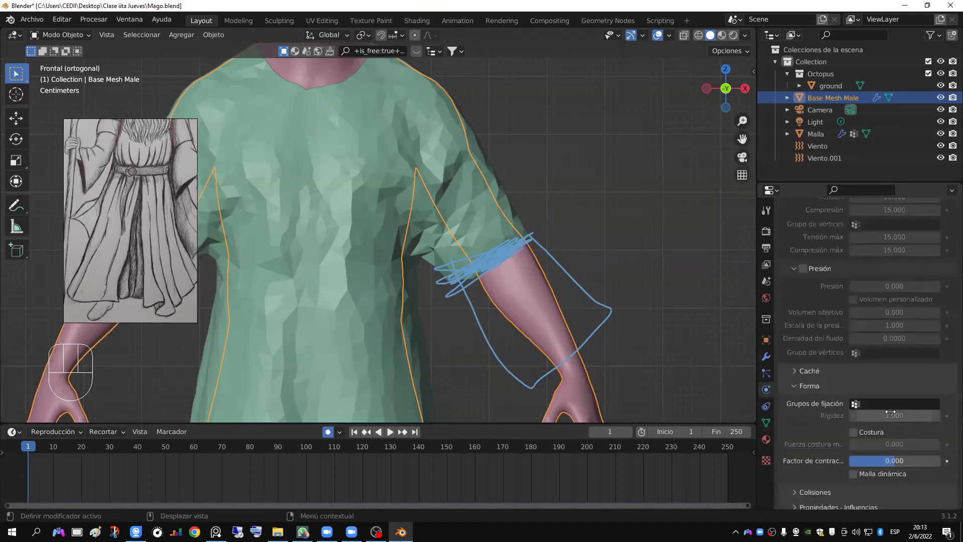
pyautogui.scroll(3, 874, 407)
pyautogui.scroll(-3, 874, 407)
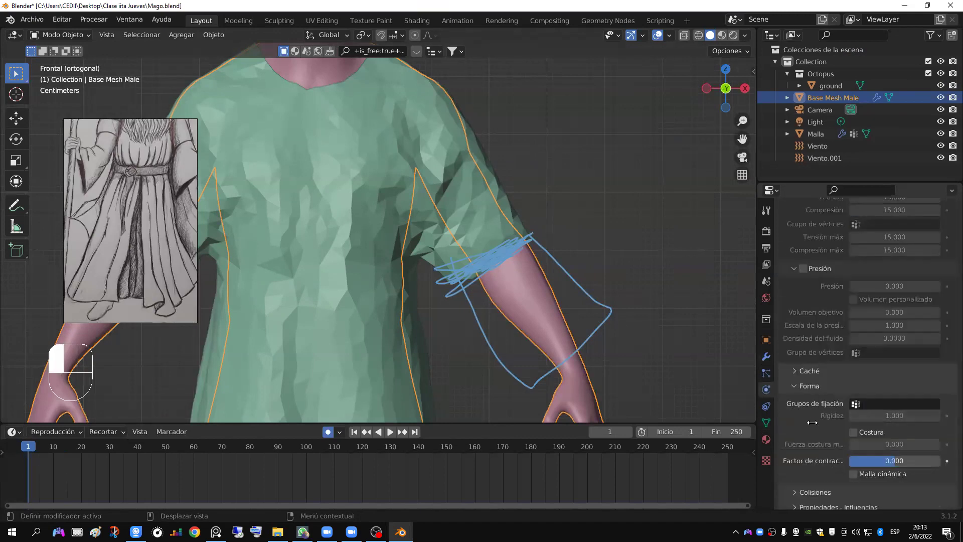
pyautogui.scroll(-2, 544, 299)
# Step: Remove the Cloth physics from the robe mesh Malla
pyautogui.scroll(-4, 543, 298)
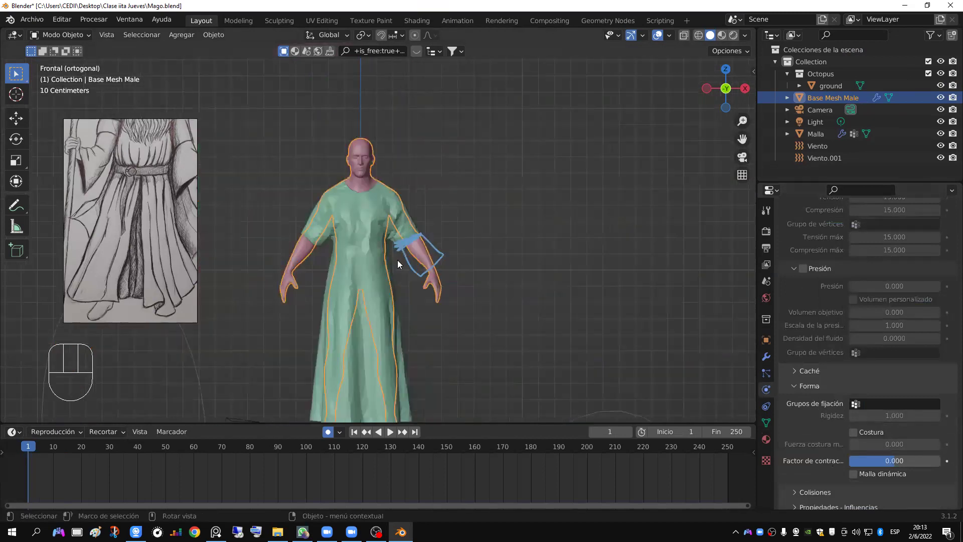
pyautogui.click(386, 290)
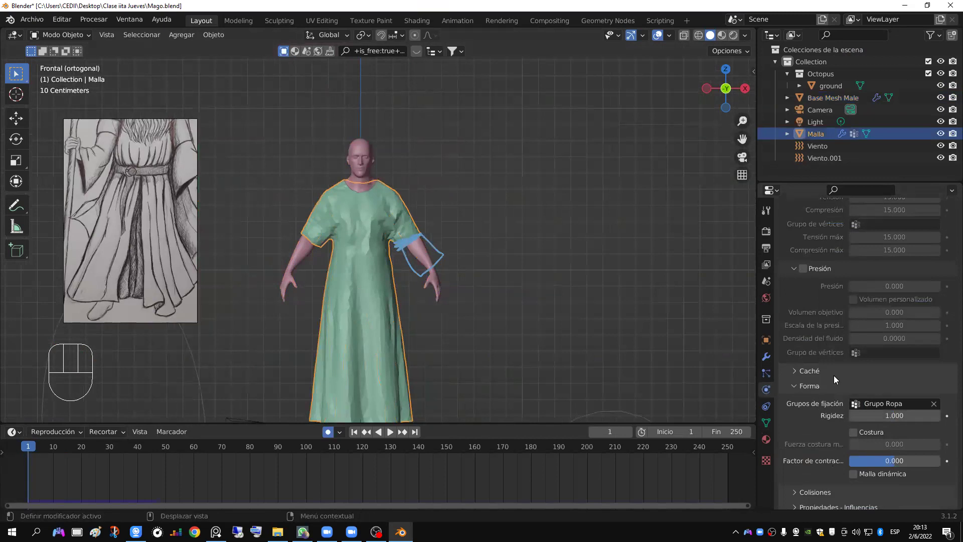
pyautogui.scroll(15, 834, 375)
pyautogui.click(787, 254)
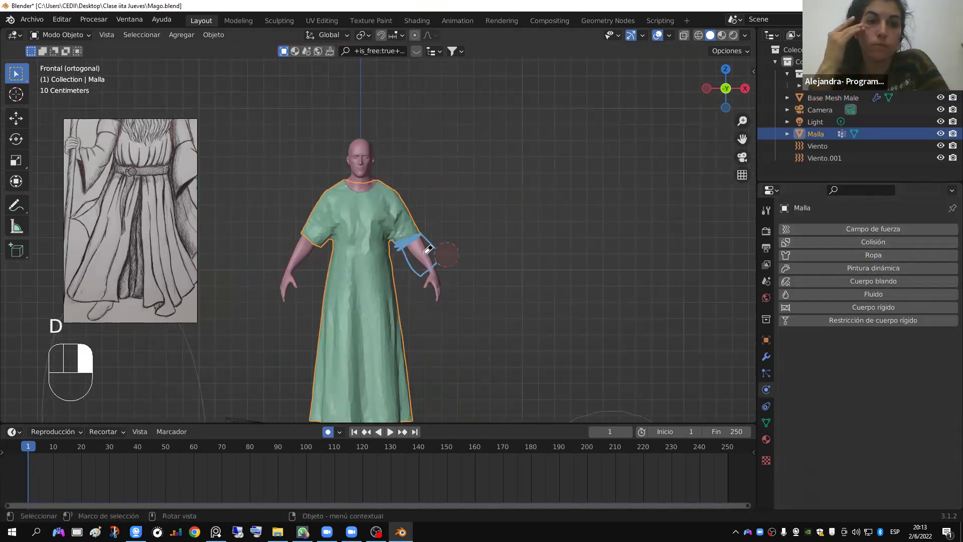
# Step: Erase the annotation strokes around the sleeve and hide the robe mesh Malla in the viewport
pyautogui.moveTo(428, 267); pyautogui.dragTo(449, 257, button='right')
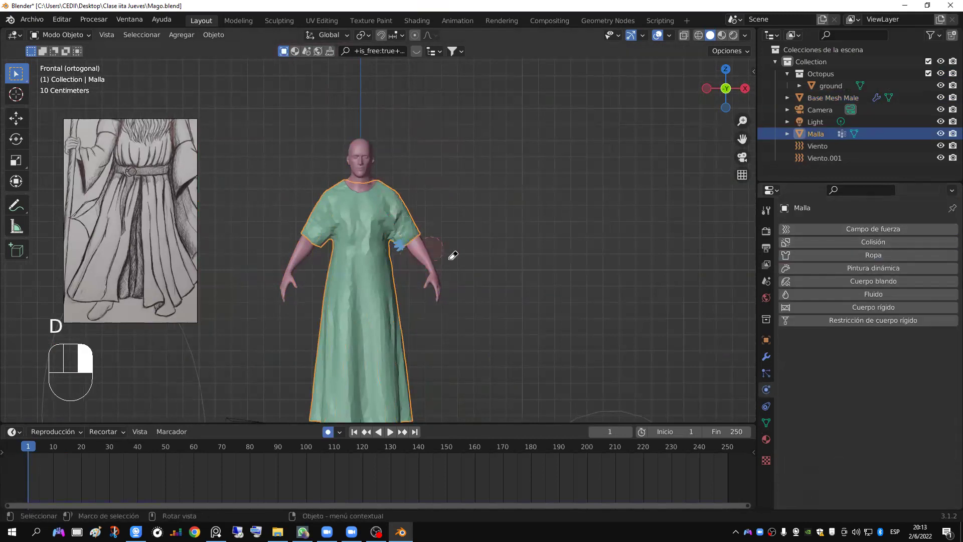
pyautogui.click(941, 133)
pyautogui.moveTo(602, 215); pyautogui.dragTo(380, 231, button='middle')
# Step: Add a plane mesh and raise it about 1.53 m along Z to the height of the character's neck
pyautogui.press('KP_3')
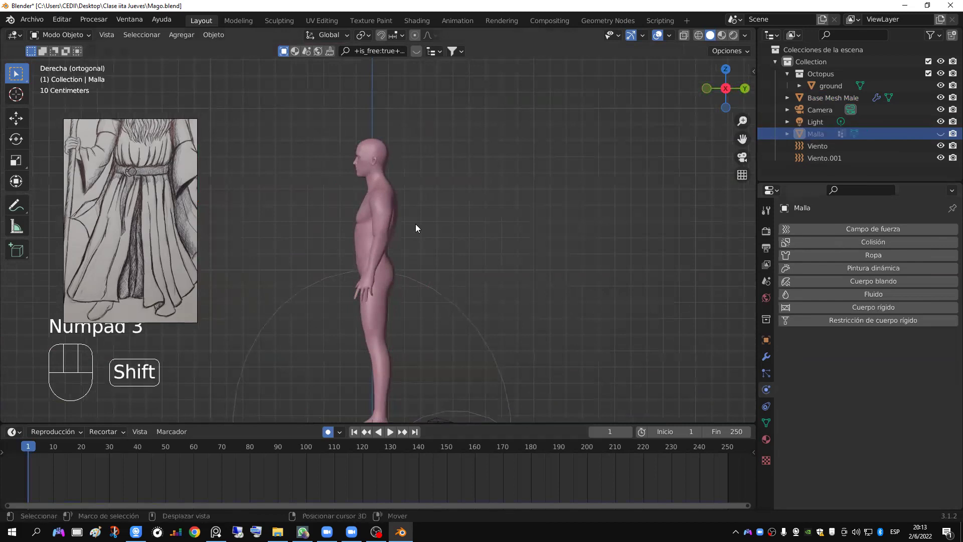
pyautogui.hotkey('shift', 'a')
pyautogui.moveTo(400, 43)
pyautogui.click(454, 42)
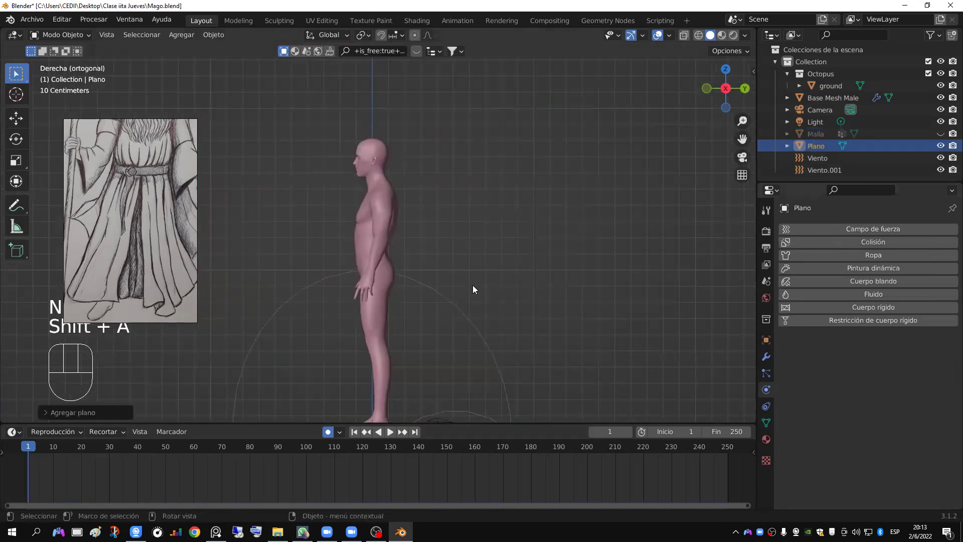
pyautogui.scroll(-3, 419, 297)
pyautogui.press('s')
pyautogui.press('g')
pyautogui.press('z')
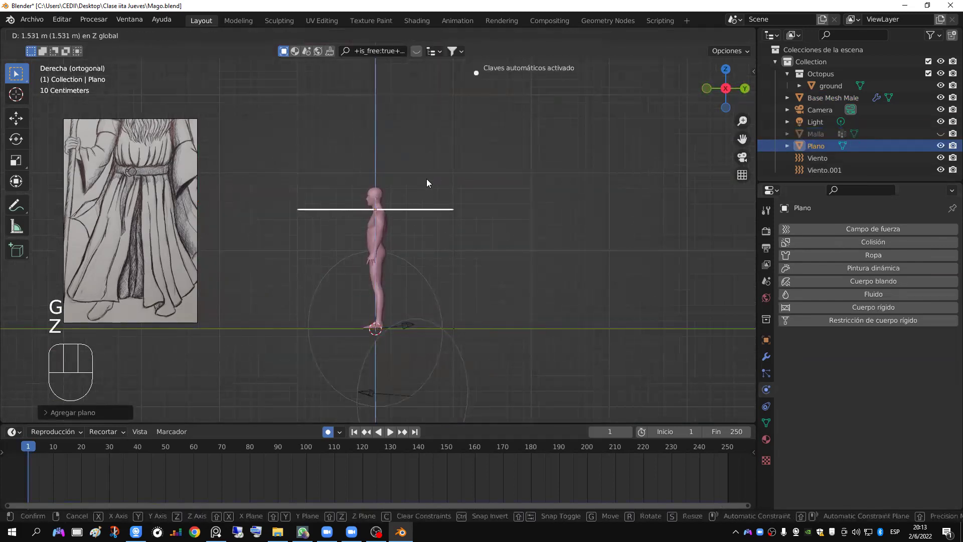
pyautogui.click(427, 183)
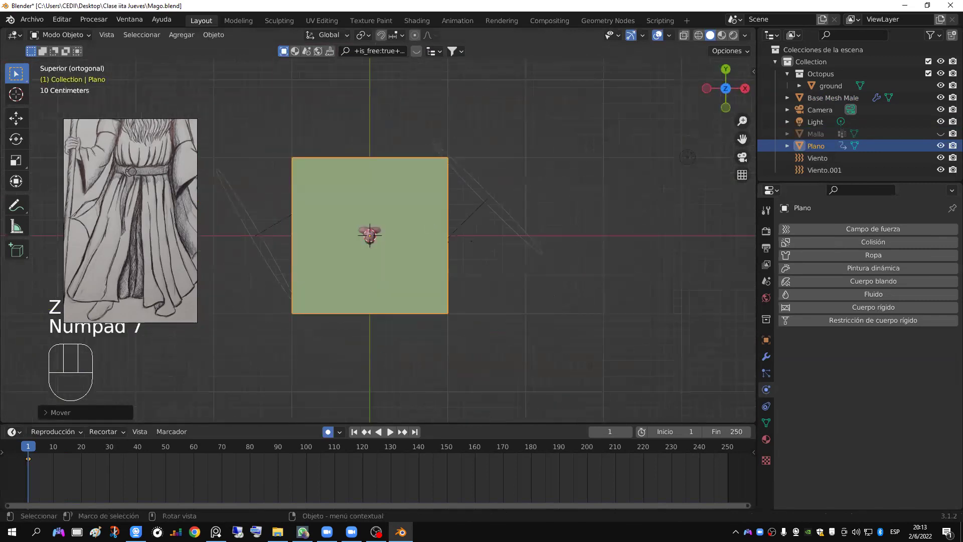
# Step: Narrow the plane along X and move it about 1.09 m along Y so it extends behind the body
pyautogui.press('s')
pyautogui.press('x')
pyautogui.click(459, 269)
pyautogui.press('g')
pyautogui.press('z')
pyautogui.click(450, 266)
pyautogui.press('g')
pyautogui.press('y')
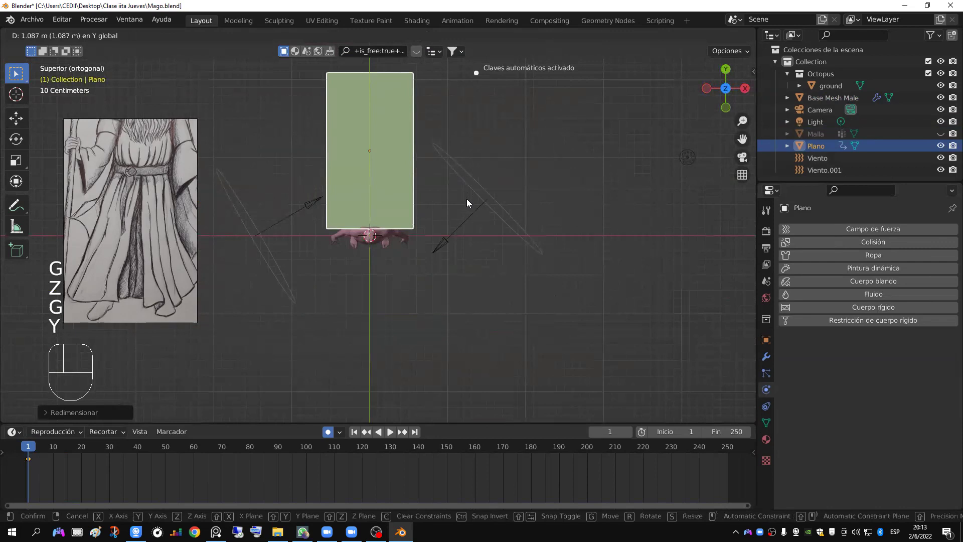
pyautogui.click(467, 199)
# Step: Fine-tune the plane's height along Z behind the character's neck
pyautogui.press('KP_3')
pyautogui.press('g')
pyautogui.press('z')
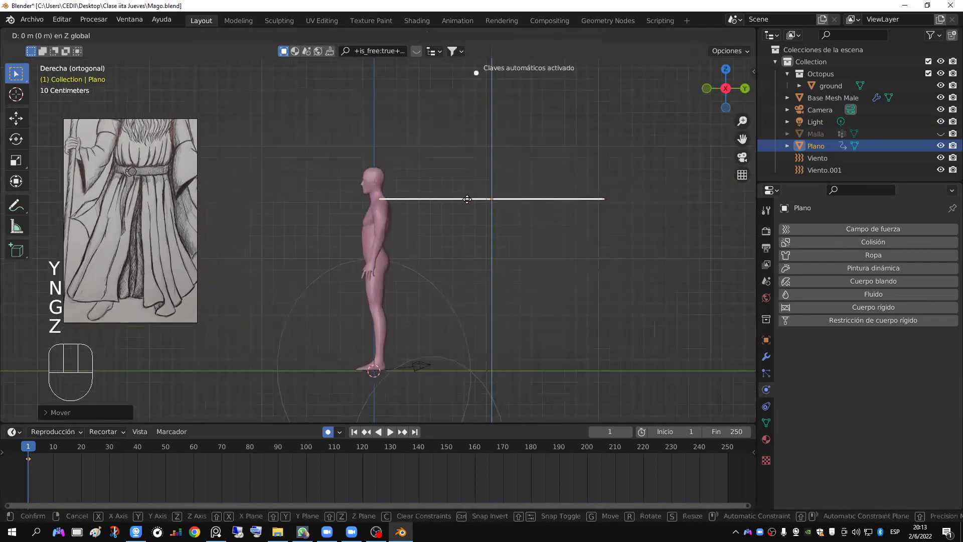
pyautogui.click(467, 199)
pyautogui.moveTo(466, 200); pyautogui.dragTo(500, 196, button='middle')
pyautogui.press('g')
pyautogui.press('z')
pyautogui.click(438, 258)
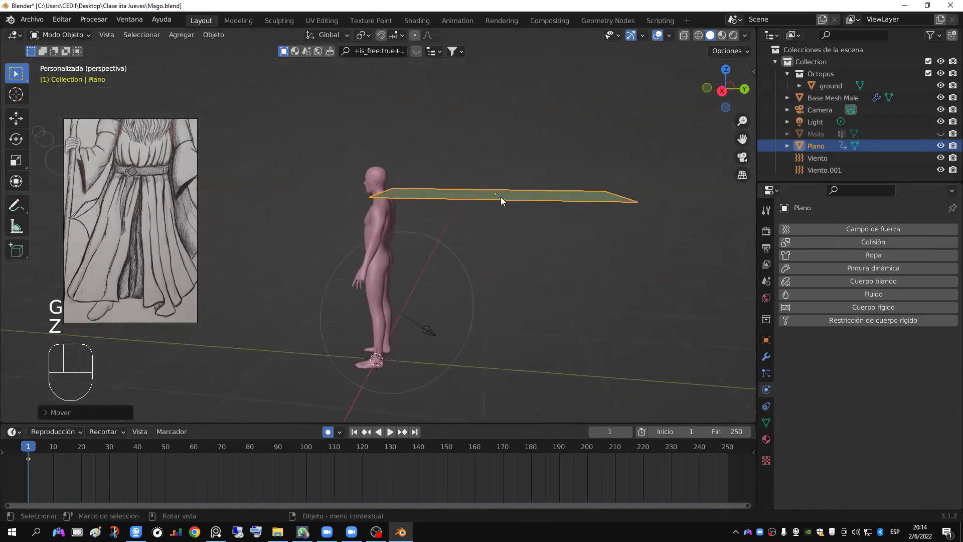
# Step: Apply all transformations to the plane
pyautogui.press('KP_3')
pyautogui.keyDown('shift'); pyautogui.moveTo(442, 197); pyautogui.dragTo(428, 313, button='middle'); pyautogui.keyUp('shift')
pyautogui.hotkey('ctrl', 'a')
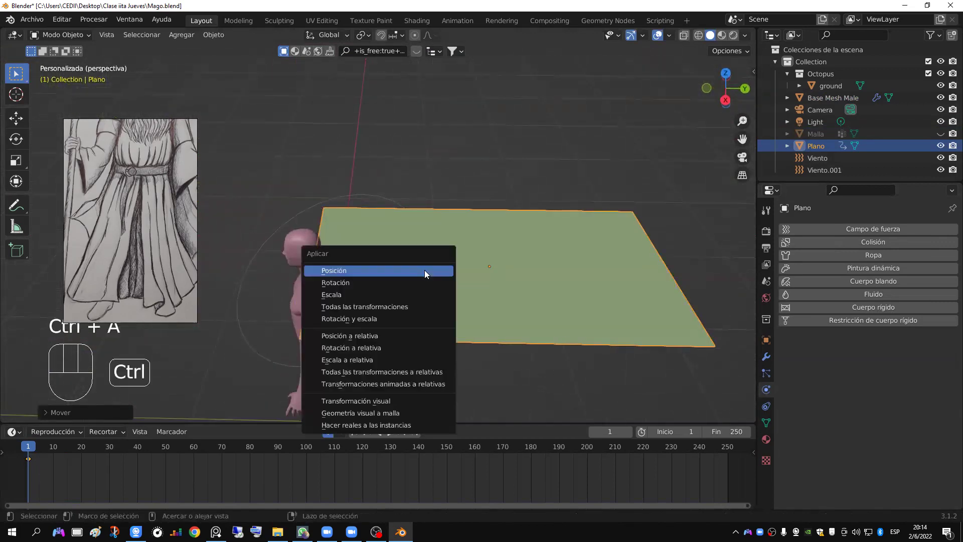
pyautogui.click(397, 307)
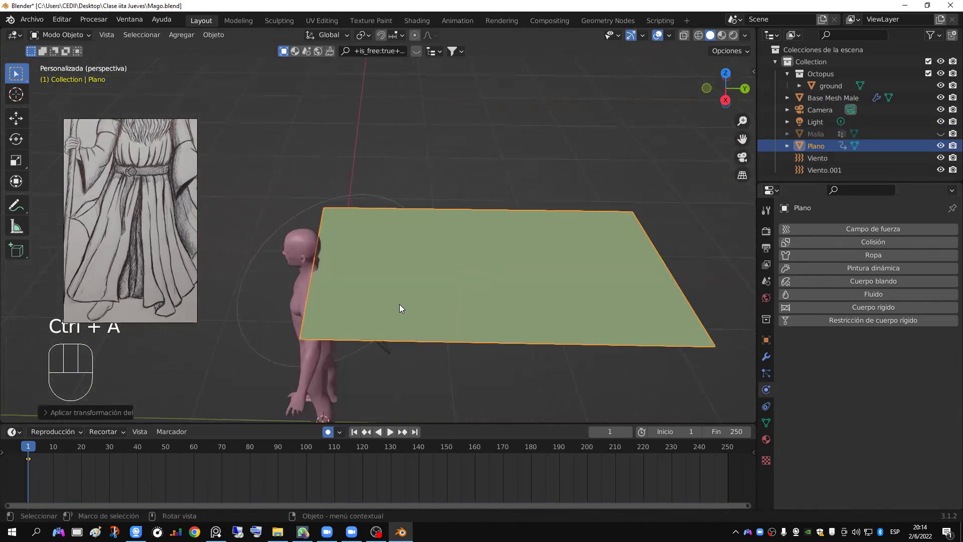
# Step: In sculpt mode, taper the plane's edge behind the neck from the top view with the Snake Hook brush, mirrored across X
pyautogui.click(277, 20)
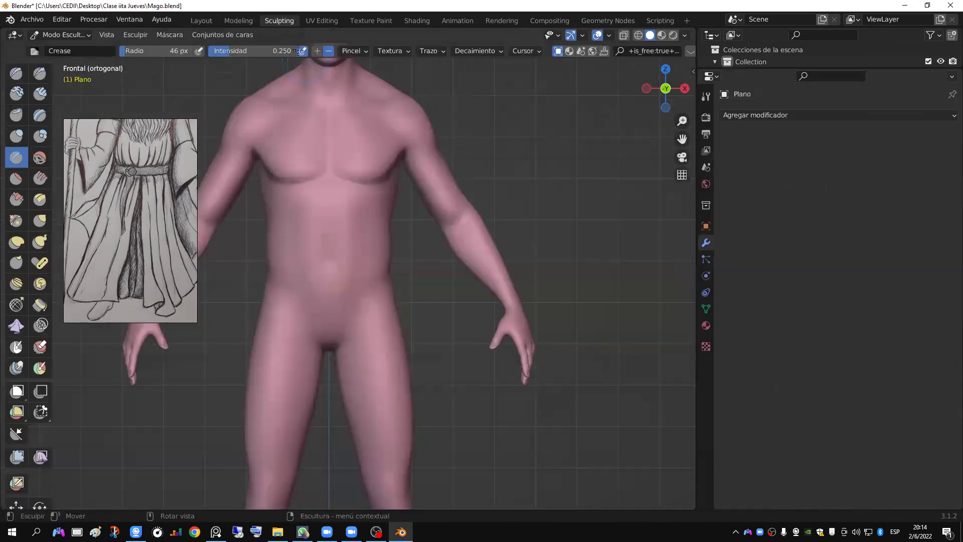
pyautogui.scroll(-5, 414, 285)
pyautogui.moveTo(414, 281); pyautogui.dragTo(373, 315, button='middle')
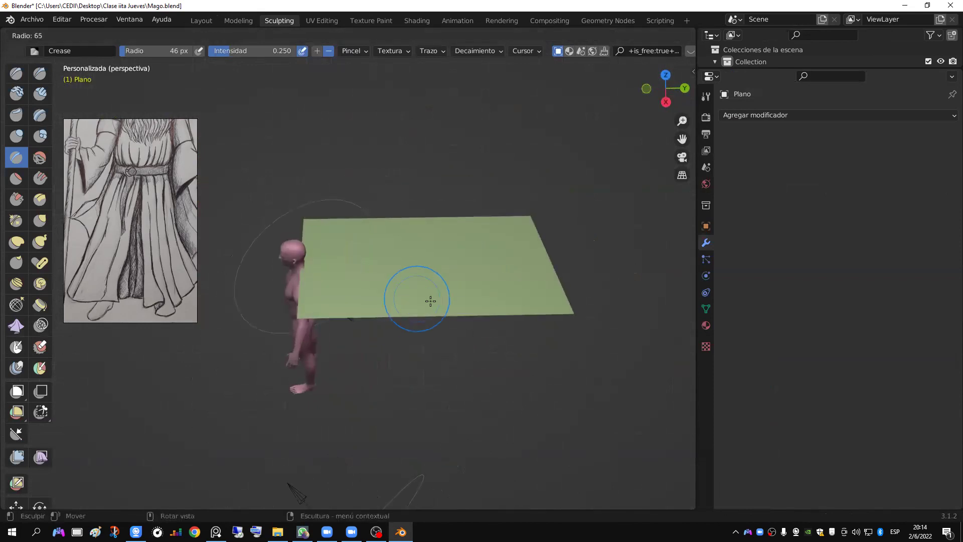
pyautogui.click(40, 242)
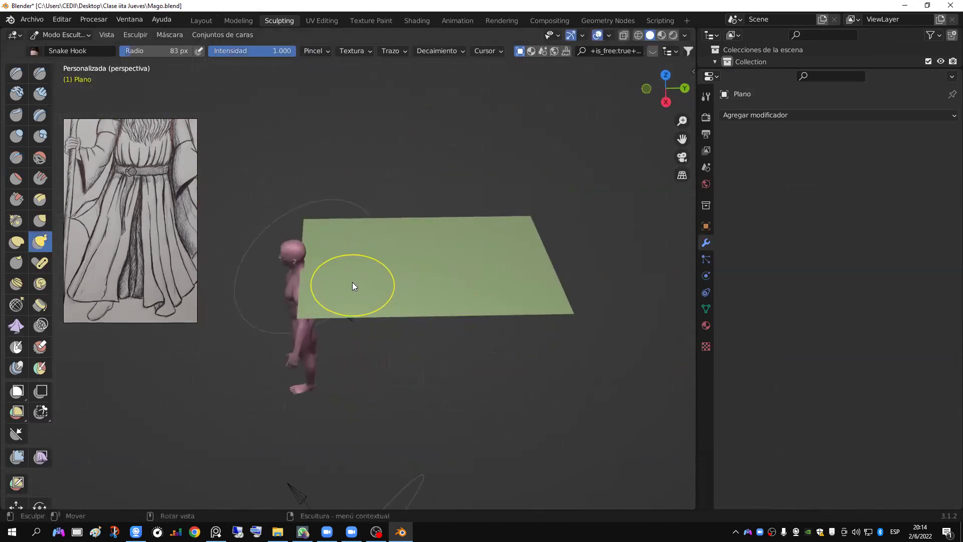
pyautogui.press('KP_7')
pyautogui.moveTo(301, 321); pyautogui.dragTo(317, 321)
pyautogui.hotkey('ctrl', 'z')
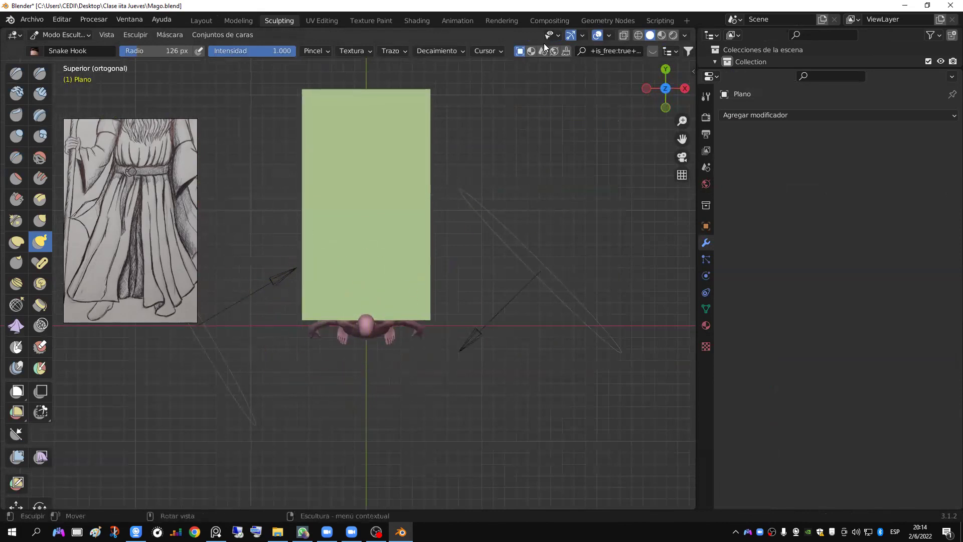
pyautogui.hscroll(6, 669, 54)
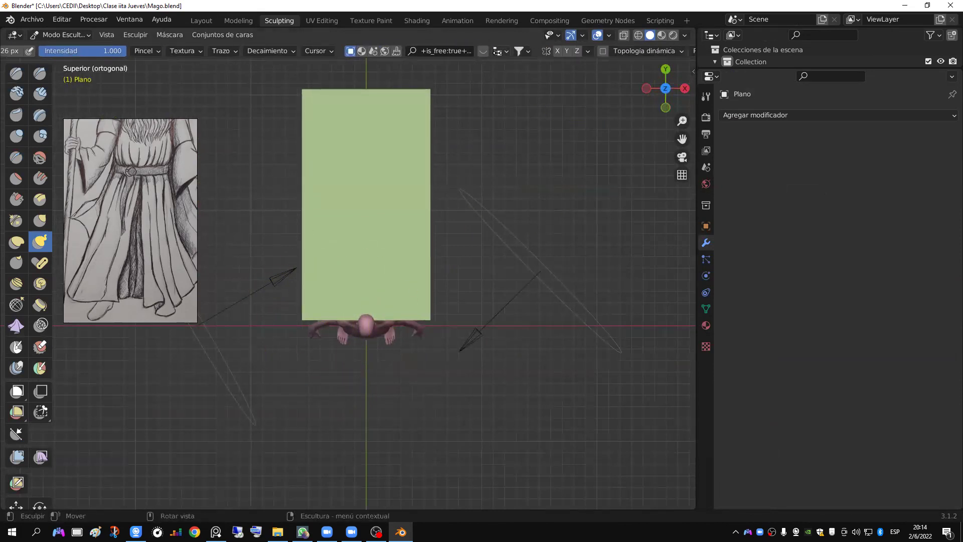
pyautogui.moveTo(311, 316)
pyautogui.mouseDown()
pyautogui.moveTo(397, 309)
pyautogui.moveTo(324, 324)
pyautogui.moveTo(349, 313)
pyautogui.mouseUp()
# Step: Enable dynamic topology for the plane and turn on the wireframe overlay
pyautogui.click(602, 50)
pyautogui.click(601, 69)
pyautogui.click(610, 35)
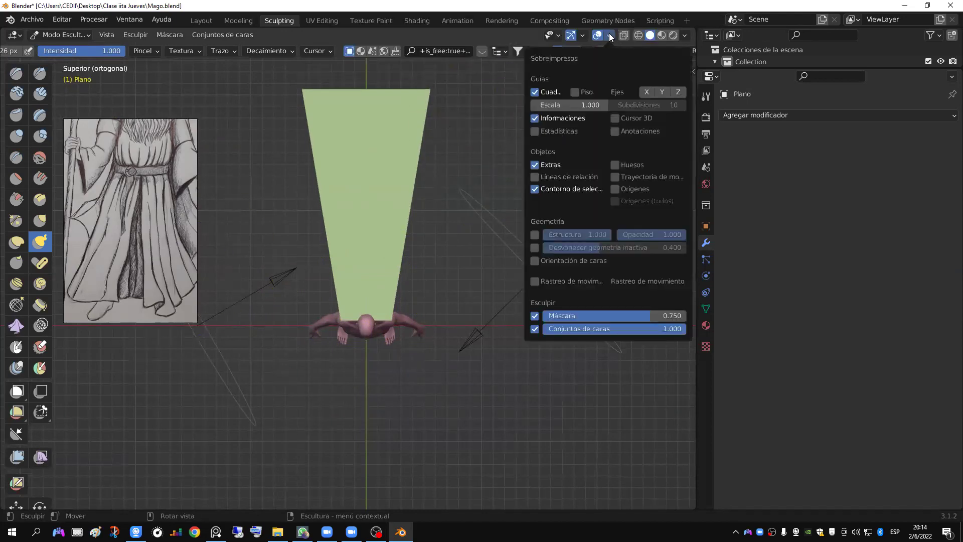
pyautogui.click(534, 234)
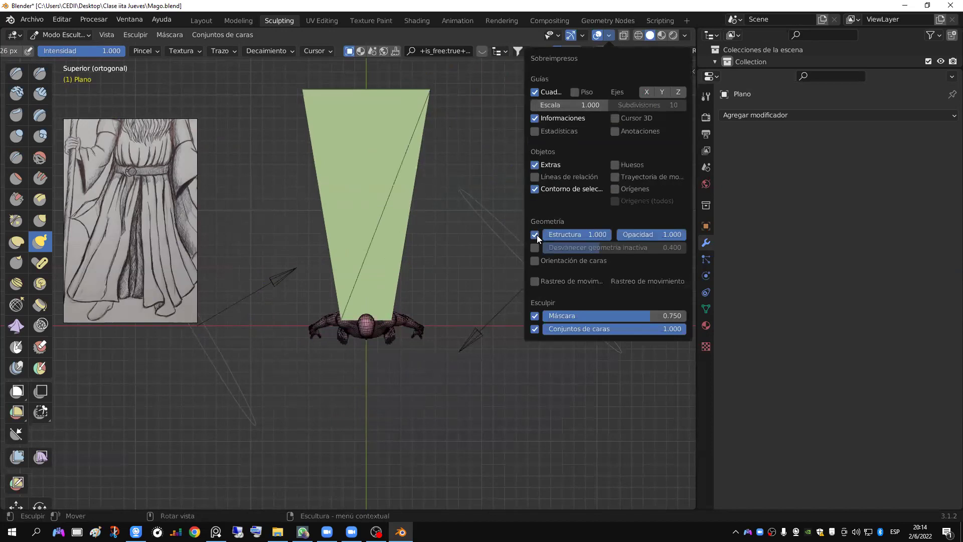
# Step: Brush over the whole tapered plane with the Simplify brush to subdivide it into a triangle mesh
pyautogui.click(40, 326)
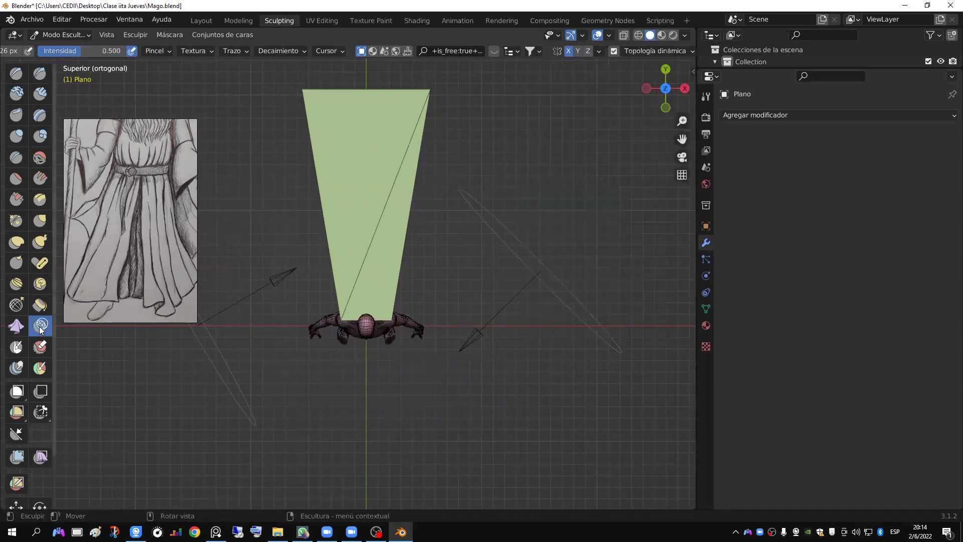
pyautogui.moveTo(376, 296)
pyautogui.mouseDown()
pyautogui.moveTo(360, 136)
pyautogui.moveTo(323, 98)
pyautogui.mouseUp()
pyautogui.scroll(4, 415, 157)
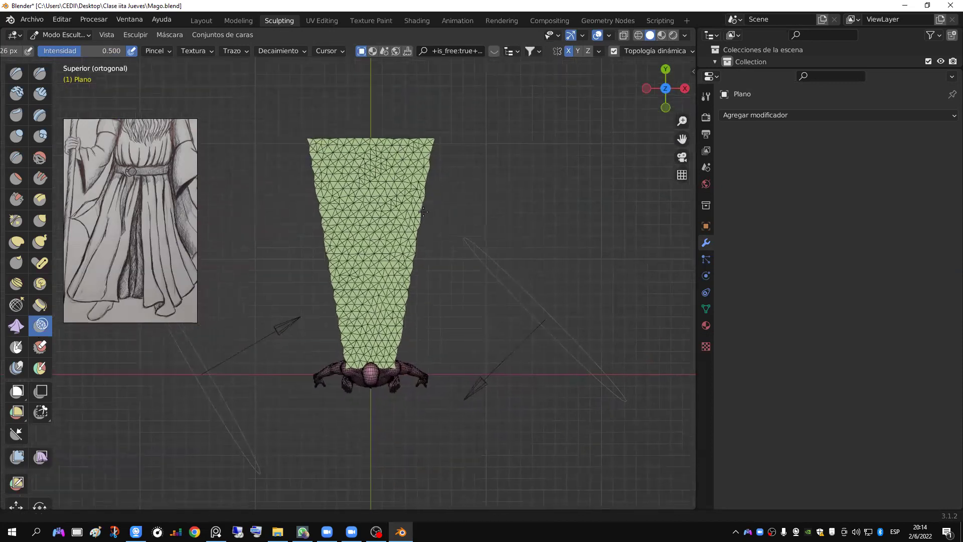
pyautogui.moveTo(460, 155); pyautogui.dragTo(417, 396)
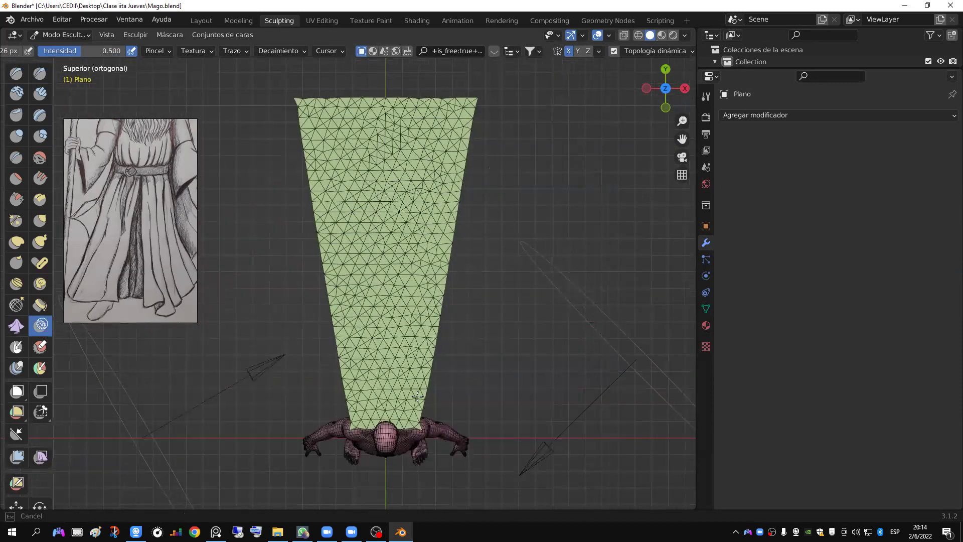
# Step: Undo the last Simplify stroke, turn off X mirroring and brush the plane's far corner again
pyautogui.moveTo(399, 123)
pyautogui.mouseDown()
pyautogui.moveTo(338, 124)
pyautogui.moveTo(307, 105)
pyautogui.mouseUp()
pyautogui.hotkey('ctrl', 'z')
pyautogui.click(570, 54)
pyautogui.moveTo(274, 111); pyautogui.dragTo(307, 106)
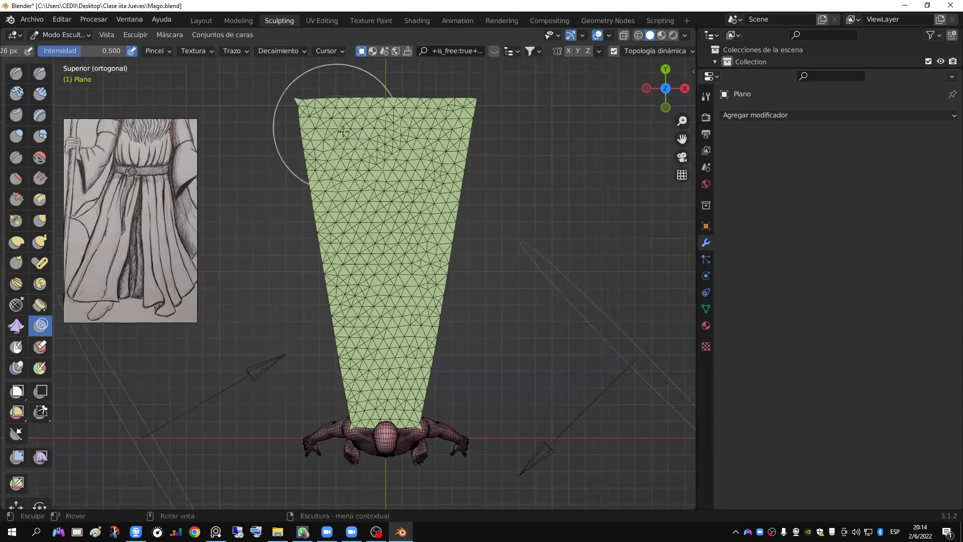
# Step: Brush along the plane with the Simplify brush from an angled view to densify its triangles, and return to the Layout workspace
pyautogui.scroll(-4, 352, 190)
pyautogui.moveTo(351, 190); pyautogui.dragTo(355, 185, button='middle')
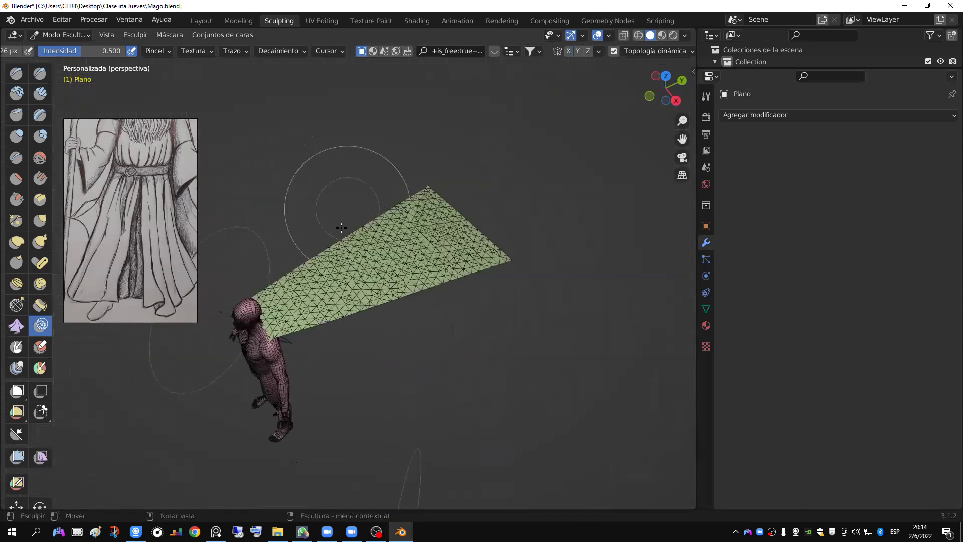
pyautogui.scroll(2, 341, 227)
pyautogui.moveTo(344, 236)
pyautogui.mouseDown()
pyautogui.moveTo(341, 321)
pyautogui.moveTo(315, 313)
pyautogui.moveTo(243, 320)
pyautogui.mouseUp()
pyautogui.scroll(-2, 276, 312)
pyautogui.scroll(1, 273, 310)
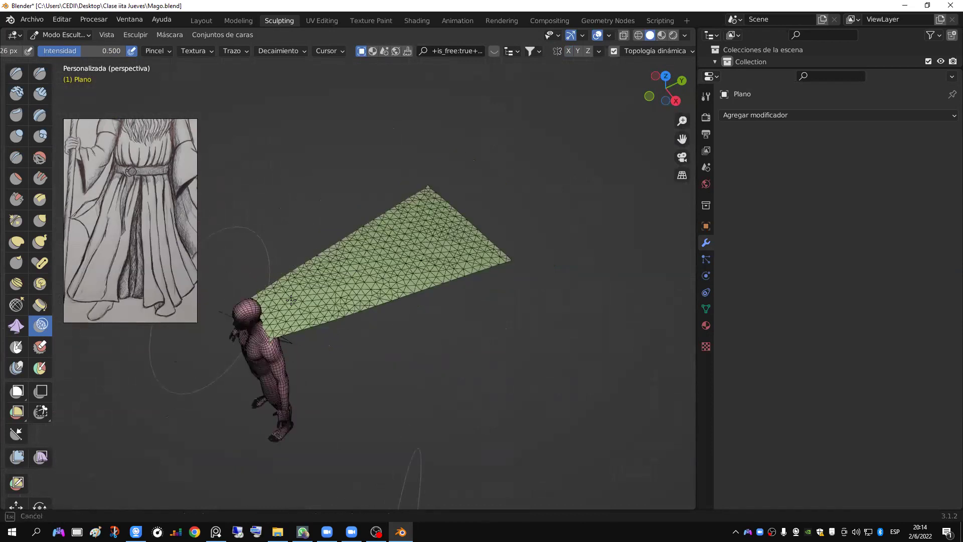
pyautogui.scroll(1, 270, 308)
pyautogui.moveTo(270, 307)
pyautogui.mouseDown()
pyautogui.moveTo(289, 314)
pyautogui.moveTo(419, 236)
pyautogui.moveTo(436, 196)
pyautogui.moveTo(490, 257)
pyautogui.moveTo(440, 291)
pyautogui.moveTo(391, 281)
pyautogui.moveTo(351, 219)
pyautogui.mouseUp()
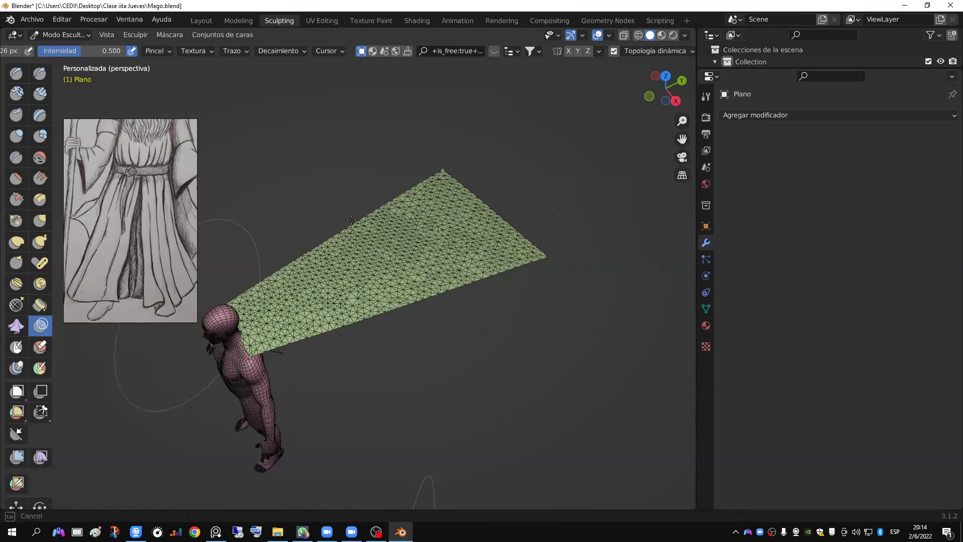
pyautogui.click(202, 20)
pyautogui.click(83, 33)
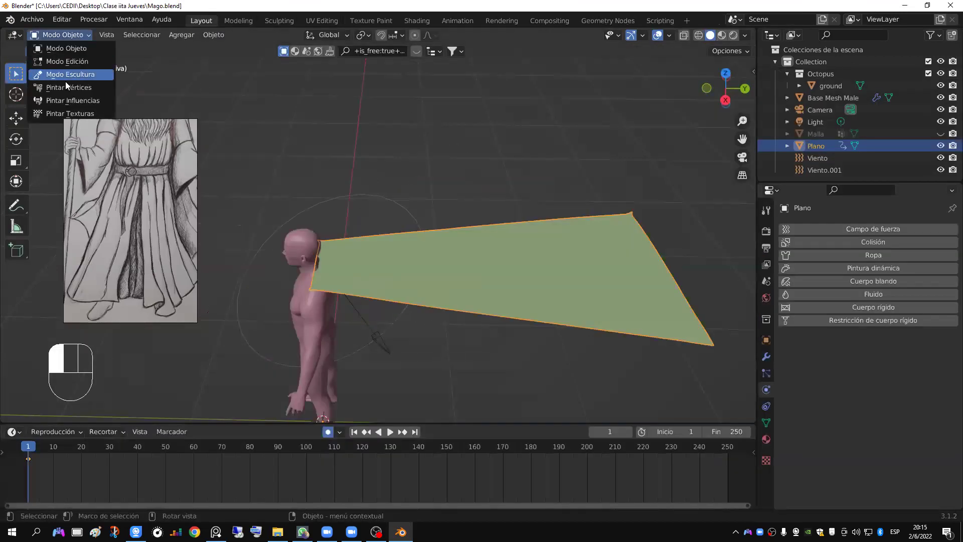
pyautogui.click(70, 88)
pyautogui.scroll(4, 316, 263)
pyautogui.press('f')
pyautogui.click(245, 326)
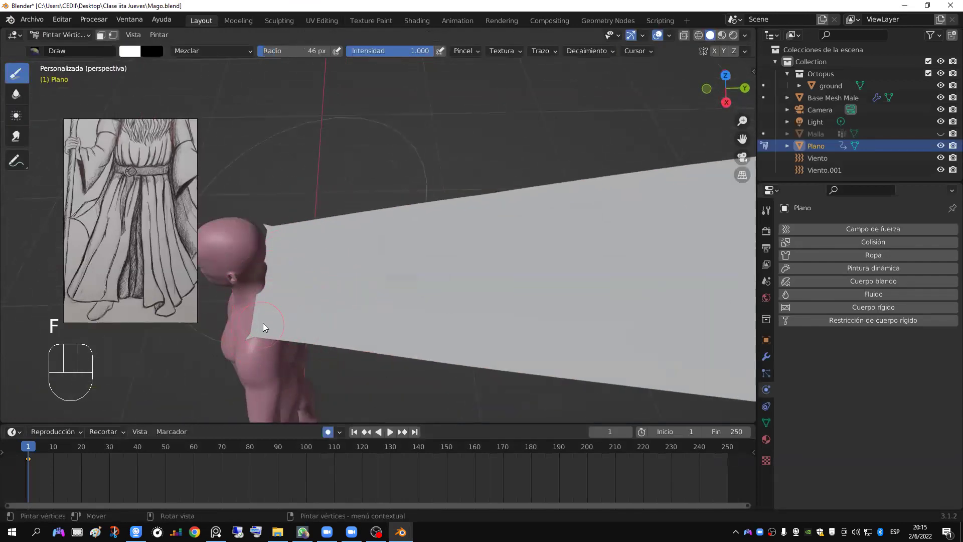
# Step: In Weight Paint mode, paint both neck-side corners of the plane with the Draw brush at a weight of 1.000
pyautogui.click(75, 34)
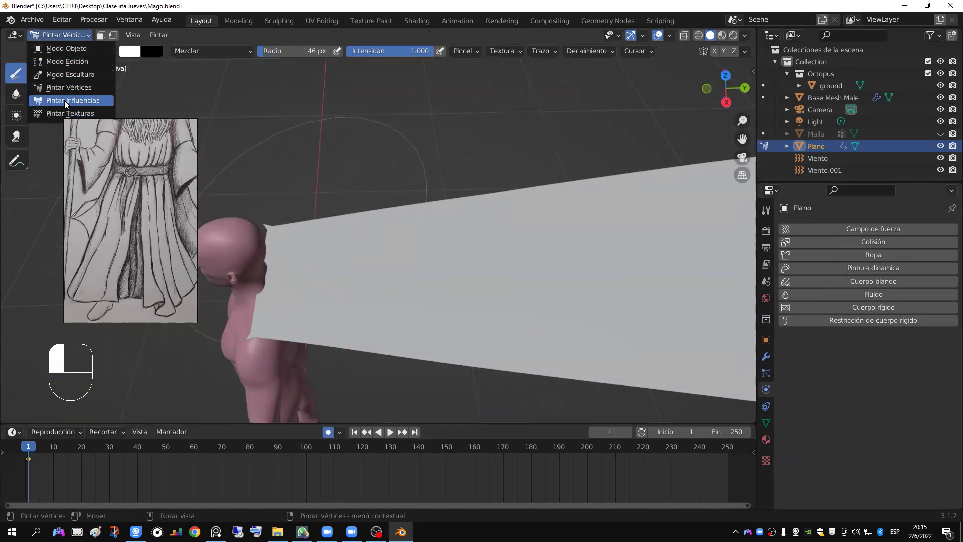
pyautogui.click(64, 100)
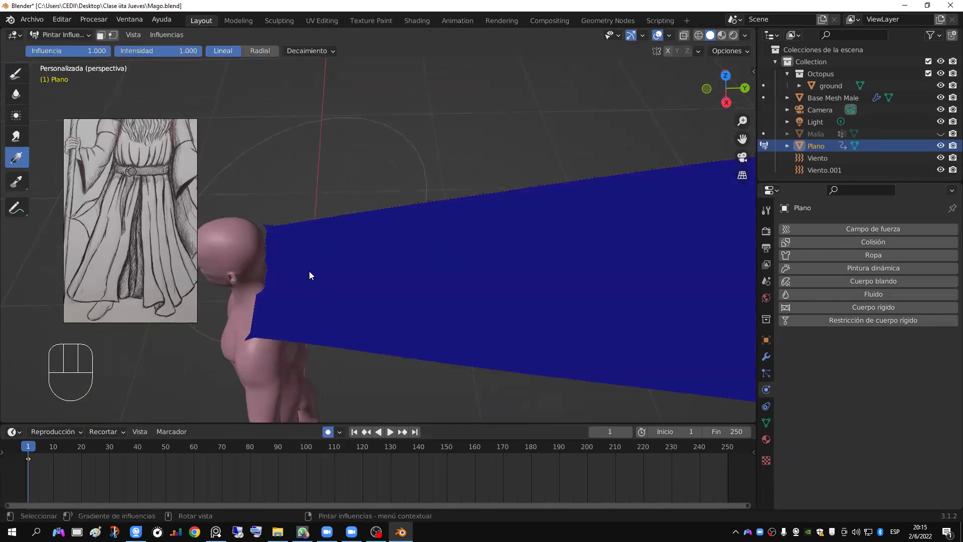
pyautogui.moveTo(309, 271); pyautogui.dragTo(328, 281, button='middle')
pyautogui.moveTo(426, 289); pyautogui.dragTo(49, 79, button='middle')
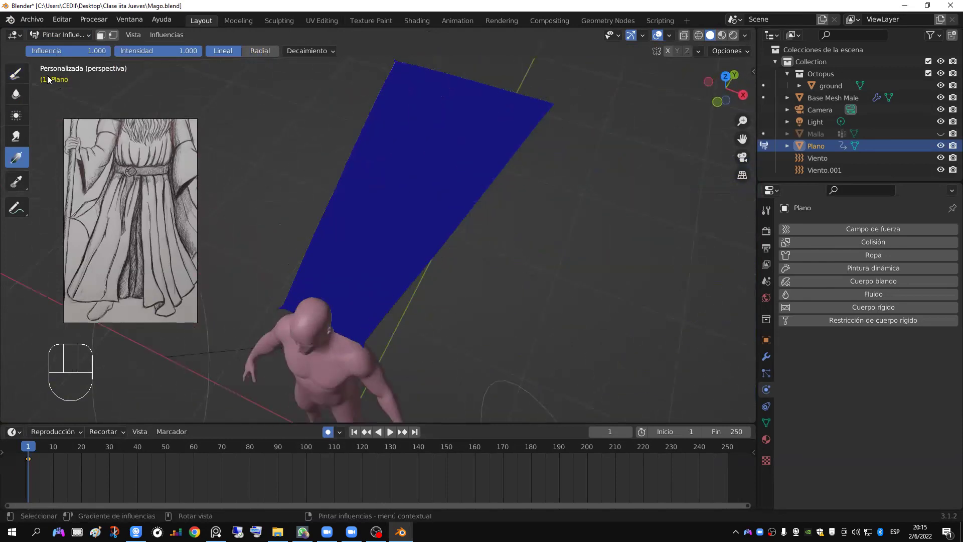
pyautogui.click(14, 80)
pyautogui.moveTo(289, 309); pyautogui.dragTo(369, 367, button='middle')
pyautogui.moveTo(528, 376); pyautogui.dragTo(531, 303, button='middle')
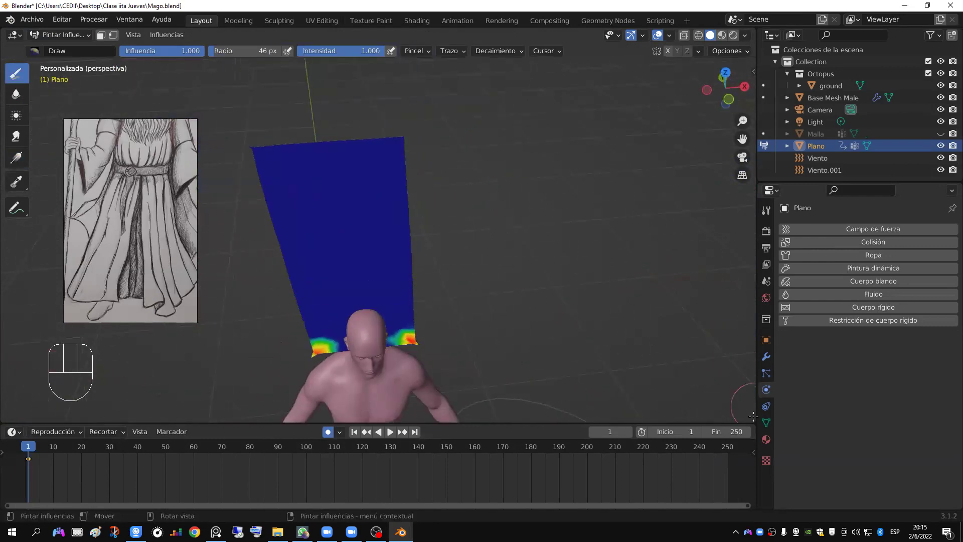
# Step: Check the plane's vertex groups and return the plane to Object Mode
pyautogui.click(768, 424)
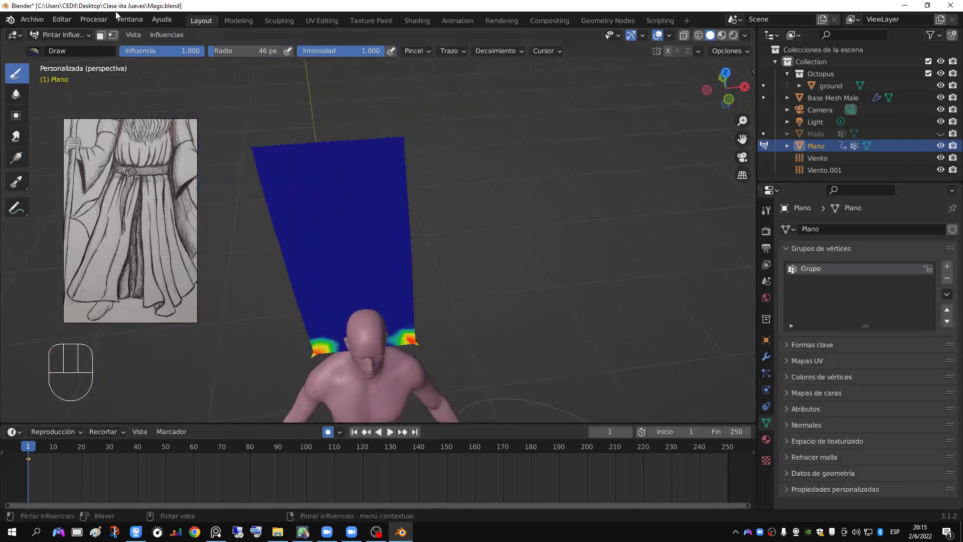
pyautogui.click(60, 34)
pyautogui.click(58, 48)
pyautogui.moveTo(590, 351); pyautogui.dragTo(771, 383, button='middle')
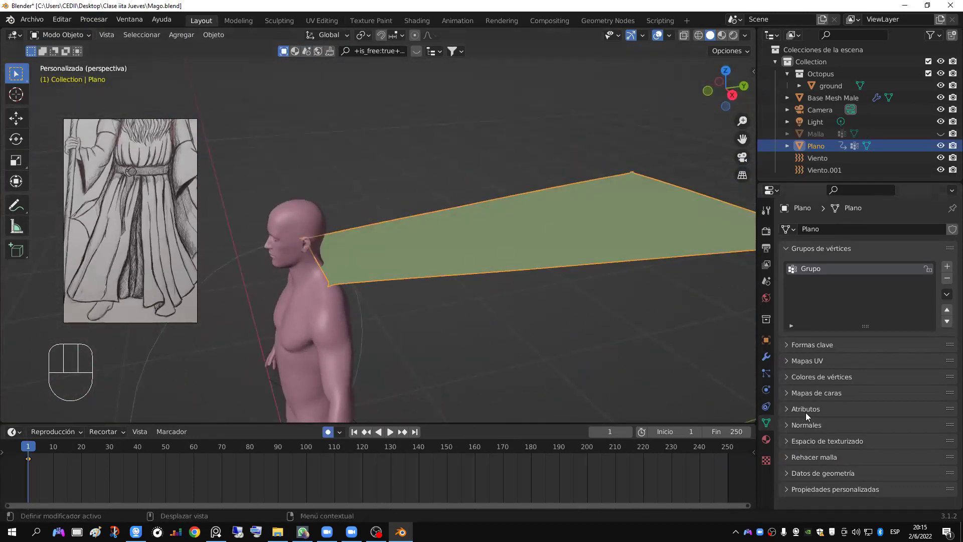
# Step: Add Cloth physics to the plane and assign the vertex group Grupo as its pin group
pyautogui.click(766, 392)
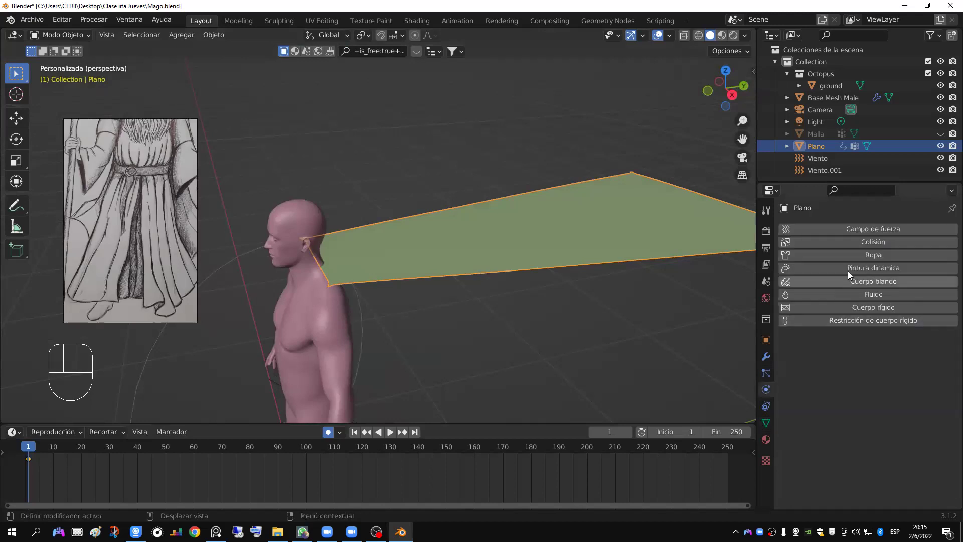
pyautogui.click(868, 249)
pyautogui.scroll(-6, 833, 376)
pyautogui.scroll(-6, 822, 380)
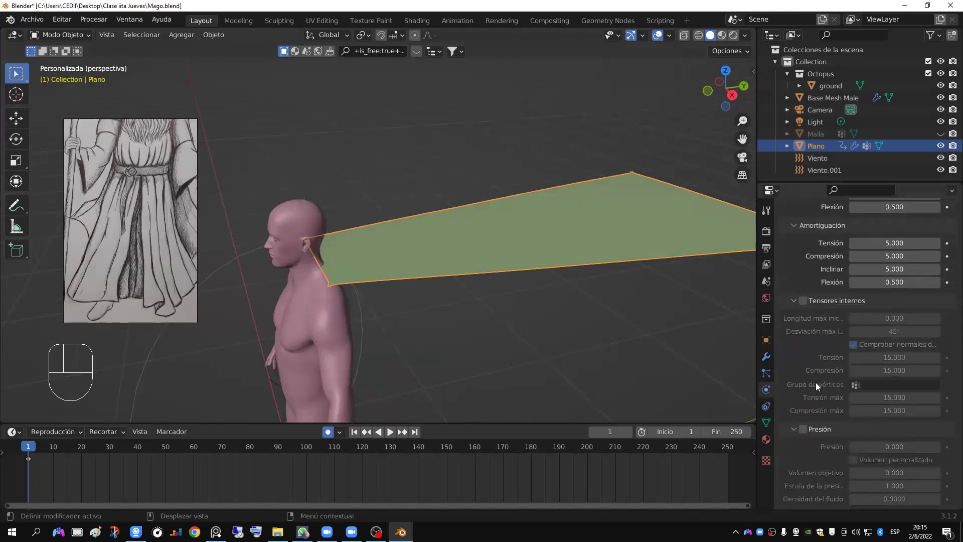
pyautogui.scroll(-6, 790, 387)
pyautogui.scroll(-4, 802, 421)
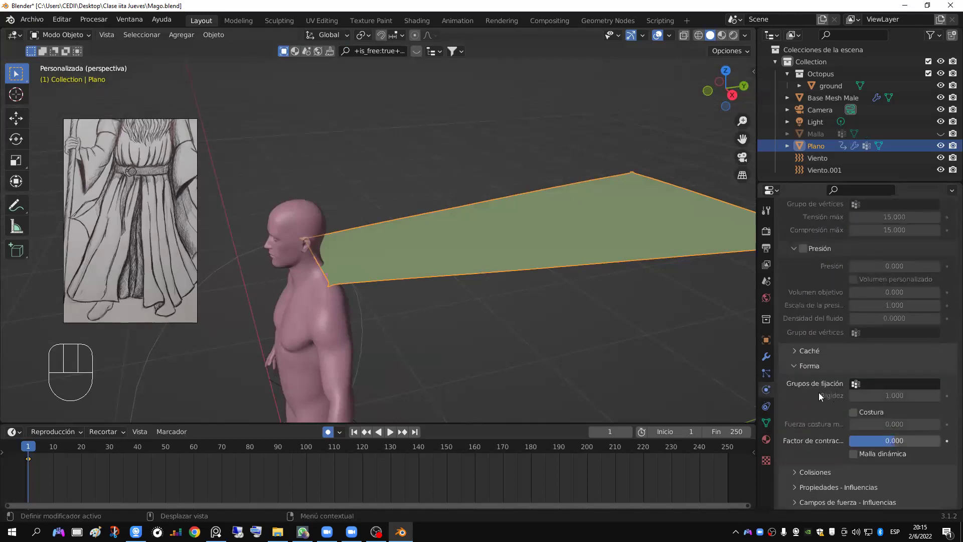
pyautogui.click(864, 384)
pyautogui.click(868, 397)
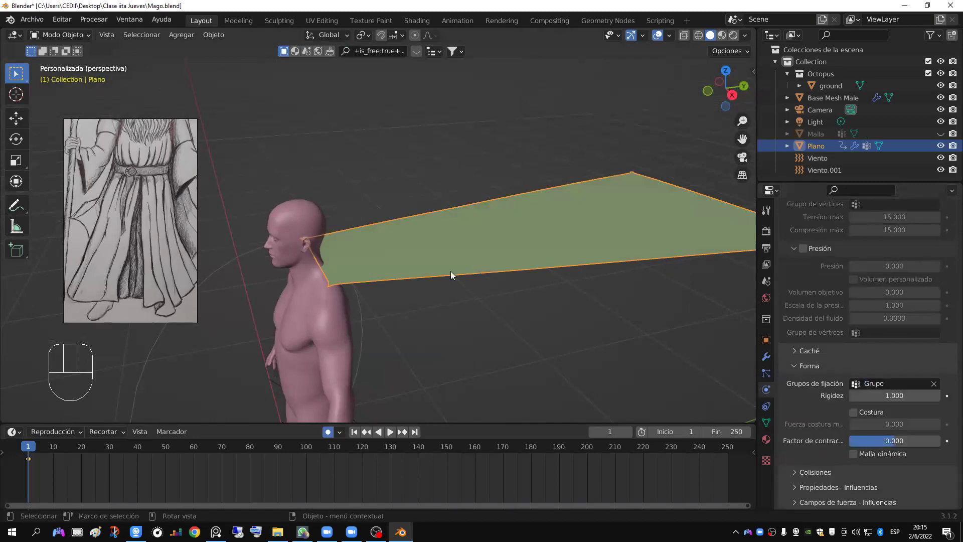
# Step: Turn off automatic keyframing, and undo the plane's displacement and pin group assignment
pyautogui.click(329, 431)
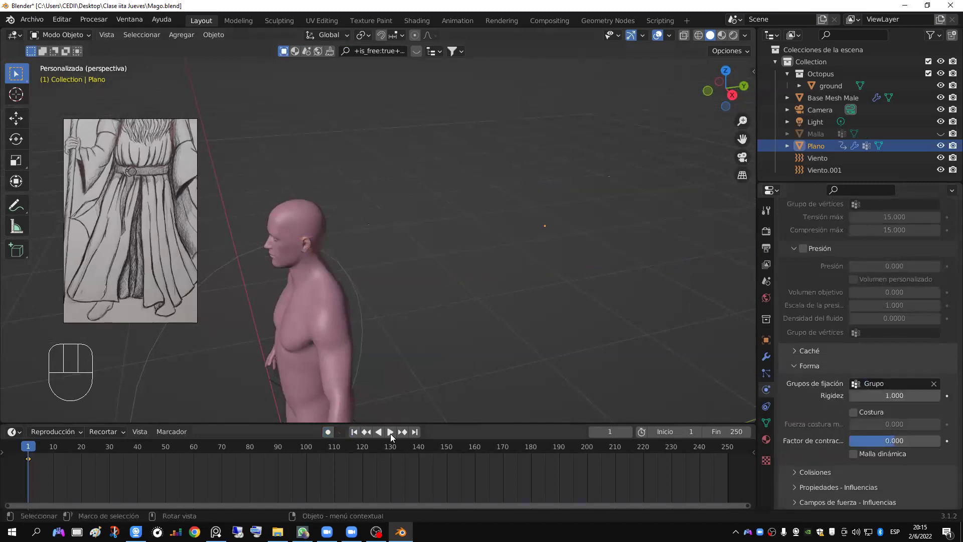
pyautogui.moveTo(404, 379); pyautogui.dragTo(429, 314, button='middle')
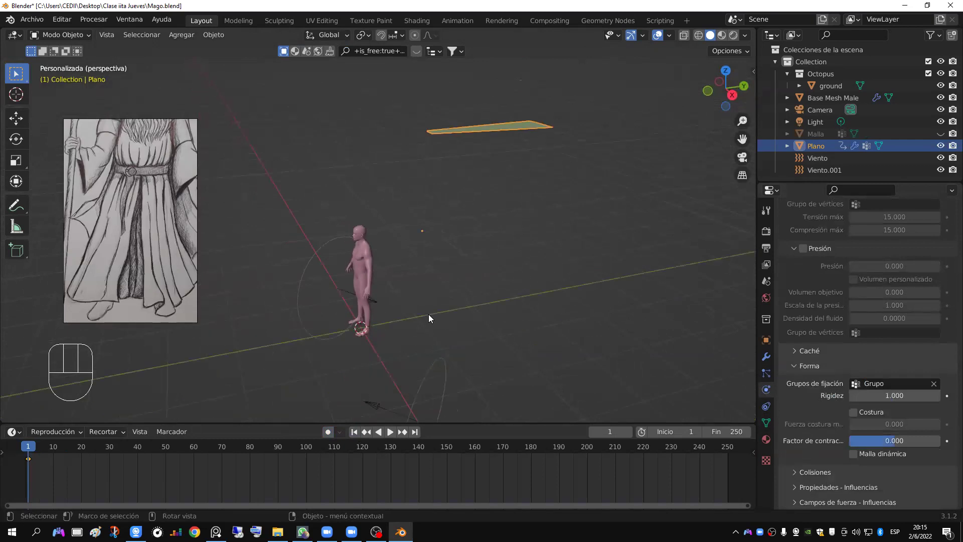
pyautogui.hotkey('ctrl', 'z')
pyautogui.hotkey('ctrl', 'z')
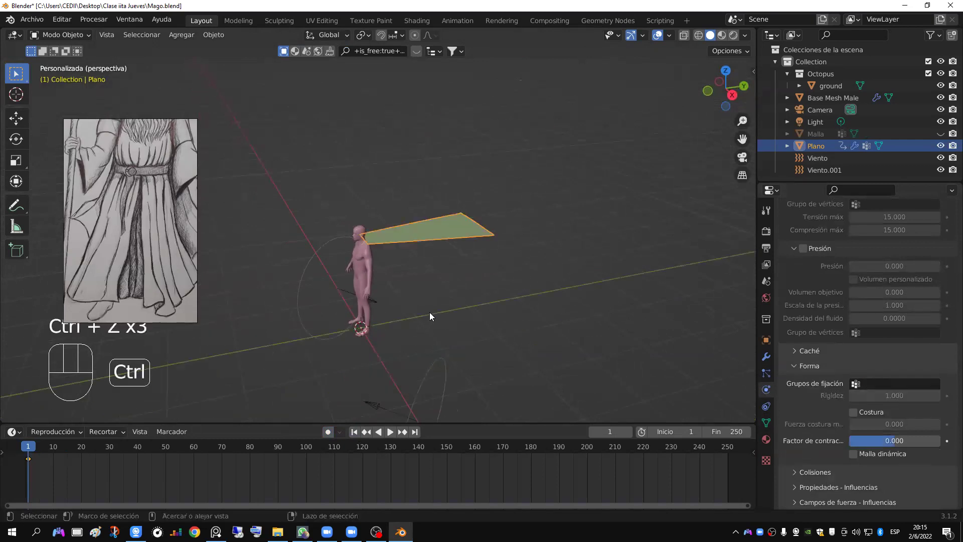
# Step: Play the timeline to test the plane's cloth, stop it and undo the plane's Cloth physics
pyautogui.click(385, 432)
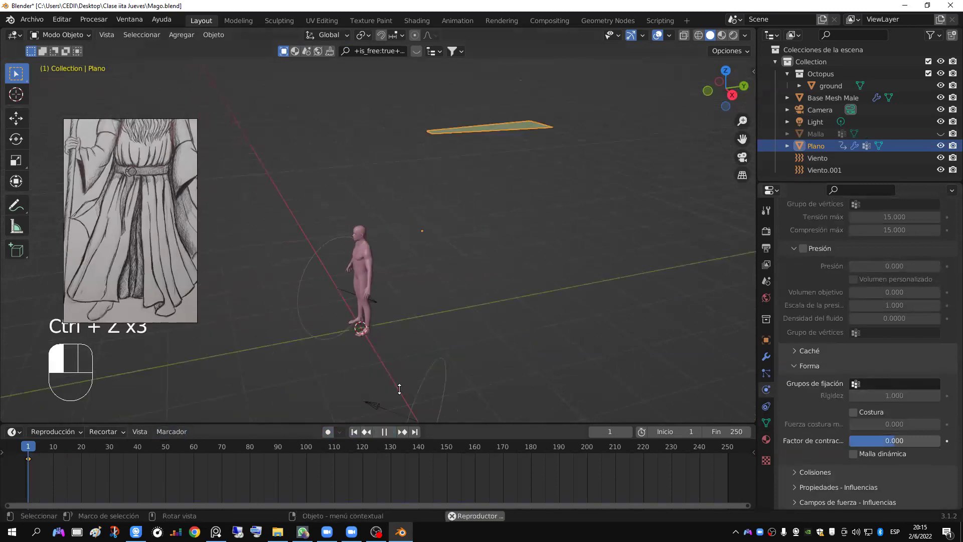
pyautogui.press('Escape')
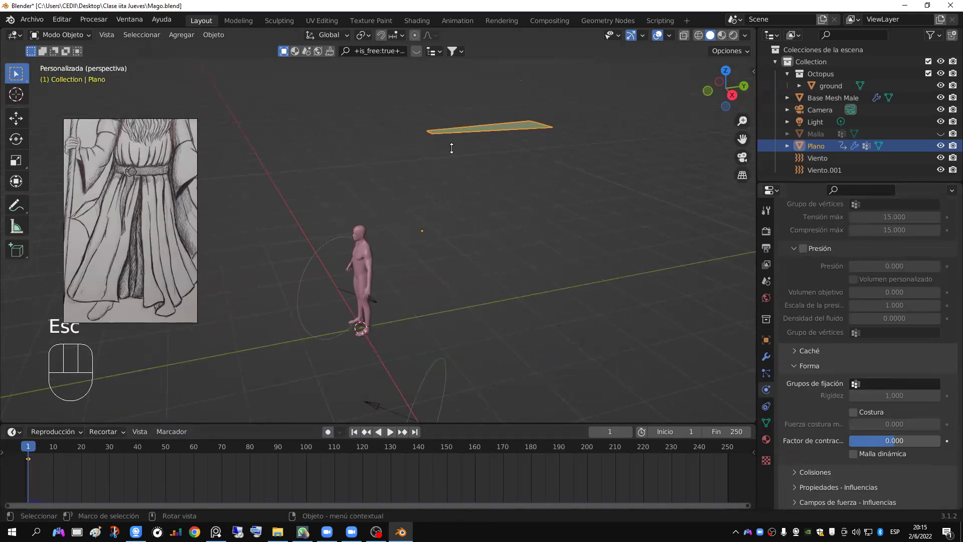
pyautogui.hotkey('ctrl', 'z')
pyautogui.scroll(2, 417, 225)
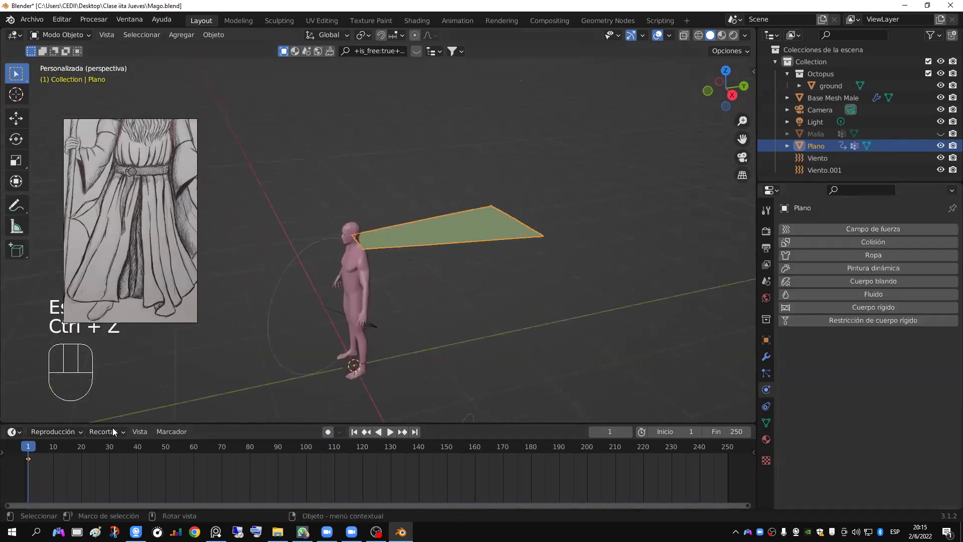
# Step: Delete the plane's keyframes at frame 1 and briefly test the playback
pyautogui.press('Delete')
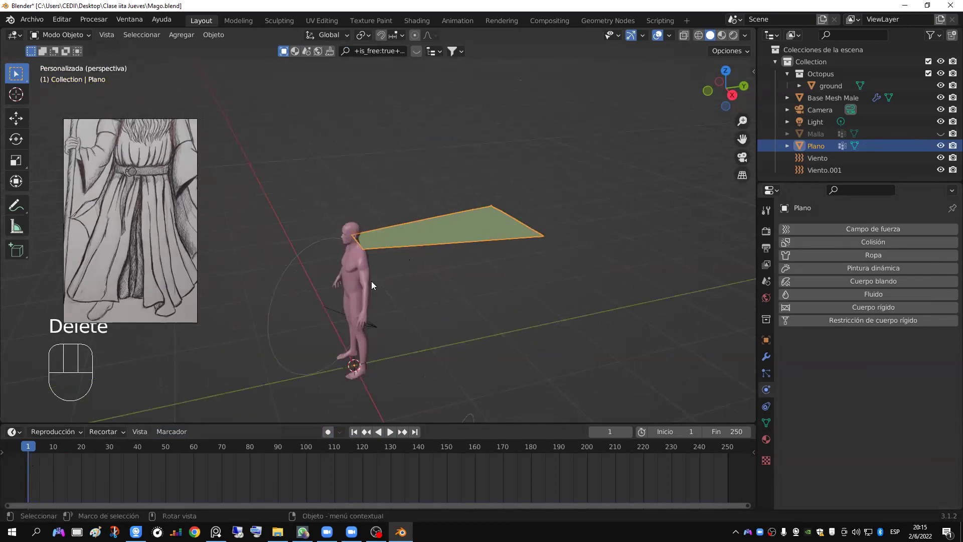
pyautogui.press('space')
pyautogui.press('Escape')
# Step: Remove the Cloth physics from the male body and select the plane again
pyautogui.click(355, 276)
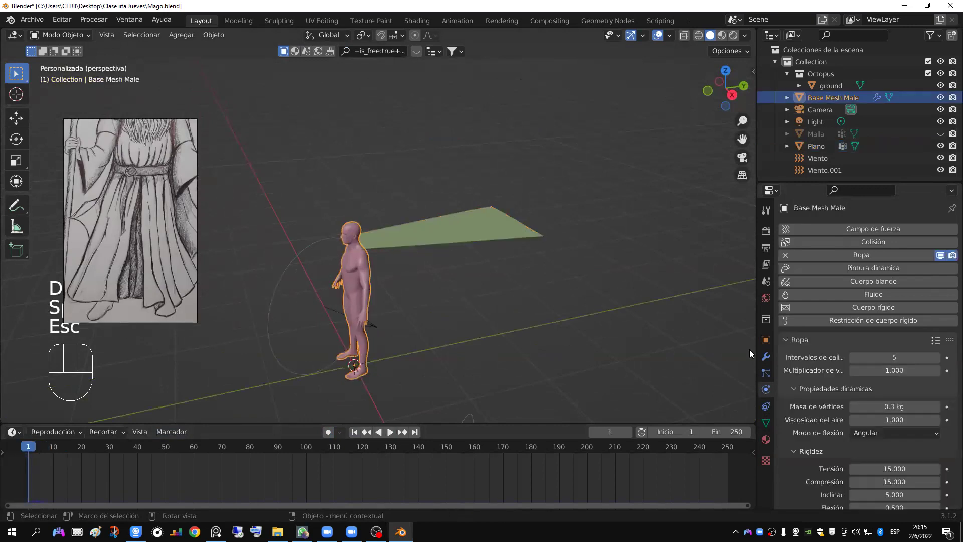
pyautogui.click(834, 256)
pyautogui.click(446, 239)
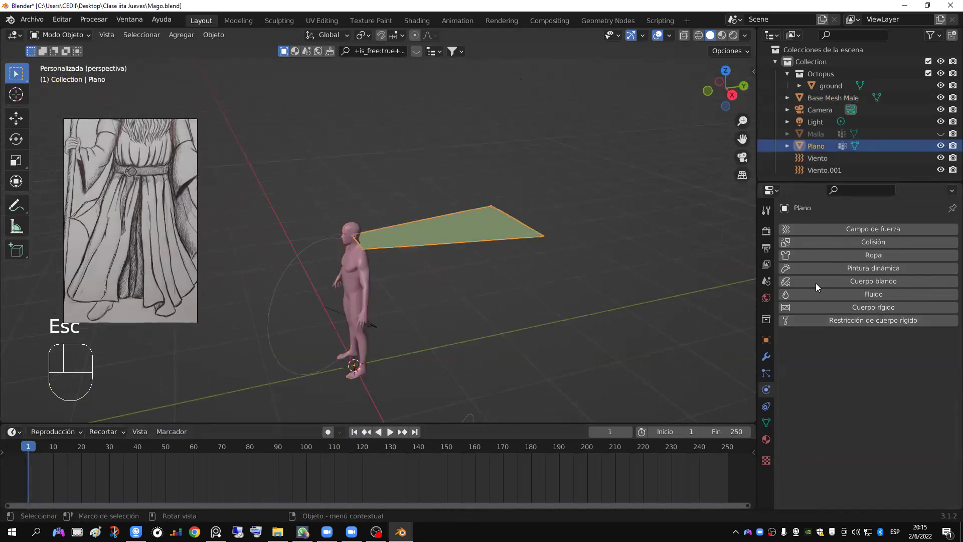
# Step: Add Cloth physics to the plane with Grupo as its pin group, and play the timeline to test it
pyautogui.click(851, 254)
pyautogui.scroll(-5, 833, 377)
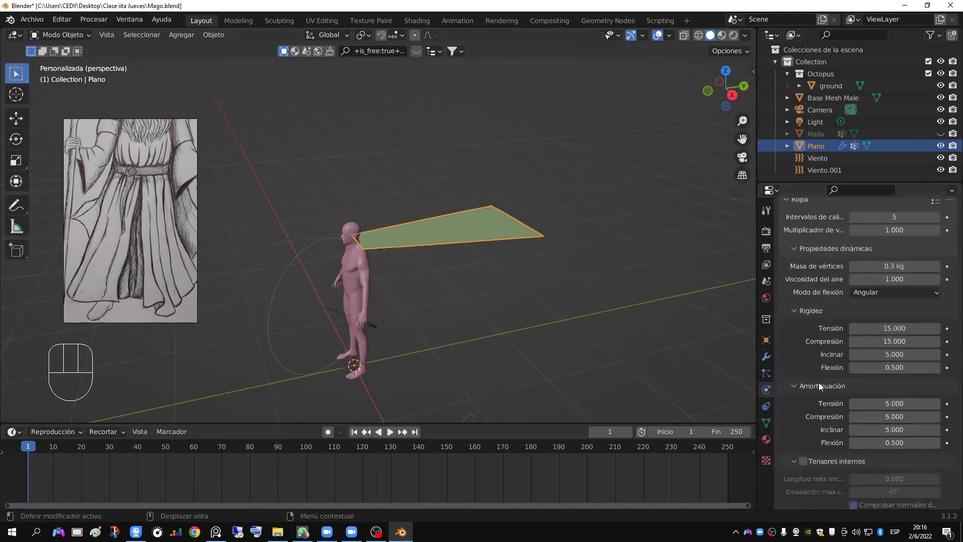
pyautogui.scroll(-15, 819, 382)
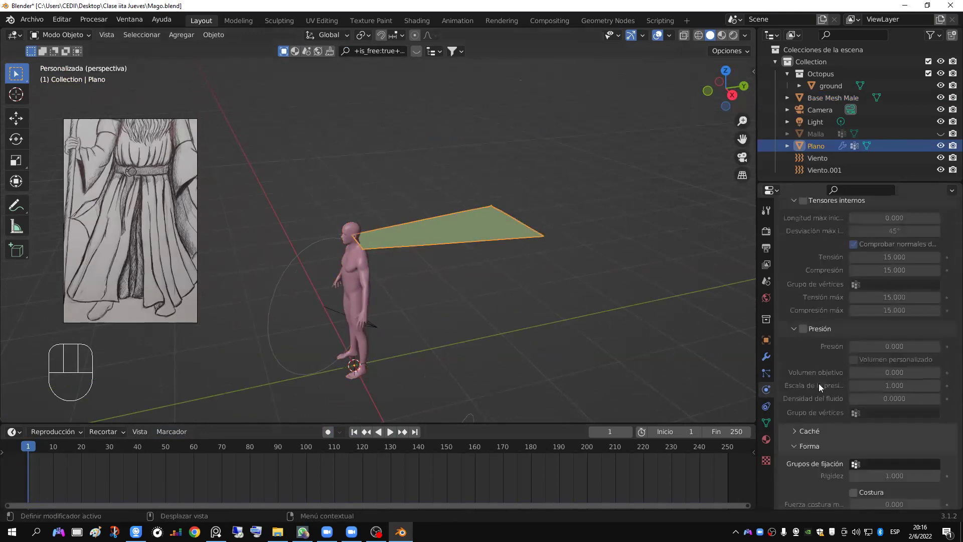
pyautogui.click(859, 387)
pyautogui.click(873, 402)
pyautogui.press('space')
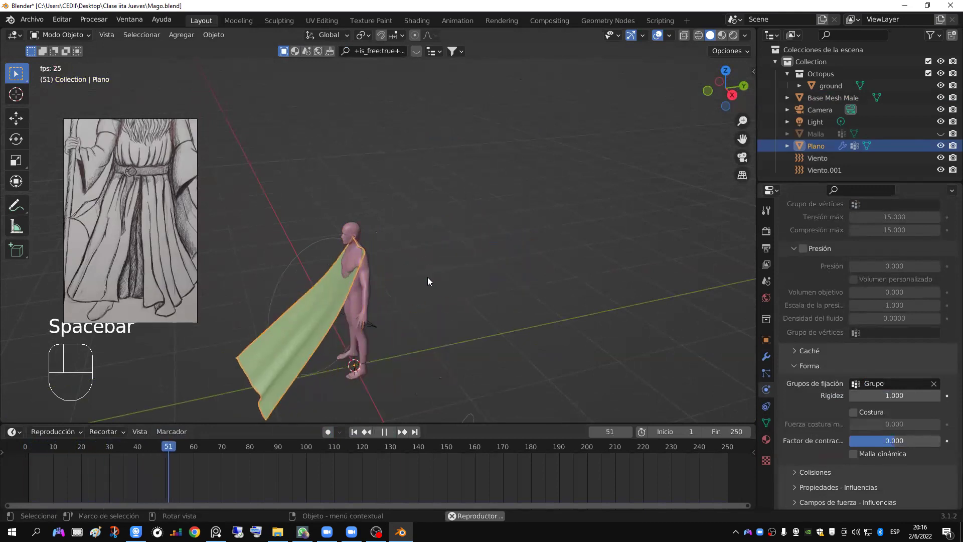
pyautogui.press('Escape')
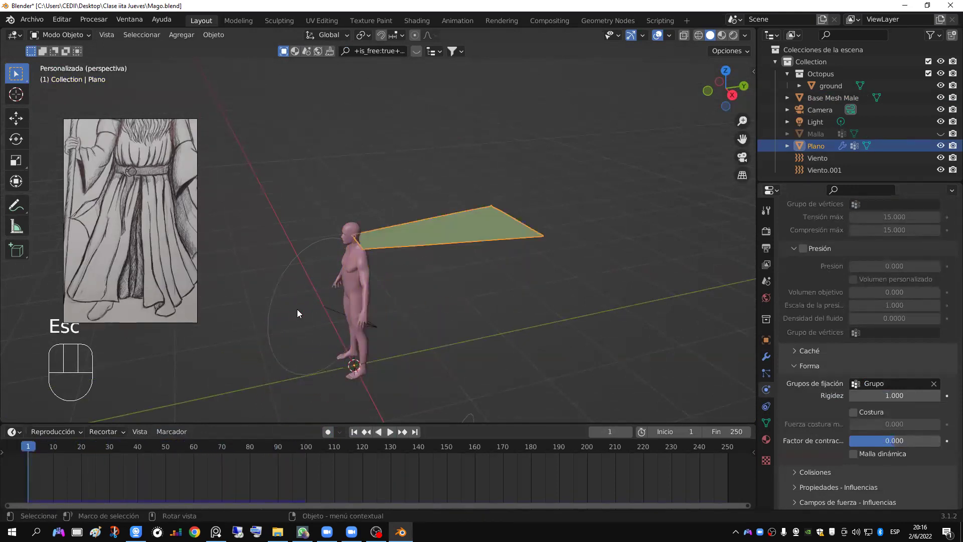
# Step: Set the strength of the Viento force field to 2186.9 and play the timeline to test the cloth
pyautogui.click(282, 294)
pyautogui.moveTo(894, 314)
pyautogui.mouseDown()
pyautogui.moveTo(923, 314)
pyautogui.moveTo(897, 314)
pyautogui.mouseUp()
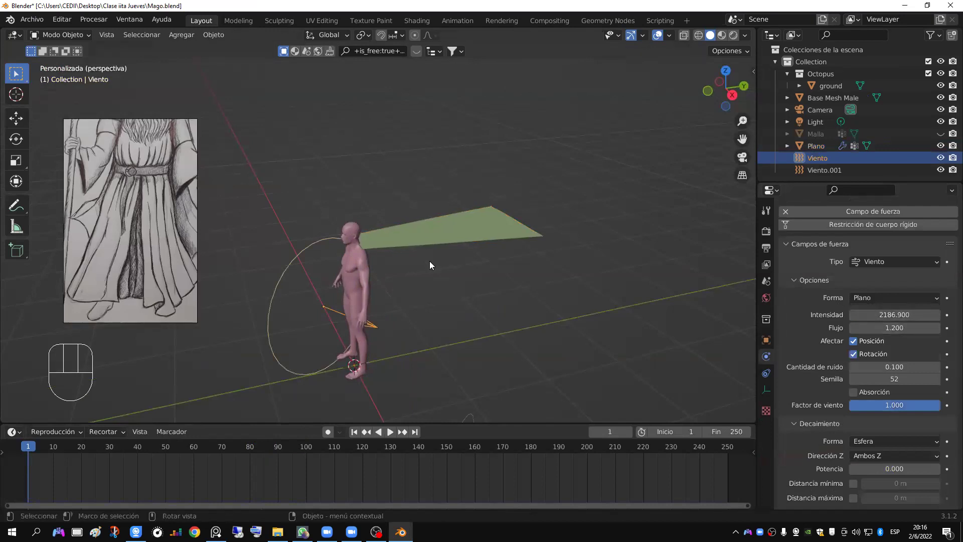
pyautogui.press('space')
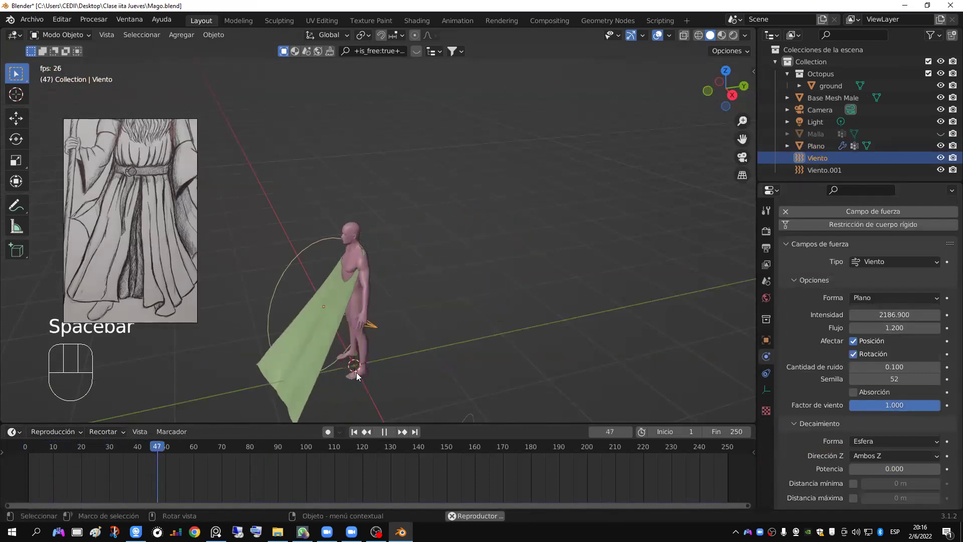
pyautogui.moveTo(441, 321); pyautogui.dragTo(332, 308, button='middle')
pyautogui.press('Escape')
# Step: Add Collision physics to the male body and play the timeline to test it against the cloth
pyautogui.click(350, 285)
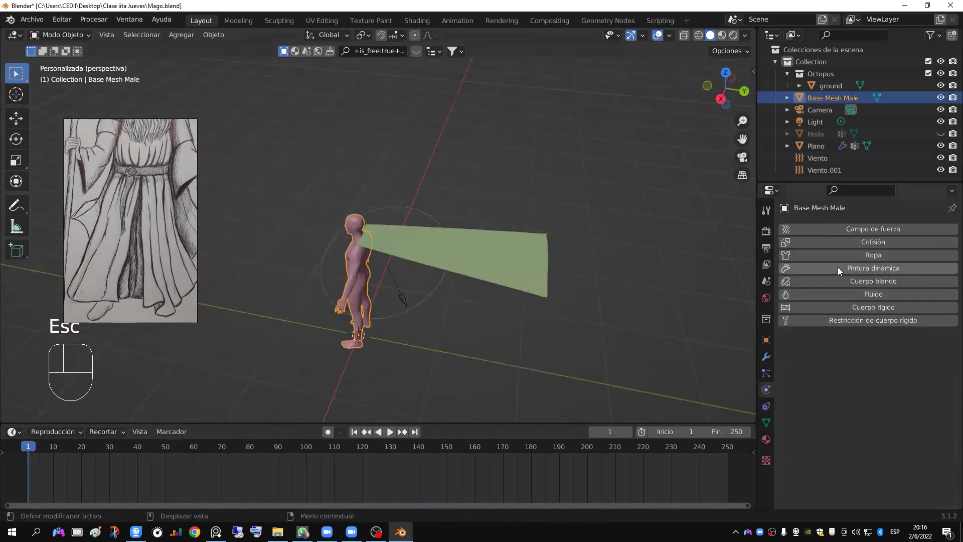
pyautogui.click(857, 241)
pyautogui.press('space')
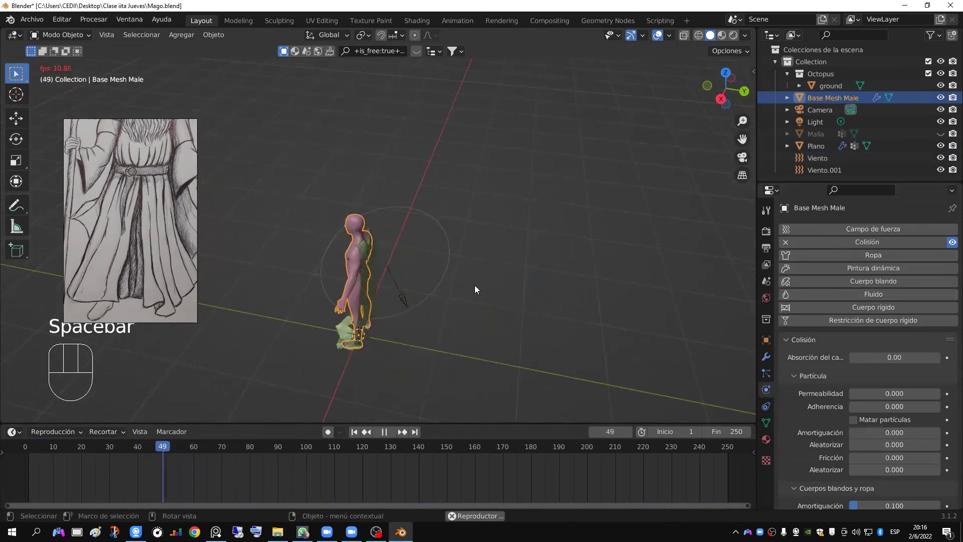
pyautogui.press('Escape')
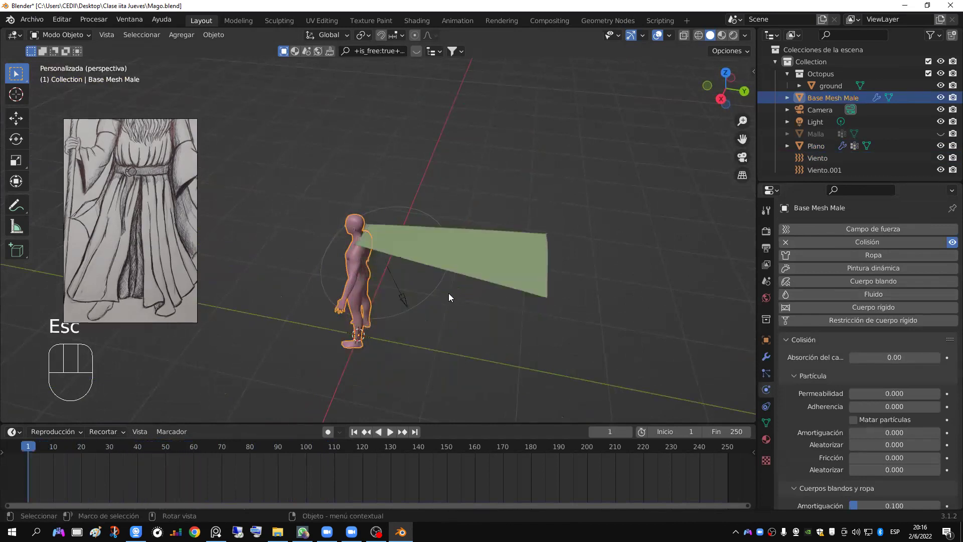
# Step: Select the plane and rotate it in the right orthographic view so it slopes downward behind the body
pyautogui.click(463, 272)
pyautogui.press('KP_3')
pyautogui.moveTo(460, 271); pyautogui.dragTo(458, 299, button='middle')
pyautogui.press('r')
pyautogui.press('z')
pyautogui.press('Escape')
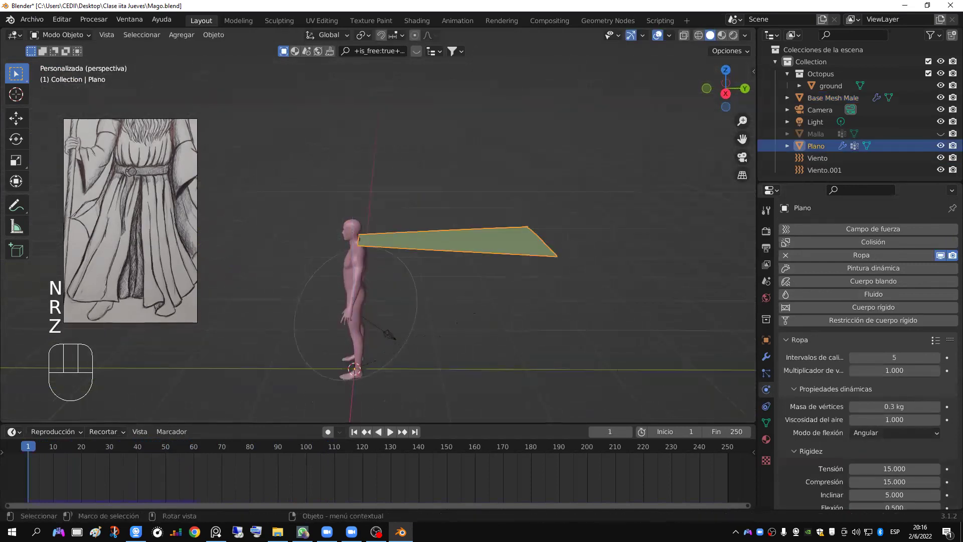
pyautogui.press('KP_3')
pyautogui.press('r')
pyautogui.click(428, 384)
# Step: In wireframe shading, rotate the plane more steeply and move its upper edge against the back of the shoulders
pyautogui.press('z')
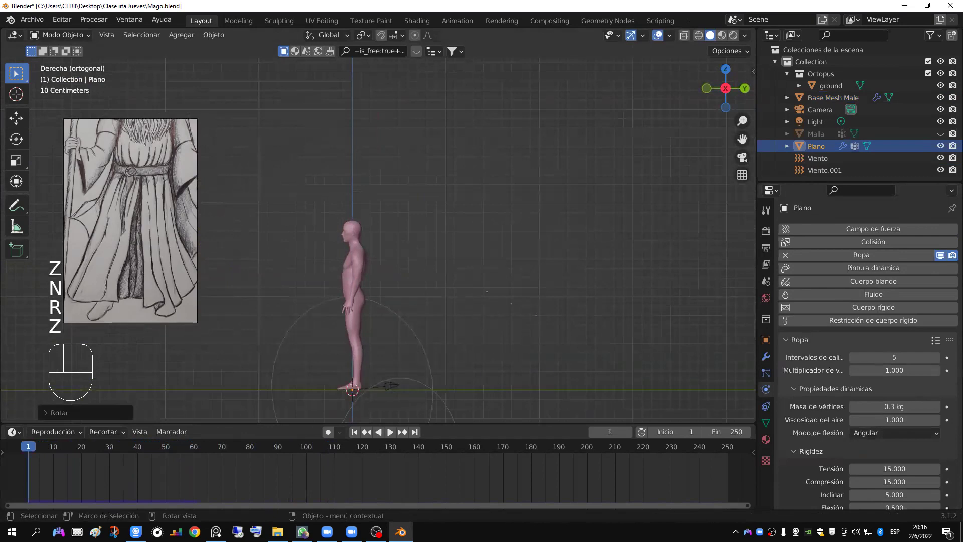
pyautogui.press('z')
pyautogui.click(312, 367)
pyautogui.press('r')
pyautogui.rightClick(311, 368)
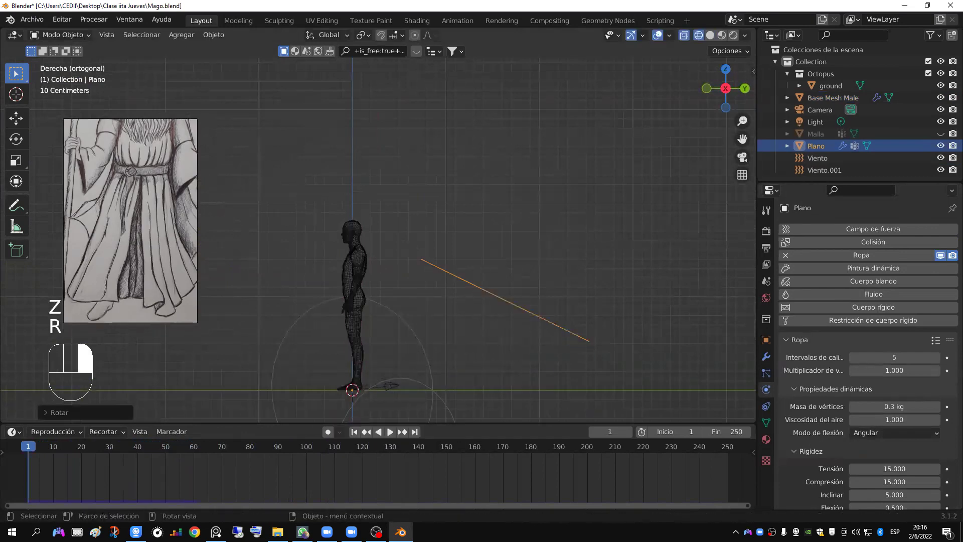
pyautogui.press('r')
pyautogui.press('g')
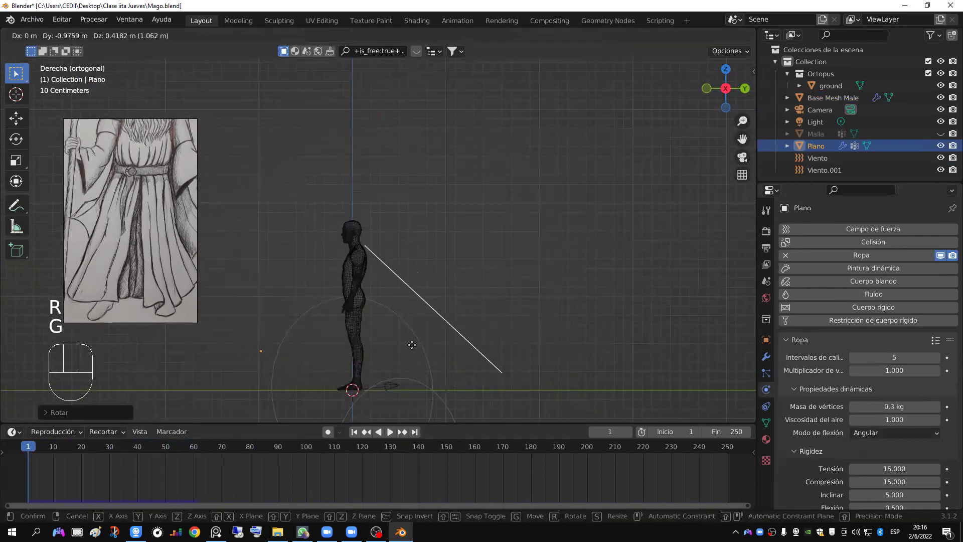
pyautogui.click(409, 344)
# Step: Return to solid shading and play the cloth simulation with the tilted plane
pyautogui.moveTo(408, 344); pyautogui.dragTo(429, 322, button='middle')
pyautogui.press('z')
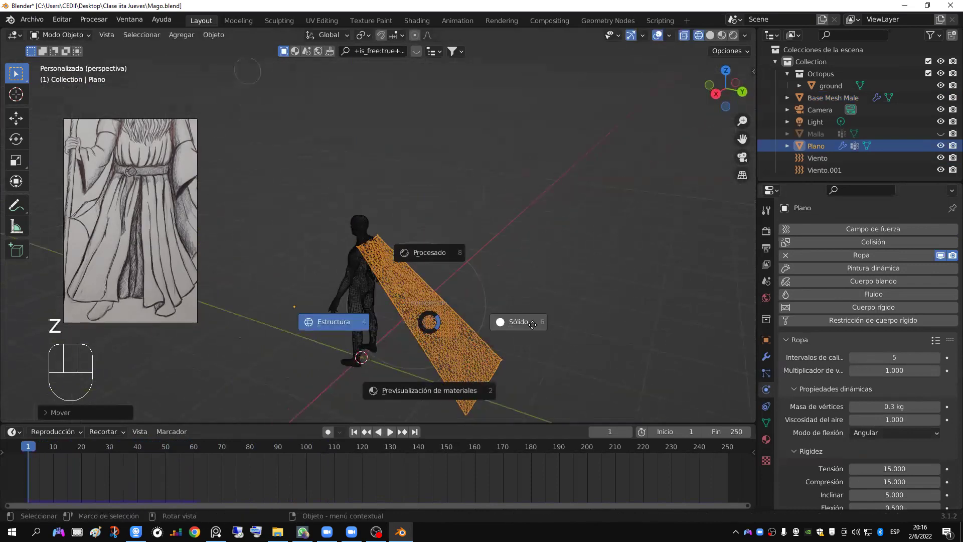
pyautogui.press('space')
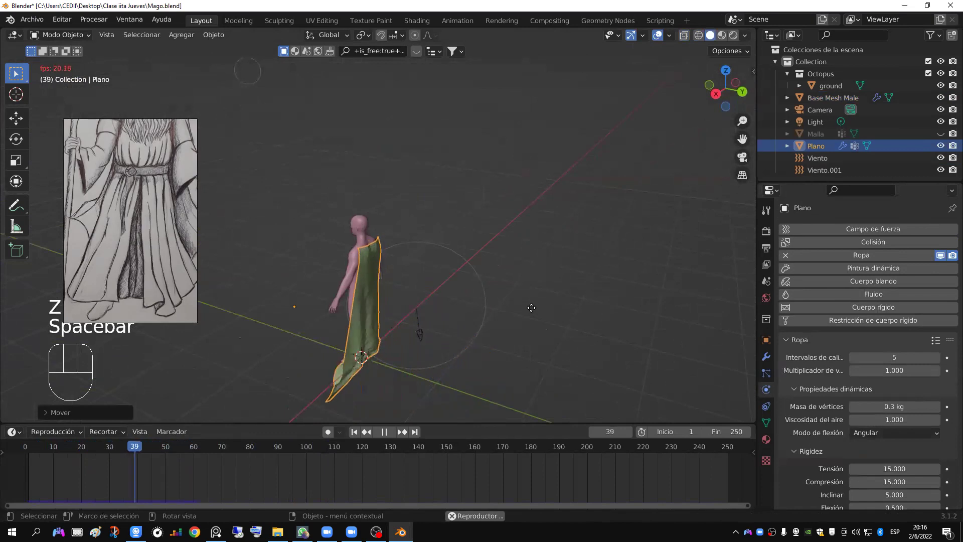
# Step: Delete the Viento.001 force field, watch the cape's motion from several sides and stop the playback
pyautogui.moveTo(512, 303); pyautogui.dragTo(354, 359, button='middle')
pyautogui.click(361, 352)
pyautogui.press('Delete')
pyautogui.moveTo(475, 329); pyautogui.dragTo(488, 328, button='middle')
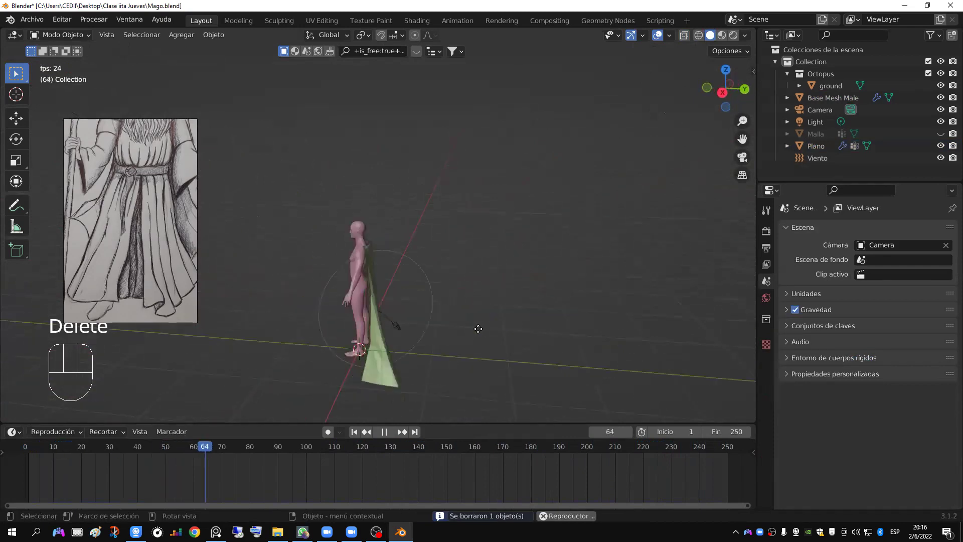
pyautogui.moveTo(363, 319); pyautogui.dragTo(391, 325, button='middle')
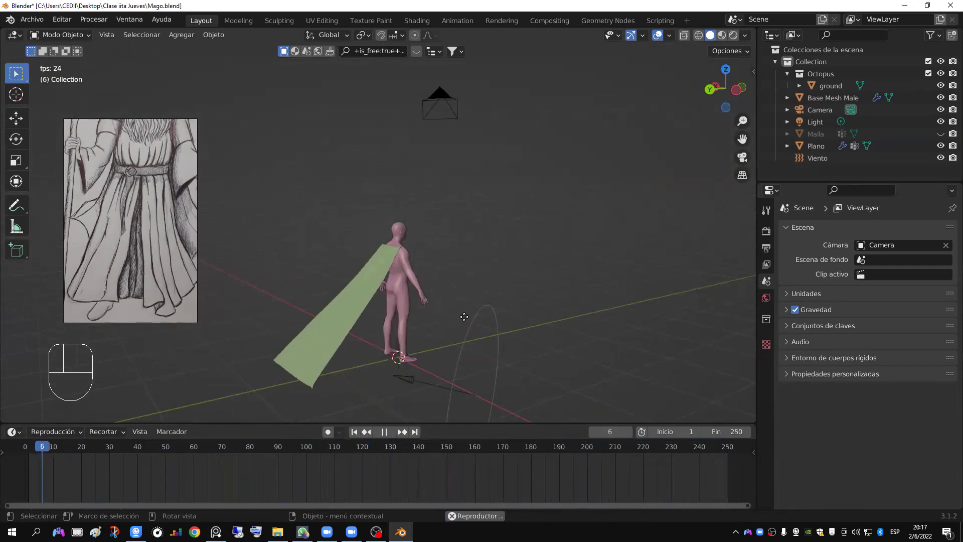
pyautogui.press('Escape')
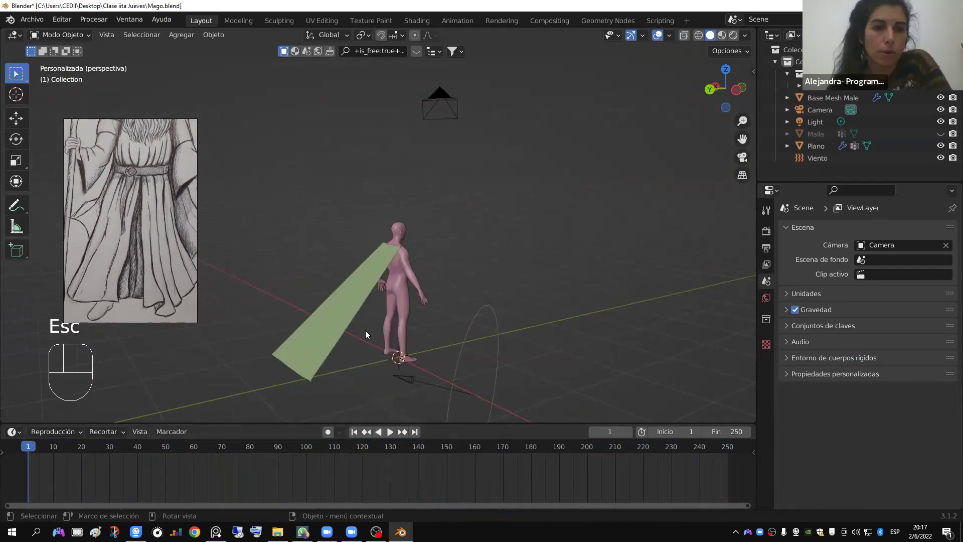
# Step: Open the plane in the Sculpting workspace, reduce the brush radius and choose the Snake Hook brush
pyautogui.click(351, 325)
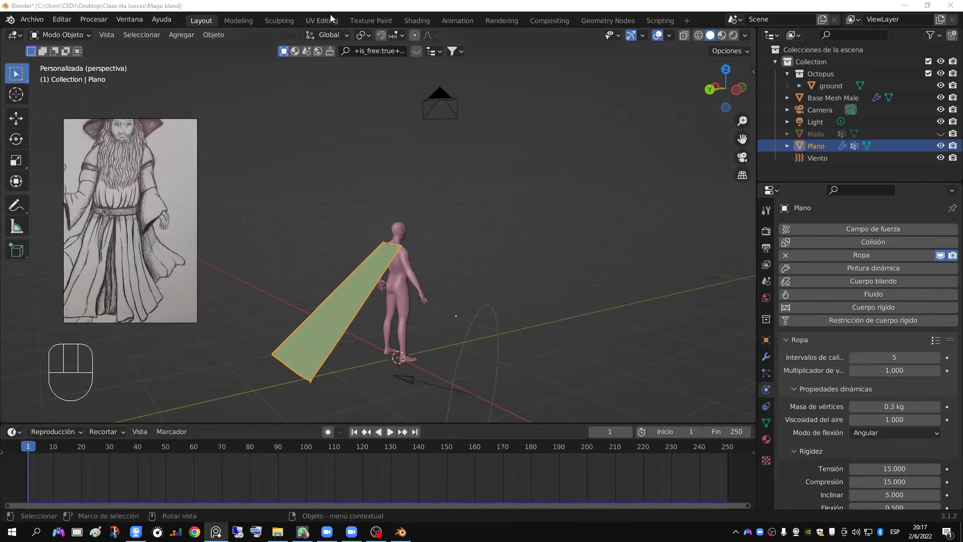
pyautogui.click(283, 22)
pyautogui.press('KP_3')
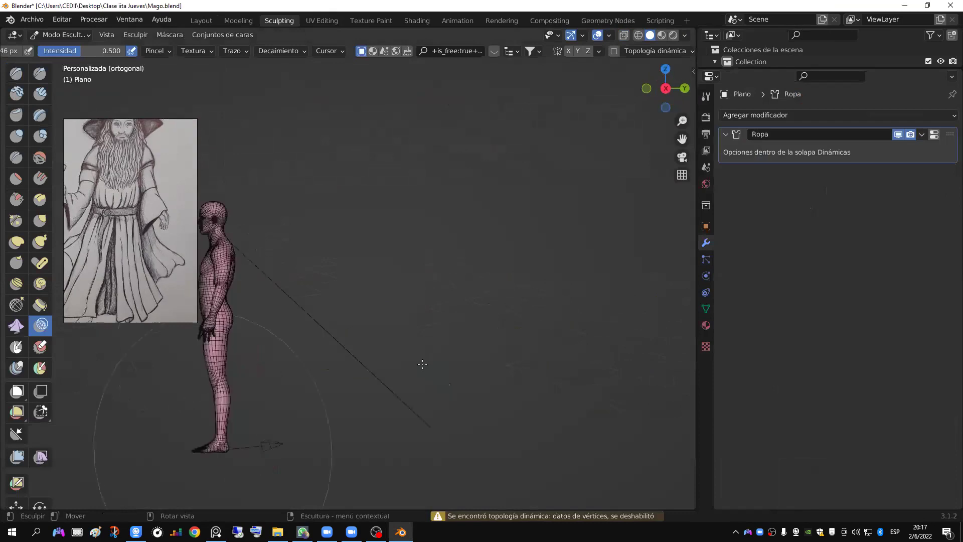
pyautogui.press('f')
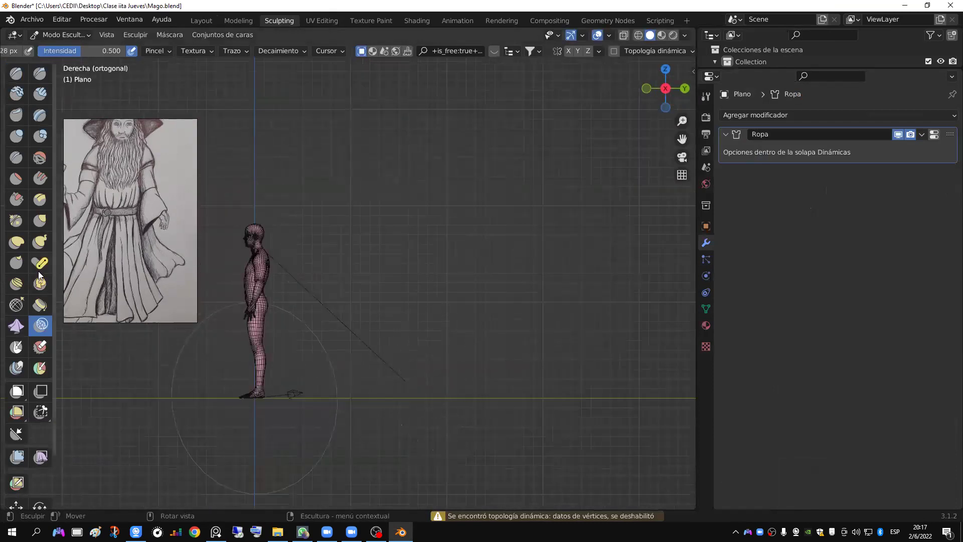
pyautogui.click(40, 242)
pyautogui.click(41, 223)
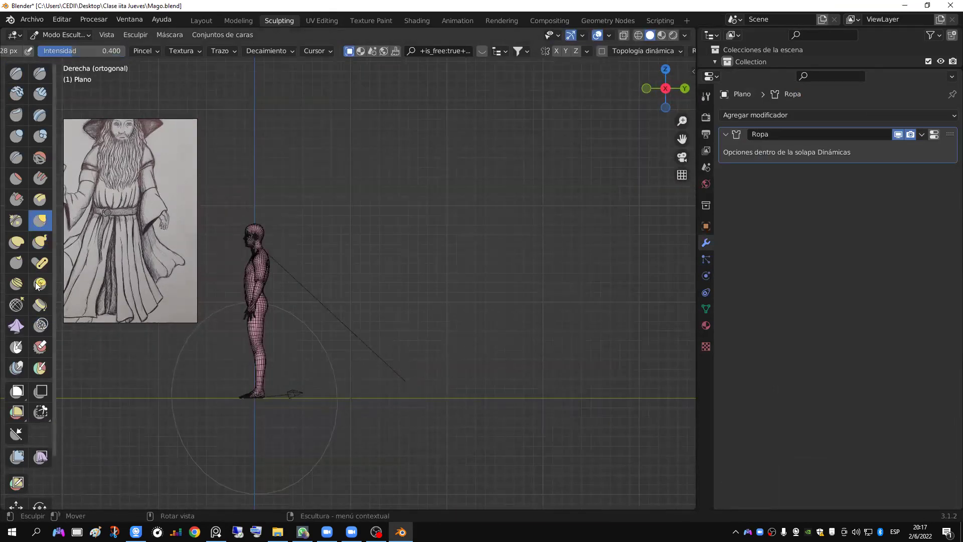
pyautogui.click(40, 304)
pyautogui.moveTo(279, 346)
pyautogui.mouseDown(button='middle')
pyautogui.moveTo(331, 361)
pyautogui.moveTo(360, 391)
pyautogui.mouseUp(button='middle')
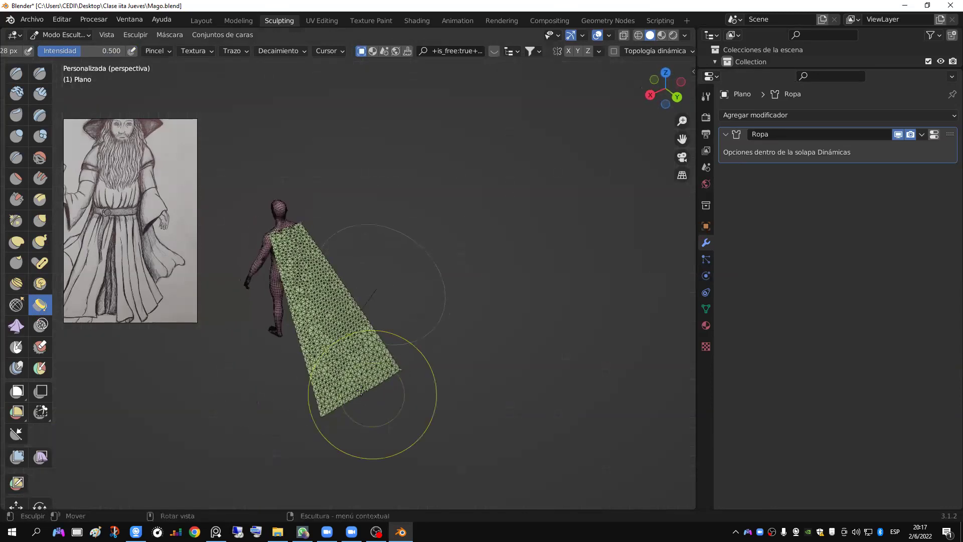
pyautogui.press('f')
pyautogui.click(346, 377)
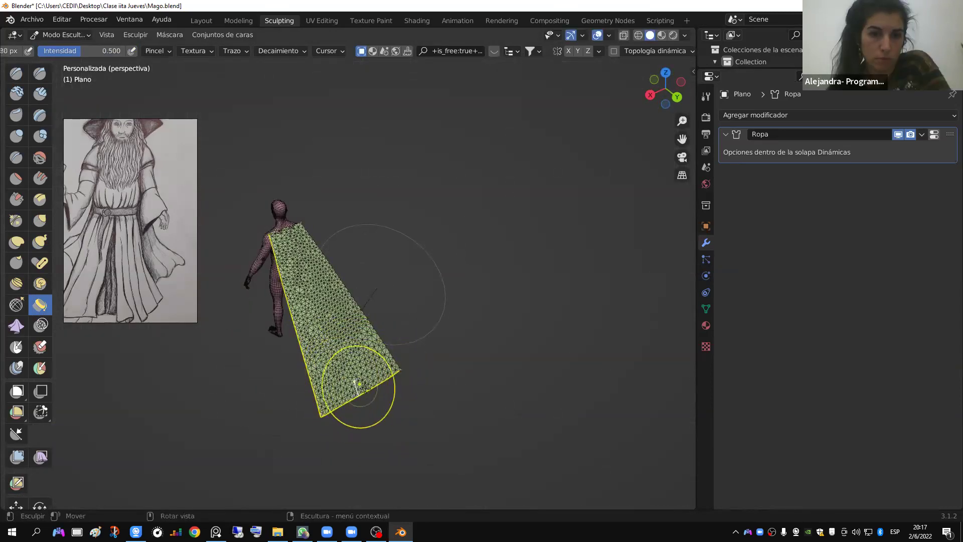
pyautogui.click(41, 244)
pyautogui.scroll(-2, 371, 381)
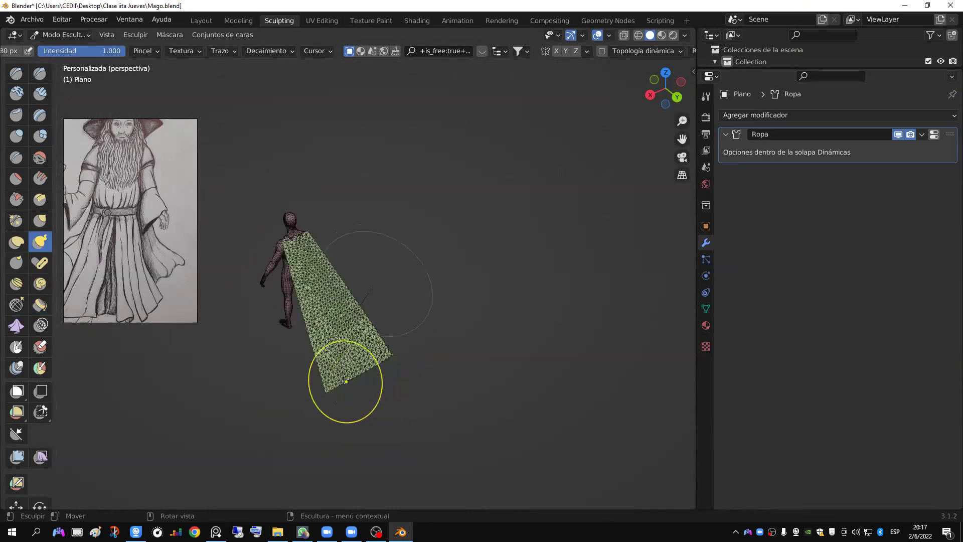
# Step: Back in the Layout workspace, scale the plane down to about 0.76 and then rescale it along the X axis
pyautogui.click(213, 21)
pyautogui.press('s')
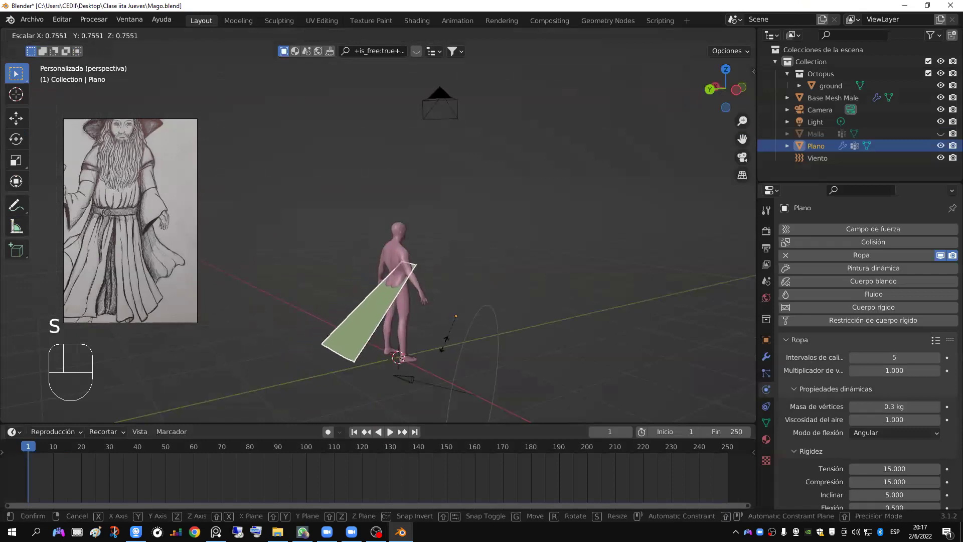
pyautogui.press('x')
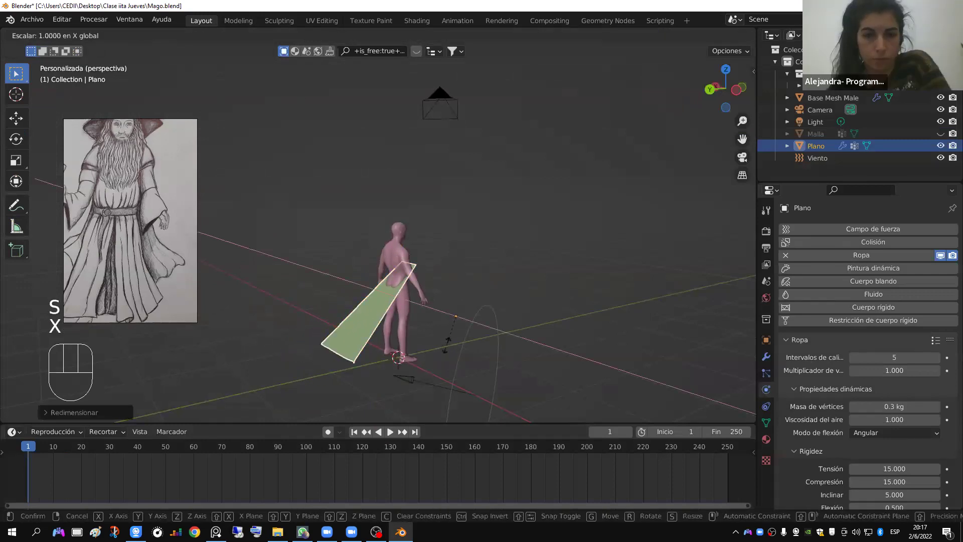
pyautogui.click(496, 355)
# Step: In the right wireframe view, move the plane's upper edge back to the shoulders and apply its transform
pyautogui.moveTo(502, 351); pyautogui.dragTo(605, 314, button='middle')
pyautogui.press('KP_3')
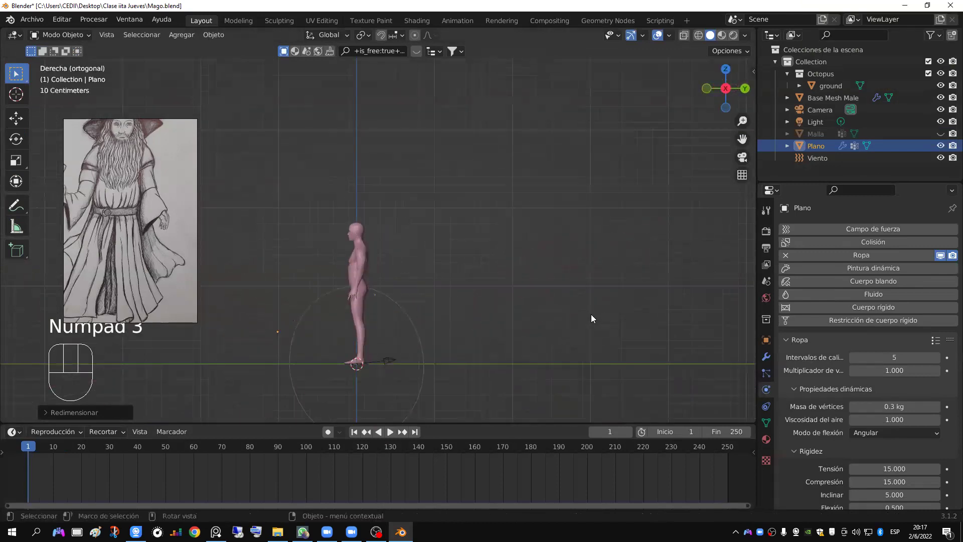
pyautogui.press('z')
pyautogui.click(394, 302)
pyautogui.press('g')
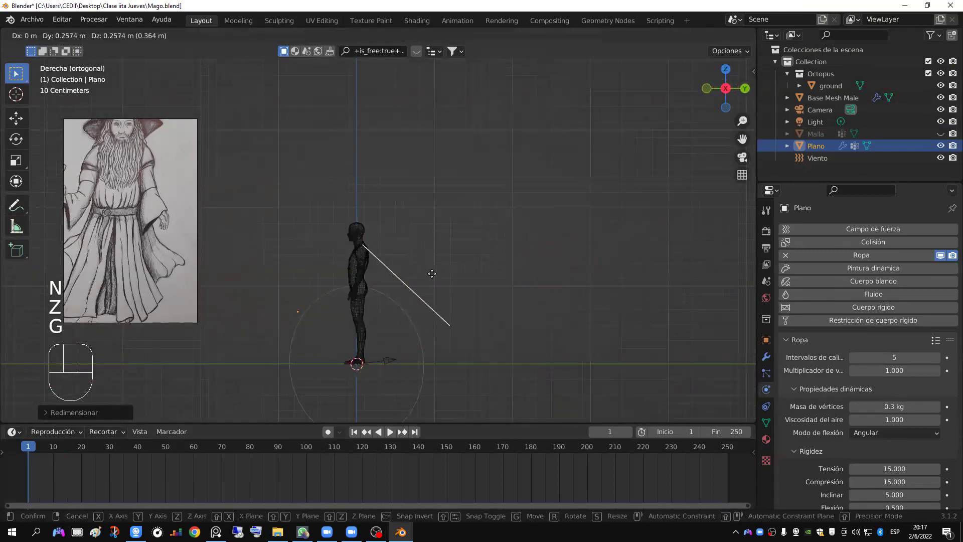
pyautogui.click(432, 275)
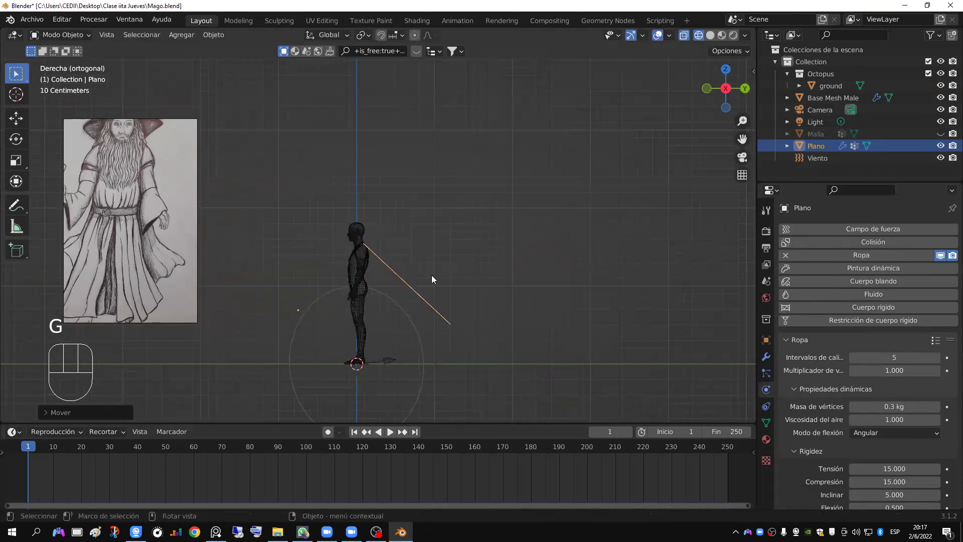
pyautogui.hotkey('ctrl', 'a')
pyautogui.click(431, 275)
# Step: Narrow the plane along the global X axis to about 0.84
pyautogui.moveTo(448, 275); pyautogui.dragTo(387, 325, button='middle')
pyautogui.scroll(3, 497, 288)
pyautogui.press('s')
pyautogui.press('x')
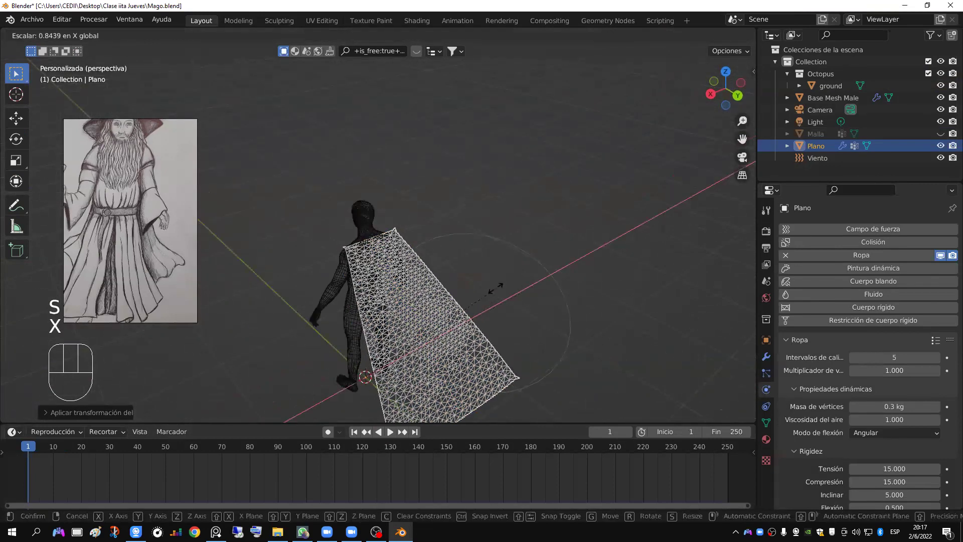
pyautogui.click(498, 288)
# Step: In the Sculpting workspace, pull the corners and upper edge of the plane toward the body's shoulders with the Snake Hook brush
pyautogui.click(279, 20)
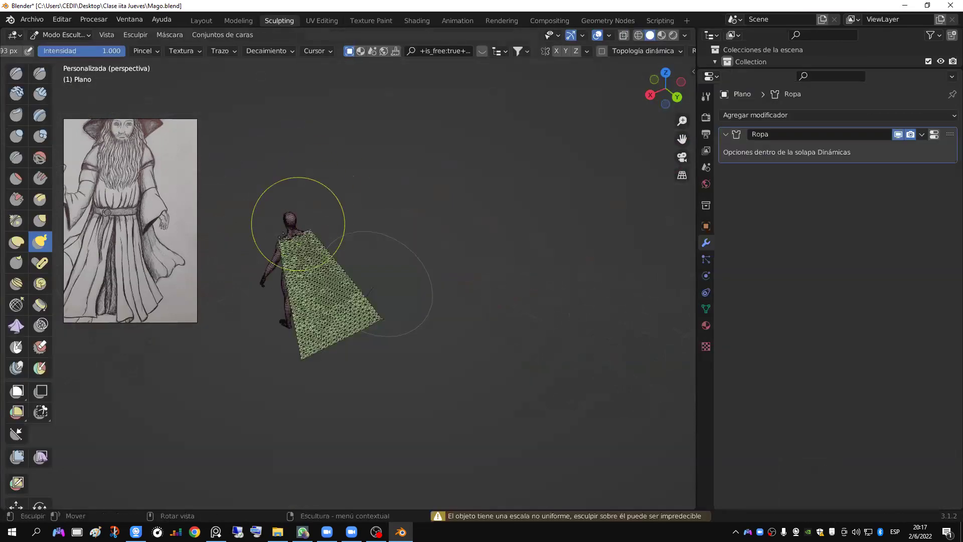
pyautogui.scroll(5, 275, 241)
pyautogui.press('KP_7')
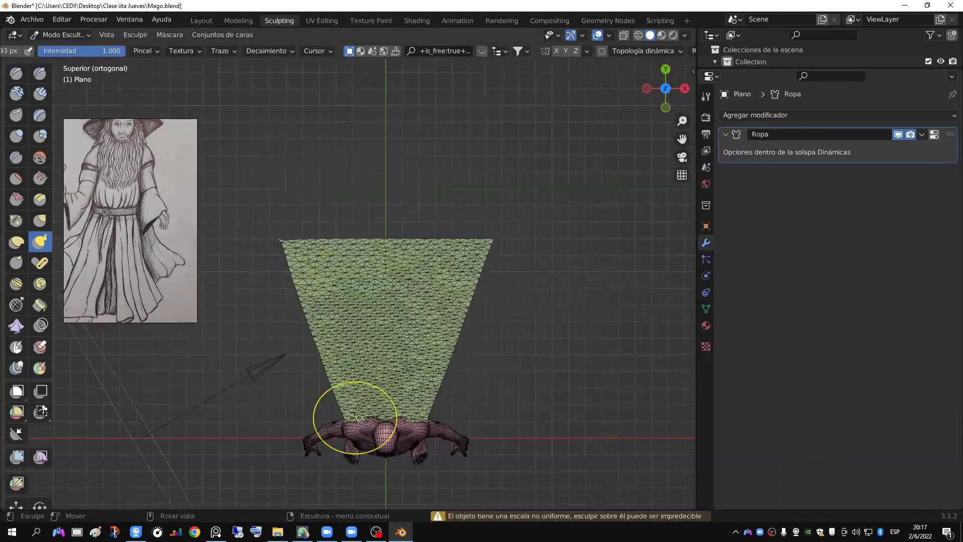
pyautogui.moveTo(347, 414); pyautogui.dragTo(352, 414)
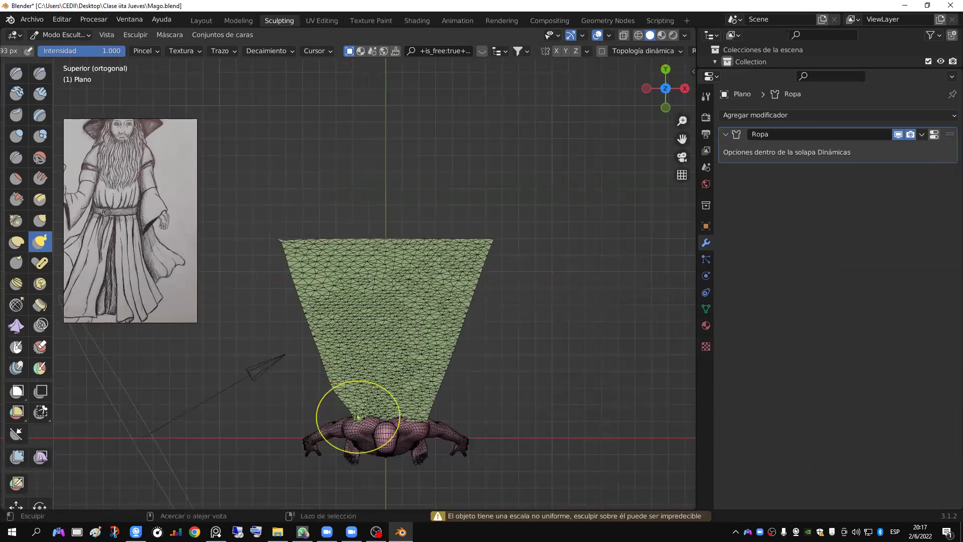
pyautogui.scroll(-3, 357, 411)
pyautogui.moveTo(371, 354); pyautogui.dragTo(383, 361)
pyautogui.scroll(3, 383, 361)
pyautogui.moveTo(383, 362)
pyautogui.mouseDown(button='middle')
pyautogui.moveTo(247, 290)
pyautogui.moveTo(368, 334)
pyautogui.moveTo(260, 285)
pyautogui.mouseUp(button='middle')
pyautogui.moveTo(263, 276)
pyautogui.mouseDown()
pyautogui.moveTo(301, 266)
pyautogui.moveTo(289, 273)
pyautogui.mouseUp()
# Step: With the Grab brush, adjust the plane's shoulder area so it fits around the upper back
pyautogui.click(46, 221)
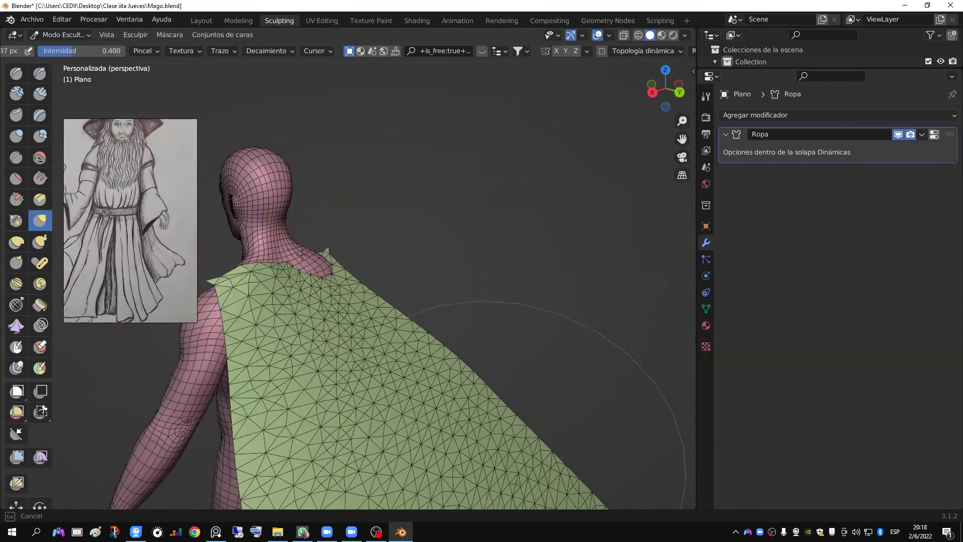
pyautogui.moveTo(302, 255); pyautogui.dragTo(320, 243, button='middle')
pyautogui.moveTo(248, 267)
pyautogui.mouseDown(button='middle')
pyautogui.moveTo(442, 272)
pyautogui.moveTo(500, 347)
pyautogui.moveTo(461, 354)
pyautogui.mouseUp(button='middle')
pyautogui.moveTo(505, 335)
pyautogui.mouseDown()
pyautogui.moveTo(445, 353)
pyautogui.moveTo(498, 341)
pyautogui.mouseUp()
pyautogui.moveTo(442, 357); pyautogui.dragTo(444, 357)
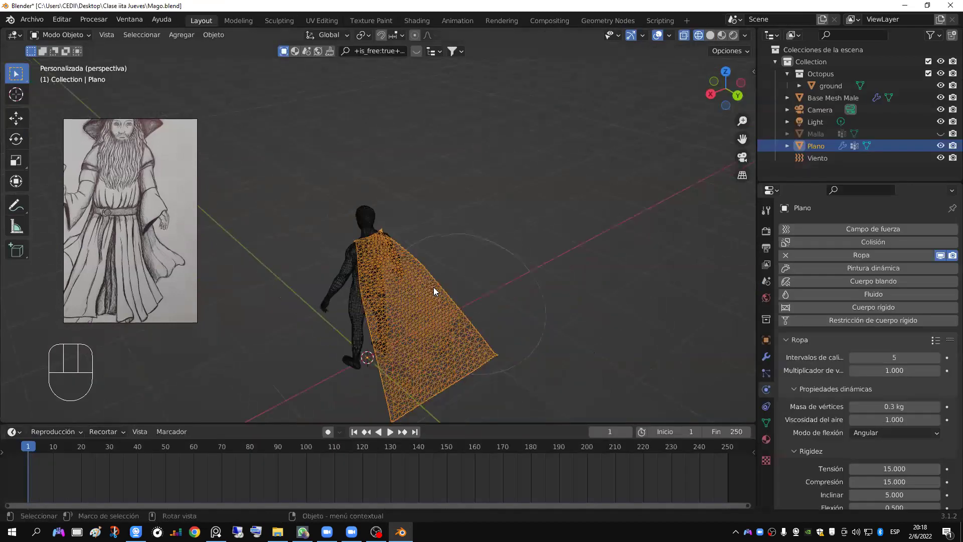
# Step: Play the cloth simulation in the Layout workspace with solid shading and set the Viento force field's strength to 200
pyautogui.click(711, 36)
pyautogui.press('space')
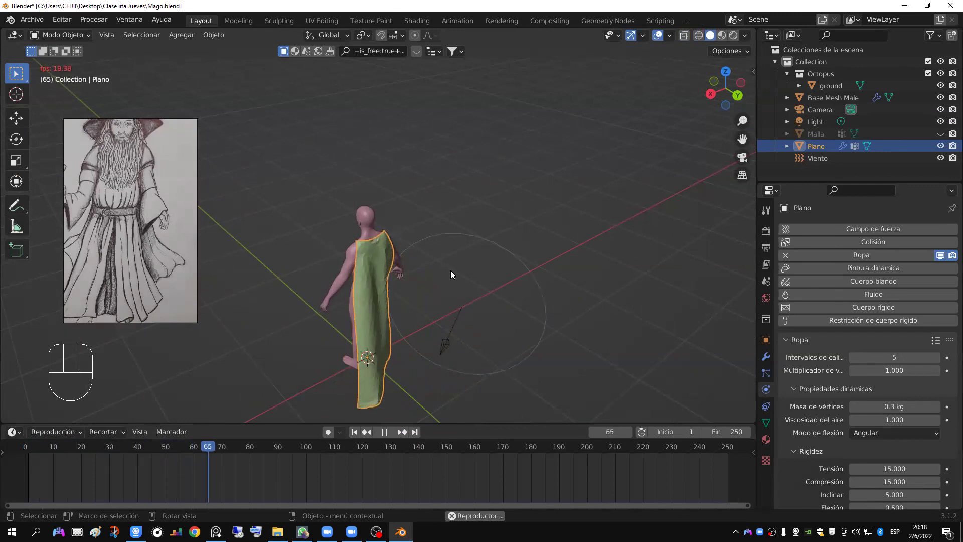
pyautogui.click(442, 345)
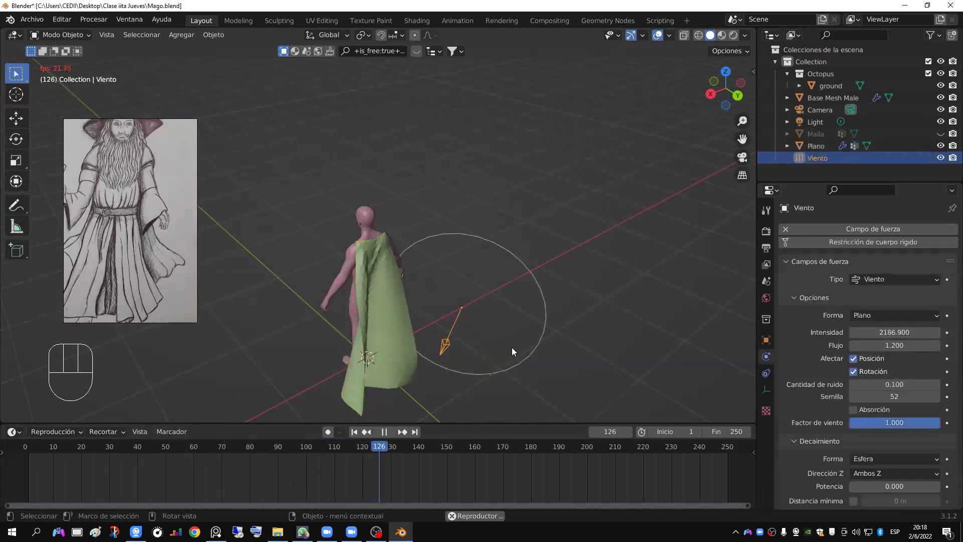
pyautogui.click(875, 332)
pyautogui.write('200')
pyautogui.press('Return')
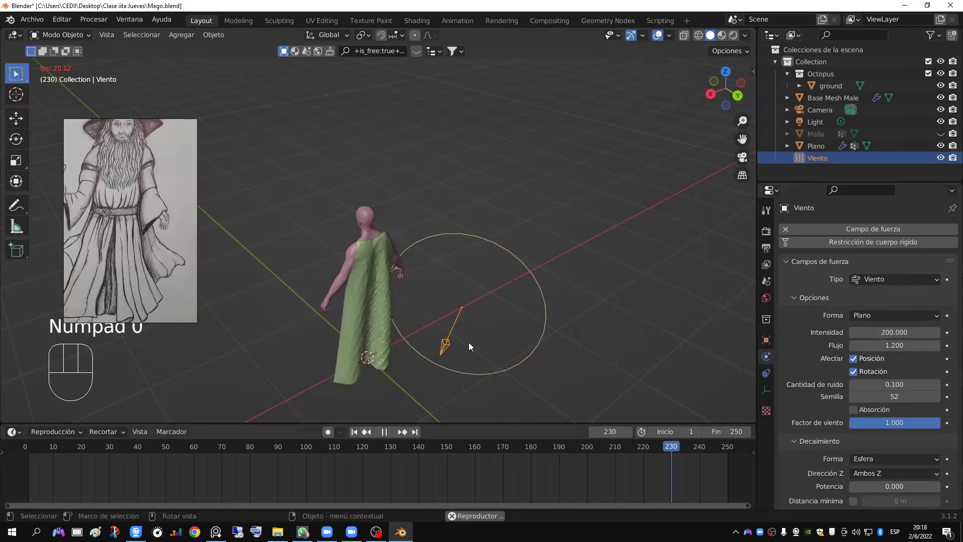
# Step: Rotate the Viento force field about the global Z axis and check the moving cape from the side and back
pyautogui.moveTo(509, 337); pyautogui.dragTo(441, 361, button='middle')
pyautogui.press('r')
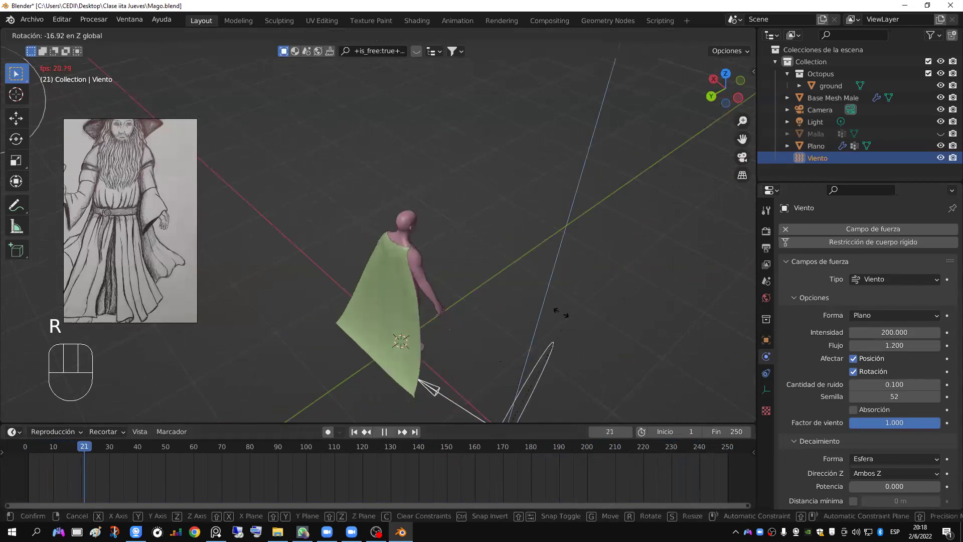
pyautogui.click(448, 329)
pyautogui.moveTo(481, 343); pyautogui.dragTo(524, 345, button='middle')
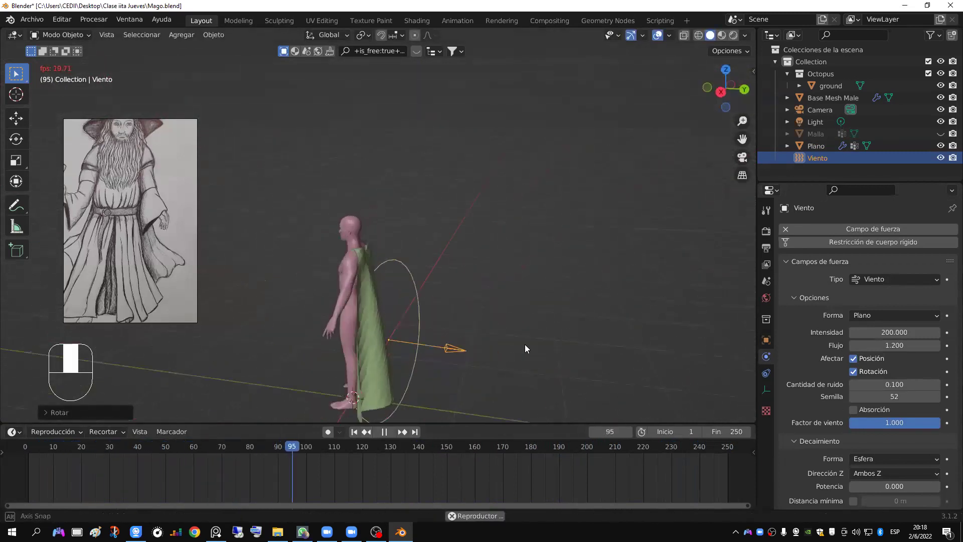
pyautogui.moveTo(415, 350); pyautogui.dragTo(379, 376, button='middle')
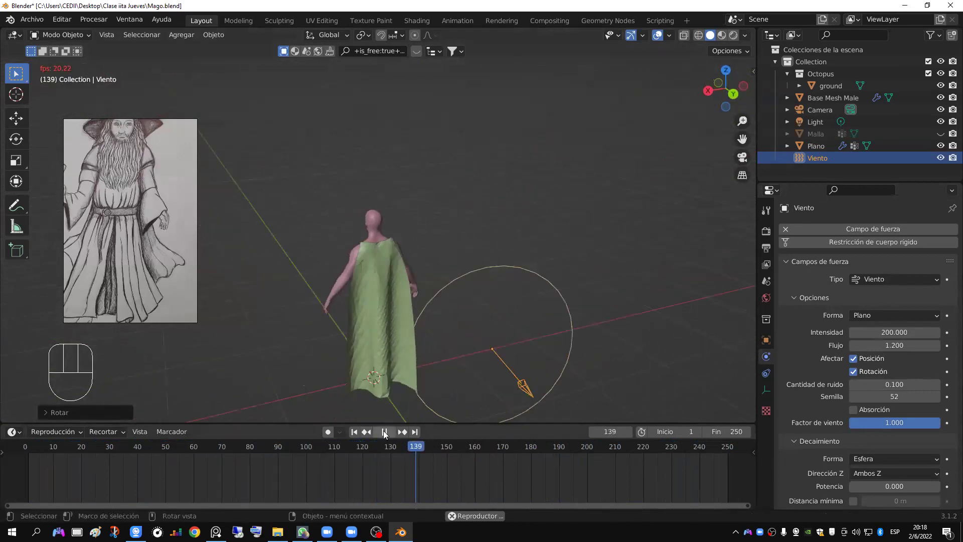
pyautogui.moveTo(446, 389)
pyautogui.mouseDown(button='middle')
pyautogui.moveTo(363, 375)
pyautogui.moveTo(430, 379)
pyautogui.mouseUp(button='middle')
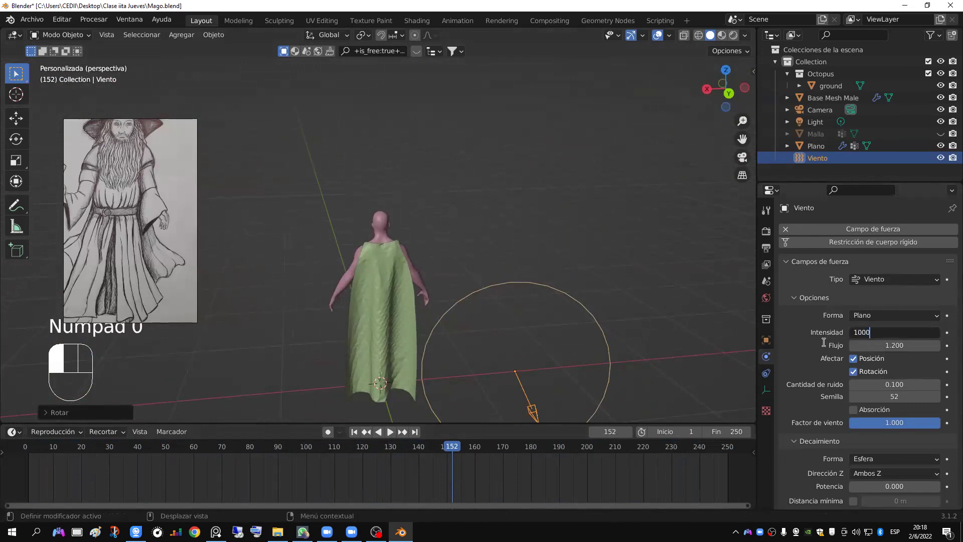
# Step: Set the wind strength to 1000, then replay the cape simulation from frame 1 and pause it
pyautogui.press('BackSpace')
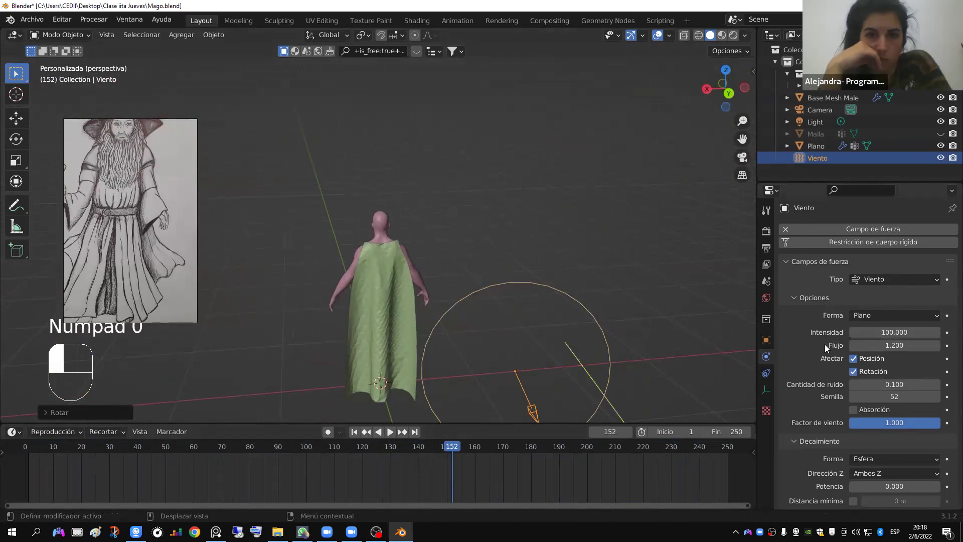
pyautogui.click(873, 332)
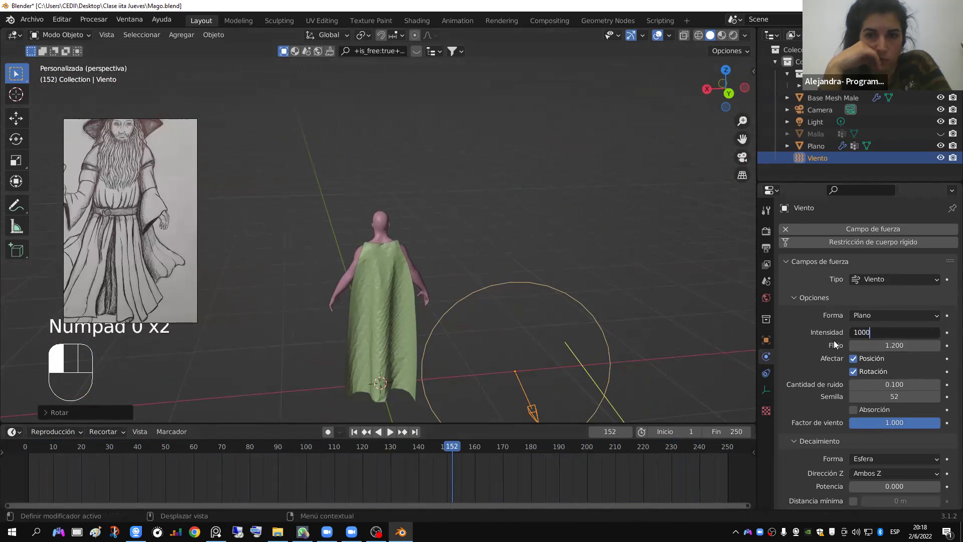
pyautogui.press('Return')
pyautogui.hotkey('shift', 'Left')
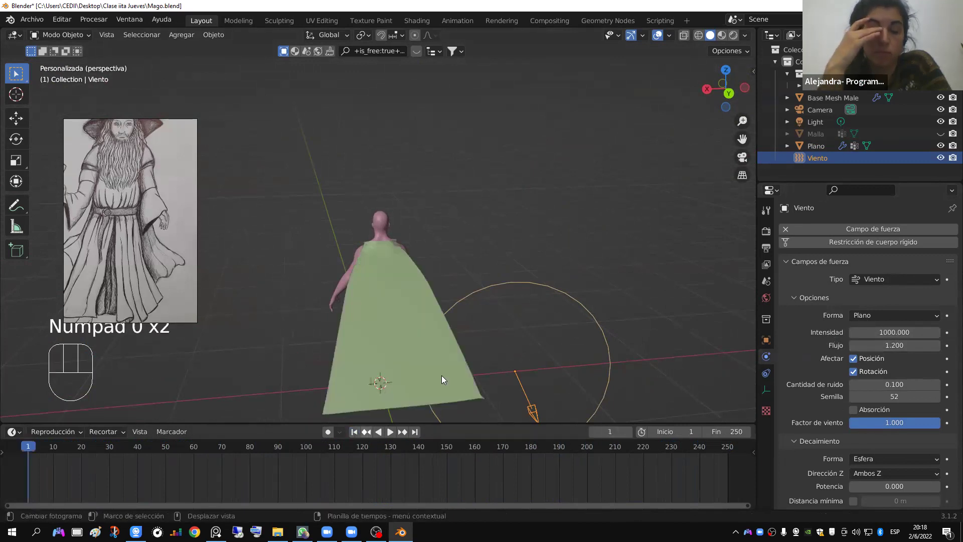
pyautogui.press('space')
pyautogui.moveTo(520, 332); pyautogui.dragTo(444, 343, button='middle')
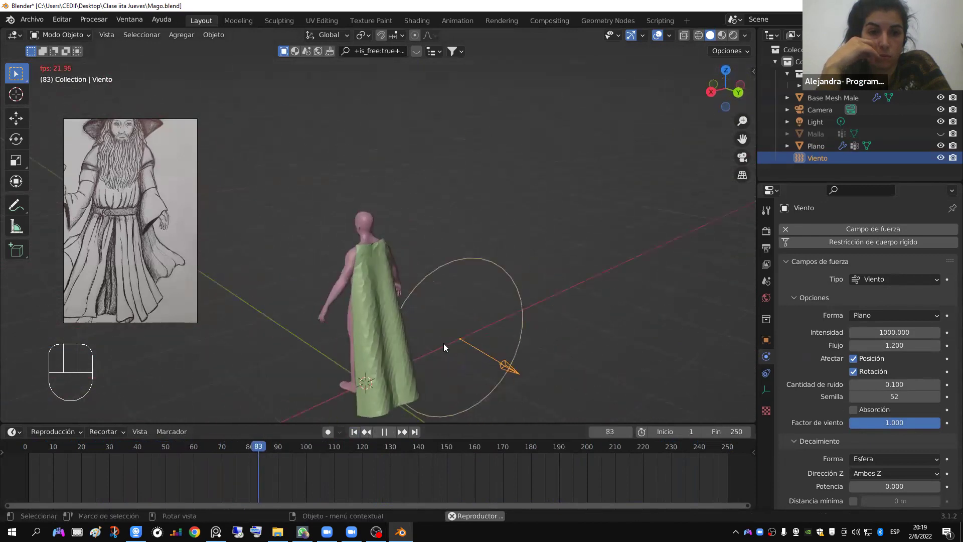
pyautogui.click(385, 432)
pyautogui.moveTo(520, 354); pyautogui.dragTo(539, 374, button='middle')
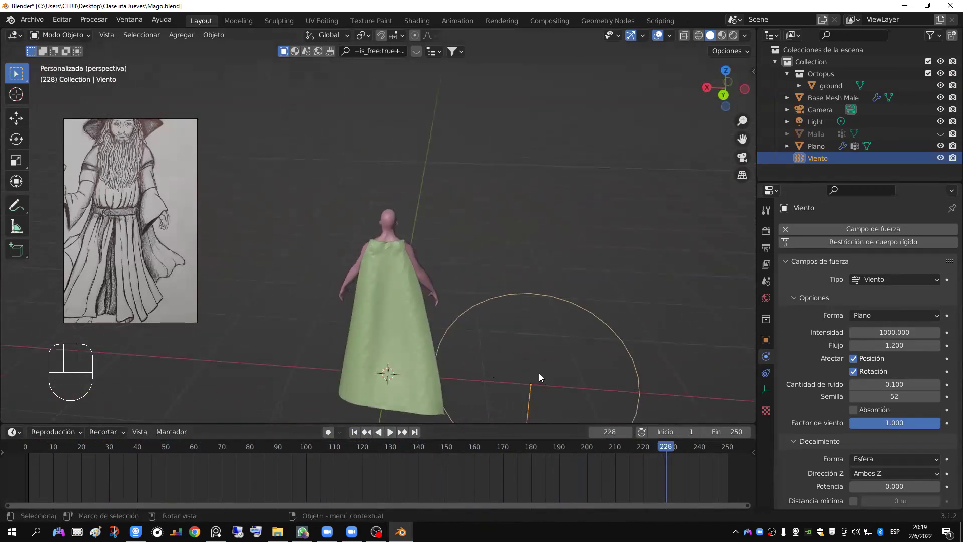
# Step: Go to frame 63 and apply the cape plane's Ropa (Cloth) modifier
pyautogui.click(397, 366)
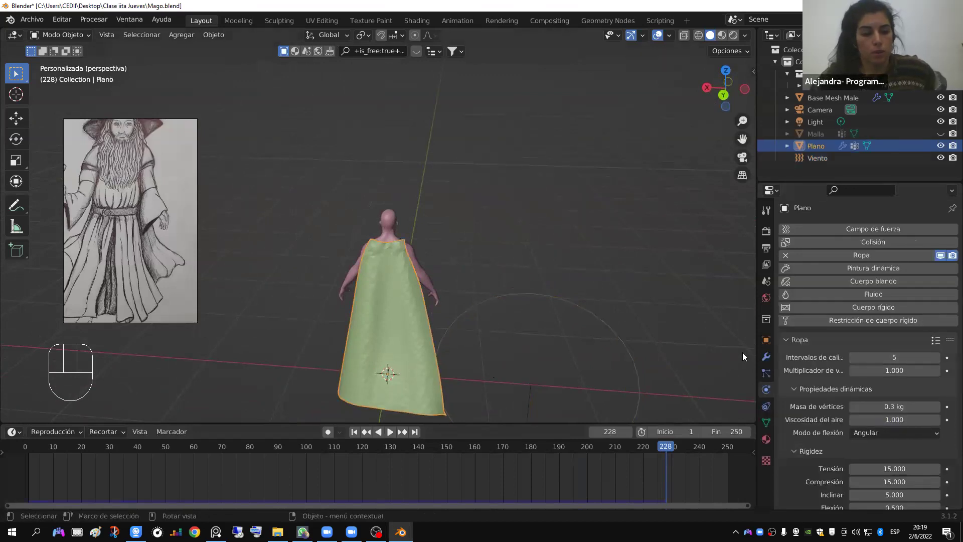
pyautogui.click(766, 357)
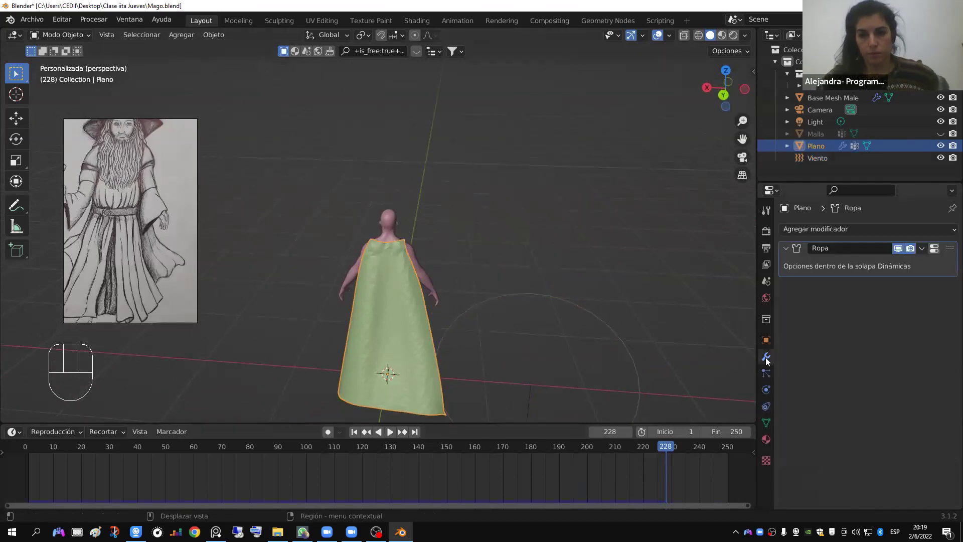
pyautogui.moveTo(411, 291); pyautogui.dragTo(452, 321, button='middle')
pyautogui.moveTo(657, 444); pyautogui.dragTo(201, 430)
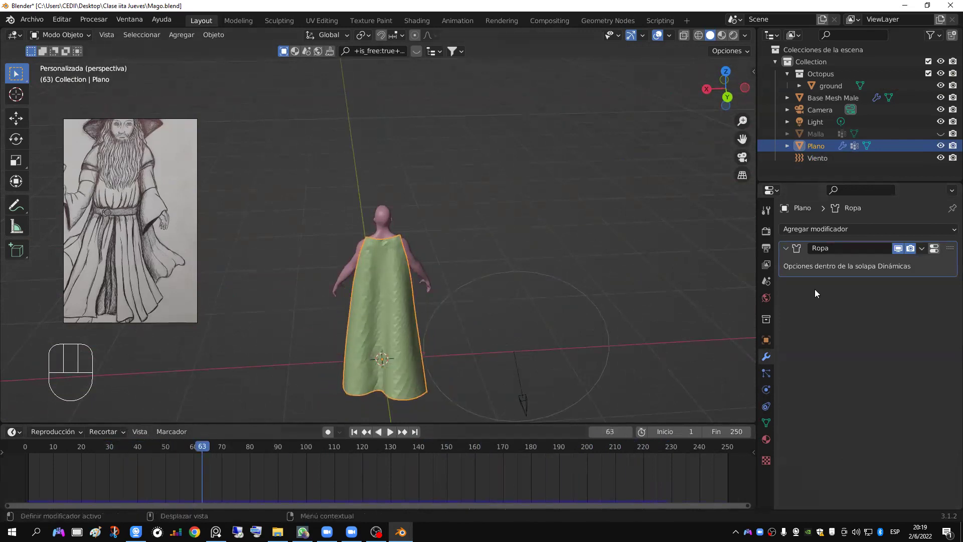
pyautogui.click(922, 249)
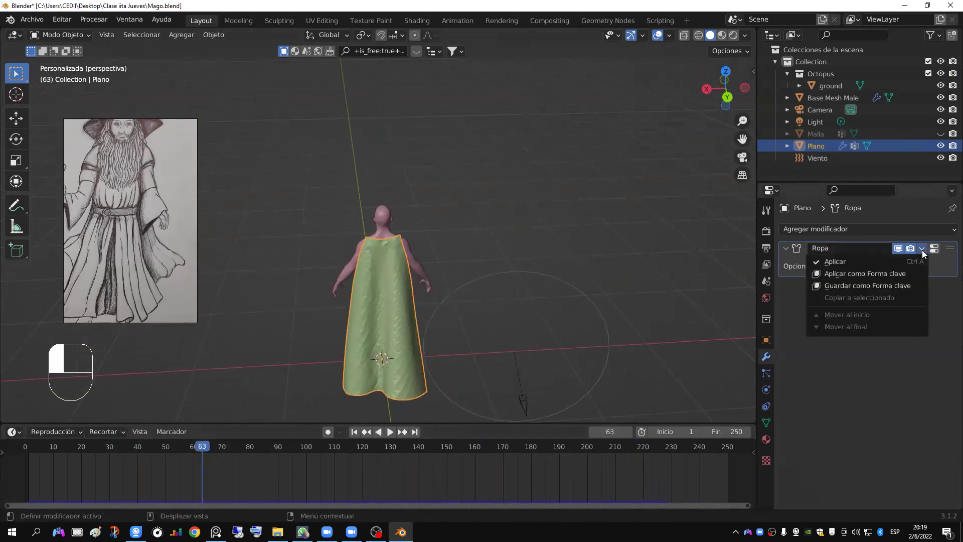
pyautogui.click(879, 264)
# Step: In the Sculpting workspace, frame the cape, choose the Cloth brush and turn off the wireframe overlay
pyautogui.click(279, 21)
pyautogui.moveTo(290, 76)
pyautogui.mouseDown(button='middle')
pyautogui.moveTo(441, 276)
pyautogui.moveTo(393, 253)
pyautogui.mouseUp(button='middle')
pyautogui.press('KP_Decimal')
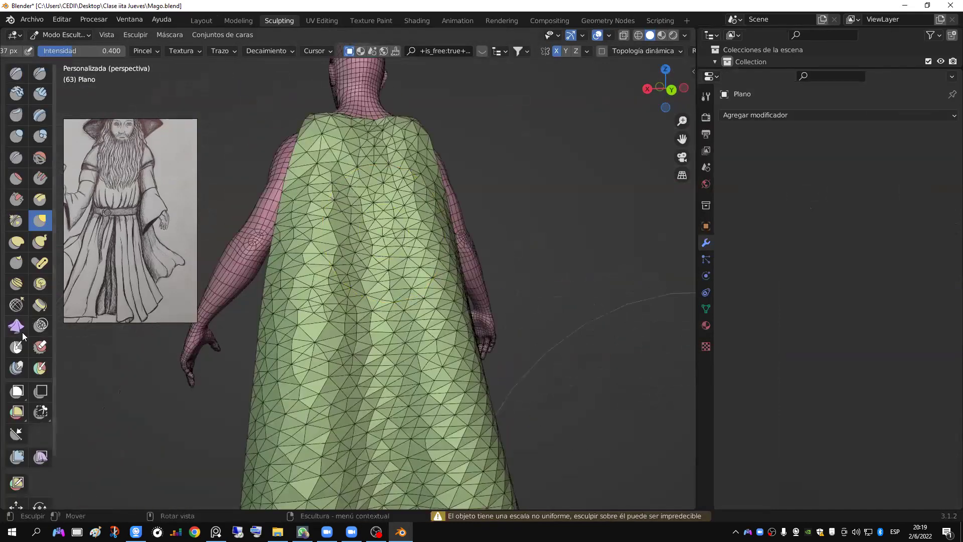
pyautogui.click(22, 332)
pyautogui.press('f')
pyautogui.click(351, 354)
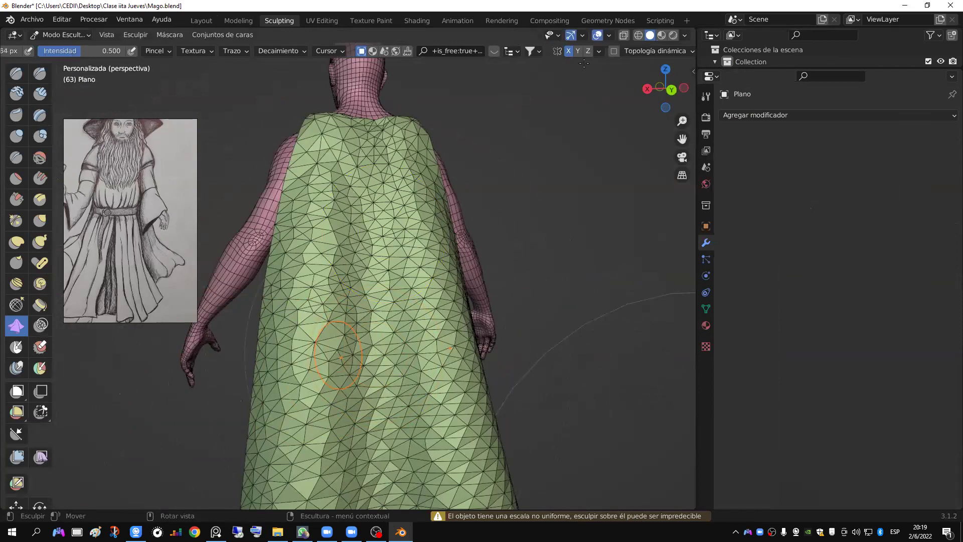
pyautogui.click(608, 36)
pyautogui.click(535, 235)
pyautogui.scroll(-3, 351, 316)
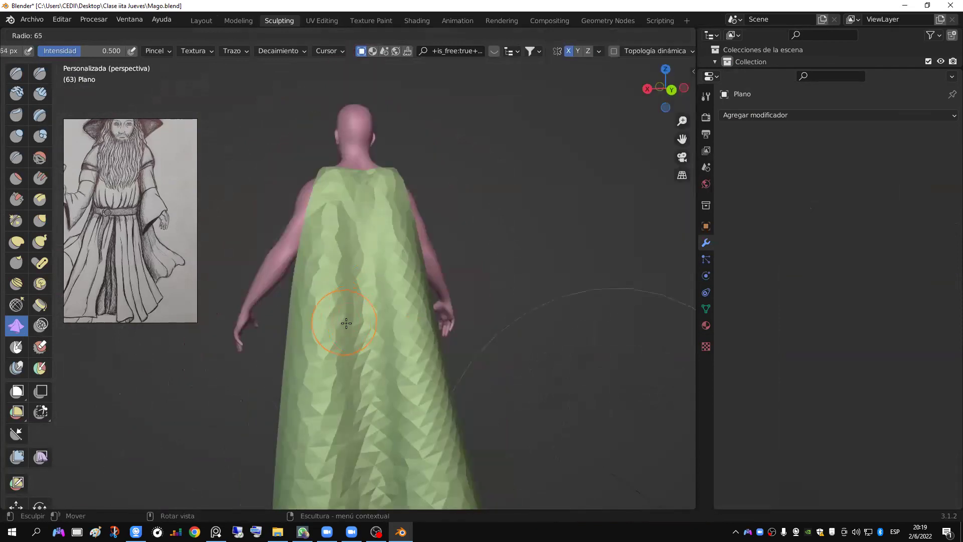
# Step: Set the Cloth brush radius to 76 px and brush folds into the lower part of the cape
pyautogui.moveTo(320, 359)
pyautogui.mouseDown()
pyautogui.moveTo(349, 295)
pyautogui.moveTo(354, 318)
pyautogui.moveTo(335, 404)
pyautogui.moveTo(358, 420)
pyautogui.moveTo(337, 422)
pyautogui.moveTo(348, 373)
pyautogui.mouseUp()
pyautogui.scroll(-3, 355, 388)
pyautogui.moveTo(361, 412); pyautogui.dragTo(408, 455)
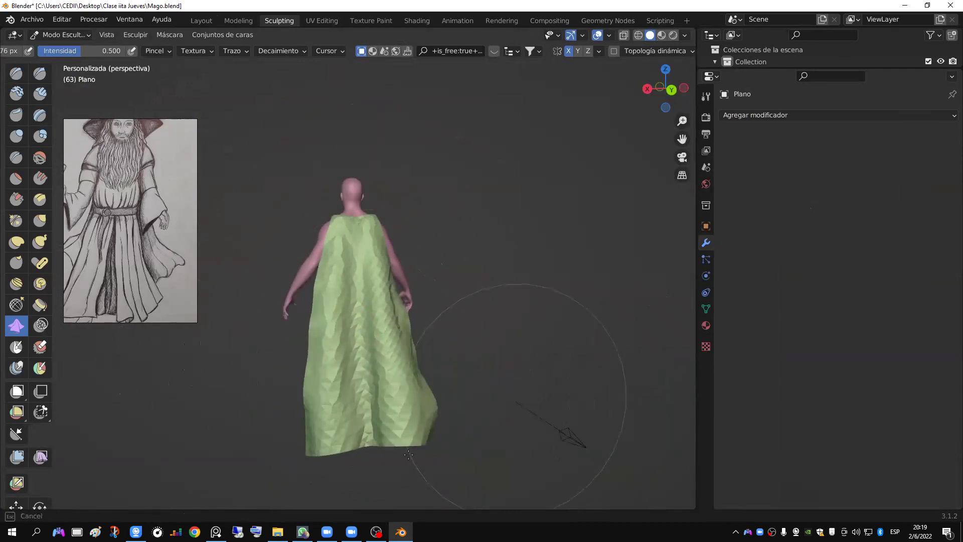
pyautogui.moveTo(461, 327); pyautogui.dragTo(366, 387, button='middle')
pyautogui.moveTo(321, 436); pyautogui.dragTo(280, 460)
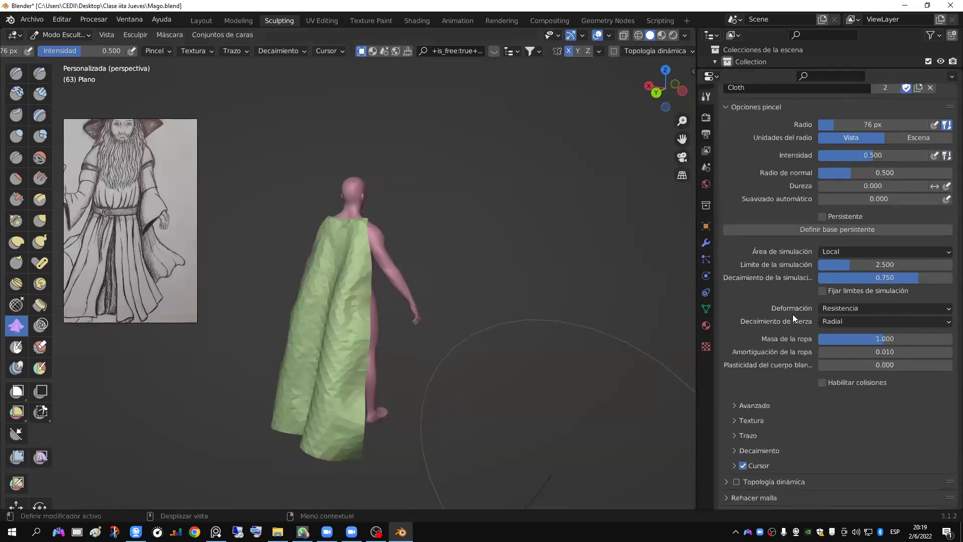
# Step: Set the Cloth brush's deformation to Arrastrar and pull wrinkles across the middle and upper back of the cape
pyautogui.click(842, 307)
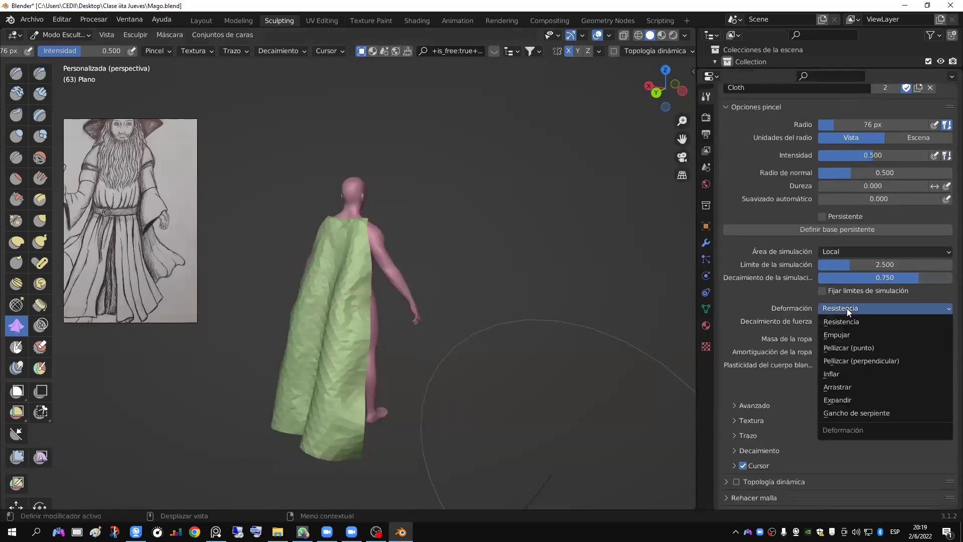
pyautogui.click(838, 386)
pyautogui.moveTo(481, 351); pyautogui.dragTo(399, 355, button='middle')
pyautogui.moveTo(393, 366)
pyautogui.mouseDown()
pyautogui.moveTo(358, 356)
pyautogui.moveTo(336, 320)
pyautogui.moveTo(407, 384)
pyautogui.moveTo(363, 368)
pyautogui.moveTo(375, 394)
pyautogui.moveTo(318, 397)
pyautogui.moveTo(354, 445)
pyautogui.moveTo(410, 449)
pyautogui.moveTo(398, 385)
pyautogui.moveTo(337, 365)
pyautogui.mouseUp()
pyautogui.moveTo(368, 312); pyautogui.dragTo(361, 279)
pyautogui.keyDown('ctrl'); pyautogui.moveTo(361, 279); pyautogui.dragTo(399, 443, button='middle'); pyautogui.keyUp('ctrl')
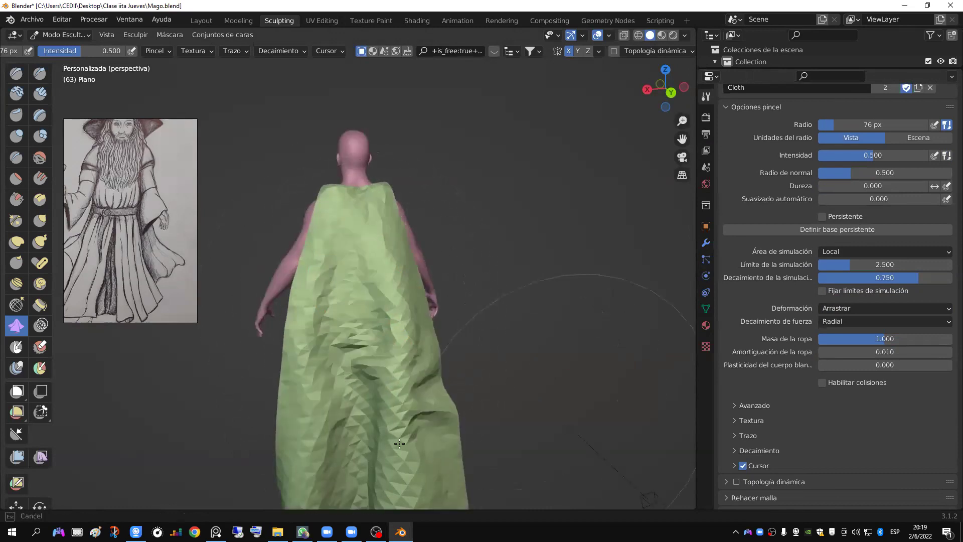
pyautogui.scroll(-5, 410, 356)
pyautogui.scroll(5, 381, 321)
pyautogui.moveTo(351, 281)
pyautogui.mouseDown()
pyautogui.moveTo(343, 186)
pyautogui.moveTo(468, 299)
pyautogui.mouseUp()
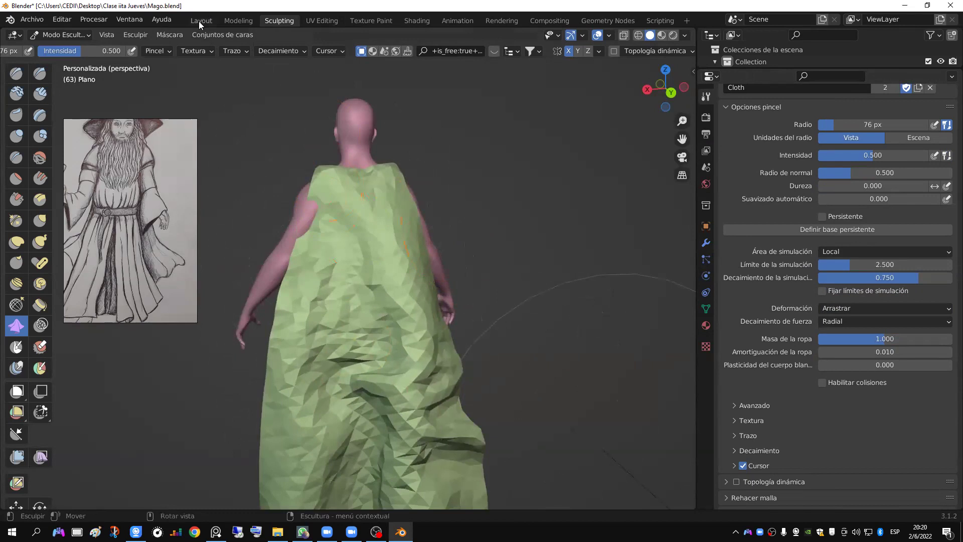
# Step: Delete the cape plane in the Layout workspace and select the male body in the front view
pyautogui.click(201, 21)
pyautogui.press('Delete')
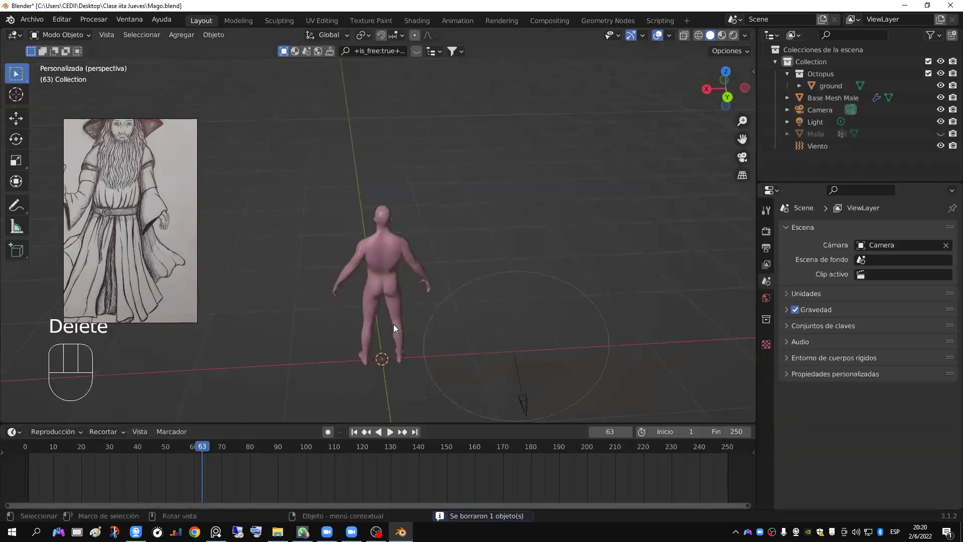
pyautogui.moveTo(554, 271); pyautogui.dragTo(533, 281, button='middle')
pyautogui.click(344, 317)
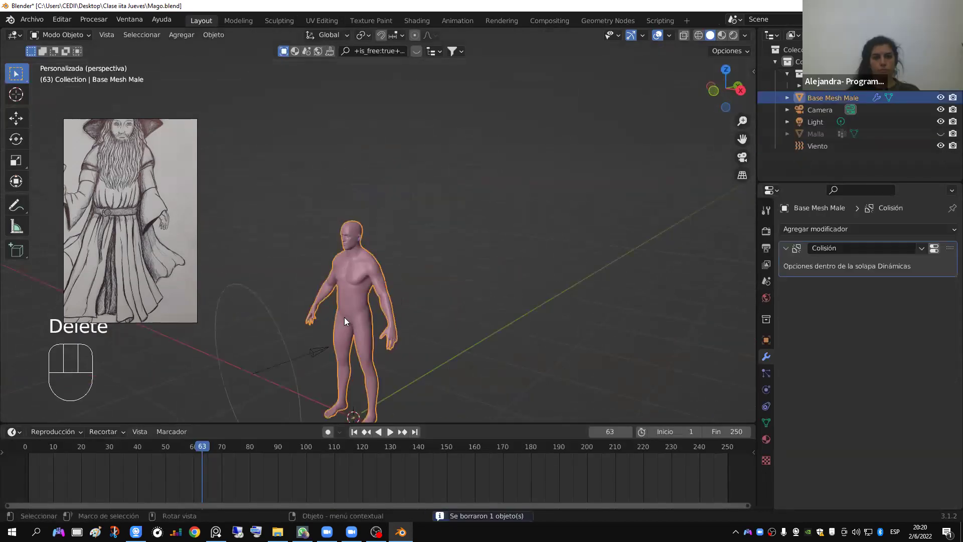
pyautogui.press('KP_1')
pyautogui.keyDown('shift'); pyautogui.moveTo(388, 326); pyautogui.dragTo(388, 274, button='middle'); pyautogui.keyUp('shift')
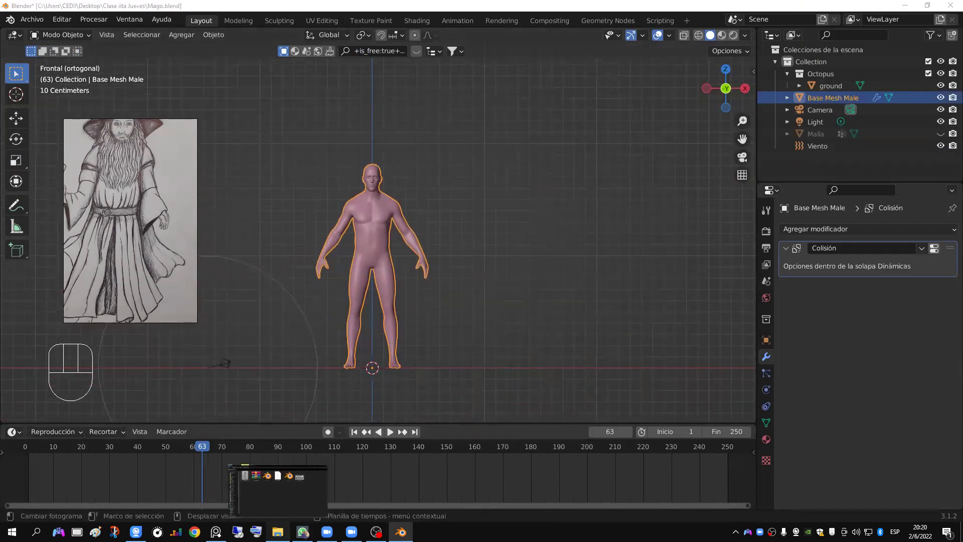
pyautogui.click(277, 532)
pyautogui.doubleClick(667, 151)
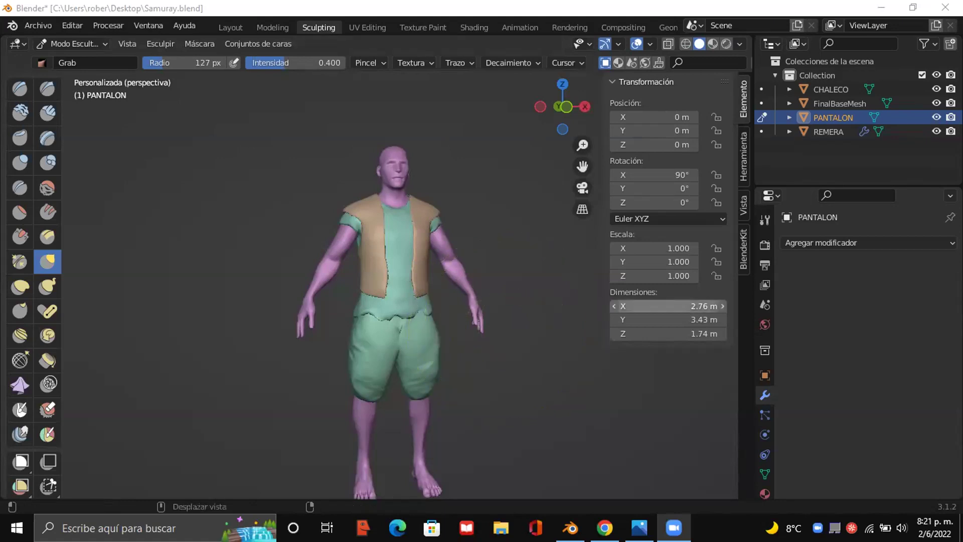
# Step: Examine the clothed character in Samuray.blend from the front and back, focusing on the vest, shirt and trousers
pyautogui.moveTo(406, 277); pyautogui.dragTo(333, 346, button='middle')
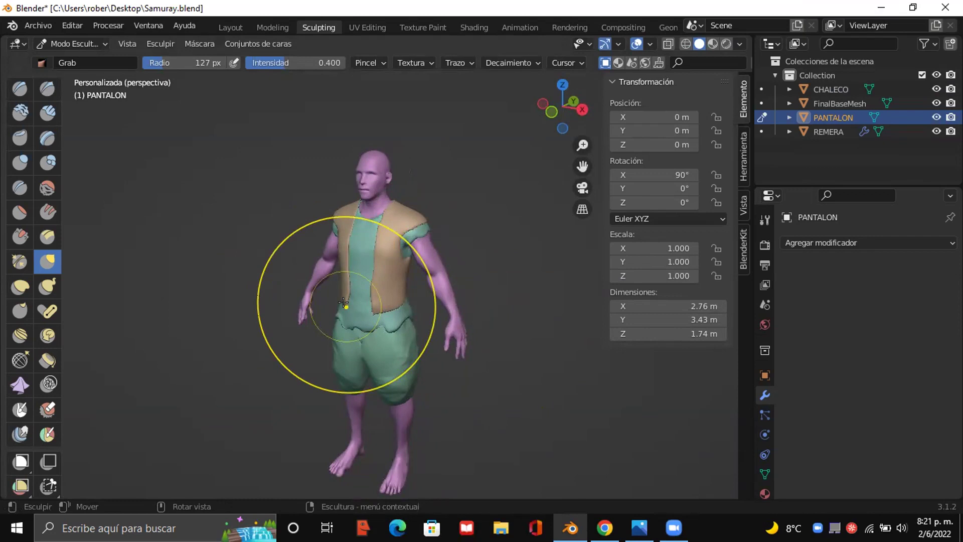
pyautogui.moveTo(344, 333)
pyautogui.keyDown('ctrl'); pyautogui.mouseDown(button='middle')
pyautogui.moveTo(422, 287)
pyautogui.moveTo(441, 387)
pyautogui.moveTo(592, 394)
pyautogui.moveTo(372, 402)
pyautogui.moveTo(358, 371)
pyautogui.moveTo(337, 361)
pyautogui.moveTo(344, 412)
pyautogui.mouseUp(button='middle'); pyautogui.keyUp('ctrl')
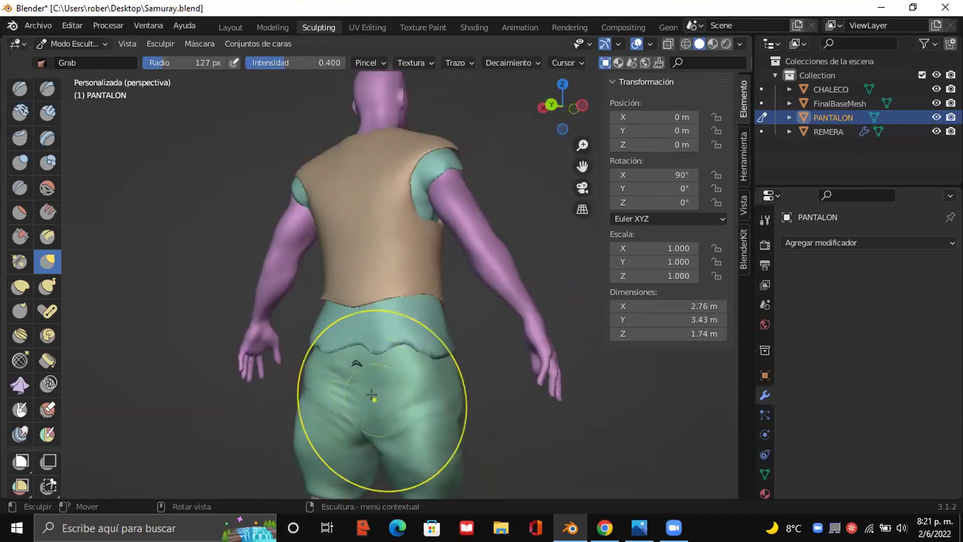
# Step: Choose the Inflate/Deflate brush and enable dynamic topology (Topología dinámica) for the trousers
pyautogui.click(15, 158)
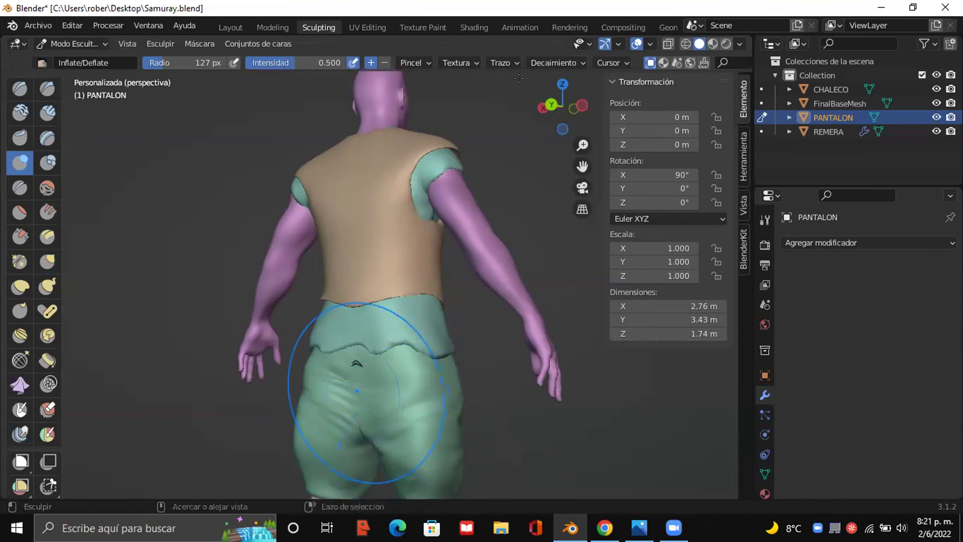
pyautogui.click(548, 64)
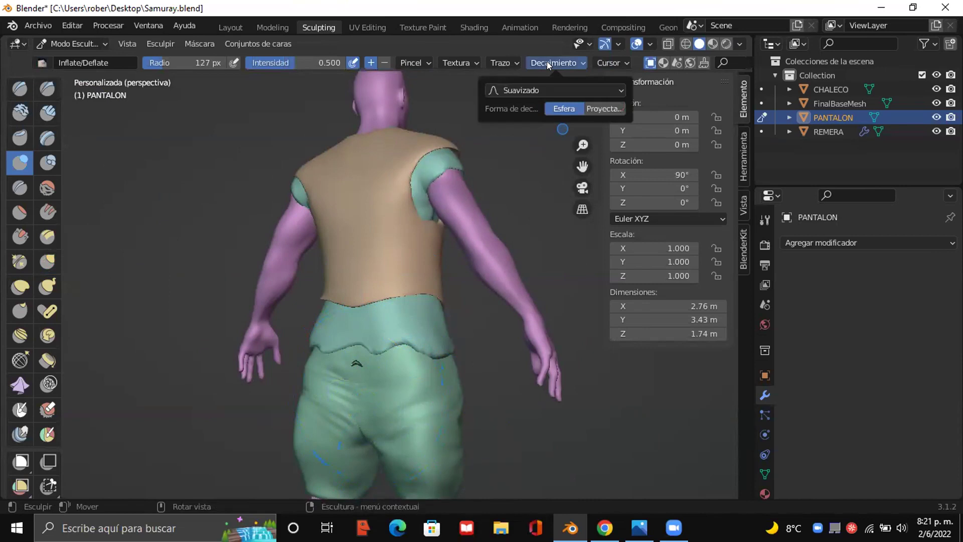
pyautogui.scroll(-10, 548, 57)
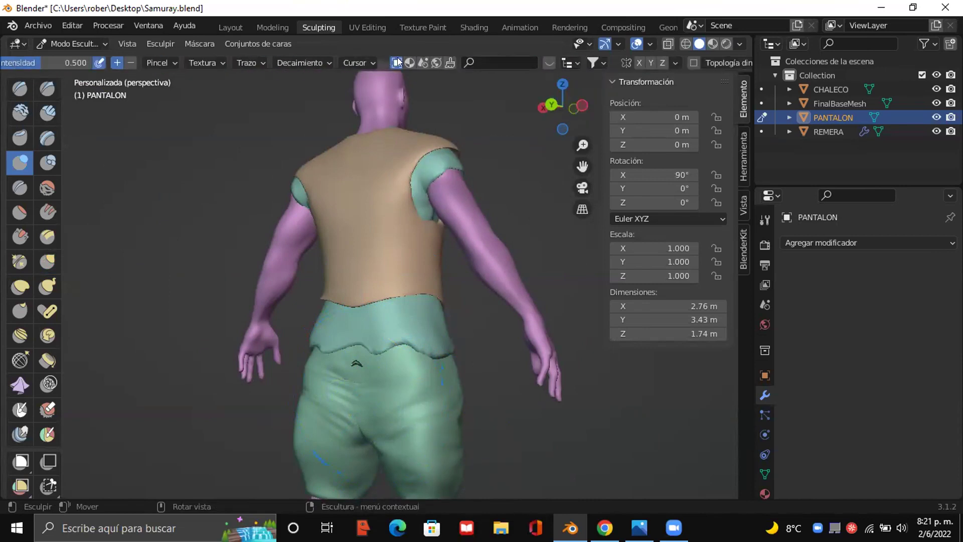
pyautogui.scroll(-3, 566, 56)
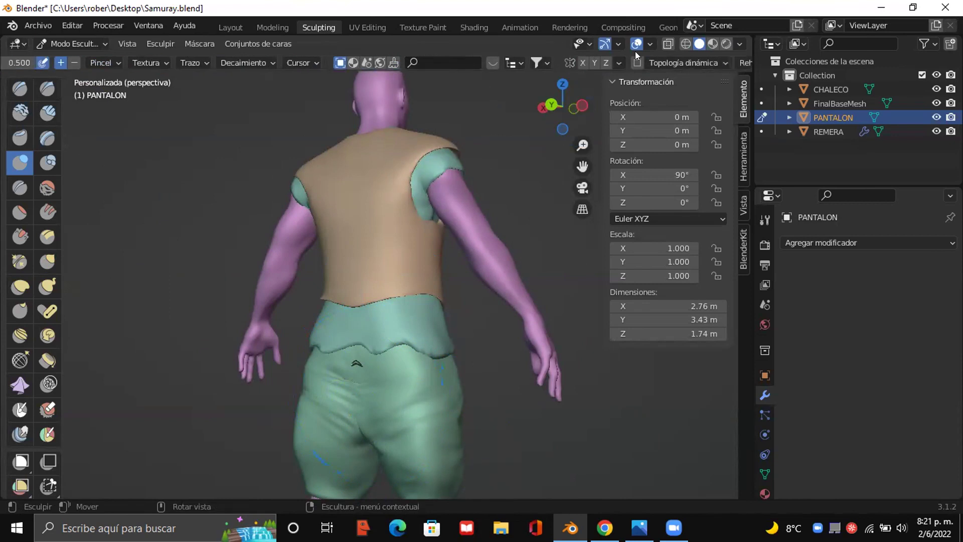
pyautogui.scroll(-3, 635, 51)
pyautogui.click(669, 63)
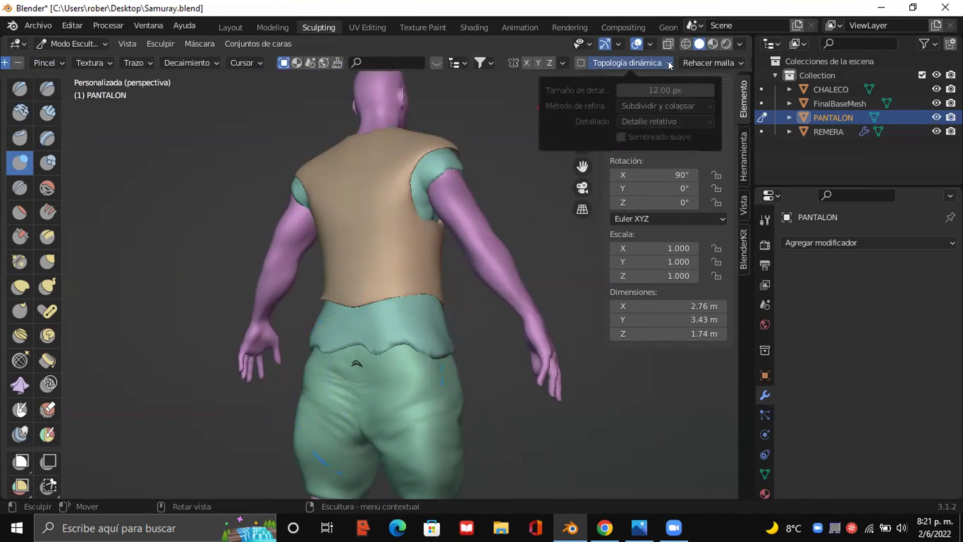
pyautogui.click(669, 63)
pyautogui.click(669, 63)
pyautogui.click(581, 63)
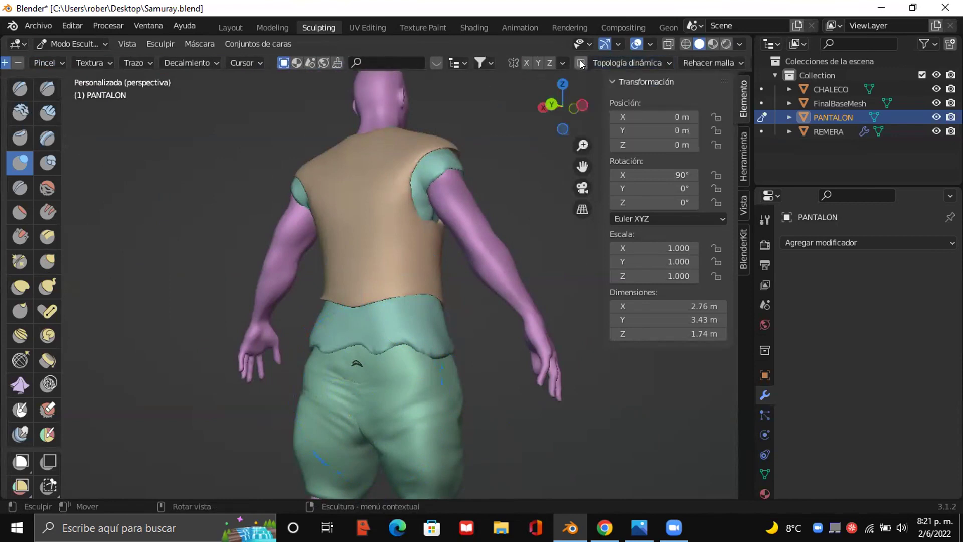
pyautogui.click(579, 64)
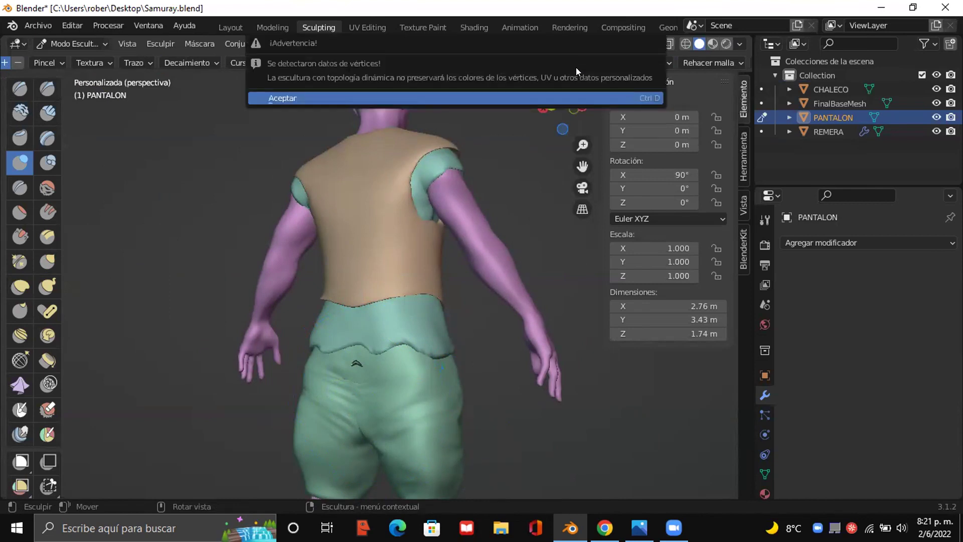
pyautogui.click(521, 96)
# Step: Try a stroke on the seat of the trousers, reduce the brush radius to about 45 px and undo the dynamic topology
pyautogui.moveTo(415, 266)
pyautogui.mouseDown()
pyautogui.moveTo(359, 413)
pyautogui.moveTo(378, 387)
pyautogui.moveTo(485, 312)
pyautogui.moveTo(397, 354)
pyautogui.moveTo(376, 408)
pyautogui.moveTo(361, 381)
pyautogui.mouseUp()
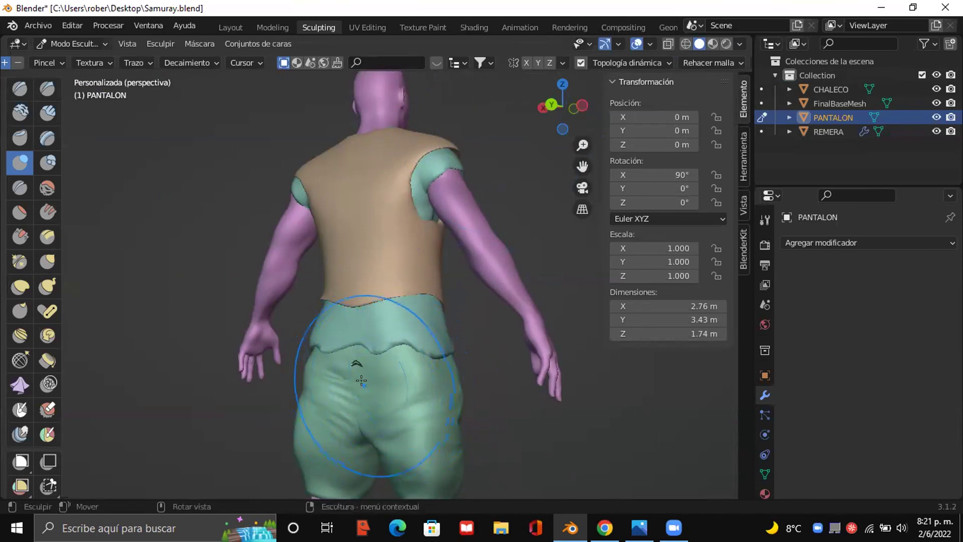
pyautogui.press('f')
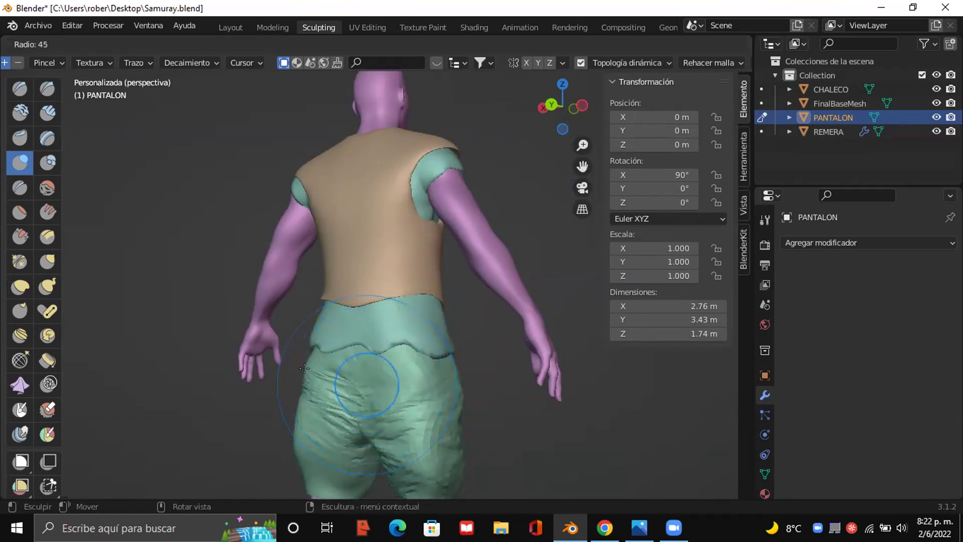
pyautogui.click(302, 368)
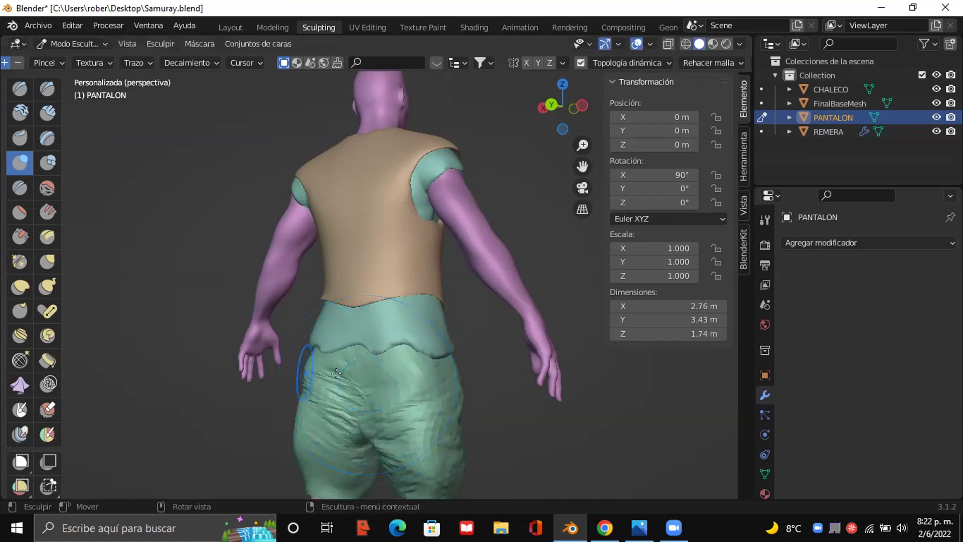
pyautogui.hotkey('ctrl', 'z')
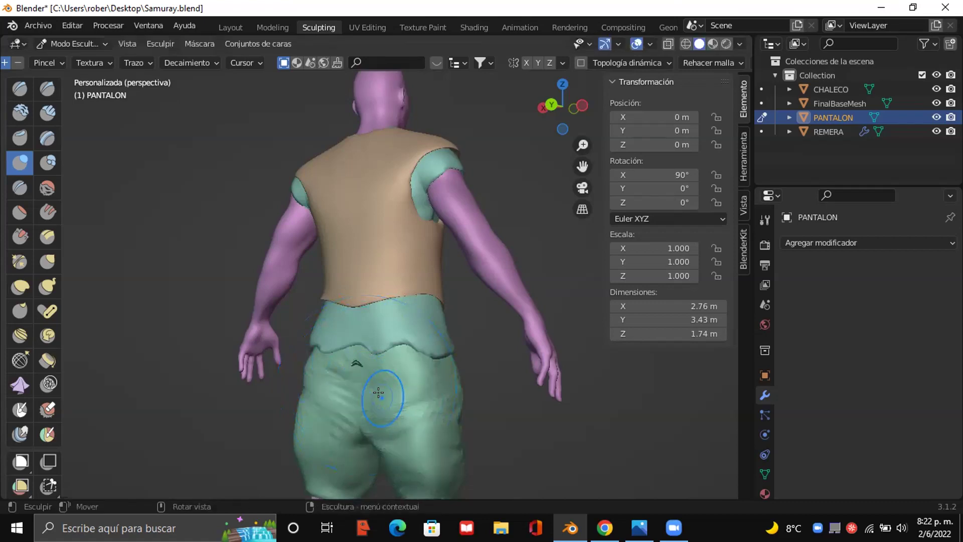
# Step: Try Inflate/Deflate strokes on the seat of the trousers from two rear angles and undo them
pyautogui.moveTo(350, 383)
pyautogui.mouseDown()
pyautogui.moveTo(353, 369)
pyautogui.moveTo(345, 393)
pyautogui.moveTo(354, 413)
pyautogui.moveTo(348, 369)
pyautogui.mouseUp()
pyautogui.click(346, 371)
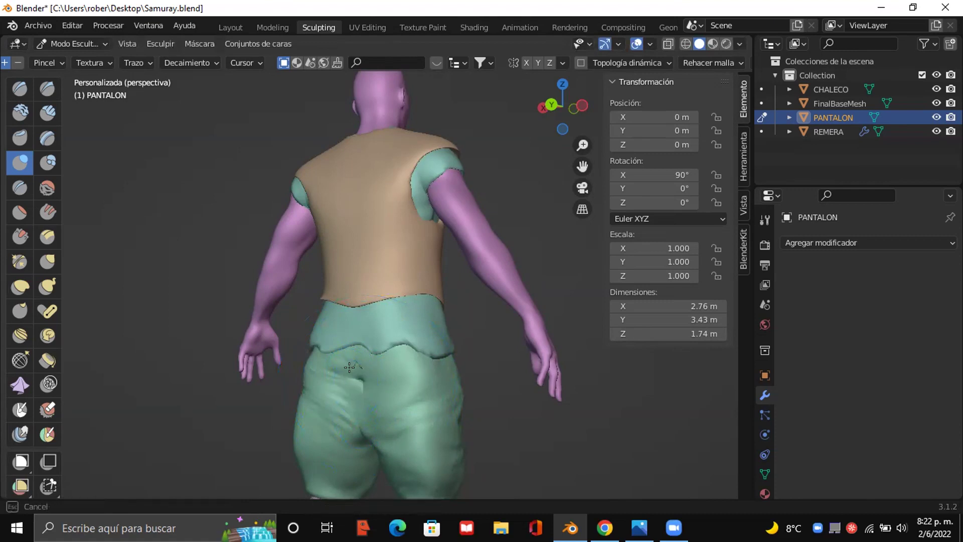
pyautogui.moveTo(346, 399); pyautogui.dragTo(454, 399, button='middle')
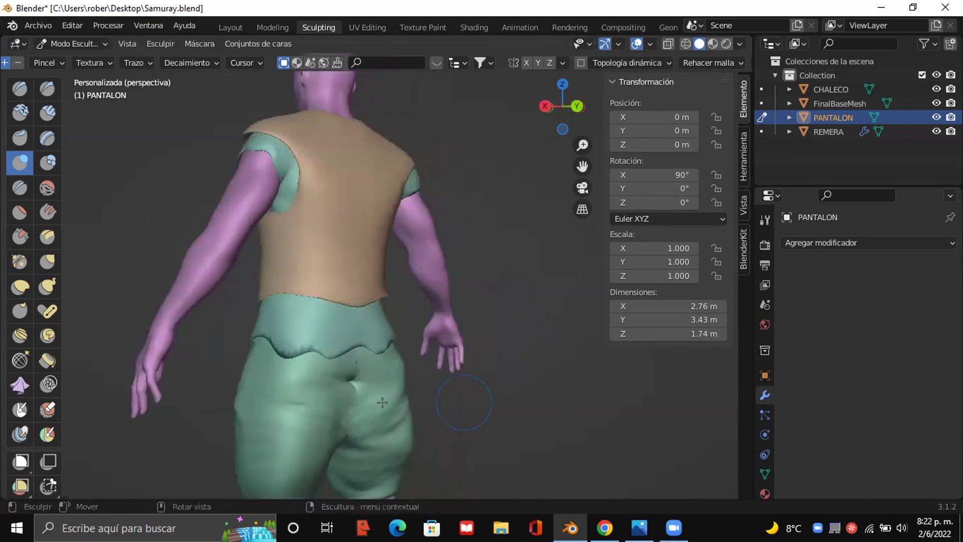
pyautogui.moveTo(351, 398)
pyautogui.mouseDown()
pyautogui.moveTo(353, 381)
pyautogui.moveTo(350, 396)
pyautogui.mouseUp()
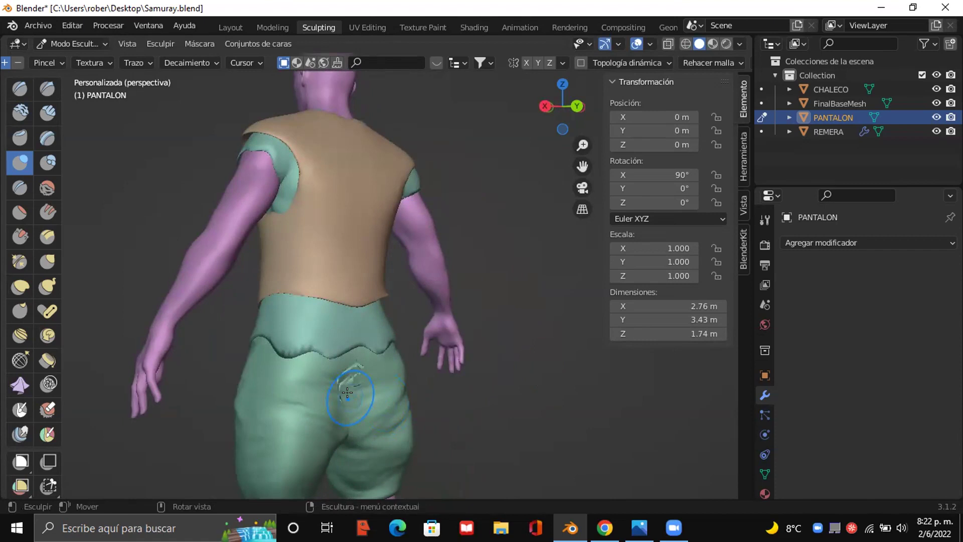
pyautogui.press('ctrl')
pyautogui.hotkey('ctrl', 'z')
pyautogui.hotkey('ctrl', 'z')
pyautogui.hotkey('ctrl', 'z')
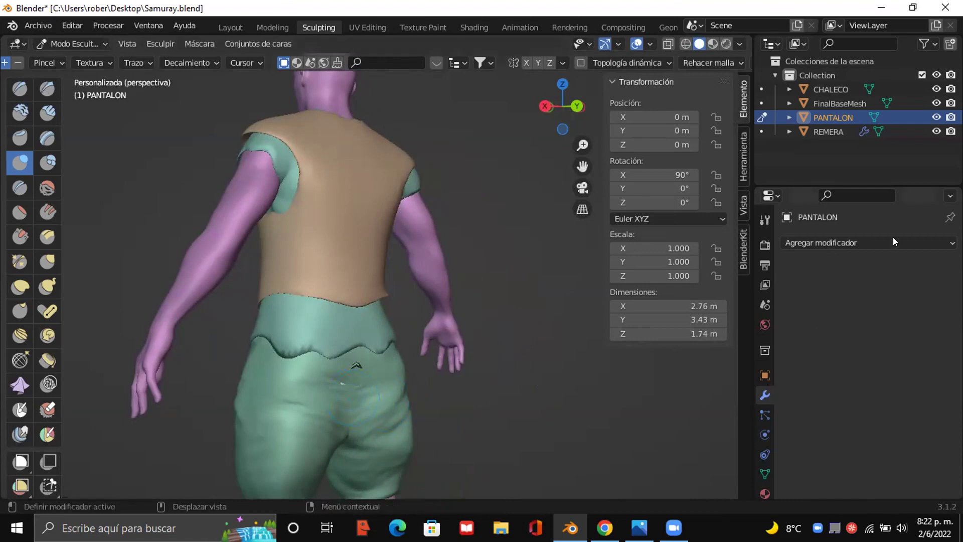
# Step: Add a Rehacer malla modifier in Vóxeles mode to PANTALON and set its voxel size to 0.05 m
pyautogui.click(917, 242)
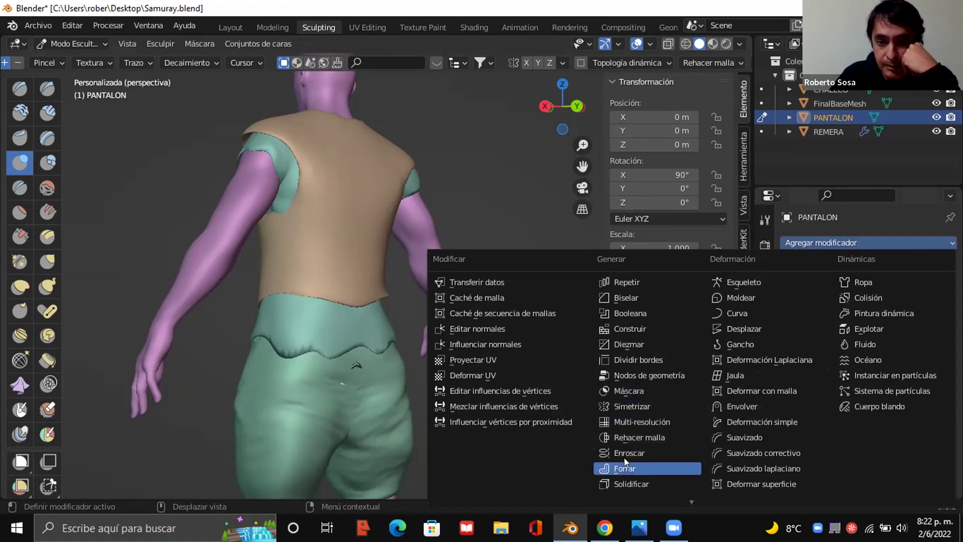
pyautogui.click(654, 436)
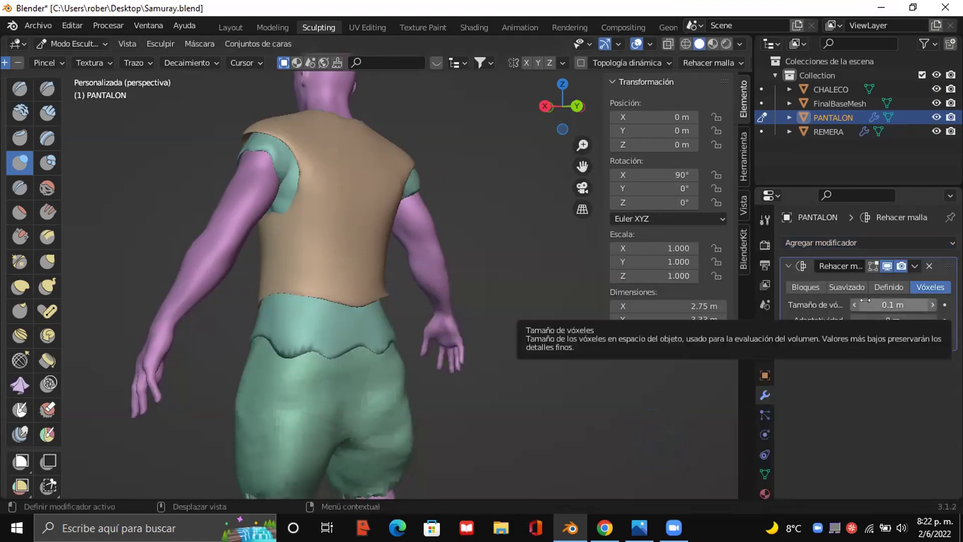
pyautogui.moveTo(451, 413); pyautogui.dragTo(877, 305, button='middle')
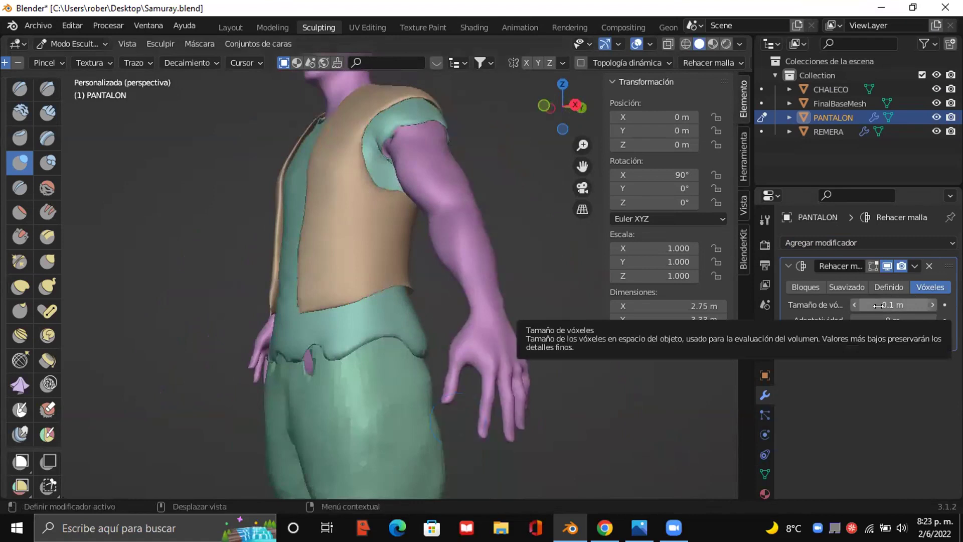
pyautogui.click(877, 306)
pyautogui.click(877, 303)
pyautogui.press('BackSpace')
pyautogui.write('05')
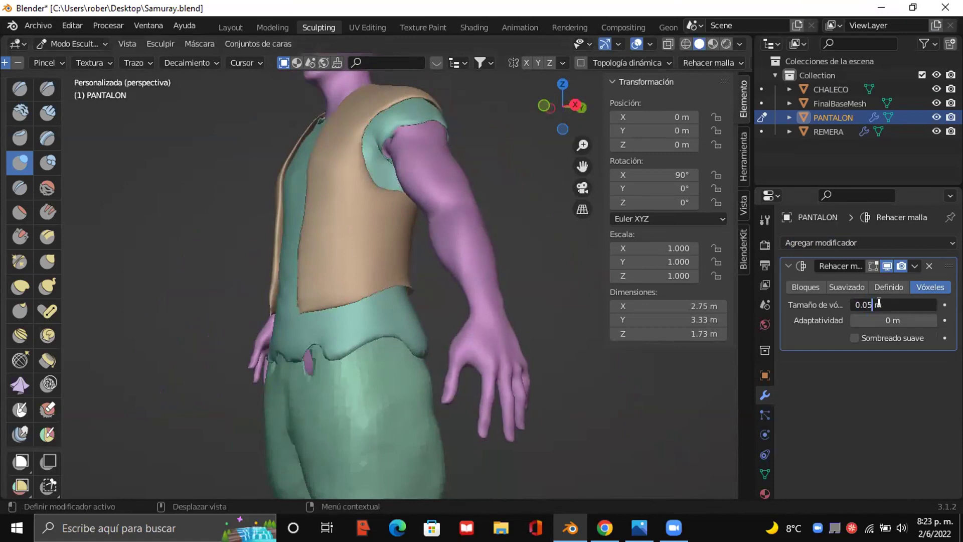
pyautogui.press('Return')
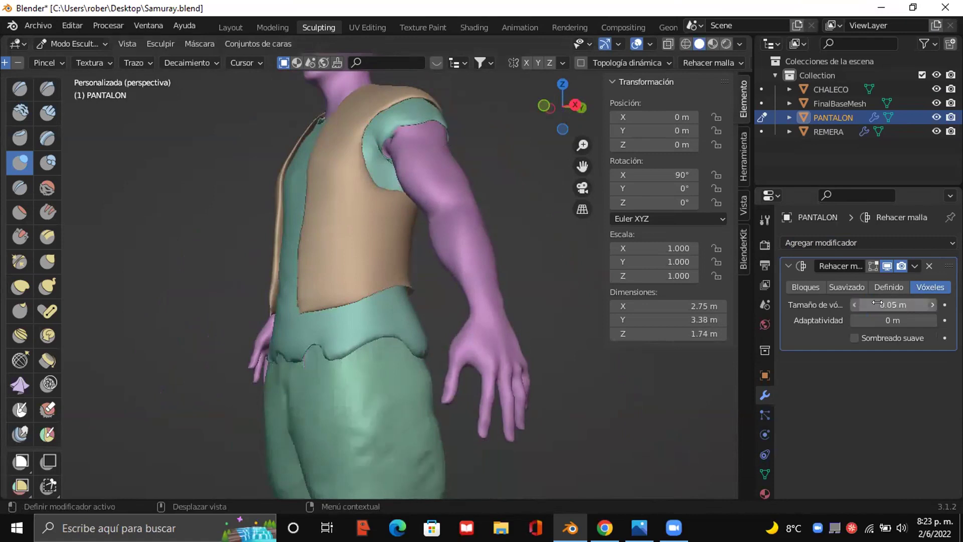
# Step: Check the remeshed trousers from the front and apply the Rehacer malla modifier
pyautogui.moveTo(333, 355); pyautogui.dragTo(476, 361, button='middle')
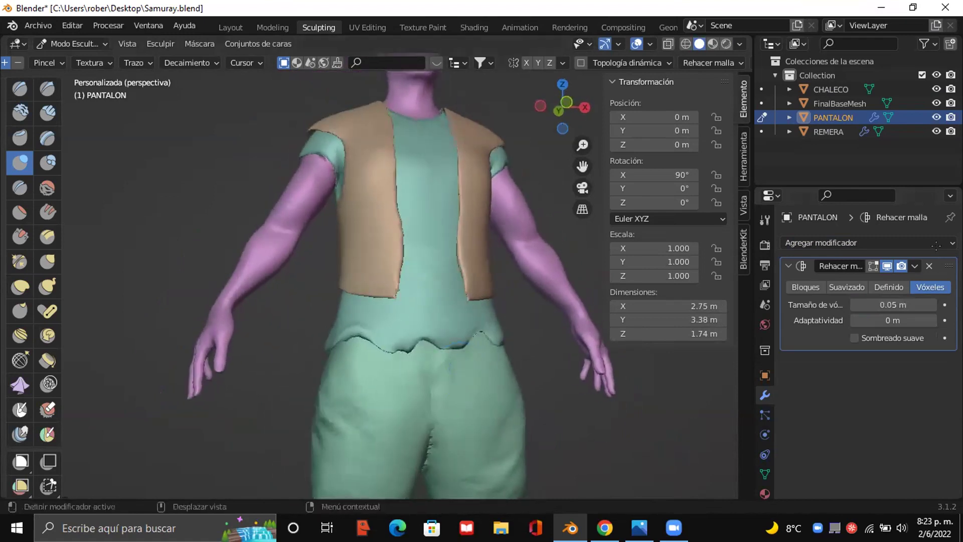
pyautogui.rightClick(853, 281)
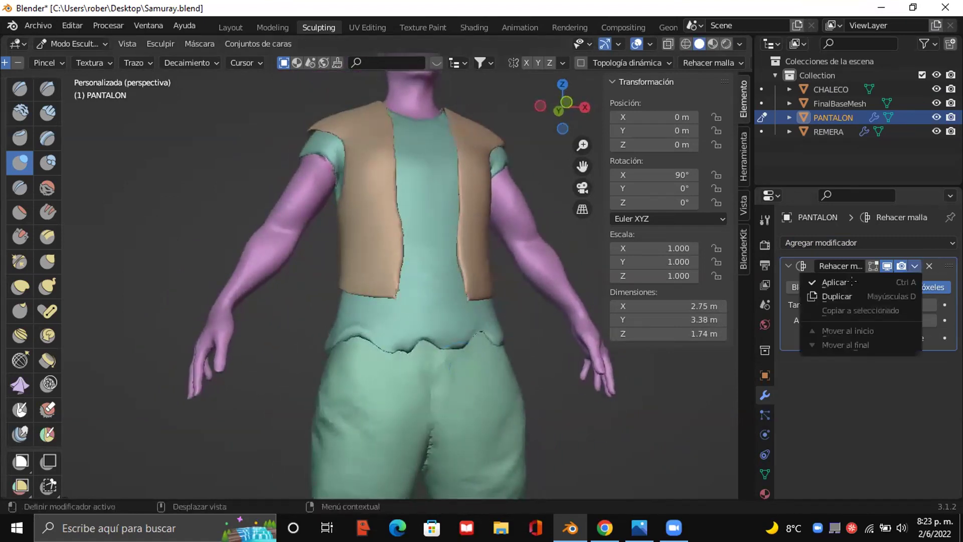
pyautogui.click(833, 282)
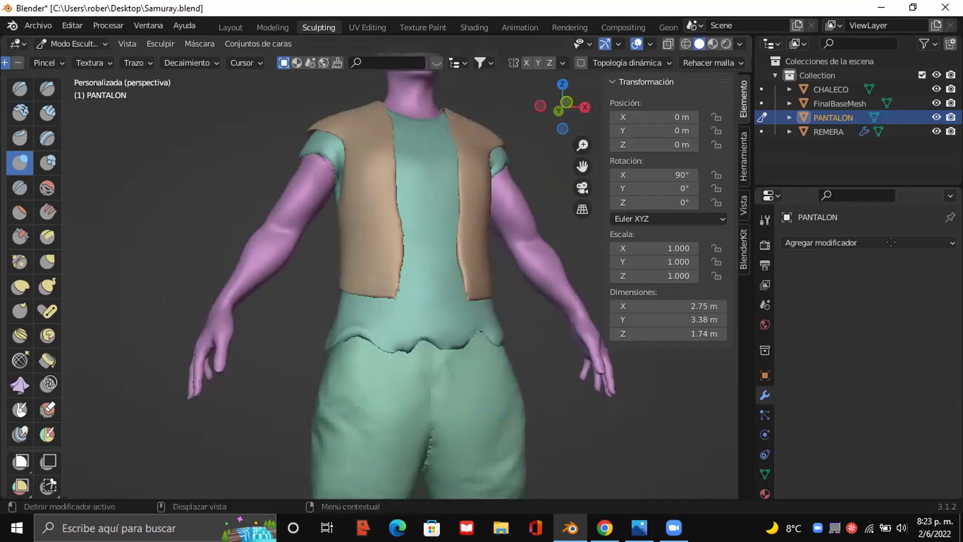
# Step: Activate the mesh filter tool for the trousers and set its filter type to Definir
pyautogui.moveTo(395, 354); pyautogui.dragTo(23, 335, button='middle')
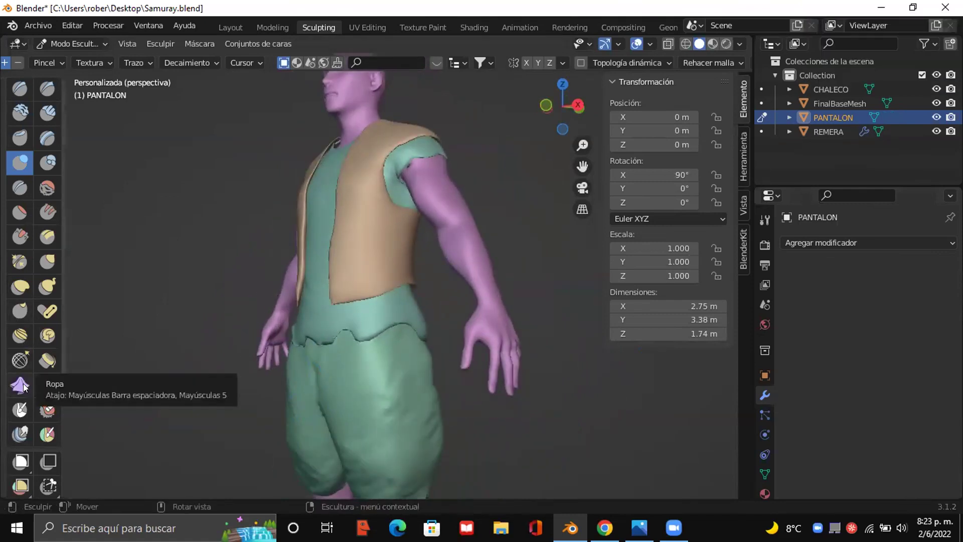
pyautogui.scroll(-3, 23, 391)
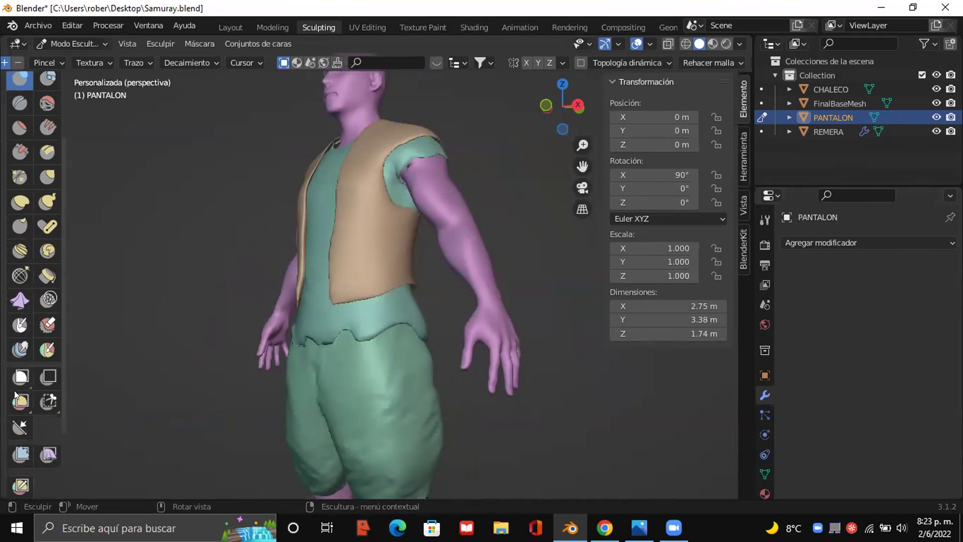
pyautogui.scroll(-3, 15, 397)
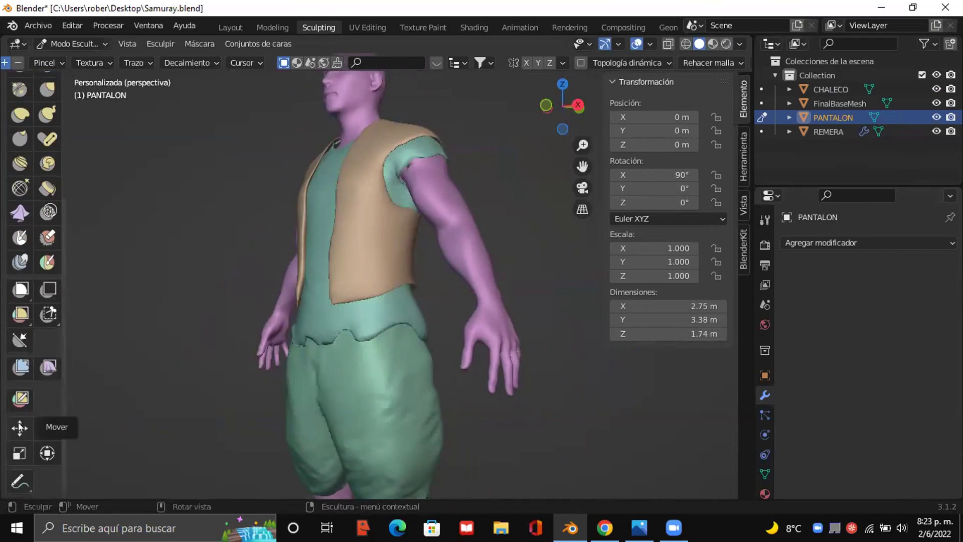
pyautogui.click(19, 370)
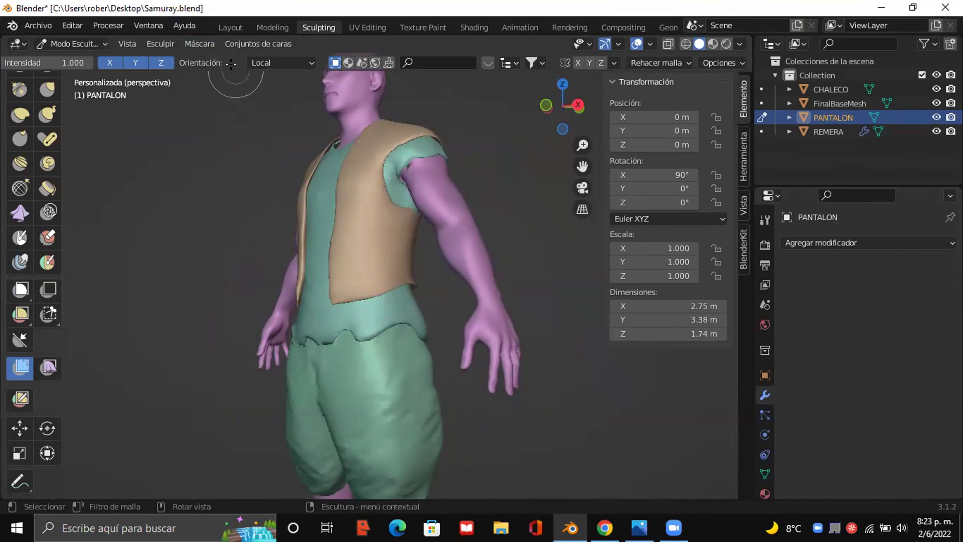
pyautogui.scroll(3, 224, 55)
pyautogui.scroll(-4, 224, 54)
pyautogui.scroll(3, 262, 62)
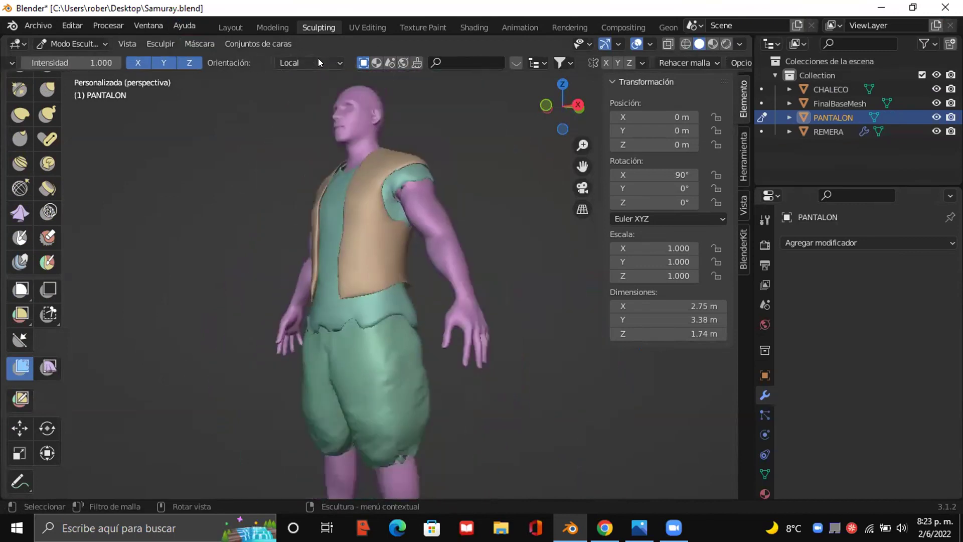
pyautogui.scroll(4, 320, 70)
pyautogui.scroll(2, 225, 64)
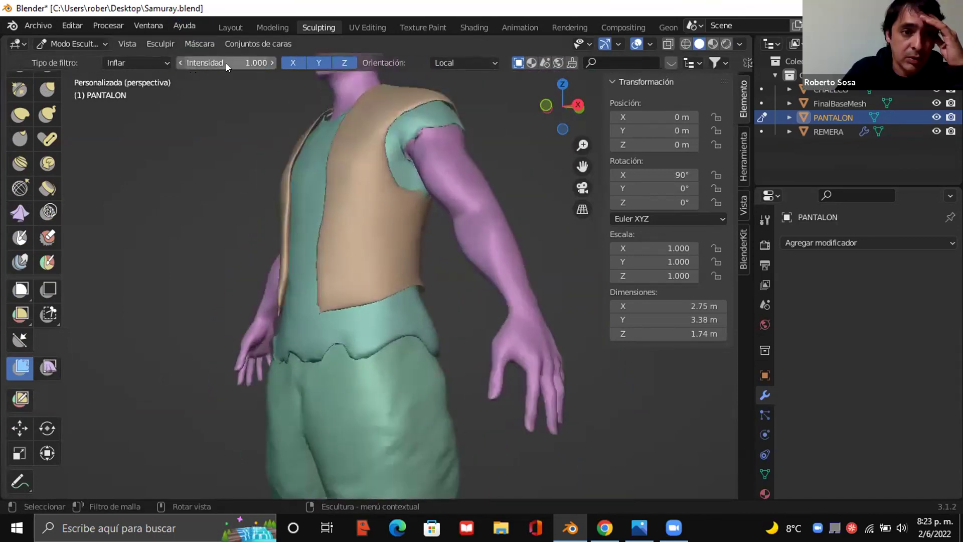
pyautogui.click(159, 61)
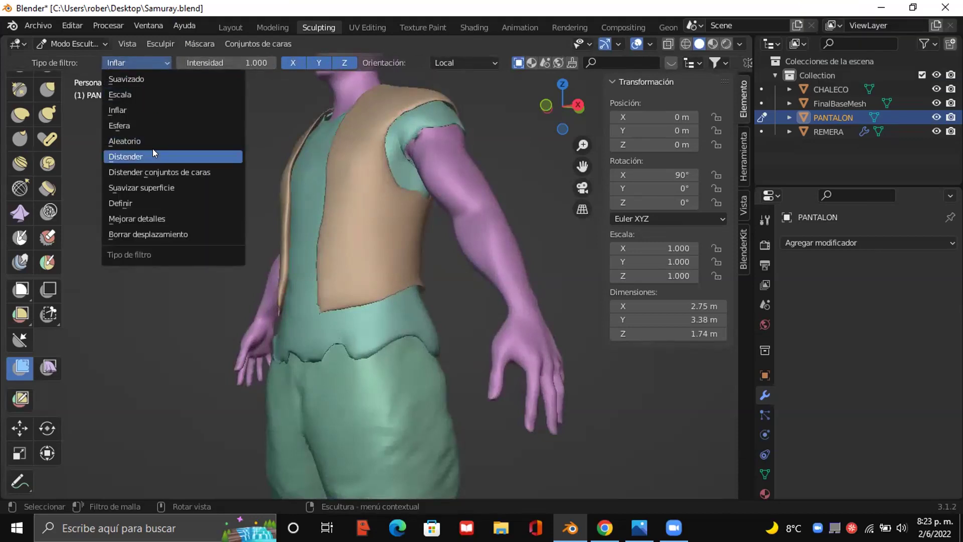
pyautogui.click(153, 203)
# Step: Examine the remeshed trousers up close from the front and side, including the crotch seam and lower hems
pyautogui.scroll(-4, 214, 198)
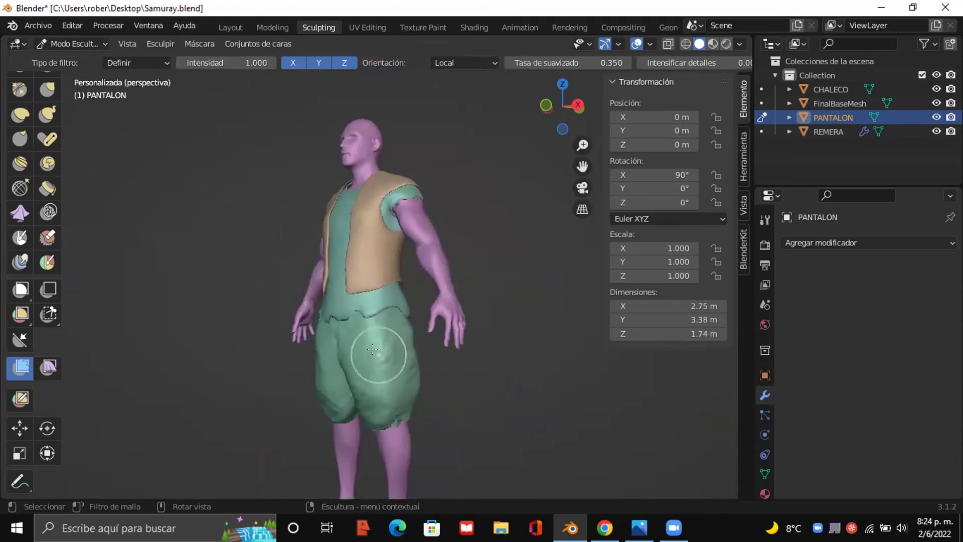
pyautogui.moveTo(372, 350); pyautogui.dragTo(413, 354, button='middle')
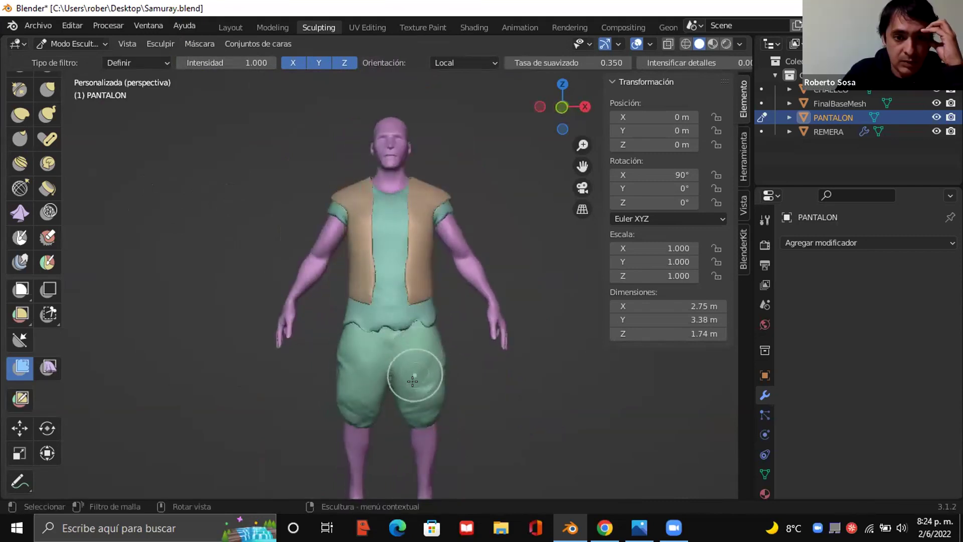
pyautogui.scroll(5, 412, 381)
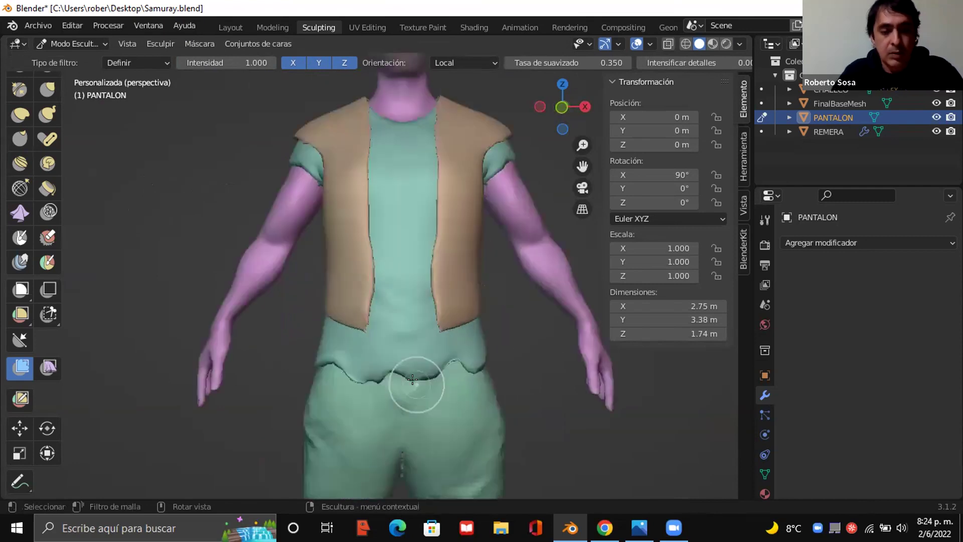
pyautogui.keyDown('shift'); pyautogui.scroll(-6, 416, 203); pyautogui.keyUp('shift')
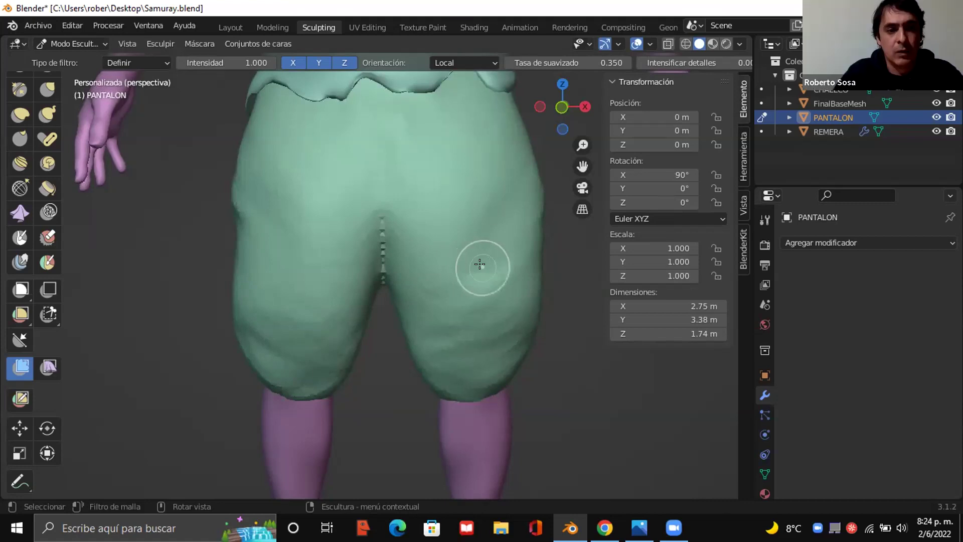
pyautogui.moveTo(476, 264)
pyautogui.keyDown('shift'); pyautogui.mouseDown(button='middle')
pyautogui.moveTo(323, 258)
pyautogui.moveTo(232, 266)
pyautogui.moveTo(290, 339)
pyautogui.mouseUp(button='middle'); pyautogui.keyUp('shift')
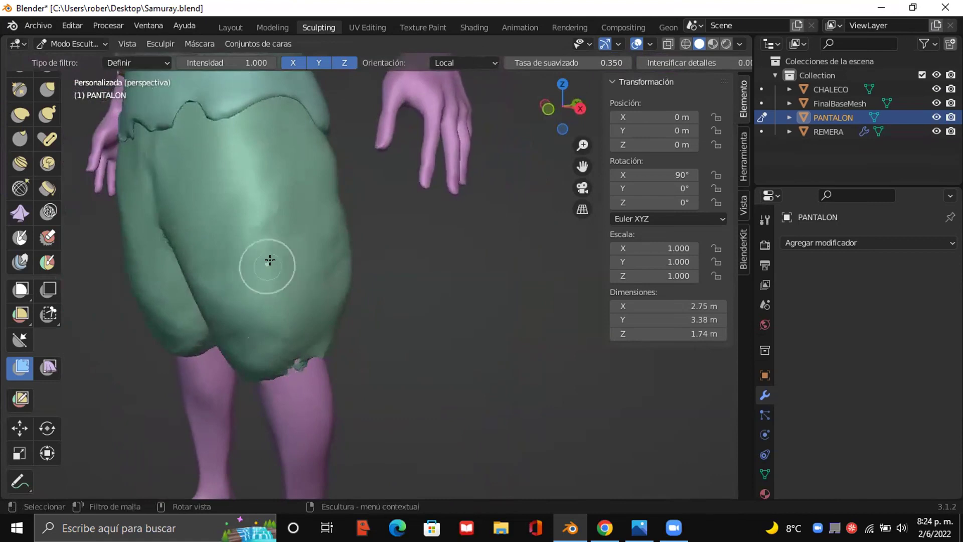
# Step: Filter the trousers with the Definir mesh filter and inspect the leg surface and crotch seam up close
pyautogui.scroll(2, 266, 261)
pyautogui.moveTo(267, 260)
pyautogui.keyDown('shift'); pyautogui.mouseDown(button='middle')
pyautogui.moveTo(425, 277)
pyautogui.moveTo(421, 288)
pyautogui.mouseUp(button='middle'); pyautogui.keyUp('shift')
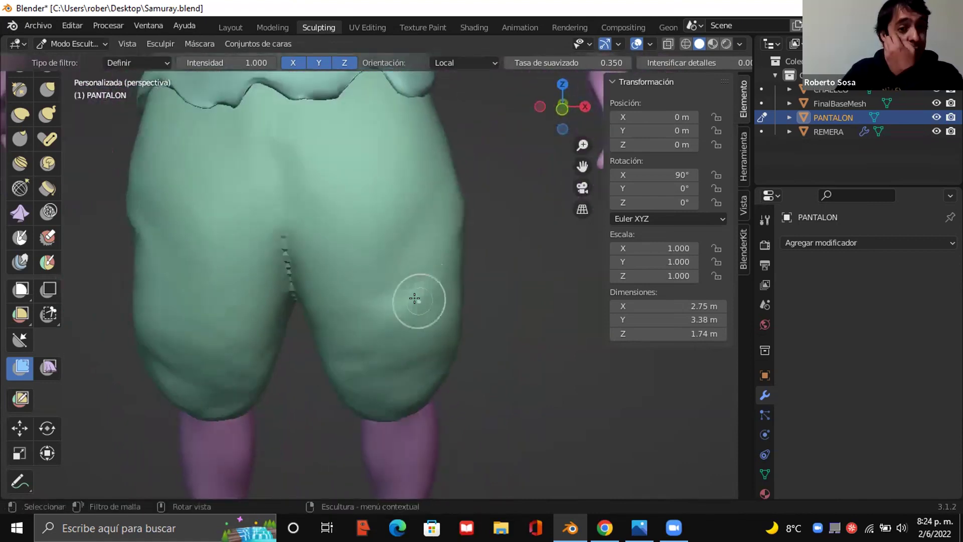
pyautogui.moveTo(414, 291); pyautogui.dragTo(378, 293)
pyautogui.scroll(8, 378, 293)
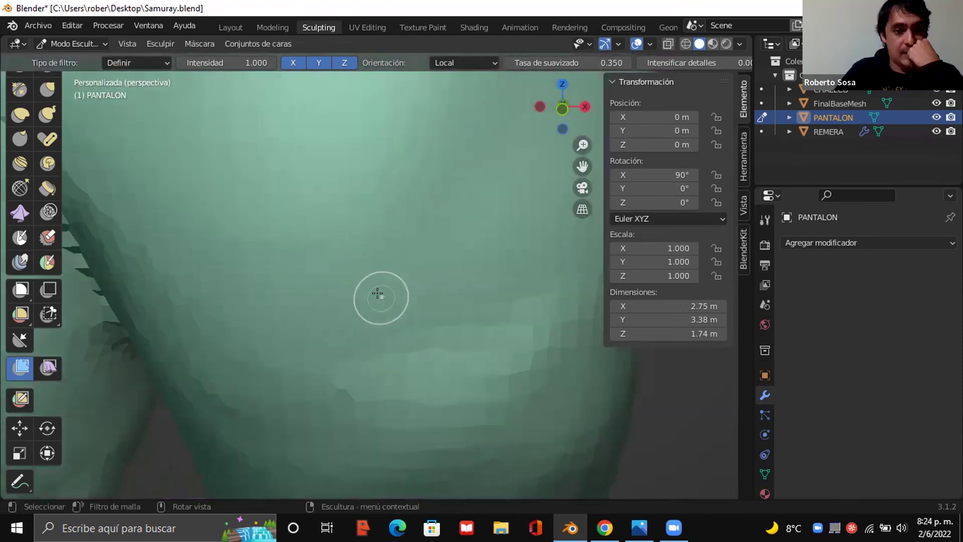
pyautogui.scroll(2, 378, 294)
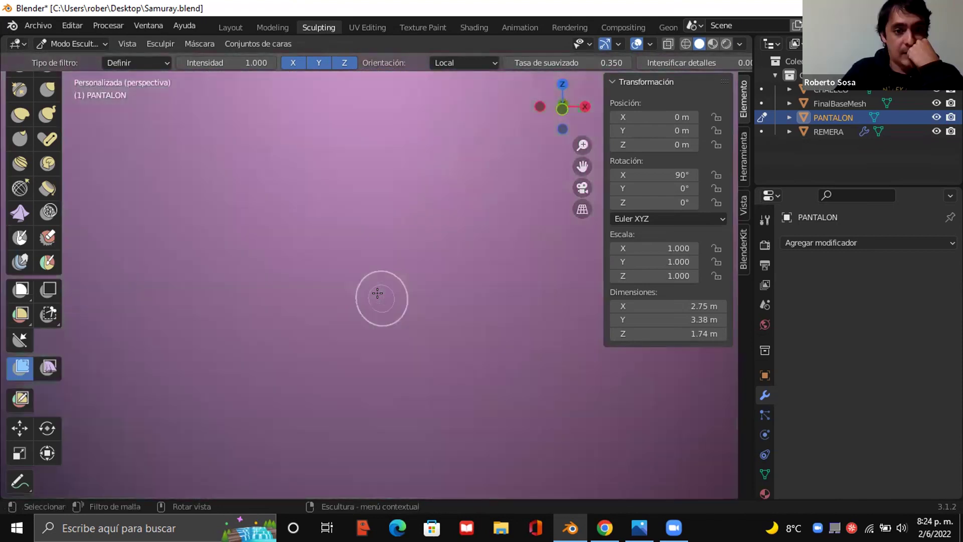
pyautogui.scroll(-5, 378, 294)
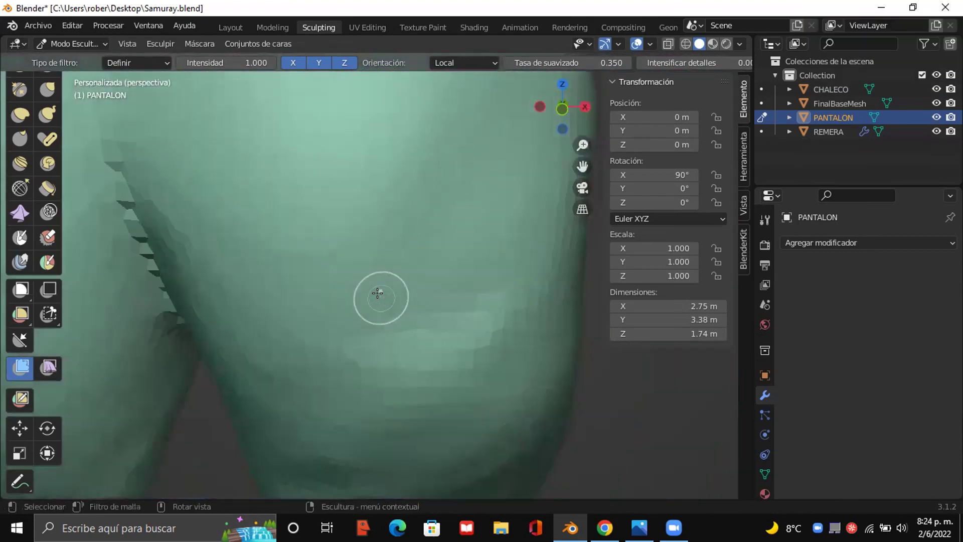
pyautogui.scroll(-2, 378, 293)
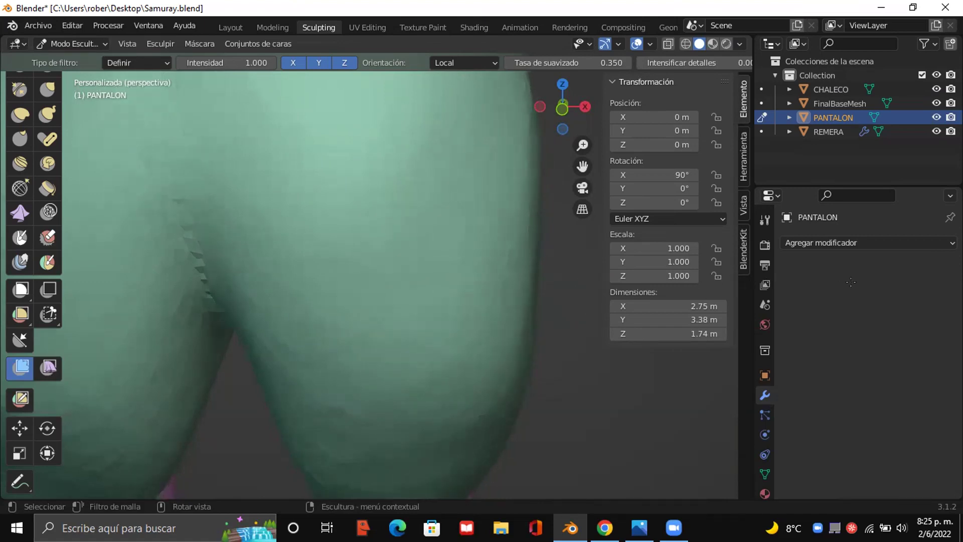
pyautogui.scroll(-6, 399, 279)
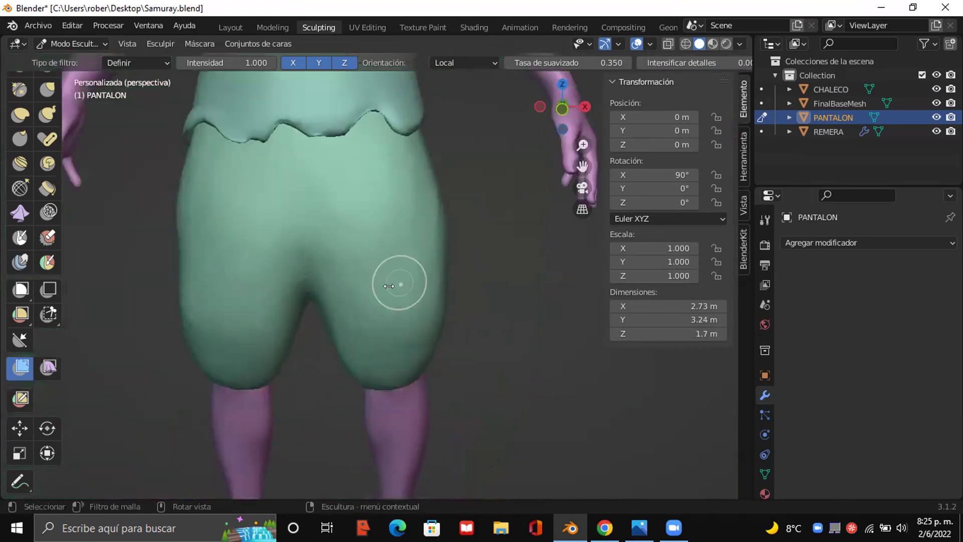
# Step: Run further Definir mesh filter passes over the whole trousers while viewing them from the front
pyautogui.moveTo(388, 286)
pyautogui.mouseDown()
pyautogui.moveTo(378, 279)
pyautogui.moveTo(528, 279)
pyautogui.moveTo(361, 285)
pyautogui.mouseUp()
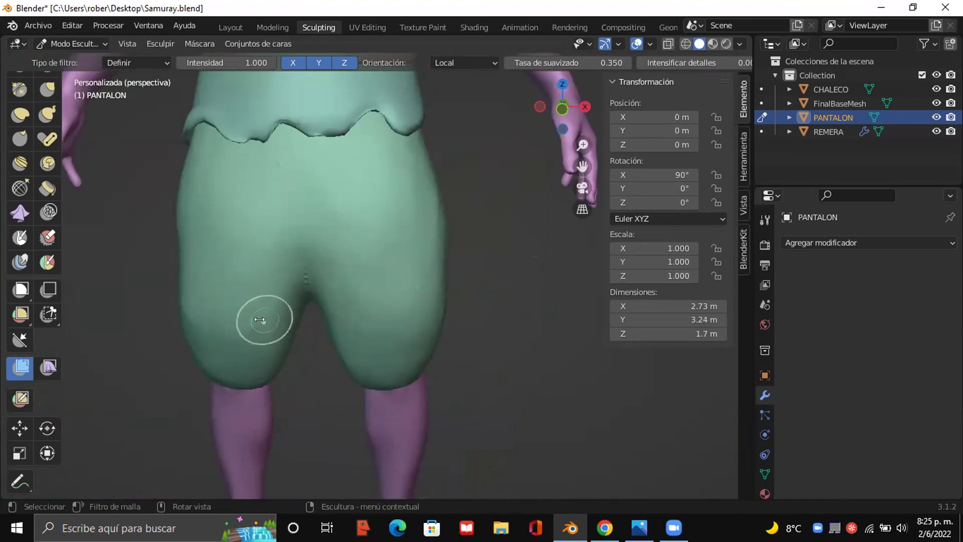
pyautogui.moveTo(277, 310); pyautogui.dragTo(274, 321)
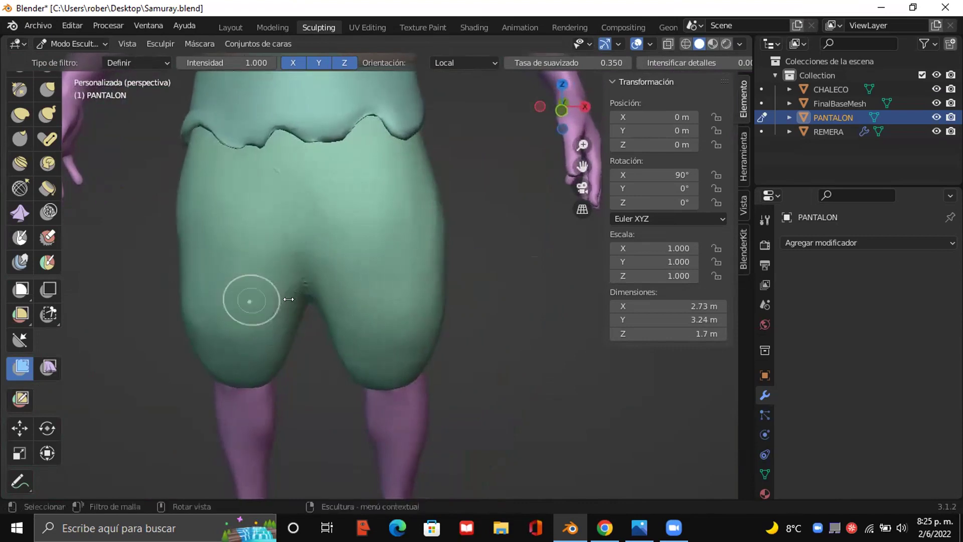
pyautogui.scroll(-4, 281, 240)
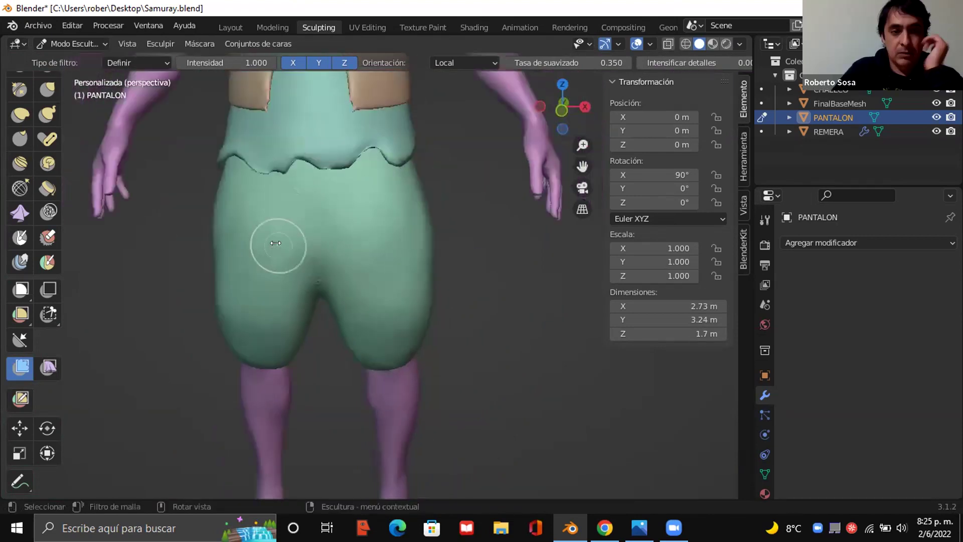
pyautogui.moveTo(301, 226)
pyautogui.mouseDown()
pyautogui.moveTo(299, 200)
pyautogui.moveTo(336, 251)
pyautogui.mouseUp()
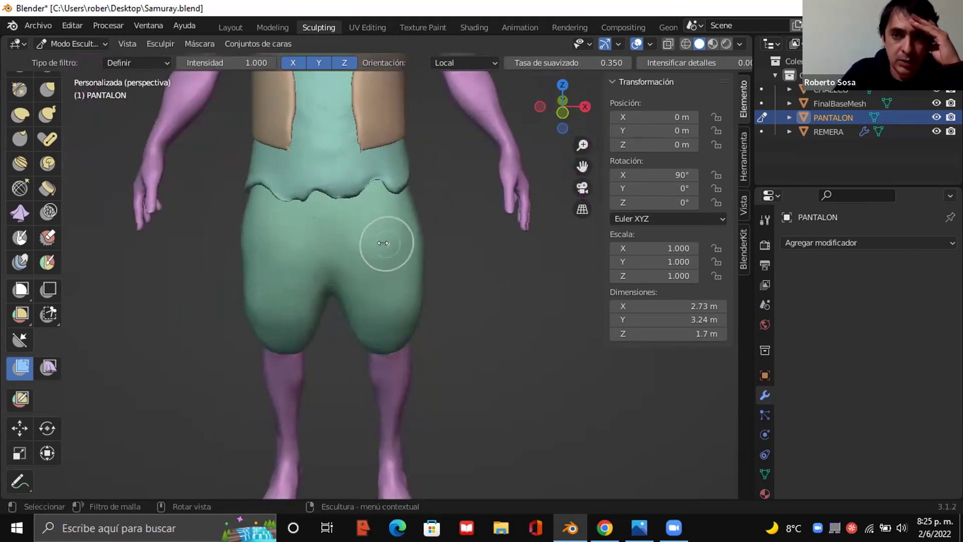
# Step: Reduce the trousers' mesh by adding a Diezmar modifier in Colapsar mode with a Proporción of 0.2 and applying it
pyautogui.click(858, 243)
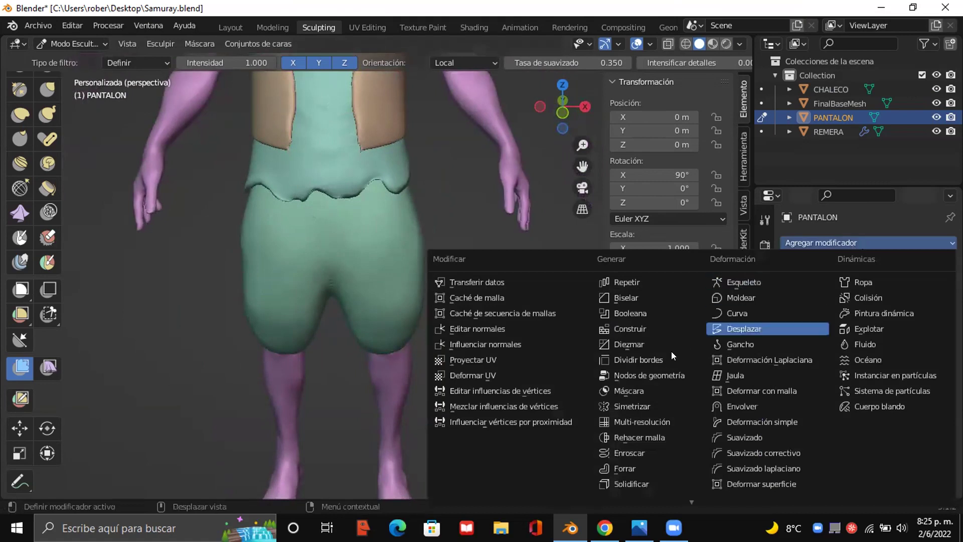
pyautogui.click(657, 345)
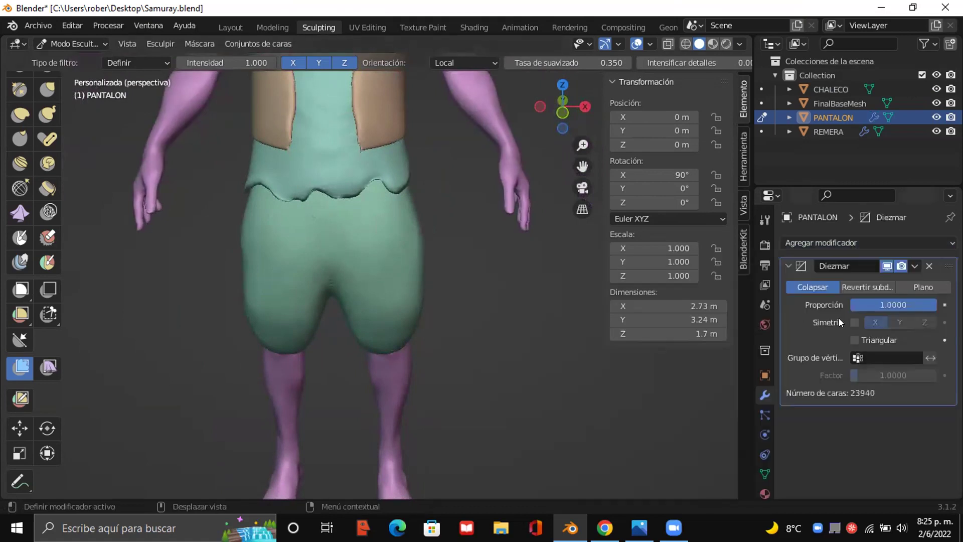
pyautogui.click(884, 305)
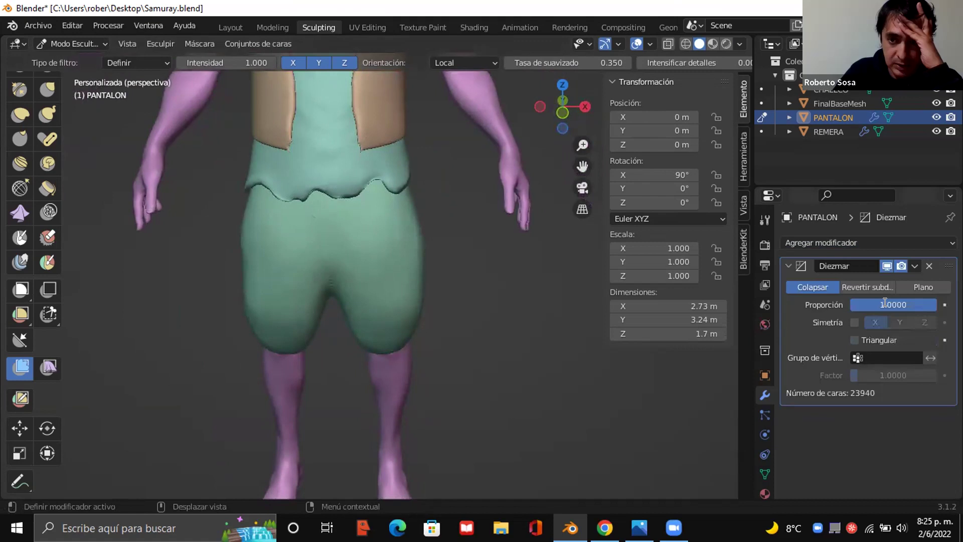
pyautogui.write('0.2')
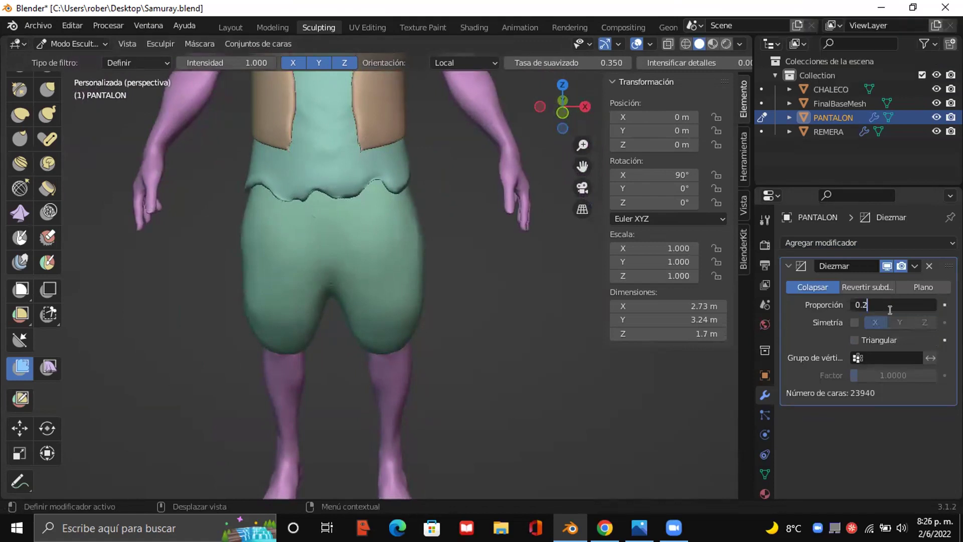
pyautogui.press('Return')
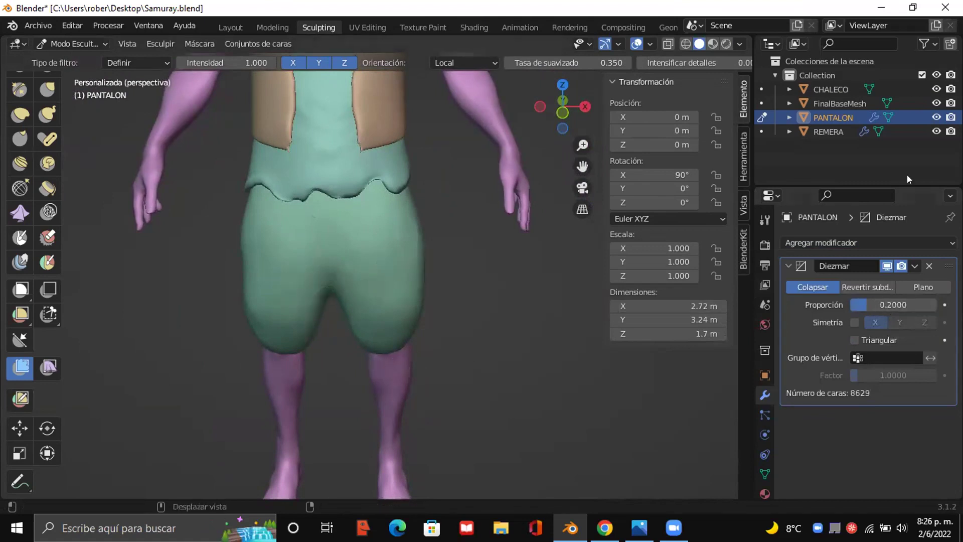
pyautogui.click(915, 265)
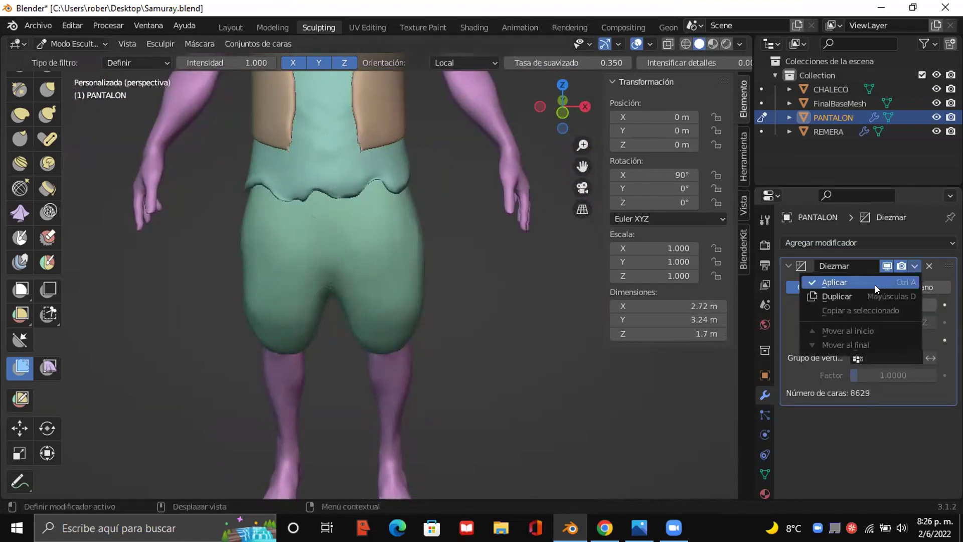
pyautogui.click(847, 282)
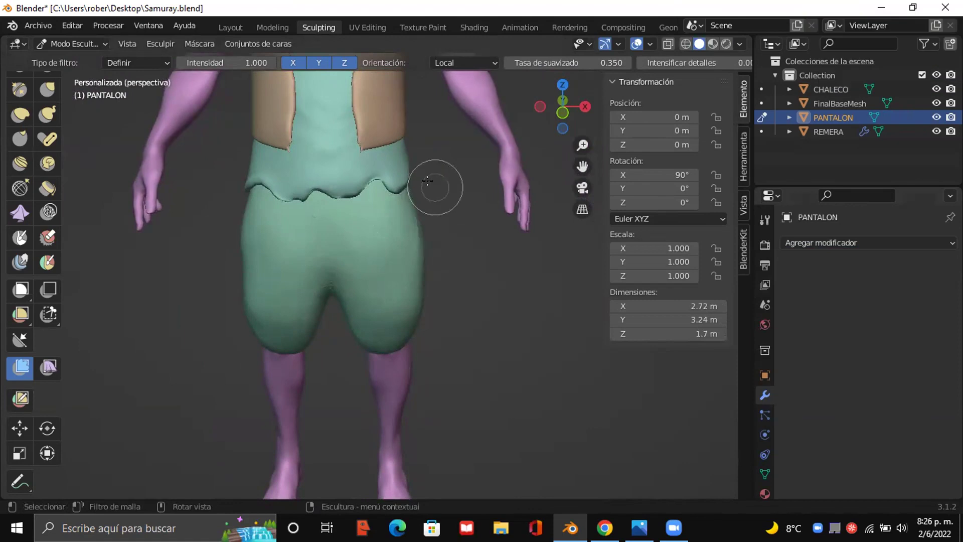
# Step: Switch sculpting to REMERA and view the clothed figure's torso from the front and at an angle
pyautogui.keyDown('shift'); pyautogui.moveTo(428, 180); pyautogui.dragTo(433, 264, button='middle'); pyautogui.keyUp('shift')
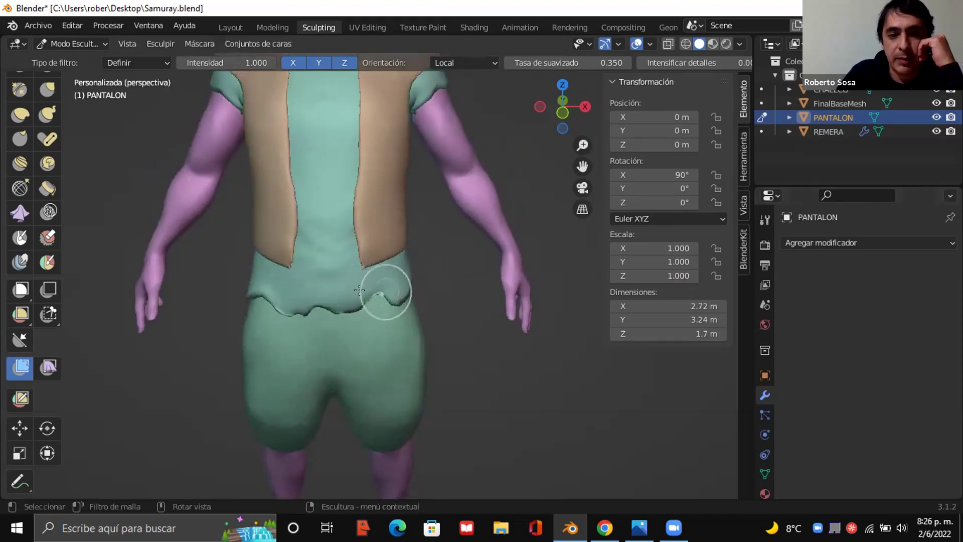
pyautogui.click(823, 130)
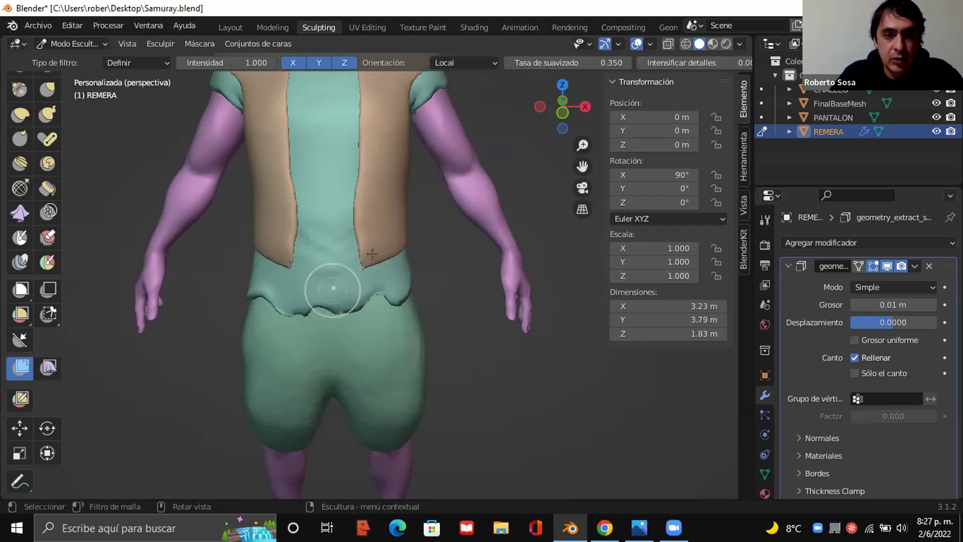
pyautogui.scroll(-4, 370, 170)
pyautogui.scroll(4, 333, 157)
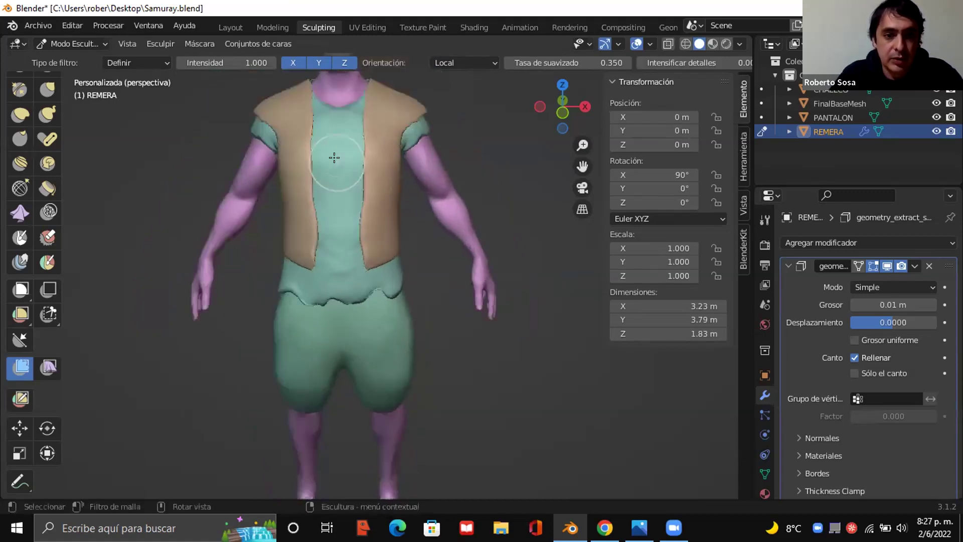
pyautogui.moveTo(326, 196); pyautogui.dragTo(381, 200, button='middle')
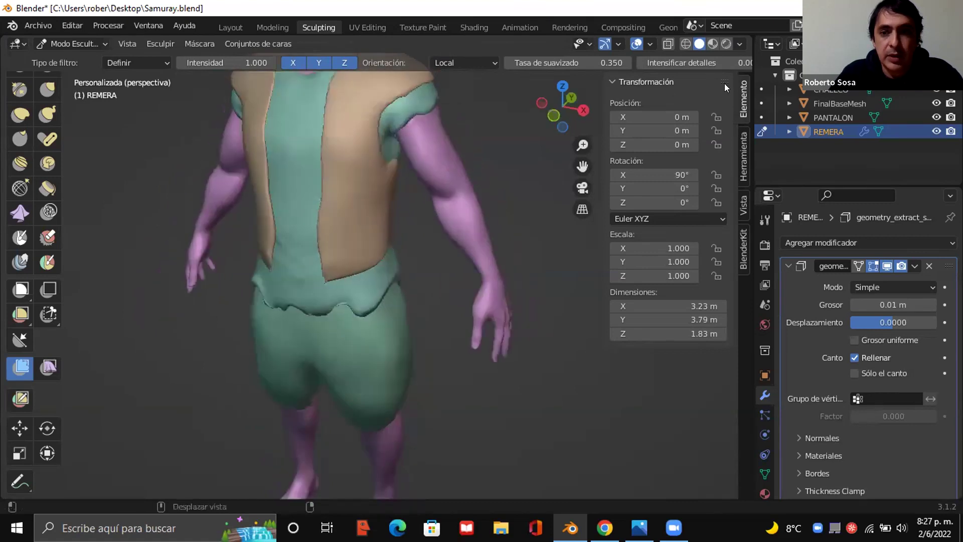
# Step: Make CHALECO the active object in object mode and isolate it in local view
pyautogui.click(815, 91)
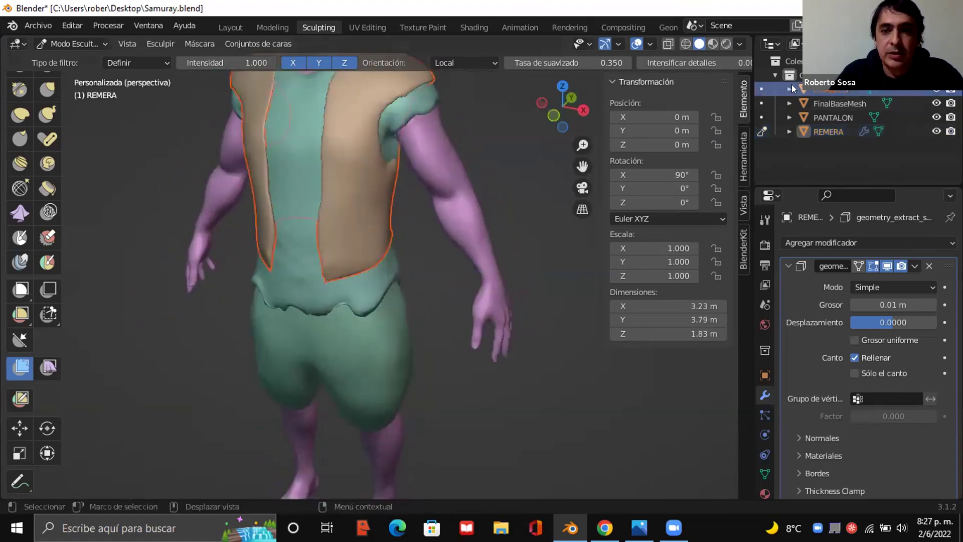
pyautogui.click(761, 88)
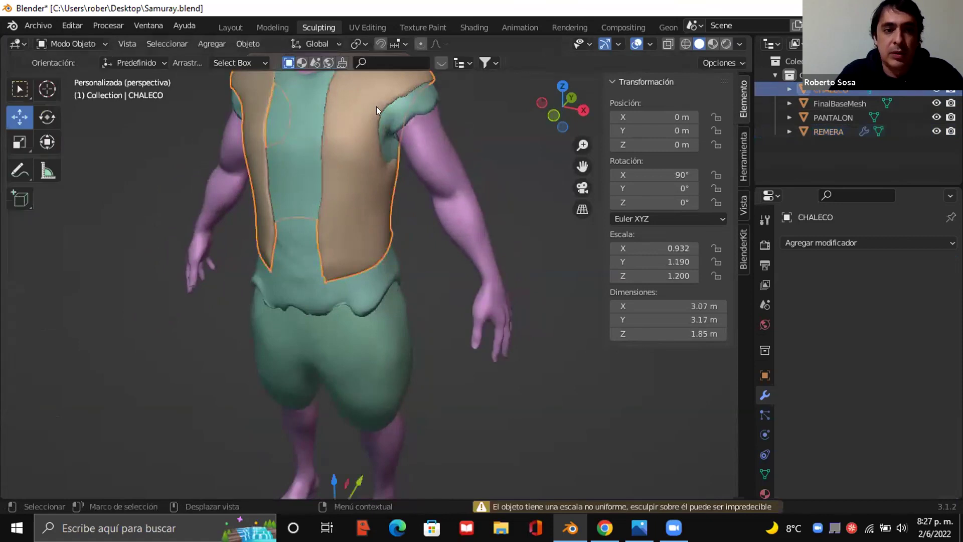
pyautogui.moveTo(317, 213); pyautogui.dragTo(276, 231, button='middle')
# Step: Set the isolated vest's shading to Sombrear facetado and check its surface from the side and front
pyautogui.rightClick(288, 264)
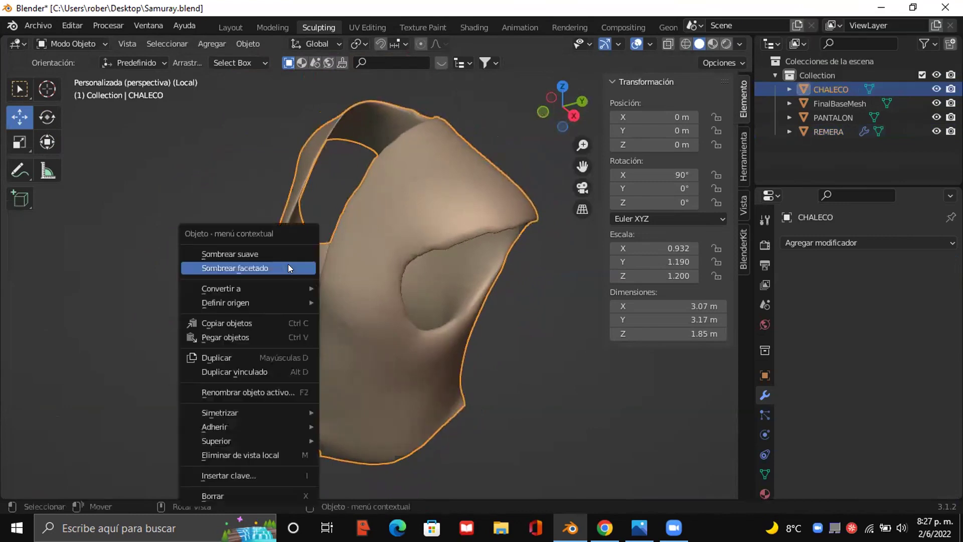
pyautogui.rightClick(353, 273)
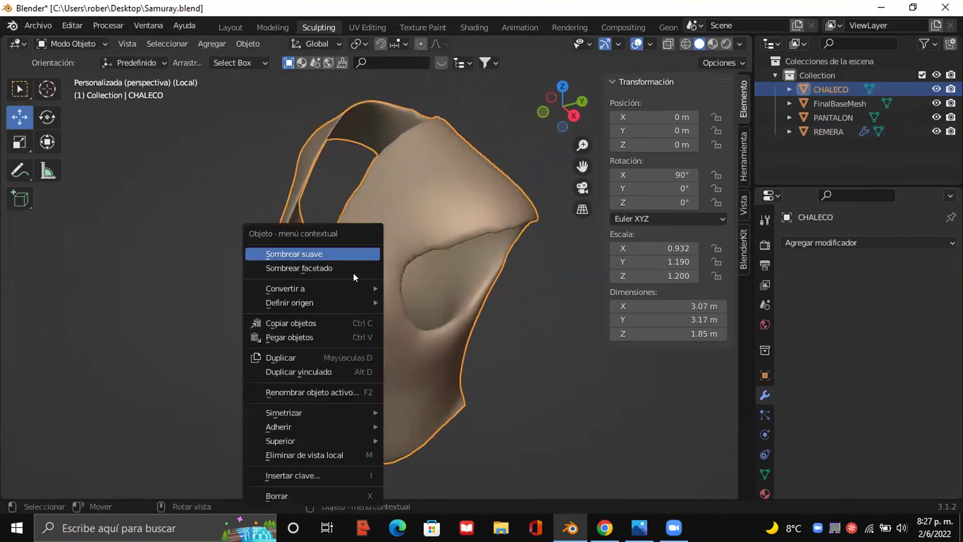
pyautogui.moveTo(353, 288)
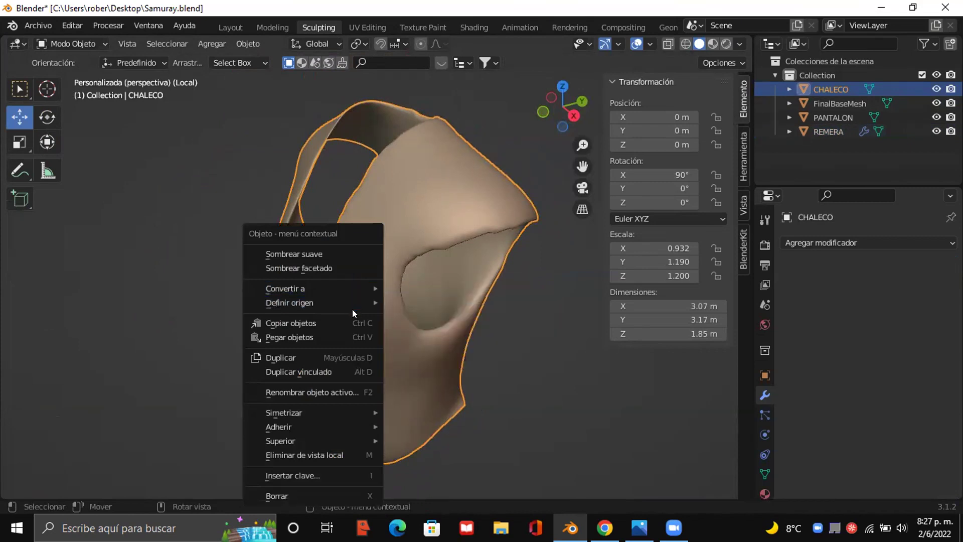
pyautogui.click(335, 268)
pyautogui.moveTo(342, 284)
pyautogui.mouseDown(button='middle')
pyautogui.moveTo(508, 258)
pyautogui.moveTo(553, 221)
pyautogui.moveTo(508, 268)
pyautogui.moveTo(374, 322)
pyautogui.moveTo(338, 296)
pyautogui.moveTo(297, 295)
pyautogui.moveTo(354, 289)
pyautogui.mouseUp(button='middle')
pyautogui.moveTo(285, 320); pyautogui.dragTo(260, 310, button='middle')
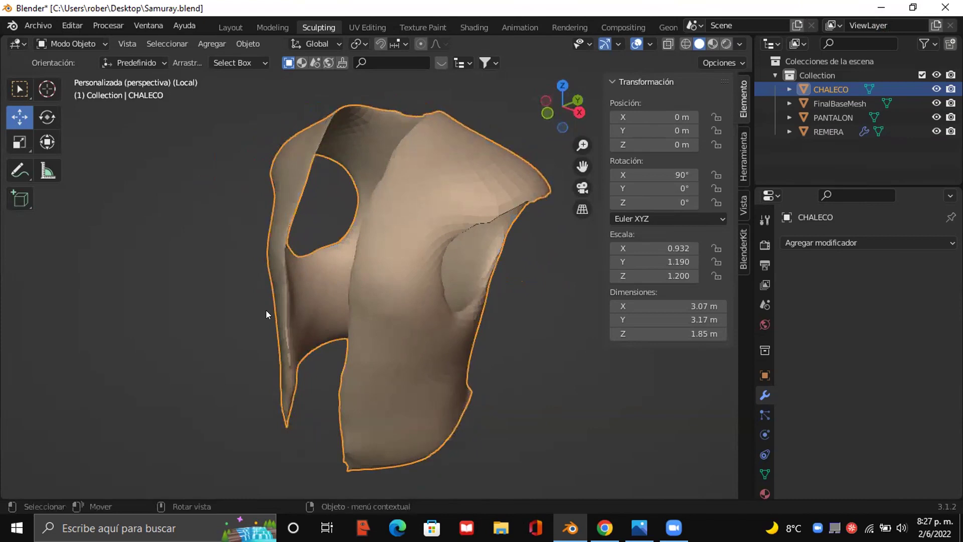
pyautogui.moveTo(287, 325); pyautogui.dragTo(350, 334, button='middle')
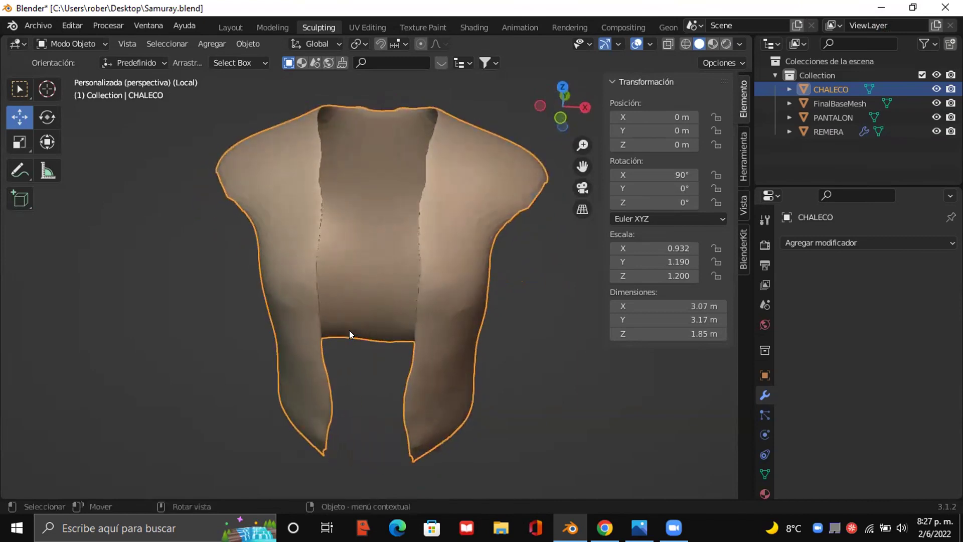
# Step: Leave local view, select the trousers and then the vest again, and view the whole outfit
pyautogui.press('KP_Divide')
pyautogui.moveTo(307, 274); pyautogui.dragTo(394, 329, button='middle')
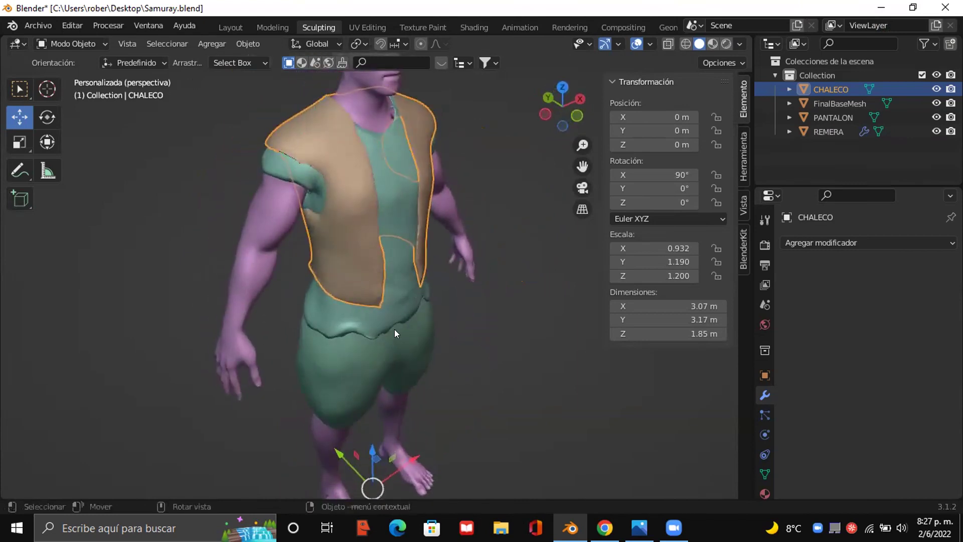
pyautogui.click(395, 329)
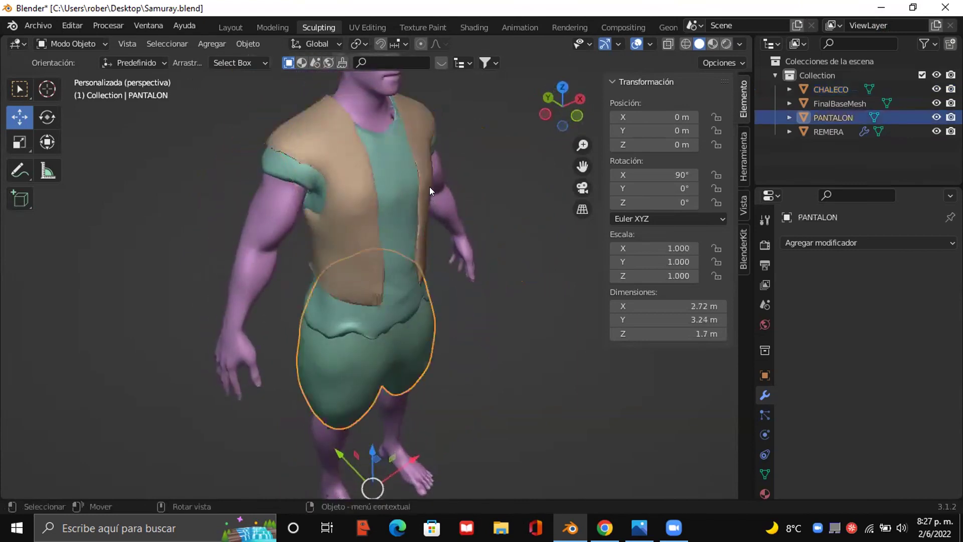
pyautogui.click(423, 184)
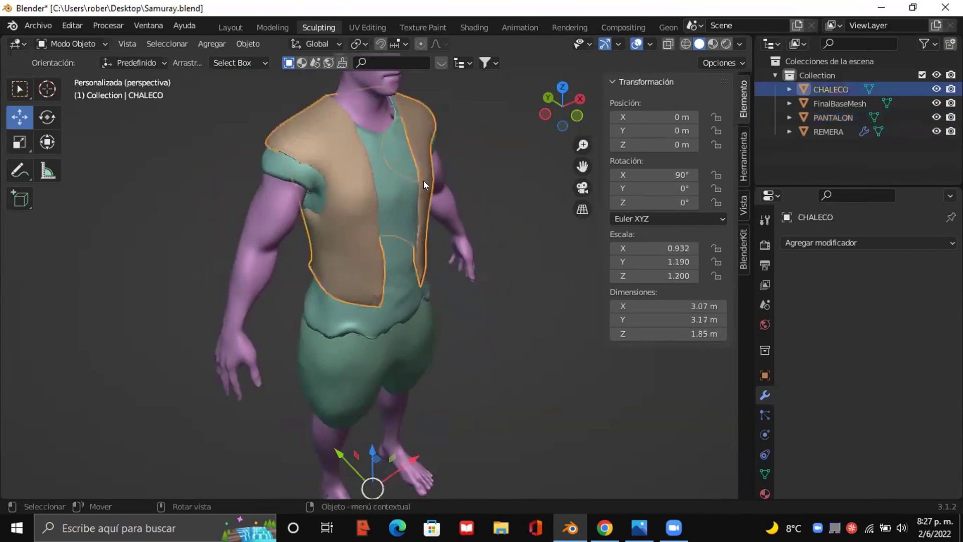
pyautogui.moveTo(423, 184); pyautogui.dragTo(316, 174, button='middle')
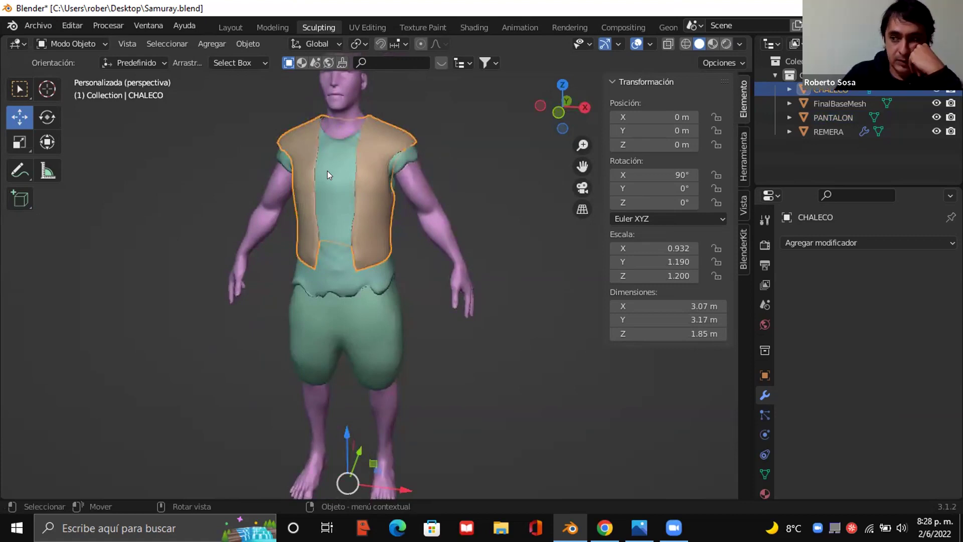
# Step: Save the changes to Samuray.blend
pyautogui.click(38, 25)
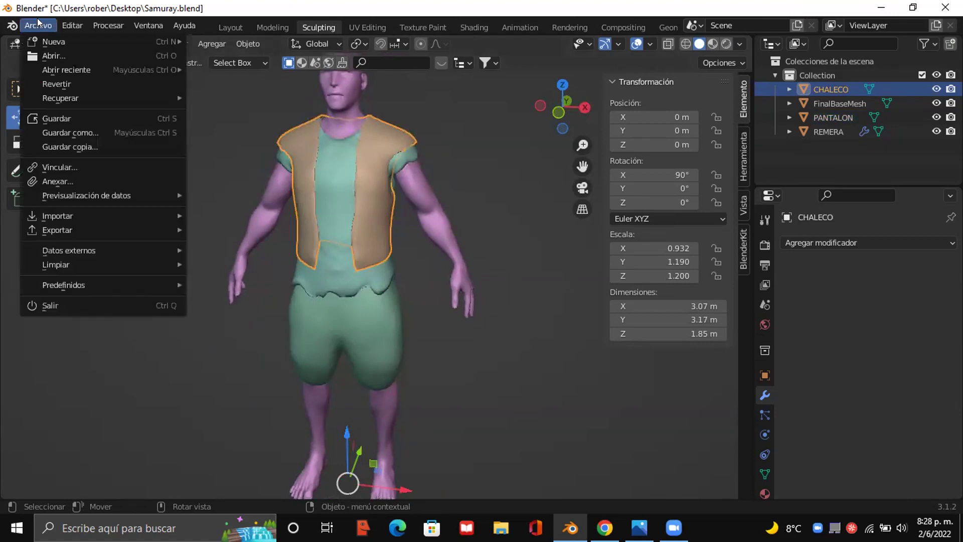
pyautogui.click(69, 118)
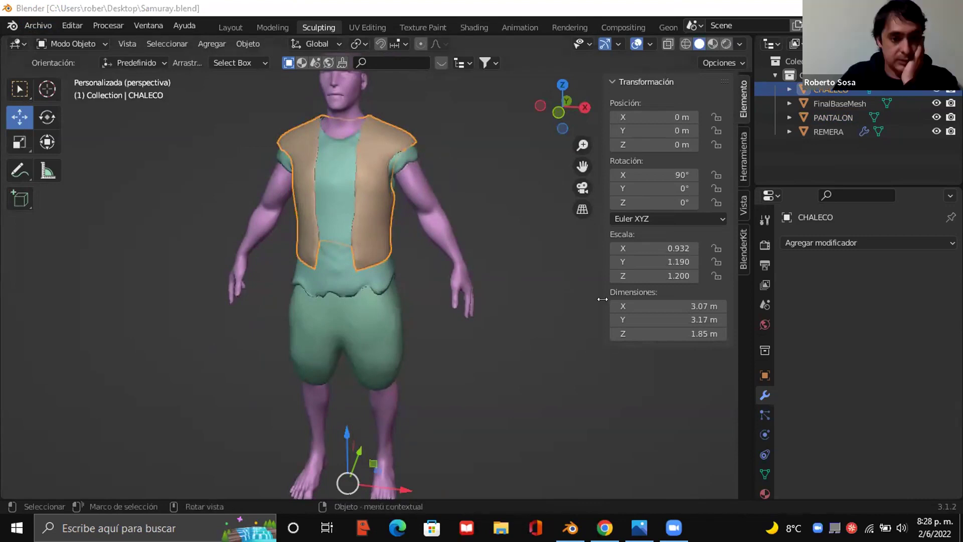
pyautogui.moveTo(604, 527)
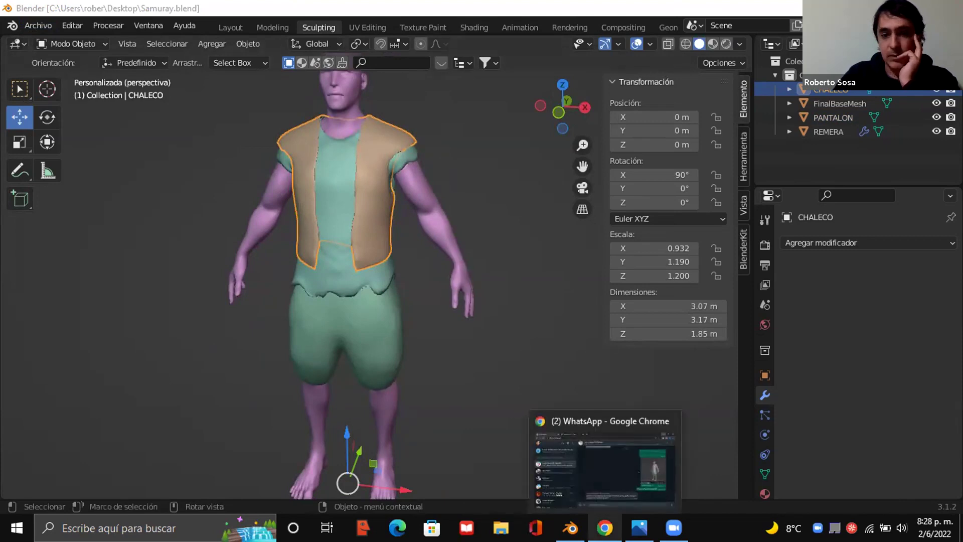
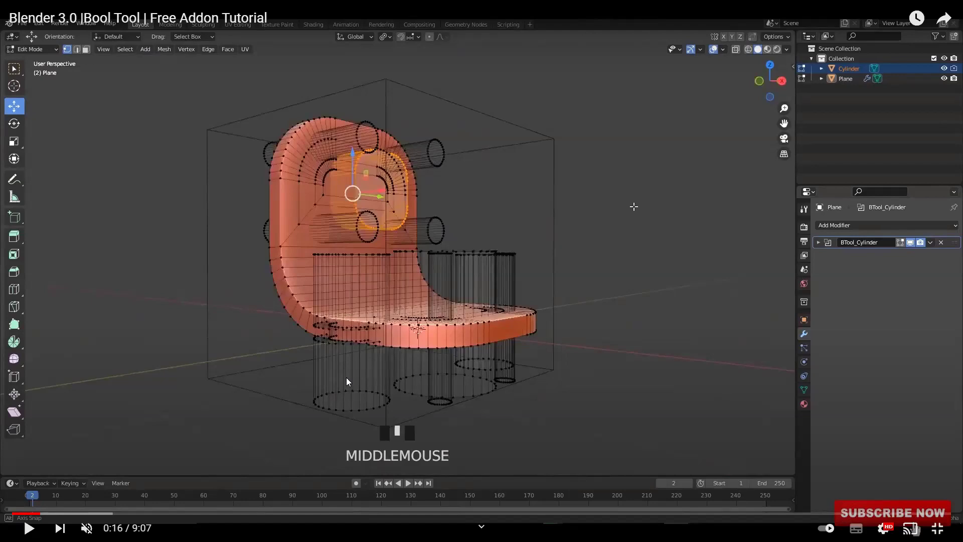
# Step: Watch the opening of the Bool Tool tutorial in short stretches, examining the bracket's holes, and skip ahead to about 1:29
pyautogui.click(342, 404)
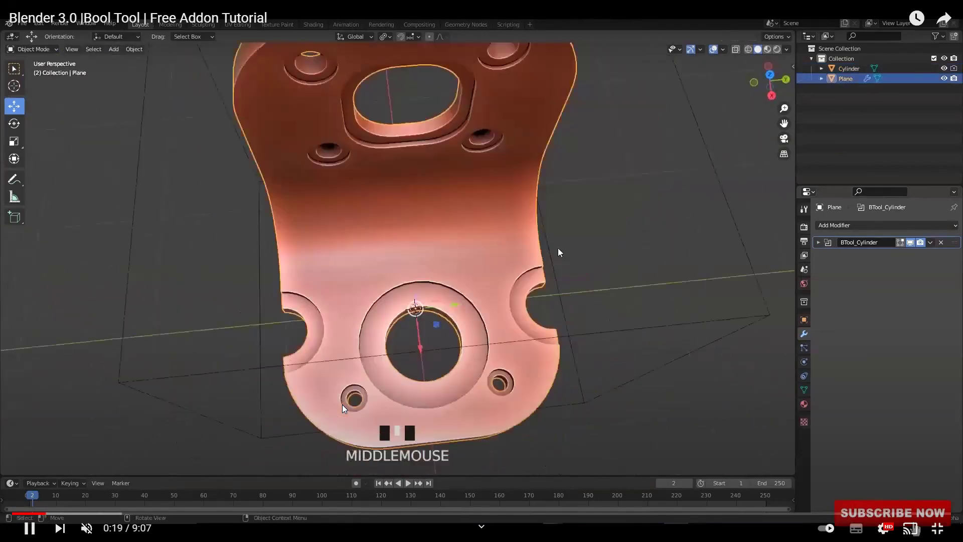
pyautogui.click(342, 404)
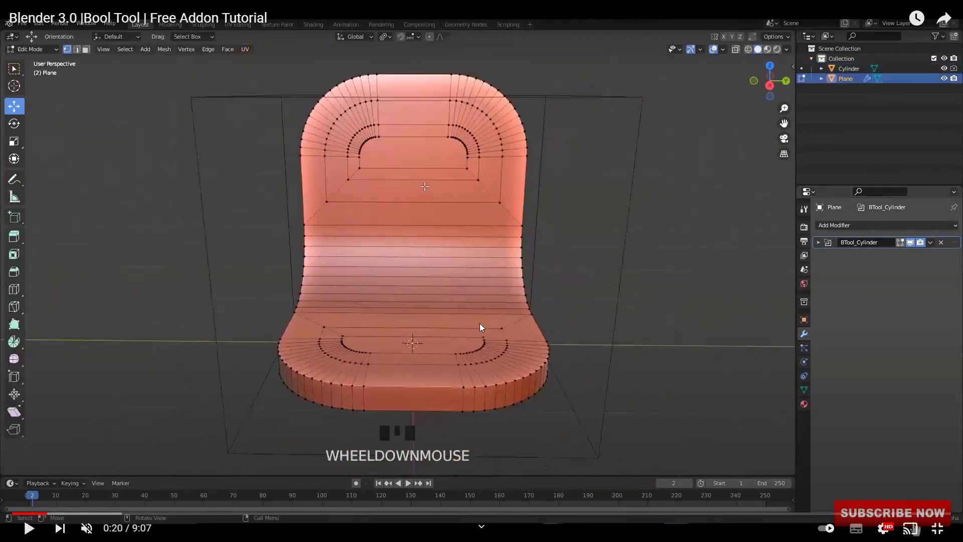
pyautogui.click(491, 349)
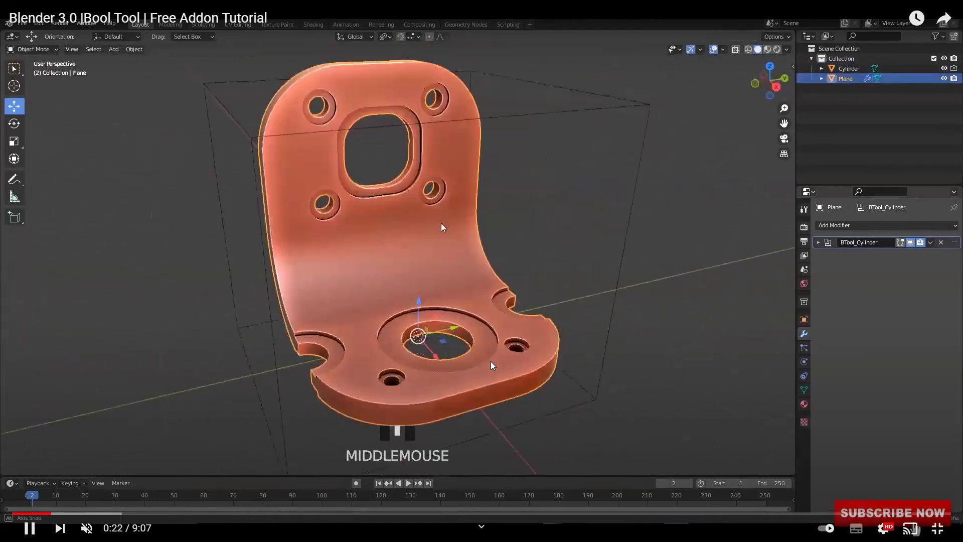
pyautogui.click(493, 369)
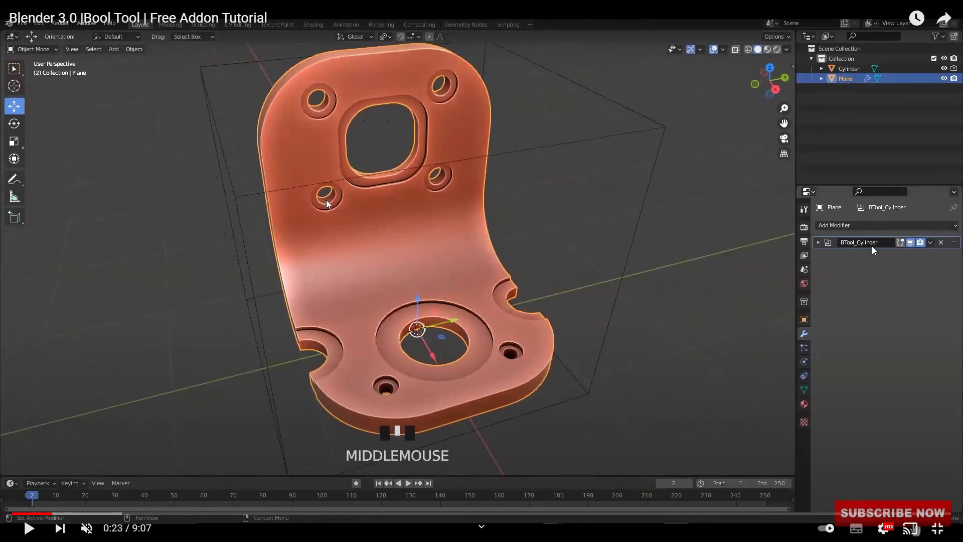
pyautogui.click(550, 407)
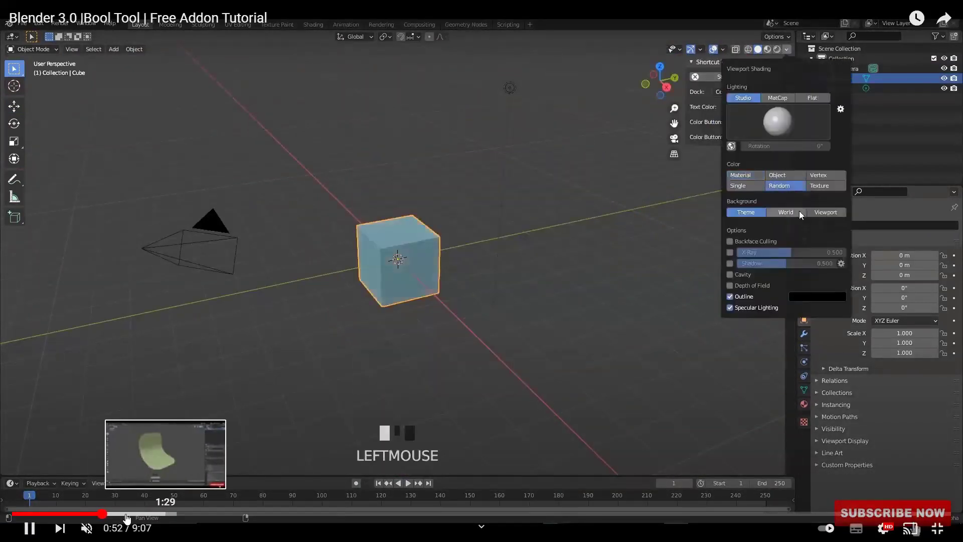
pyautogui.click(131, 514)
pyautogui.click(128, 515)
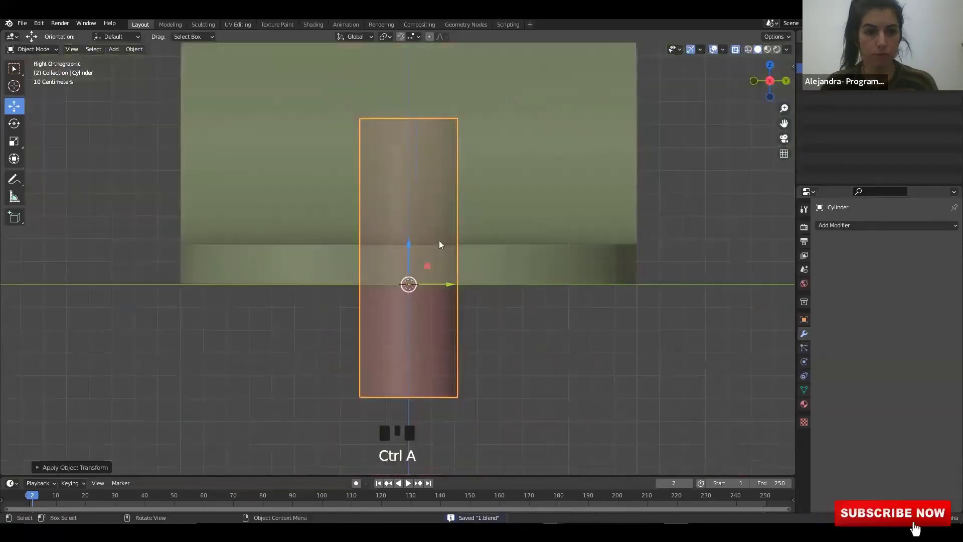
# Step: Play and pause the tutorial to examine its Bool Tool Difference option, its add-on search and the holes cut in the plate
pyautogui.scroll(-1, 482, 270)
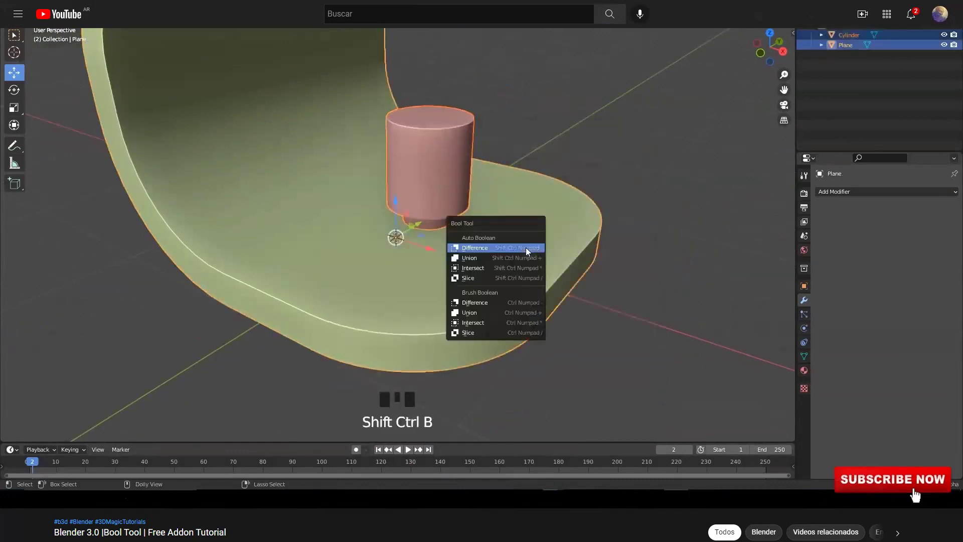
pyautogui.press('Left')
pyautogui.press('space')
pyautogui.press('space')
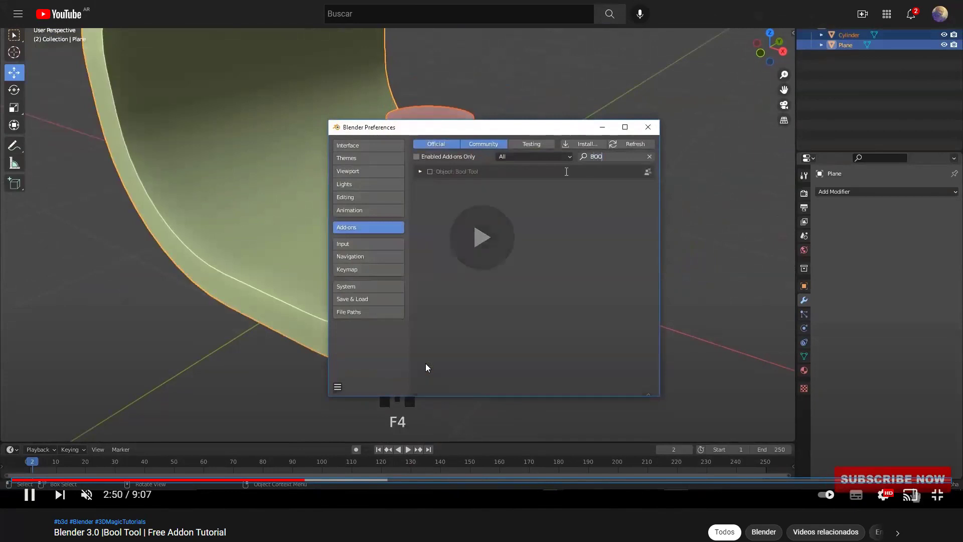
pyautogui.click(561, 251)
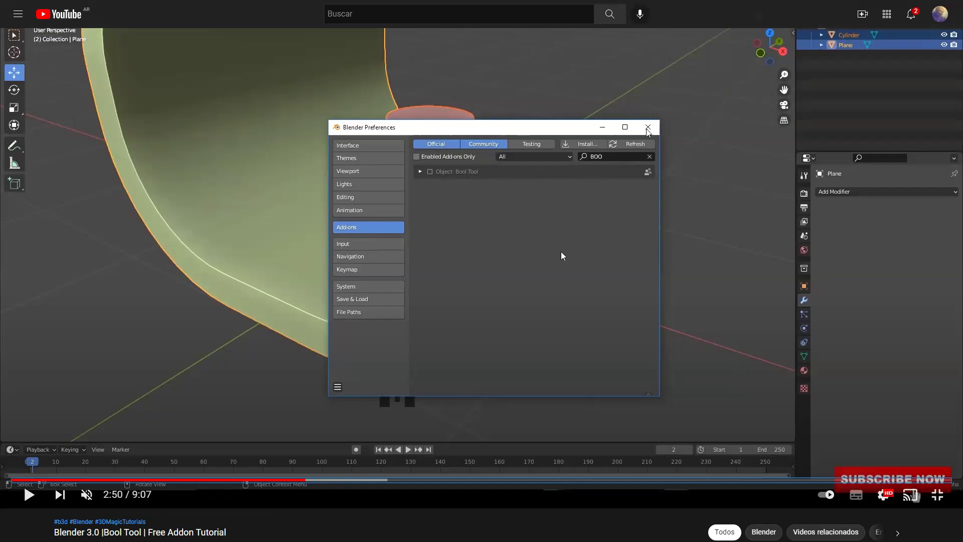
pyautogui.click(562, 256)
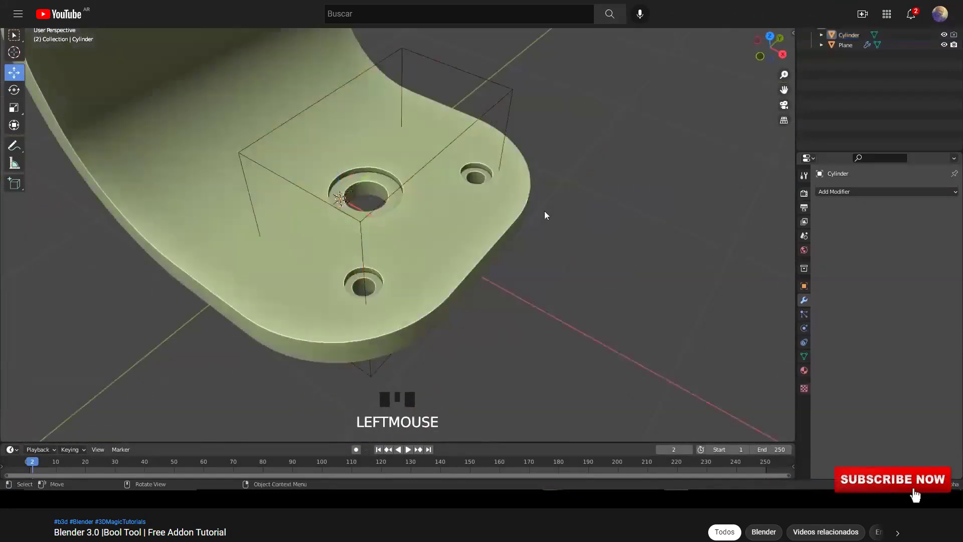
pyautogui.press('space')
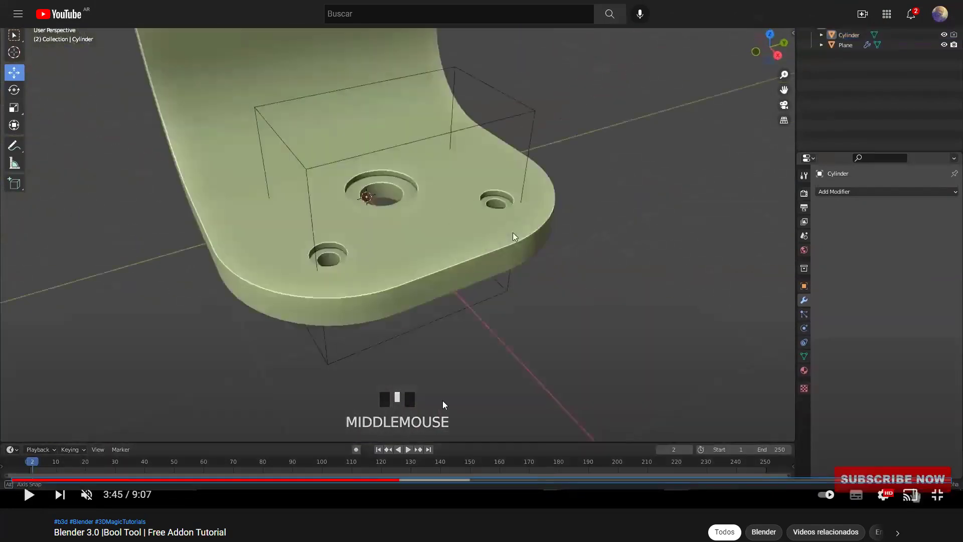
# Step: Rewind the tutorial video to the Bool Tool add-on activation at about 2:50
pyautogui.click(382, 481)
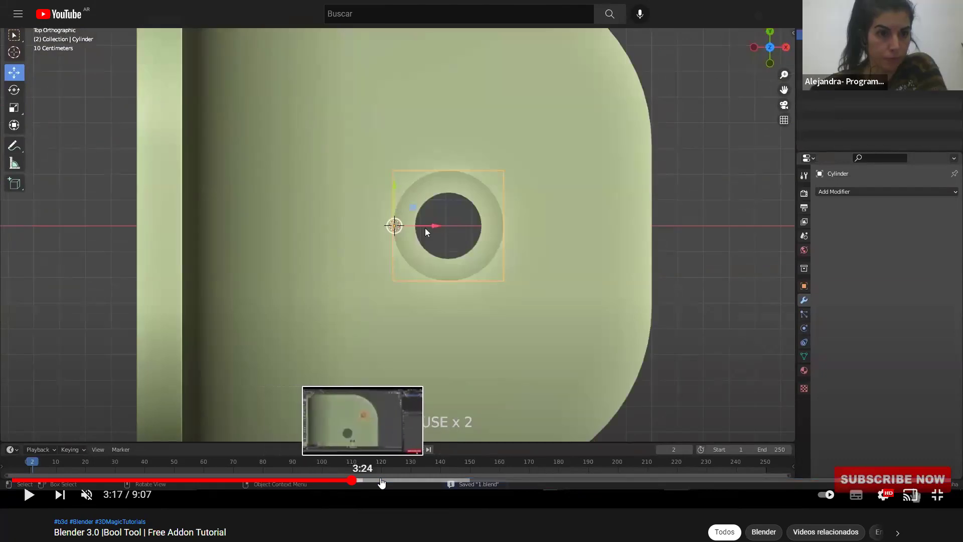
pyautogui.click(382, 481)
pyautogui.moveTo(366, 481); pyautogui.dragTo(300, 480)
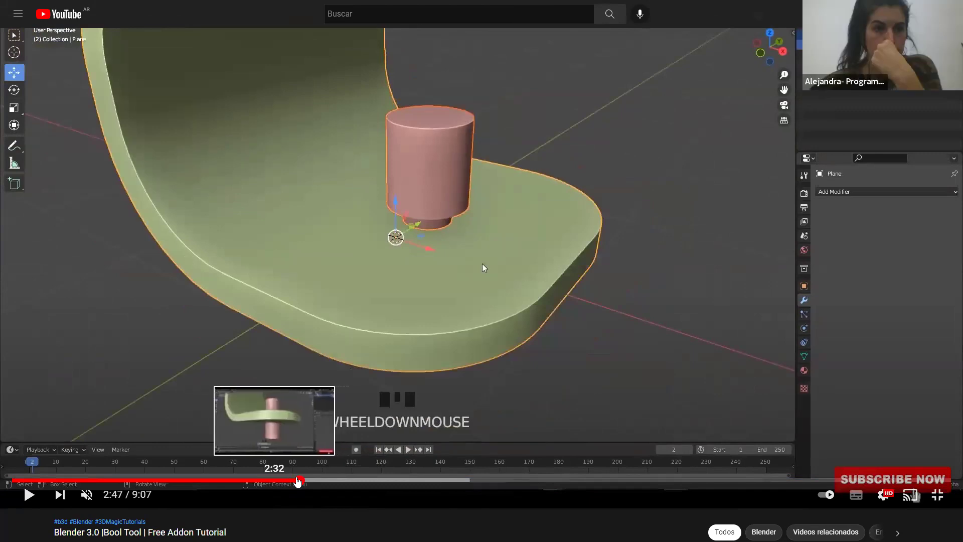
pyautogui.click(304, 480)
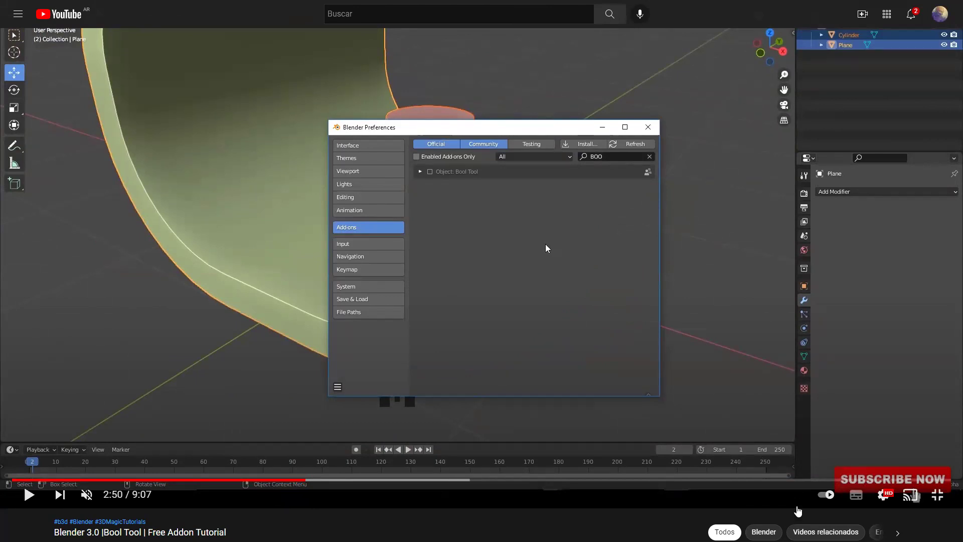
# Step: Switch to Mago.blend in Blender, search the add-ons in the preferences for "boo", and enable Object: Bool Tool
pyautogui.hotkey('alt', 'Tab')
pyautogui.hotkey('alt', 'Tab')
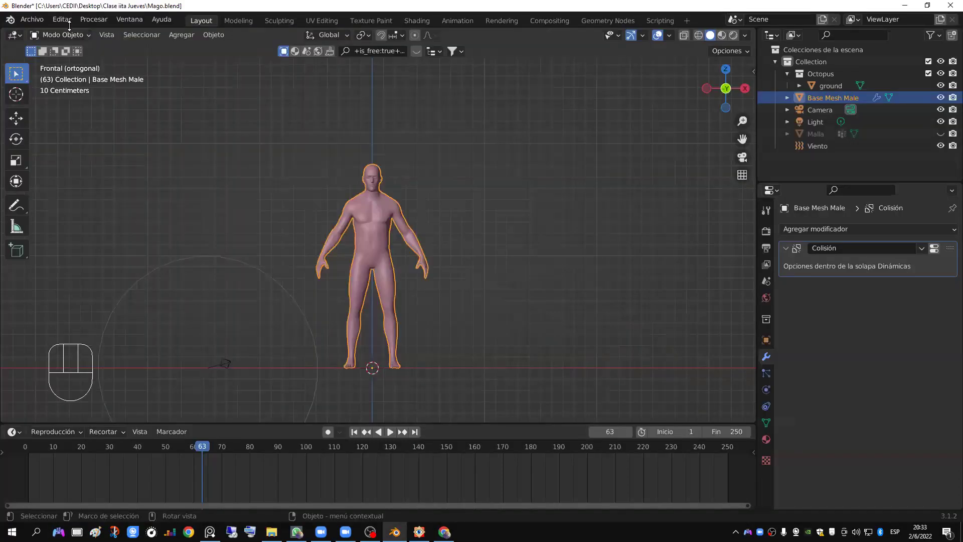
pyautogui.click(63, 21)
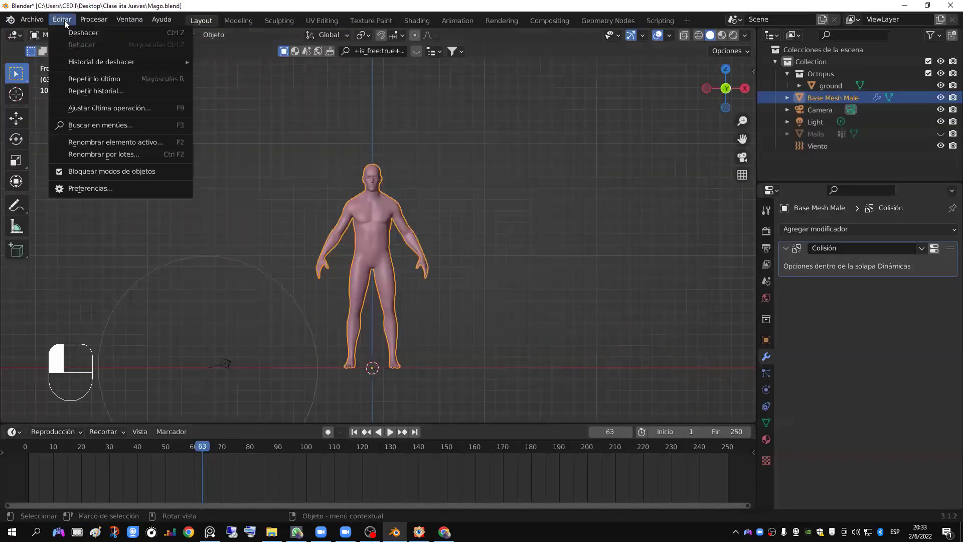
pyautogui.click(85, 188)
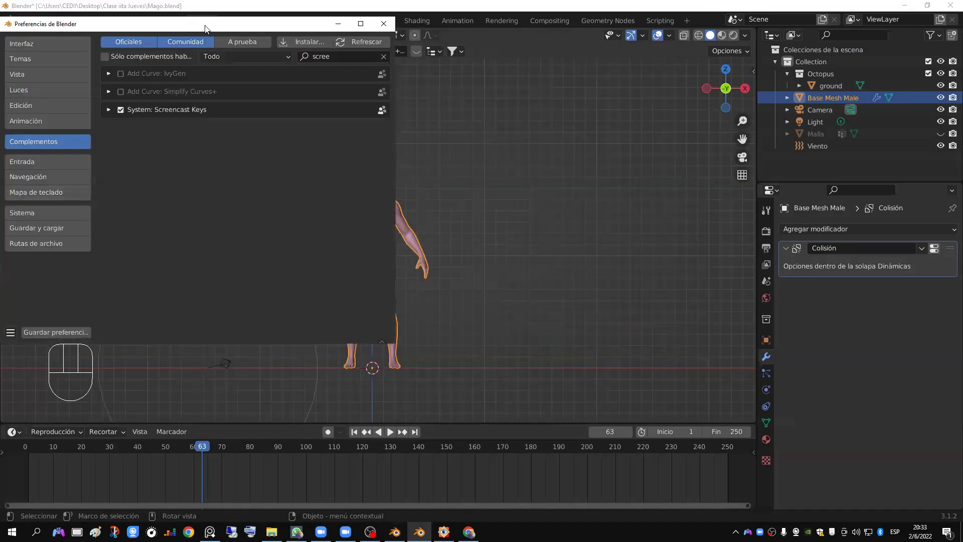
pyautogui.moveTo(210, 28); pyautogui.dragTo(409, 80)
pyautogui.click(542, 113)
pyautogui.write('boo')
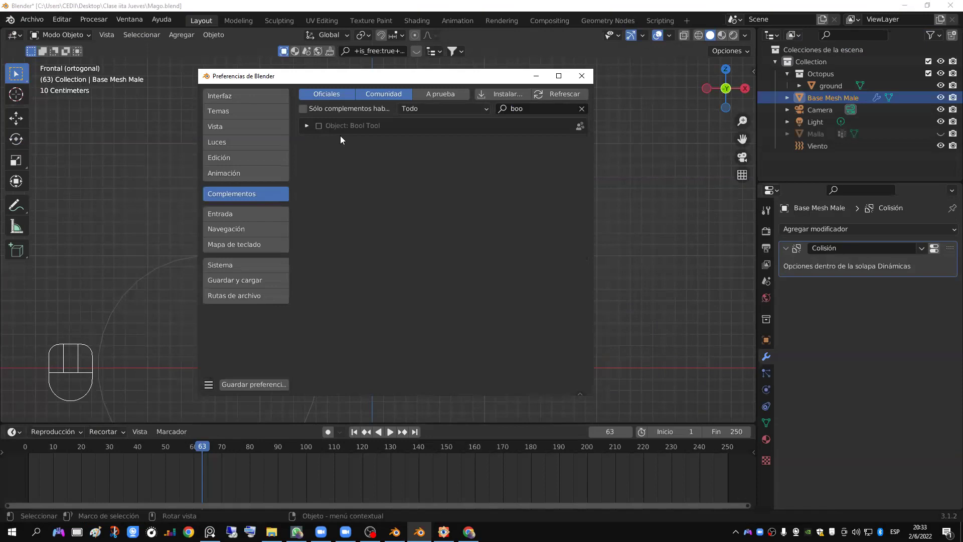
pyautogui.click(318, 126)
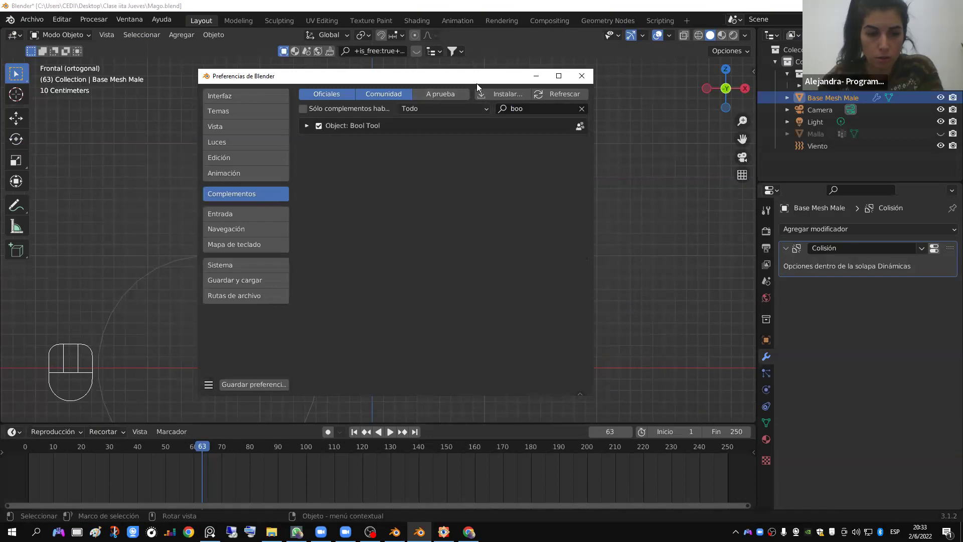
# Step: Save the preferences with the Bool Tool add-on enabled and close the preferences window
pyautogui.moveTo(506, 84); pyautogui.dragTo(532, 110)
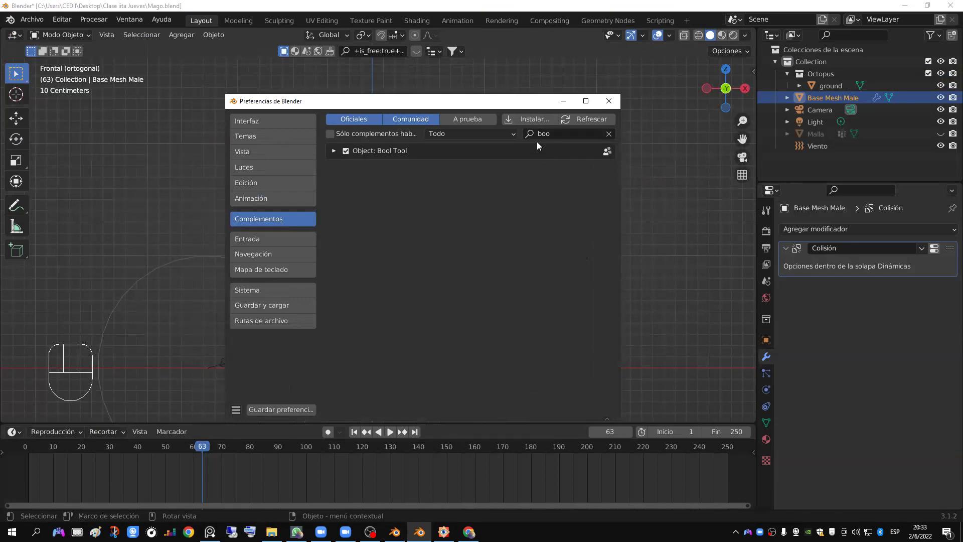
pyautogui.click(566, 136)
pyautogui.click(538, 164)
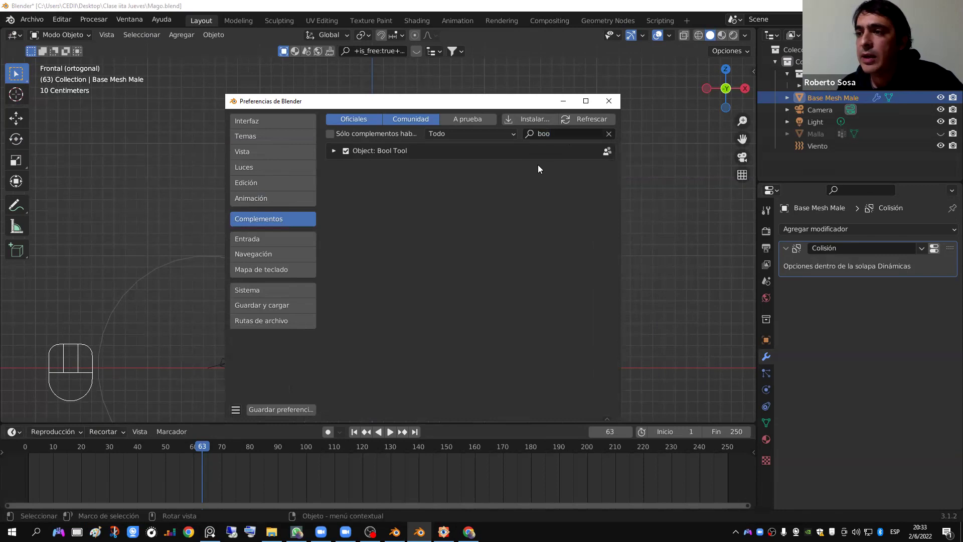
pyautogui.click(333, 152)
pyautogui.click(331, 152)
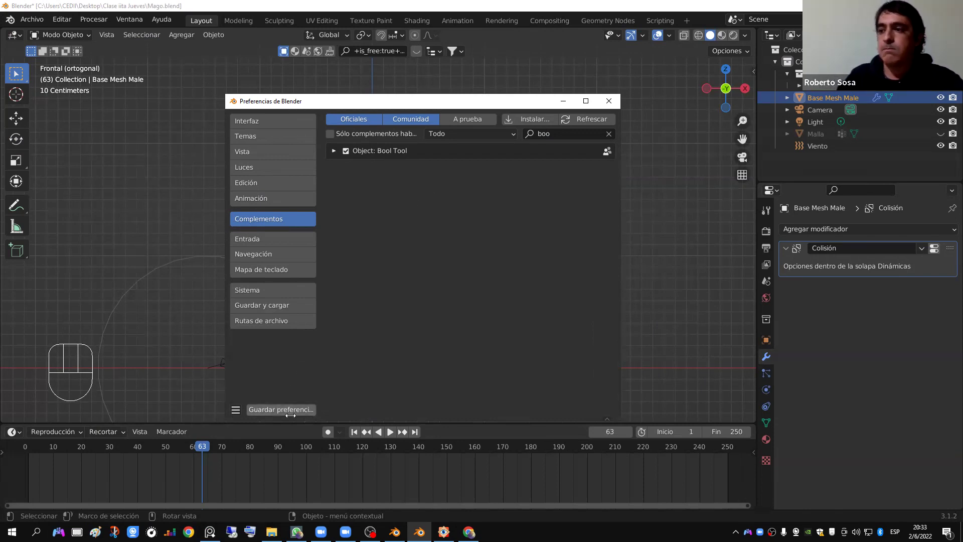
pyautogui.click(311, 410)
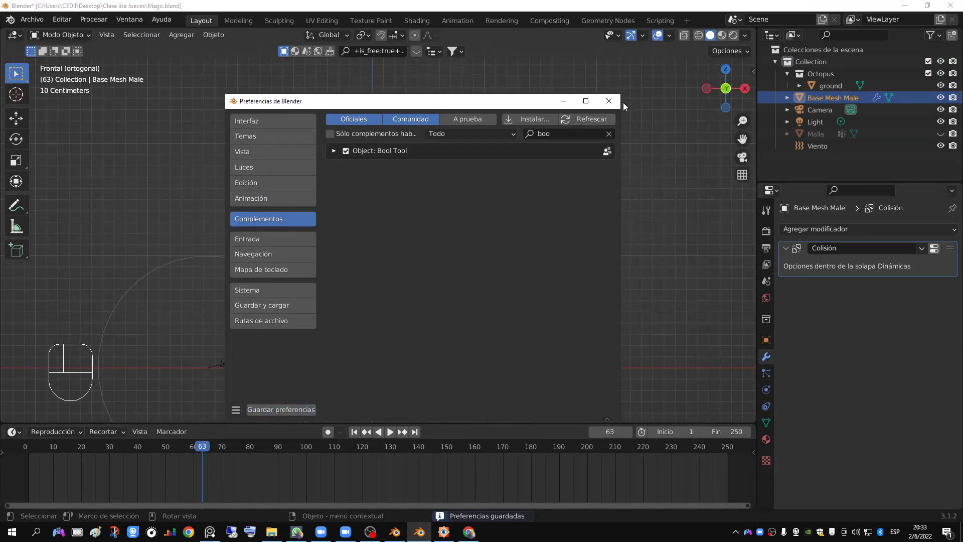
pyautogui.click(615, 102)
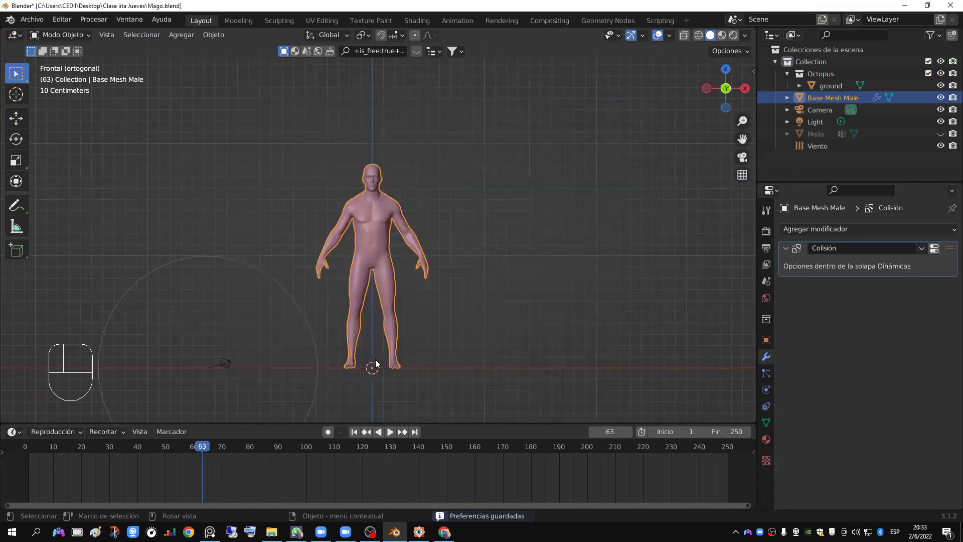
pyautogui.scroll(5, 415, 239)
pyautogui.keyDown('shift'); pyautogui.moveTo(360, 249); pyautogui.dragTo(376, 241, button='middle'); pyautogui.keyUp('shift')
pyautogui.hotkey('shift', 'a')
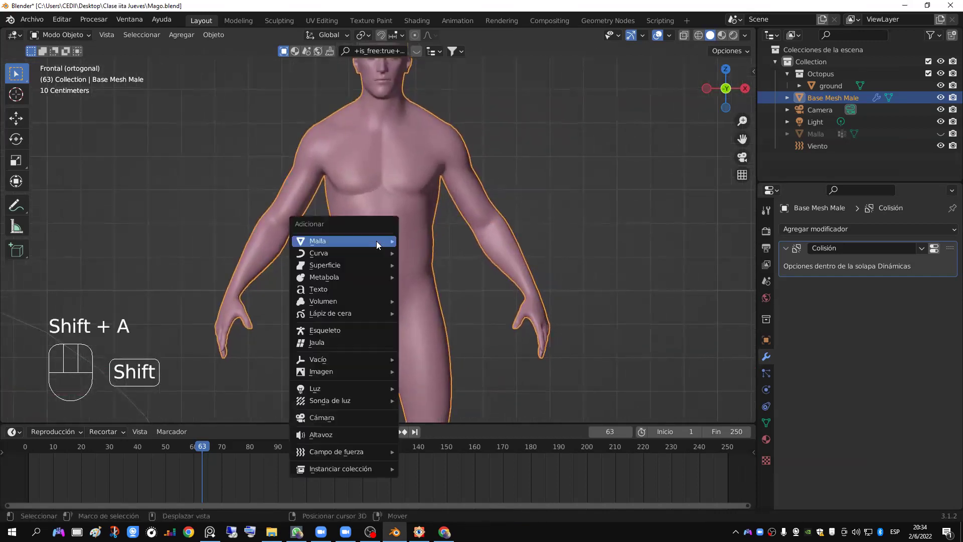
pyautogui.moveTo(376, 240)
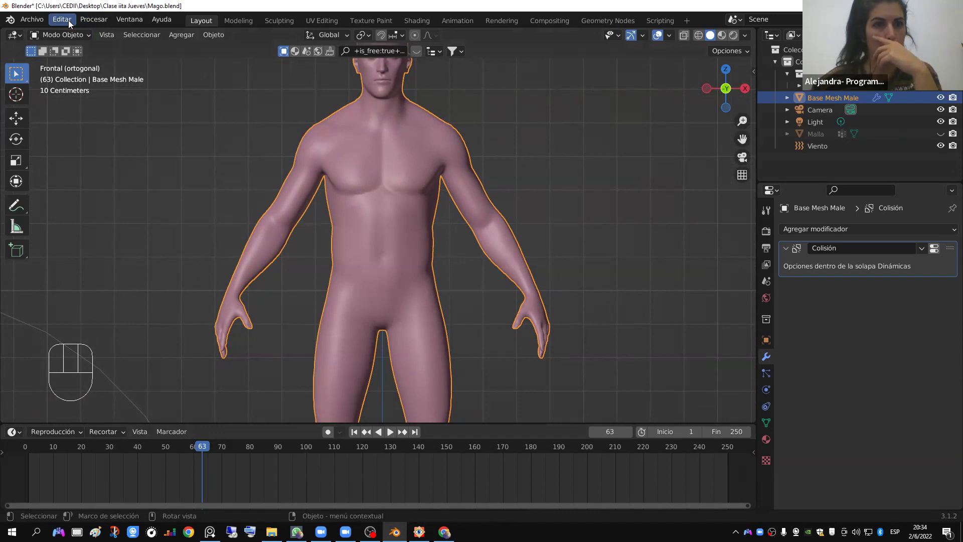
# Step: Add a cube mesh at the male figure's feet and scale it down to about half the figure's height
pyautogui.scroll(-3, 289, 210)
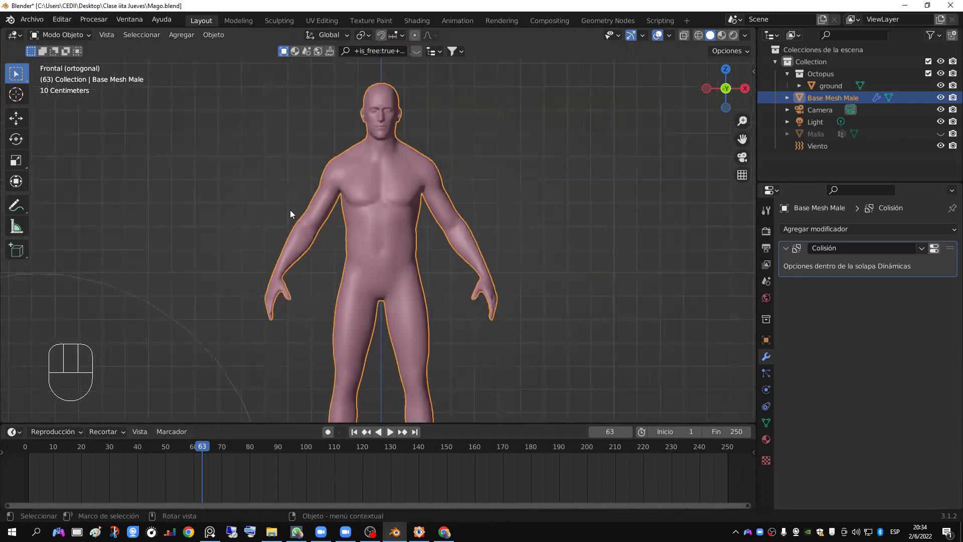
pyautogui.keyDown('shift'); pyautogui.moveTo(358, 152); pyautogui.dragTo(396, 201, button='middle'); pyautogui.keyUp('shift')
pyautogui.scroll(5, 344, 271)
pyautogui.scroll(-7, 348, 293)
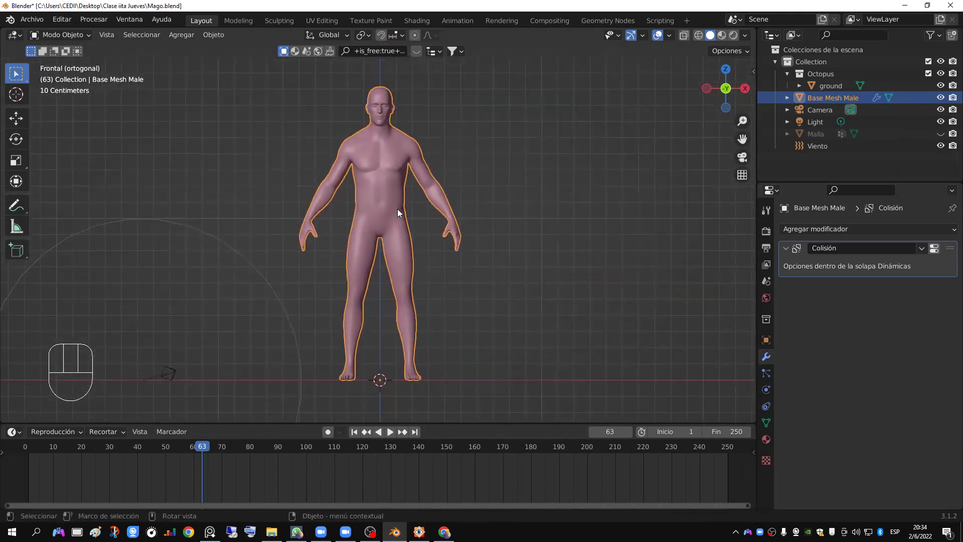
pyautogui.scroll(1, 397, 209)
pyautogui.scroll(-2, 398, 210)
pyautogui.scroll(1, 397, 208)
pyautogui.hotkey('shift', 'a')
pyautogui.moveTo(397, 208)
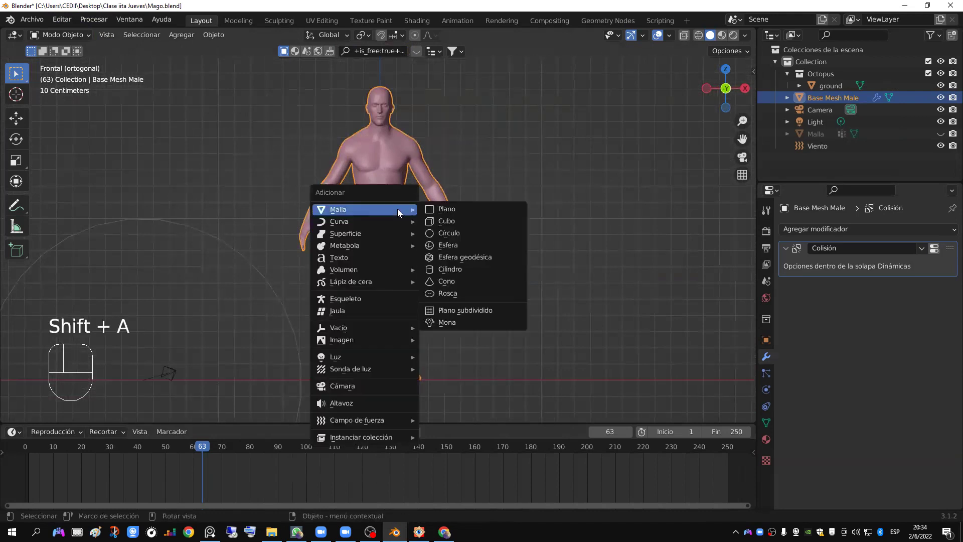
pyautogui.click(451, 221)
pyautogui.press('s')
pyautogui.click(401, 304)
# Step: Move the cube up beside the figure's torso, covering one arm, and rotate it about 60° in the front view
pyautogui.press('g')
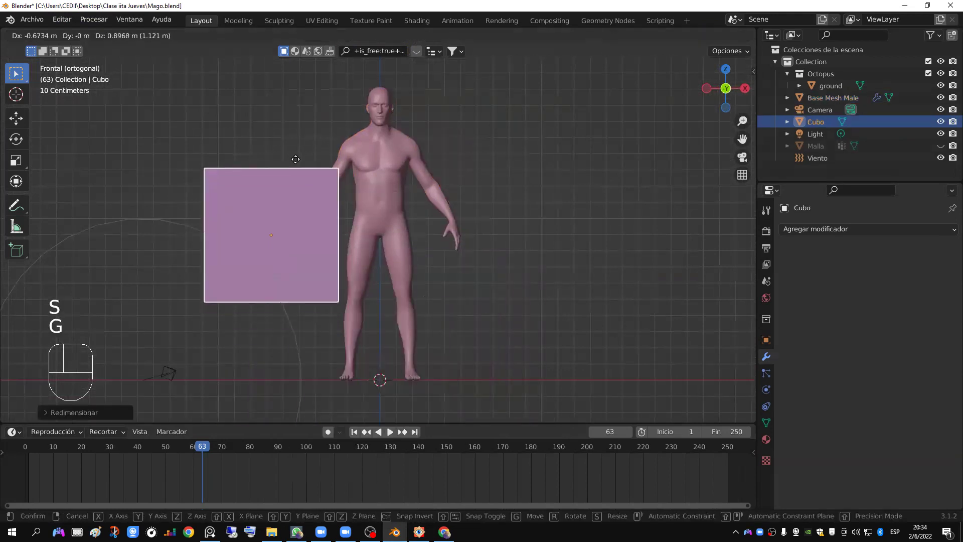
pyautogui.click(283, 129)
pyautogui.press('r')
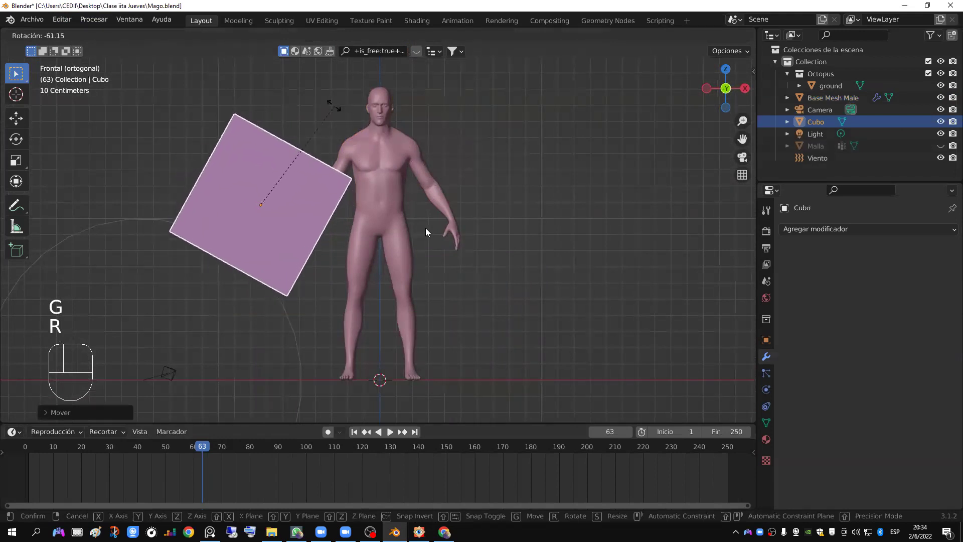
pyautogui.click(330, 103)
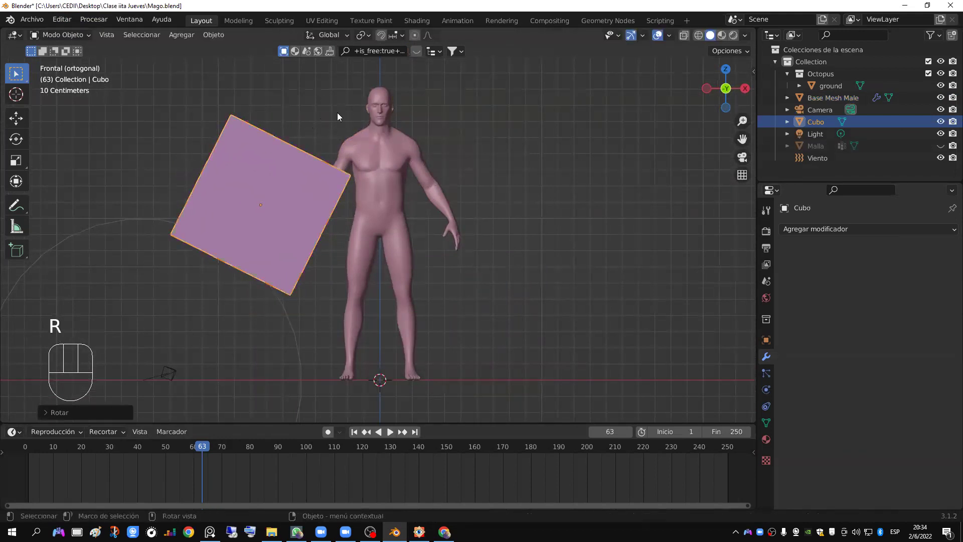
# Step: Nudge the cube about 0.015 m, mostly upward, so it still covers the male figure's forearm and hand
pyautogui.keyDown('shift'); pyautogui.moveTo(390, 129); pyautogui.dragTo(382, 194, button='middle'); pyautogui.keyUp('shift')
pyautogui.scroll(3, 381, 194)
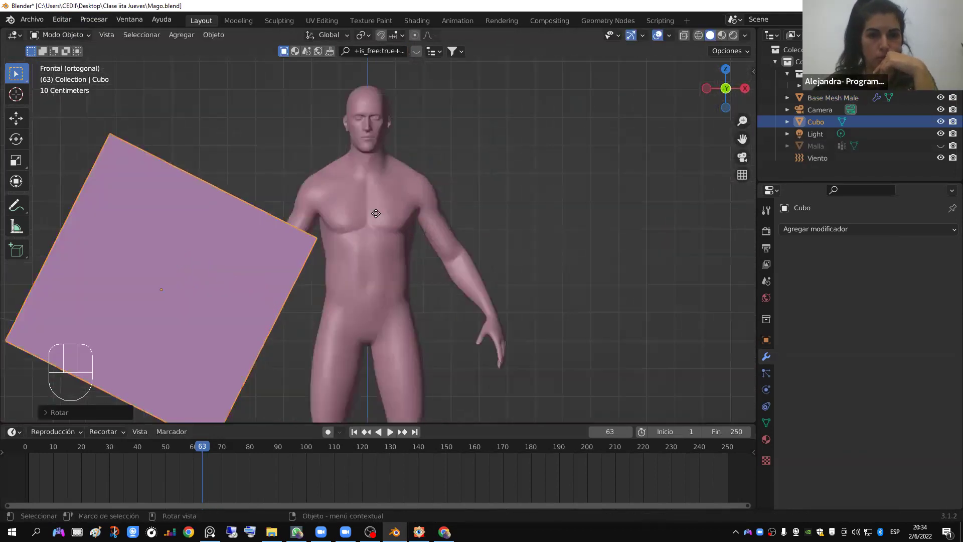
pyautogui.press('g')
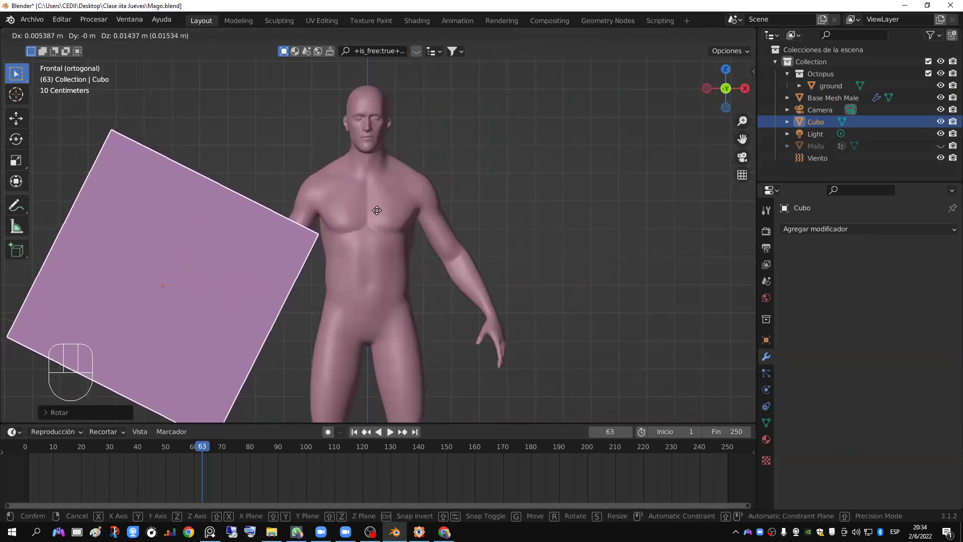
pyautogui.click(377, 210)
pyautogui.moveTo(377, 210); pyautogui.dragTo(368, 239, button='middle')
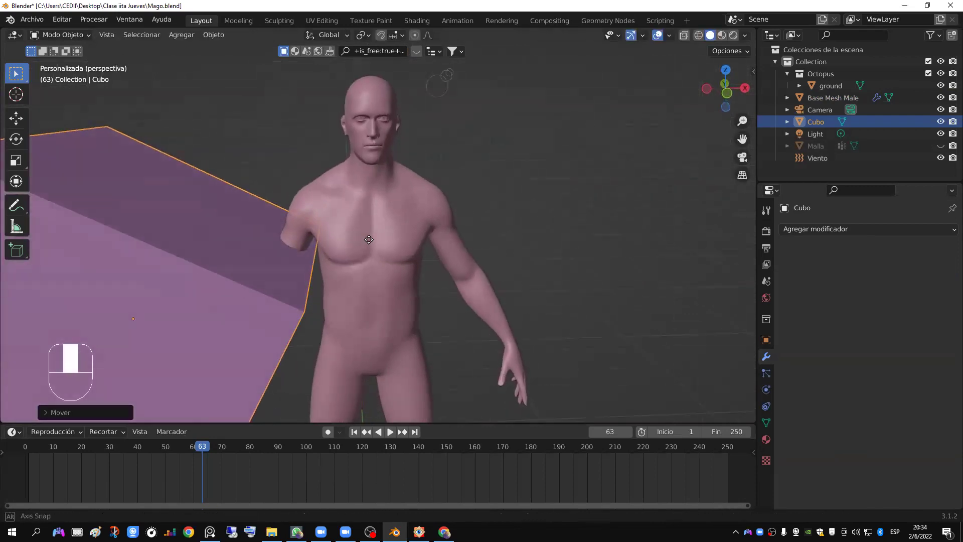
# Step: Try rotating and moving the cube against the figure's arm in the front view and enlarging it over part of the torso
pyautogui.press('KP_1')
pyautogui.press('r')
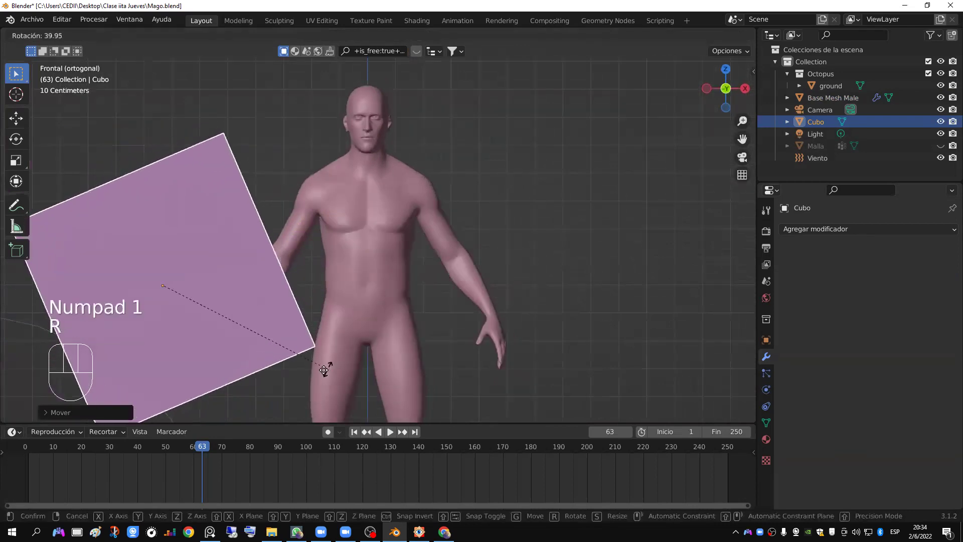
pyautogui.press('g')
pyautogui.click(350, 251)
pyautogui.press('r')
pyautogui.click(367, 346)
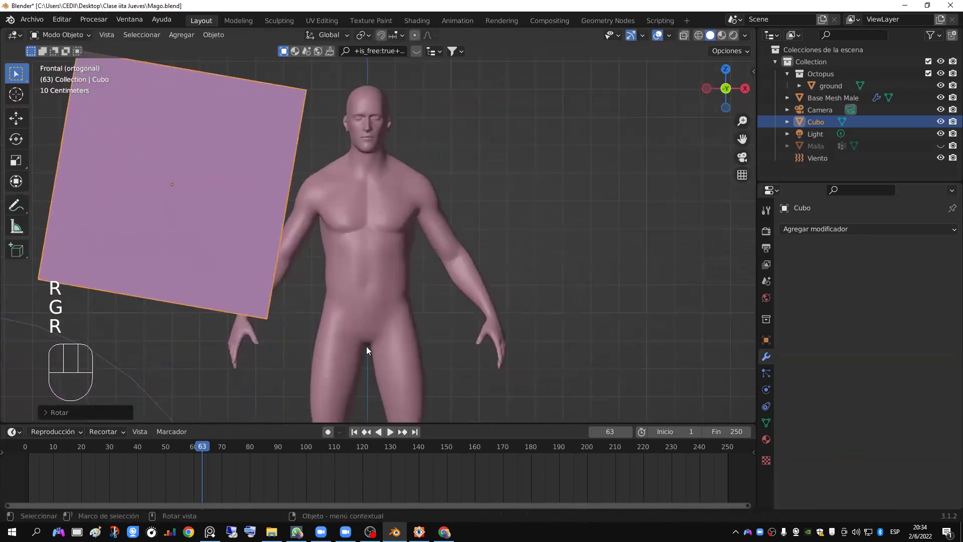
pyautogui.press('g')
pyautogui.press('r')
pyautogui.click(383, 228)
pyautogui.press('s')
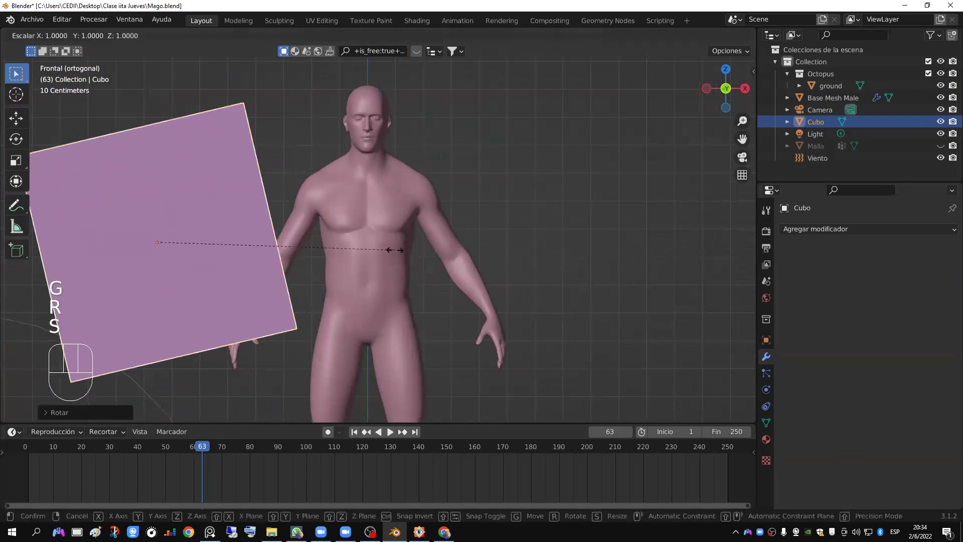
pyautogui.click(504, 296)
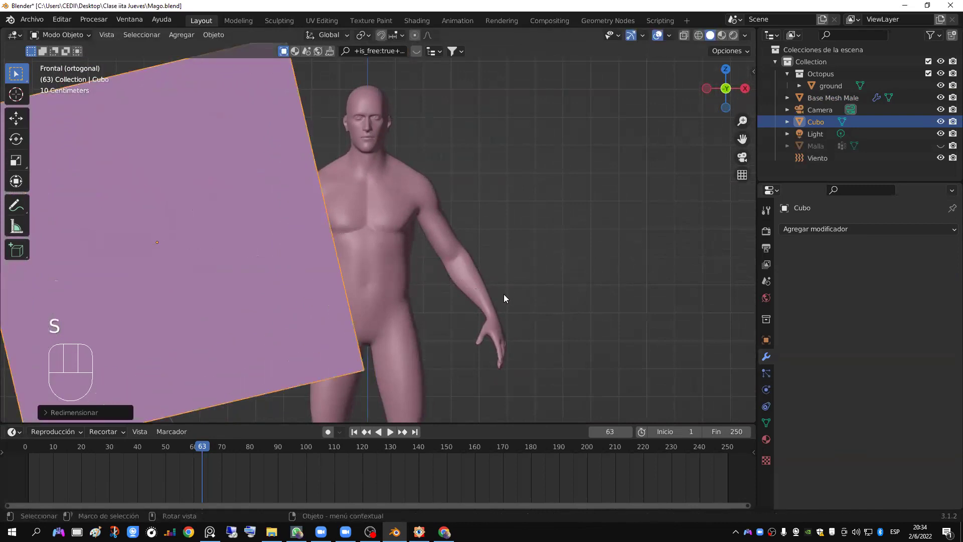
# Step: Try straightening the enlarged cube and raising it so it covers only the figure's upper arm
pyautogui.press('r')
pyautogui.press('g')
pyautogui.click(491, 331)
pyautogui.press('r')
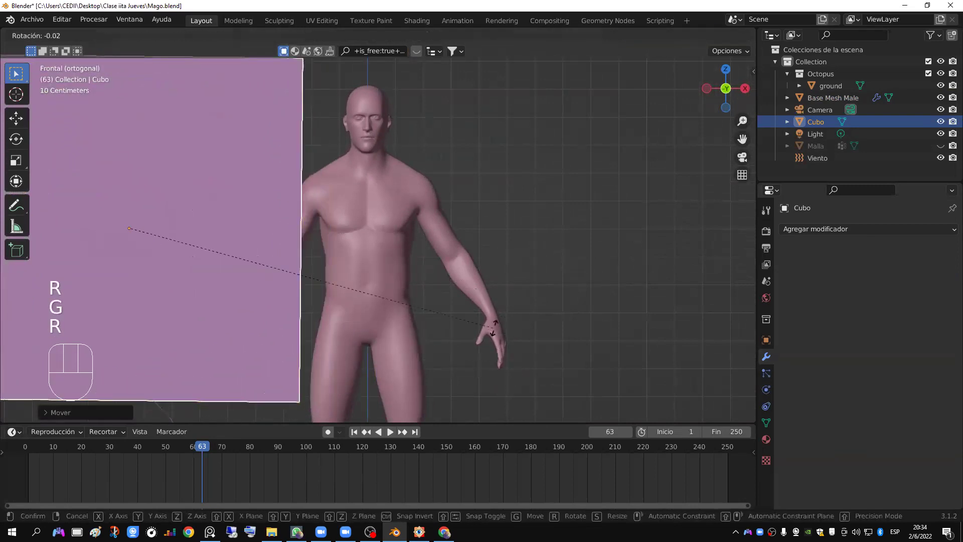
pyautogui.rightClick(467, 318)
pyautogui.press('g')
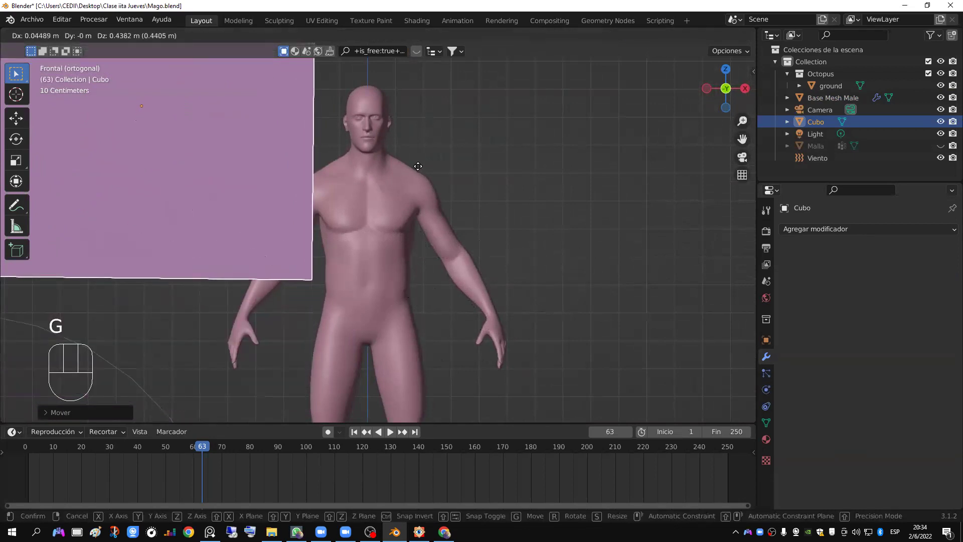
pyautogui.press('r')
pyautogui.click(415, 157)
# Step: Undo the trial rotations, moves and scaling, back to the cube's tilted placement over the figure's forearm
pyautogui.hotkey('ctrl', 'z')
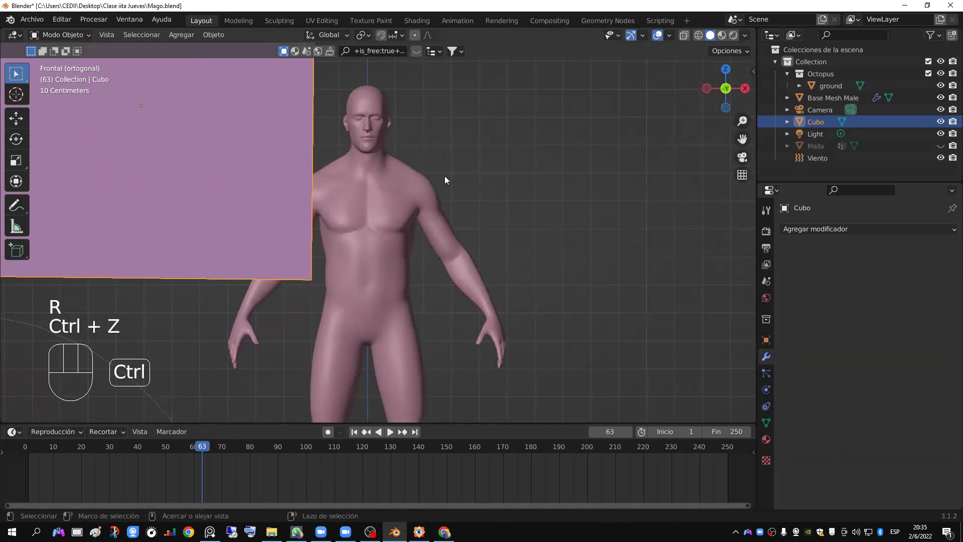
pyautogui.hotkey('ctrl', 'z')
pyautogui.hotkey('ctrl', 'z')
pyautogui.hotkey('ctrl', 'z')
pyautogui.hotkey('ctrl', 'z')
pyautogui.hotkey('ctrl', 'z')
pyautogui.hotkey('ctrl', 'z')
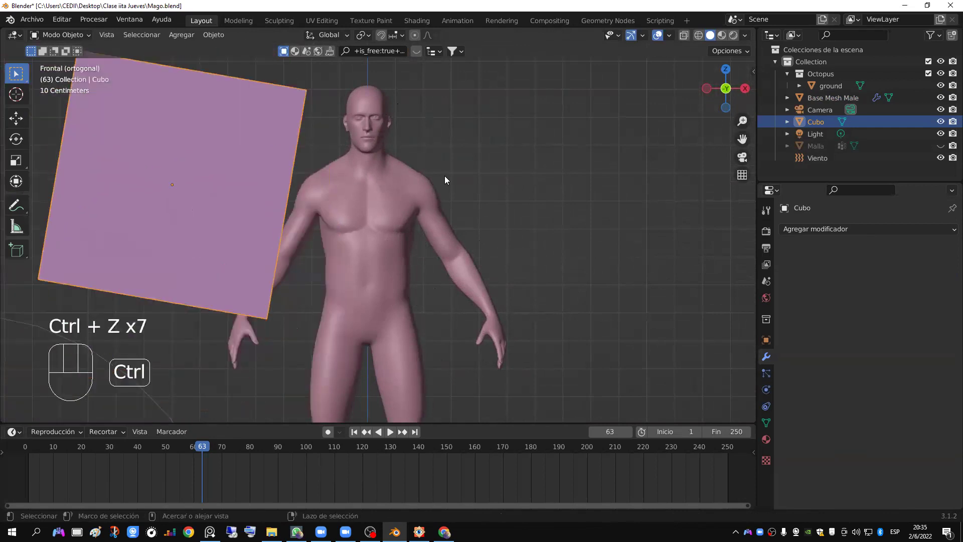
pyautogui.hotkey('ctrl', 'z')
pyautogui.hotkey('ctrl', 'z')
pyautogui.hotkey('ctrl', 'z')
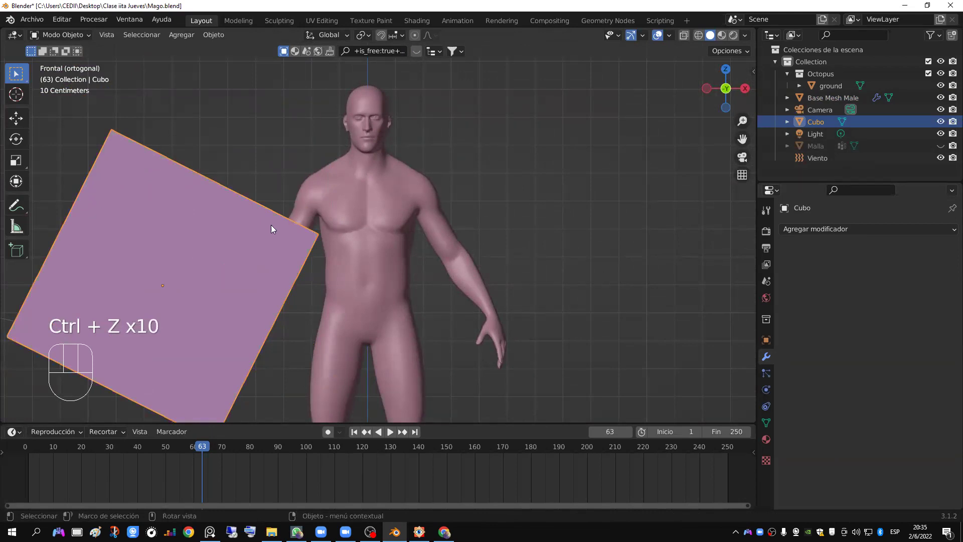
# Step: Apply the cube's object transforms in the front view
pyautogui.scroll(-3, 295, 247)
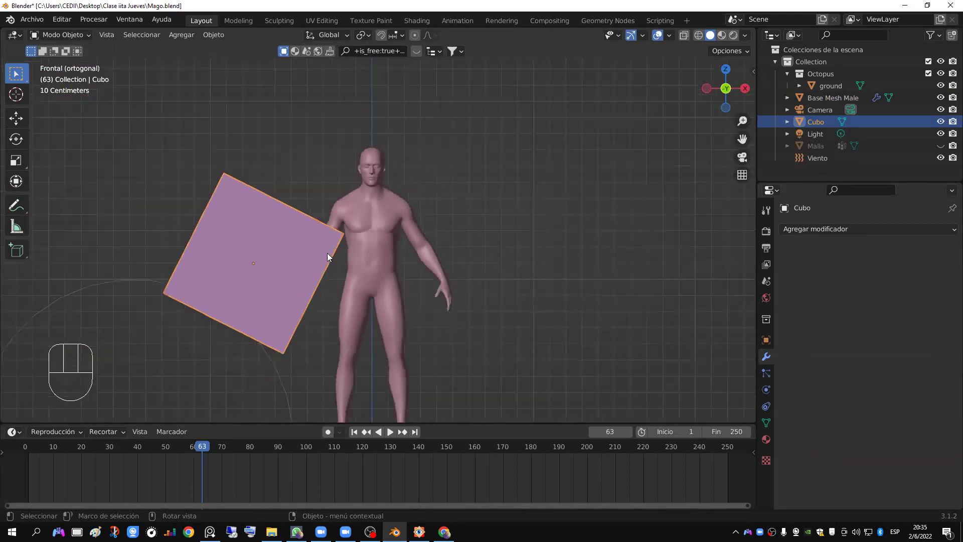
pyautogui.scroll(-5, 380, 243)
pyautogui.scroll(2, 386, 241)
pyautogui.hotkey('shift', 'a')
pyautogui.moveTo(383, 248)
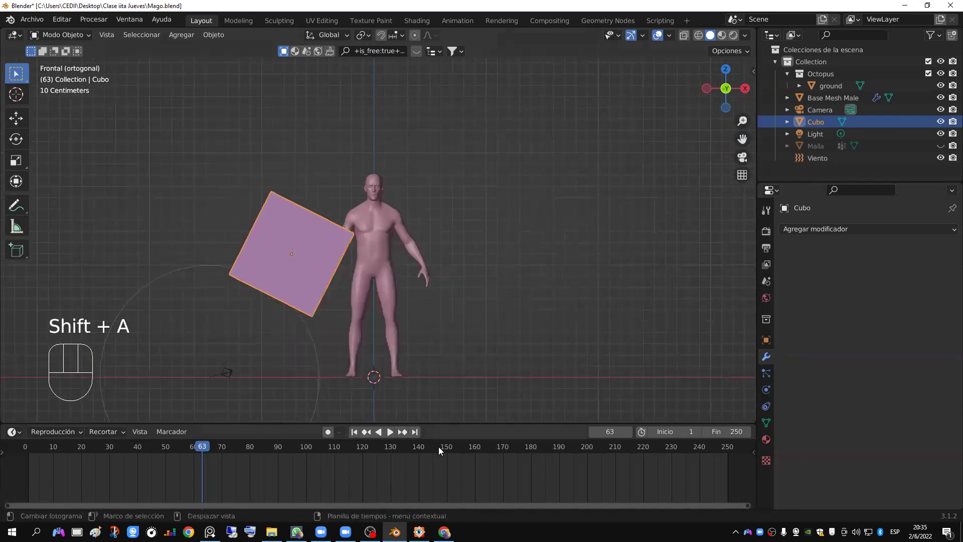
pyautogui.hotkey('ctrl', 'a')
pyautogui.click(383, 241)
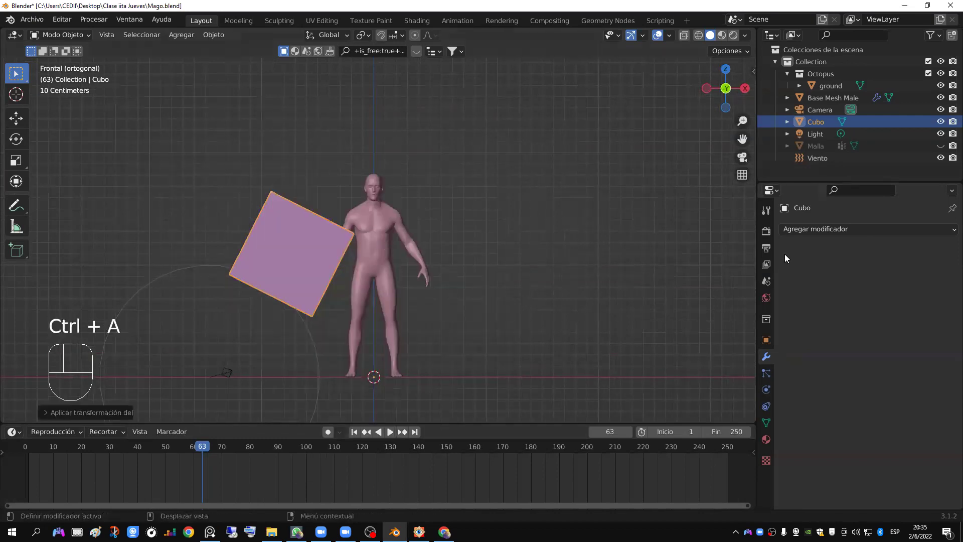
pyautogui.click(793, 230)
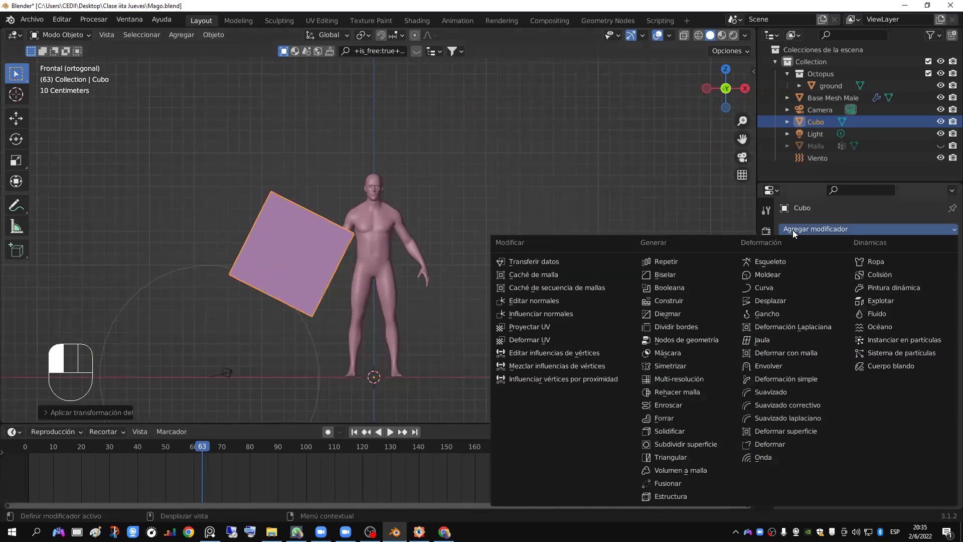
pyautogui.scroll(5, 403, 252)
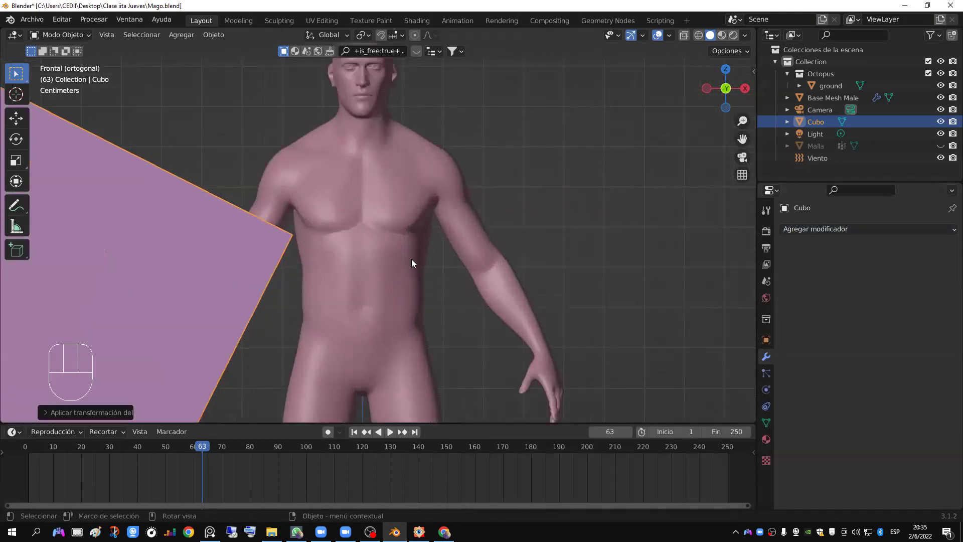
pyautogui.scroll(-5, 411, 259)
pyautogui.keyDown('shift'); pyautogui.scroll(-5, 376, 167); pyautogui.keyUp('shift')
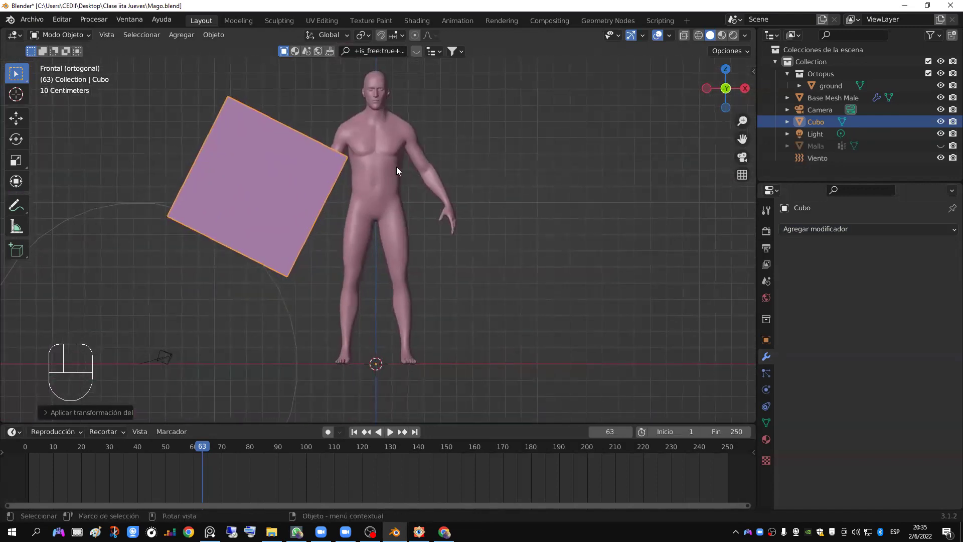
# Step: Delete the Viento wind object from the scene
pyautogui.click(298, 333)
pyautogui.click(161, 357)
pyautogui.press('Delete')
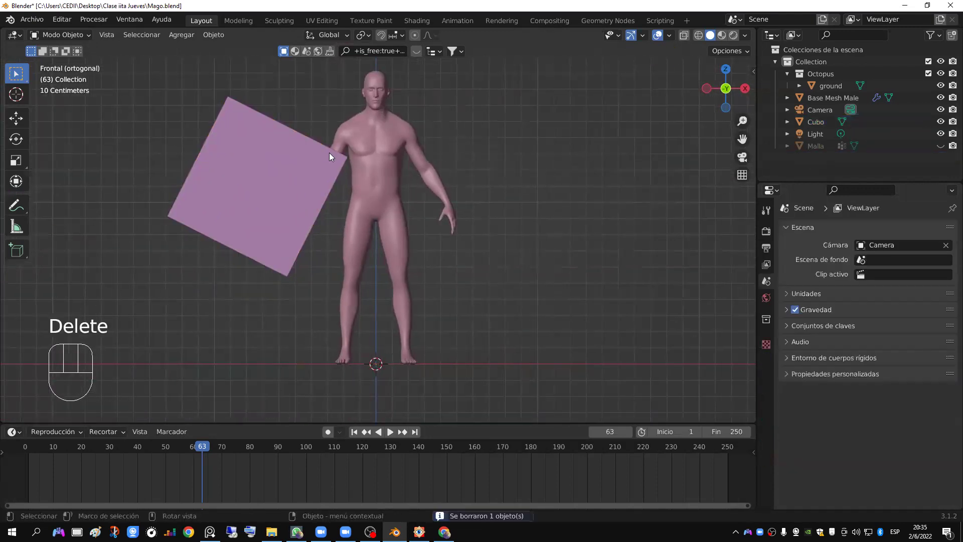
# Step: Select the male figure and the cube in turn, ending with only the cube selected
pyautogui.keyDown('shift'); pyautogui.scroll(3, 390, 147); pyautogui.keyUp('shift')
pyautogui.scroll(4, 383, 230)
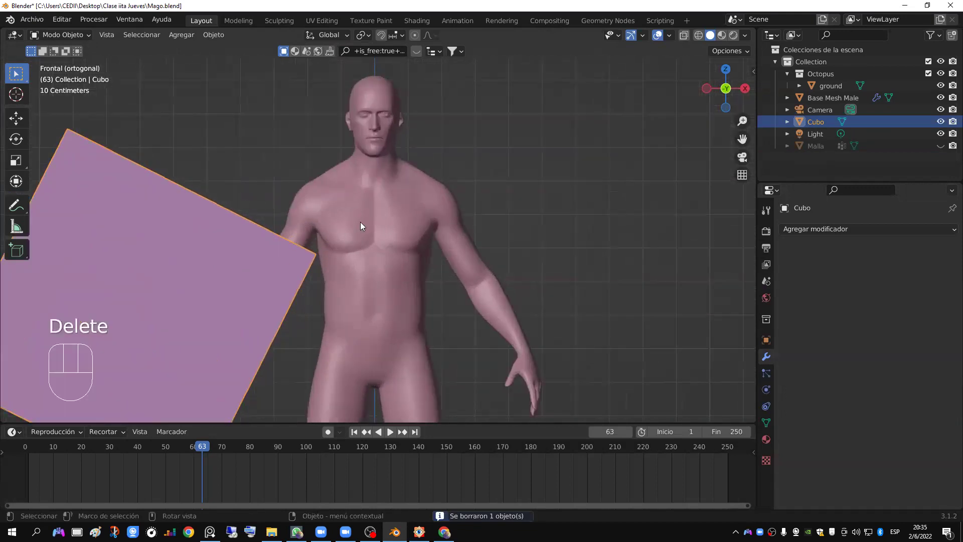
pyautogui.click(416, 211)
pyautogui.scroll(-4, 365, 224)
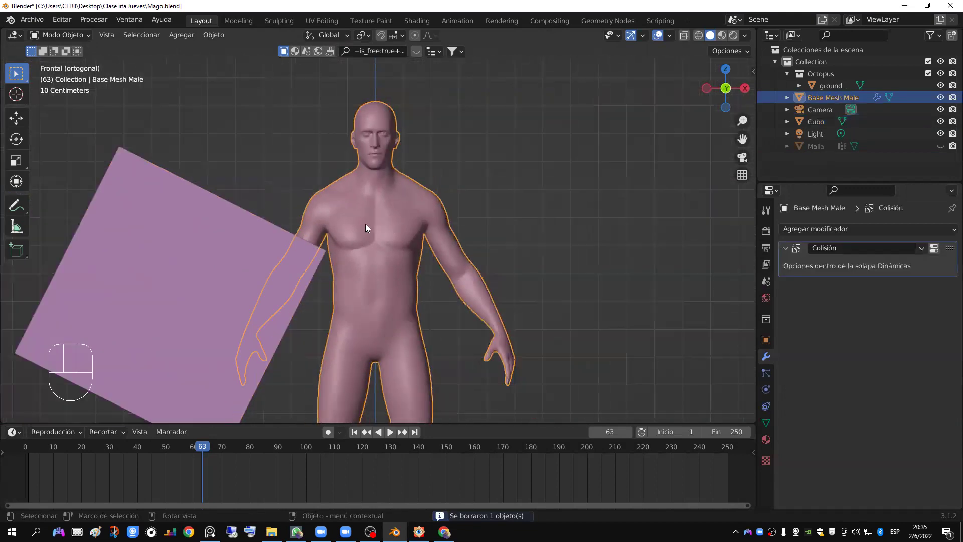
pyautogui.scroll(4, 367, 225)
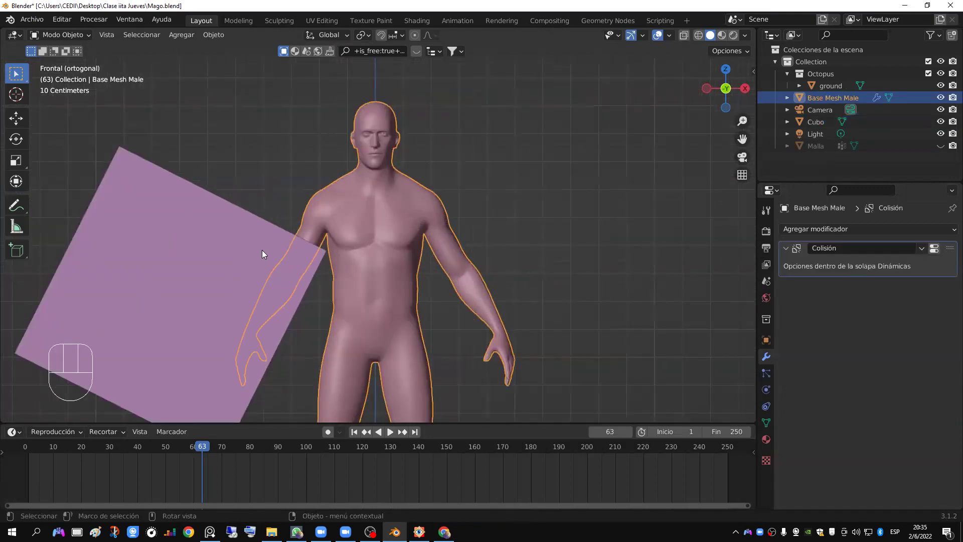
pyautogui.click(196, 283)
pyautogui.click(377, 229)
pyautogui.click(250, 243)
pyautogui.scroll(-3, 392, 290)
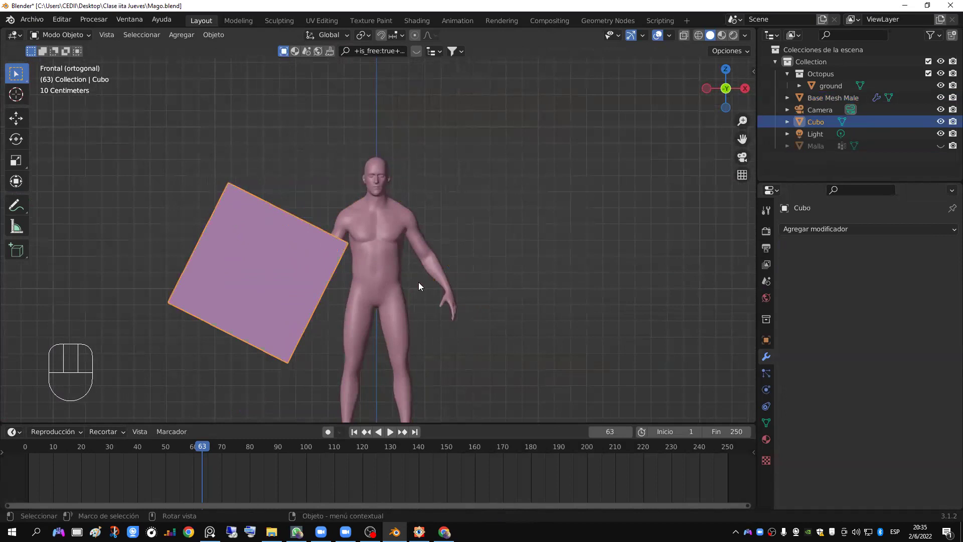
# Step: Display the 3D view's sidebar category that holds Bool Tool
pyautogui.press('n')
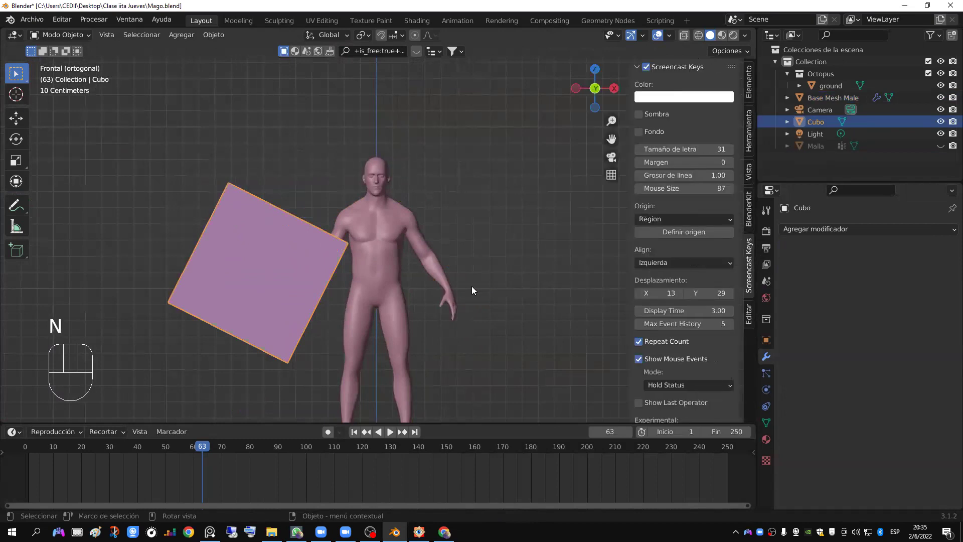
pyautogui.click(749, 316)
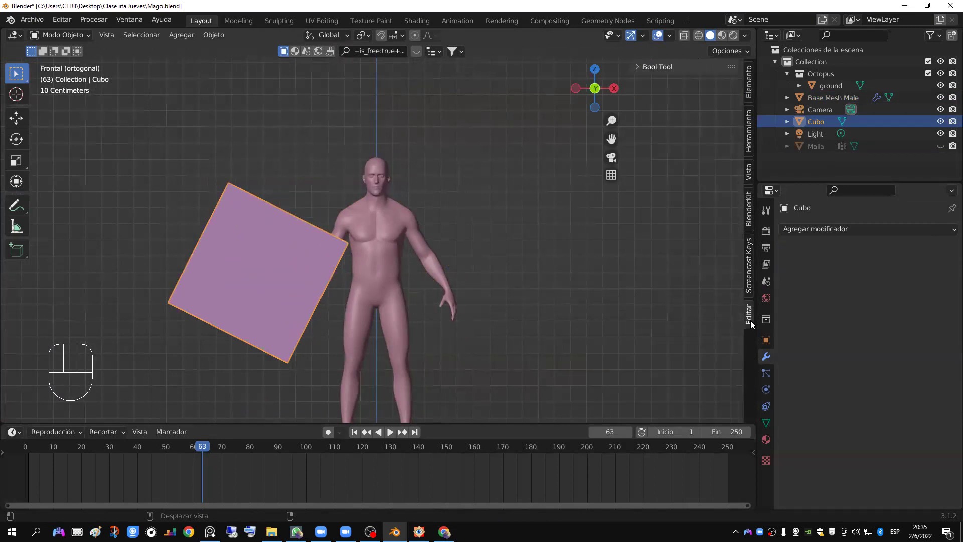
# Step: Draw annotation arrows pointing at the Editar category and the Bool Tool heading
pyautogui.moveTo(737, 319); pyautogui.dragTo(634, 319)
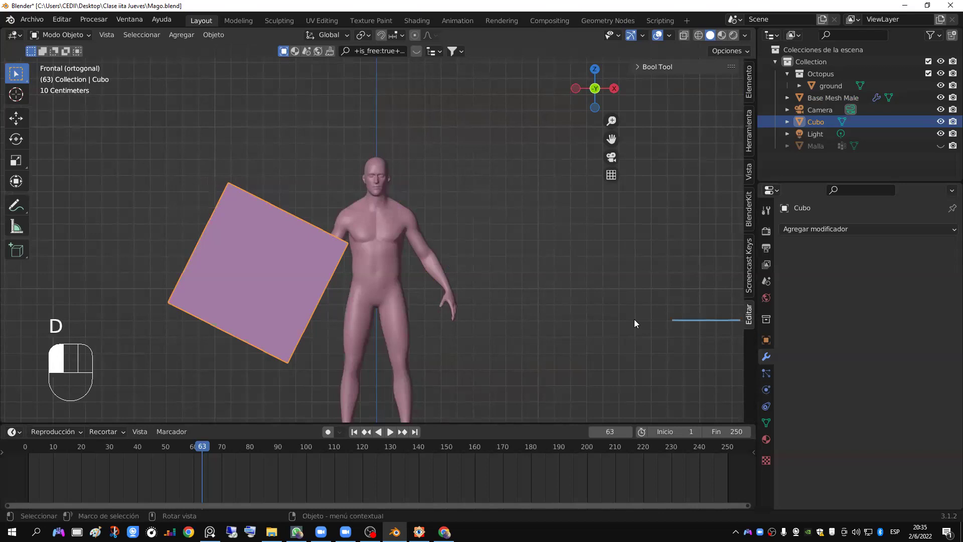
pyautogui.moveTo(718, 307); pyautogui.dragTo(739, 319)
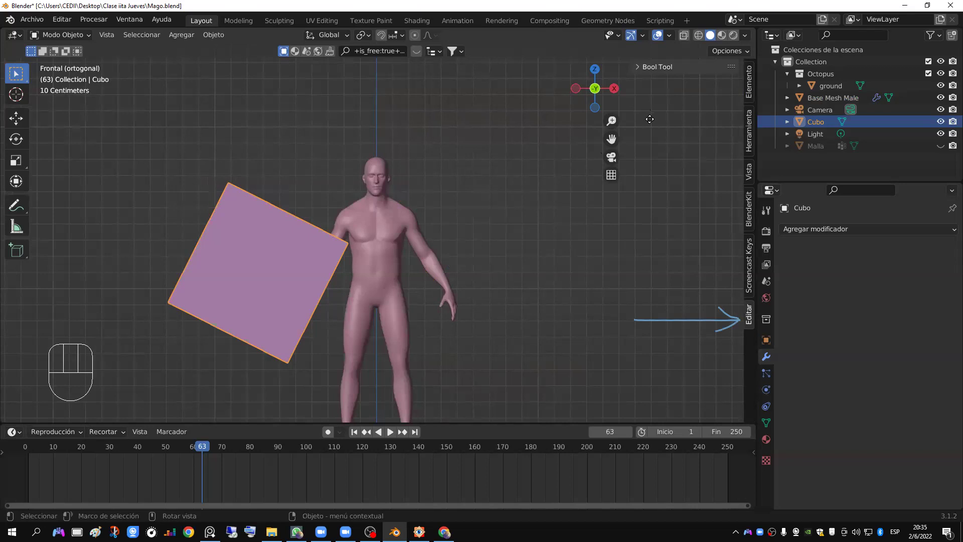
pyautogui.moveTo(650, 124); pyautogui.dragTo(627, 80)
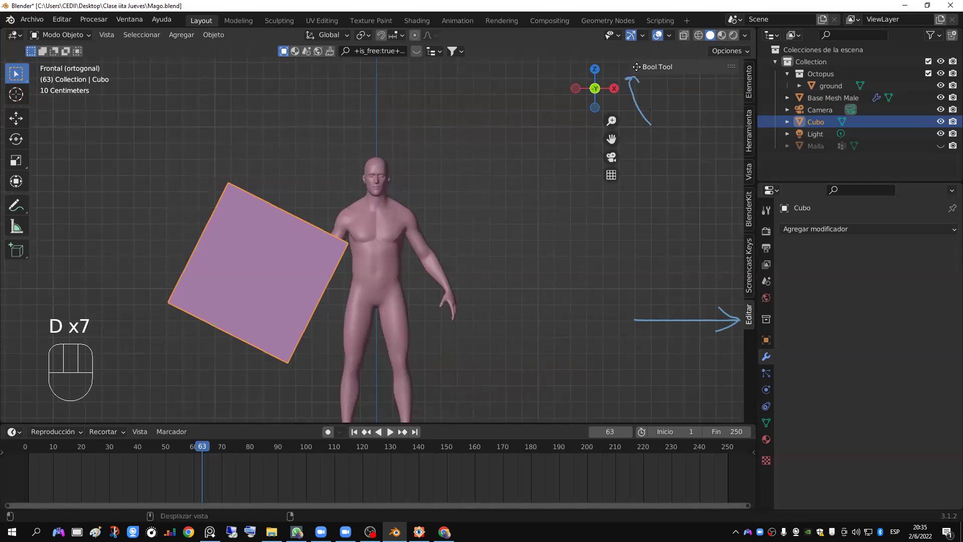
# Step: Expand and collapse the Bool Tool section several times to show its Auto Boolean and Brush Boolean options
pyautogui.click(652, 66)
pyautogui.click(637, 67)
pyautogui.click(638, 67)
pyautogui.click(637, 67)
pyautogui.click(637, 67)
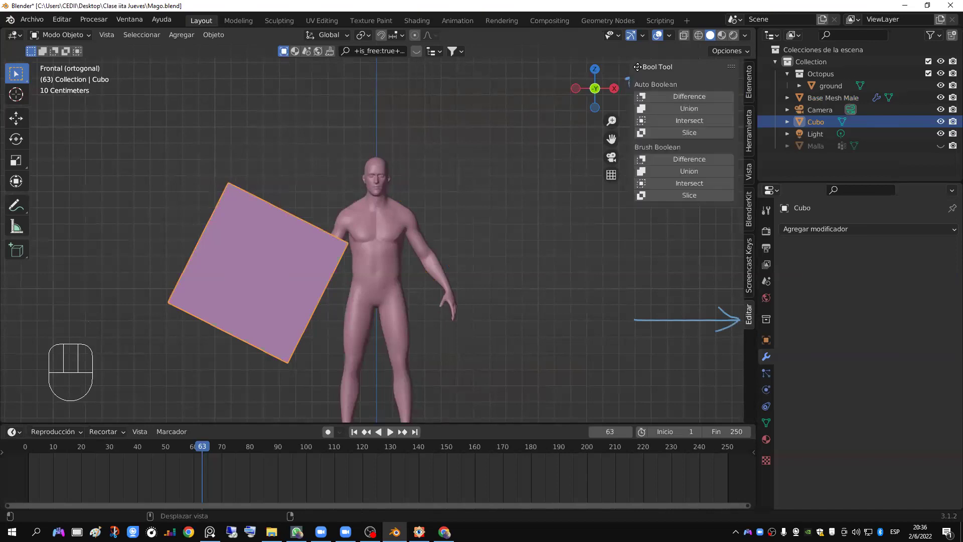
pyautogui.click(635, 67)
pyautogui.click(636, 66)
pyautogui.click(638, 66)
# Step: Erase the annotation arrows and expand the Bool Tool options
pyautogui.moveTo(630, 78)
pyautogui.mouseDown()
pyautogui.moveTo(635, 111)
pyautogui.moveTo(654, 124)
pyautogui.mouseUp()
pyautogui.moveTo(654, 123)
pyautogui.mouseDown(button='right')
pyautogui.moveTo(632, 80)
pyautogui.moveTo(672, 316)
pyautogui.moveTo(656, 328)
pyautogui.moveTo(703, 322)
pyautogui.moveTo(645, 65)
pyautogui.mouseUp(button='right')
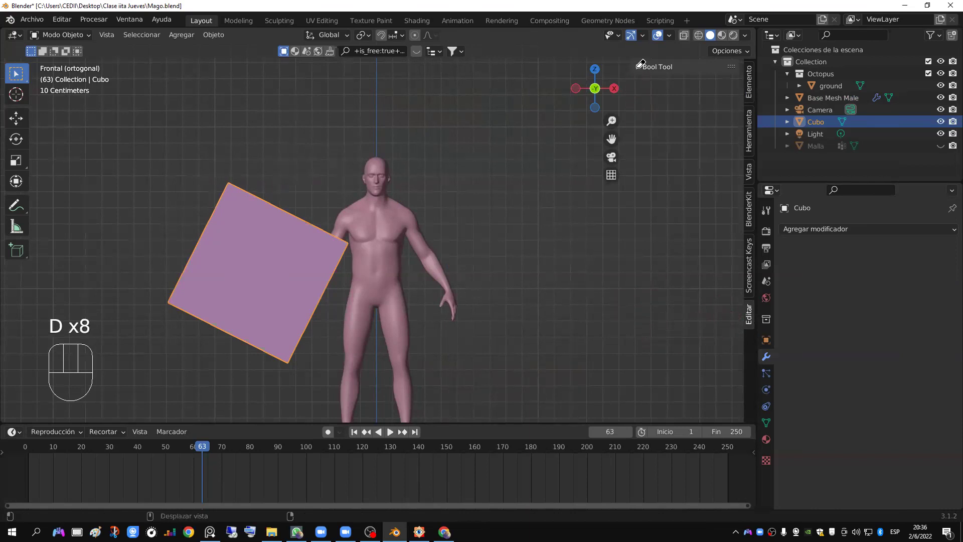
pyautogui.click(640, 67)
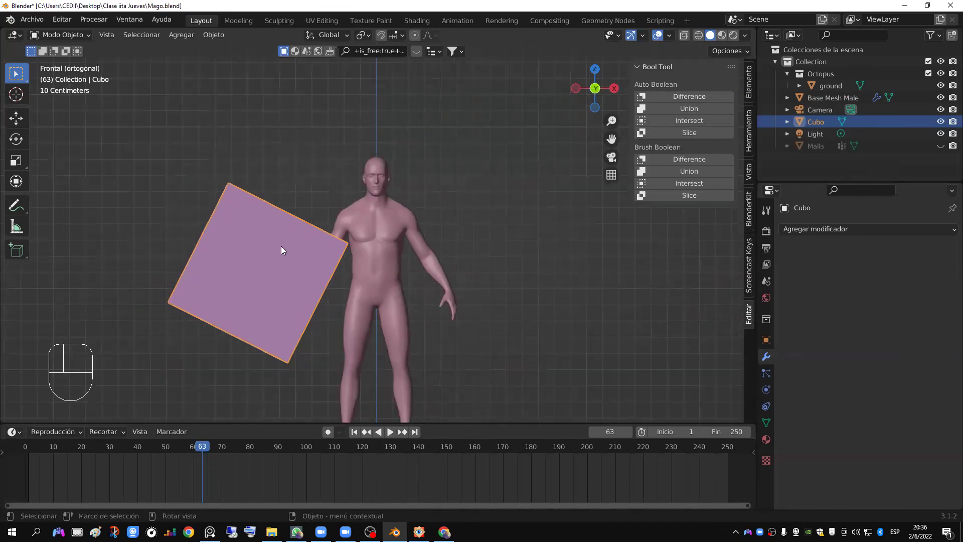
# Step: Annotate the selection order by writing a 1 on the cube and a 2 on the male figure's abdomen
pyautogui.moveTo(238, 267)
pyautogui.mouseDown()
pyautogui.moveTo(259, 273)
pyautogui.moveTo(254, 307)
pyautogui.mouseUp()
pyautogui.press('d')
pyautogui.press('shift')
pyautogui.press('d')
pyautogui.moveTo(385, 300); pyautogui.dragTo(399, 301)
# Step: Underline the annotated 2 with horizontal strokes across the male figure's upper thighs
pyautogui.scroll(1, 383, 302)
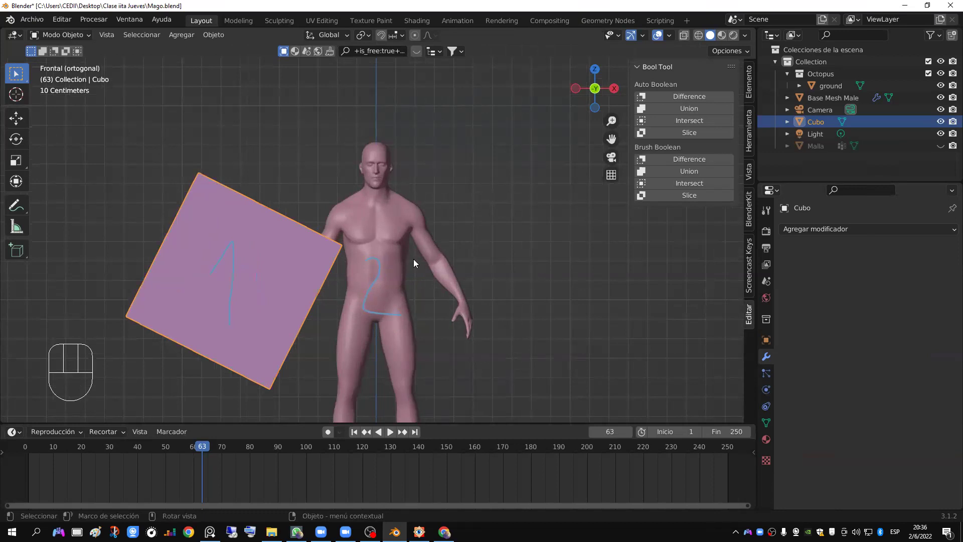
pyautogui.scroll(-1, 414, 259)
pyautogui.moveTo(343, 309)
pyautogui.mouseDown()
pyautogui.moveTo(420, 313)
pyautogui.moveTo(330, 313)
pyautogui.moveTo(412, 311)
pyautogui.moveTo(356, 311)
pyautogui.mouseUp()
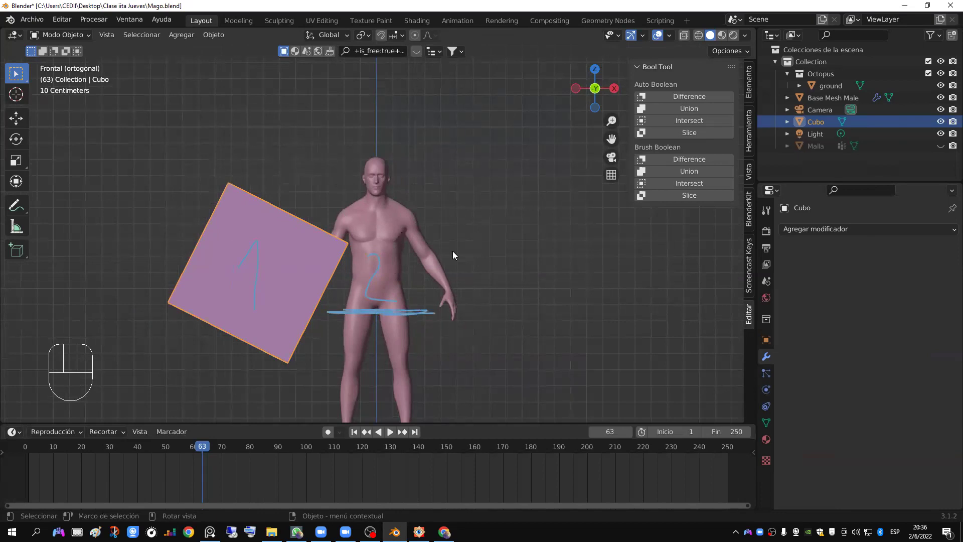
pyautogui.scroll(1, 440, 258)
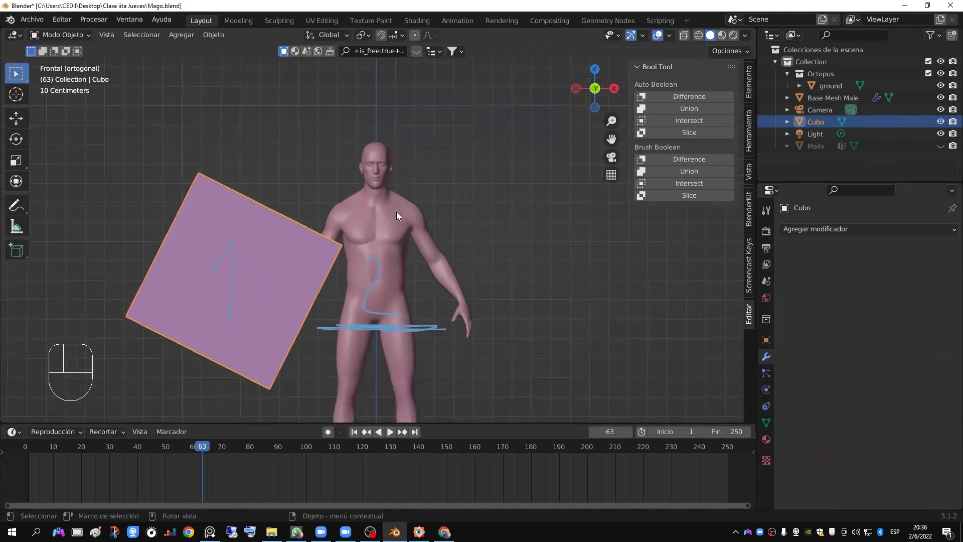
pyautogui.scroll(-1, 310, 259)
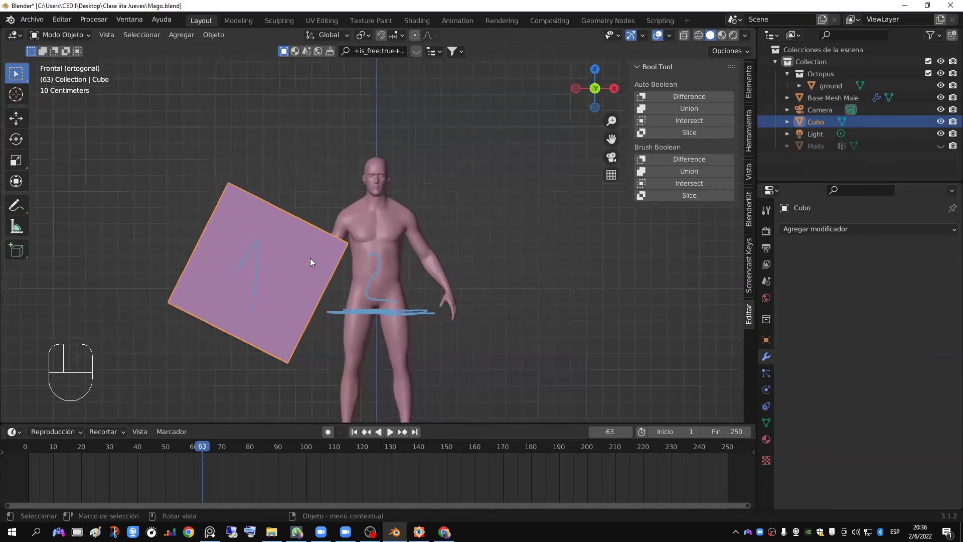
# Step: Cut off the male figure's arm by subtracting the cube with an Auto Boolean Difference
pyautogui.click(282, 223)
pyautogui.scroll(1, 273, 251)
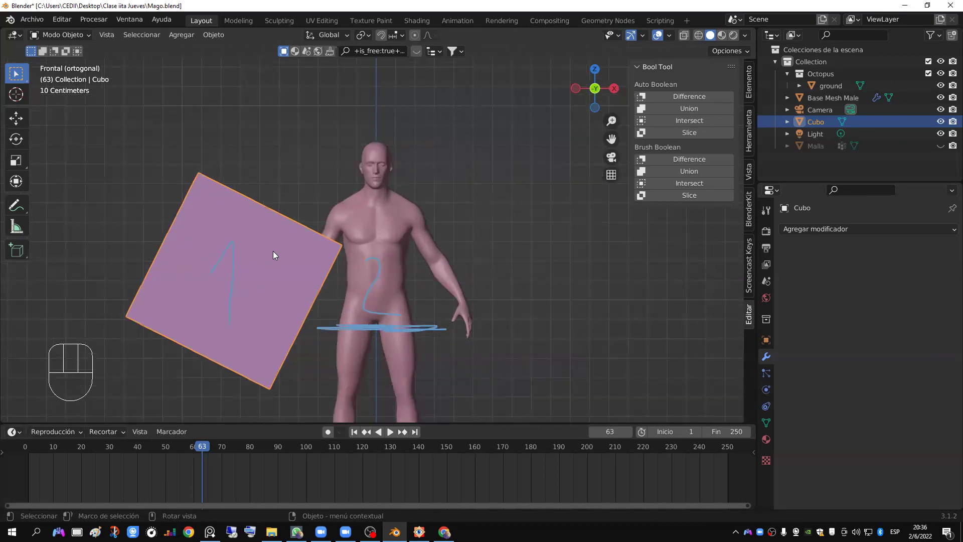
pyautogui.keyDown('shift'); pyautogui.click(389, 232); pyautogui.keyUp('shift')
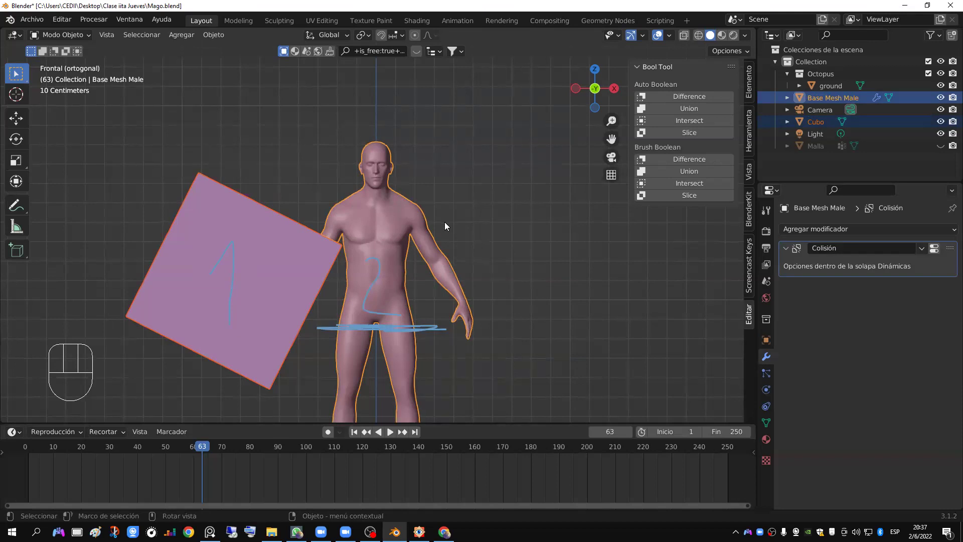
pyautogui.scroll(1, 437, 225)
pyautogui.scroll(-1, 437, 229)
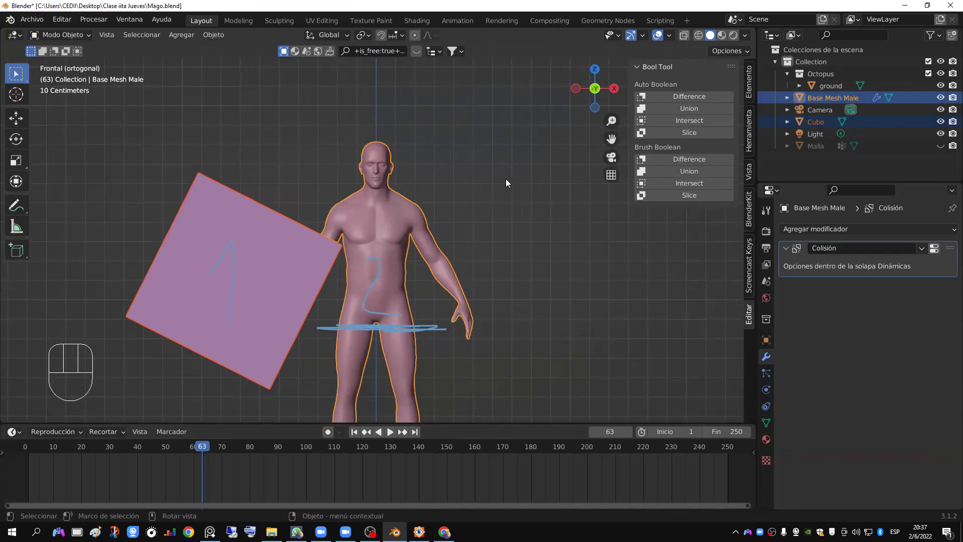
pyautogui.click(652, 98)
# Step: Examine the cut surface of the male figure's upper arm up close and from the front
pyautogui.moveTo(463, 258); pyautogui.dragTo(484, 276, button='middle')
pyautogui.scroll(5, 485, 271)
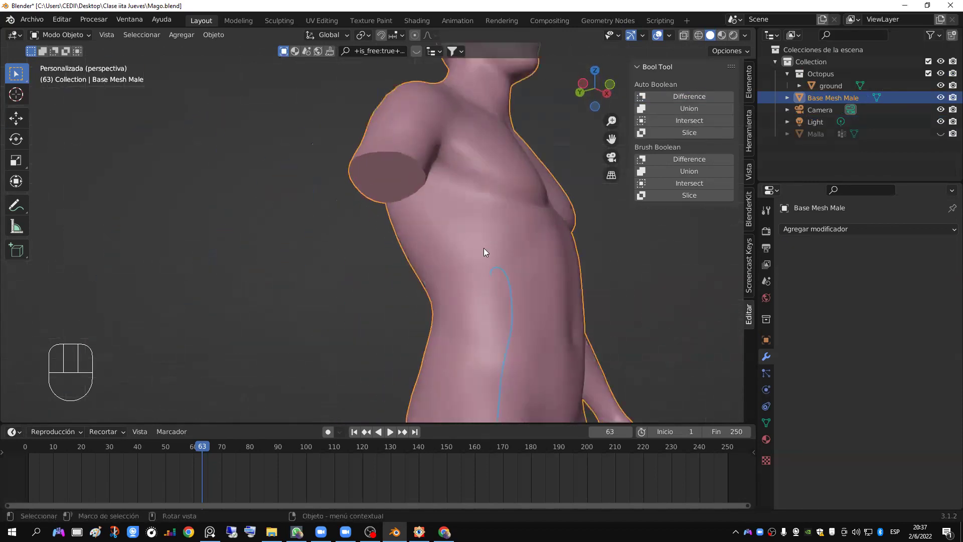
pyautogui.keyDown('shift'); pyautogui.moveTo(472, 200); pyautogui.dragTo(387, 273, button='middle'); pyautogui.keyUp('shift')
pyautogui.scroll(2, 387, 273)
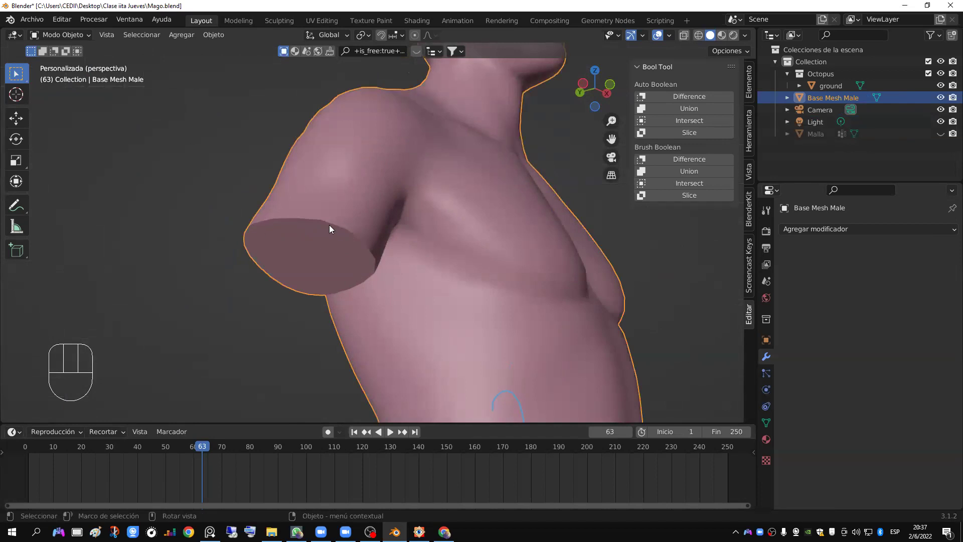
pyautogui.press('KP_1')
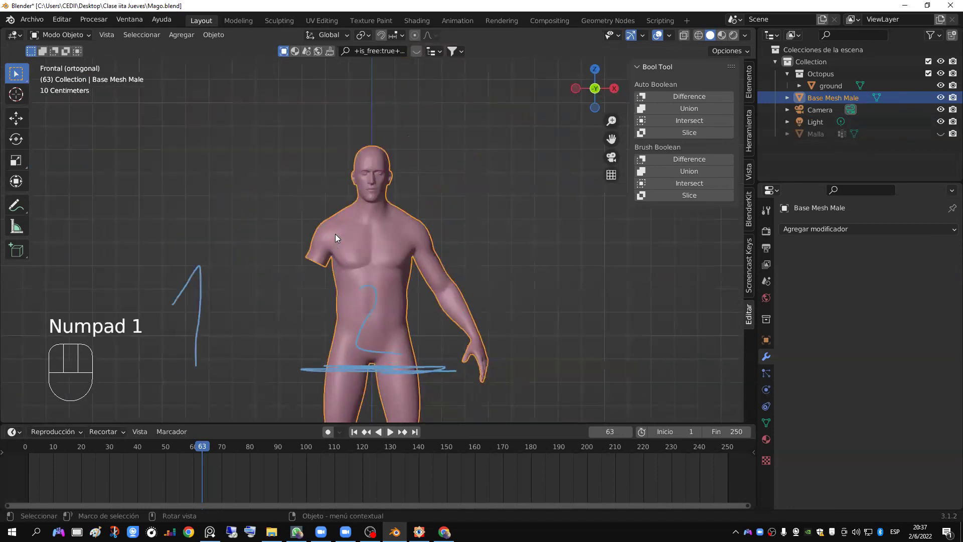
pyautogui.scroll(2, 335, 234)
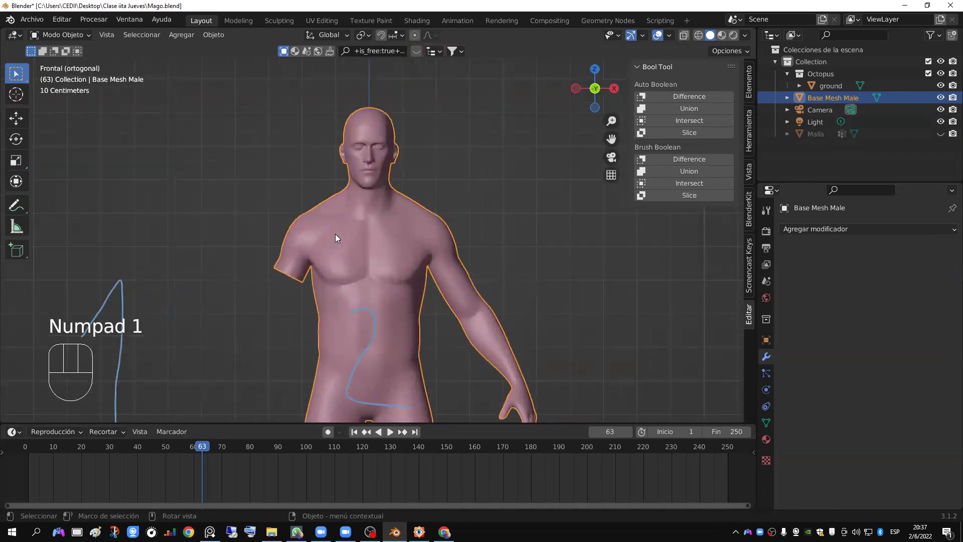
pyautogui.scroll(-2, 335, 234)
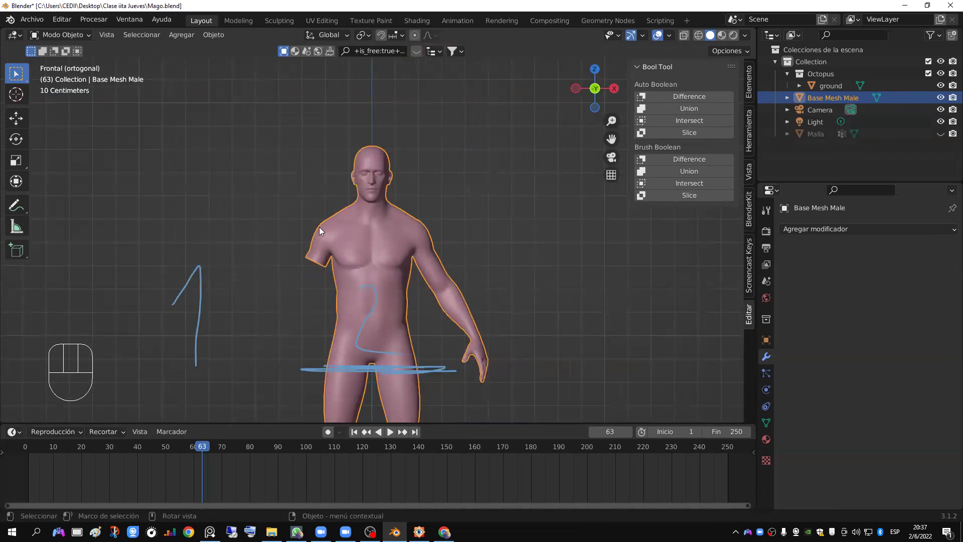
pyautogui.scroll(2, 334, 263)
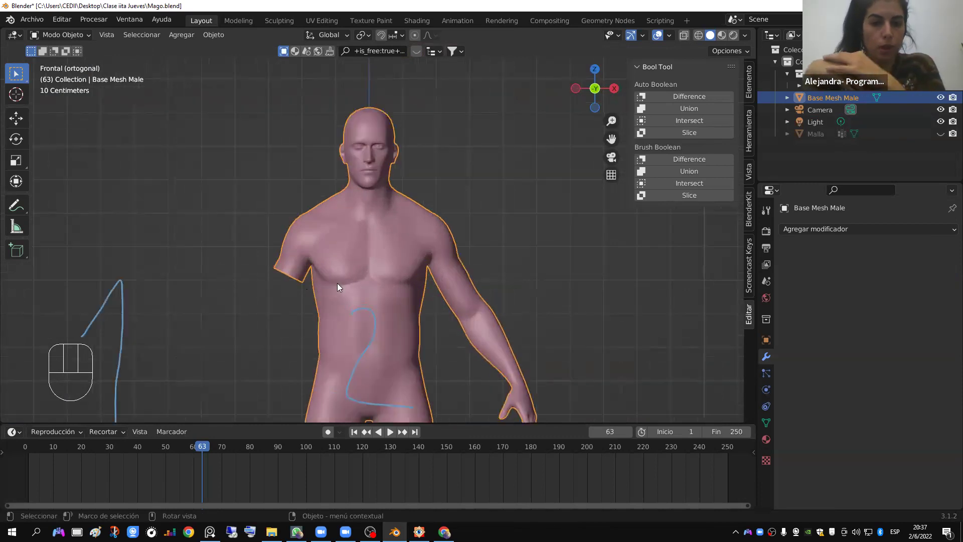
pyautogui.scroll(-3, 417, 293)
# Step: Undo the Difference cut and try moving the figure and cube together, as well as the cube alone
pyautogui.hotkey('ctrl', 'z')
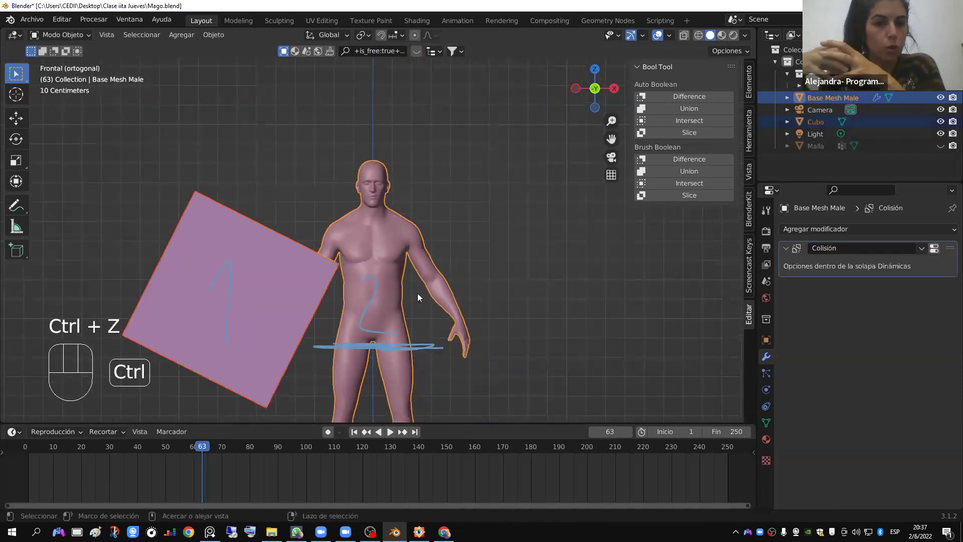
pyautogui.press('g')
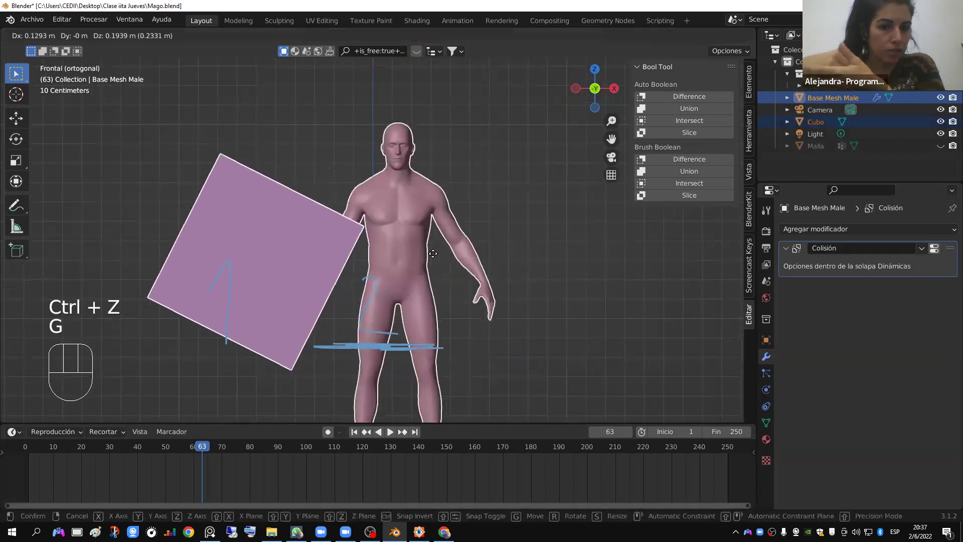
pyautogui.rightClick(433, 254)
pyautogui.click(280, 261)
pyautogui.press('g')
pyautogui.rightClick(357, 262)
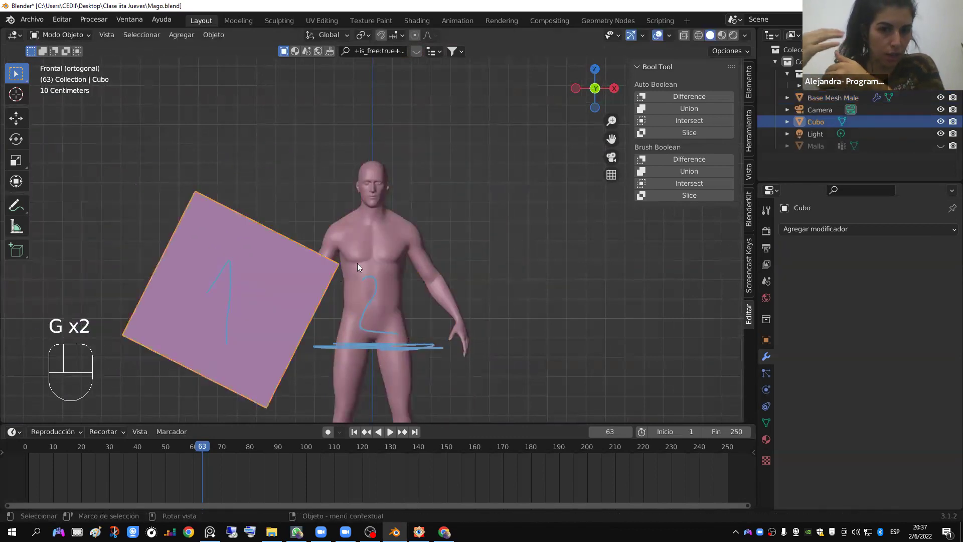
# Step: Subtract the cube from the male figure again with Auto Boolean Difference and inspect the cut arm
pyautogui.keyDown('shift'); pyautogui.click(381, 242); pyautogui.keyUp('shift')
pyautogui.click(669, 96)
pyautogui.moveTo(328, 270); pyautogui.dragTo(416, 266, button='middle')
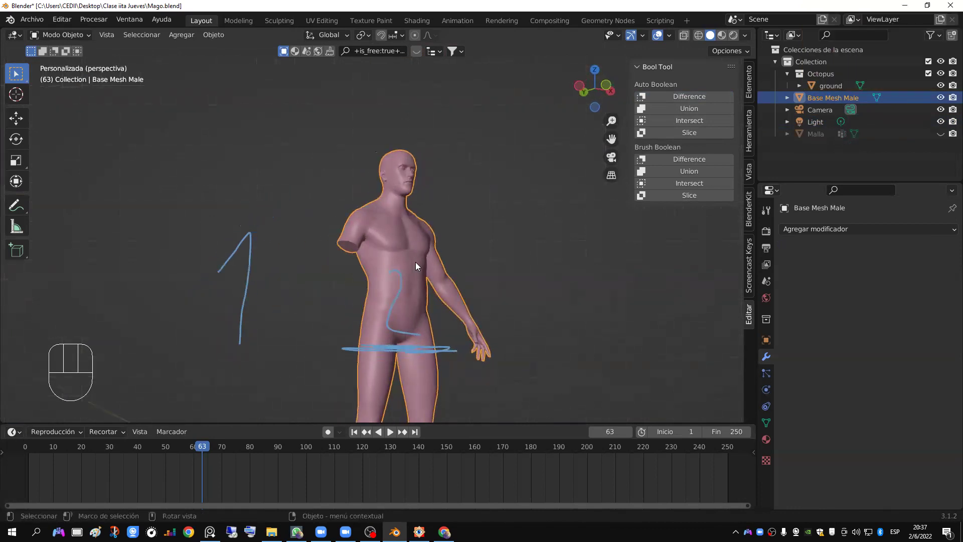
pyautogui.press('KP_1')
pyautogui.scroll(2, 320, 284)
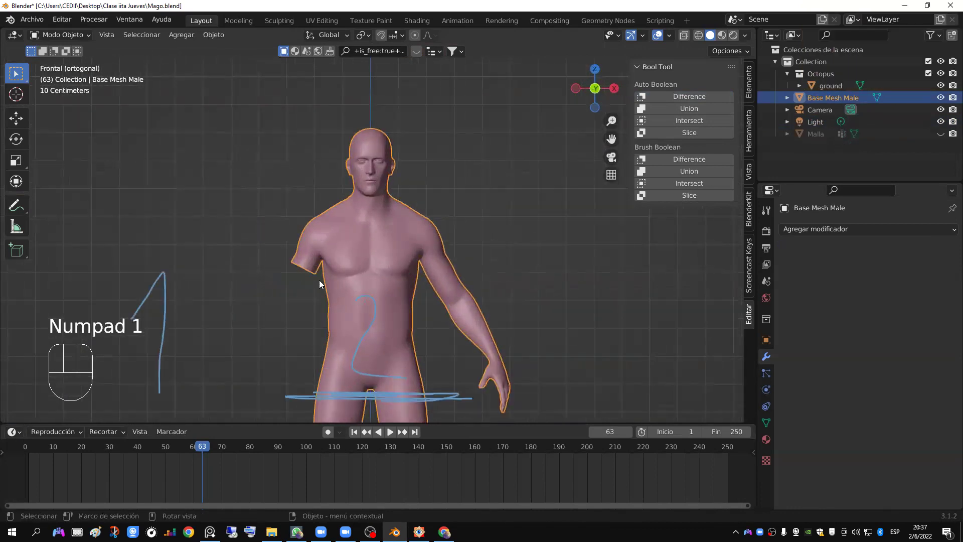
# Step: Undo the repeated Difference cut and turn on X-ray display to show the arm inside the cube
pyautogui.hotkey('ctrl', 'z')
pyautogui.hotkey('ctrl', 'z')
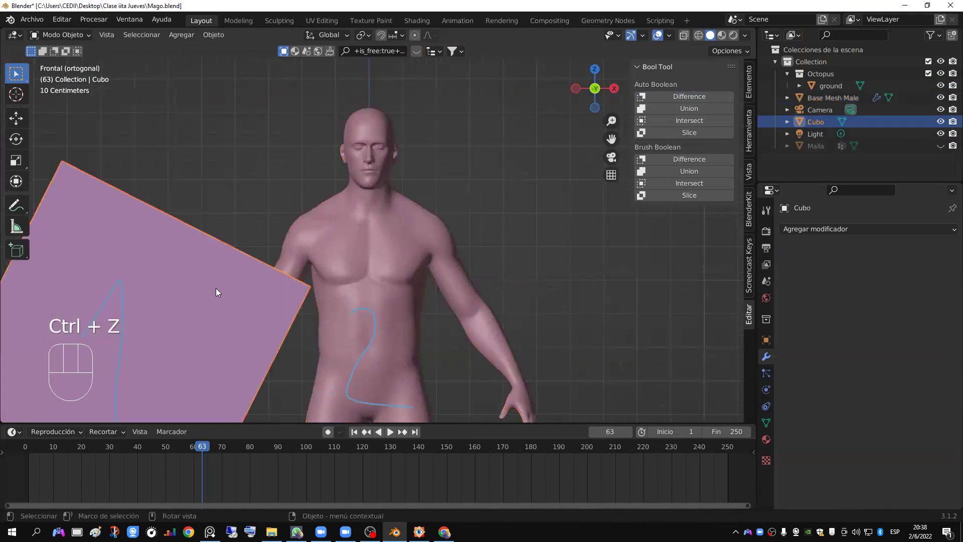
pyautogui.scroll(-2, 326, 261)
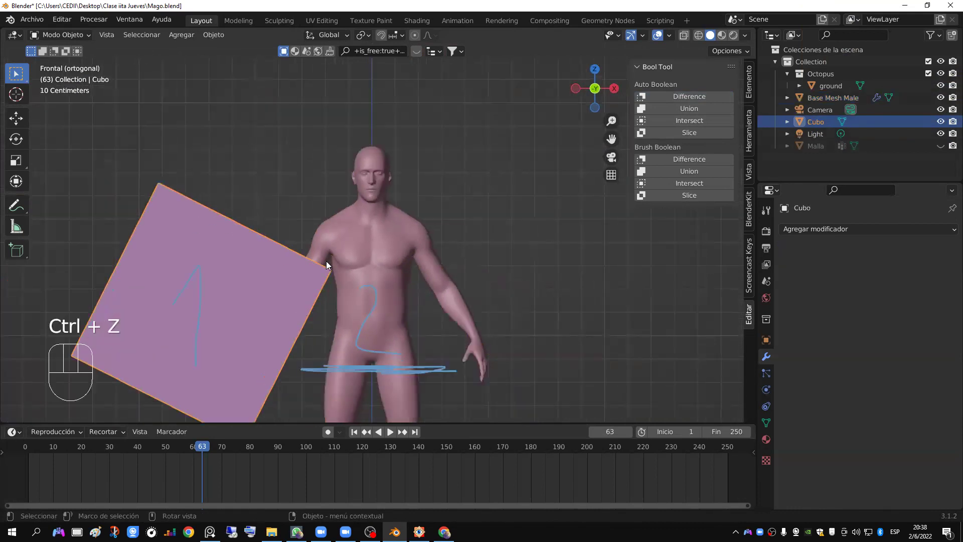
pyautogui.scroll(-1, 401, 279)
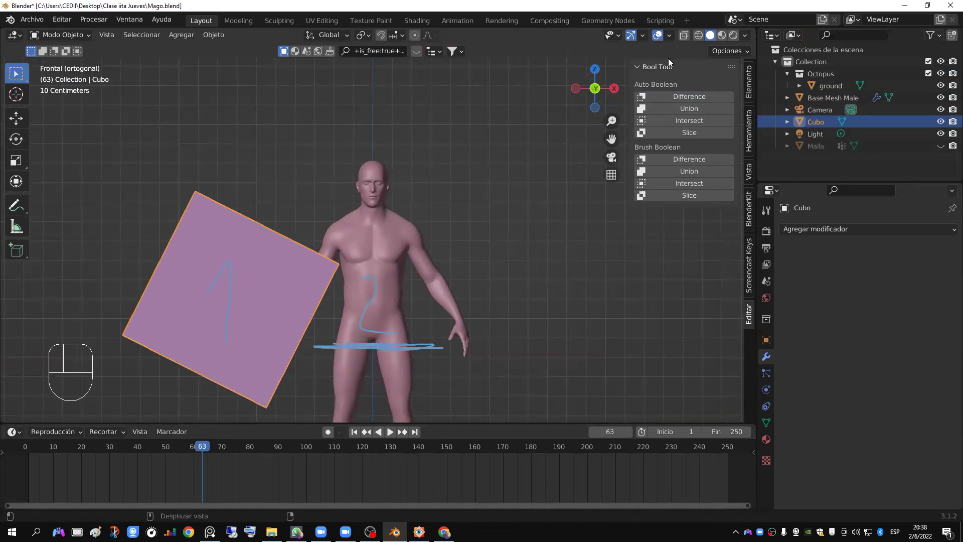
pyautogui.click(684, 35)
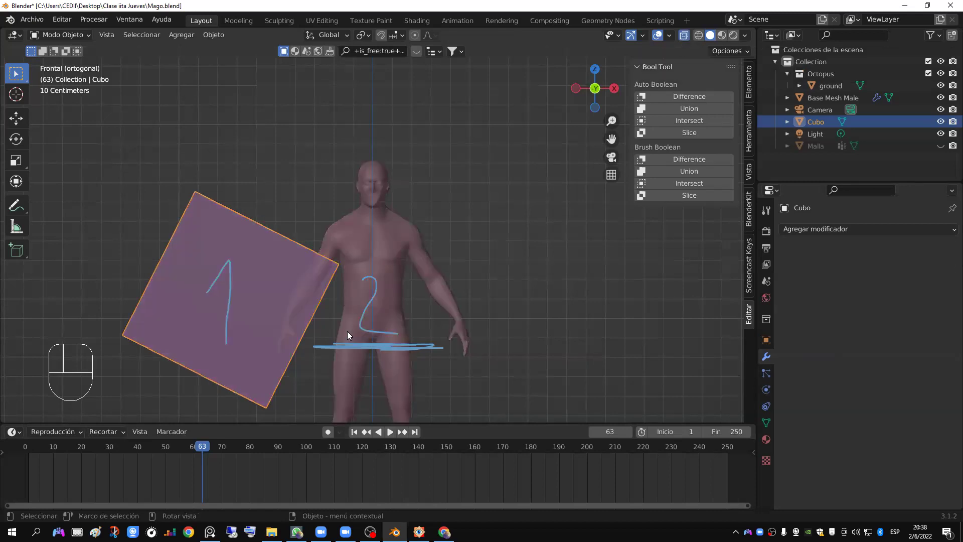
pyautogui.scroll(2, 350, 327)
pyautogui.keyDown('shift'); pyautogui.moveTo(376, 288); pyautogui.dragTo(398, 272, button='middle'); pyautogui.keyUp('shift')
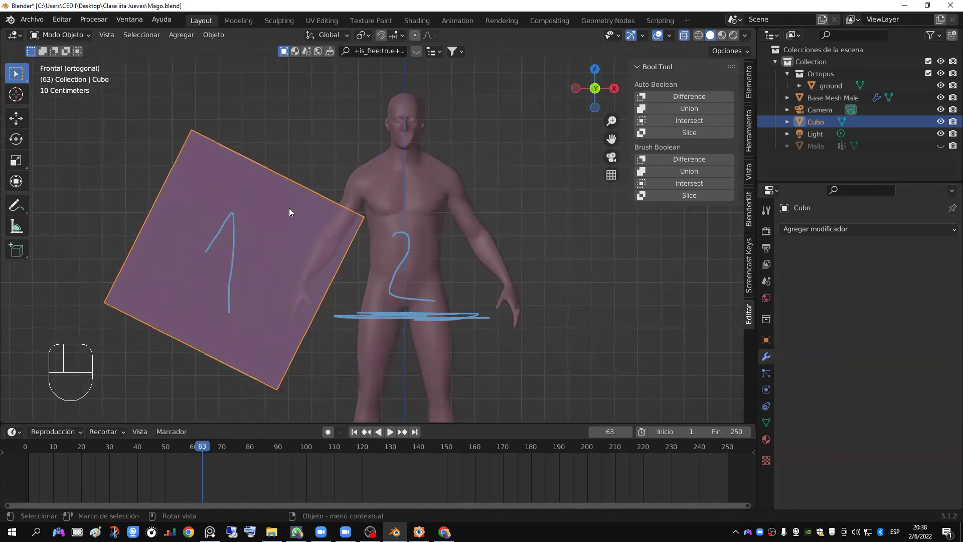
# Step: Add the male figure to the cube selection and join both with an Auto Boolean Union
pyautogui.press('shift')
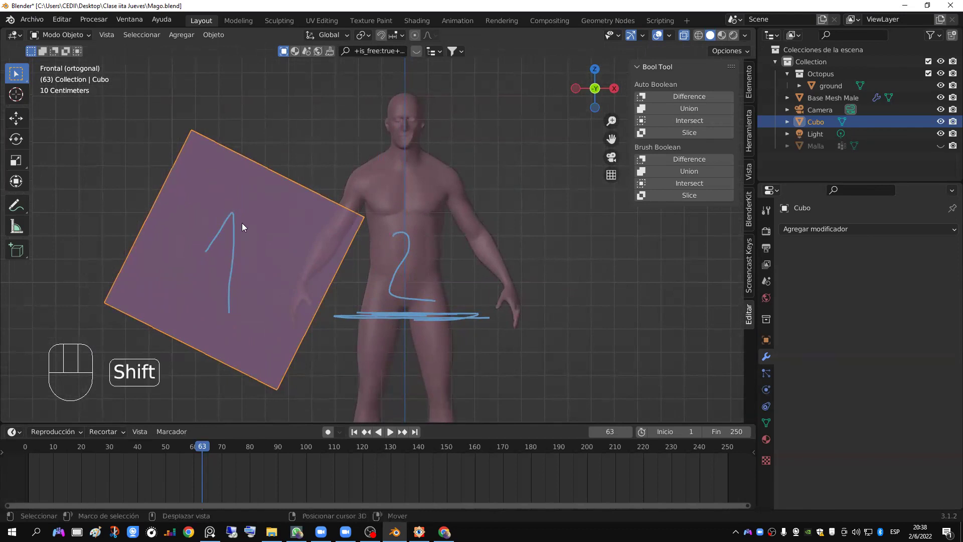
pyautogui.keyDown('shift'); pyautogui.click(408, 200); pyautogui.keyUp('shift')
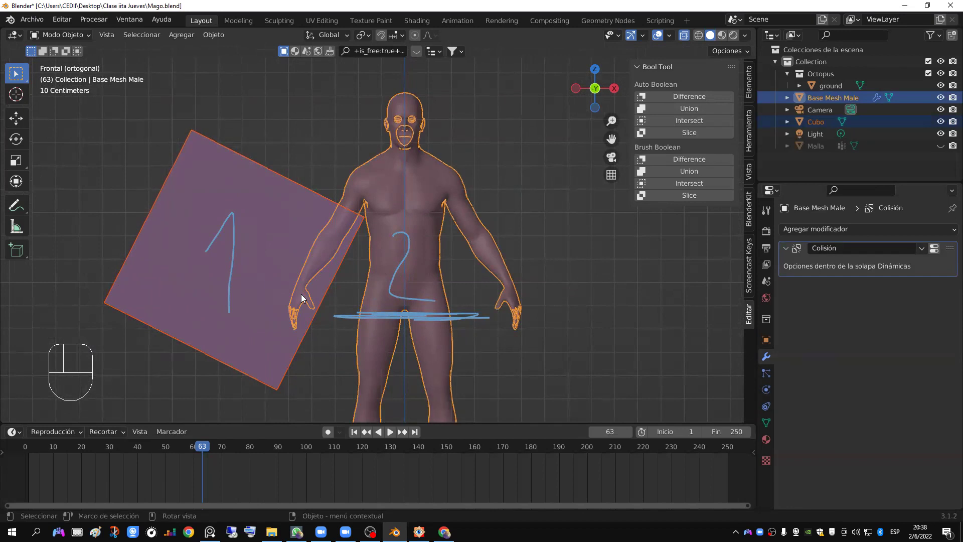
pyautogui.scroll(2, 336, 212)
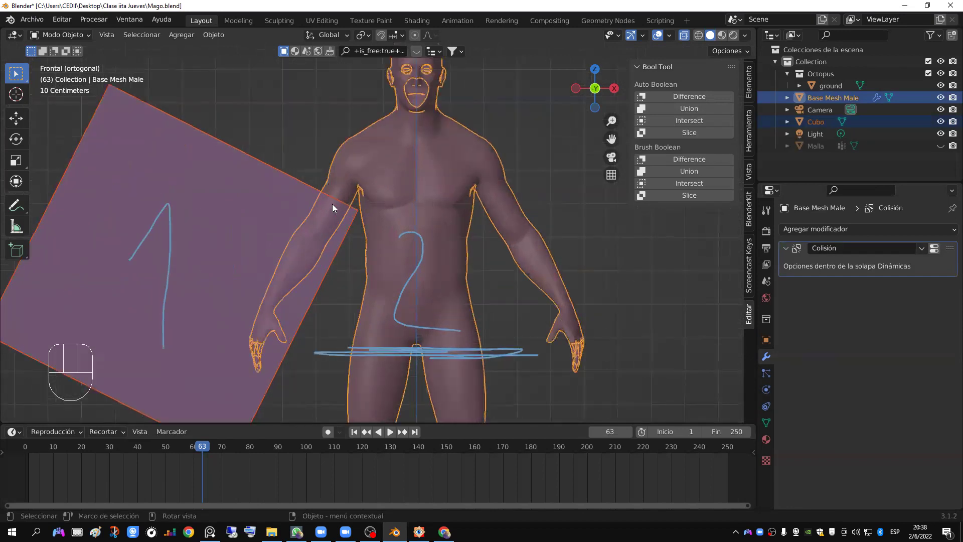
pyautogui.scroll(-2, 270, 328)
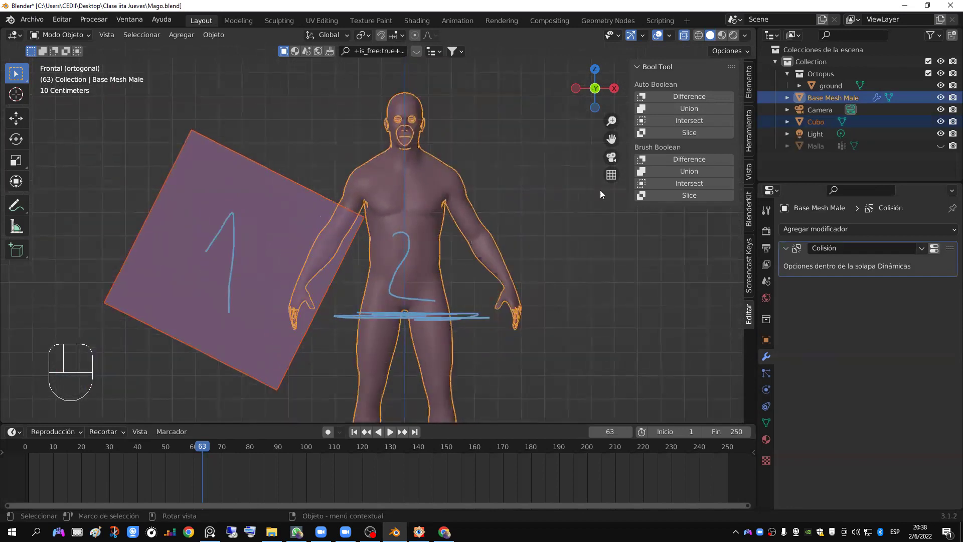
pyautogui.click(671, 107)
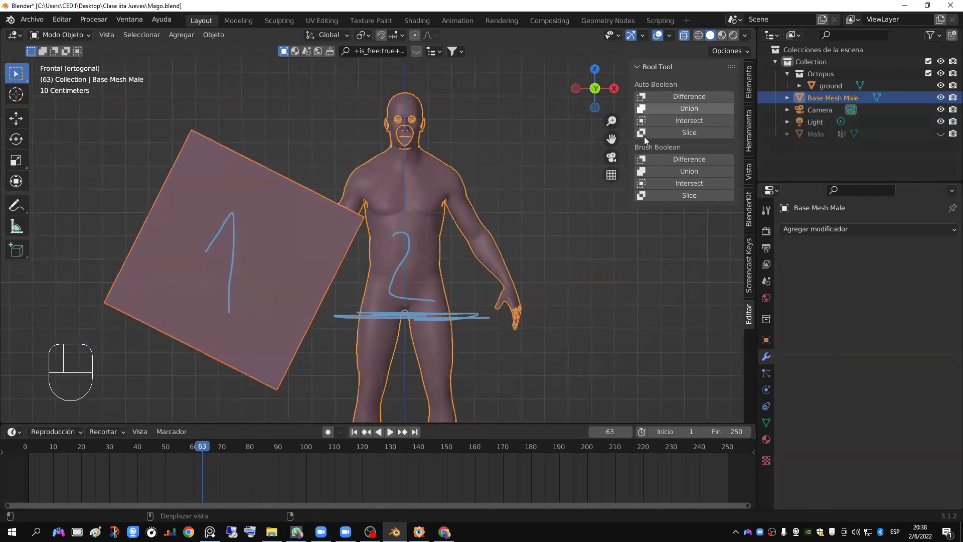
# Step: Clip the view from above to a region across the cube and figure, and examine the inside of the united mesh
pyautogui.scroll(2, 453, 245)
pyautogui.moveTo(410, 260); pyautogui.dragTo(532, 250, button='middle')
pyautogui.scroll(3, 522, 150)
pyautogui.moveTo(522, 151); pyautogui.dragTo(349, 291, button='middle')
pyautogui.scroll(-5, 352, 288)
pyautogui.press('KP_7')
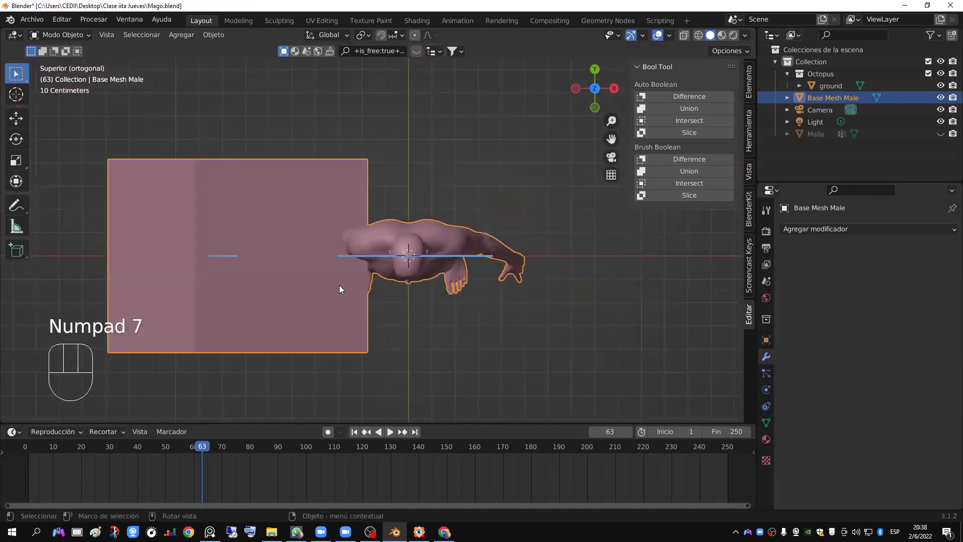
pyautogui.hotkey('alt', 'b')
pyautogui.moveTo(160, 158); pyautogui.dragTo(492, 238)
pyautogui.moveTo(373, 282)
pyautogui.mouseDown(button='middle')
pyautogui.moveTo(401, 168)
pyautogui.moveTo(376, 271)
pyautogui.moveTo(418, 210)
pyautogui.moveTo(445, 216)
pyautogui.moveTo(297, 253)
pyautogui.moveTo(317, 283)
pyautogui.moveTo(306, 297)
pyautogui.moveTo(396, 293)
pyautogui.moveTo(401, 272)
pyautogui.moveTo(354, 286)
pyautogui.moveTo(430, 322)
pyautogui.moveTo(586, 304)
pyautogui.moveTo(419, 289)
pyautogui.moveTo(364, 298)
pyautogui.mouseUp(button='middle')
pyautogui.scroll(5, 376, 272)
pyautogui.scroll(3, 217, 273)
pyautogui.scroll(-5, 274, 280)
# Step: Undo the Union of cube and figure and clear the view clipping in the front view
pyautogui.hotkey('ctrl', 'z')
pyautogui.hotkey('ctrl', 'z')
pyautogui.hotkey('ctrl', 'z')
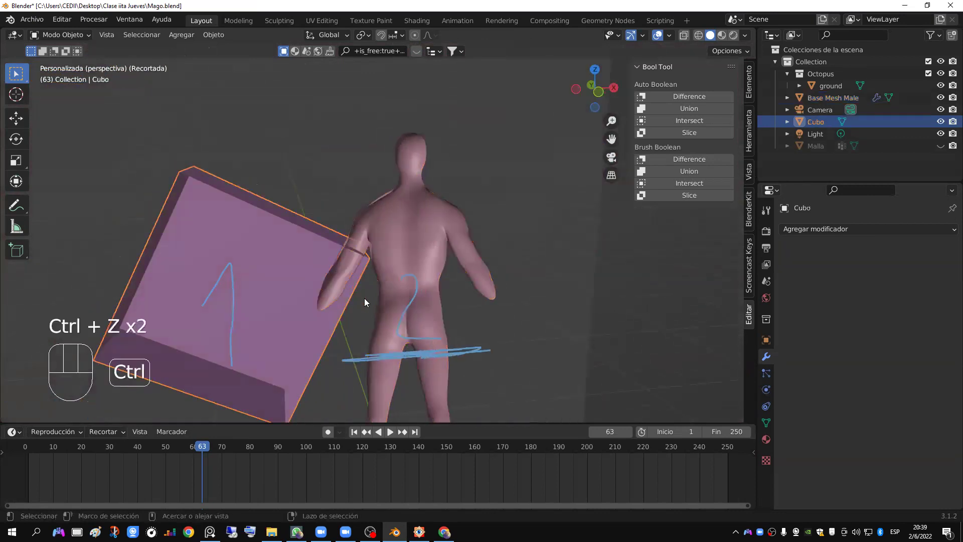
pyautogui.keyDown('shift'); pyautogui.click(407, 283); pyautogui.keyUp('shift')
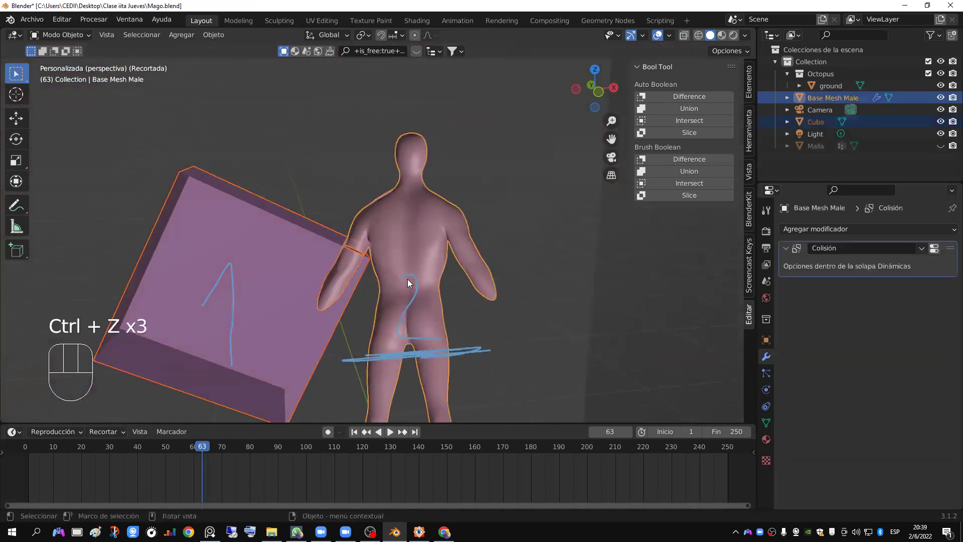
pyautogui.press('KP_1')
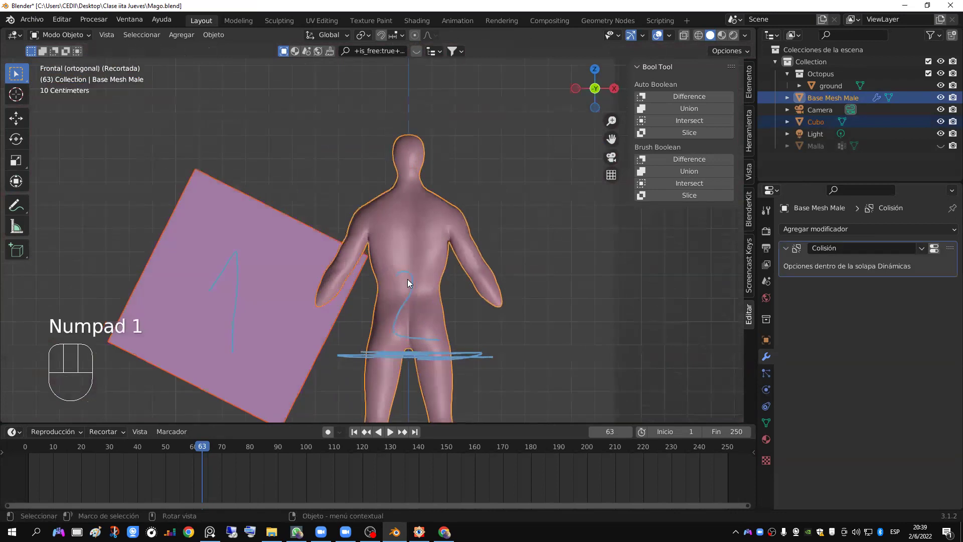
pyautogui.hotkey('alt', 'b')
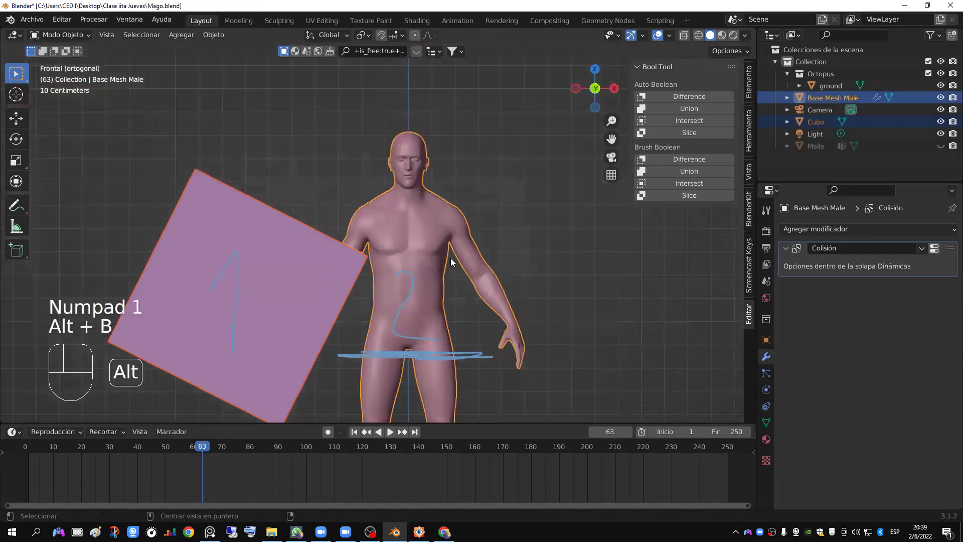
# Step: Select the cube before the male figure, turn on X-ray display and apply an Auto Boolean Intersect
pyautogui.click(301, 304)
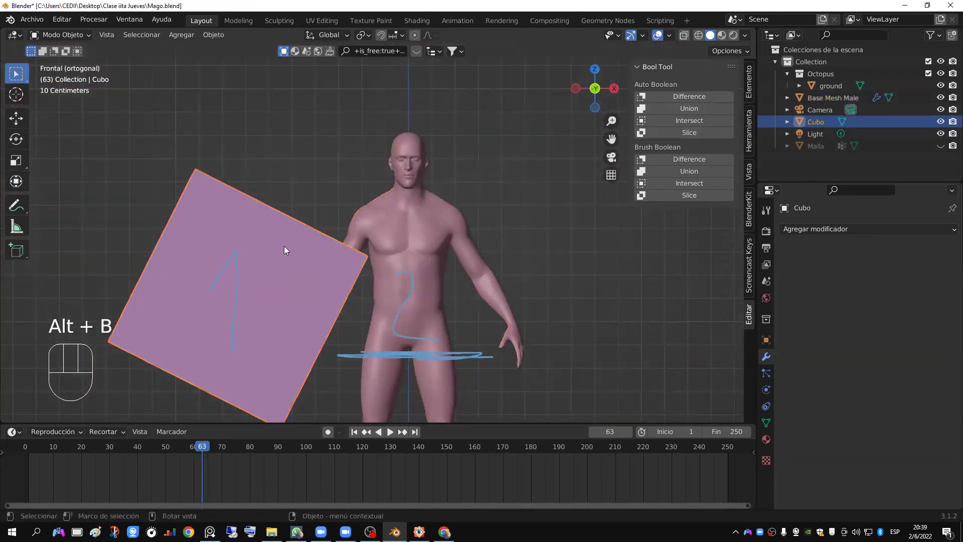
pyautogui.keyDown('shift'); pyautogui.click(377, 230); pyautogui.keyUp('shift')
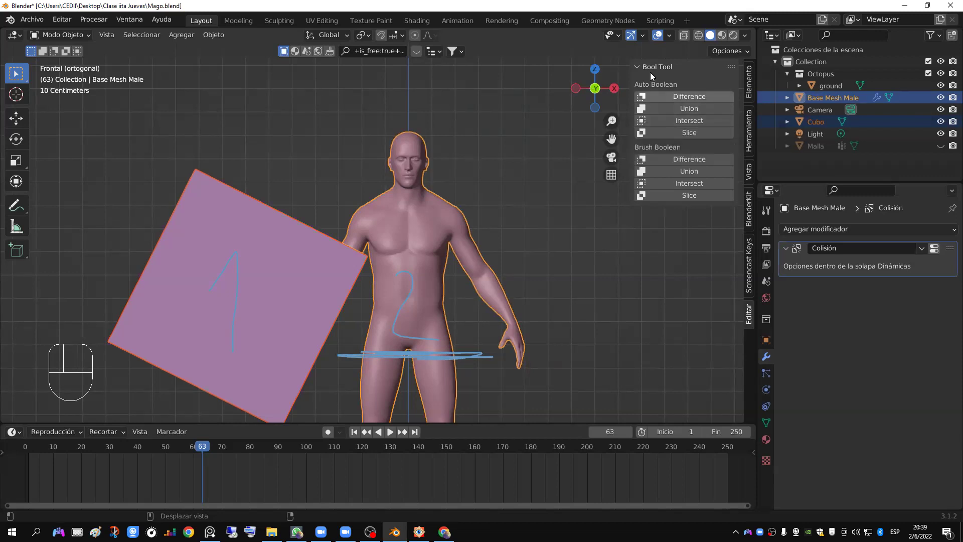
pyautogui.click(683, 36)
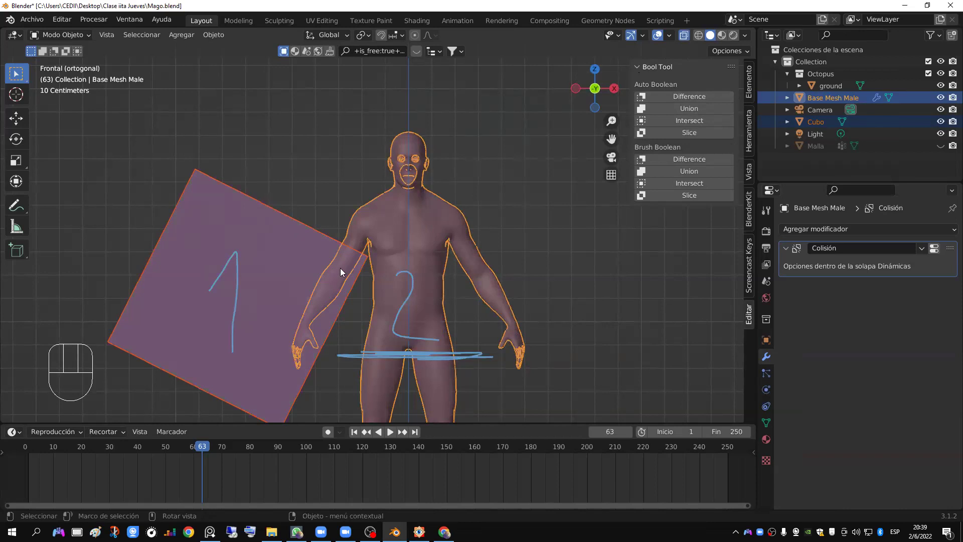
pyautogui.click(669, 122)
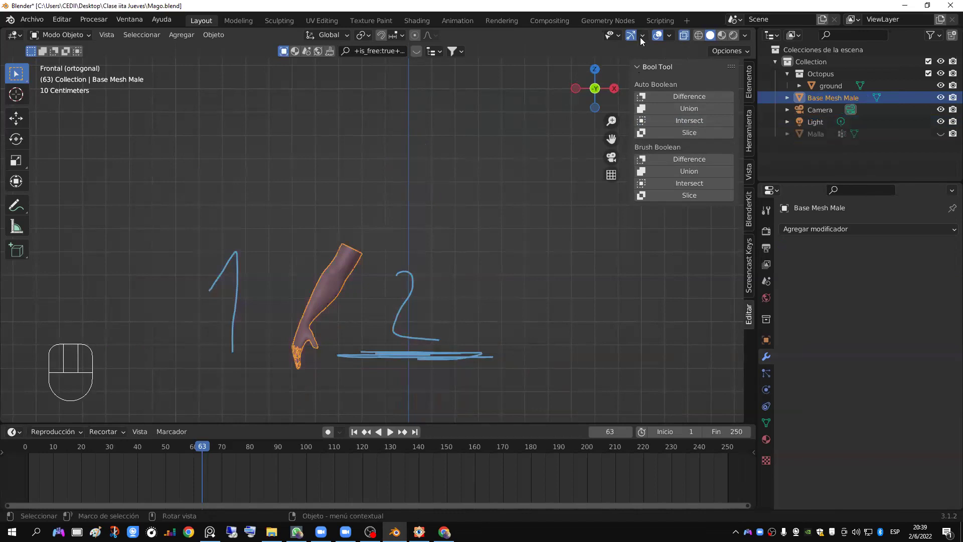
# Step: Turn off X-ray display, inspect the isolated arm piece and try moving it in the front view
pyautogui.click(682, 36)
pyautogui.moveTo(335, 254)
pyautogui.mouseDown(button='middle')
pyautogui.moveTo(448, 286)
pyautogui.moveTo(402, 233)
pyautogui.moveTo(314, 253)
pyautogui.moveTo(326, 267)
pyautogui.mouseUp(button='middle')
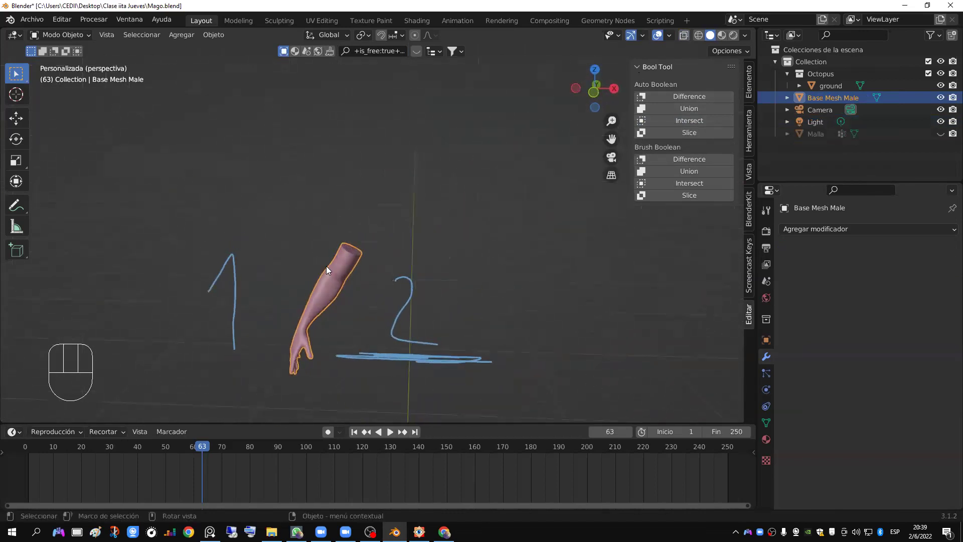
pyautogui.press('KP_1')
pyautogui.press('g')
pyautogui.rightClick(195, 178)
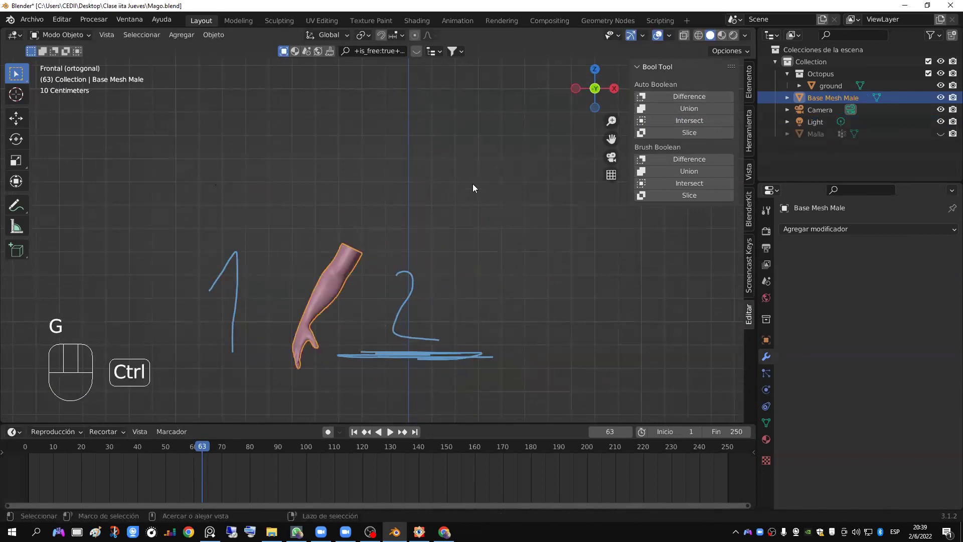
# Step: Undo the Intersect and check the overlap between the cube and the figure's arm in X-ray display
pyautogui.hotkey('ctrl', 'z')
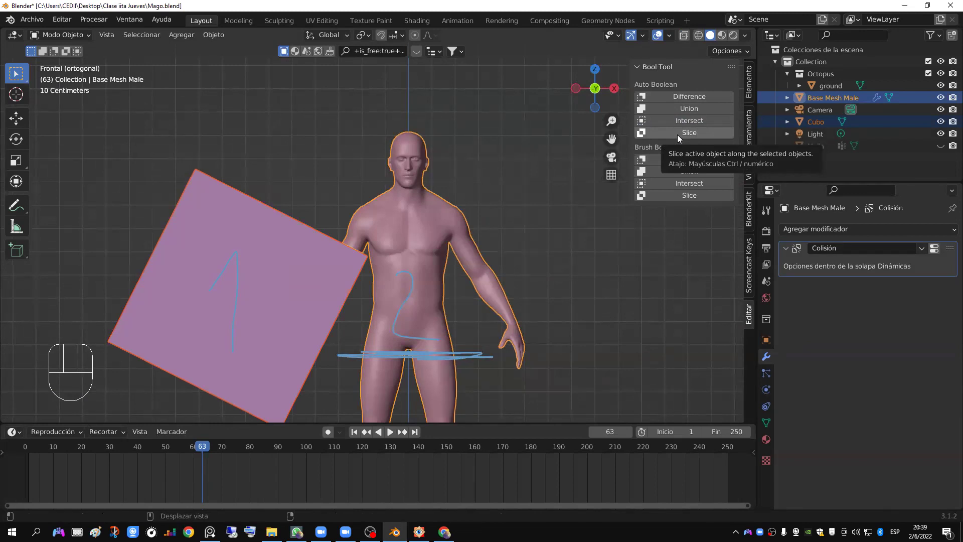
pyautogui.click(682, 37)
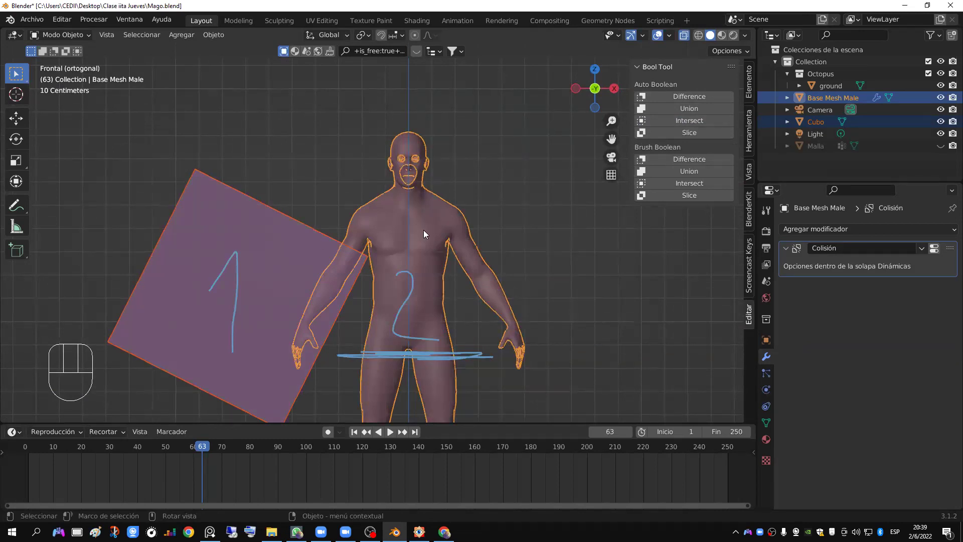
pyautogui.click(683, 36)
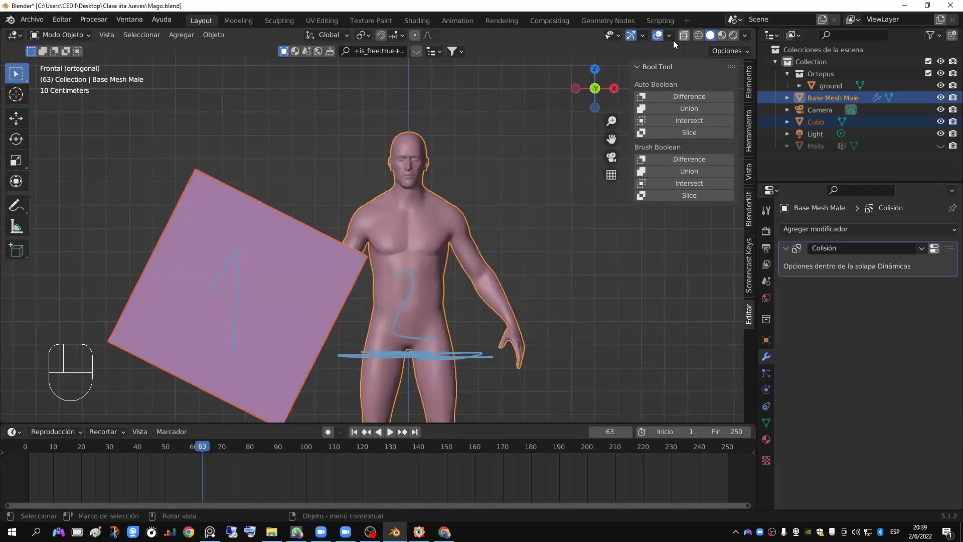
# Step: Apply an Auto Boolean Slice to the male figure with the cube and move the severed arm piece away from the body
pyautogui.click(660, 135)
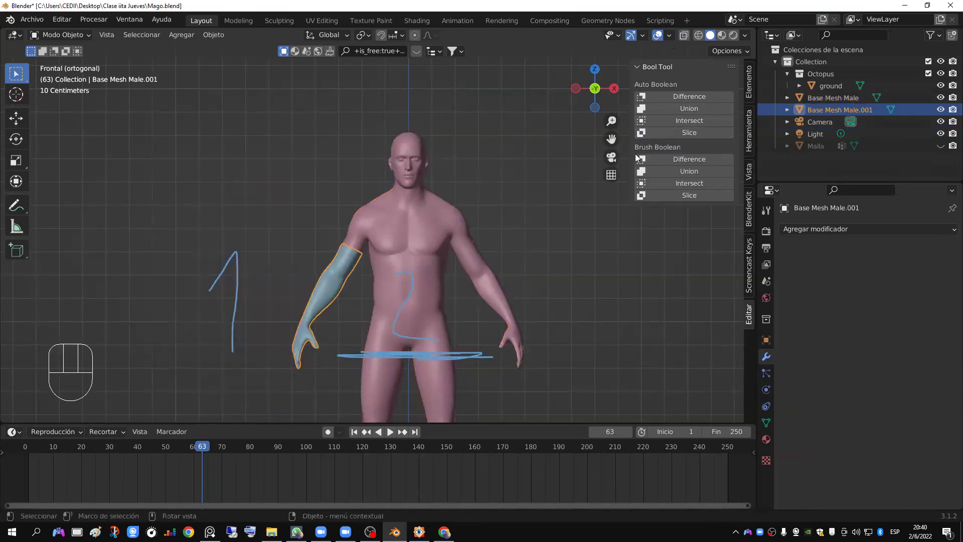
pyautogui.press('g')
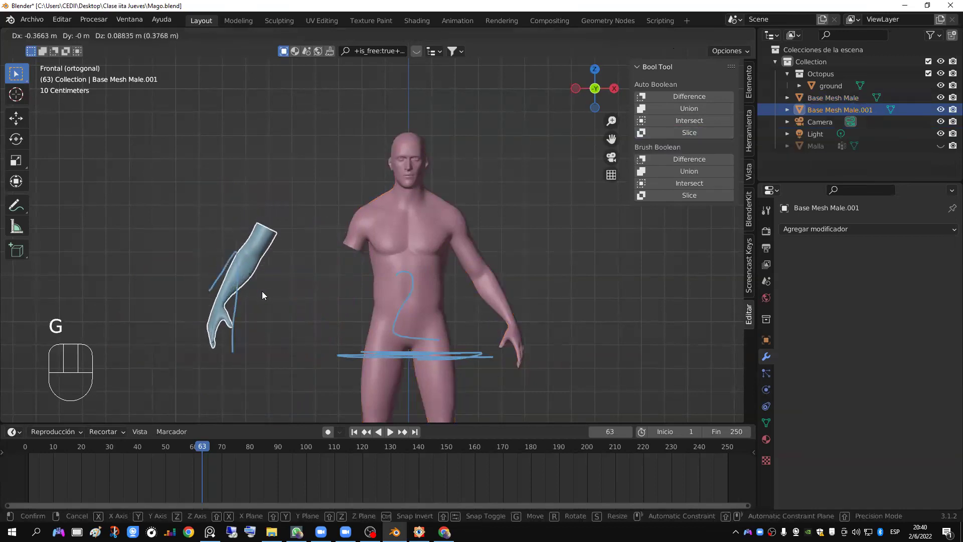
pyautogui.click(286, 300)
pyautogui.scroll(3, 334, 294)
pyautogui.moveTo(334, 294); pyautogui.dragTo(375, 324, button='middle')
# Step: Undo the arm move and the Slice, and return to the front view
pyautogui.hotkey('ctrl', 'z')
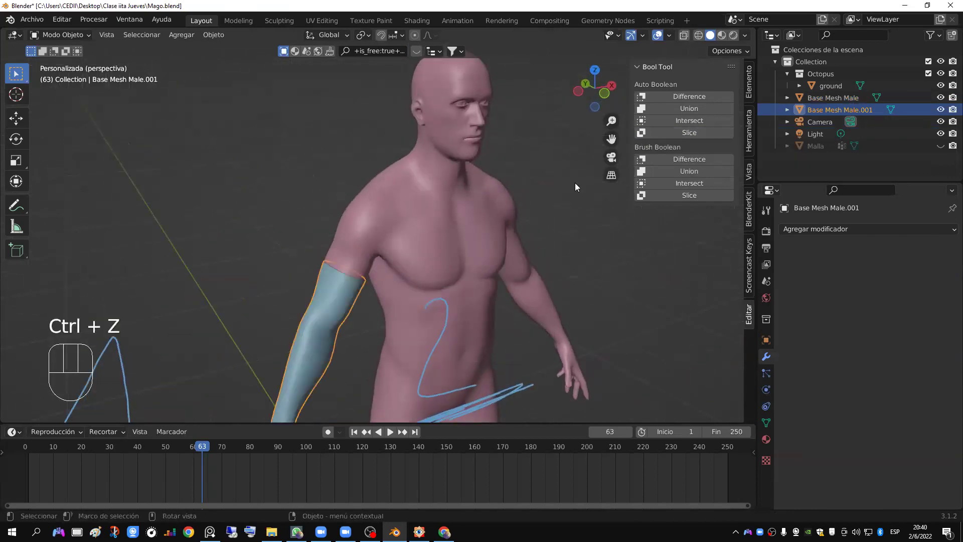
pyautogui.press('ctrl')
pyautogui.hotkey('ctrl', 'z')
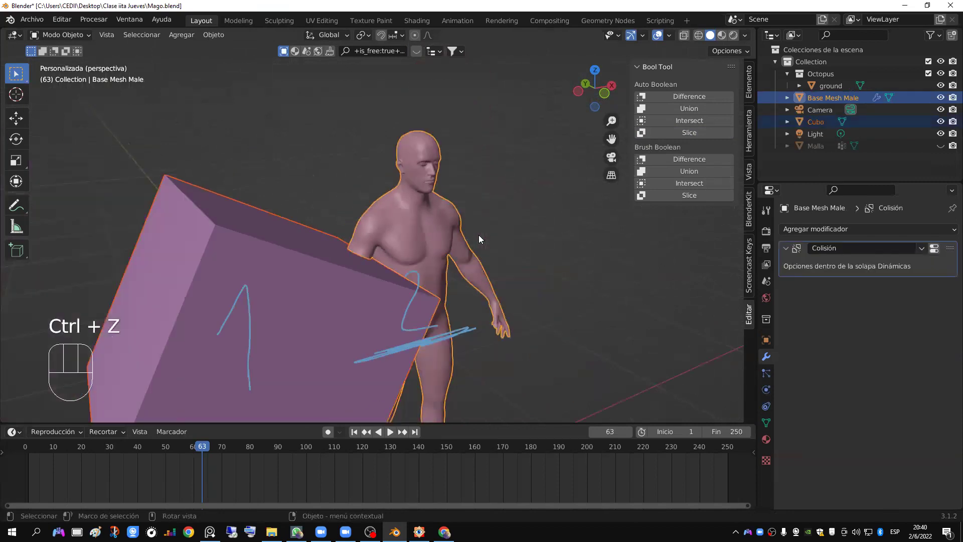
pyautogui.press('KP_1')
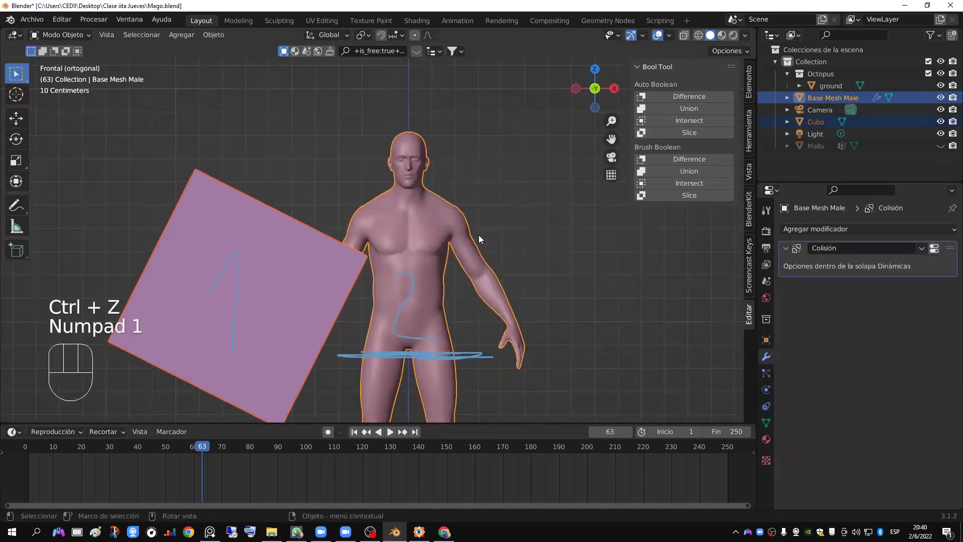
# Step: Slice the figure with the cube again, shift the cut arm aside, and undo both operations
pyautogui.click(651, 132)
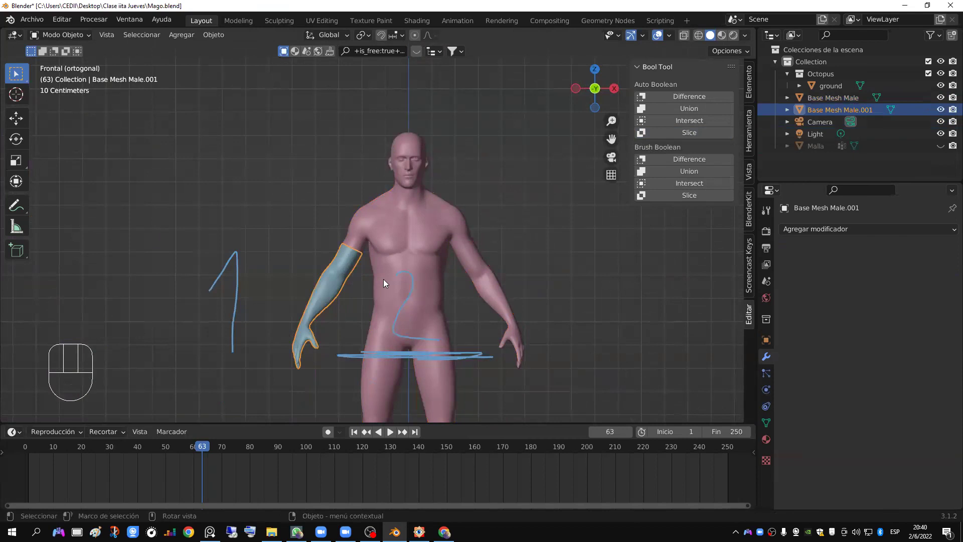
pyautogui.press('g')
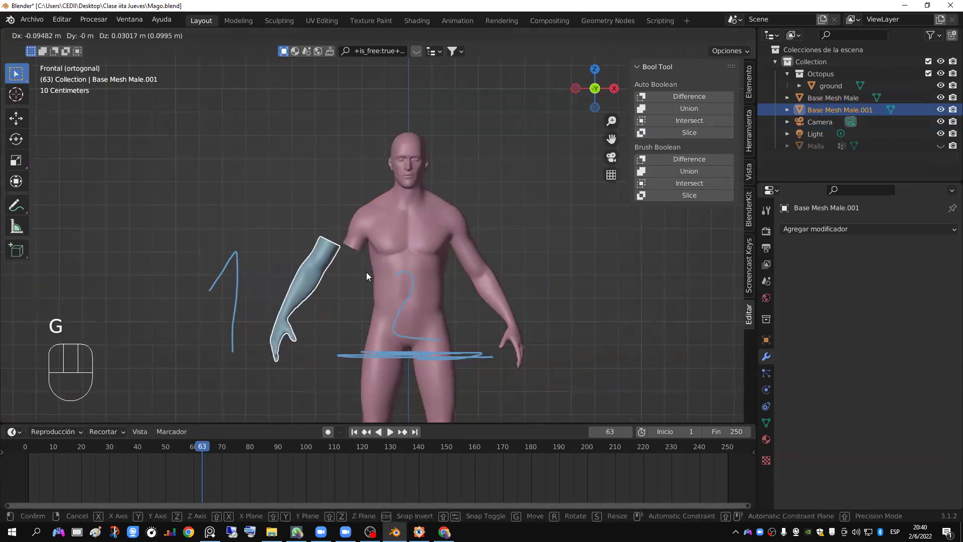
pyautogui.click(375, 276)
pyautogui.scroll(2, 415, 271)
pyautogui.press('ctrl')
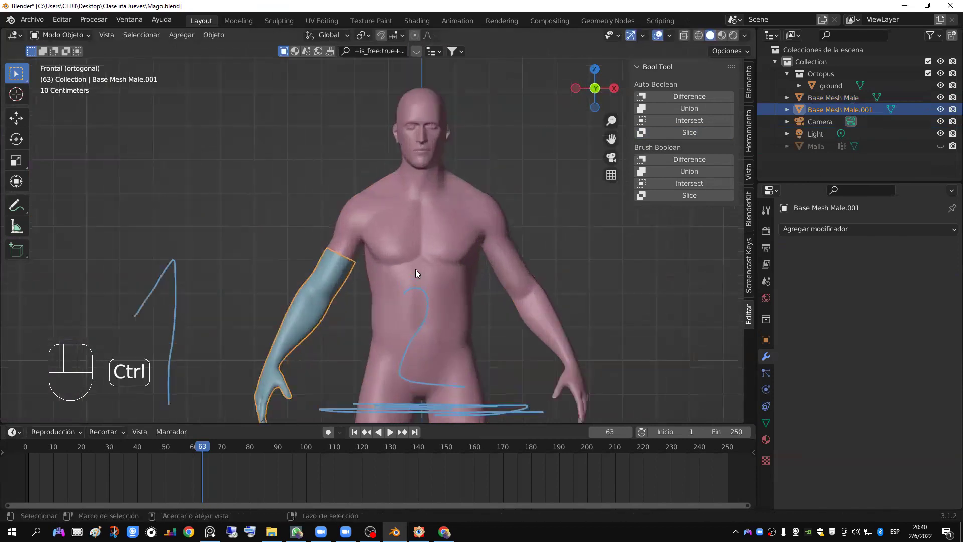
pyautogui.hotkey('ctrl', 'z')
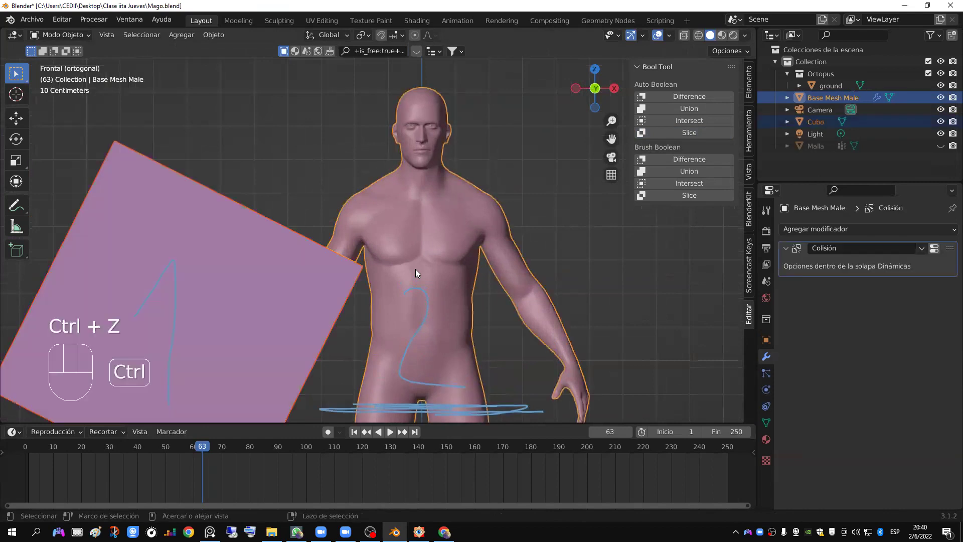
# Step: Select only the cube and try rotating it in Object Mode and in Edit Mode
pyautogui.press('g')
pyautogui.click(254, 276)
pyautogui.click(271, 275)
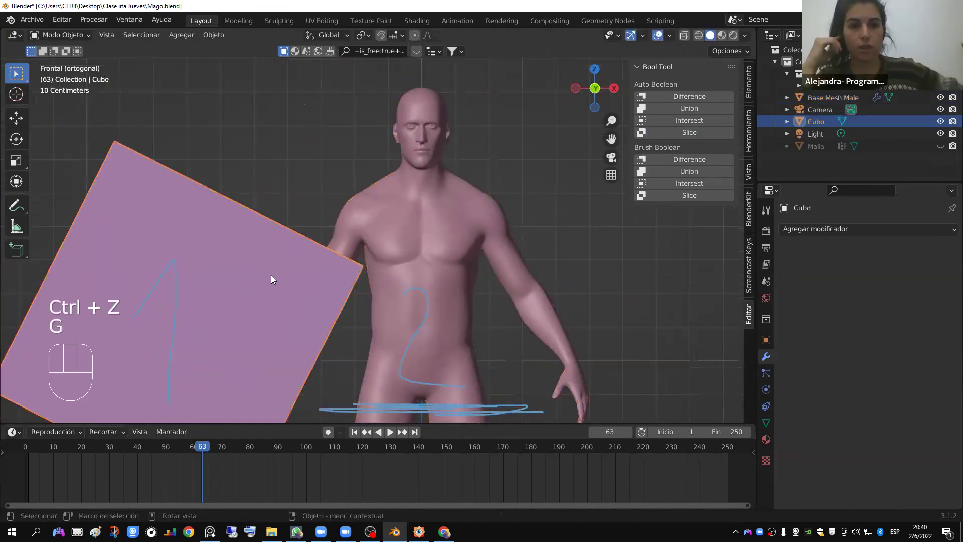
pyautogui.scroll(-1, 271, 275)
pyautogui.press('r')
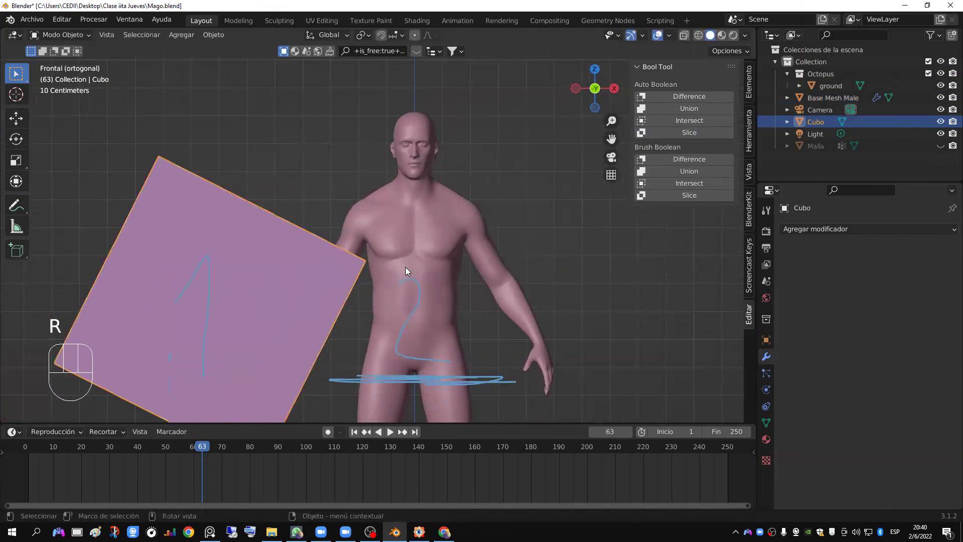
pyautogui.scroll(-1, 402, 291)
pyautogui.press('Tab')
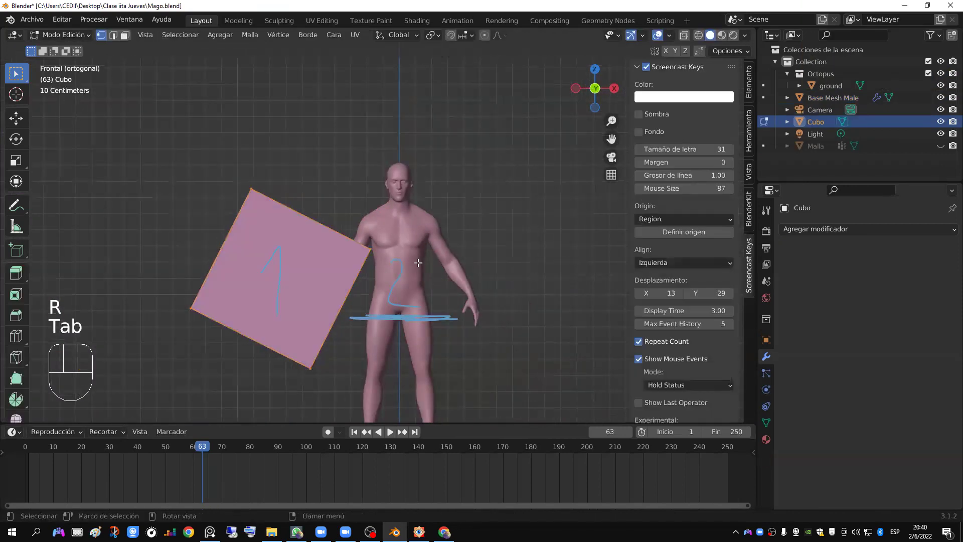
pyautogui.press('r')
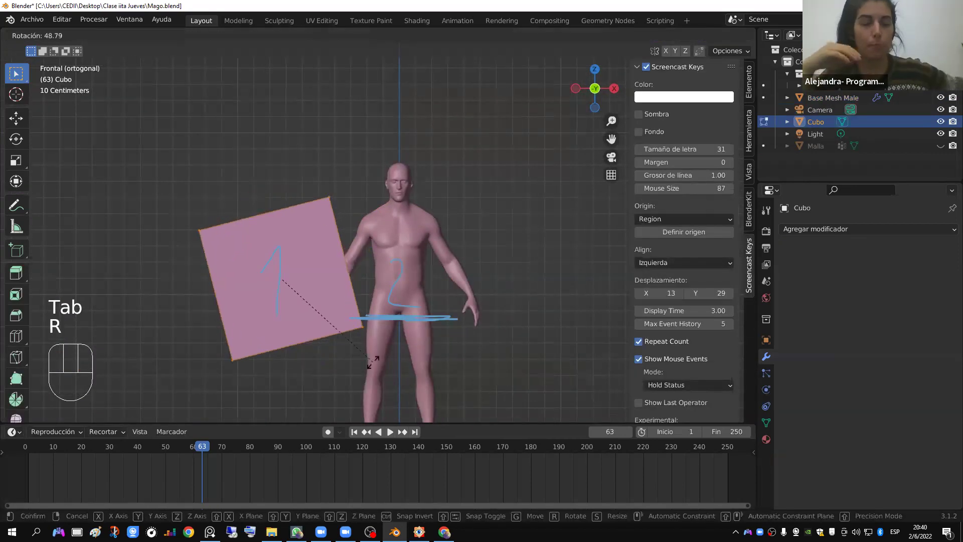
pyautogui.click(374, 357)
pyautogui.scroll(2, 382, 353)
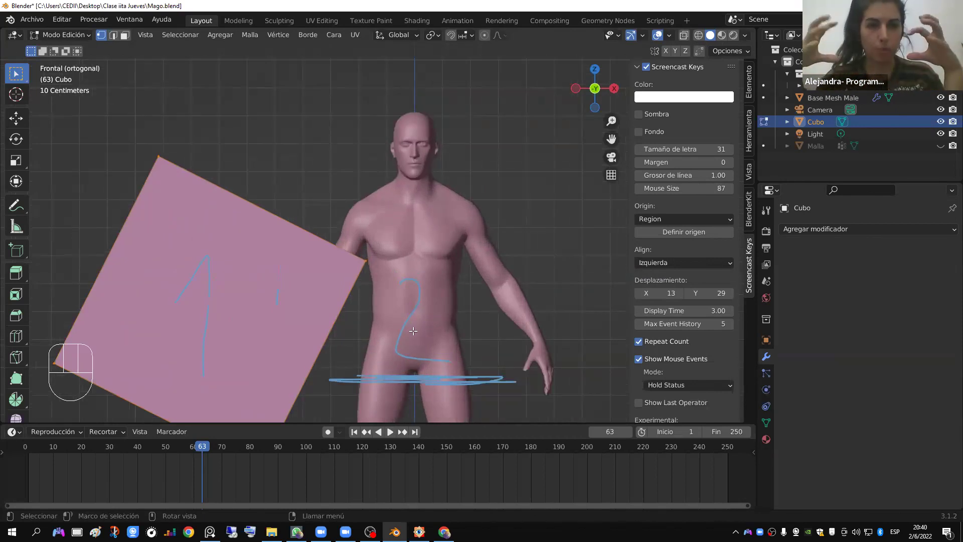
pyautogui.press('Tab')
pyautogui.scroll(-1, 388, 300)
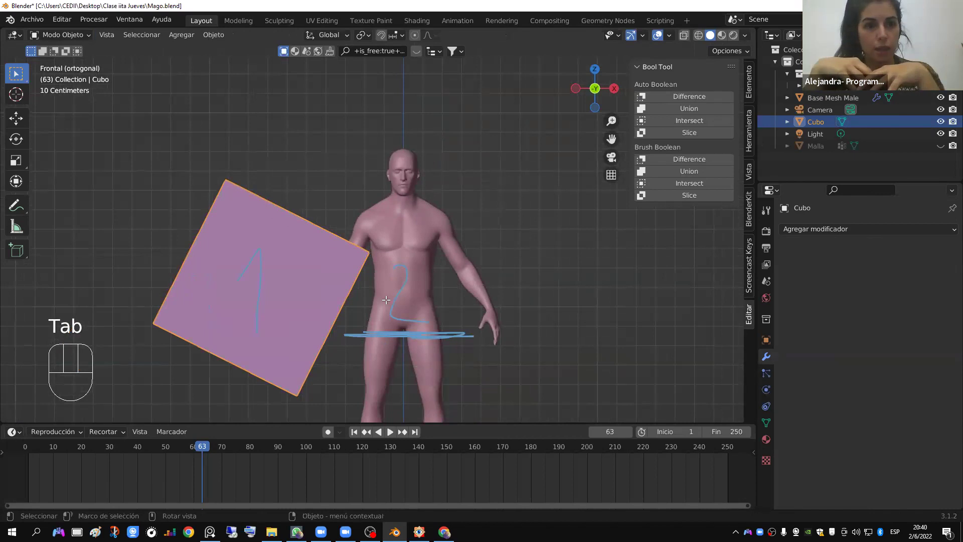
pyautogui.scroll(1, 386, 299)
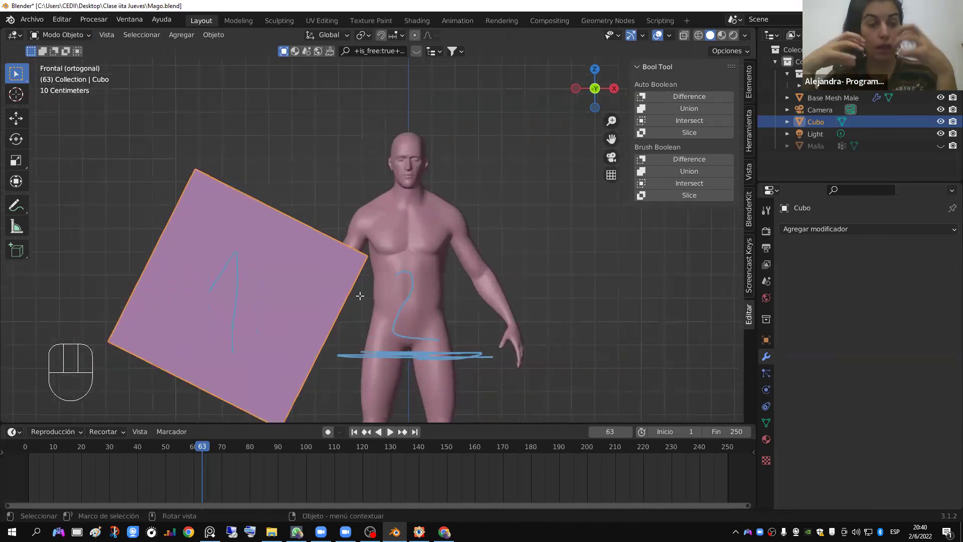
pyautogui.scroll(-1, 360, 296)
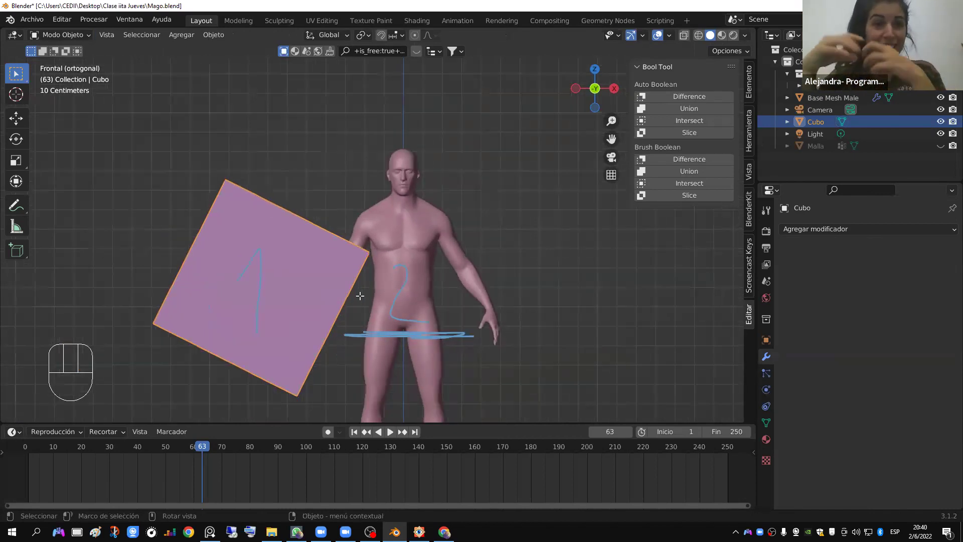
pyautogui.scroll(1, 360, 295)
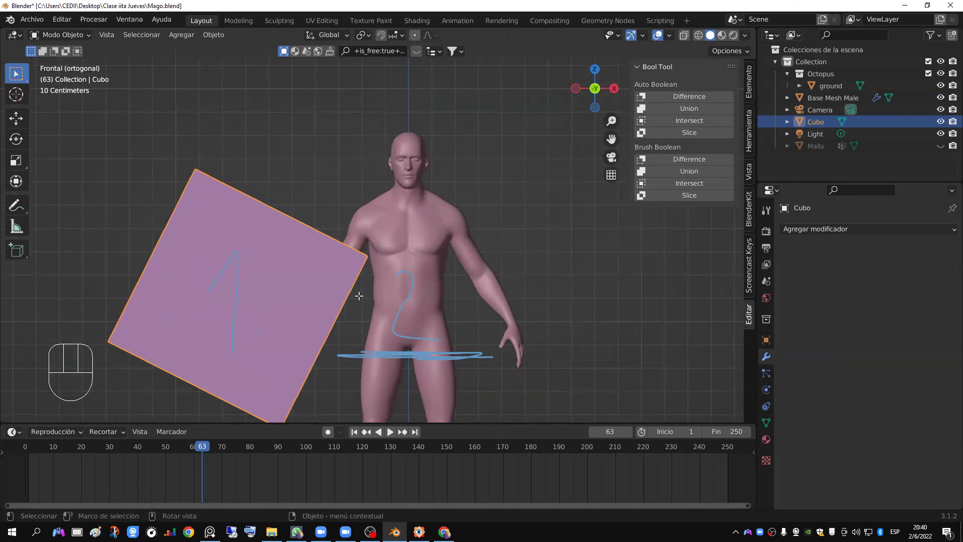
# Step: Slice the male figure with the cube using Auto Boolean and test the arm's separation with a cancelled move
pyautogui.keyDown('shift'); pyautogui.click(375, 204); pyautogui.keyUp('shift')
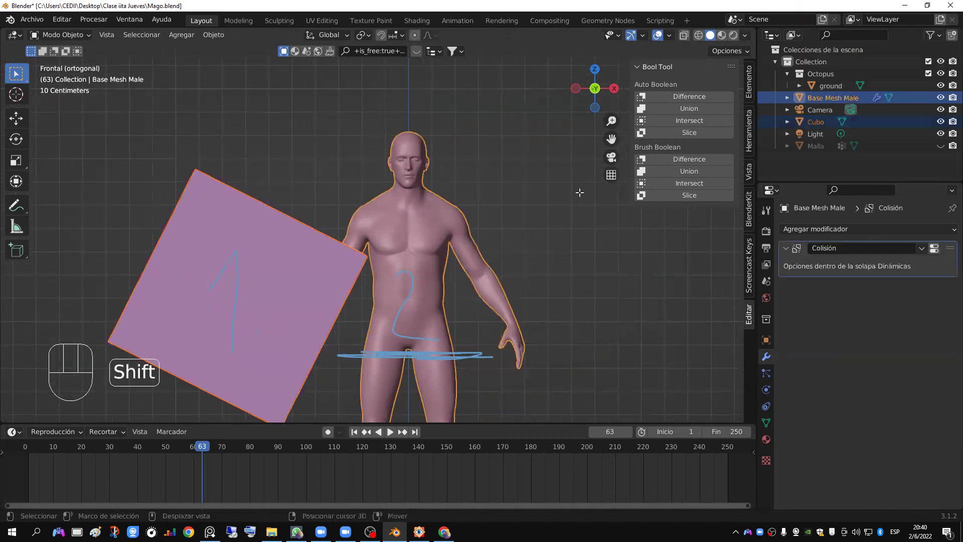
pyautogui.click(667, 133)
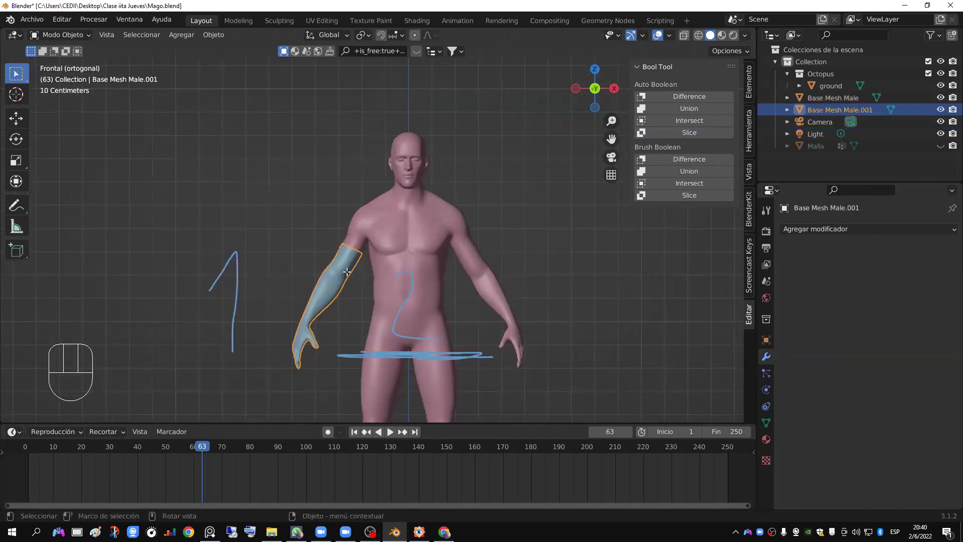
pyautogui.scroll(4, 347, 271)
pyautogui.press('g')
pyautogui.rightClick(302, 302)
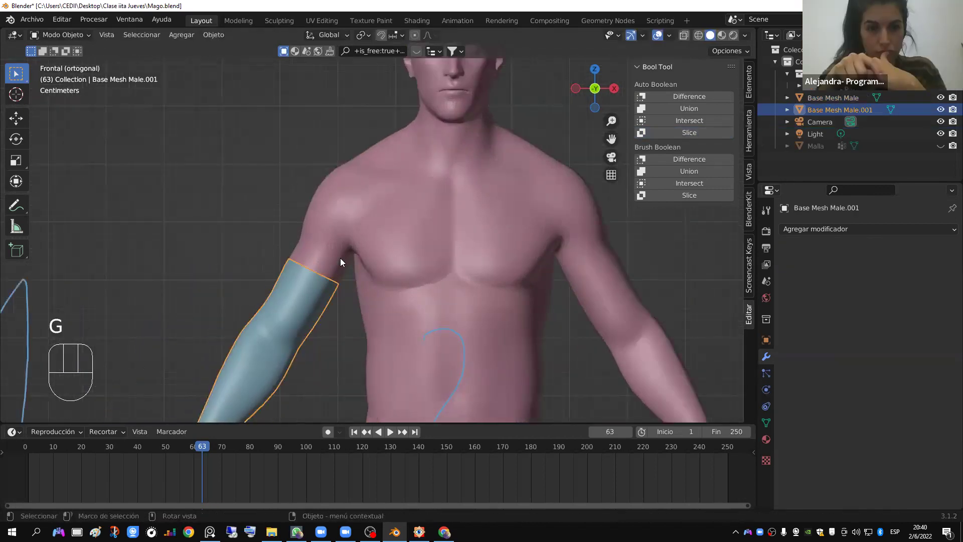
pyautogui.scroll(-4, 340, 257)
pyautogui.press('g')
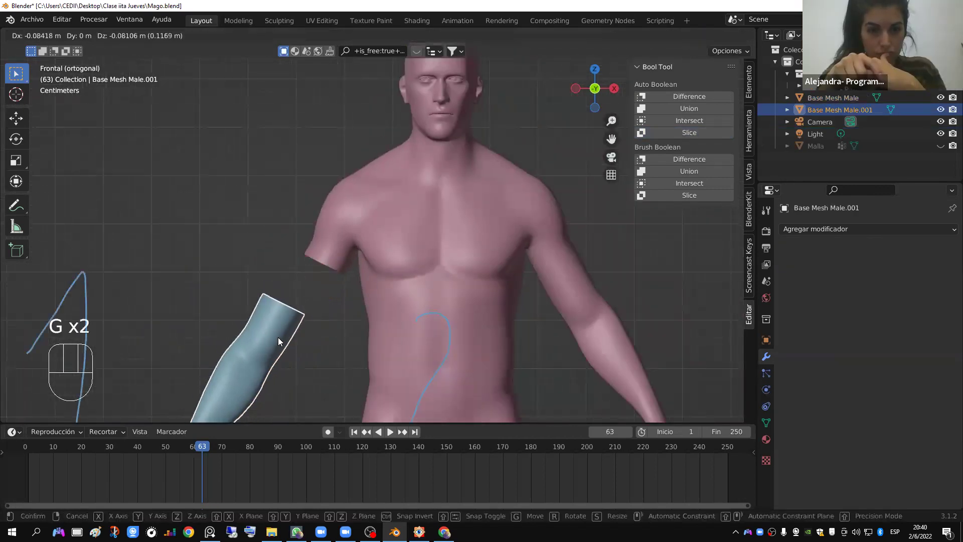
pyautogui.rightClick(331, 251)
# Step: Add a new cube mesh, scale it down and move it up to the figure's torso
pyautogui.hotkey('shift', 'a')
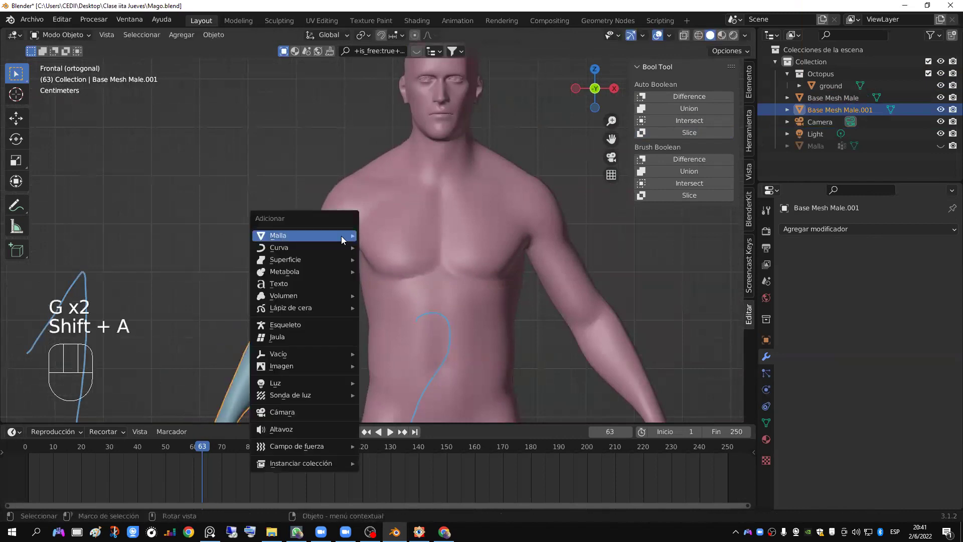
pyautogui.moveTo(343, 240)
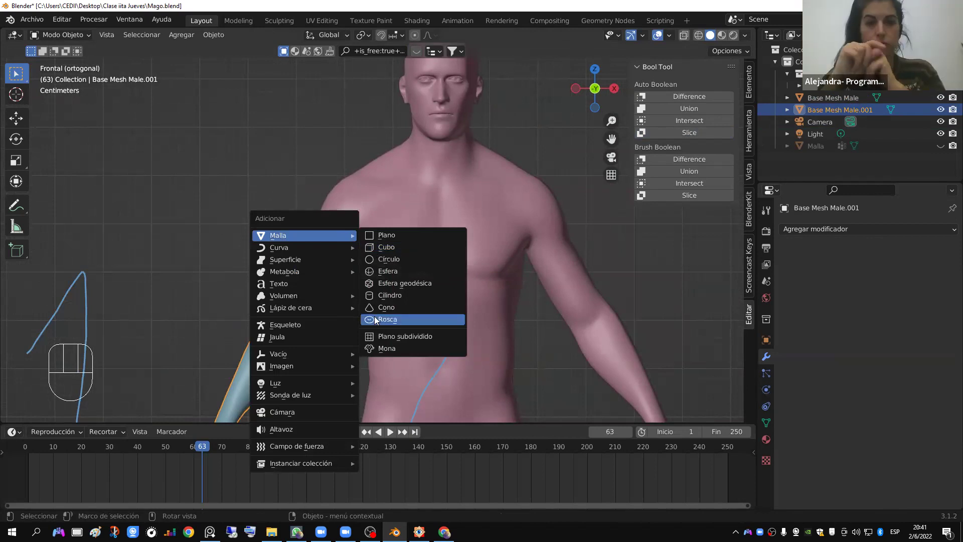
pyautogui.click(397, 251)
pyautogui.scroll(-8, 397, 256)
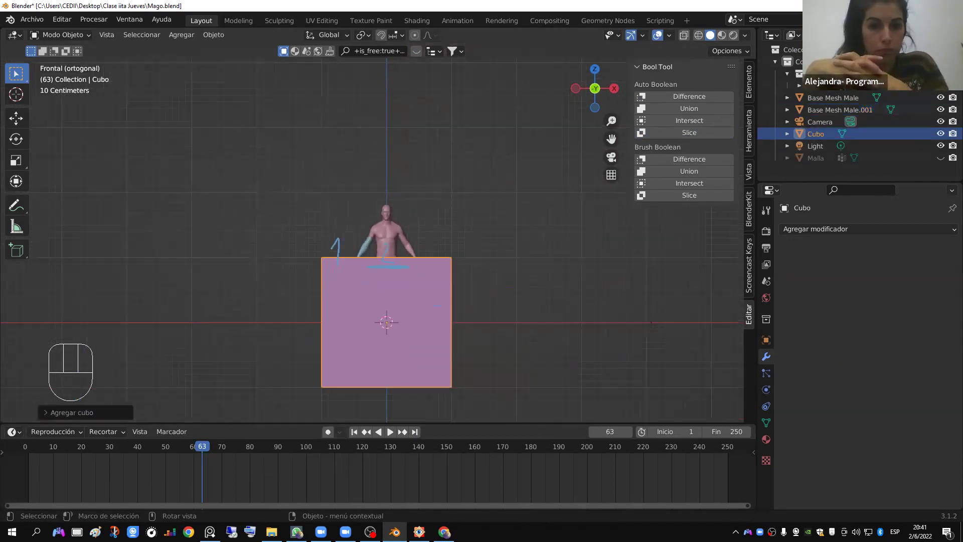
pyautogui.press('s')
pyautogui.click(386, 322)
pyautogui.scroll(5, 414, 338)
pyautogui.press('g')
pyautogui.click(387, 217)
# Step: Shrink the new cube further, then place and rotate it over the upper-arm cut in line with the arm
pyautogui.scroll(6, 378, 280)
pyautogui.press('s')
pyautogui.click(378, 280)
pyautogui.press('g')
pyautogui.click(350, 275)
pyautogui.press('r')
pyautogui.press('g')
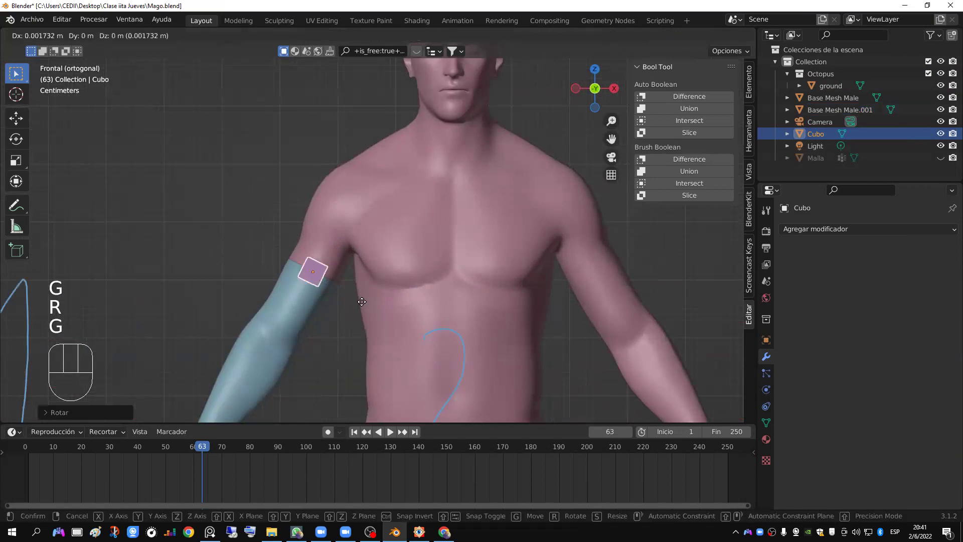
pyautogui.press('r')
pyautogui.click(369, 300)
pyautogui.press('g')
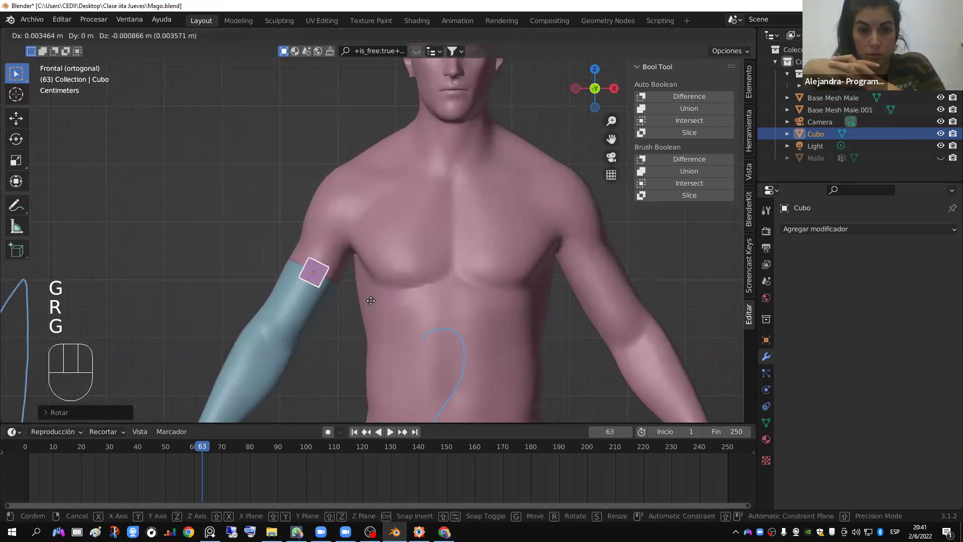
pyautogui.click(371, 302)
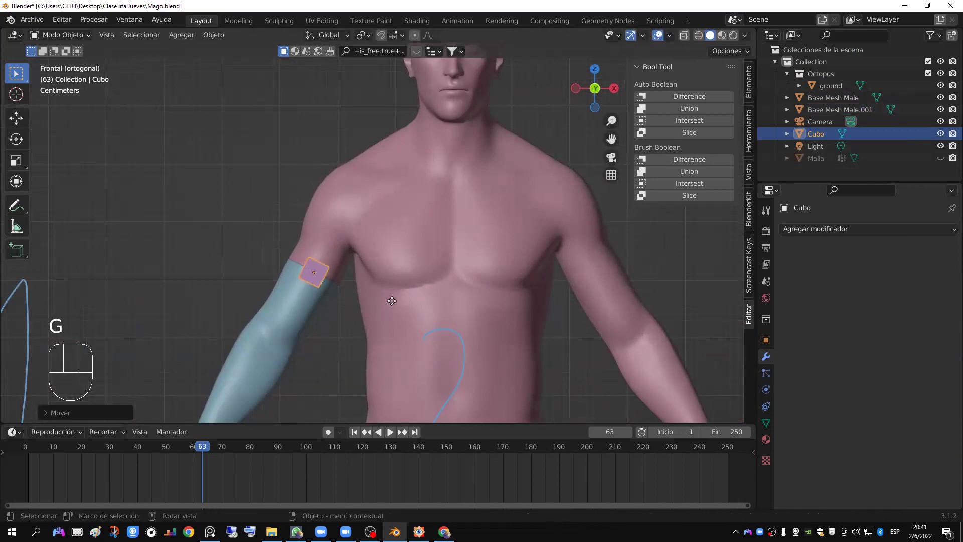
# Step: Center the small cube inside the arm at the cut, adjusting its position in the left and front views
pyautogui.press('KP_3')
pyautogui.press('ctrl+KP_3')
pyautogui.press('g')
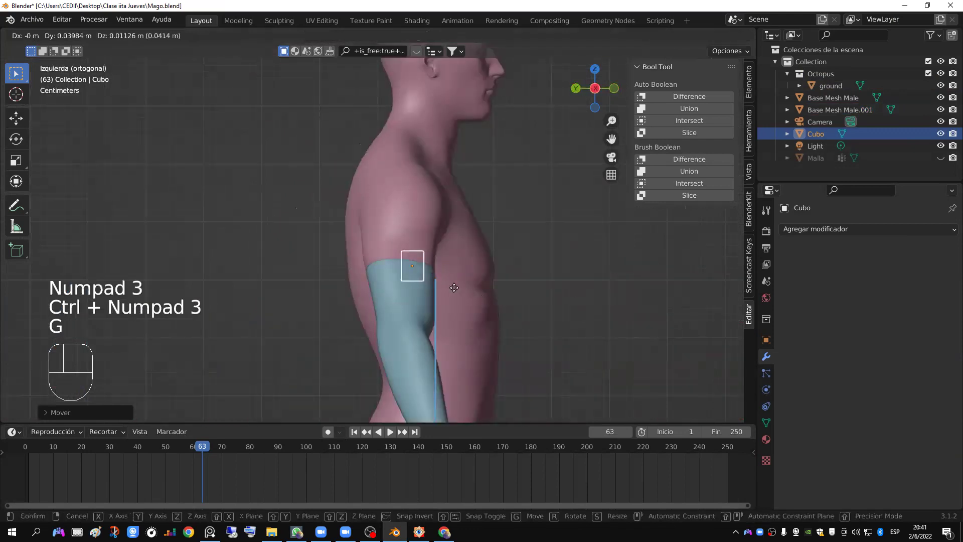
pyautogui.click(416, 300)
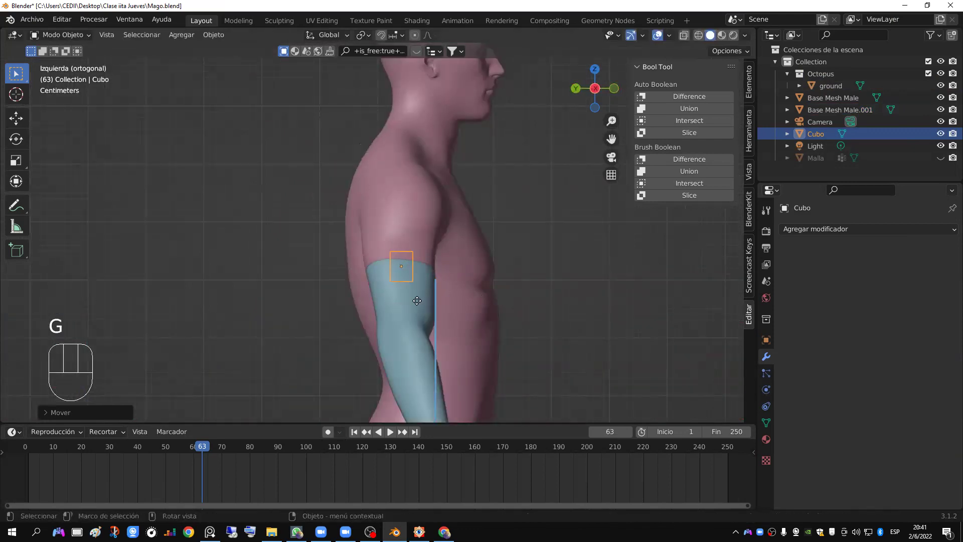
pyautogui.press('KP_1')
pyautogui.press('g')
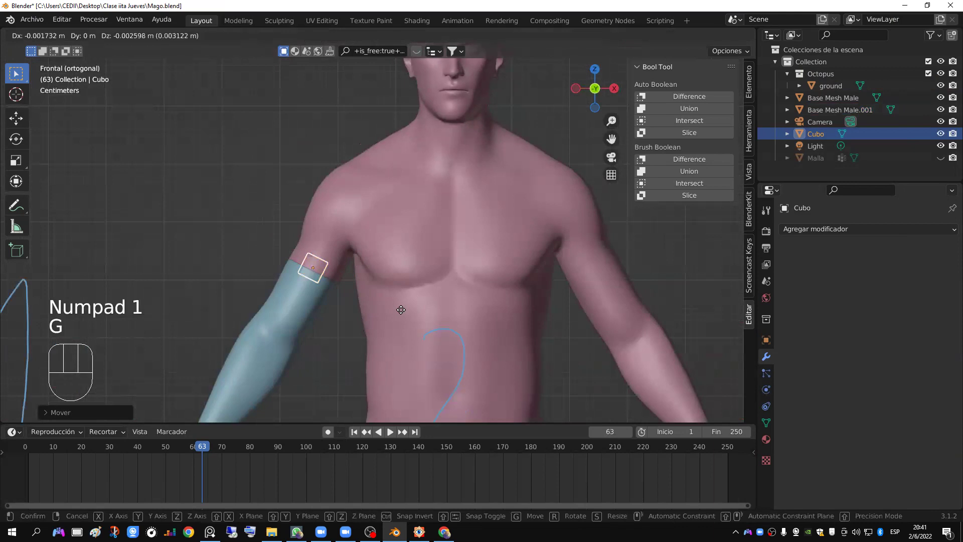
pyautogui.click(401, 314)
# Step: Hide the main body mesh and lengthen the small cube along its local Z axis
pyautogui.moveTo(481, 325); pyautogui.dragTo(521, 265, button='middle')
pyautogui.click(448, 228)
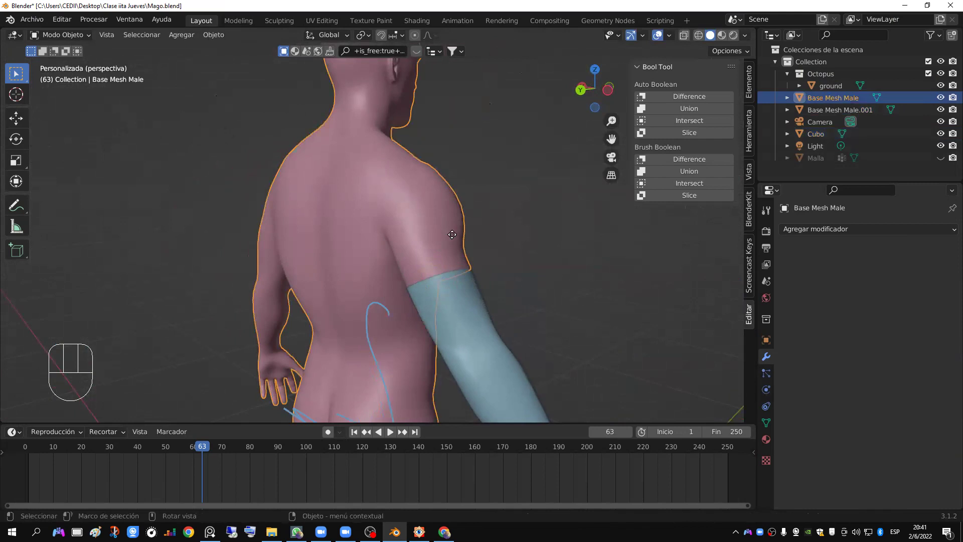
pyautogui.press('h')
pyautogui.moveTo(494, 304); pyautogui.dragTo(424, 314, button='middle')
pyautogui.click(449, 315)
pyautogui.press('s')
pyautogui.press('z')
pyautogui.press('z')
pyautogui.click(515, 343)
# Step: Fine-tune the small cube's rotation in the front view to line it up with the cut arm
pyautogui.moveTo(501, 352); pyautogui.dragTo(375, 315, button='middle')
pyautogui.press('KP_1')
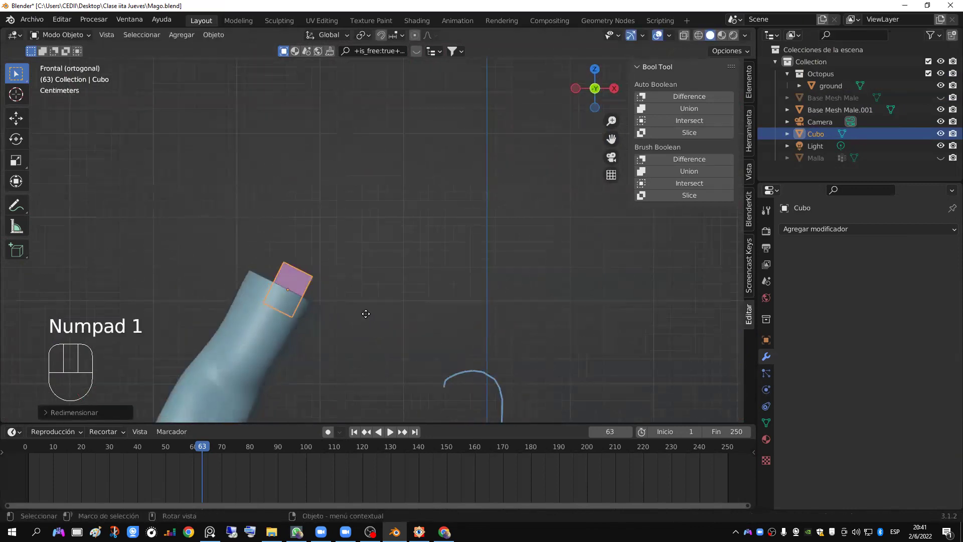
pyautogui.press('r')
pyautogui.click(375, 318)
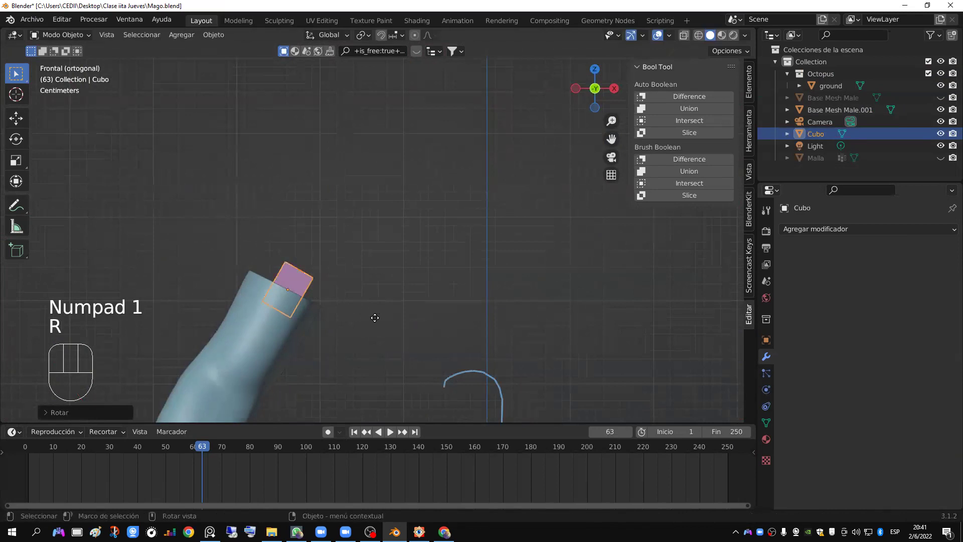
pyautogui.press('r')
pyautogui.click(375, 319)
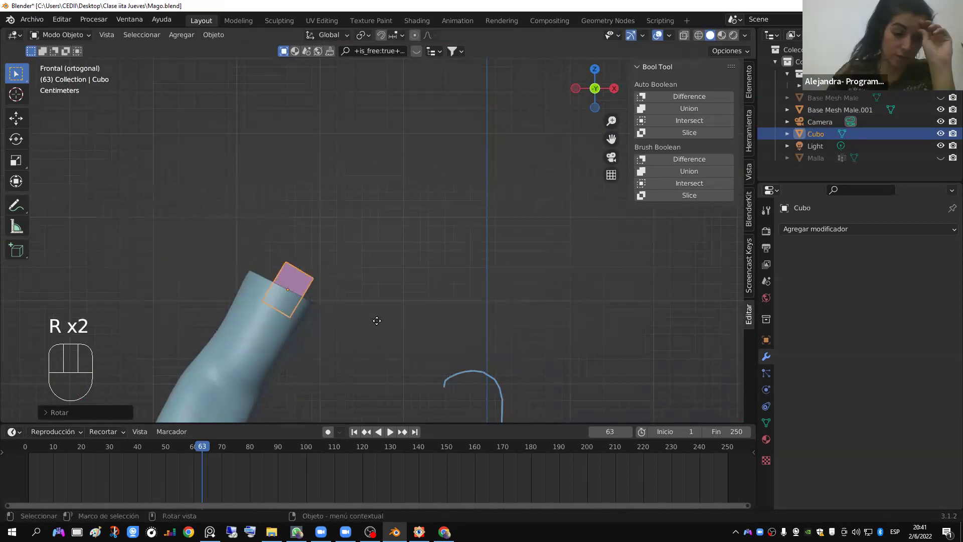
# Step: Reveal all hidden objects and delete the shirt mesh covering the torso
pyautogui.hotkey('alt', 'h')
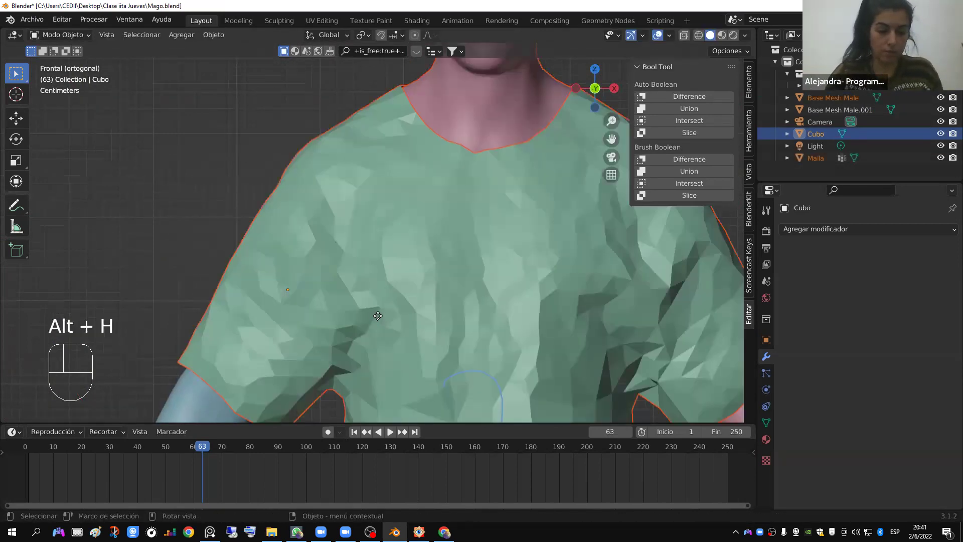
pyautogui.press('Delete')
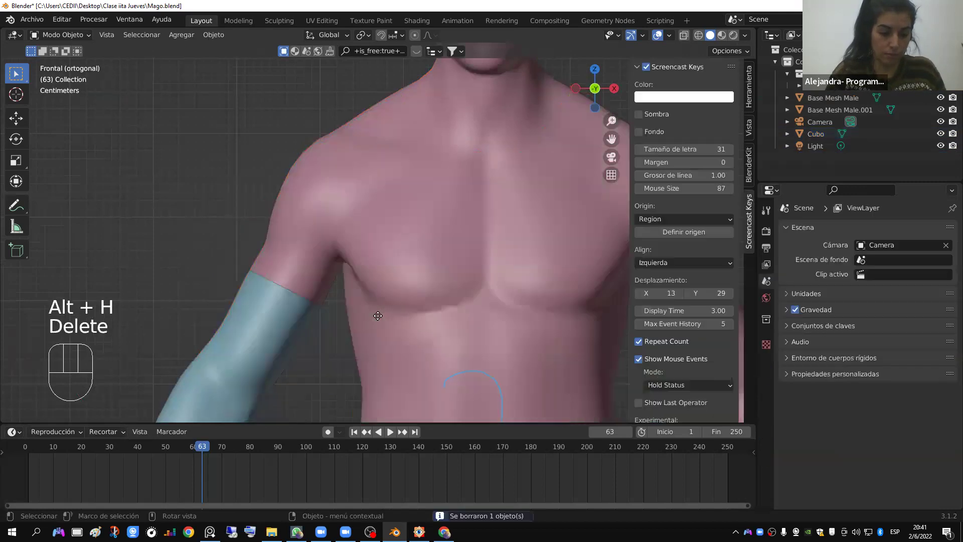
pyautogui.press('z')
pyautogui.click(274, 316)
# Step: Turn on X-ray display to view the cube inside the arm, and test-move the cube together with the separated arm
pyautogui.click(281, 306)
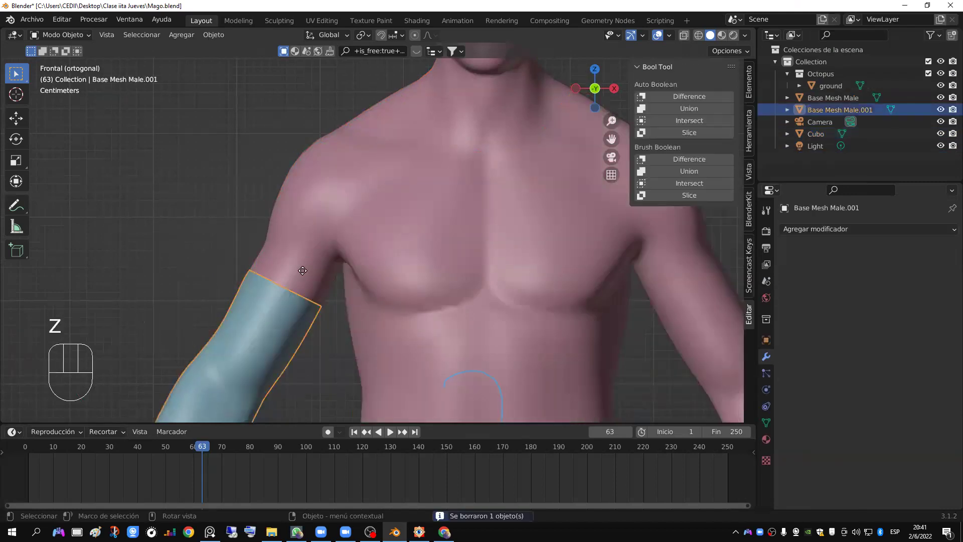
pyautogui.click(305, 259)
pyautogui.press('g')
pyautogui.rightClick(351, 256)
pyautogui.press('z')
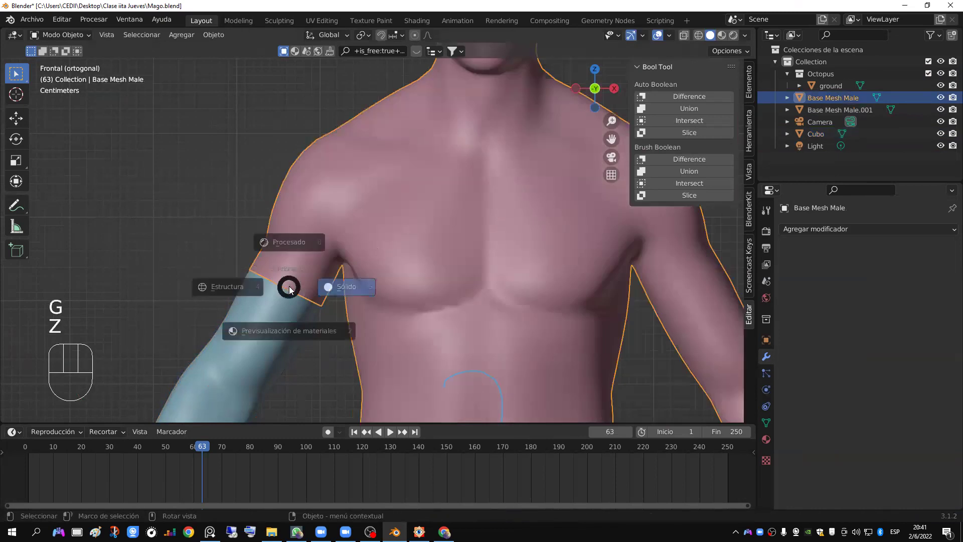
pyautogui.click(683, 35)
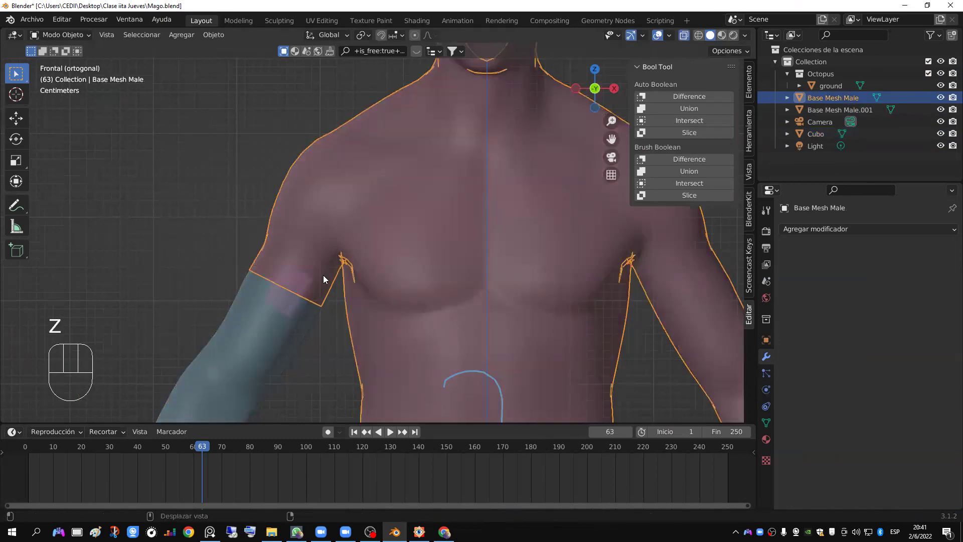
pyautogui.scroll(2, 323, 275)
pyautogui.click(288, 296)
pyautogui.keyDown('shift'); pyautogui.click(282, 322); pyautogui.keyUp('shift')
pyautogui.press('g')
pyautogui.rightClick(307, 334)
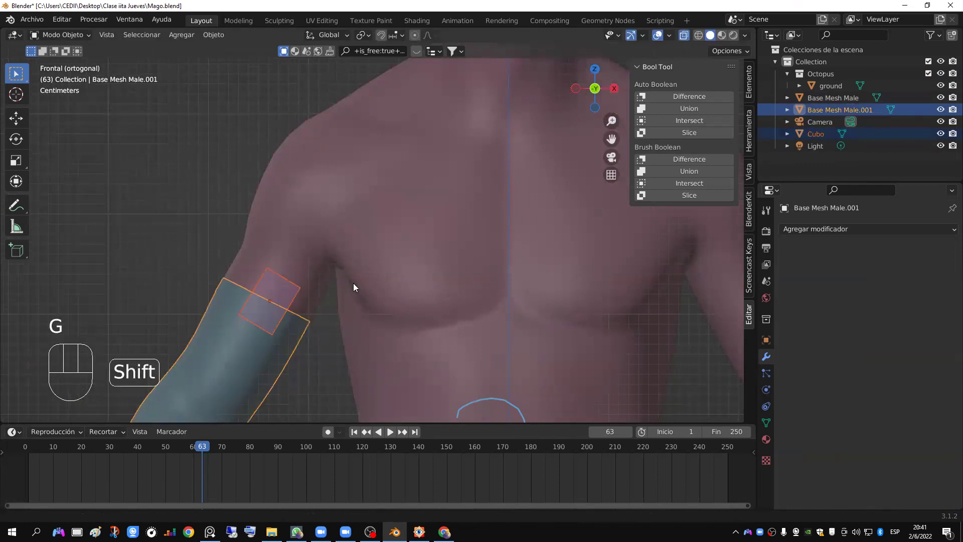
# Step: Duplicate the small cube in place at the upper-arm cut
pyautogui.keyDown('shift'); pyautogui.moveTo(353, 287); pyautogui.dragTo(436, 231, button='middle'); pyautogui.keyUp('shift')
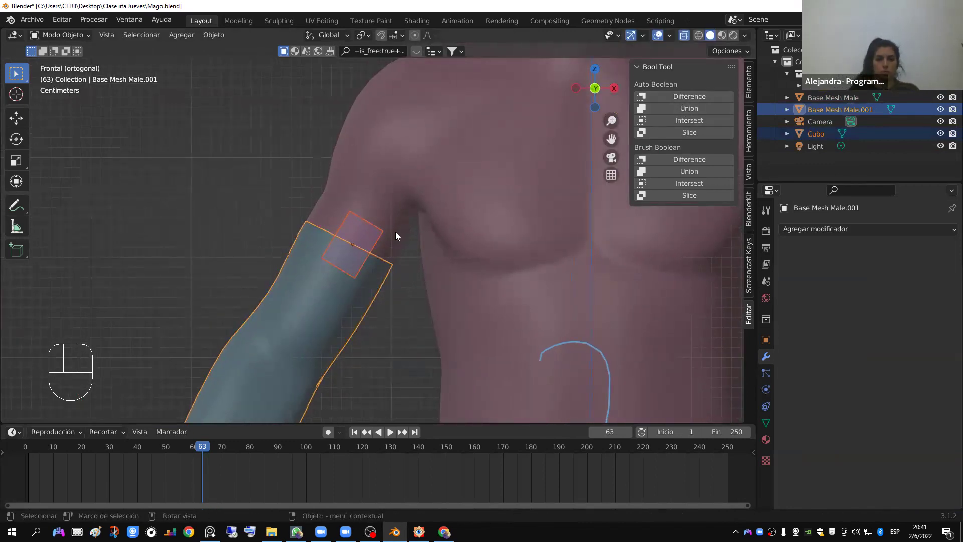
pyautogui.click(377, 238)
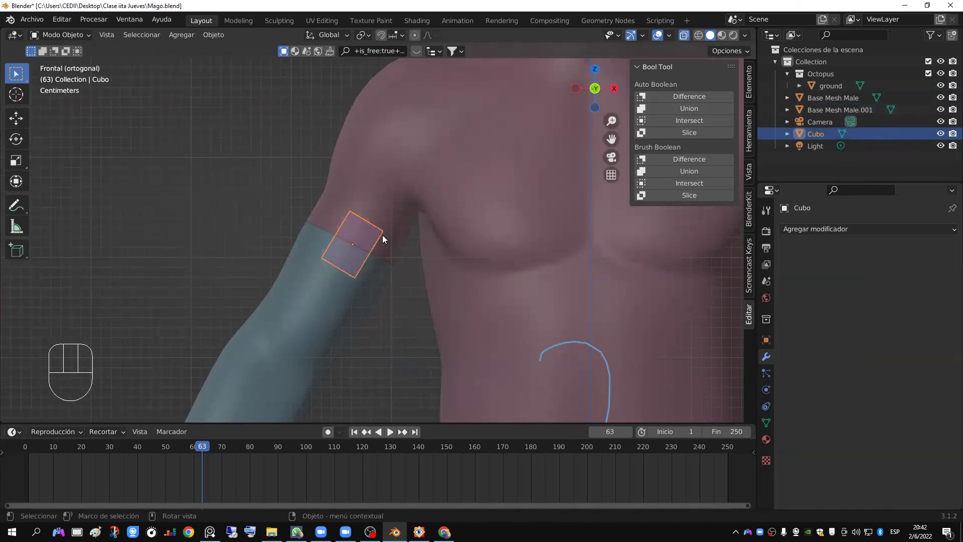
pyautogui.hotkey('shift', 'd')
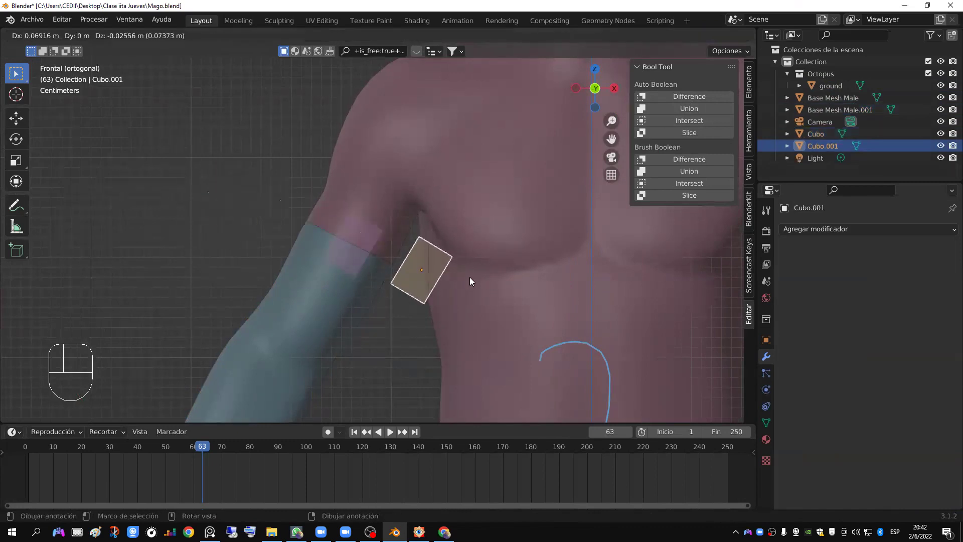
pyautogui.press('Escape')
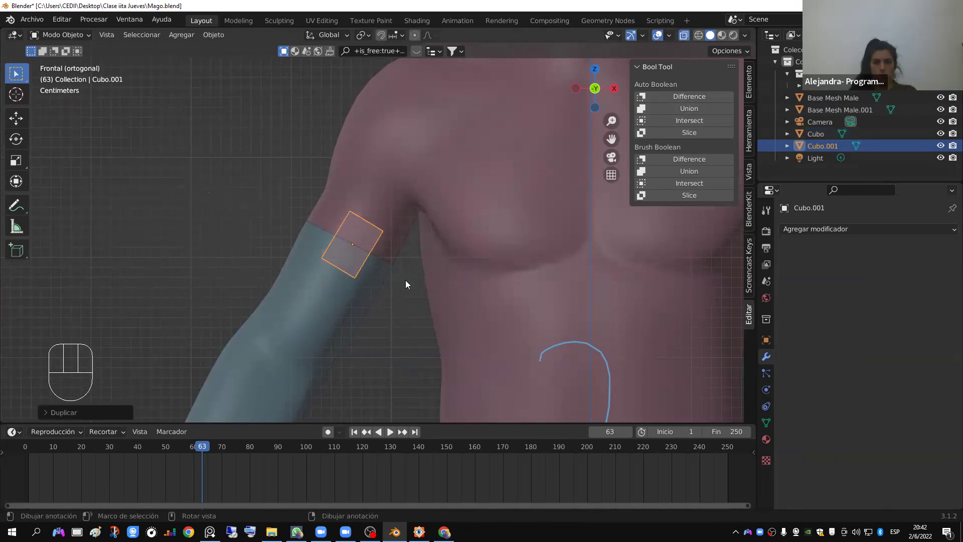
# Step: Join one cube to the separated arm with an Auto Boolean Union and move the arm away from the shoulder
pyautogui.press('shift')
pyautogui.keyDown('shift'); pyautogui.click(376, 283); pyautogui.keyUp('shift')
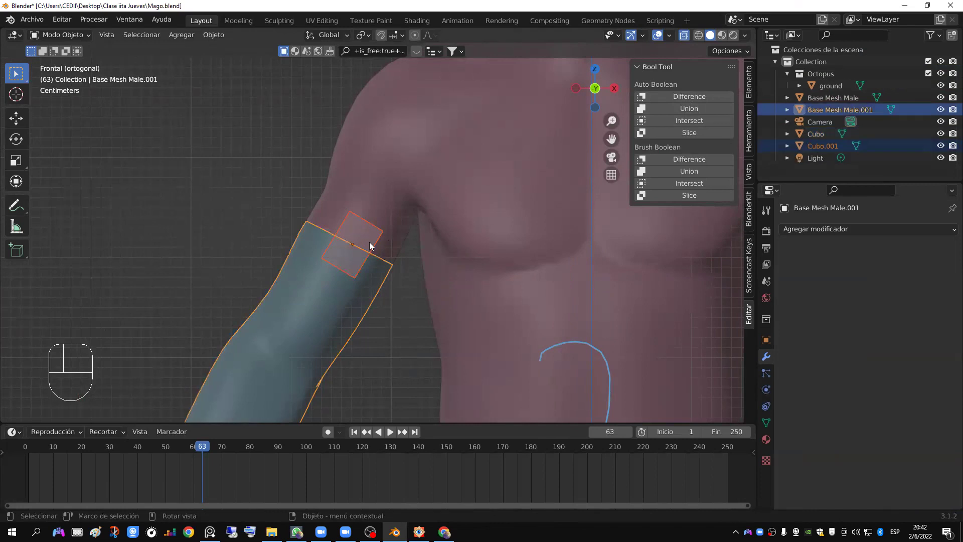
pyautogui.click(360, 265)
pyautogui.keyDown('shift'); pyautogui.click(374, 285); pyautogui.keyUp('shift')
pyautogui.click(666, 109)
pyautogui.press('g')
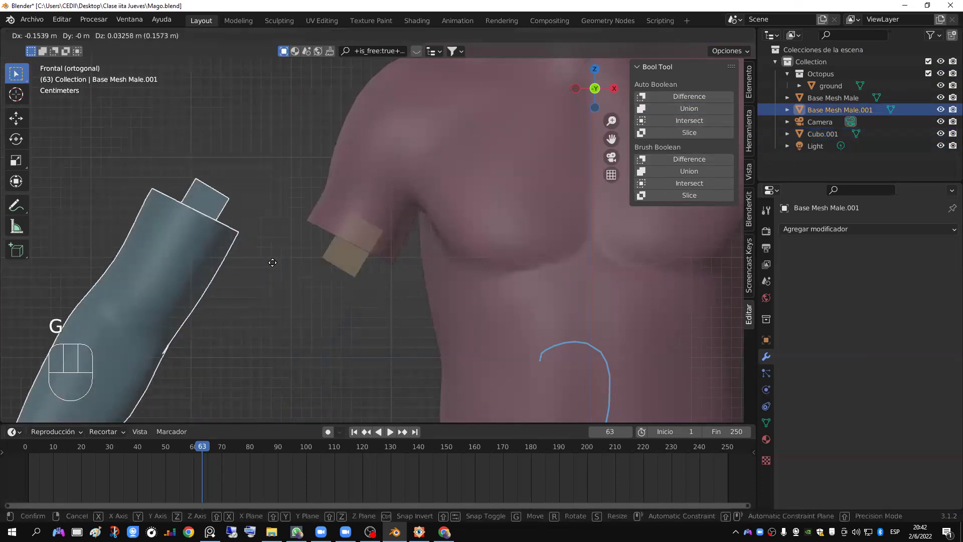
pyautogui.click(283, 288)
# Step: Subtract the remaining cube from the body's arm stump with an Auto Boolean Difference
pyautogui.moveTo(538, 190); pyautogui.dragTo(337, 241, button='middle')
pyautogui.click(353, 235)
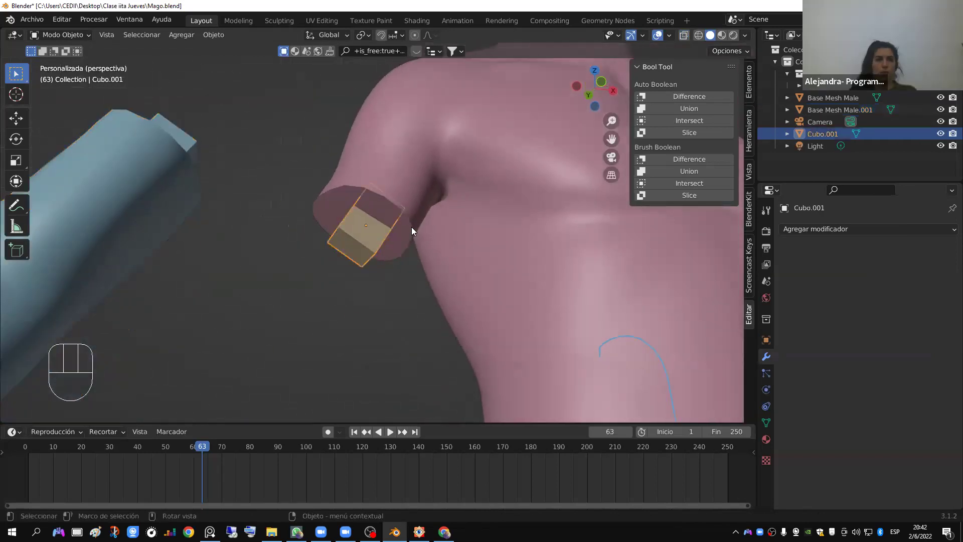
pyautogui.keyDown('shift'); pyautogui.click(412, 226); pyautogui.keyUp('shift')
pyautogui.click(676, 98)
# Step: Test-fit the arm's peg against the shoulder socket, and reset the arm's location
pyautogui.moveTo(334, 287); pyautogui.dragTo(173, 257, button='middle')
pyautogui.click(173, 257)
pyautogui.press('g')
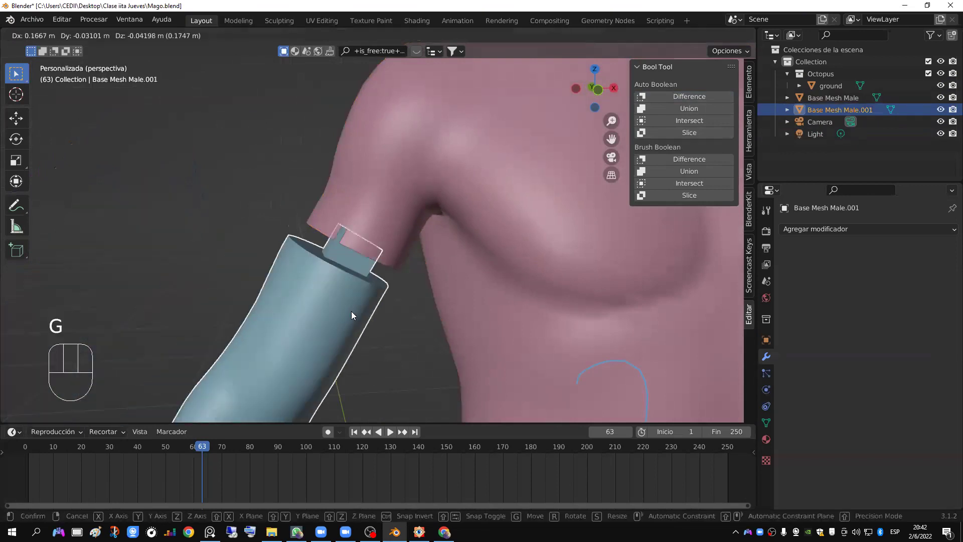
pyautogui.rightClick(354, 306)
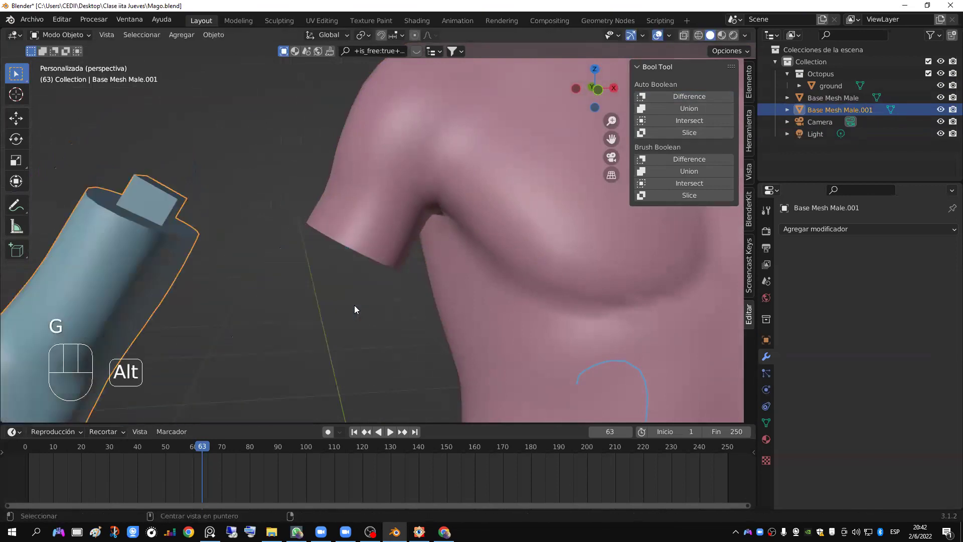
pyautogui.hotkey('alt', 'g')
pyautogui.scroll(-6, 362, 313)
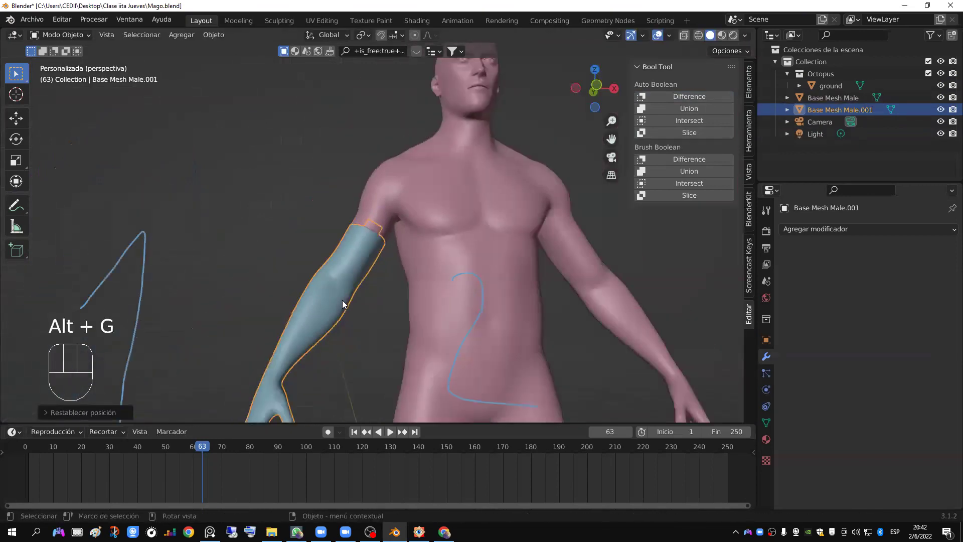
# Step: Move the pegged arm away from the figure again to show the joint
pyautogui.press('g')
pyautogui.click(411, 274)
pyautogui.moveTo(414, 279); pyautogui.dragTo(438, 301, button='middle')
pyautogui.scroll(2, 366, 312)
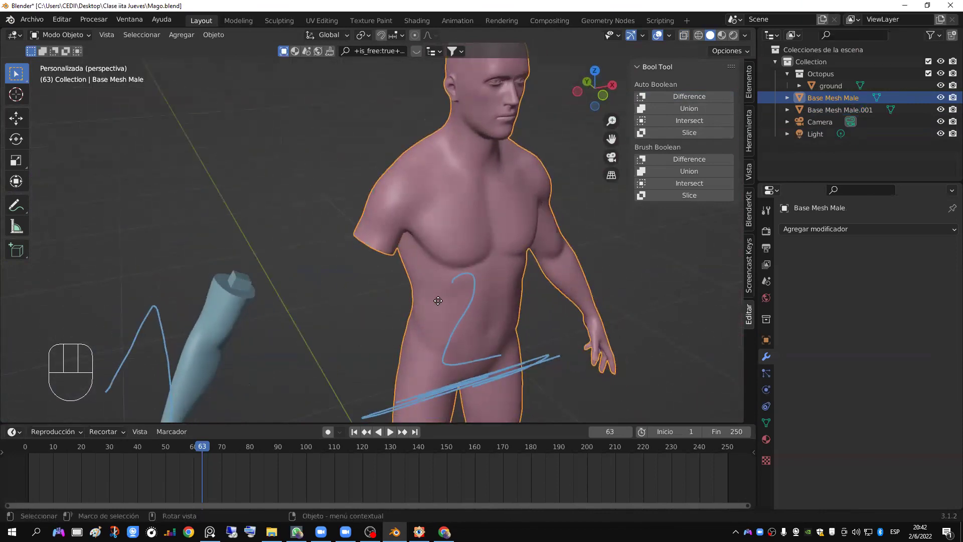
# Step: Undo the arm moves, both boolean operations and the cube duplication
pyautogui.moveTo(434, 217); pyautogui.dragTo(417, 248, button='middle')
pyautogui.press('KP_1')
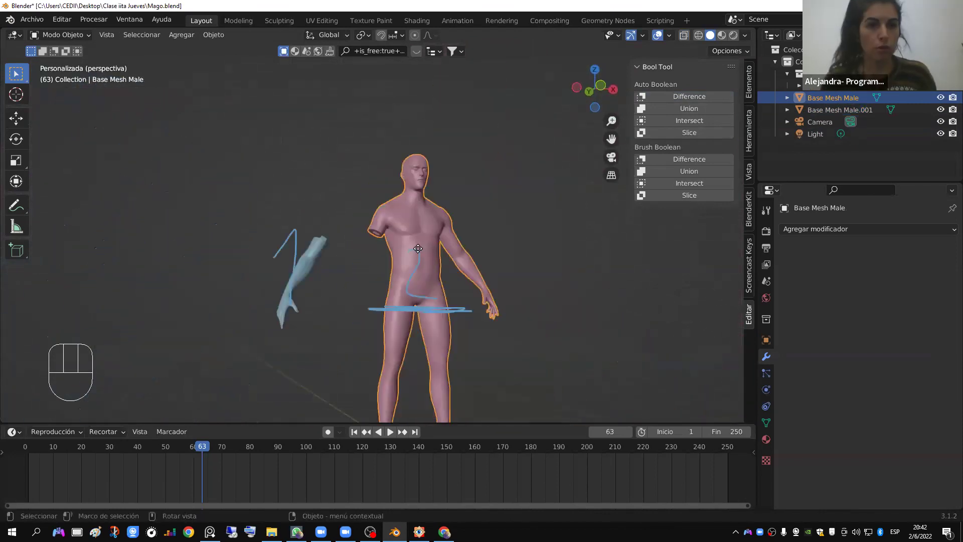
pyautogui.hotkey('ctrl', 'z')
pyautogui.hotkey('ctrl', 'z')
pyautogui.hotkey('ctrl', 'z')
pyautogui.hotkey('ctrl', 'z')
pyautogui.hotkey('ctrl', 'z')
pyautogui.hotkey('ctrl', 'z')
pyautogui.hotkey('ctrl', 'z')
pyautogui.hotkey('ctrl', 'z')
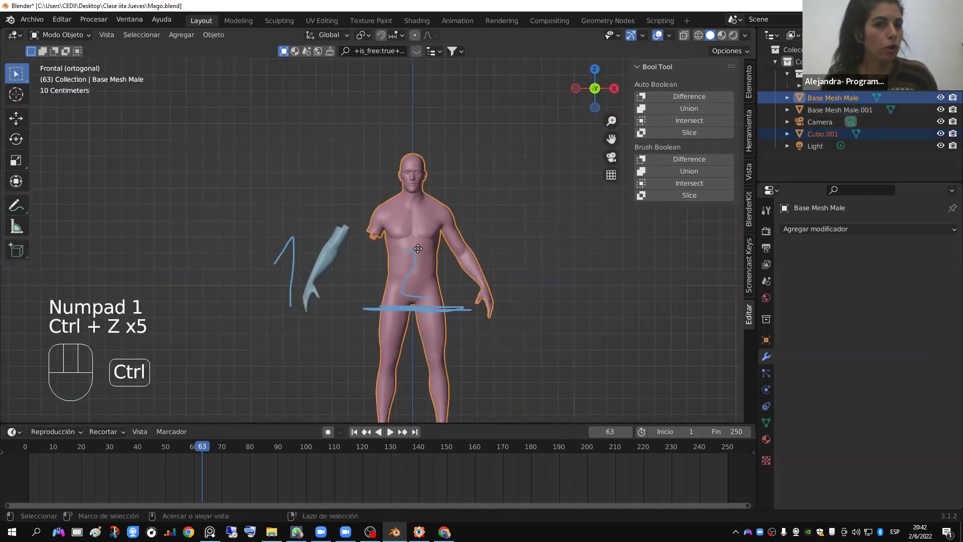
pyautogui.hotkey('ctrl', 'z')
pyautogui.hotkey('ctrl', 'z')
pyautogui.scroll(4, 396, 241)
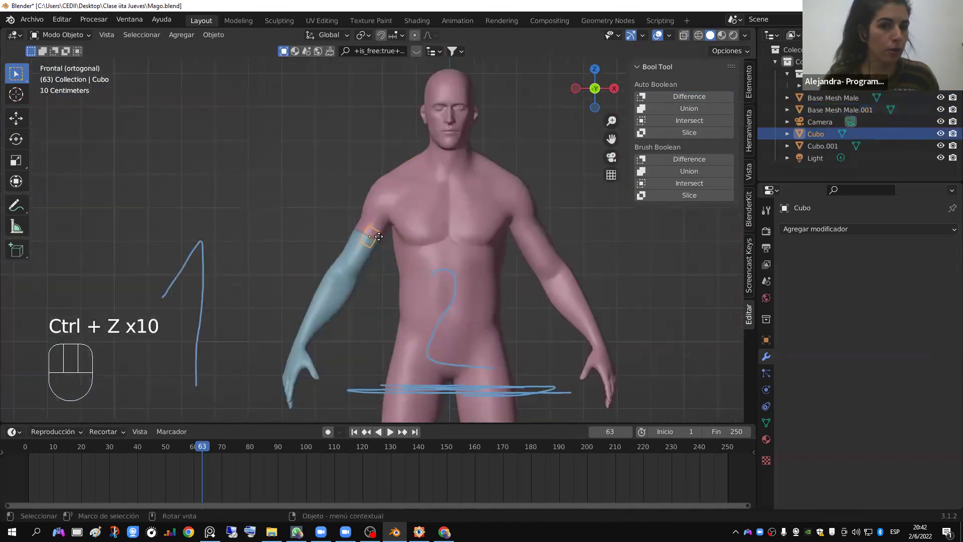
pyautogui.hotkey('ctrl', 'z')
pyautogui.hotkey('ctrl', 'z')
pyautogui.hotkey('ctrl', 'z')
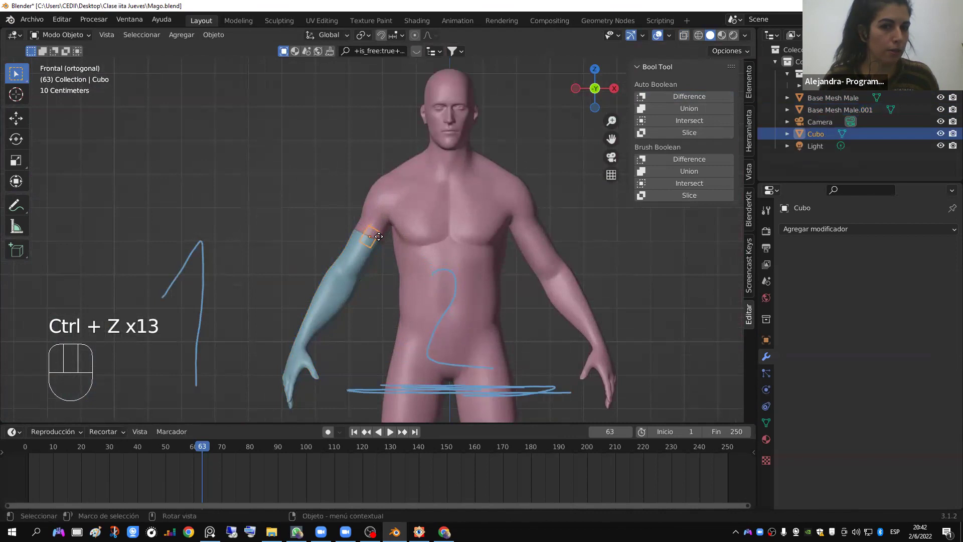
# Step: Delete the small cube at the upper-arm cut
pyautogui.press('Delete')
pyautogui.scroll(-3, 363, 254)
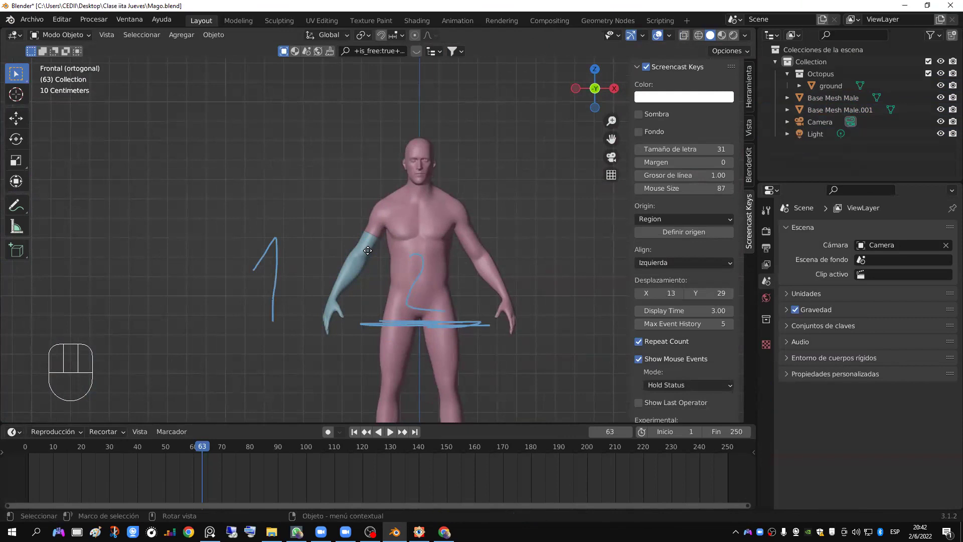
pyautogui.moveTo(393, 234)
pyautogui.mouseDown(button='middle')
pyautogui.moveTo(417, 206)
pyautogui.moveTo(383, 230)
pyautogui.mouseUp(button='middle')
pyautogui.press('KP_1')
pyautogui.scroll(2, 377, 234)
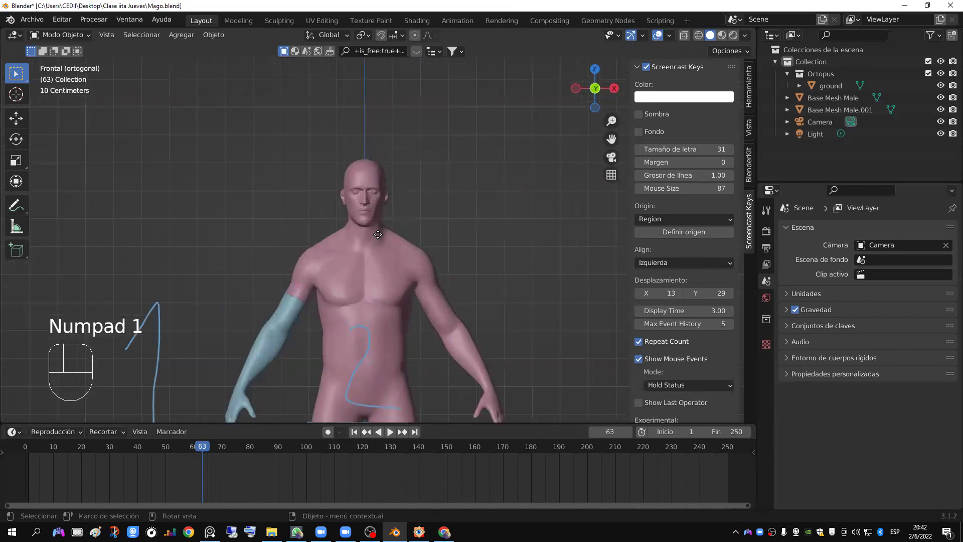
pyautogui.scroll(-2, 378, 234)
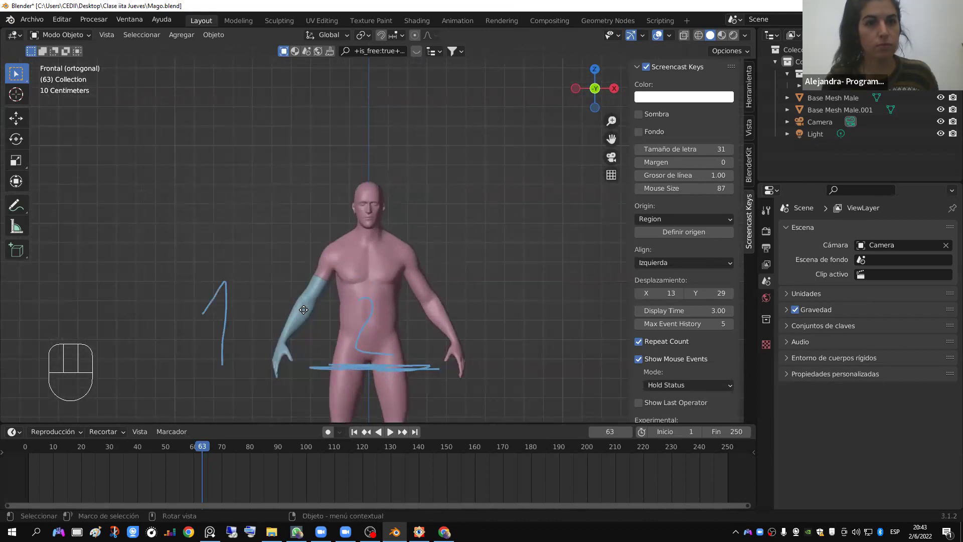
pyautogui.scroll(3, 330, 308)
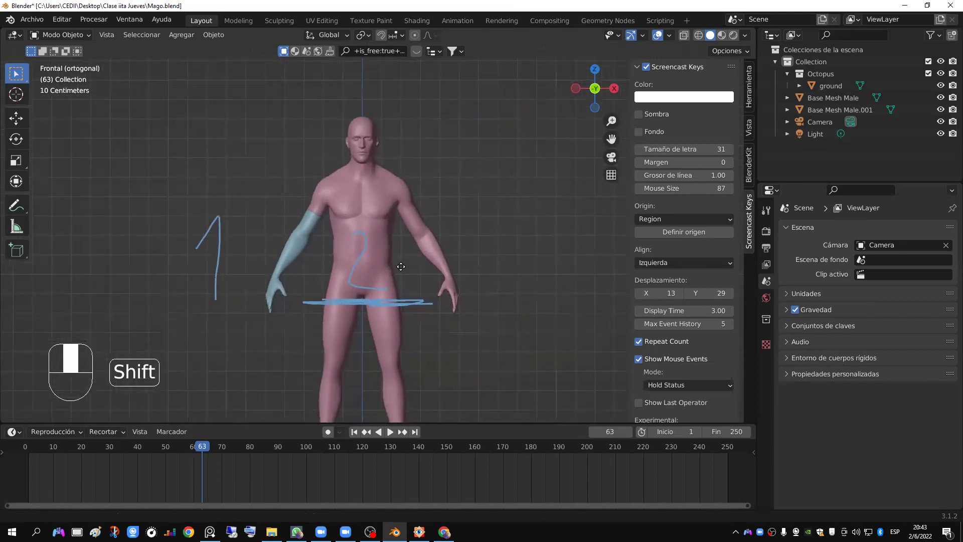
pyautogui.keyDown('shift'); pyautogui.moveTo(331, 307); pyautogui.dragTo(391, 283, button='middle'); pyautogui.keyUp('shift')
pyautogui.scroll(-3, 390, 284)
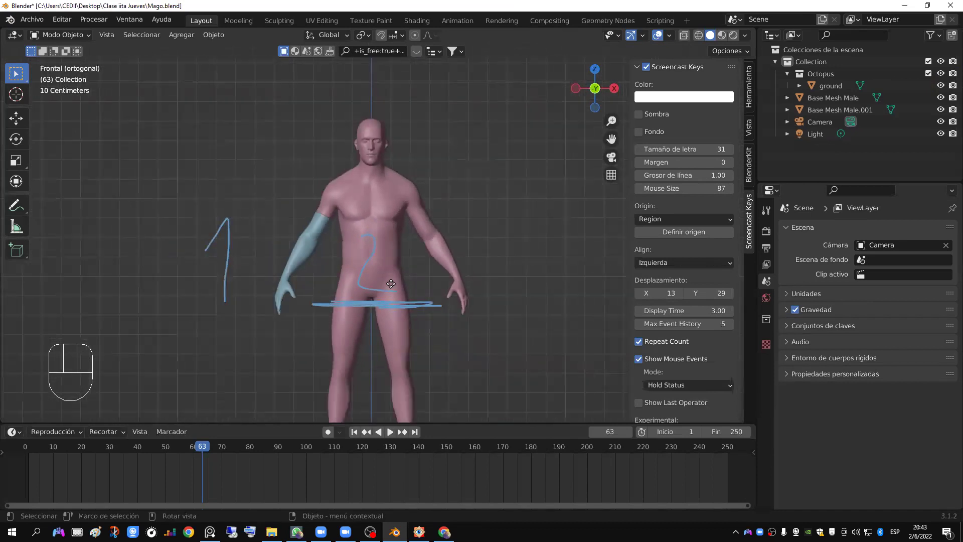
# Step: Undo the small cube's deletion and the selection changes made before it
pyautogui.hotkey('ctrl', 'z')
pyautogui.hotkey('ctrl', 'z')
pyautogui.hotkey('ctrl', 'z')
pyautogui.hotkey('ctrl', 'z')
pyautogui.hotkey('ctrl', 'z')
pyautogui.hotkey('ctrl', 'z')
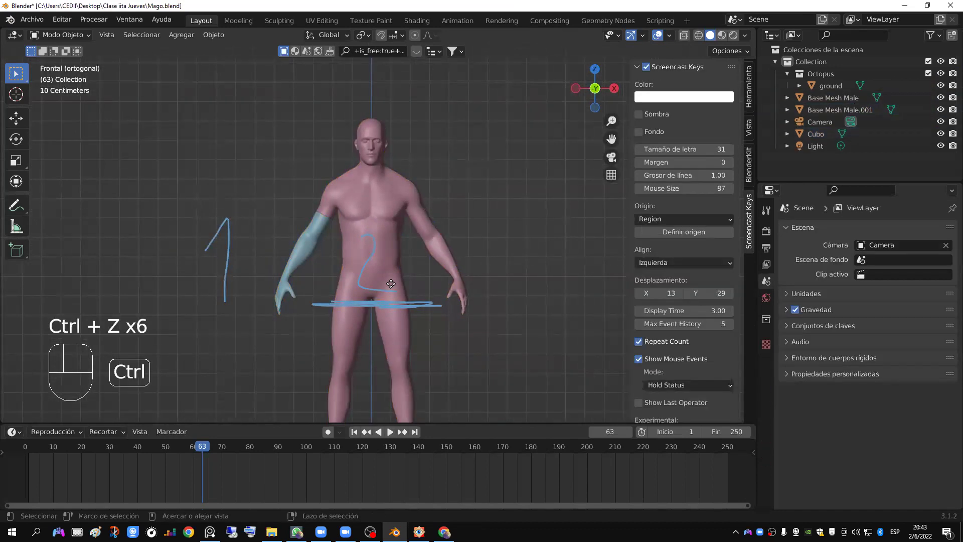
# Step: Undo the recent scene changes step by step
pyautogui.hotkey('ctrl', 'z')
pyautogui.hotkey('ctrl', 'z')
pyautogui.hotkey('ctrl', 'z')
pyautogui.hotkey('ctrl', 'z')
pyautogui.hotkey('ctrl', 'z')
pyautogui.hotkey('ctrl', 'z')
pyautogui.hotkey('ctrl', 'z')
pyautogui.hotkey('ctrl', 'z')
pyautogui.hotkey('ctrl', 'z')
pyautogui.hotkey('ctrl', 'z')
pyautogui.hotkey('ctrl', 'z')
pyautogui.hotkey('ctrl', 'z')
# Step: Redo the undone changes until the green robe mesh is back on the male figure
pyautogui.hotkey('ctrl', 'shift', 'z')
pyautogui.hotkey('ctrl', 'shift', 'z')
pyautogui.hotkey('ctrl', 'shift', 'z')
pyautogui.hotkey('ctrl', 'shift', 'z')
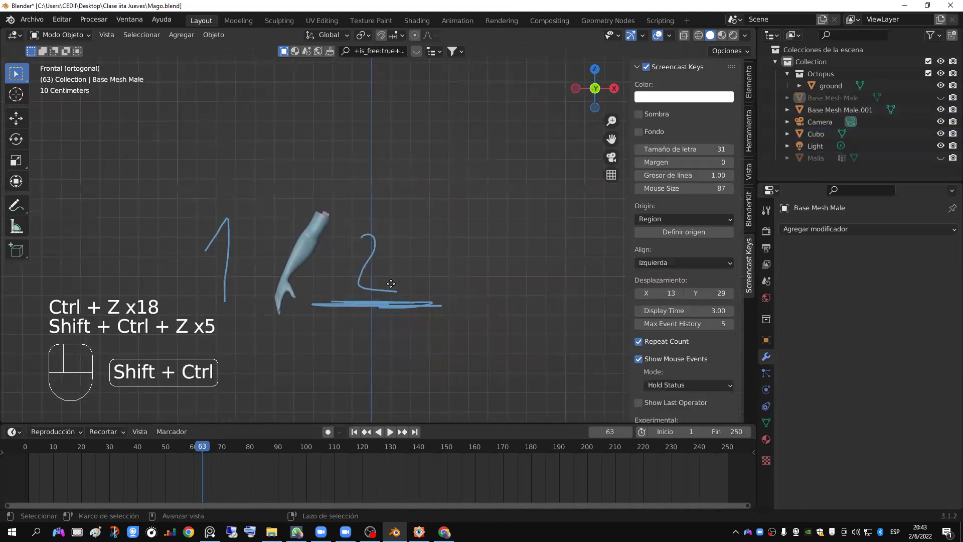
pyautogui.hotkey('ctrl', 'shift', 'z')
pyautogui.hotkey('ctrl', 'shift', 'z')
pyautogui.hotkey('ctrl', 'shift', 'z')
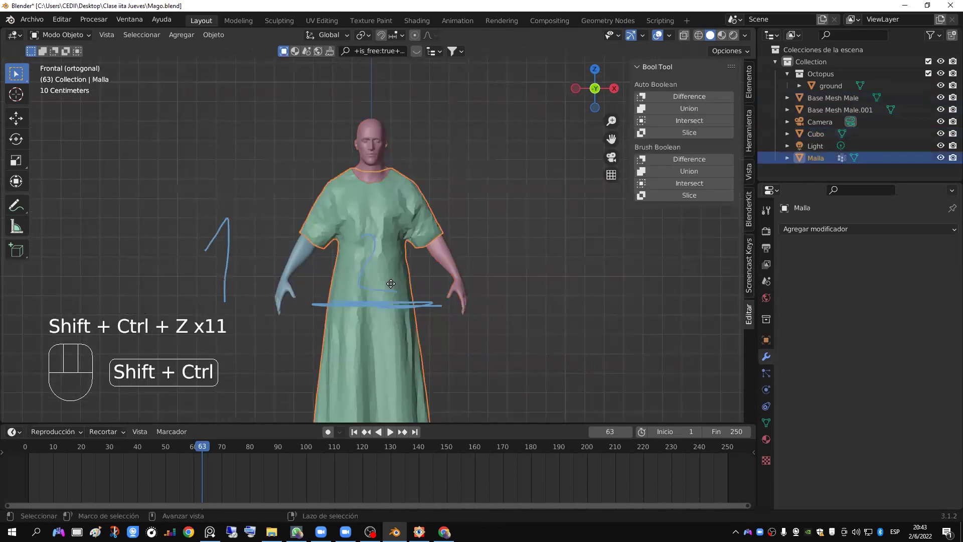
pyautogui.keyDown('shift'); pyautogui.moveTo(418, 277); pyautogui.dragTo(401, 165, button='middle'); pyautogui.keyUp('shift')
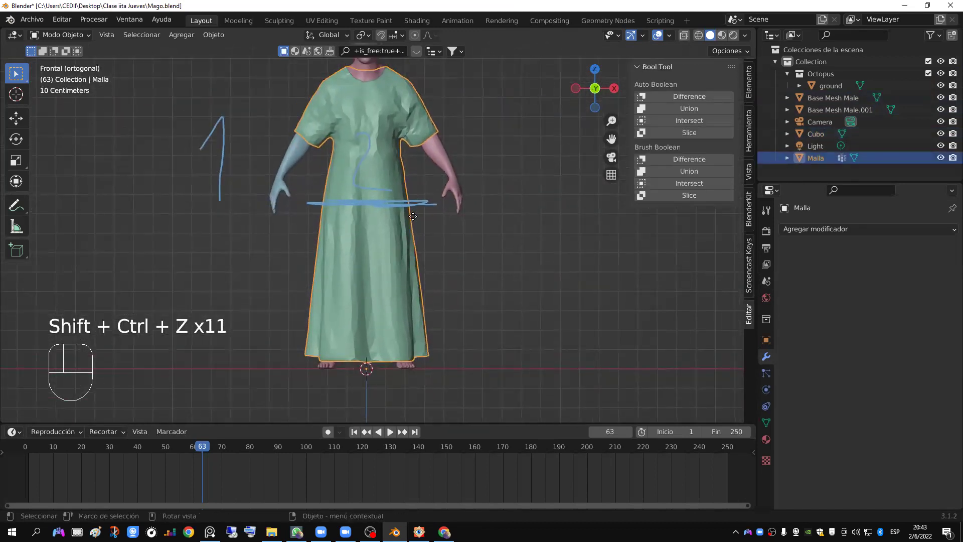
pyautogui.scroll(-2, 316, 245)
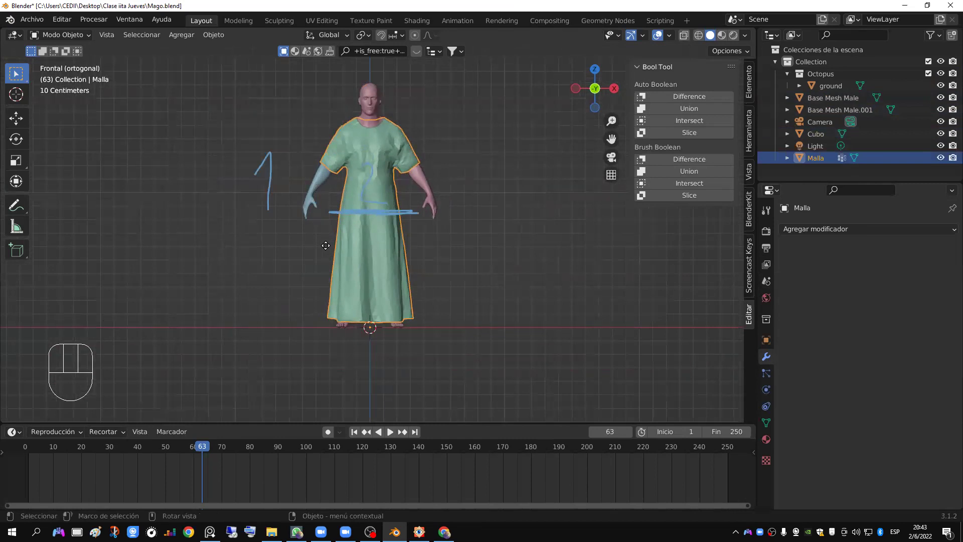
# Step: Add a cube mesh at the figure's feet and rotate it in the front view until it stands as a diamond
pyautogui.hotkey('shift', 'a')
pyautogui.moveTo(326, 245)
pyautogui.hotkey('shift', 'a')
pyautogui.moveTo(376, 244)
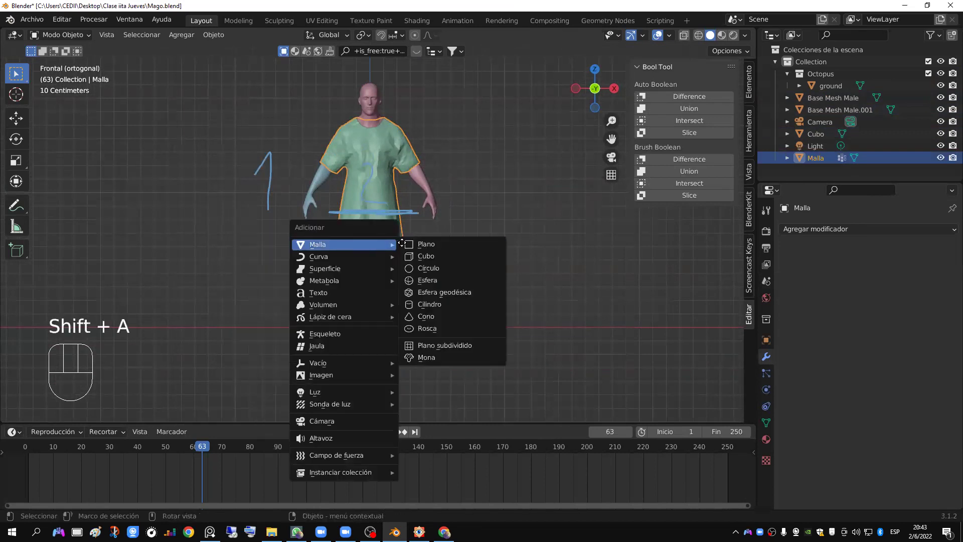
pyautogui.click(452, 256)
pyautogui.press('r')
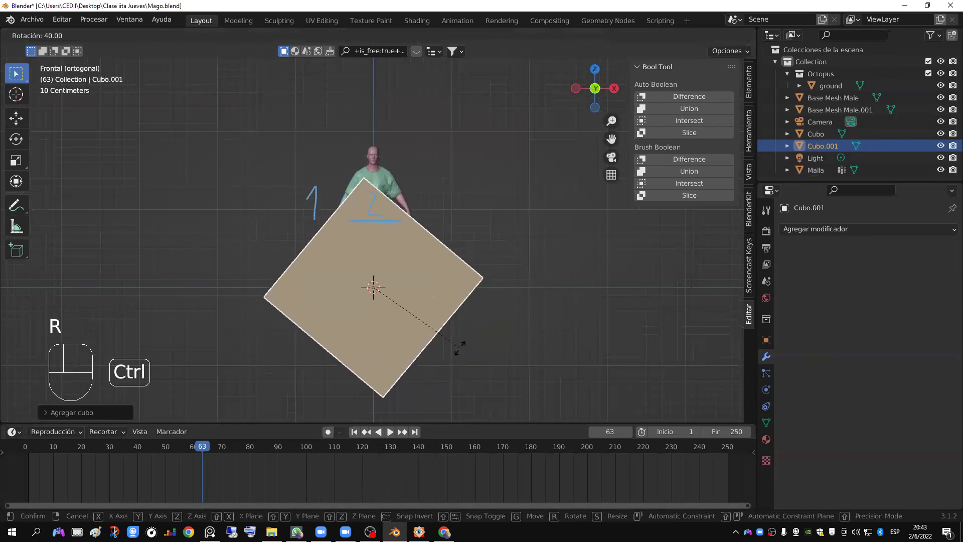
pyautogui.keyDown('ctrl'); pyautogui.click(459, 350); pyautogui.keyUp('ctrl')
pyautogui.press('s')
pyautogui.press('x')
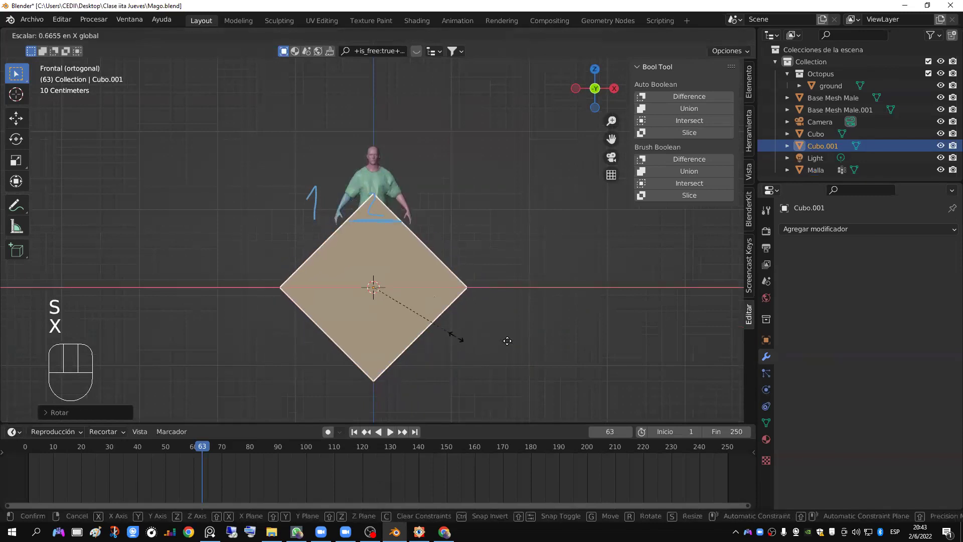
pyautogui.rightClick(463, 336)
pyautogui.press('s')
pyautogui.press('x')
pyautogui.press('x')
pyautogui.rightClick(504, 325)
pyautogui.press('s')
pyautogui.press('x')
pyautogui.rightClick(472, 319)
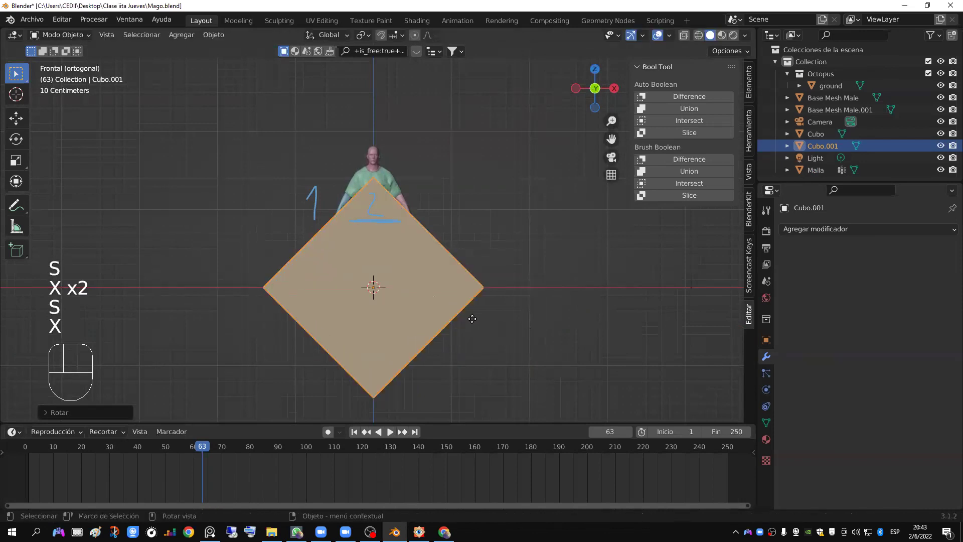
# Step: Apply the cube's transformation and scale it along the global X axis into a narrow pointed wedge
pyautogui.hotkey('ctrl', 'a')
pyautogui.click(449, 289)
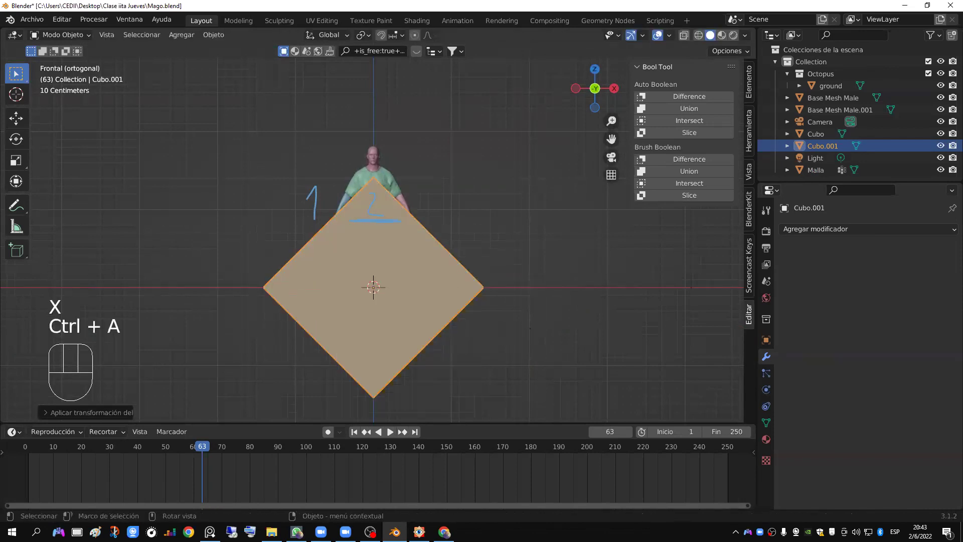
pyautogui.press('s')
pyautogui.press('x')
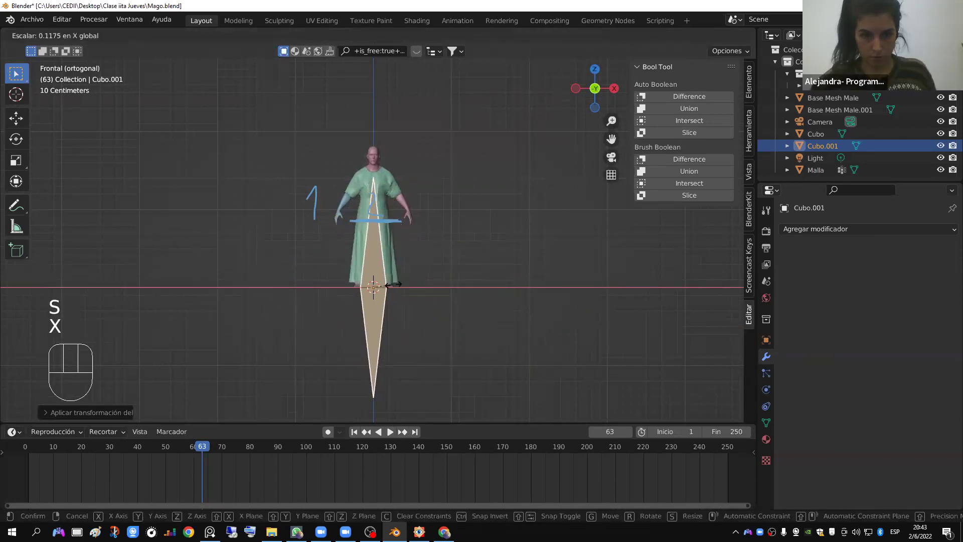
pyautogui.click(385, 259)
pyautogui.scroll(4, 386, 259)
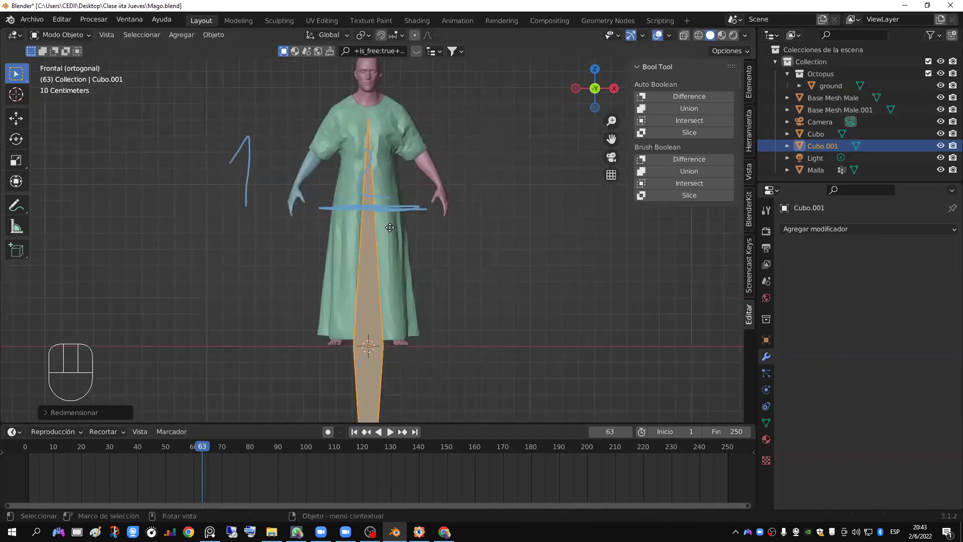
# Step: Lower the wedge until its tip reaches the robe's hips, and narrow it to about 0.6 along X
pyautogui.press('g')
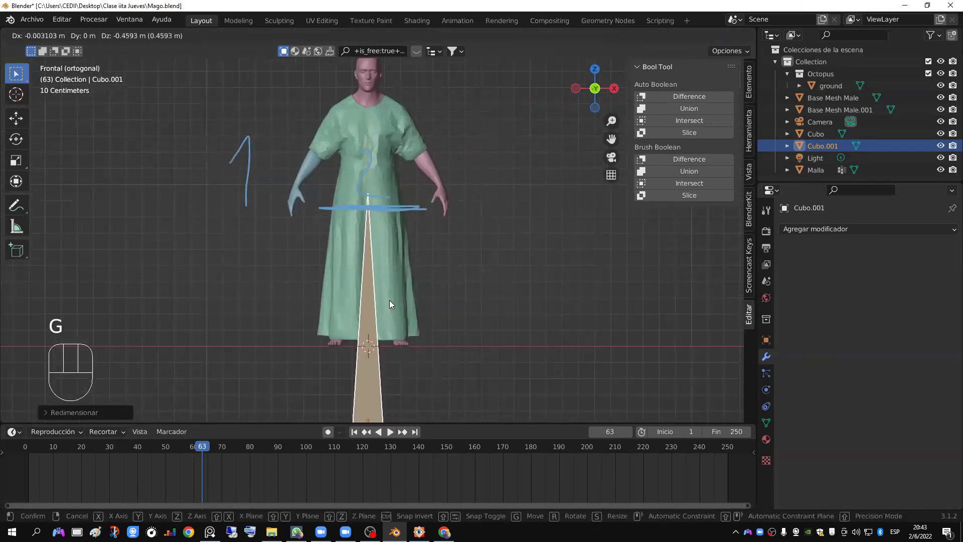
pyautogui.click(496, 345)
pyautogui.press('s')
pyautogui.press('x')
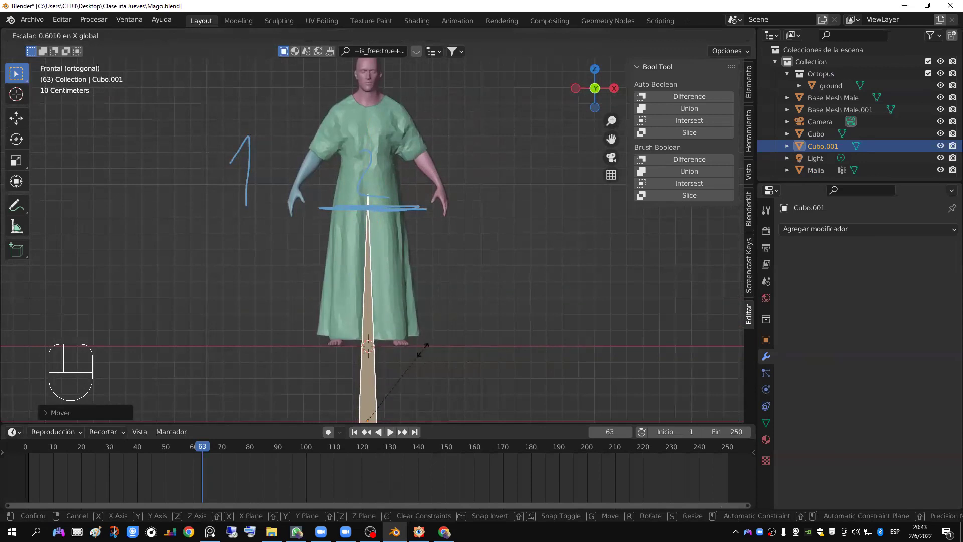
pyautogui.click(419, 353)
# Step: Raise the wedge about 0.12 m along Z and switch to the right orthographic view
pyautogui.press('g')
pyautogui.press('z')
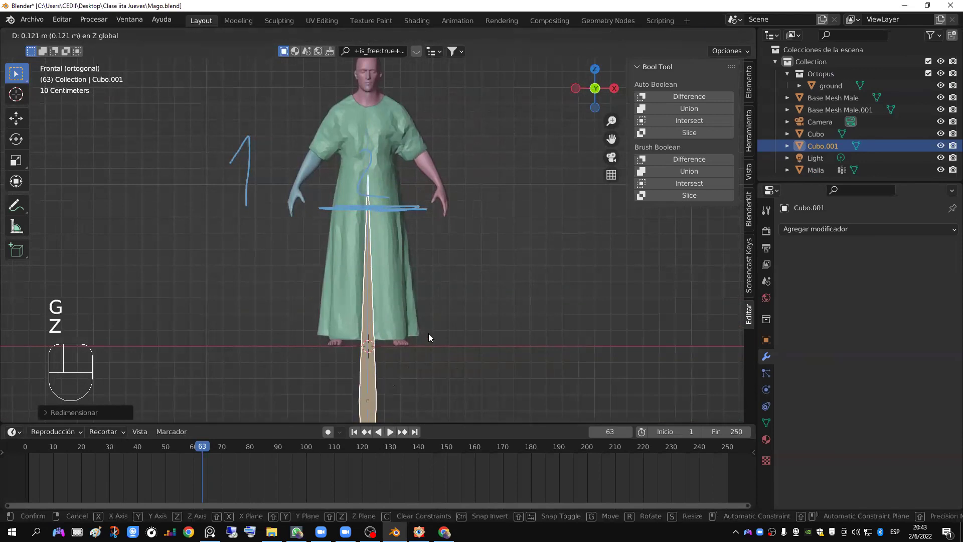
pyautogui.click(428, 334)
pyautogui.moveTo(488, 334); pyautogui.dragTo(394, 326, button='middle')
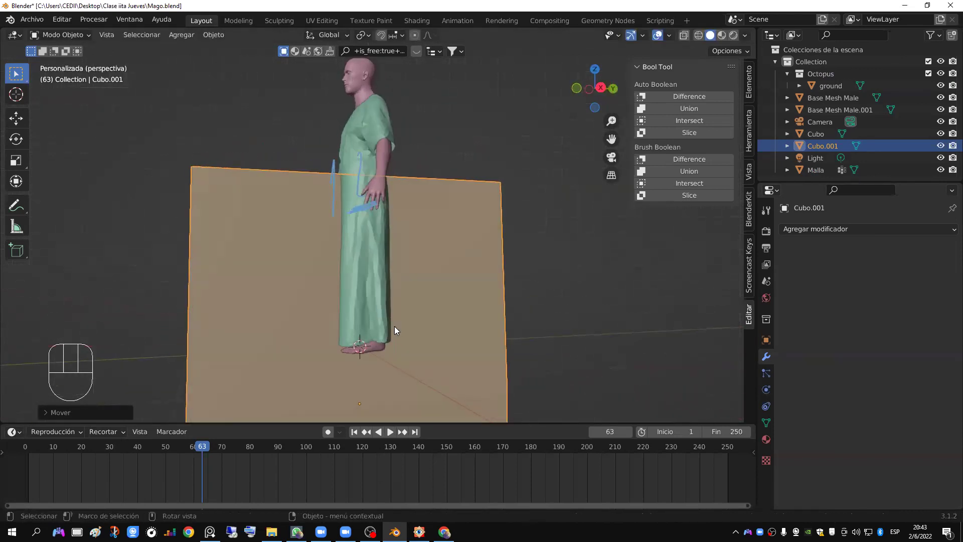
pyautogui.press('KP_3')
pyautogui.press('g')
pyautogui.press('x')
pyautogui.press('c')
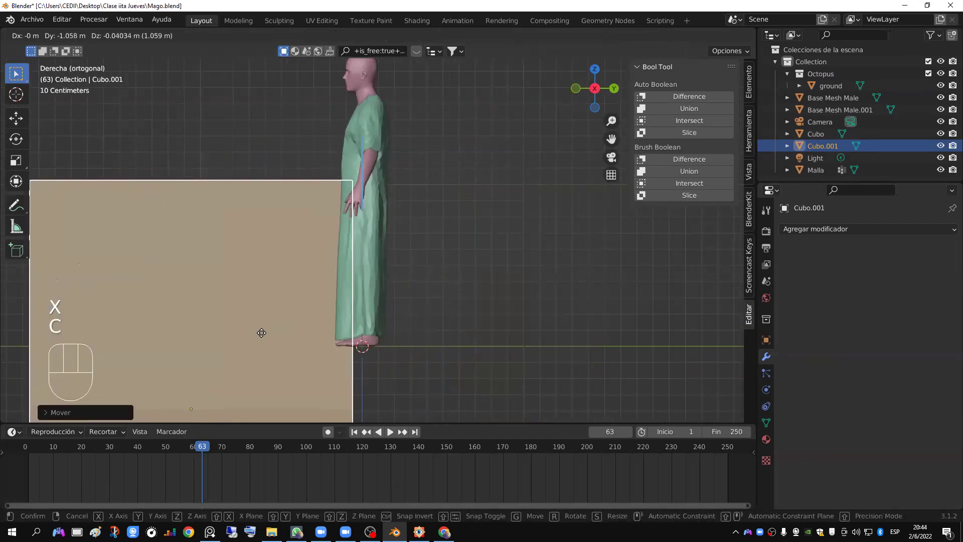
pyautogui.rightClick(262, 335)
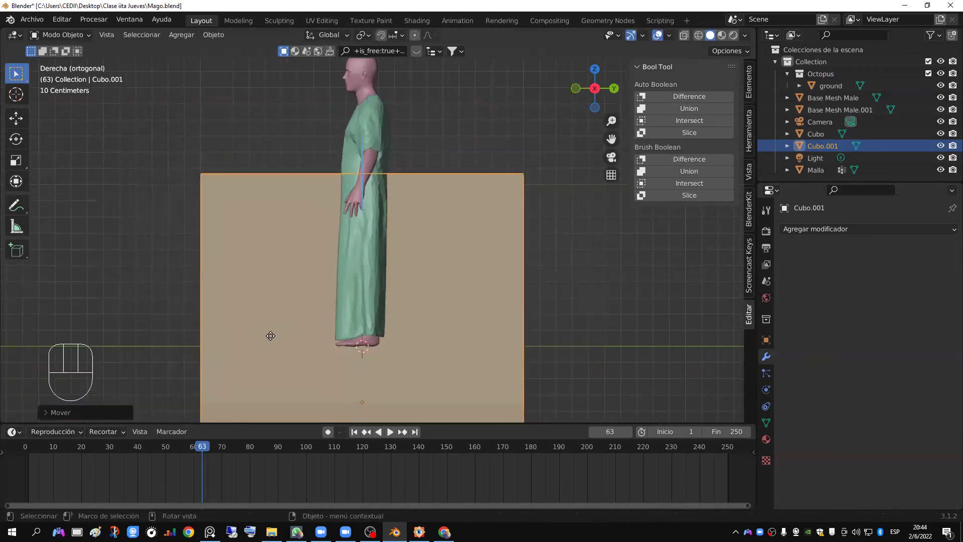
# Step: Move the wedge along Y to the front of the figure so that it crosses only the robe's front
pyautogui.press('g')
pyautogui.press('y')
pyautogui.click(98, 331)
# Step: Add the robe to the wedge selection so that the robe is the active object
pyautogui.moveTo(317, 303); pyautogui.dragTo(451, 309, button='middle')
pyautogui.press('shift')
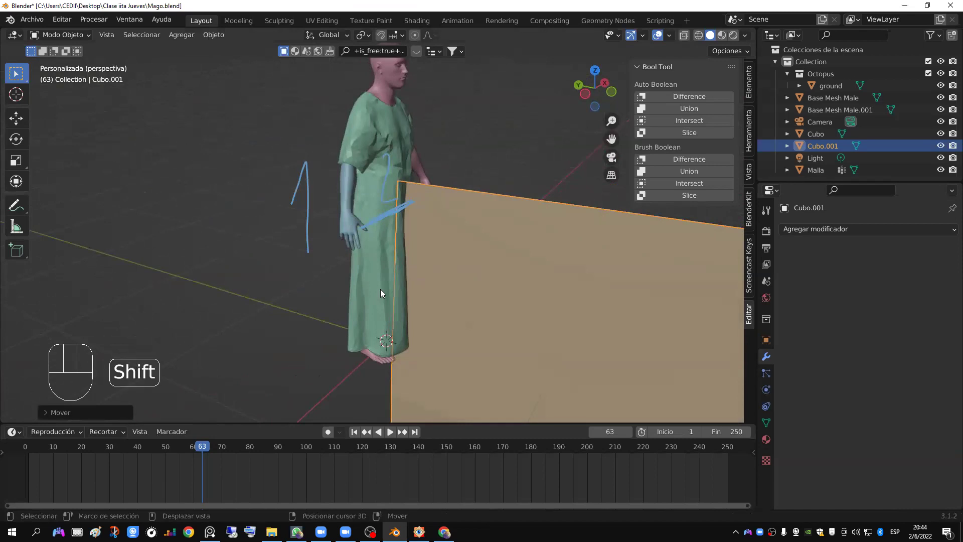
pyautogui.keyDown('shift'); pyautogui.click(381, 288); pyautogui.keyUp('shift')
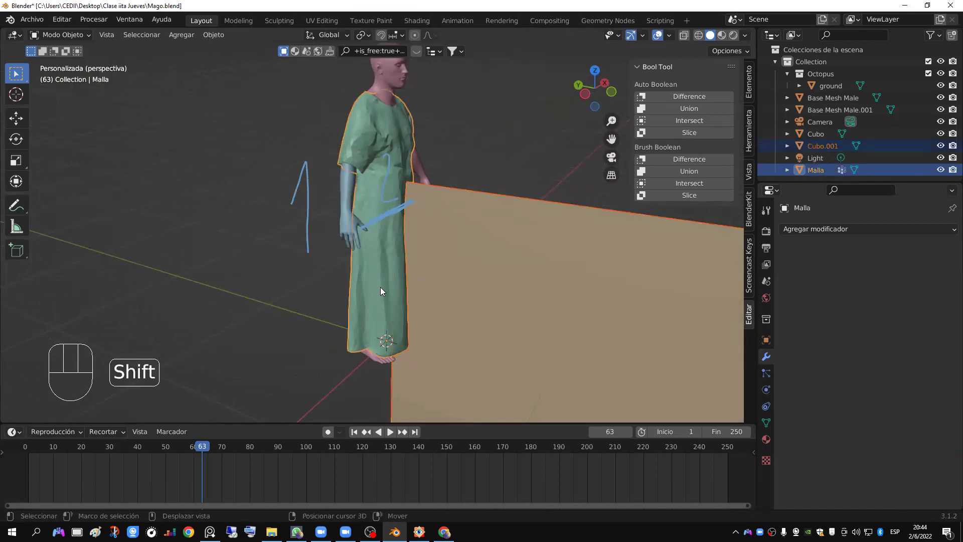
# Step: Try subtracting the wedge from the robe with an Auto Boolean Difference
pyautogui.click(680, 98)
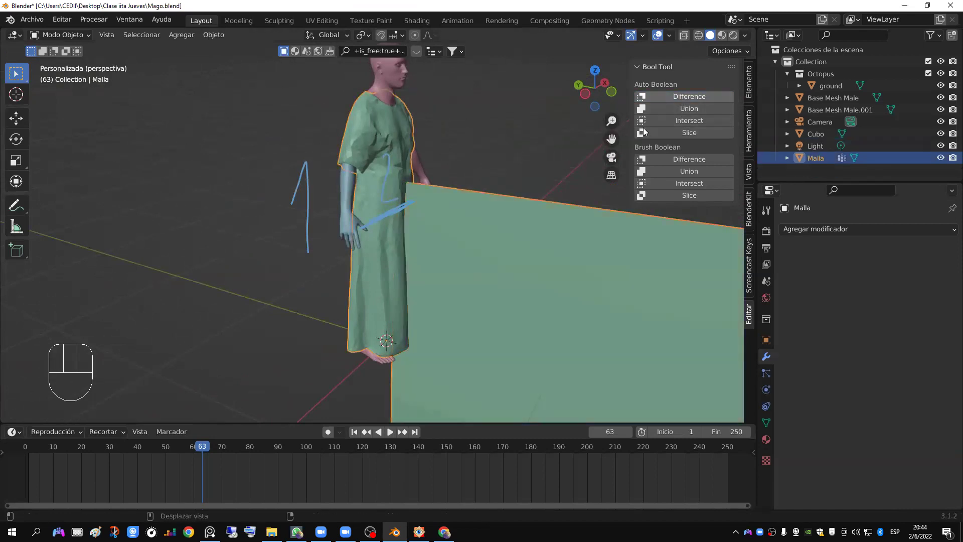
pyautogui.moveTo(518, 252); pyautogui.dragTo(473, 252, button='middle')
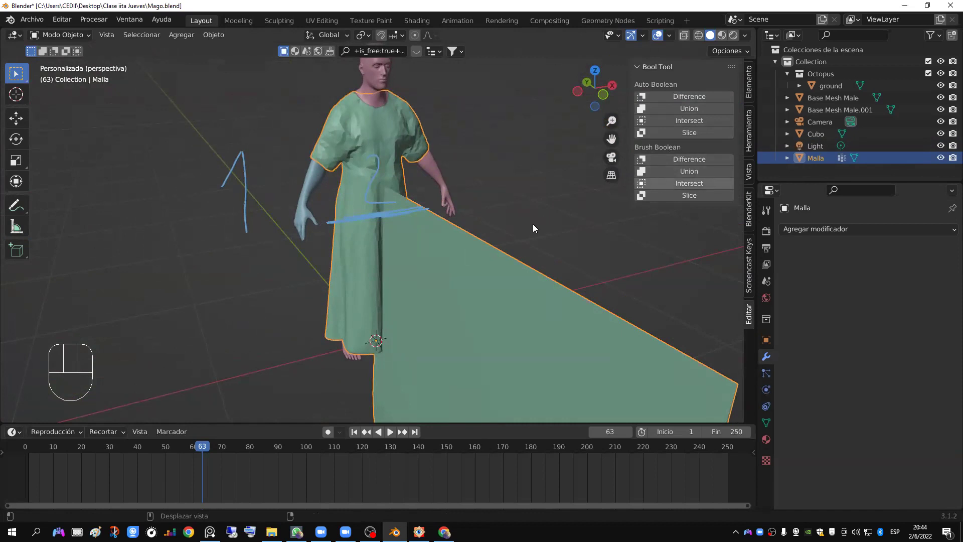
pyautogui.hotkey('ctrl', 'z')
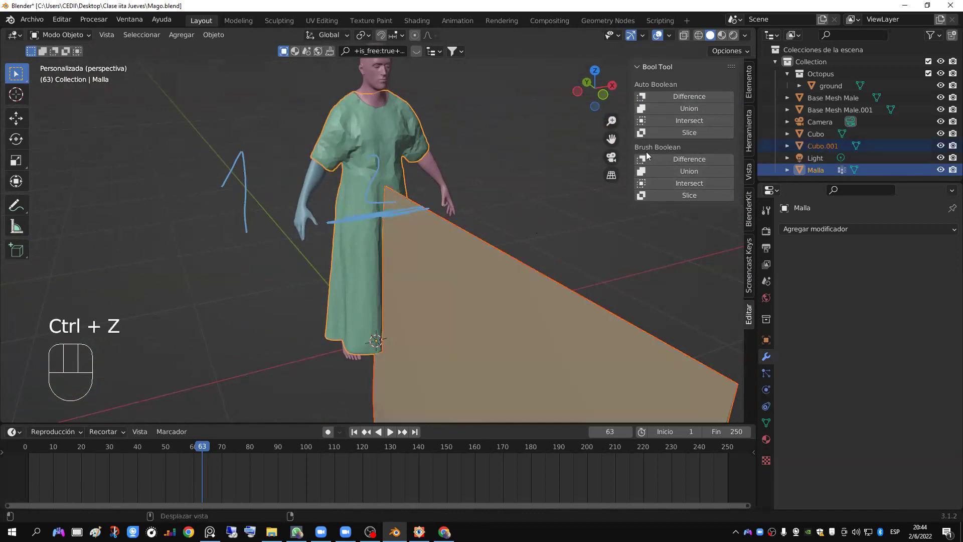
# Step: Subtract the wedge from the robe with a Brush Boolean Difference
pyautogui.moveTo(487, 242); pyautogui.dragTo(506, 245, button='middle')
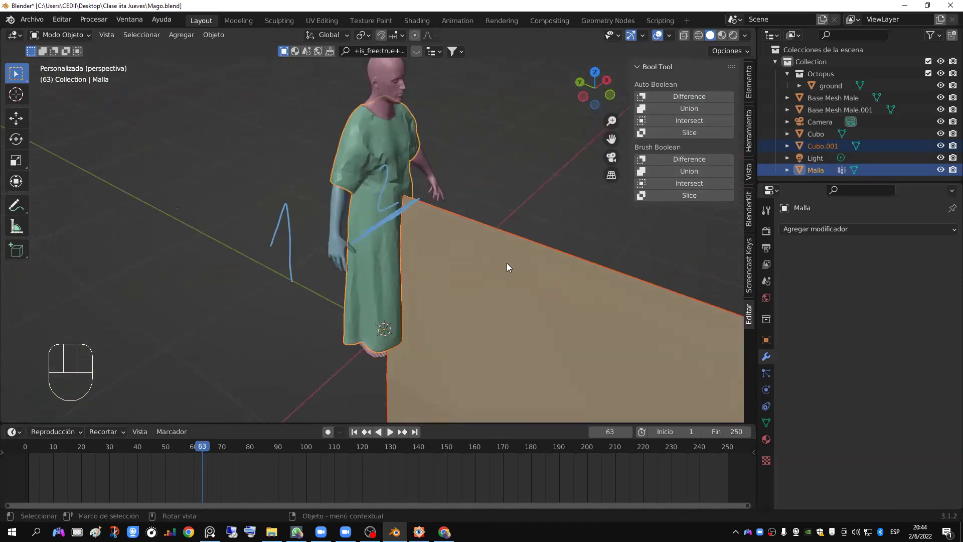
pyautogui.click(663, 159)
pyautogui.moveTo(478, 287)
pyautogui.mouseDown(button='middle')
pyautogui.moveTo(507, 300)
pyautogui.moveTo(488, 306)
pyautogui.moveTo(493, 250)
pyautogui.mouseUp(button='middle')
pyautogui.scroll(-2, 441, 241)
pyautogui.scroll(4, 409, 243)
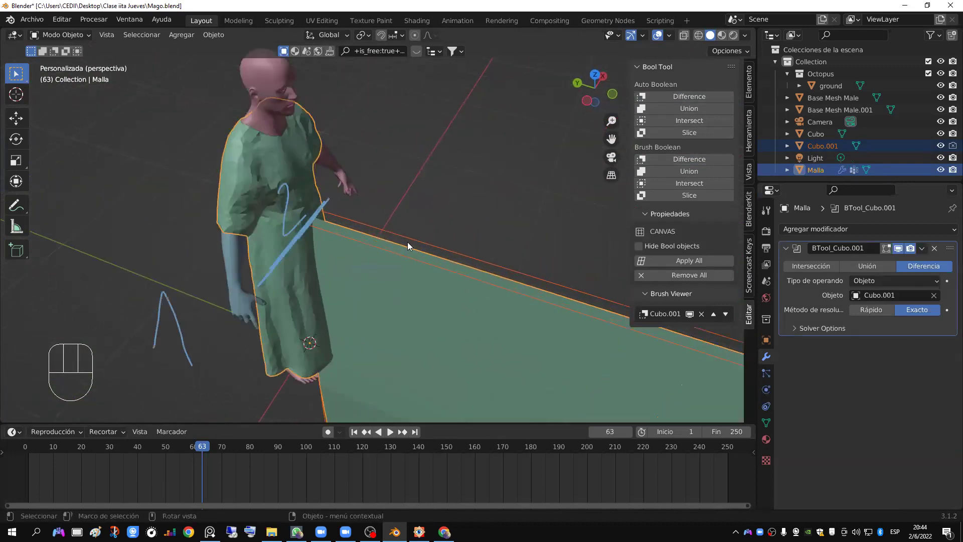
# Step: Try to run the boolean difference again on the robe and wedge
pyautogui.click(400, 237)
pyautogui.scroll(-4, 443, 297)
pyautogui.moveTo(443, 297)
pyautogui.mouseDown(button='middle')
pyautogui.moveTo(420, 247)
pyautogui.moveTo(514, 280)
pyautogui.moveTo(551, 281)
pyautogui.moveTo(430, 269)
pyautogui.moveTo(432, 287)
pyautogui.mouseUp(button='middle')
pyautogui.scroll(3, 427, 285)
pyautogui.keyDown('shift'); pyautogui.click(361, 268); pyautogui.keyUp('shift')
pyautogui.hotkey('ctrl', '-')
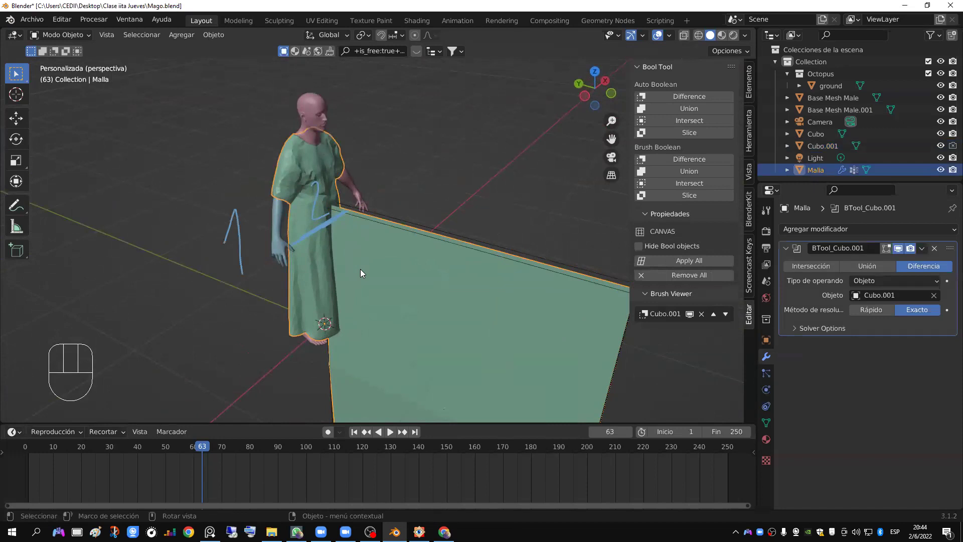
# Step: Select the wedge brush and shift it slightly relative to the robe's front
pyautogui.click(439, 225)
pyautogui.moveTo(565, 267)
pyautogui.mouseDown(button='middle')
pyautogui.moveTo(519, 341)
pyautogui.moveTo(522, 305)
pyautogui.moveTo(459, 309)
pyautogui.moveTo(444, 283)
pyautogui.mouseUp(button='middle')
pyautogui.press('g')
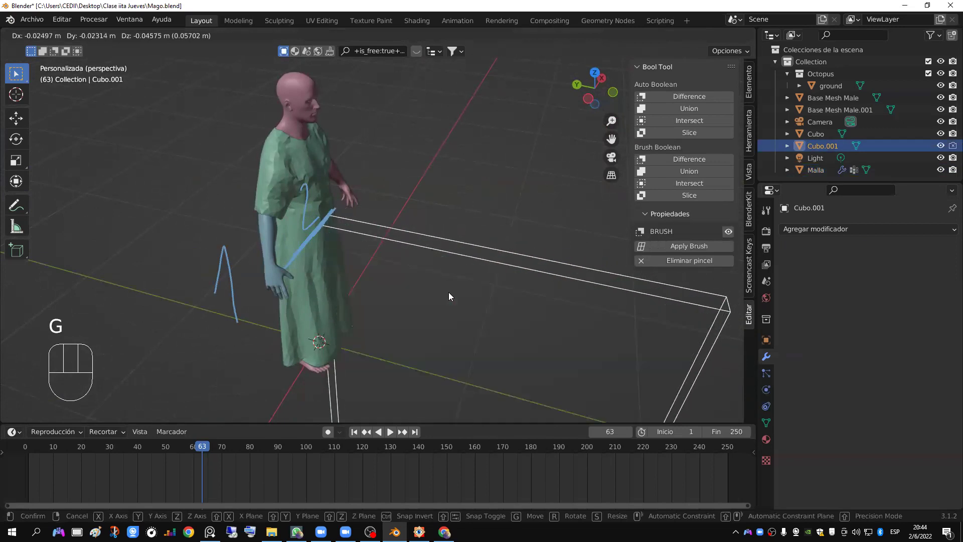
pyautogui.click(450, 290)
# Step: Reposition the wedge brush between the feet so that it splits the robe's front hem
pyautogui.scroll(4, 451, 288)
pyautogui.moveTo(448, 284); pyautogui.dragTo(513, 146, button='middle')
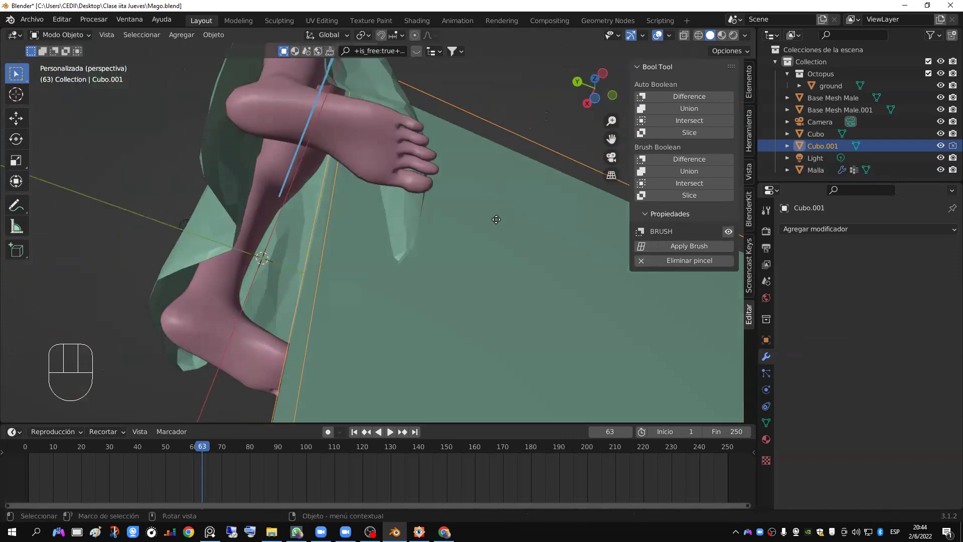
pyautogui.press('g')
pyautogui.click(516, 221)
pyautogui.moveTo(516, 221); pyautogui.dragTo(508, 220, button='middle')
pyautogui.press('g')
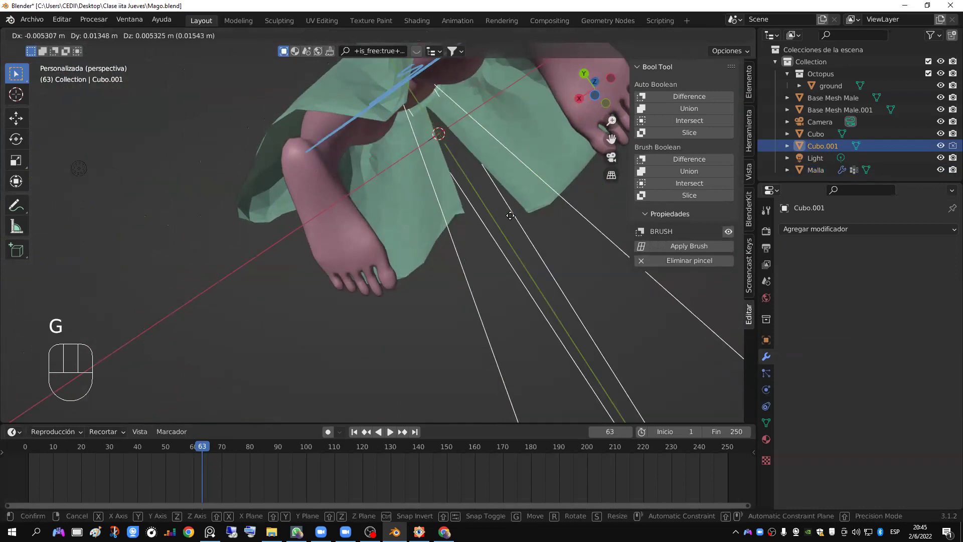
pyautogui.click(510, 215)
# Step: Raise the wedge brush slightly along Z to extend the front slit toward the robe's waist
pyautogui.moveTo(469, 304); pyautogui.dragTo(342, 260, button='middle')
pyautogui.scroll(4, 339, 276)
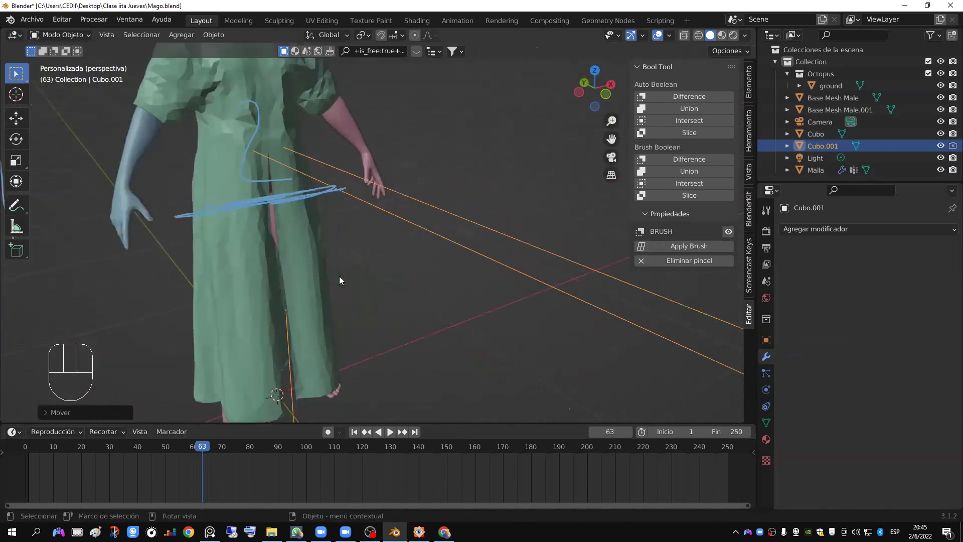
pyautogui.press('g')
pyautogui.press('z')
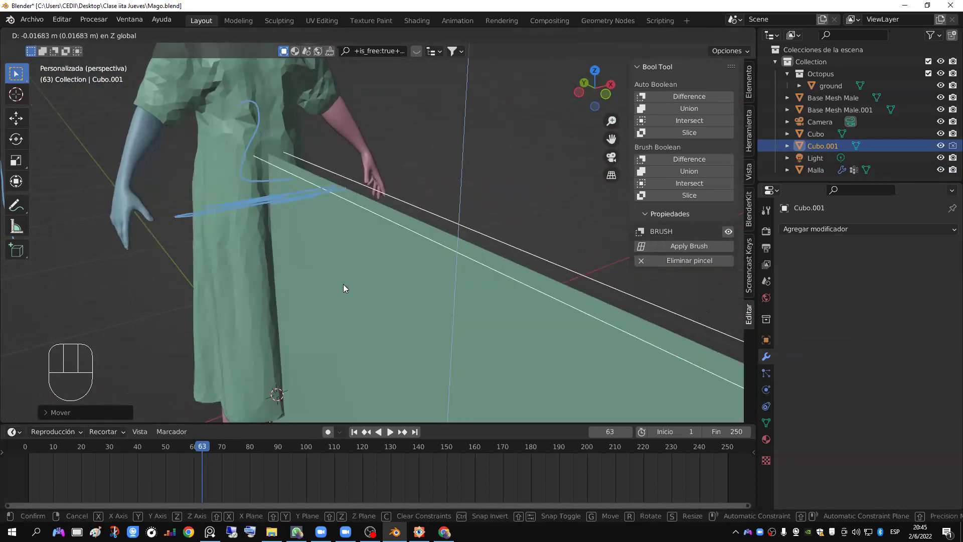
pyautogui.click(351, 271)
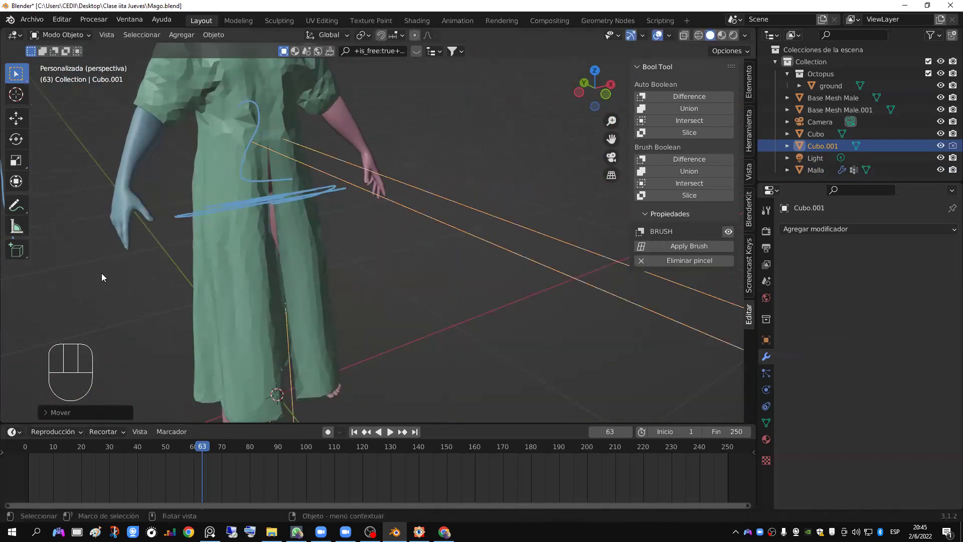
# Step: Apply the wedge brush to the robe to make the front slit permanent
pyautogui.moveTo(320, 279); pyautogui.dragTo(375, 274, button='middle')
pyautogui.scroll(-2, 343, 280)
pyautogui.scroll(2, 400, 282)
pyautogui.scroll(-2, 379, 275)
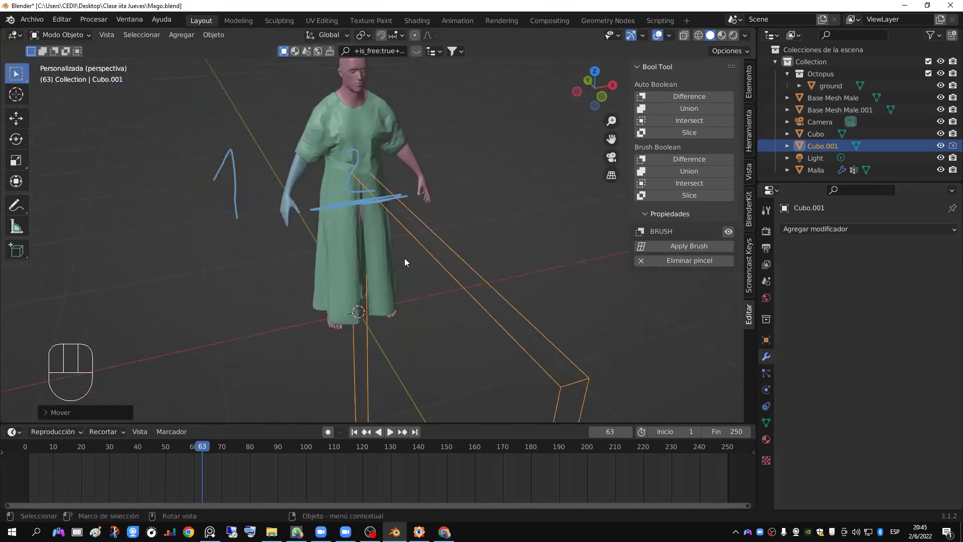
pyautogui.scroll(2, 383, 243)
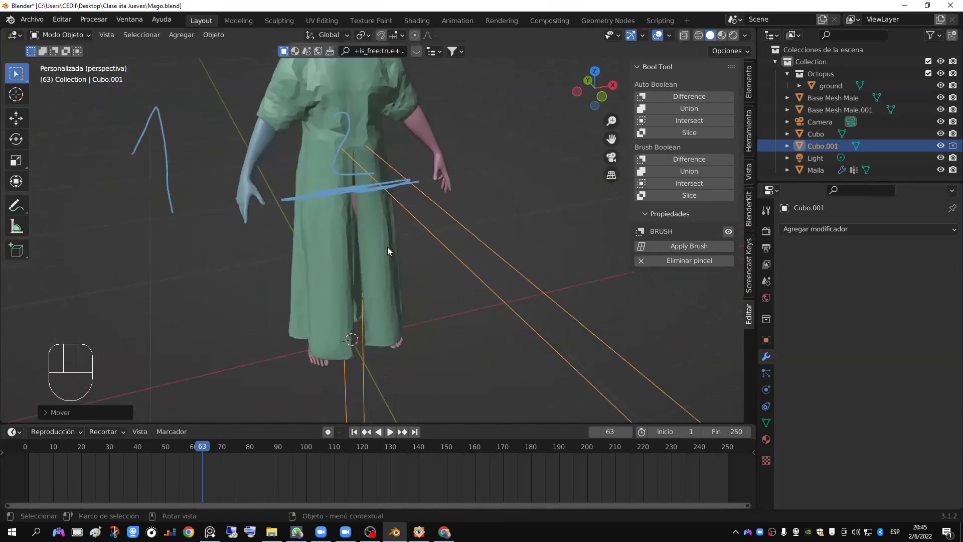
pyautogui.scroll(-2, 411, 253)
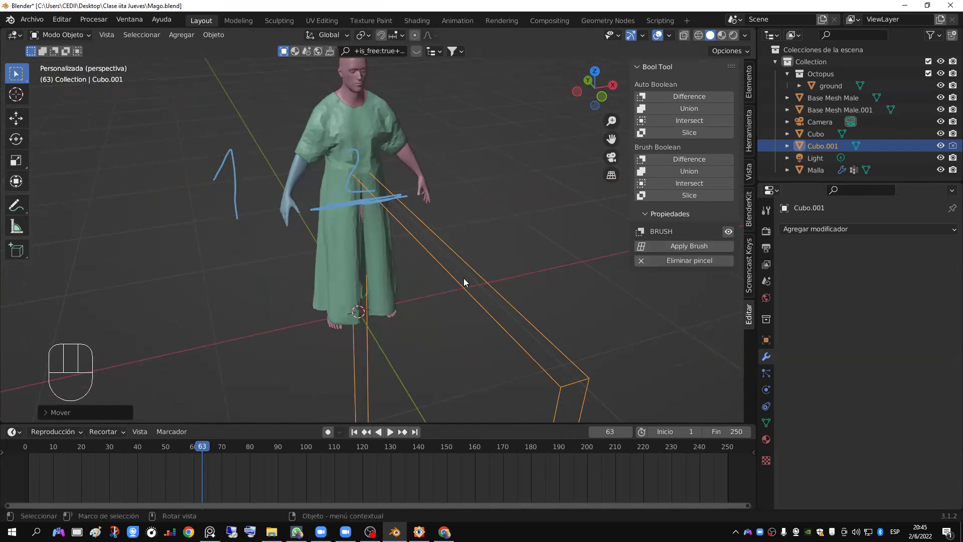
pyautogui.click(659, 246)
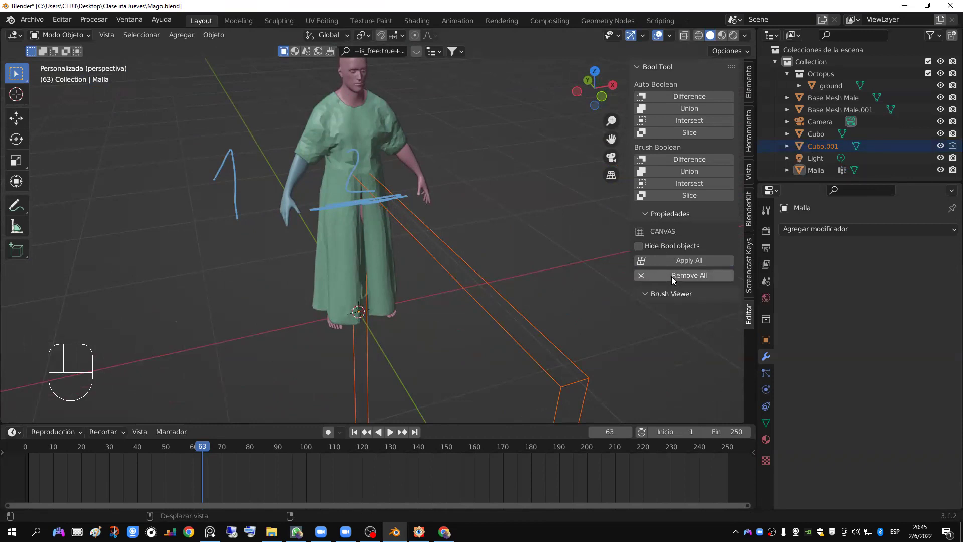
# Step: Undo back to the live boolean difference on the robe and apply the wedge brush to it again
pyautogui.hotkey('ctrl', 'z')
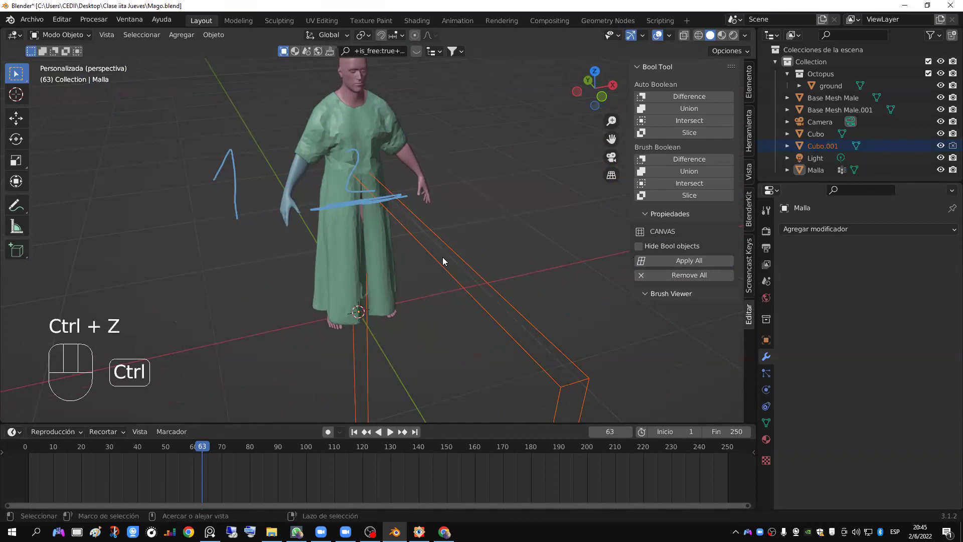
pyautogui.hotkey('ctrl', 'z')
pyautogui.click(378, 260)
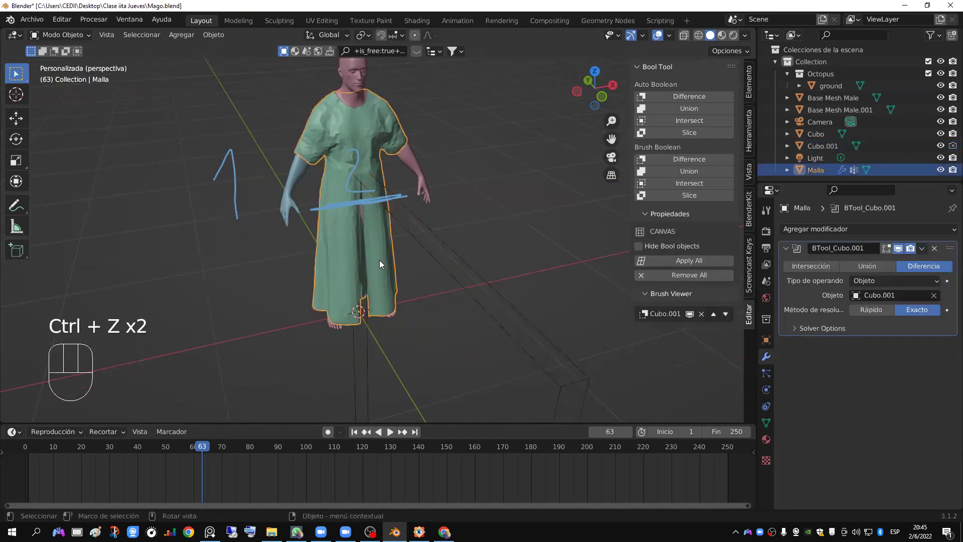
pyautogui.click(444, 268)
pyautogui.click(666, 247)
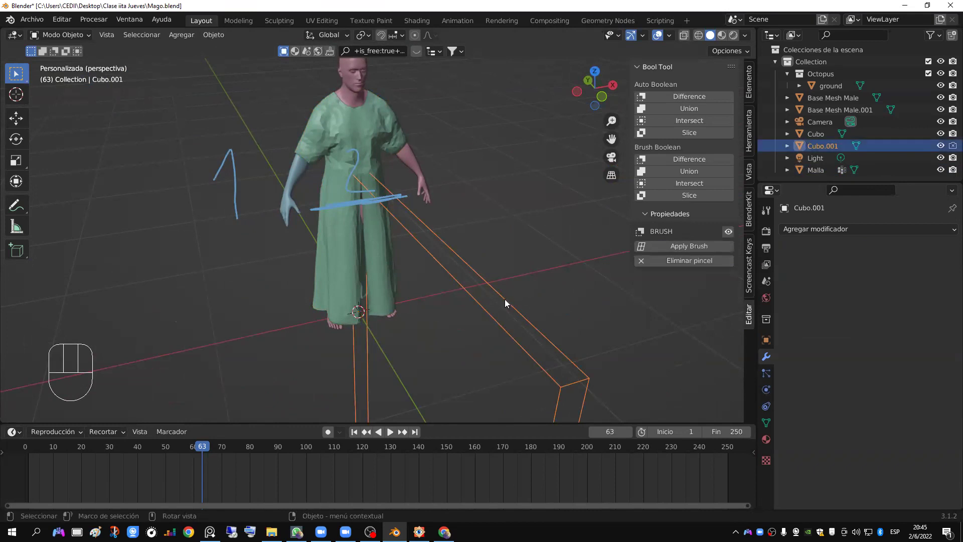
# Step: Delete the wedge-shaped cube that cut the robe's front slit
pyautogui.press('Delete')
pyautogui.scroll(3, 450, 300)
pyautogui.moveTo(449, 301); pyautogui.dragTo(479, 295, button='middle')
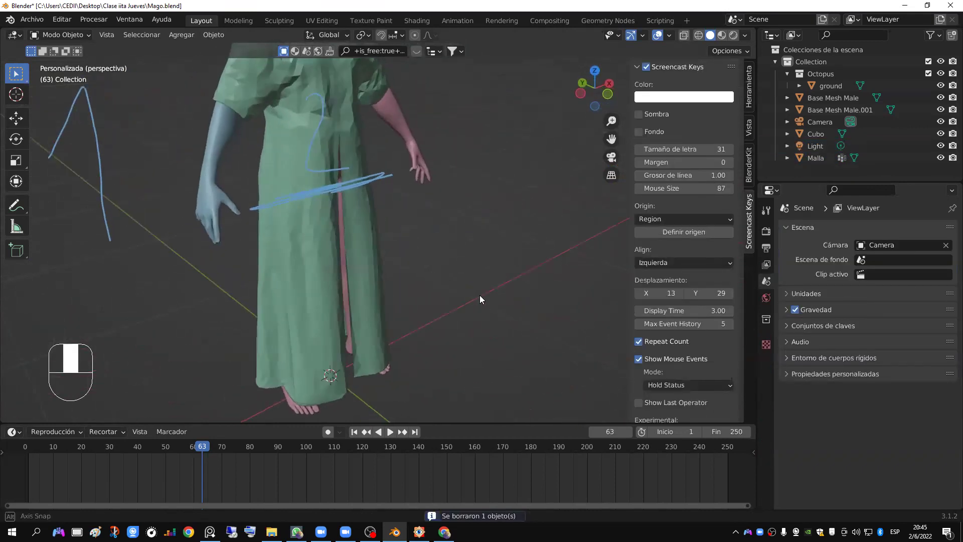
# Step: Add cloth physics to the robe mesh and return the animation to frame 1
pyautogui.click(387, 294)
pyautogui.scroll(-3, 388, 294)
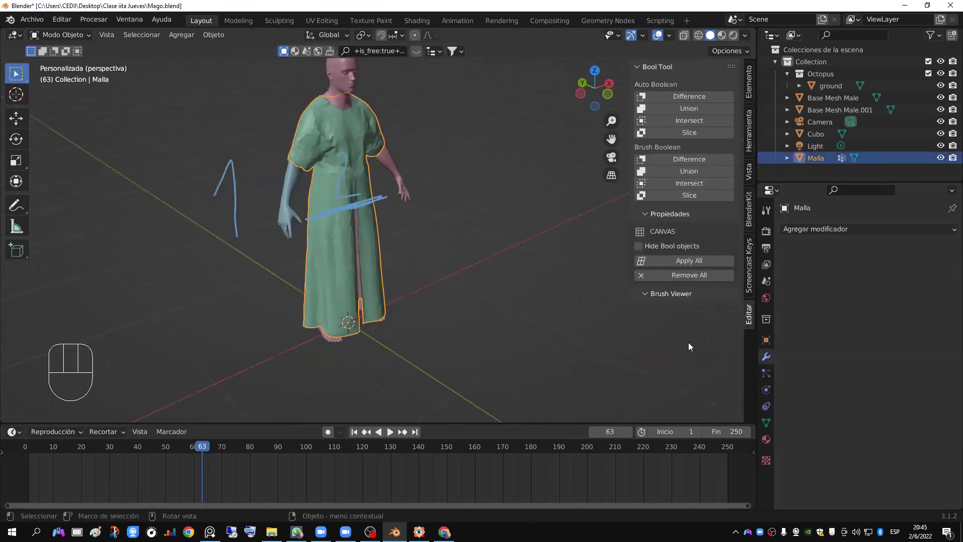
pyautogui.click(765, 389)
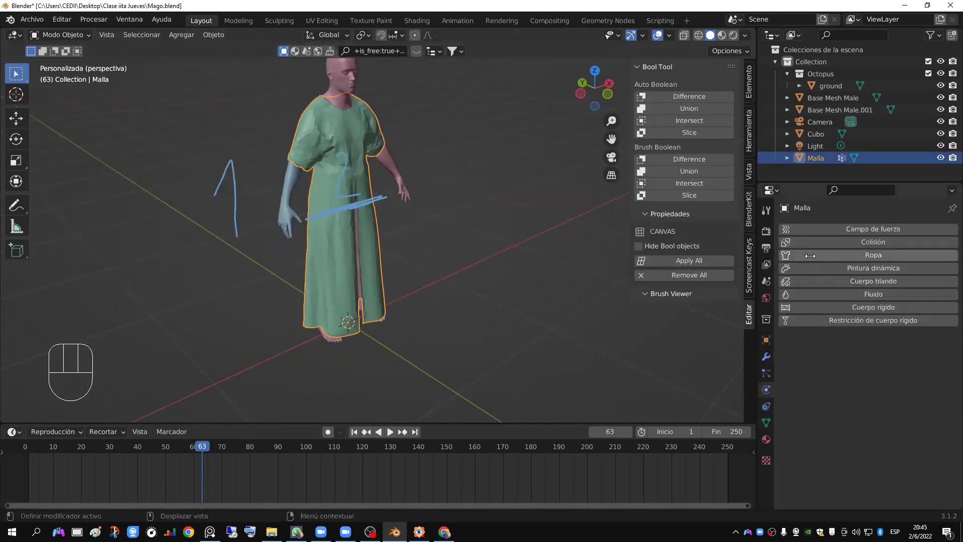
pyautogui.click(808, 255)
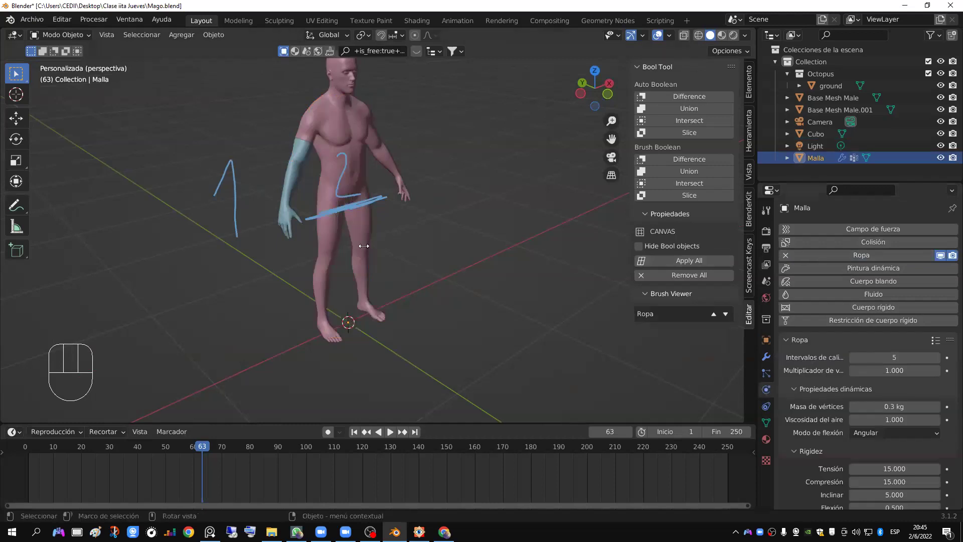
pyautogui.click(355, 432)
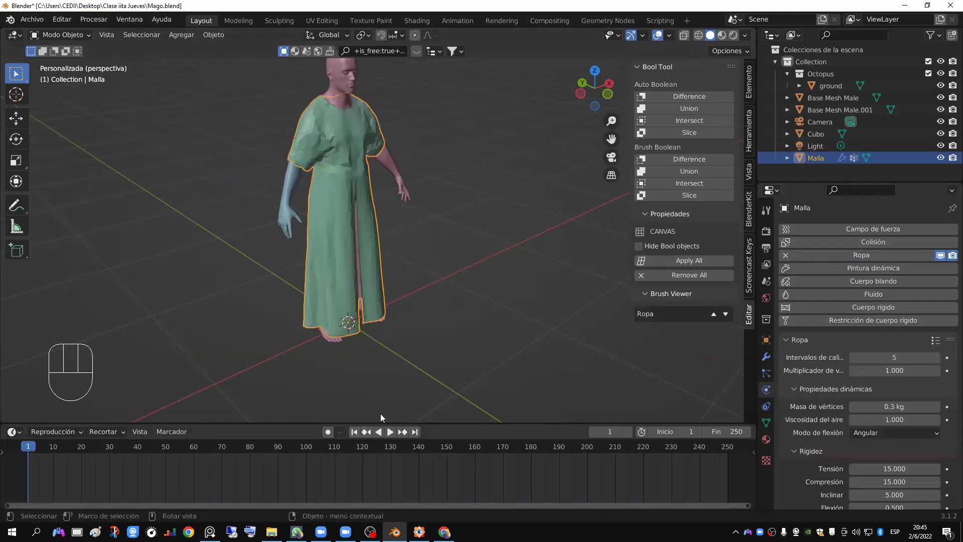
pyautogui.moveTo(338, 362); pyautogui.dragTo(388, 322, button='middle')
pyautogui.scroll(2, 388, 322)
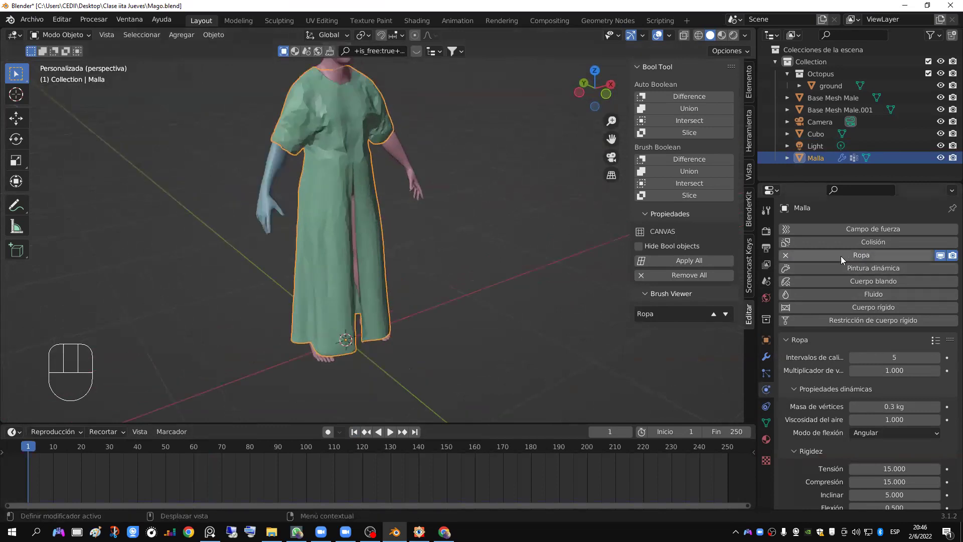
# Step: Set the robe's cloth pin group to Grupo Ropa and briefly play the simulation
pyautogui.scroll(-12, 817, 373)
pyautogui.scroll(-10, 818, 373)
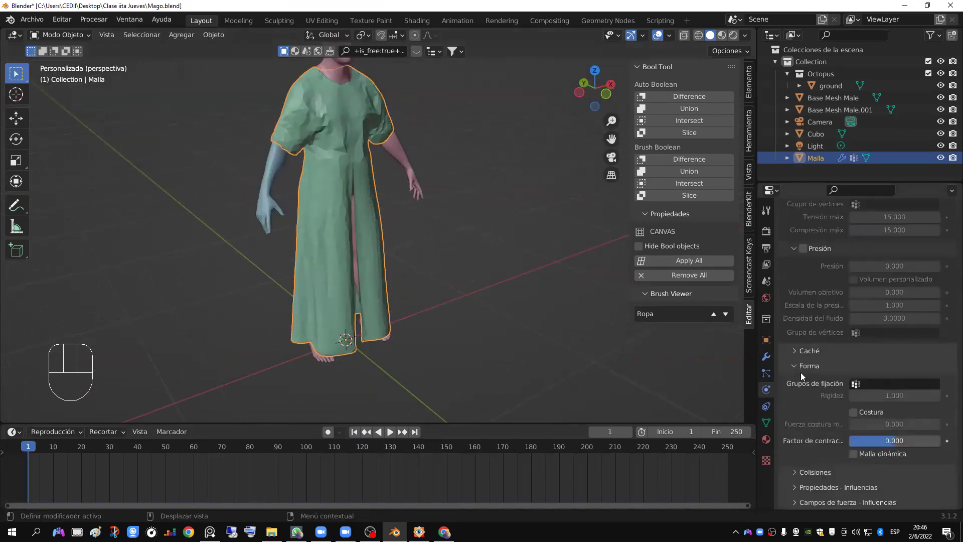
pyautogui.click(866, 383)
pyautogui.click(843, 392)
pyautogui.click(857, 383)
pyautogui.click(853, 400)
pyautogui.press('space')
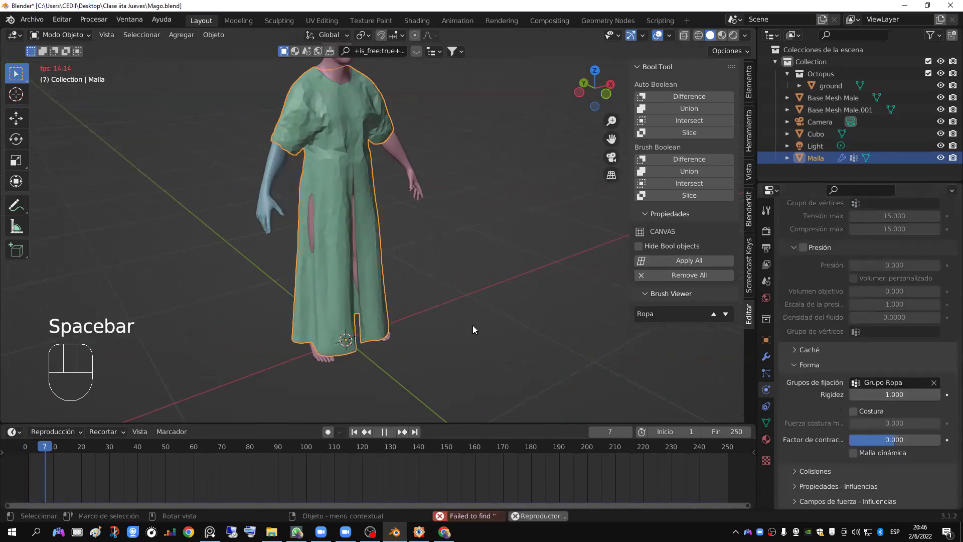
pyautogui.press('Escape')
# Step: Add collision physics to Base Mesh Male and play the robe's cloth simulation to test it
pyautogui.click(385, 340)
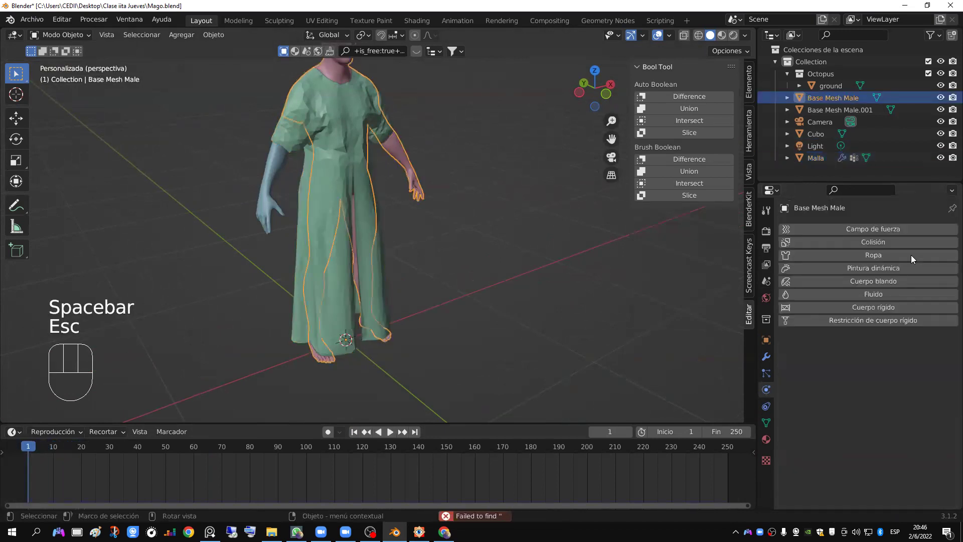
pyautogui.click(863, 243)
pyautogui.click(368, 297)
pyautogui.press('space')
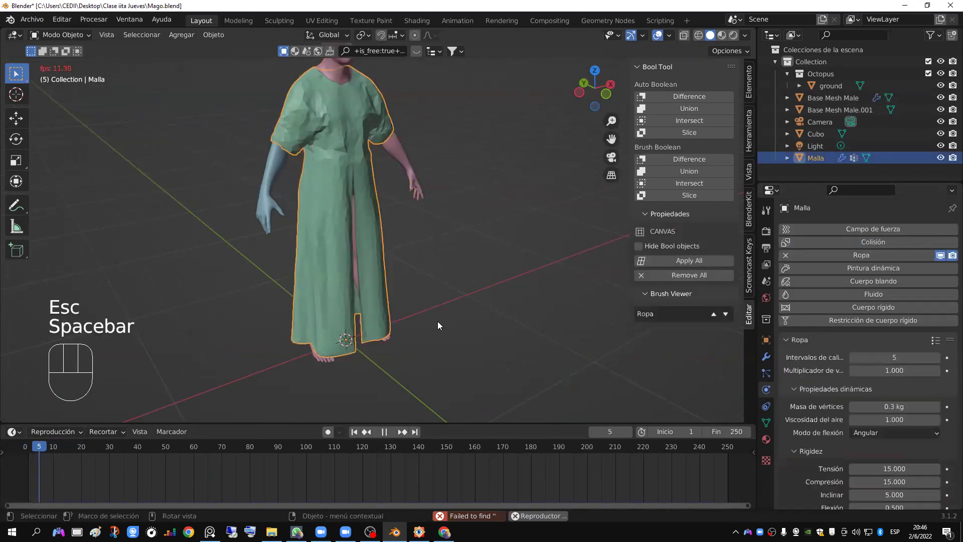
pyautogui.moveTo(508, 320); pyautogui.dragTo(477, 323, button='middle')
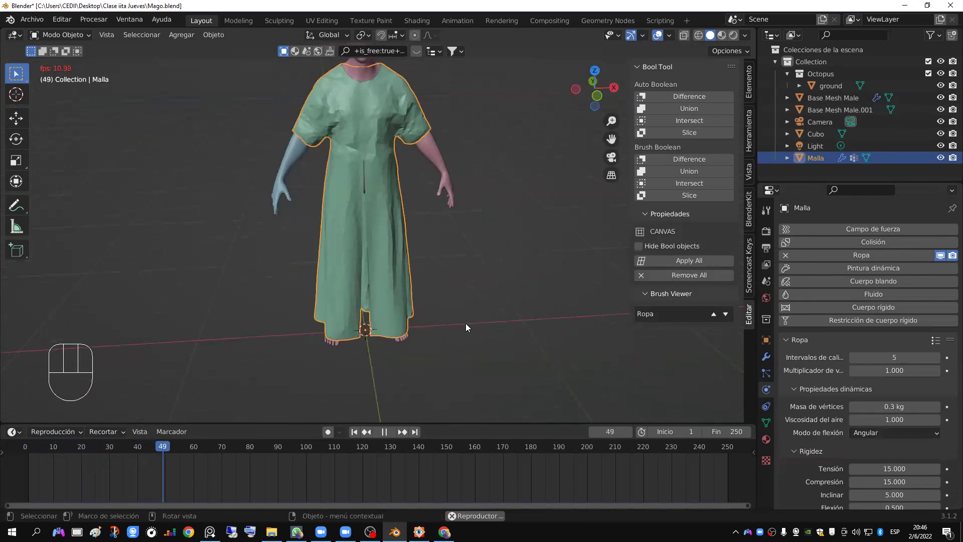
pyautogui.press('Escape')
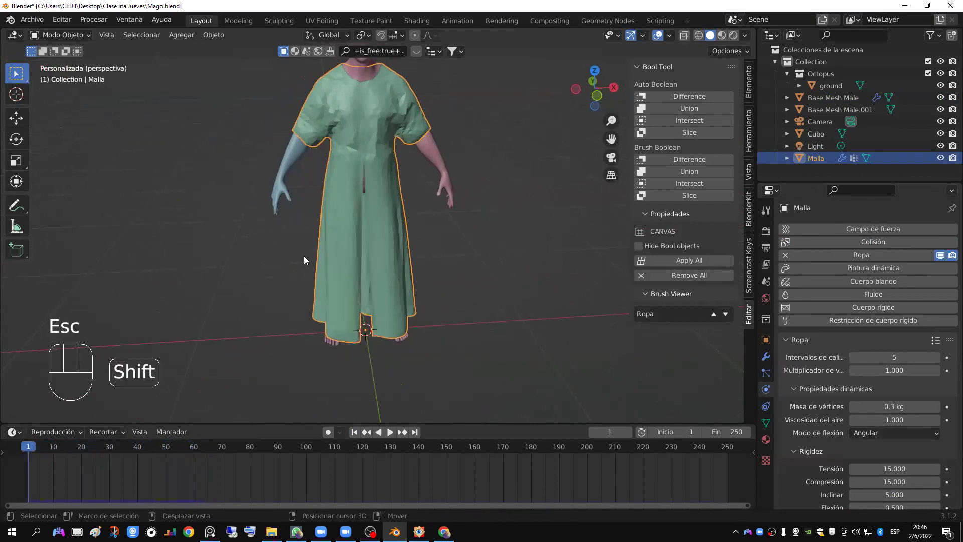
# Step: Add a Wind force field, tilt it sideways and move it out in front of the robed figure
pyautogui.hotkey('shift', 'a')
pyautogui.moveTo(251, 404)
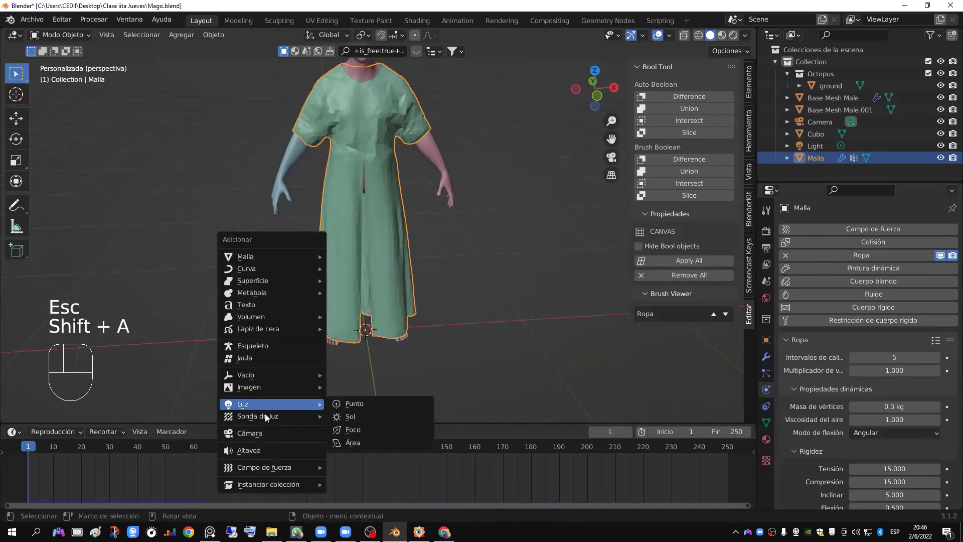
pyautogui.moveTo(261, 467)
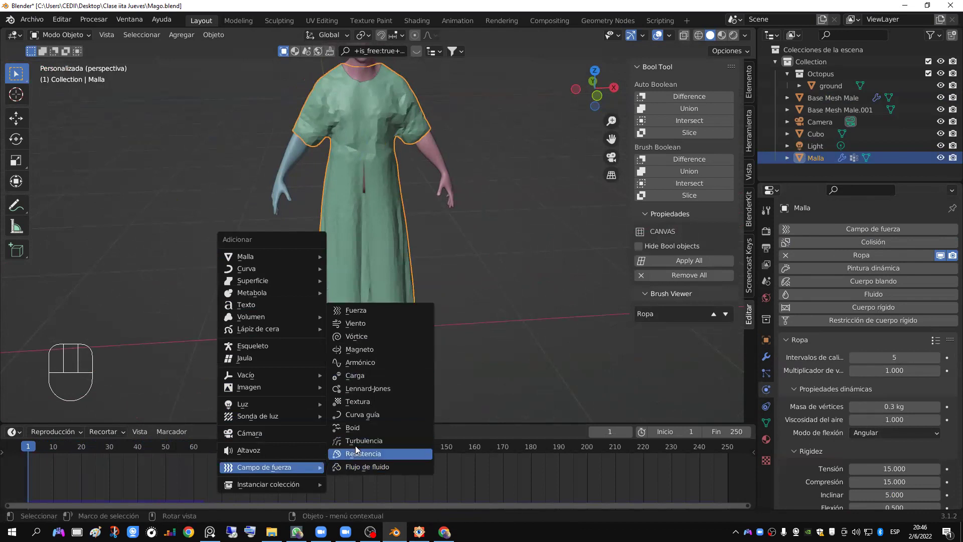
pyautogui.click(368, 322)
pyautogui.press('r')
pyautogui.click(326, 395)
pyautogui.moveTo(326, 396); pyautogui.dragTo(351, 382, button='middle')
pyautogui.press('r')
pyautogui.press('g')
pyautogui.moveTo(424, 219); pyautogui.dragTo(426, 240, button='middle')
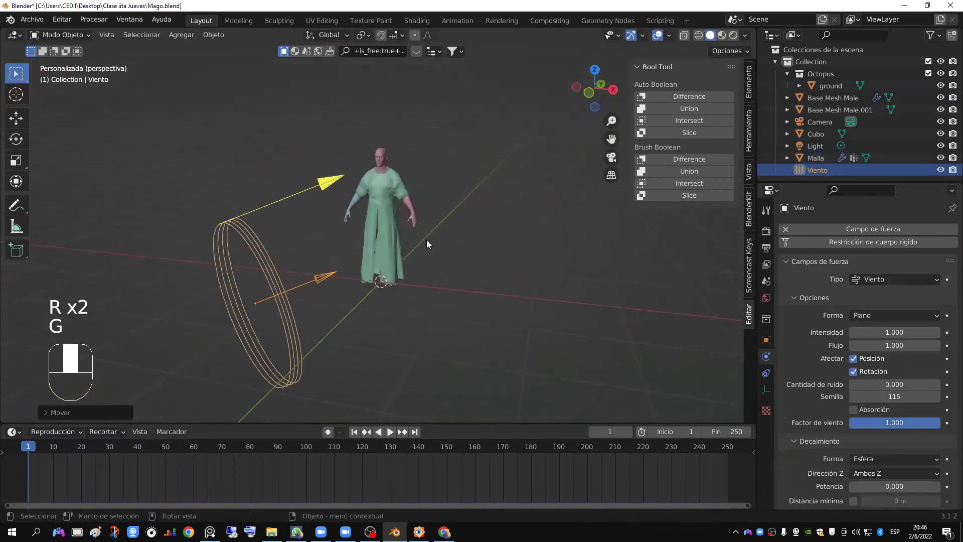
# Step: Rotate the wind field, including about Z, so that its arrow aims toward the robed figure
pyautogui.press('r')
pyautogui.click(429, 311)
pyautogui.moveTo(429, 316); pyautogui.dragTo(431, 300, button='middle')
pyautogui.press('r')
pyautogui.press('r')
pyautogui.press('r')
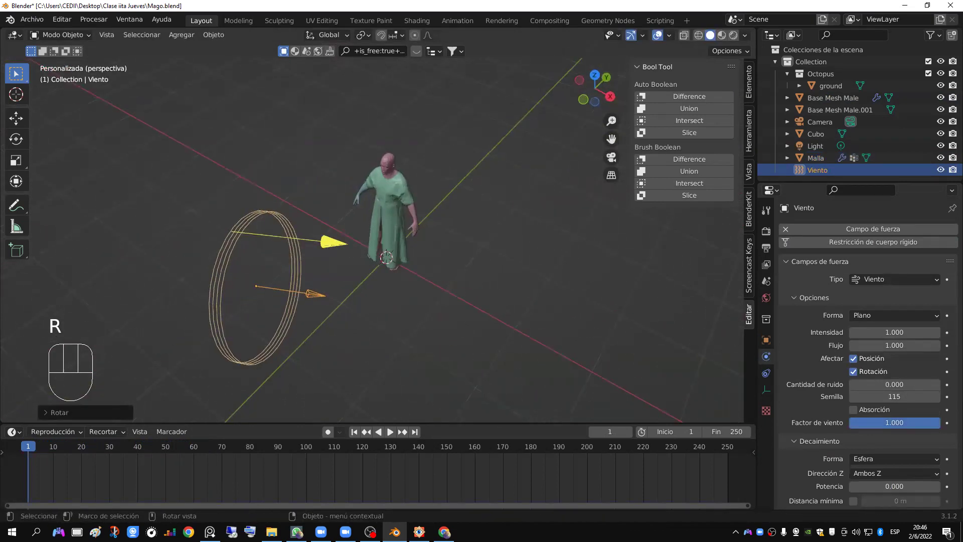
pyautogui.press('z')
pyautogui.click(441, 291)
pyautogui.press('r')
pyautogui.press('z')
pyautogui.click(738, 329)
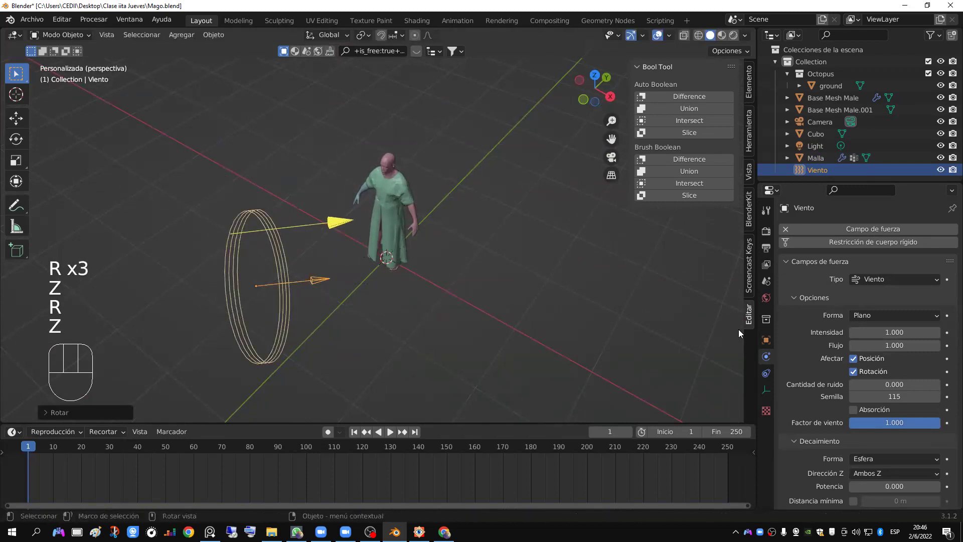
# Step: Set the wind strength to 1000 and play the simulation to blow the robe against the body
pyautogui.click(863, 330)
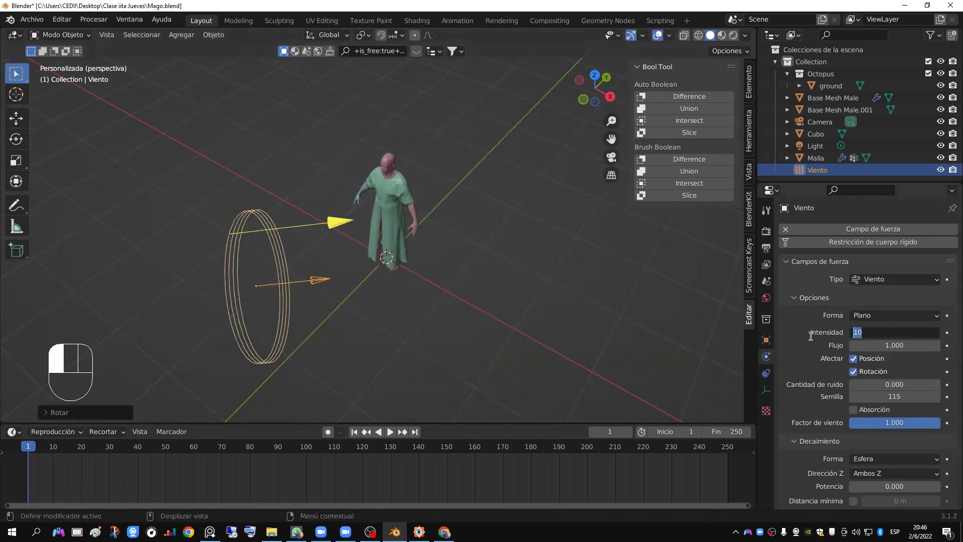
pyautogui.press('Return')
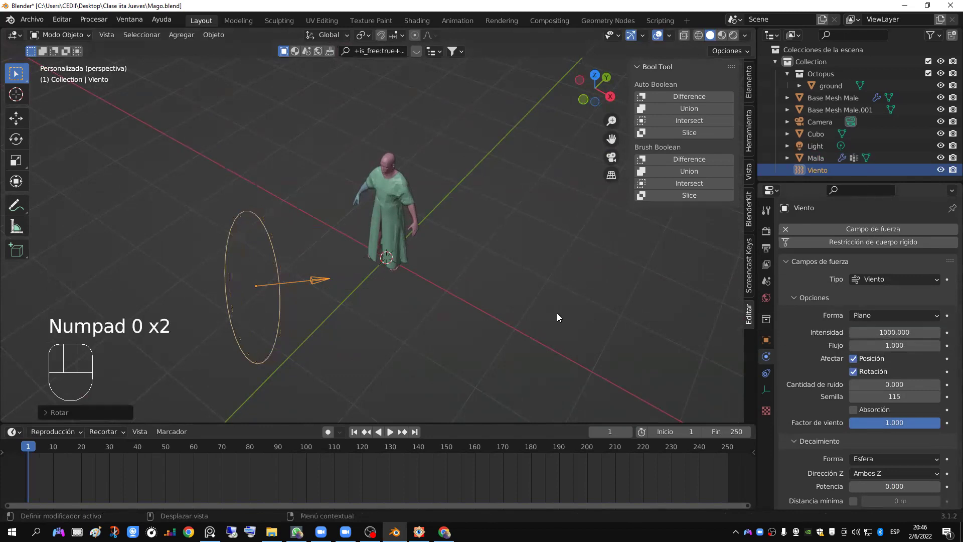
pyautogui.press('space')
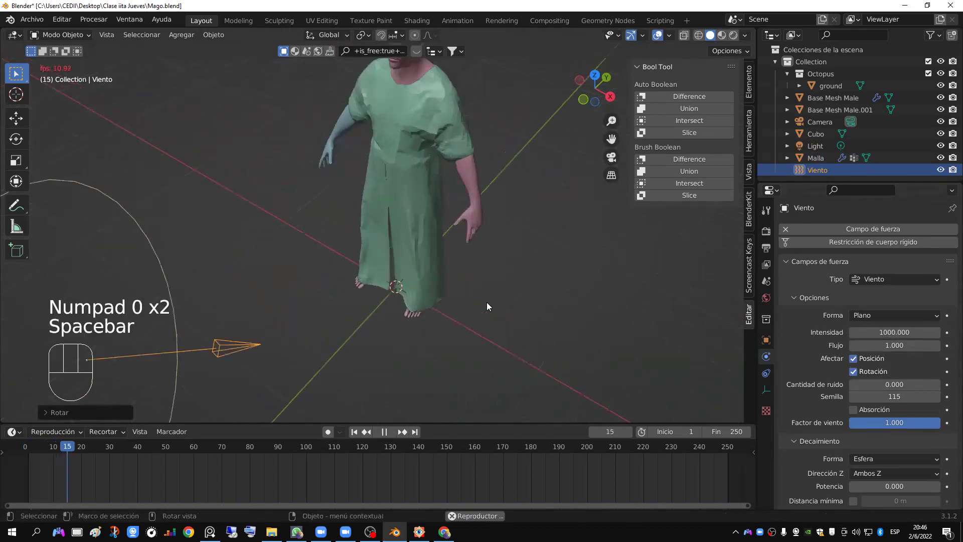
pyautogui.moveTo(441, 307); pyautogui.dragTo(480, 293, button='middle')
pyautogui.press('space')
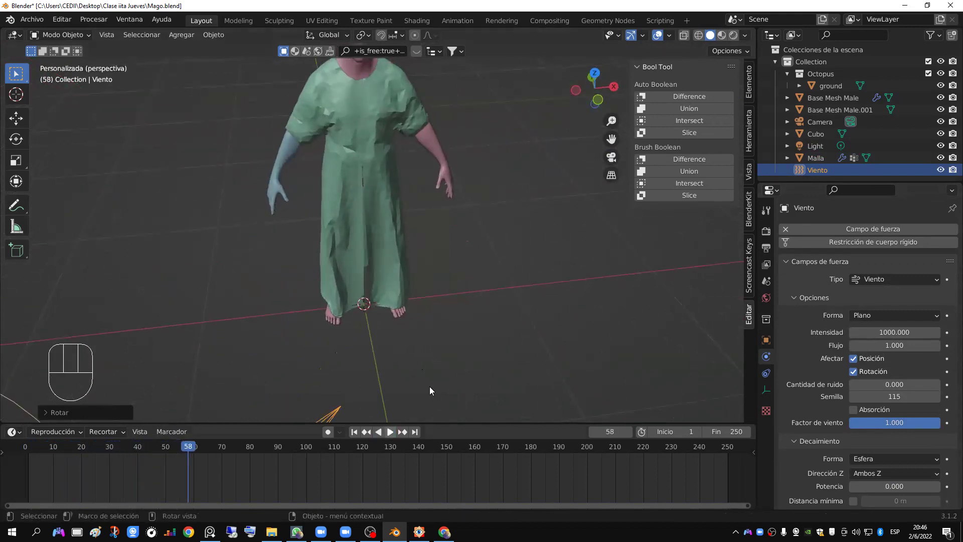
# Step: Move the animation to frame 40 and apply the robe's cloth modifier in that draped state
pyautogui.moveTo(429, 386); pyautogui.dragTo(387, 354, button='middle')
pyautogui.moveTo(136, 449)
pyautogui.mouseDown()
pyautogui.moveTo(75, 451)
pyautogui.moveTo(139, 454)
pyautogui.mouseUp()
pyautogui.press('space')
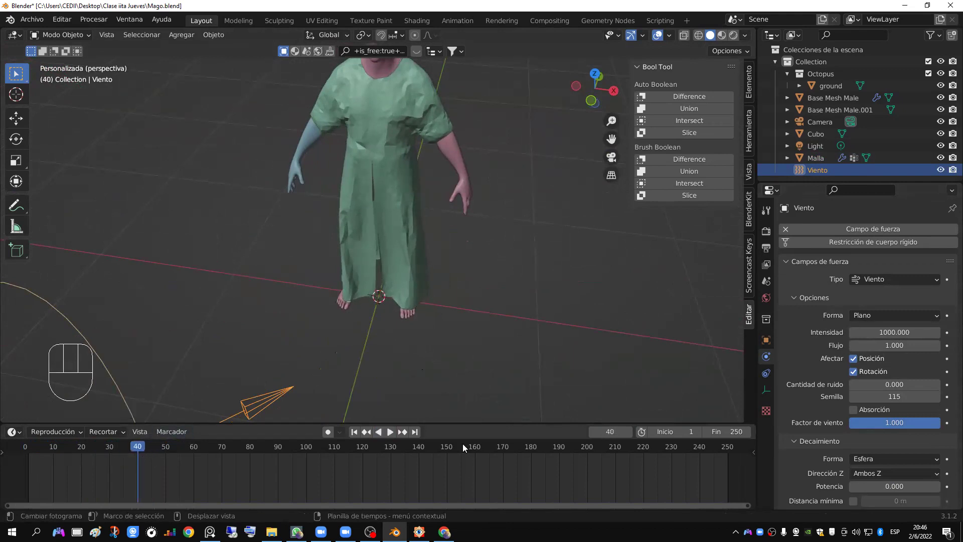
pyautogui.click(397, 260)
pyautogui.click(767, 358)
pyautogui.hotkey('ctrl', 'a')
pyautogui.moveTo(468, 262); pyautogui.dragTo(415, 288, button='middle')
# Step: Delete the Wind force field and select the robe again
pyautogui.scroll(-5, 376, 307)
pyautogui.click(403, 297)
pyautogui.press('Delete')
pyautogui.scroll(3, 398, 295)
pyautogui.click(398, 290)
# Step: Add a cube to the scene in the front orthographic view
pyautogui.scroll(-2, 415, 288)
pyautogui.keyDown('shift'); pyautogui.moveTo(389, 242); pyautogui.dragTo(351, 267, button='middle'); pyautogui.keyUp('shift')
pyautogui.press('KP_1')
pyautogui.scroll(2, 350, 266)
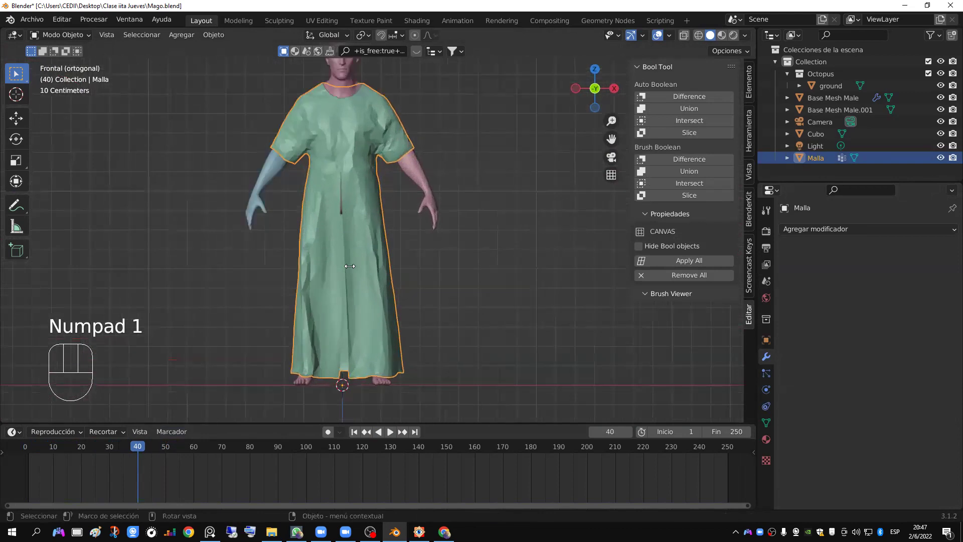
pyautogui.hotkey('shift', 'a')
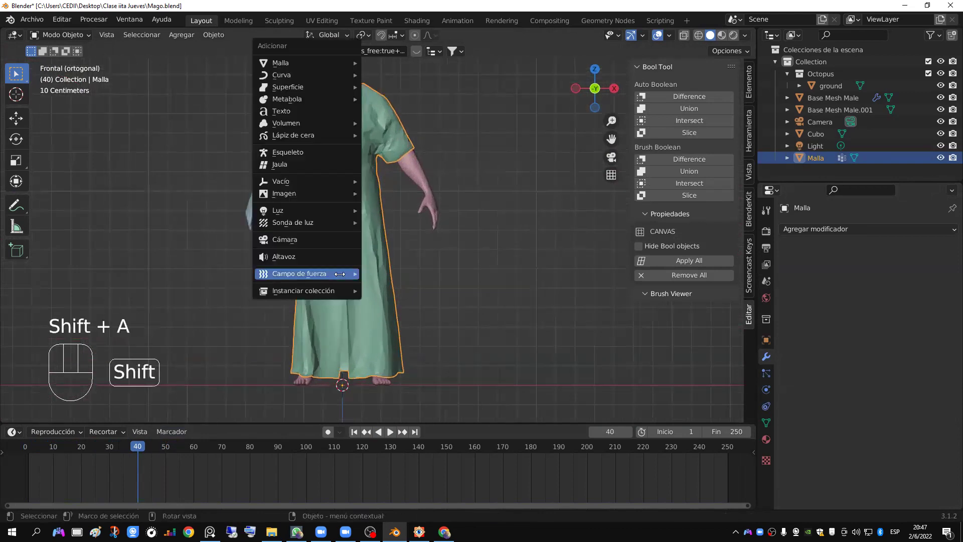
pyautogui.moveTo(298, 64)
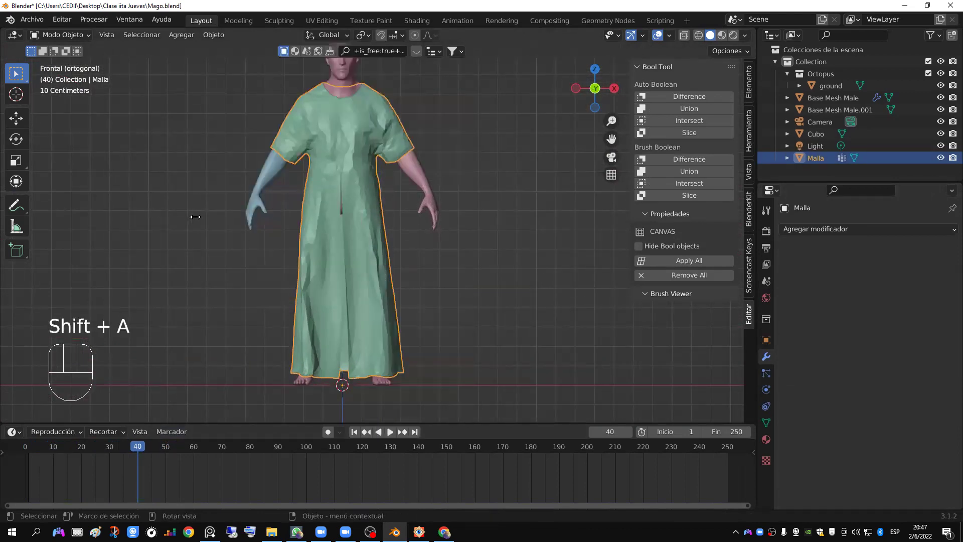
pyautogui.scroll(-1, 196, 212)
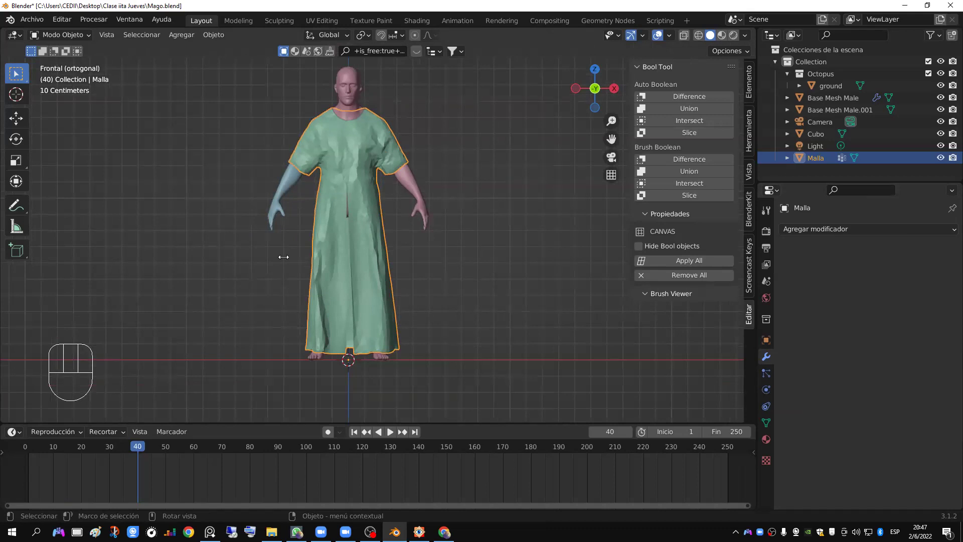
pyautogui.hotkey('shift', 'a')
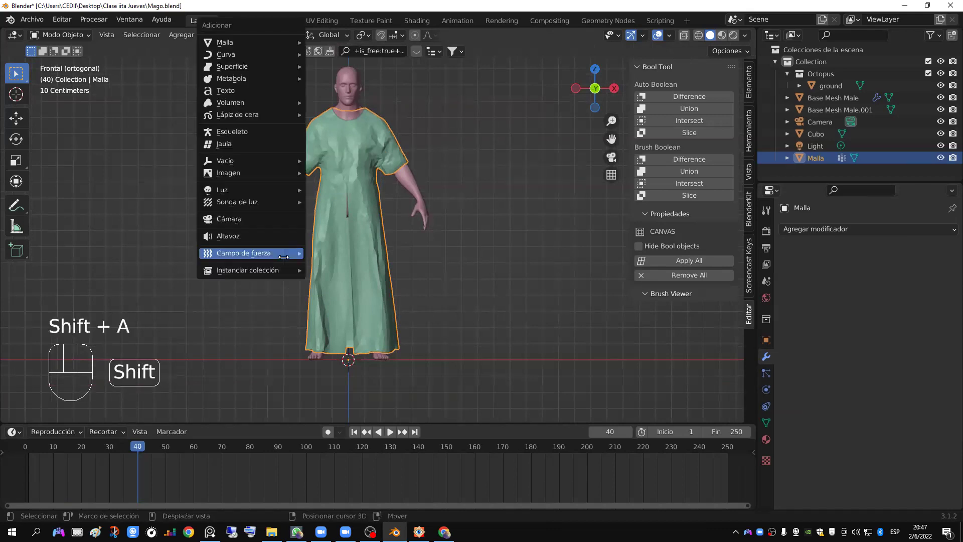
pyautogui.moveTo(251, 42)
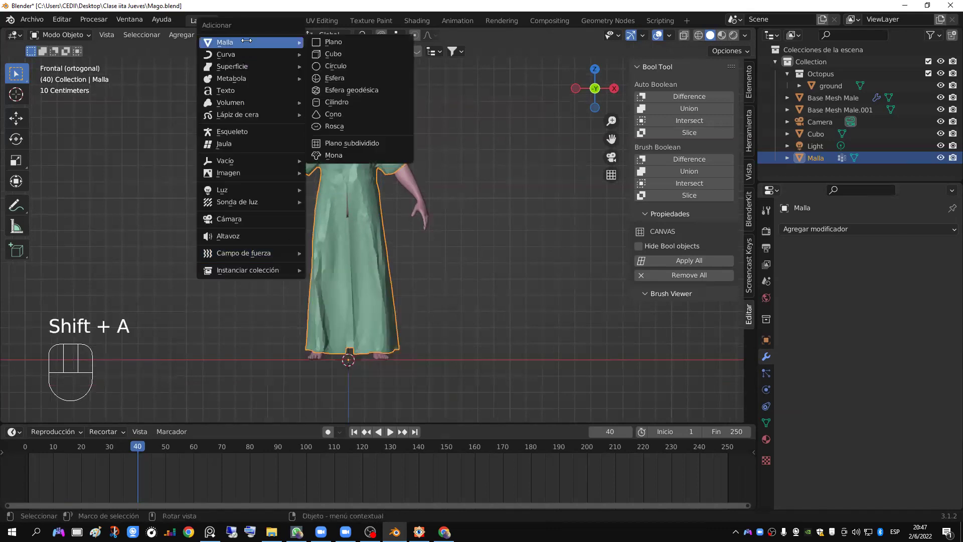
pyautogui.click(320, 53)
# Step: Rotate the cube into a diamond orientation in the front view and scale it down
pyautogui.press('r')
pyautogui.click(467, 208)
pyautogui.press('s')
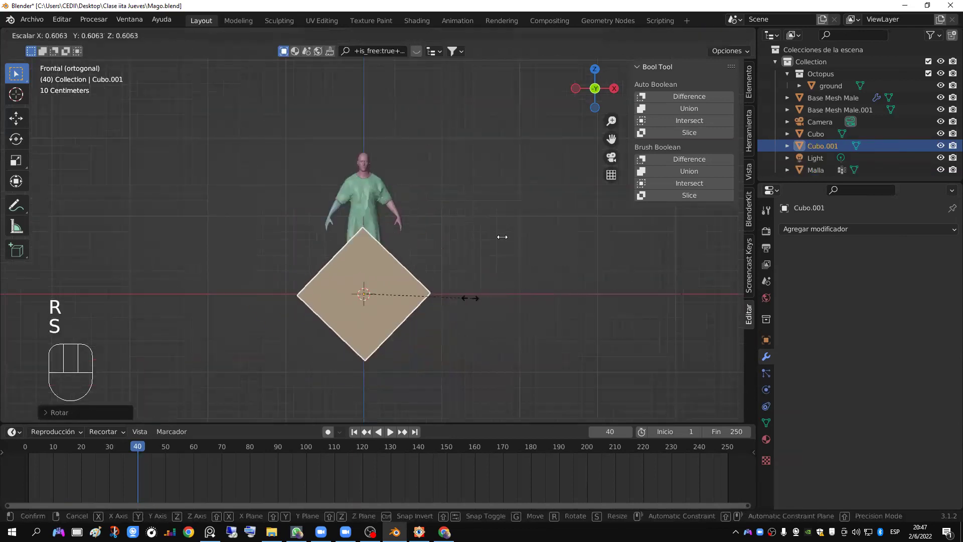
pyautogui.click(421, 293)
# Step: Move the cube to the robe's hem on the blue-arm side and fine-tune its rotation and scale
pyautogui.press('g')
pyautogui.click(447, 321)
pyautogui.press('r')
pyautogui.click(476, 337)
pyautogui.scroll(2, 497, 329)
pyautogui.press('r')
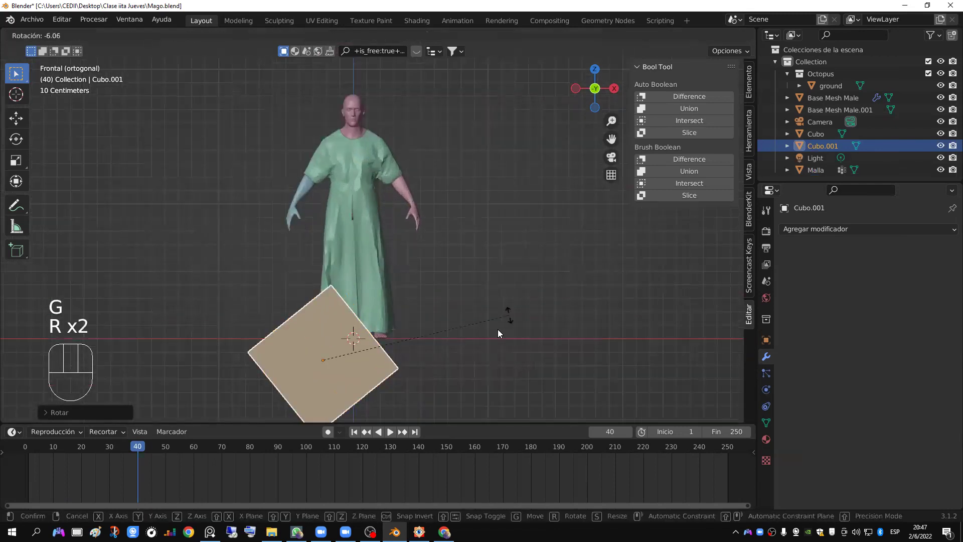
pyautogui.press('s')
pyautogui.rightClick(523, 339)
pyautogui.press('s')
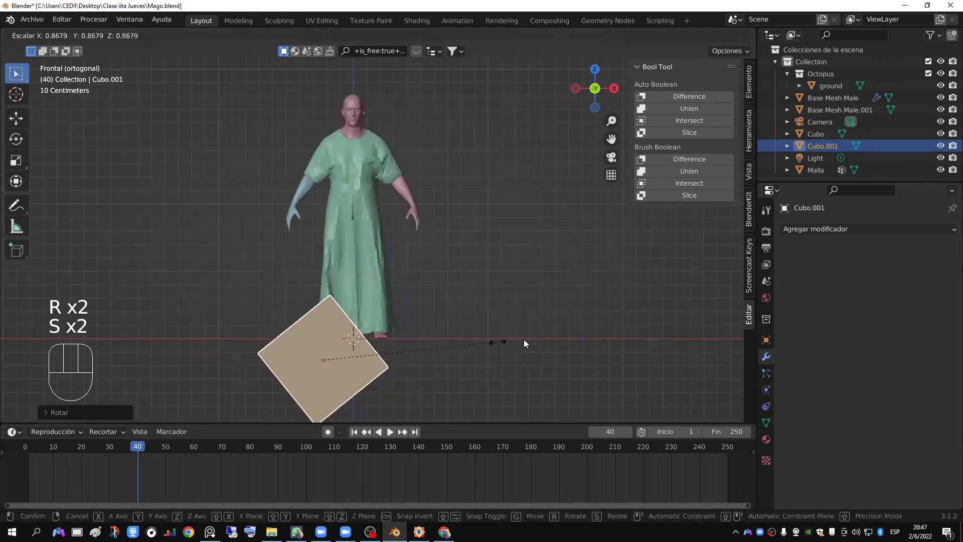
pyautogui.click(529, 342)
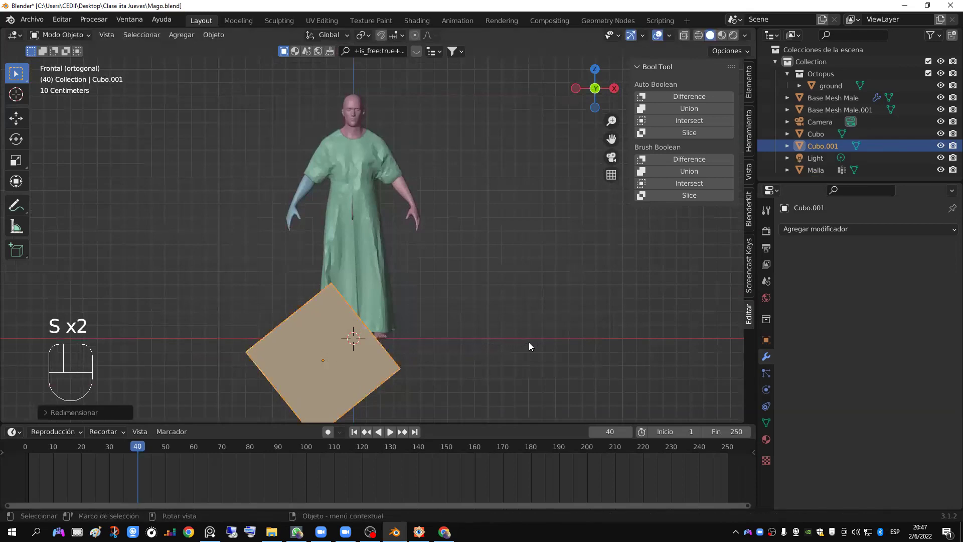
# Step: Adjust the size of the cube at the robe's hem and apply all of its transformations
pyautogui.press('s')
pyautogui.click(529, 342)
pyautogui.hotkey('ctrl', 'a')
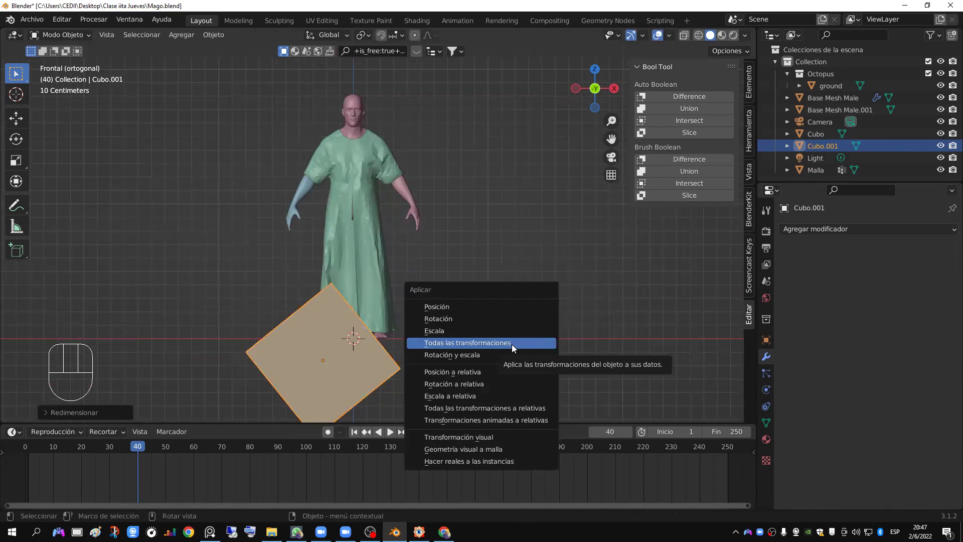
pyautogui.click(512, 344)
# Step: Narrow the cube along the X axis and move it back onto the robe's hem on the blue-arm side
pyautogui.scroll(-2, 439, 343)
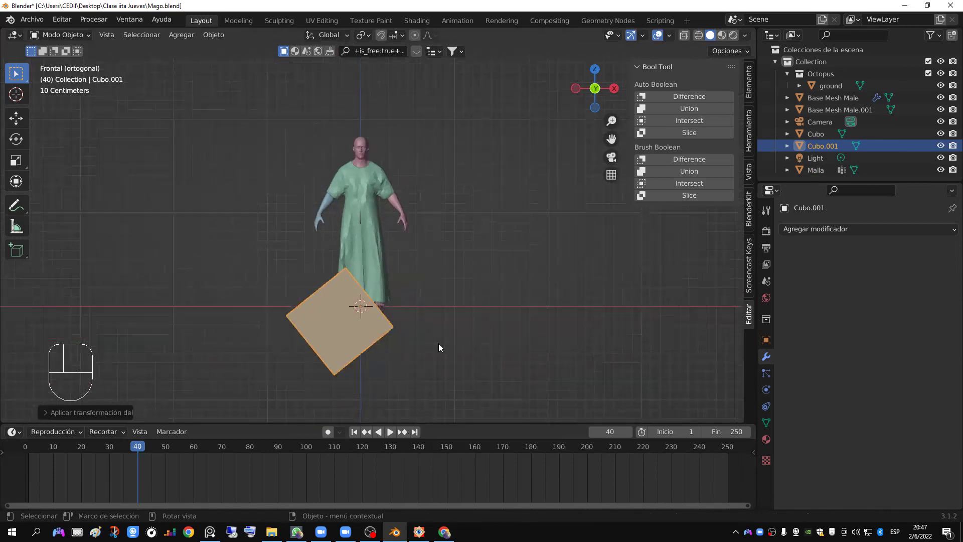
pyautogui.press('s')
pyautogui.press('x')
pyautogui.click(420, 340)
pyautogui.press('g')
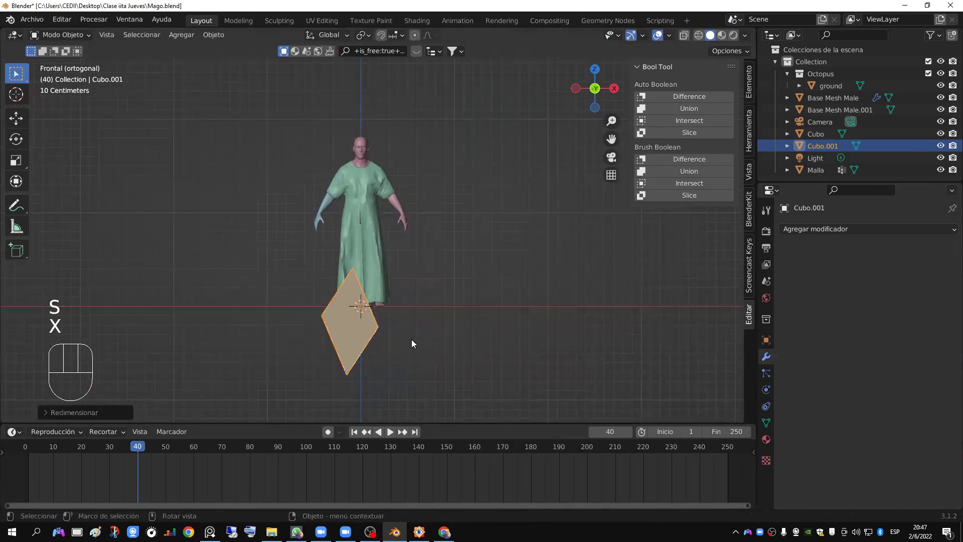
pyautogui.click(405, 331)
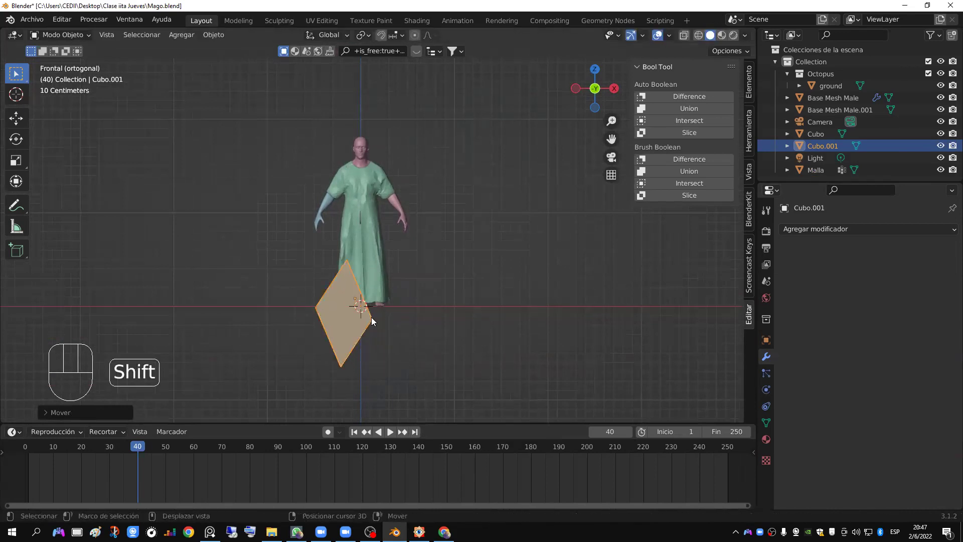
# Step: Duplicate the narrow cube twice across the robe's hem, tilting and repositioning the second copy
pyautogui.hotkey('shift', 'd')
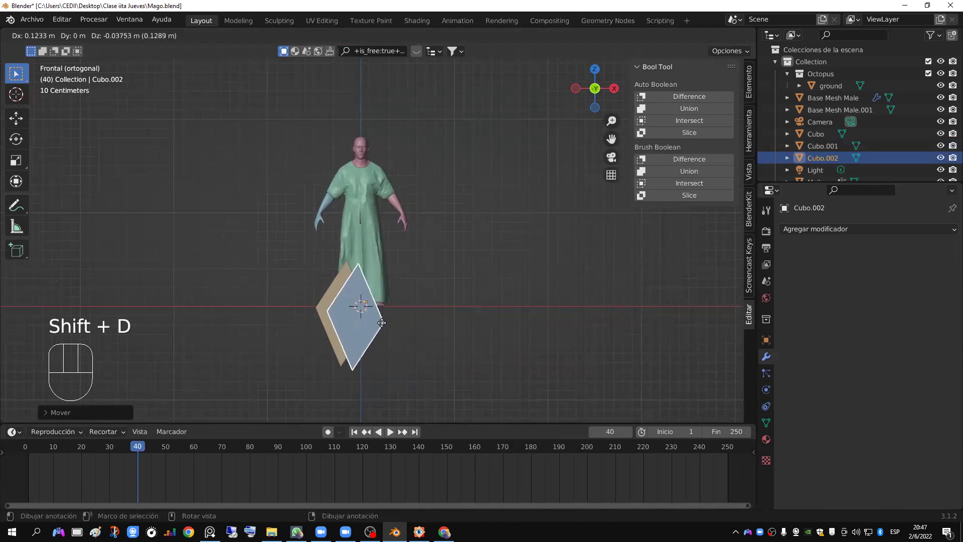
pyautogui.click(381, 322)
pyautogui.hotkey('shift', 'd')
pyautogui.click(414, 318)
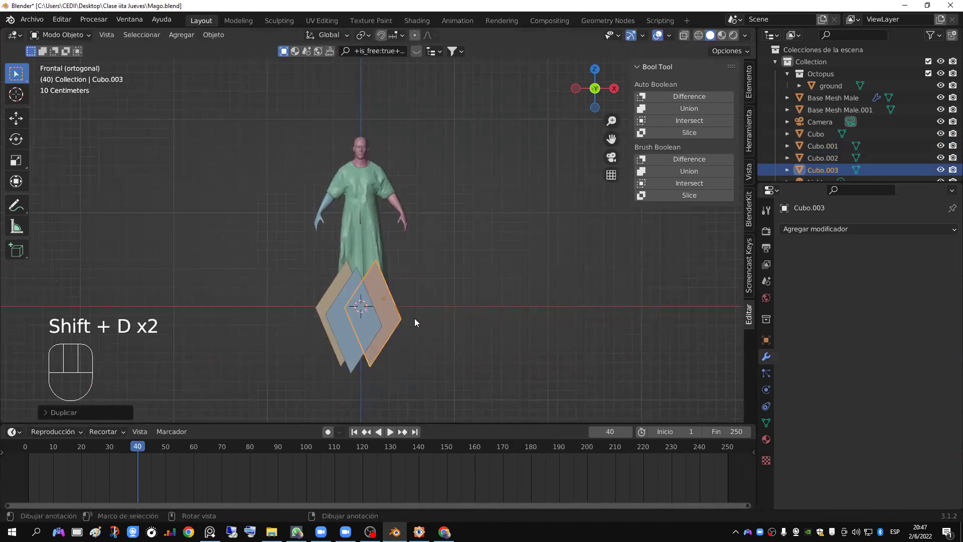
pyautogui.press('r')
pyautogui.press('g')
pyautogui.click(412, 311)
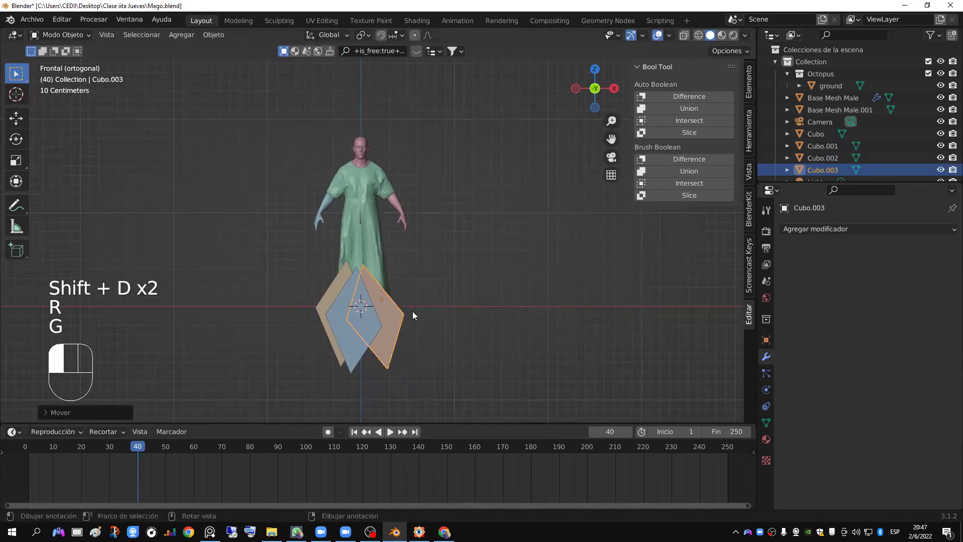
# Step: Duplicate the tilted cube, rotate the copy the other way and place it so it overlaps the previous one
pyautogui.hotkey('shift', 'd')
pyautogui.click(411, 320)
pyautogui.press('r')
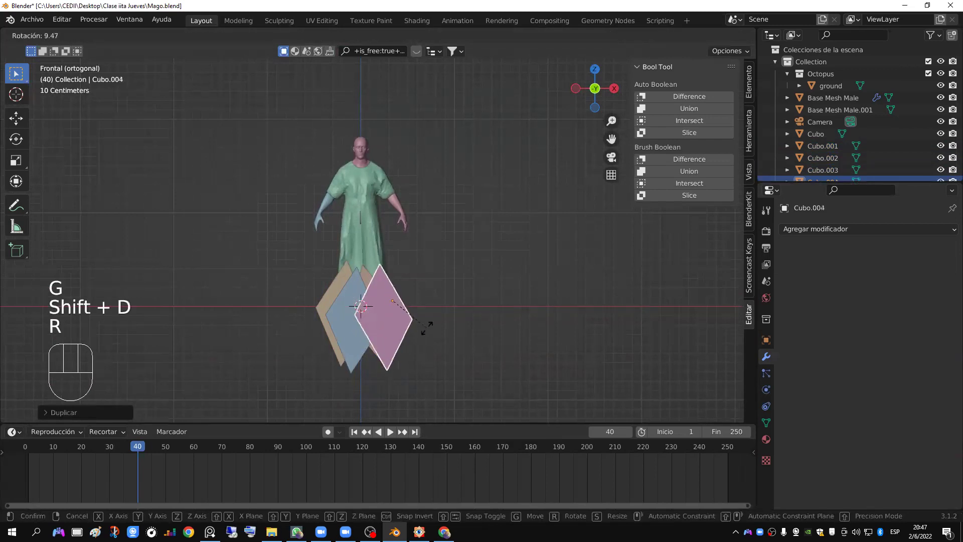
pyautogui.click(451, 319)
pyautogui.press('g')
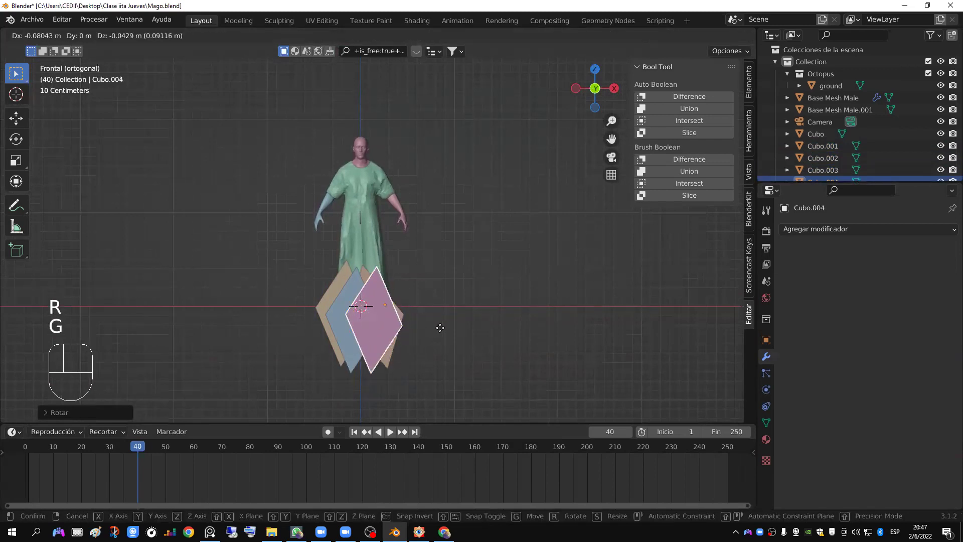
pyautogui.click(440, 327)
# Step: Duplicate the cube once more towards the red-arm side of the hem and rotate the copy slightly
pyautogui.scroll(1, 438, 334)
pyautogui.hotkey('shift', 'd')
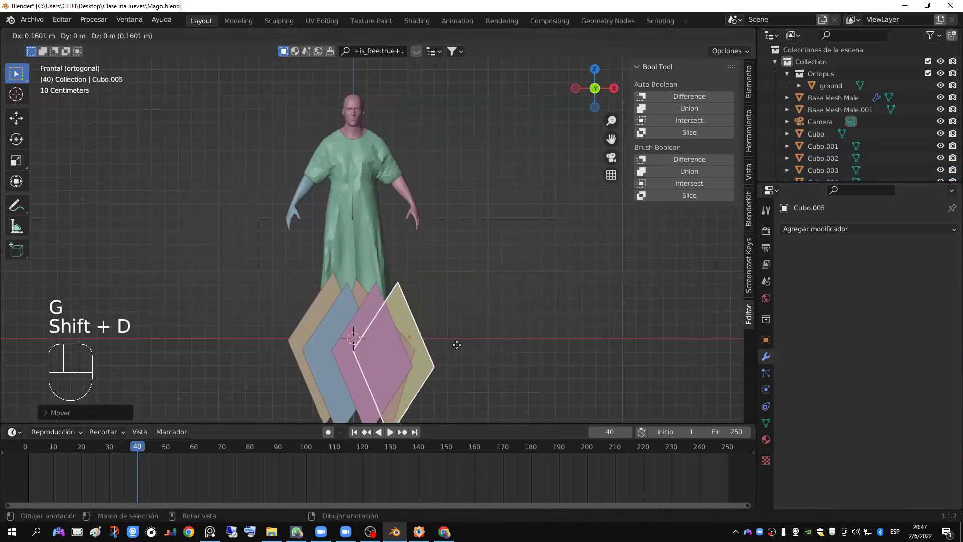
pyautogui.click(454, 344)
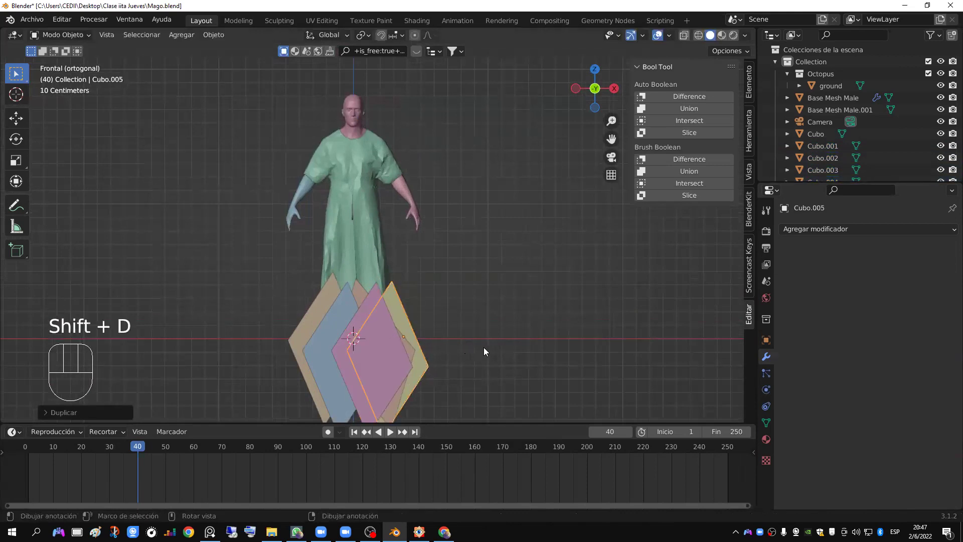
pyautogui.press('r')
pyautogui.click(486, 341)
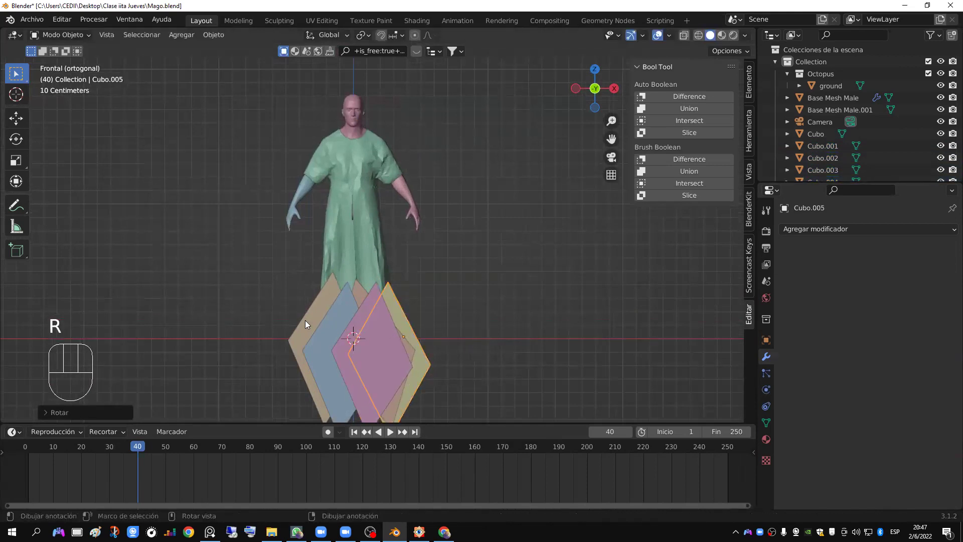
# Step: Select all the narrow cubes and shift them together slightly to line their points up with the hem
pyautogui.click(305, 323)
pyautogui.keyDown('shift'); pyautogui.click(349, 323); pyautogui.keyUp('shift')
pyautogui.keyDown('shift'); pyautogui.click(374, 304); pyautogui.keyUp('shift')
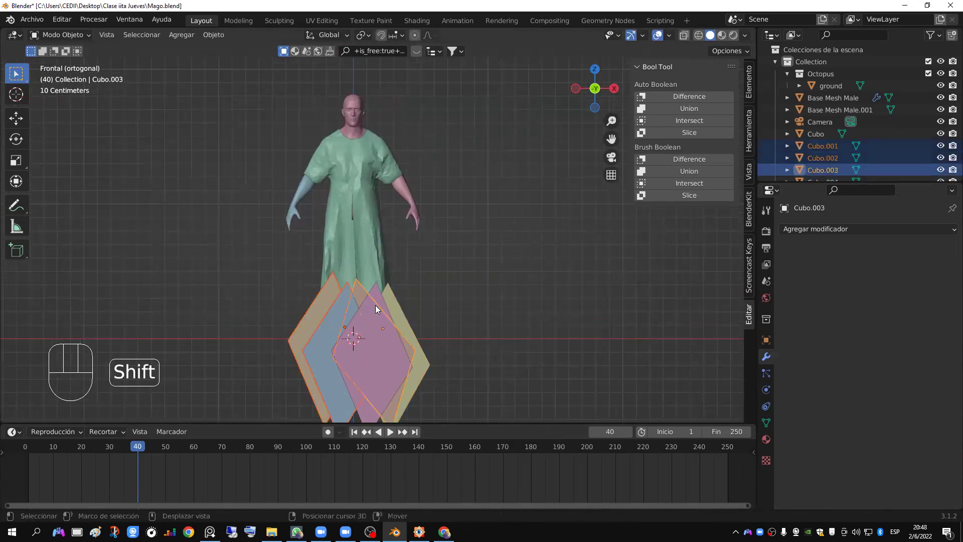
pyautogui.keyDown('shift'); pyautogui.click(402, 305); pyautogui.keyUp('shift')
pyautogui.press('g')
pyautogui.click(390, 309)
pyautogui.press('g')
pyautogui.click(298, 332)
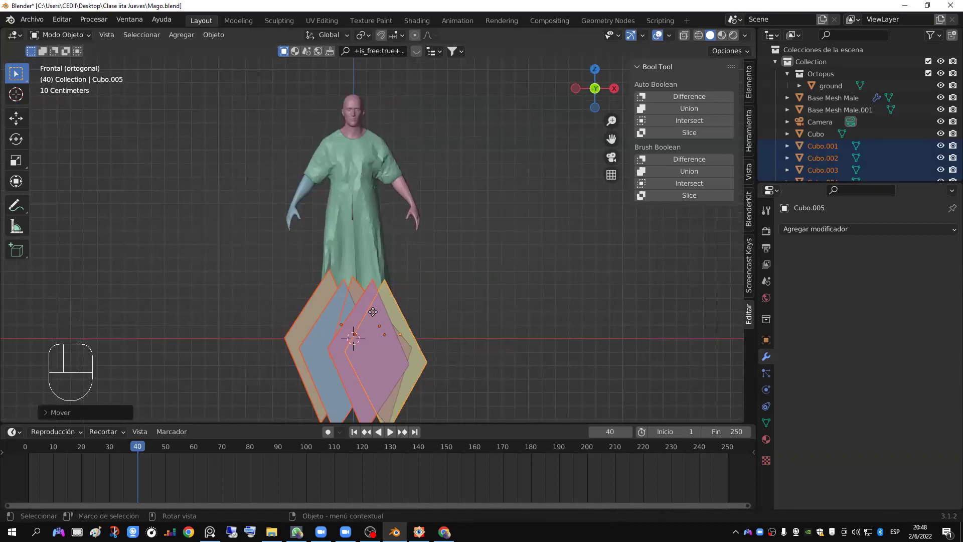
# Step: Try to merge the overlapping cubes with an Auto Boolean Union, check the shape from other views, and undo the merge
pyautogui.keyDown('shift'); pyautogui.click(318, 323); pyautogui.keyUp('shift')
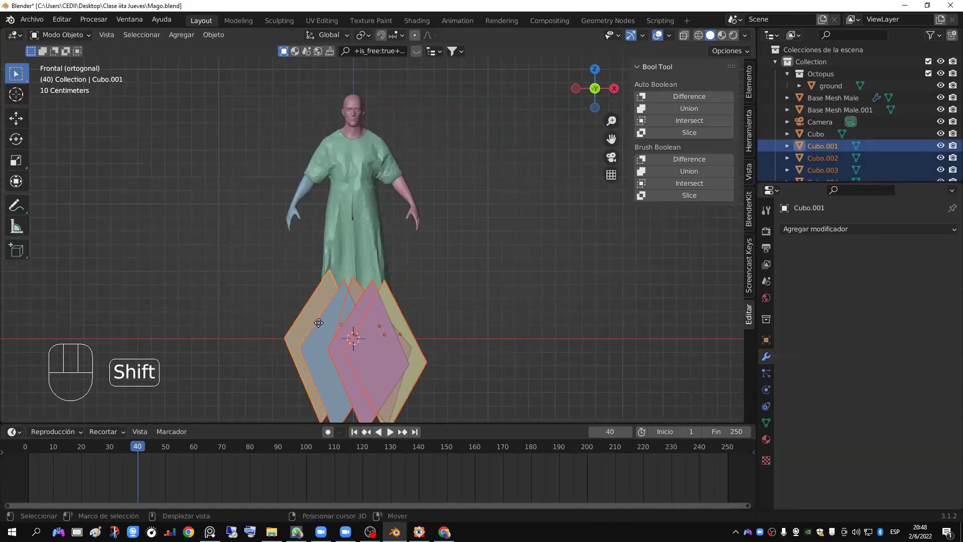
pyautogui.keyDown('shift'); pyautogui.click(333, 321); pyautogui.keyUp('shift')
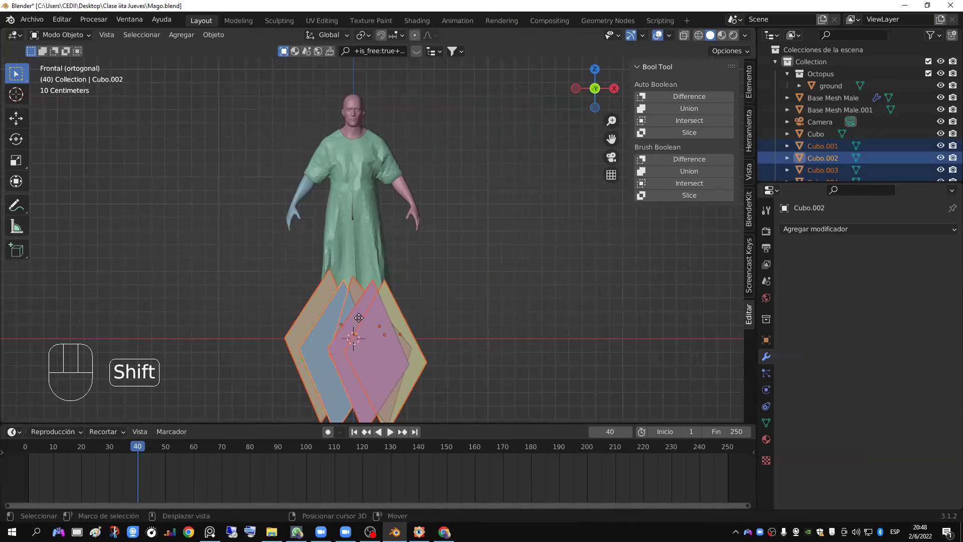
pyautogui.click(694, 108)
pyautogui.moveTo(380, 288); pyautogui.dragTo(507, 281, button='middle')
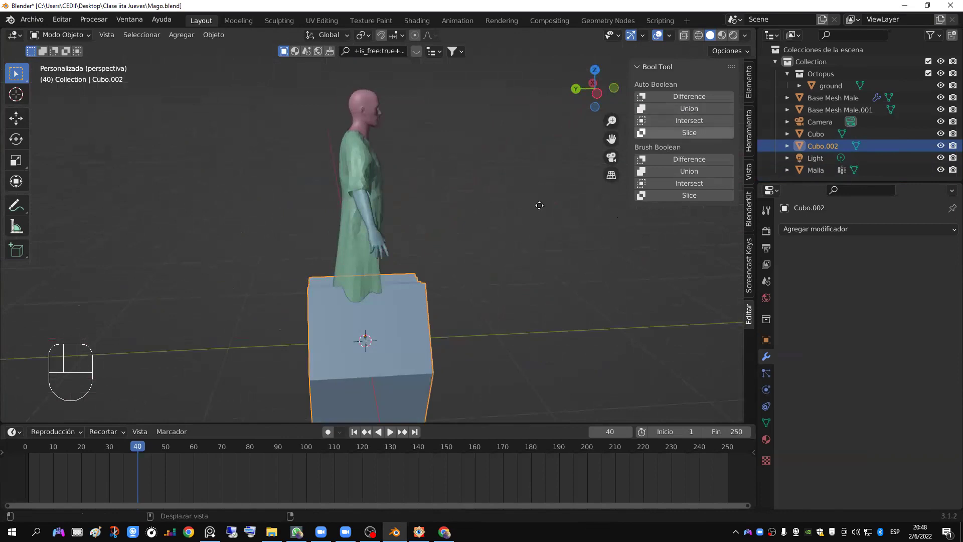
pyautogui.moveTo(471, 332); pyautogui.dragTo(349, 332, button='middle')
pyautogui.press('KP_7')
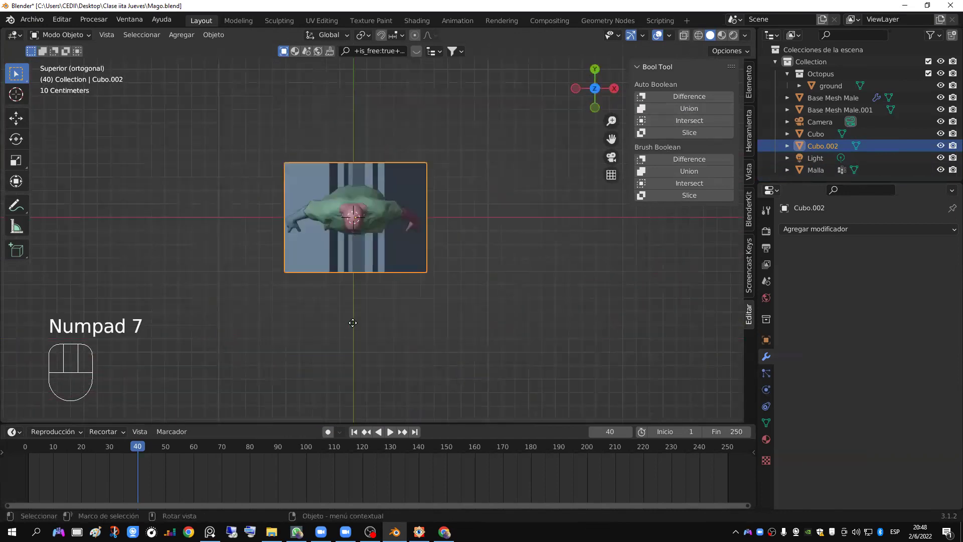
pyautogui.hotkey('ctrl', 'z')
# Step: Inspect the cubes with X-ray display, retry the Auto Boolean Union, undo it and switch X-ray off again
pyautogui.moveTo(404, 333); pyautogui.dragTo(690, 35, button='middle')
pyautogui.click(685, 35)
pyautogui.moveTo(594, 88); pyautogui.dragTo(604, 90)
pyautogui.click(684, 109)
pyautogui.moveTo(361, 328); pyautogui.dragTo(466, 256, button='middle')
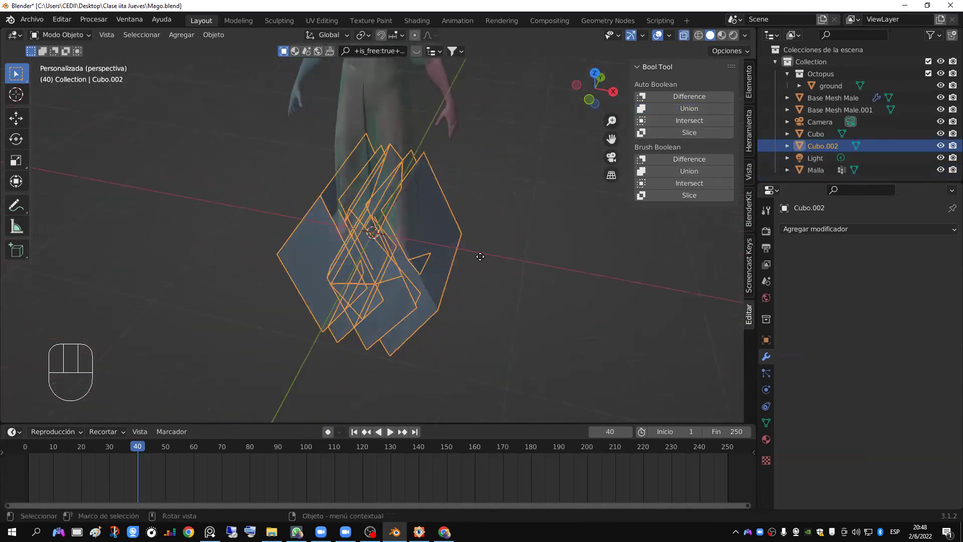
pyautogui.hotkey('ctrl', 'z')
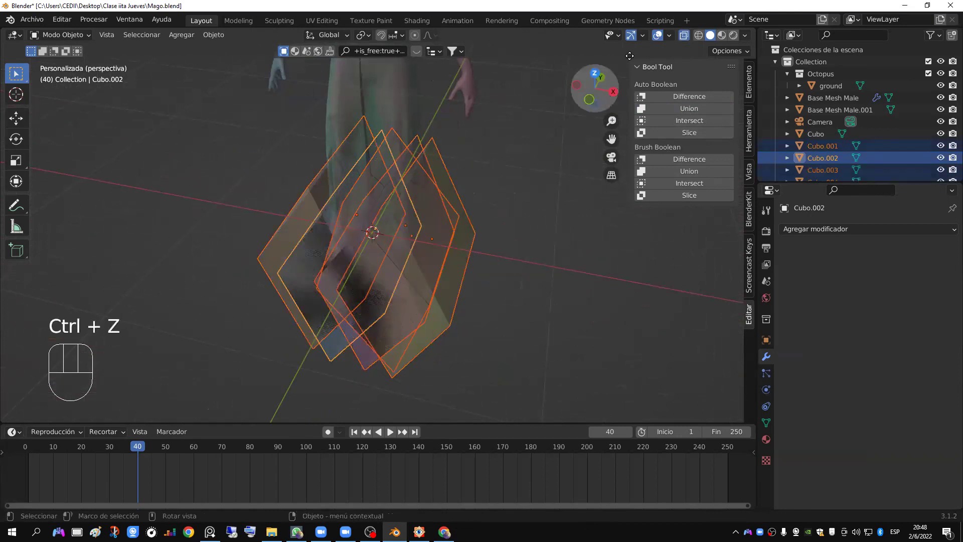
pyautogui.click(684, 34)
# Step: Offset the cube nearest the pink arm and its neighbour along the Y axis using the Move tool
pyautogui.moveTo(471, 269); pyautogui.dragTo(397, 224, button='middle')
pyautogui.click(398, 224)
pyautogui.click(16, 118)
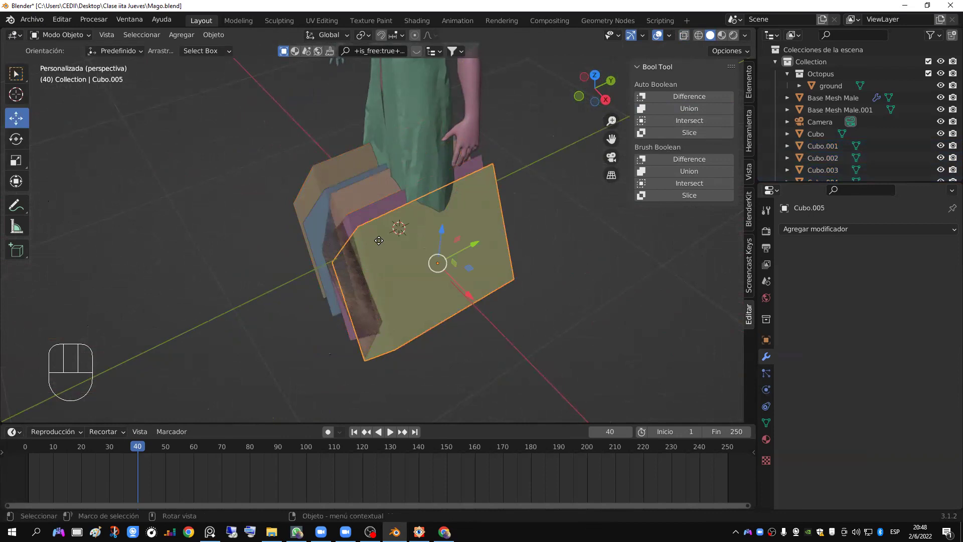
pyautogui.moveTo(469, 246); pyautogui.dragTo(454, 220)
pyautogui.click(424, 223)
pyautogui.moveTo(397, 242); pyautogui.dragTo(398, 242)
pyautogui.moveTo(399, 243); pyautogui.dragTo(319, 242, button='middle')
# Step: Offset more of the cubes along the Y axis so their front faces are staggered instead of coinciding
pyautogui.click(319, 242)
pyautogui.moveTo(318, 202); pyautogui.dragTo(373, 184)
pyautogui.click(384, 332)
pyautogui.scroll(2, 381, 226)
pyautogui.moveTo(373, 184); pyautogui.dragTo(443, 229, button='middle')
pyautogui.hotkey('ctrl', 'z')
pyautogui.keyDown('shift'); pyautogui.moveTo(408, 391); pyautogui.dragTo(382, 318, button='middle'); pyautogui.keyUp('shift')
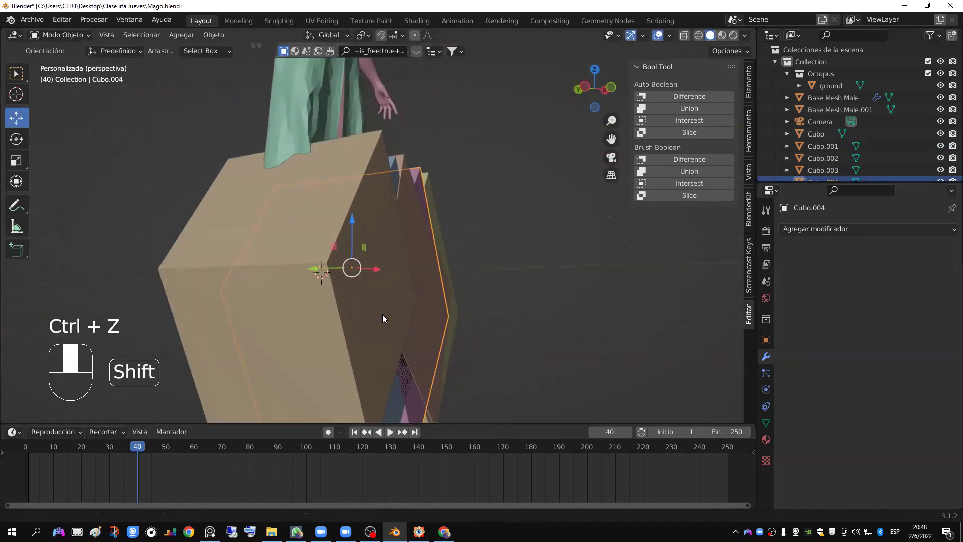
pyautogui.scroll(3, 337, 310)
pyautogui.scroll(-3, 346, 251)
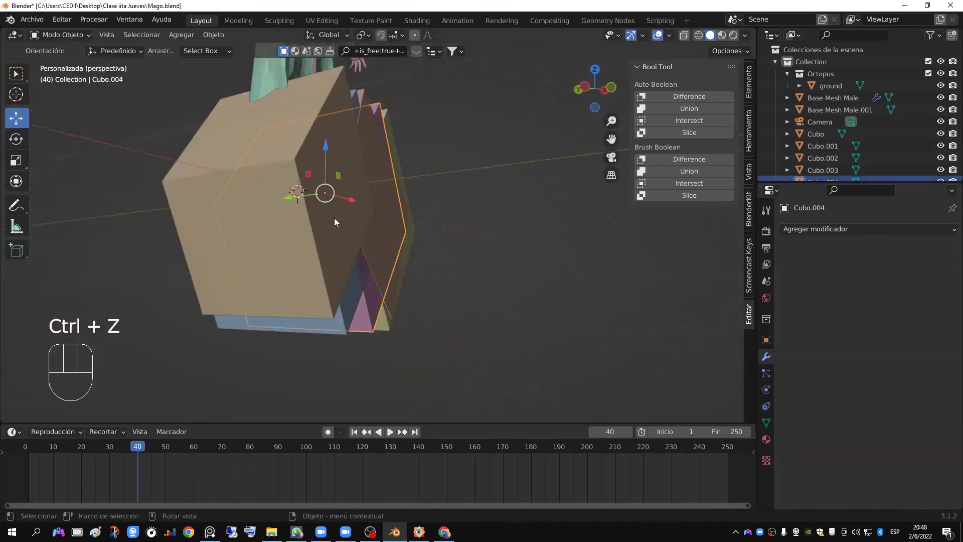
pyautogui.moveTo(300, 198); pyautogui.dragTo(303, 201)
# Step: Select all the staggered cubes and merge them into one object with an Auto Boolean Union
pyautogui.keyDown('shift'); pyautogui.click(344, 316); pyautogui.keyUp('shift')
pyautogui.keyDown('shift'); pyautogui.click(366, 316); pyautogui.keyUp('shift')
pyautogui.keyDown('shift'); pyautogui.click(391, 309); pyautogui.keyUp('shift')
pyautogui.keyDown('shift'); pyautogui.click(391, 310); pyautogui.keyUp('shift')
pyautogui.moveTo(389, 319); pyautogui.dragTo(384, 261, button='middle')
pyautogui.click(668, 108)
# Step: Cut the merged cubes out of the robe's lower hem with an Auto Boolean Difference
pyautogui.scroll(3, 331, 262)
pyautogui.keyDown('shift'); pyautogui.click(383, 260); pyautogui.keyUp('shift')
pyautogui.scroll(-3, 383, 260)
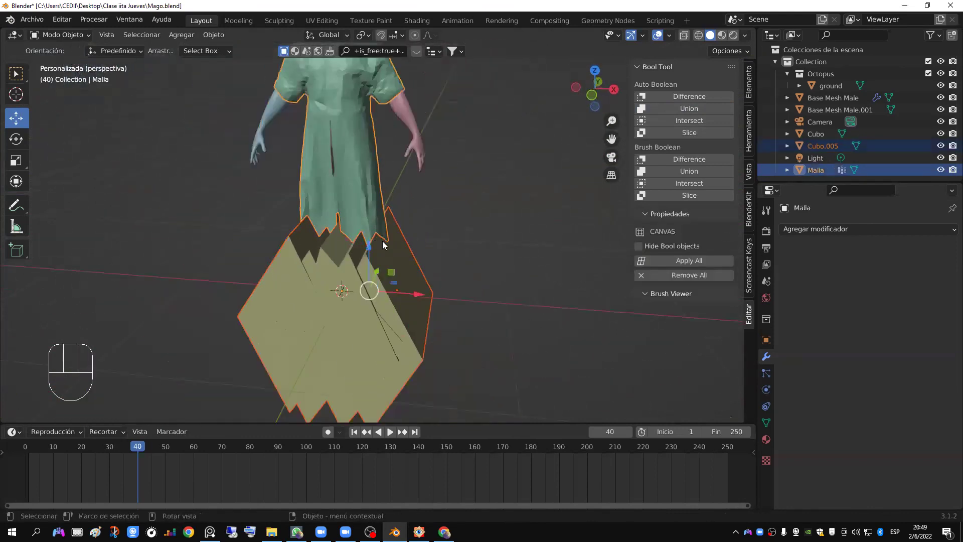
pyautogui.click(685, 99)
pyautogui.scroll(3, 340, 263)
pyautogui.moveTo(347, 261); pyautogui.dragTo(375, 264, button='middle')
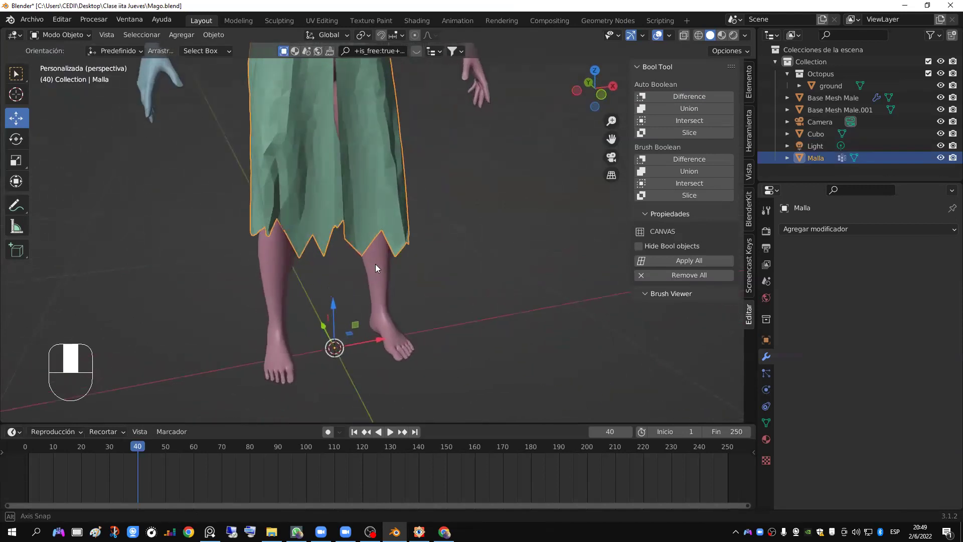
# Step: Add a new cube to the scene and scale it down at the character's feet
pyautogui.press('KP_1')
pyautogui.keyDown('shift'); pyautogui.moveTo(354, 201); pyautogui.dragTo(373, 289, button='middle'); pyautogui.keyUp('shift')
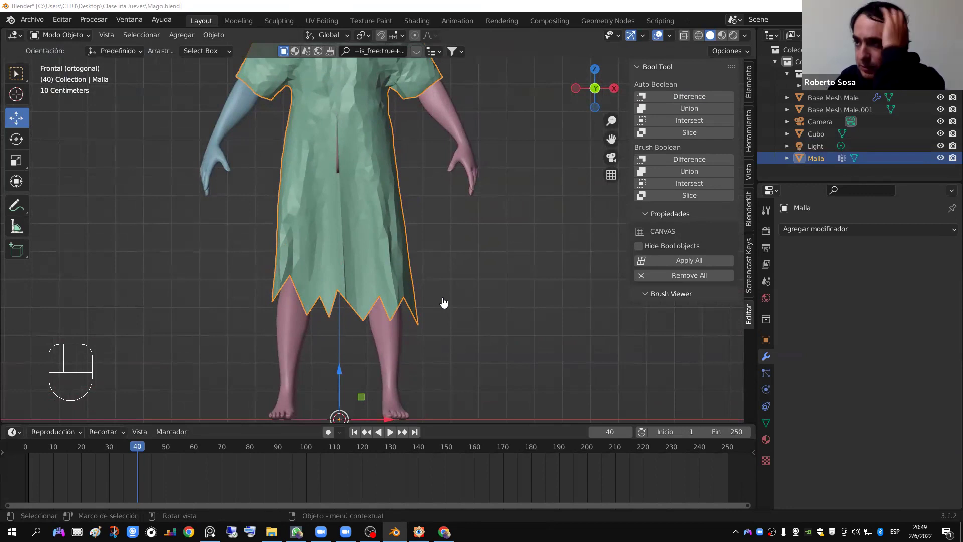
pyautogui.moveTo(419, 213); pyautogui.dragTo(348, 287, button='middle')
pyautogui.hotkey('shift', 'a')
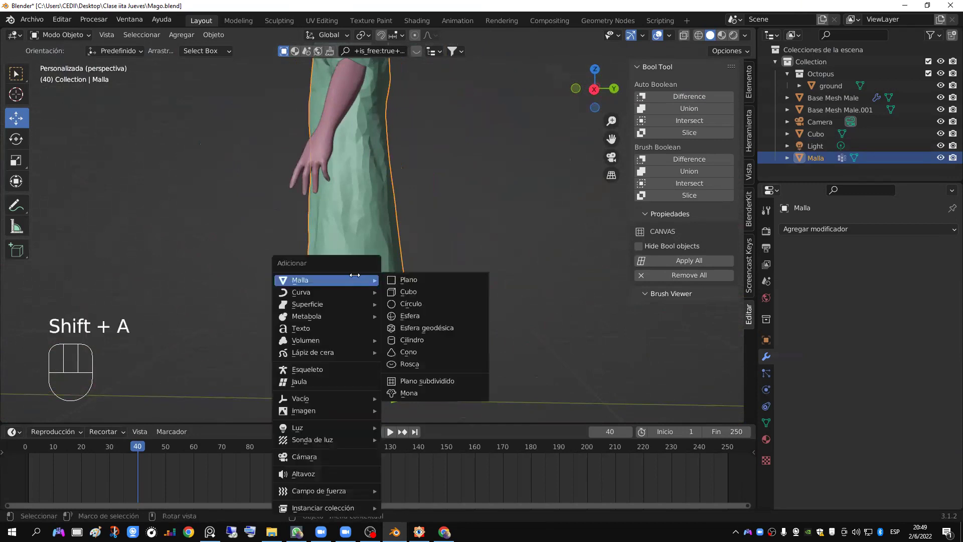
pyautogui.click(406, 291)
pyautogui.scroll(-5, 406, 292)
pyautogui.press('s')
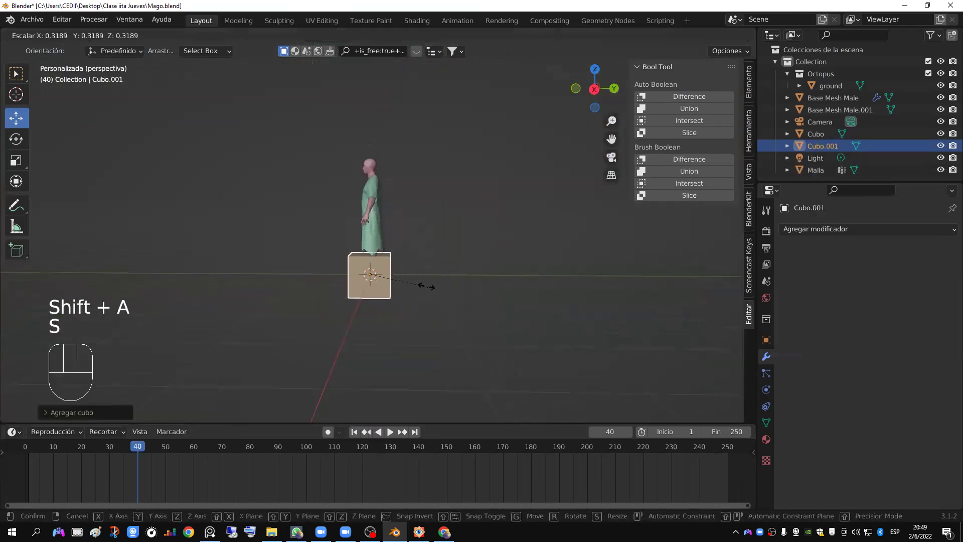
pyautogui.click(391, 273)
# Step: Rotate the new cube into a diamond in the right orthographic view and apply all of its transformations
pyautogui.scroll(3, 449, 304)
pyautogui.scroll(2, 449, 304)
pyautogui.press('KP_1')
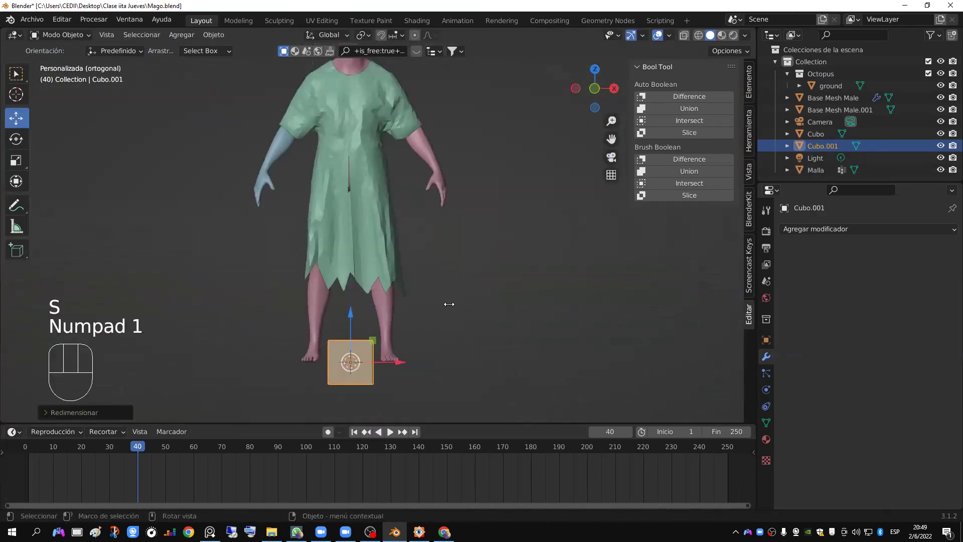
pyautogui.press('KP_3')
pyautogui.press('r')
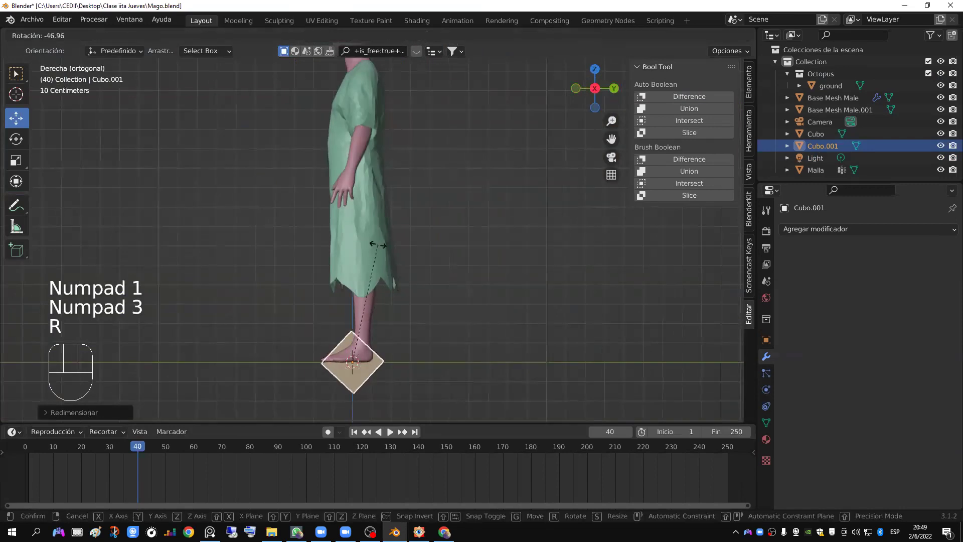
pyautogui.click(378, 245)
pyautogui.hotkey('ctrl', 'a')
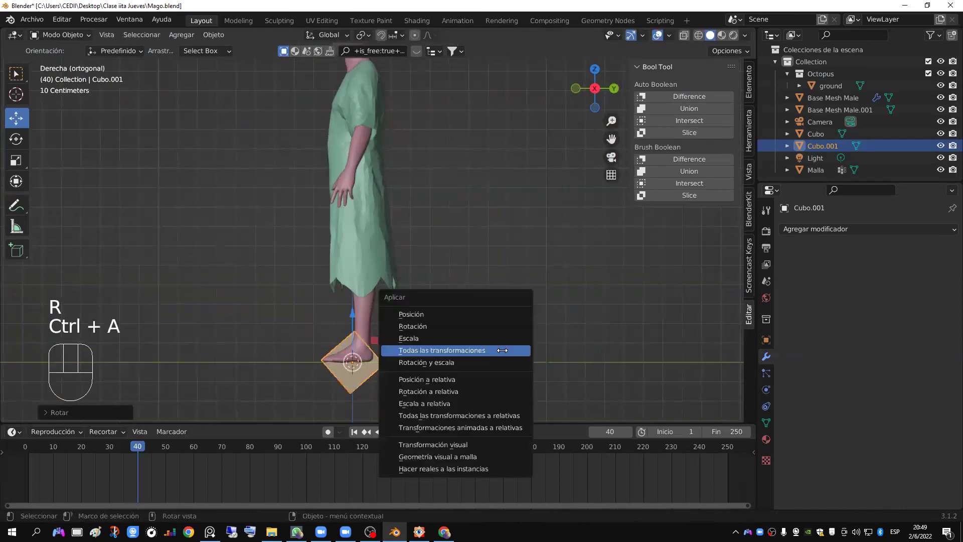
pyautogui.click(502, 348)
# Step: Narrow the diamond cube along the Y axis and move it up to the robe's side hem
pyautogui.press('s')
pyautogui.press('x')
pyautogui.press('y')
pyautogui.click(420, 353)
pyautogui.press('g')
pyautogui.click(426, 295)
# Step: Scale the narrow diamond cube along the X axis so it spans the robe from side to side
pyautogui.moveTo(425, 295); pyautogui.dragTo(490, 327, button='middle')
pyautogui.press('s')
pyautogui.press('x')
pyautogui.click(733, 370)
# Step: Try cutting the diamond cube out of the robe's side hem with an Auto Boolean Difference and undo the cut
pyautogui.moveTo(422, 331); pyautogui.dragTo(512, 345, button='middle')
pyautogui.scroll(2, 512, 346)
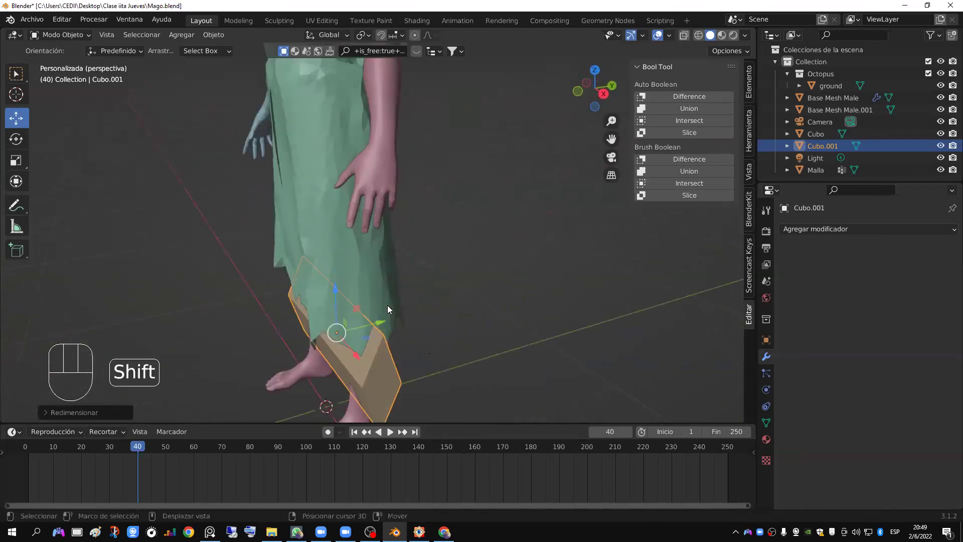
pyautogui.keyDown('shift'); pyautogui.click(380, 296); pyautogui.keyUp('shift')
pyautogui.press('ctrl+shift+KP_Subtract')
pyautogui.moveTo(381, 297); pyautogui.dragTo(449, 310, button='middle')
pyautogui.hotkey('ctrl', 'z')
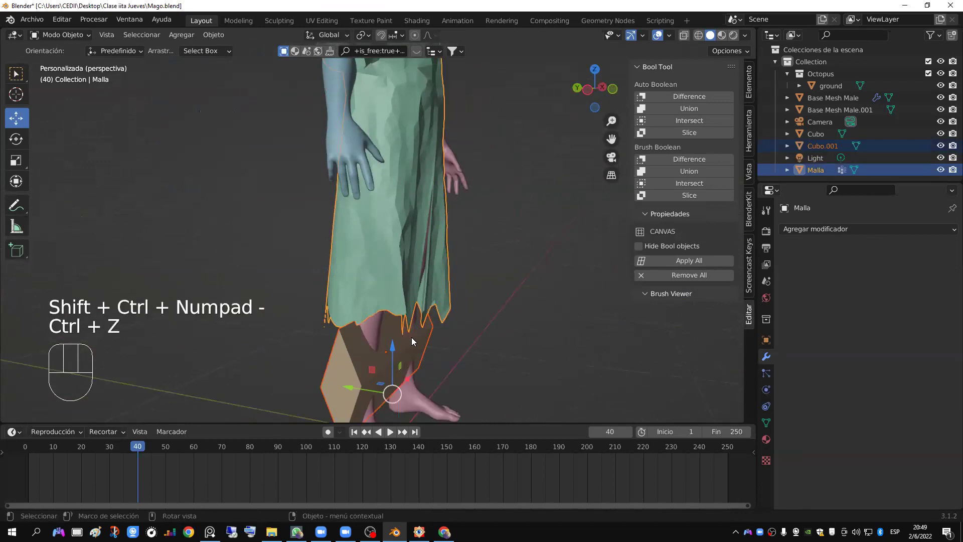
# Step: Shift the diamond cube, retry the Auto Boolean Difference on the robe's hem, and undo the attempt
pyautogui.click(360, 353)
pyautogui.moveTo(380, 314); pyautogui.dragTo(370, 285)
pyautogui.keyDown('shift'); pyautogui.click(368, 285); pyautogui.keyUp('shift')
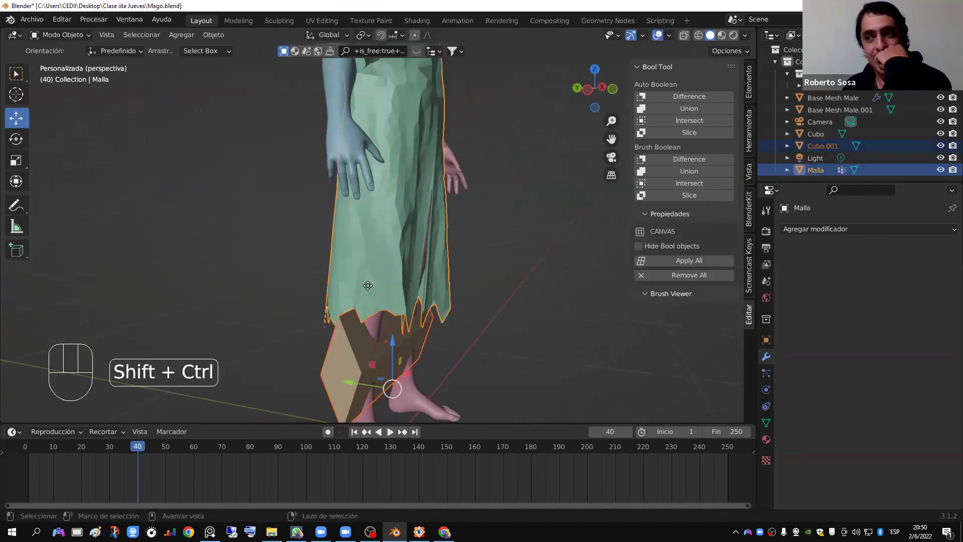
pyautogui.press('ctrl+shift+KP_Subtract')
pyautogui.press('a')
pyautogui.moveTo(368, 286); pyautogui.dragTo(401, 328, button='middle')
pyautogui.press('a')
pyautogui.press('a')
pyautogui.hotkey('ctrl', 'z')
pyautogui.hotkey('ctrl', 'z')
pyautogui.hotkey('ctrl', 'z')
# Step: Lower the diamond cube at the robe's side hem and subtract it from the robe with a Brush Boolean Difference
pyautogui.scroll(4, 422, 350)
pyautogui.click(371, 380)
pyautogui.moveTo(357, 336); pyautogui.dragTo(362, 383)
pyautogui.keyDown('shift'); pyautogui.click(378, 274); pyautogui.keyUp('shift')
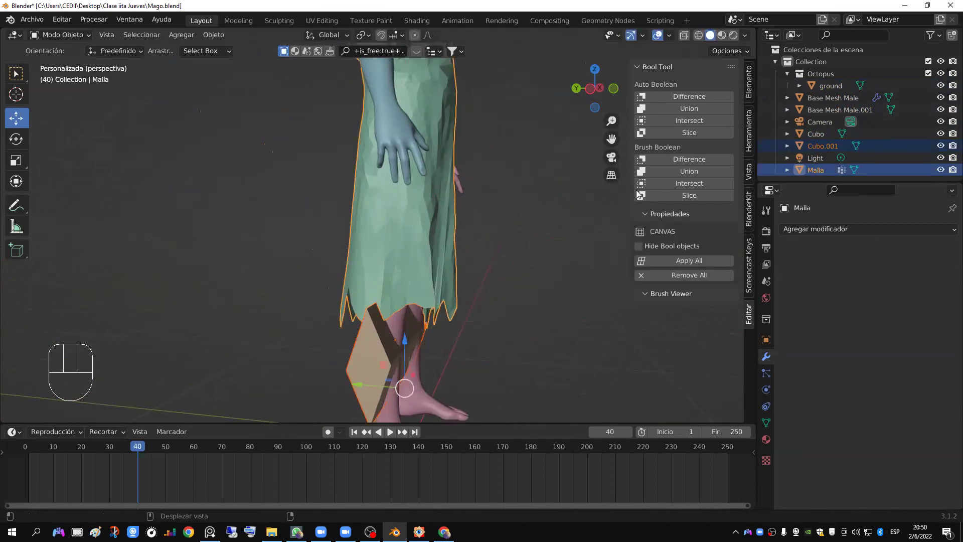
pyautogui.click(667, 158)
pyautogui.moveTo(407, 321)
pyautogui.mouseDown(button='middle')
pyautogui.moveTo(413, 343)
pyautogui.moveTo(405, 323)
pyautogui.moveTo(393, 335)
pyautogui.moveTo(350, 332)
pyautogui.mouseUp(button='middle')
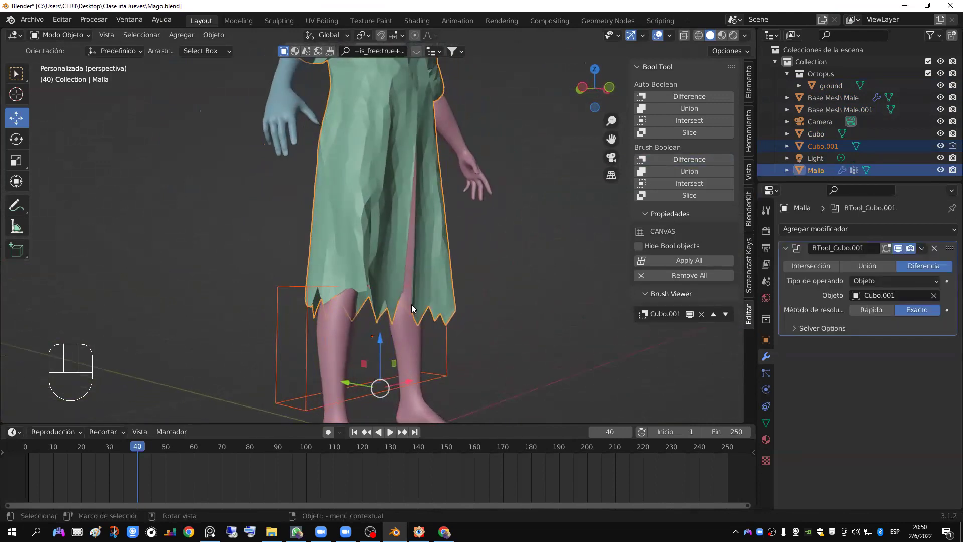
# Step: Reposition the diamond brush cube vertically so it cuts deeper into the robe's side hem
pyautogui.click(305, 400)
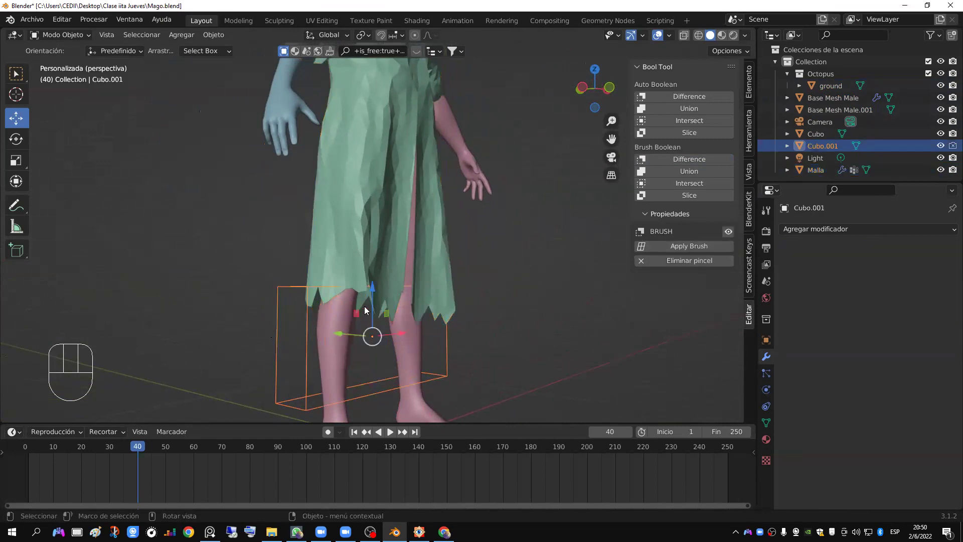
pyautogui.moveTo(372, 292); pyautogui.dragTo(367, 271)
pyautogui.moveTo(406, 306); pyautogui.dragTo(391, 308, button='middle')
pyautogui.moveTo(376, 299); pyautogui.dragTo(369, 299)
pyautogui.click(335, 264)
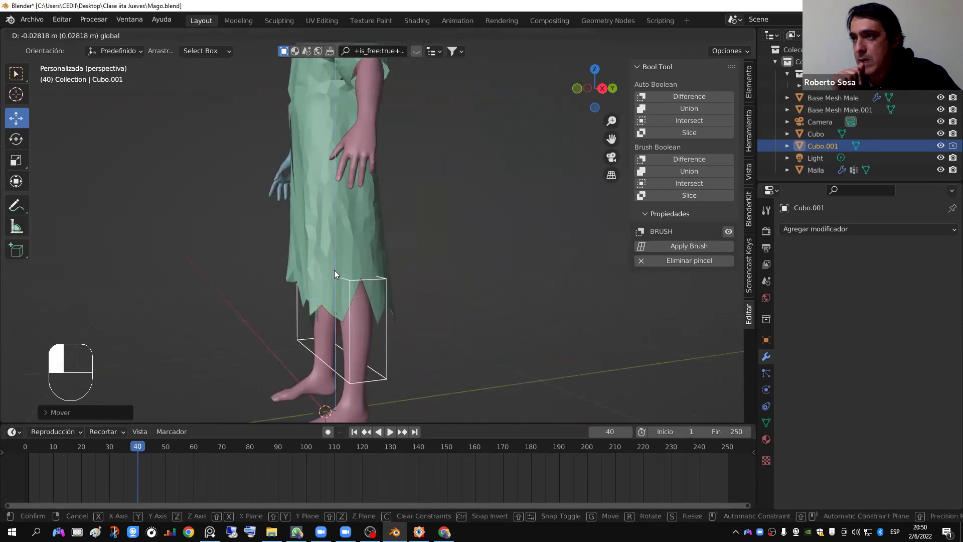
# Step: Scale up the diamond brush cube and lower it slightly to widen the notch in the robe's side hem
pyautogui.press('s')
pyautogui.click(416, 330)
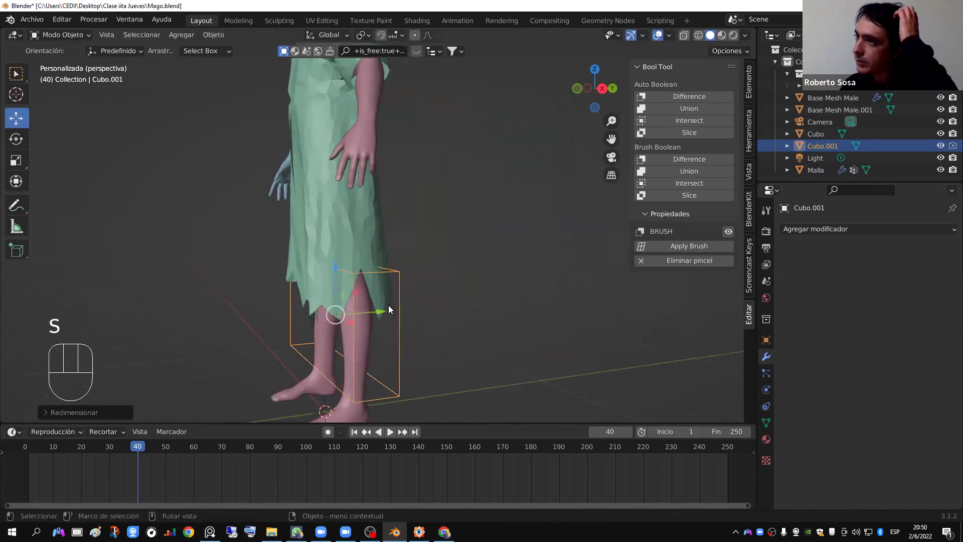
pyautogui.moveTo(336, 270); pyautogui.dragTo(335, 284)
pyautogui.moveTo(336, 283)
pyautogui.mouseDown(button='middle')
pyautogui.moveTo(351, 301)
pyautogui.moveTo(415, 310)
pyautogui.moveTo(412, 301)
pyautogui.mouseUp(button='middle')
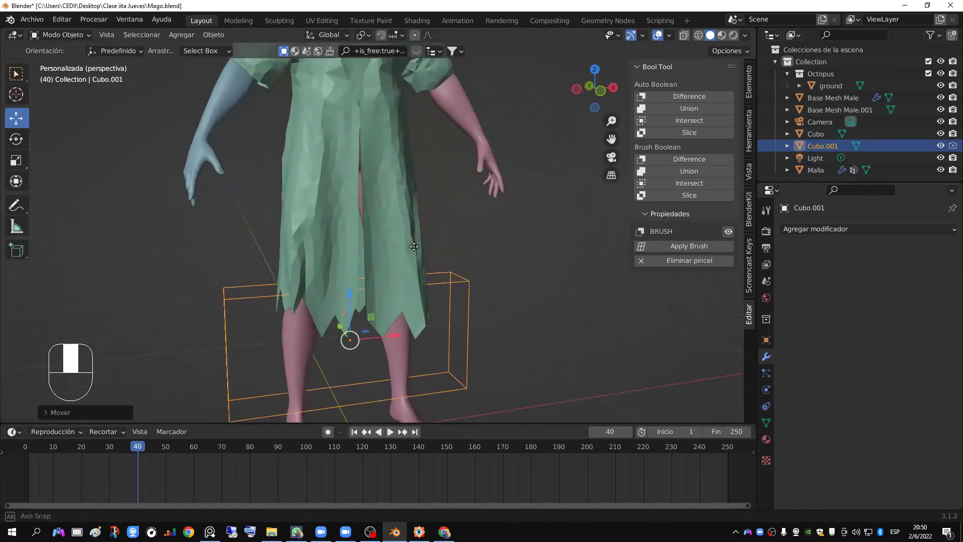
# Step: Select the robe and apply all of its Bool Tool boolean cuts
pyautogui.keyDown('shift'); pyautogui.click(409, 230); pyautogui.keyUp('shift')
pyautogui.press('ctrl+KP_Subtract')
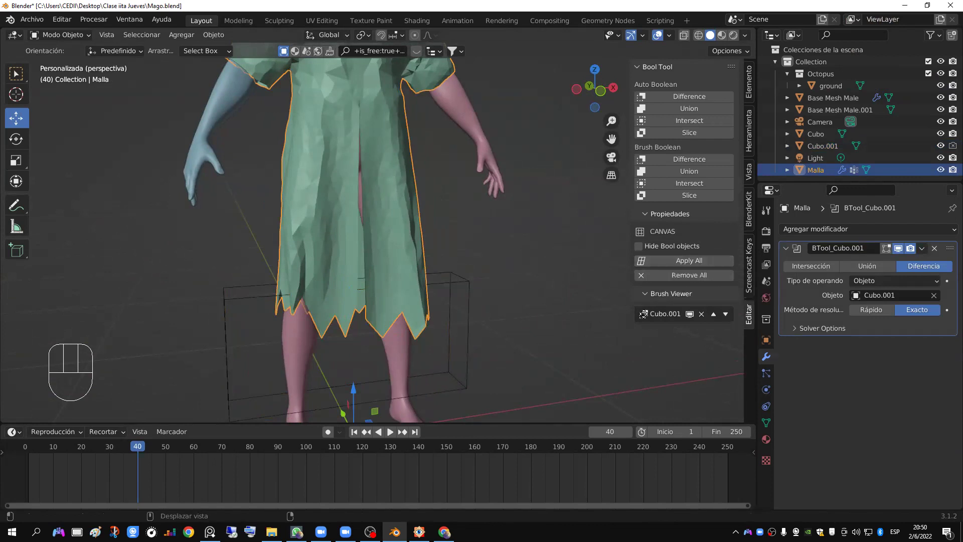
pyautogui.click(696, 260)
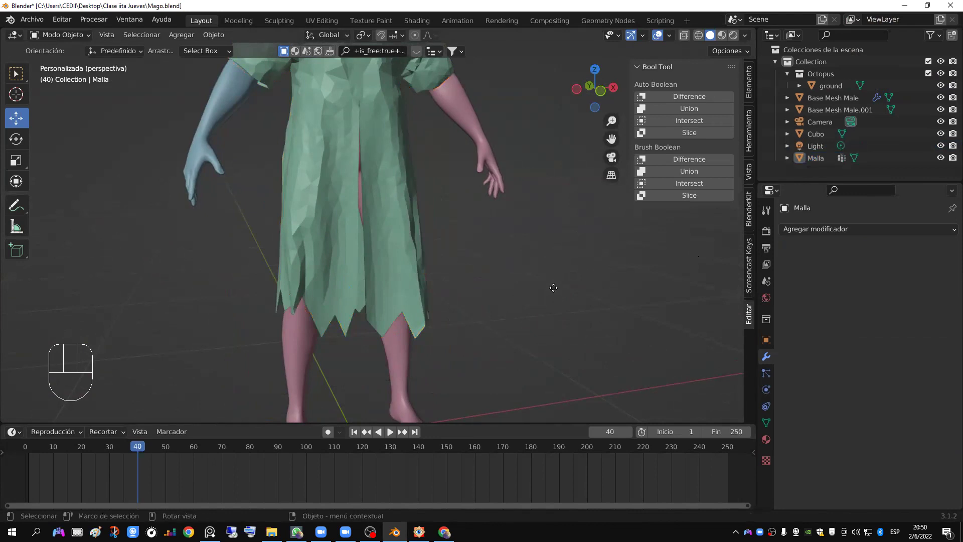
pyautogui.hotkey('ctrl', 'z')
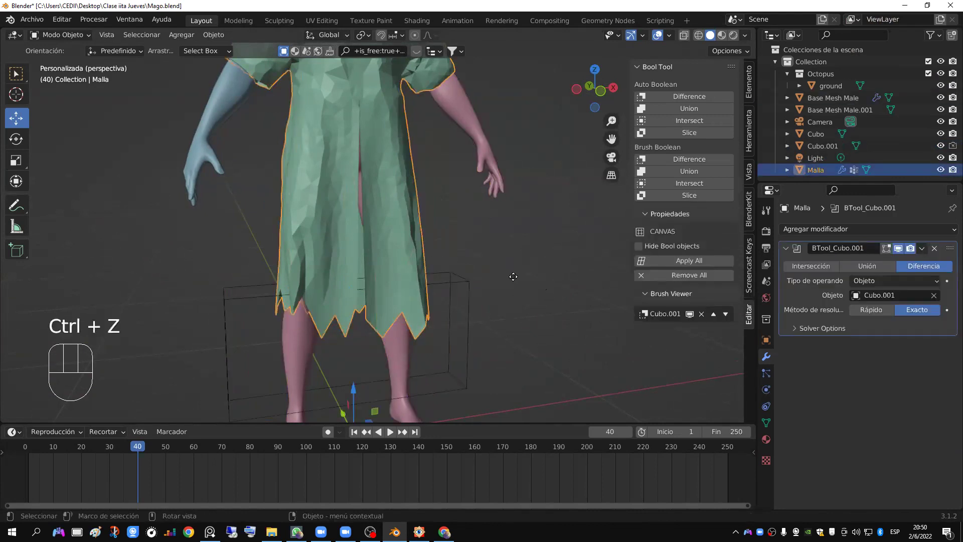
pyautogui.click(698, 260)
pyautogui.moveTo(489, 333); pyautogui.dragTo(408, 275, button='middle')
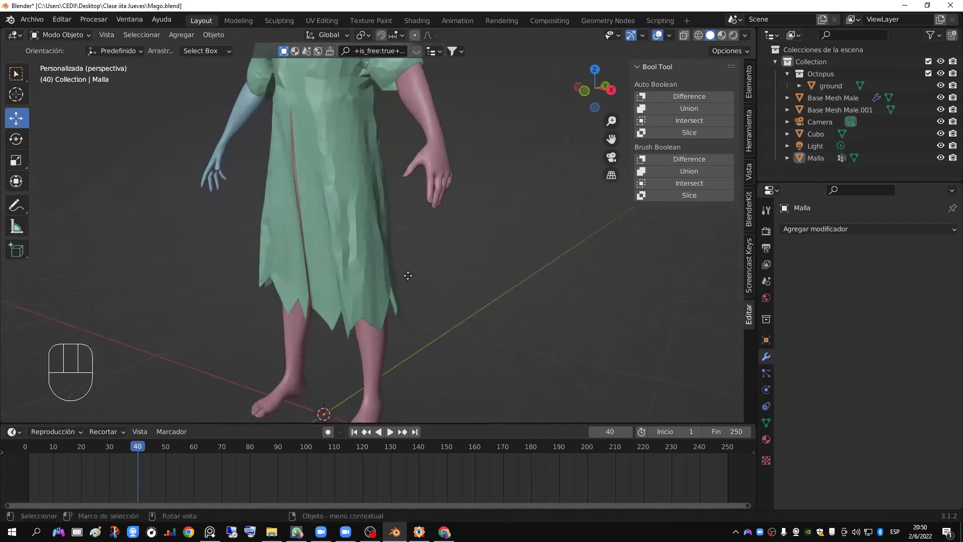
pyautogui.scroll(-5, 354, 289)
pyautogui.moveTo(354, 290); pyautogui.dragTo(415, 297, button='middle')
pyautogui.scroll(3, 444, 278)
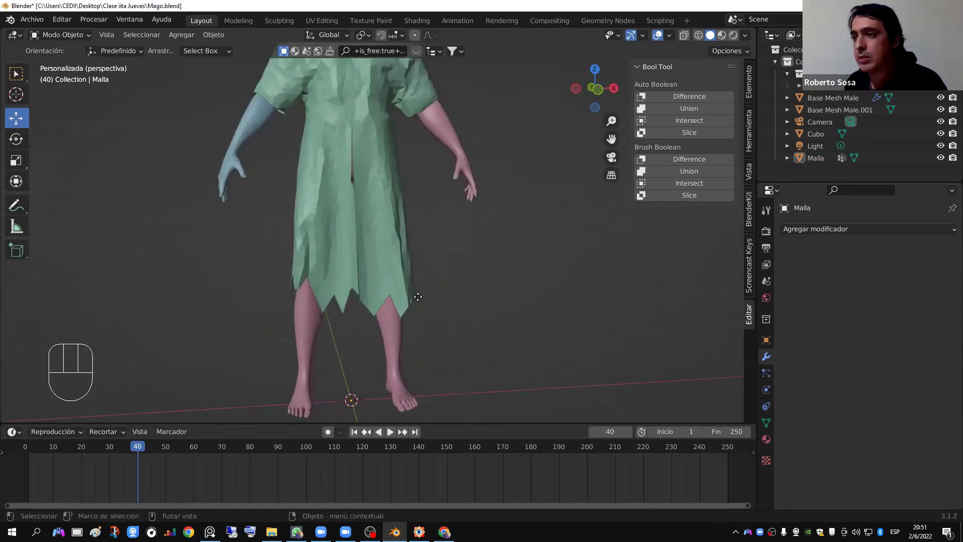
# Step: Return the timeline to frame 1 and add a sphere to the scene in front view
pyautogui.press('KP_1')
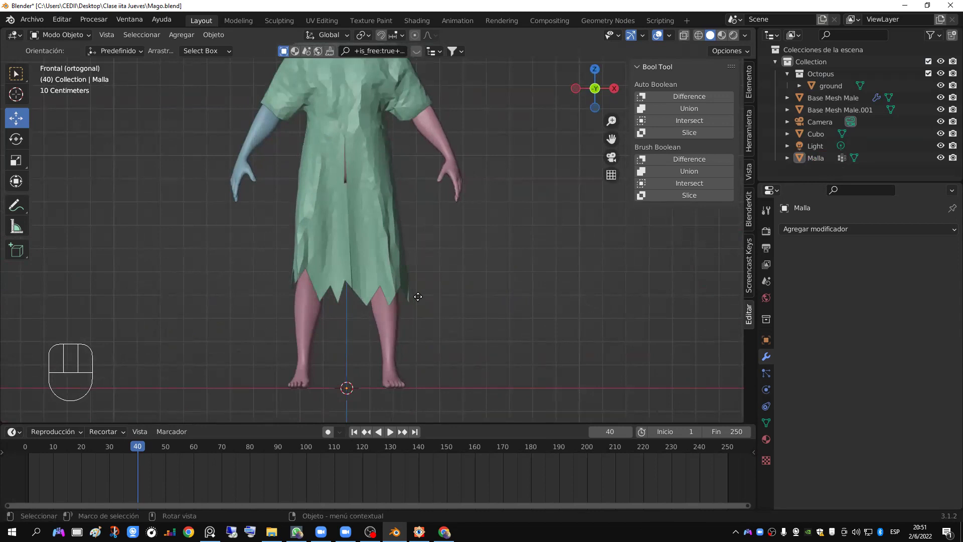
pyautogui.scroll(-2, 418, 296)
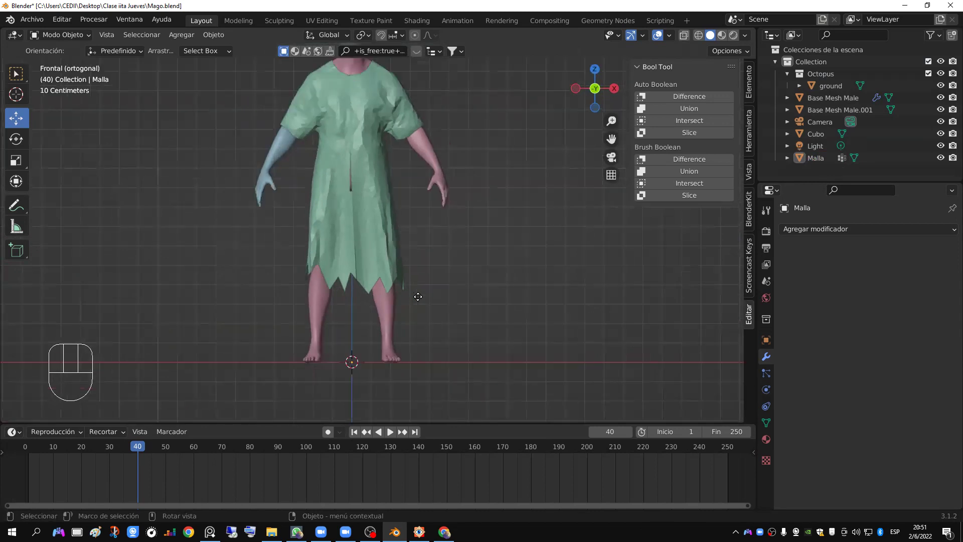
pyautogui.keyDown('shift'); pyautogui.moveTo(376, 232); pyautogui.dragTo(382, 274, button='middle'); pyautogui.keyUp('shift')
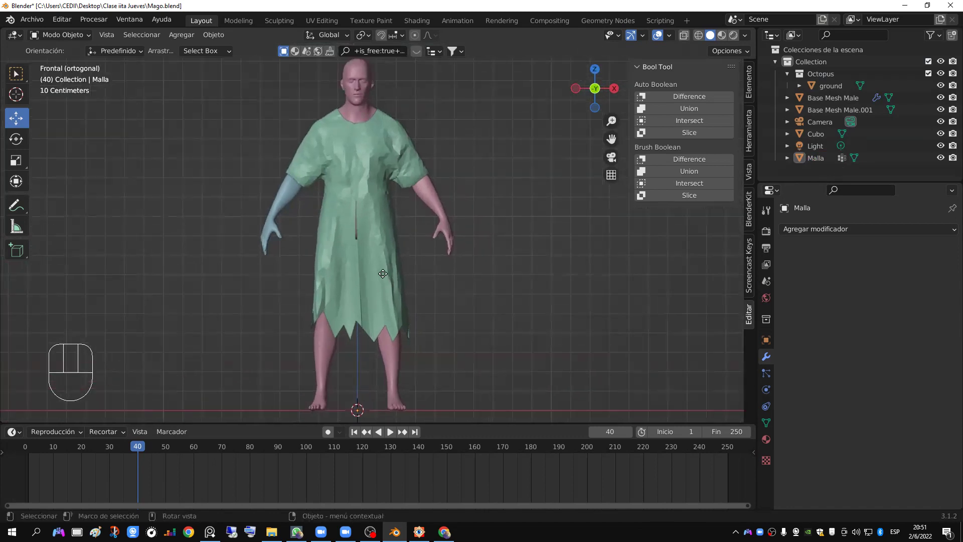
pyautogui.scroll(4, 382, 274)
pyautogui.moveTo(383, 274)
pyautogui.keyDown('shift'); pyautogui.mouseDown(button='middle')
pyautogui.moveTo(383, 305)
pyautogui.moveTo(381, 281)
pyautogui.mouseUp(button='middle'); pyautogui.keyUp('shift')
pyautogui.scroll(3, 381, 281)
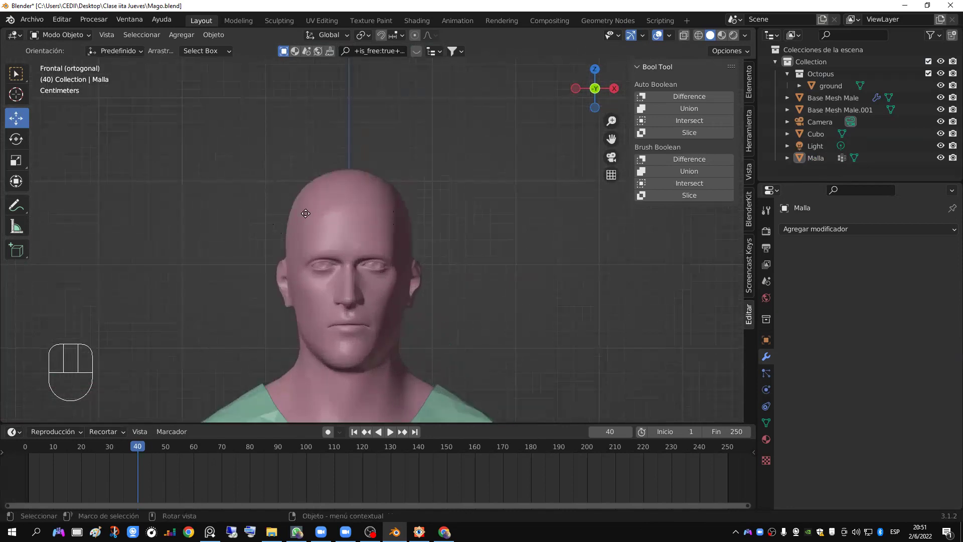
pyautogui.scroll(-2, 309, 226)
pyautogui.hotkey('shift', 'Left')
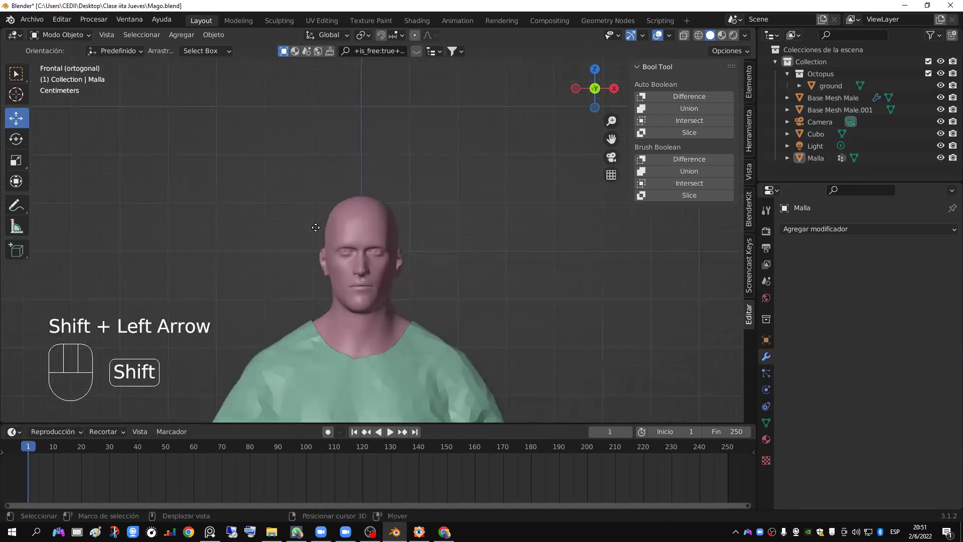
pyautogui.hotkey('shift', 'a')
pyautogui.moveTo(318, 228)
pyautogui.click(381, 264)
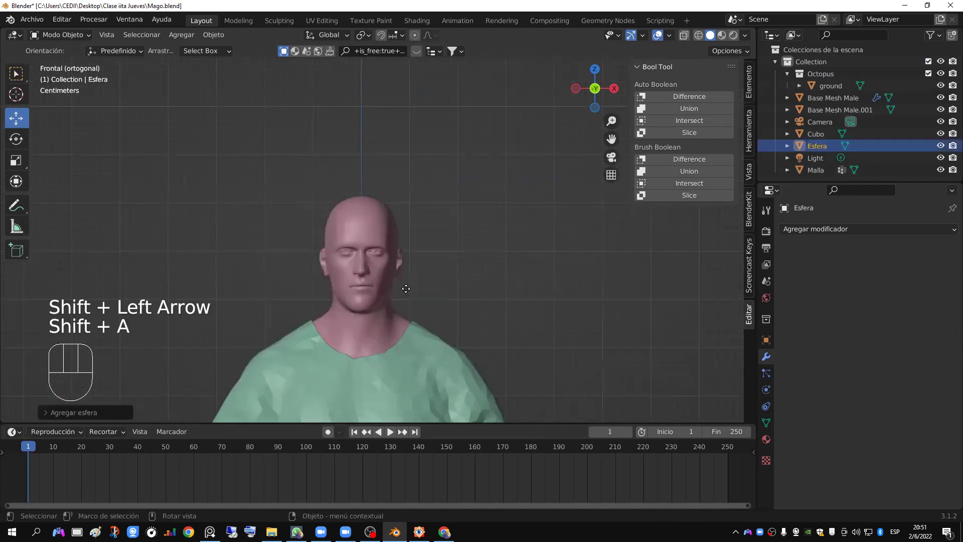
# Step: Raise the sphere along the Z axis to above the wizard's head and scale it down
pyautogui.press('g')
pyautogui.press('z')
pyautogui.click(381, 251)
pyautogui.press('s')
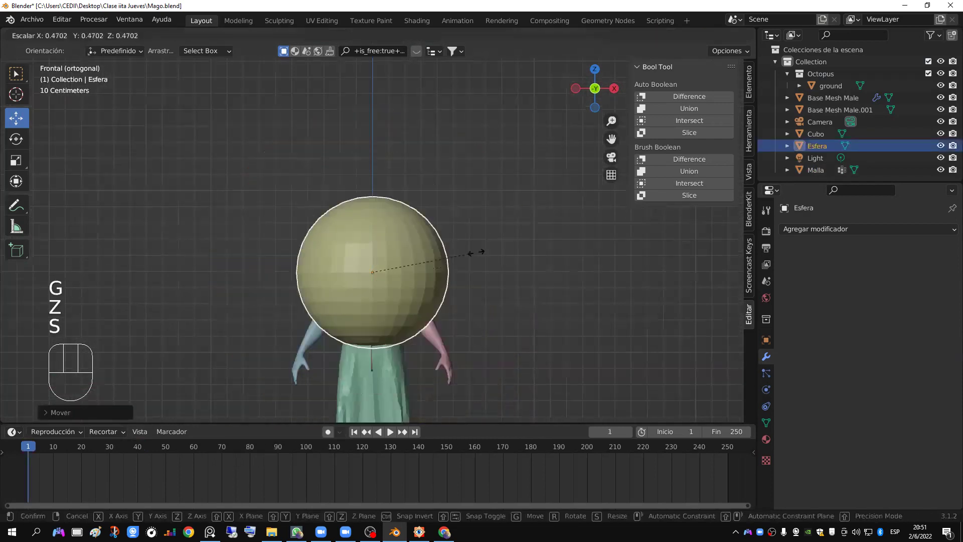
pyautogui.click(451, 241)
pyautogui.press('g')
pyautogui.press('z')
pyautogui.click(417, 208)
# Step: Shrink the sphere to about the head's width and lower it along the Z axis onto the skull
pyautogui.scroll(4, 421, 215)
pyautogui.press('s')
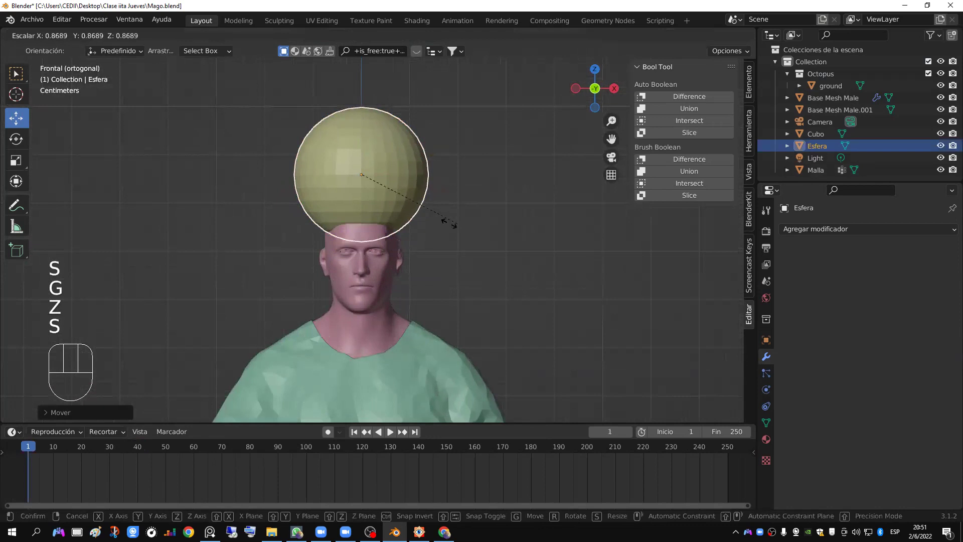
pyautogui.click(409, 211)
pyautogui.press('g')
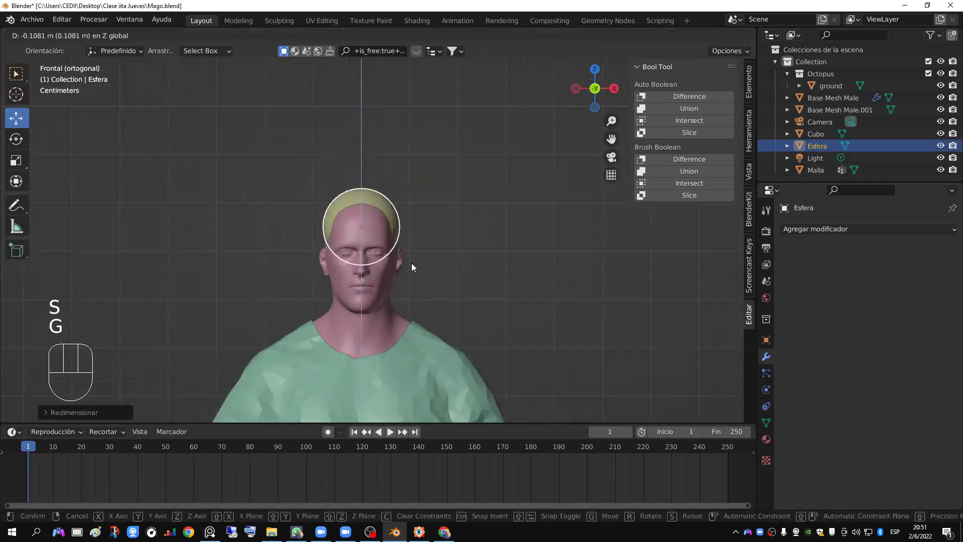
pyautogui.click(411, 263)
# Step: In side view, enlarge and reposition the sphere so it covers the skull from forehead to back
pyautogui.press('KP_3')
pyautogui.press('s')
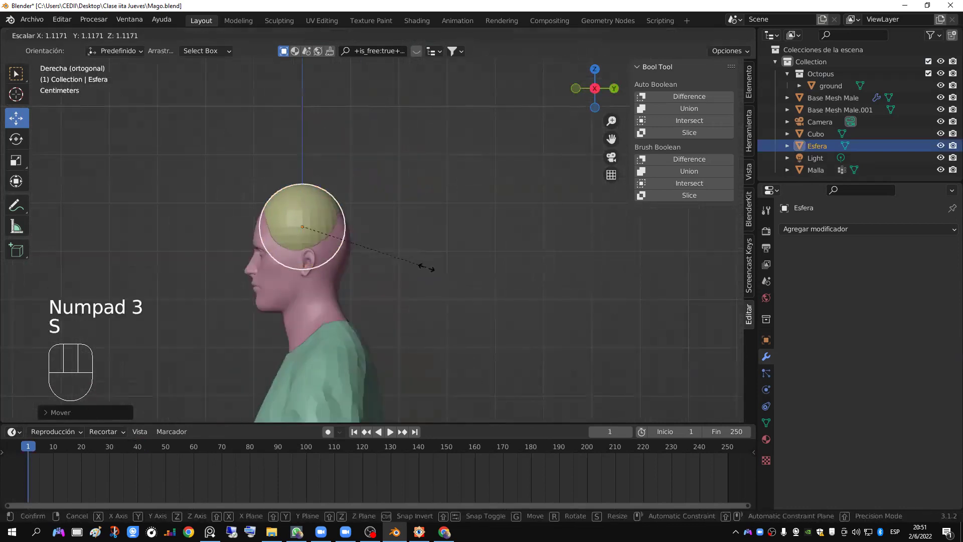
pyautogui.click(436, 271)
pyautogui.press('g')
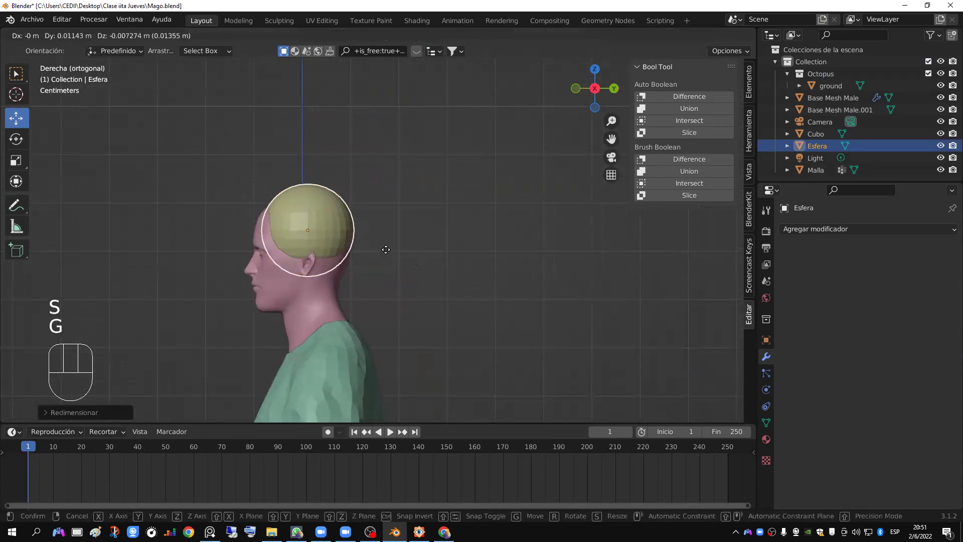
pyautogui.click(387, 252)
pyautogui.press('g')
pyautogui.click(384, 255)
pyautogui.press('s')
pyautogui.click(386, 262)
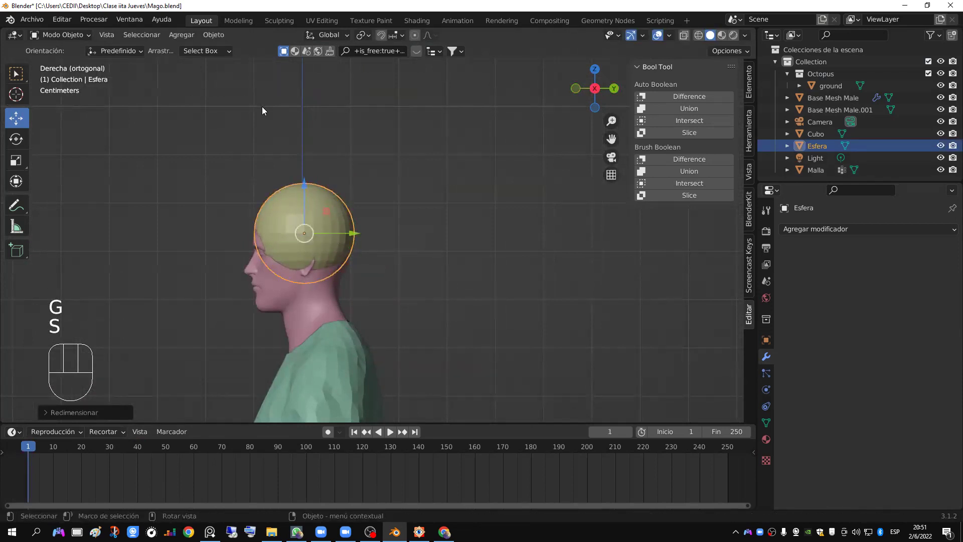
# Step: Apply the sphere's transforms and switch to the Sculpting workspace
pyautogui.hotkey('ctrl', 'a')
pyautogui.click(366, 213)
pyautogui.click(275, 19)
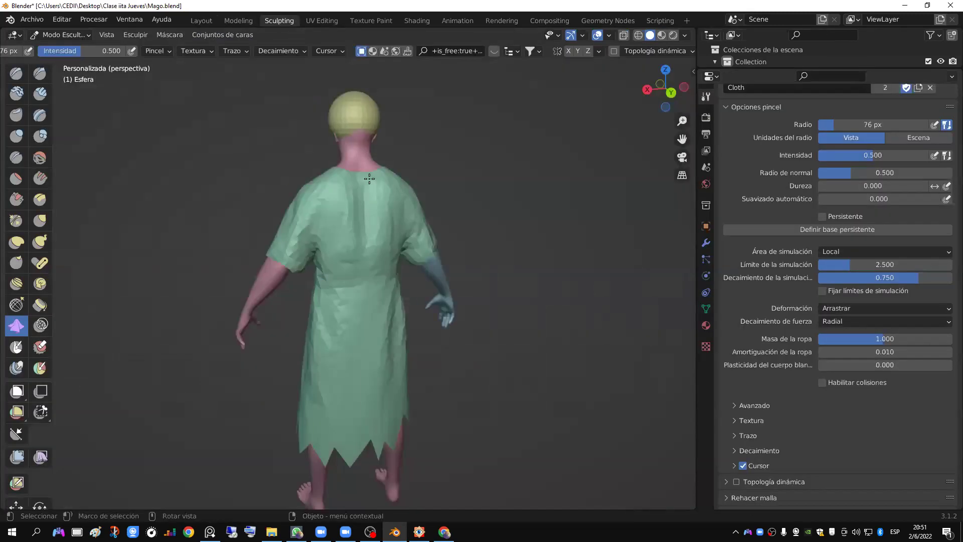
# Step: Choose the Clay Strips brush and enable dynamic topology with X symmetry for the sphere
pyautogui.click(40, 93)
pyautogui.press('KP_Decimal')
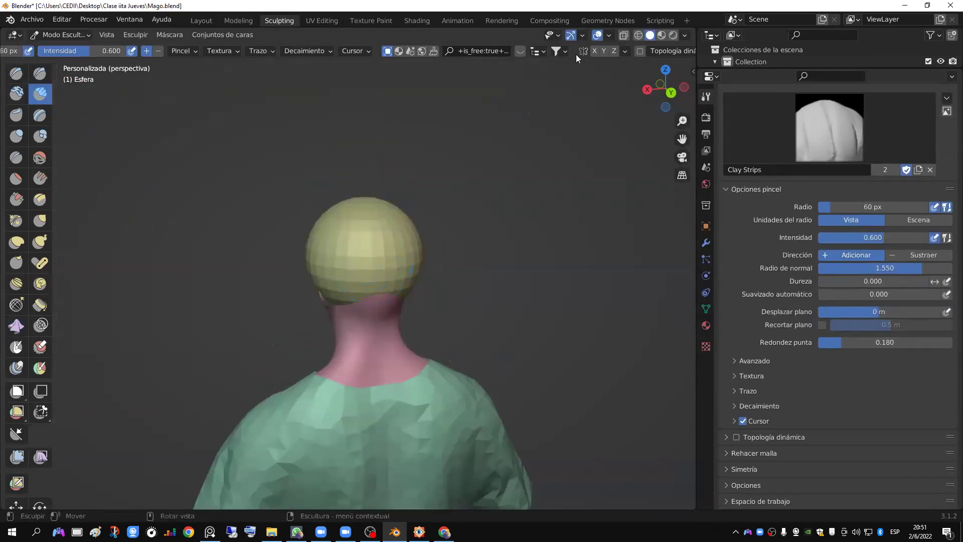
pyautogui.click(640, 51)
pyautogui.click(643, 71)
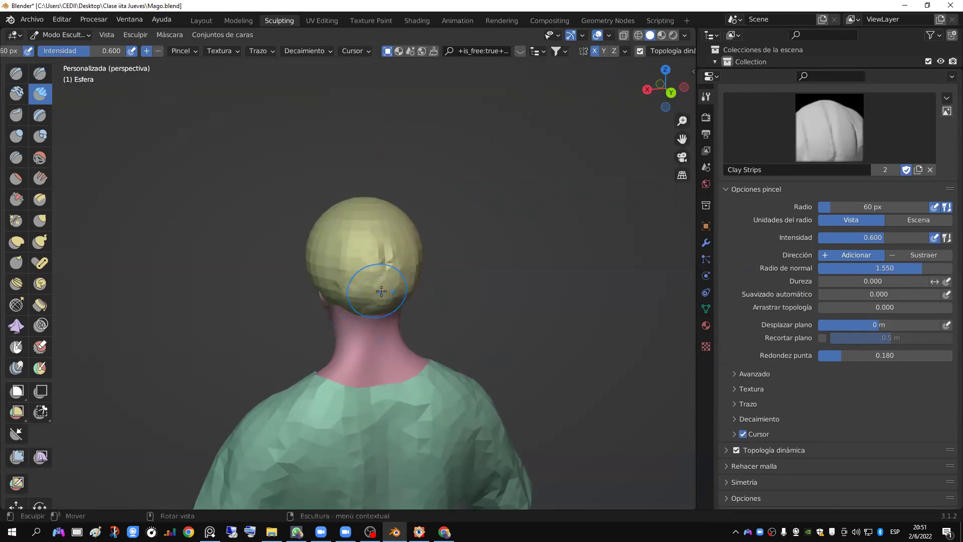
# Step: Build up hair volume at the back and sides of the sphere with the Clay brush
pyautogui.moveTo(381, 291); pyautogui.dragTo(407, 295, button='middle')
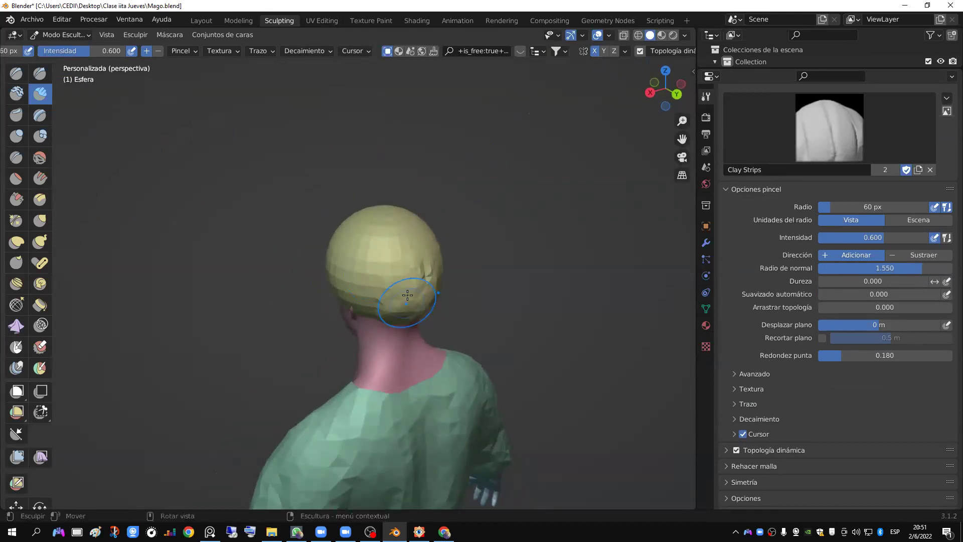
pyautogui.click(17, 93)
pyautogui.moveTo(399, 282); pyautogui.dragTo(416, 292)
pyautogui.moveTo(408, 285); pyautogui.dragTo(398, 275, button='middle')
pyautogui.press('KP_3')
pyautogui.scroll(5, 437, 277)
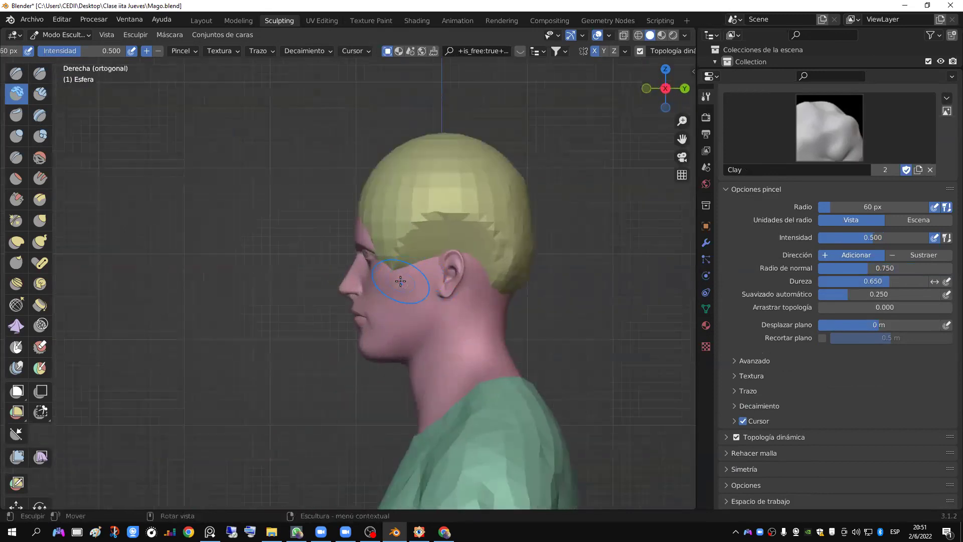
# Step: Sculpt the hair around the temple and down in front of the ear as a sideburn with the Draw brush
pyautogui.click(15, 74)
pyautogui.moveTo(467, 273)
pyautogui.mouseDown()
pyautogui.moveTo(455, 320)
pyautogui.moveTo(465, 277)
pyautogui.mouseUp()
pyautogui.moveTo(473, 242); pyautogui.dragTo(462, 260)
pyautogui.moveTo(409, 229); pyautogui.dragTo(397, 265)
pyautogui.moveTo(386, 209)
pyautogui.mouseDown()
pyautogui.moveTo(450, 211)
pyautogui.moveTo(422, 207)
pyautogui.moveTo(411, 222)
pyautogui.moveTo(395, 221)
pyautogui.moveTo(455, 245)
pyautogui.mouseUp()
pyautogui.scroll(-4, 441, 215)
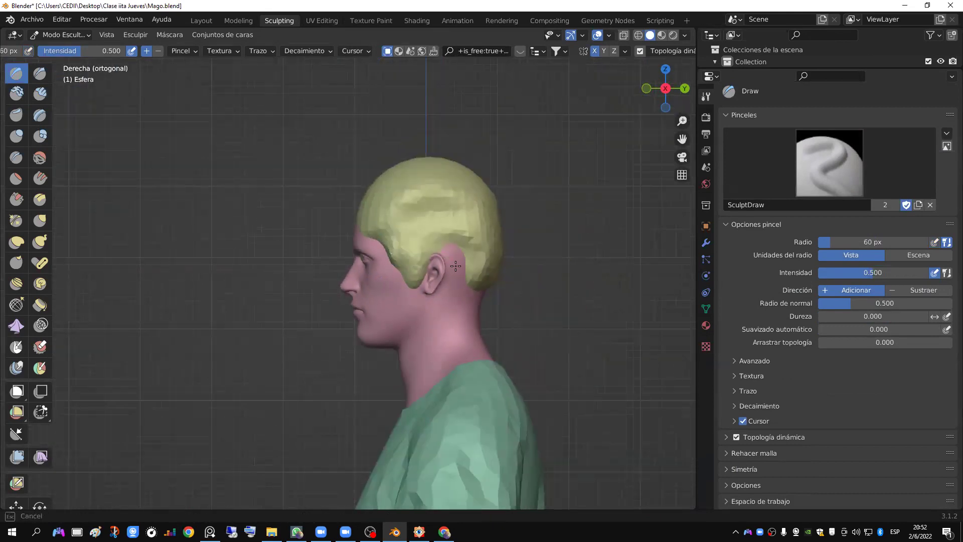
# Step: Extend the hair behind the ear and down to the nape with Draw brush strokes
pyautogui.moveTo(482, 266); pyautogui.dragTo(477, 254)
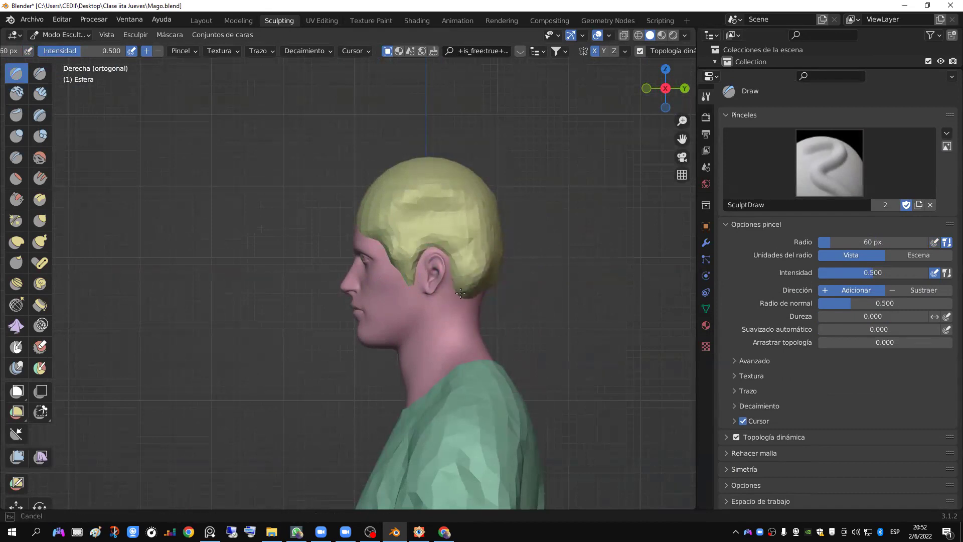
pyautogui.moveTo(497, 304); pyautogui.dragTo(441, 306, button='middle')
pyautogui.moveTo(416, 308)
pyautogui.mouseDown()
pyautogui.moveTo(453, 289)
pyautogui.moveTo(431, 296)
pyautogui.moveTo(402, 281)
pyautogui.moveTo(413, 255)
pyautogui.moveTo(454, 268)
pyautogui.moveTo(482, 230)
pyautogui.moveTo(454, 266)
pyautogui.moveTo(441, 257)
pyautogui.moveTo(469, 273)
pyautogui.moveTo(425, 265)
pyautogui.mouseUp()
pyautogui.moveTo(517, 292); pyautogui.dragTo(243, 297, button='middle')
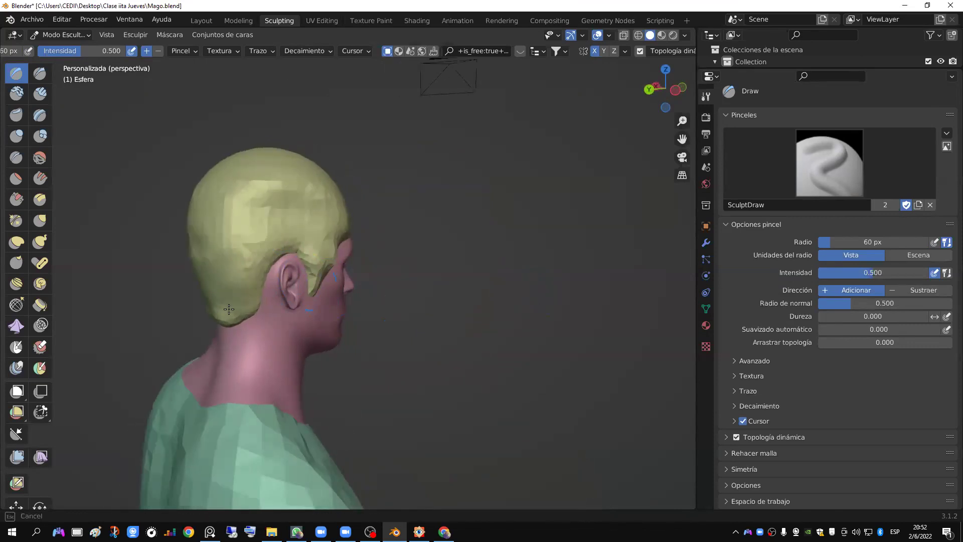
pyautogui.moveTo(258, 208)
pyautogui.mouseDown(button='middle')
pyautogui.moveTo(349, 256)
pyautogui.moveTo(351, 272)
pyautogui.moveTo(382, 242)
pyautogui.moveTo(381, 301)
pyautogui.moveTo(407, 322)
pyautogui.moveTo(398, 325)
pyautogui.mouseUp(button='middle')
# Step: Add hair volume over the crown and shape the hairline across the forehead with the Draw brush
pyautogui.press('KP_1')
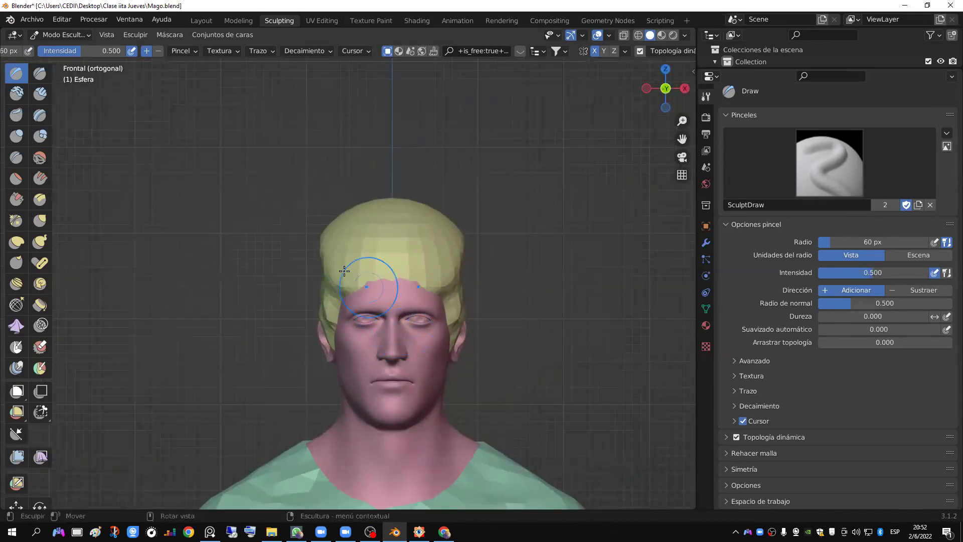
pyautogui.moveTo(335, 233)
pyautogui.mouseDown()
pyautogui.moveTo(325, 235)
pyautogui.moveTo(366, 235)
pyautogui.mouseUp()
pyautogui.moveTo(366, 235); pyautogui.dragTo(298, 222, button='middle')
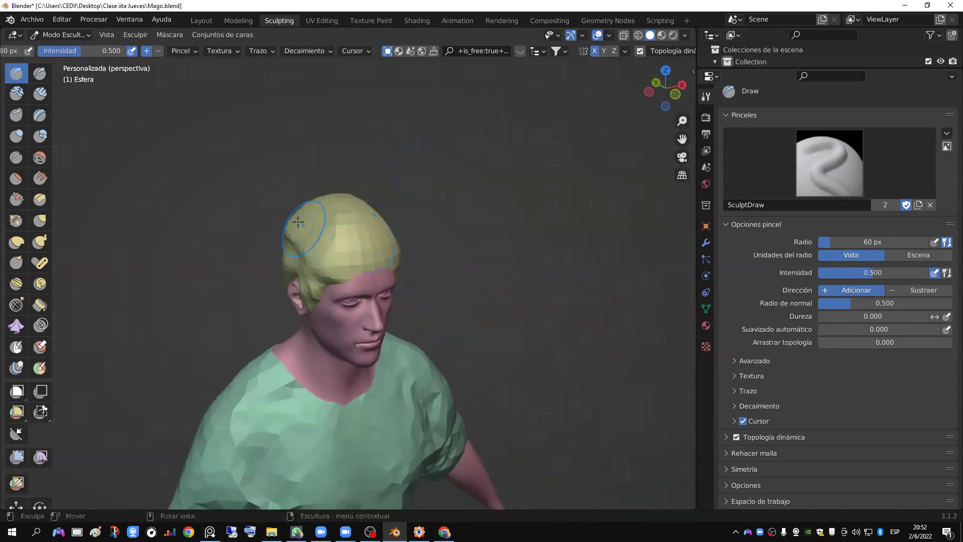
pyautogui.moveTo(327, 210)
pyautogui.mouseDown()
pyautogui.moveTo(360, 216)
pyautogui.moveTo(329, 269)
pyautogui.mouseUp()
pyautogui.moveTo(329, 270); pyautogui.dragTo(349, 255, button='middle')
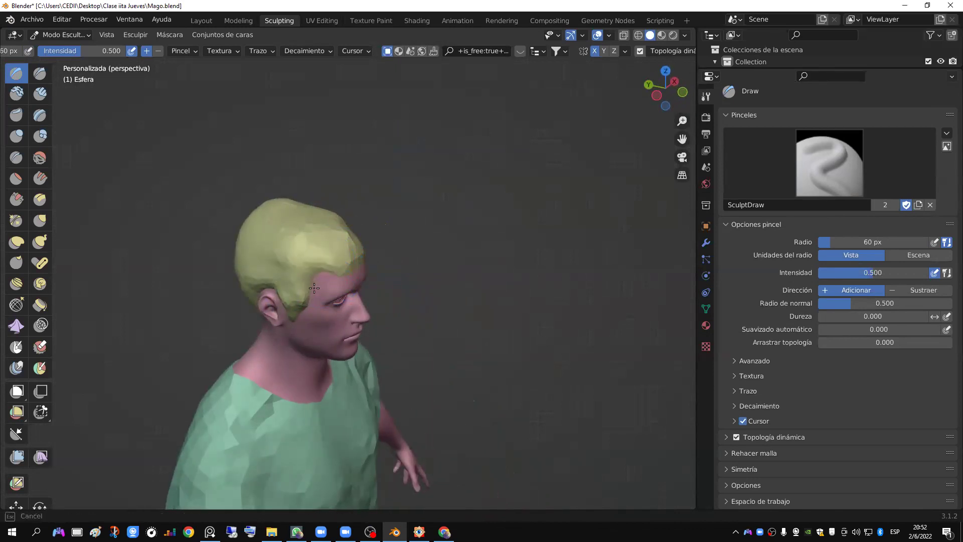
pyautogui.moveTo(323, 294)
pyautogui.mouseDown(button='middle')
pyautogui.moveTo(259, 314)
pyautogui.moveTo(313, 253)
pyautogui.moveTo(321, 293)
pyautogui.moveTo(364, 287)
pyautogui.mouseUp(button='middle')
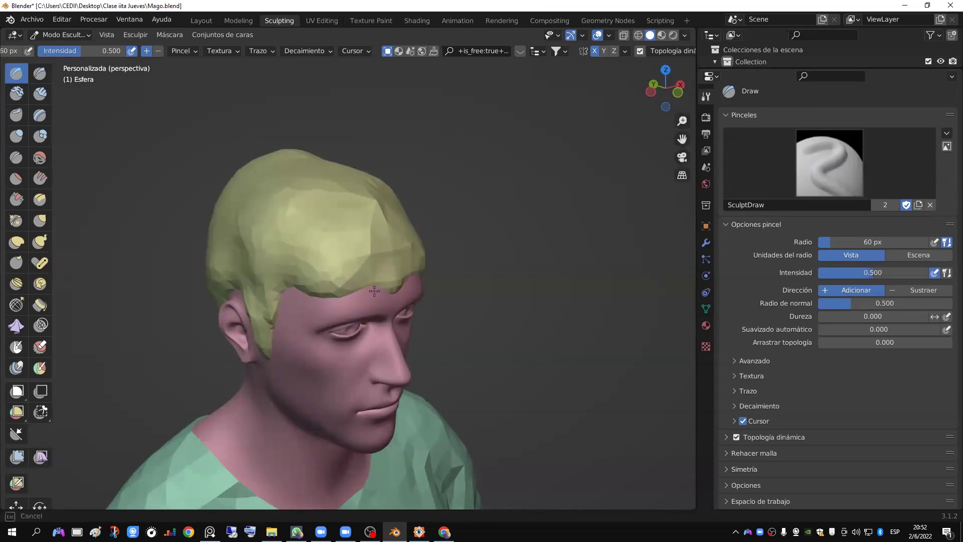
# Step: Even out the hairline across the forehead, then isolate the hair mesh in local view to check its underside and restore the full scene
pyautogui.moveTo(374, 290); pyautogui.dragTo(345, 289)
pyautogui.press('KP_Divide')
pyautogui.moveTo(359, 290); pyautogui.dragTo(351, 308, button='middle')
pyautogui.press('KP_Divide')
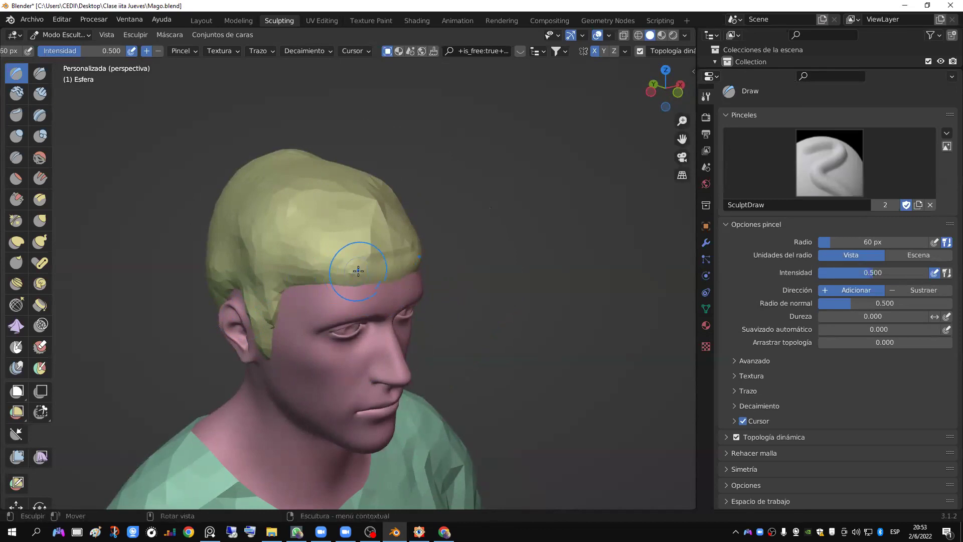
pyautogui.press('KP_Divide')
pyautogui.moveTo(354, 279); pyautogui.dragTo(386, 301, button='middle')
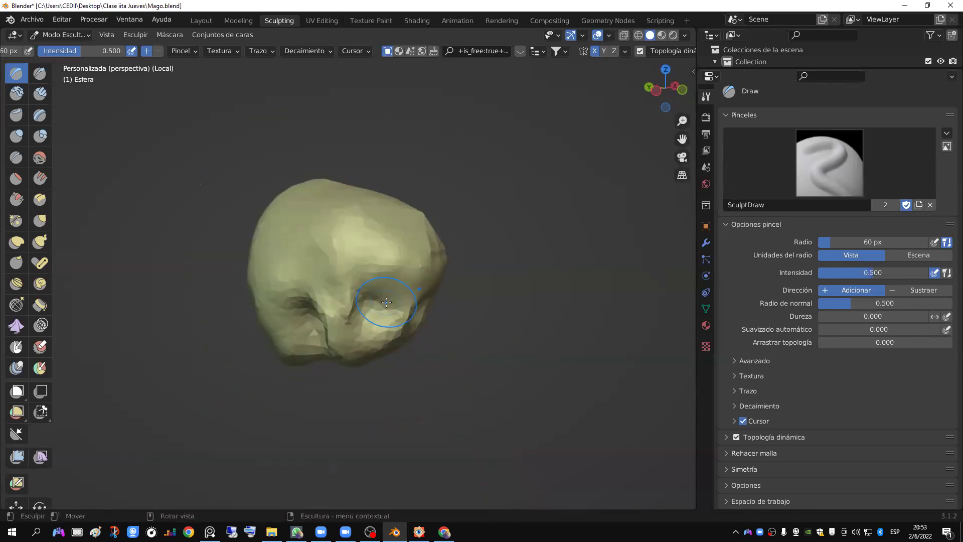
pyautogui.press('KP_Divide')
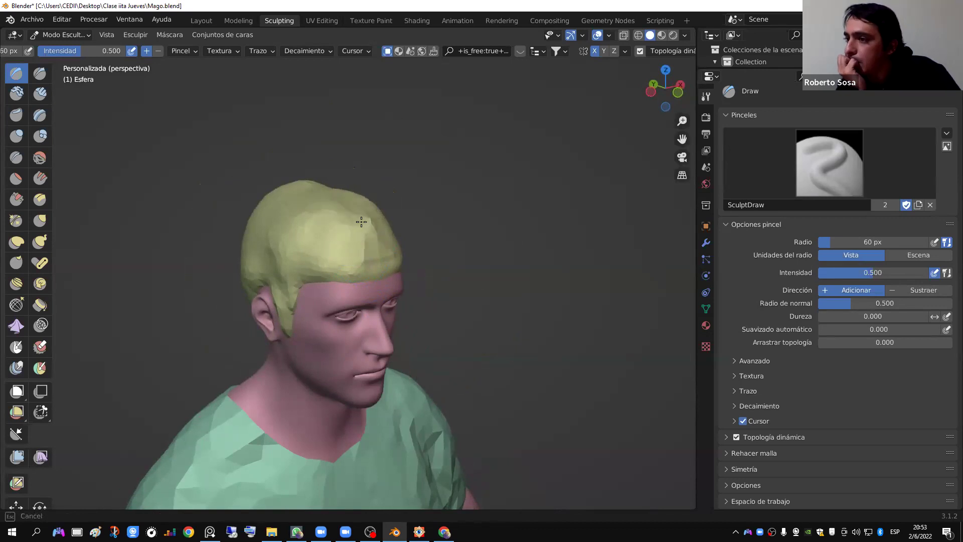
# Step: Smooth the hair at the back of the head down toward the nape and check it in profile
pyautogui.moveTo(281, 221); pyautogui.dragTo(211, 266, button='middle')
pyautogui.moveTo(213, 260)
pyautogui.keyDown('shift'); pyautogui.mouseDown()
pyautogui.moveTo(196, 274)
pyautogui.moveTo(215, 286)
pyautogui.moveTo(254, 284)
pyautogui.moveTo(237, 242)
pyautogui.moveTo(215, 318)
pyautogui.moveTo(243, 317)
pyautogui.moveTo(172, 296)
pyautogui.moveTo(267, 288)
pyautogui.moveTo(240, 344)
pyautogui.mouseUp(); pyautogui.keyUp('shift')
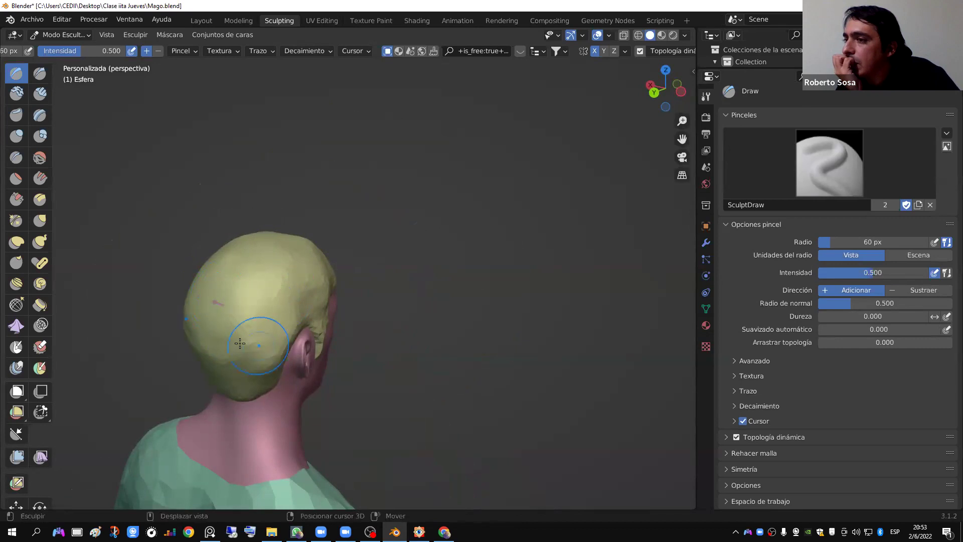
pyautogui.moveTo(301, 281); pyautogui.dragTo(273, 329, button='middle')
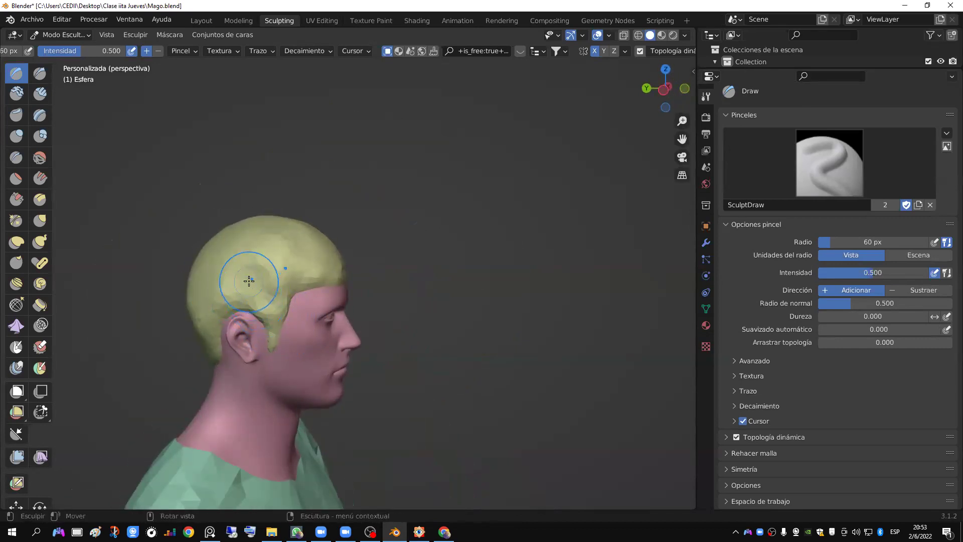
pyautogui.moveTo(279, 262); pyautogui.dragTo(236, 274, button='middle')
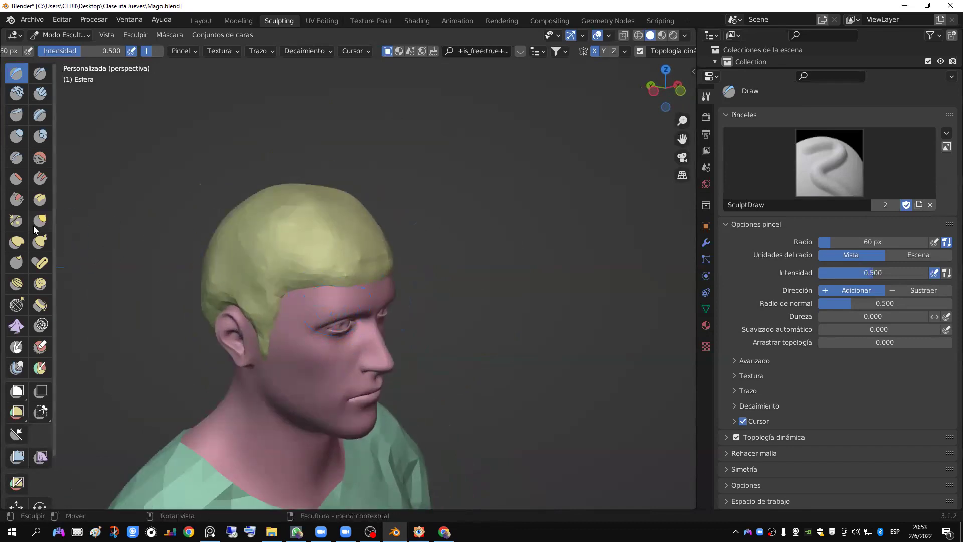
# Step: Carve a side parting from the temple toward the back of the crown with the Crease brush at 57 px radius and X symmetry off
pyautogui.click(16, 158)
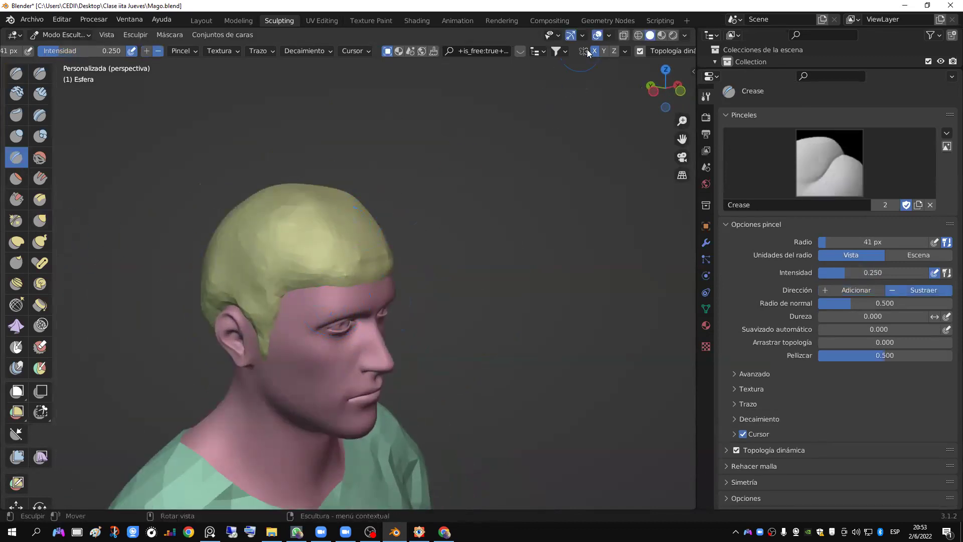
pyautogui.keyDown('shift'); pyautogui.moveTo(333, 232); pyautogui.dragTo(378, 322, button='middle'); pyautogui.keyUp('shift')
pyautogui.press('f')
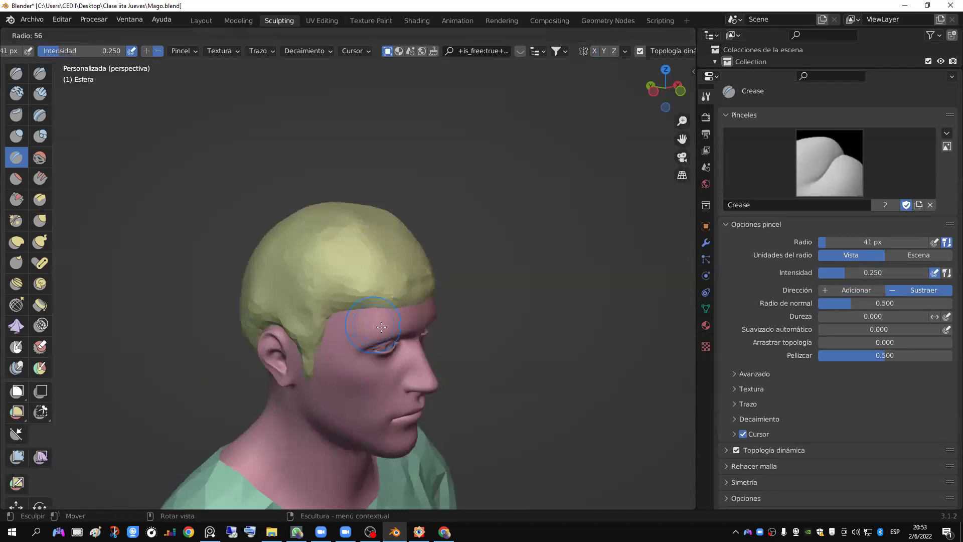
pyautogui.moveTo(313, 272)
pyautogui.mouseDown()
pyautogui.moveTo(359, 307)
pyautogui.moveTo(271, 256)
pyautogui.mouseUp()
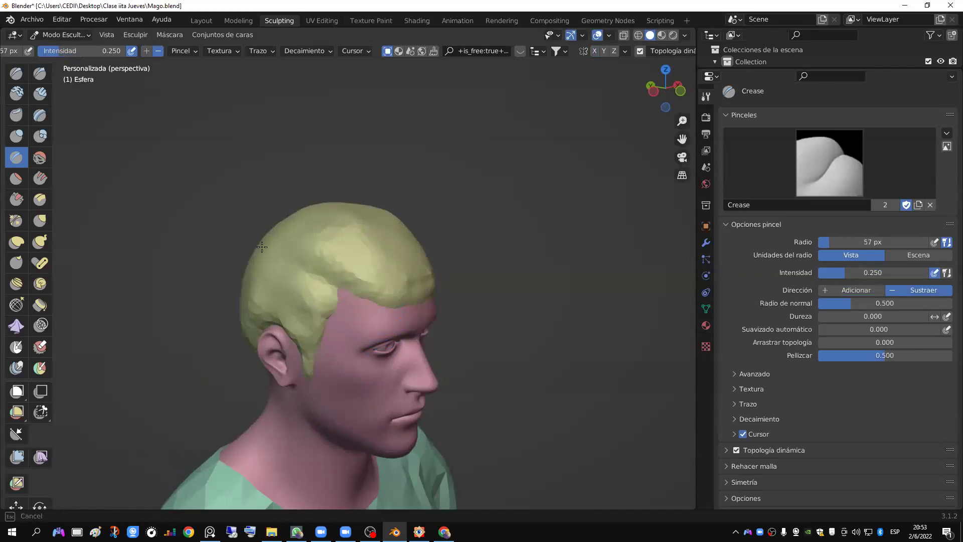
pyautogui.moveTo(302, 246); pyautogui.dragTo(309, 269, button='middle')
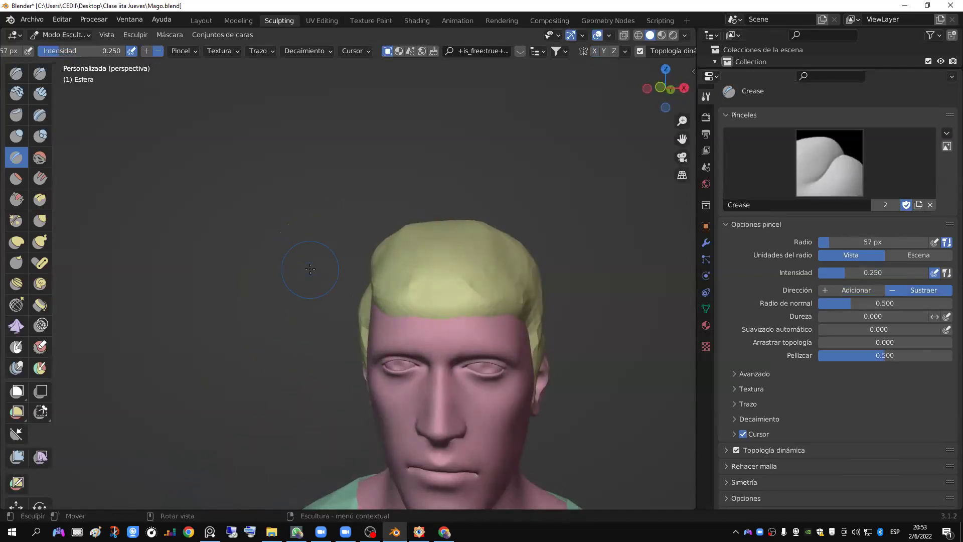
# Step: Pull the hair above the forehead sideways into a swept fringe with the Snake Hook brush at 99 px radius
pyautogui.press('KP_1')
pyautogui.click(40, 242)
pyautogui.moveTo(385, 287)
pyautogui.keyDown('shift'); pyautogui.mouseDown(button='middle')
pyautogui.moveTo(316, 258)
pyautogui.moveTo(356, 271)
pyautogui.moveTo(344, 279)
pyautogui.mouseUp(button='middle'); pyautogui.keyUp('shift')
pyautogui.press('f')
pyautogui.click(363, 258)
pyautogui.moveTo(344, 279)
pyautogui.mouseDown()
pyautogui.moveTo(382, 281)
pyautogui.moveTo(350, 282)
pyautogui.mouseUp()
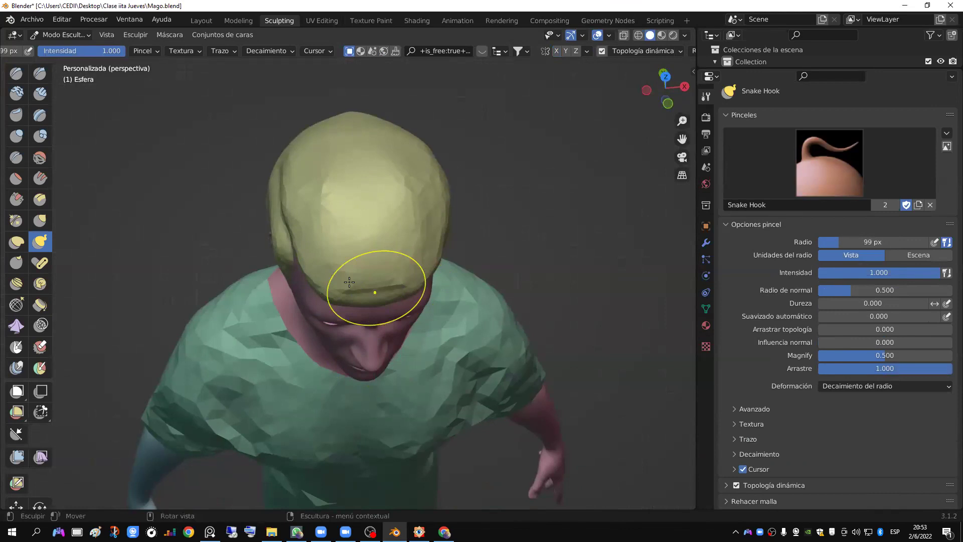
pyautogui.moveTo(352, 287); pyautogui.dragTo(381, 300, button='middle')
pyautogui.moveTo(381, 301); pyautogui.dragTo(411, 308)
pyautogui.moveTo(411, 308)
pyautogui.mouseDown(button='middle')
pyautogui.moveTo(544, 272)
pyautogui.moveTo(423, 247)
pyautogui.moveTo(412, 300)
pyautogui.moveTo(258, 306)
pyautogui.mouseUp(button='middle')
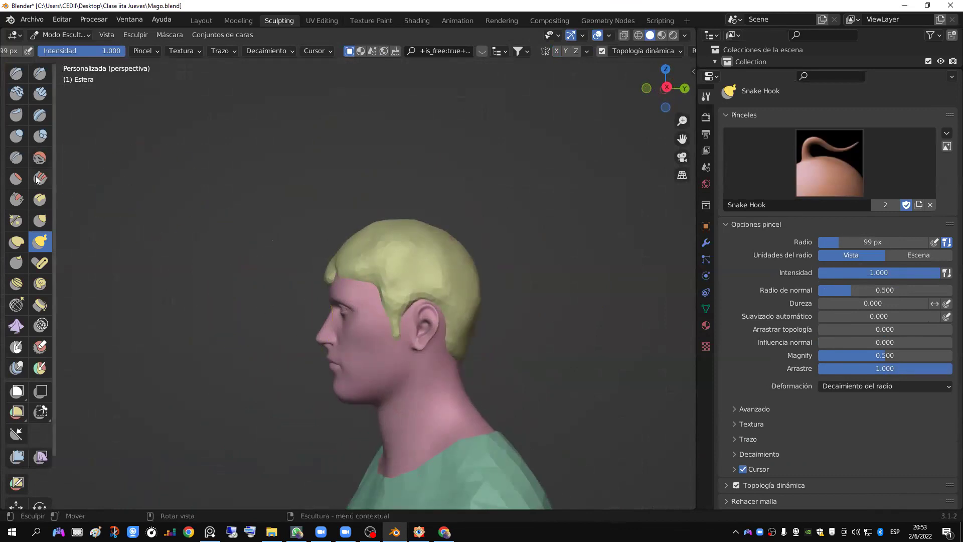
# Step: Refine the fringe tip and crown outline in the right side view with Snake Hook strokes
pyautogui.keyDown('alt'); pyautogui.moveTo(408, 296); pyautogui.dragTo(419, 312, button='middle'); pyautogui.keyUp('alt')
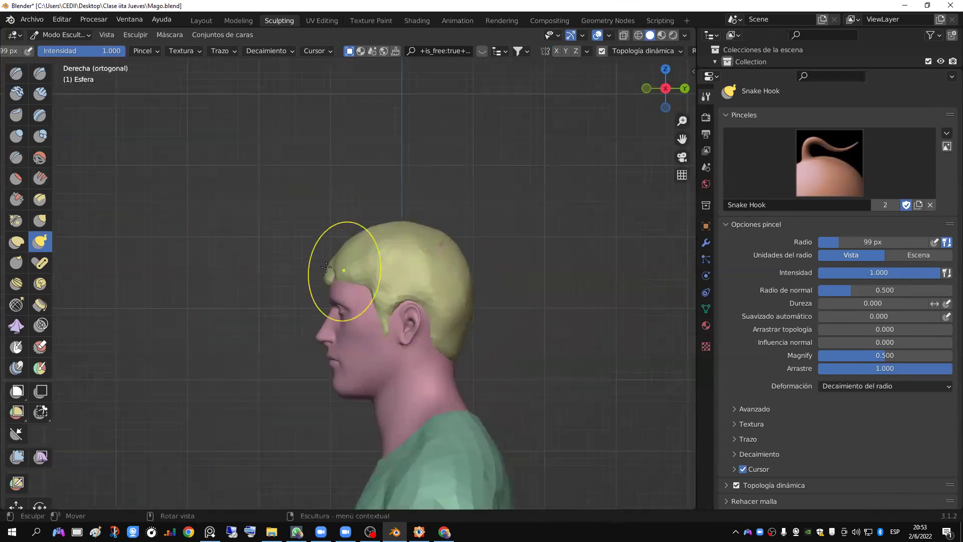
pyautogui.moveTo(325, 267)
pyautogui.mouseDown()
pyautogui.moveTo(318, 288)
pyautogui.moveTo(331, 283)
pyautogui.mouseUp()
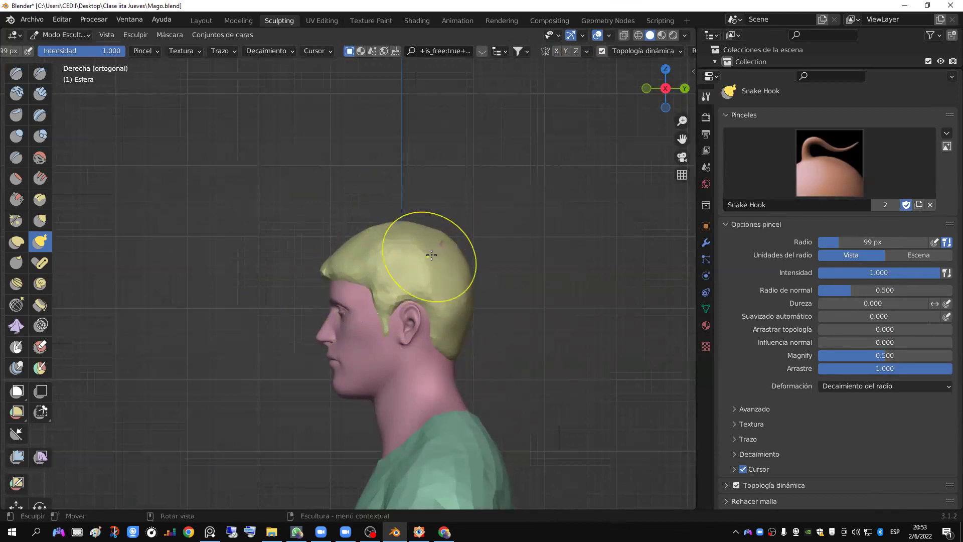
pyautogui.moveTo(442, 248); pyautogui.dragTo(445, 243)
pyautogui.moveTo(340, 249)
pyautogui.mouseDown()
pyautogui.moveTo(370, 249)
pyautogui.moveTo(387, 321)
pyautogui.mouseUp()
# Step: Return to the Layout workspace and review the hair on the head from the front, leaving the hair object selected
pyautogui.click(201, 21)
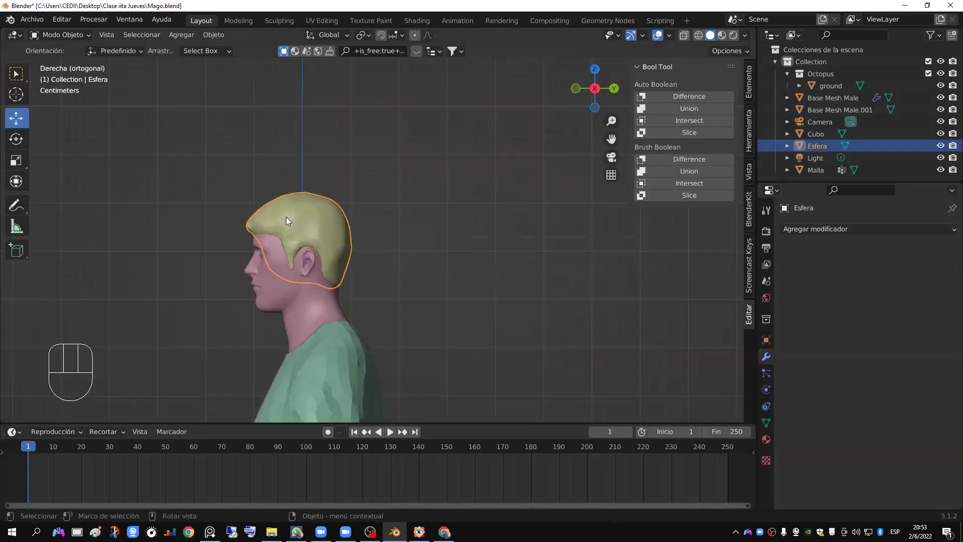
pyautogui.press('KP_1')
pyautogui.press('a')
pyautogui.press('a')
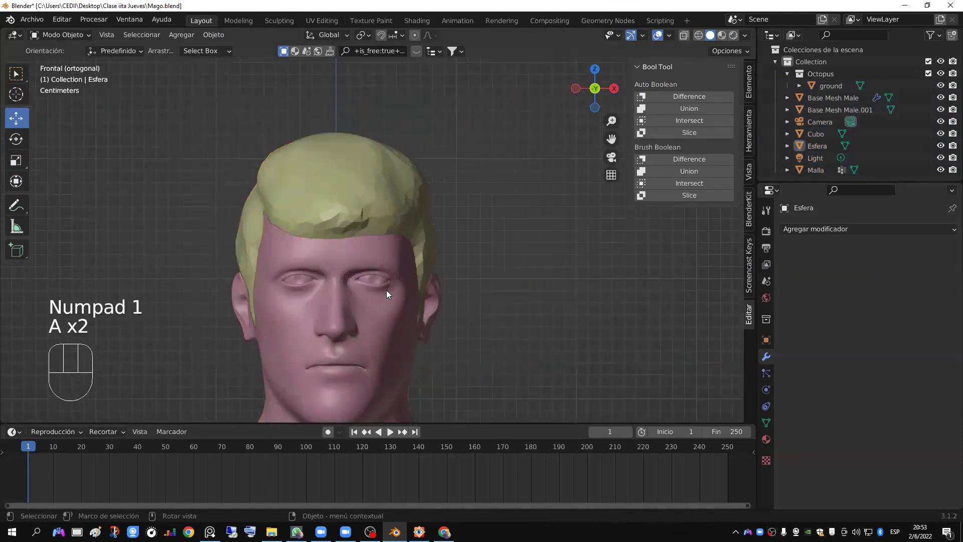
pyautogui.scroll(-2, 386, 290)
pyautogui.click(376, 223)
pyautogui.moveTo(376, 267); pyautogui.dragTo(413, 281, button='middle')
pyautogui.press('KP_Decimal')
pyautogui.press('a')
pyautogui.press('a')
pyautogui.click(378, 201)
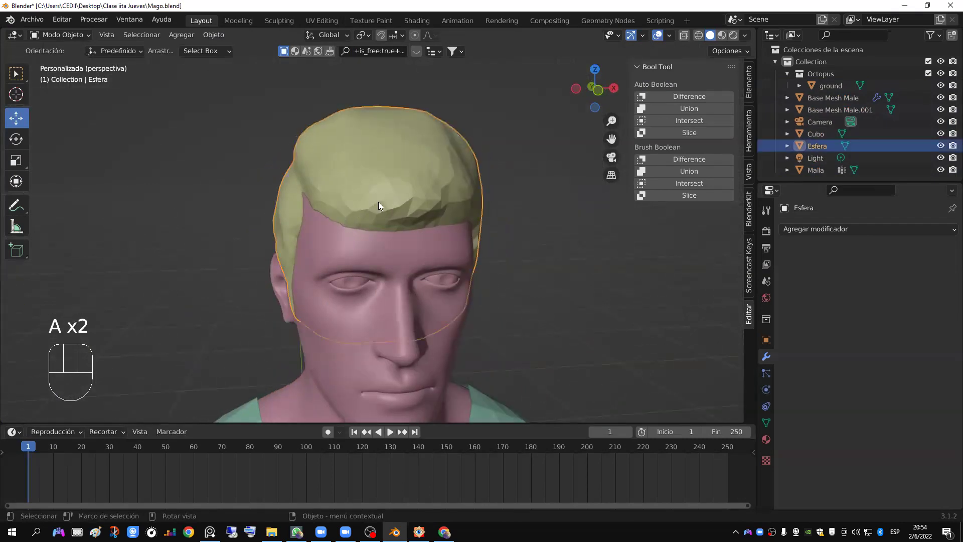
# Step: Place the 3D cursor on the brow above the character's right eye and add a UV sphere there
pyautogui.click(16, 94)
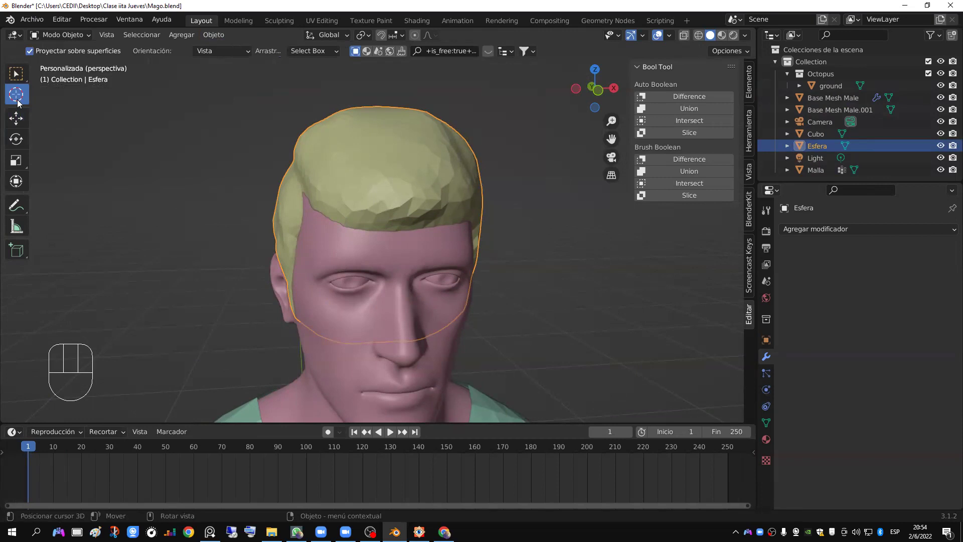
pyautogui.keyDown('shift'); pyautogui.moveTo(451, 361); pyautogui.dragTo(437, 277, button='middle'); pyautogui.keyUp('shift')
pyautogui.scroll(2, 406, 210)
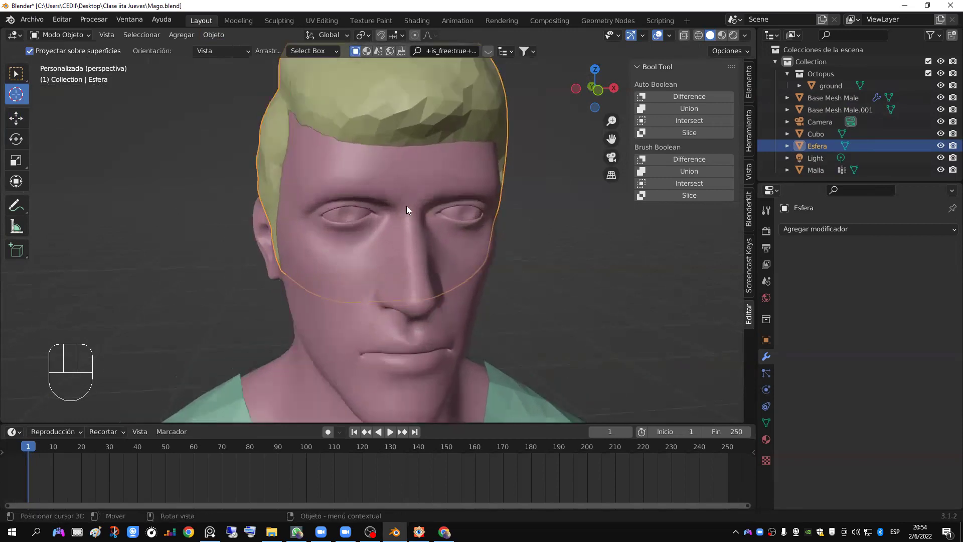
pyautogui.click(183, 35)
pyautogui.moveTo(184, 48)
pyautogui.click(298, 84)
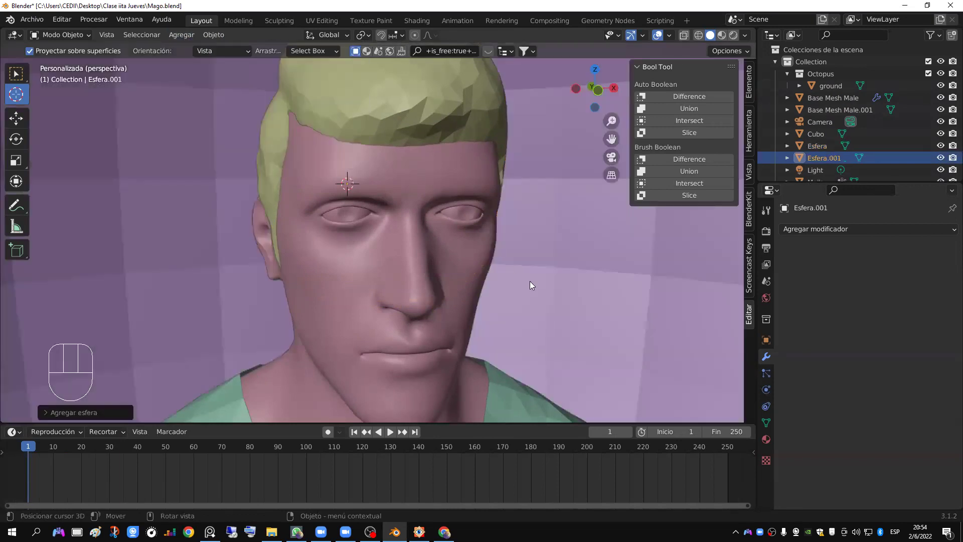
# Step: Scale the new sphere down to a tiny ball sitting just above the character's right eye
pyautogui.scroll(-6, 530, 281)
pyautogui.press('s')
pyautogui.click(413, 242)
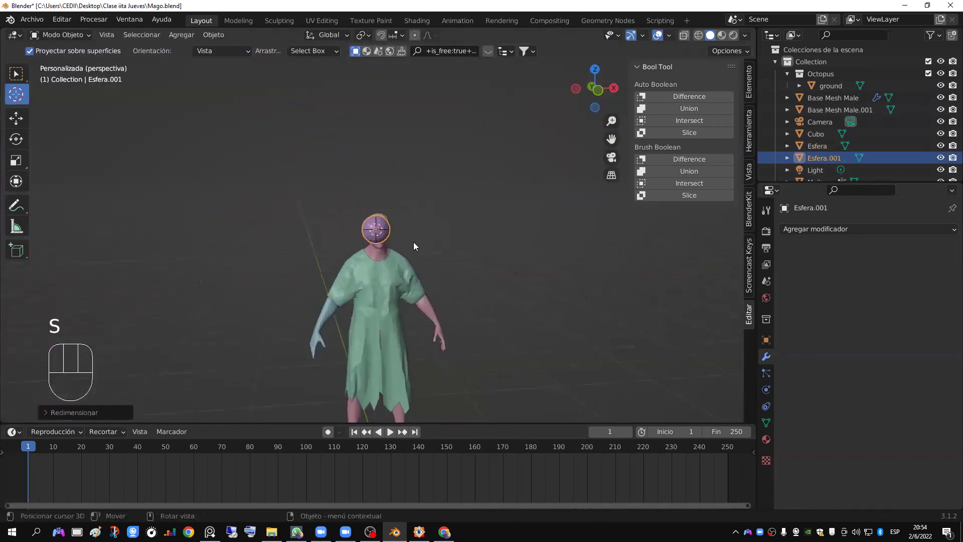
pyautogui.scroll(5, 413, 242)
pyautogui.press('s')
pyautogui.click(412, 241)
pyautogui.scroll(4, 413, 243)
pyautogui.press('s')
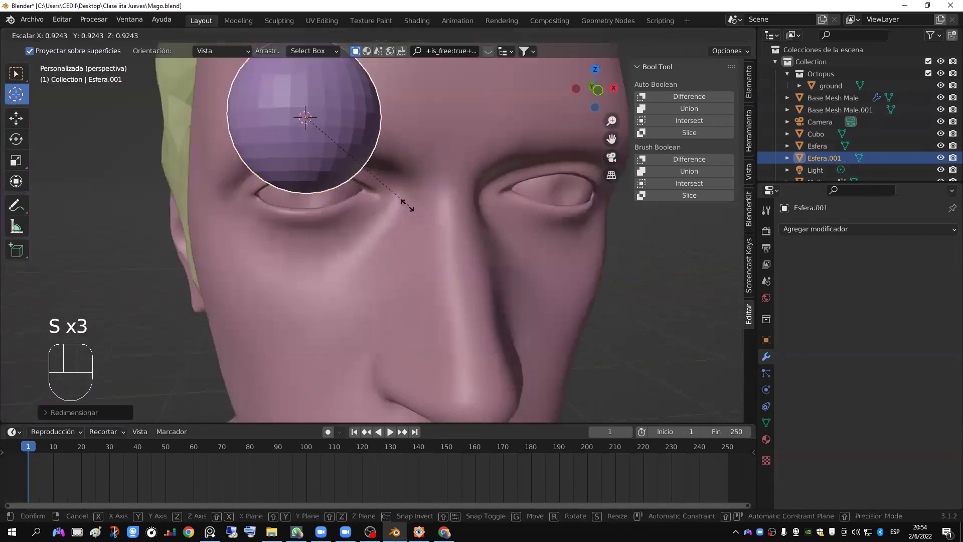
pyautogui.click(331, 138)
pyautogui.scroll(-4, 331, 137)
pyautogui.moveTo(331, 138); pyautogui.dragTo(43, 98, button='middle')
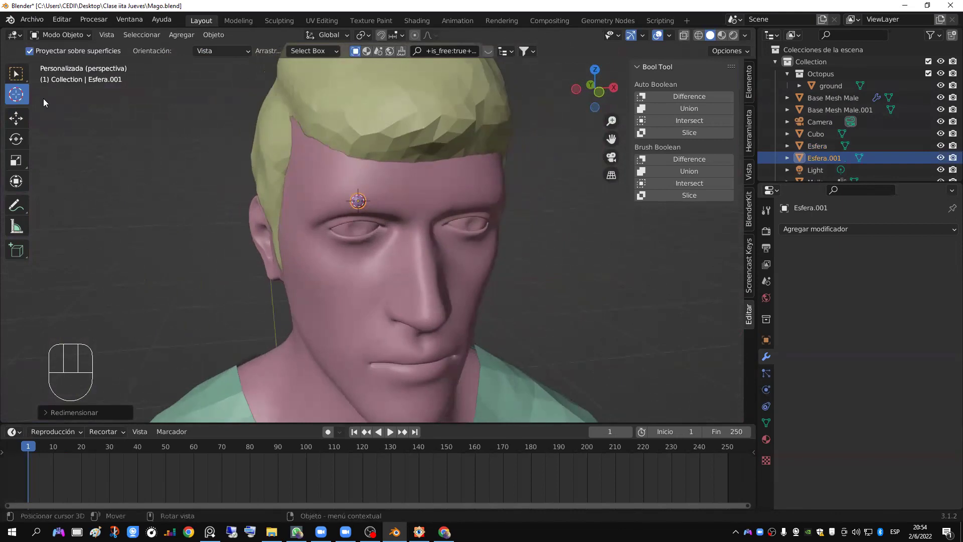
# Step: Switch to the selection tool and apply all transformations to the small brow sphere
pyautogui.click(14, 73)
pyautogui.scroll(2, 351, 224)
pyautogui.keyDown('shift'); pyautogui.moveTo(351, 224); pyautogui.dragTo(364, 233, button='middle'); pyautogui.keyUp('shift')
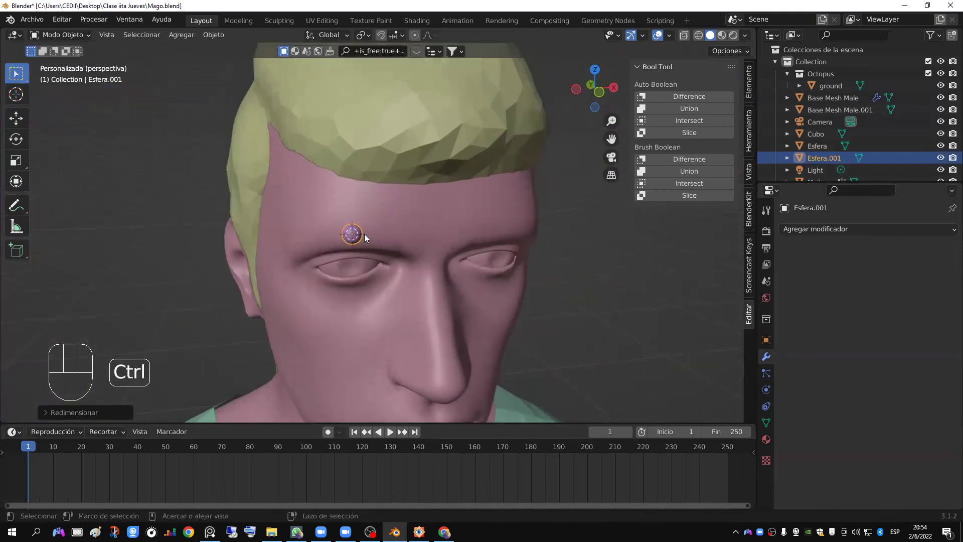
pyautogui.hotkey('ctrl', 'a')
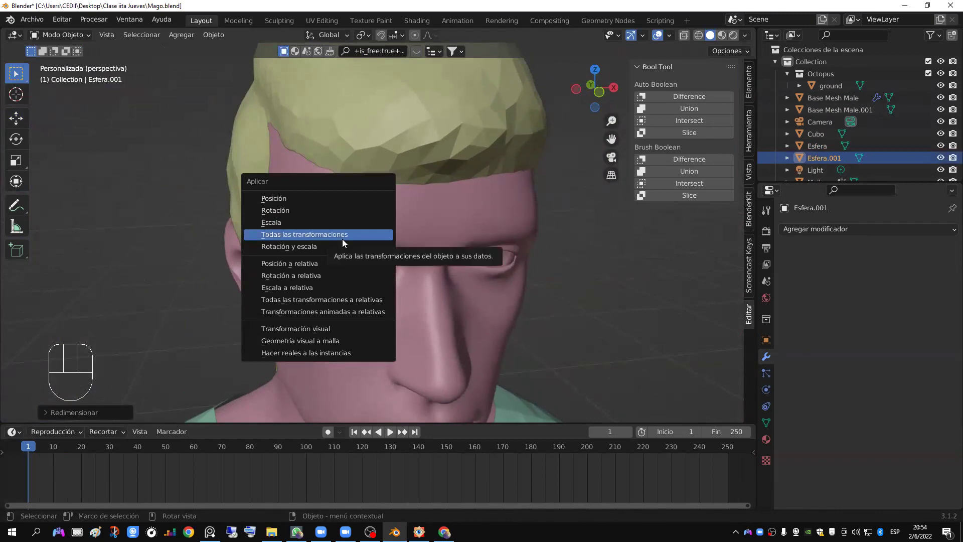
pyautogui.click(342, 234)
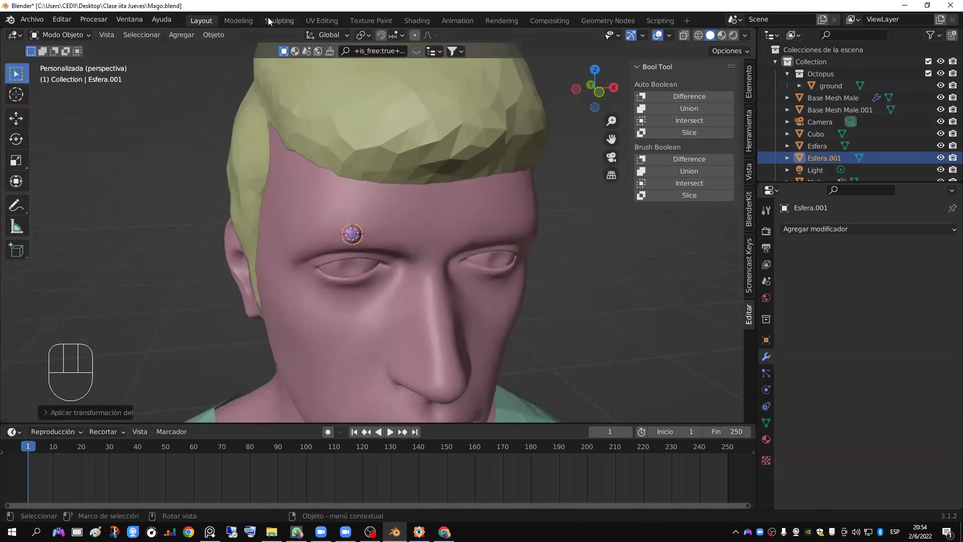
# Step: Open the small sphere in the Sculpting workspace from the front and enable dynamic topology for it
pyautogui.hotkey('ctrl', 'pagedown')
pyautogui.hotkey('ctrl', 'pagedown')
pyautogui.press('KP_1')
pyautogui.scroll(4, 353, 303)
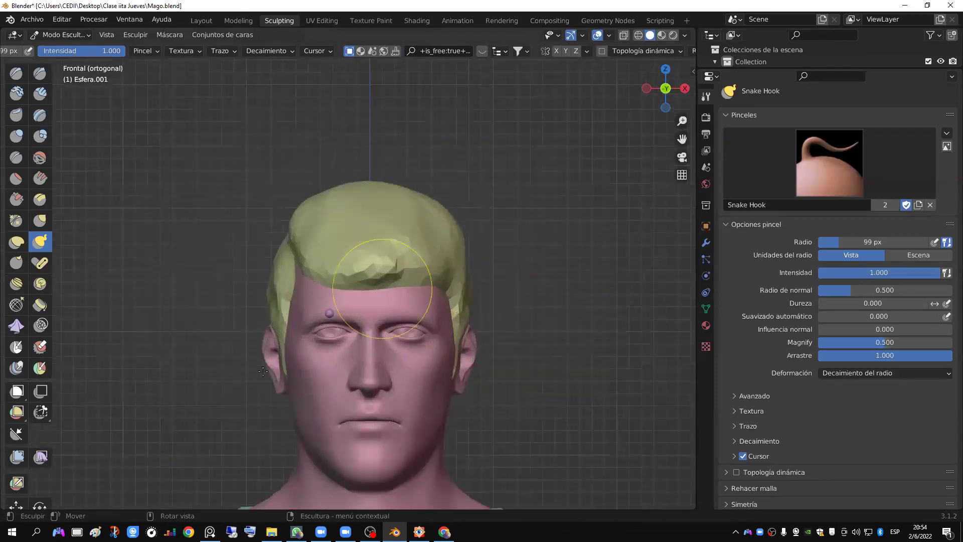
pyautogui.scroll(4, 346, 304)
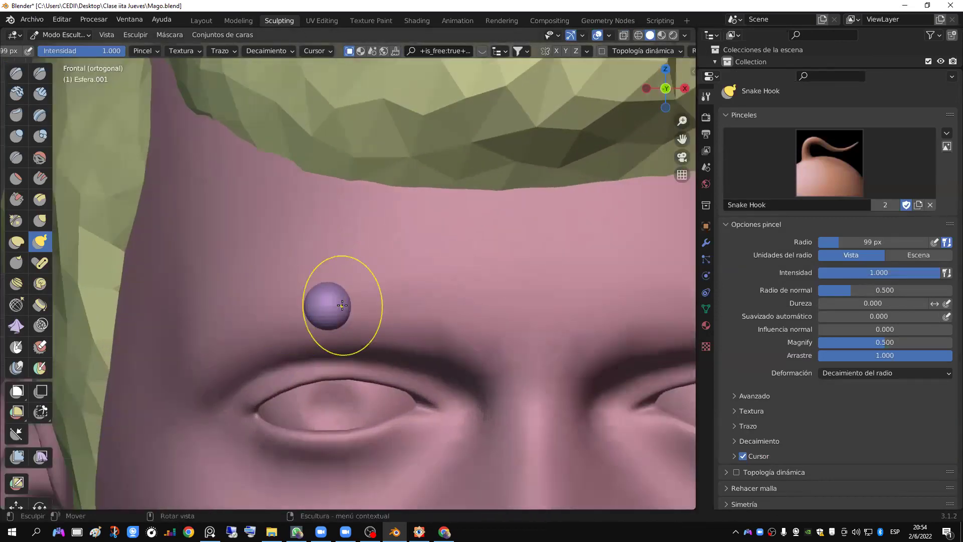
pyautogui.moveTo(341, 306); pyautogui.dragTo(401, 311)
pyautogui.hotkey('ctrl', 'z')
pyautogui.click(601, 51)
pyautogui.click(604, 72)
# Step: Stretch the small sphere both ways along the brow into a long eyebrow with the Snake Hook brush
pyautogui.moveTo(379, 305); pyautogui.dragTo(417, 308)
pyautogui.hotkey('ctrl', 'z')
pyautogui.moveTo(390, 323)
pyautogui.mouseDown(button='middle')
pyautogui.moveTo(356, 302)
pyautogui.moveTo(391, 310)
pyautogui.moveTo(396, 301)
pyautogui.moveTo(369, 293)
pyautogui.mouseUp(button='middle')
pyautogui.moveTo(369, 294); pyautogui.dragTo(451, 301)
pyautogui.moveTo(347, 289)
pyautogui.mouseDown()
pyautogui.moveTo(282, 303)
pyautogui.moveTo(253, 325)
pyautogui.mouseUp()
pyautogui.moveTo(311, 303)
pyautogui.mouseDown(button='middle')
pyautogui.moveTo(387, 312)
pyautogui.moveTo(381, 331)
pyautogui.moveTo(398, 301)
pyautogui.moveTo(379, 307)
pyautogui.mouseUp(button='middle')
pyautogui.moveTo(379, 307); pyautogui.dragTo(382, 301)
pyautogui.moveTo(379, 315); pyautogui.dragTo(363, 314, button='middle')
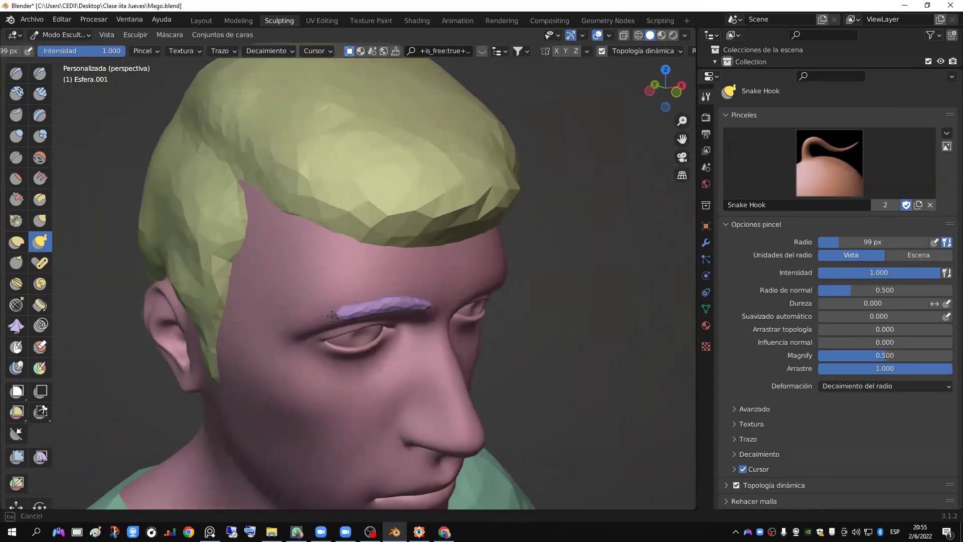
pyautogui.moveTo(319, 323)
pyautogui.mouseDown(button='middle')
pyautogui.moveTo(368, 317)
pyautogui.moveTo(318, 294)
pyautogui.moveTo(334, 308)
pyautogui.mouseUp(button='middle')
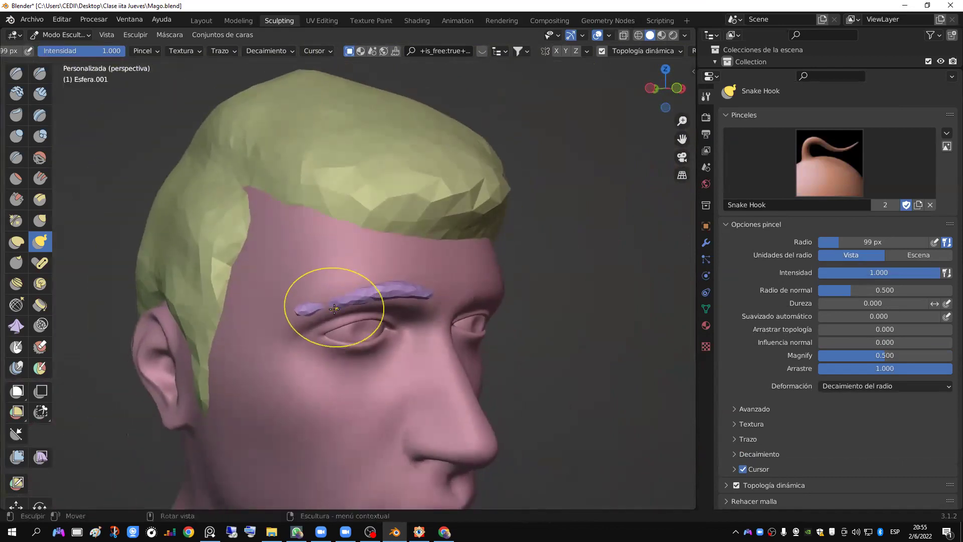
# Step: Reposition the eyebrow's outer end so it follows the brow's surface with the Grab brush
pyautogui.click(41, 224)
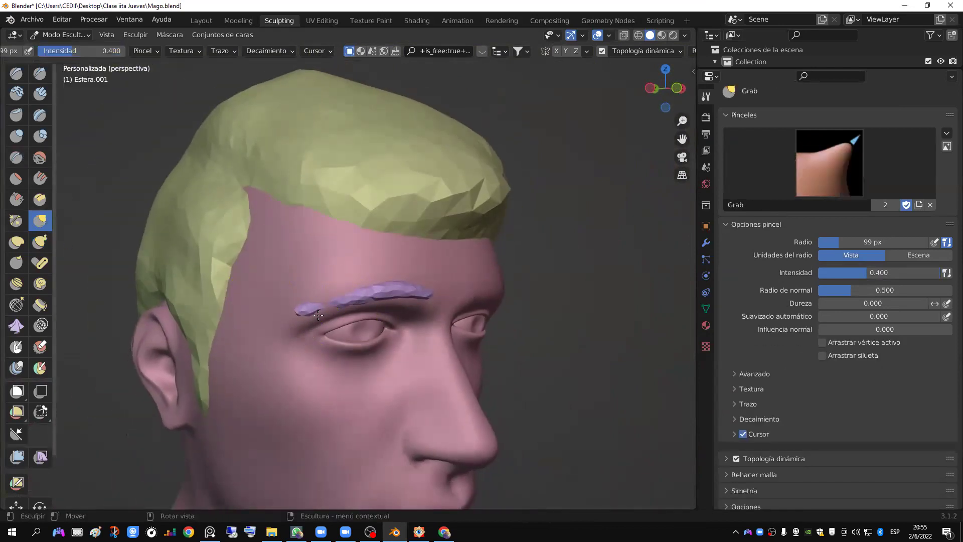
pyautogui.press('KP_1')
pyautogui.moveTo(301, 303); pyautogui.dragTo(300, 288)
pyautogui.moveTo(299, 301); pyautogui.dragTo(352, 341, button='middle')
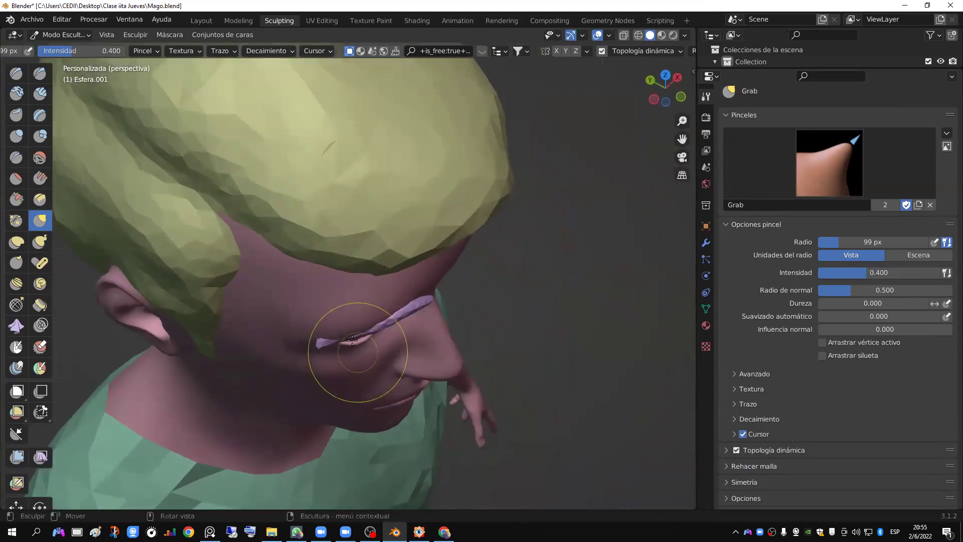
pyautogui.moveTo(323, 345); pyautogui.dragTo(312, 343)
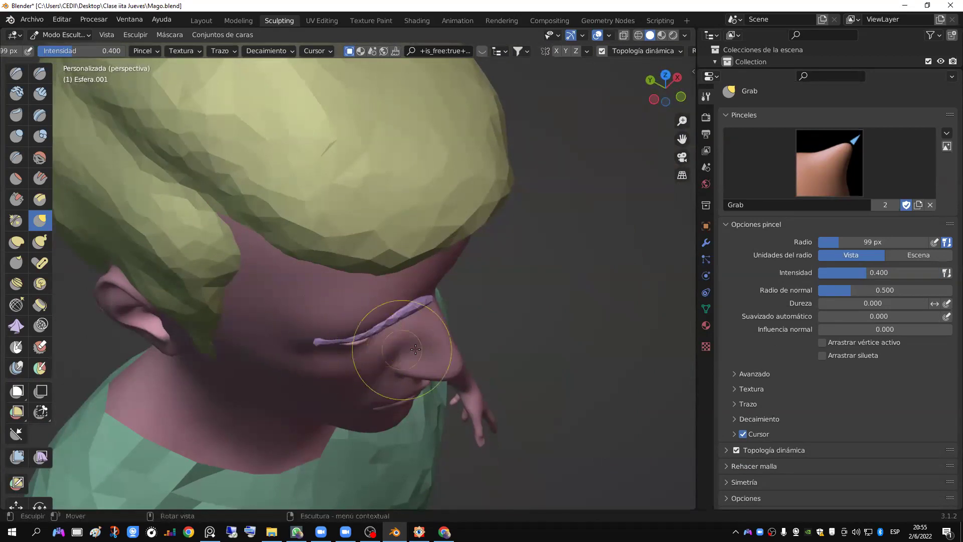
# Step: Reshape the eyebrow's arch in the front view with Grab brush strokes
pyautogui.moveTo(387, 347); pyautogui.dragTo(364, 262, button='middle')
pyautogui.press('KP_1')
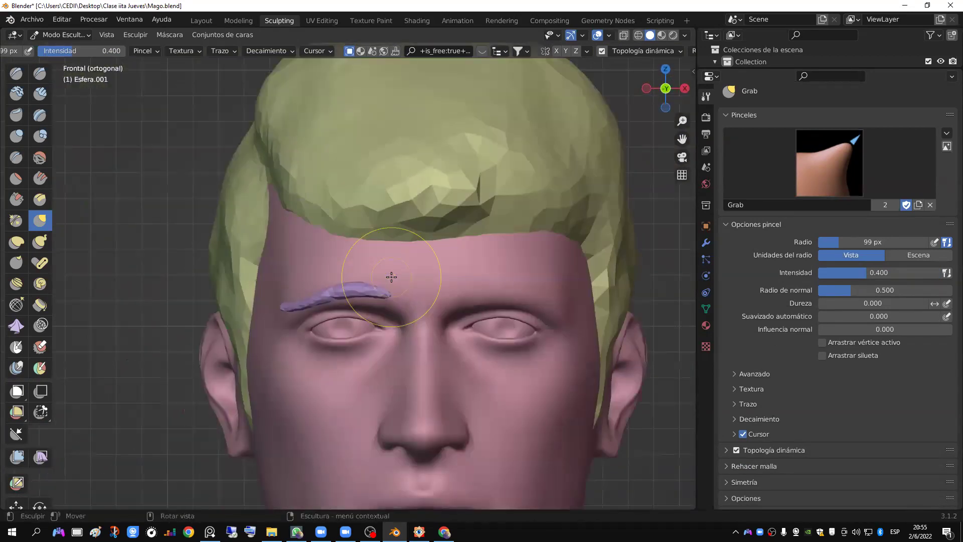
pyautogui.moveTo(307, 302)
pyautogui.mouseDown()
pyautogui.moveTo(296, 274)
pyautogui.moveTo(335, 291)
pyautogui.moveTo(383, 289)
pyautogui.mouseUp()
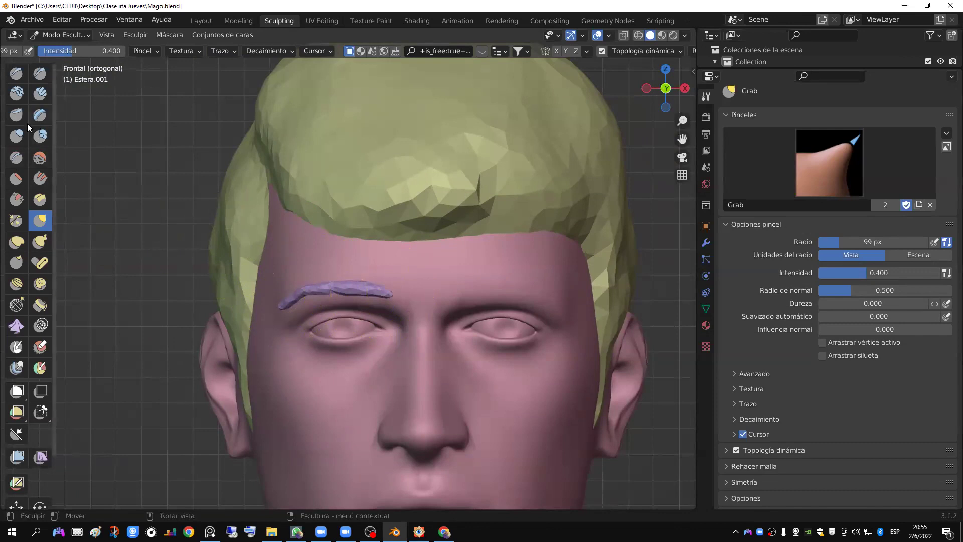
# Step: Thicken the eyebrow along its full length with the Inflate brush at a 99 px radius
pyautogui.click(16, 136)
pyautogui.moveTo(284, 303); pyautogui.dragTo(335, 285)
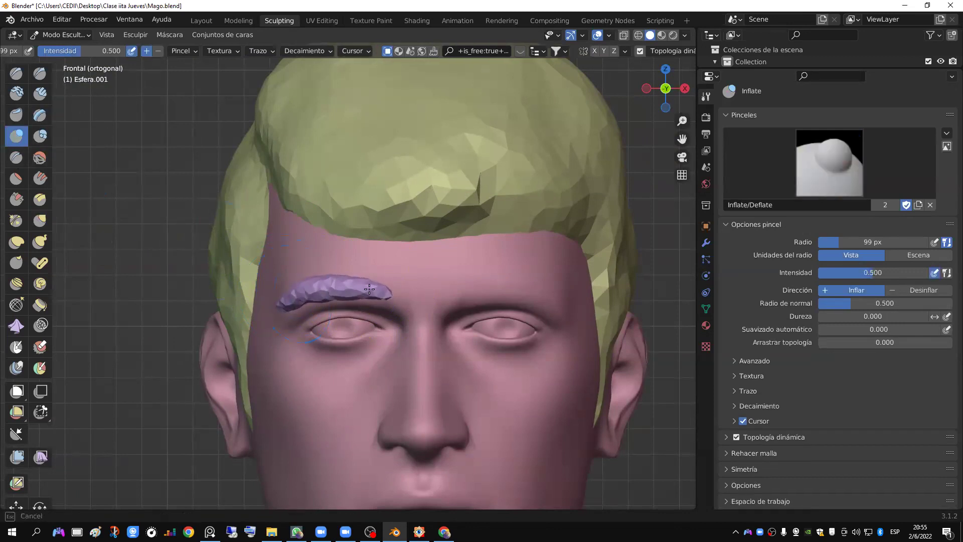
pyautogui.moveTo(399, 307); pyautogui.dragTo(398, 305)
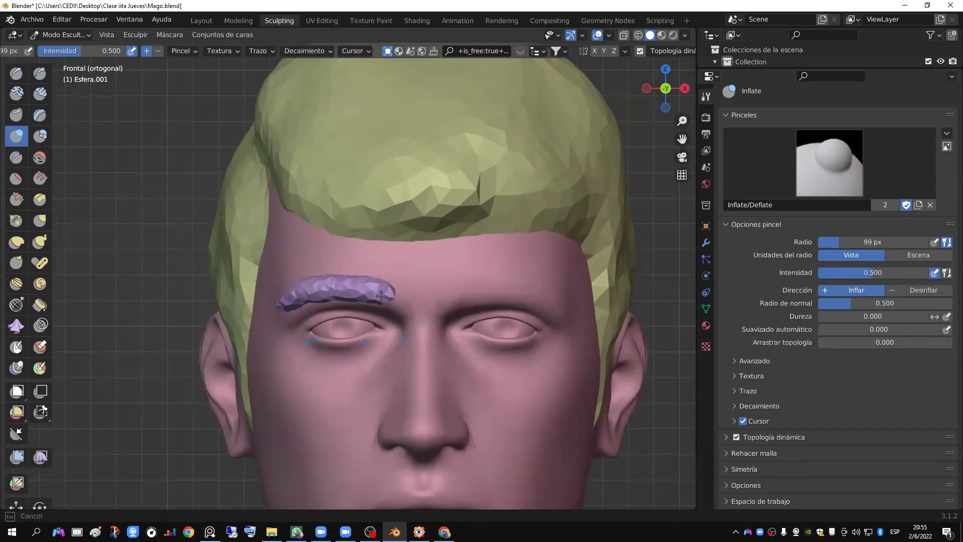
# Step: Refine the faceted eyebrow into a smooth rounded form with Clay brush strokes at a 57 px radius
pyautogui.scroll(3, 361, 294)
pyautogui.click(650, 51)
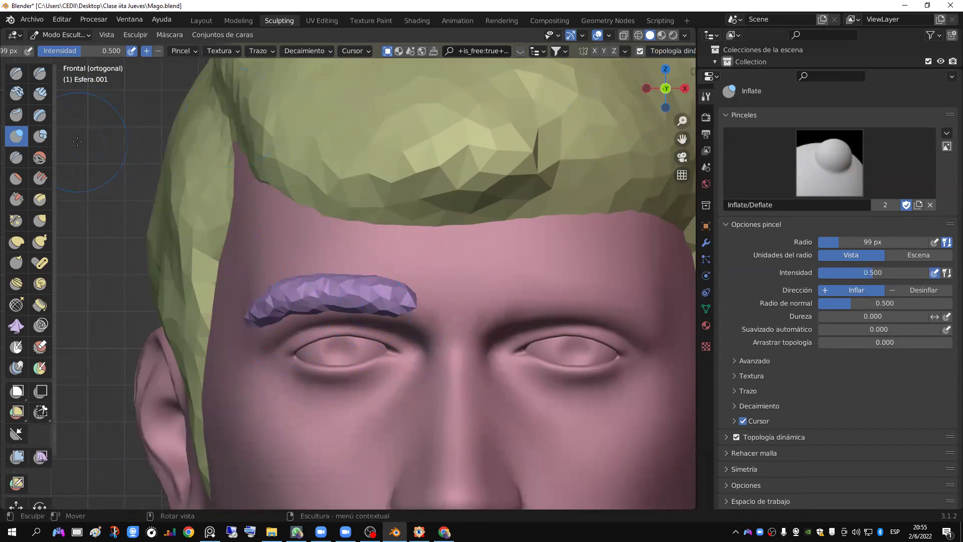
pyautogui.click(20, 97)
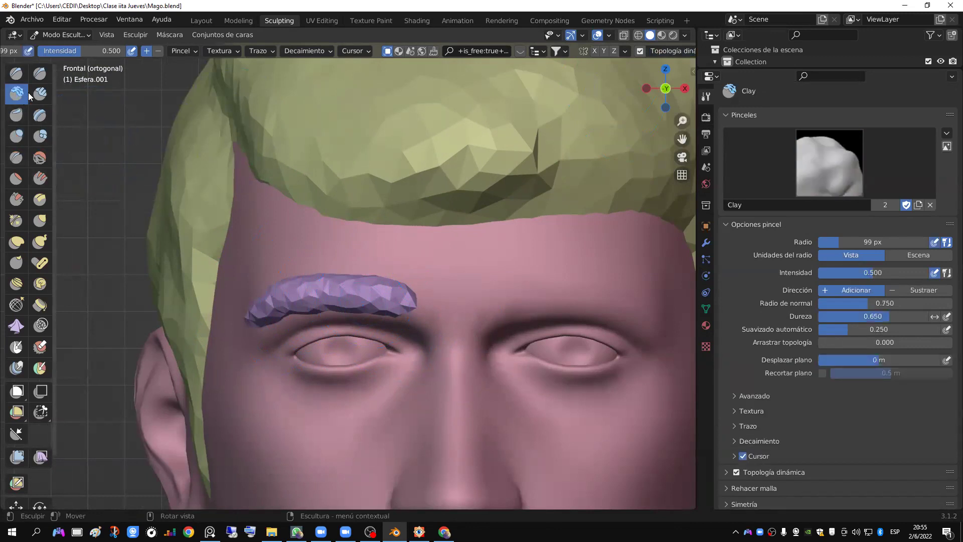
pyautogui.scroll(1, 267, 290)
pyautogui.moveTo(251, 314)
pyautogui.mouseDown()
pyautogui.moveTo(311, 292)
pyautogui.moveTo(409, 307)
pyautogui.mouseUp()
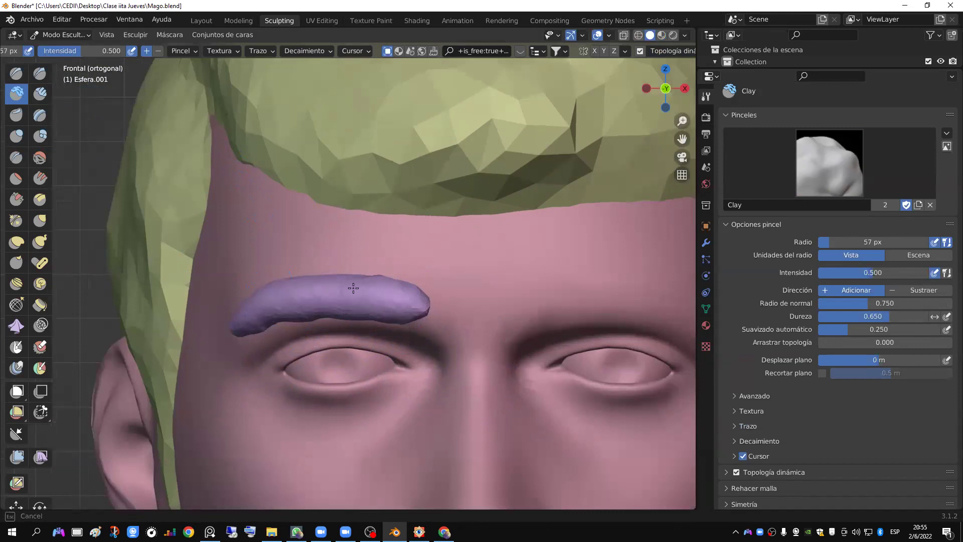
pyautogui.moveTo(224, 323); pyautogui.dragTo(223, 323)
# Step: Undo the last Clay brush strokes on the eyebrow
pyautogui.scroll(-4, 301, 351)
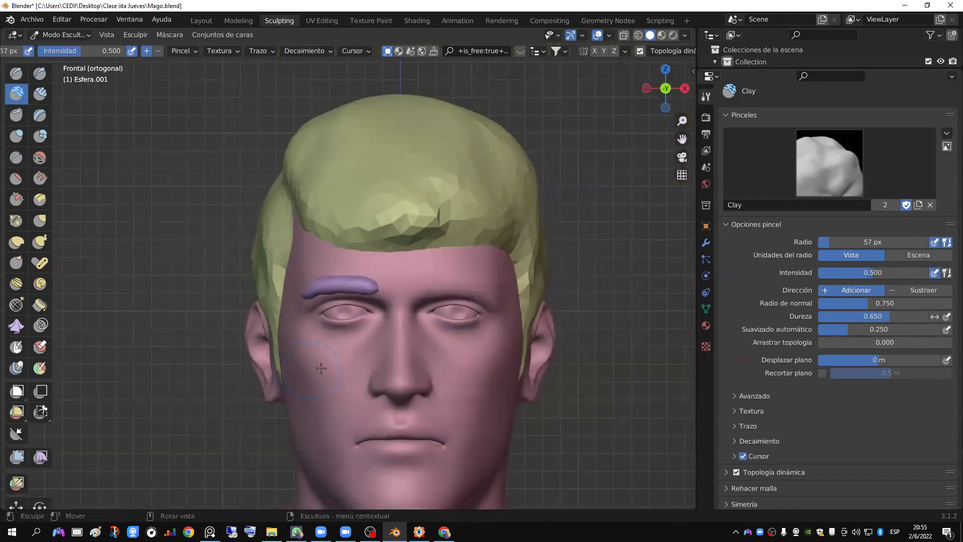
pyautogui.scroll(3, 331, 301)
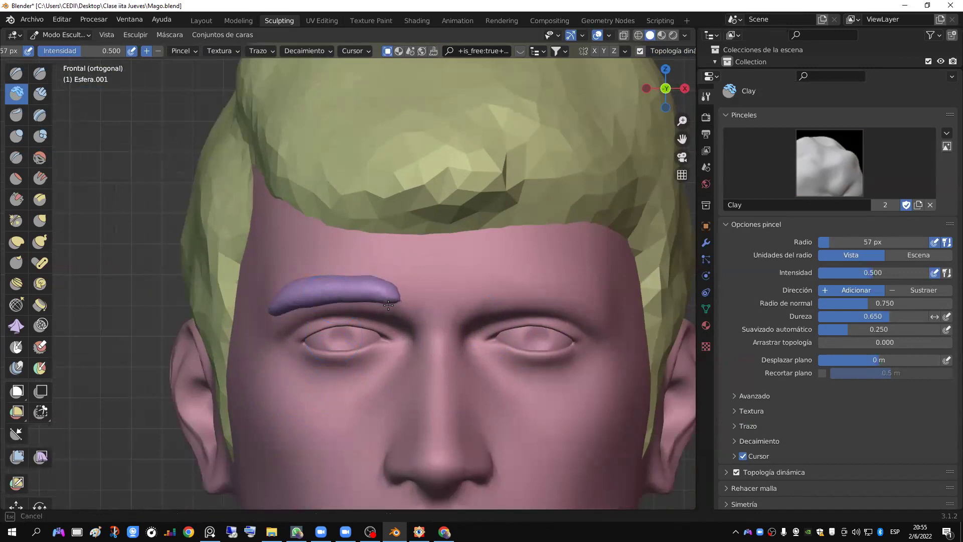
pyautogui.hotkey('ctrl', 'z')
pyautogui.hotkey('ctrl', 'z')
pyautogui.hotkey('ctrl', 'z')
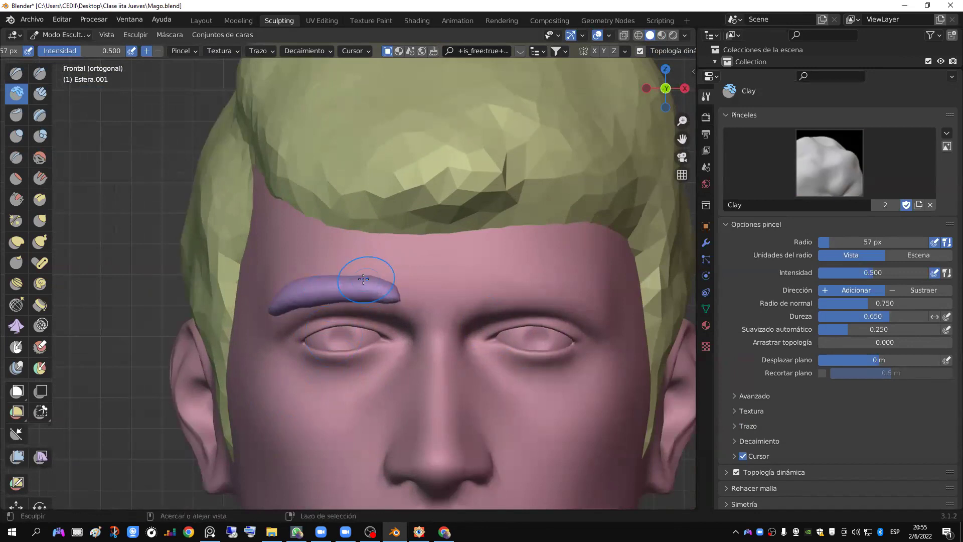
# Step: Build up the eyebrow's upper edge into a fuller arch with the Draw brush
pyautogui.click(16, 73)
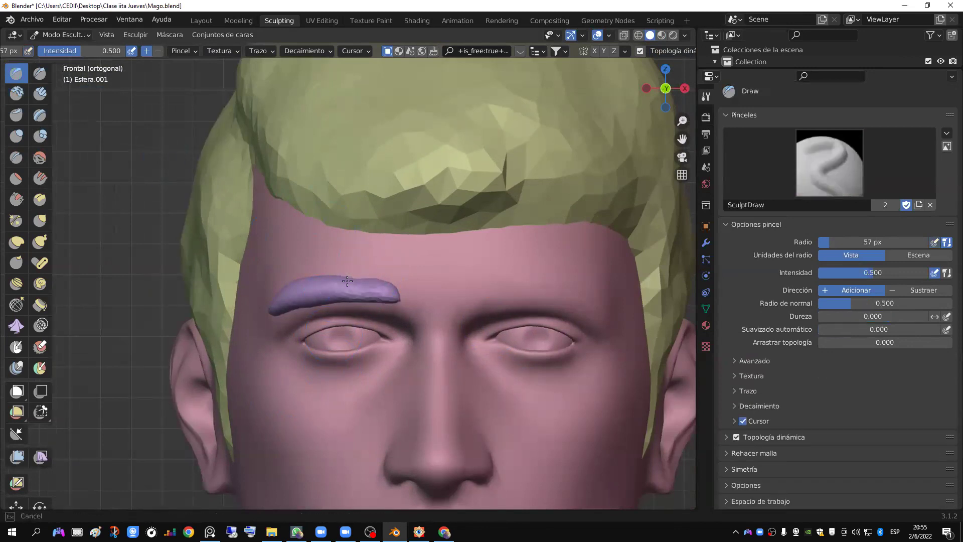
pyautogui.moveTo(327, 284)
pyautogui.mouseDown()
pyautogui.moveTo(380, 280)
pyautogui.moveTo(366, 269)
pyautogui.moveTo(282, 285)
pyautogui.mouseUp()
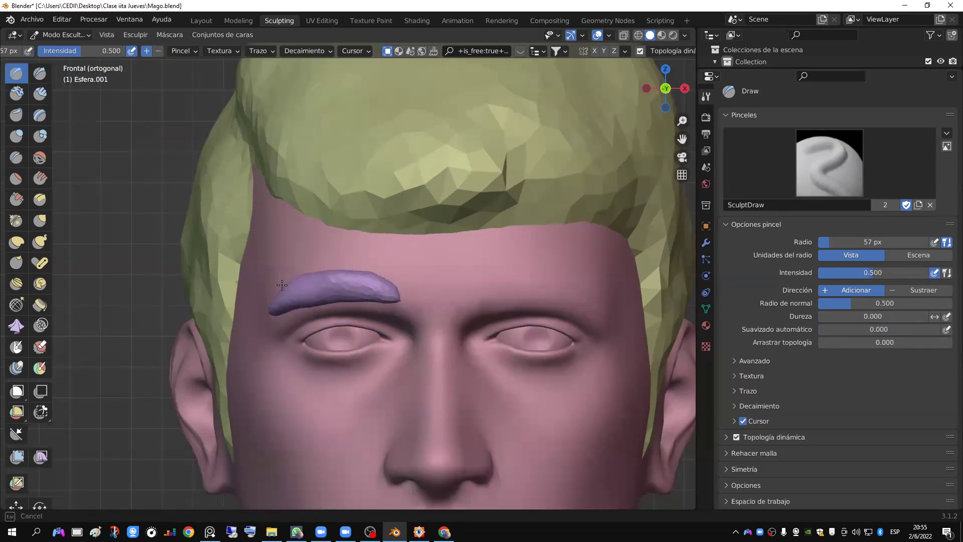
pyautogui.scroll(-4, 296, 302)
pyautogui.scroll(5, 311, 291)
# Step: Adjust the eyebrow's curve with the Grab brush at a 119 px radius
pyautogui.click(40, 242)
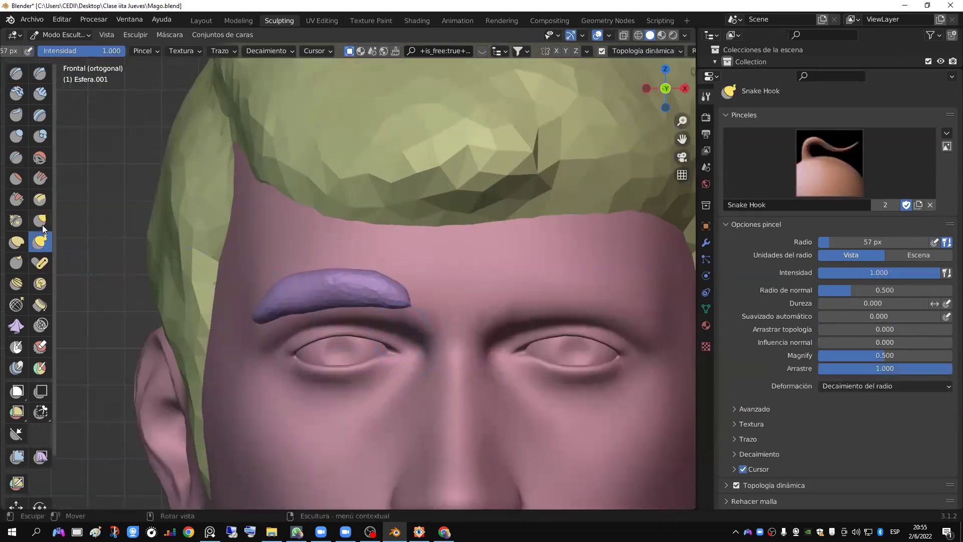
pyautogui.click(40, 221)
pyautogui.moveTo(317, 302)
pyautogui.mouseDown()
pyautogui.moveTo(308, 295)
pyautogui.moveTo(318, 307)
pyautogui.moveTo(396, 303)
pyautogui.mouseUp()
pyautogui.moveTo(396, 304)
pyautogui.mouseDown(button='middle')
pyautogui.moveTo(301, 280)
pyautogui.moveTo(59, 192)
pyautogui.mouseUp(button='middle')
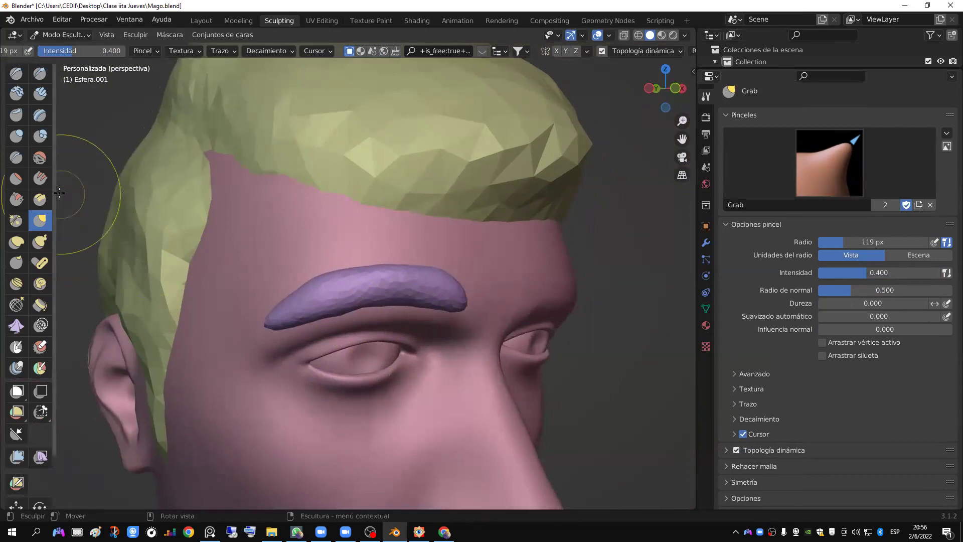
# Step: Flatten the eyebrow's front surface from end to end with the Flatten brush at a 119 px radius
pyautogui.click(17, 179)
pyautogui.moveTo(300, 301)
pyautogui.mouseDown(button='middle')
pyautogui.moveTo(398, 280)
pyautogui.moveTo(275, 295)
pyautogui.mouseUp(button='middle')
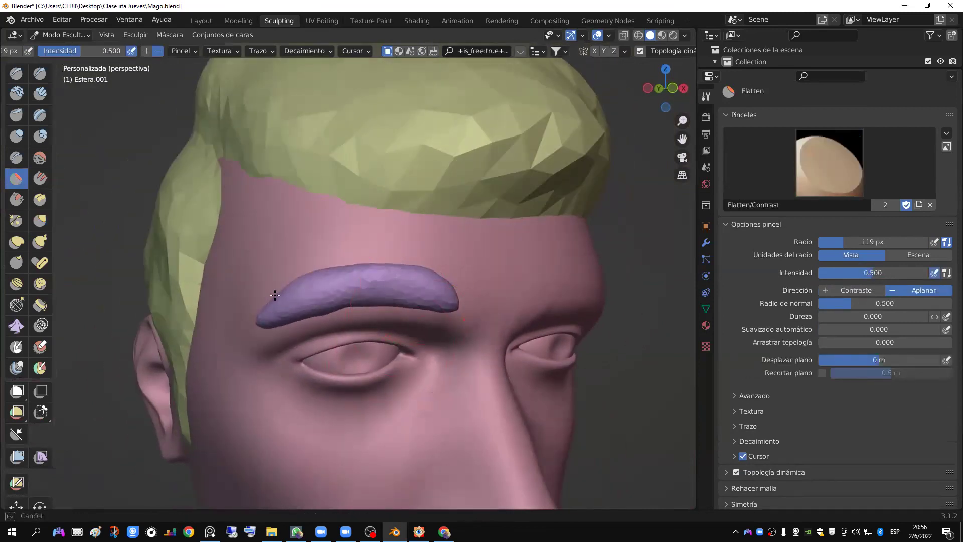
pyautogui.moveTo(275, 295); pyautogui.dragTo(257, 312)
pyautogui.moveTo(445, 297); pyautogui.dragTo(268, 322)
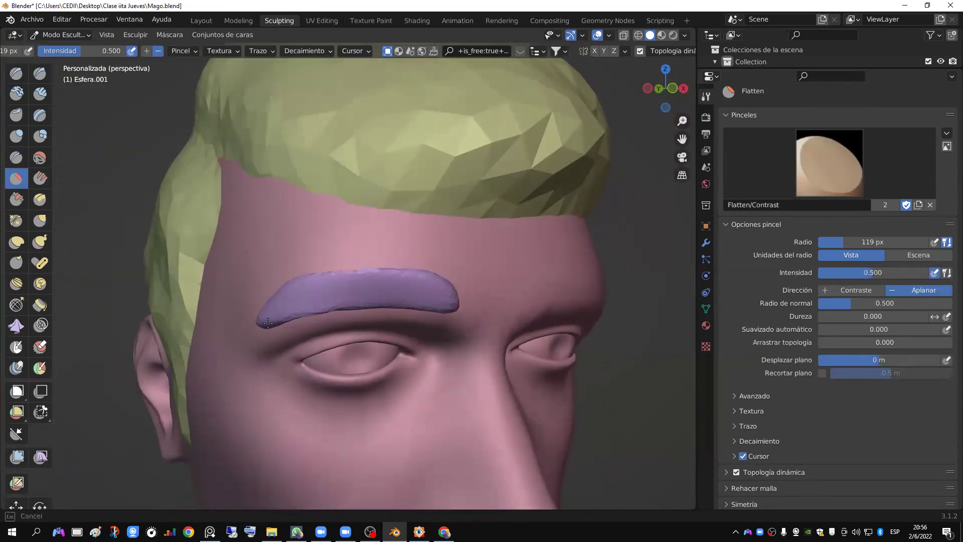
pyautogui.moveTo(449, 322)
pyautogui.mouseDown(button='middle')
pyautogui.moveTo(515, 379)
pyautogui.moveTo(198, 264)
pyautogui.mouseUp(button='middle')
# Step: Reduce the Flatten brush radius to 74 px and stroke it across the eyebrow
pyautogui.press('f')
pyautogui.click(430, 354)
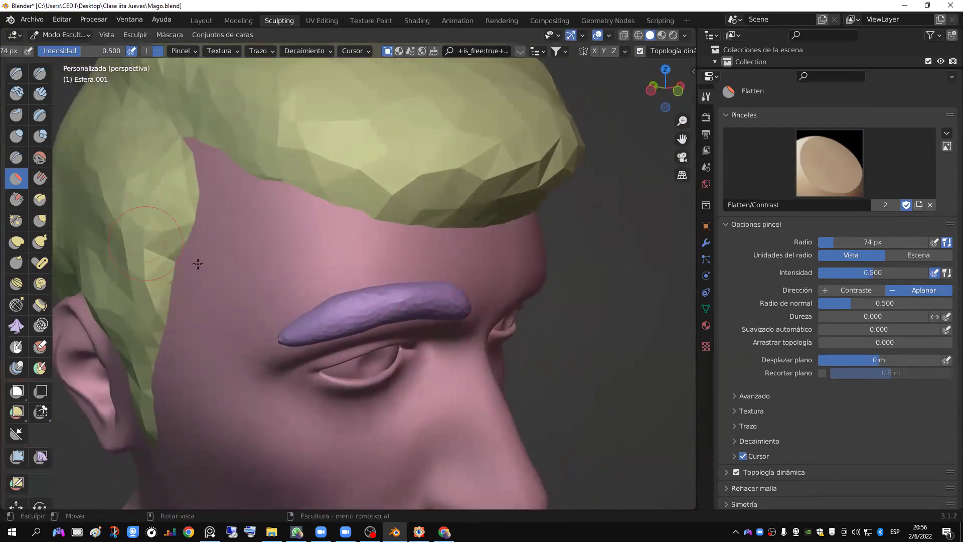
pyautogui.click(190, 50)
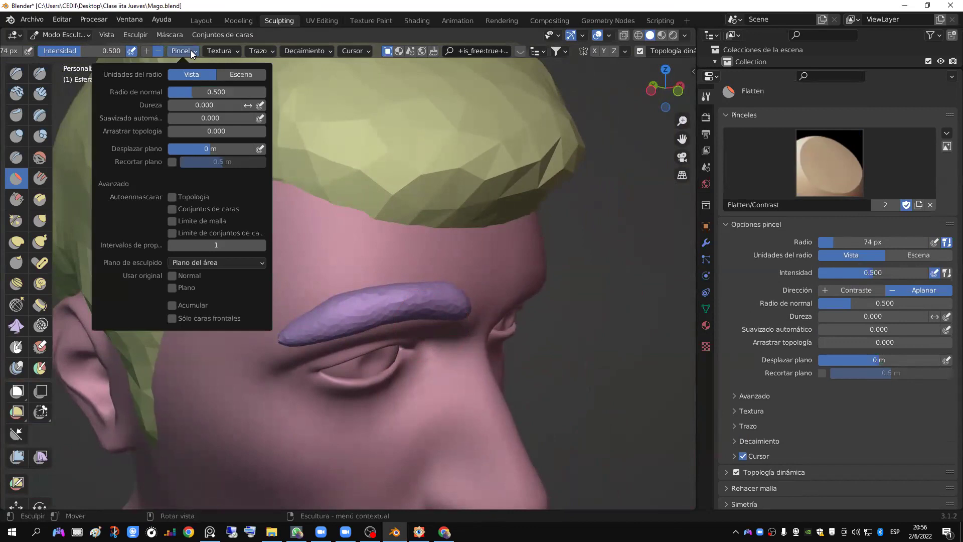
pyautogui.moveTo(301, 281); pyautogui.dragTo(391, 293, button='middle')
pyautogui.moveTo(391, 293)
pyautogui.mouseDown()
pyautogui.moveTo(316, 307)
pyautogui.moveTo(371, 291)
pyautogui.mouseUp()
pyautogui.moveTo(371, 291)
pyautogui.mouseDown(button='middle')
pyautogui.moveTo(442, 383)
pyautogui.moveTo(268, 76)
pyautogui.mouseUp(button='middle')
# Step: Restrict the Flatten brush to front faces only and flatten the eyebrow's outer surface
pyautogui.click(193, 52)
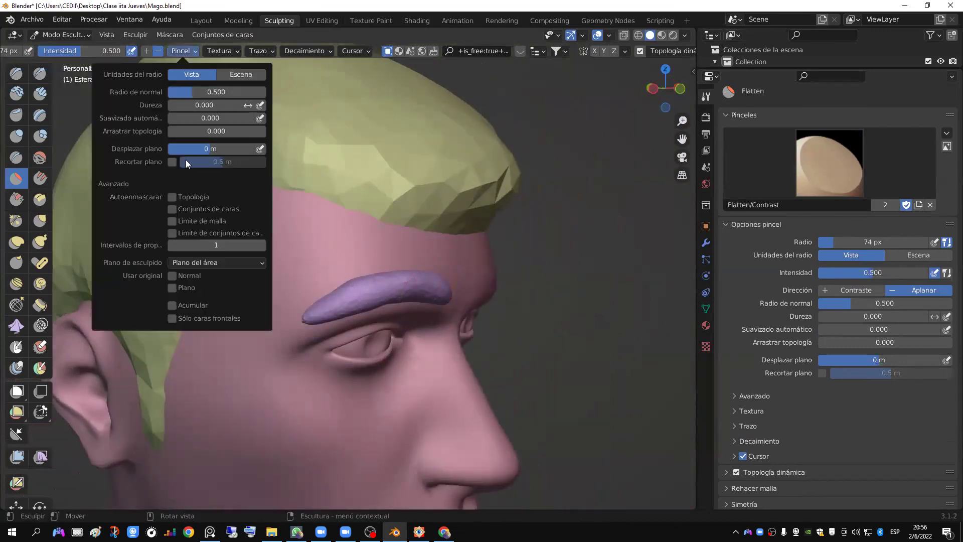
pyautogui.click(173, 318)
pyautogui.moveTo(419, 330); pyautogui.dragTo(413, 298, button='middle')
pyautogui.moveTo(413, 298); pyautogui.dragTo(324, 297)
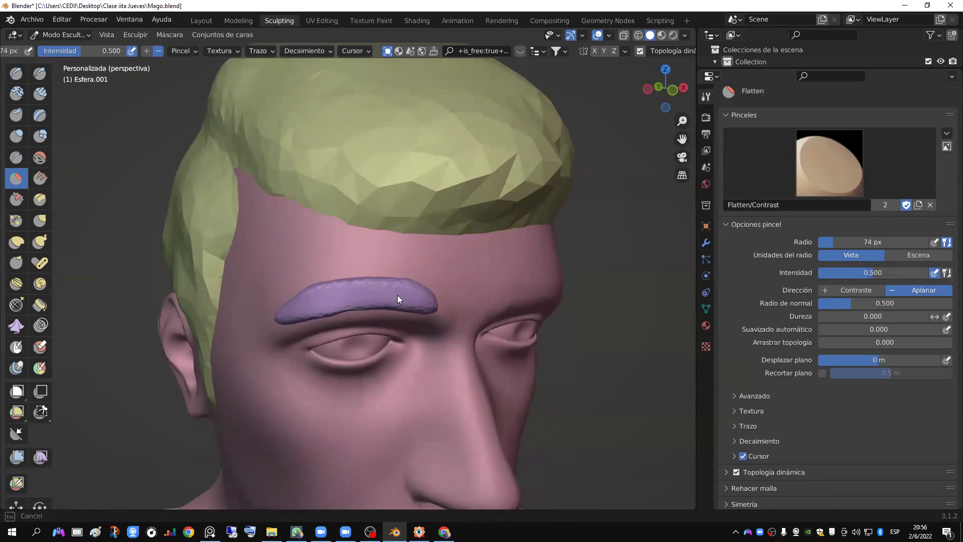
pyautogui.moveTo(421, 324)
pyautogui.mouseDown(button='middle')
pyautogui.moveTo(468, 376)
pyautogui.moveTo(421, 303)
pyautogui.moveTo(352, 304)
pyautogui.mouseUp(button='middle')
pyautogui.moveTo(458, 324)
pyautogui.mouseDown(button='middle')
pyautogui.moveTo(490, 384)
pyautogui.moveTo(531, 370)
pyautogui.moveTo(168, 299)
pyautogui.mouseUp(button='middle')
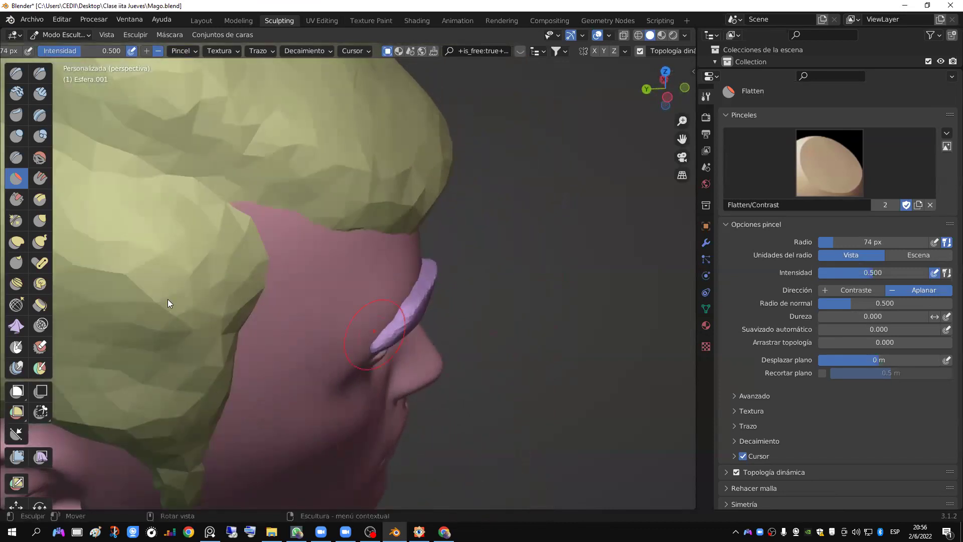
# Step: In the Layout workspace, move the eyebrow about 0.0033 m along global Y into the brow, leaving nothing selected
pyautogui.click(16, 244)
pyautogui.click(202, 21)
pyautogui.moveTo(453, 311); pyautogui.dragTo(480, 324, button='middle')
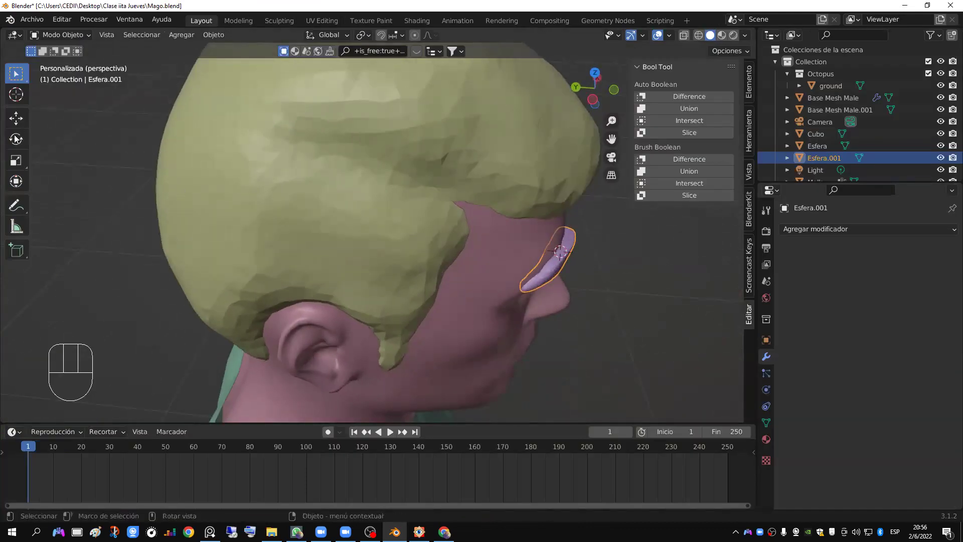
pyautogui.click(16, 119)
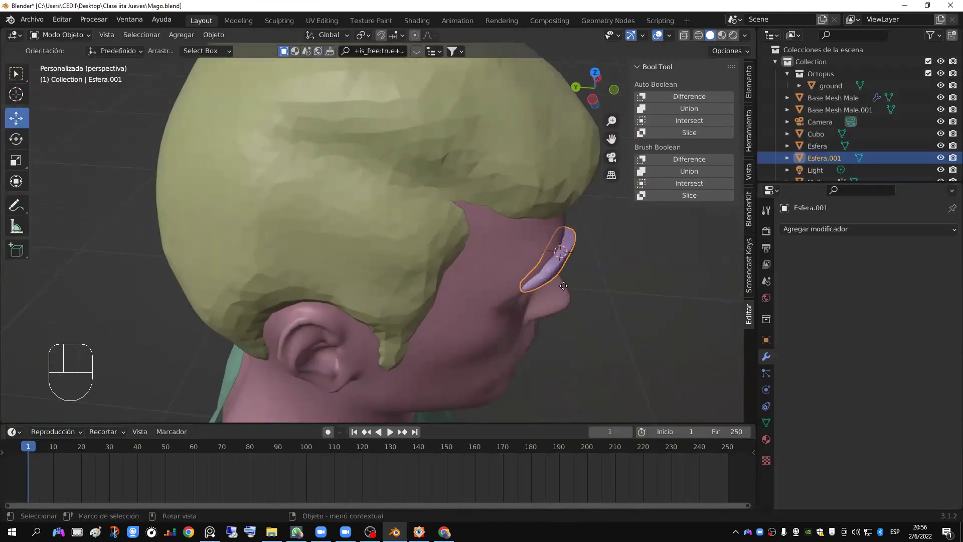
pyautogui.press('g')
pyautogui.press('y')
pyautogui.press('shift')
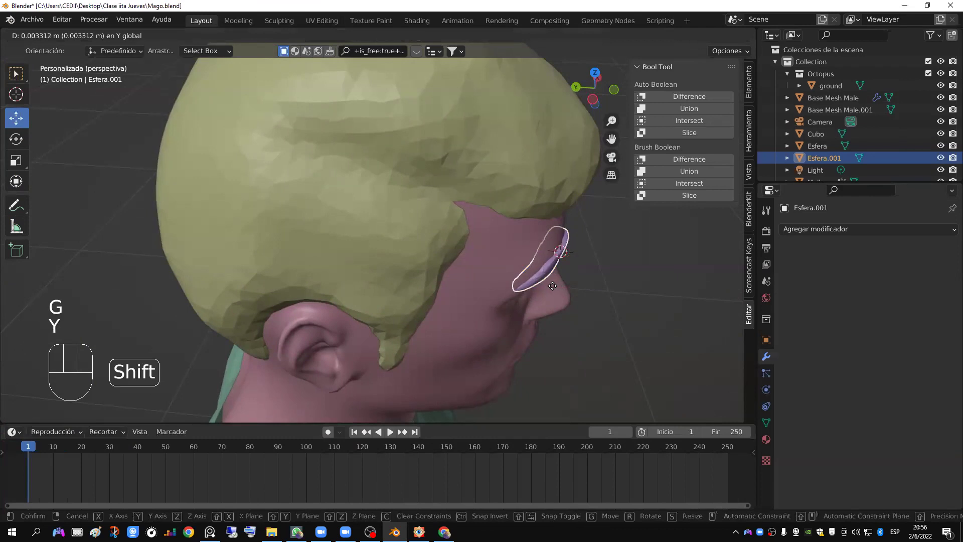
pyautogui.click(552, 286)
pyautogui.press('a')
pyautogui.press('a')
pyautogui.moveTo(552, 285); pyautogui.dragTo(441, 261, button='middle')
pyautogui.scroll(3, 366, 245)
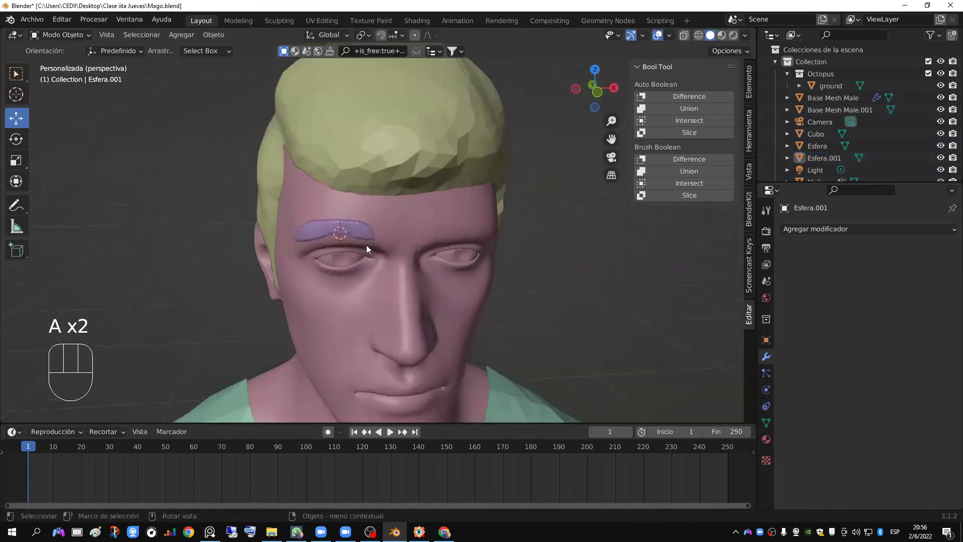
# Step: Mirror the eyebrow to the other side of the face with a Mirror modifier on the X axis
pyautogui.click(375, 245)
pyautogui.scroll(2, 326, 260)
pyautogui.moveTo(326, 260); pyautogui.dragTo(531, 283, button='middle')
pyautogui.scroll(-3, 364, 200)
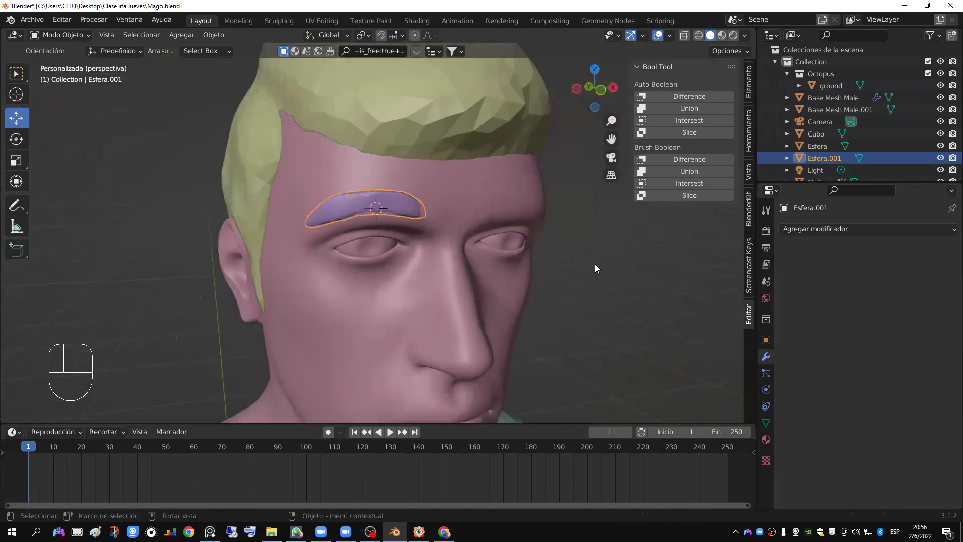
pyautogui.click(816, 230)
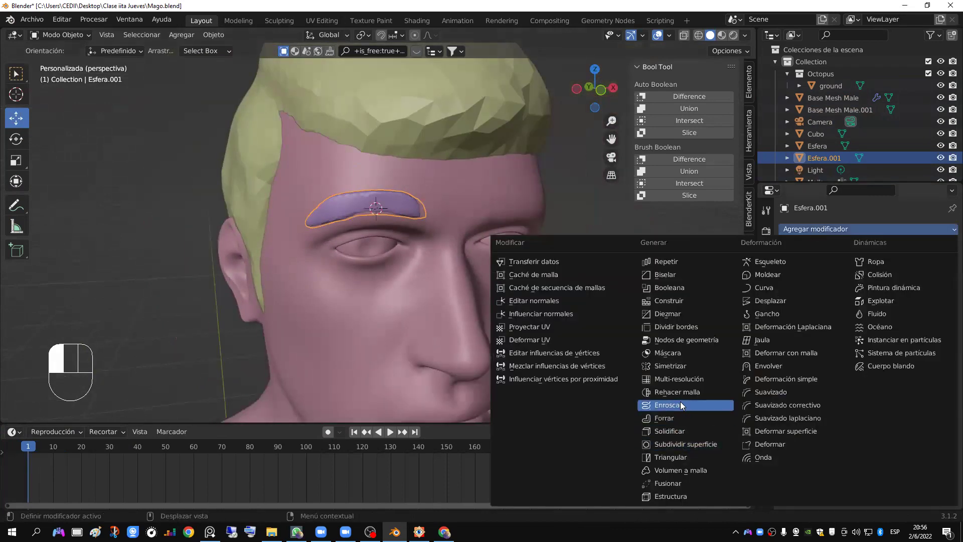
pyautogui.click(682, 365)
pyautogui.moveTo(436, 240); pyautogui.dragTo(458, 243, button='middle')
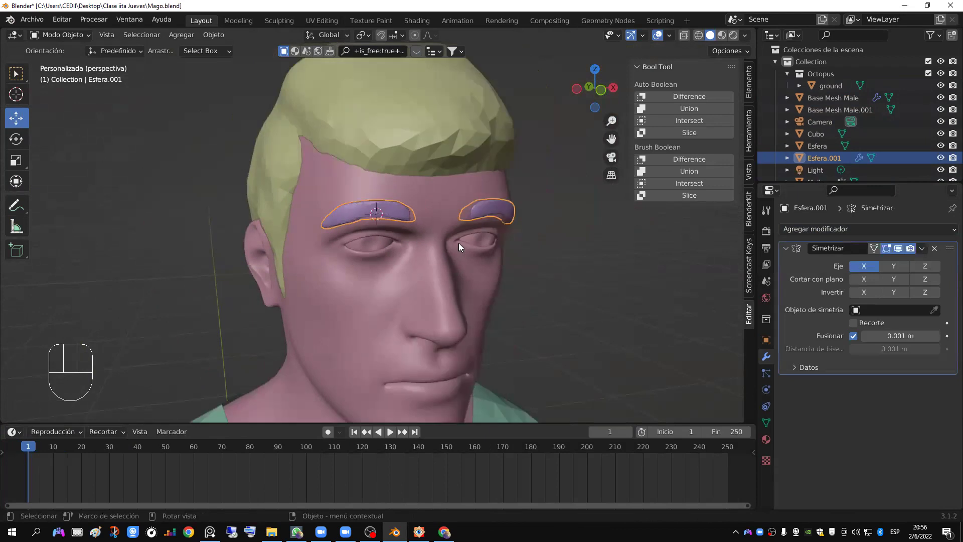
# Step: Examine the mirrored eyebrows and the hair on the head from several angles
pyautogui.hotkey('ctrl', 'a')
pyautogui.click(459, 243)
pyautogui.moveTo(514, 256); pyautogui.dragTo(428, 197, button='middle')
pyautogui.press('a')
pyautogui.press('a')
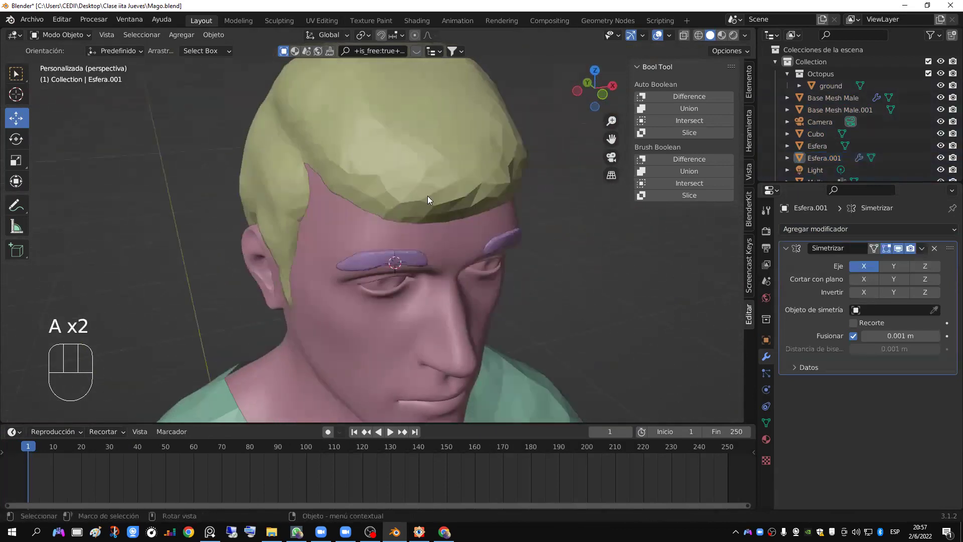
pyautogui.click(427, 196)
pyautogui.moveTo(430, 262); pyautogui.dragTo(428, 268, button='middle')
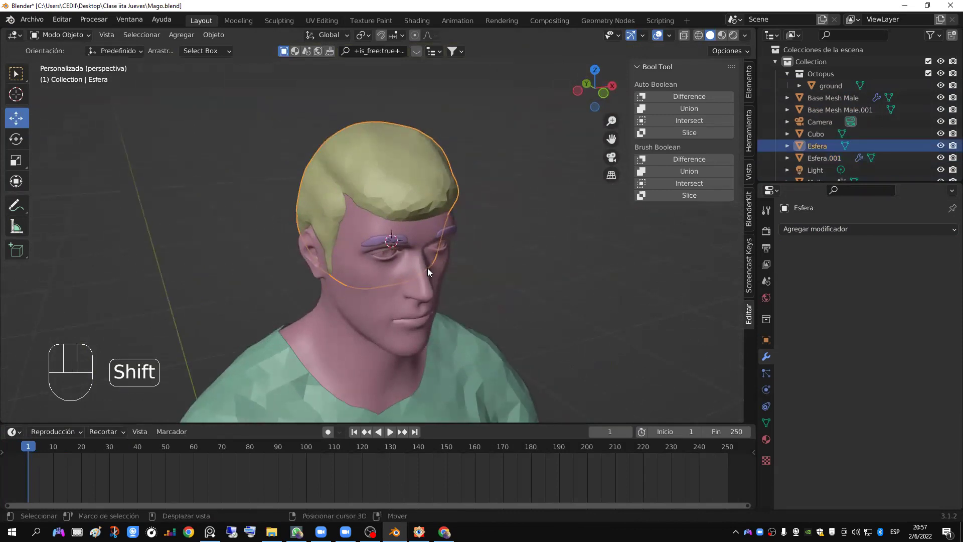
pyautogui.hotkey('shift', 'c')
pyautogui.press('KP_Decimal')
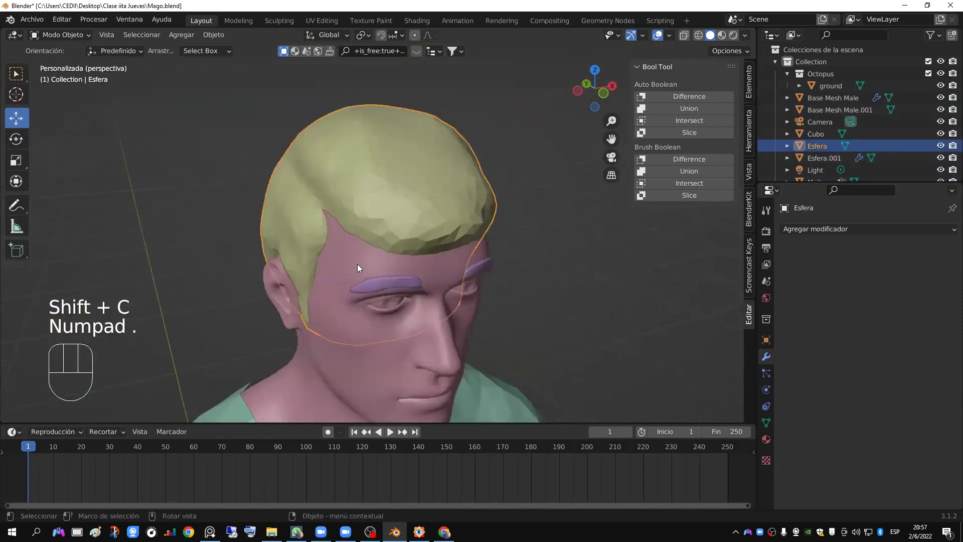
pyautogui.press('a')
pyautogui.press('a')
pyautogui.moveTo(458, 311); pyautogui.dragTo(313, 318, button='middle')
# Step: Reduce the hair's mesh density with a Decimate modifier in Collapse mode and apply the modifier
pyautogui.click(383, 222)
pyautogui.moveTo(384, 222); pyautogui.dragTo(802, 261, button='middle')
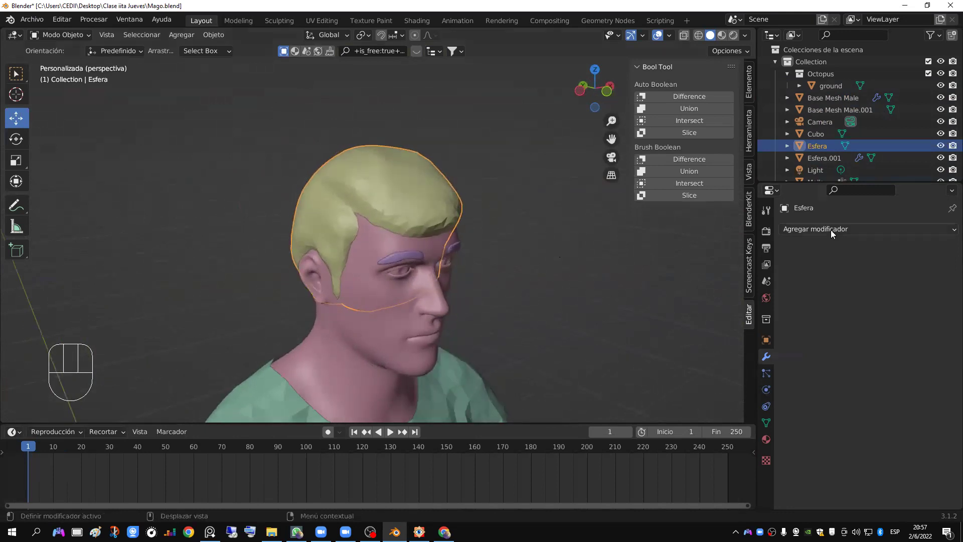
pyautogui.click(830, 229)
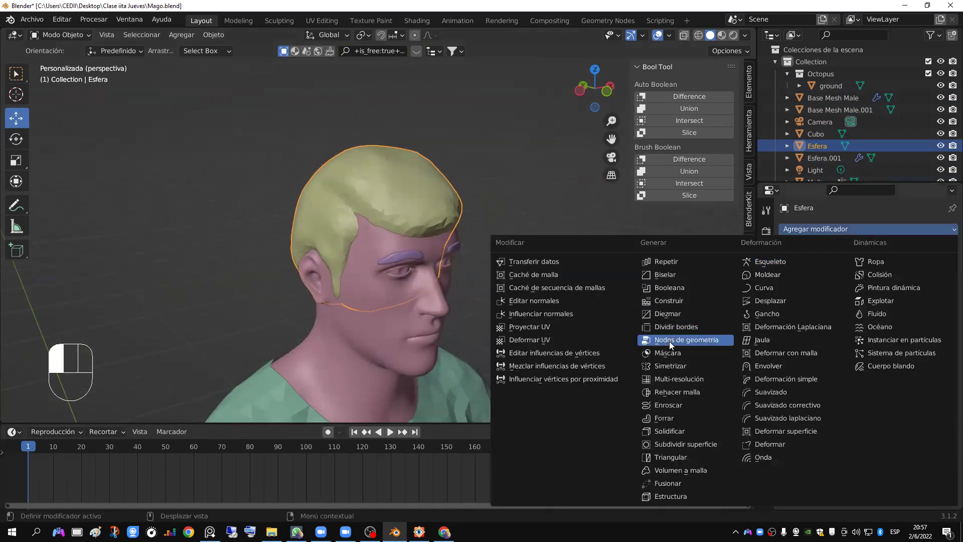
pyautogui.click(683, 315)
pyautogui.moveTo(859, 281); pyautogui.dragTo(895, 283)
pyautogui.hotkey('ctrl', 'a')
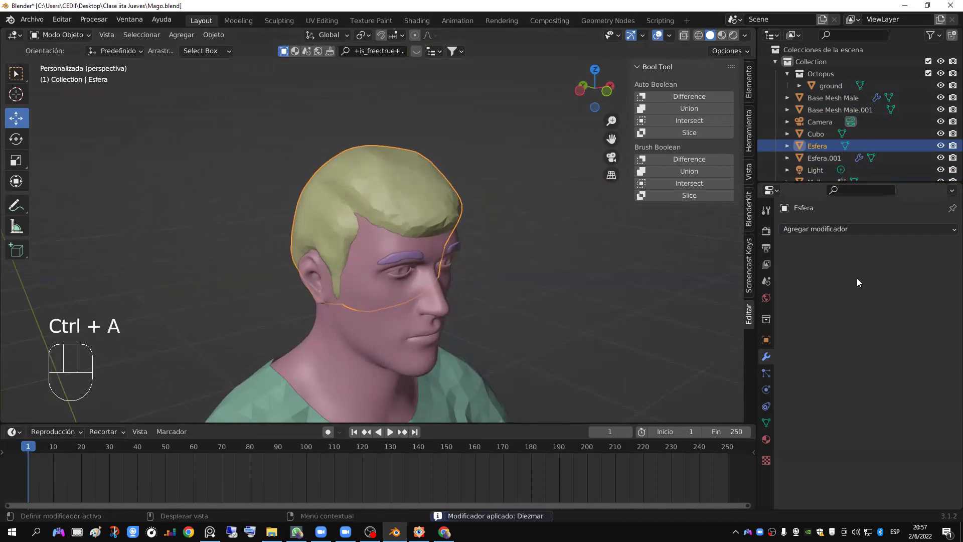
# Step: Apply the Mirror modifier on the eyebrows
pyautogui.click(426, 256)
pyautogui.scroll(4, 516, 293)
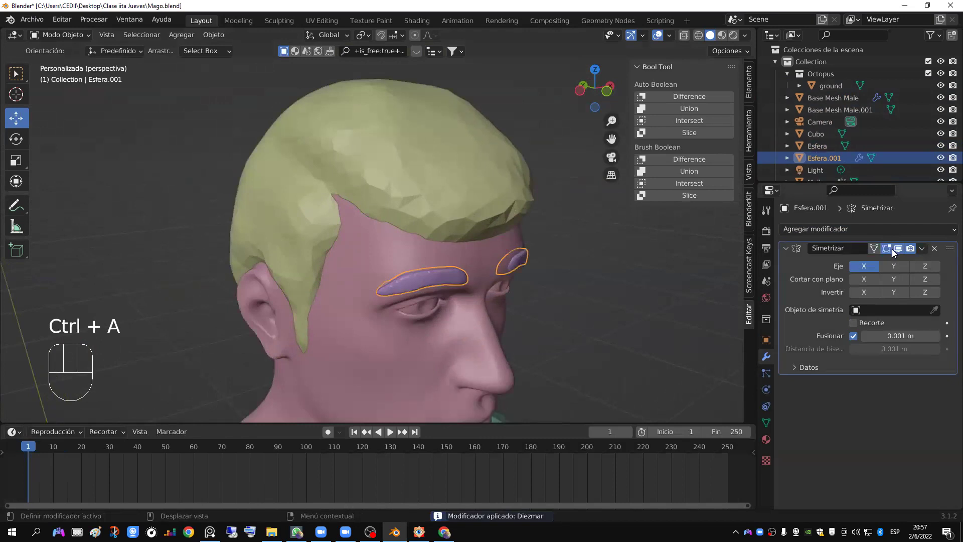
pyautogui.hotkey('ctrl', 'a')
# Step: Reduce the eyebrows' mesh density with a Decimate modifier in Collapse mode at a ratio of 0.2174 and apply the modifier
pyautogui.click(822, 230)
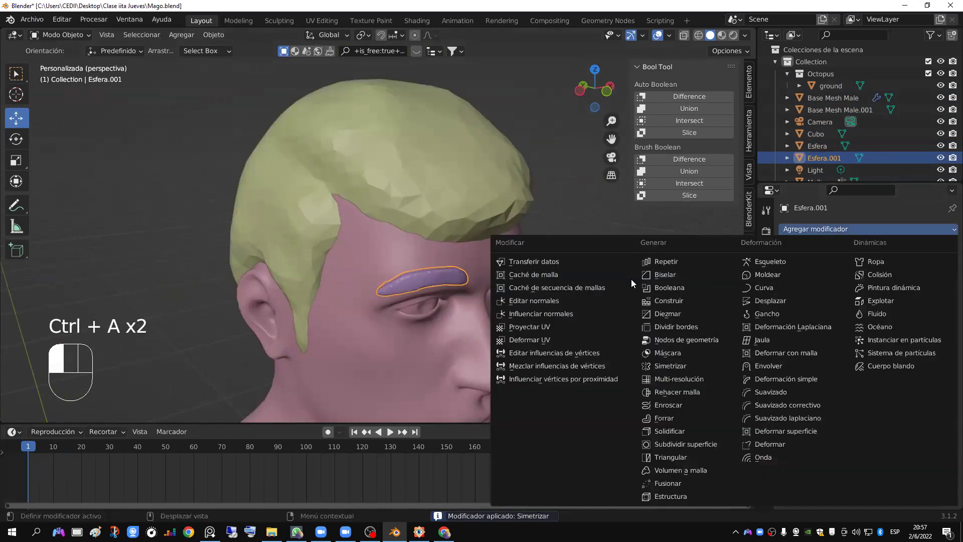
pyautogui.click(668, 313)
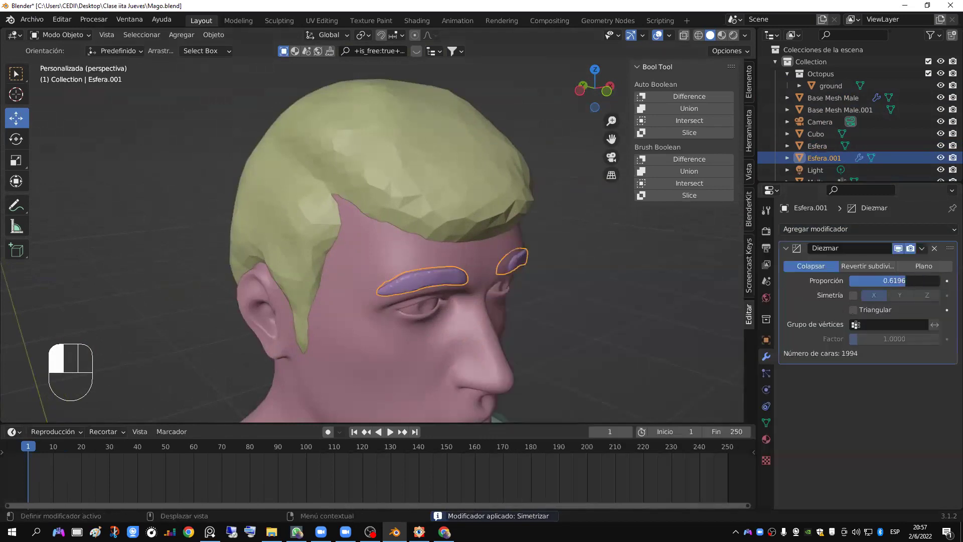
pyautogui.moveTo(895, 280); pyautogui.dragTo(894, 280)
pyautogui.moveTo(522, 275); pyautogui.dragTo(449, 278, button='middle')
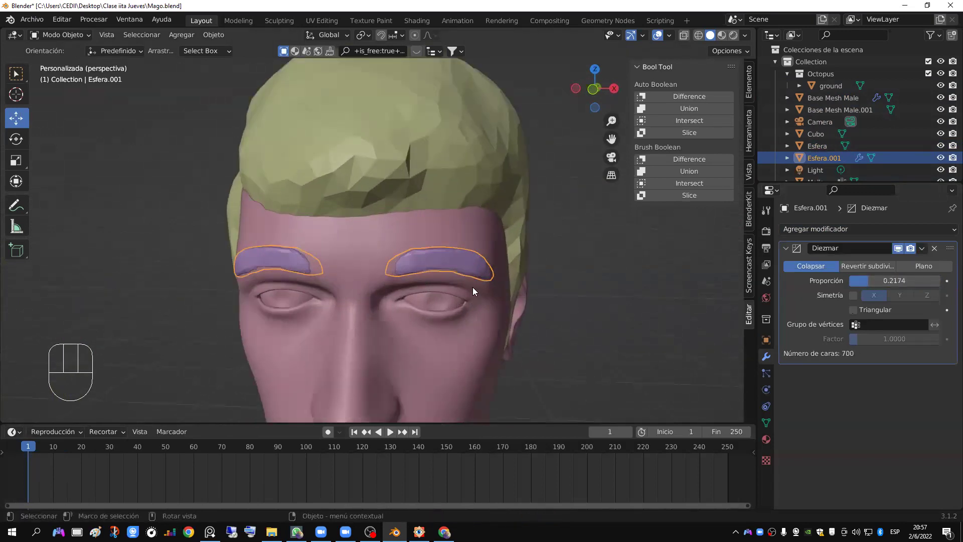
pyautogui.hotkey('ctrl', 'a')
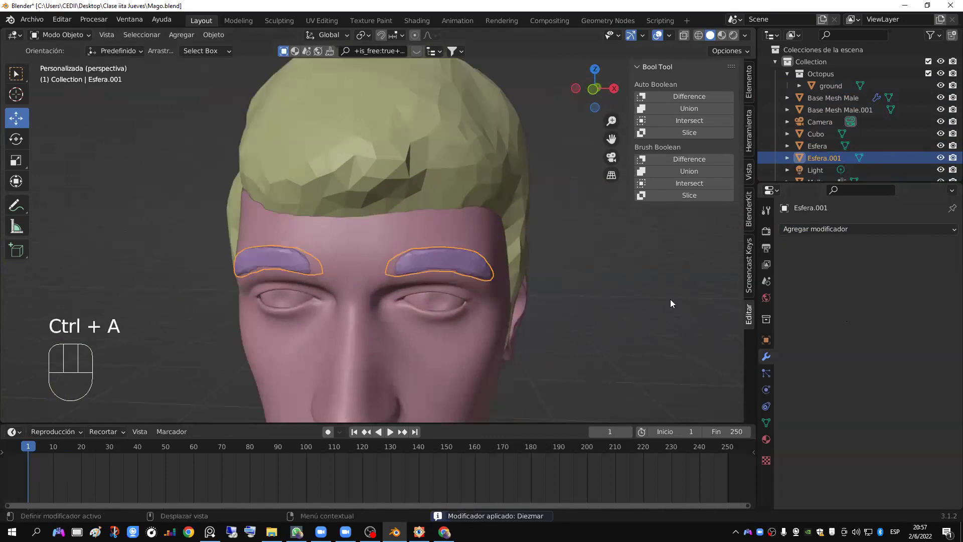
pyautogui.scroll(-3, 392, 286)
pyautogui.moveTo(391, 287); pyautogui.dragTo(484, 296, button='middle')
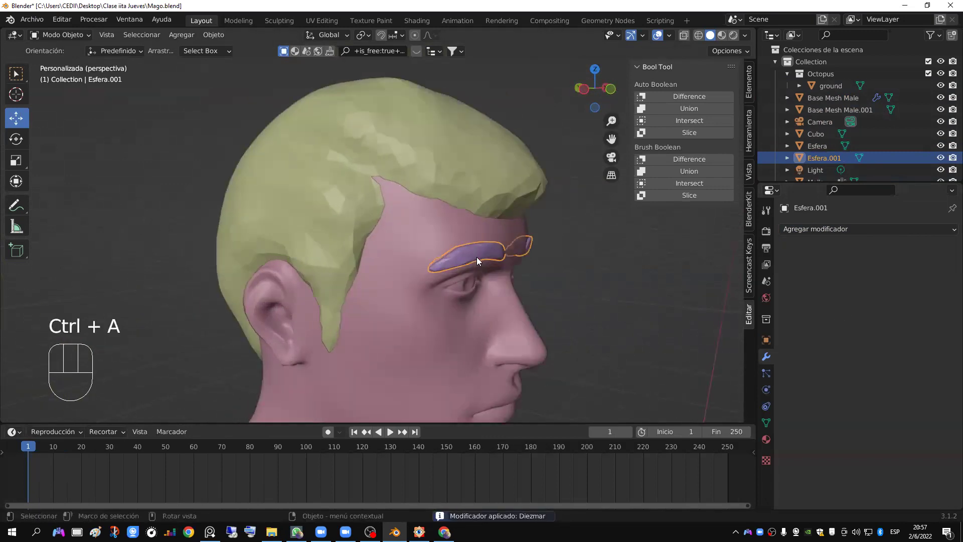
pyautogui.scroll(-2, 478, 258)
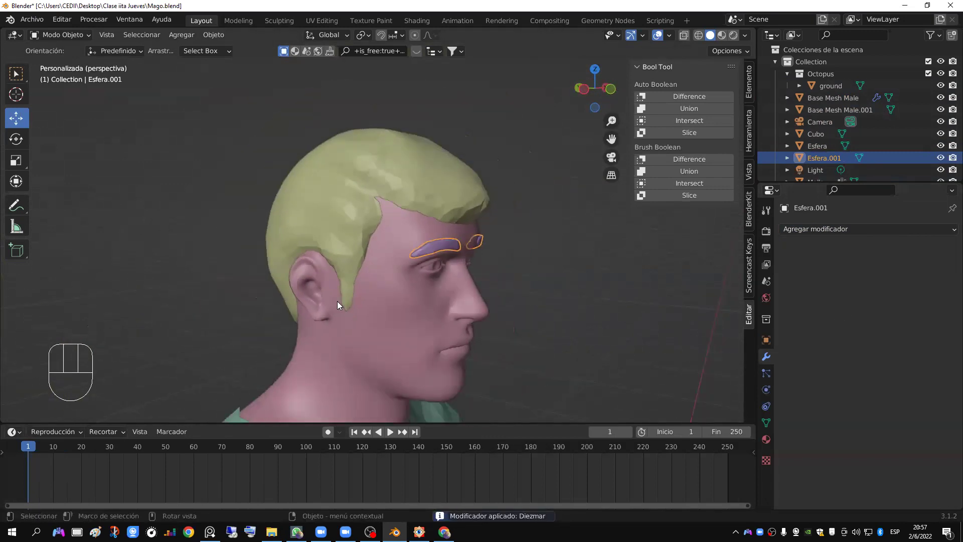
pyautogui.click(349, 282)
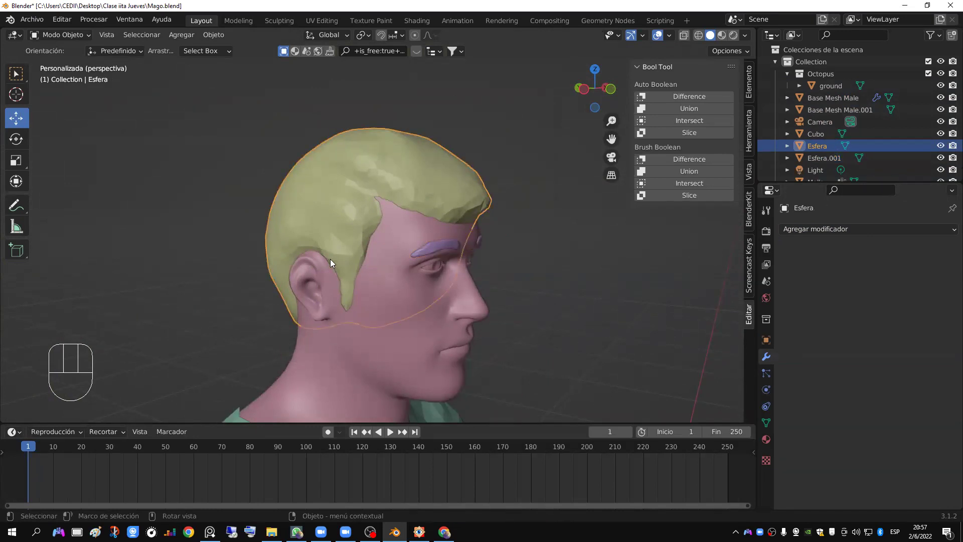
pyautogui.click(432, 246)
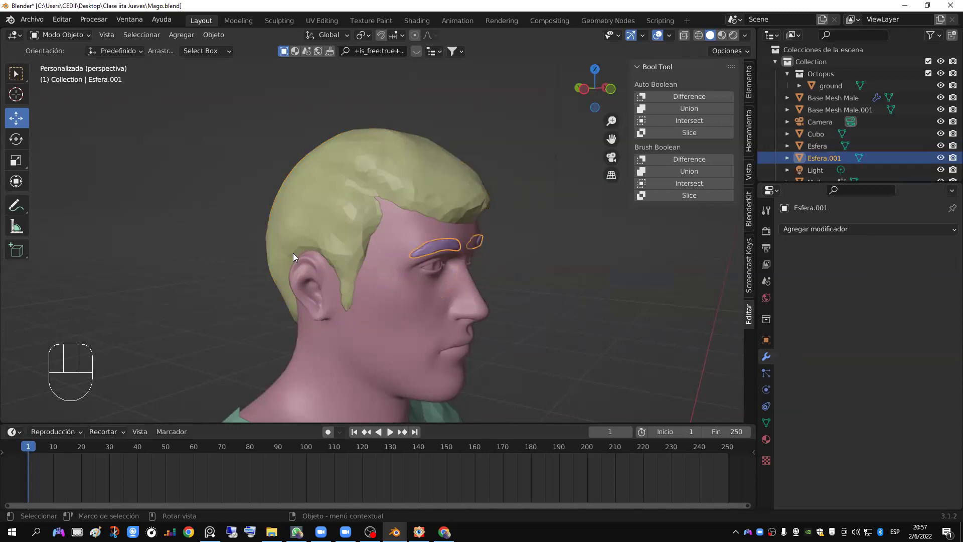
pyautogui.scroll(2, 419, 274)
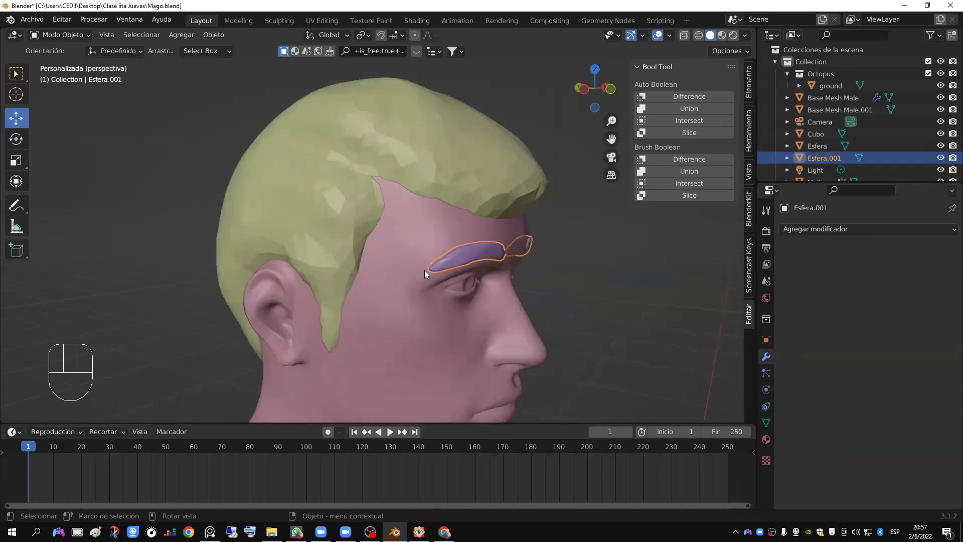
pyautogui.keyDown('shift'); pyautogui.click(425, 307); pyautogui.keyUp('shift')
pyautogui.rightClick(425, 307)
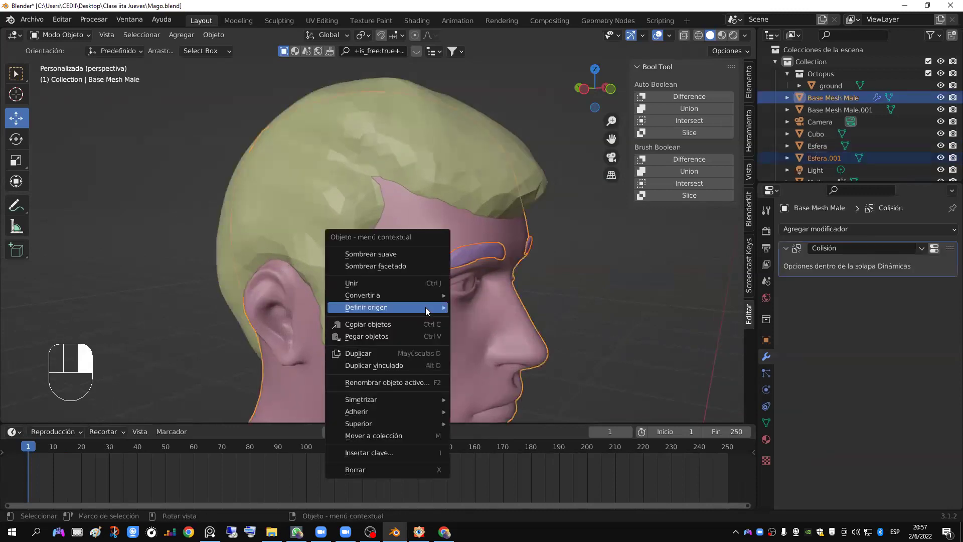
pyautogui.click(371, 282)
# Step: Merge the hair into the body mesh with Bool Tool's Auto Boolean Union, keeping the body as the active object
pyautogui.click(360, 224)
pyautogui.moveTo(360, 224); pyautogui.dragTo(368, 237, button='middle')
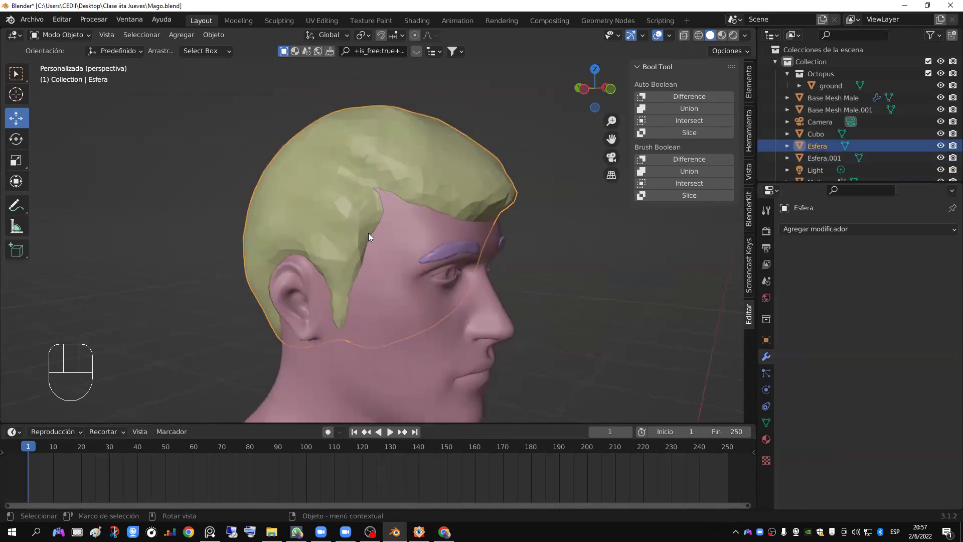
pyautogui.moveTo(426, 297); pyautogui.dragTo(380, 300, button='middle')
pyautogui.keyDown('shift'); pyautogui.click(378, 297); pyautogui.keyUp('shift')
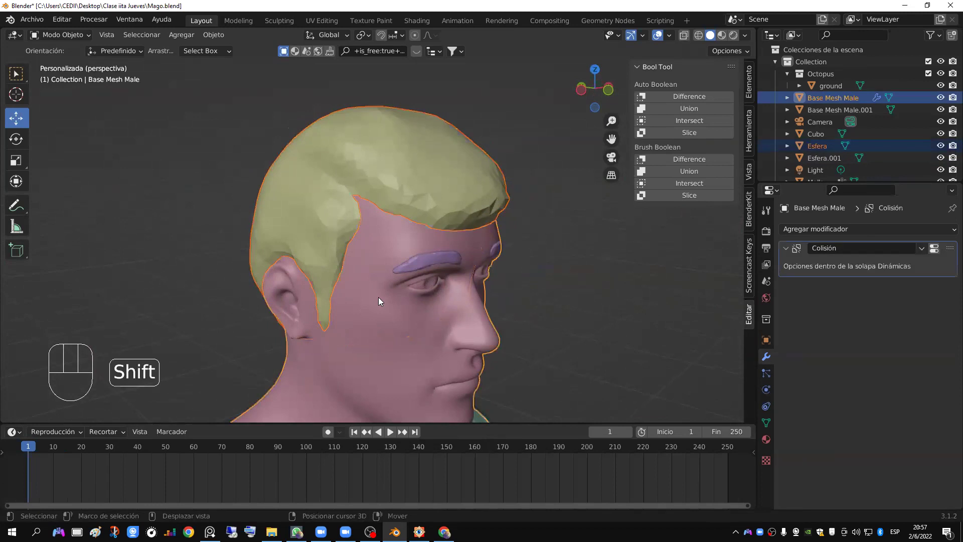
pyautogui.scroll(-2, 378, 298)
pyautogui.click(394, 184)
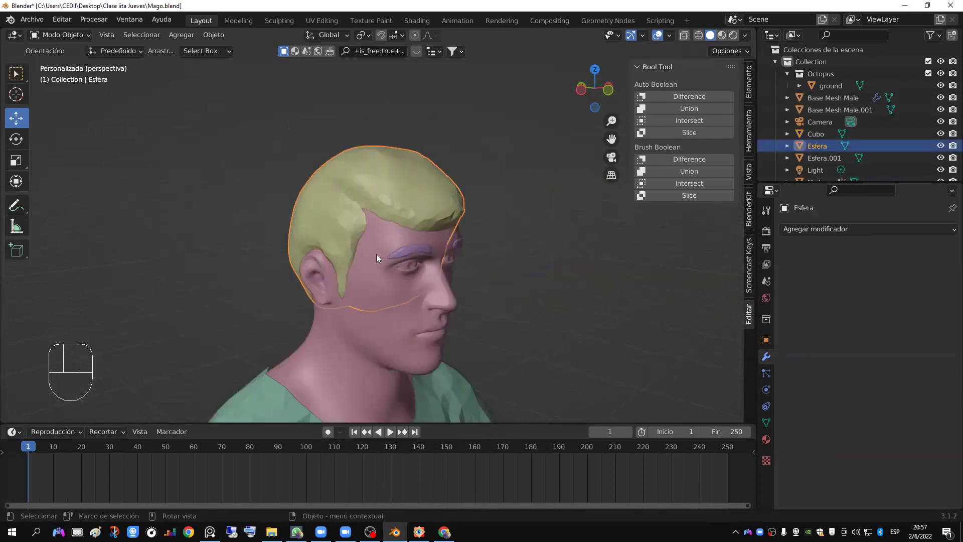
pyautogui.keyDown('shift'); pyautogui.click(373, 295); pyautogui.keyUp('shift')
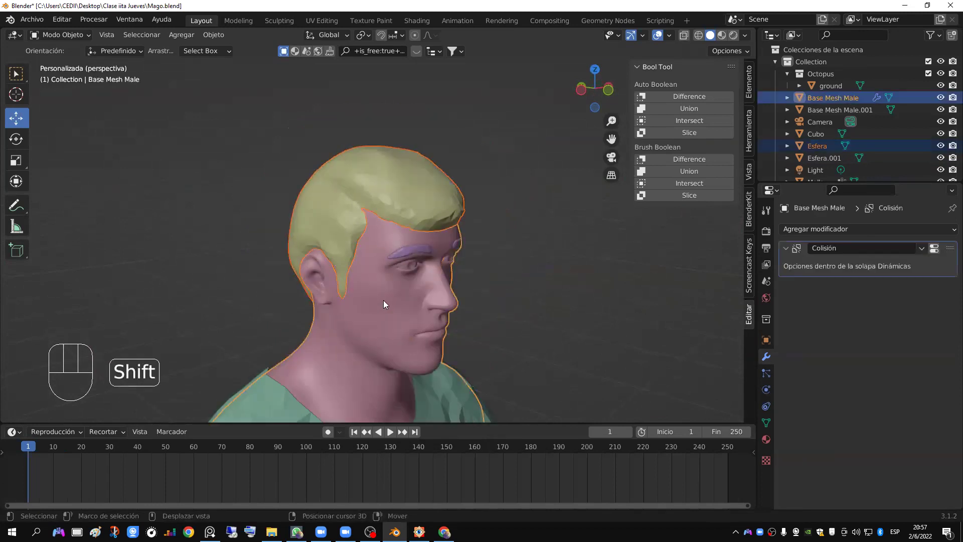
pyautogui.click(685, 104)
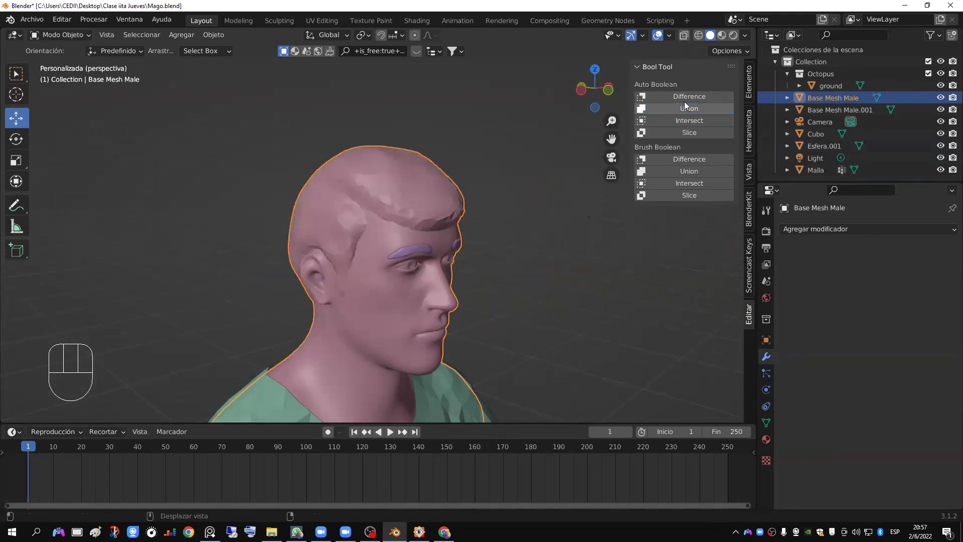
# Step: Clip the view to a region through the head, examine the merged mesh from inside, and clear the clipping
pyautogui.moveTo(397, 238); pyautogui.dragTo(427, 249, button='middle')
pyautogui.hotkey('alt', 'b')
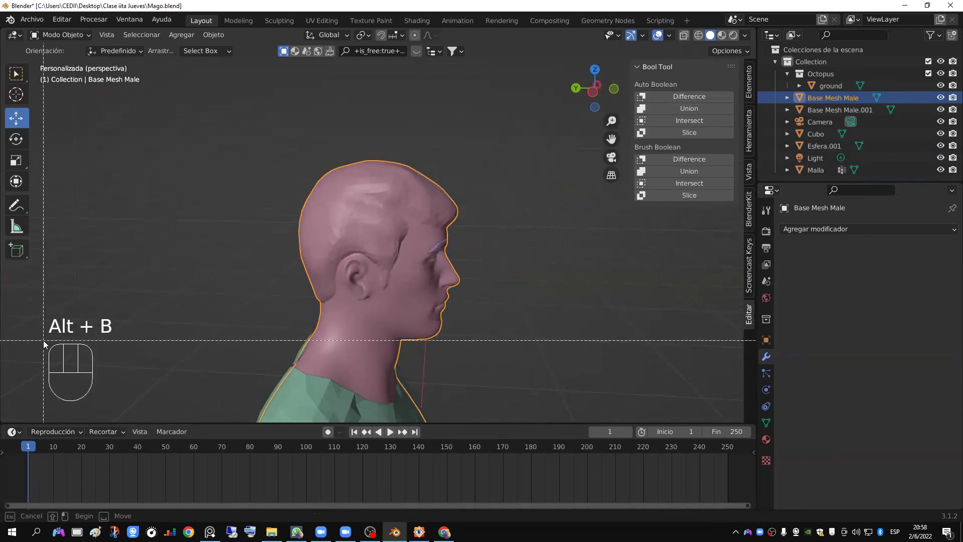
pyautogui.moveTo(381, 120); pyautogui.dragTo(472, 427)
pyautogui.moveTo(334, 292); pyautogui.dragTo(423, 269, button='middle')
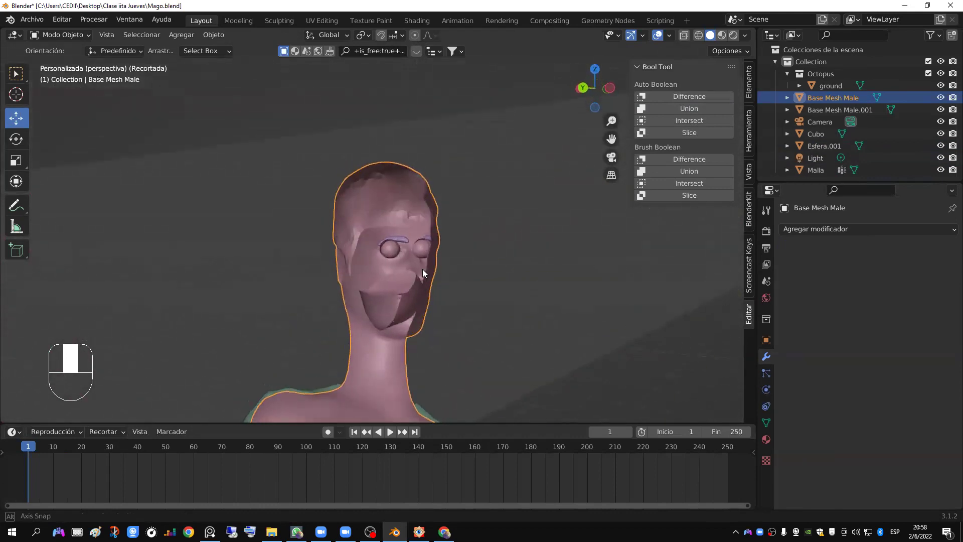
pyautogui.scroll(4, 422, 269)
pyautogui.moveTo(365, 254); pyautogui.dragTo(343, 357, button='middle')
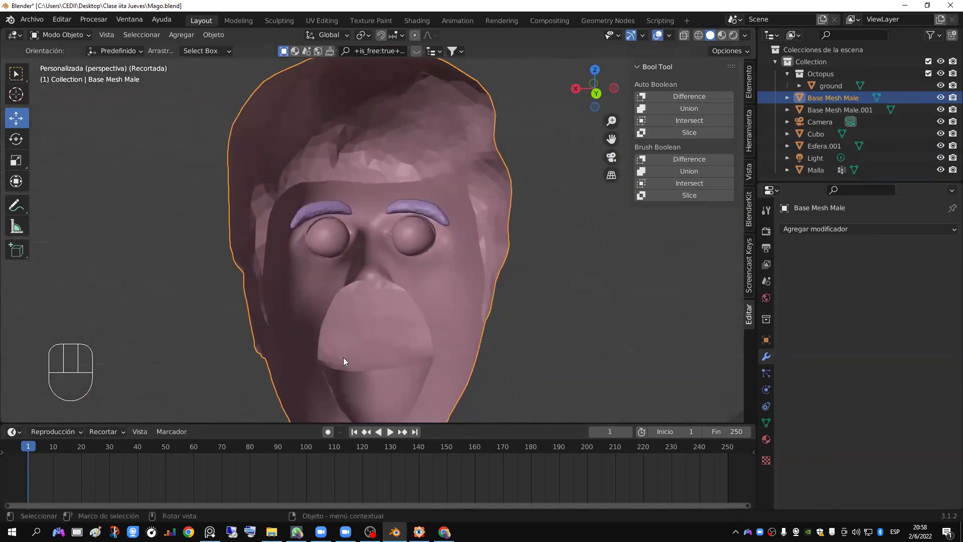
pyautogui.moveTo(396, 317); pyautogui.dragTo(448, 245, button='middle')
pyautogui.scroll(-4, 260, 266)
pyautogui.moveTo(499, 269); pyautogui.dragTo(444, 284, button='middle')
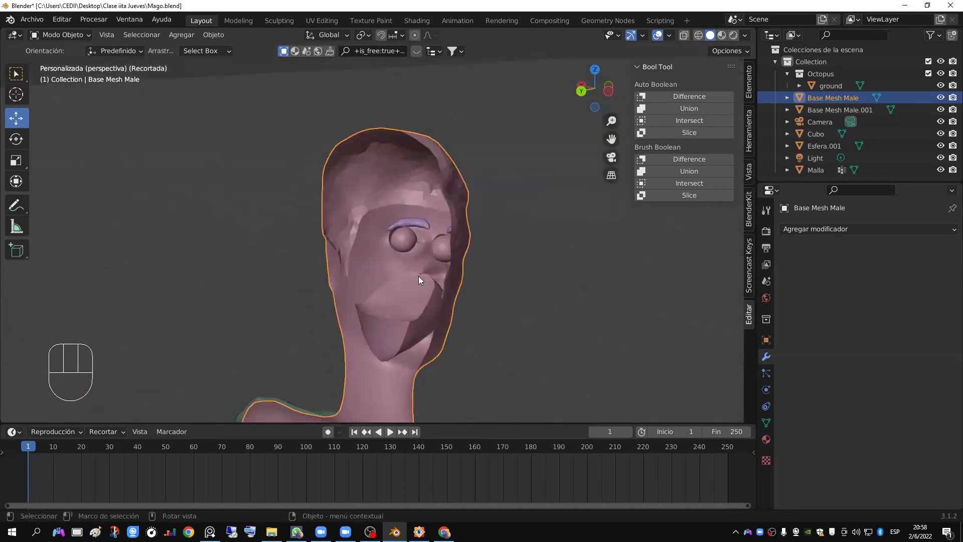
pyautogui.hotkey('alt', 'b')
# Step: Merge the eyebrows into the body mesh with Bool Tool's Auto Boolean Union
pyautogui.moveTo(557, 292); pyautogui.dragTo(402, 284, button='middle')
pyautogui.scroll(3, 402, 285)
pyautogui.click(412, 261)
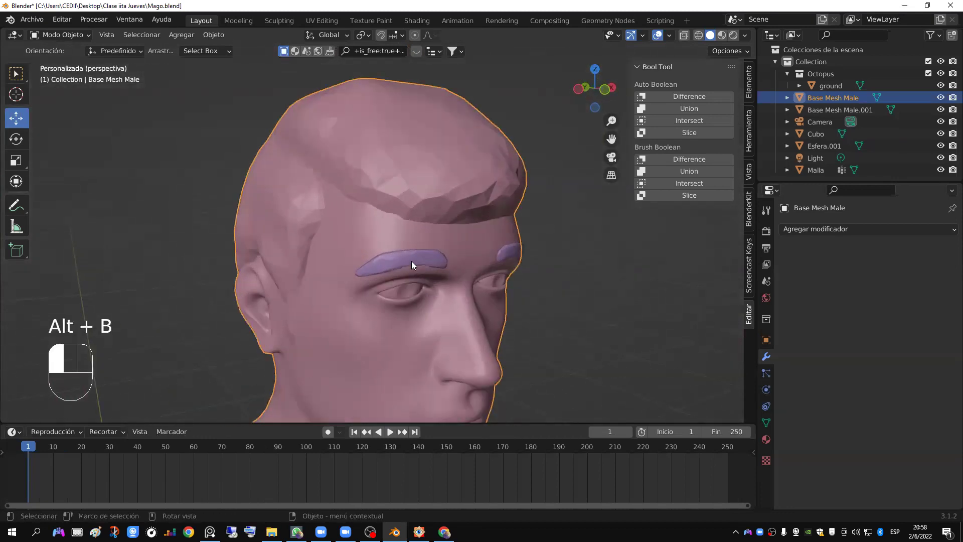
pyautogui.keyDown('shift'); pyautogui.click(455, 253); pyautogui.keyUp('shift')
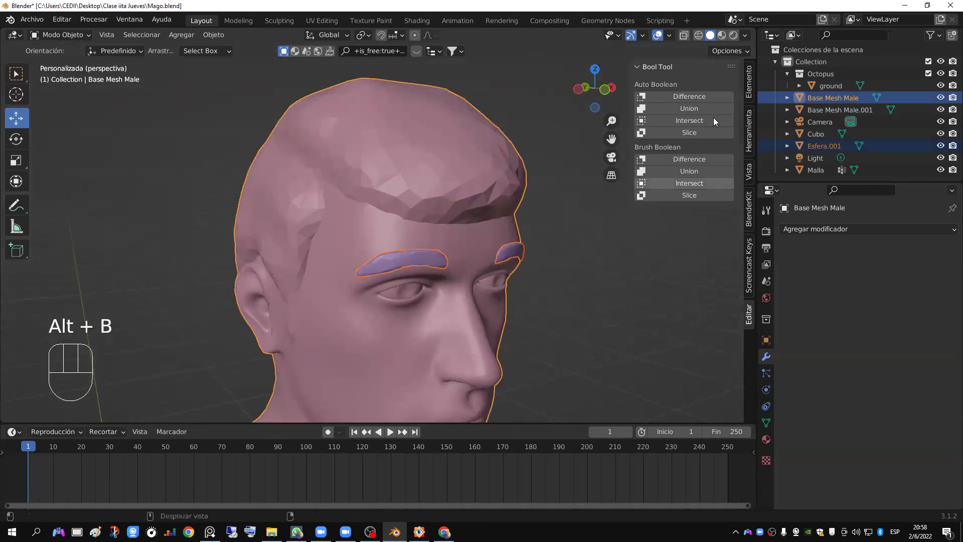
pyautogui.click(681, 109)
# Step: Deselect everything and examine the merged character from several angles, finishing on the head and shoulders in front orthographic view
pyautogui.scroll(-3, 515, 224)
pyautogui.press('a')
pyautogui.press('a')
pyautogui.moveTo(516, 284); pyautogui.dragTo(408, 225, button='middle')
pyautogui.scroll(-3, 375, 299)
pyautogui.moveTo(398, 284); pyautogui.dragTo(468, 285, button='middle')
pyautogui.scroll(-3, 457, 300)
pyautogui.press('KP_1')
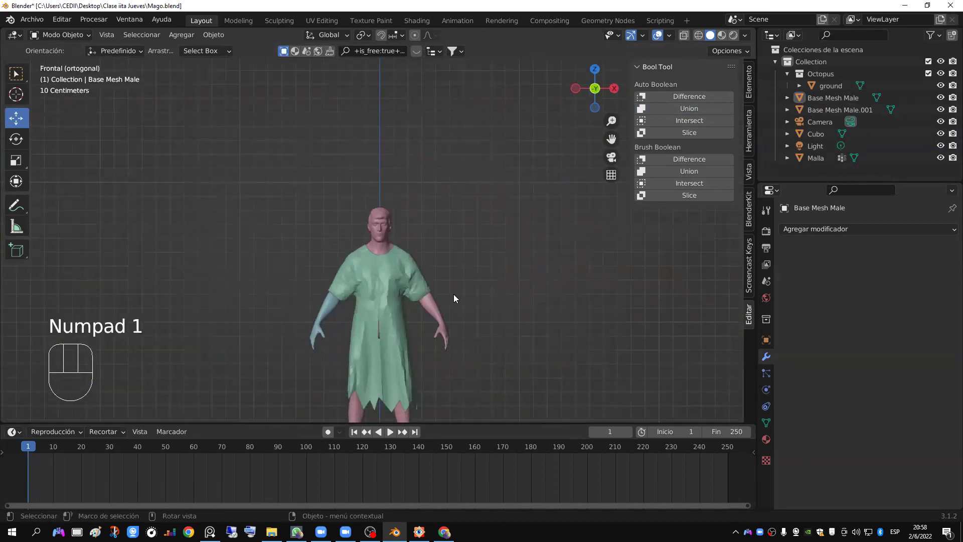
pyautogui.scroll(3, 453, 298)
pyautogui.scroll(2, 454, 298)
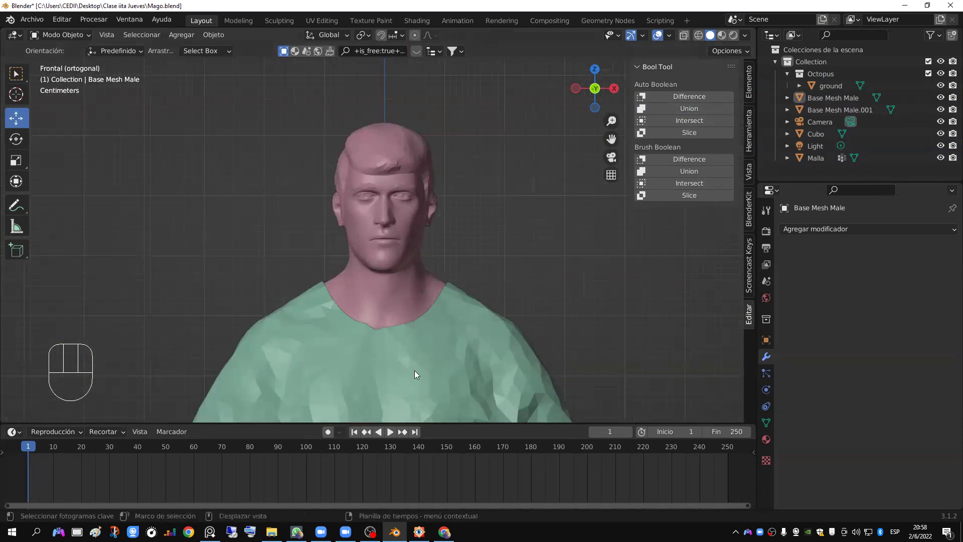
# Step: Switch to YouTube in the browser, leave full-screen playback and search for "sculpt timelapse"
pyautogui.hotkey('alt', 'Tab')
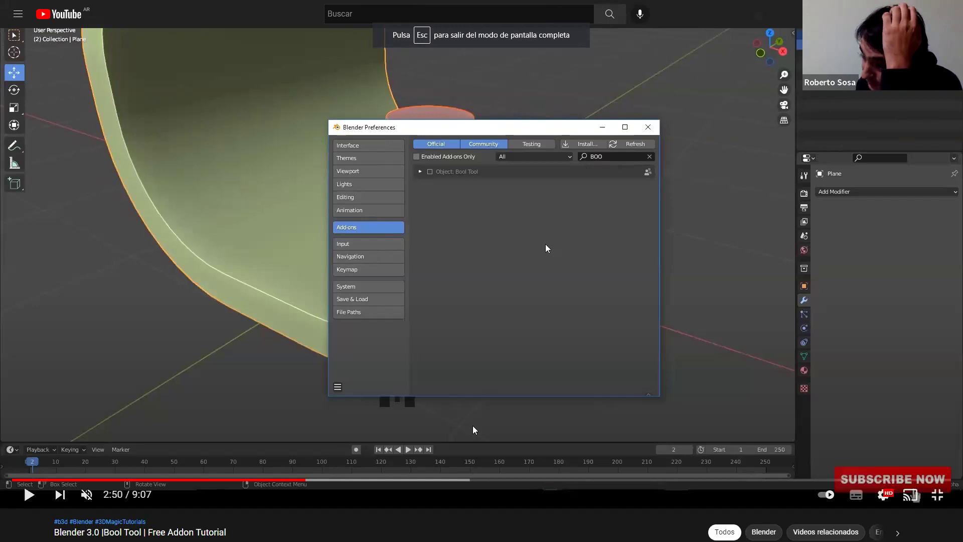
pyautogui.press('Escape')
pyautogui.click(377, 64)
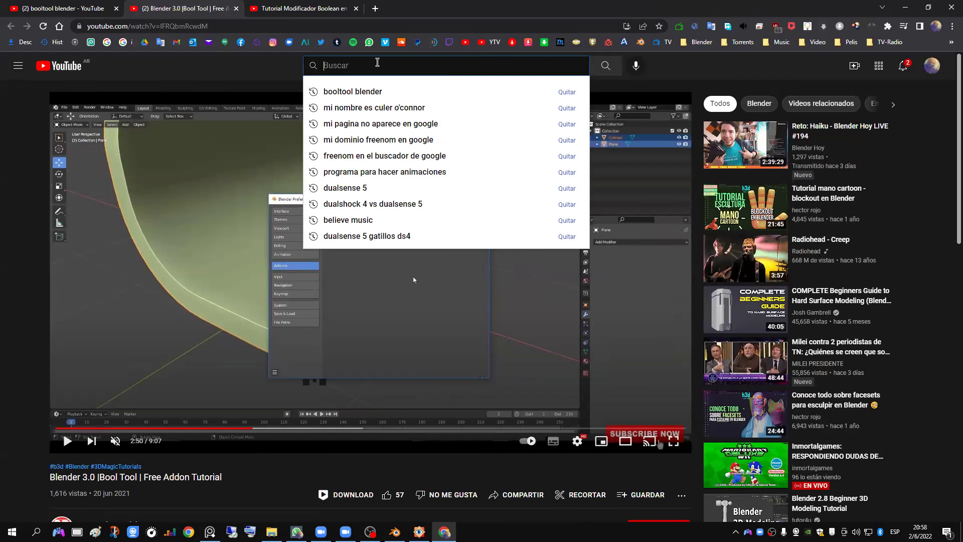
pyautogui.write('s')
pyautogui.press('BackSpace')
pyautogui.write('sculp')
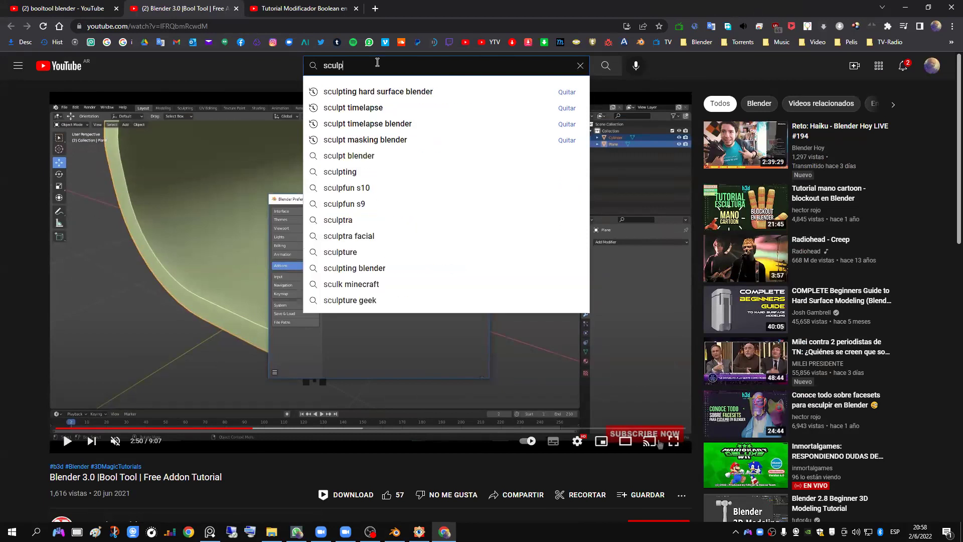
pyautogui.write('t timela')
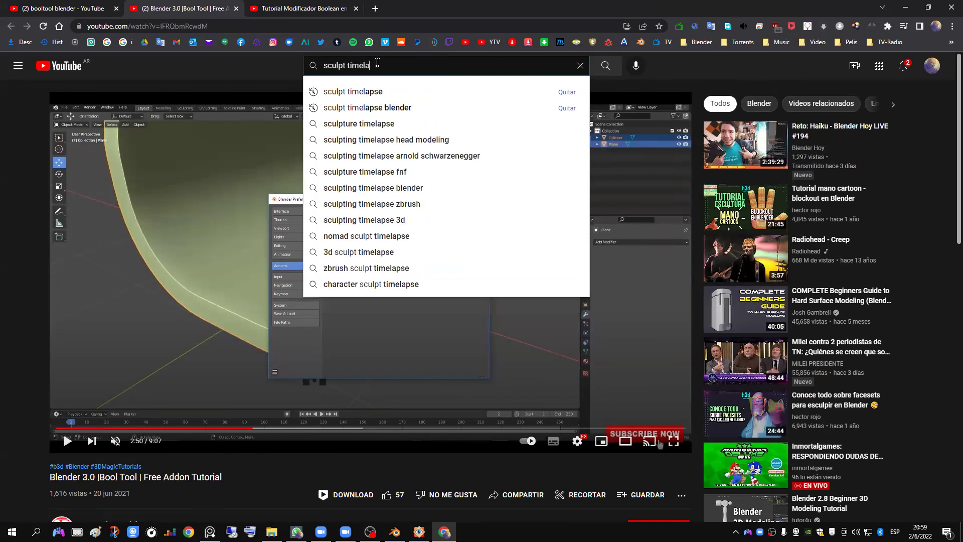
pyautogui.write('pse')
pyautogui.press('Return')
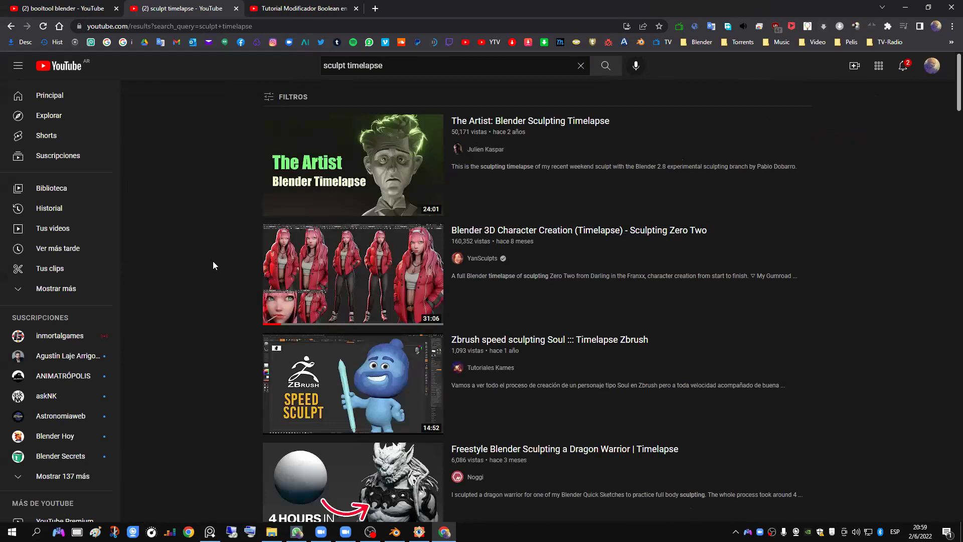
# Step: Find the video "Sculpt and Chill - Tracer [Overwatch] - 3D Blender Timelapse" in the results and open it in a new tab
pyautogui.scroll(-15, 212, 262)
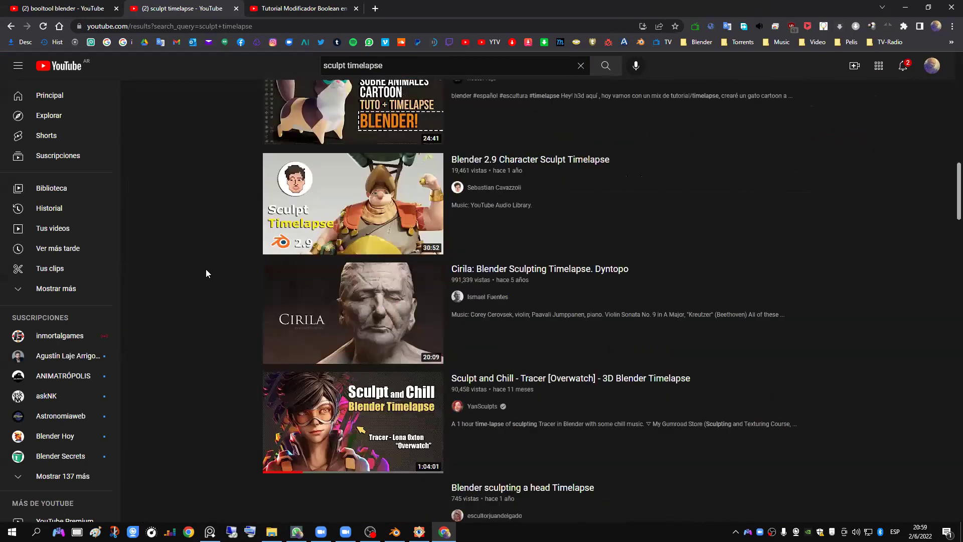
pyautogui.scroll(-5, 206, 270)
pyautogui.scroll(1, 215, 269)
pyautogui.middleClick(306, 191)
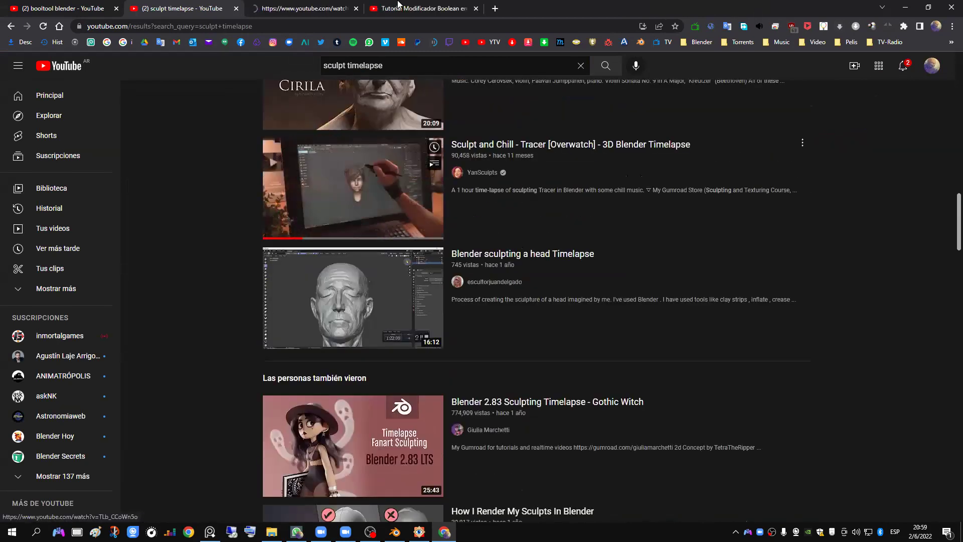
pyautogui.click(306, 8)
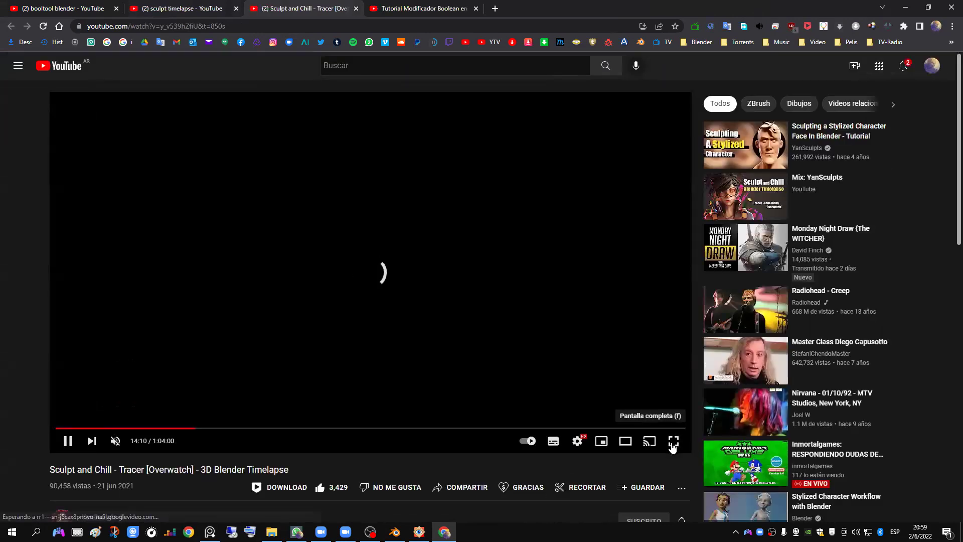
# Step: Play the Tracer timelapse in full screen from about 3:19 and skip forward a little
pyautogui.click(674, 441)
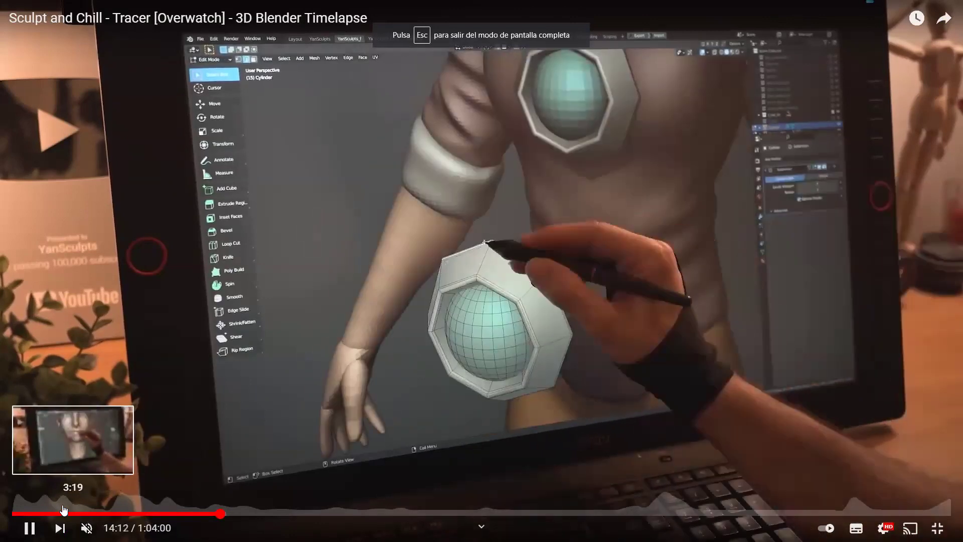
pyautogui.click(161, 510)
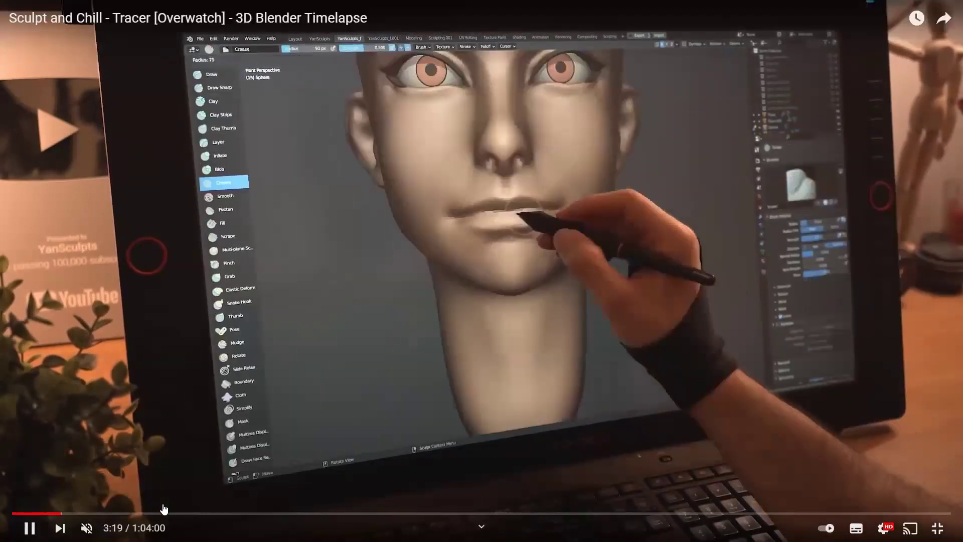
pyautogui.press('Right')
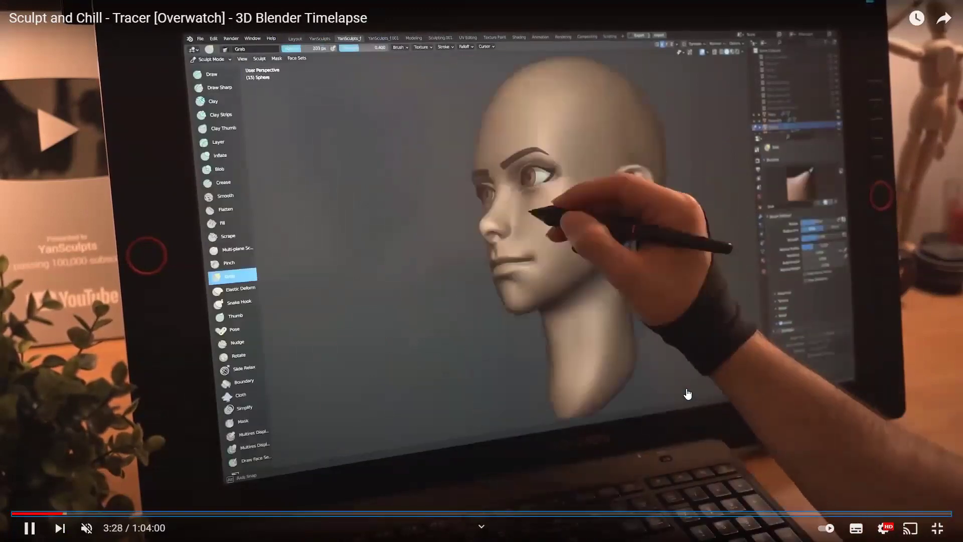
# Step: Skip forward through the Tracer timelapse from about 3:28 to 4:39 to examine how the hair strands are built
pyautogui.press('Right')
pyautogui.press('Left')
pyautogui.press('Right')
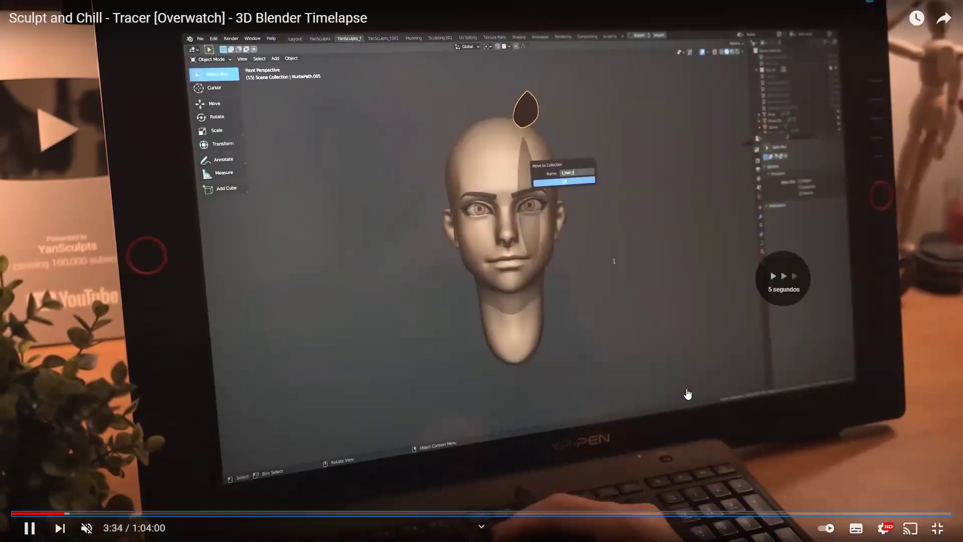
pyautogui.press('Right')
pyautogui.press('Right')
pyautogui.press('Right')
pyautogui.press('Right')
pyautogui.press('Right')
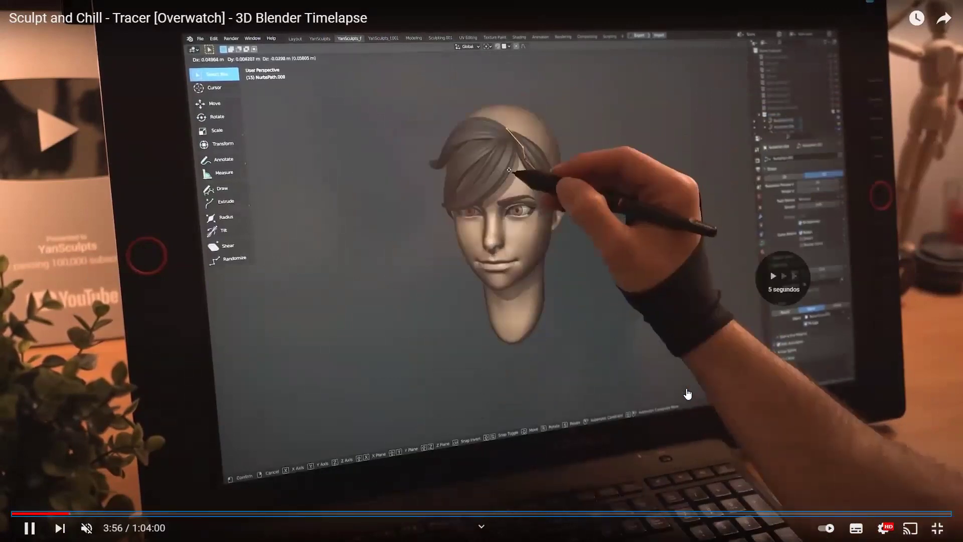
pyautogui.press('Right')
pyautogui.press('Right')
pyautogui.press('Right')
pyautogui.press('Right')
pyautogui.press('Right')
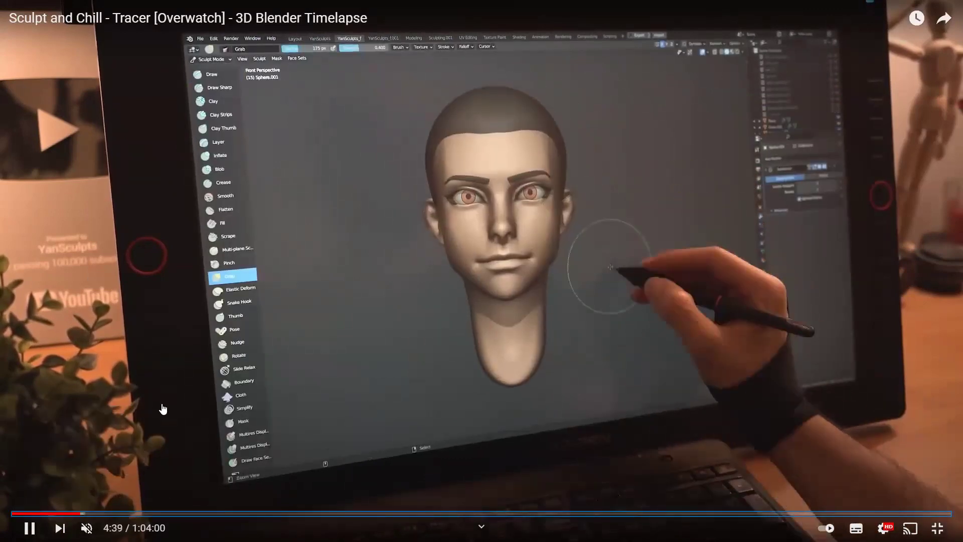
pyautogui.press('Left')
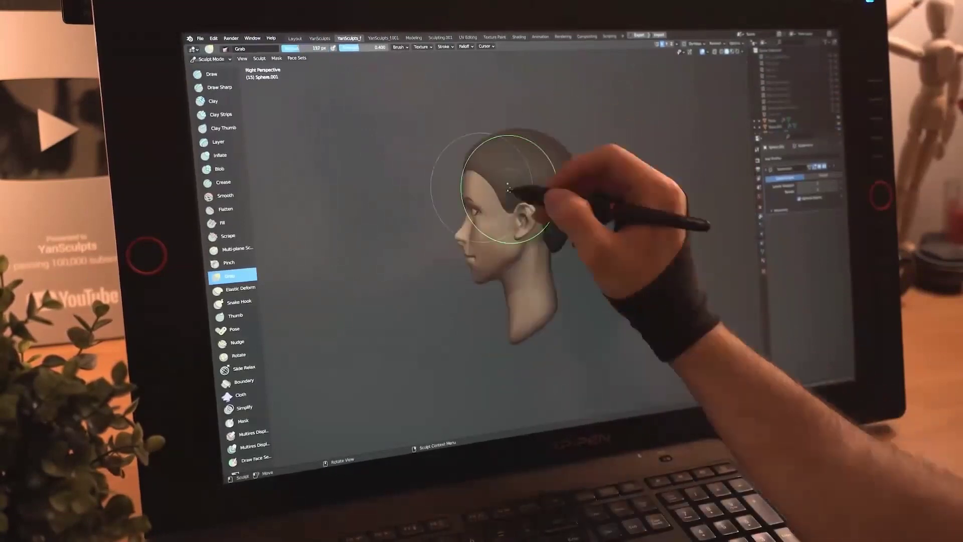
pyautogui.press('Right')
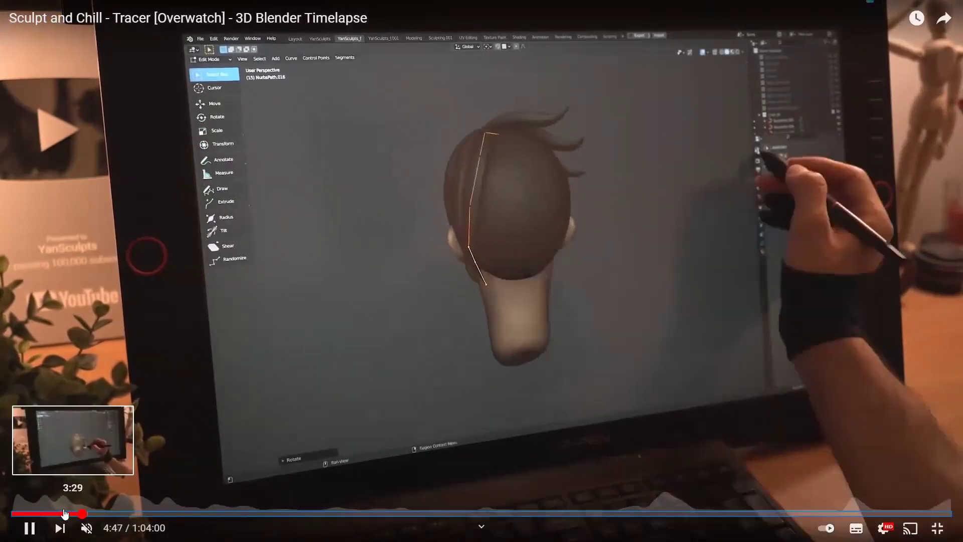
# Step: Replay the hair-strand modelling from about 3:29 and jump ahead to about 7:10
pyautogui.click(63, 512)
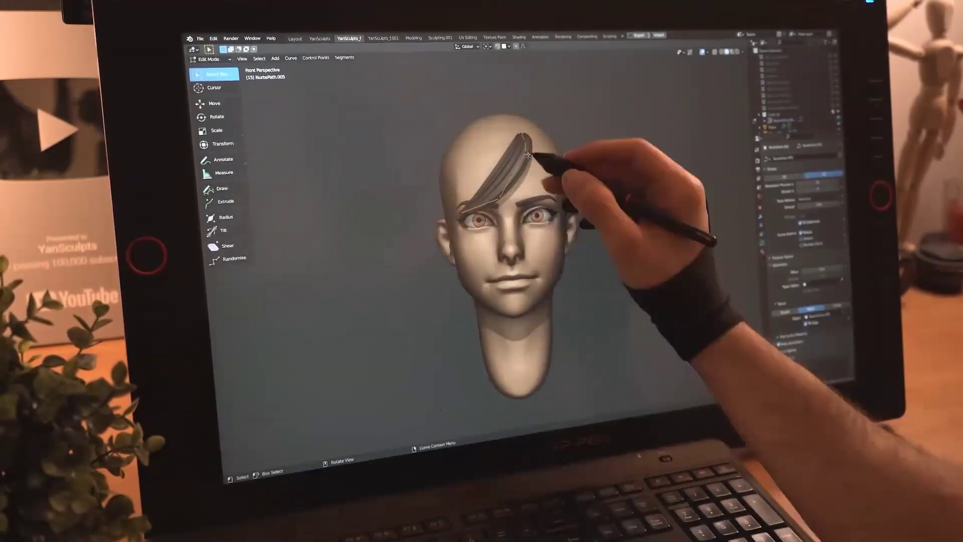
pyautogui.moveTo(470, 240); pyautogui.dragTo(504, 214, button='middle')
pyautogui.moveTo(560, 186); pyautogui.dragTo(471, 210, button='middle')
pyautogui.hotkey('shift', 'd')
pyautogui.hotkey('ctrl', 'z')
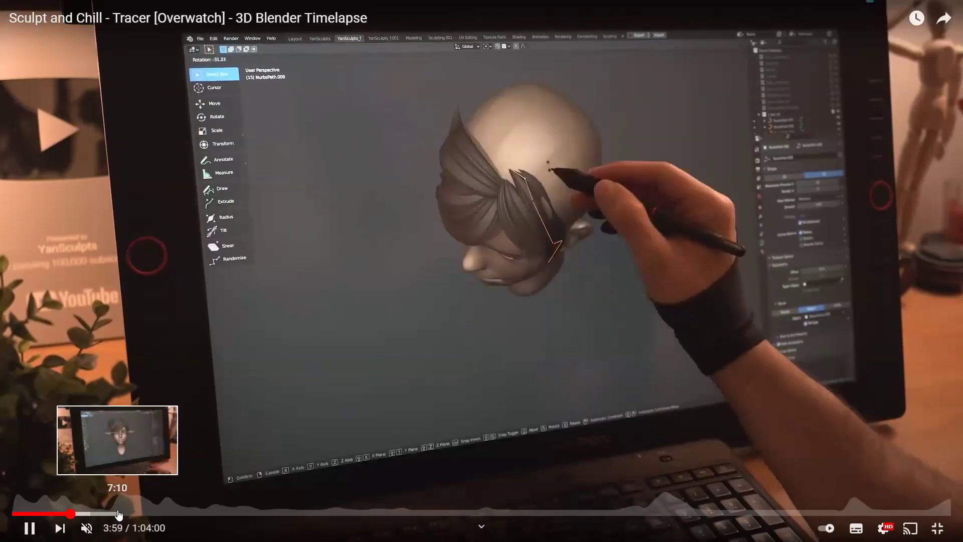
pyautogui.click(118, 512)
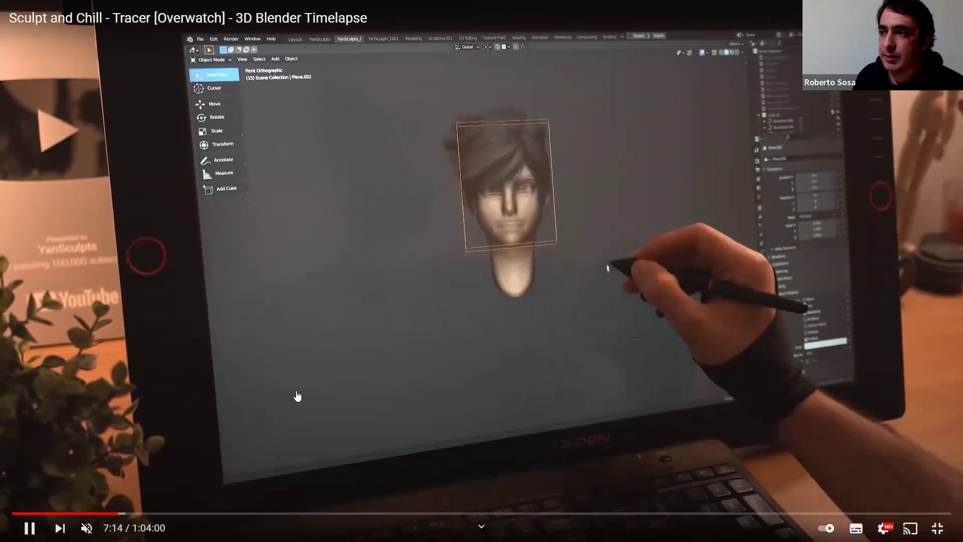
# Step: Leave full-screen playback, copy the Tracer timelapse's web address and pause the video
pyautogui.doubleClick(300, 394)
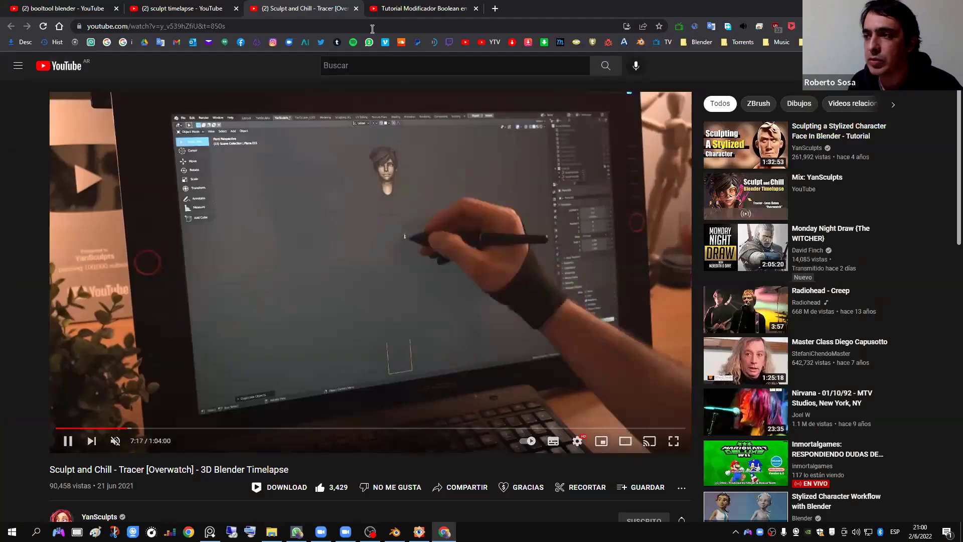
pyautogui.click(372, 26)
pyautogui.hotkey('ctrl', 'c')
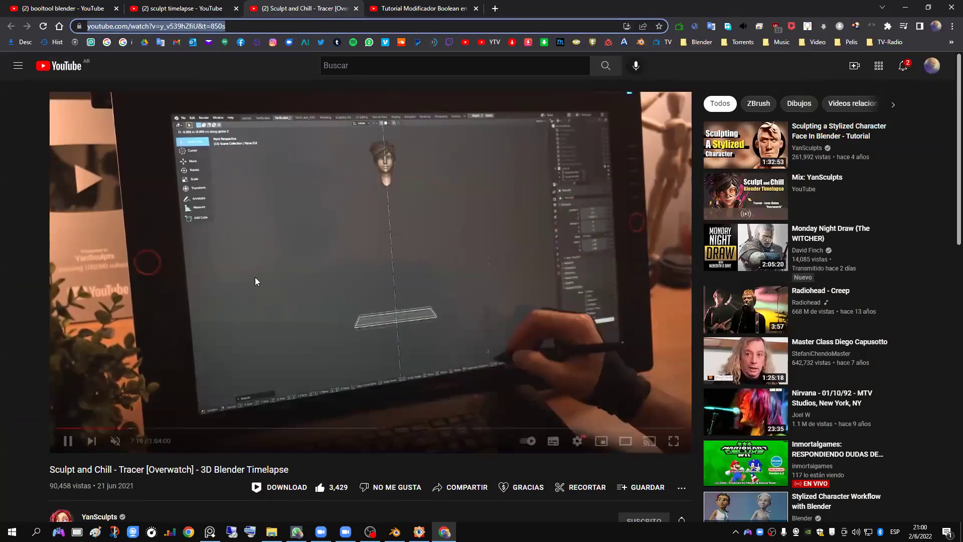
pyautogui.click(254, 284)
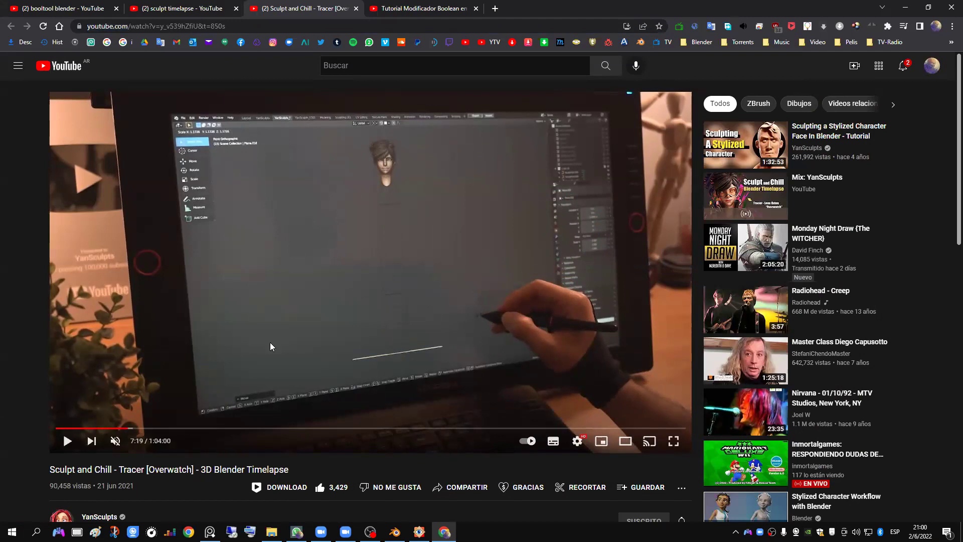
# Step: Switch to WhatsApp, send the copied video link to the "Curso mayo IITA Blender" group and minimise the chat window
pyautogui.click(297, 531)
pyautogui.click(323, 394)
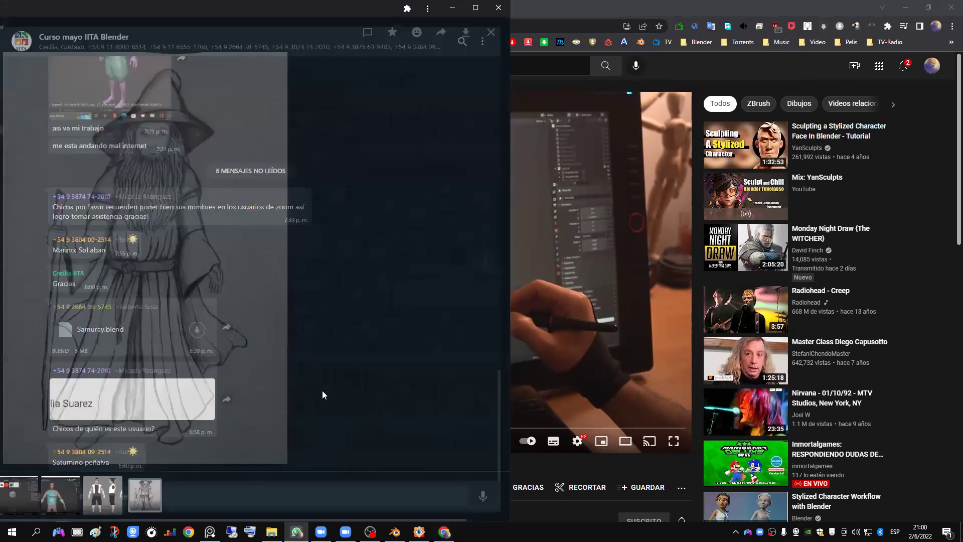
pyautogui.click(148, 504)
pyautogui.hotkey('ctrl', 'v')
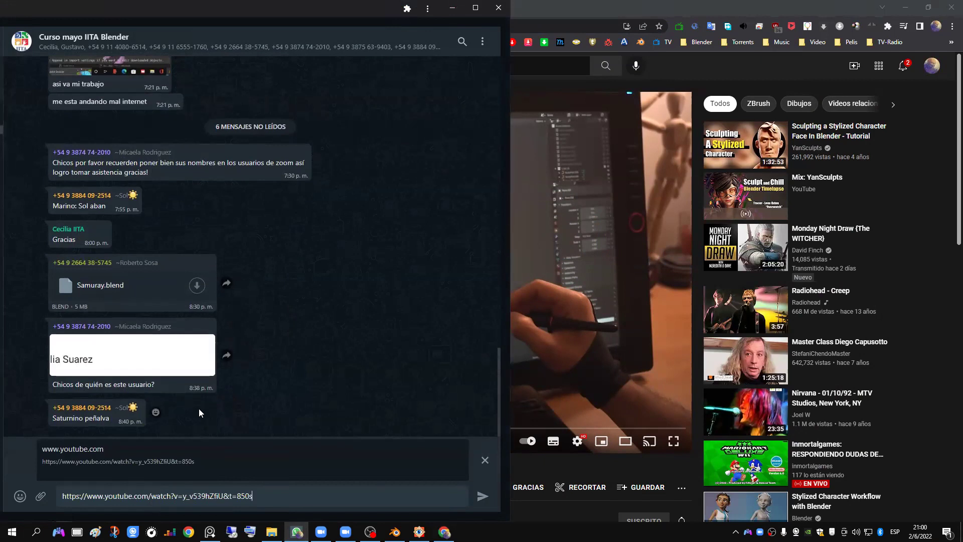
pyautogui.press('Return')
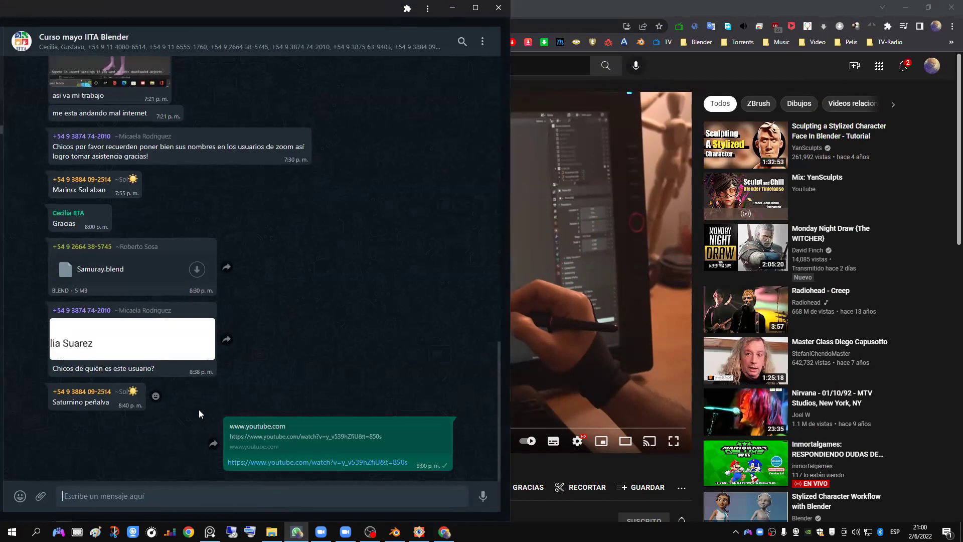
pyautogui.click(453, 8)
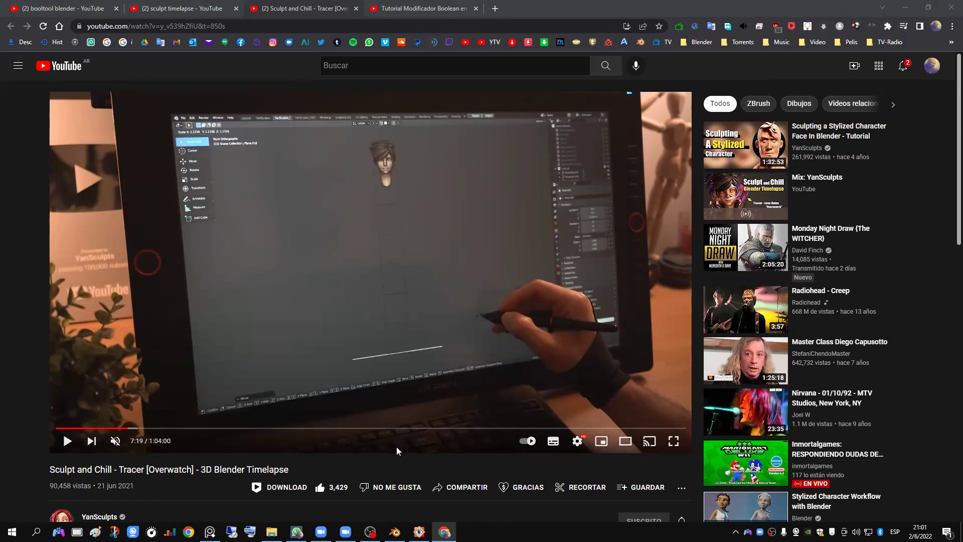
# Step: Move the Tracer timelapse to about 9:19 and view the full-body sculpting in full screen, pausing at 9:28
pyautogui.moveTo(136, 427); pyautogui.dragTo(147, 426)
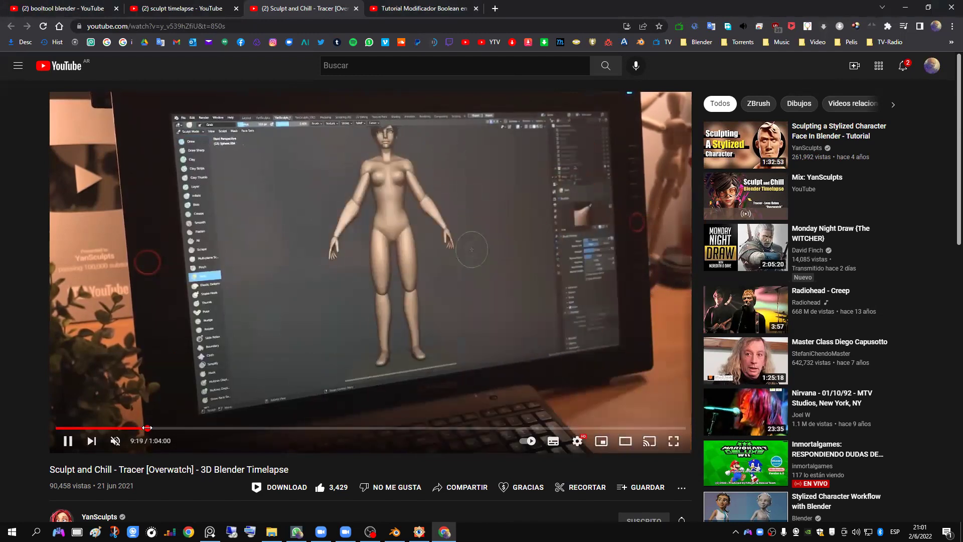
pyautogui.hotkey('alt', 'Tab')
pyautogui.hotkey('alt', 'Tab')
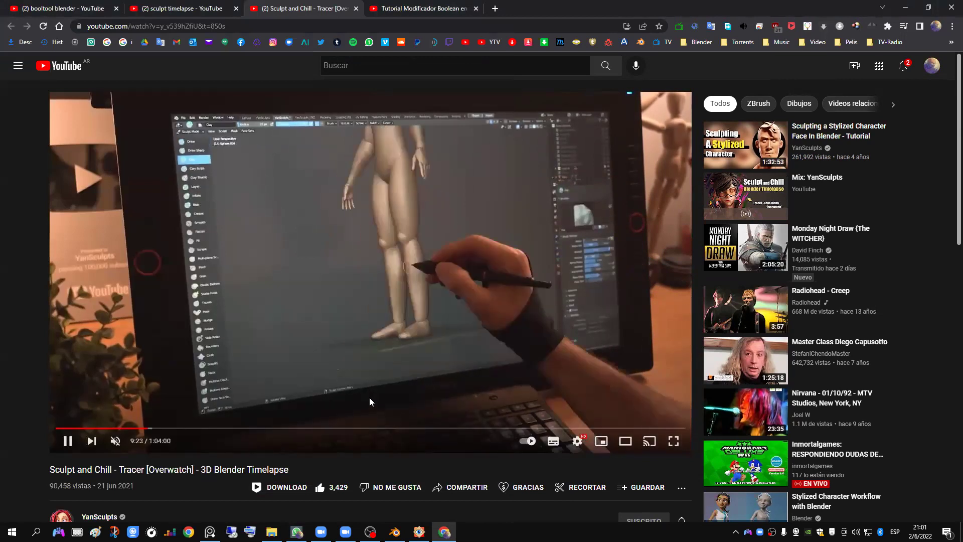
pyautogui.click(398, 359)
pyautogui.click(673, 441)
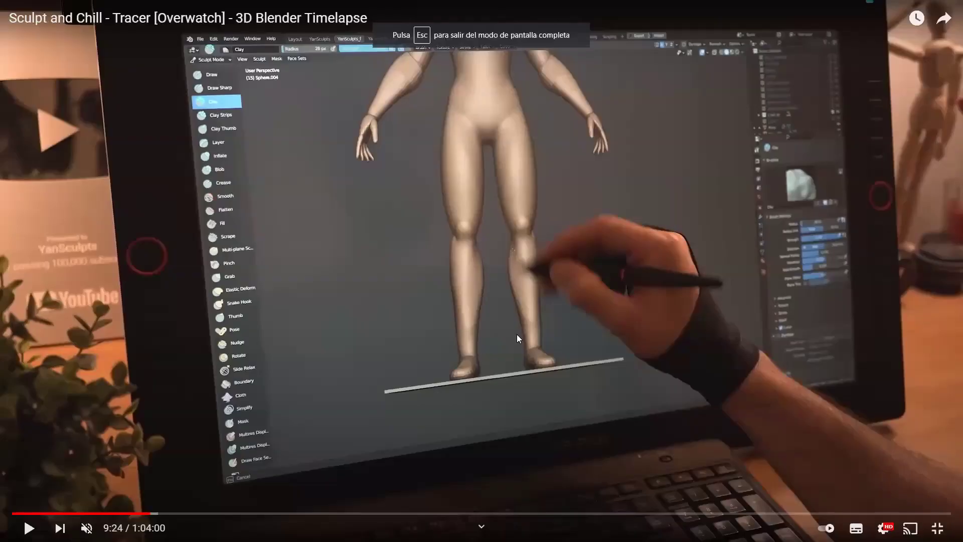
pyautogui.click(517, 334)
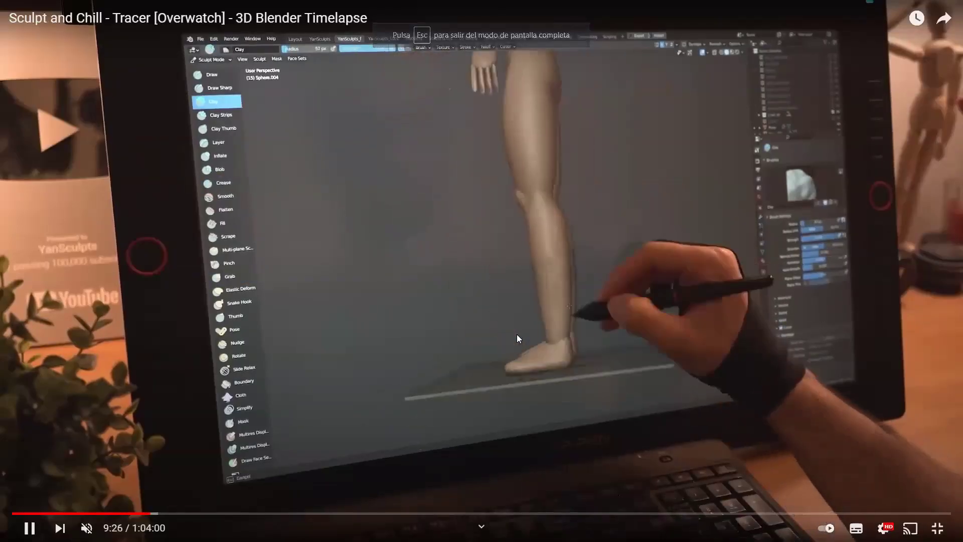
pyautogui.click(517, 334)
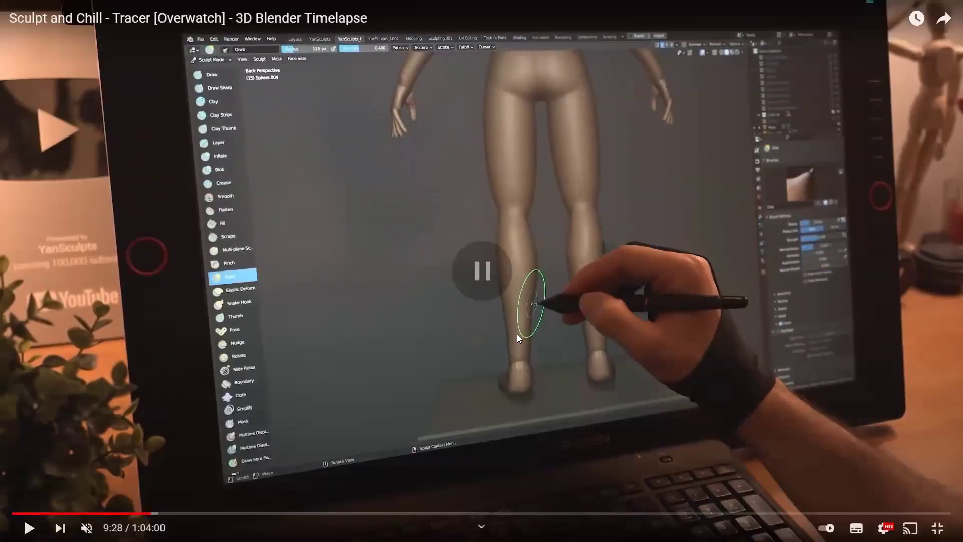
# Step: Step the paused video back to 9:18 and examine the body built from separate parts in full screen
pyautogui.press('Escape')
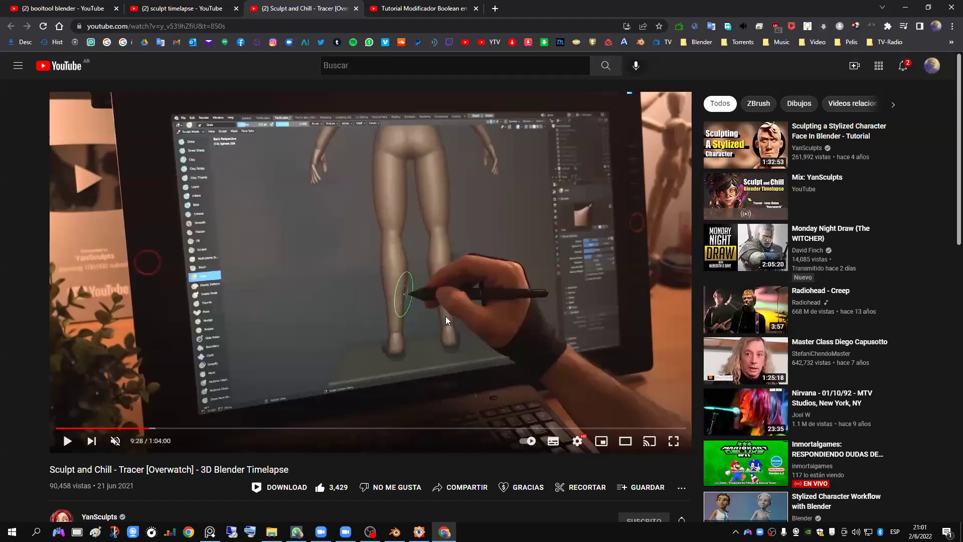
pyautogui.press('Left')
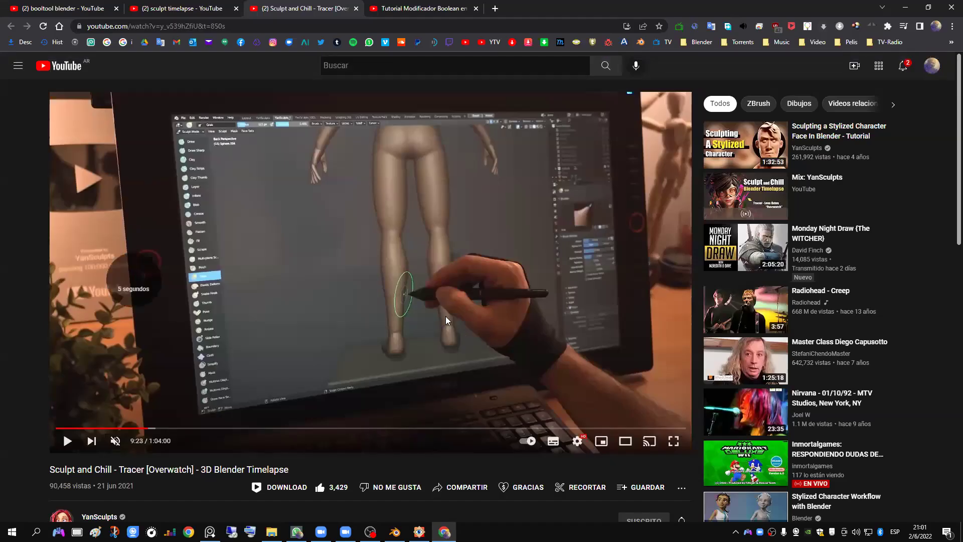
pyautogui.press('Left')
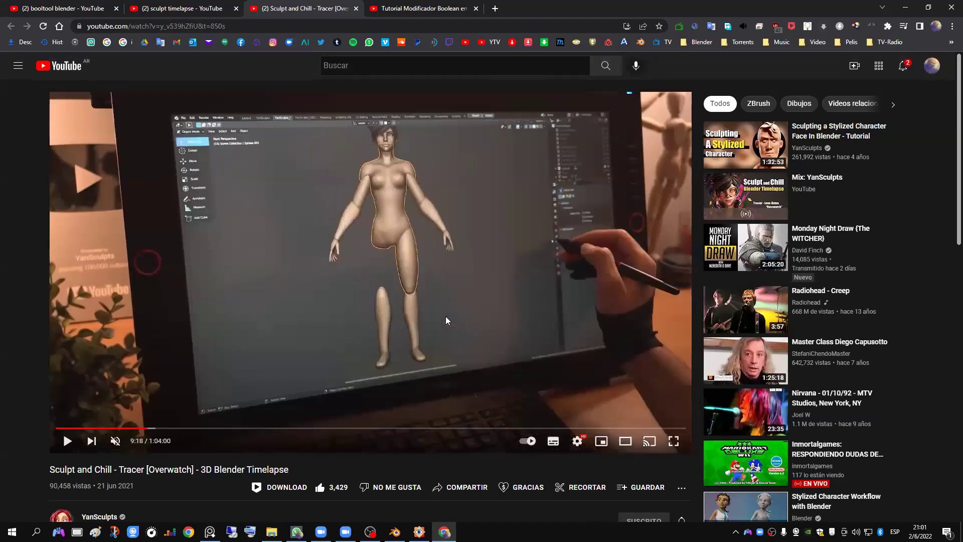
pyautogui.doubleClick(445, 316)
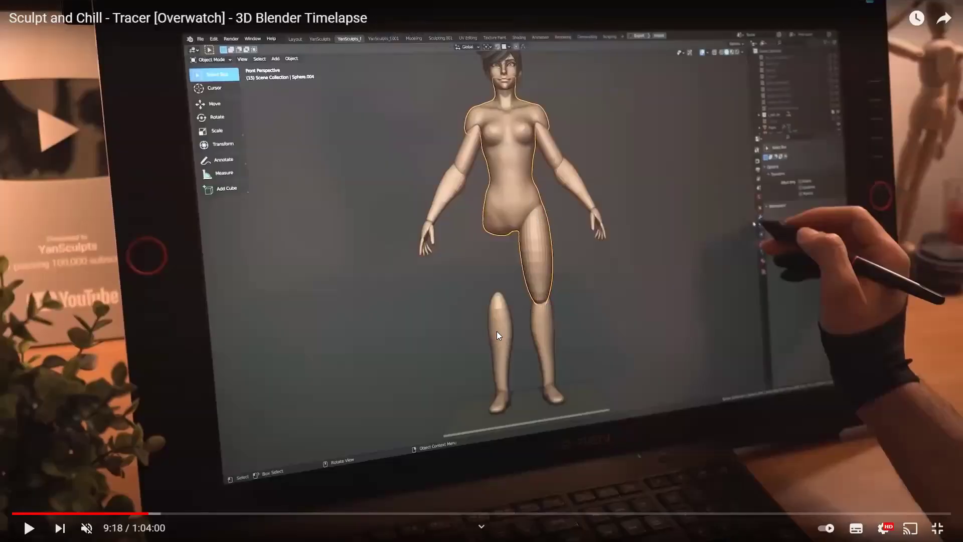
pyautogui.doubleClick(307, 438)
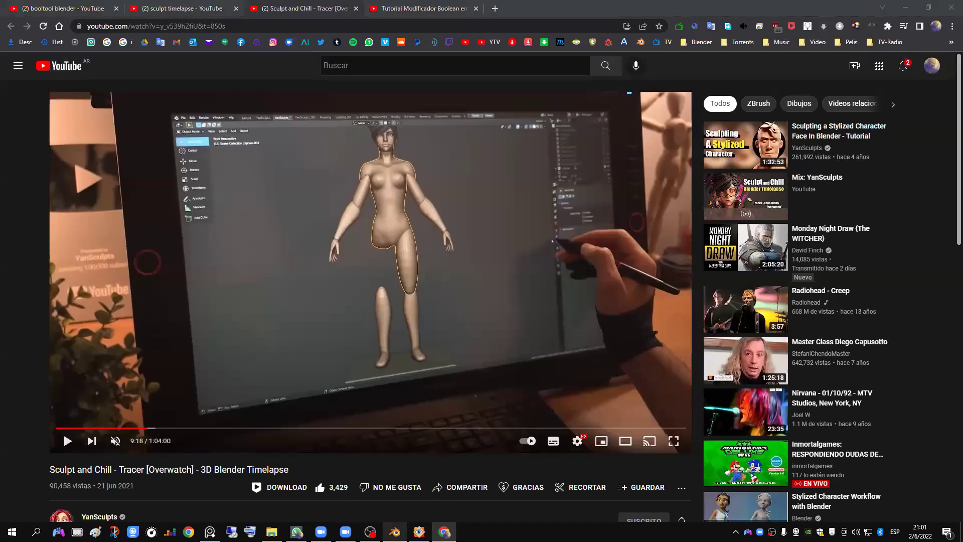
# Step: Switch to Blender and delete the detached forearm and hand beside the robe
pyautogui.click(395, 532)
pyautogui.scroll(3, 350, 284)
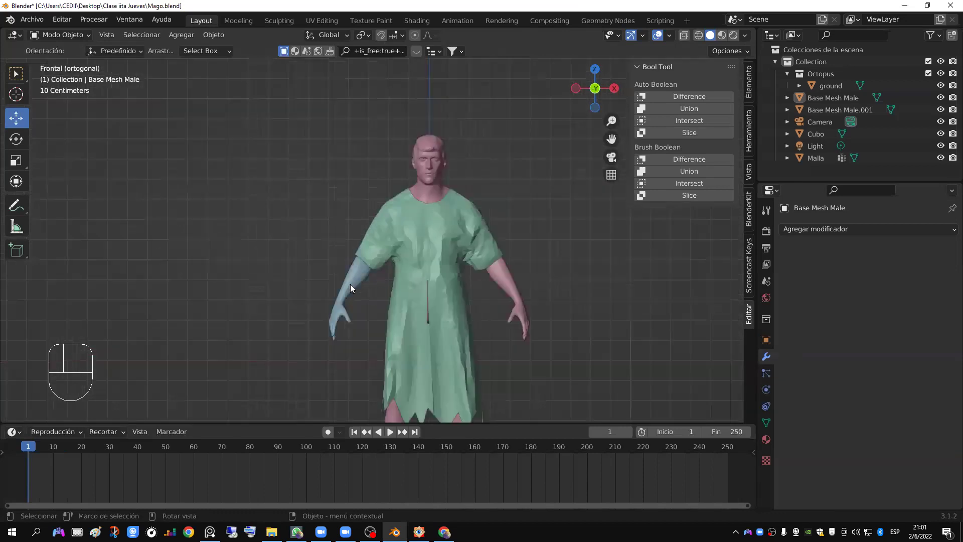
pyautogui.click(348, 284)
pyautogui.press('Delete')
# Step: Hide the robe mesh and delete the small cube protruding from the arm stump
pyautogui.click(368, 256)
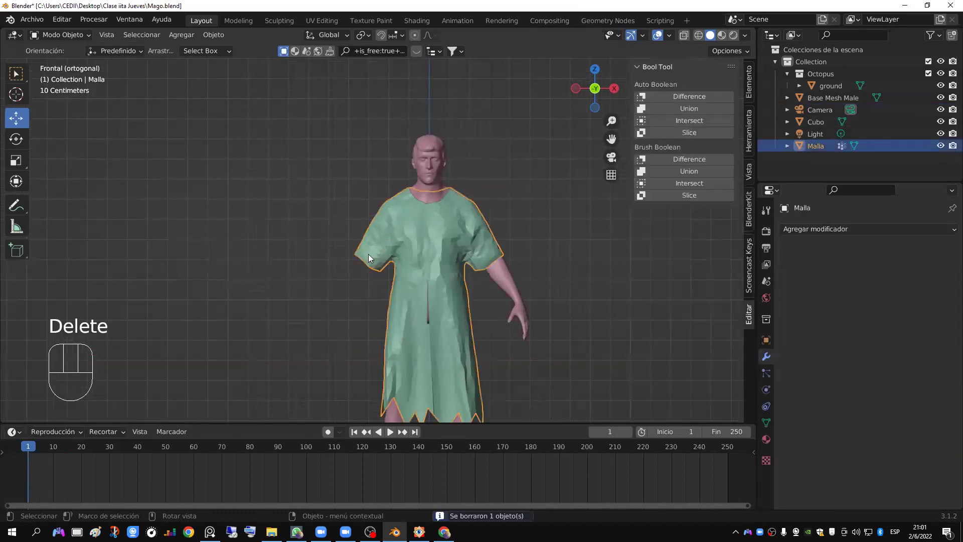
pyautogui.press('h')
pyautogui.scroll(5, 373, 251)
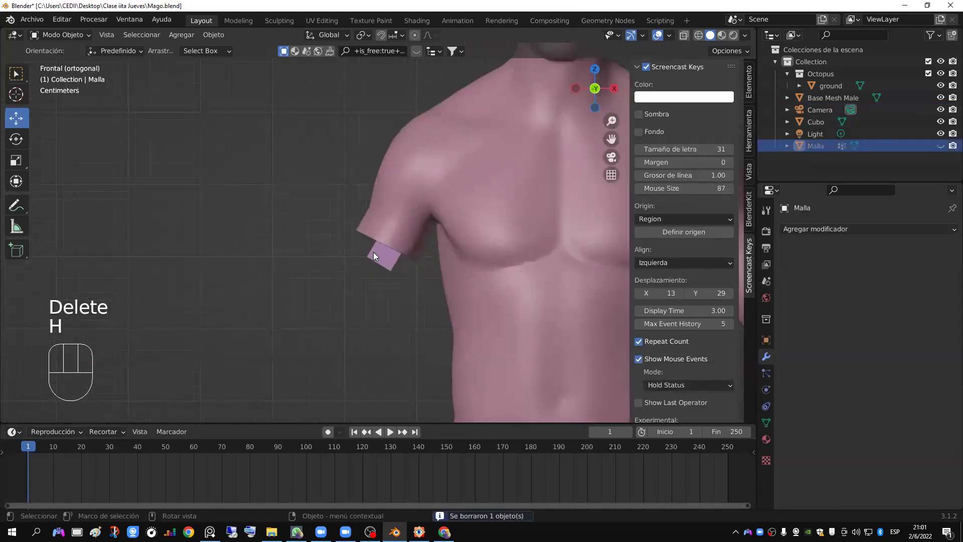
pyautogui.click(373, 252)
pyautogui.press('Delete')
# Step: Add a UV sphere, shrink it and stretch it about 3.4 times along Z into a slim ellipsoid
pyautogui.scroll(-5, 374, 250)
pyautogui.hotkey('shift', 'a')
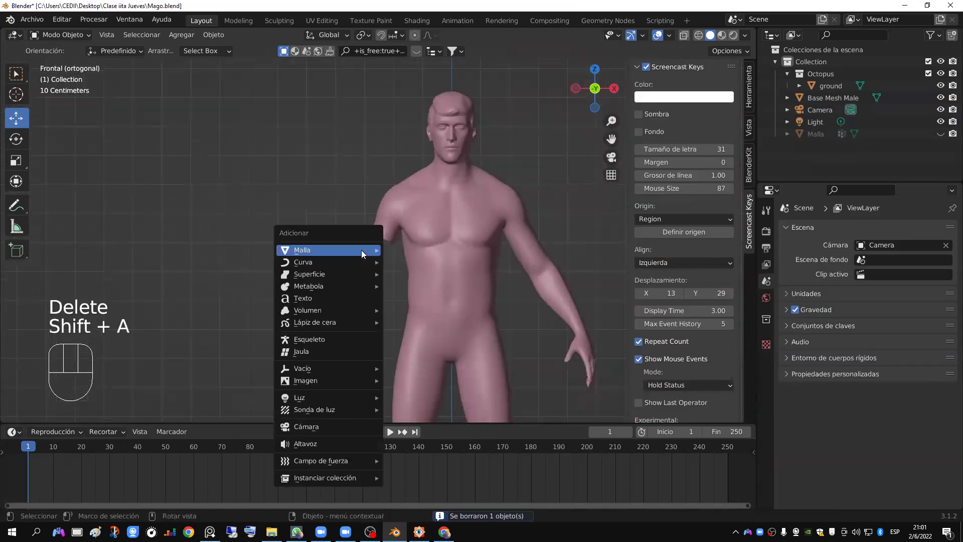
pyautogui.moveTo(361, 250)
pyautogui.click(405, 286)
pyautogui.scroll(-3, 446, 295)
pyautogui.press('s')
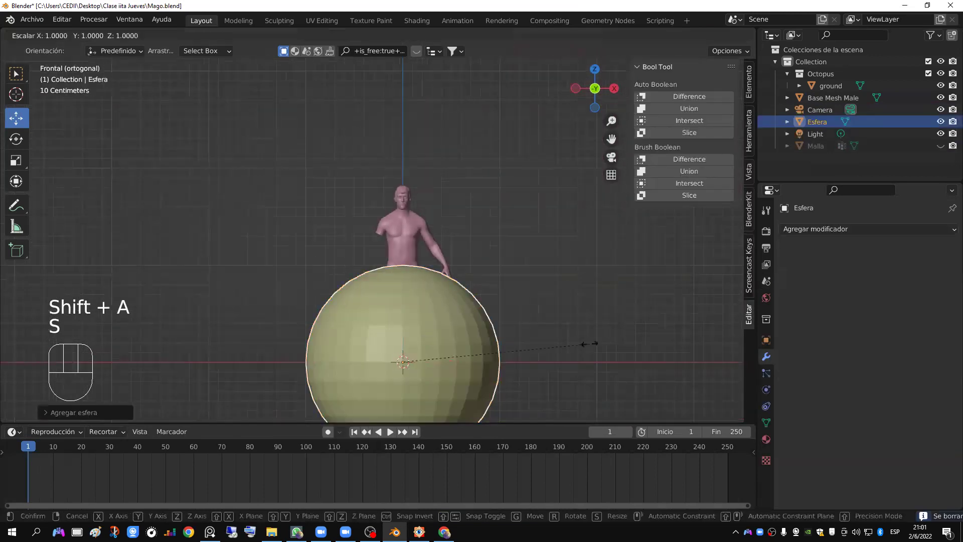
pyautogui.click(432, 354)
pyautogui.press('s')
pyautogui.press('z')
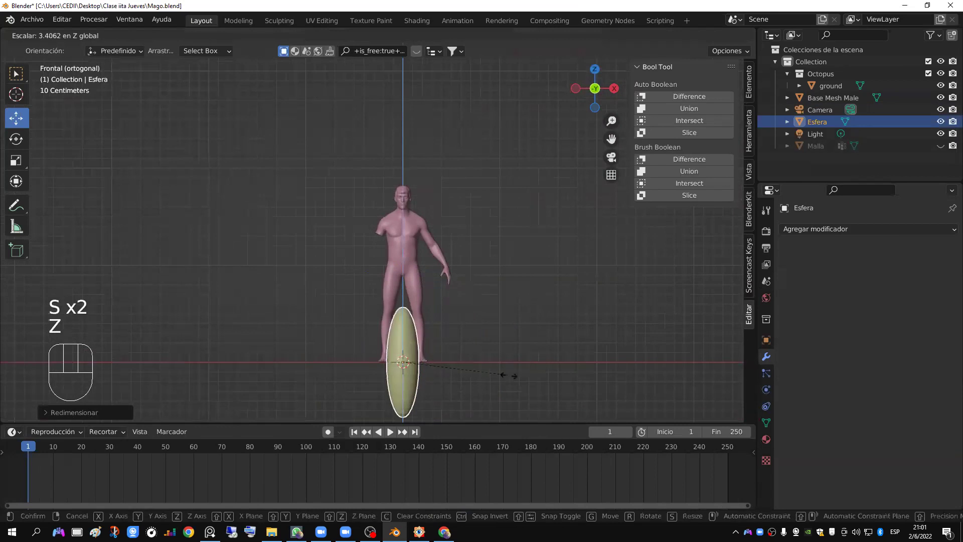
pyautogui.click(507, 376)
pyautogui.press('s')
pyautogui.click(464, 368)
# Step: Move the ellipsoid up to the cut arm's shoulder and scale it to upper-arm size
pyautogui.press('g')
pyautogui.click(440, 273)
pyautogui.scroll(3, 441, 274)
pyautogui.press('s')
pyautogui.click(396, 283)
pyautogui.press('g')
pyautogui.click(437, 271)
# Step: Rotate the ellipsoid to follow the slope of the arm and fit its upper end against the stump
pyautogui.press('r')
pyautogui.press('g')
pyautogui.press('r')
pyautogui.click(441, 266)
pyautogui.press('g')
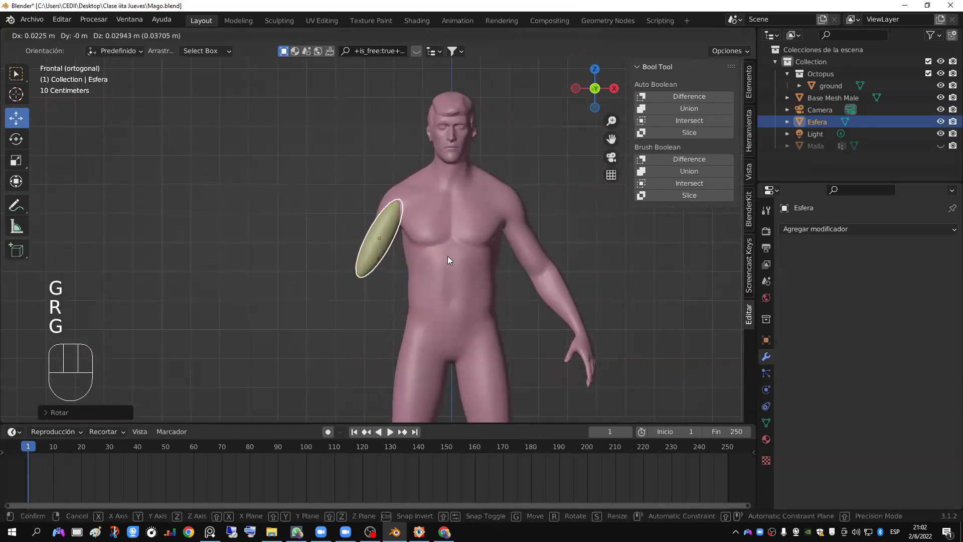
pyautogui.click(448, 259)
pyautogui.press('r')
pyautogui.click(469, 258)
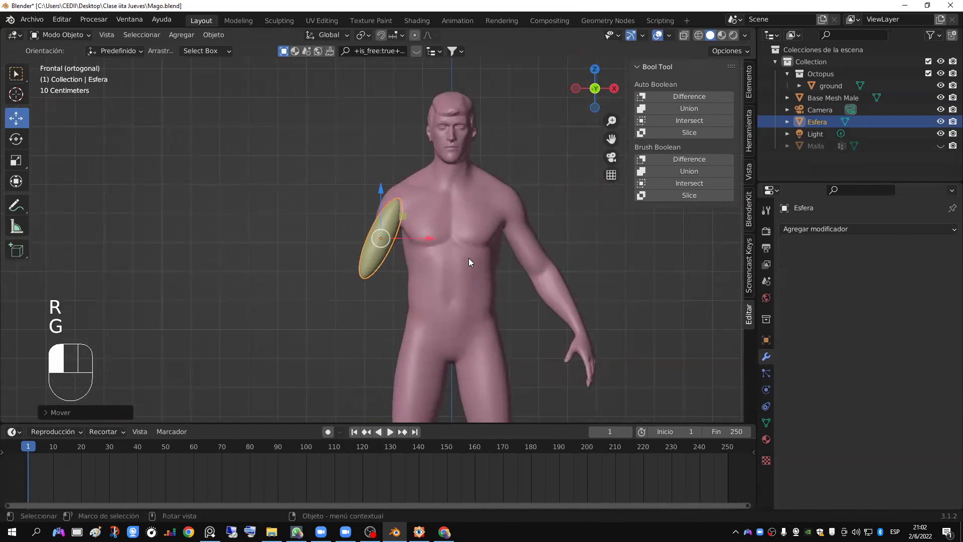
# Step: Duplicate the upper-arm ellipsoid and place the copy below it as the forearm
pyautogui.scroll(-2, 453, 270)
pyautogui.hotkey('shift', 'd')
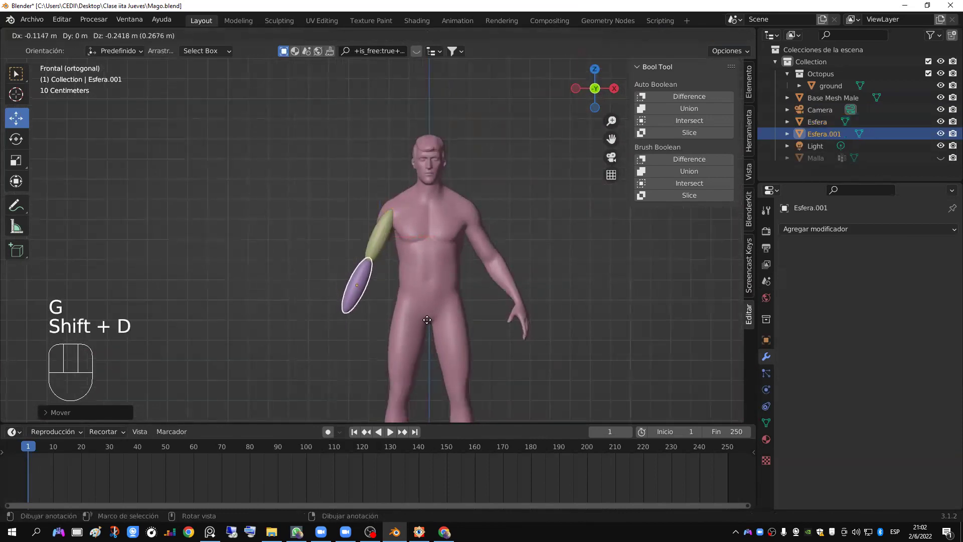
pyautogui.click(427, 319)
# Step: Add a UV sphere and shrink it down to a small ball for the elbow joint
pyautogui.hotkey('shift', 'a')
pyautogui.moveTo(424, 271)
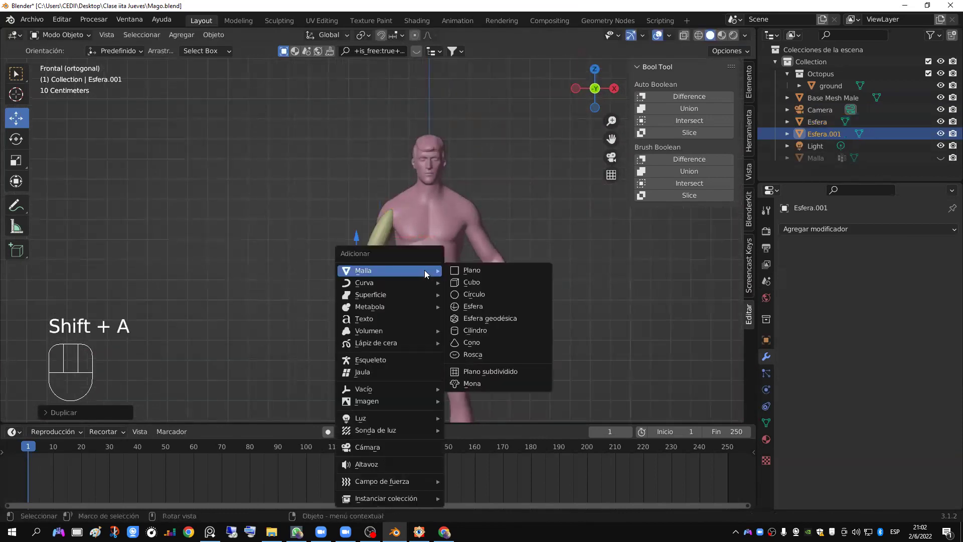
pyautogui.click(473, 305)
pyautogui.press('s')
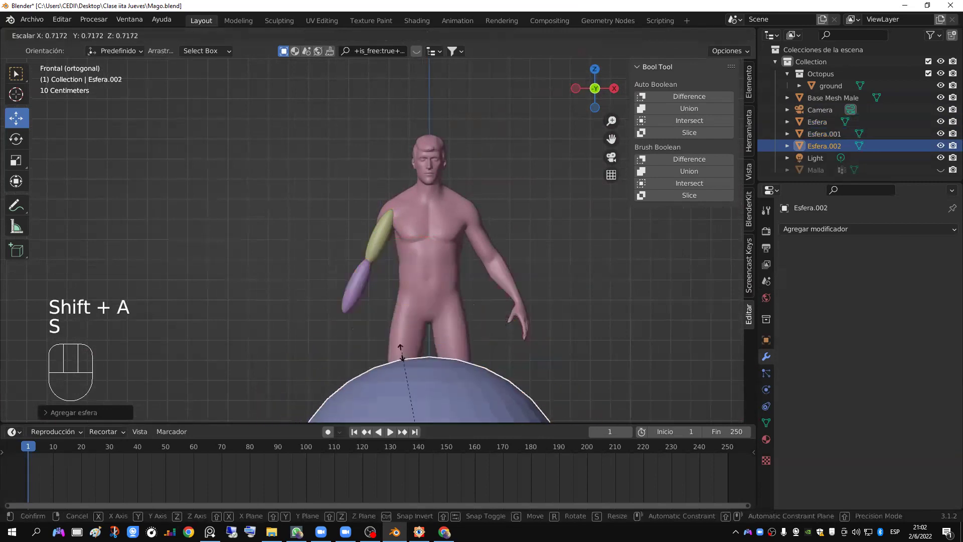
pyautogui.press('s')
pyautogui.scroll(-4, 424, 376)
pyautogui.click(419, 361)
pyautogui.scroll(6, 420, 319)
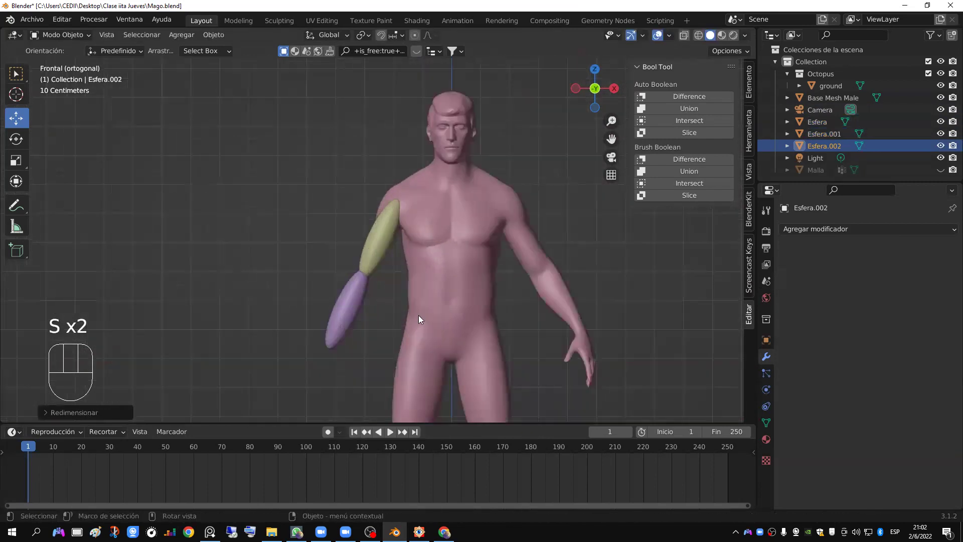
# Step: Move the small ball between the upper-arm and forearm ellipsoids and scale it to about 0.54 to fit the elbow
pyautogui.press('g')
pyautogui.click(432, 311)
pyautogui.press('s')
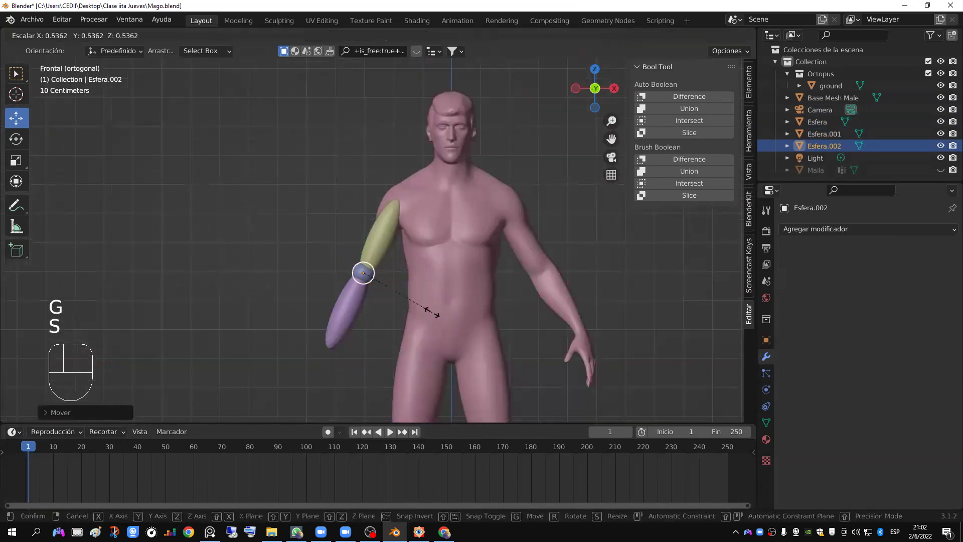
pyautogui.click(433, 312)
# Step: Duplicate the elbow sphere, place the copy at the forearm's lower end as the hand, and flatten it along Z
pyautogui.scroll(-2, 427, 315)
pyautogui.hotkey('shift', 'd')
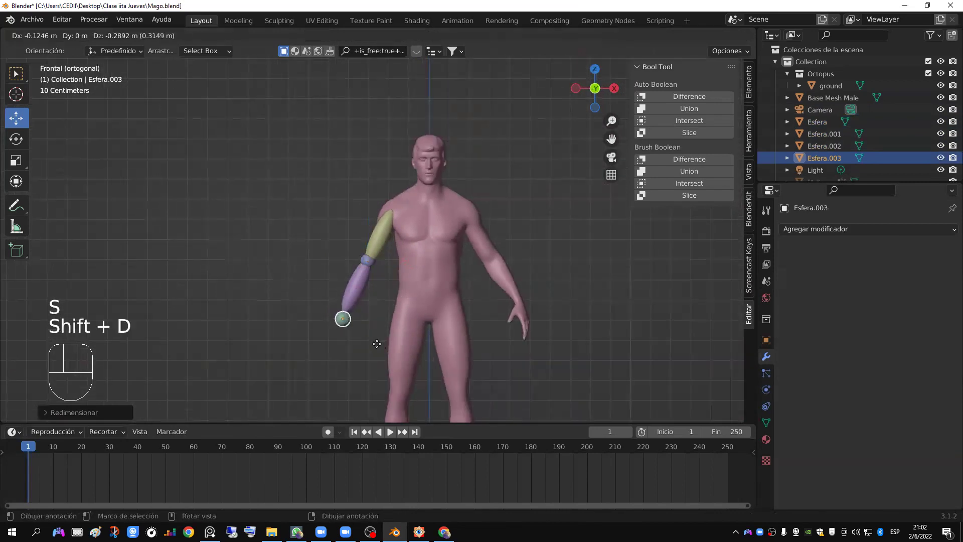
pyautogui.click(379, 341)
pyautogui.moveTo(379, 341); pyautogui.dragTo(452, 363, button='middle')
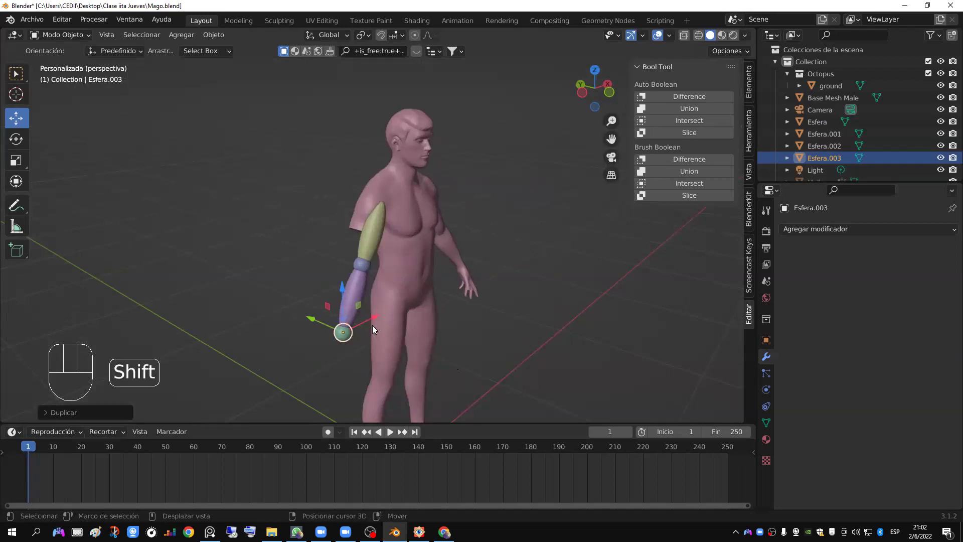
pyautogui.keyDown('shift'); pyautogui.moveTo(372, 325); pyautogui.dragTo(373, 288, button='middle'); pyautogui.keyUp('shift')
pyautogui.scroll(4, 373, 287)
pyautogui.press('s')
pyautogui.press('z')
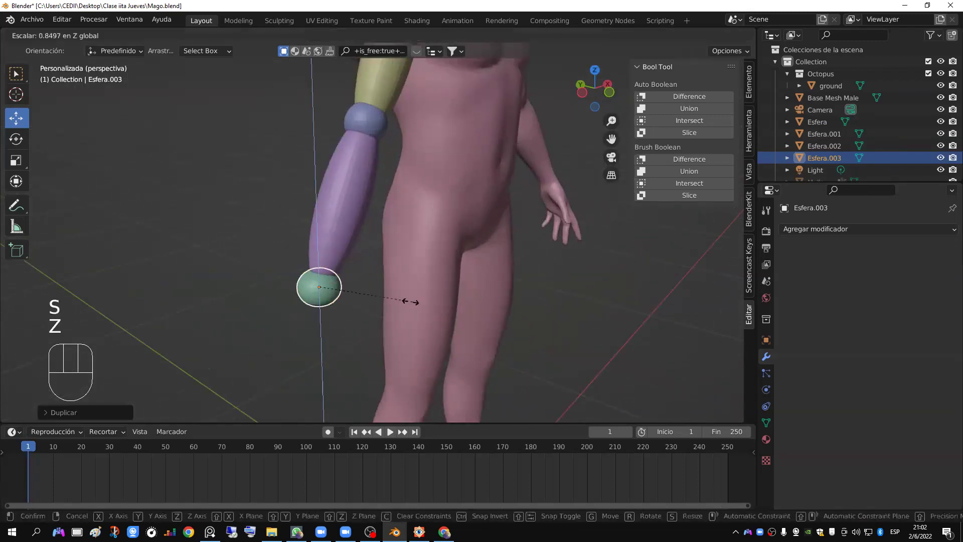
pyautogui.click(394, 301)
# Step: Rotate the flattened hand sphere in the front view to follow the forearm's slope, and adjust its position and size
pyautogui.press('KP_3')
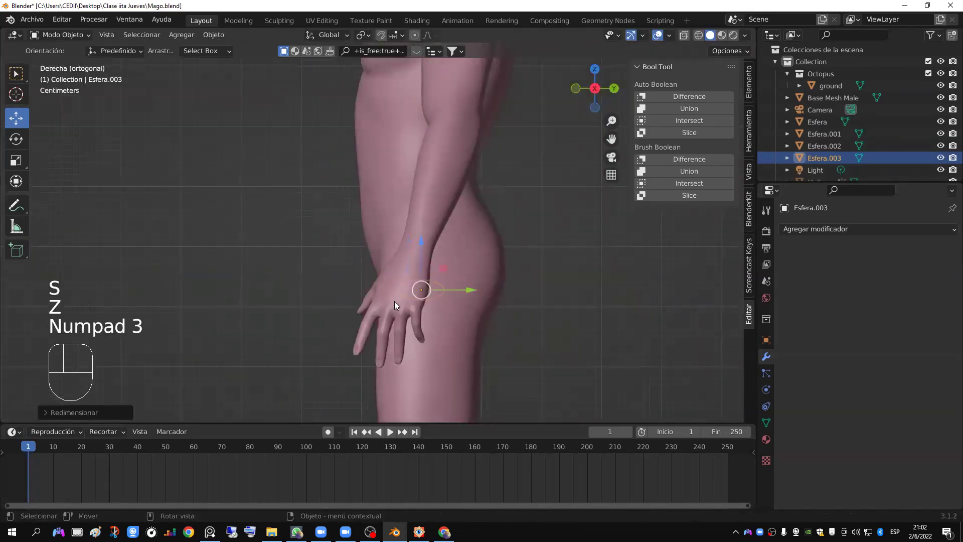
pyautogui.press('KP_1')
pyautogui.press('r')
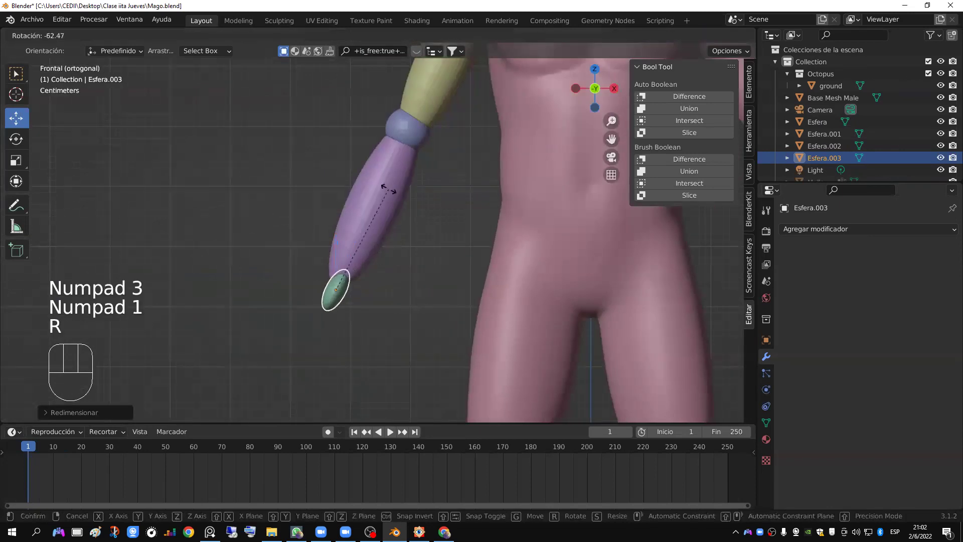
pyautogui.press('g')
pyautogui.click(456, 269)
pyautogui.press('s')
pyautogui.click(480, 280)
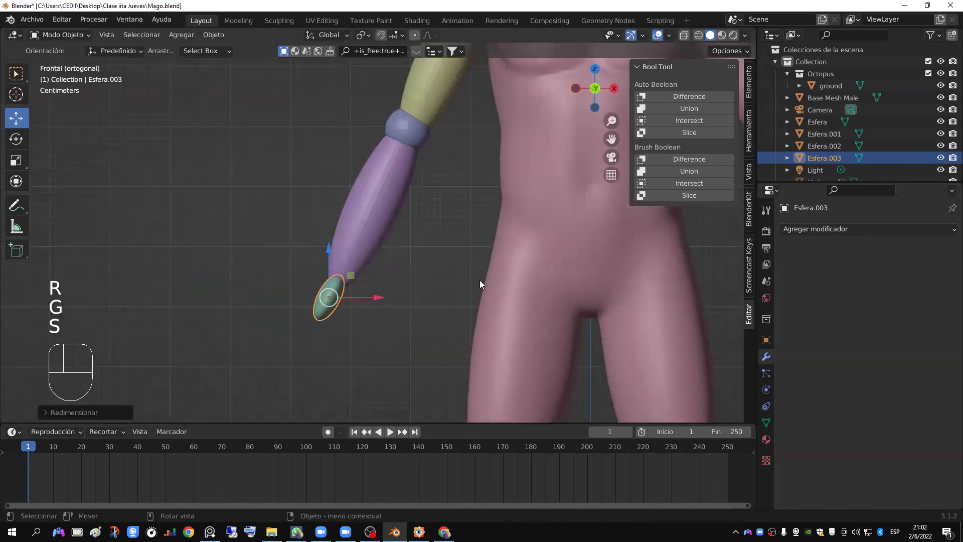
# Step: Duplicate the hand sphere, reset the copy's scale, and shrink it uniformly to a small round ball for the thumb
pyautogui.press('KP_7')
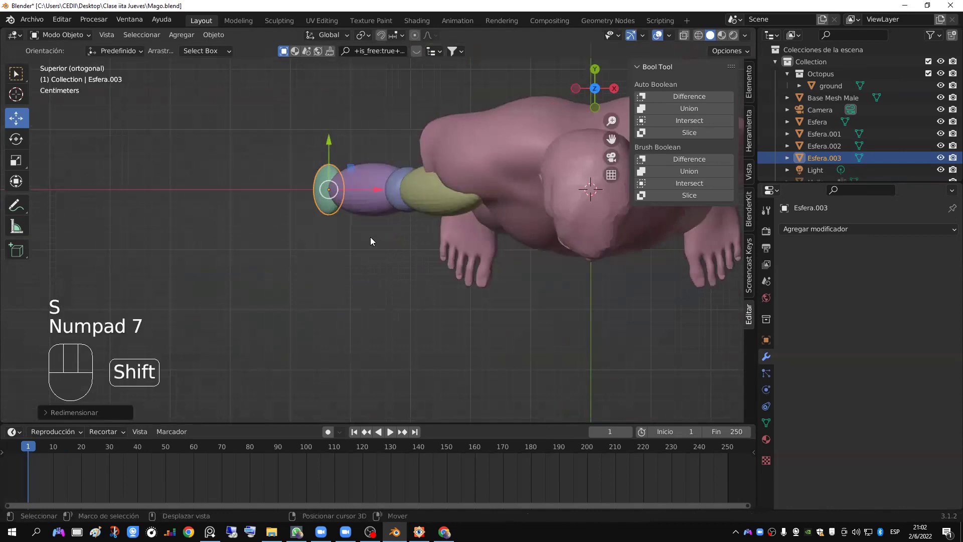
pyautogui.hotkey('shift', 'd')
pyautogui.click(384, 282)
pyautogui.press('s')
pyautogui.click(380, 260)
pyautogui.hotkey('alt', 's')
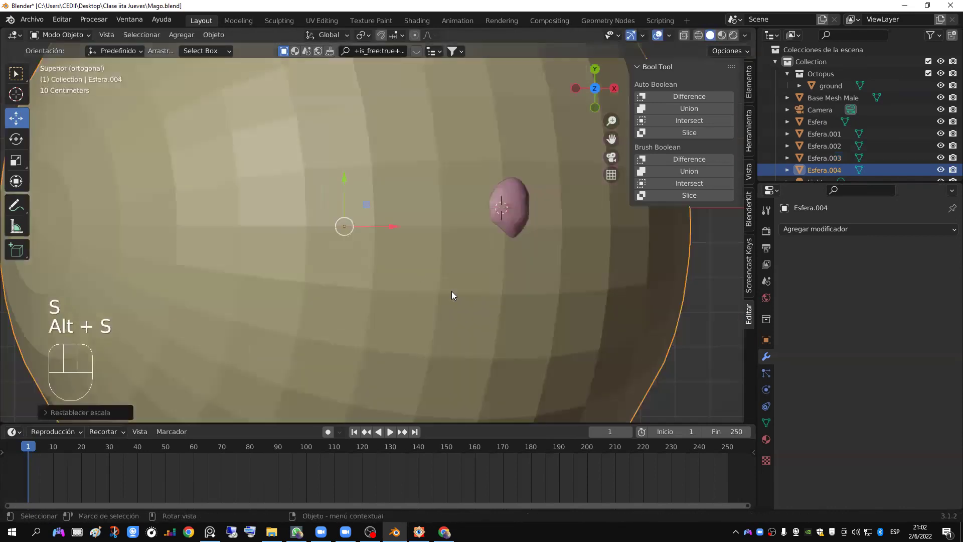
pyautogui.press('s')
pyautogui.click(448, 275)
pyautogui.scroll(4, 449, 275)
pyautogui.press('s')
pyautogui.click(345, 232)
# Step: Position the thumb ball against the front edge of the flattened hand, aligning it from the side and front views
pyautogui.press('KP_1')
pyautogui.press('ctrl+KP_3')
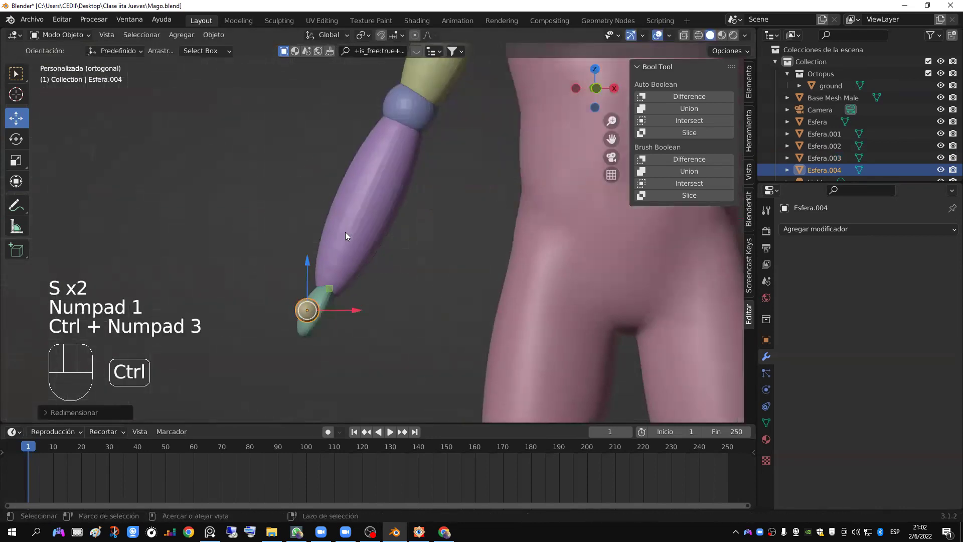
pyautogui.press('g')
pyautogui.click(376, 294)
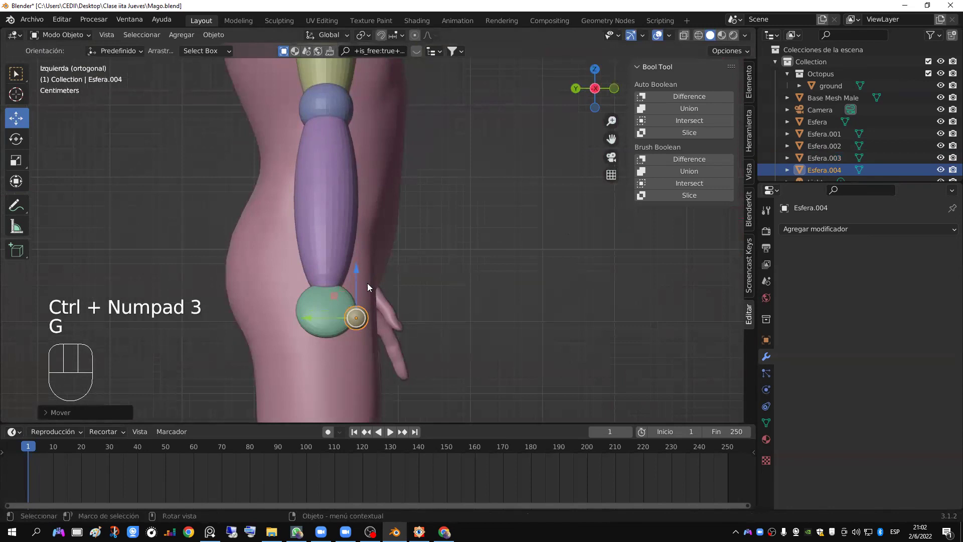
pyautogui.moveTo(367, 282); pyautogui.dragTo(261, 244, button='middle')
pyautogui.press('KP_3')
pyautogui.press('KP_1')
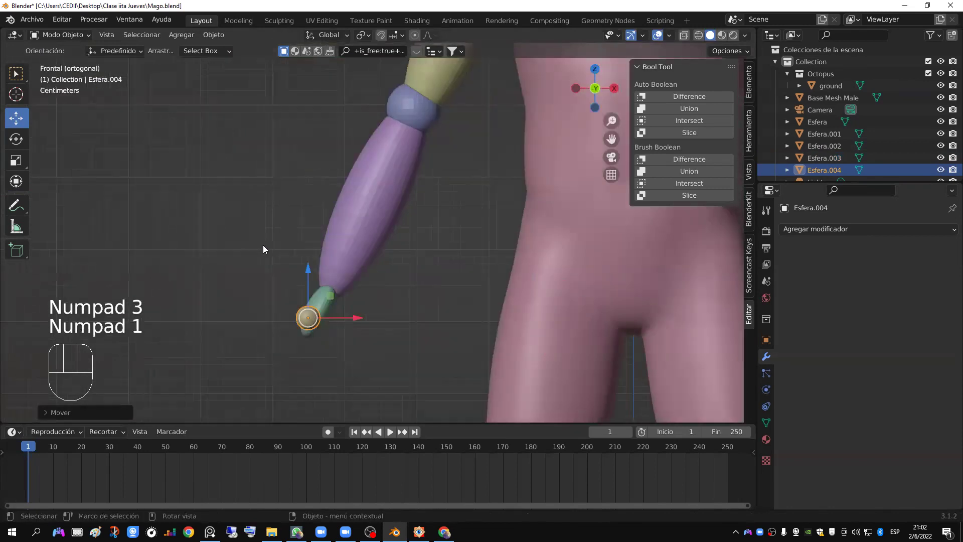
pyautogui.press('g')
pyautogui.click(296, 270)
pyautogui.press('a')
pyautogui.press('a')
# Step: Select all five arm primitives and merge them into one mesh with the Bool Tool Auto Boolean Union
pyautogui.moveTo(340, 273); pyautogui.dragTo(452, 334, button='middle')
pyautogui.scroll(3, 384, 183)
pyautogui.keyDown('shift'); pyautogui.moveTo(384, 184); pyautogui.dragTo(369, 296, button='middle'); pyautogui.keyUp('shift')
pyautogui.scroll(-4, 369, 300)
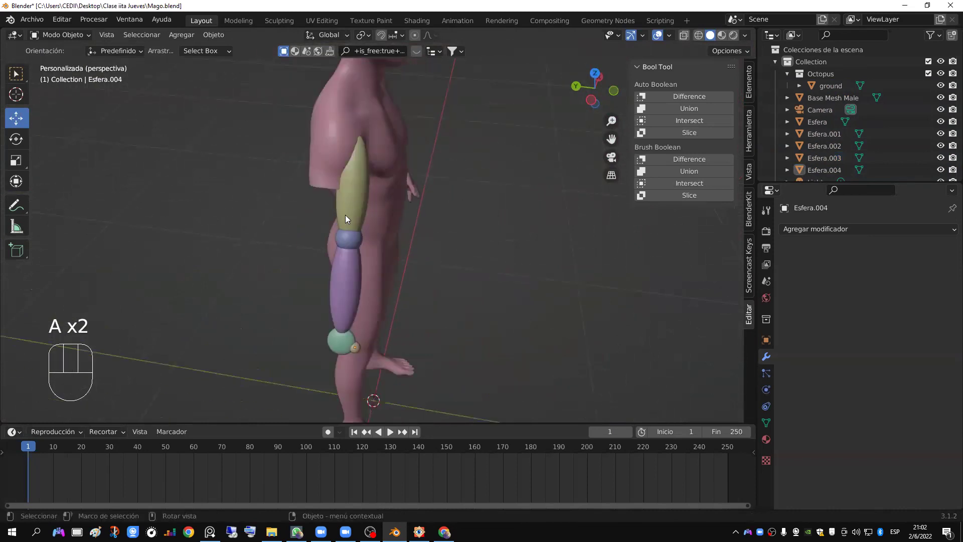
pyautogui.click(344, 212)
pyautogui.moveTo(382, 248); pyautogui.dragTo(338, 224, button='middle')
pyautogui.keyDown('shift'); pyautogui.click(339, 220); pyautogui.keyUp('shift')
pyautogui.keyDown('shift'); pyautogui.click(328, 261); pyautogui.keyUp('shift')
pyautogui.keyDown('shift'); pyautogui.click(313, 309); pyautogui.keyUp('shift')
pyautogui.keyDown('shift'); pyautogui.click(310, 319); pyautogui.keyUp('shift')
pyautogui.scroll(2, 380, 309)
pyautogui.scroll(2, 380, 309)
pyautogui.moveTo(390, 307); pyautogui.dragTo(426, 288, button='middle')
pyautogui.click(674, 109)
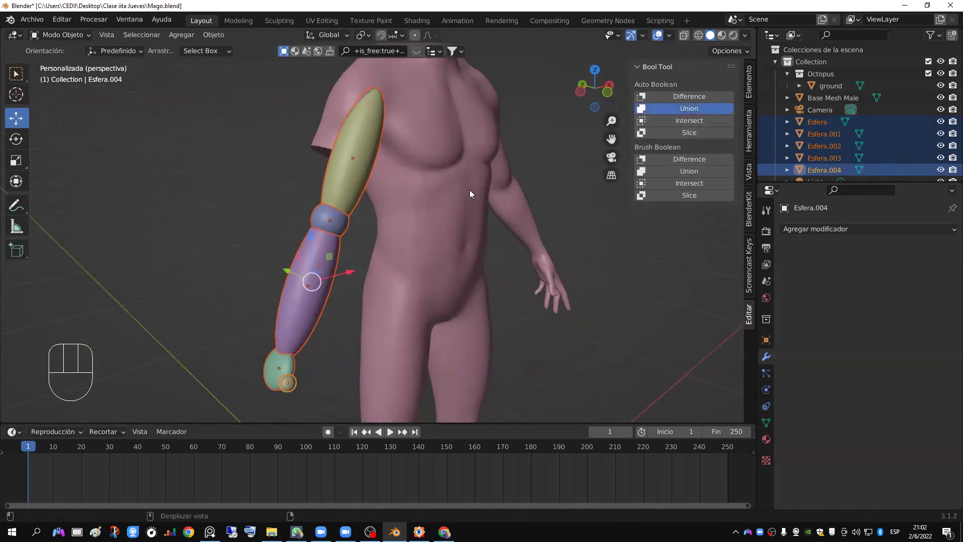
# Step: Open the merged arm in the Sculpting workspace, frame it, and enable dynamic topology
pyautogui.moveTo(346, 285); pyautogui.dragTo(370, 268, button='middle')
pyautogui.press('a')
pyautogui.press('a')
pyautogui.click(331, 290)
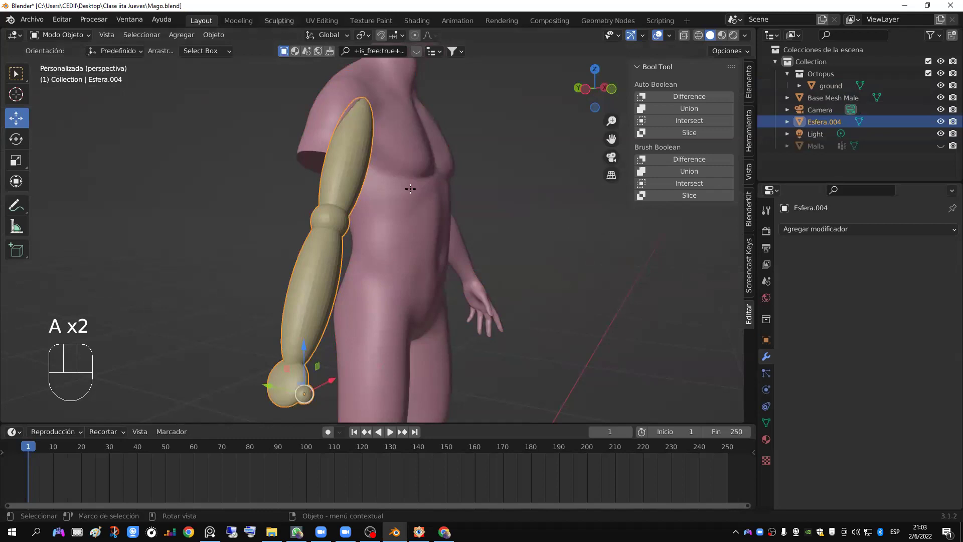
pyautogui.click(280, 20)
pyautogui.press('KP_Decimal')
pyautogui.moveTo(423, 254); pyautogui.dragTo(387, 241, button='middle')
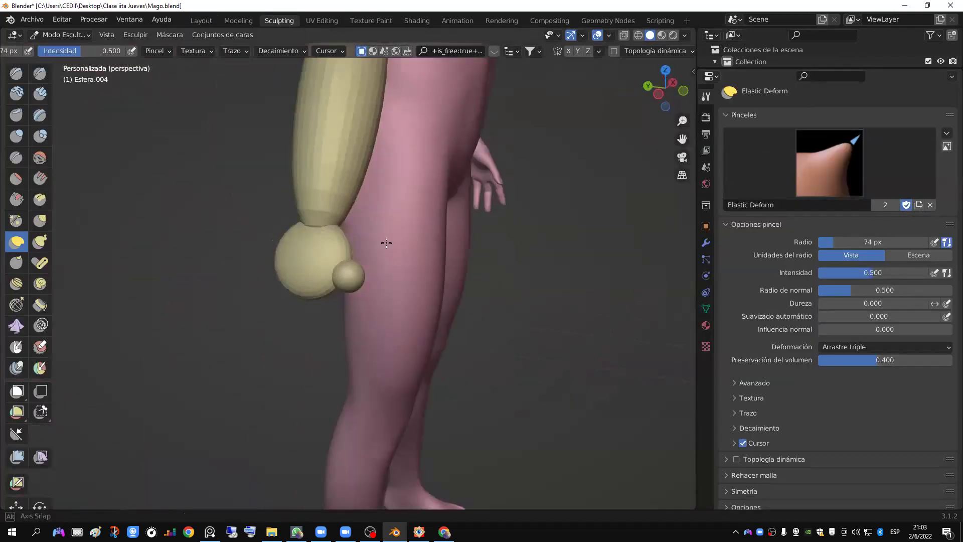
pyautogui.click(614, 51)
pyautogui.click(608, 72)
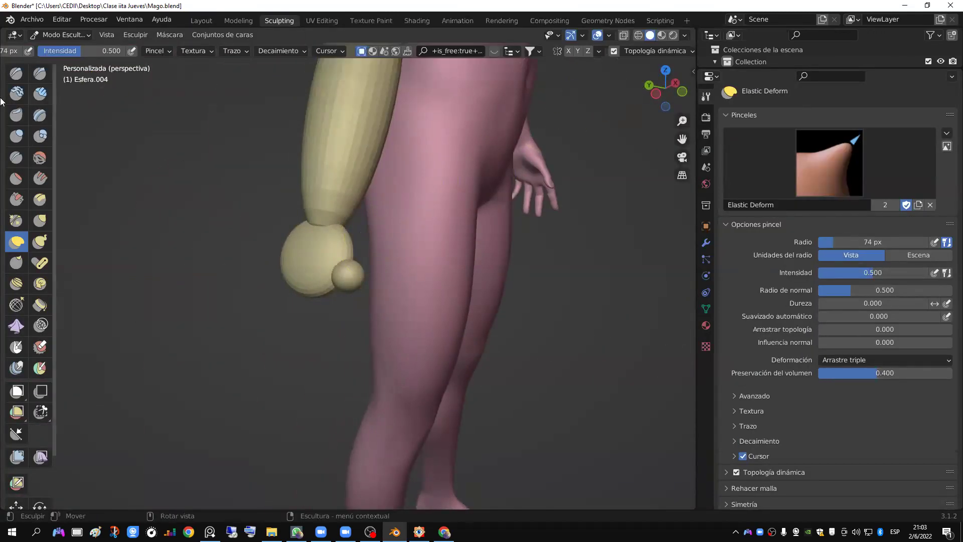
# Step: Blend the thumb, hand and wrist joints together with Clay brush strokes
pyautogui.click(18, 93)
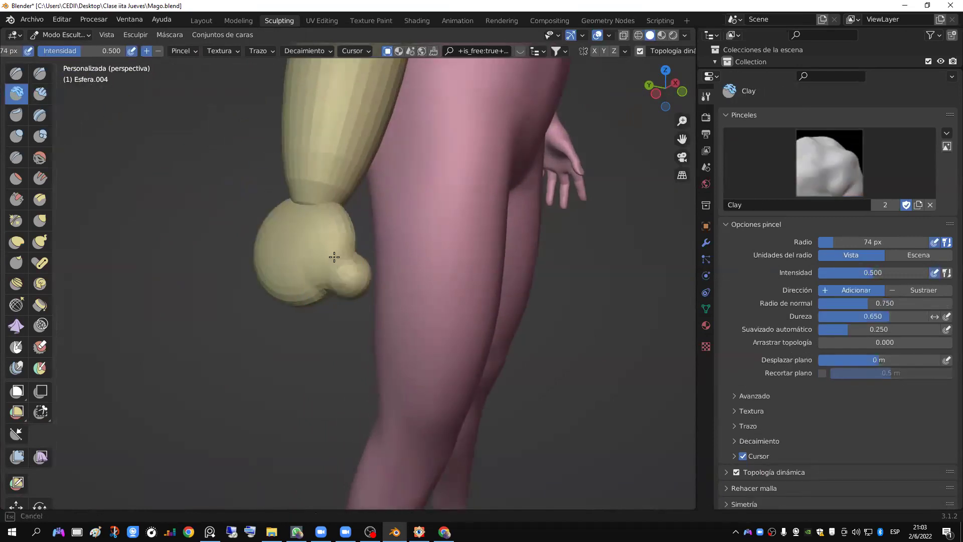
pyautogui.moveTo(324, 203); pyautogui.dragTo(290, 245, button='middle')
pyautogui.moveTo(290, 245); pyautogui.dragTo(308, 299)
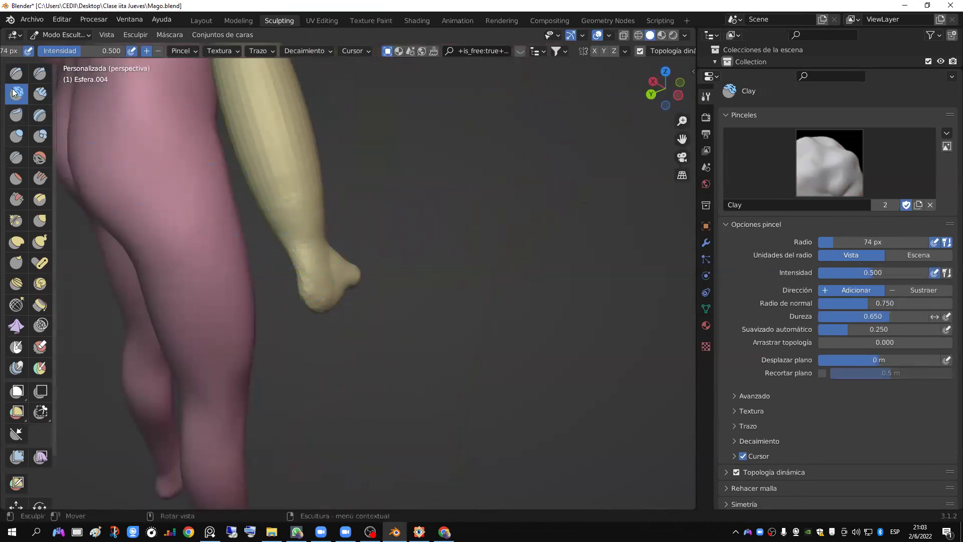
# Step: Smooth the elbow joint into the upper arm and forearm with Clay brush strokes around the arm
pyautogui.moveTo(241, 220); pyautogui.dragTo(274, 251, button='middle')
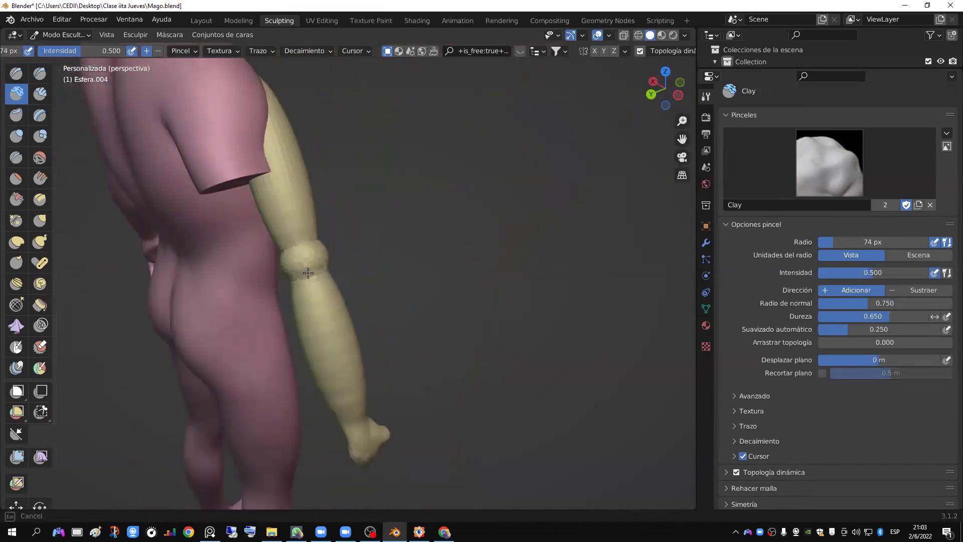
pyautogui.moveTo(322, 275); pyautogui.dragTo(355, 242, button='middle')
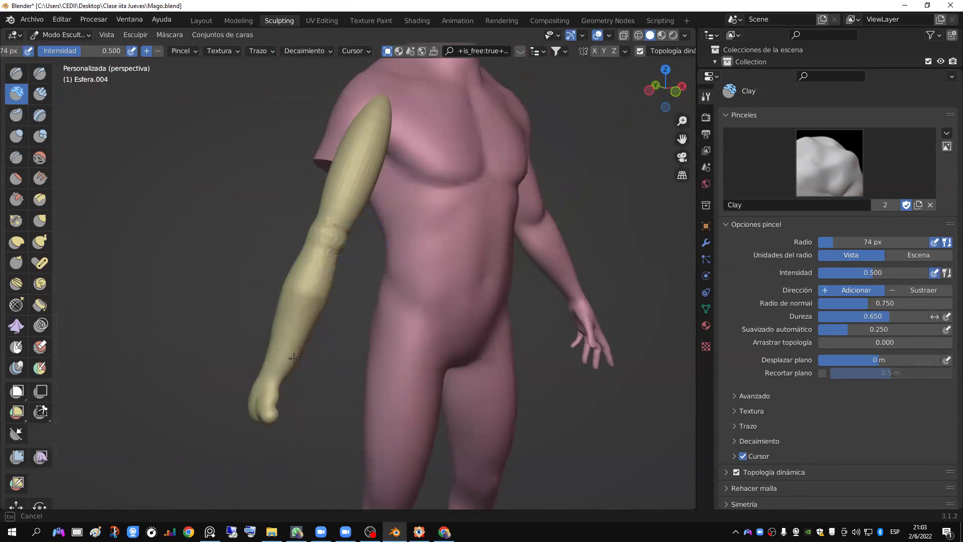
pyautogui.moveTo(329, 301); pyautogui.dragTo(354, 254, button='middle')
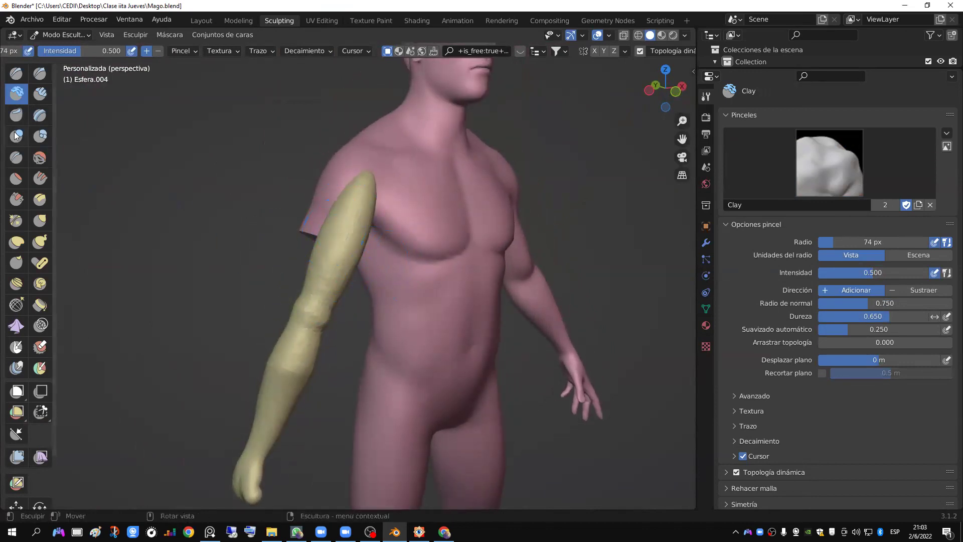
# Step: Thicken the upper arm with the Inflate brush
pyautogui.press('i')
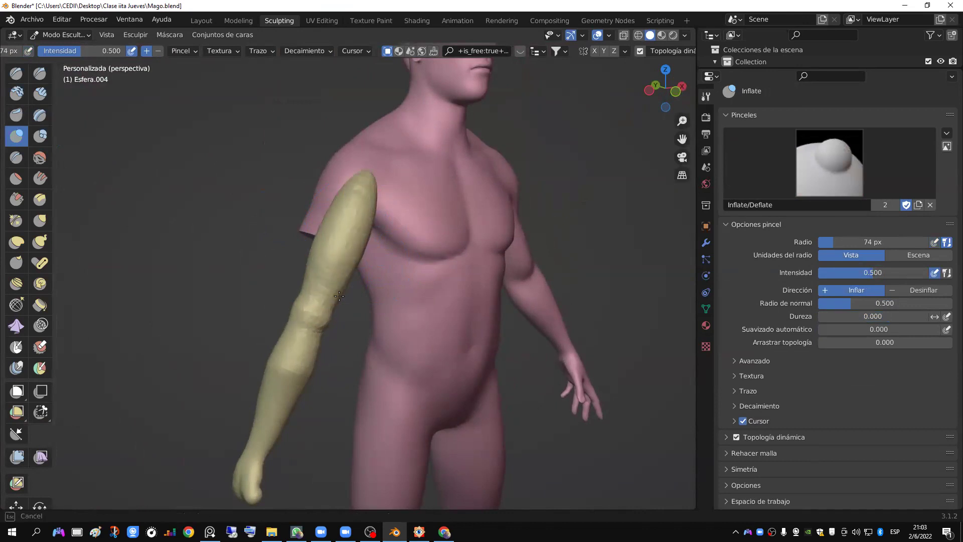
pyautogui.moveTo(327, 287); pyautogui.dragTo(296, 280, button='middle')
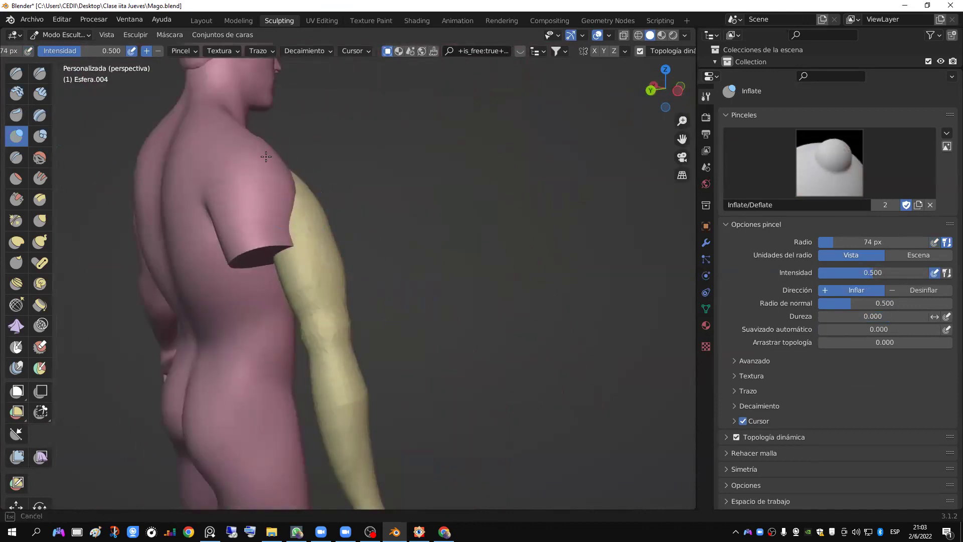
pyautogui.scroll(-5, 349, 233)
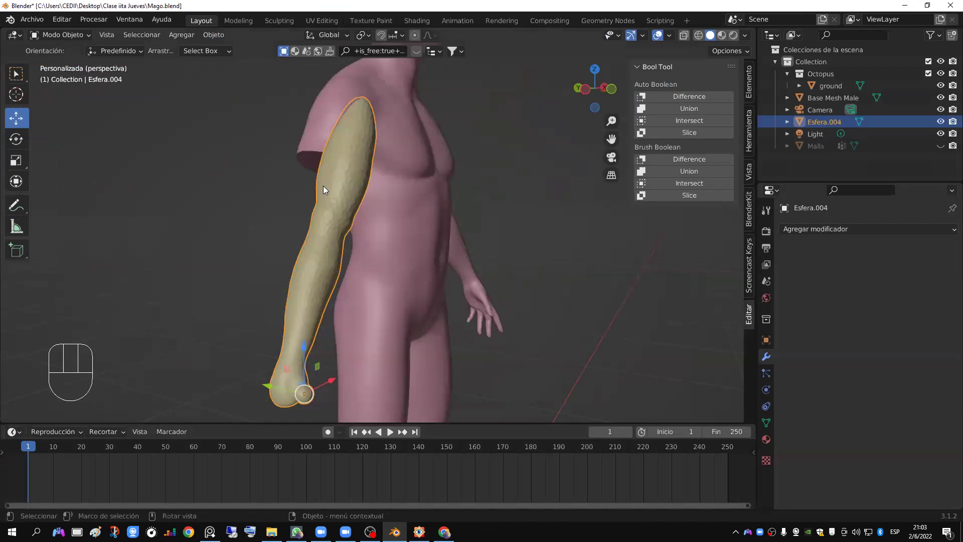
# Step: Rotate and reposition the sculpted arm from the left side view so its upper end fits the shoulder stump
pyautogui.press('KP_3')
pyautogui.press('ctrl+KP_3')
pyautogui.press('r')
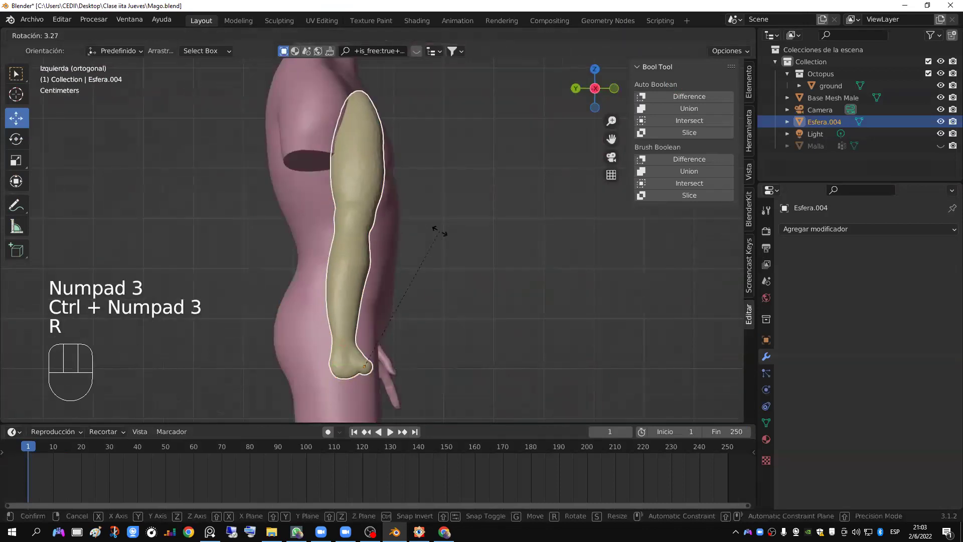
pyautogui.click(405, 236)
pyautogui.scroll(-5, 426, 246)
pyautogui.moveTo(454, 254); pyautogui.dragTo(355, 271, button='middle')
pyautogui.scroll(3, 354, 270)
pyautogui.press('a')
pyautogui.press('a')
pyautogui.scroll(-2, 372, 293)
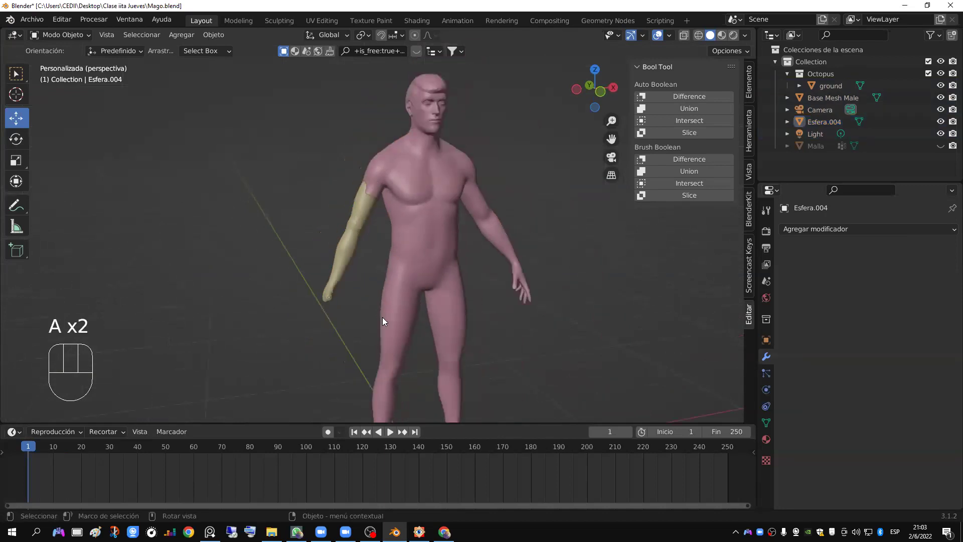
# Step: Switch to the Tracer sculpting timelapse in Chrome and skip forward 15 seconds to compare the limb construction
pyautogui.click(445, 532)
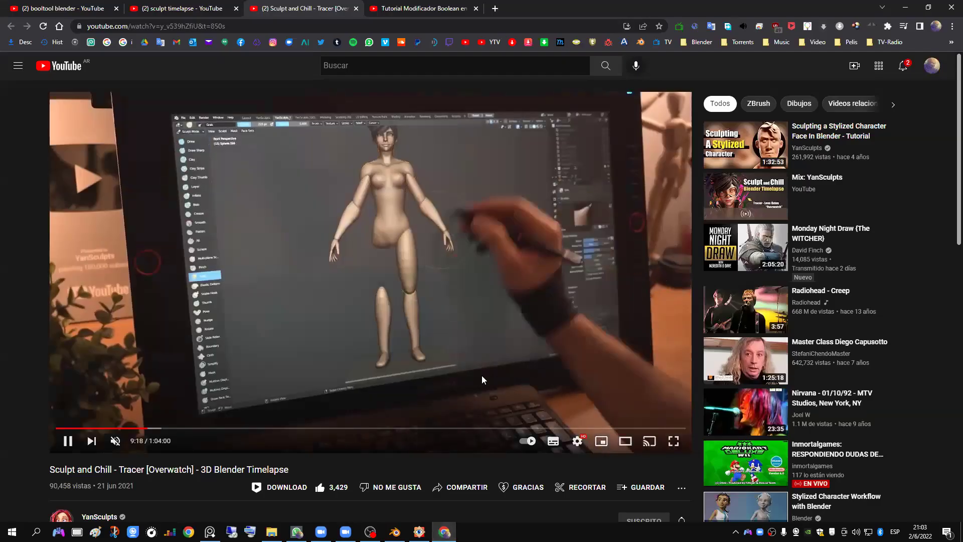
pyautogui.hotkey('alt', 'Tab')
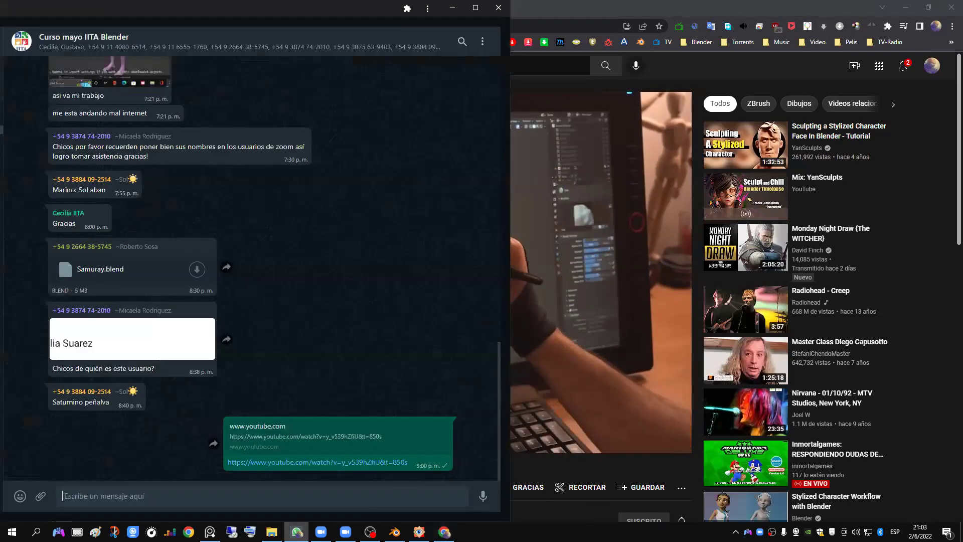
pyautogui.hotkey('alt', 'Tab')
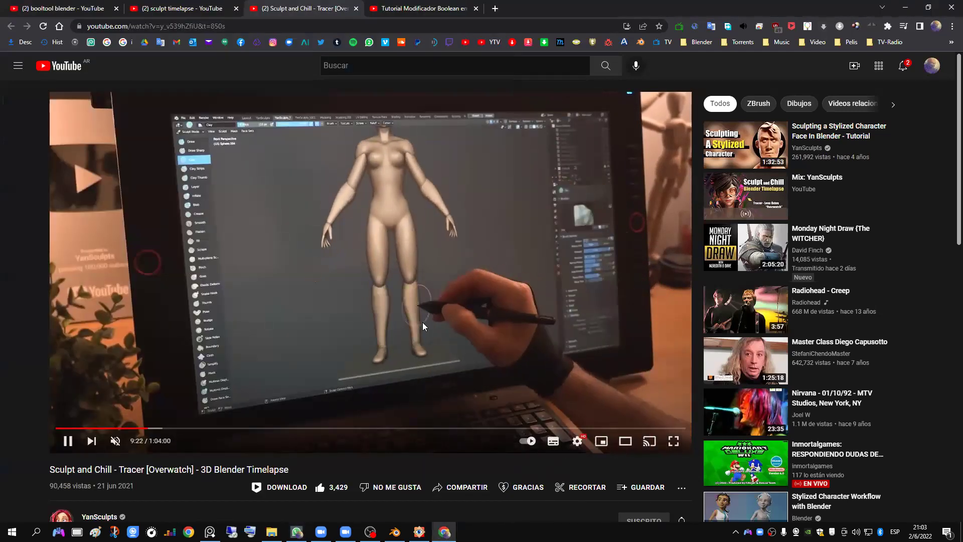
pyautogui.press('Right')
pyautogui.press('Right')
pyautogui.press('Right')
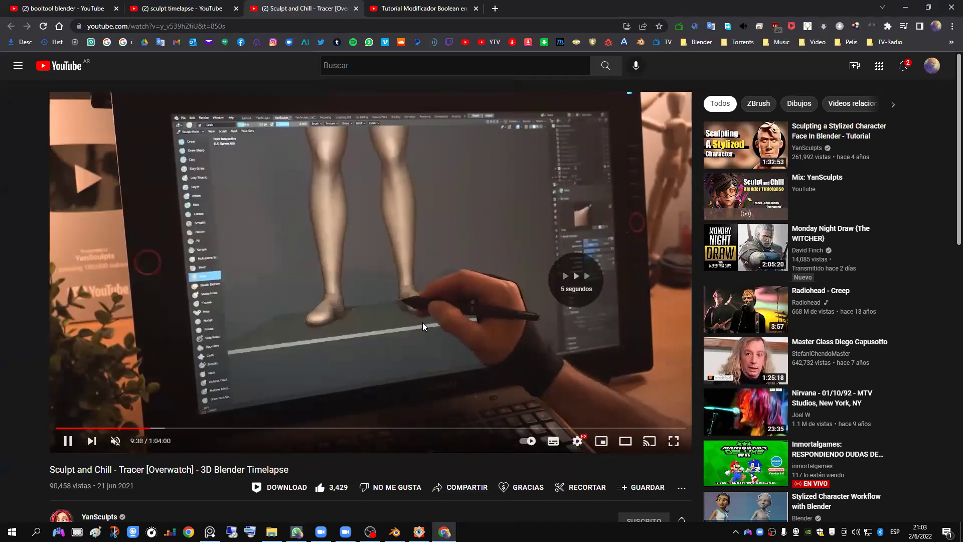
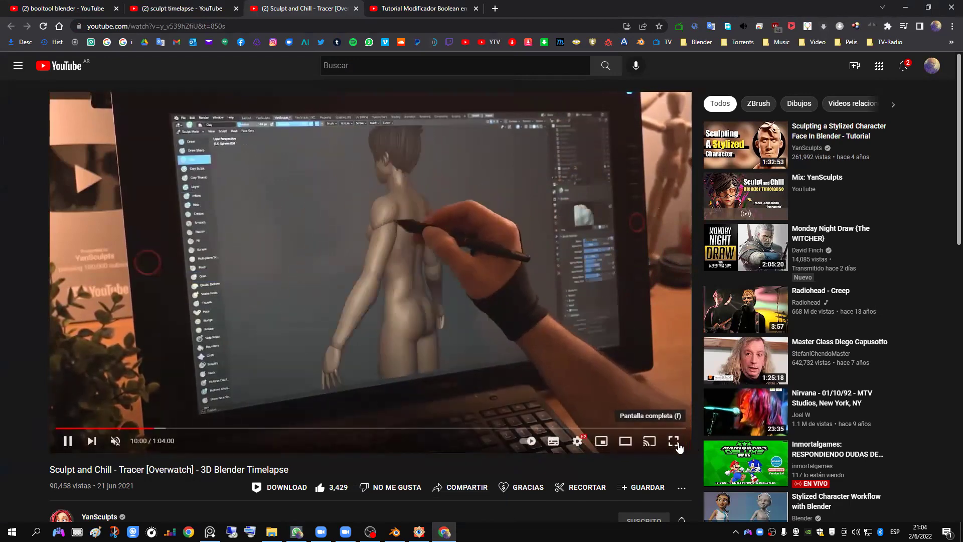
# Step: Watch the Tracer timelapse in full screen to study the arm joints, pause it and switch back to Blender
pyautogui.click(674, 440)
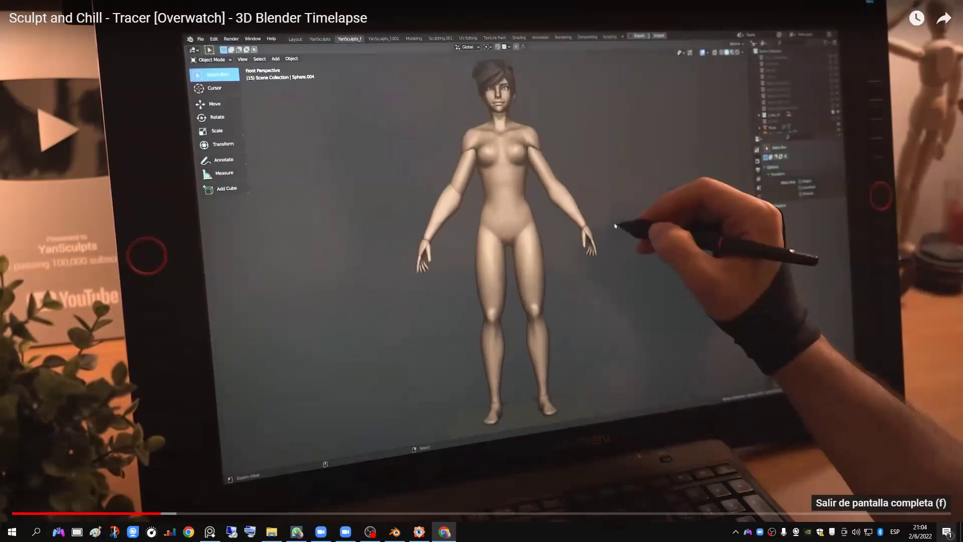
pyautogui.press('Escape')
pyautogui.click(406, 341)
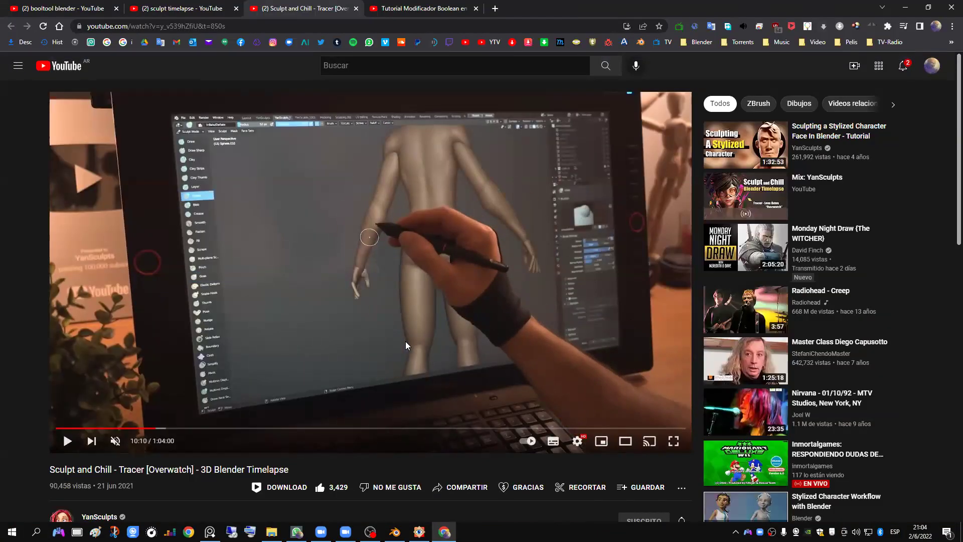
pyautogui.click(297, 532)
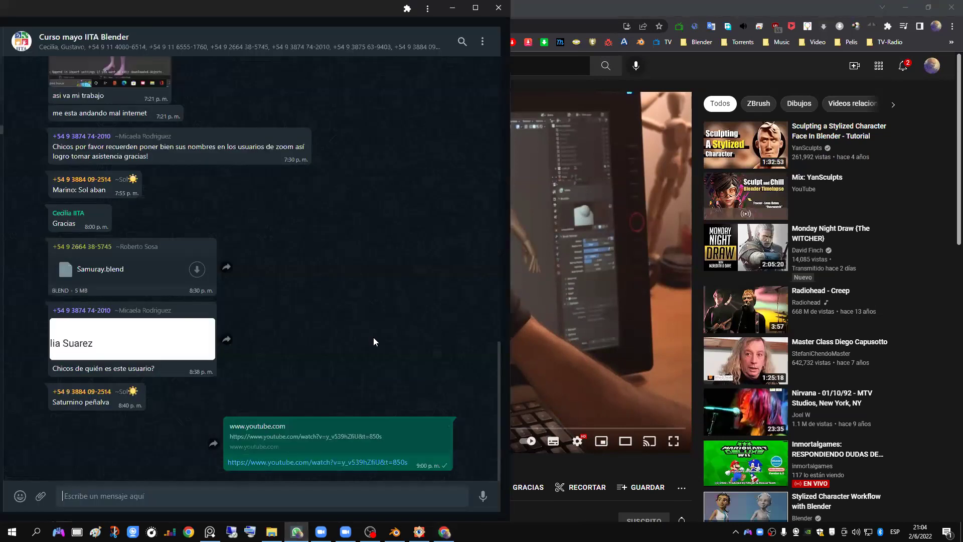
pyautogui.hotkey('alt', 'Tab')
pyautogui.hotkey('alt', 'Tab')
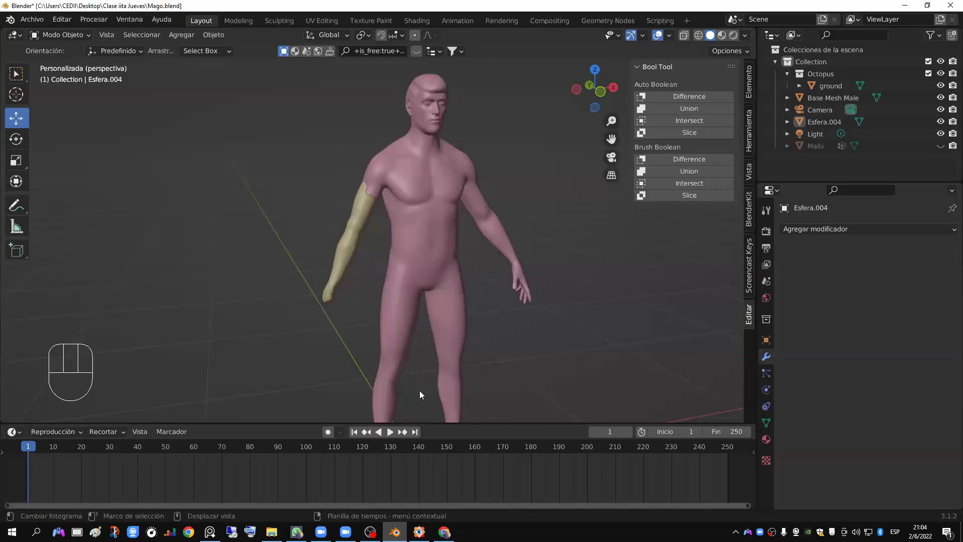
# Step: Duplicate the sculpted arm in the front view and rotate the copy outward by about 41 degrees
pyautogui.click(361, 250)
pyautogui.scroll(3, 412, 246)
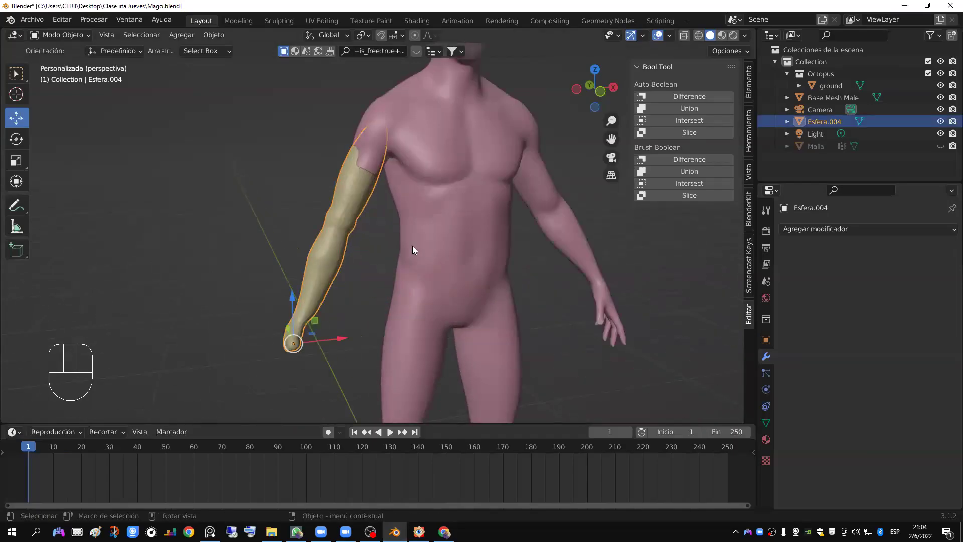
pyautogui.press('KP_1')
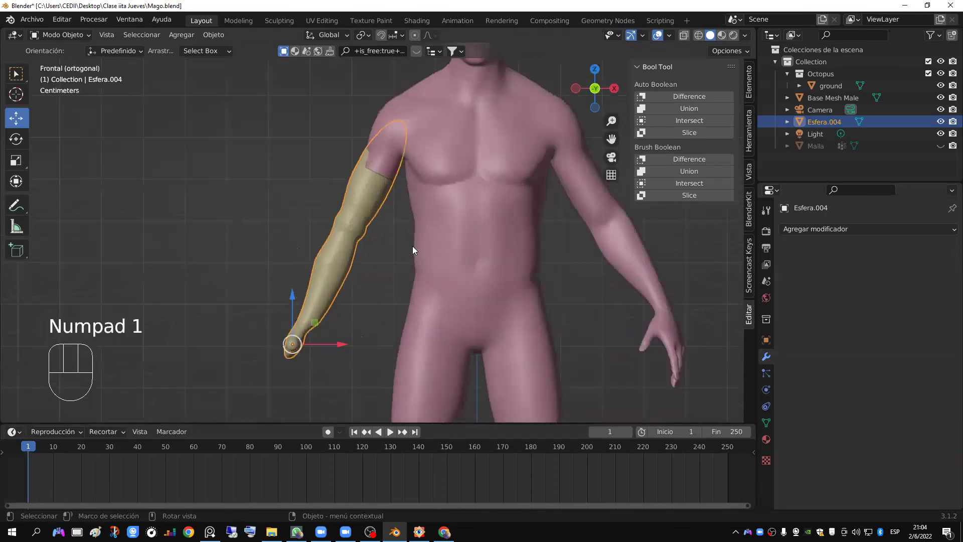
pyautogui.scroll(-2, 412, 248)
pyautogui.keyDown('shift'); pyautogui.moveTo(402, 248); pyautogui.dragTo(421, 262, button='middle'); pyautogui.keyUp('shift')
pyautogui.hotkey('shift', 'd')
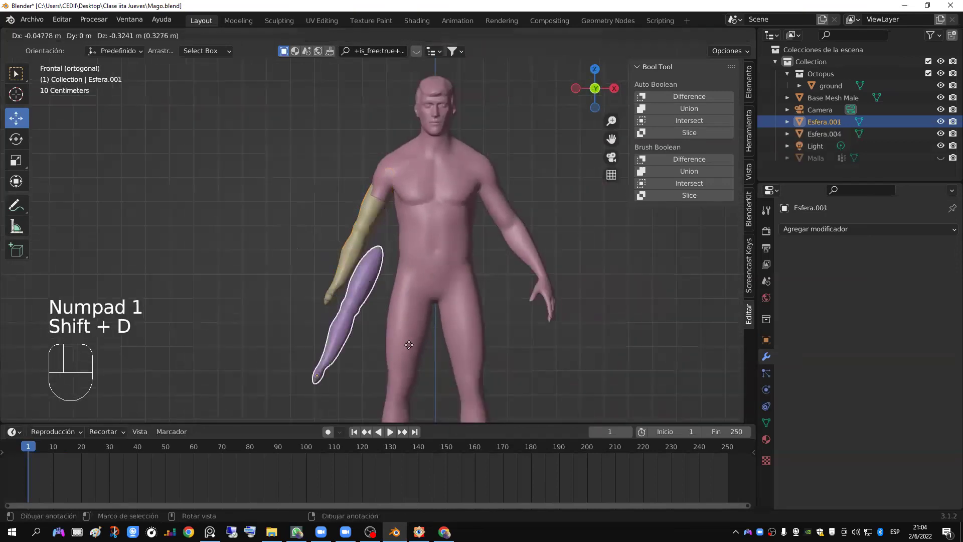
pyautogui.press('r')
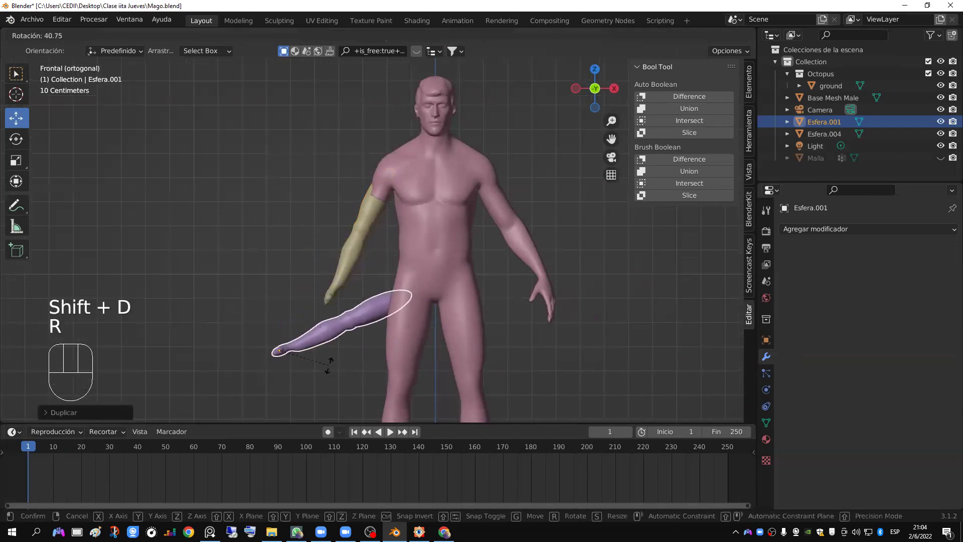
pyautogui.click(397, 320)
# Step: Move the raised arm copy so its upper end fits into the shoulder
pyautogui.press('g')
pyautogui.click(373, 222)
pyautogui.scroll(5, 374, 226)
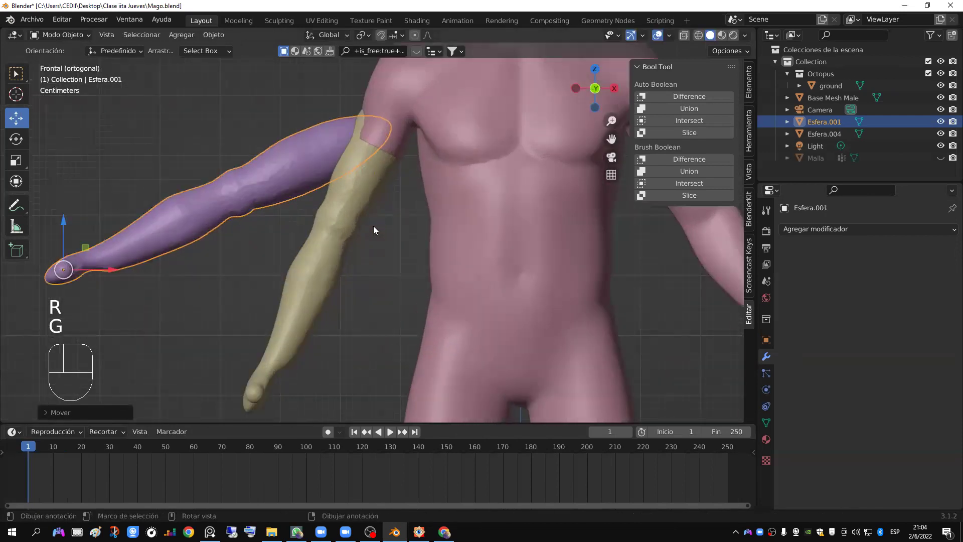
pyautogui.scroll(-3, 374, 228)
pyautogui.press('g')
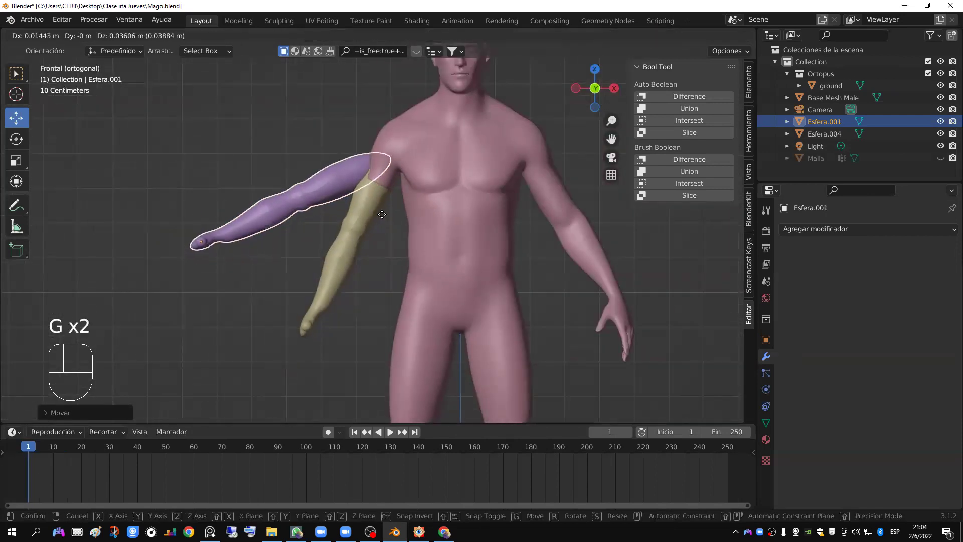
pyautogui.click(394, 194)
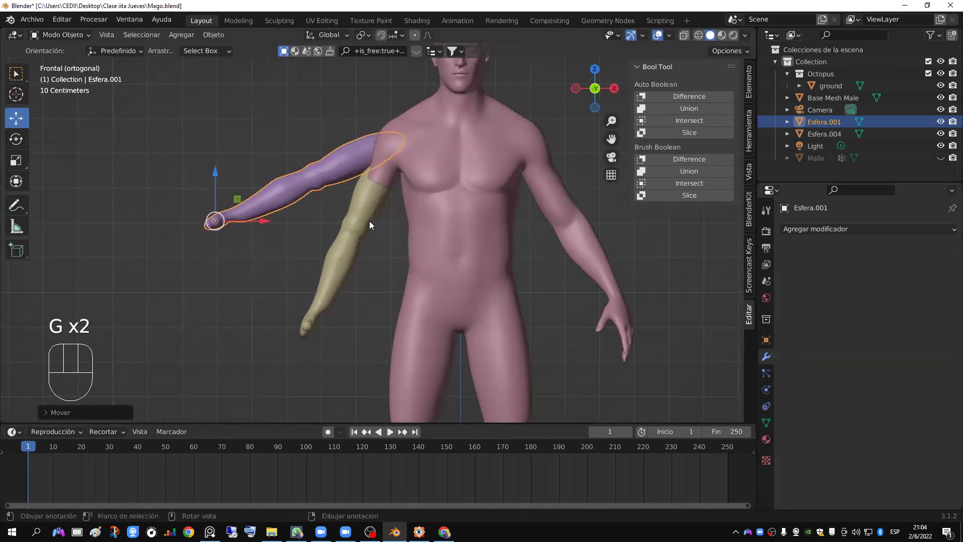
# Step: Rotate the arm copy back down and place it under the first arm, with its upper end in the waist
pyautogui.press('g')
pyautogui.press('r')
pyautogui.click(427, 234)
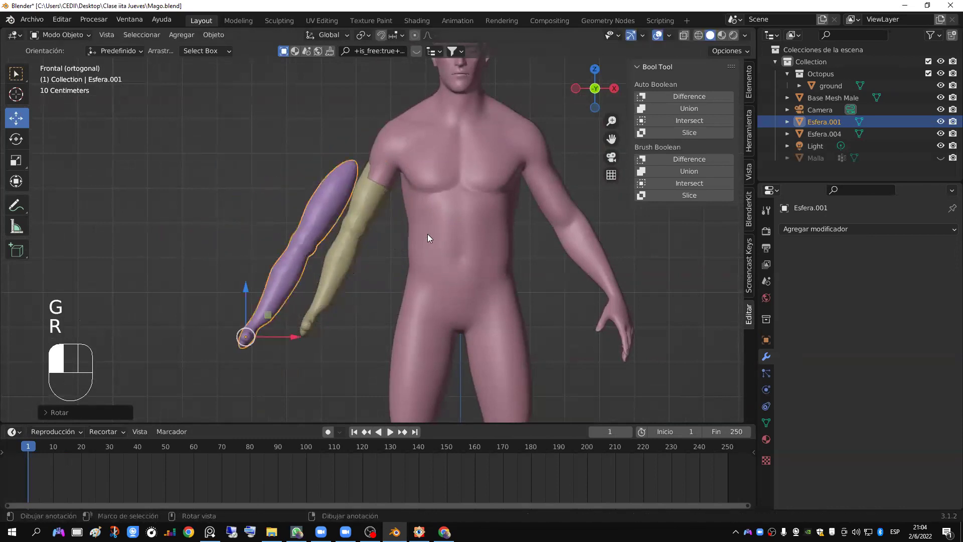
pyautogui.press('g')
pyautogui.click(445, 313)
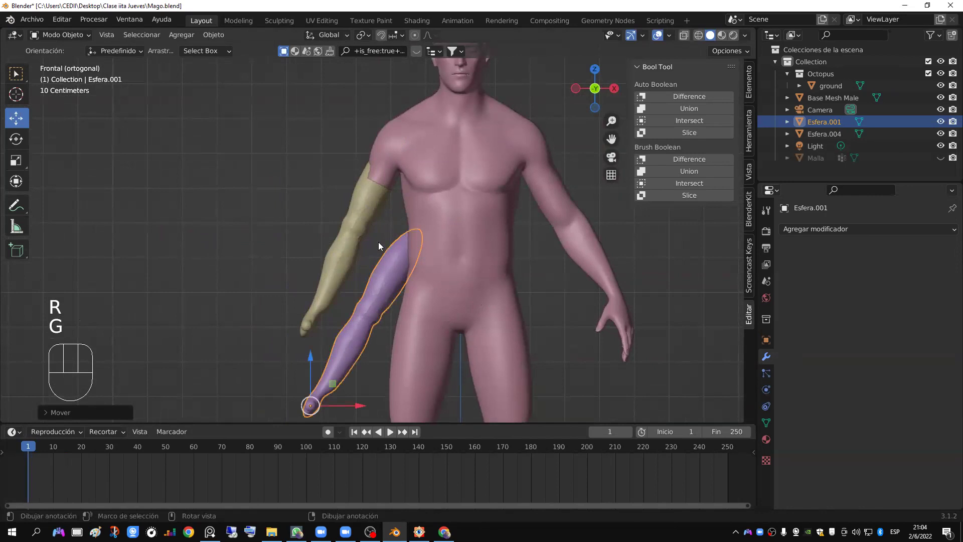
pyautogui.click(362, 229)
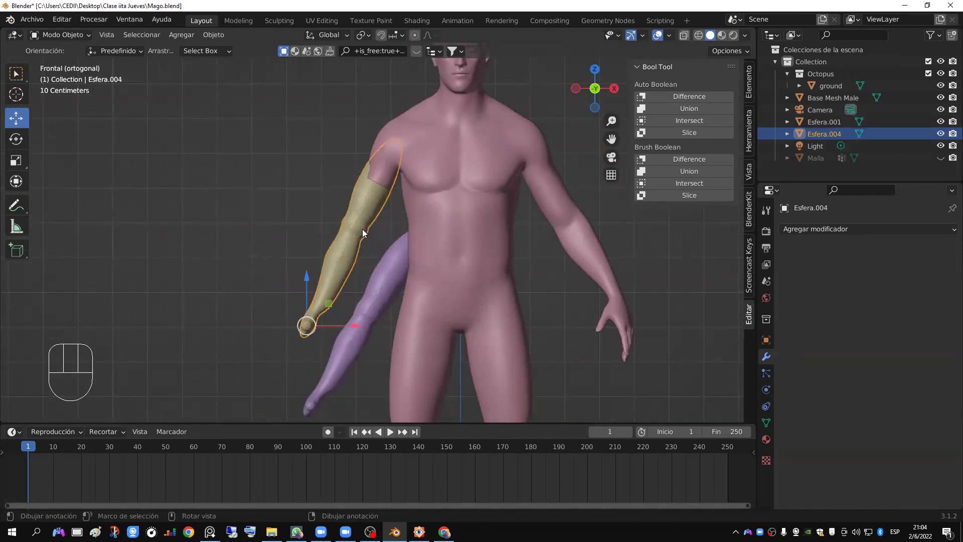
pyautogui.keyDown('shift'); pyautogui.click(432, 188); pyautogui.keyUp('shift')
pyautogui.keyDown('shift'); pyautogui.click(392, 278); pyautogui.keyUp('shift')
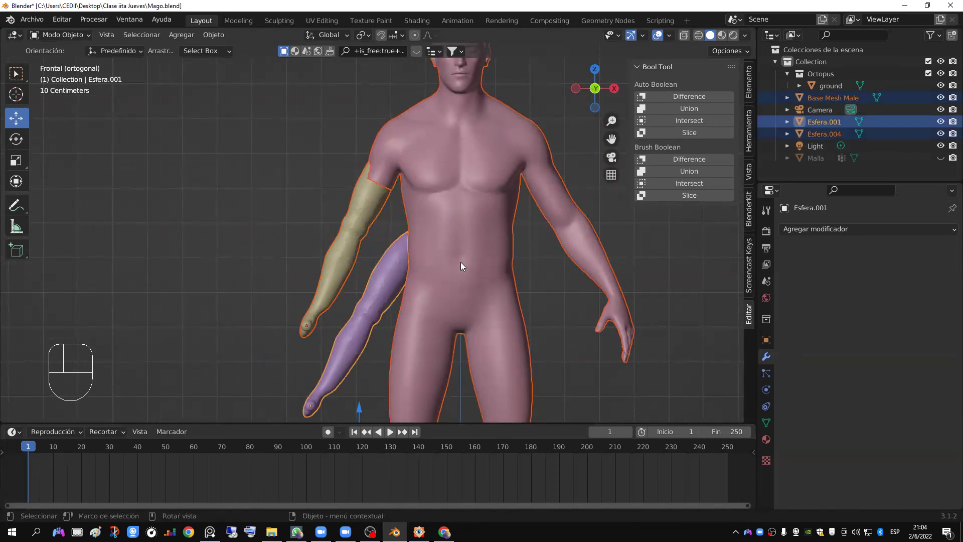
pyautogui.moveTo(425, 259); pyautogui.dragTo(375, 328, button='middle')
pyautogui.click(375, 328)
pyautogui.press('r')
pyautogui.press('z')
pyautogui.rightClick(496, 329)
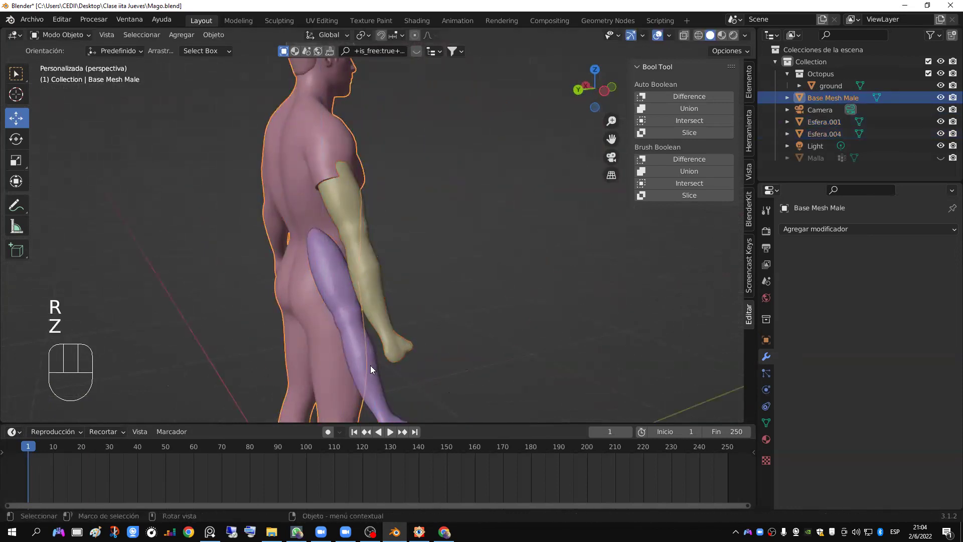
# Step: Rotate the lower arm copy about -11 degrees around the global Z axis
pyautogui.click(370, 365)
pyautogui.press('r')
pyautogui.press('z')
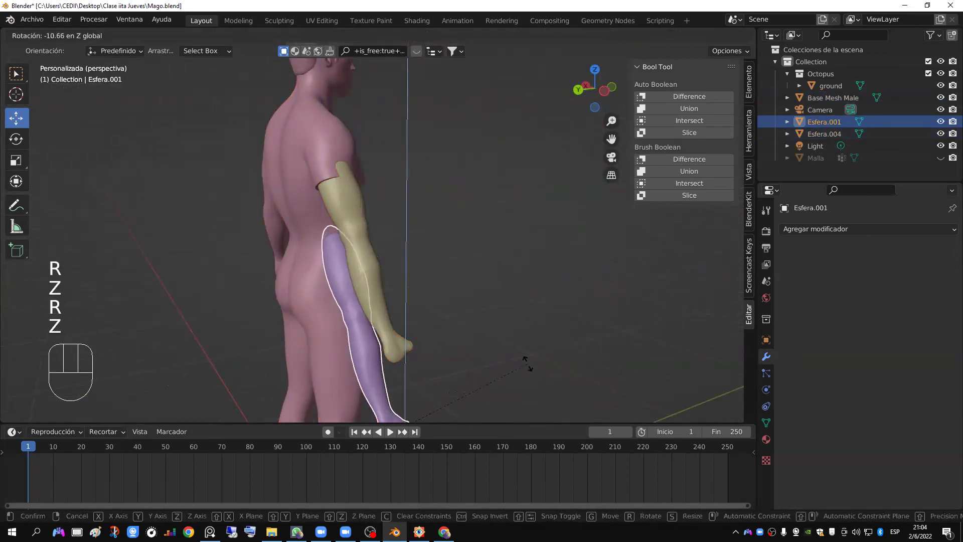
pyautogui.click(530, 365)
pyautogui.moveTo(530, 365); pyautogui.dragTo(419, 298, button='middle')
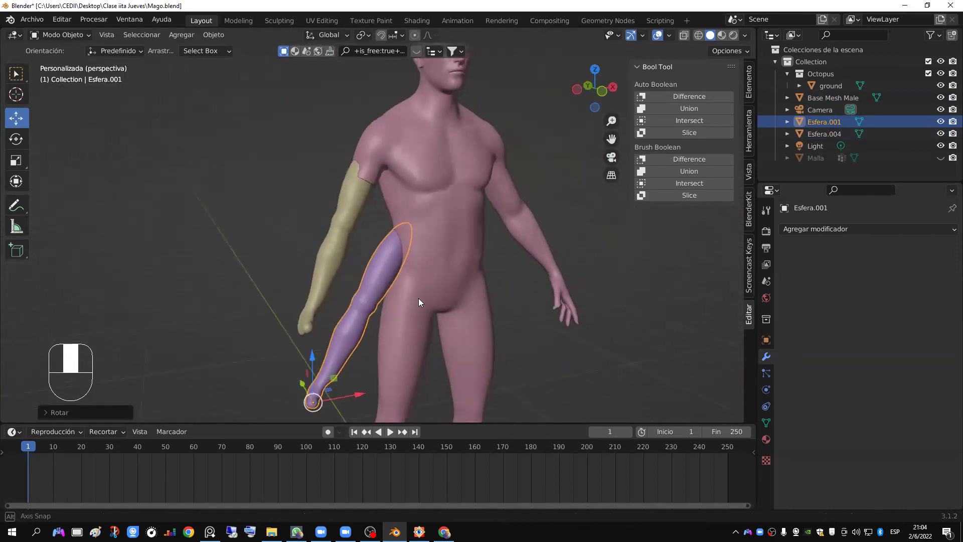
# Step: Join both sculpted arms with the male base mesh into a single object
pyautogui.keyDown('shift'); pyautogui.click(349, 228); pyautogui.keyUp('shift')
pyautogui.keyDown('shift'); pyautogui.click(422, 214); pyautogui.keyUp('shift')
pyautogui.moveTo(463, 268)
pyautogui.mouseDown(button='middle')
pyautogui.moveTo(448, 255)
pyautogui.moveTo(465, 260)
pyautogui.mouseUp(button='middle')
pyautogui.rightClick(465, 261)
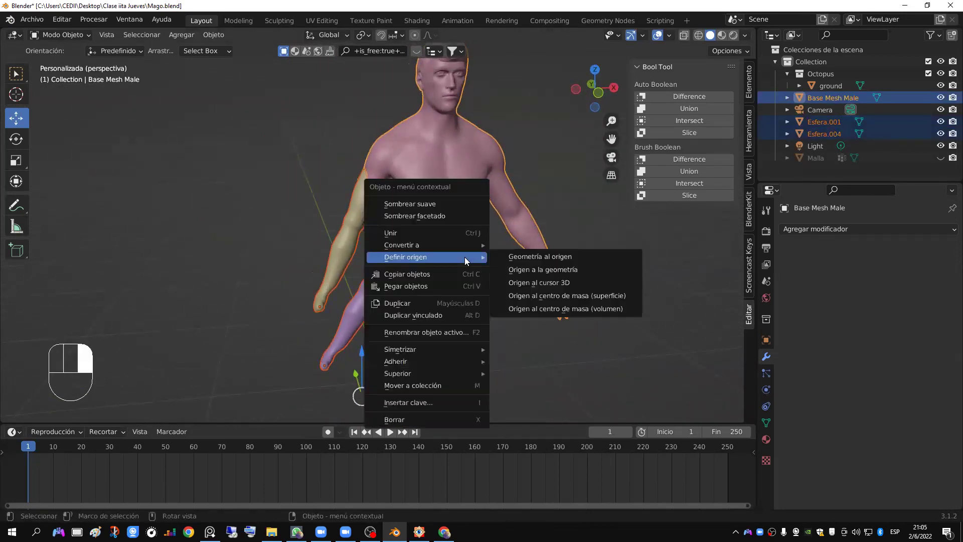
pyautogui.click(406, 231)
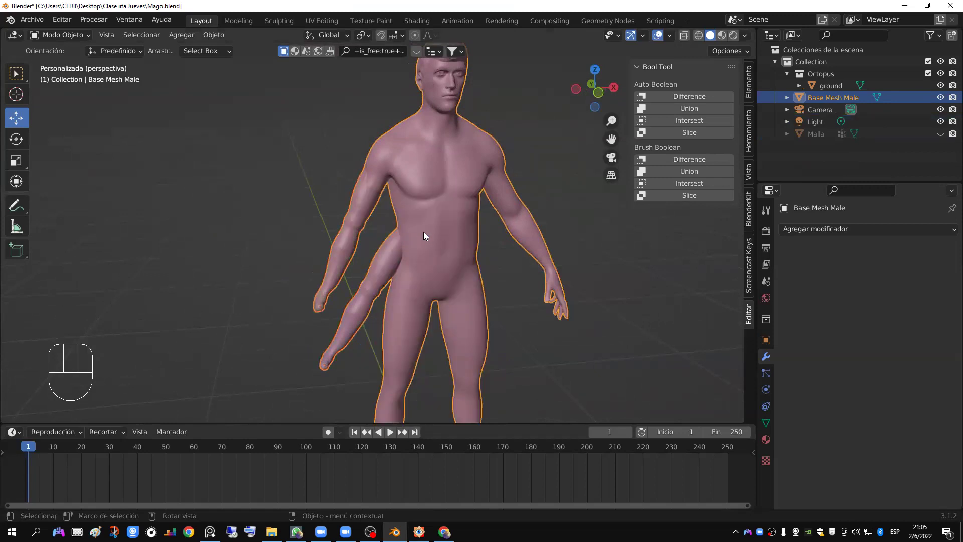
pyautogui.click(813, 229)
pyautogui.scroll(3, 400, 263)
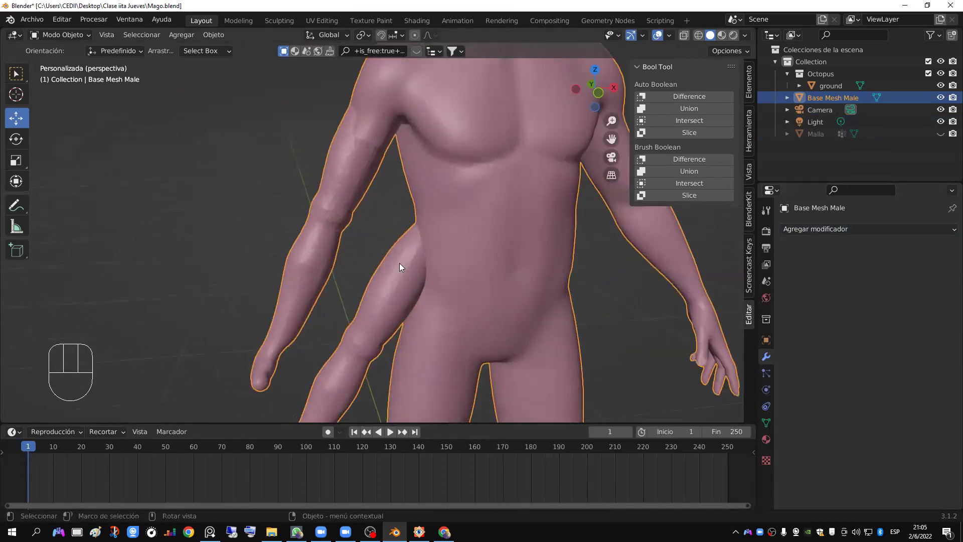
# Step: Try smoothing the seam between the lower arm and the torso in the Sculpting workspace with a 174 px Smooth brush
pyautogui.click(279, 20)
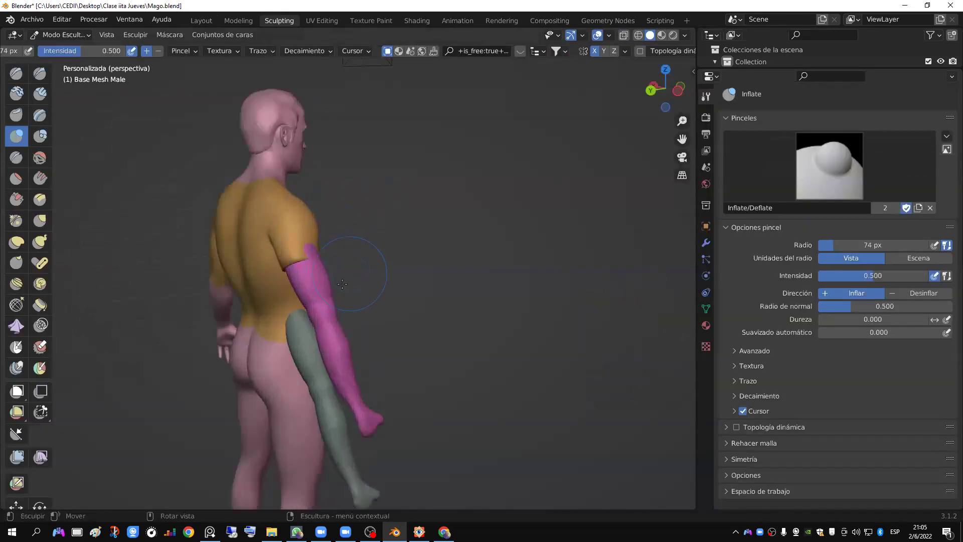
pyautogui.scroll(6, 473, 274)
pyautogui.moveTo(474, 274); pyautogui.dragTo(410, 251, button='middle')
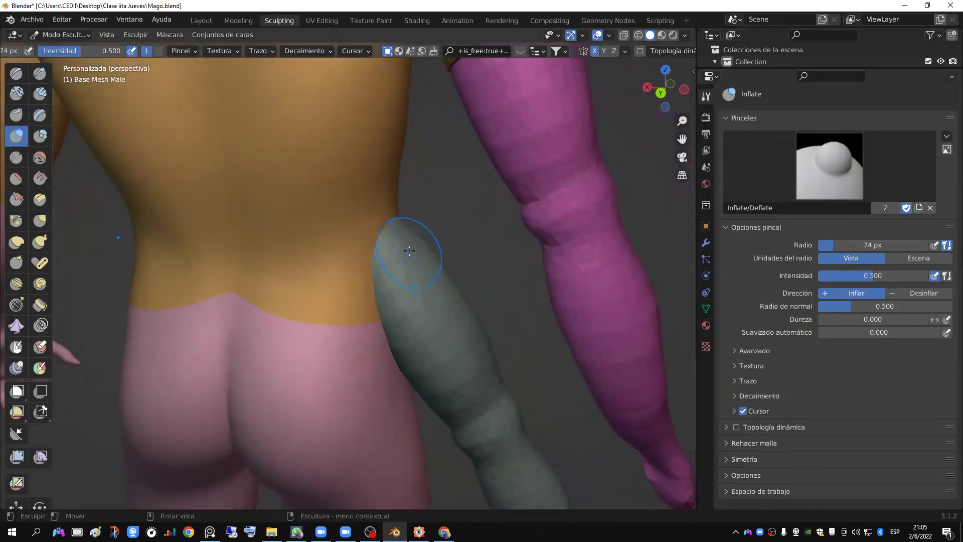
pyautogui.click(41, 158)
pyautogui.press('f')
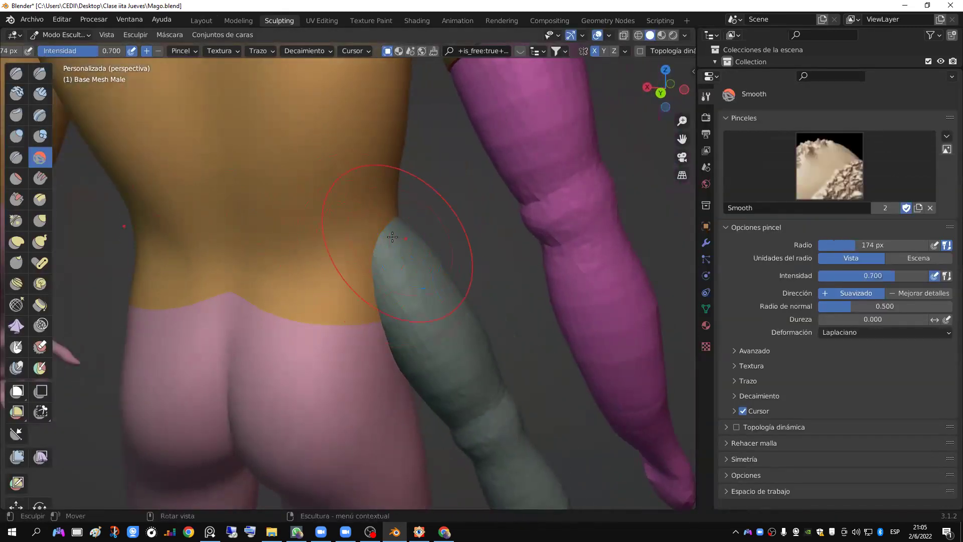
pyautogui.moveTo(382, 241); pyautogui.dragTo(393, 234)
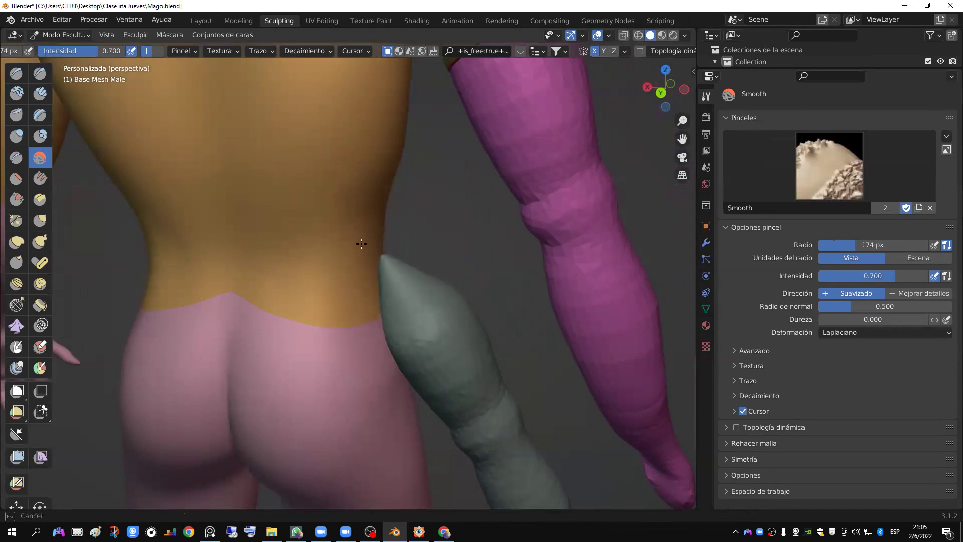
pyautogui.moveTo(323, 279)
pyautogui.mouseDown(button='middle')
pyautogui.moveTo(409, 277)
pyautogui.moveTo(374, 267)
pyautogui.moveTo(411, 253)
pyautogui.mouseUp(button='middle')
pyautogui.scroll(-3, 410, 278)
# Step: Try an Inflate stroke on the shoulder seam, undo it and return to the Layout workspace
pyautogui.click(33, 221)
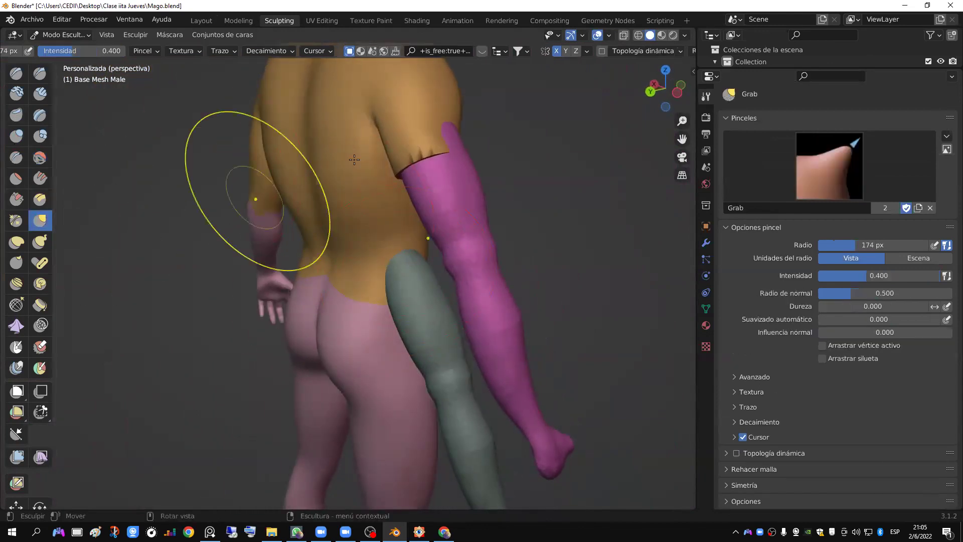
pyautogui.click(16, 136)
pyautogui.moveTo(426, 160); pyautogui.dragTo(442, 193)
pyautogui.moveTo(442, 193)
pyautogui.mouseDown(button='middle')
pyautogui.moveTo(442, 209)
pyautogui.moveTo(517, 97)
pyautogui.moveTo(495, 88)
pyautogui.moveTo(435, 221)
pyautogui.mouseUp(button='middle')
pyautogui.hotkey('ctrl', 'z')
pyautogui.moveTo(410, 290); pyautogui.dragTo(238, 39, button='middle')
pyautogui.click(211, 24)
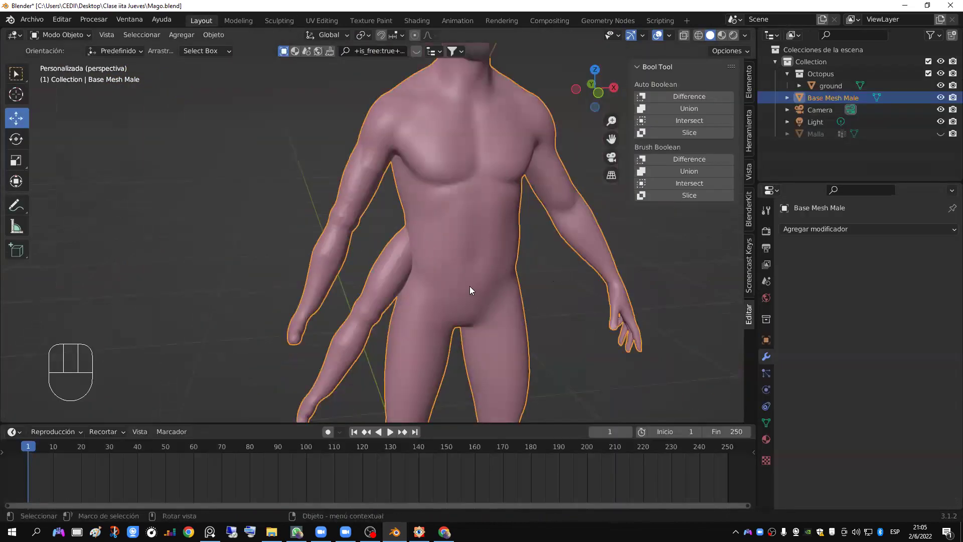
# Step: Undo the joining of the arms and body so they are separate objects again
pyautogui.keyDown('shift'); pyautogui.moveTo(462, 271); pyautogui.dragTo(461, 277, button='middle'); pyautogui.keyUp('shift')
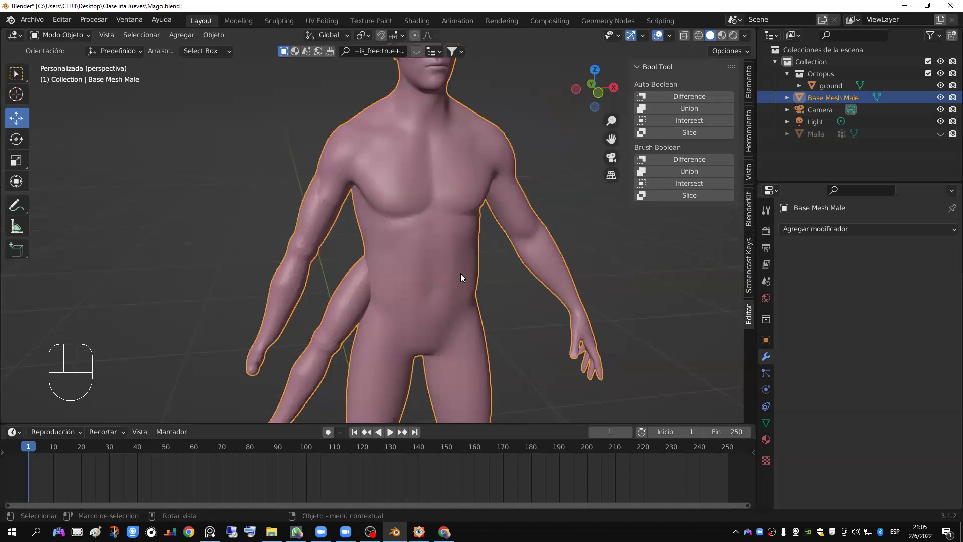
pyautogui.scroll(1, 461, 274)
pyautogui.moveTo(454, 254); pyautogui.dragTo(576, 271, button='middle')
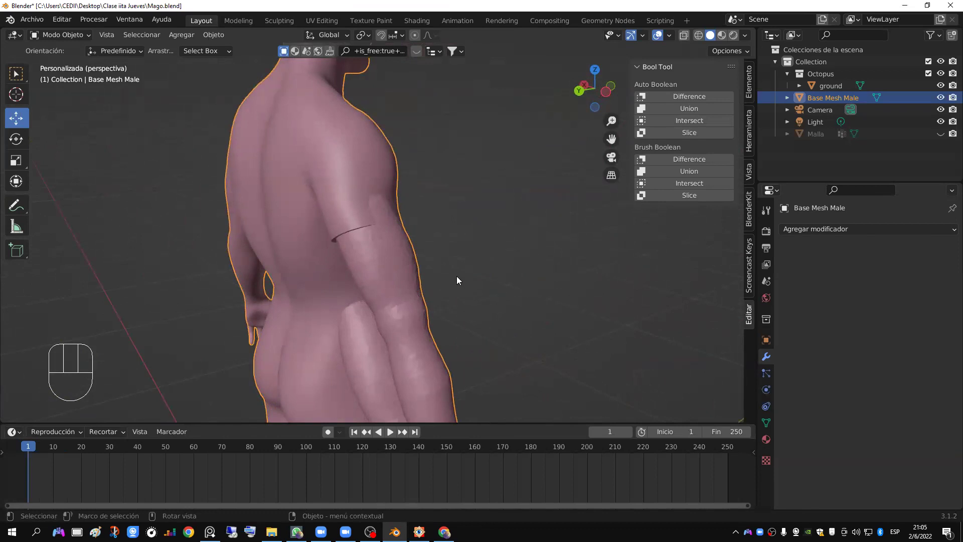
pyautogui.scroll(-1, 455, 278)
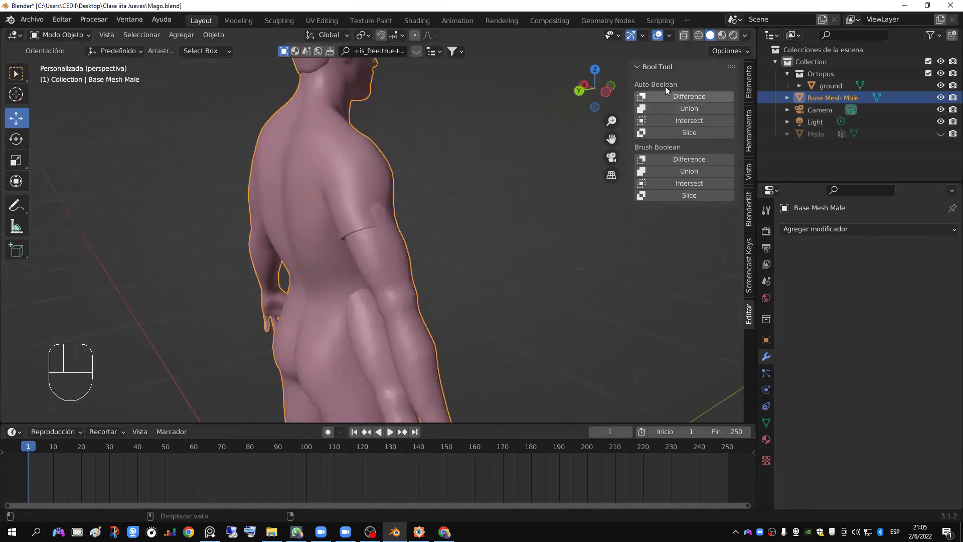
pyautogui.scroll(2, 311, 213)
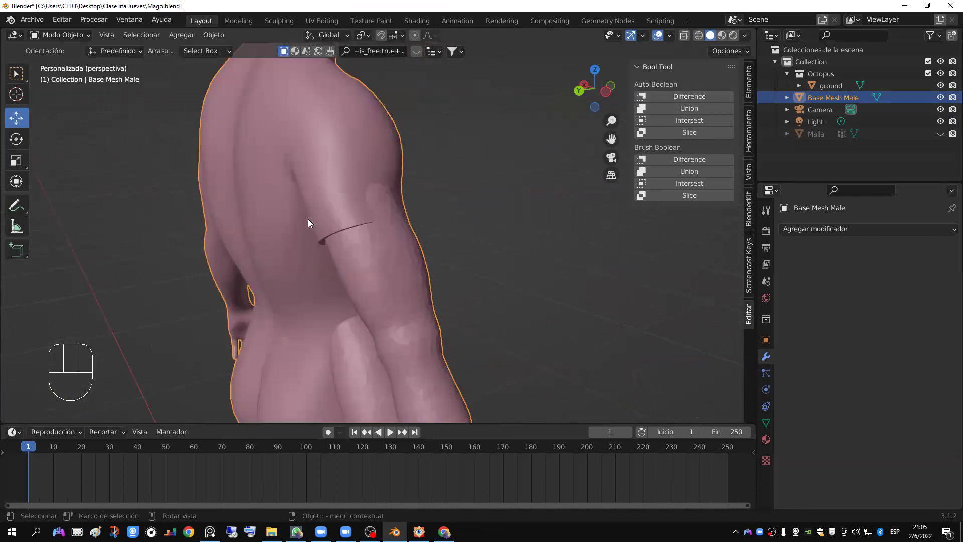
pyautogui.scroll(-1, 308, 219)
pyautogui.hotkey('ctrl', 'z')
pyautogui.hotkey('ctrl', 'z')
pyautogui.hotkey('ctrl', 'z')
pyautogui.hotkey('ctrl', 'z')
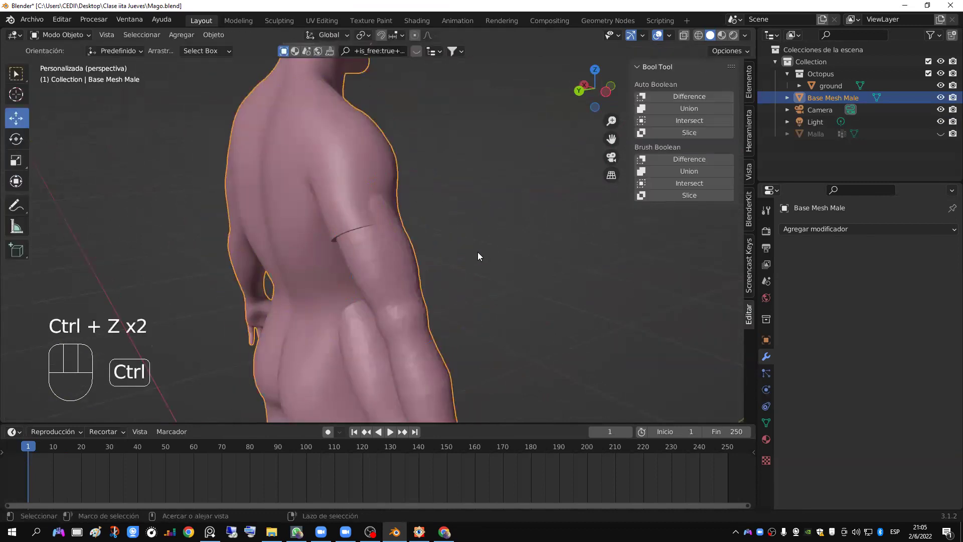
# Step: Try an Auto Boolean Union of the upper sculpted arm with the body, and undo it
pyautogui.moveTo(519, 266); pyautogui.dragTo(346, 263, button='middle')
pyautogui.click(262, 239)
pyautogui.keyDown('shift'); pyautogui.click(319, 170); pyautogui.keyUp('shift')
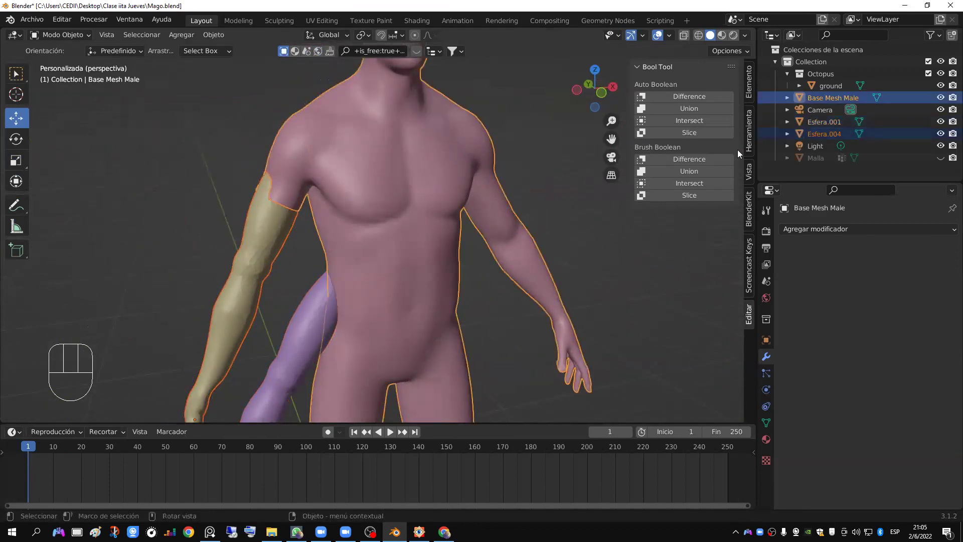
pyautogui.click(677, 108)
pyautogui.moveTo(415, 223); pyautogui.dragTo(358, 216, button='middle')
pyautogui.hotkey('ctrl', 'z')
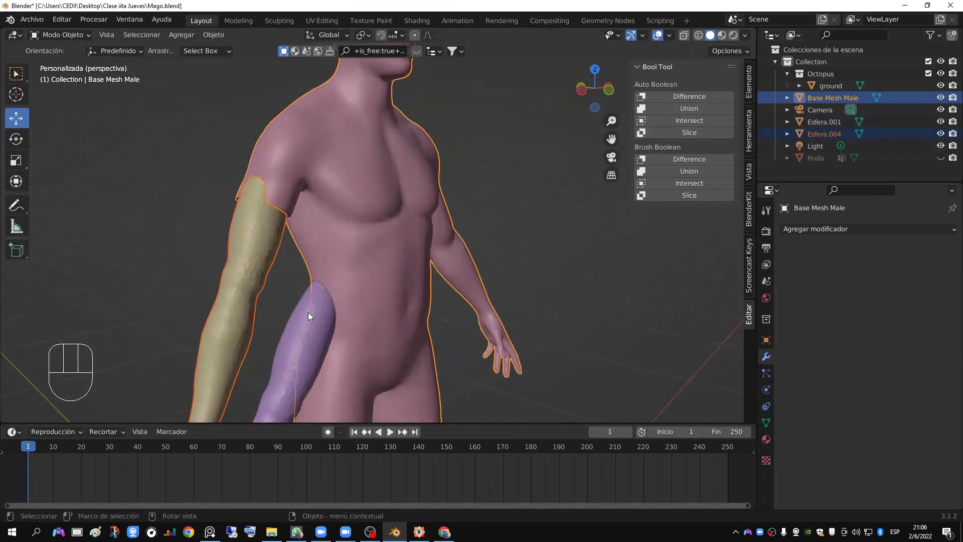
pyautogui.scroll(-2, 307, 315)
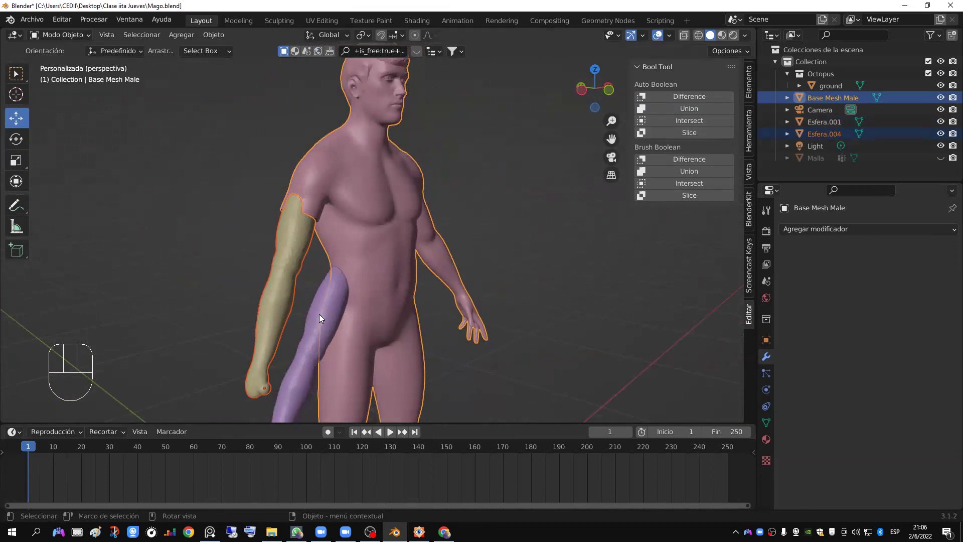
# Step: Try again to fuse the upper sculpted arm with the body using Auto Boolean Union, and undo the merge
pyautogui.click(319, 314)
pyautogui.keyDown('shift'); pyautogui.click(282, 267); pyautogui.keyUp('shift')
pyautogui.keyDown('shift'); pyautogui.moveTo(358, 248); pyautogui.dragTo(361, 331, button='middle'); pyautogui.keyUp('shift')
pyautogui.scroll(4, 397, 281)
pyautogui.moveTo(348, 201); pyautogui.dragTo(259, 350, button='middle')
pyautogui.scroll(-2, 328, 235)
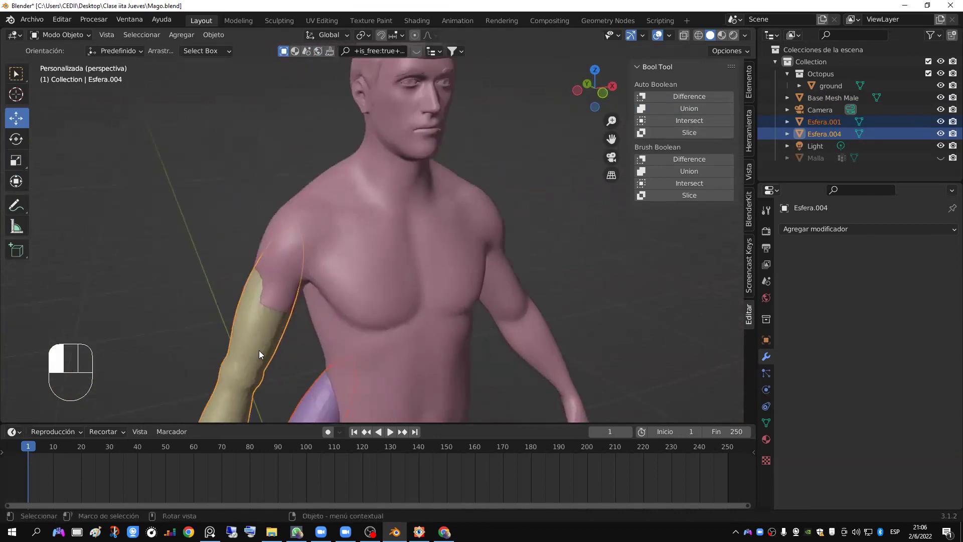
pyautogui.keyDown('shift'); pyautogui.click(312, 279); pyautogui.keyUp('shift')
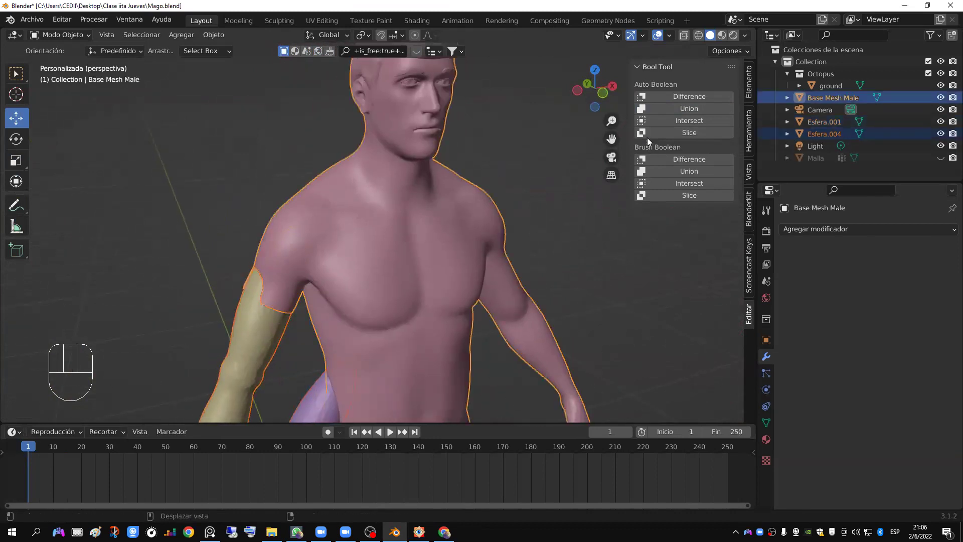
pyautogui.click(668, 108)
pyautogui.moveTo(453, 174)
pyautogui.mouseDown(button='middle')
pyautogui.moveTo(461, 165)
pyautogui.moveTo(448, 160)
pyautogui.mouseUp(button='middle')
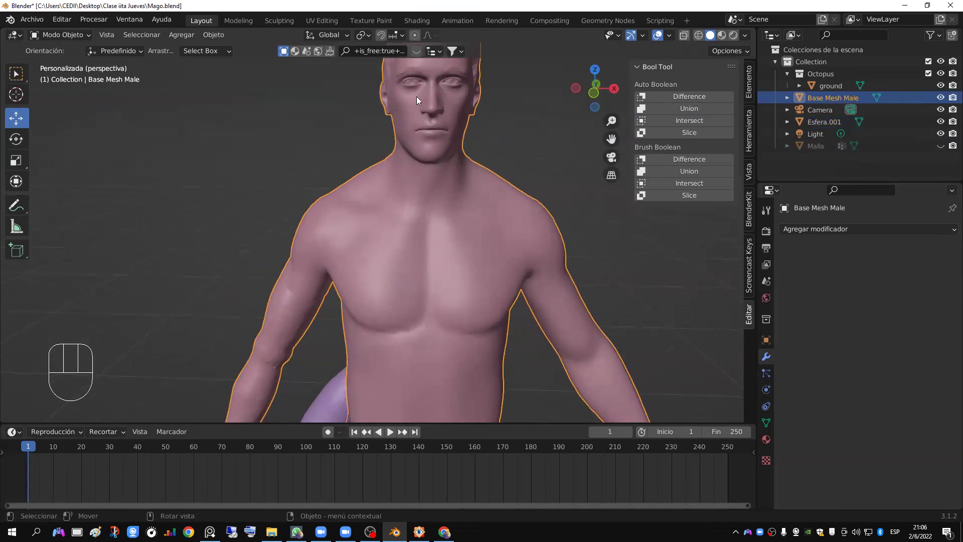
pyautogui.hotkey('ctrl', 'z')
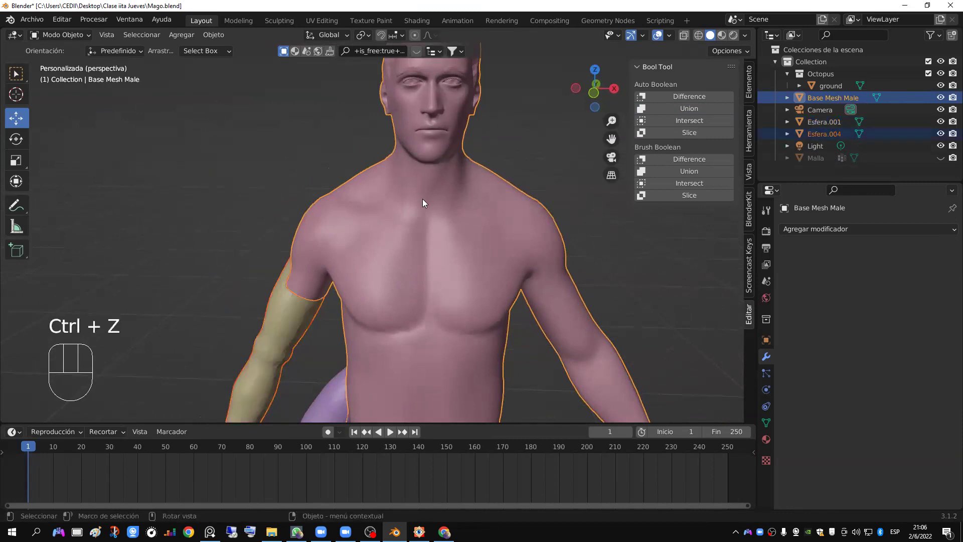
# Step: Select both sculpted arms with the body as the active object and join them into one object
pyautogui.moveTo(319, 309); pyautogui.dragTo(369, 81, button='middle')
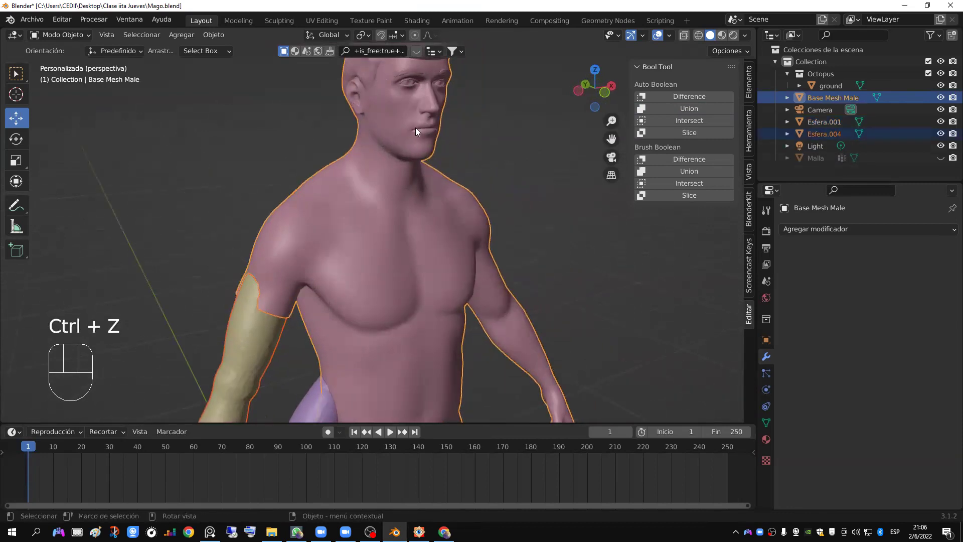
pyautogui.click(310, 409)
pyautogui.scroll(-3, 352, 301)
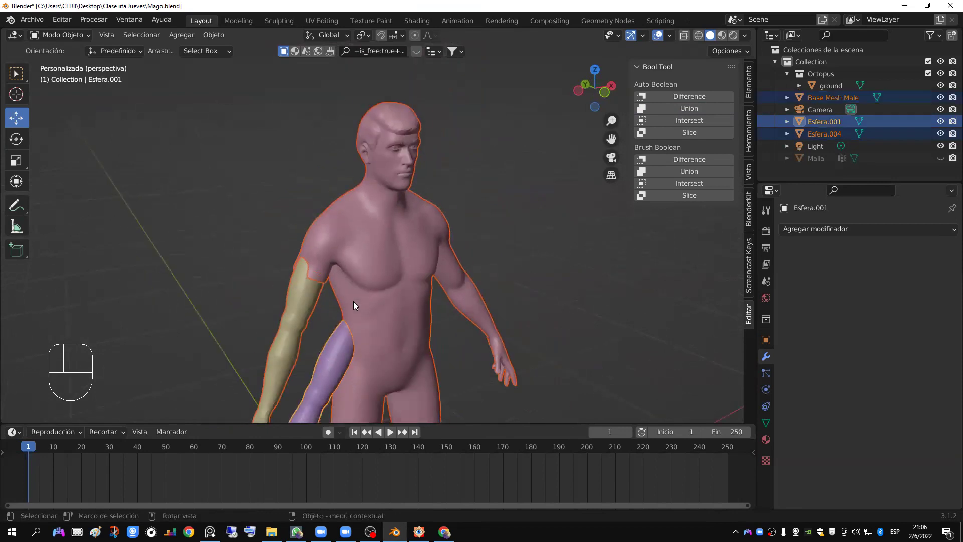
pyautogui.keyDown('shift'); pyautogui.click(316, 338); pyautogui.keyUp('shift')
pyautogui.keyDown('shift'); pyautogui.click(389, 257); pyautogui.keyUp('shift')
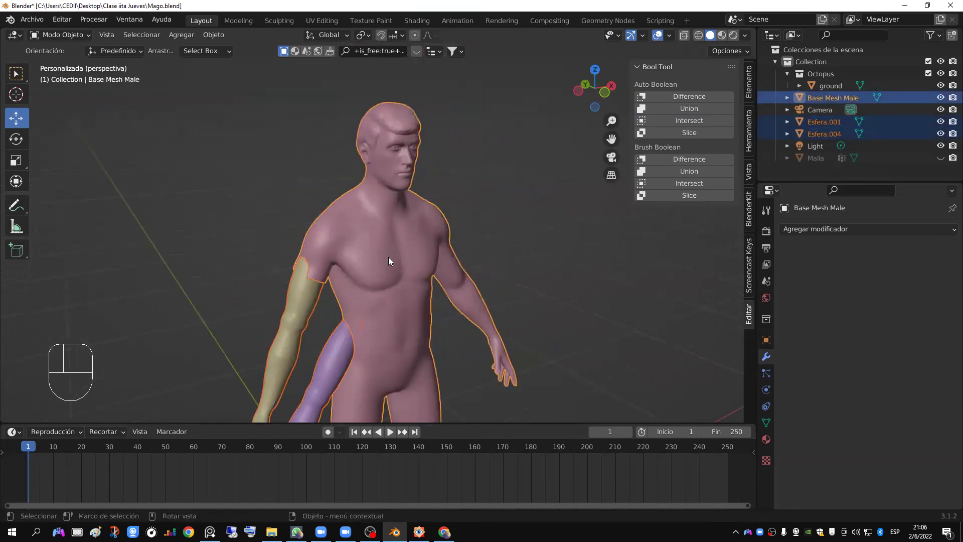
pyautogui.rightClick(388, 257)
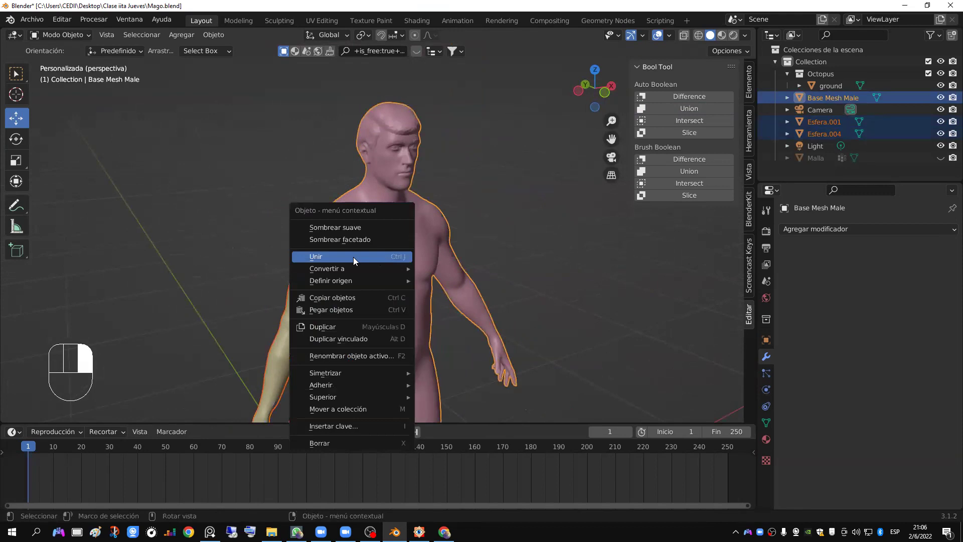
pyautogui.click(353, 255)
pyautogui.scroll(1, 444, 247)
pyautogui.scroll(-2, 490, 249)
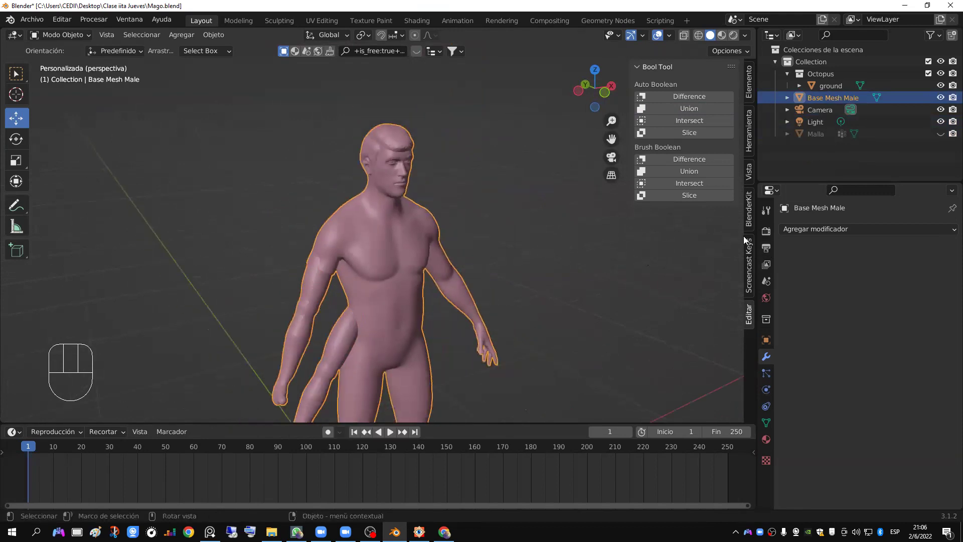
# Step: Add a Remesh modifier in Voxels mode to the joined body with a voxel size of 0.00881 m
pyautogui.click(785, 230)
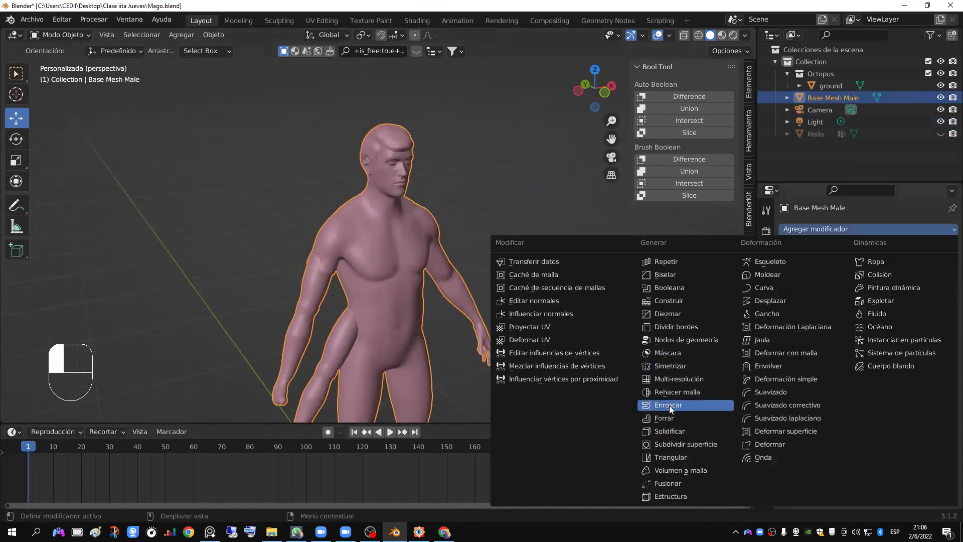
pyautogui.click(692, 391)
pyautogui.keyDown('shift'); pyautogui.moveTo(893, 282); pyautogui.dragTo(798, 281); pyautogui.keyUp('shift')
pyautogui.keyDown('shift'); pyautogui.moveTo(899, 284); pyautogui.dragTo(882, 284); pyautogui.keyUp('shift')
pyautogui.scroll(4, 405, 280)
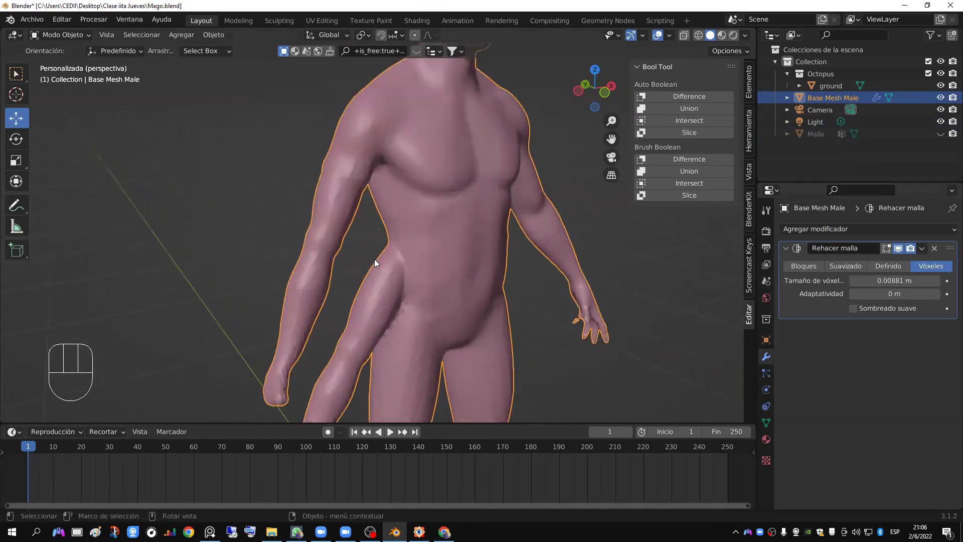
pyautogui.scroll(-4, 523, 279)
pyautogui.moveTo(532, 282); pyautogui.dragTo(499, 272, button='middle')
pyautogui.scroll(2, 526, 290)
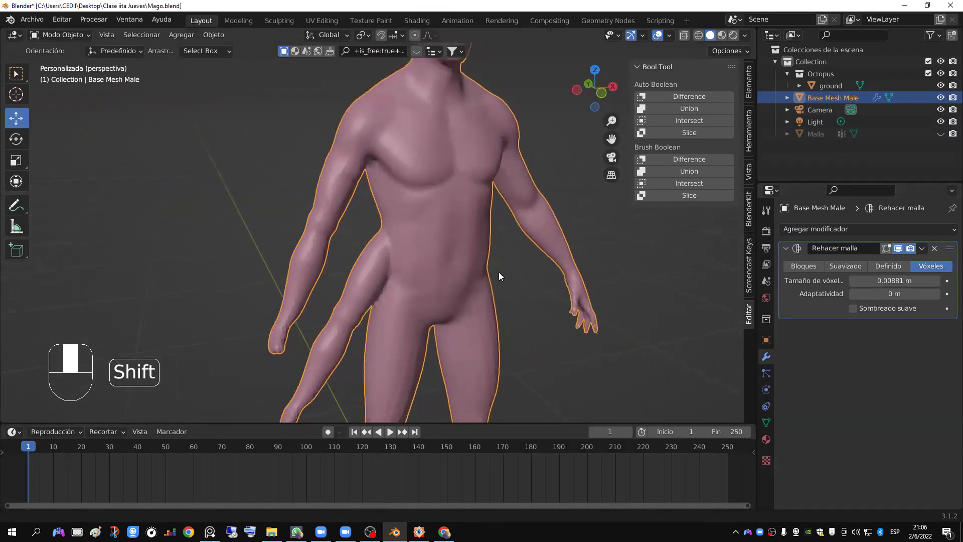
# Step: Reduce the Remesh modifier's voxel size to 0.00562 m and apply the modifier to the body
pyautogui.keyDown('shift'); pyautogui.moveTo(887, 279); pyautogui.dragTo(884, 279); pyautogui.keyUp('shift')
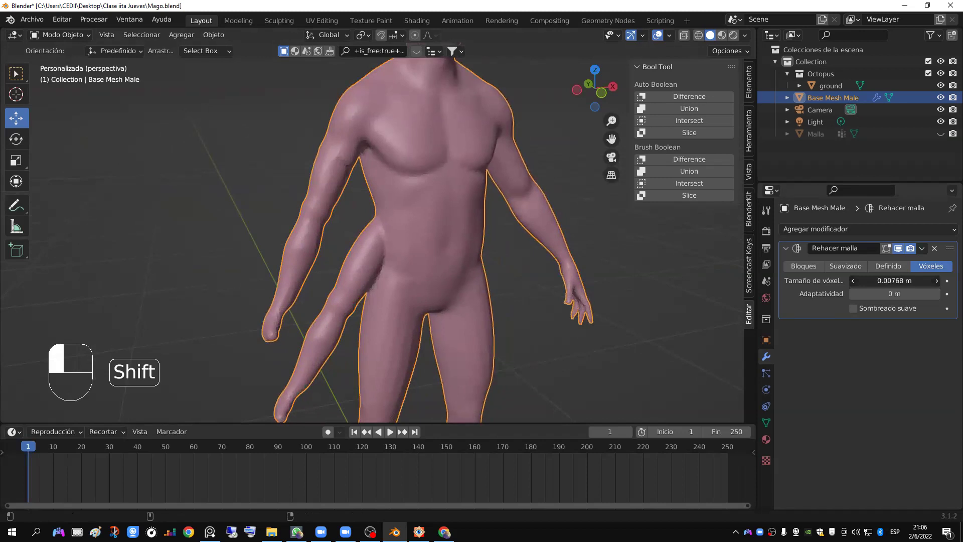
pyautogui.keyDown('shift'); pyautogui.moveTo(884, 279); pyautogui.dragTo(868, 282); pyautogui.keyUp('shift')
pyautogui.keyDown('shift'); pyautogui.moveTo(428, 150); pyautogui.dragTo(551, 261, button='middle'); pyautogui.keyUp('shift')
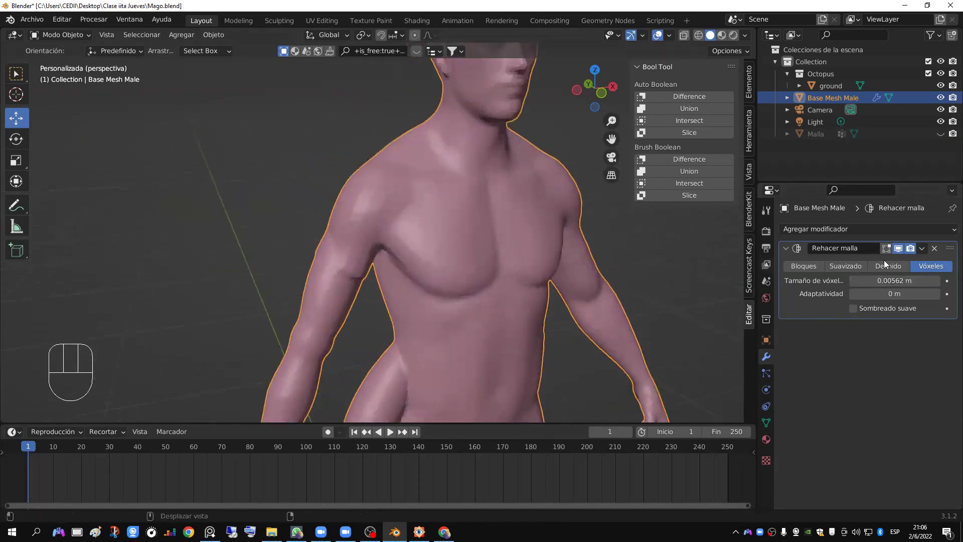
pyautogui.hotkey('ctrl', 'a')
pyautogui.keyDown('shift'); pyautogui.moveTo(543, 218); pyautogui.dragTo(503, 297, button='middle'); pyautogui.keyUp('shift')
pyautogui.scroll(-1, 511, 295)
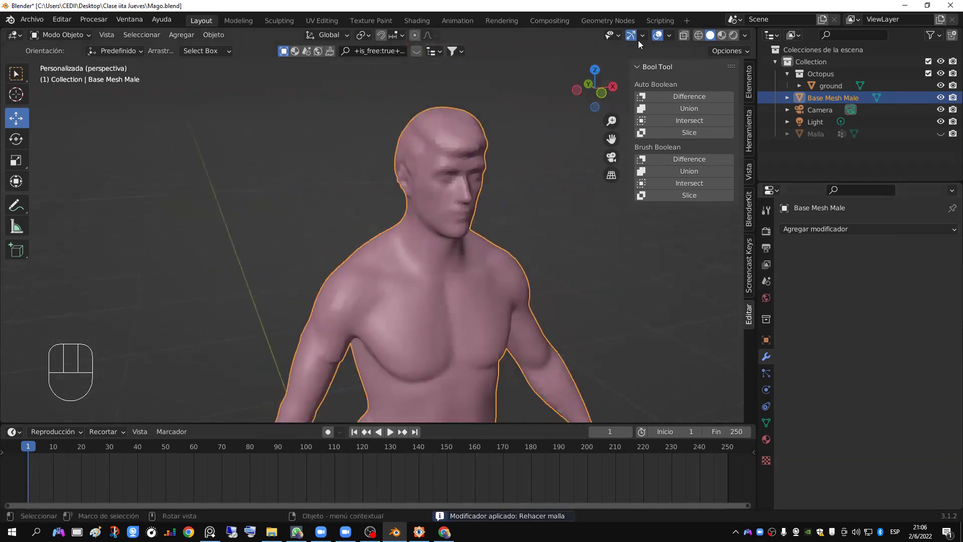
# Step: Toggle the wireframe overlay to inspect the remeshed head, and undo applying the Remesh modifier
pyautogui.click(669, 36)
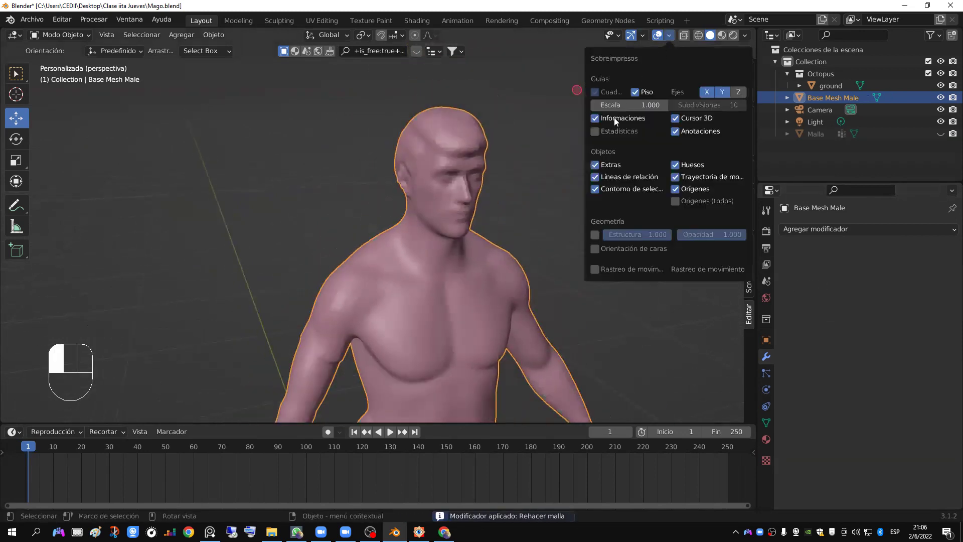
pyautogui.click(597, 236)
pyautogui.scroll(2, 525, 184)
pyautogui.keyDown('shift'); pyautogui.moveTo(524, 185); pyautogui.dragTo(494, 227, button='middle'); pyautogui.keyUp('shift')
pyautogui.hotkey('ctrl', 'z')
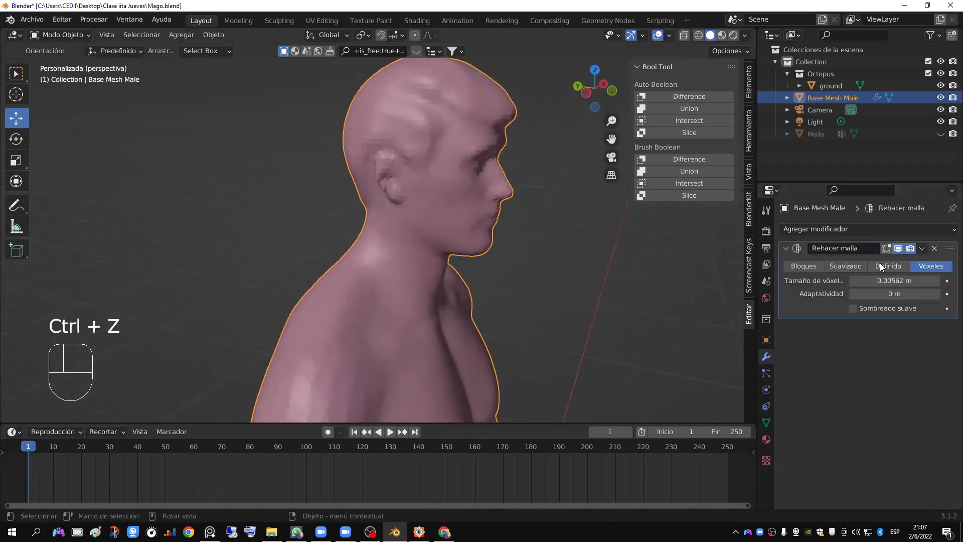
# Step: Switch the Remesh modifier's viewport display off and on to compare the detail of the head and torso
pyautogui.click(898, 248)
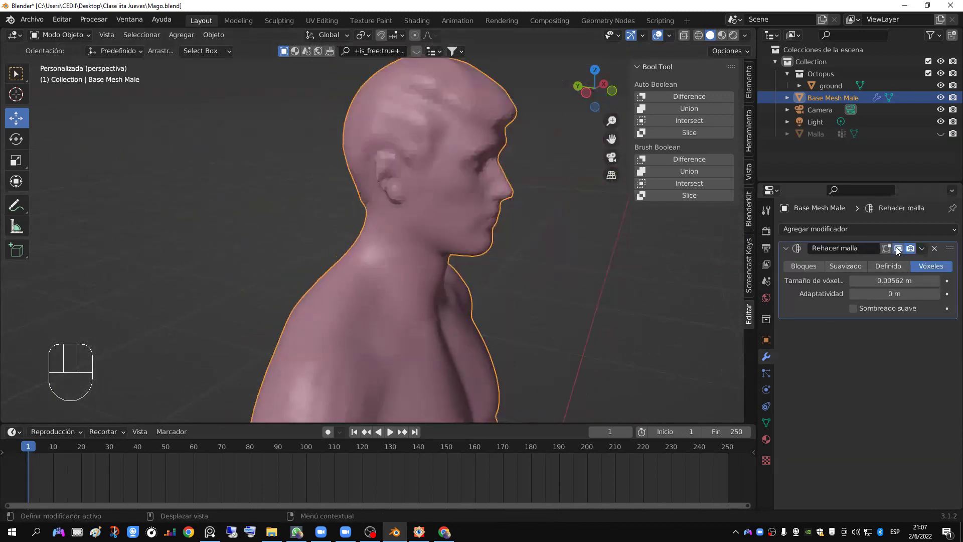
pyautogui.scroll(-2, 528, 251)
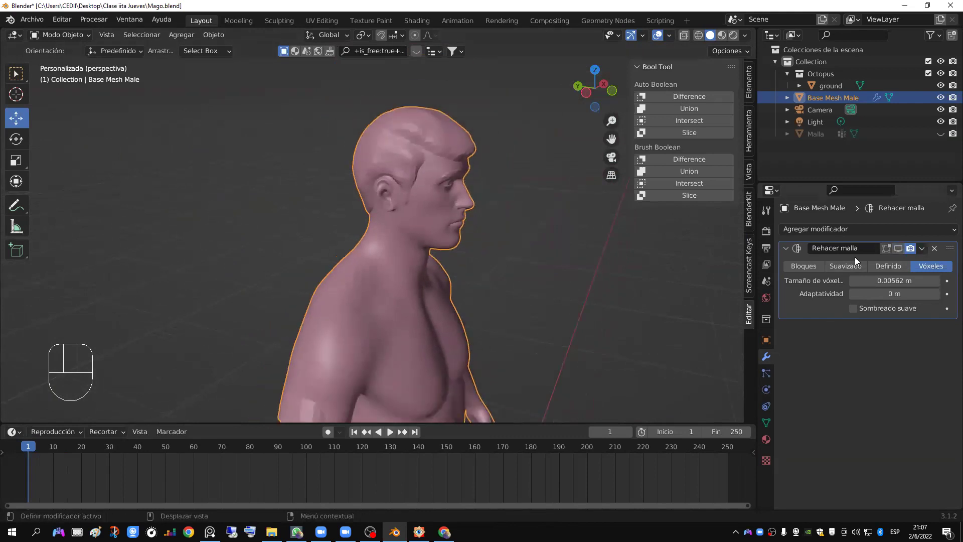
pyautogui.click(899, 248)
pyautogui.keyDown('shift'); pyautogui.moveTo(503, 281); pyautogui.dragTo(494, 205, button='middle'); pyautogui.keyUp('shift')
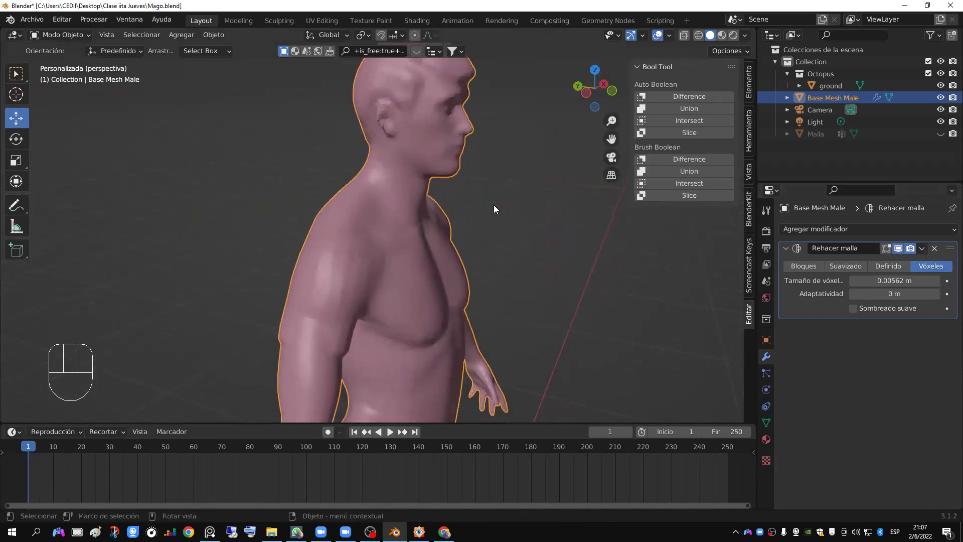
pyautogui.scroll(2, 482, 210)
pyautogui.keyDown('shift'); pyautogui.moveTo(470, 244); pyautogui.dragTo(477, 206, button='middle'); pyautogui.keyUp('shift')
pyautogui.scroll(-1, 476, 205)
pyautogui.moveTo(425, 236); pyautogui.dragTo(437, 260, button='middle')
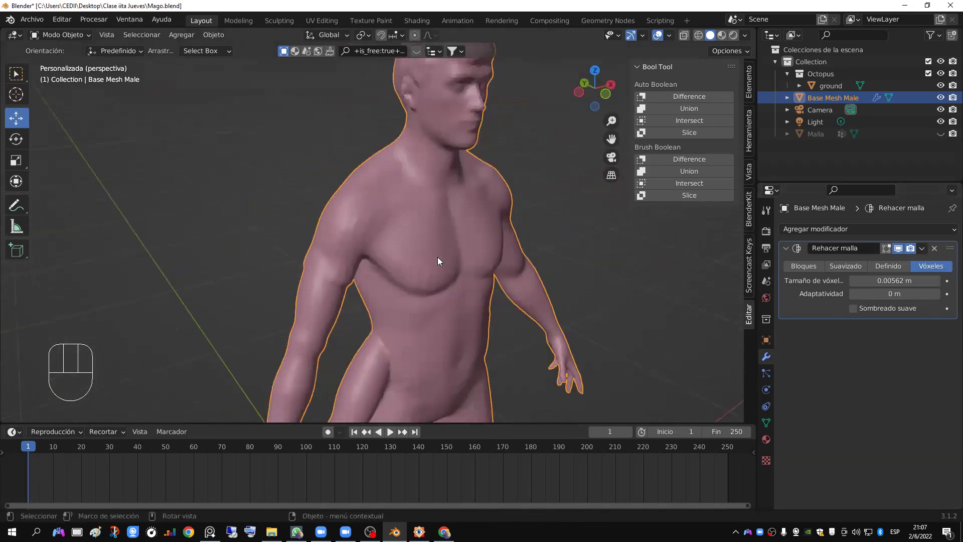
# Step: Inspect the shoulder seam from the side and remove the Remesh modifier from the body
pyautogui.scroll(-2, 438, 259)
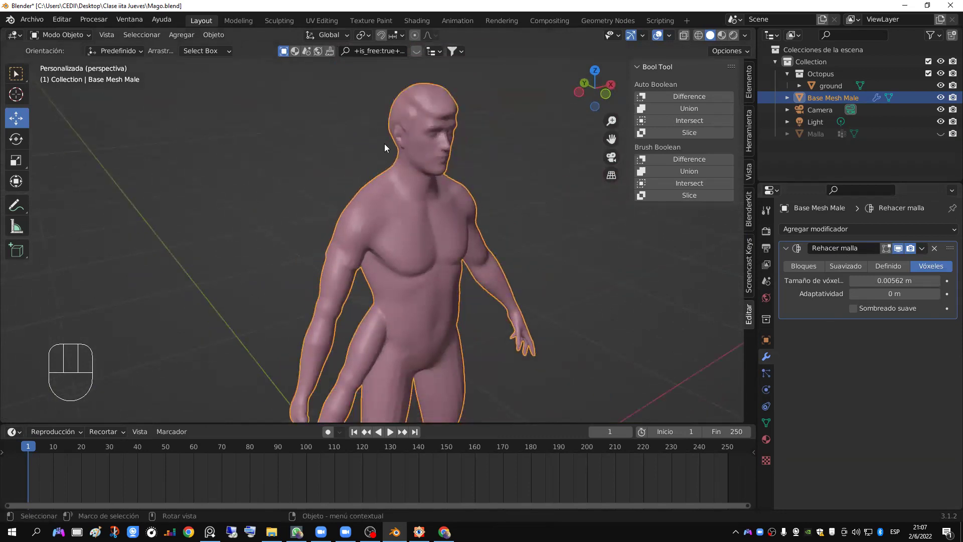
pyautogui.moveTo(388, 232); pyautogui.dragTo(491, 226, button='middle')
pyautogui.scroll(2, 410, 248)
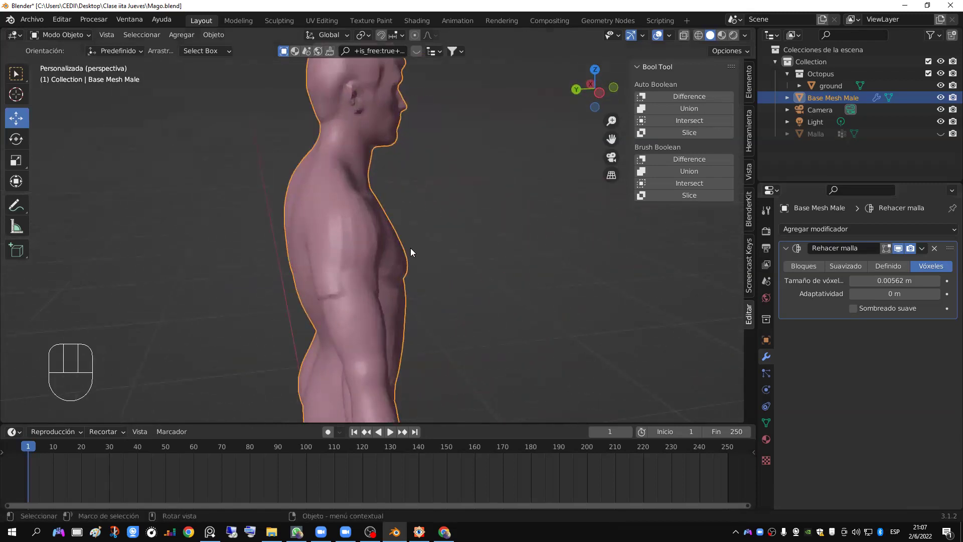
pyautogui.moveTo(410, 247); pyautogui.dragTo(361, 306, button='middle')
pyautogui.click(934, 248)
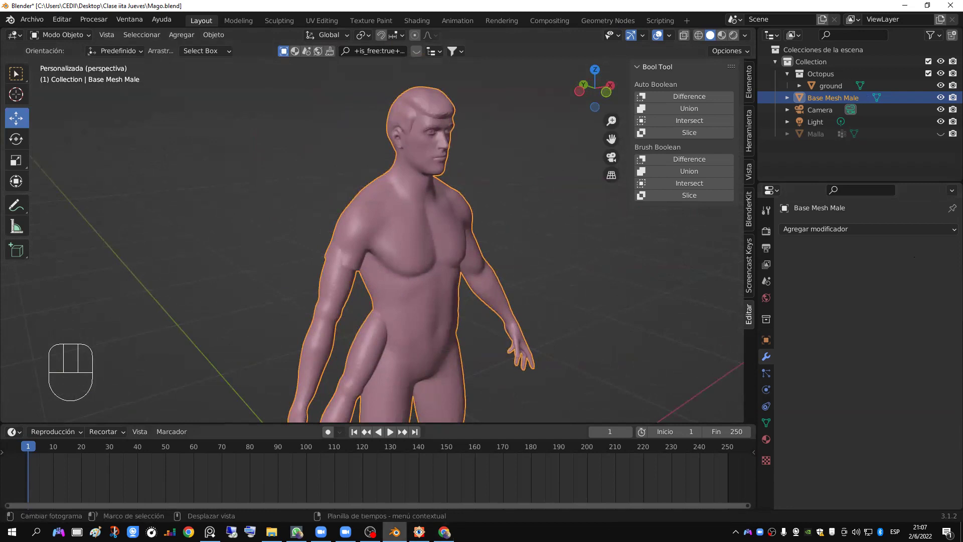
# Step: Switch to FastStone Image Viewer and view the character turnaround reference drawing
pyautogui.moveTo(395, 531)
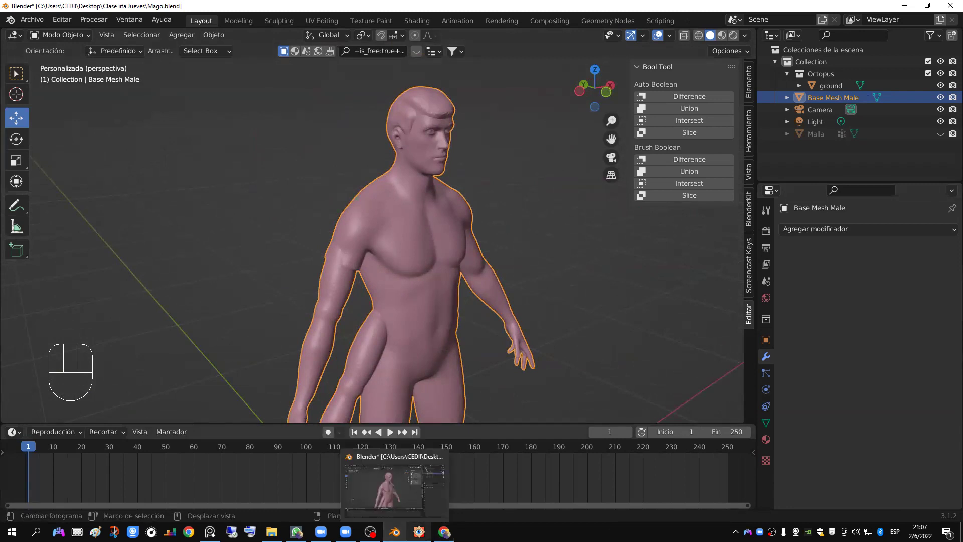
pyautogui.moveTo(444, 532)
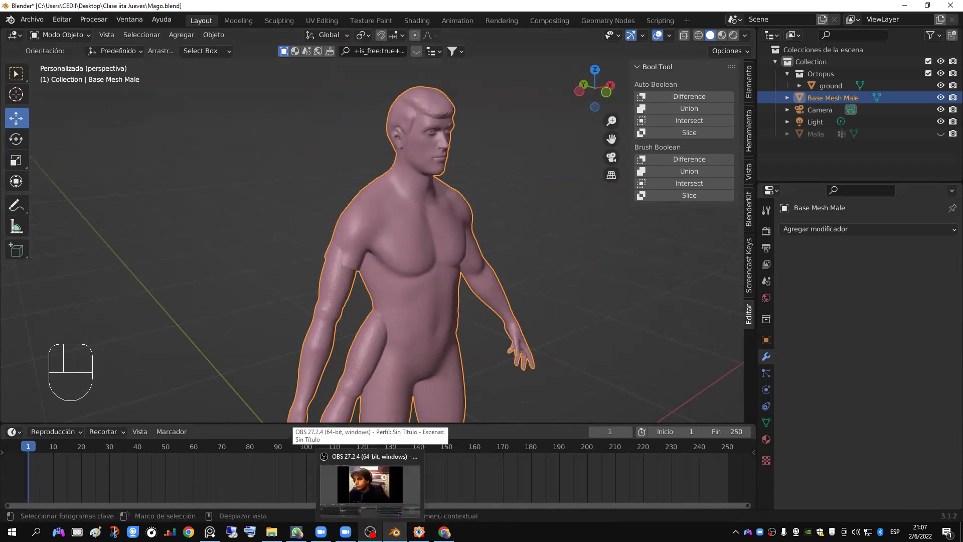
pyautogui.click(419, 532)
pyautogui.moveTo(444, 533)
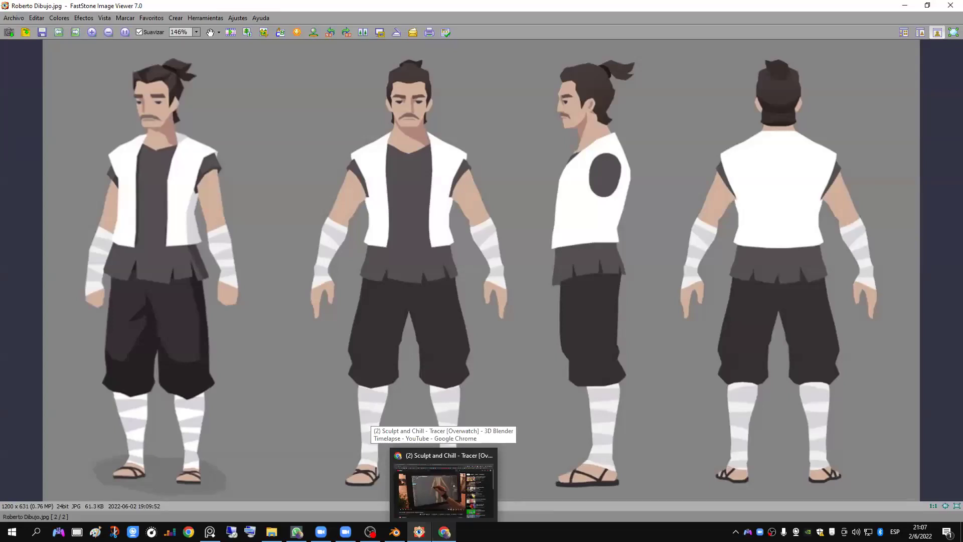
pyautogui.click(297, 532)
pyautogui.hotkey('alt', 'Tab')
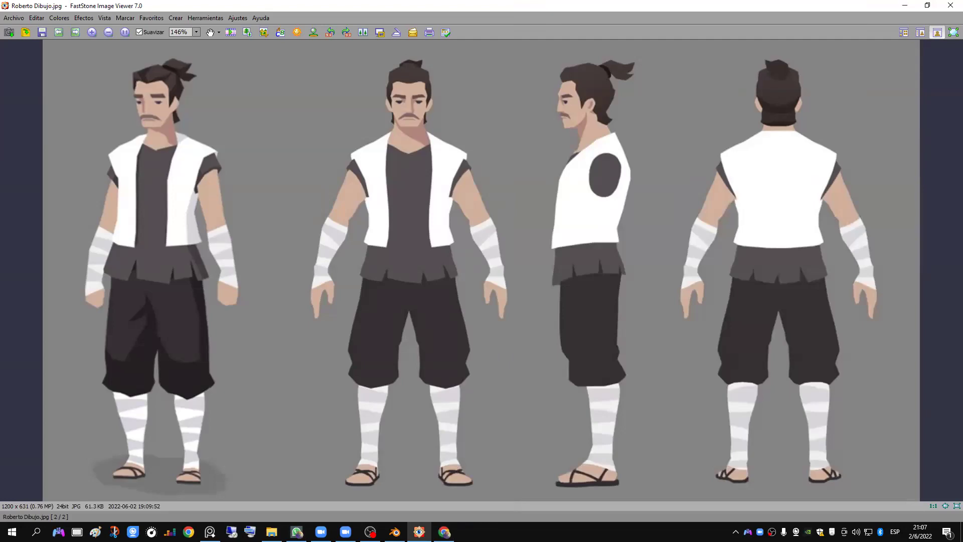